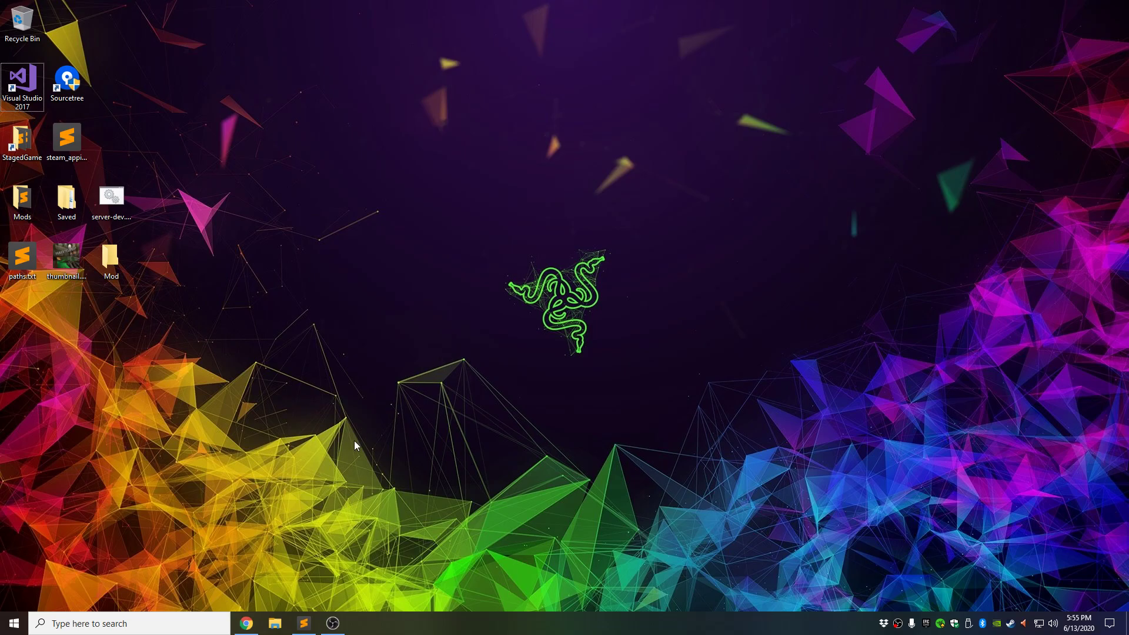
- Open Google Chrome, search for "download visual studio 2017" and open Microsoft's Visual Studio Older Downloads page
click(246, 622)
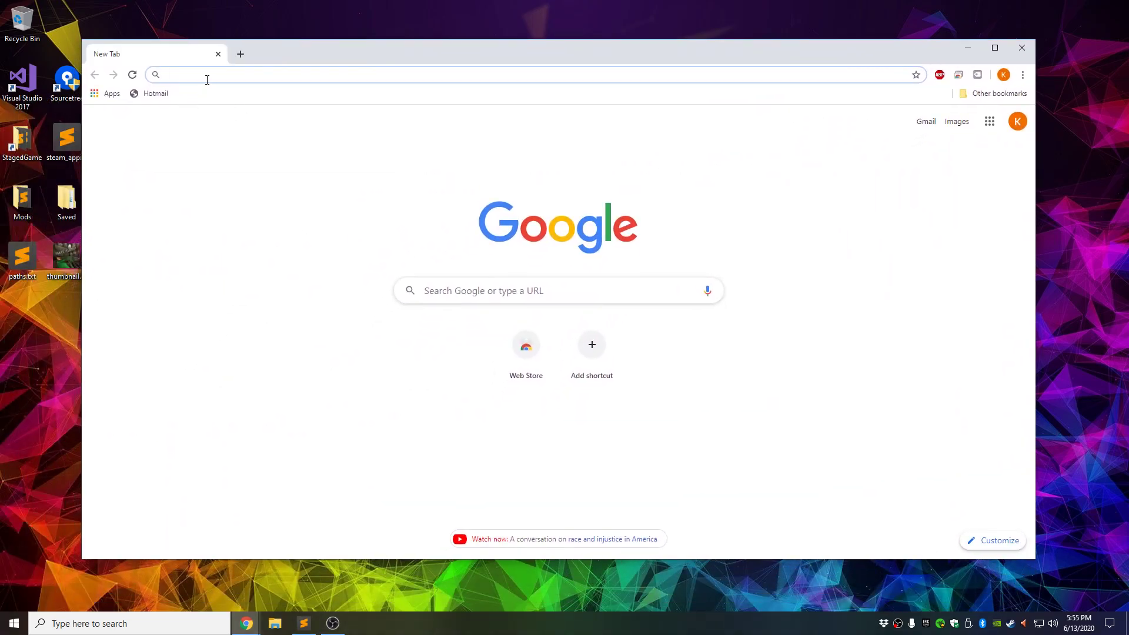
text(download)
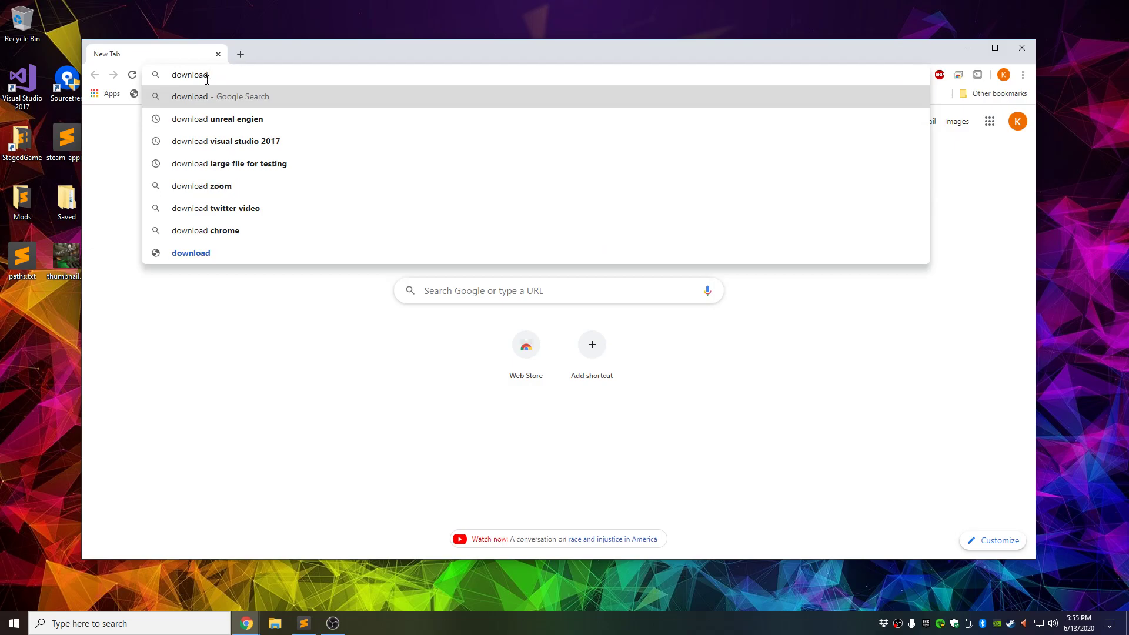
text( visual st)
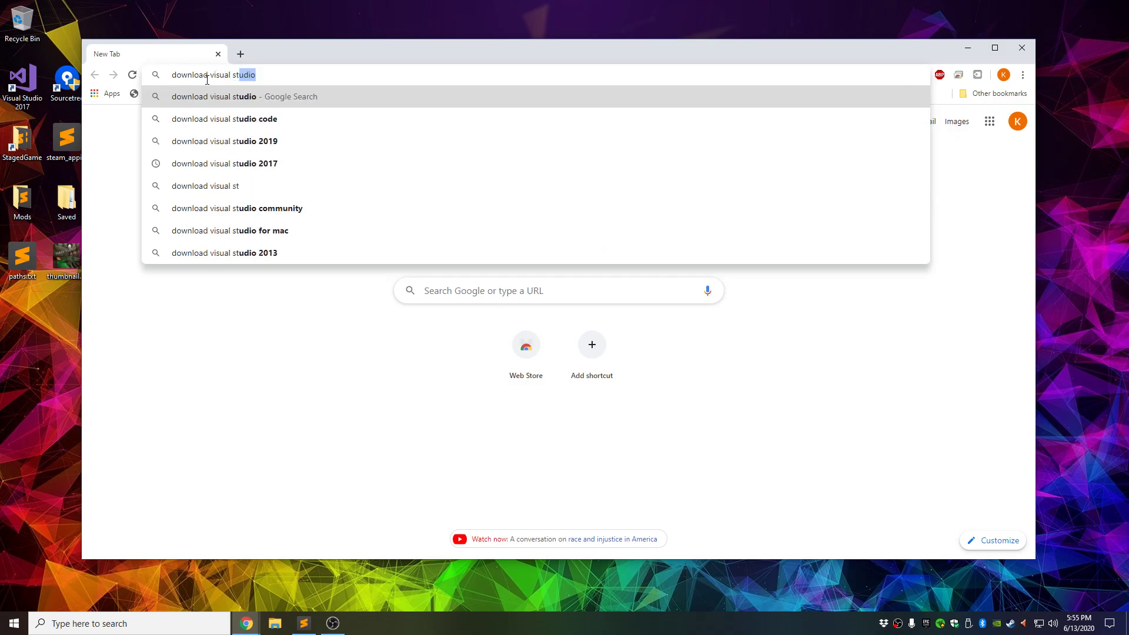
text(udio 2017)
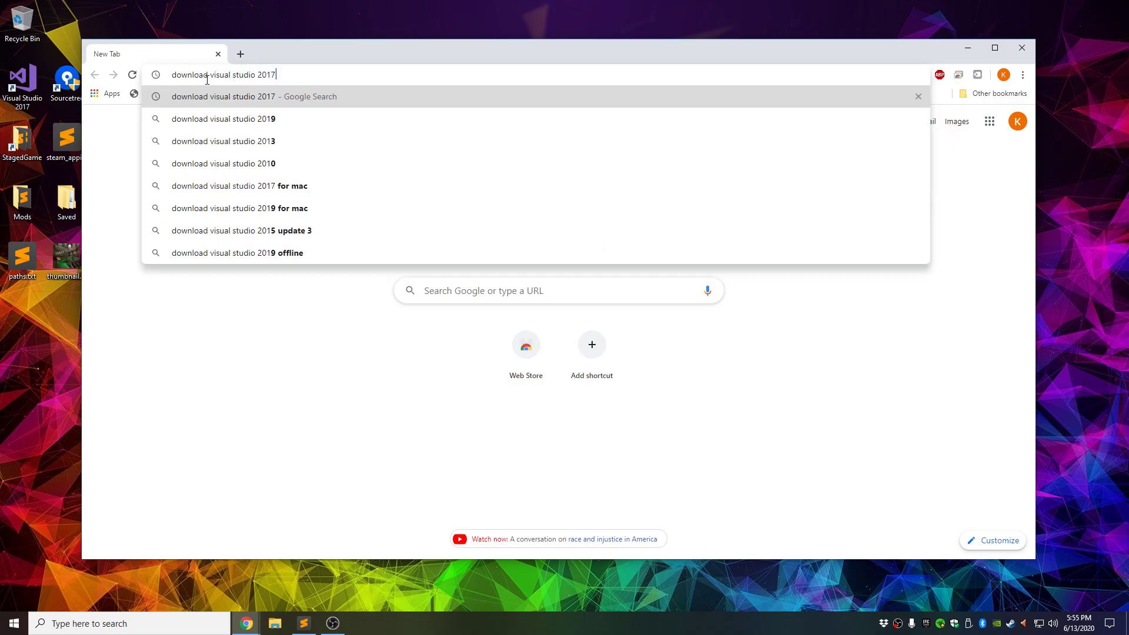
key(Return)
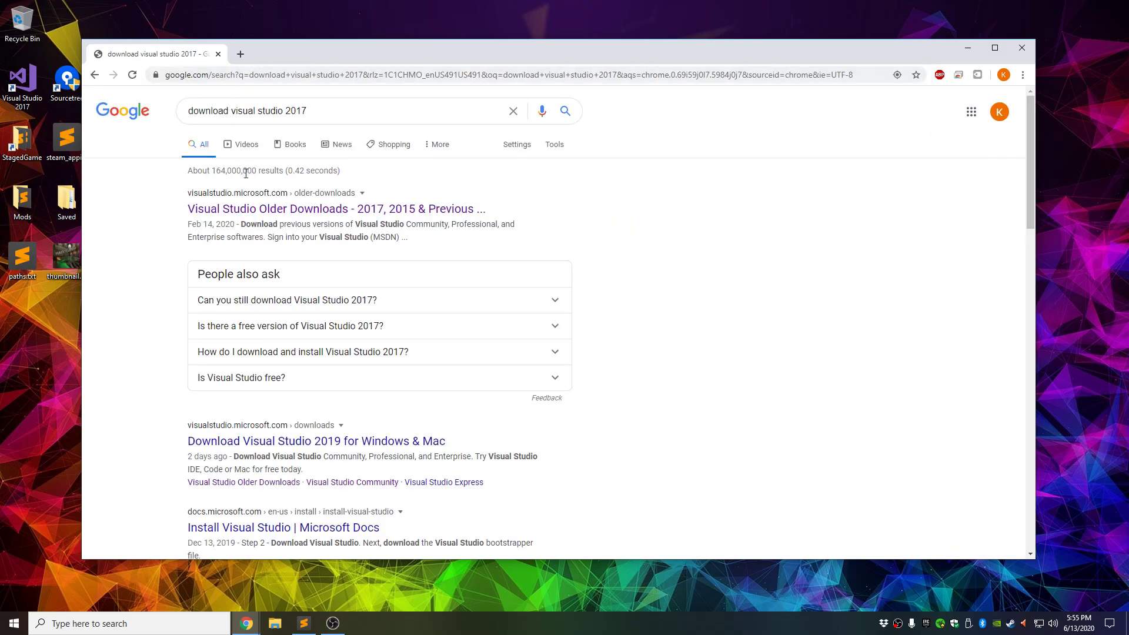
click(257, 213)
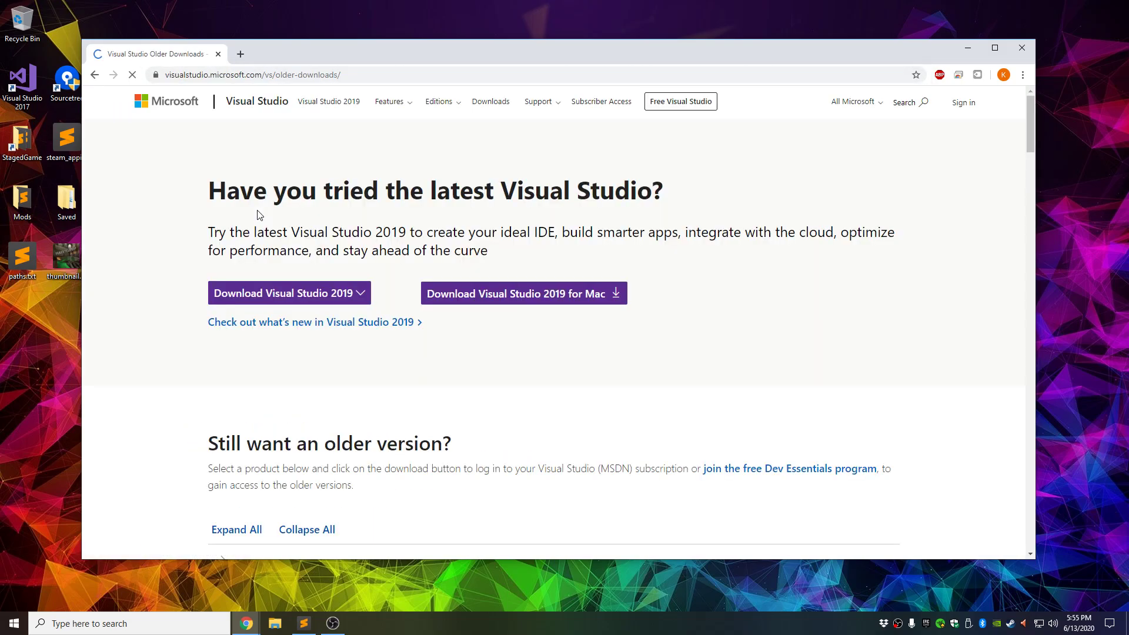
- Expand the 2017 section of the older versions and highlight the Visual Studio Community 2017 entry
scroll(184, 257, down, 5)
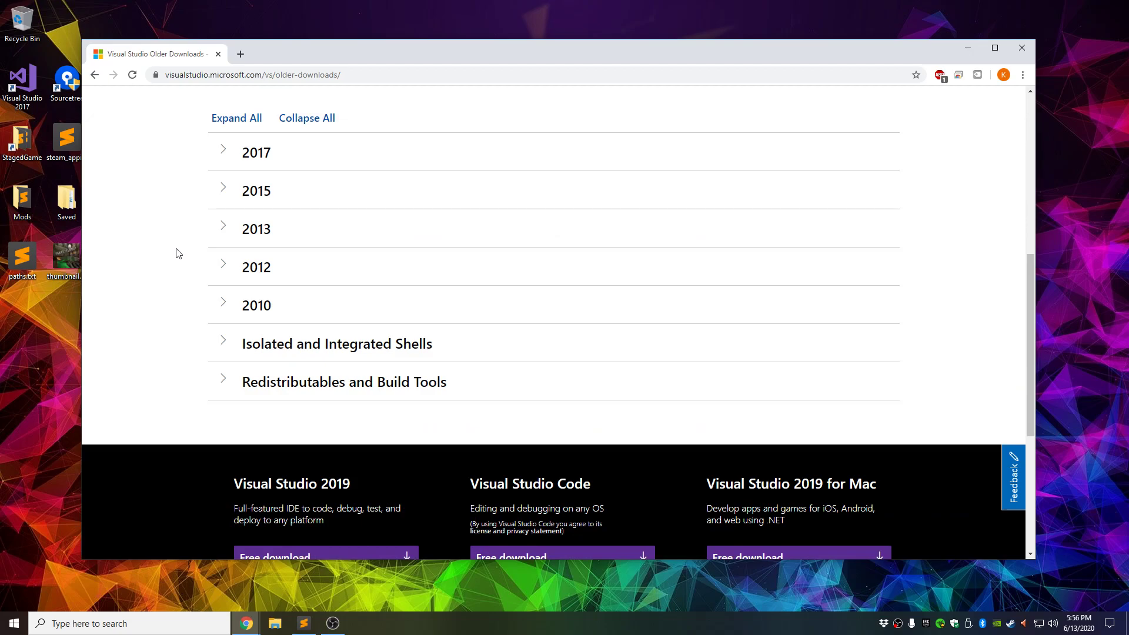
click(224, 269)
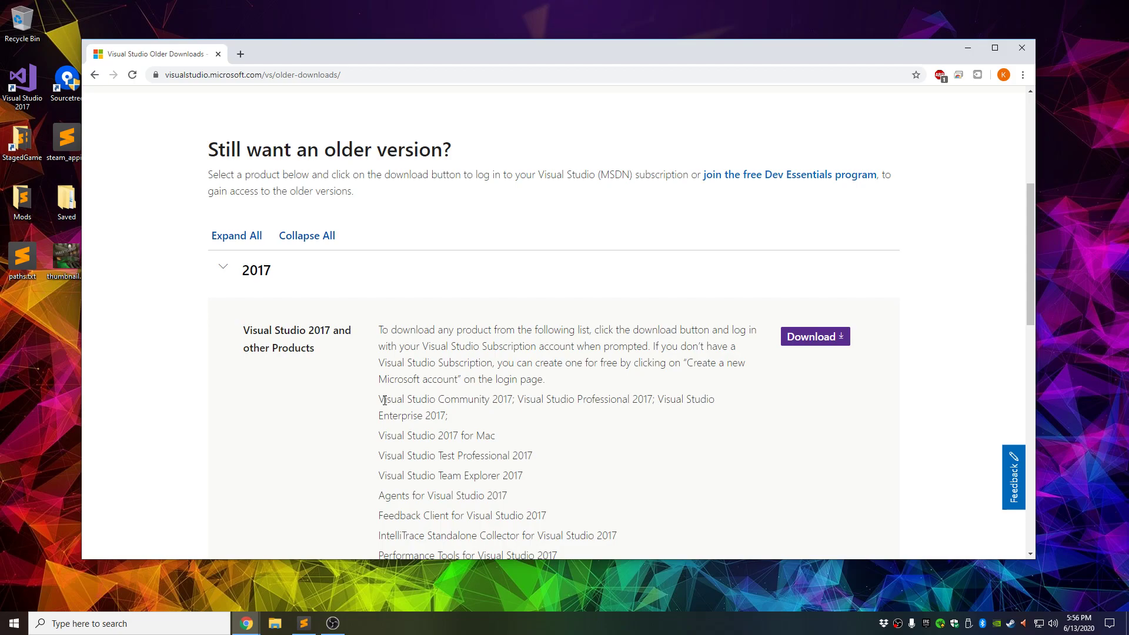
drag(380, 400, 518, 401)
click(518, 420)
key(alt+Tab)
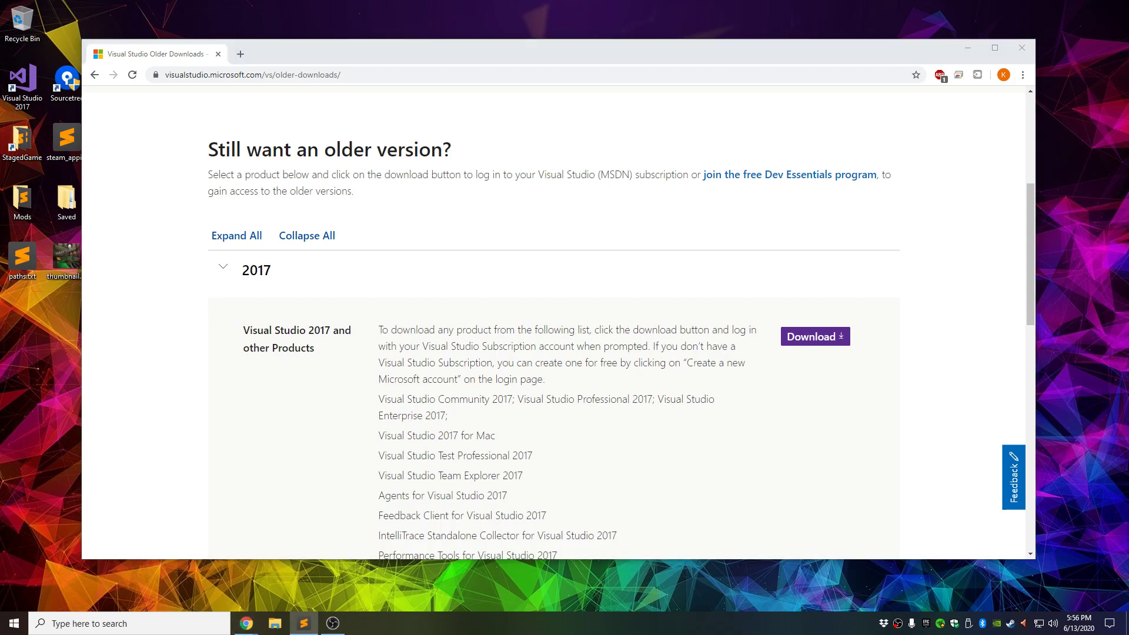
- Search for "unreal engine visual studio 2017 setup" and view the C++ Tools section of Unreal's Visual Studio setup documentation
click(355, 74)
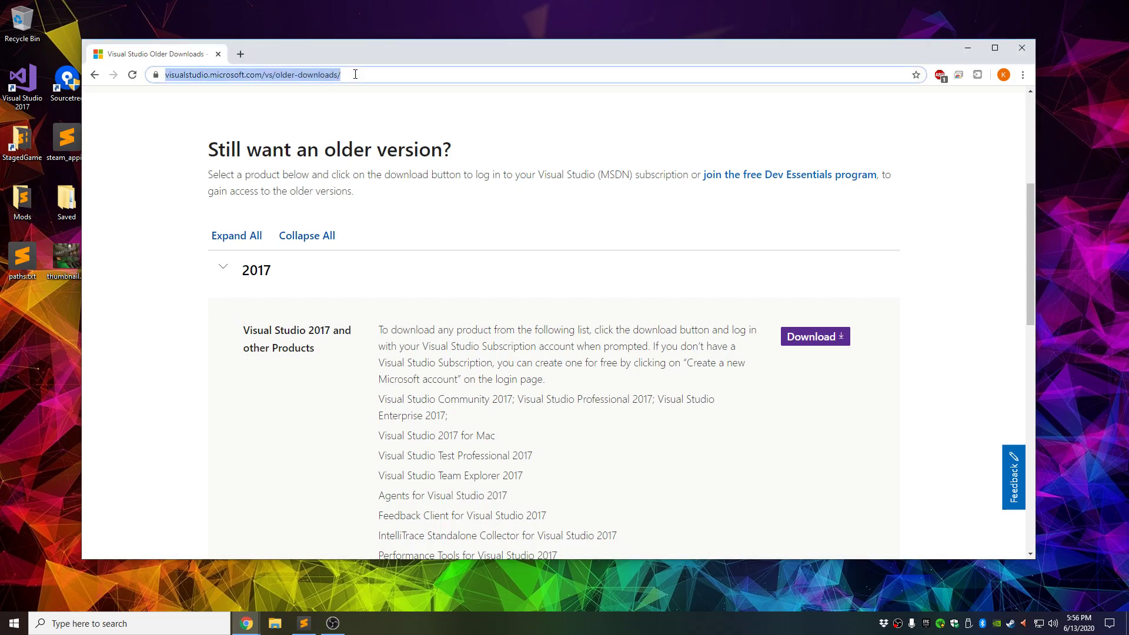
text(unreal engine )
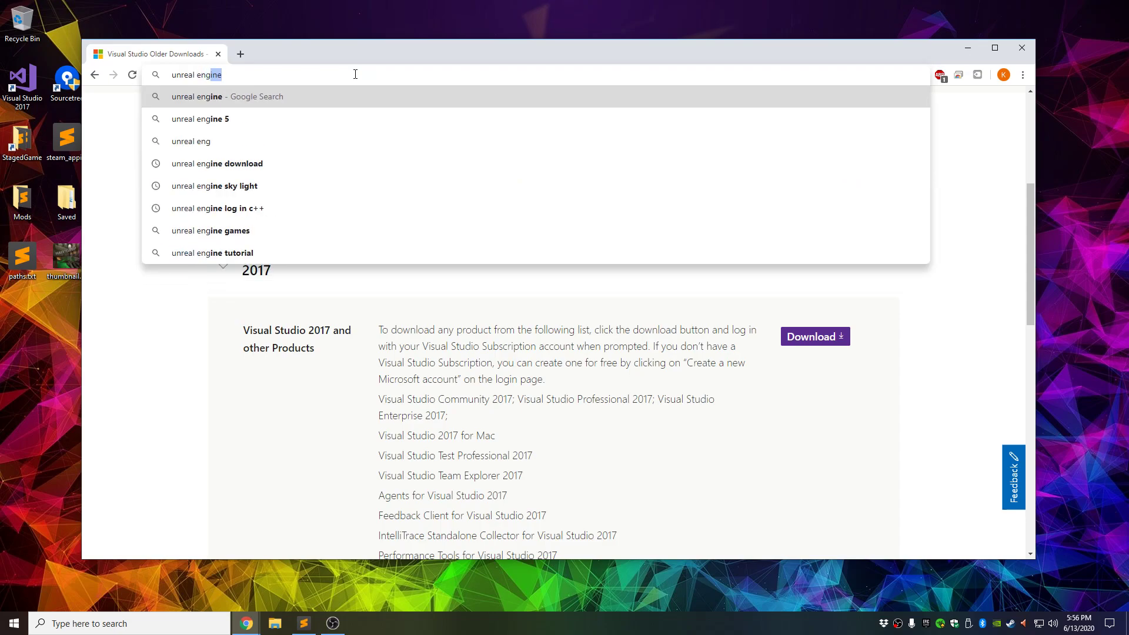
text(visual st)
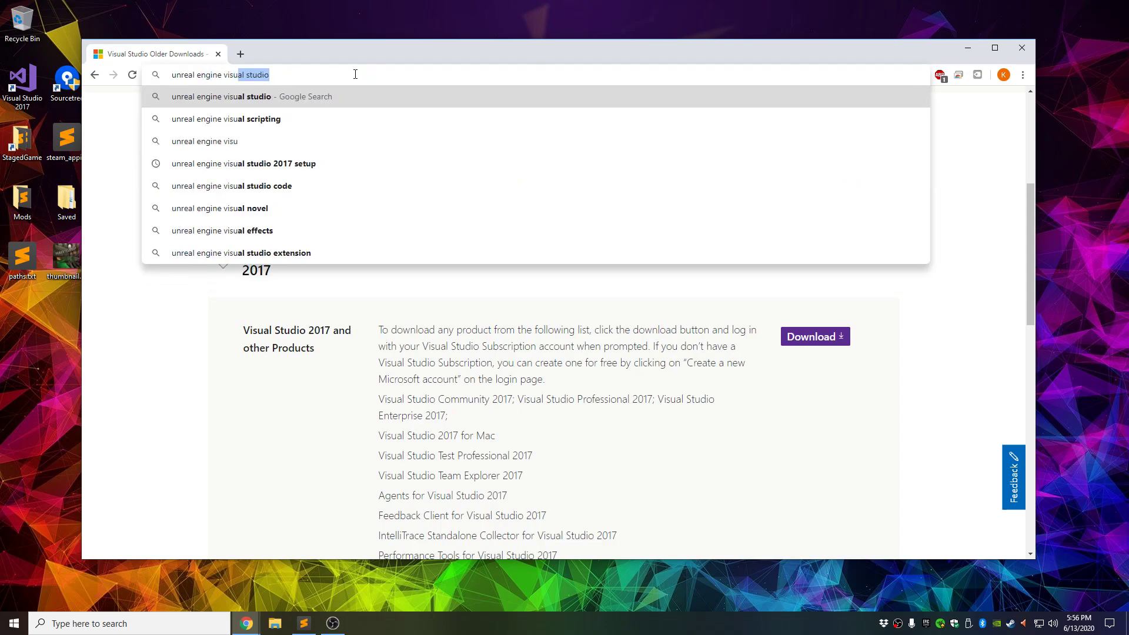
text(ud)
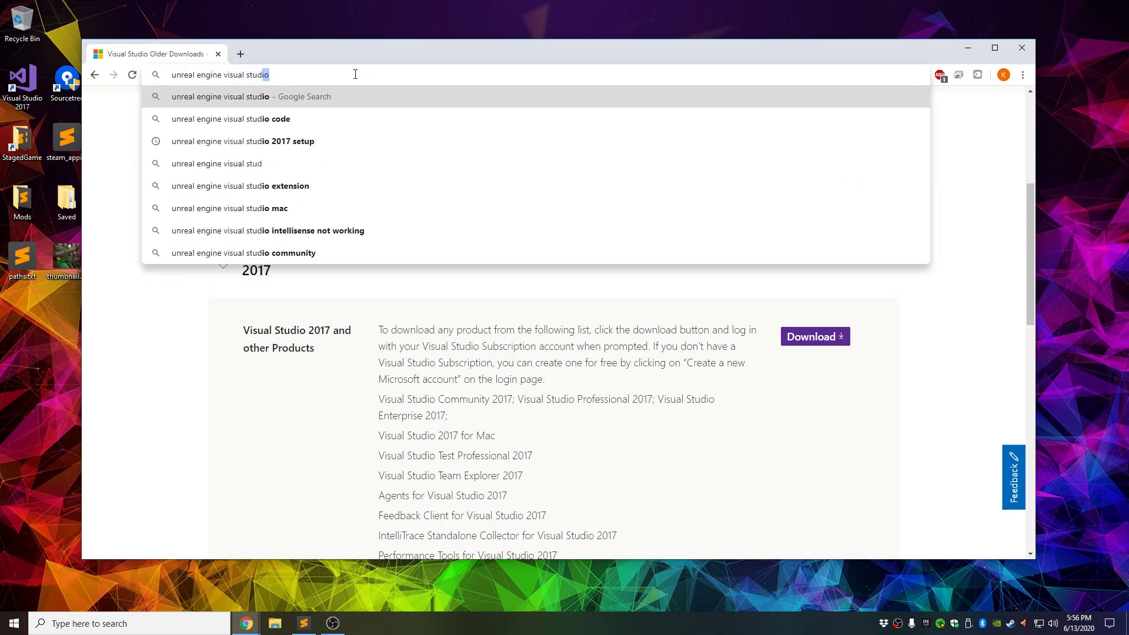
text(io 2017 )
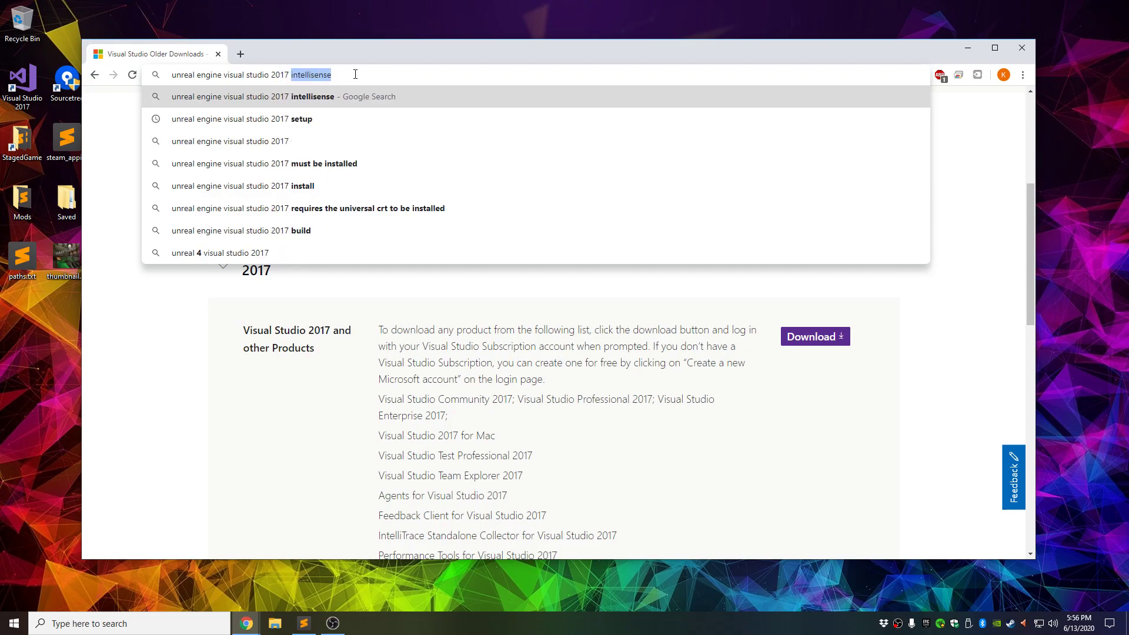
text(setup)
key(Return)
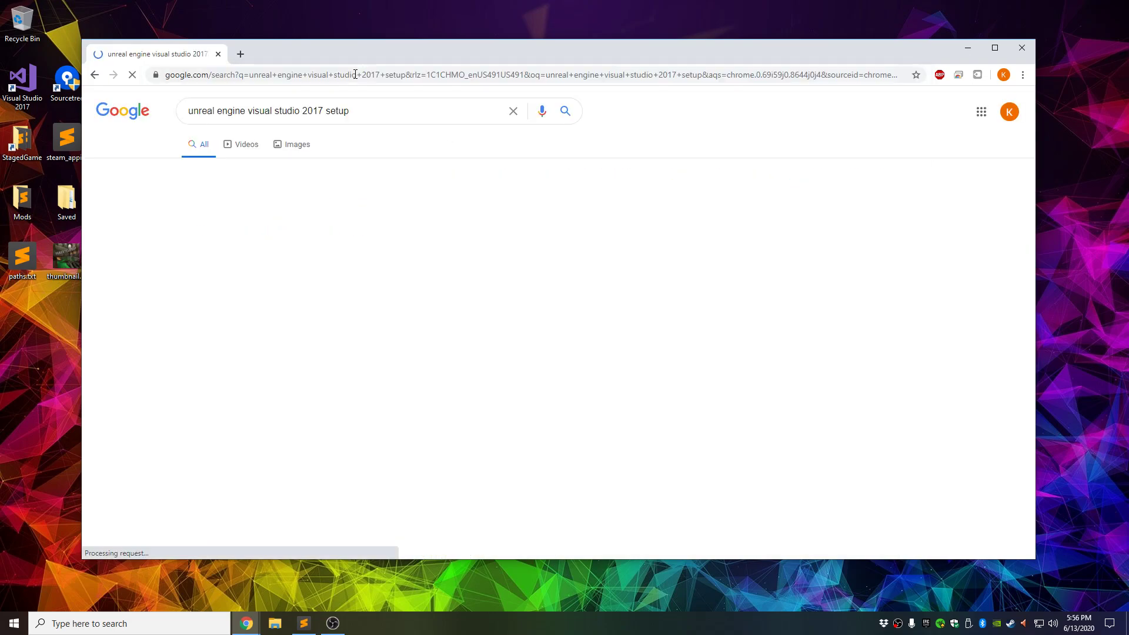
click(311, 212)
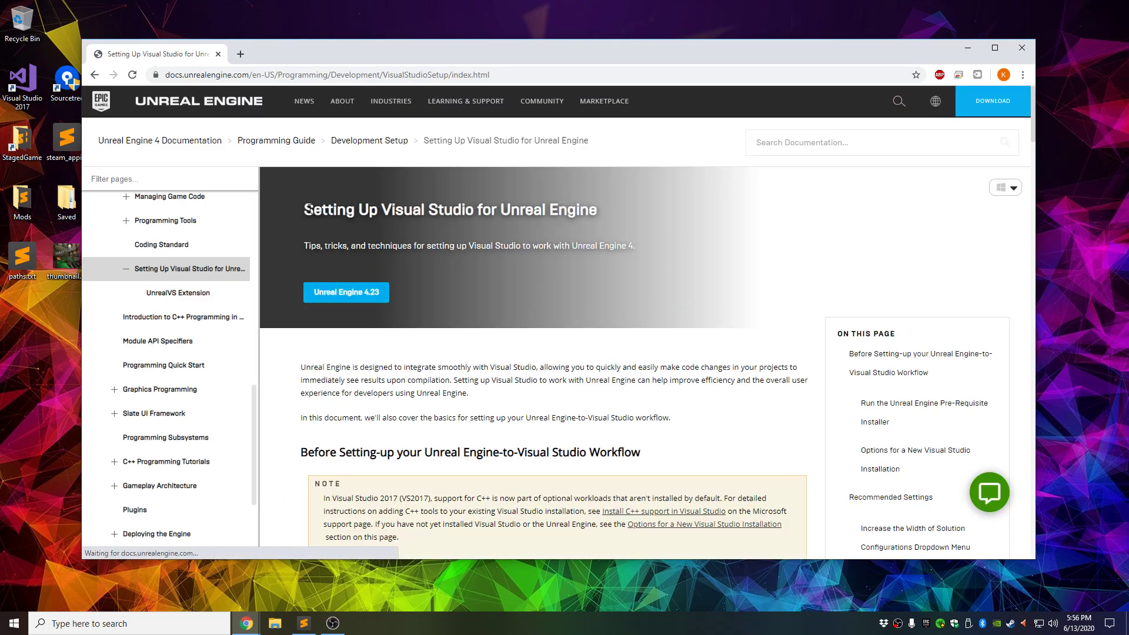
scroll(534, 269, down, 8)
scroll(533, 270, down, 15)
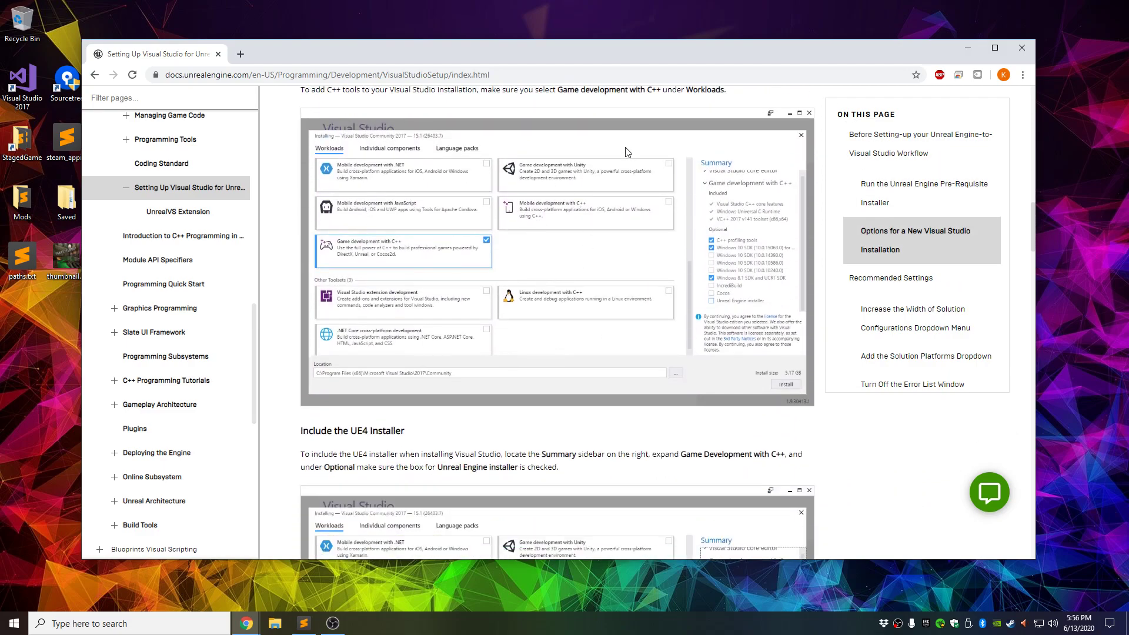
scroll(487, 218, up, 1)
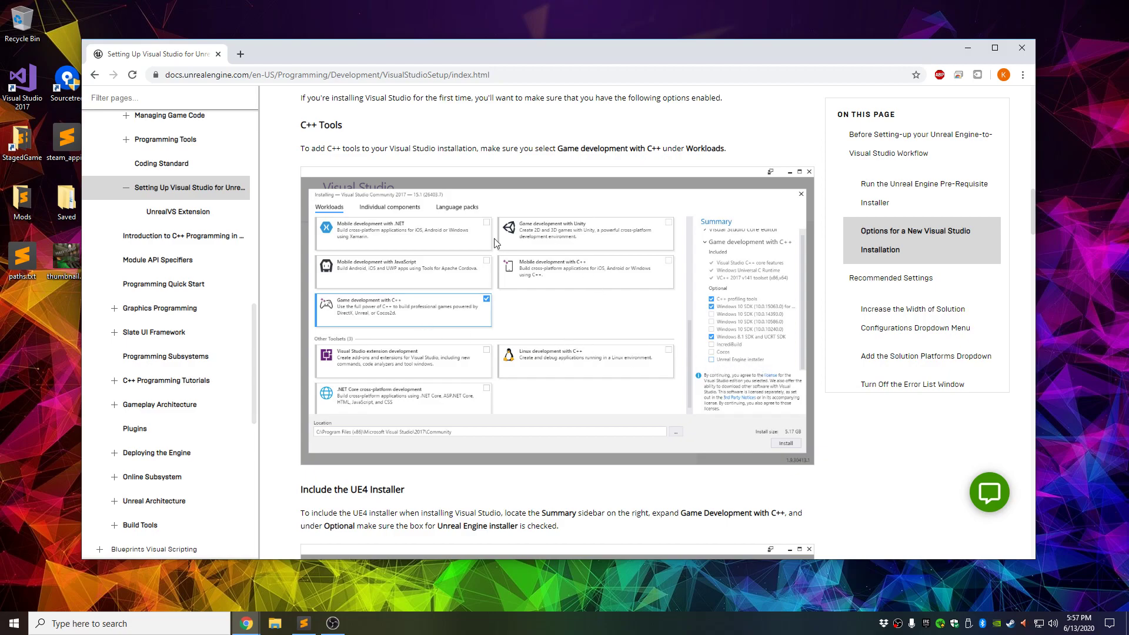
- Search for "download unreal engine" and open the official Unreal Engine website
click(278, 77)
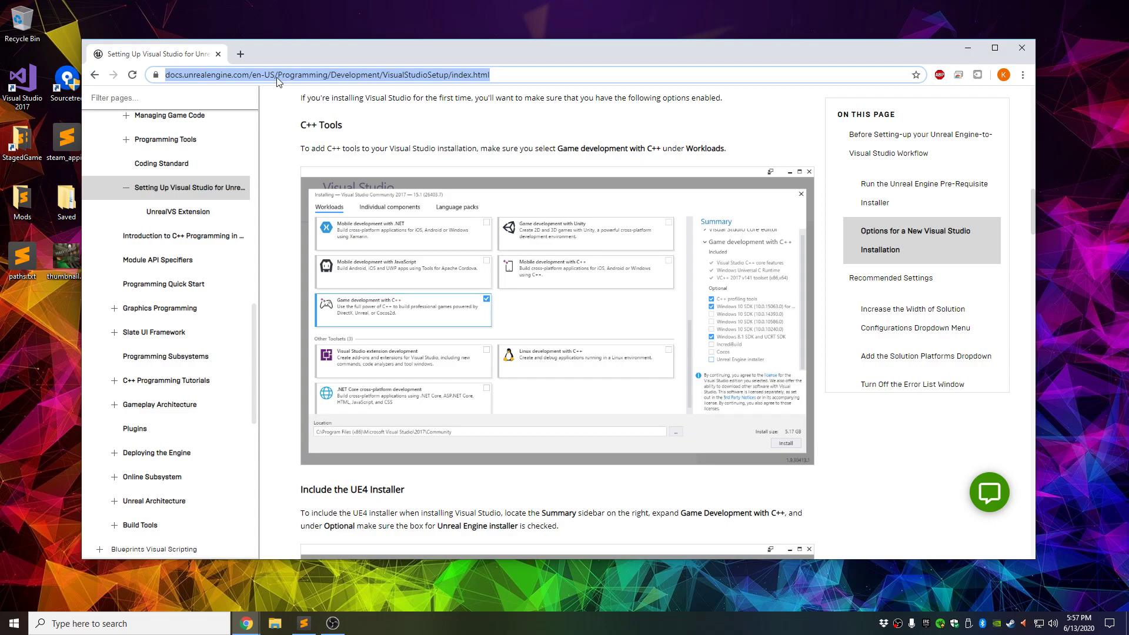
text(download unreal )
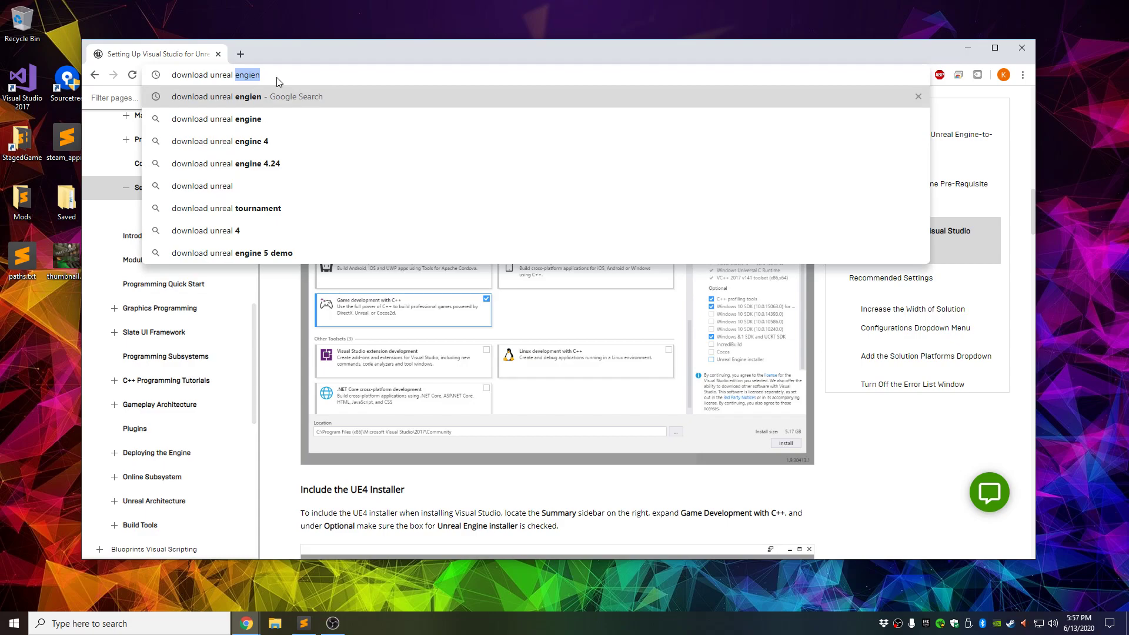
text(engine)
key(Return)
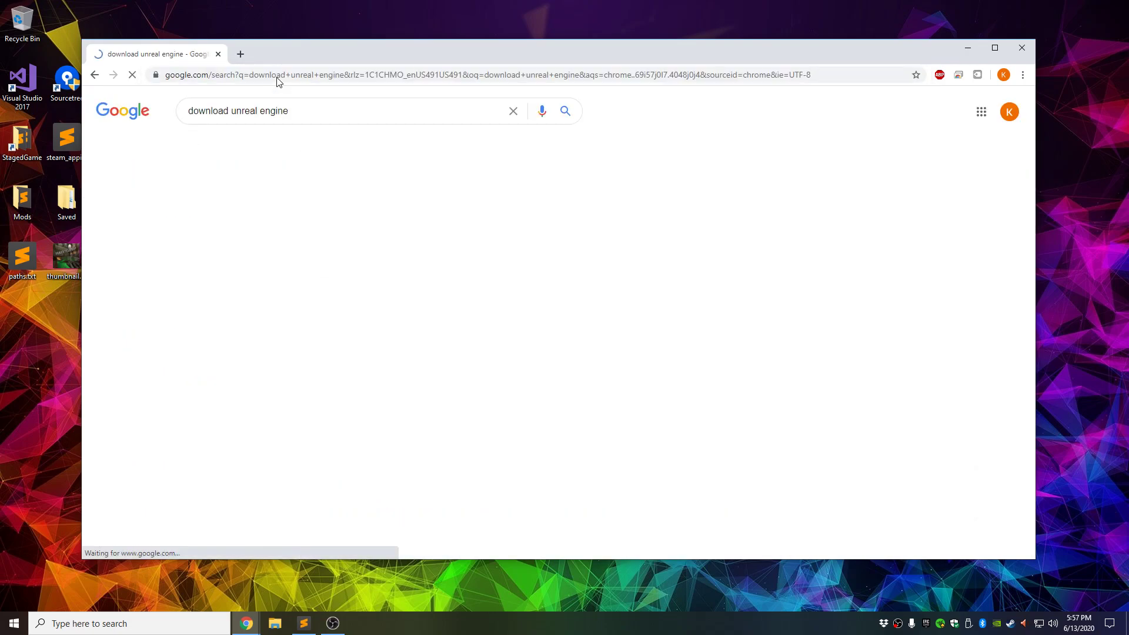
click(325, 210)
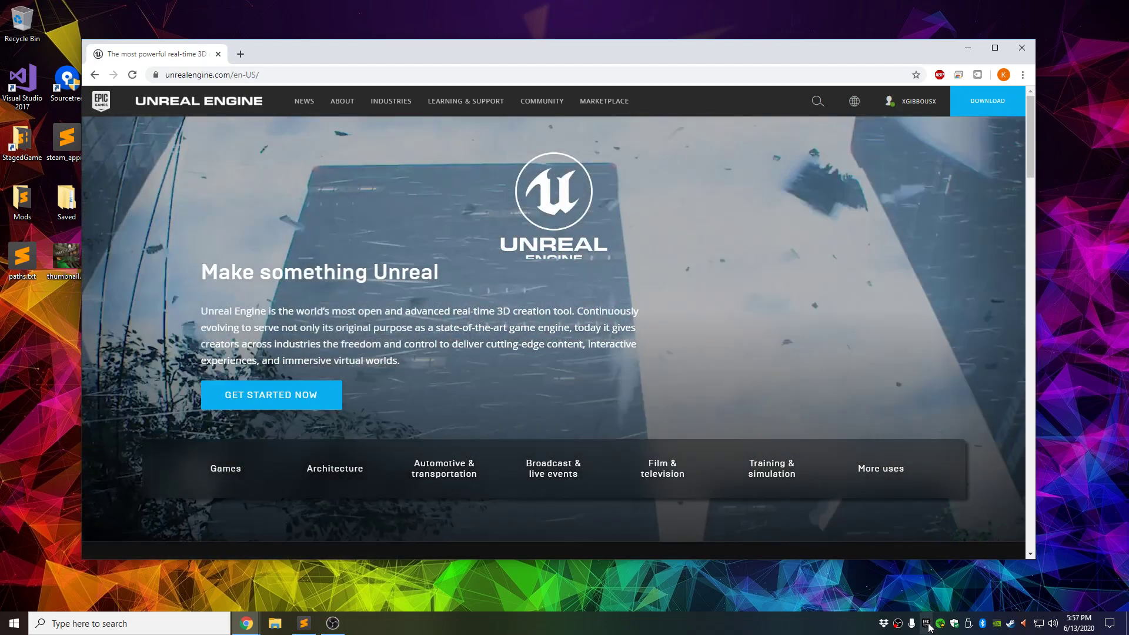
- Switch to the Epic Games Launcher, reposition its window and close the browser window behind it
click(926, 624)
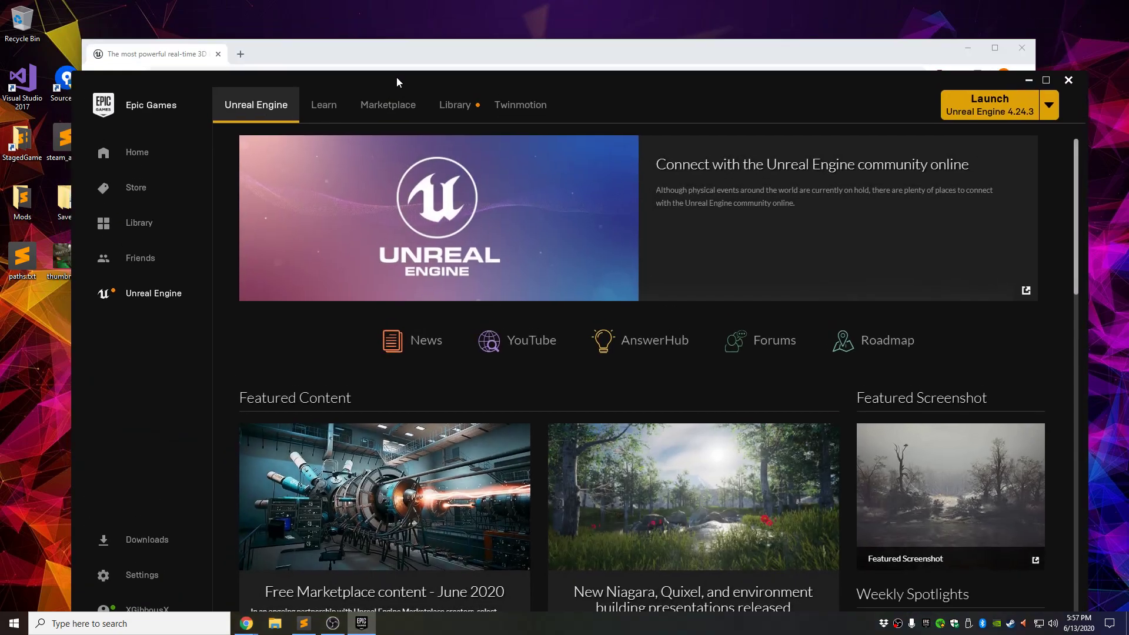
drag(396, 78, 380, 56)
click(413, 42)
click(1021, 49)
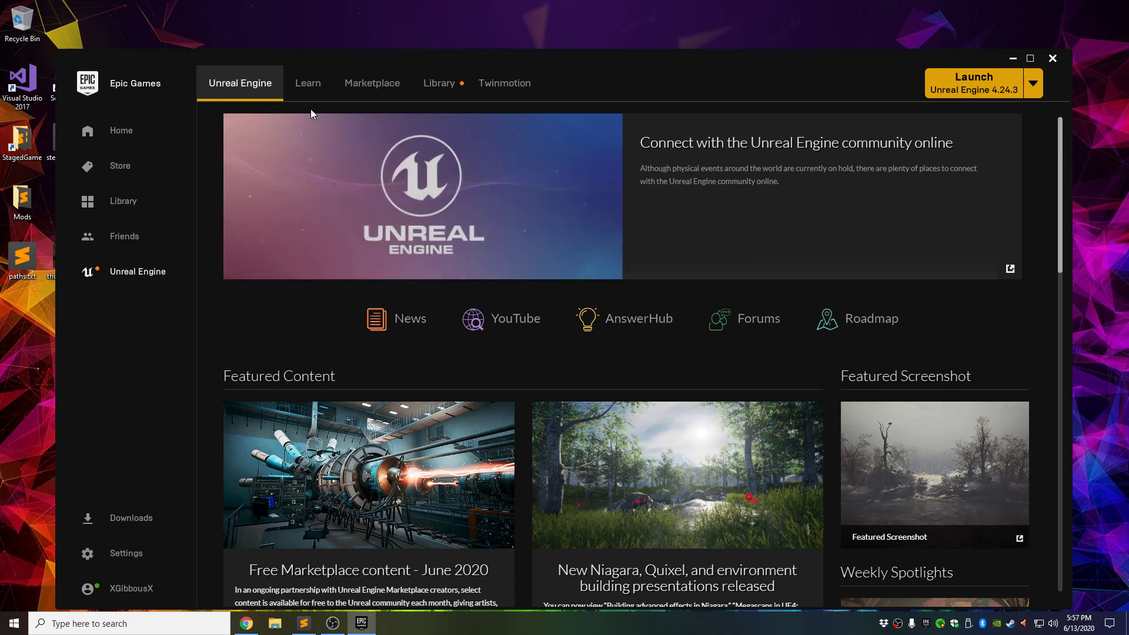
- Add an engine version slot in the Unreal Engine library, review the versions it offers, and remove the slot
click(447, 96)
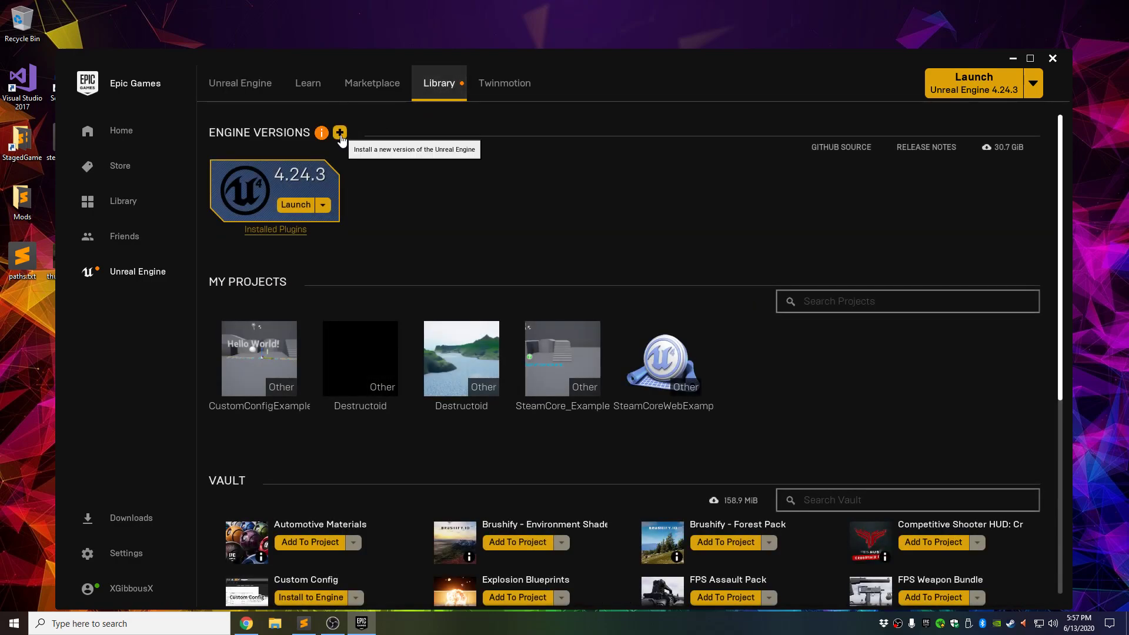
click(339, 134)
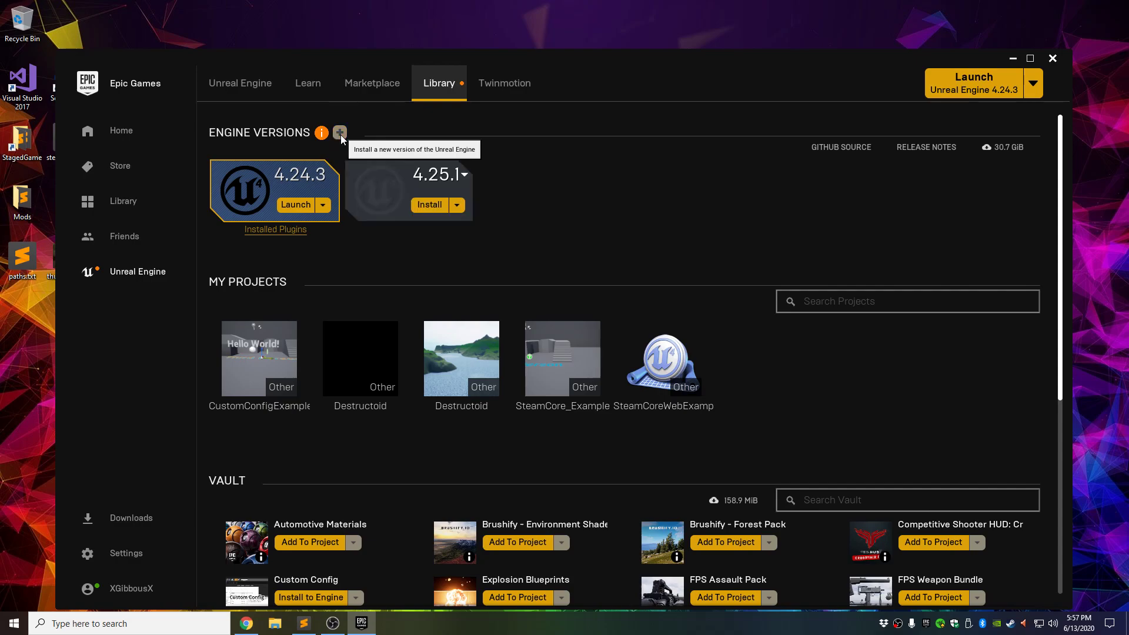
click(464, 175)
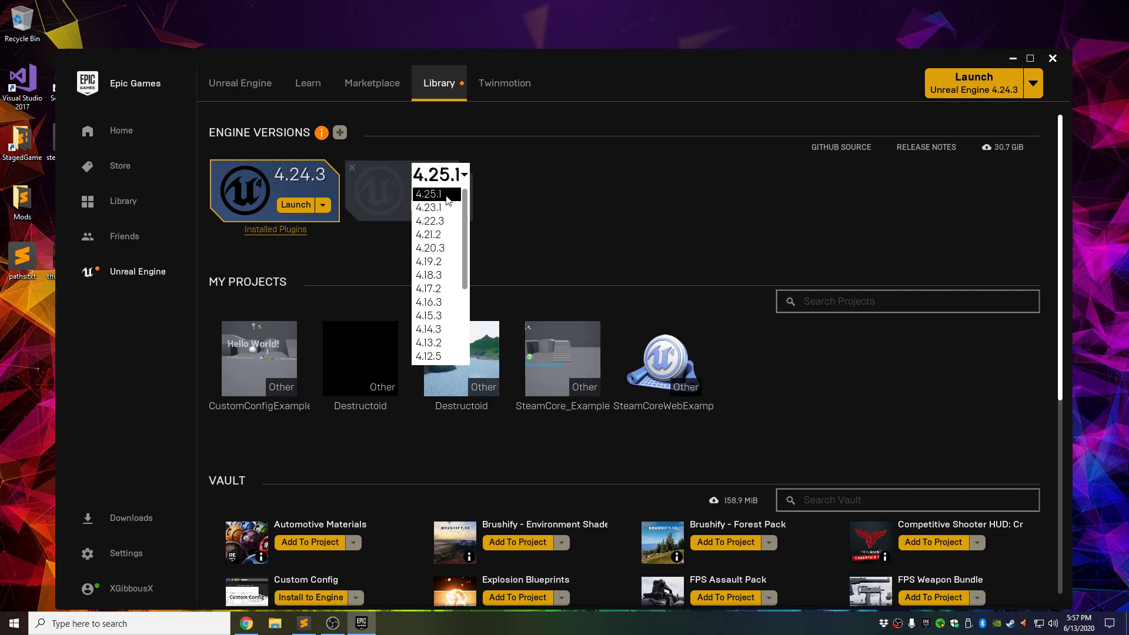
click(512, 188)
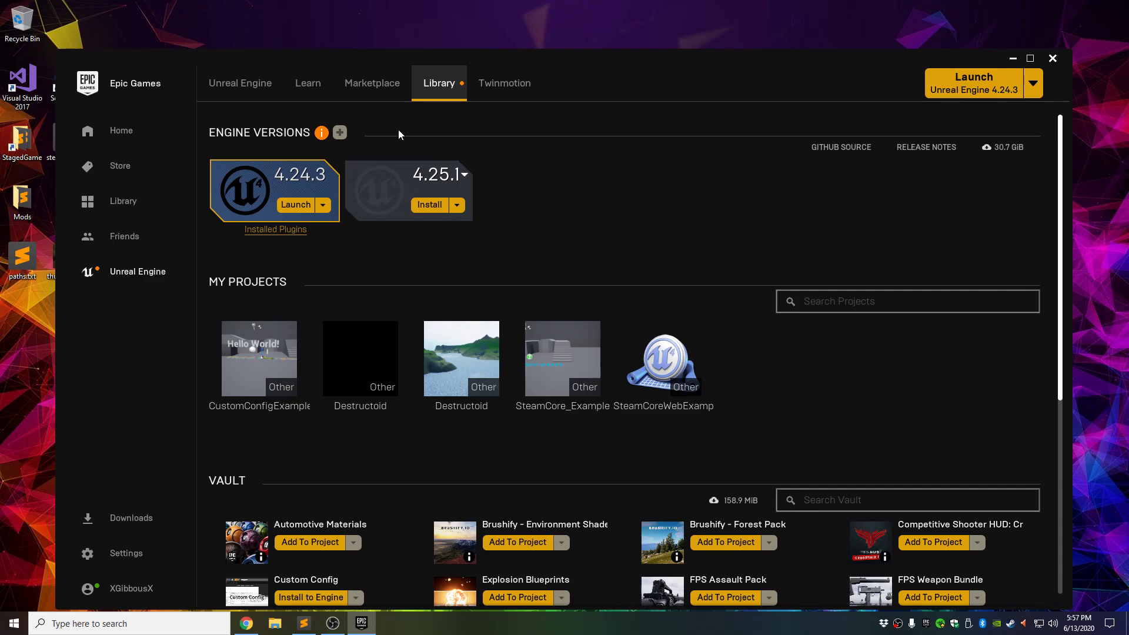
click(464, 174)
click(532, 176)
click(457, 206)
click(455, 253)
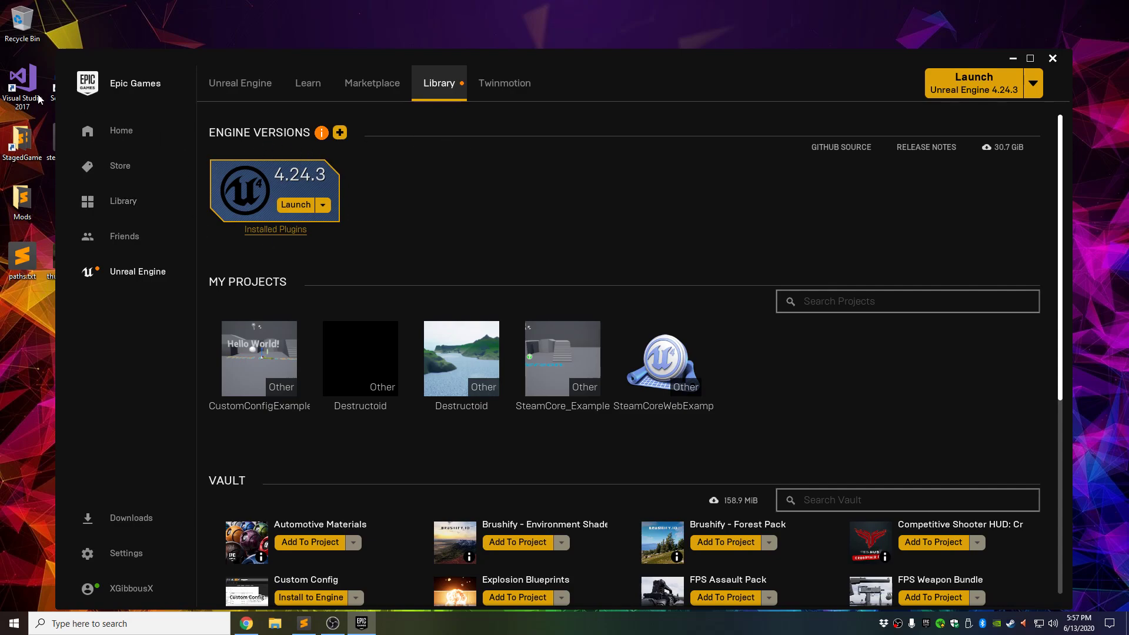
- Move the launcher aside to reveal the desktop shortcuts, bring it back and close it
drag(109, 59, 213, 90)
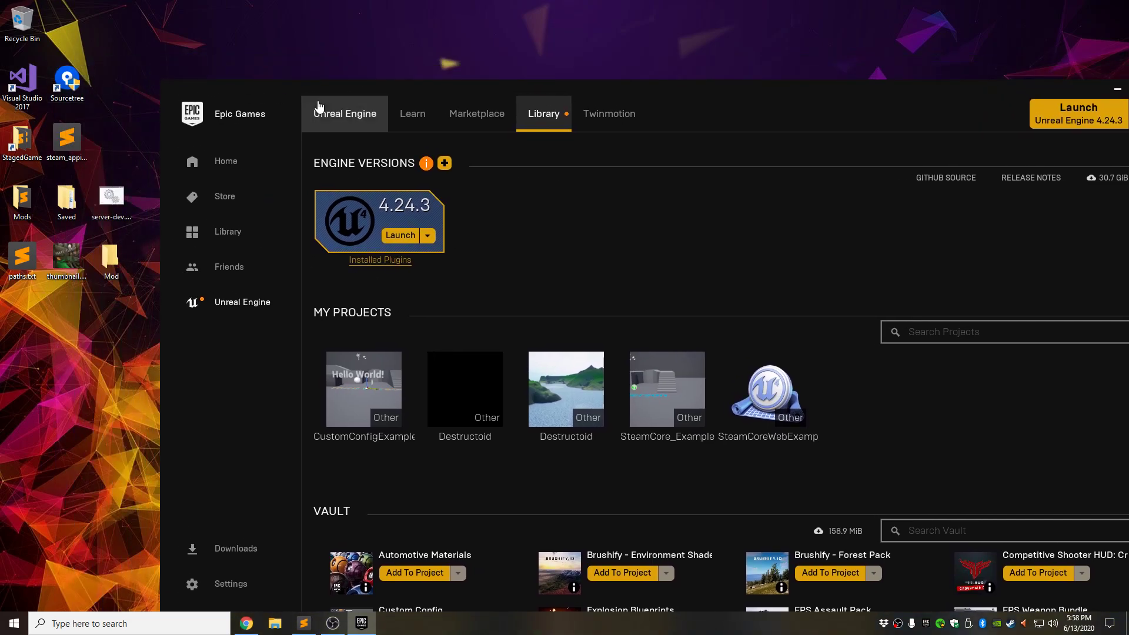
drag(313, 86, 229, 43)
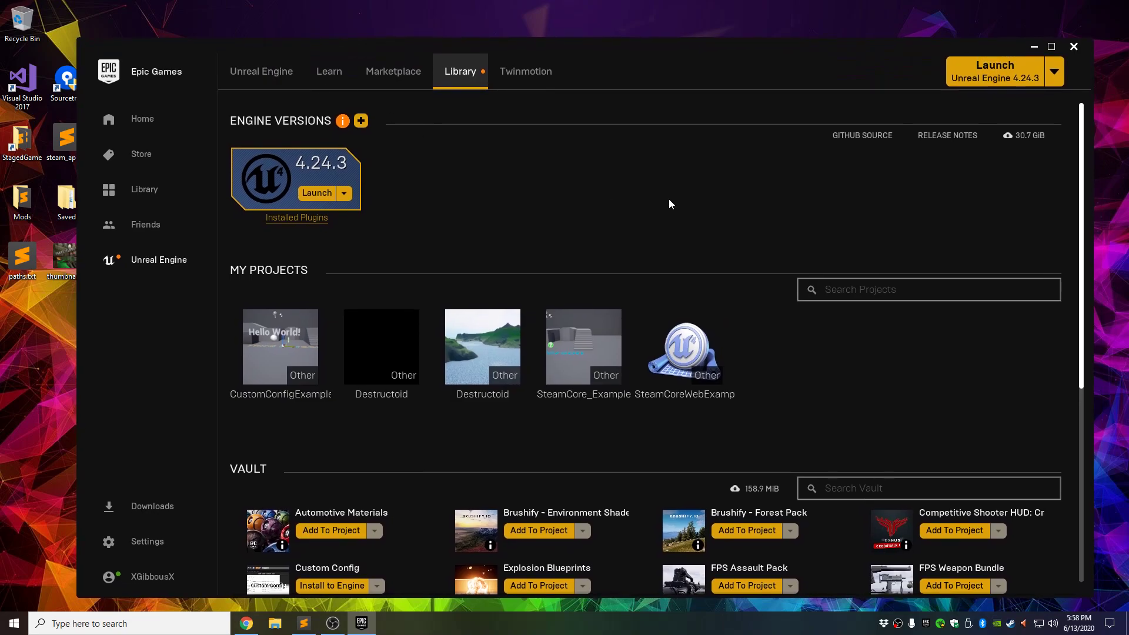
click(1074, 47)
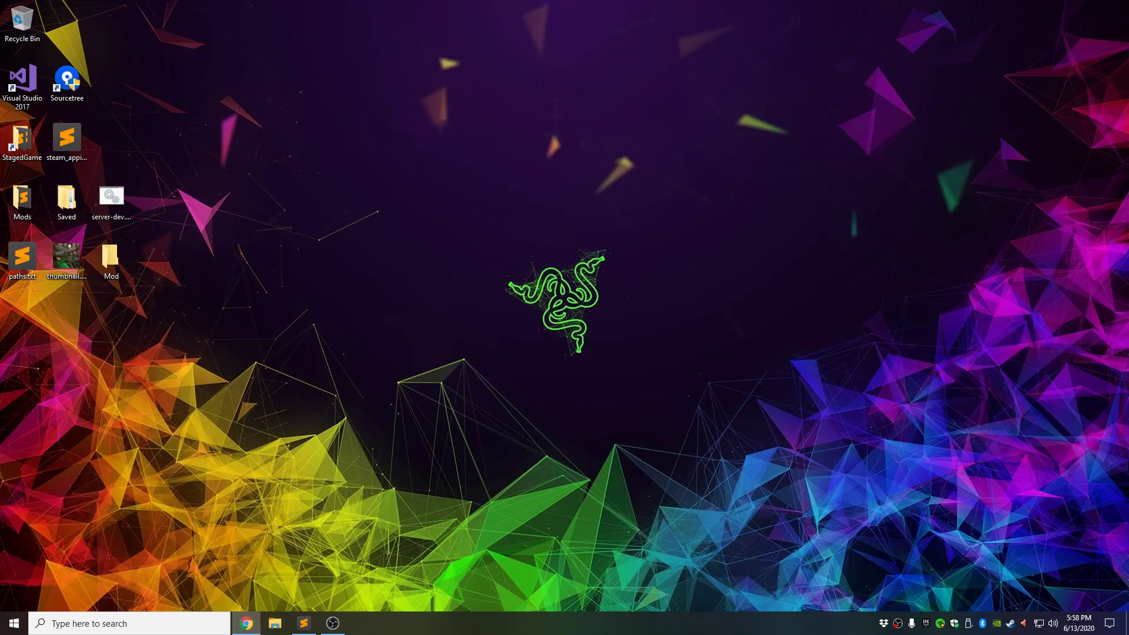
- Switch to the Chrome browser, go to atomiclollypop.com and find the mod kit download on the POWER page
click(246, 624)
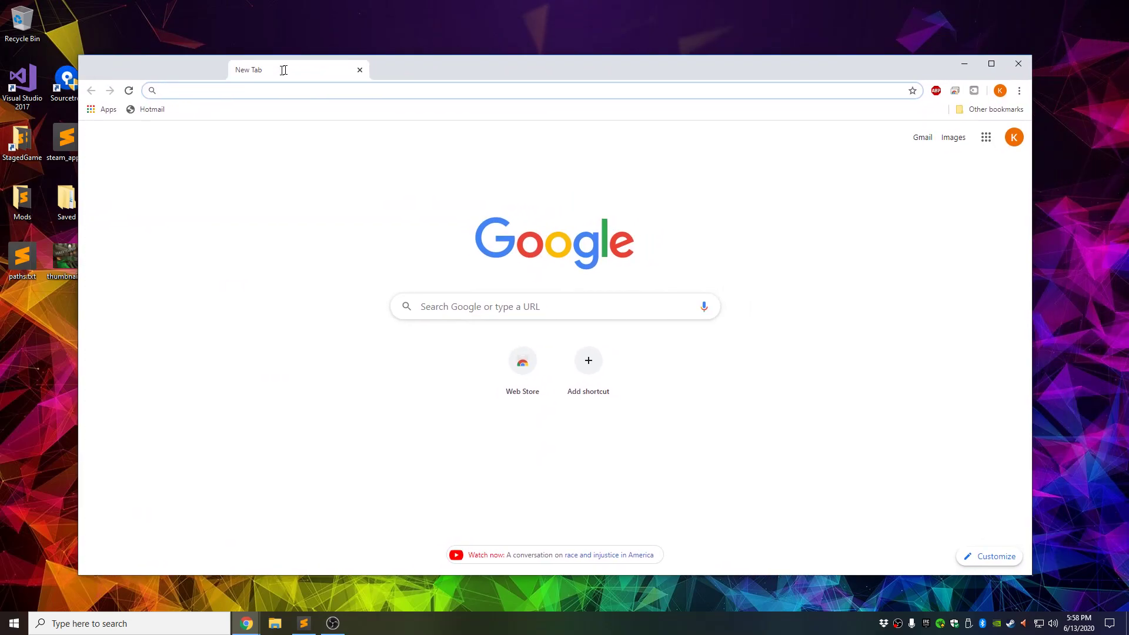
text(atom)
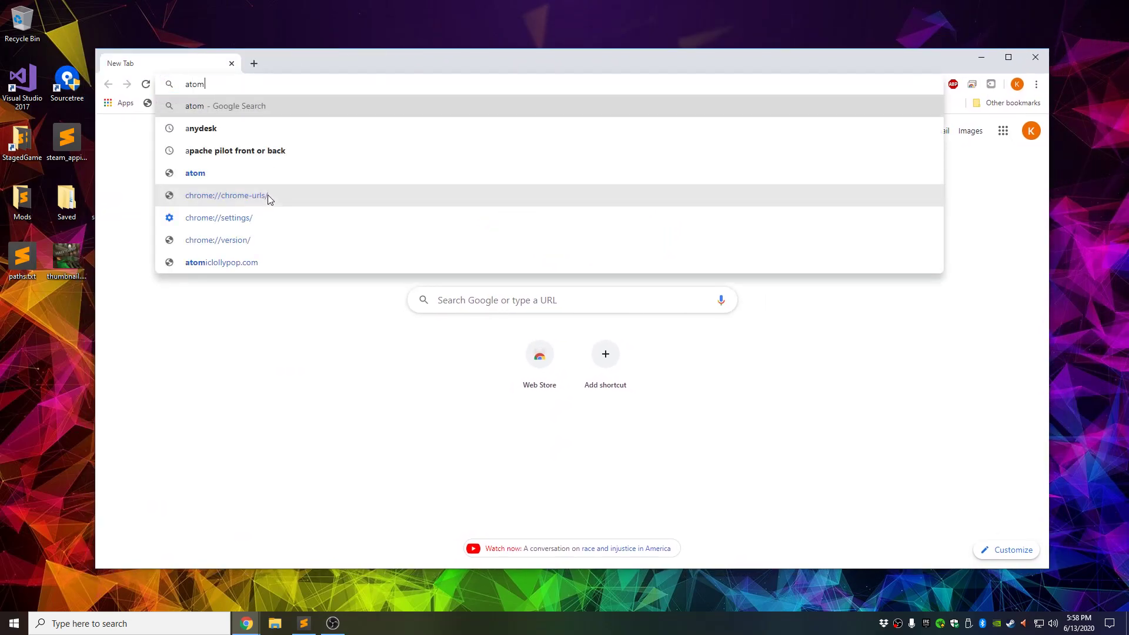
text(iclollypop.com)
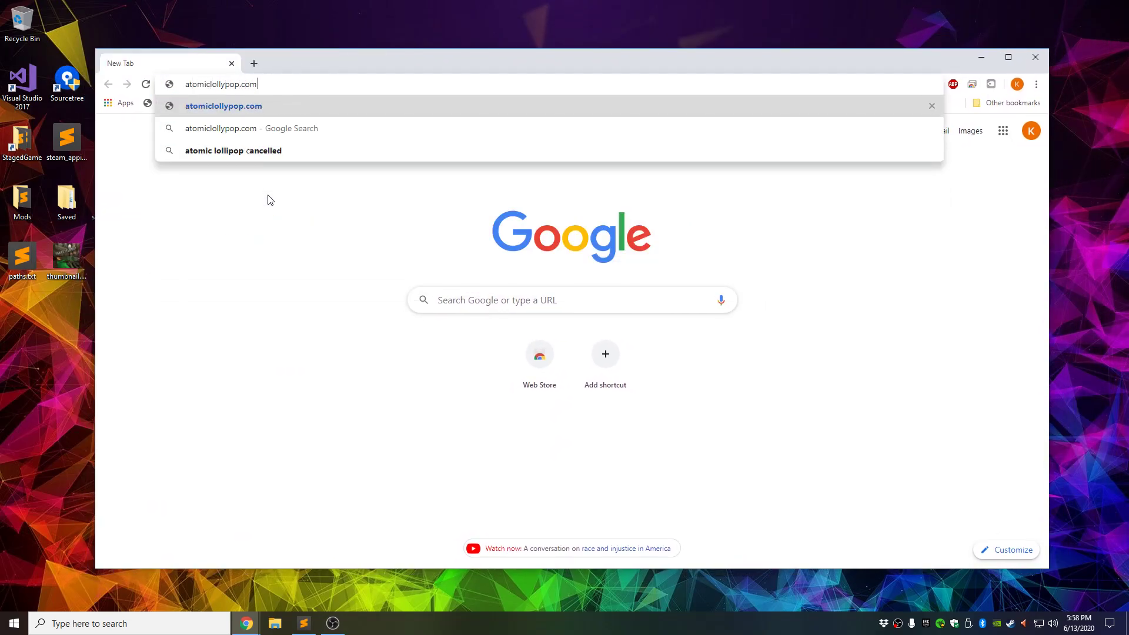
key(Return)
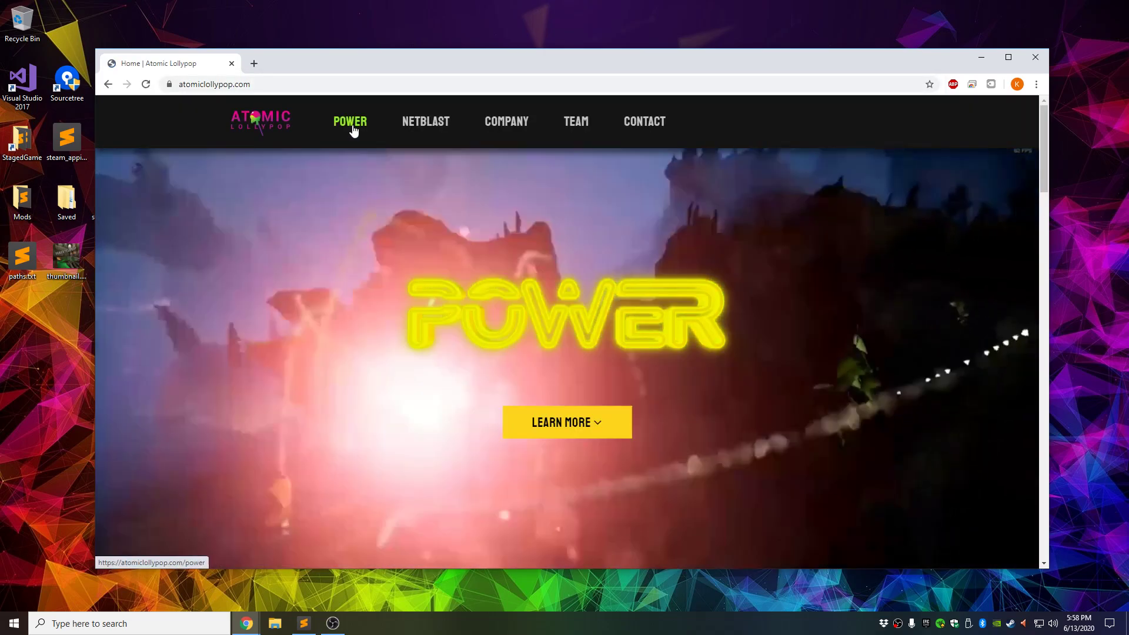
click(352, 122)
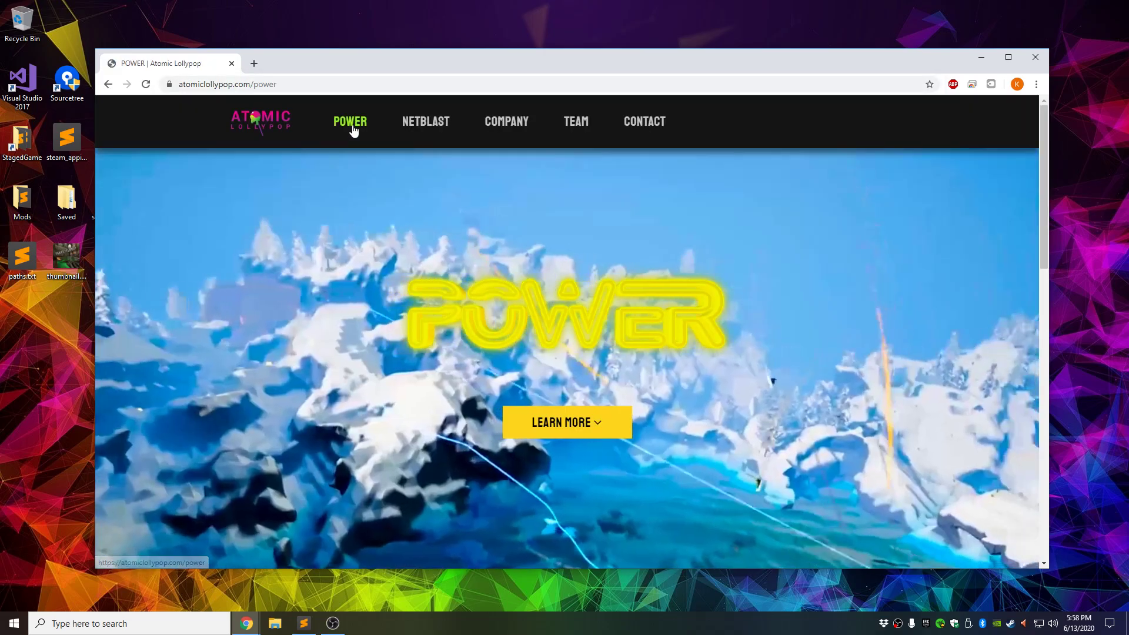
scroll(371, 231, down, 7)
scroll(372, 230, down, 5)
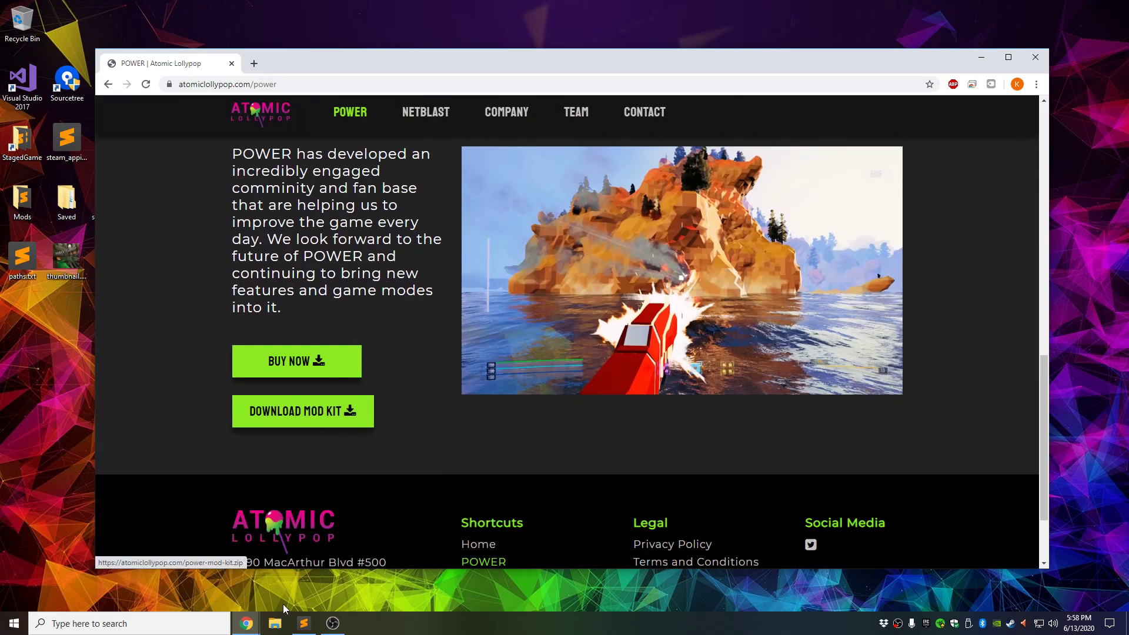
- Switch to File Explorer, permanently delete everything in the Downloads folder and close the window
click(274, 623)
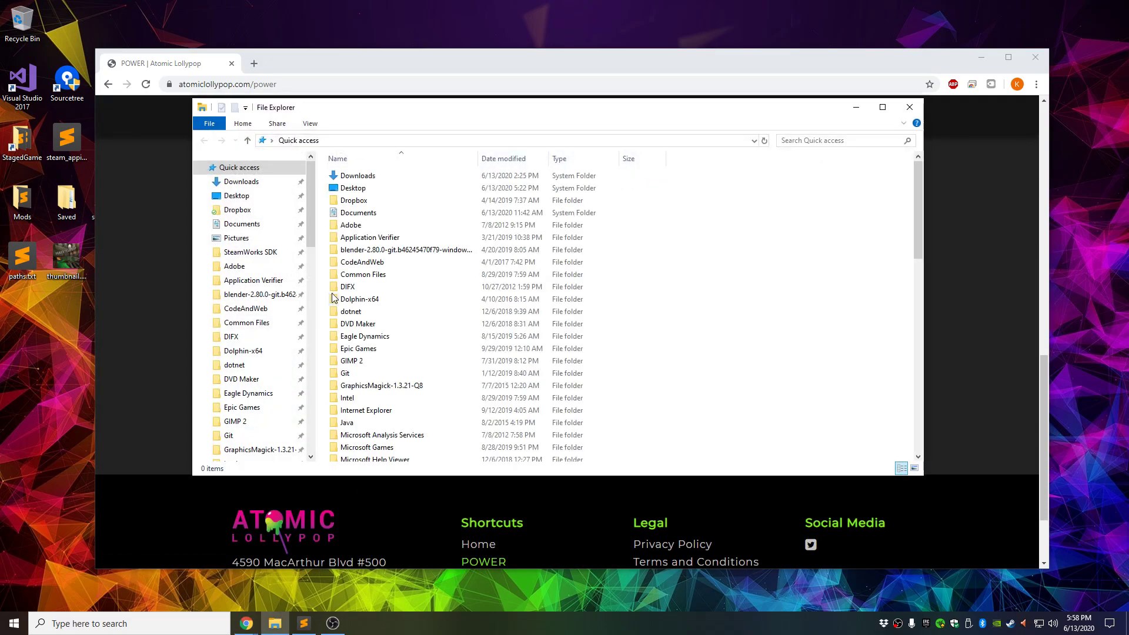
click(245, 182)
drag(444, 267, 346, 181)
key(shift+Delete)
key(Return)
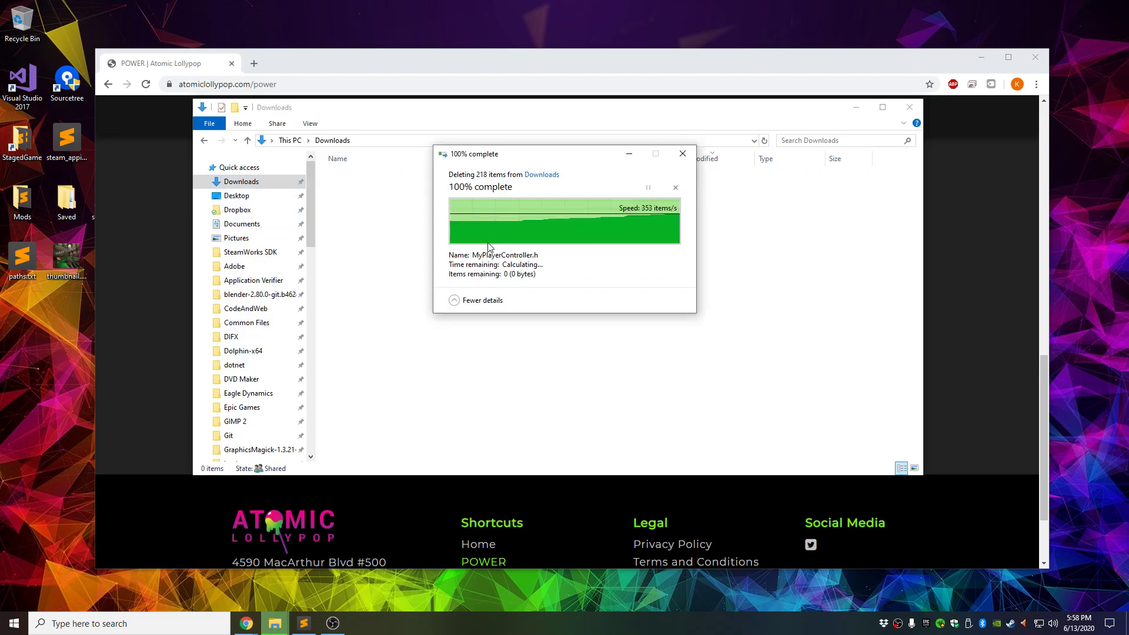
click(910, 108)
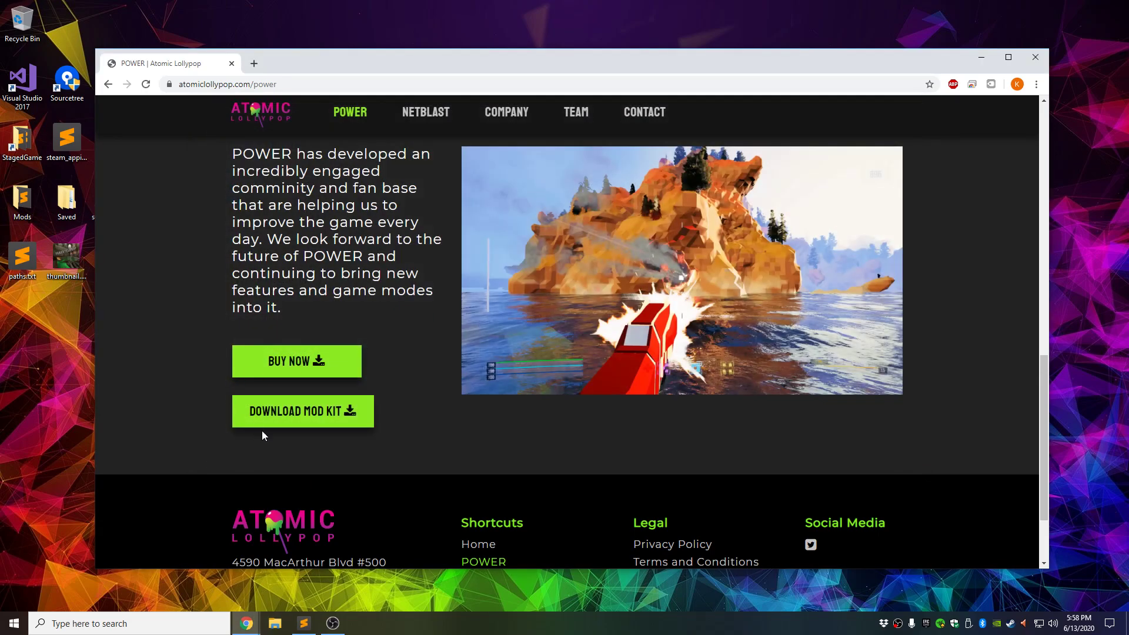
- Download the mod kit from the POWER page, and permanently delete the existing PowerModdingDemo folder from the C: drive
click(304, 416)
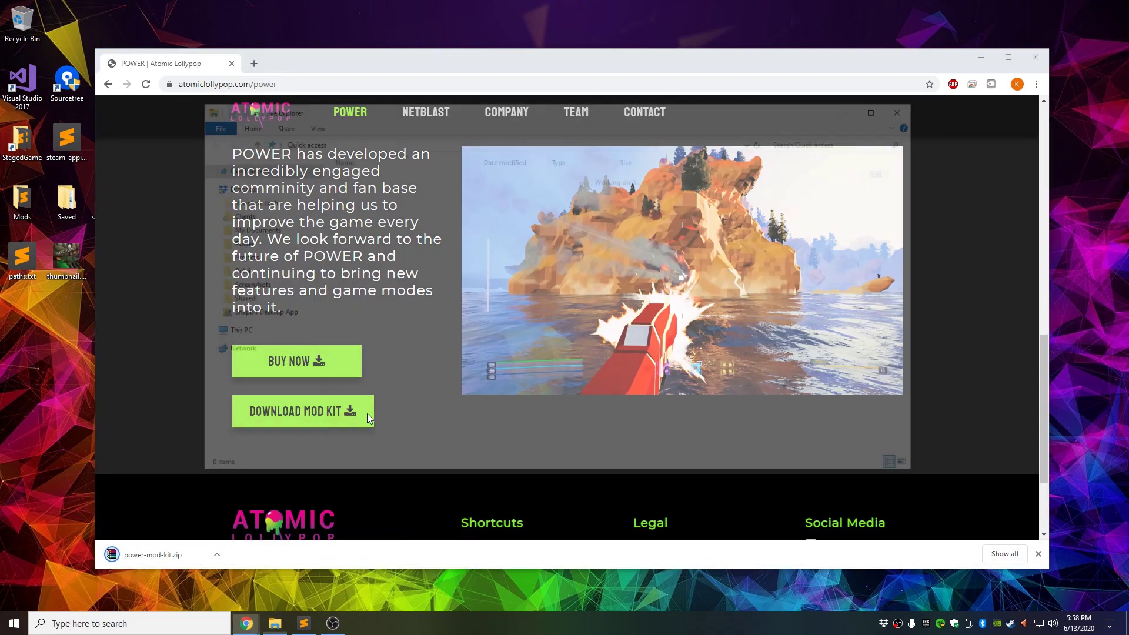
scroll(261, 407, down, 3)
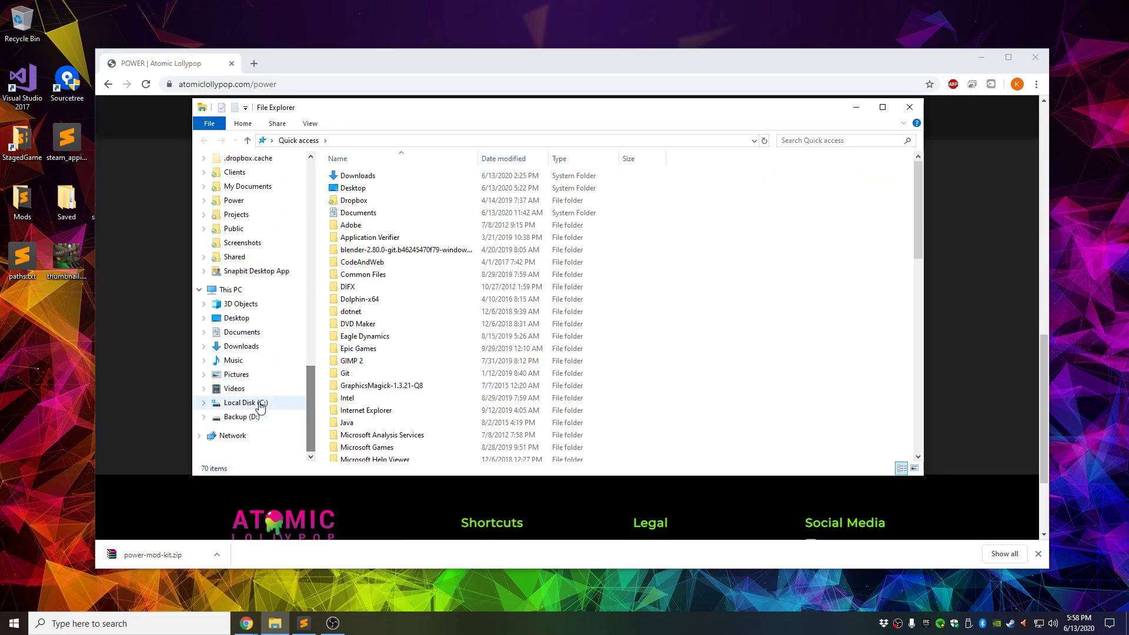
click(260, 406)
click(393, 313)
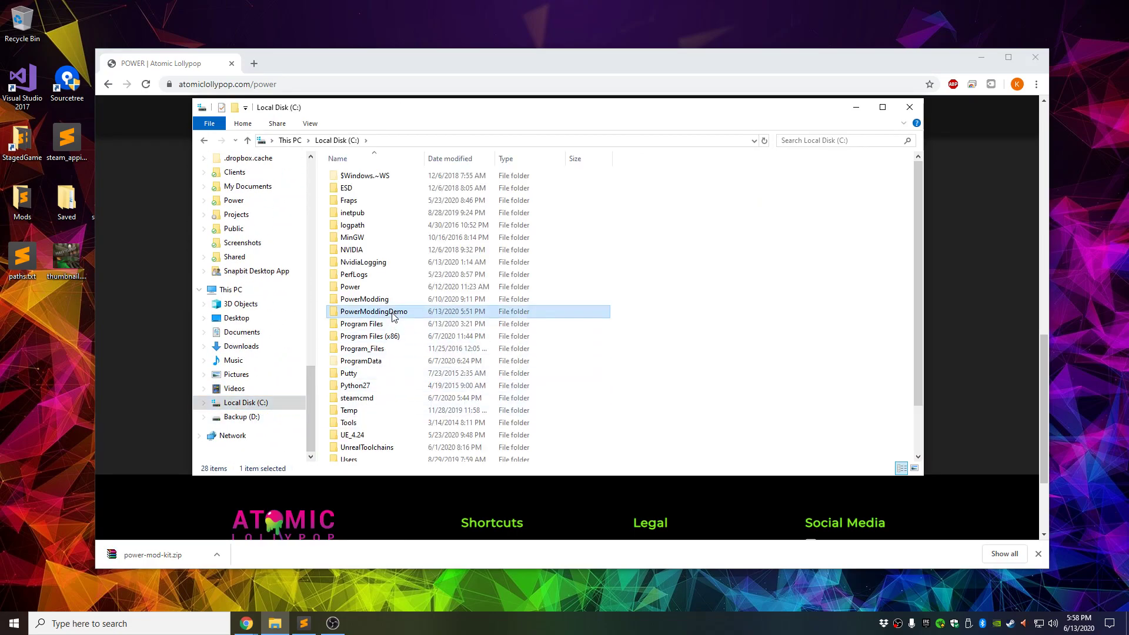
key(shift+Delete)
key(Return)
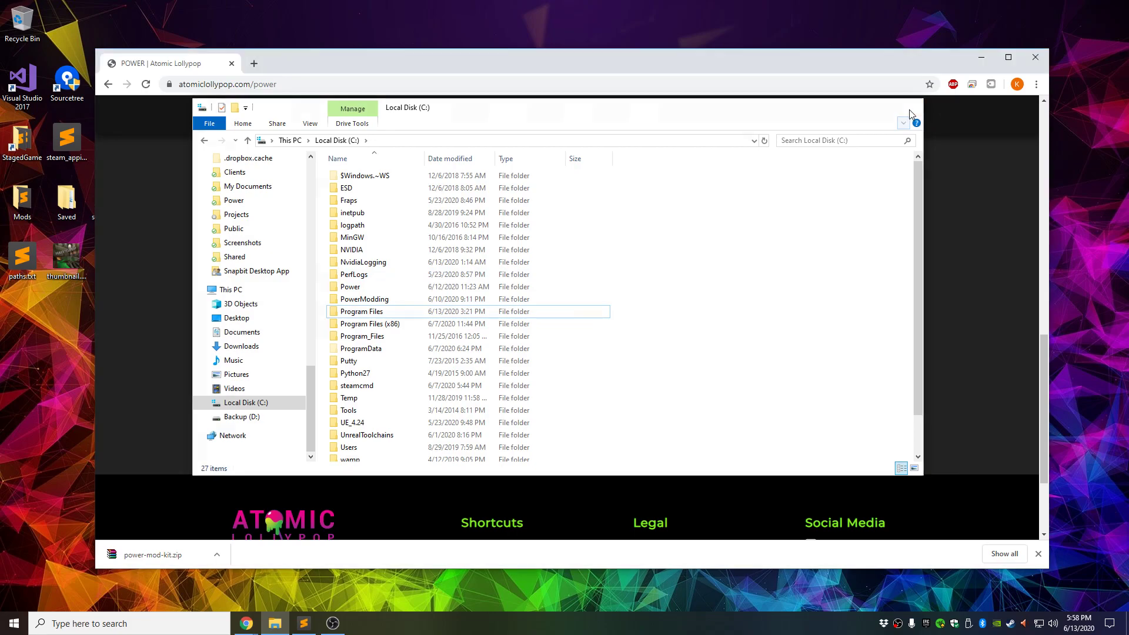
click(910, 110)
click(1037, 554)
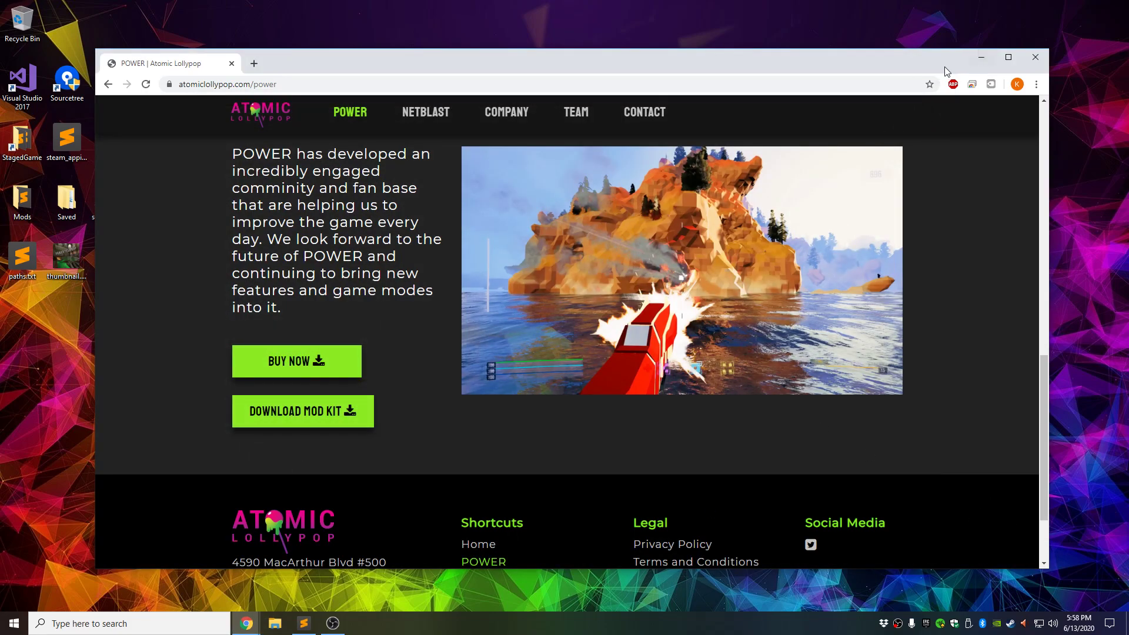
- Extract power-mod-kit.zip in Downloads into its own power-mod-kit folder and copy all of the extracted contents
click(275, 623)
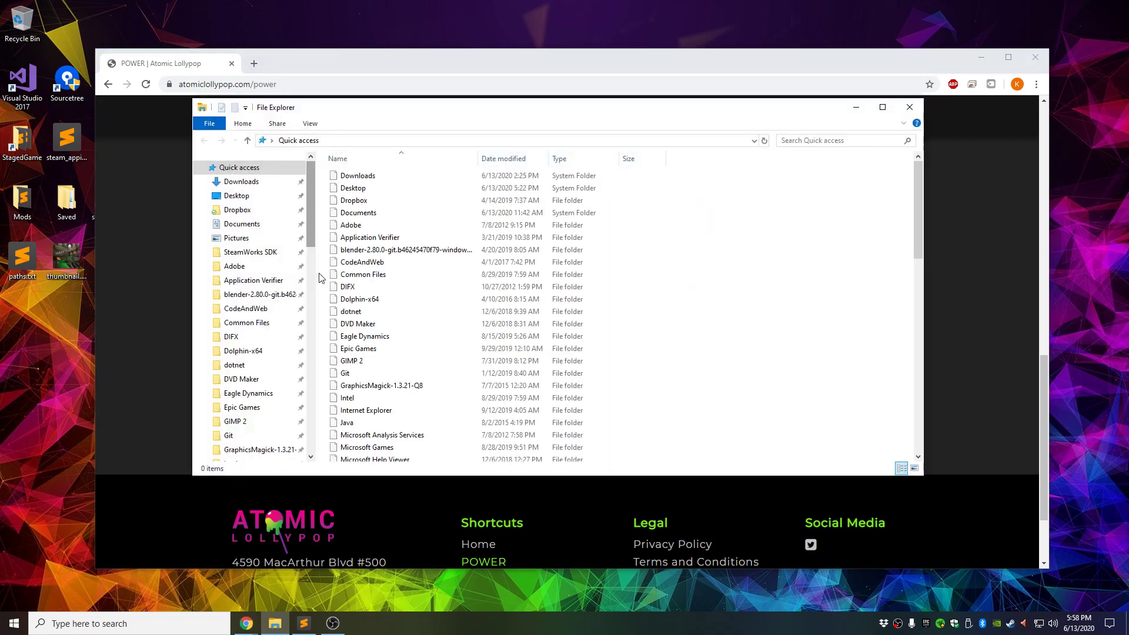
click(247, 184)
click(376, 177)
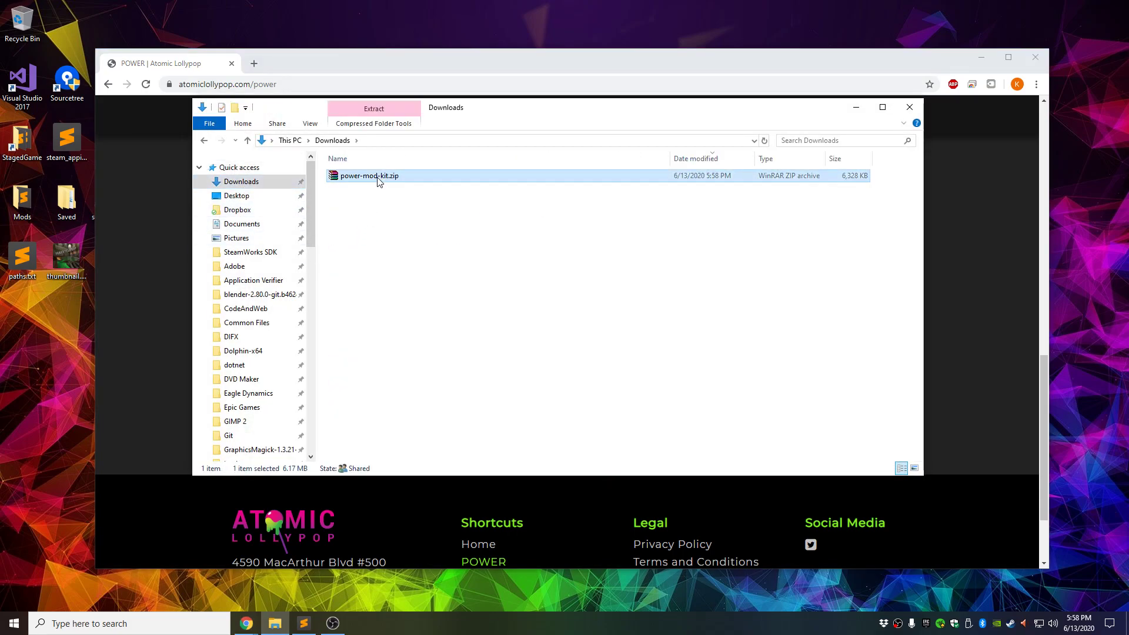
right_click(377, 177)
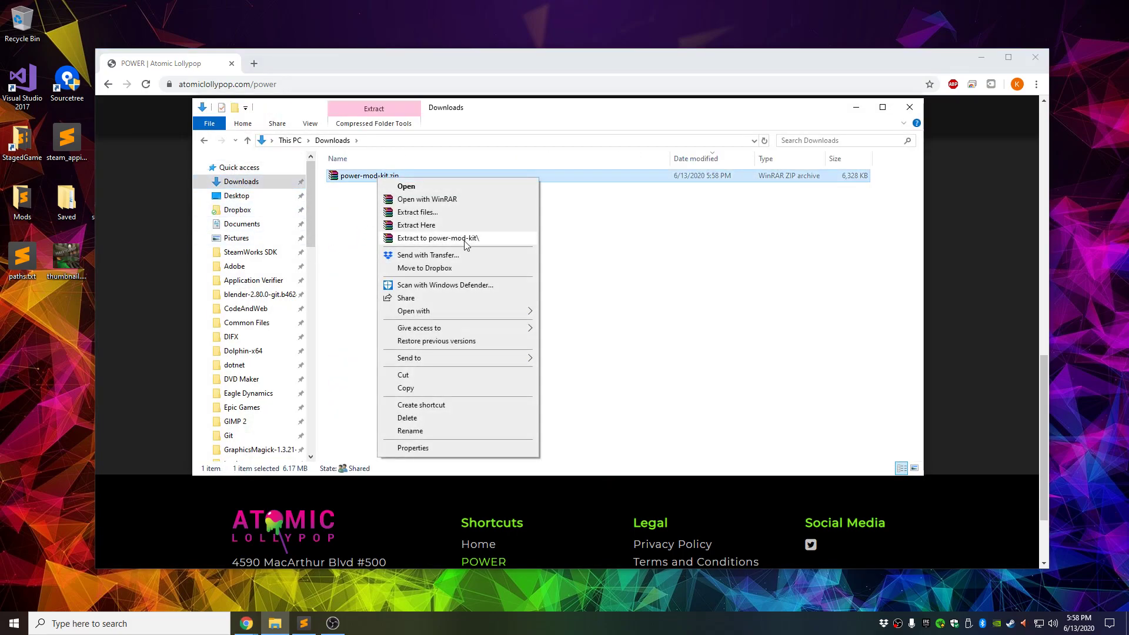
click(467, 244)
click(371, 194)
double_click(370, 191)
drag(457, 359, 335, 172)
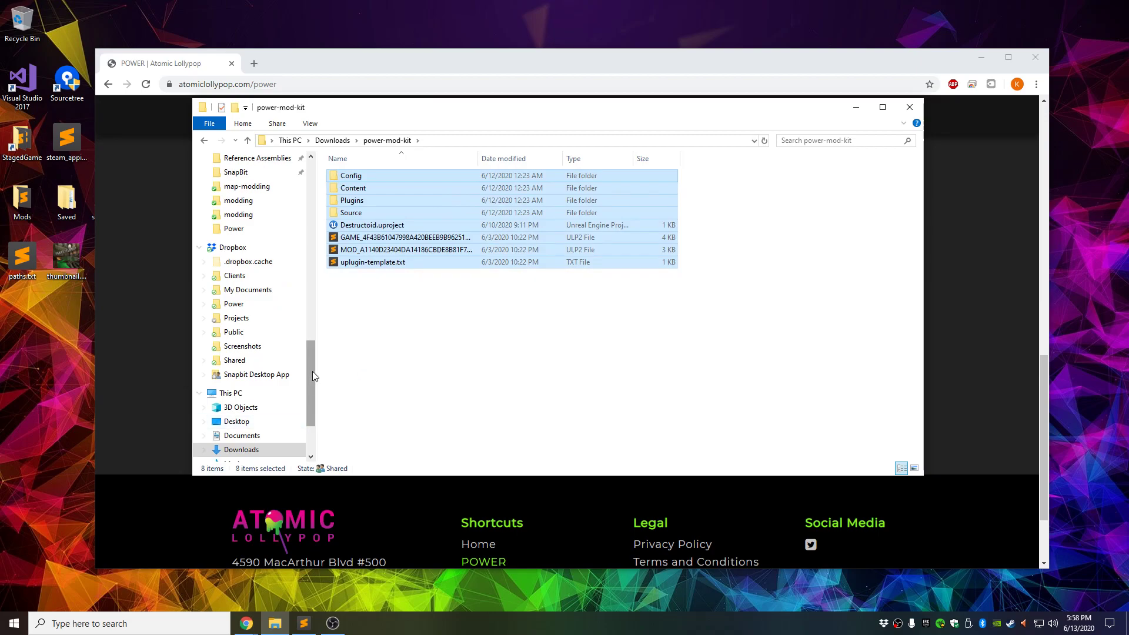
- Create a new folder named PowerModdingDemo at the root of the C: drive
scroll(313, 376, down, 3)
click(264, 403)
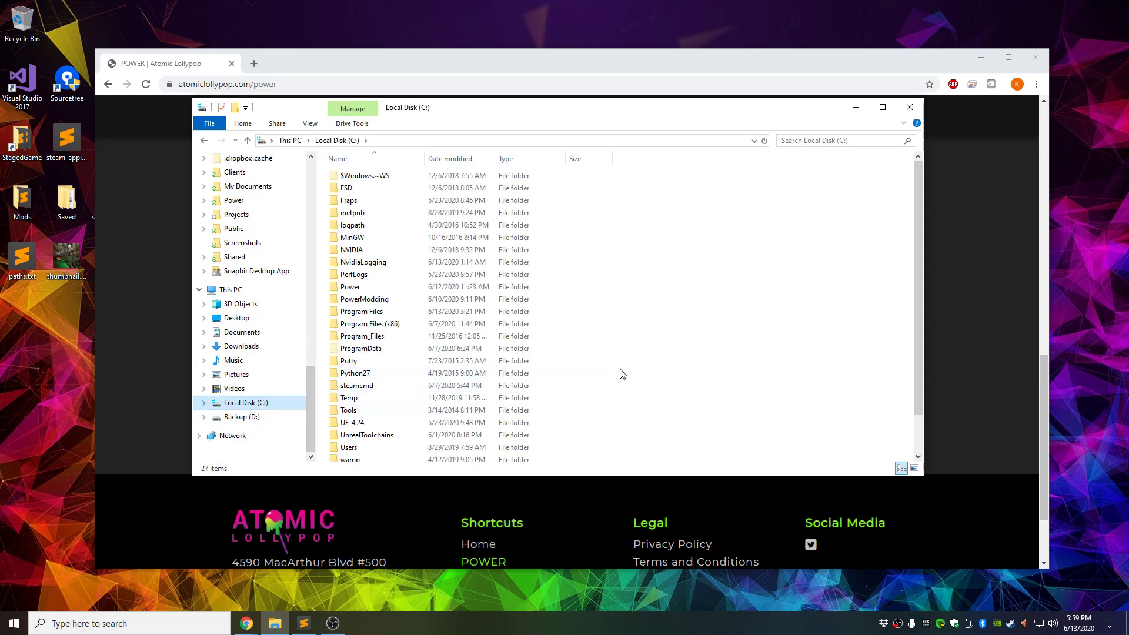
right_click(636, 372)
mouse_move(679, 557)
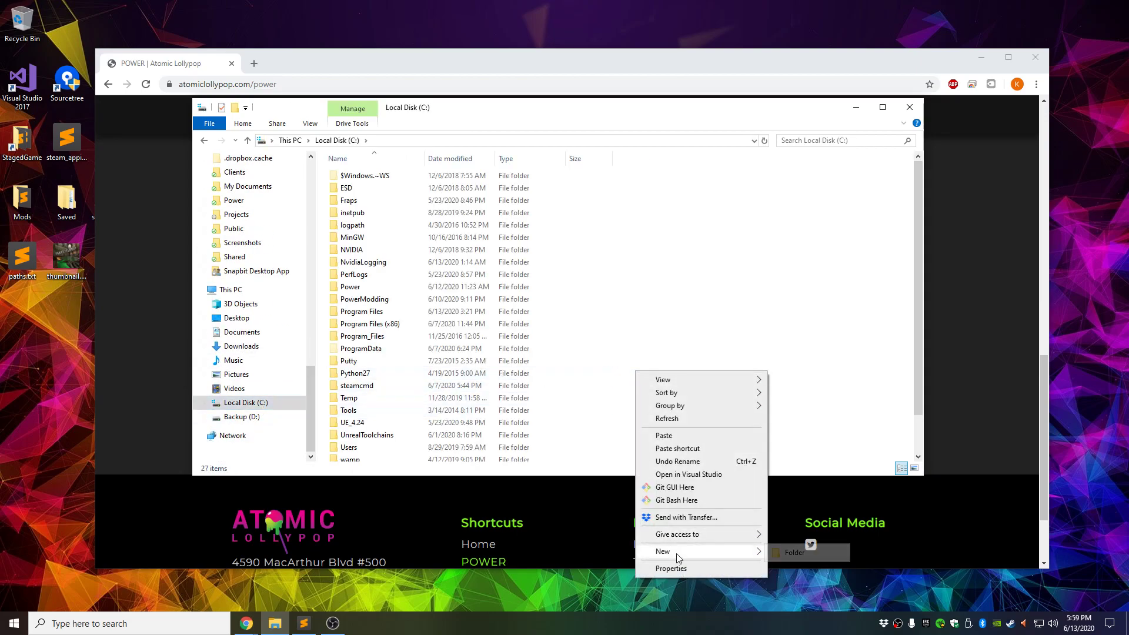
click(778, 553)
text(PowerModding)
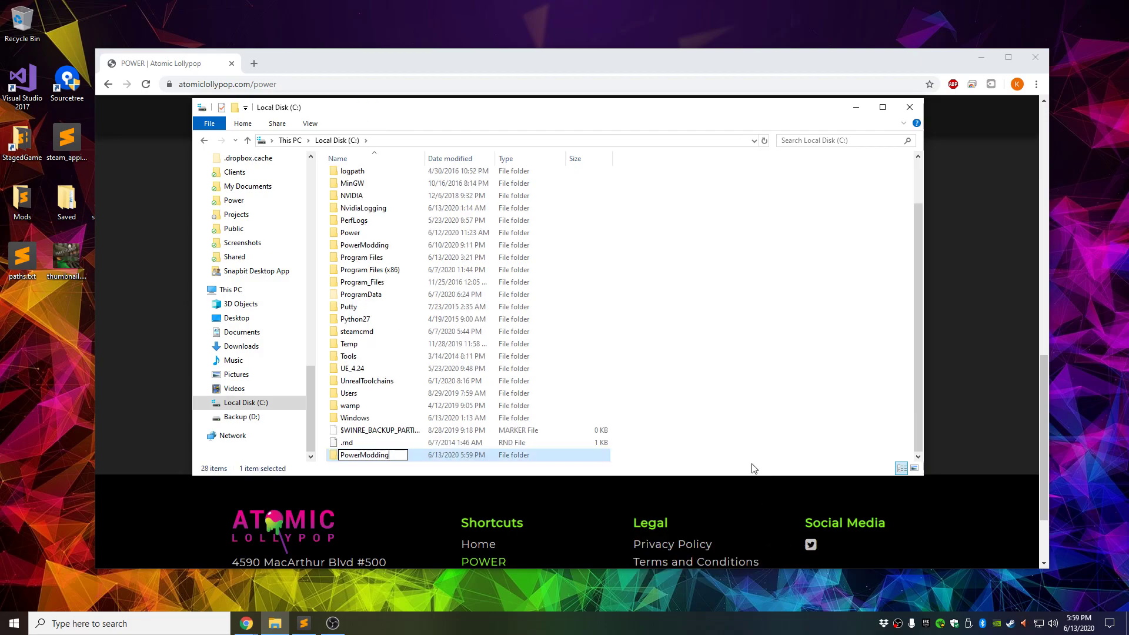
text(Demo)
key(Return)
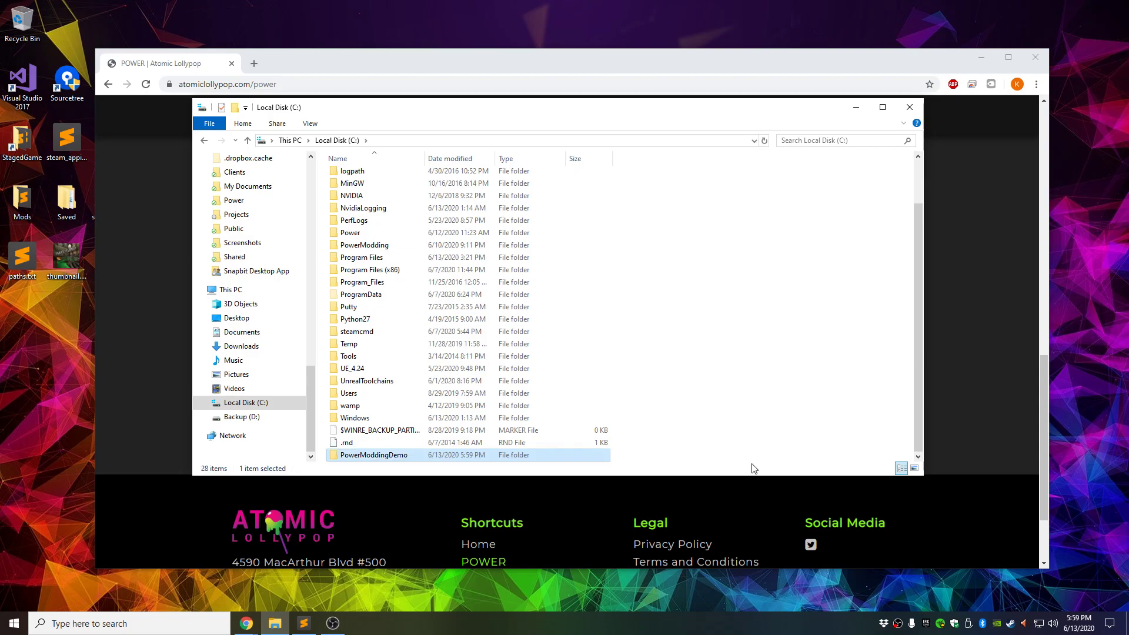
- Refresh the C: drive listing and paste the copied mod kit files into the PowerModdingDemo folder
click(728, 334)
key(F5)
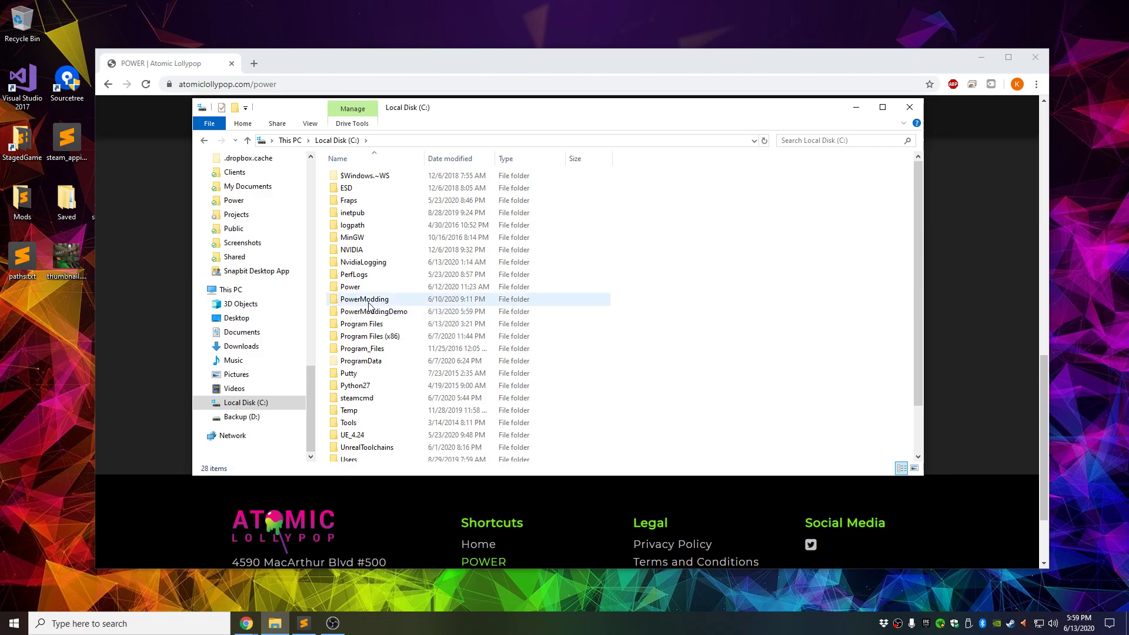
double_click(373, 311)
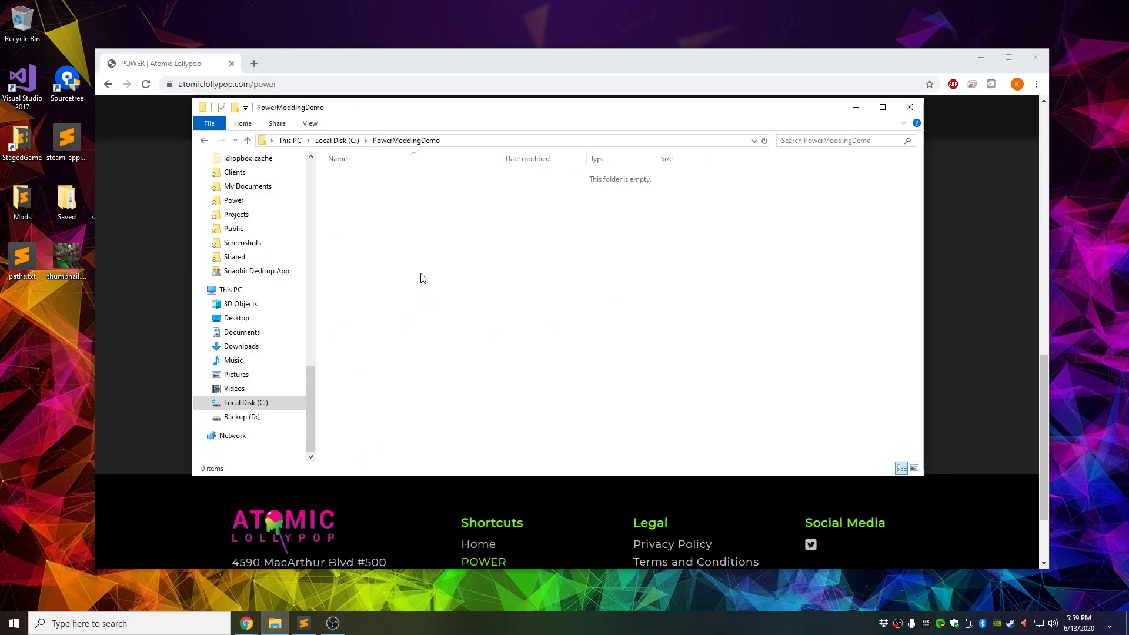
key(ctrl+v)
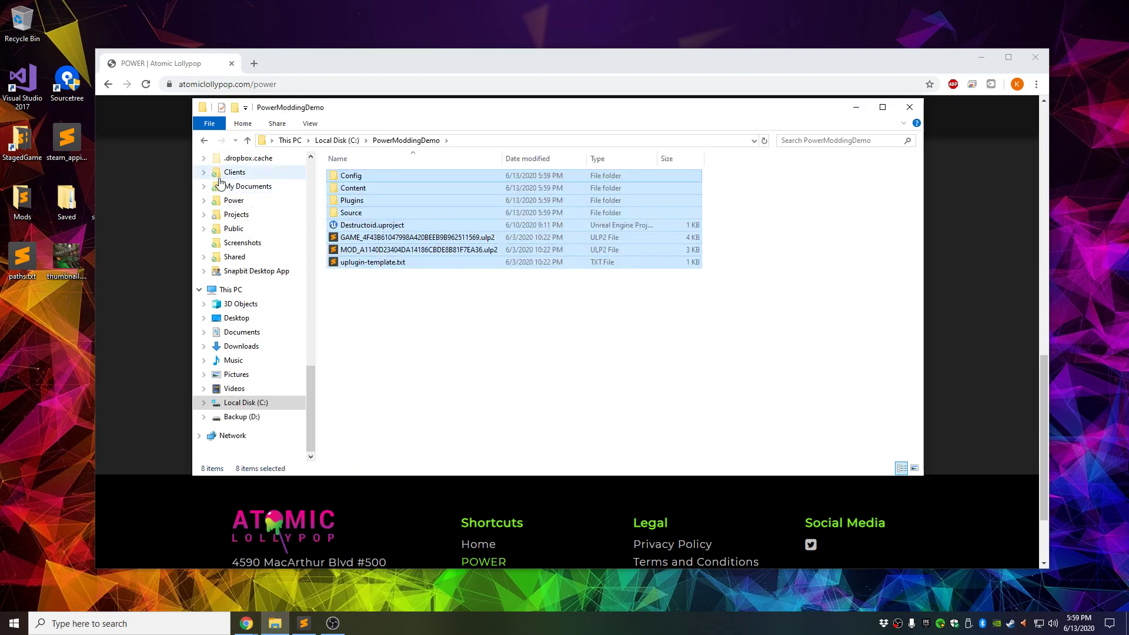
click(394, 325)
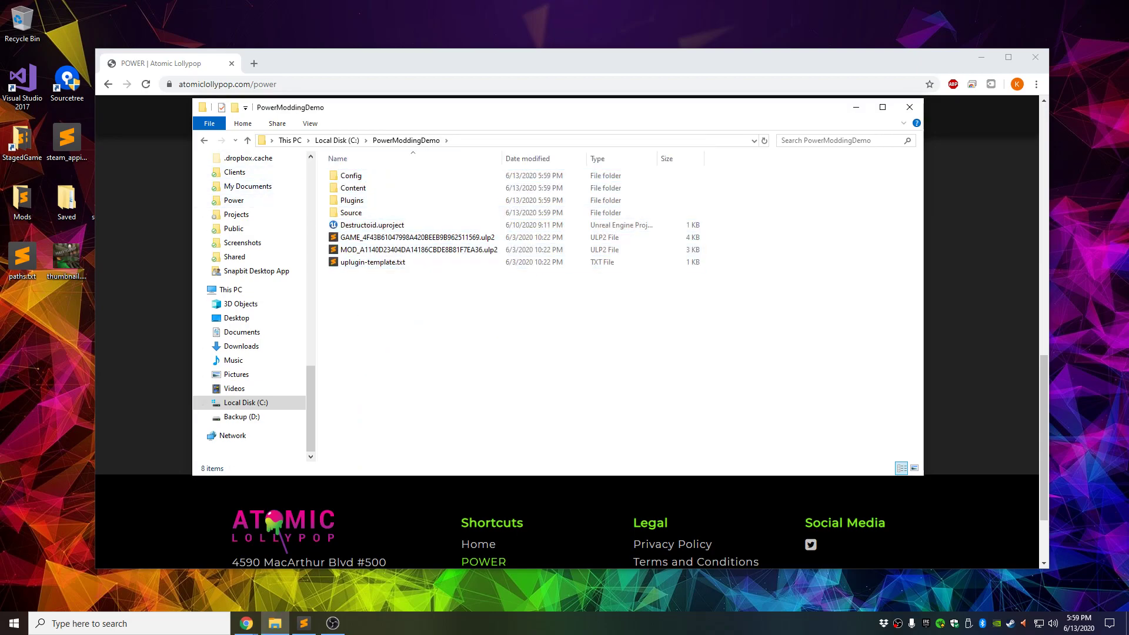
- Select the GAME and MOD .ulp2 files in the PowerModdingDemo folder for copying
key(alt+Tab)
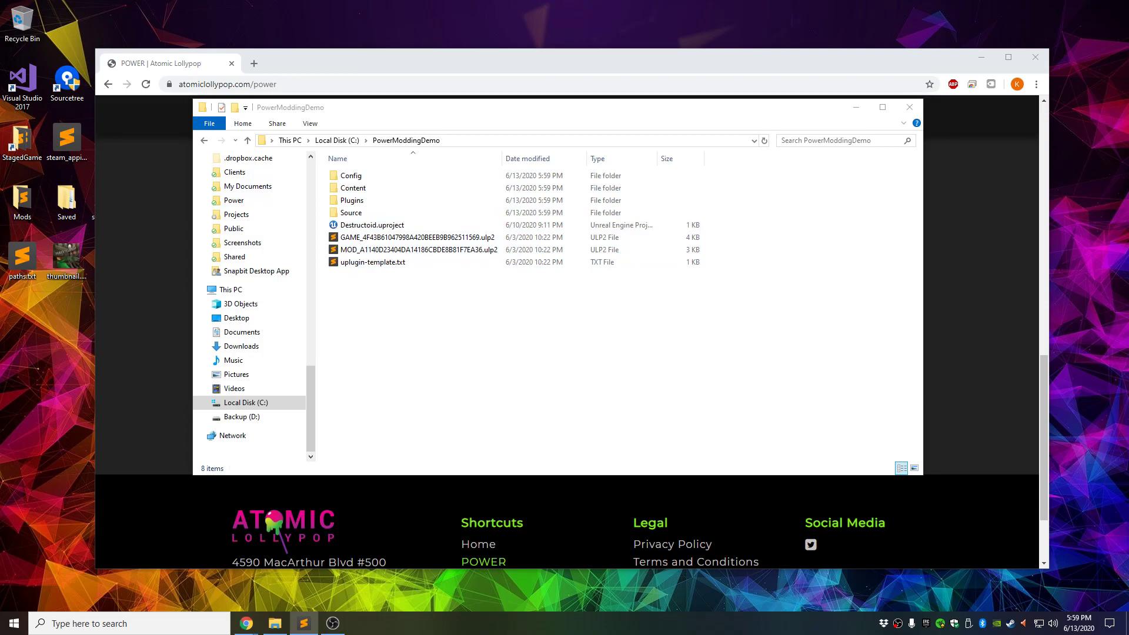
click(453, 344)
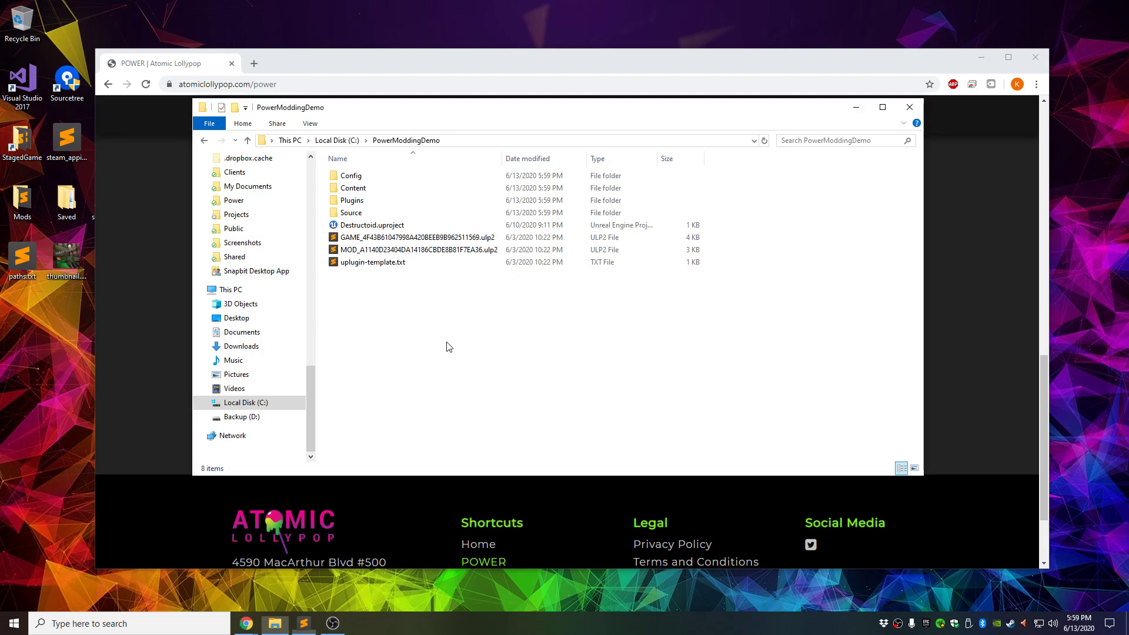
click(461, 241)
shift+click(472, 251)
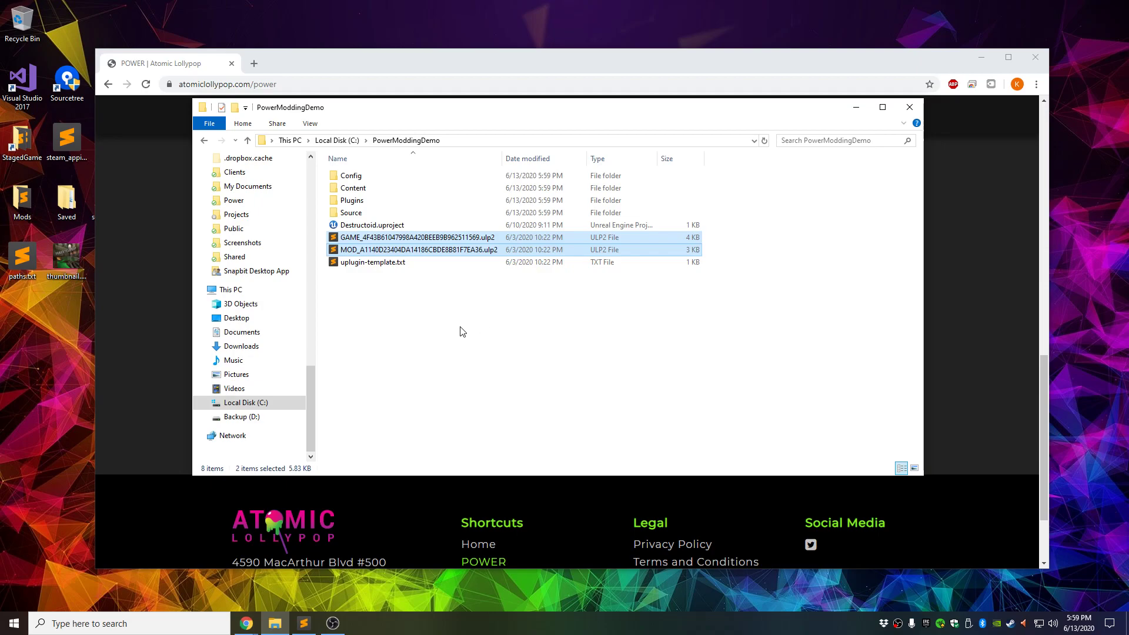
click(472, 320)
click(419, 237)
shift+click(430, 249)
- Open the UnrealFrontend folder at C:\Program Files\Epic Games\UE_4.24\Engine\Programs
click(253, 403)
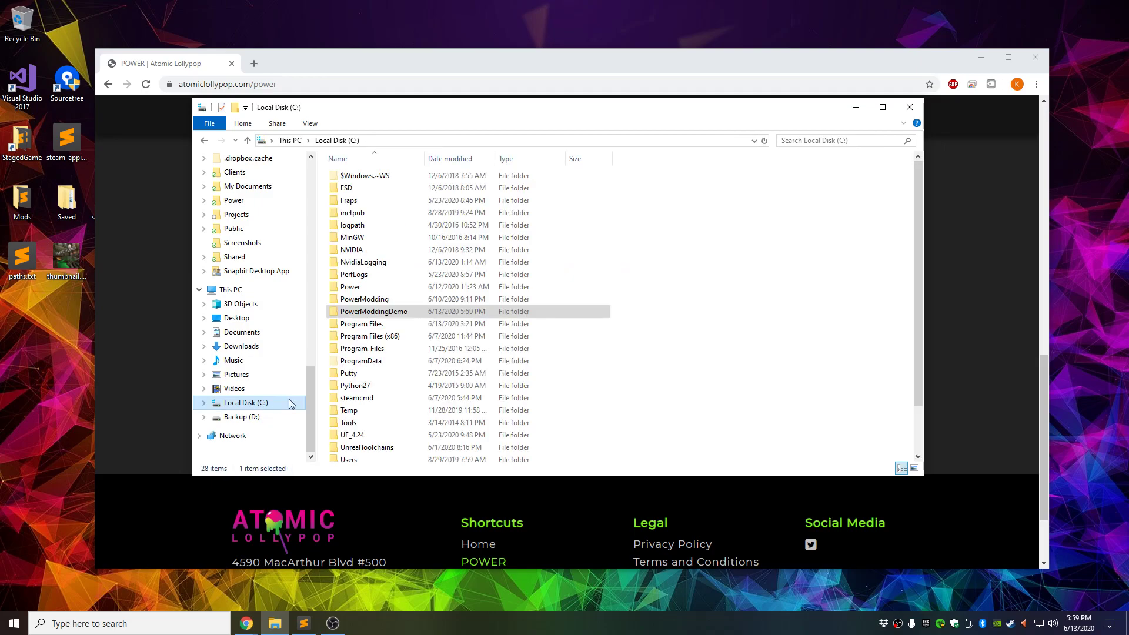
double_click(379, 324)
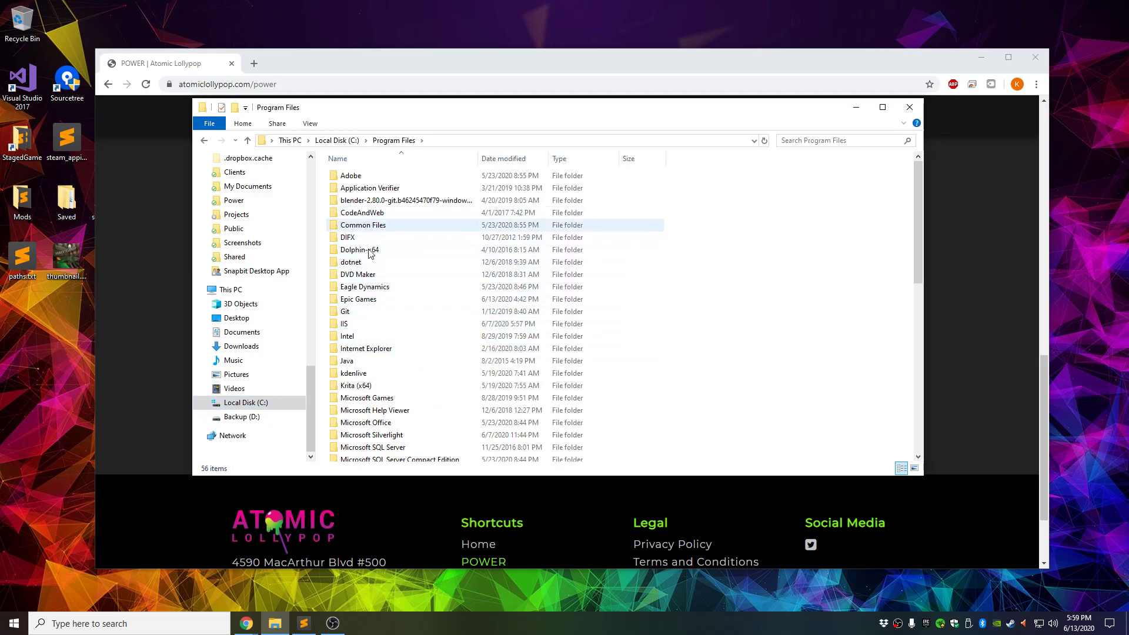
double_click(366, 299)
double_click(361, 176)
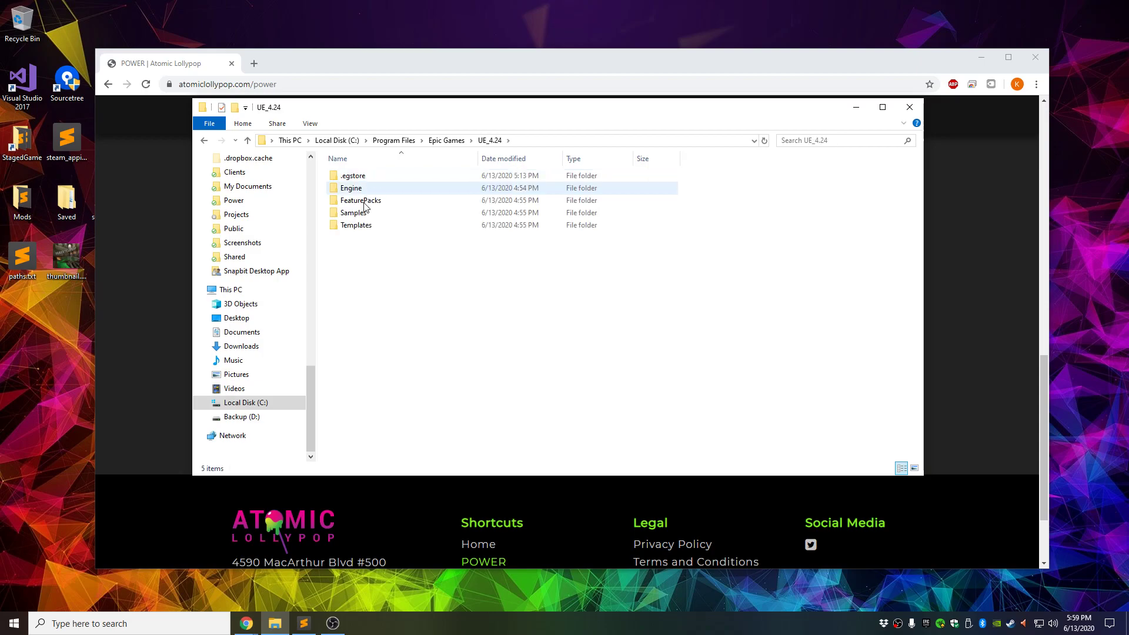
double_click(361, 188)
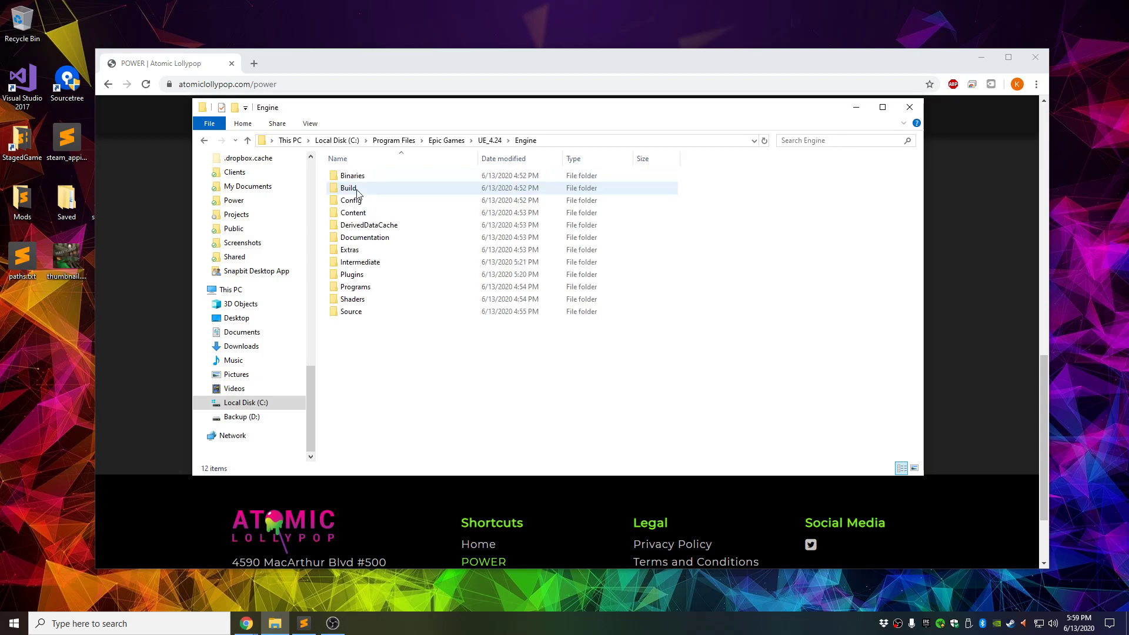
double_click(364, 288)
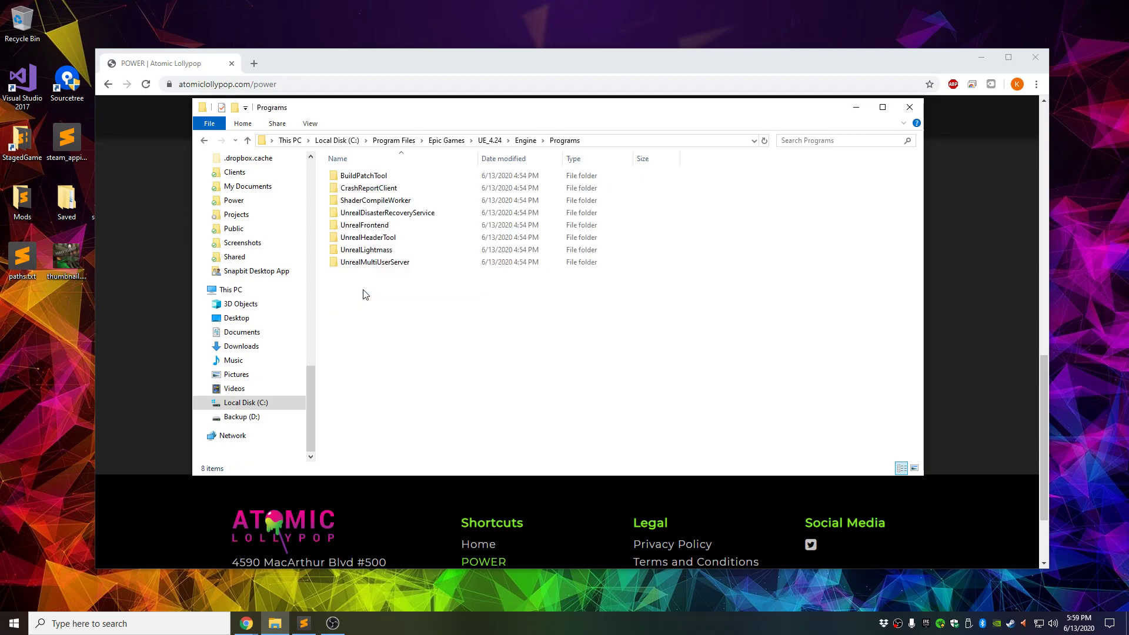
double_click(382, 227)
- Create a new folder named Profiles inside the UnrealFrontend folder
right_click(376, 245)
mouse_move(424, 444)
click(559, 448)
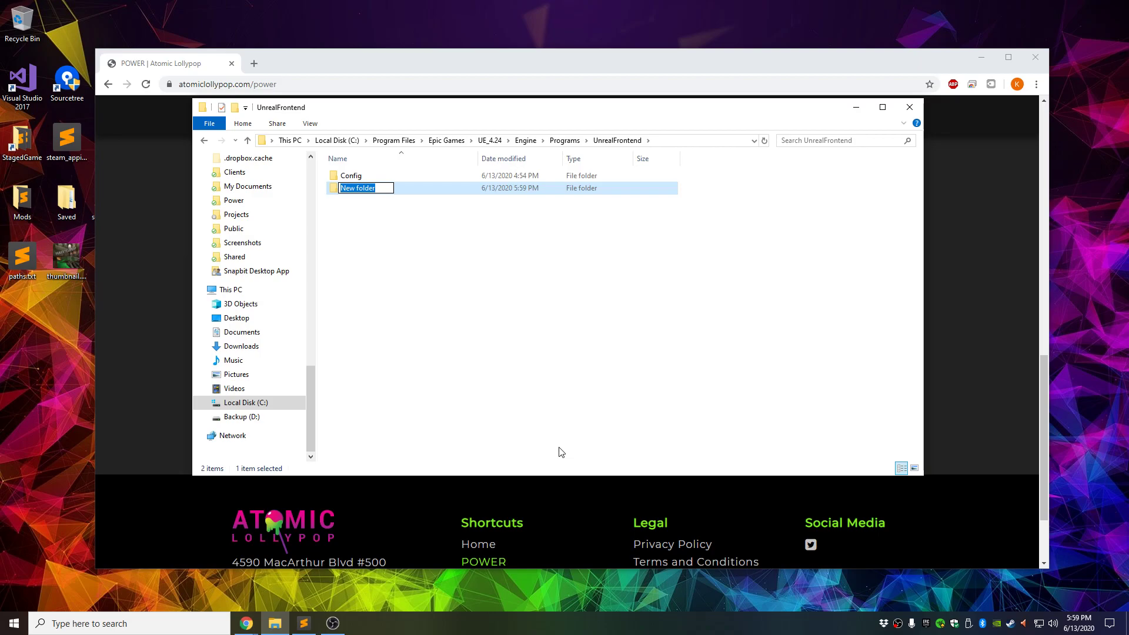
text(Profiles)
key(Return)
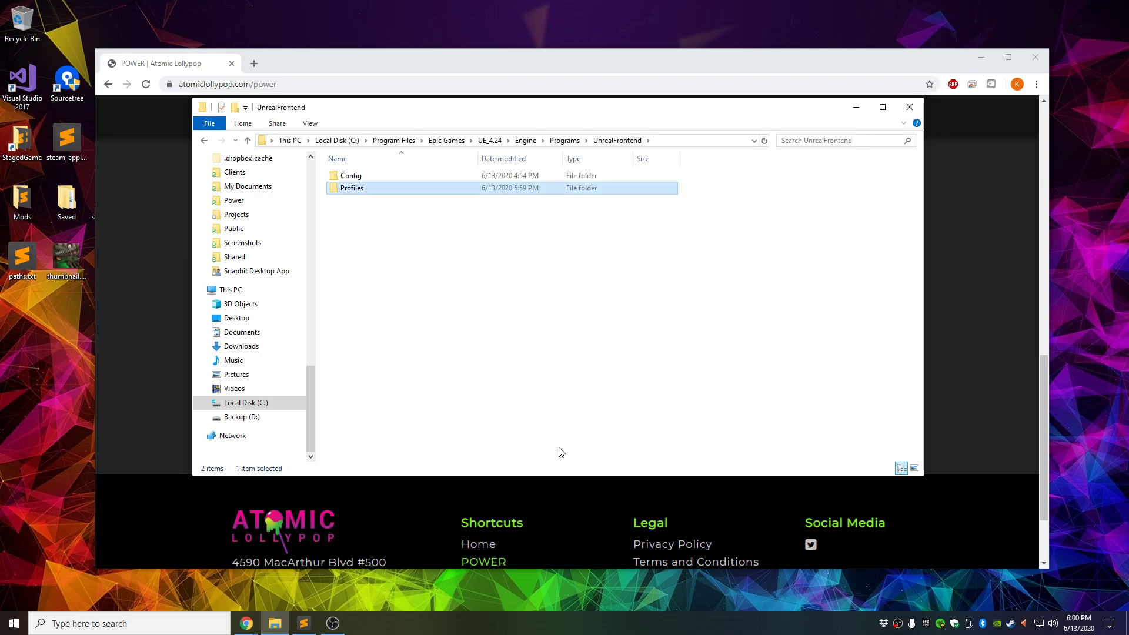
- Paste the copied GAME and MOD .ulp2 files into the Profiles folder
double_click(371, 196)
key(ctrl+v)
click(379, 232)
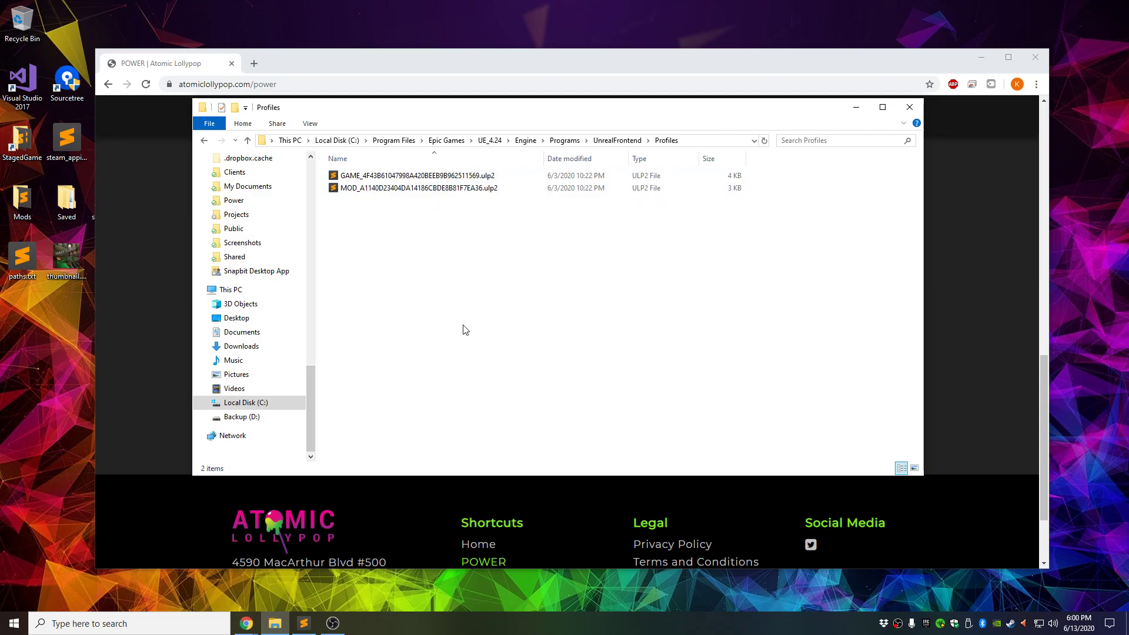
- Go to the Plugins folder inside C:\PowerModdingDemo
click(253, 404)
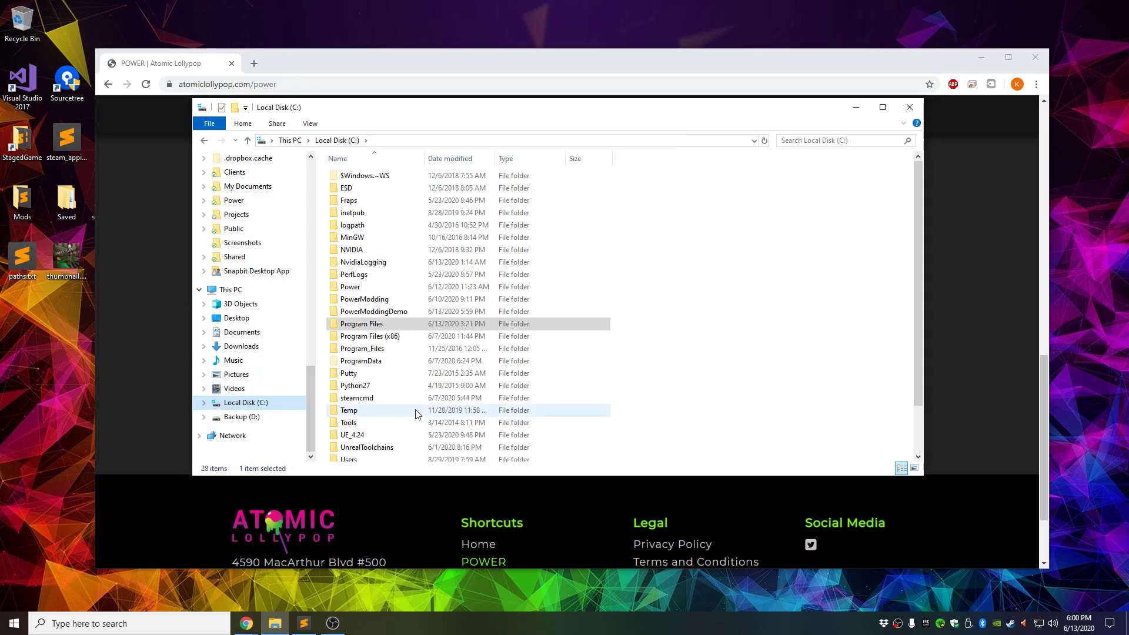
double_click(376, 312)
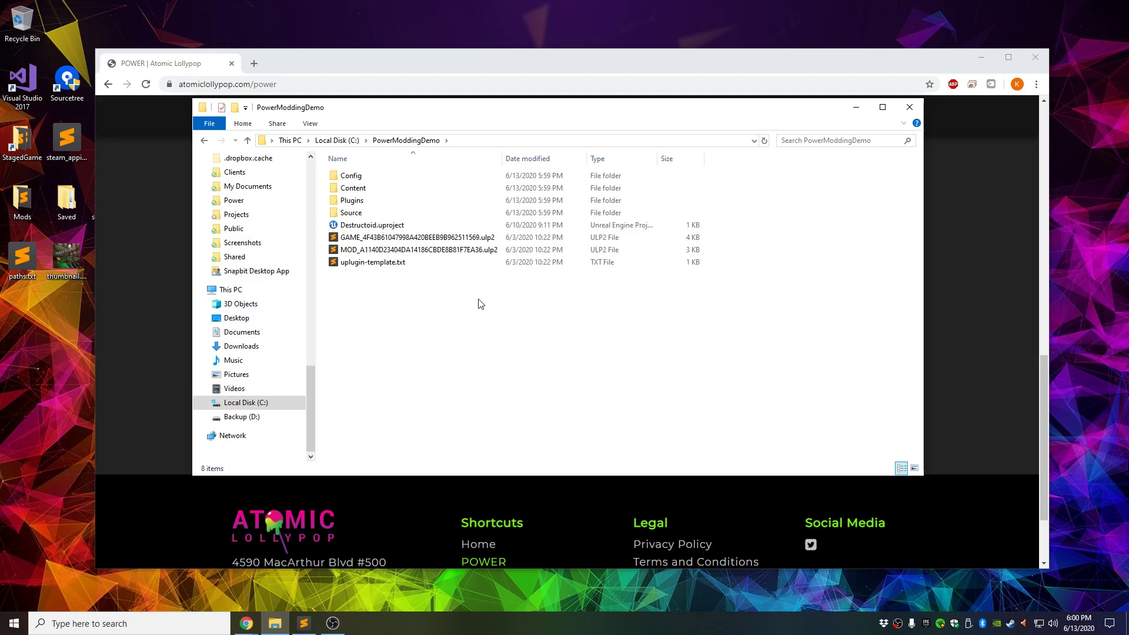
double_click(360, 202)
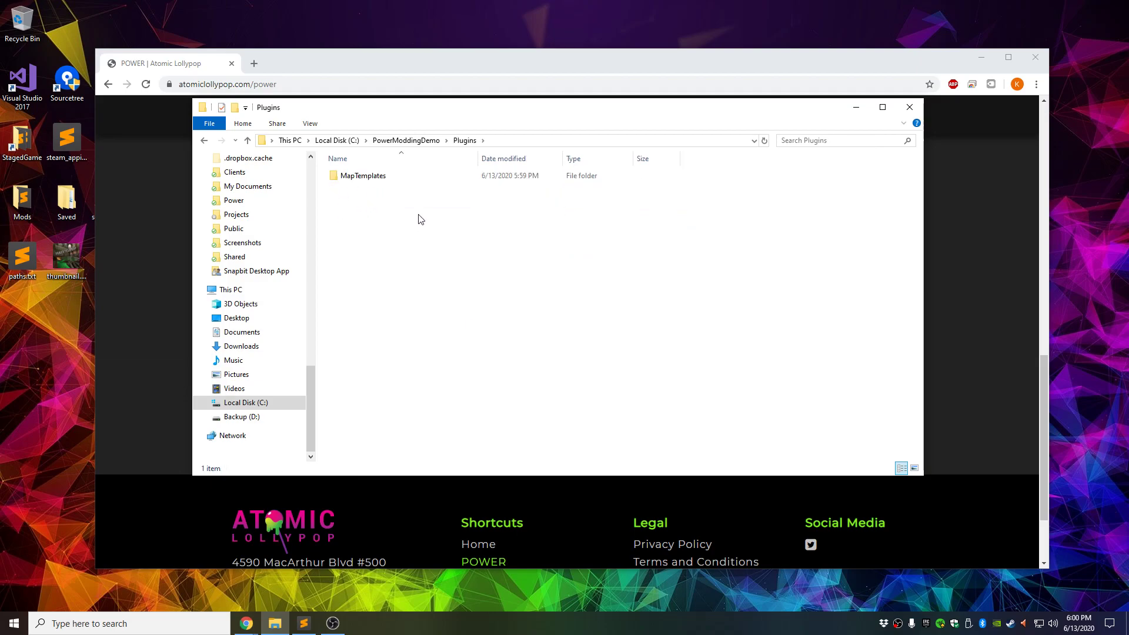
key(alt+Left)
double_click(361, 202)
key(alt+Left)
double_click(360, 201)
- Create a new folder named DemoMap inside the Plugins folder
right_click(363, 200)
mouse_move(411, 399)
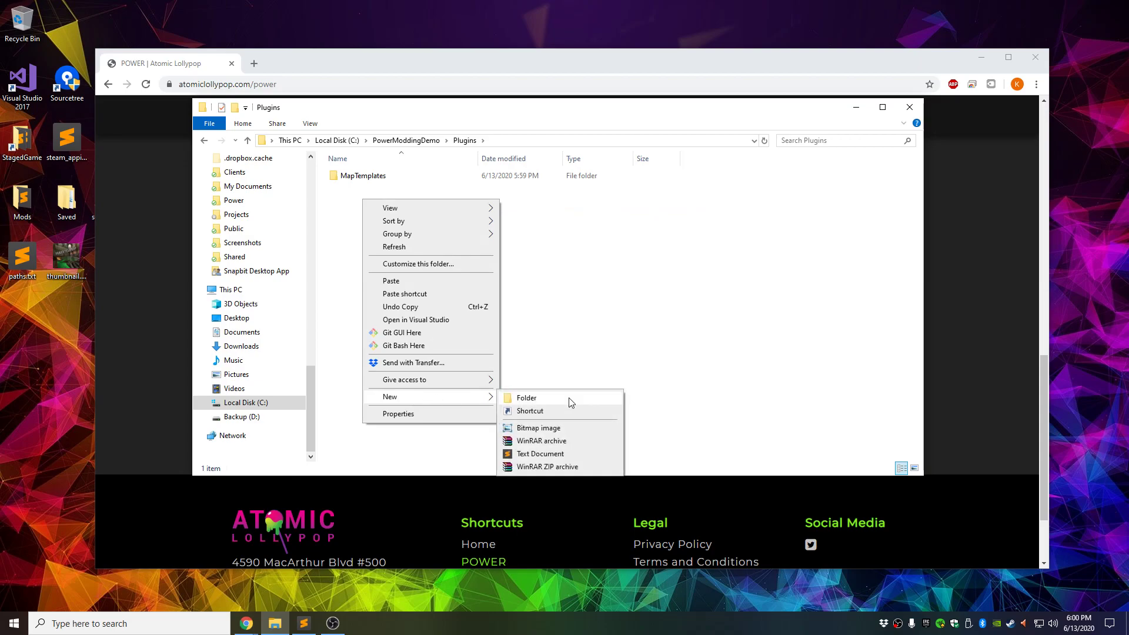
click(567, 398)
click(375, 188)
key(ctrl+a)
text(DemoMap)
key(Return)
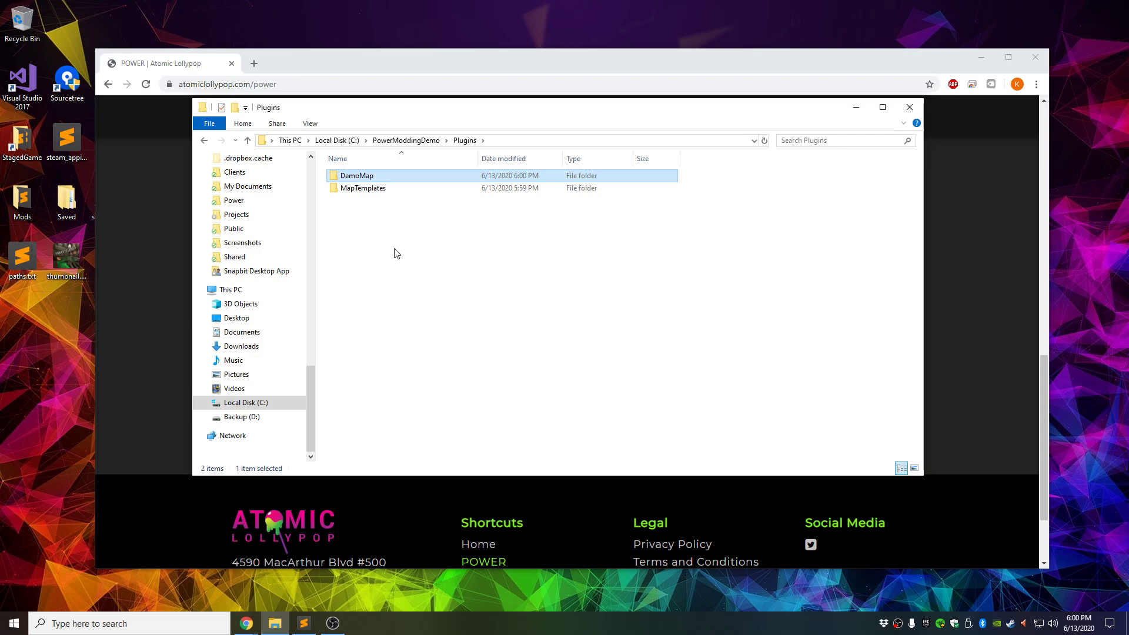
- Copy uplugin-template.txt from the PowerModdingDemo folder into Plugins\DemoMap
key(BackSpace)
click(395, 266)
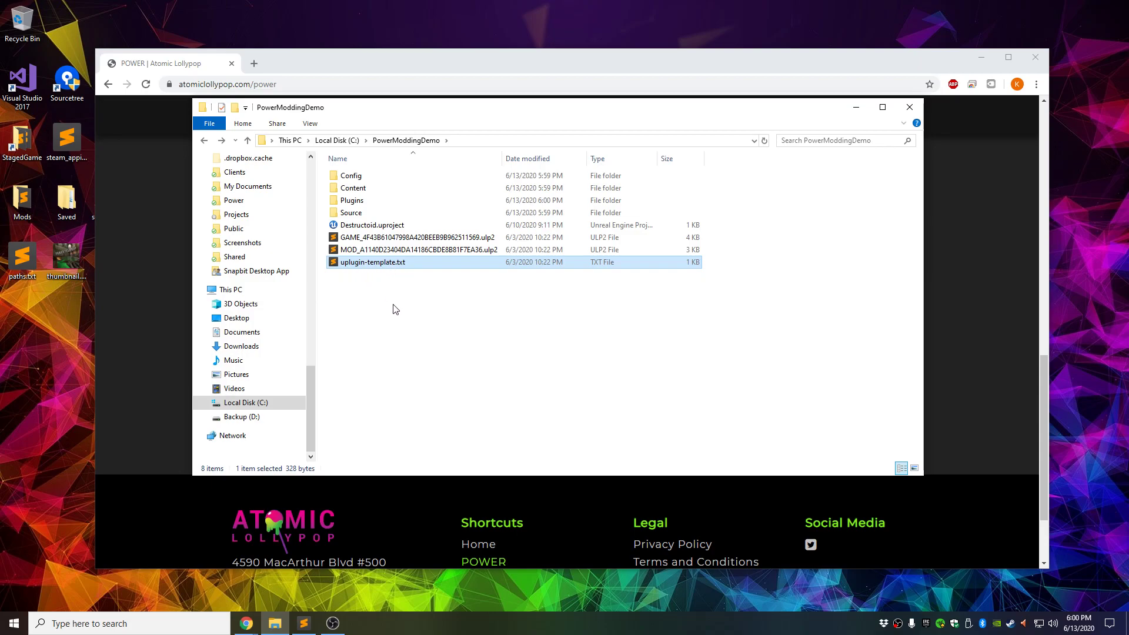
double_click(362, 205)
double_click(357, 176)
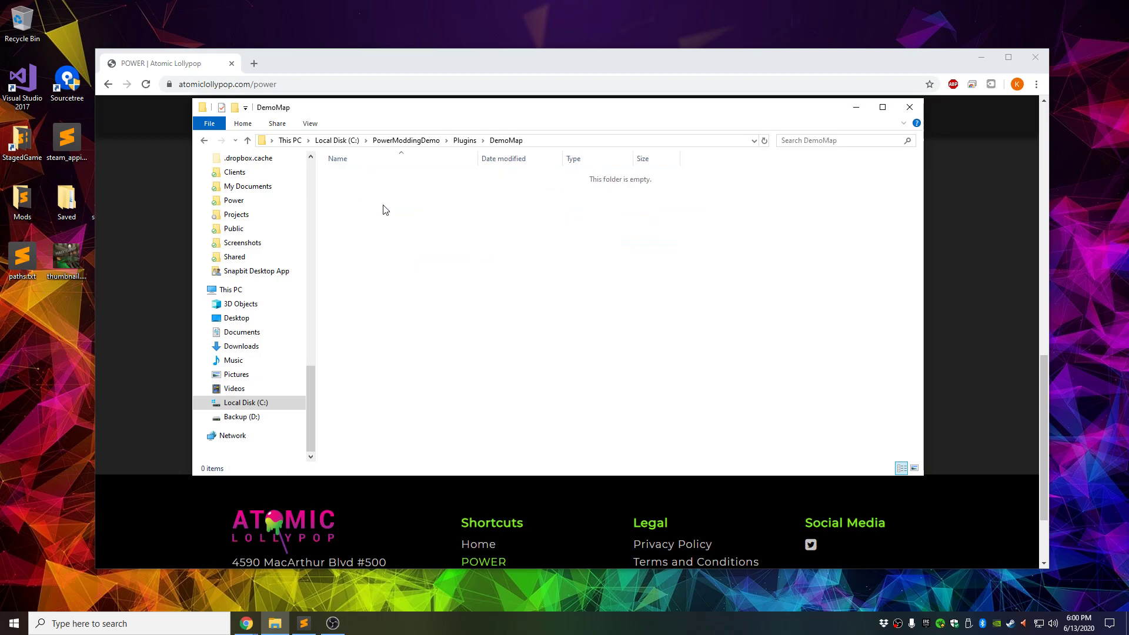
key(ctrl+v)
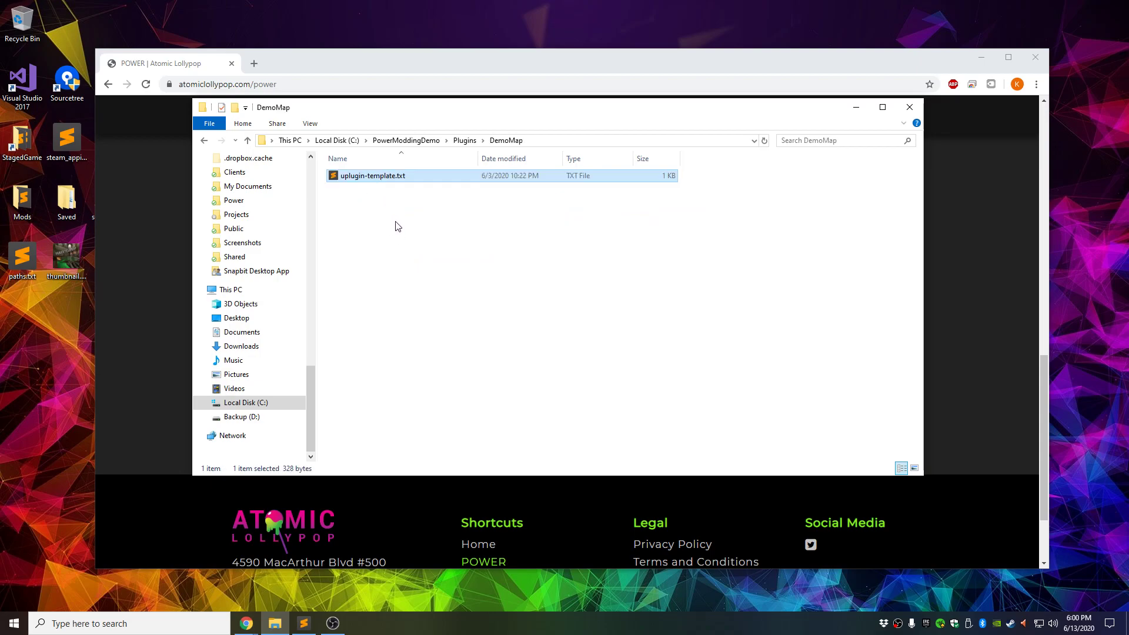
- Rename the copied uplugin-template.txt as DemoMap.uplugin and accept the file extension change
key(F2)
text(DemoMap)
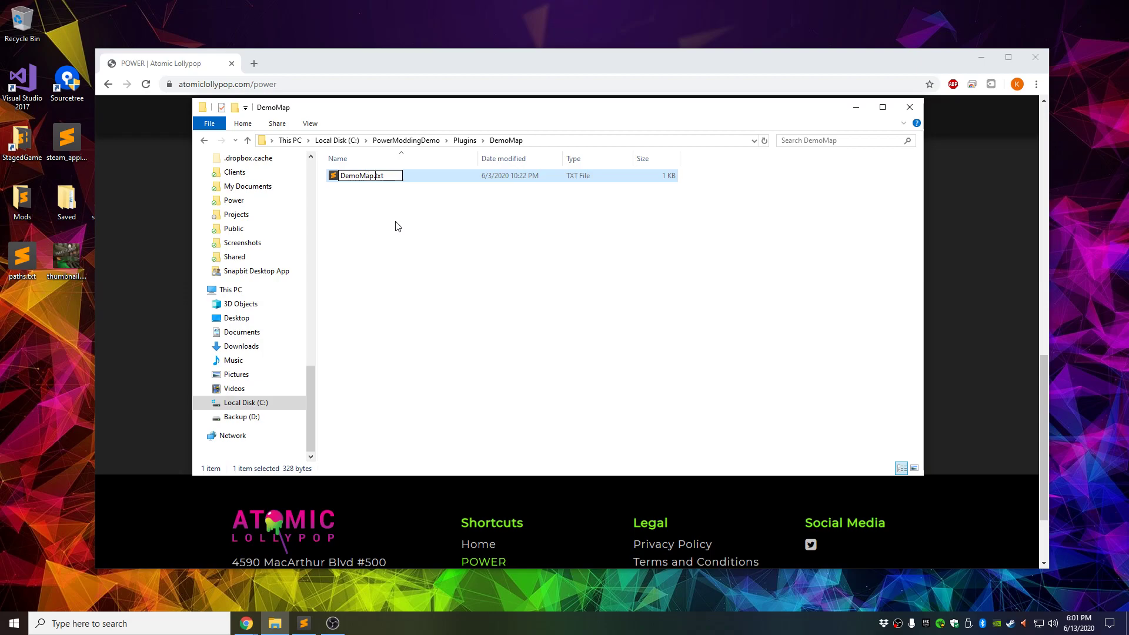
key(BackSpace)
key(BackSpace)
text(uplugin)
key(Return)
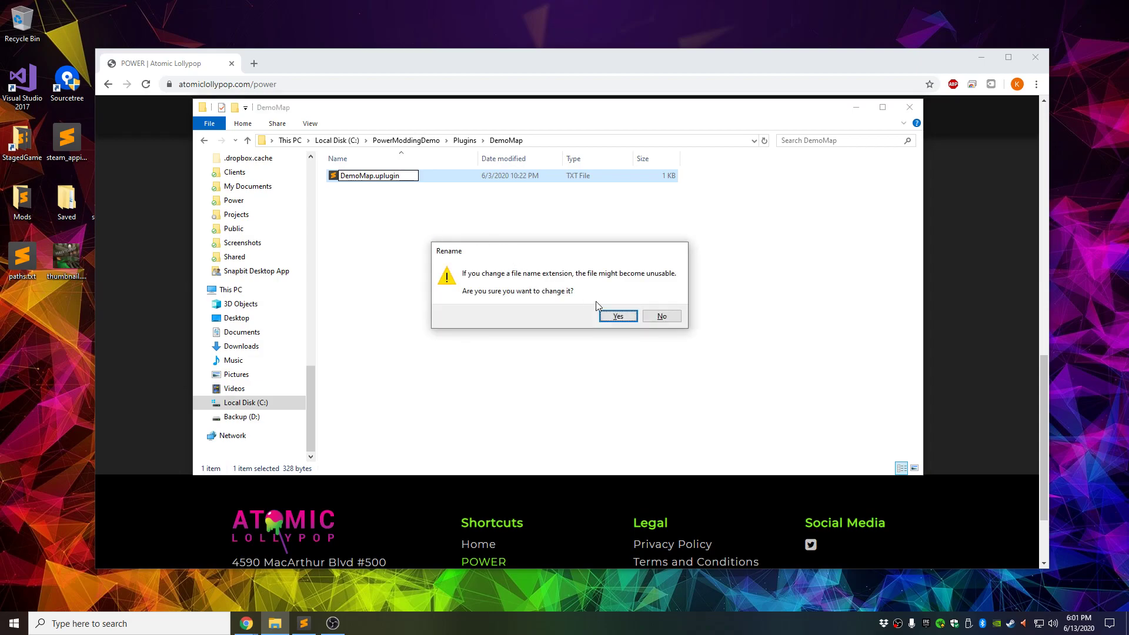
click(616, 316)
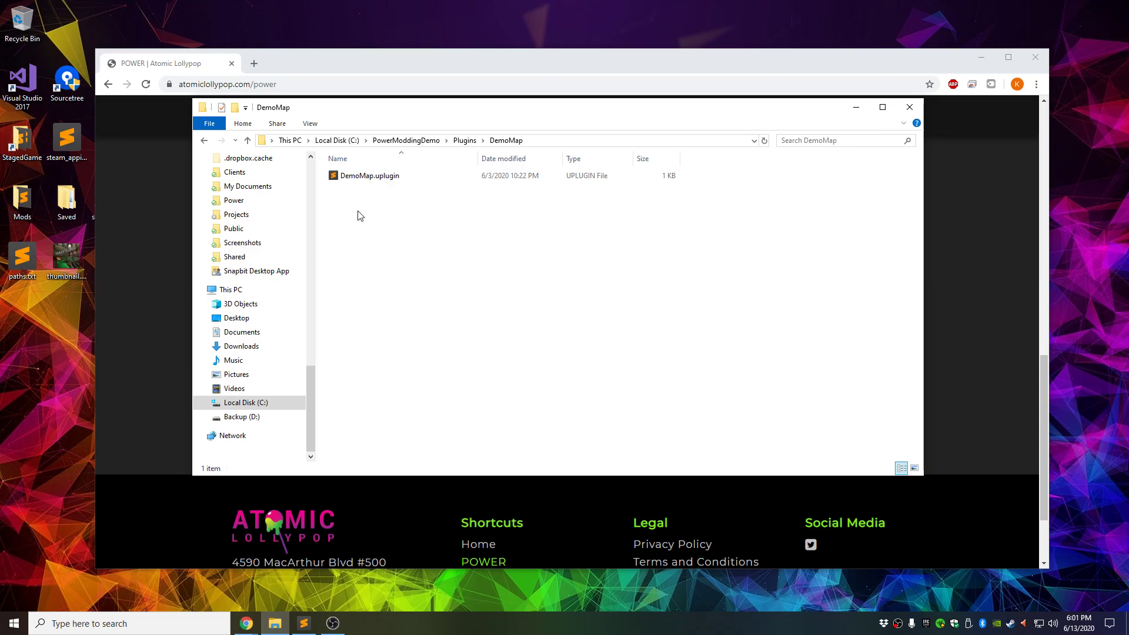
- Open DemoMap.uplugin in Sublime Text and place the editor window over the file listing
double_click(383, 178)
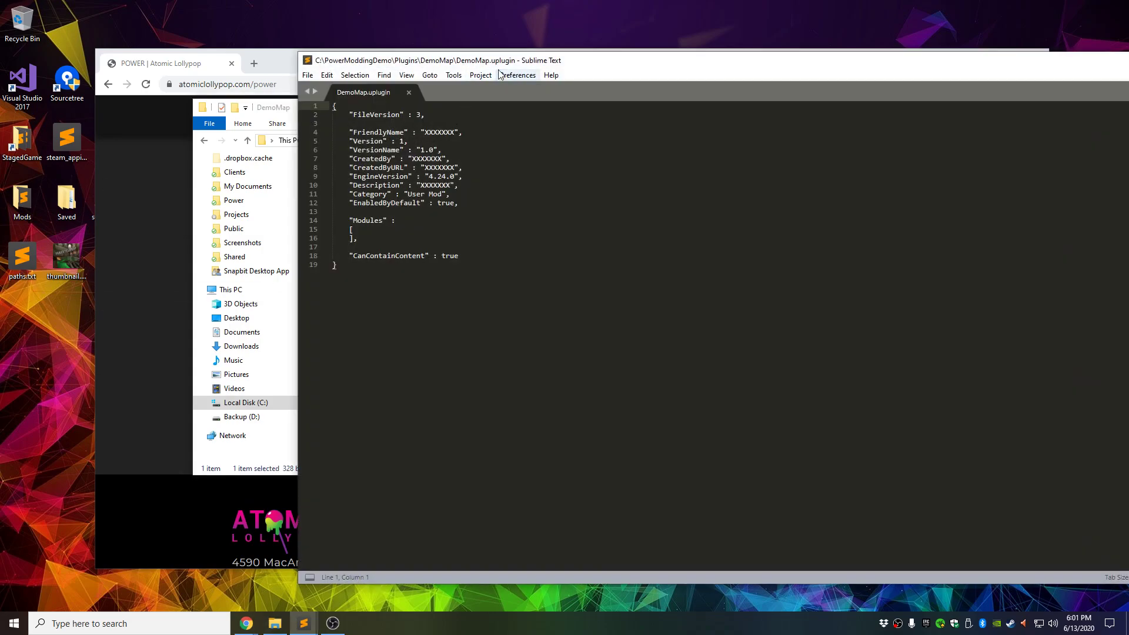
drag(516, 57, 403, 257)
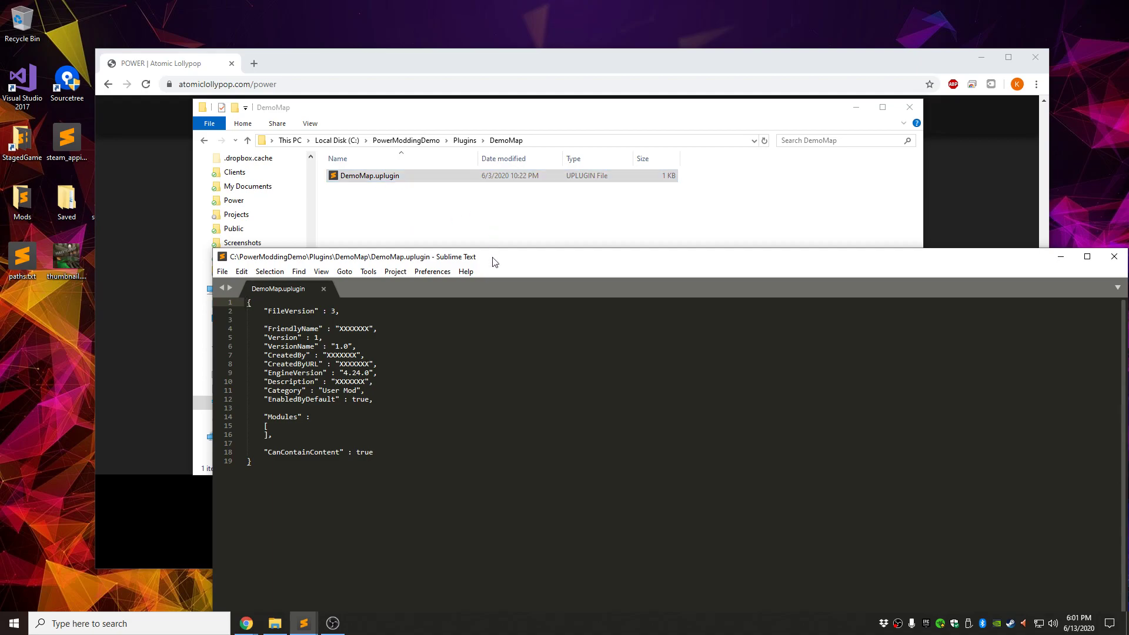
drag(504, 260, 346, 234)
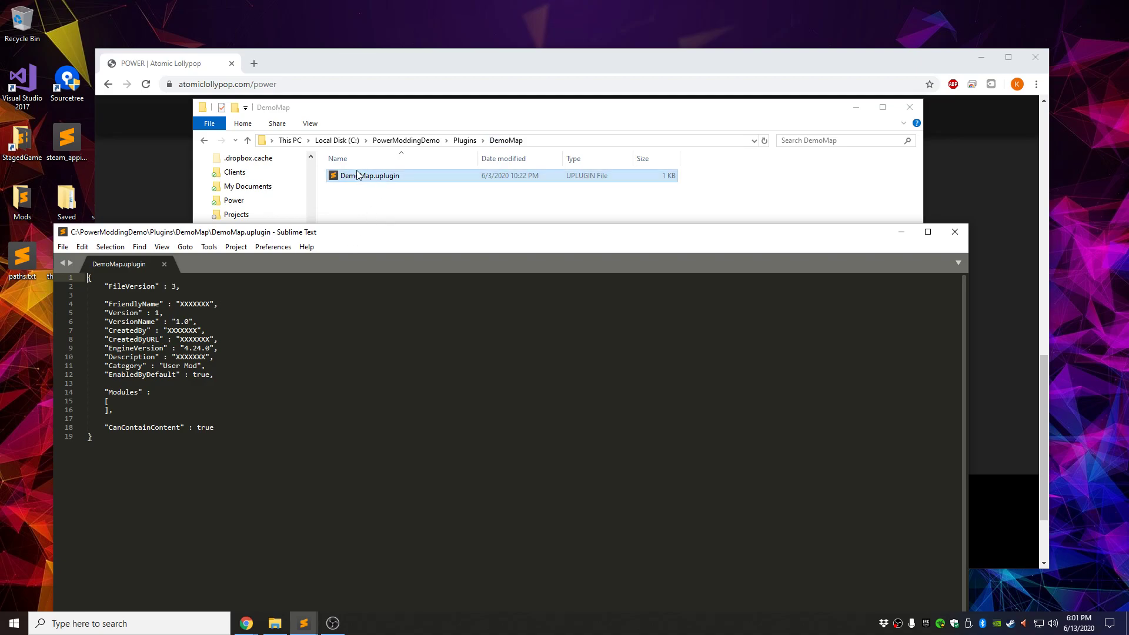
drag(334, 237, 364, 223)
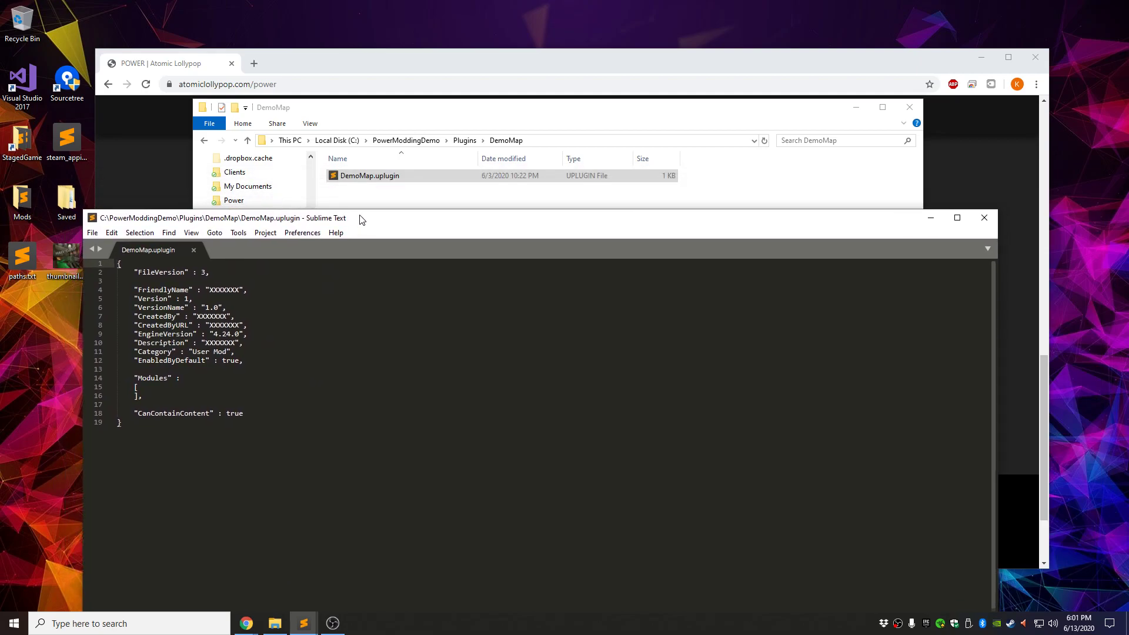
click(370, 176)
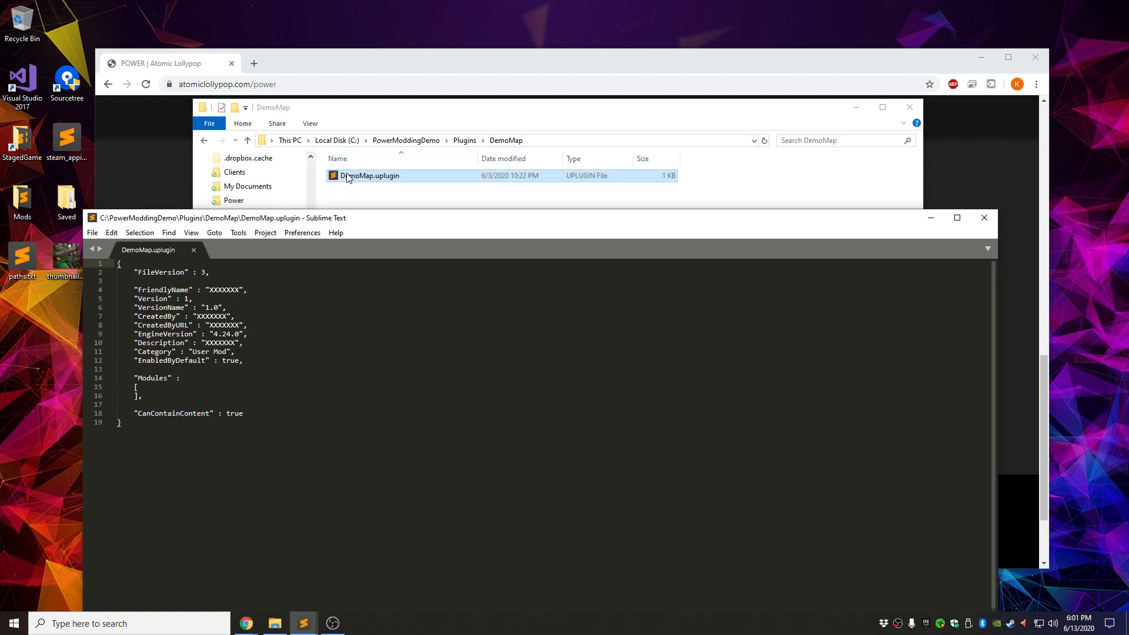
click(352, 225)
drag(354, 223, 403, 115)
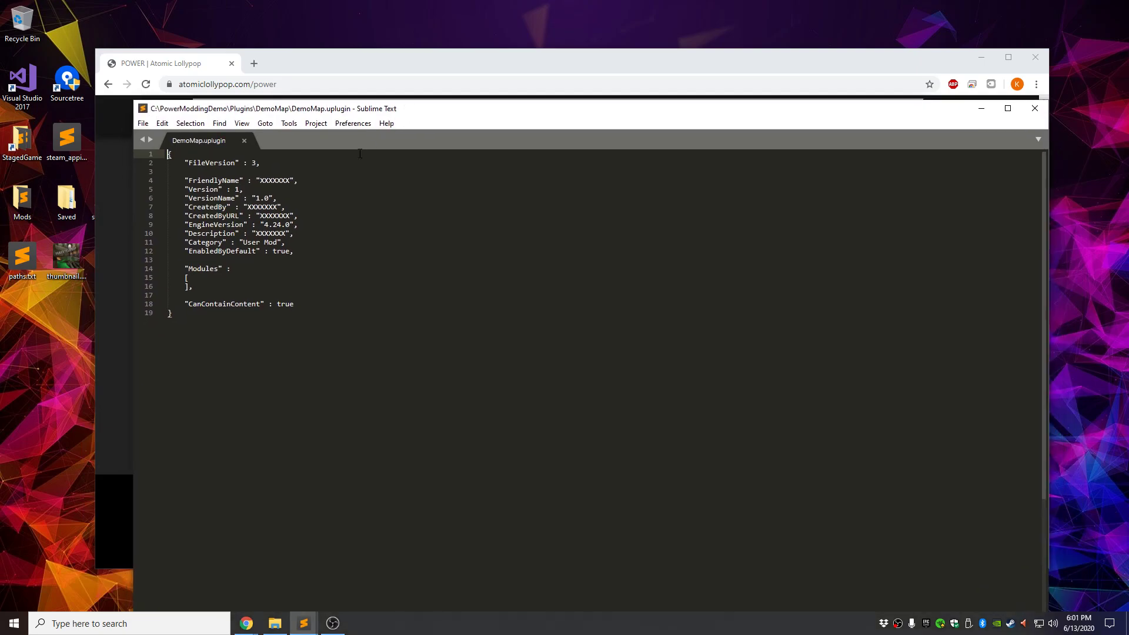
- Set FriendlyName to "Demo Map" and fill in CreatedBy with the author's full name
double_click(279, 180)
text(Demo Map)
double_click(263, 206)
text(Kevin Bikhazi)
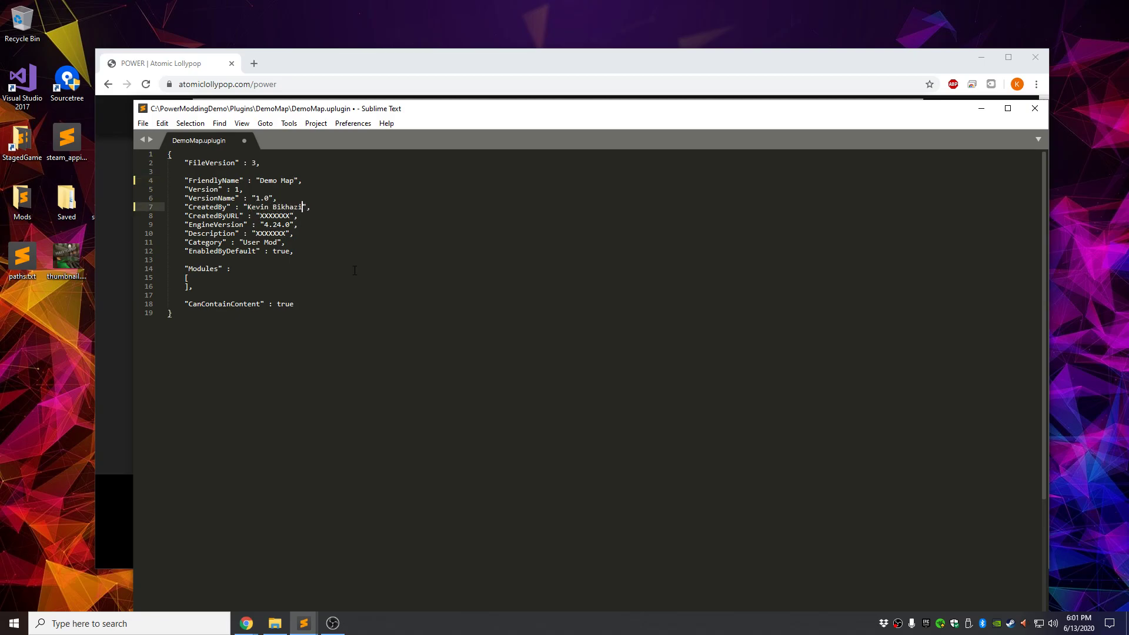
double_click(275, 215)
text(http://atomiclollypop.com)
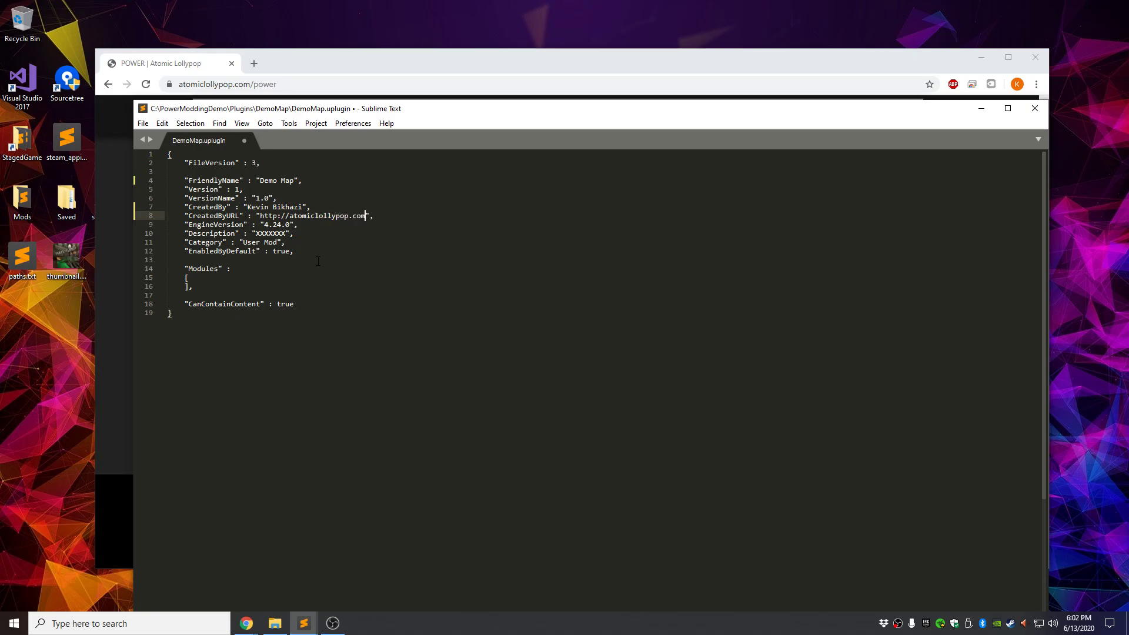
double_click(270, 233)
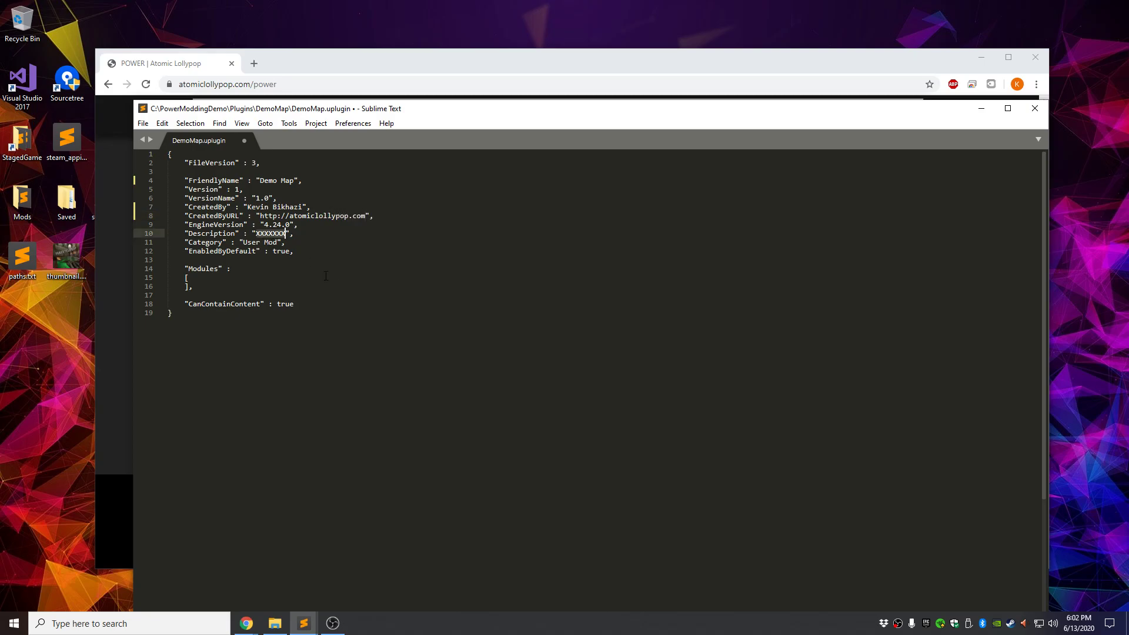
text(This is just a demo description.)
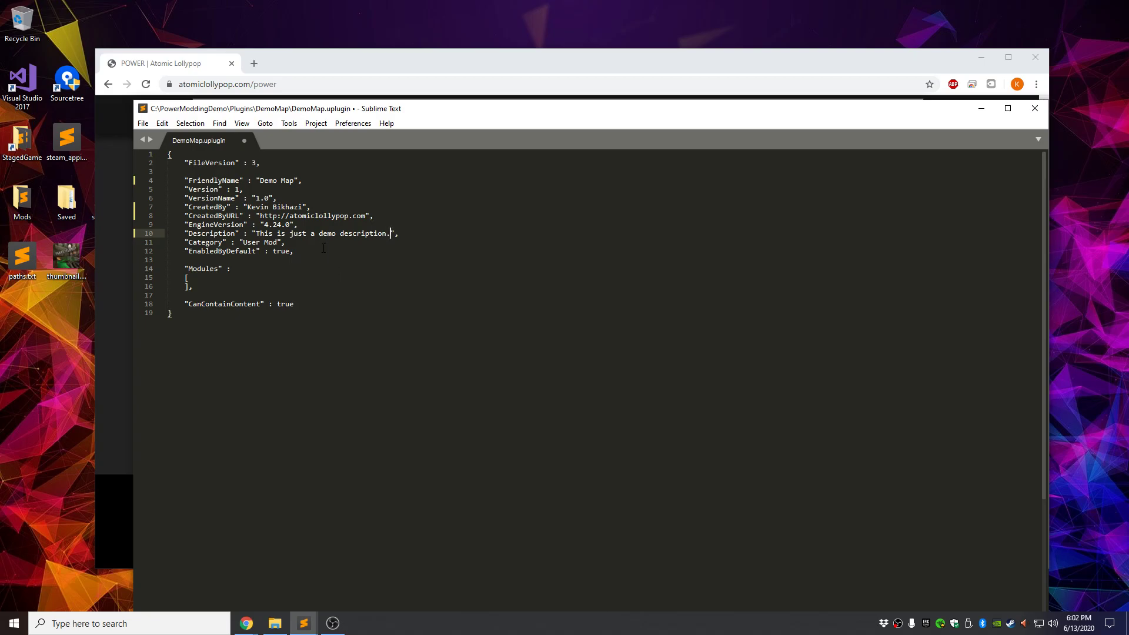
- Save DemoMap.uplugin, then close the file and the text editor
click(323, 248)
key(ctrl+s)
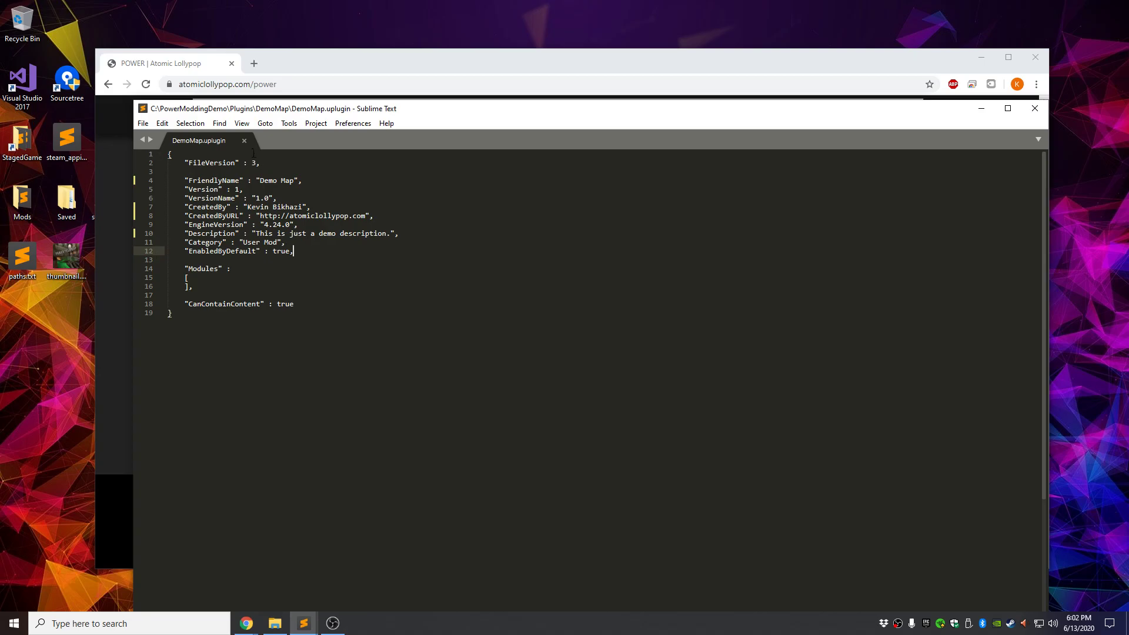
click(244, 141)
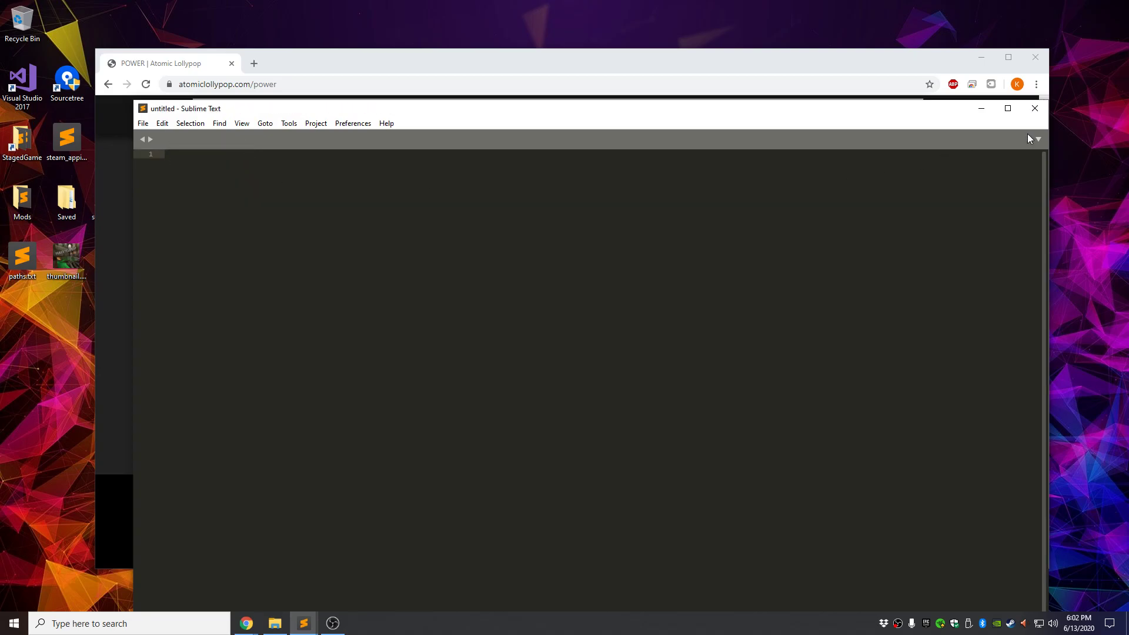
click(1035, 108)
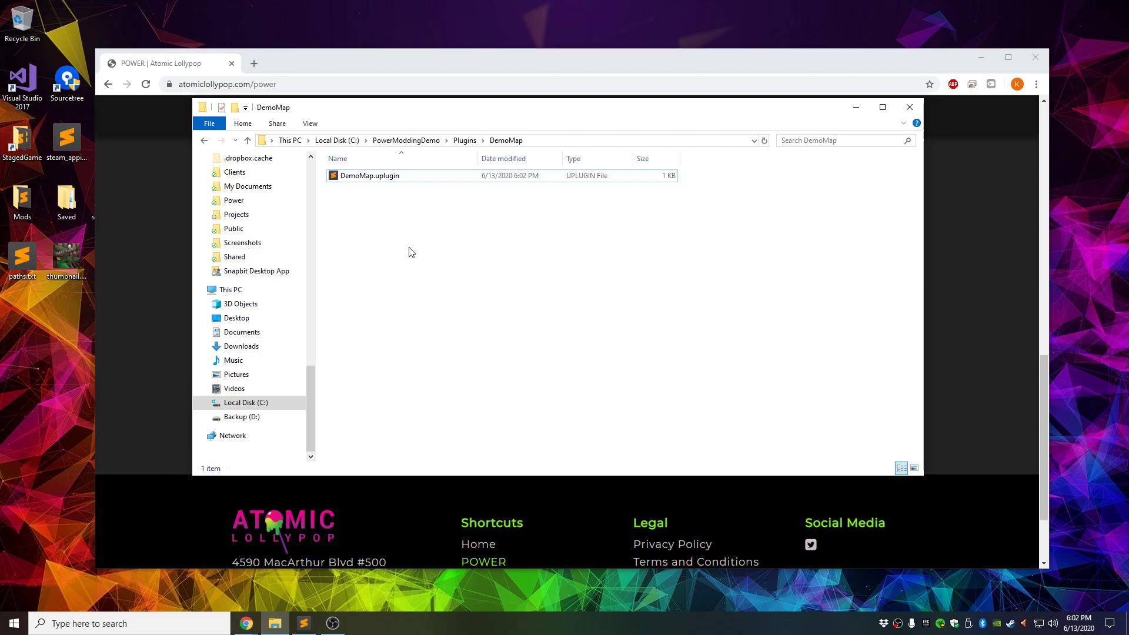
- Create a new folder named Content inside the DemoMap plugin folder
right_click(390, 237)
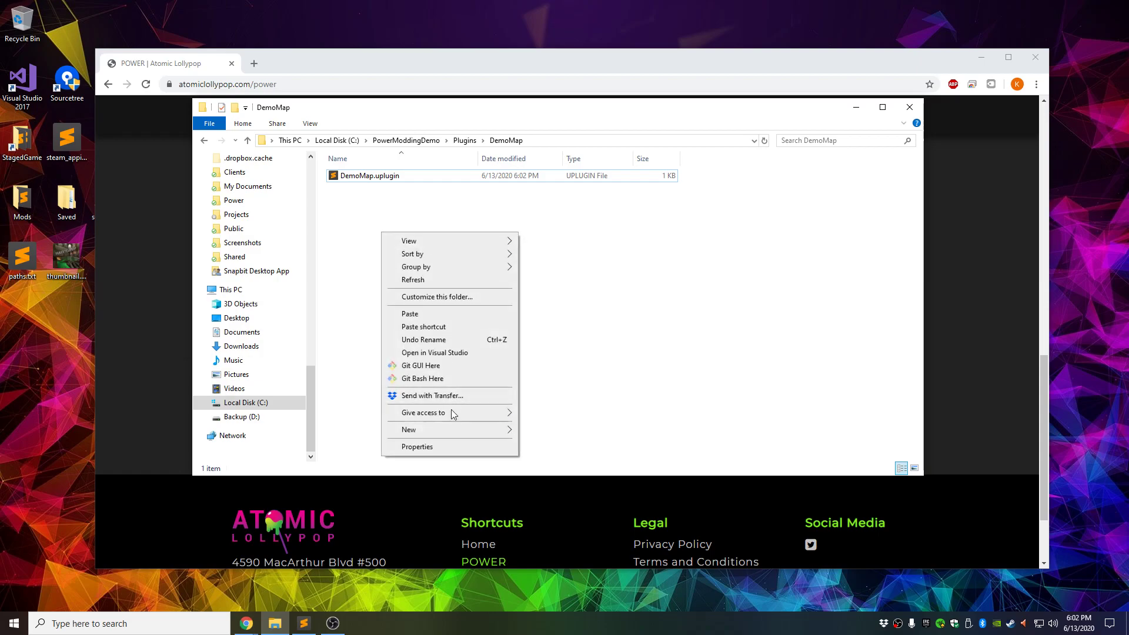
mouse_move(437, 435)
click(540, 431)
text(C)
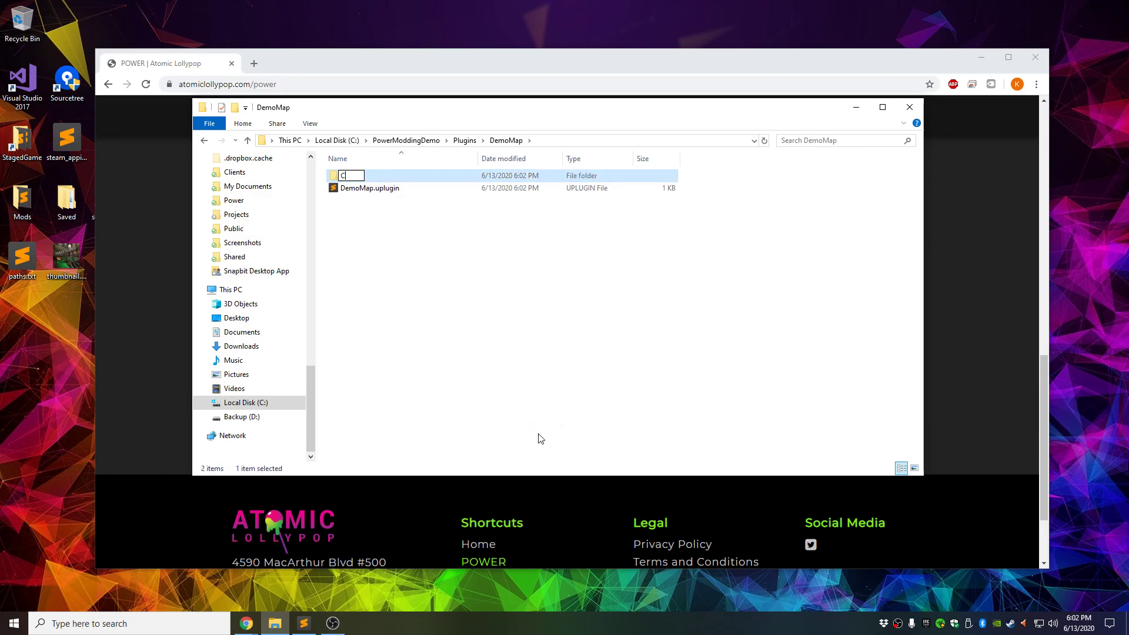
text(ontent)
key(Return)
click(441, 325)
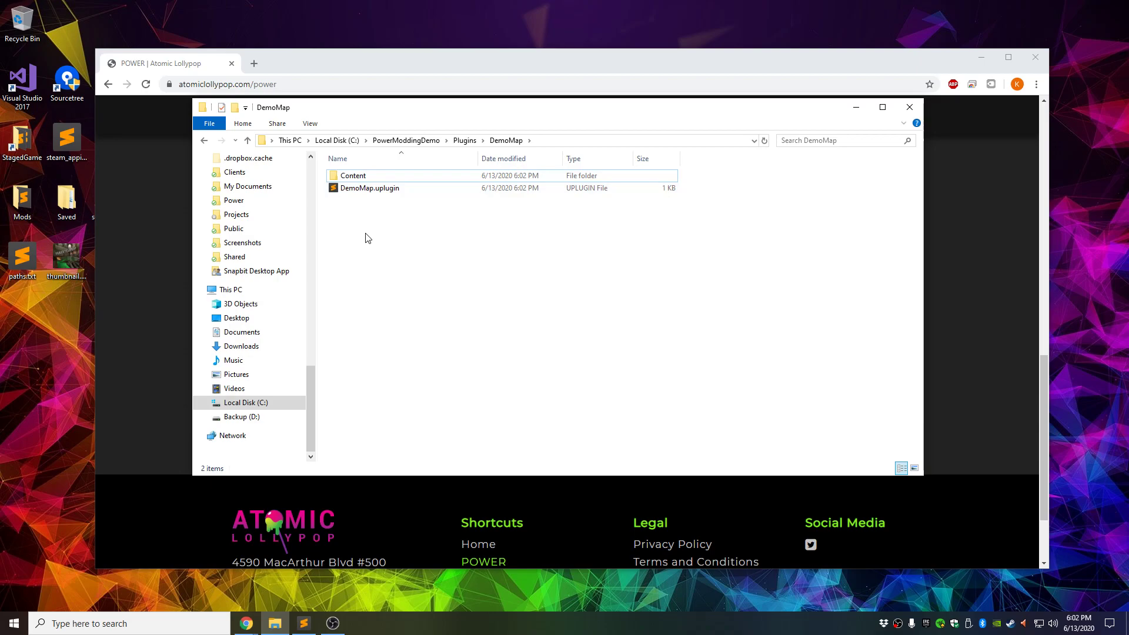
- Return to the PowerModdingDemo folder and switch Destructoid.uproject to Unreal Engine version 4.24
key(BackSpace)
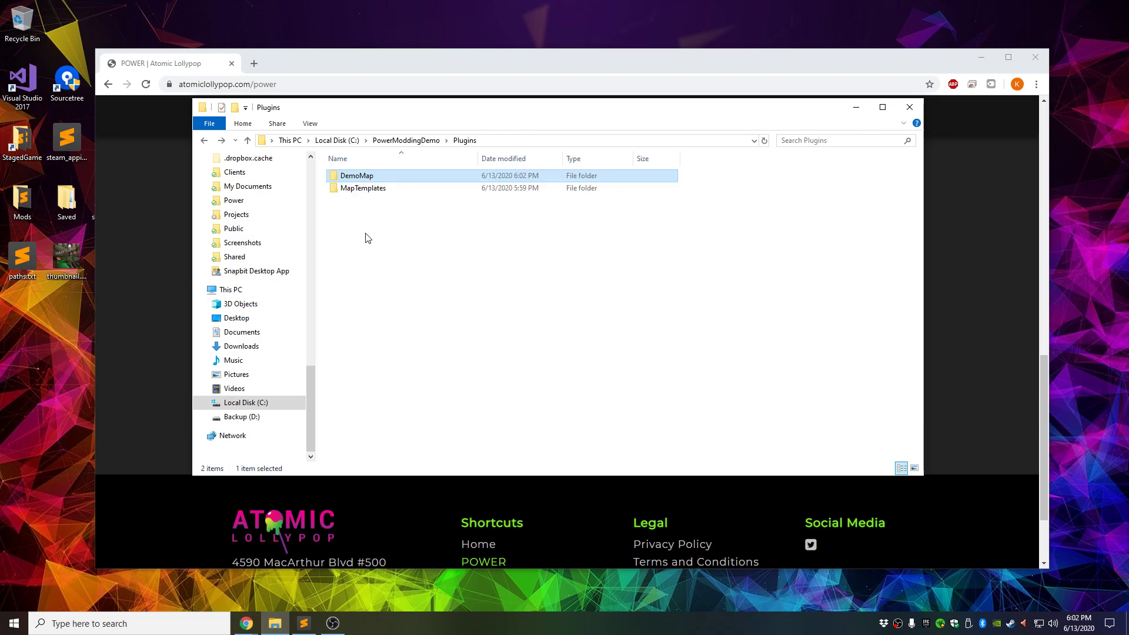
key(BackSpace)
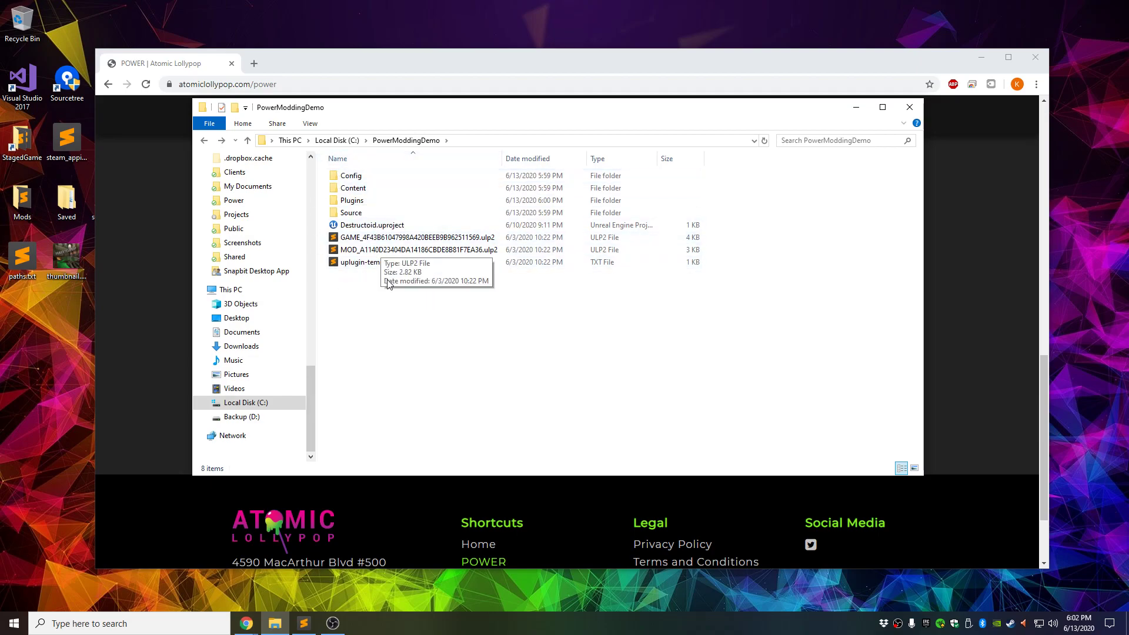
right_click(375, 226)
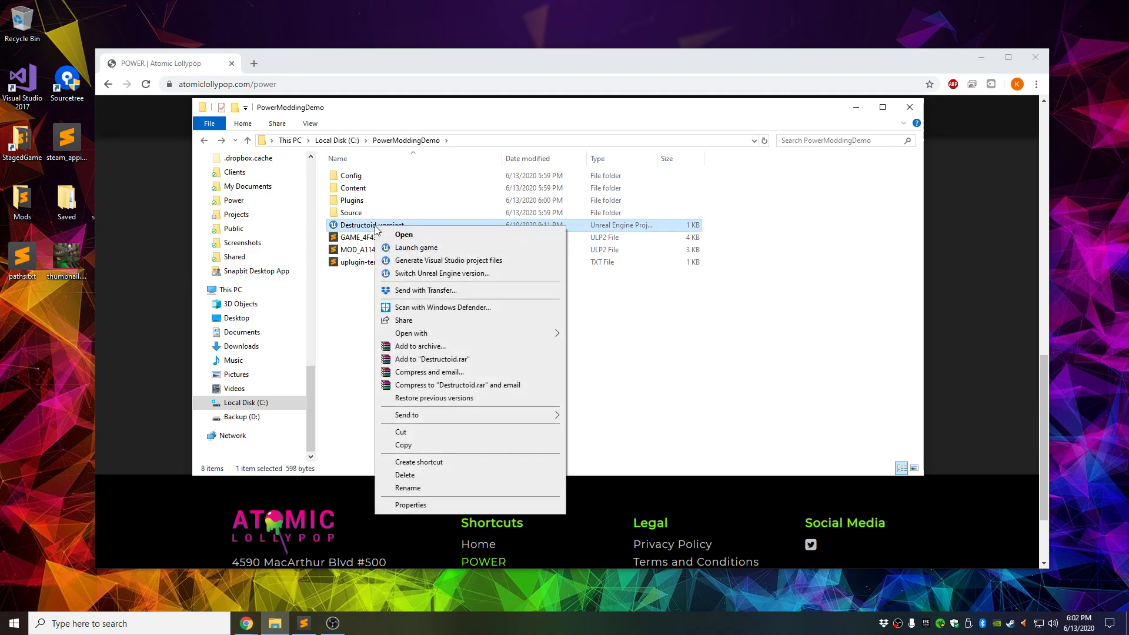
click(355, 297)
right_click(378, 226)
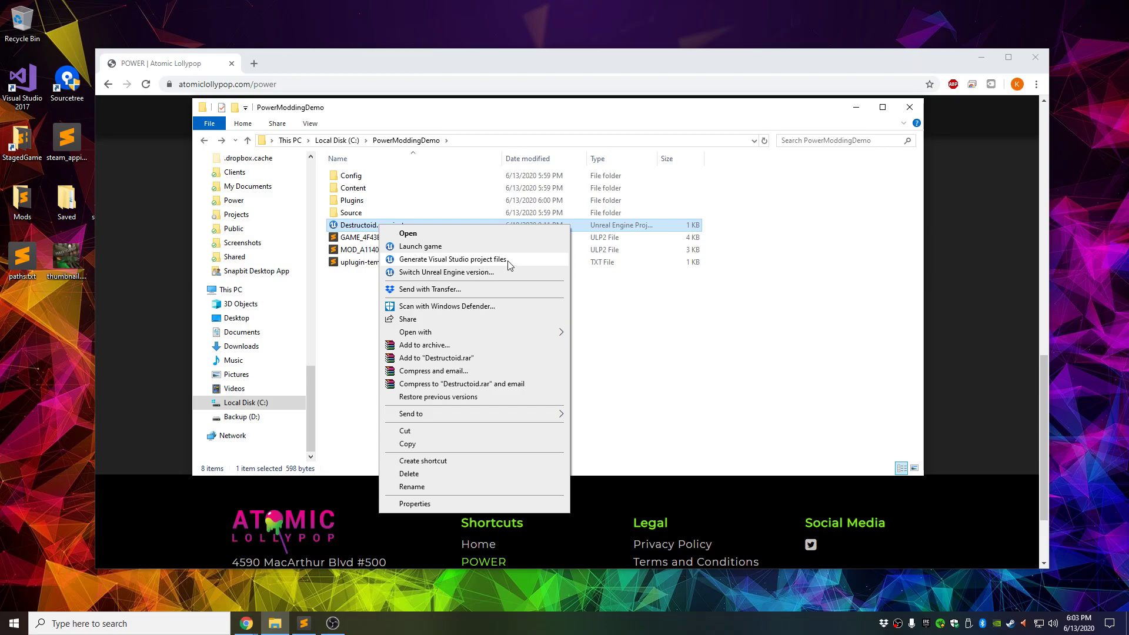
click(449, 274)
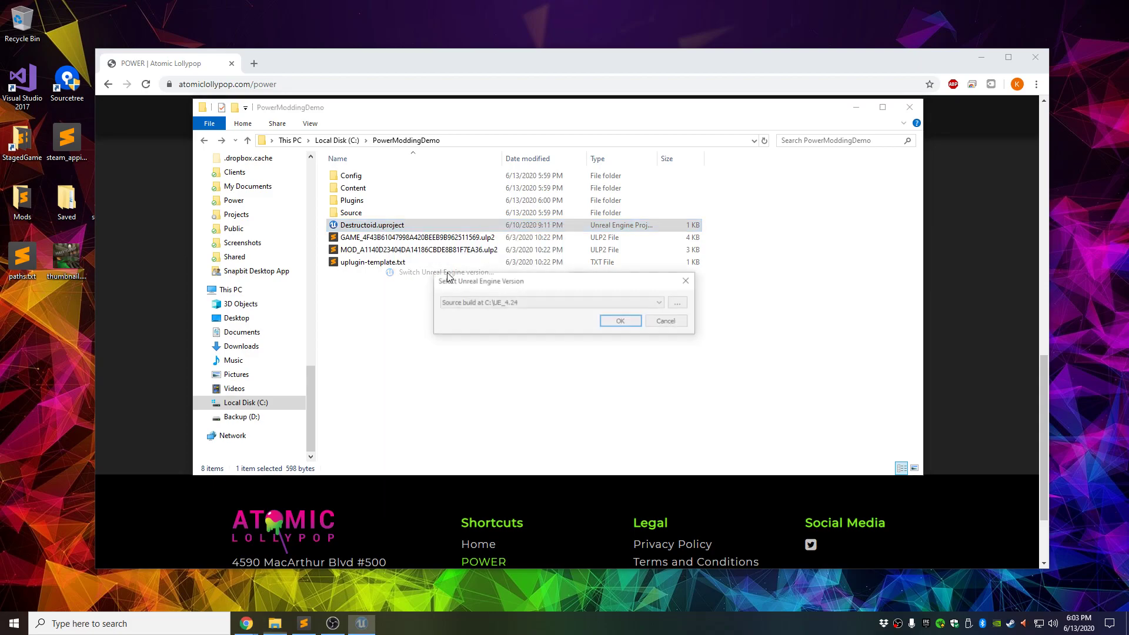
click(525, 303)
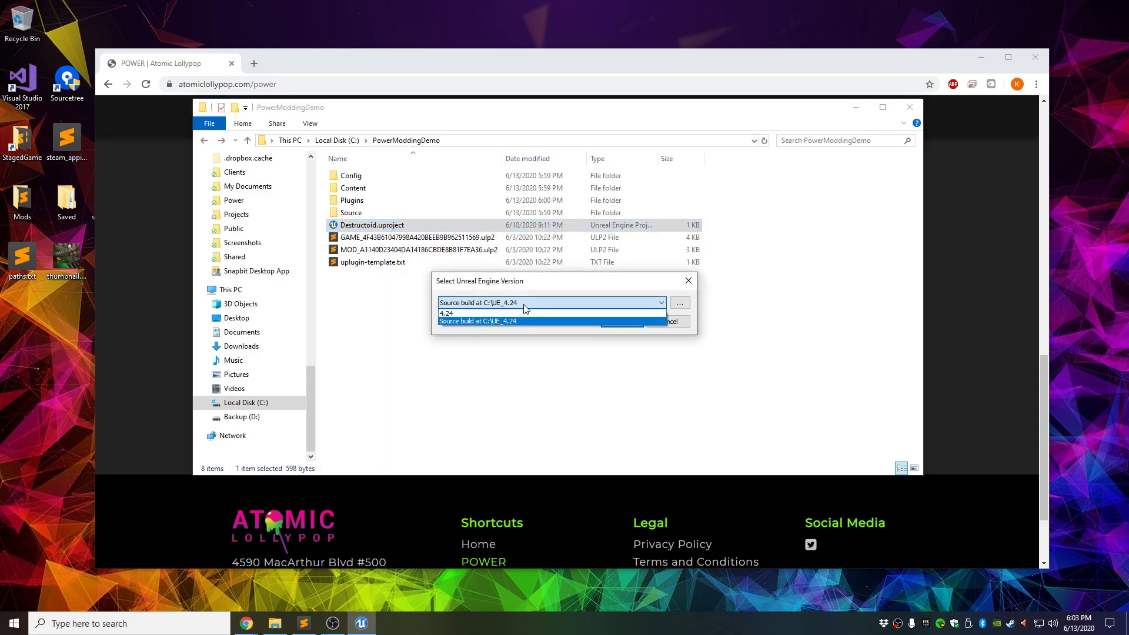
click(456, 313)
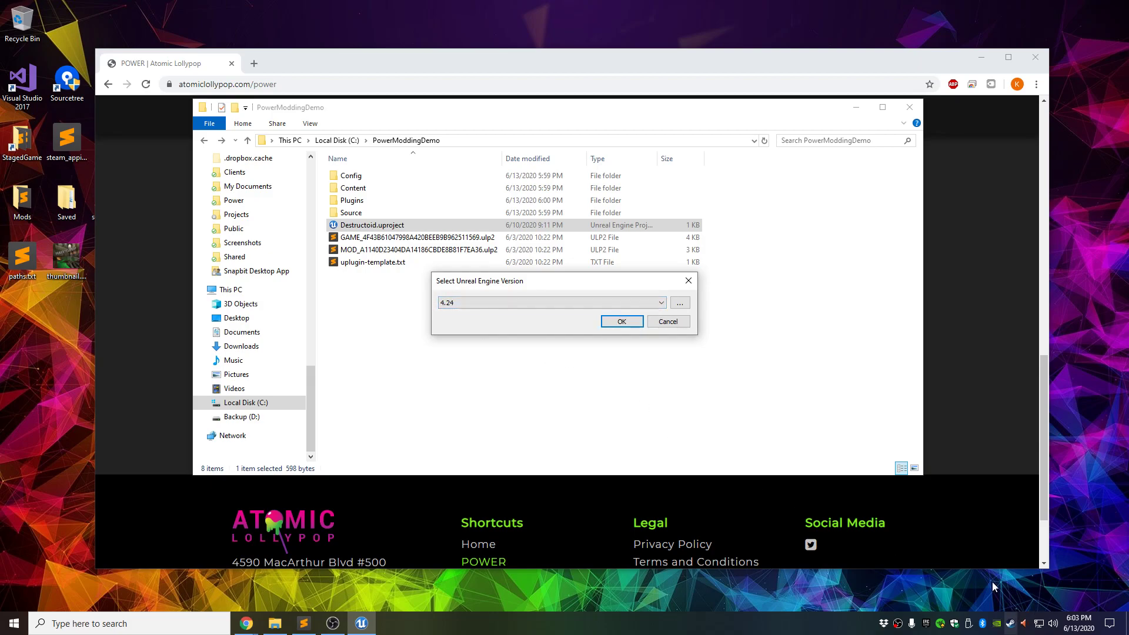
click(621, 323)
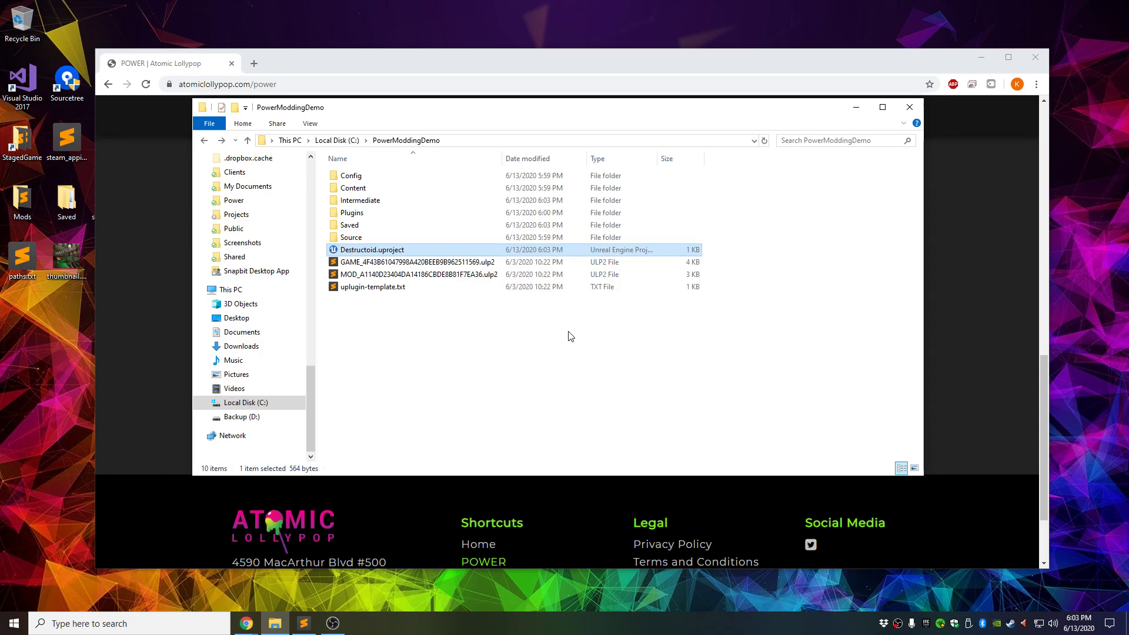
click(470, 370)
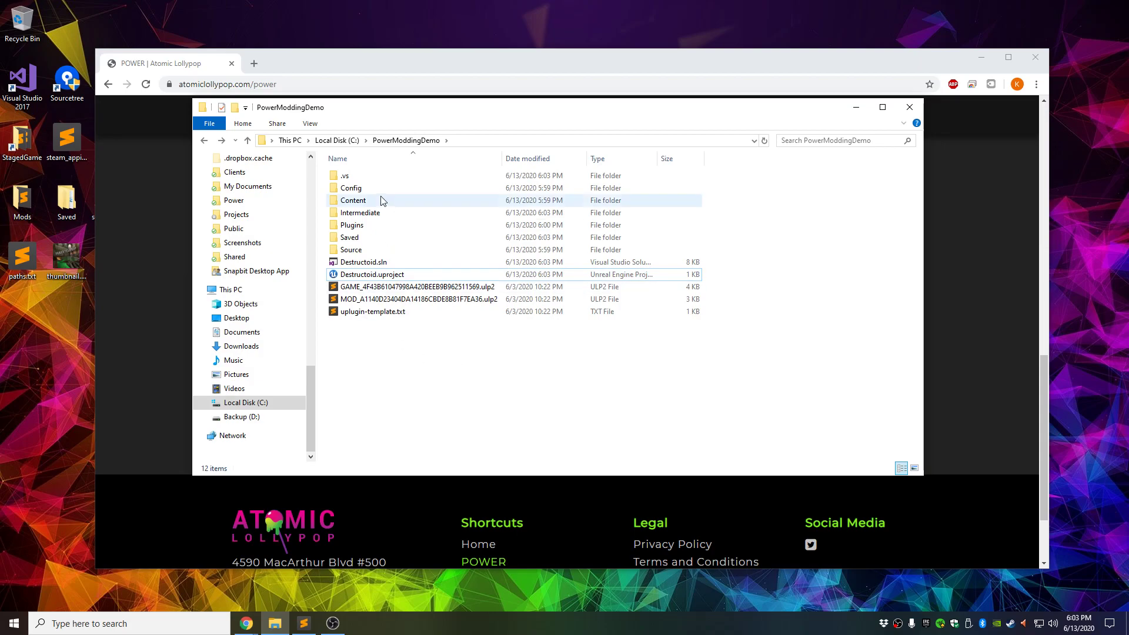
click(355, 178)
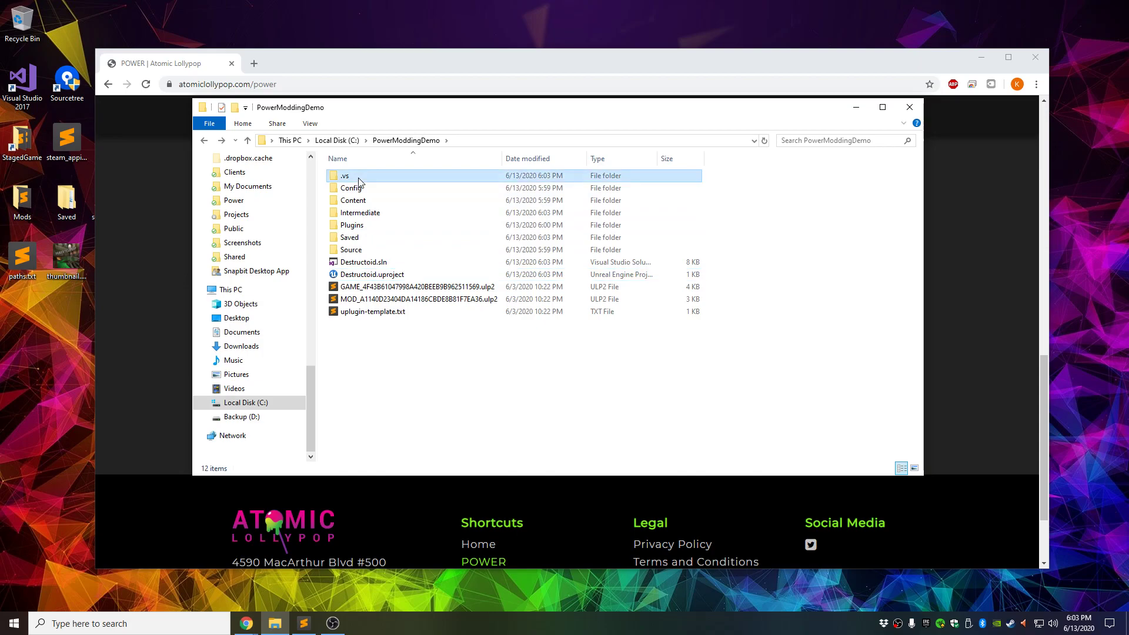
click(376, 214)
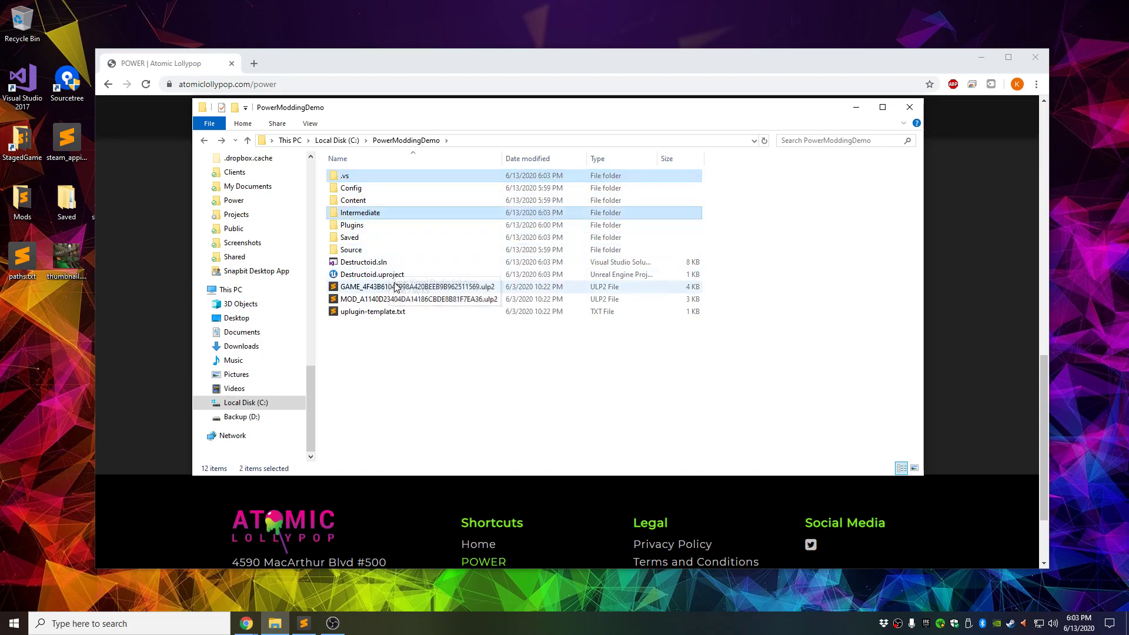
ctrl+click(377, 262)
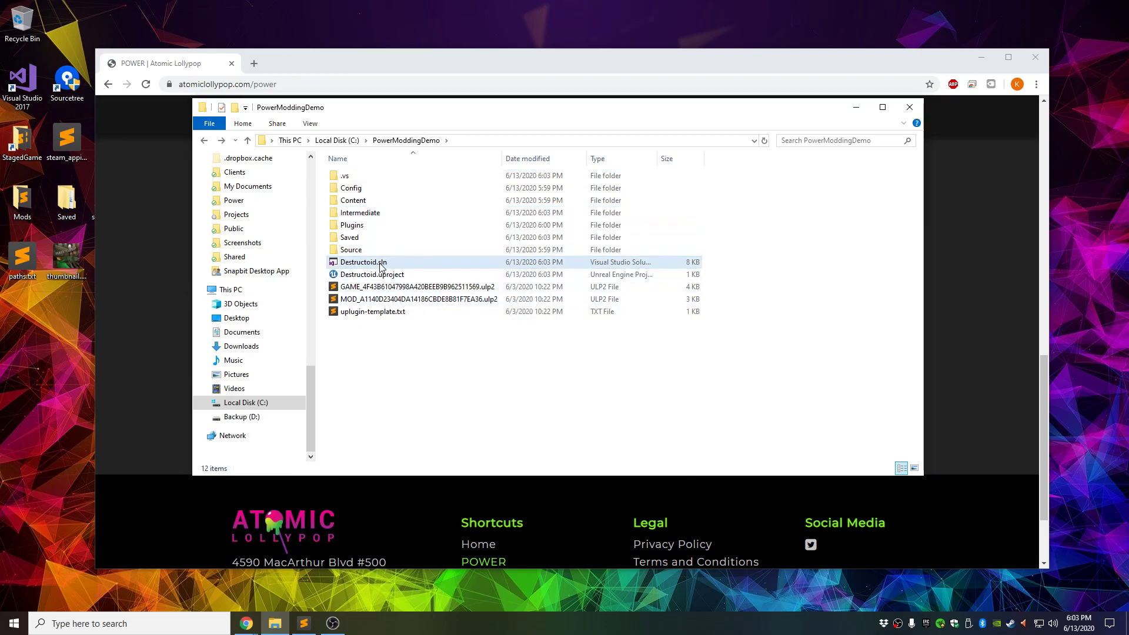
click(380, 344)
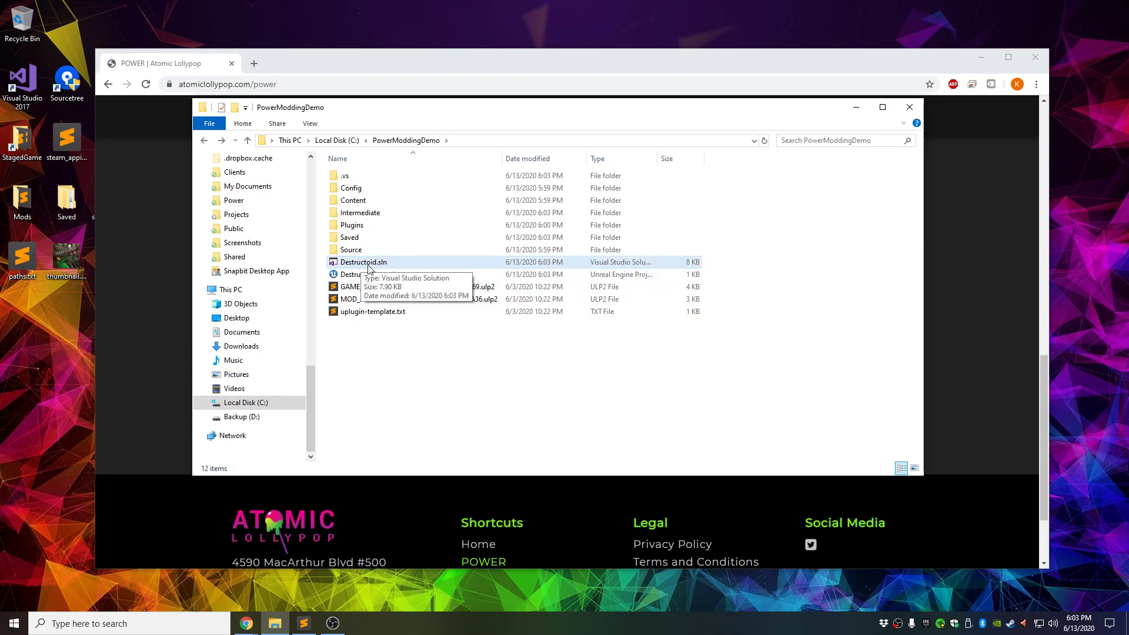
- Launch Visual Studio 2017 as administrator
click(26, 91)
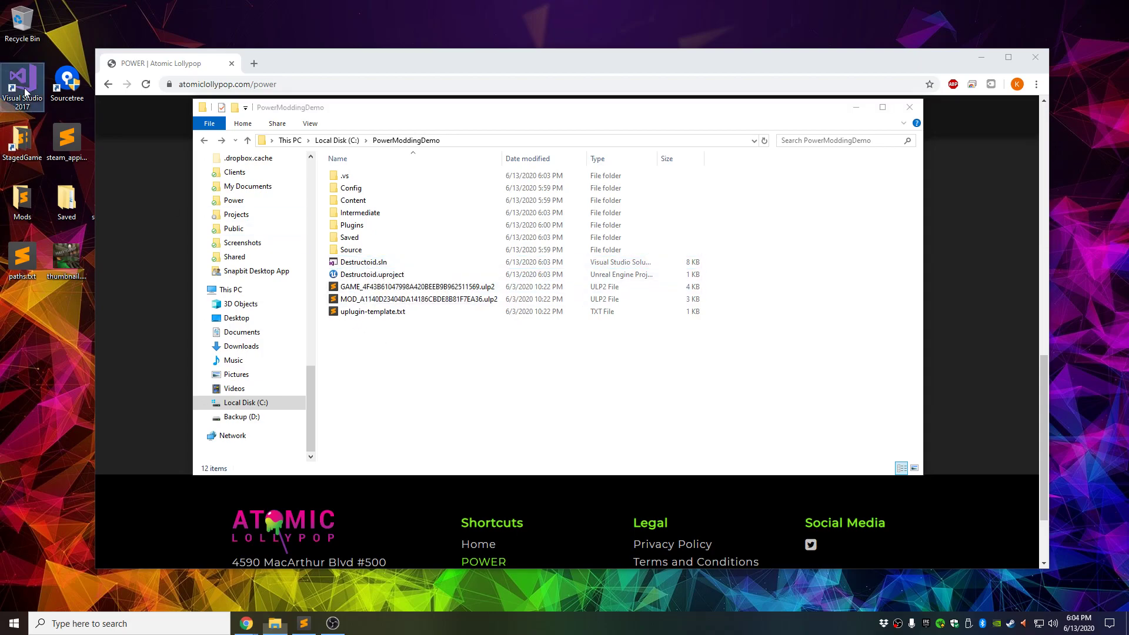
right_click(26, 91)
click(65, 168)
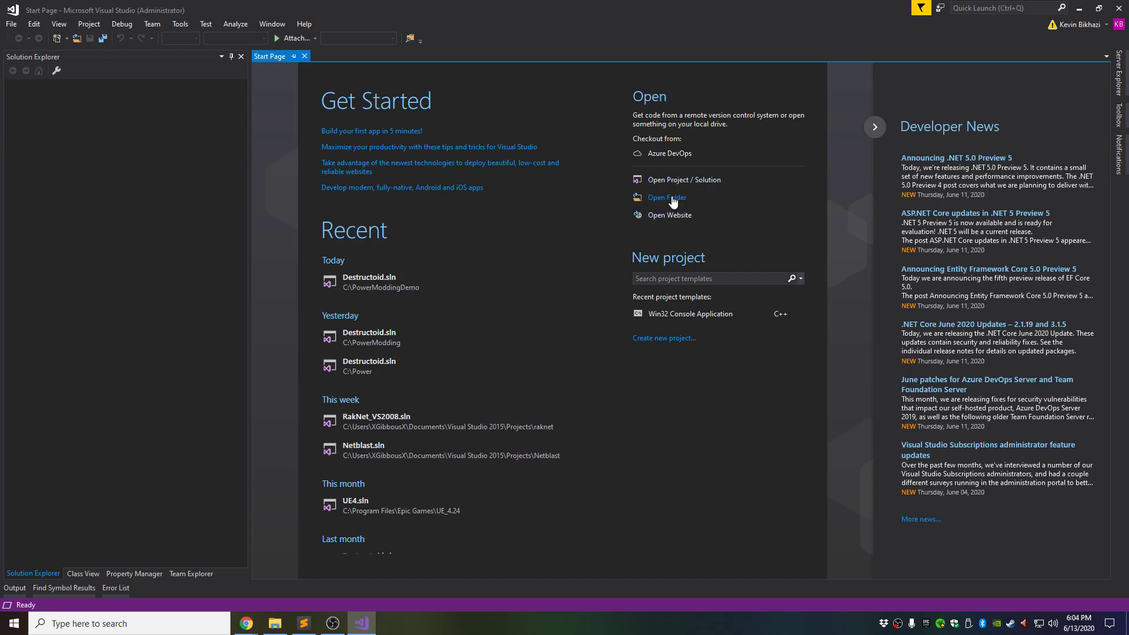
- Open the solution Destructoid.sln from the C:\PowerModdingDemo folder in Visual Studio
click(656, 181)
drag(406, 218, 410, 375)
click(322, 329)
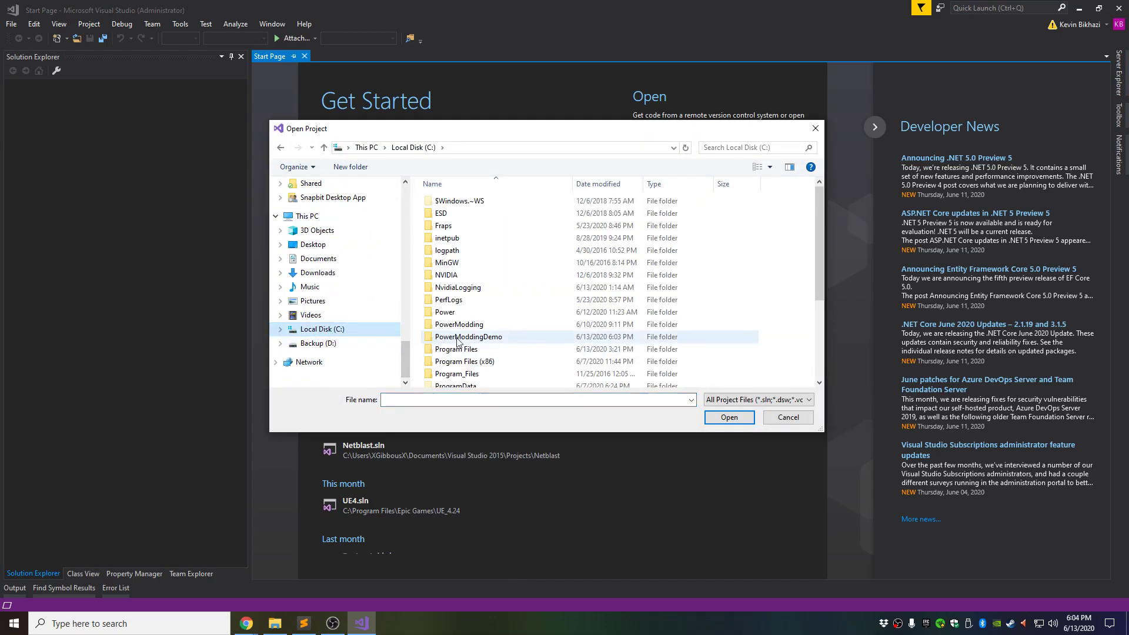
double_click(480, 342)
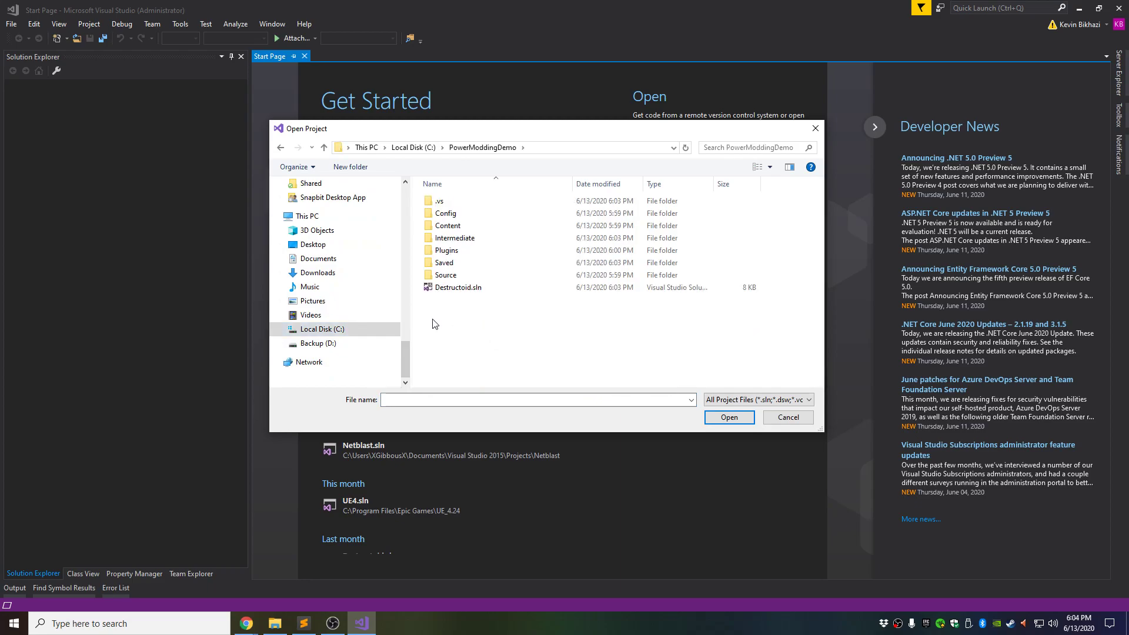
click(478, 290)
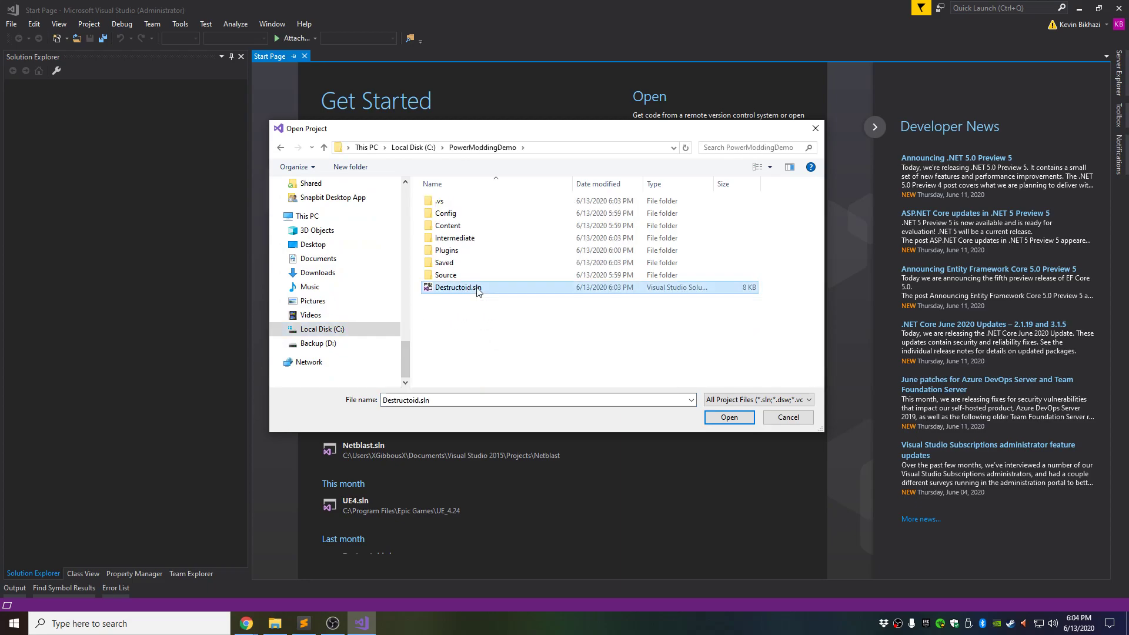
click(729, 417)
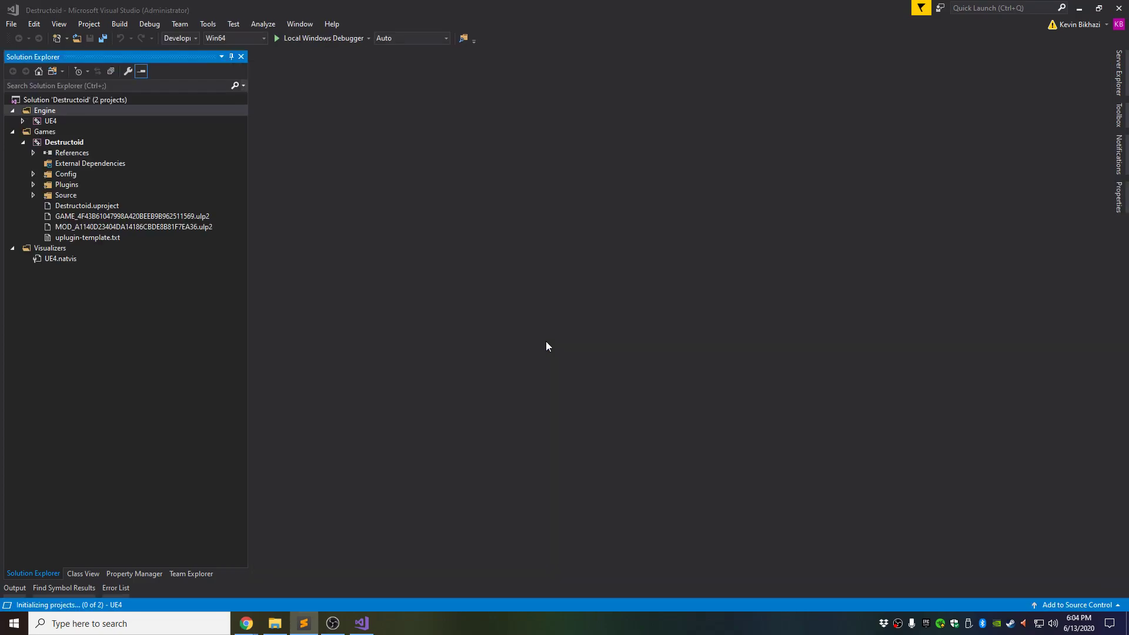
- Build the Destructoid project under Games in the solution
click(73, 141)
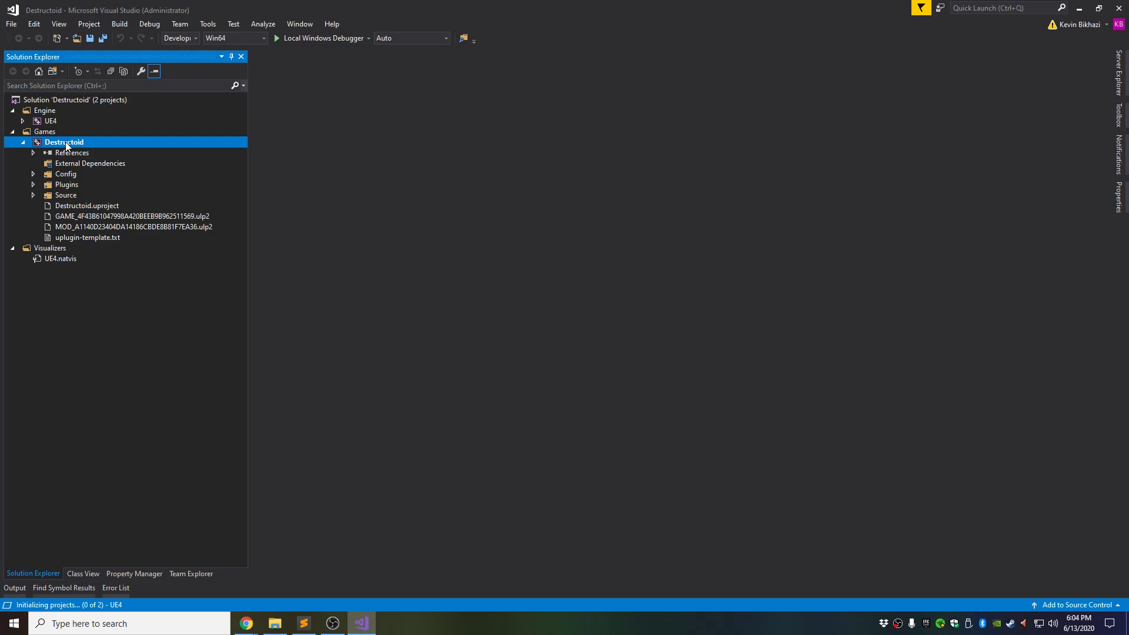
right_click(66, 146)
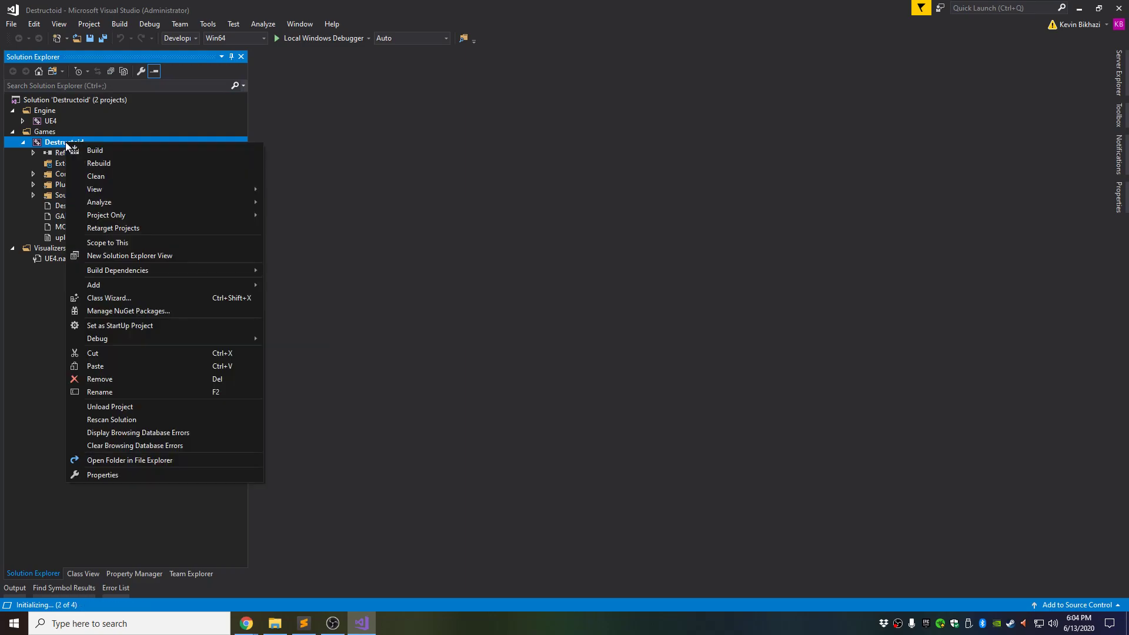
click(92, 150)
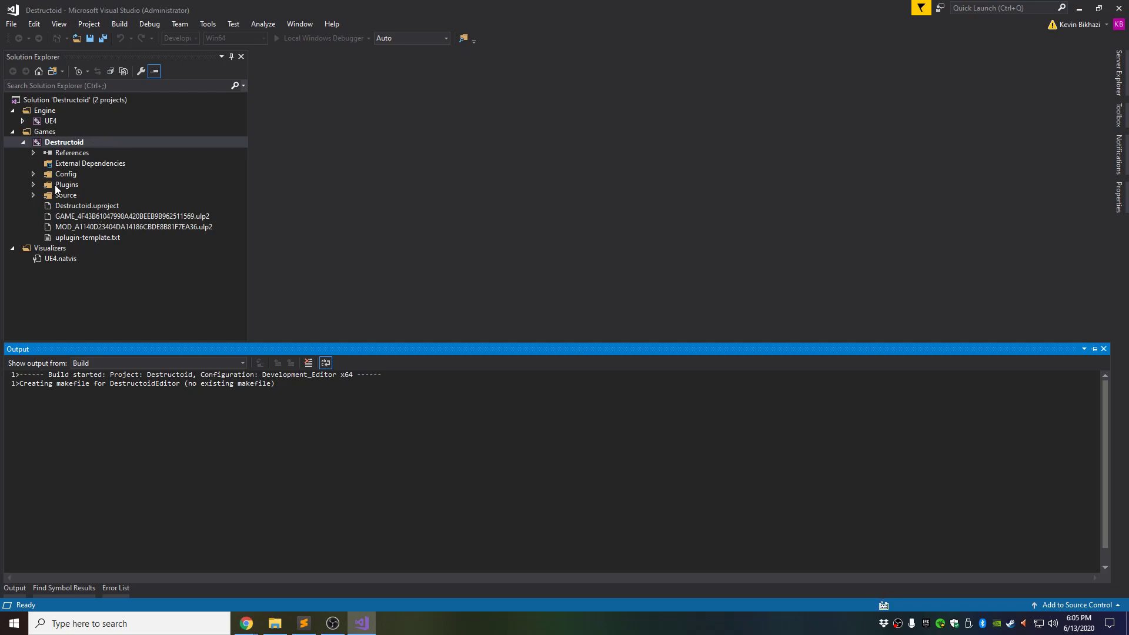
- Examine the DemoMap plugin under the Destructoid project's Plugins folder, and check the build output
click(33, 184)
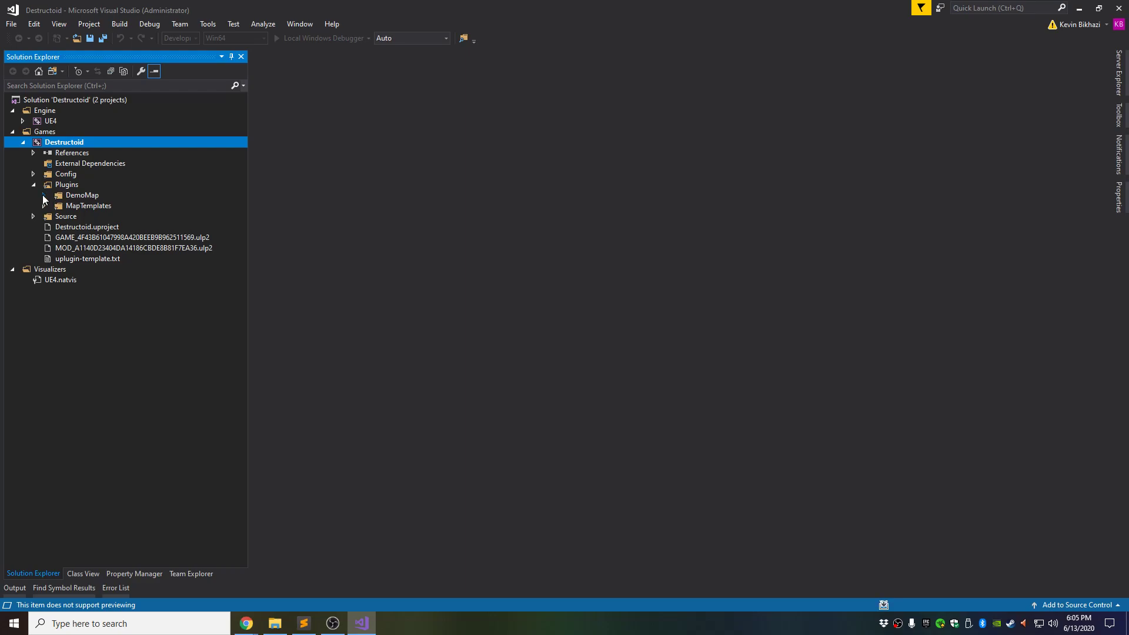
click(44, 196)
click(43, 195)
click(33, 185)
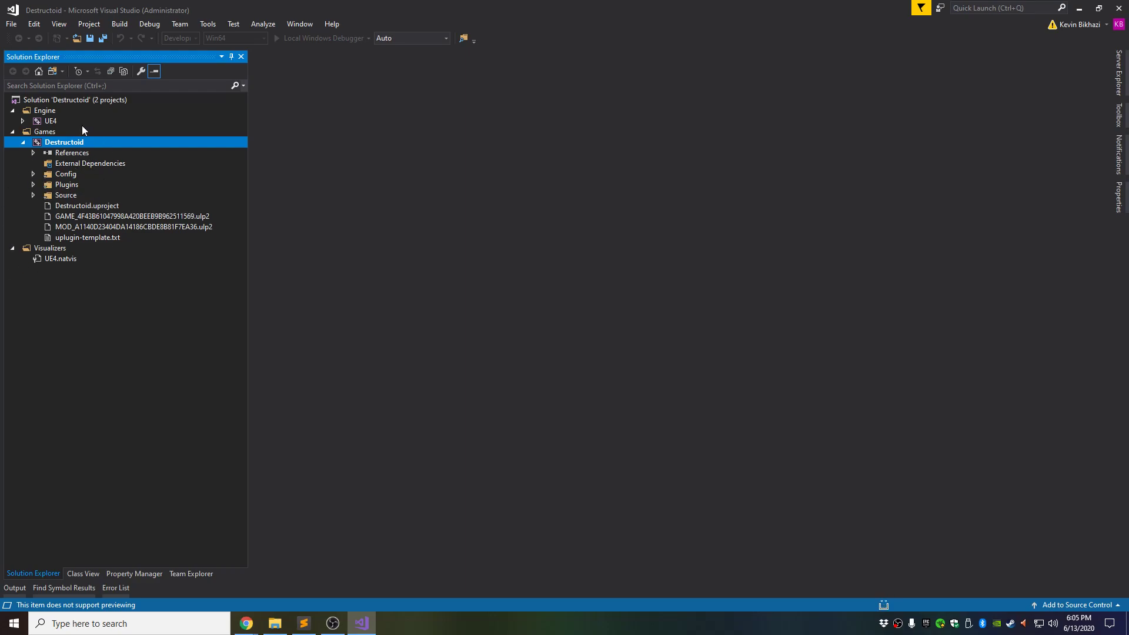
click(35, 186)
click(46, 196)
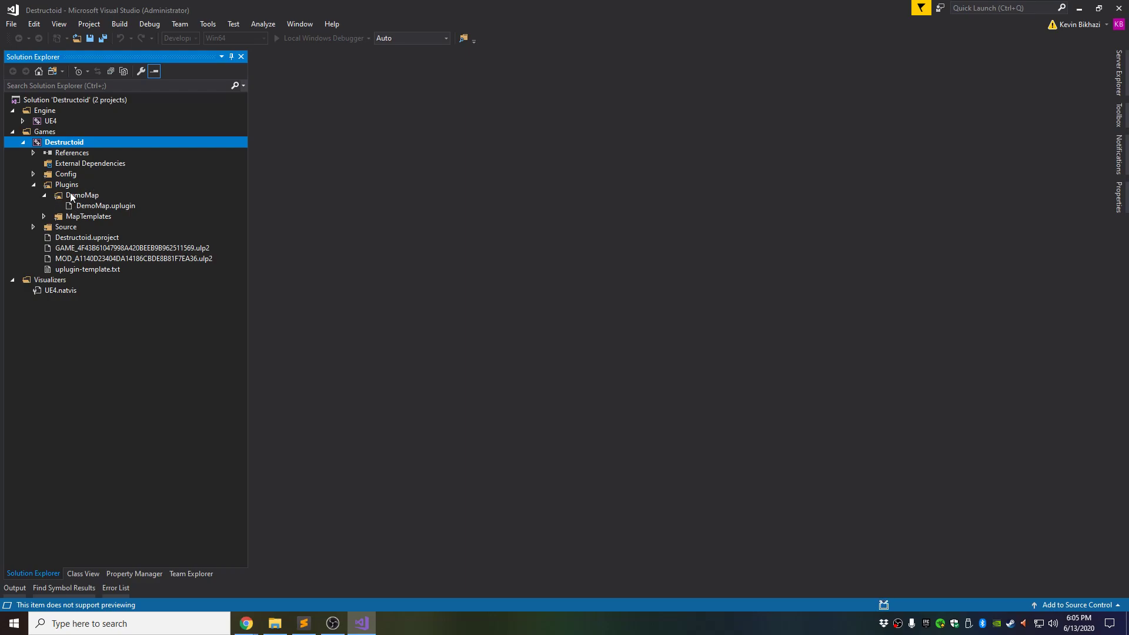
click(44, 196)
click(34, 185)
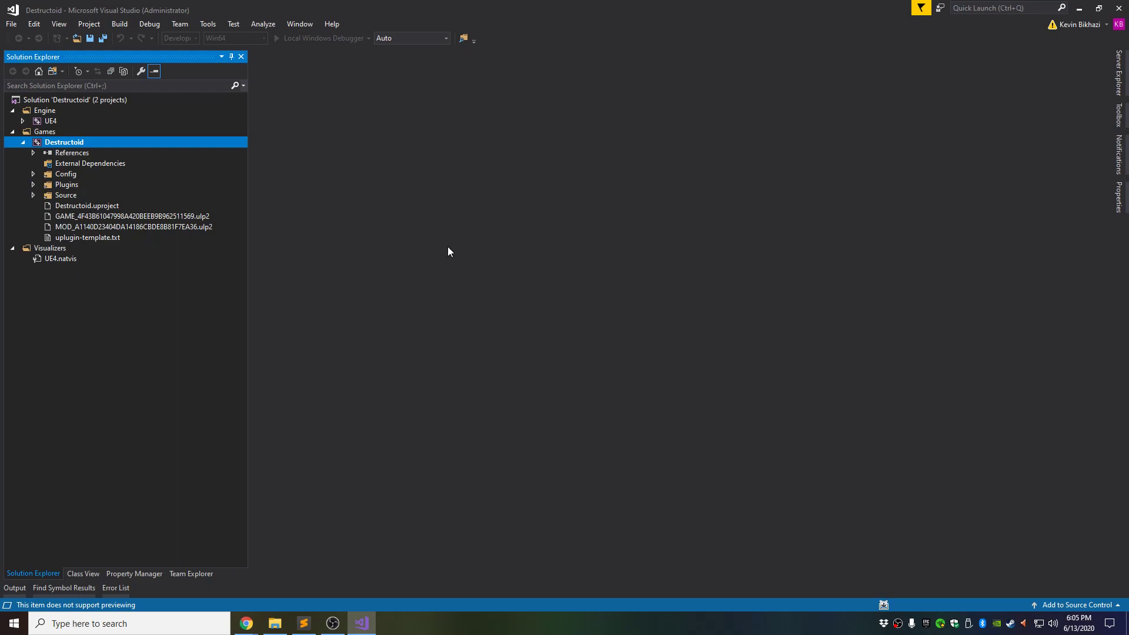
click(15, 588)
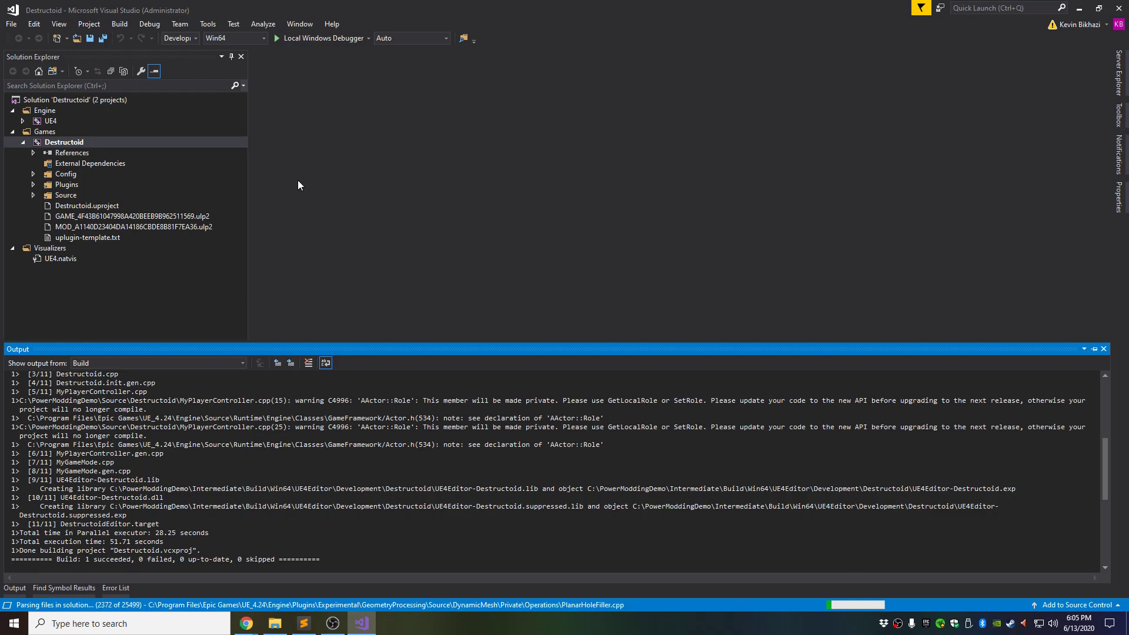
- Start the Destructoid project without debugging to launch the Unreal Editor
click(90, 141)
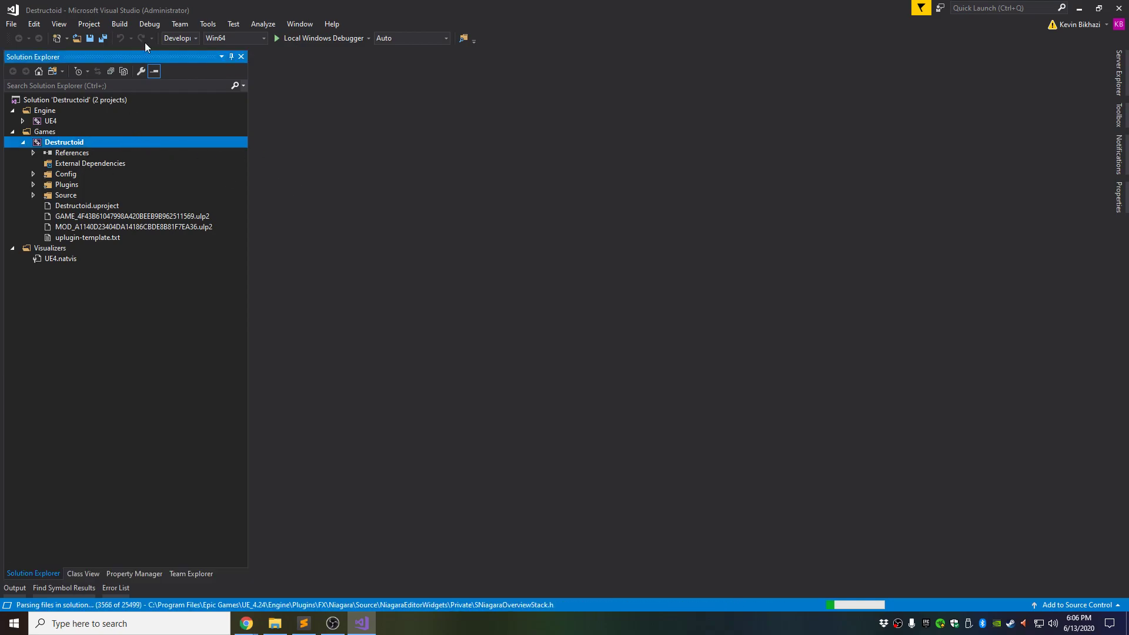
click(144, 25)
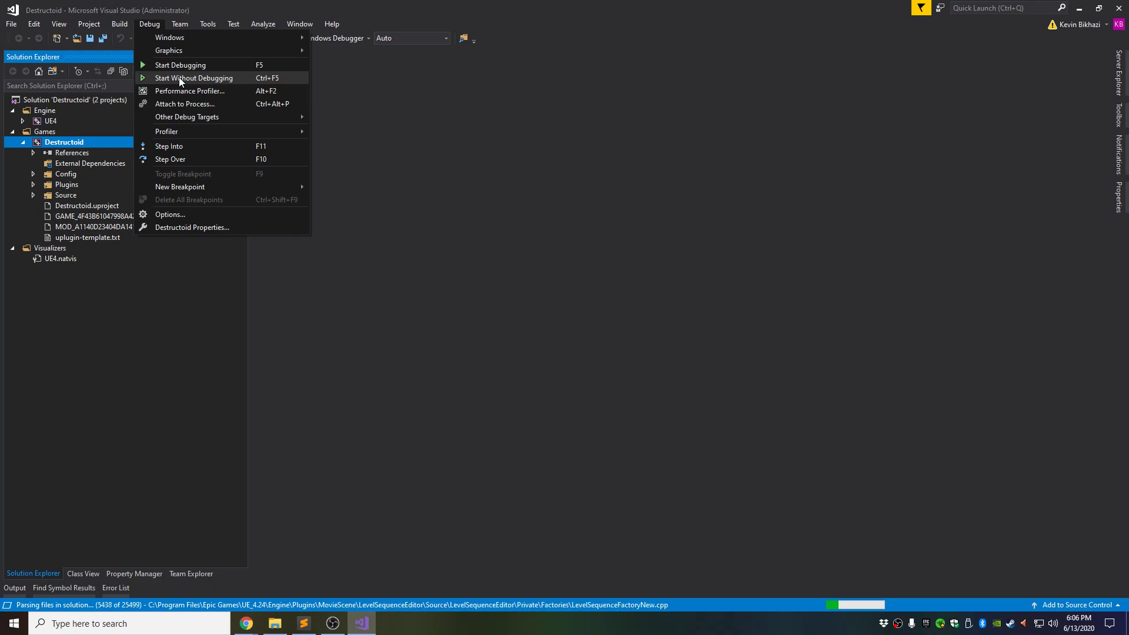
click(204, 79)
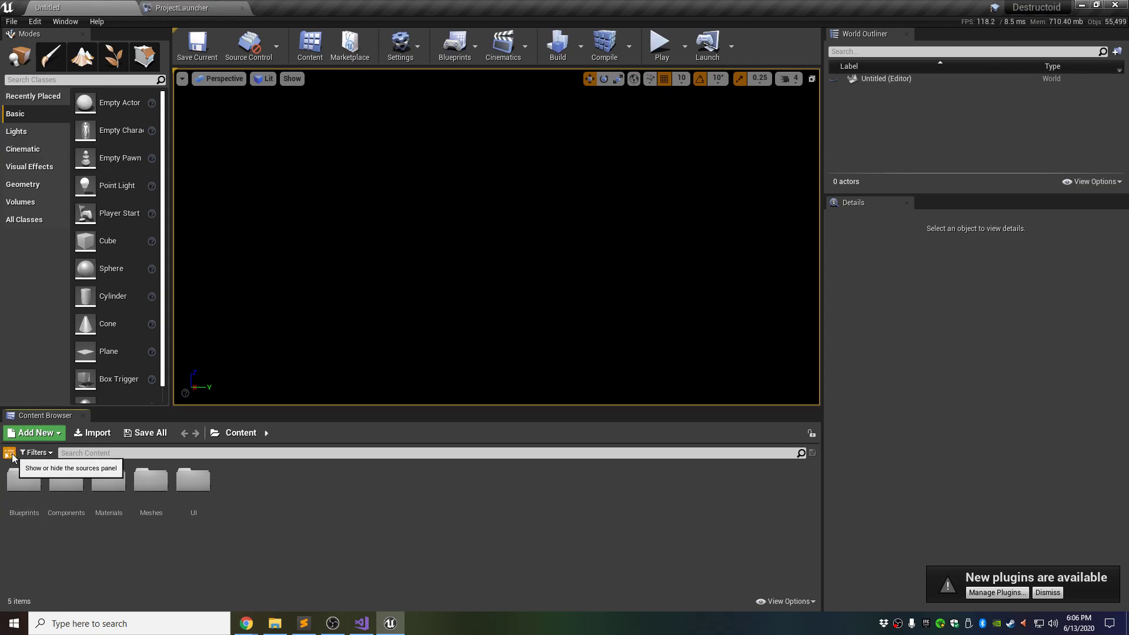
- Show the Content Browser's sources panel and open the DemoMap Content folder
click(12, 457)
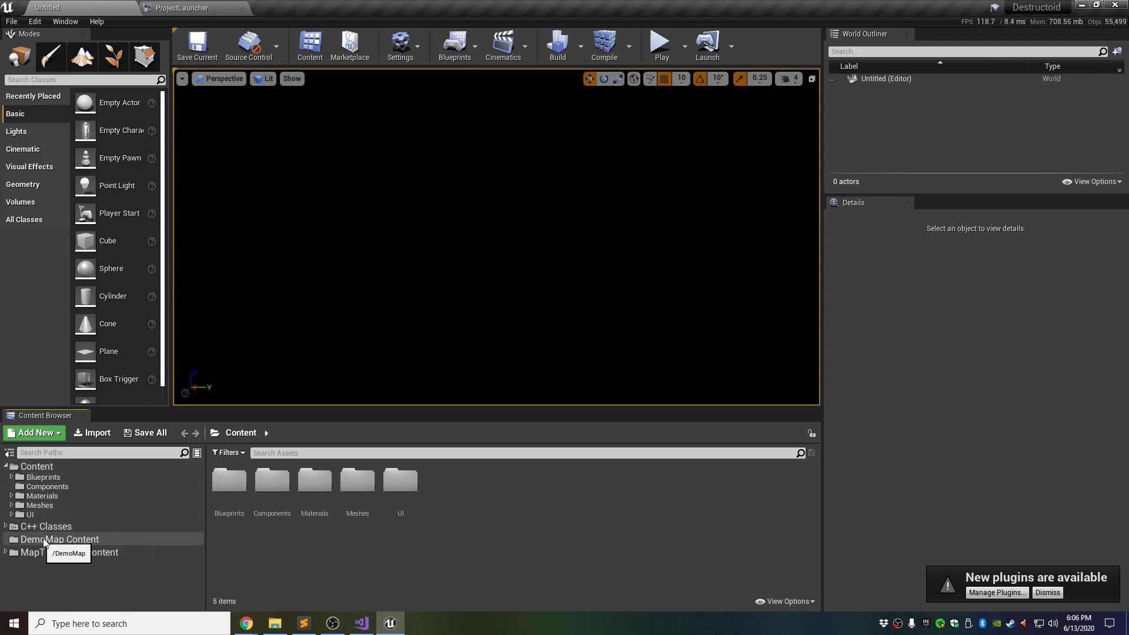
click(65, 542)
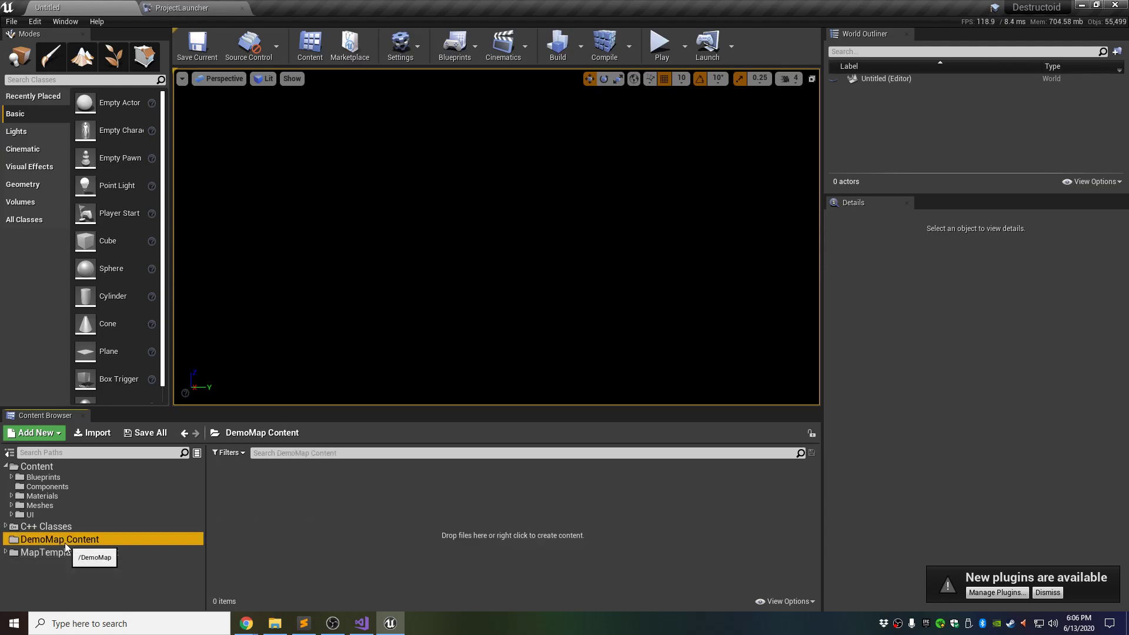
- Switch to File Explorer and open the DemoMap plugin's Content folder inside Plugins
click(280, 629)
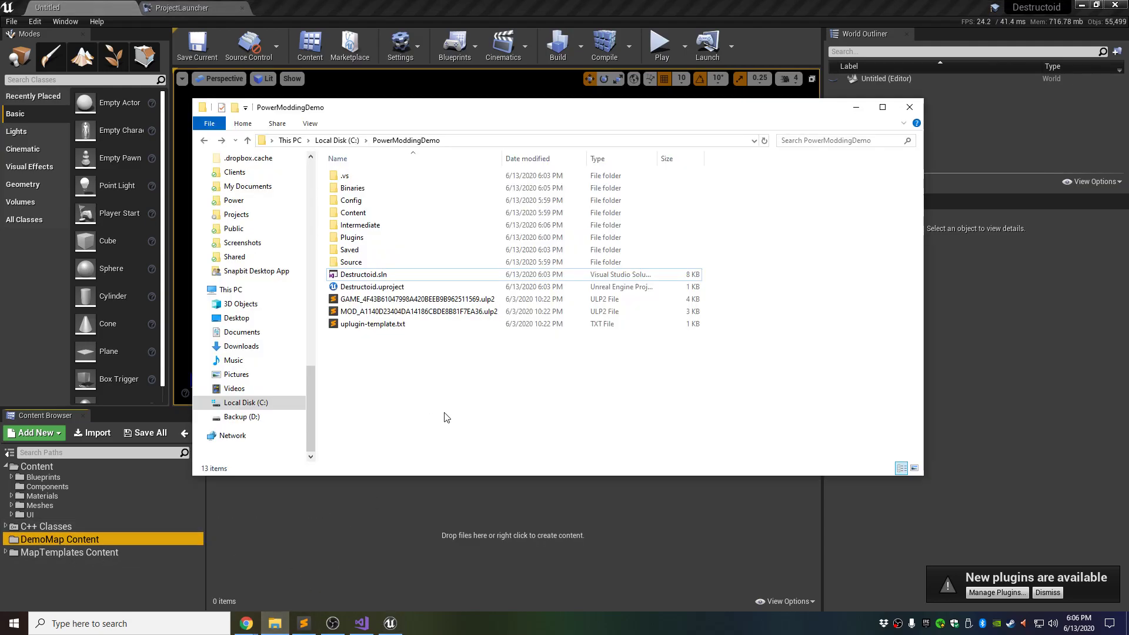
double_click(362, 241)
double_click(357, 176)
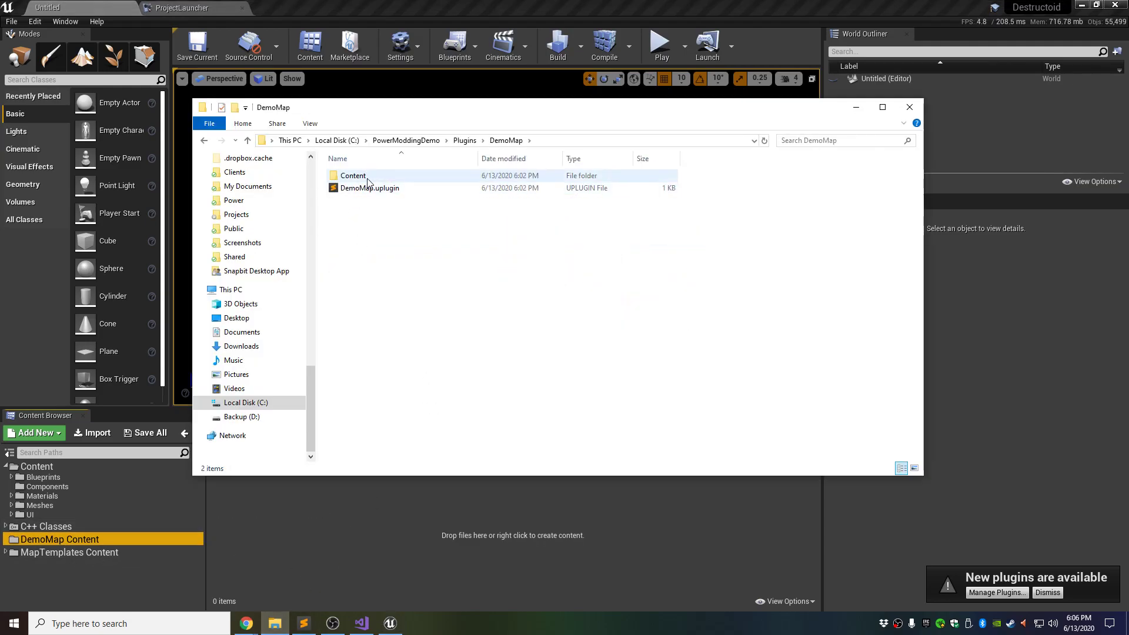
double_click(343, 176)
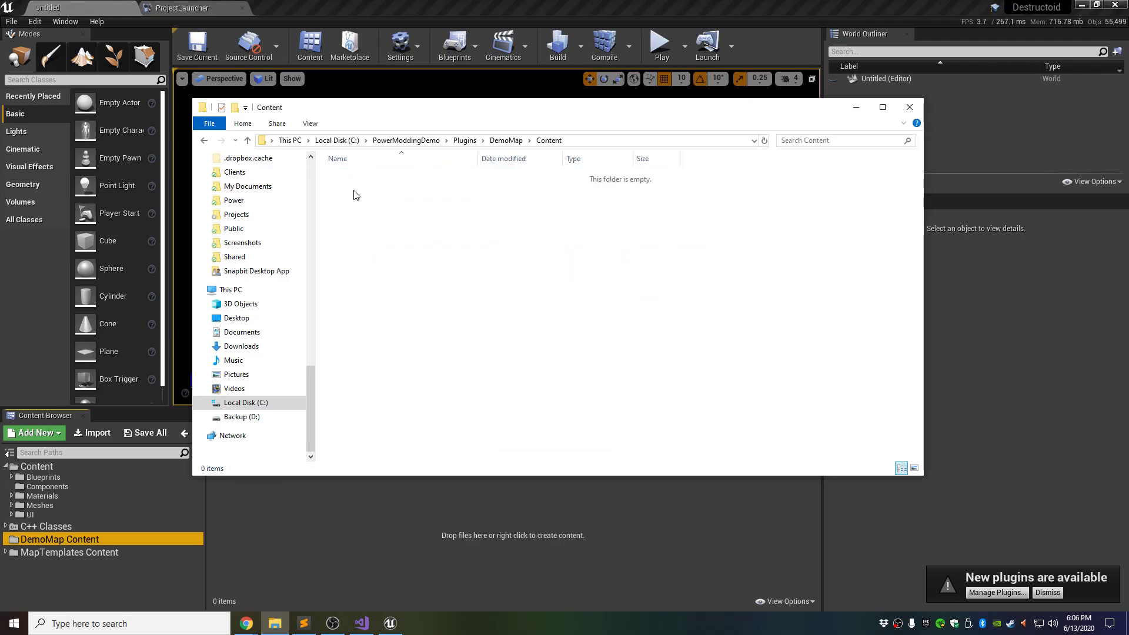
- Examine the DemoMap plugin folder under Plugins and its DemoMap.uplugin file, and return to the Unreal Editor from the PowerModdingDemo folder
key(BackSpace)
key(BackSpace)
key(BackSpace)
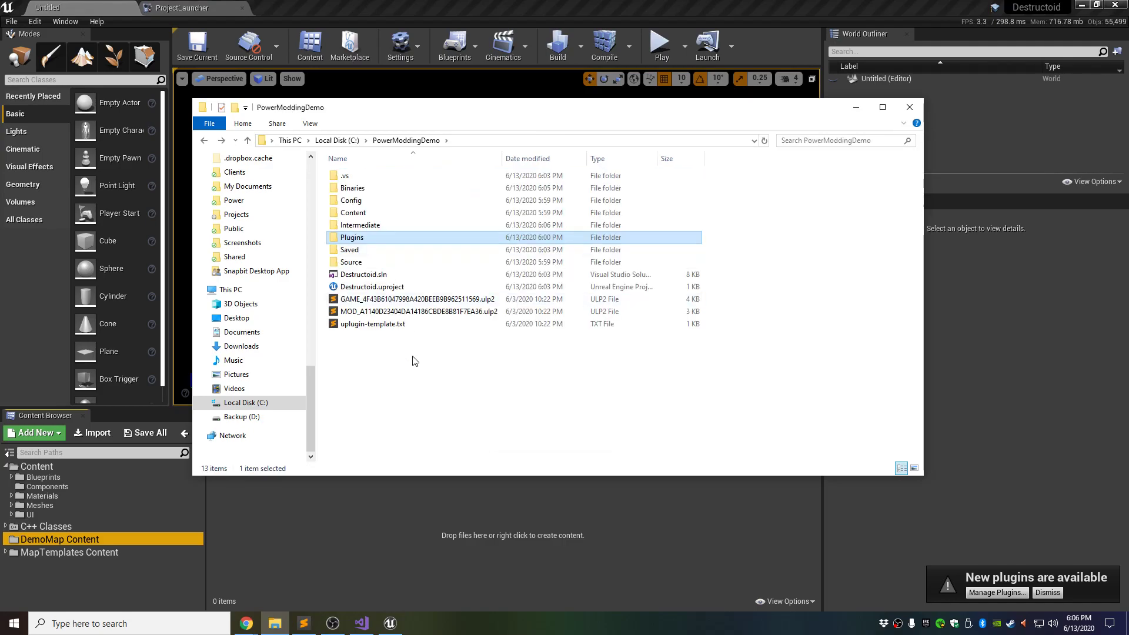
double_click(367, 245)
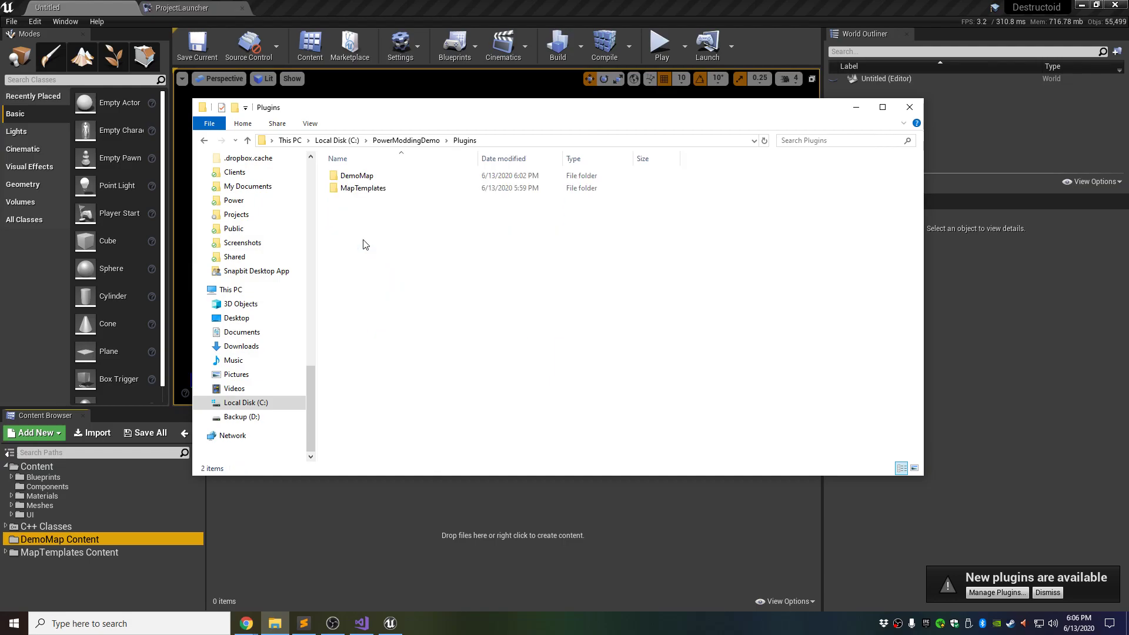
double_click(356, 176)
click(384, 190)
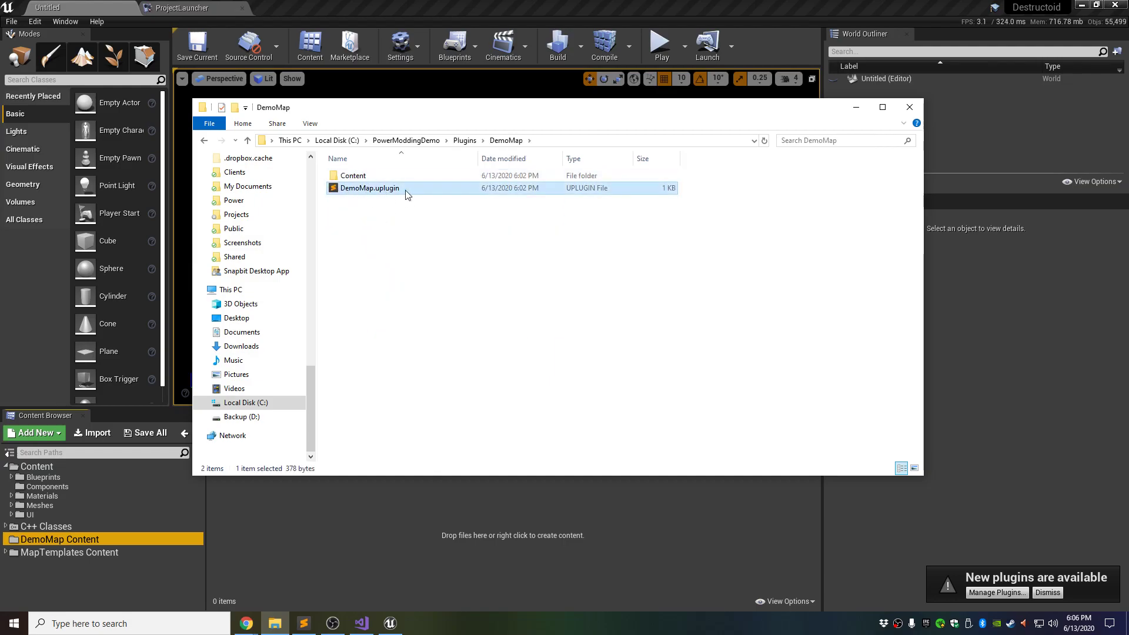
click(381, 244)
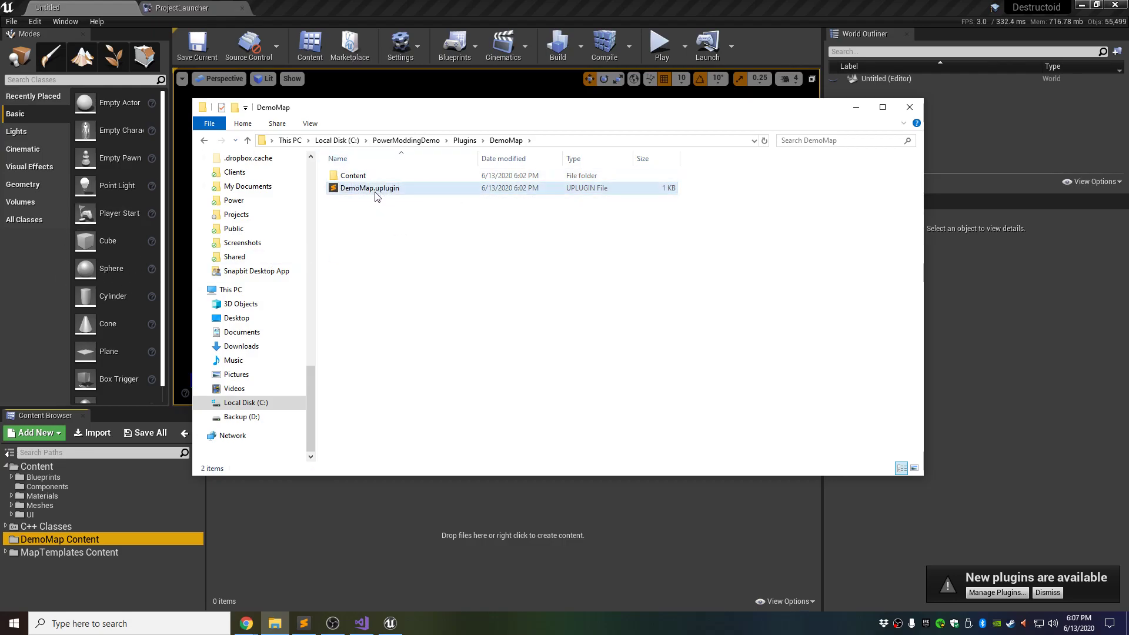
key(BackSpace)
key(BackSpace)
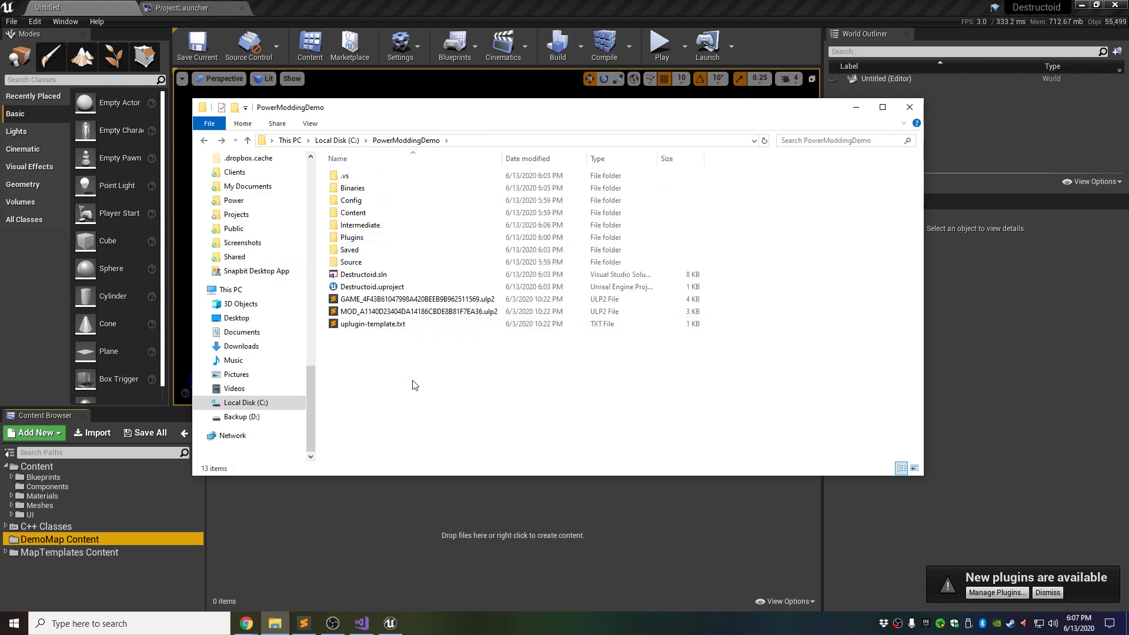
click(857, 106)
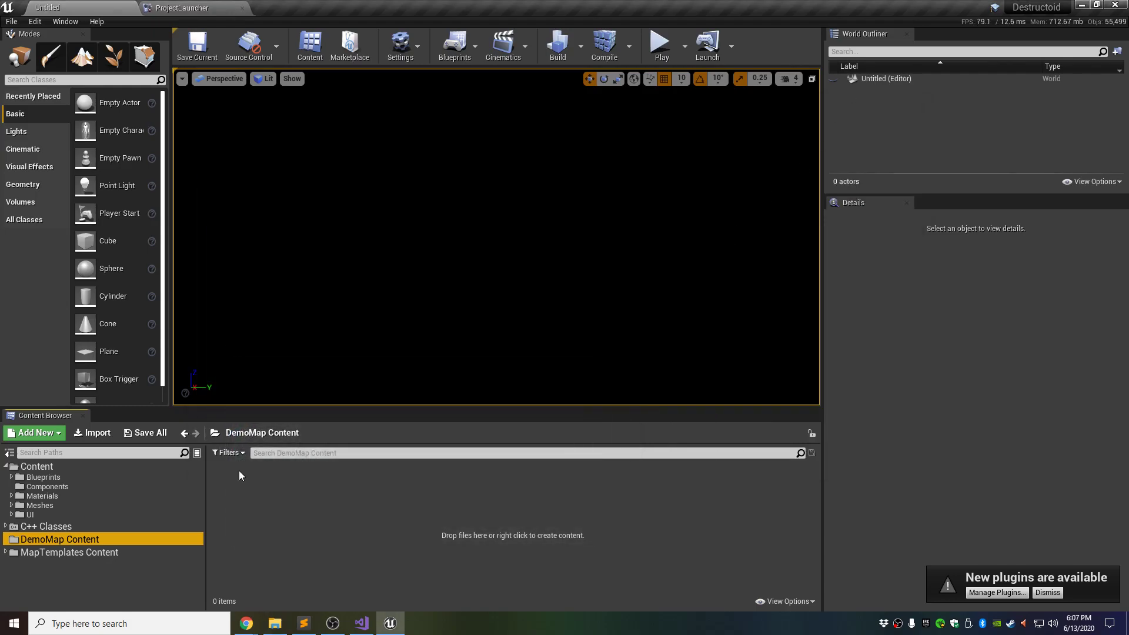
- Create a folder named 75844628 inside DemoMap Content and select it
right_click(63, 541)
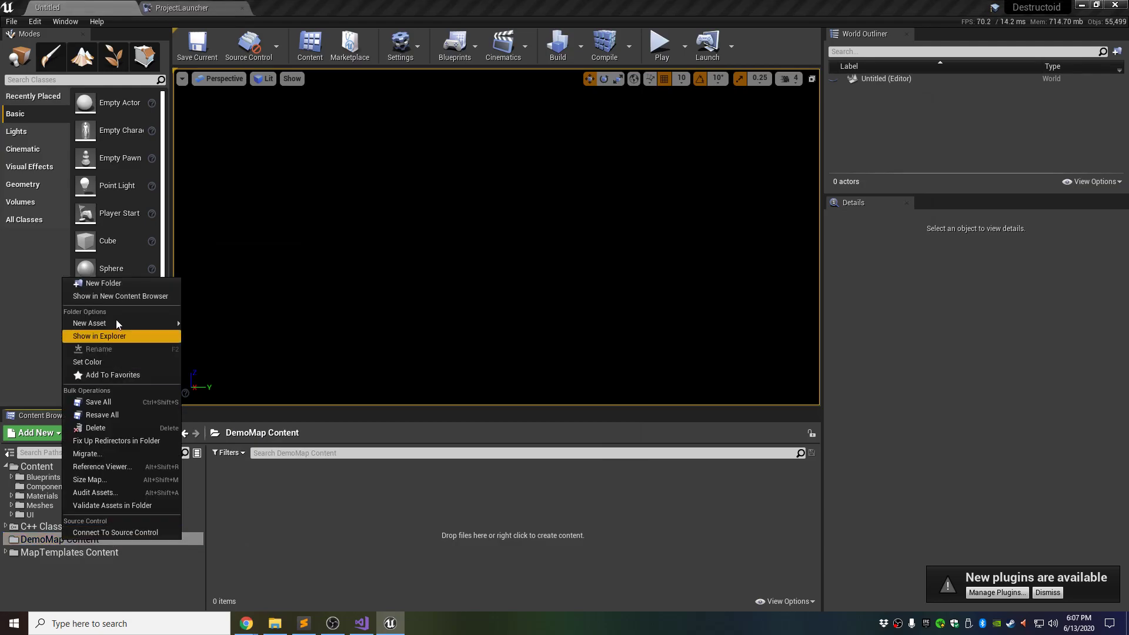
click(114, 285)
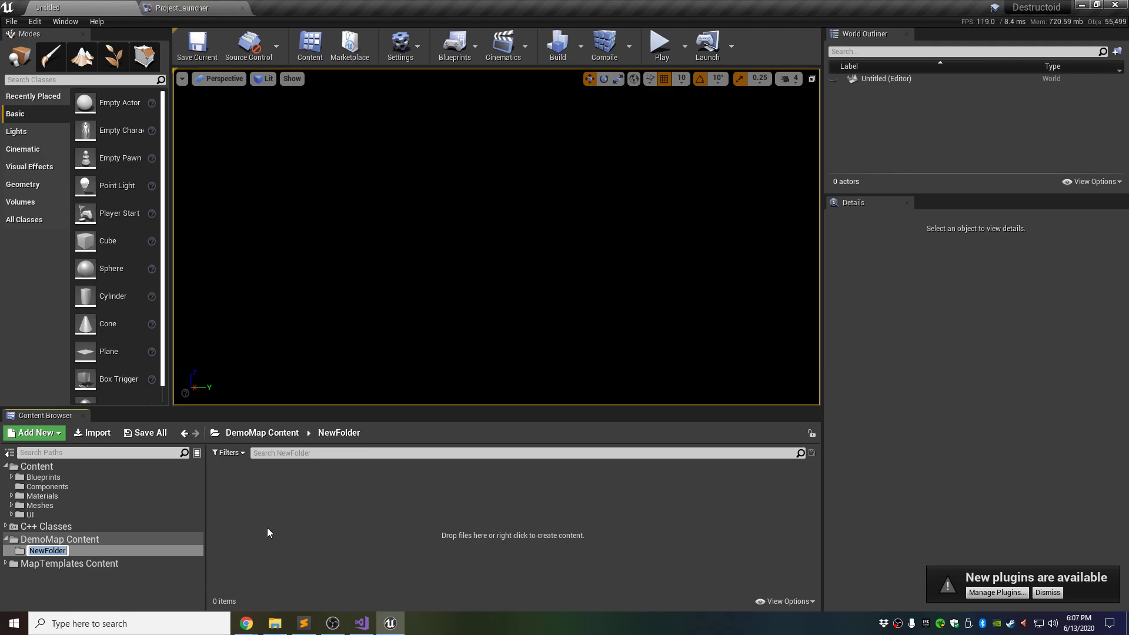
text(75844628)
key(Return)
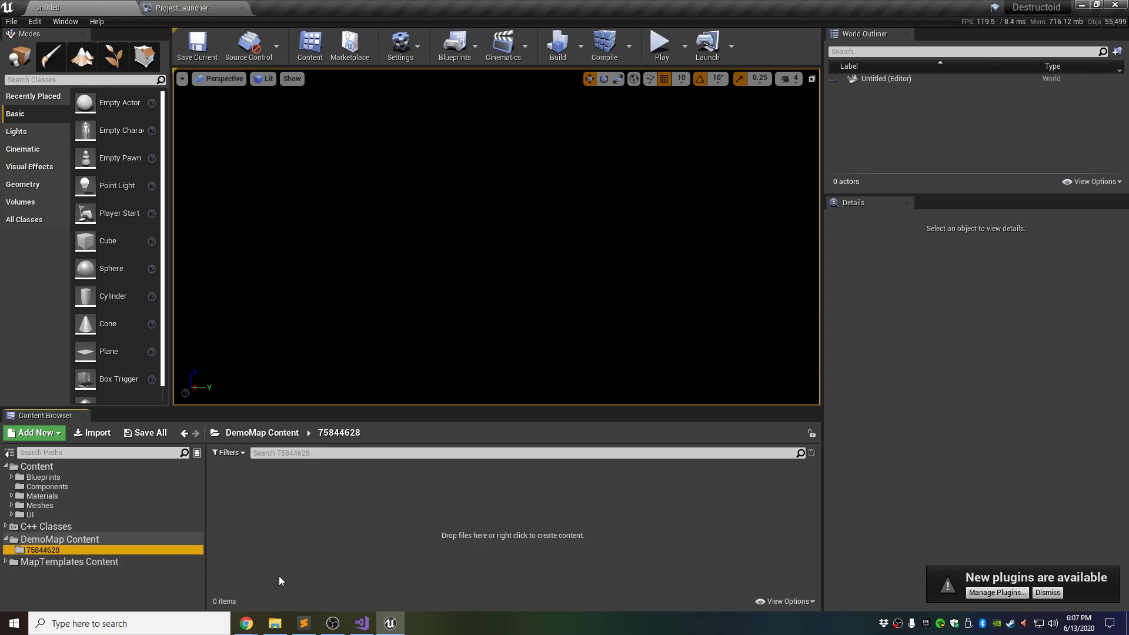
click(305, 556)
click(59, 551)
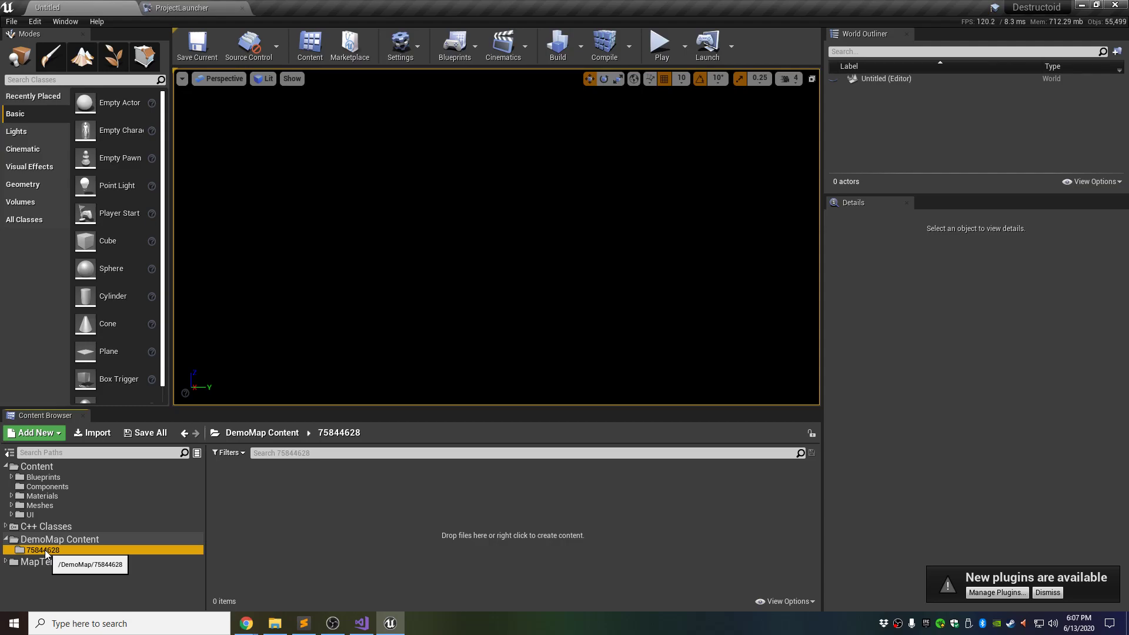
- Add a subfolder named Maps inside the 75844628 folder
right_click(50, 550)
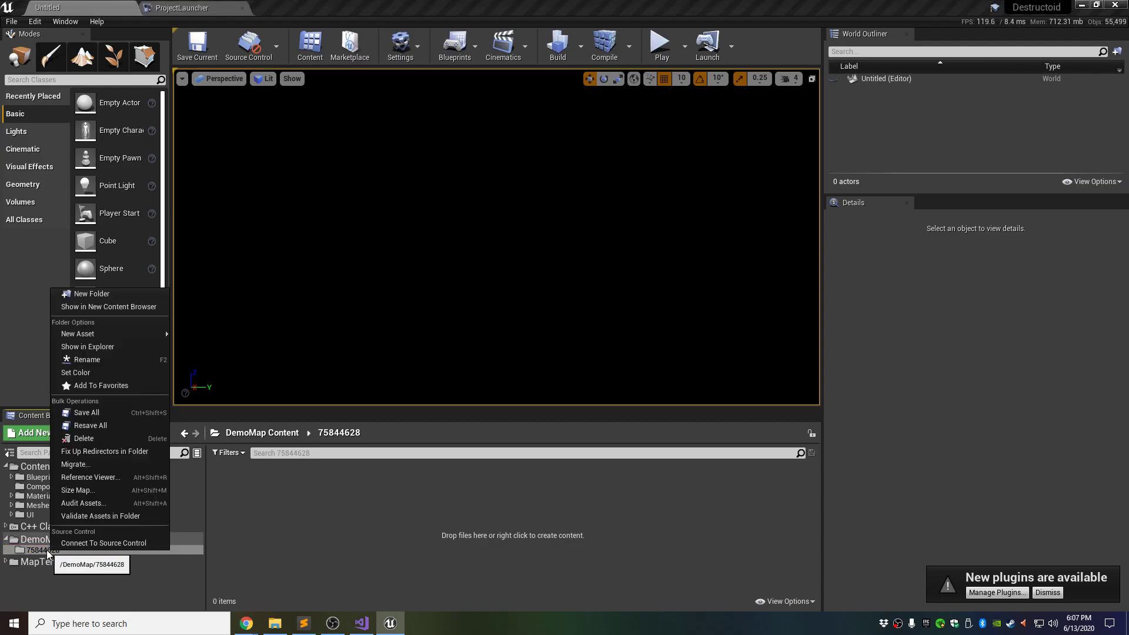
click(29, 552)
right_click(45, 551)
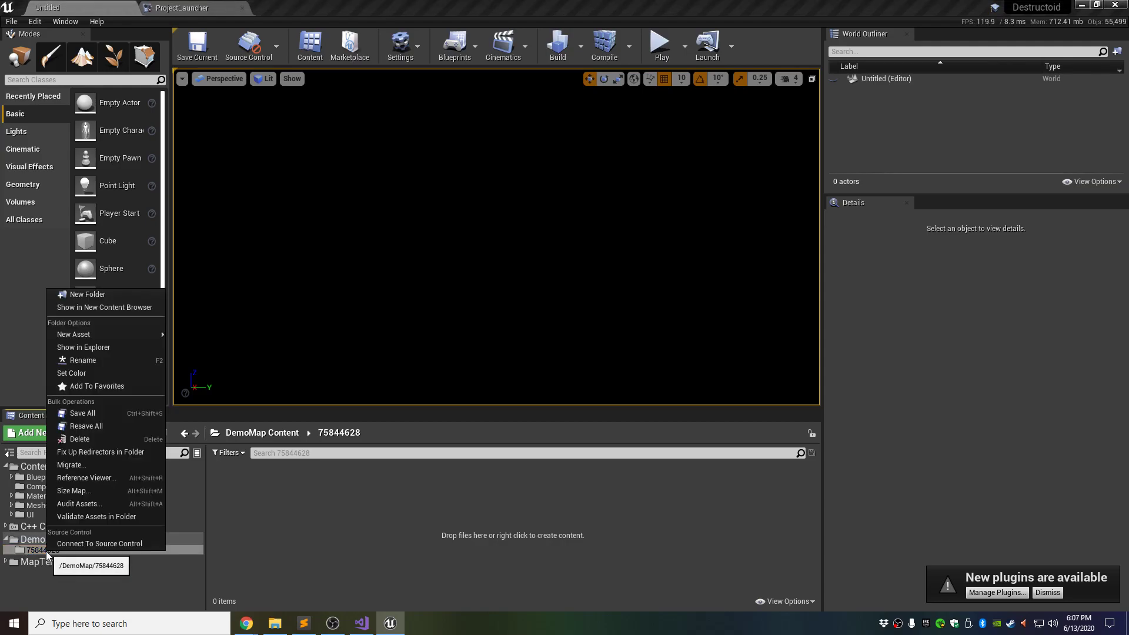
click(89, 294)
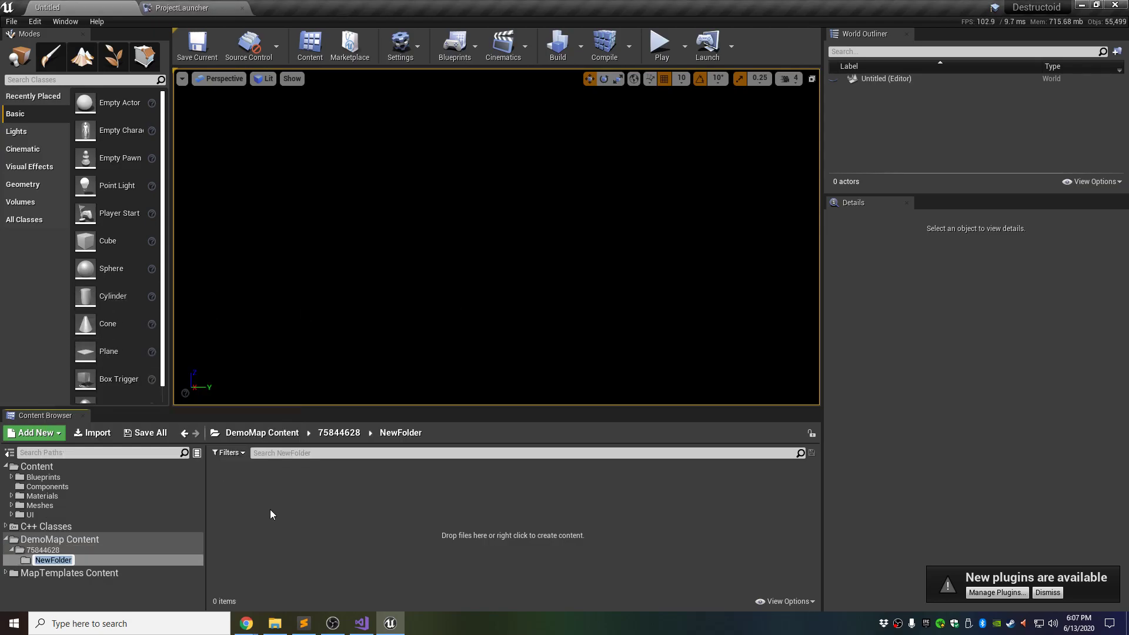
text(Maps)
key(Return)
click(431, 597)
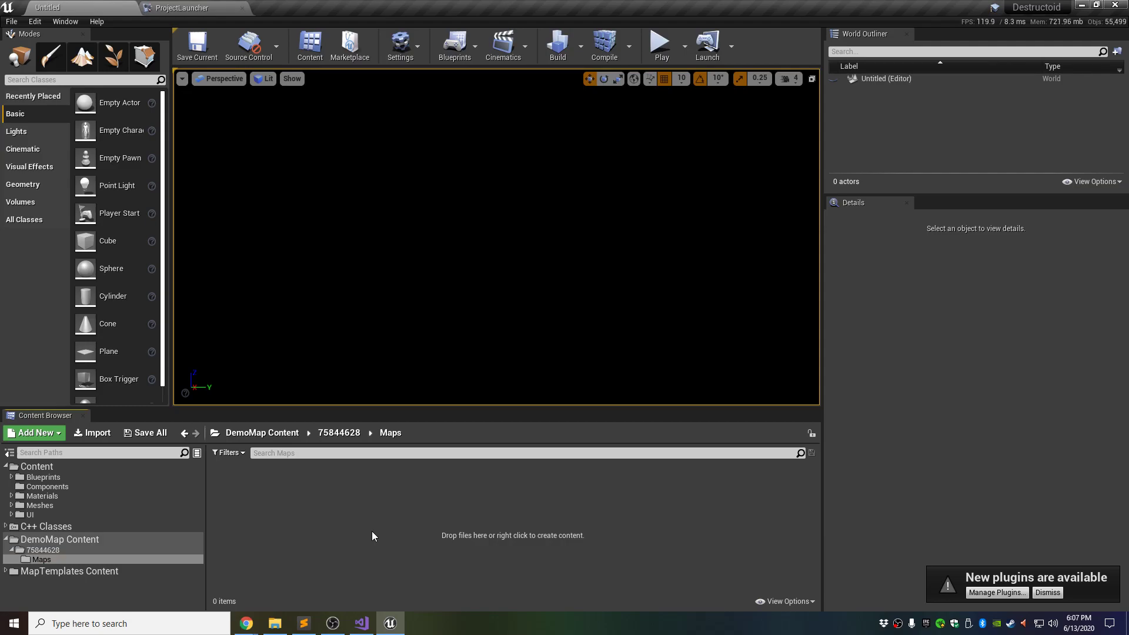
- Create a new level named DemoMap in the Maps folder of DemoMap Content
click(51, 556)
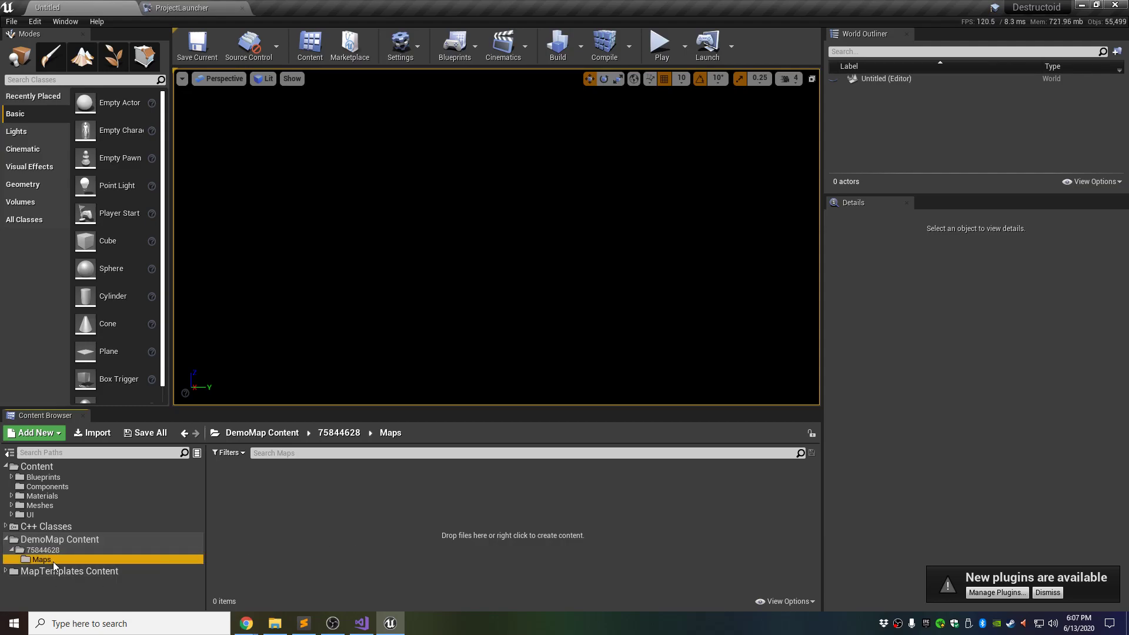
right_click(287, 525)
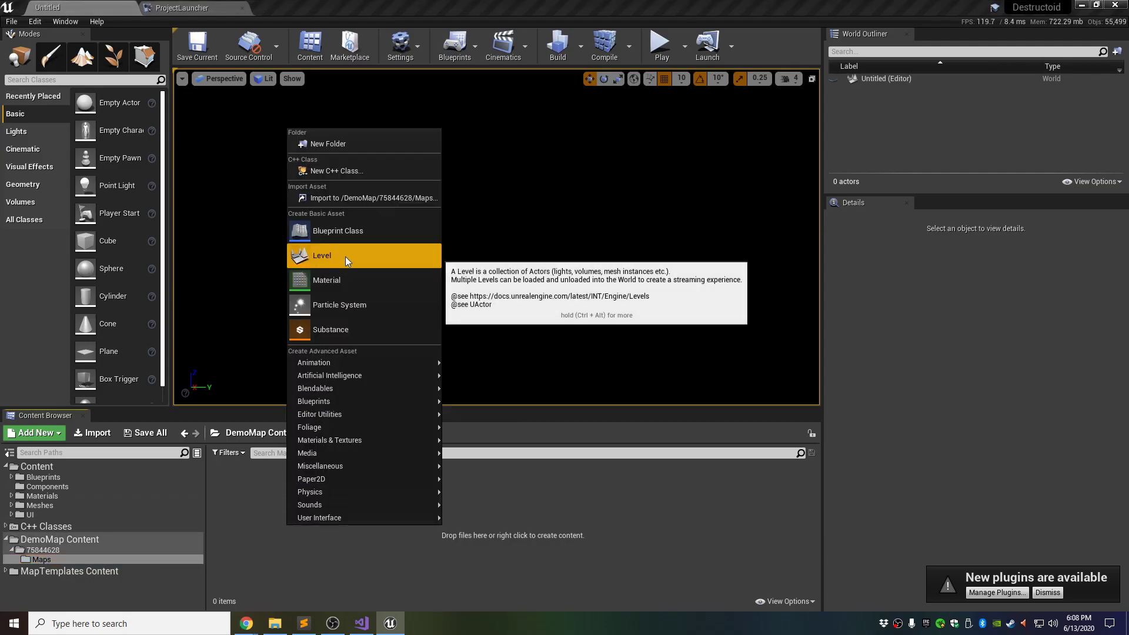
click(243, 488)
right_click(243, 489)
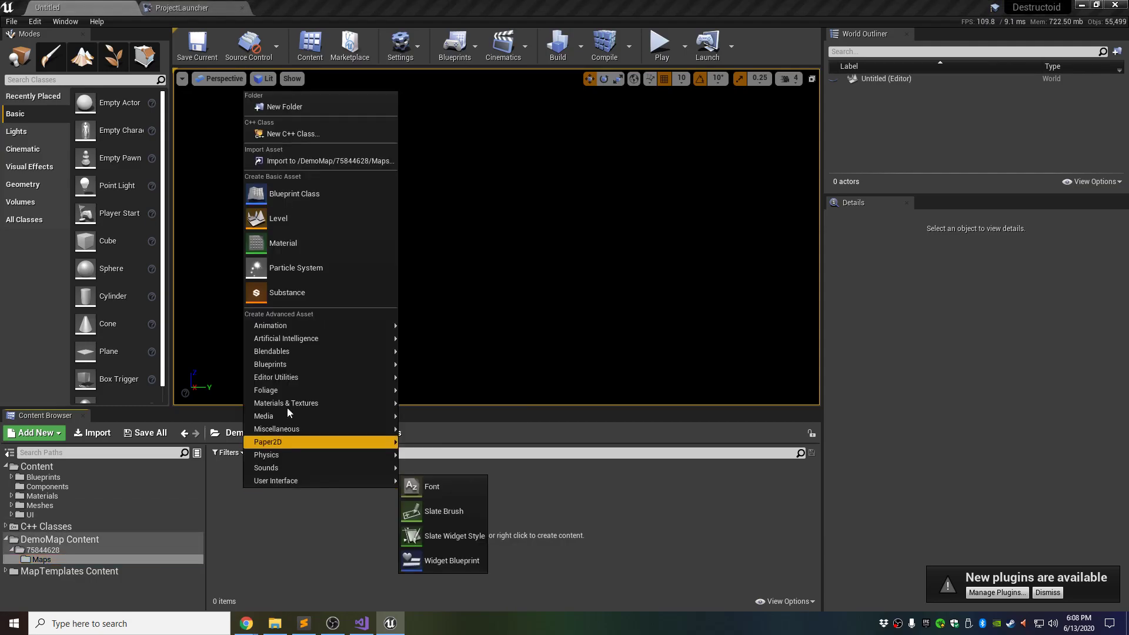
click(308, 217)
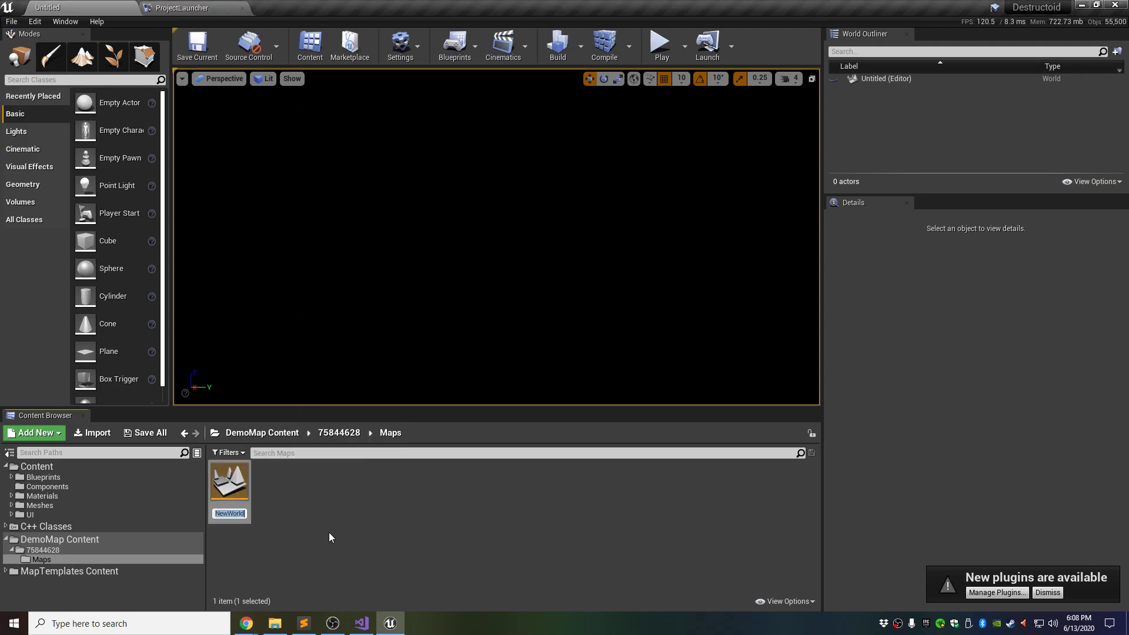
text(DemoMap)
key(Return)
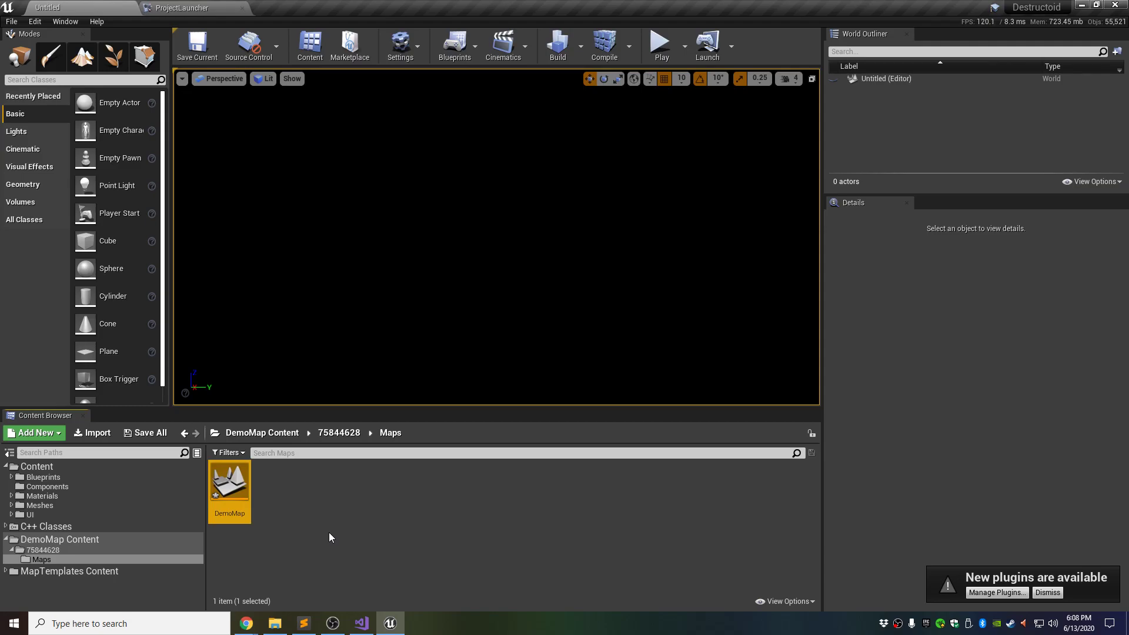
- Save the new DemoMap level asset in the Maps folder
click(369, 548)
key(ctrl+s)
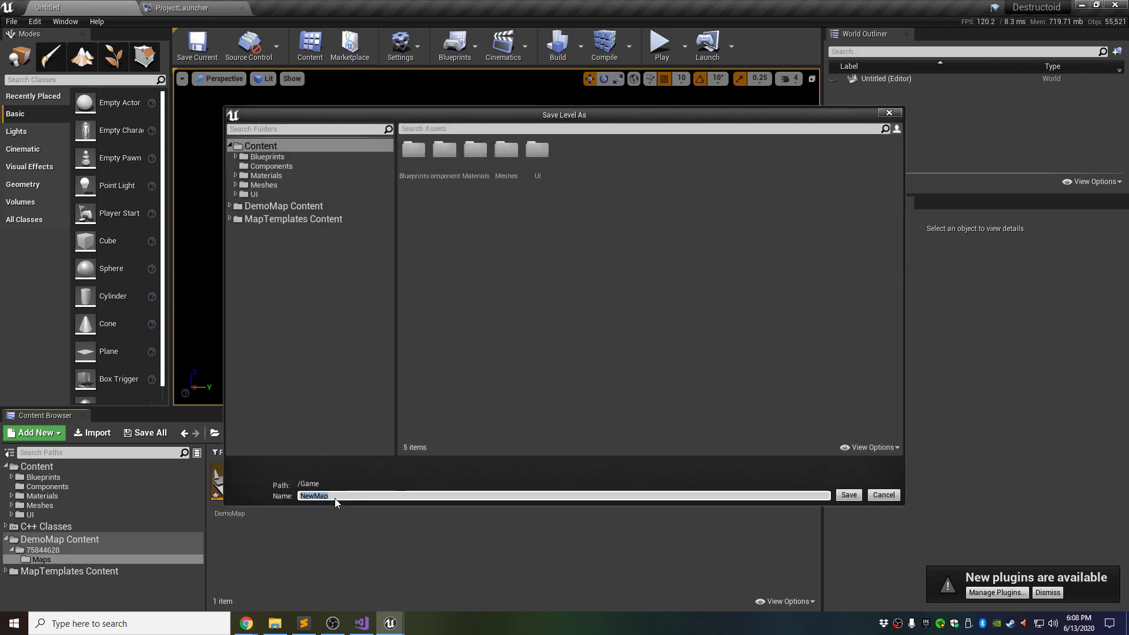
click(883, 494)
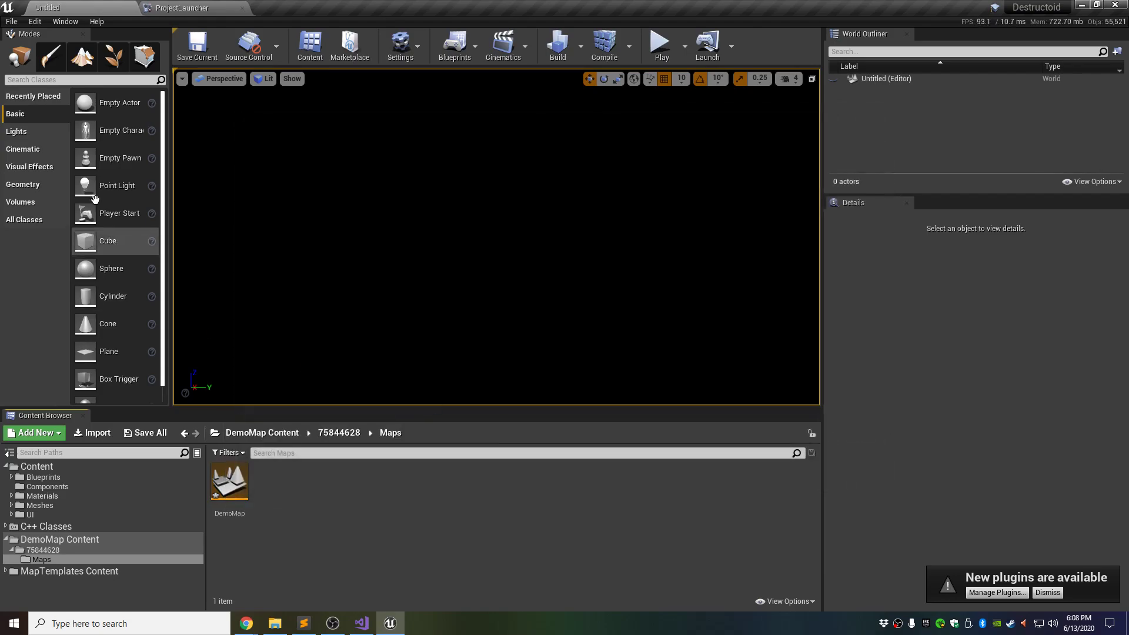
click(11, 22)
click(57, 122)
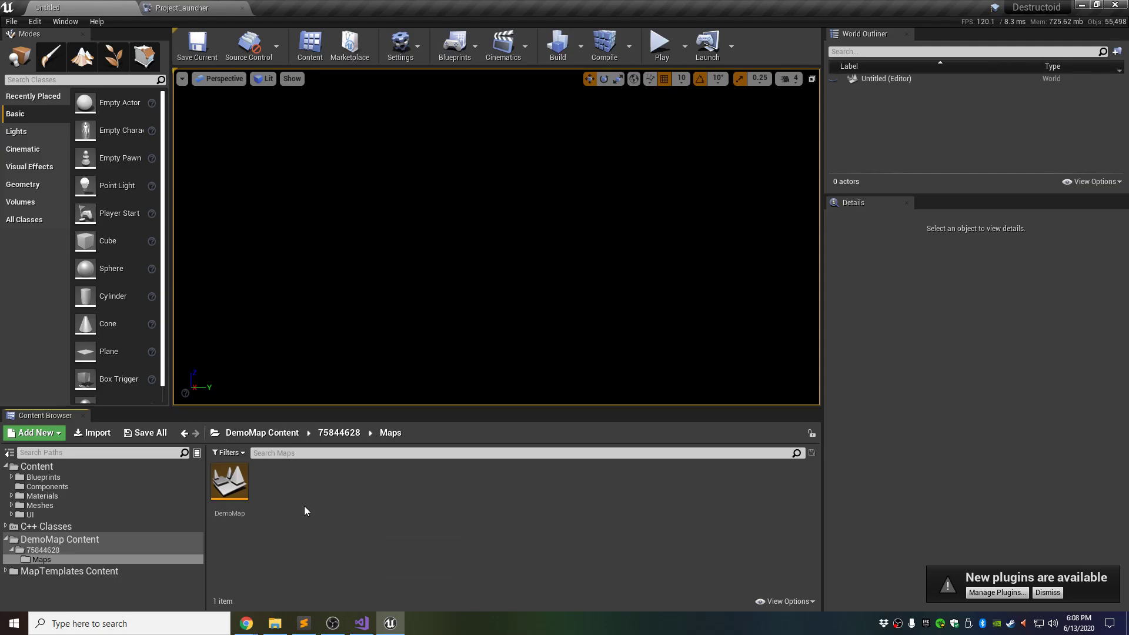
click(66, 559)
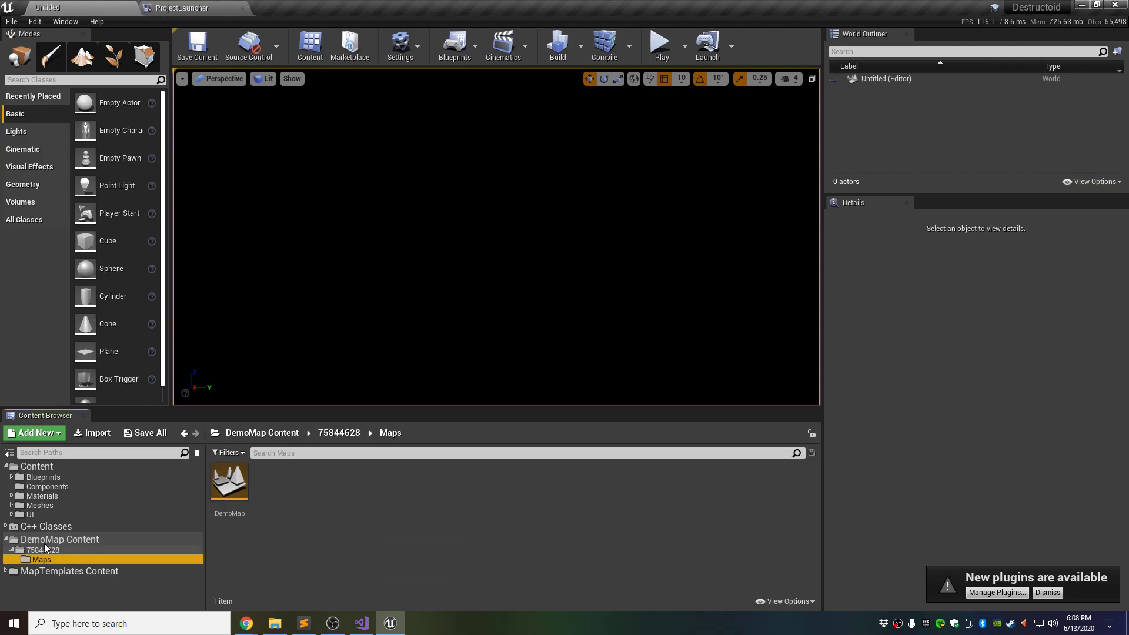
click(312, 508)
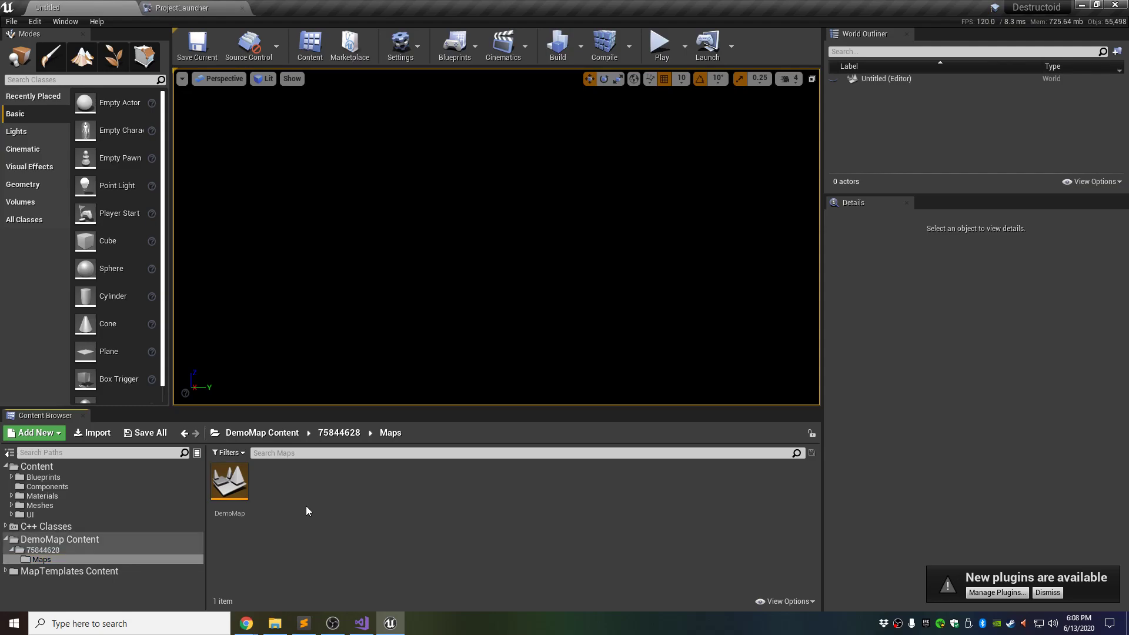
- Create a child Blueprint class of BP_MapMetaData in Content/Blueprints/Mods, keeping the default name BP_MapMetaData_Child
click(34, 478)
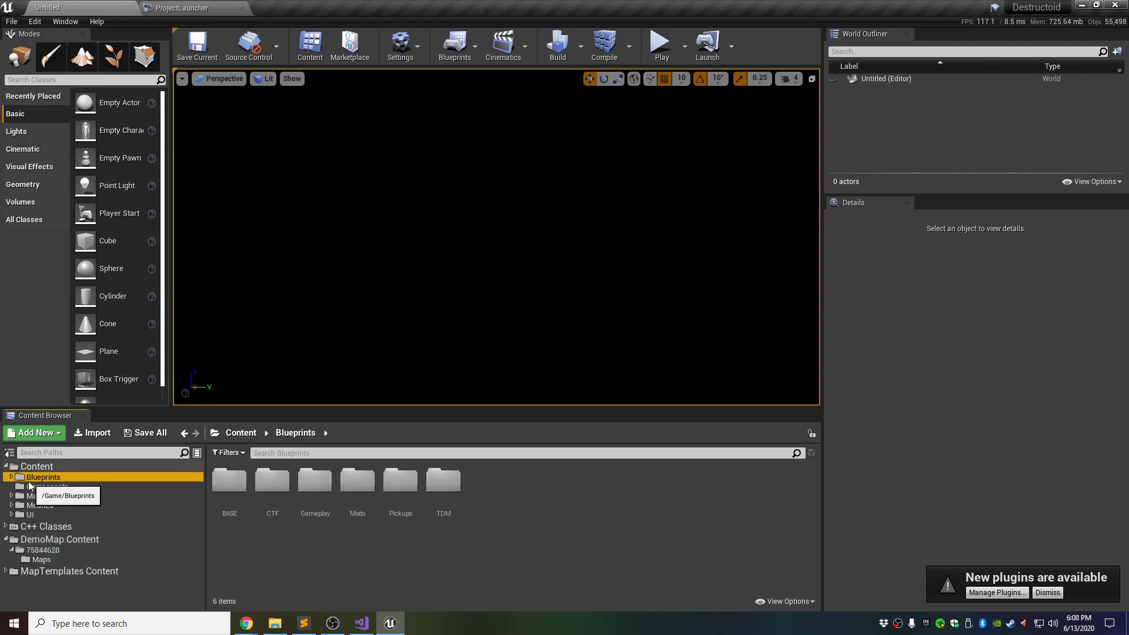
click(12, 477)
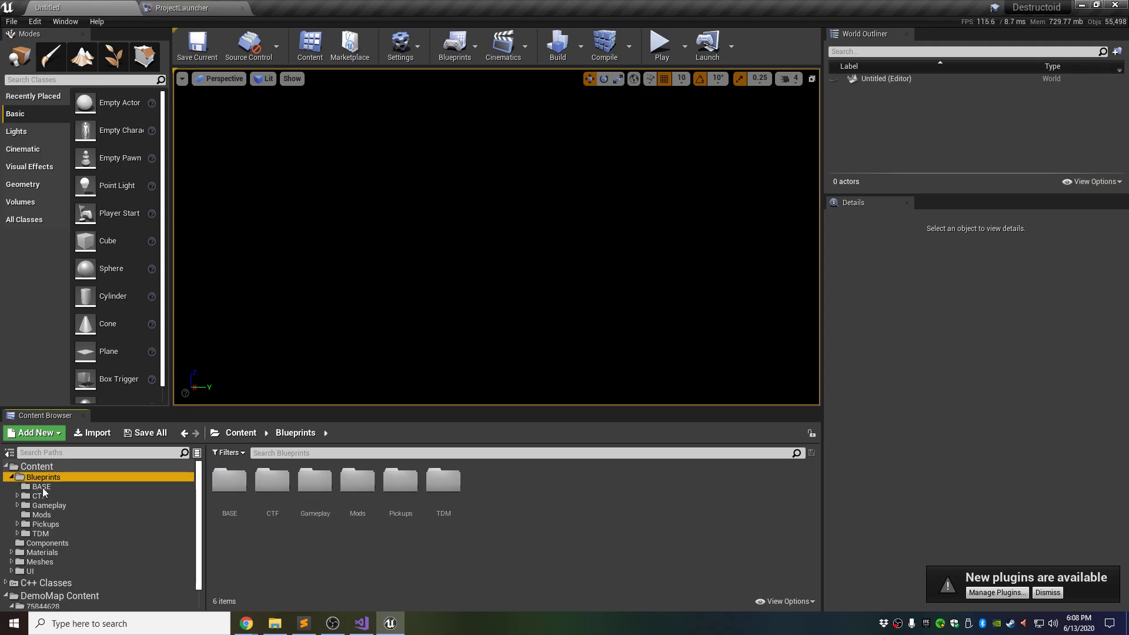
click(42, 515)
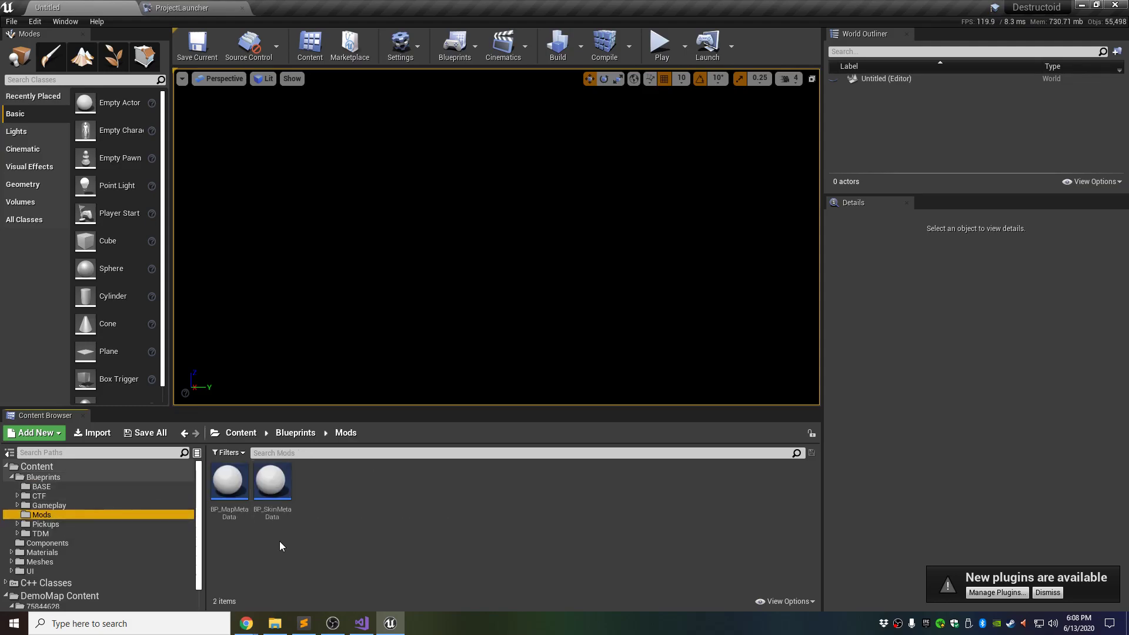
click(230, 485)
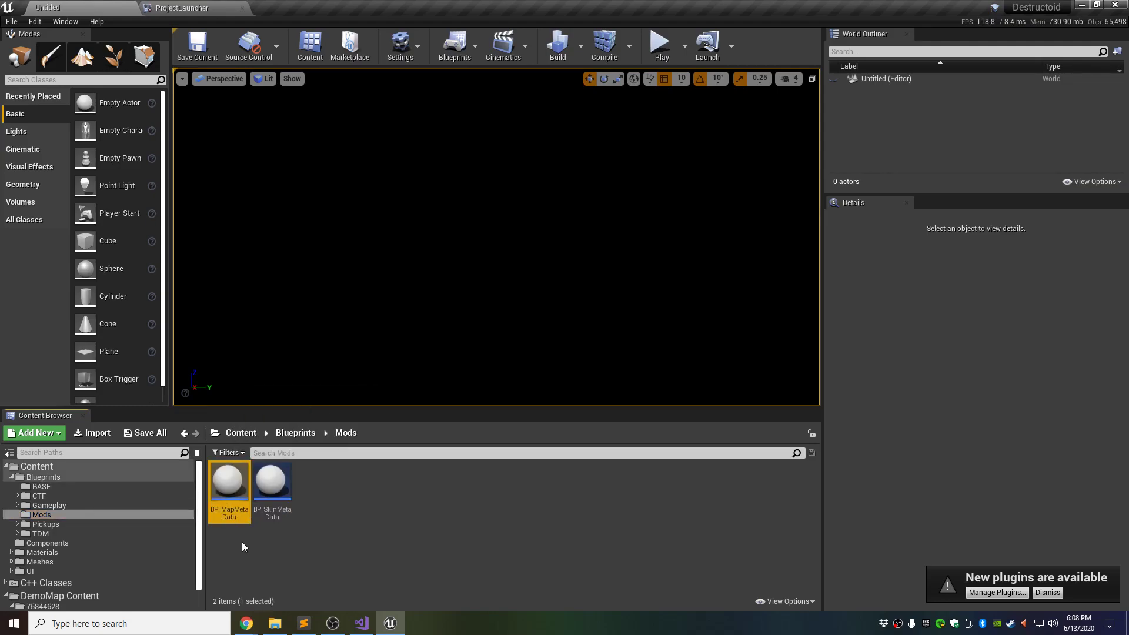
right_click(226, 498)
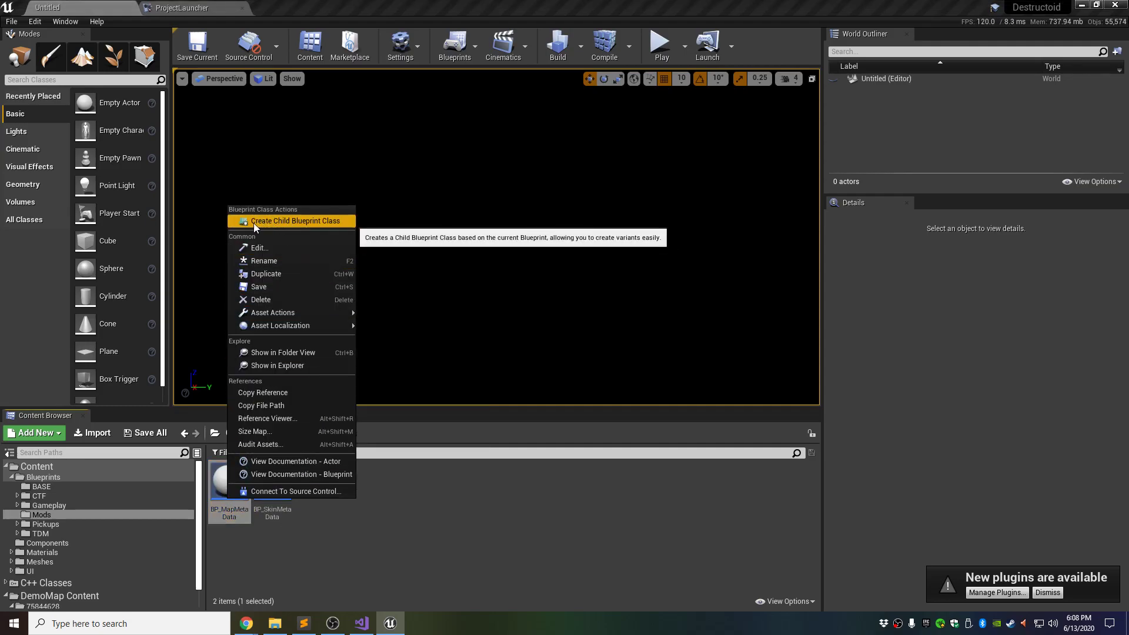
click(312, 221)
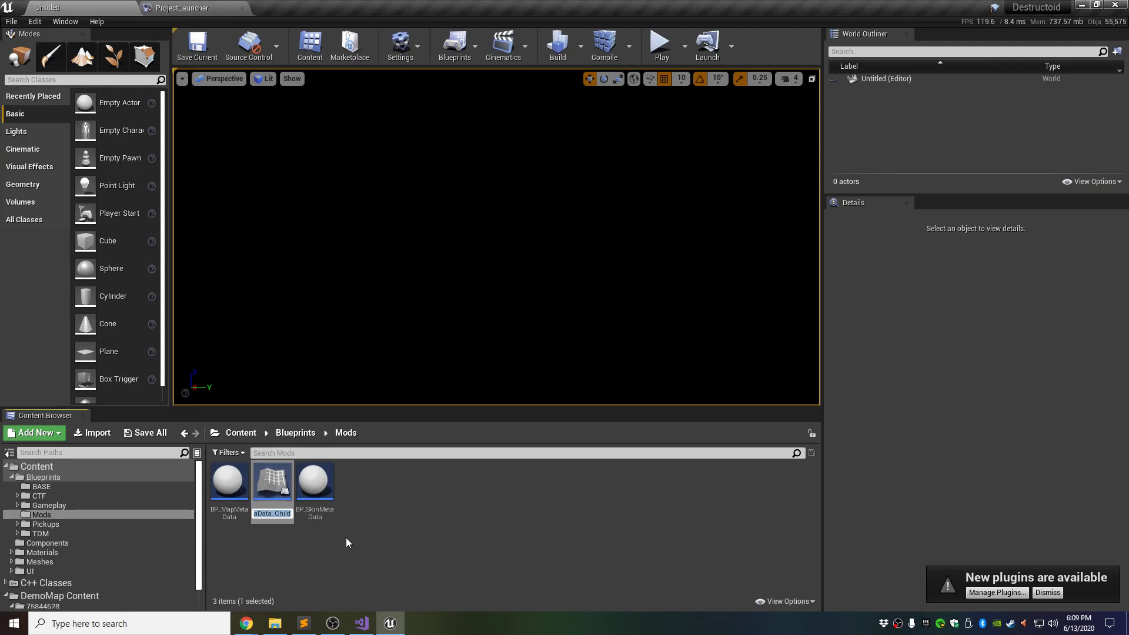
key(Return)
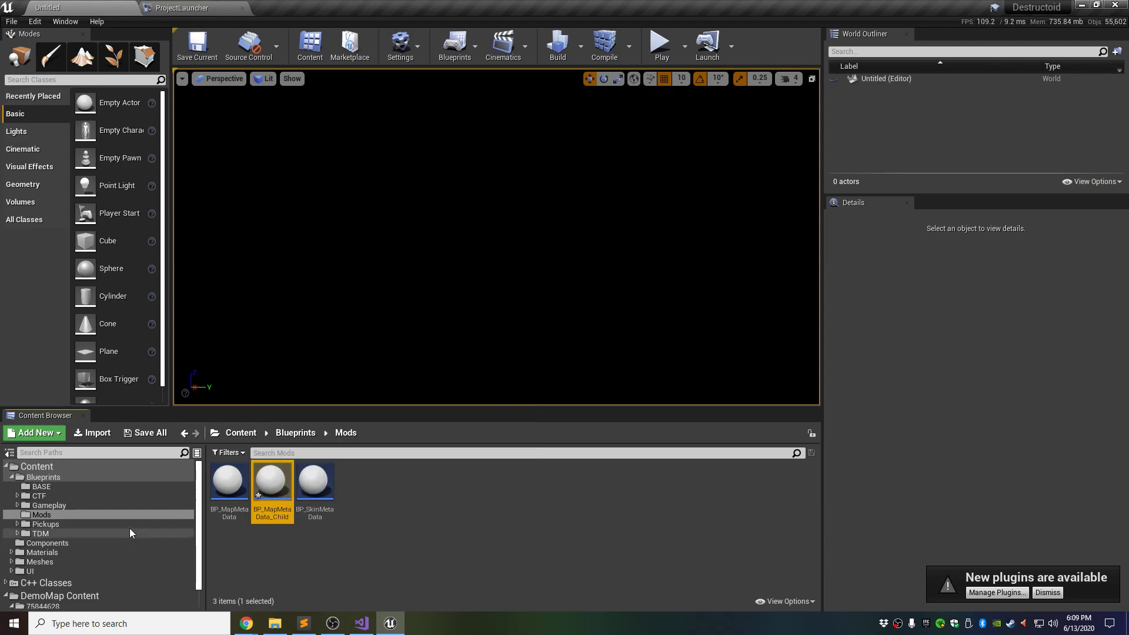
- Move the BP_MapMetaData_Child blueprint from Blueprints/Mods into the Maps folder under DemoMap Content/75844628
scroll(132, 528, down, 2)
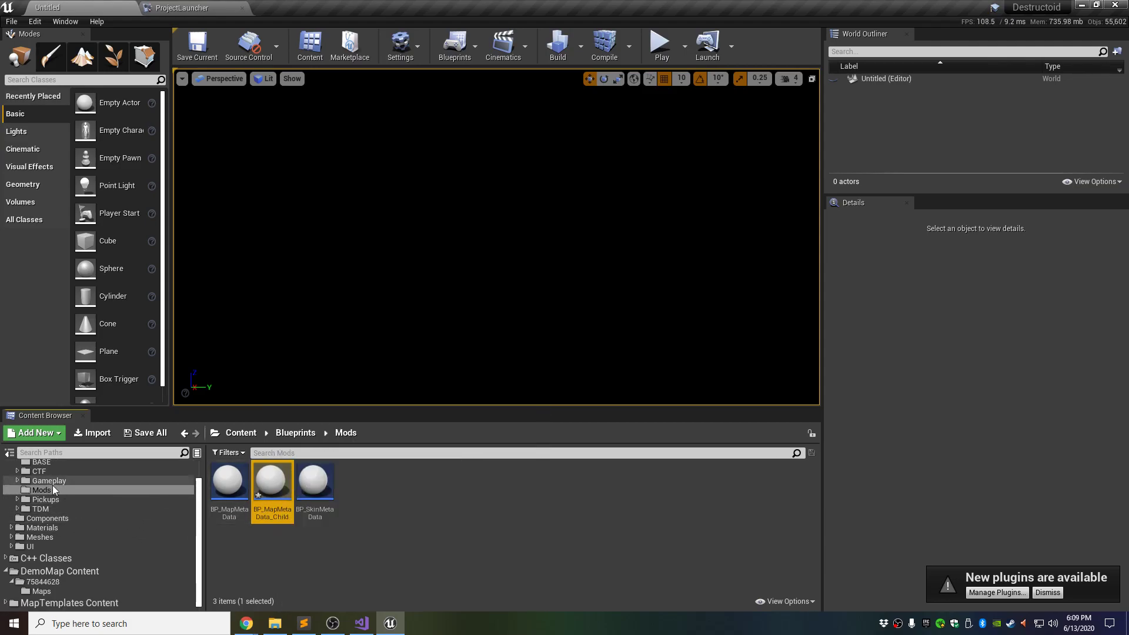
scroll(46, 484, up, 2)
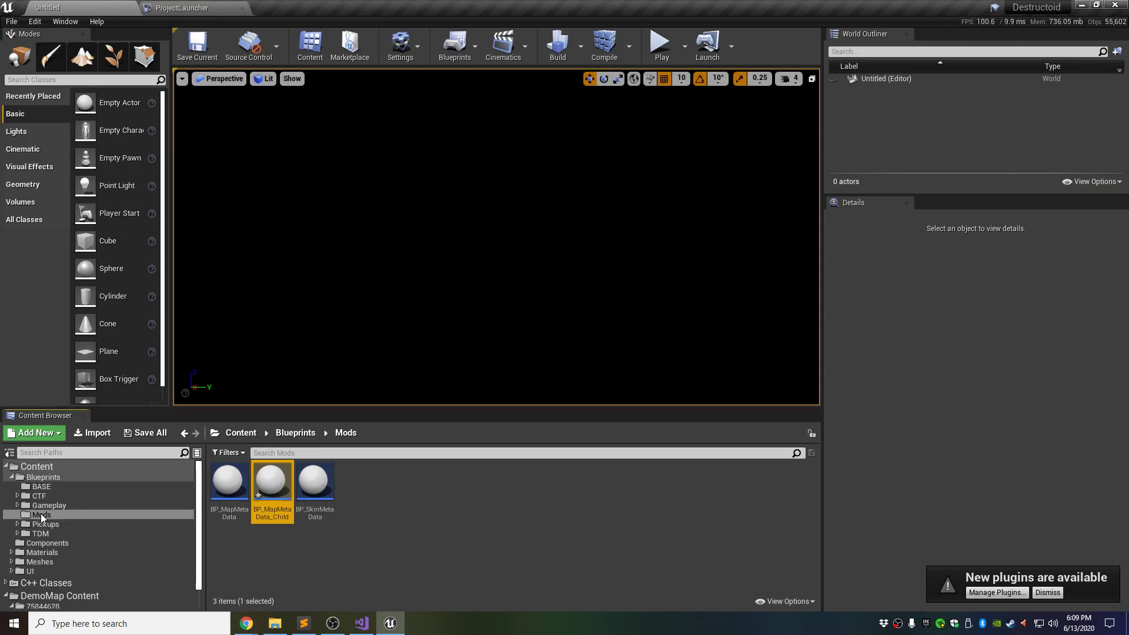
scroll(41, 513, down, 2)
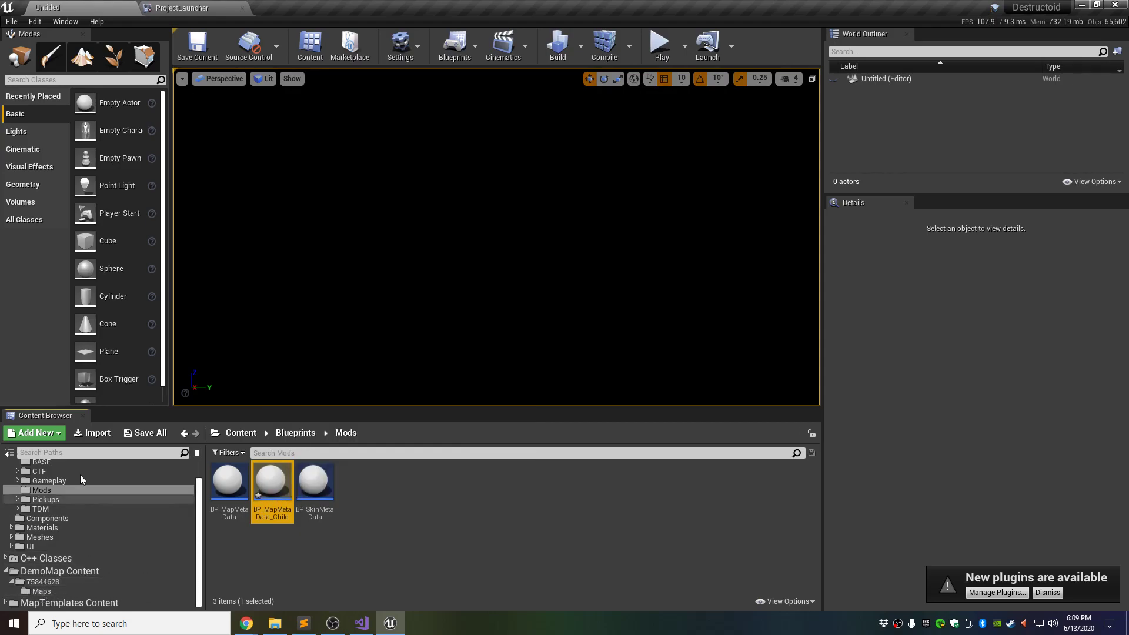
drag(271, 482, 51, 594)
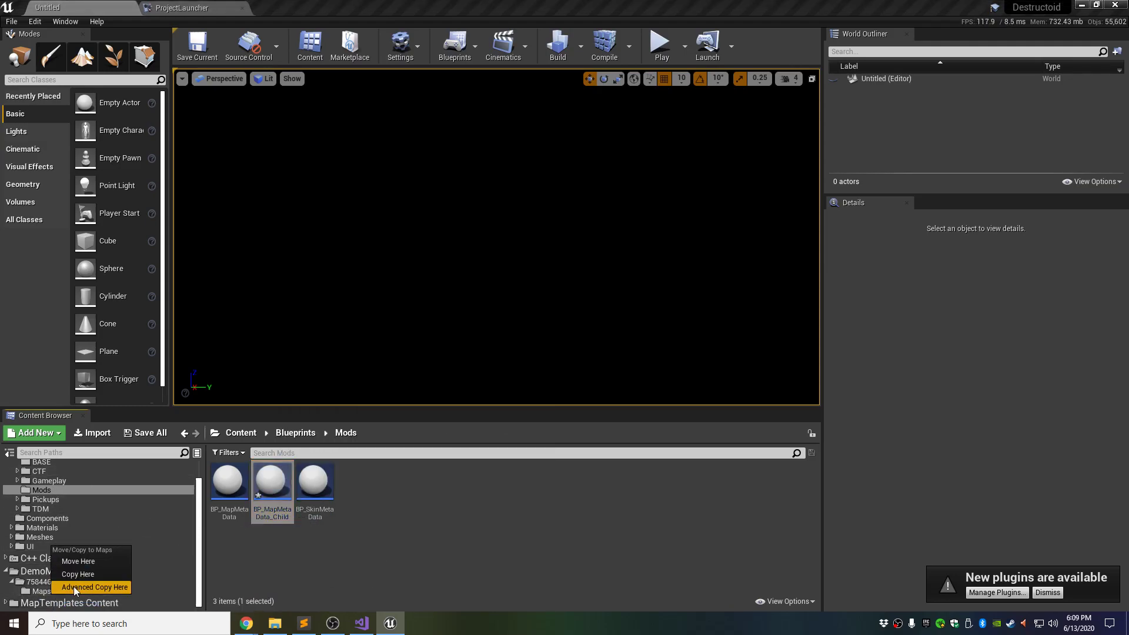
click(101, 561)
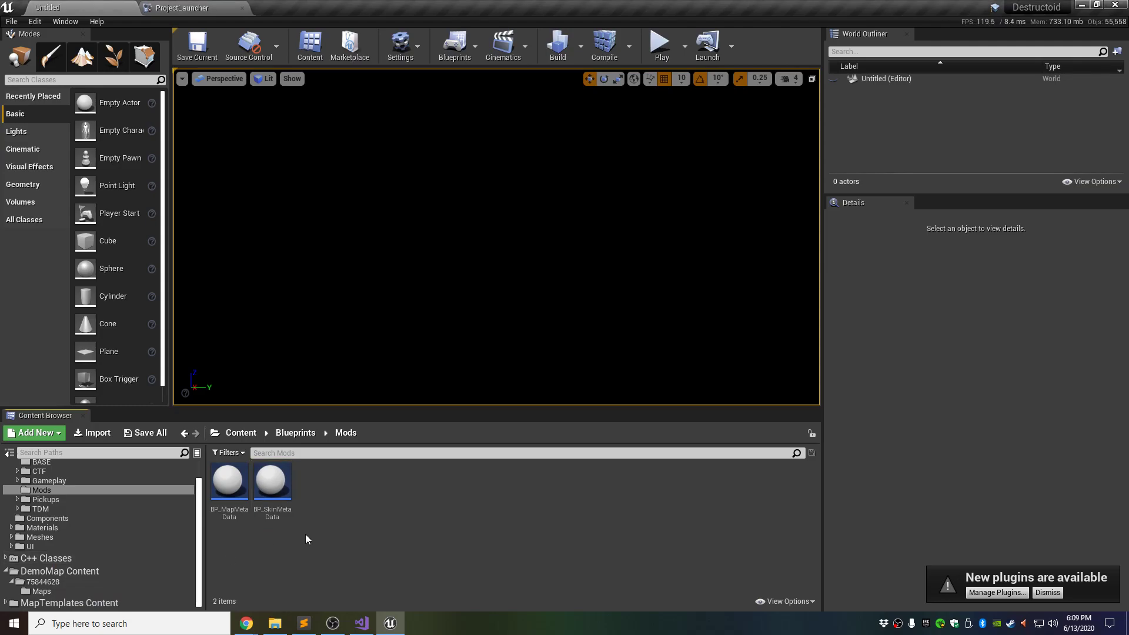
- Rename the BP_MapMetaData_Child blueprint in the DemoMap plugin's Maps folder as MMD_DemoMap
click(51, 591)
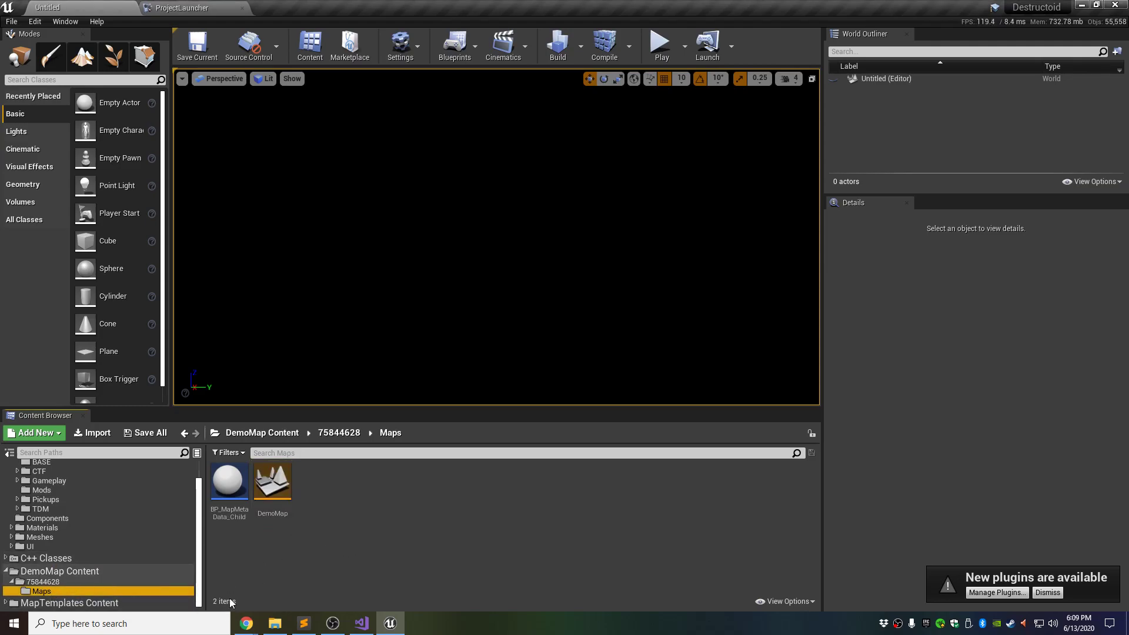
click(229, 486)
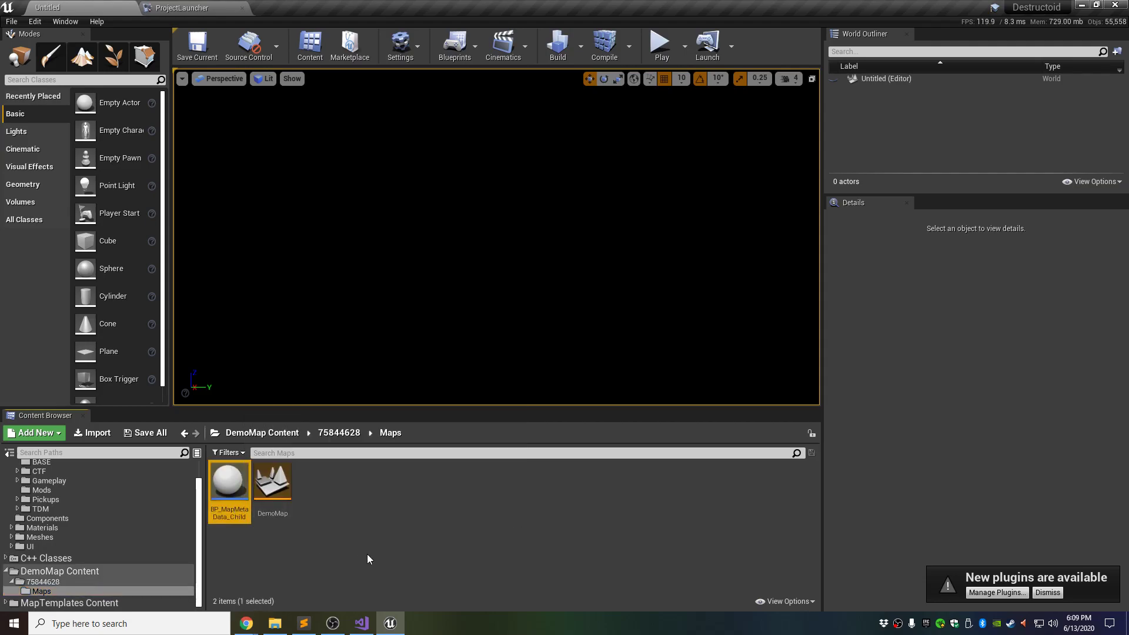
key(F2)
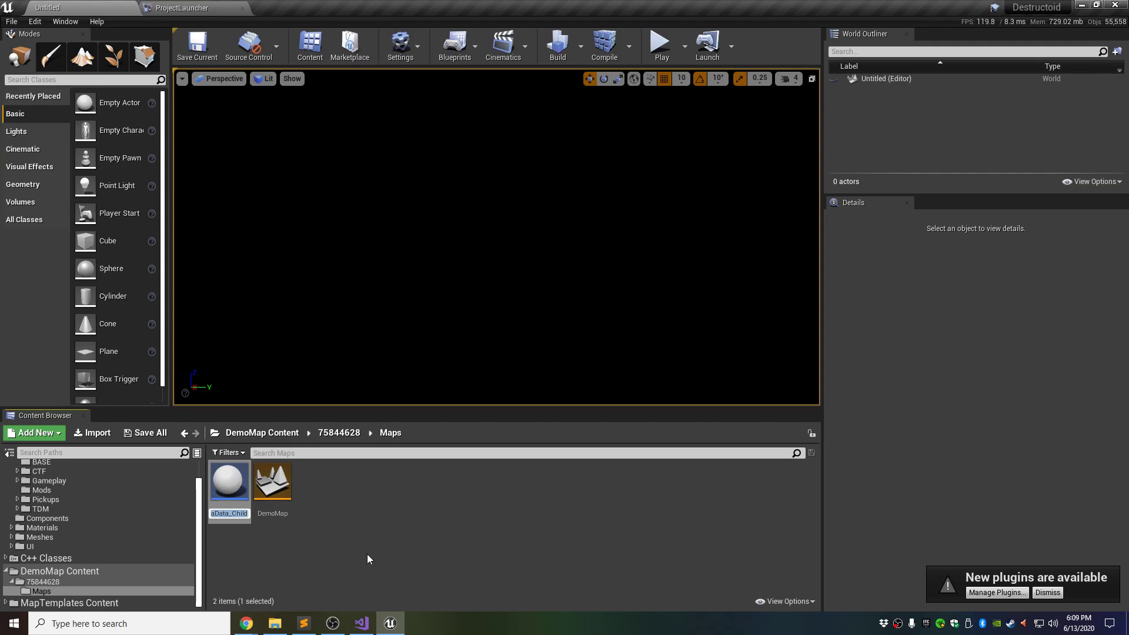
text(MMD)
text(_)
text(DemoMap)
key(Return)
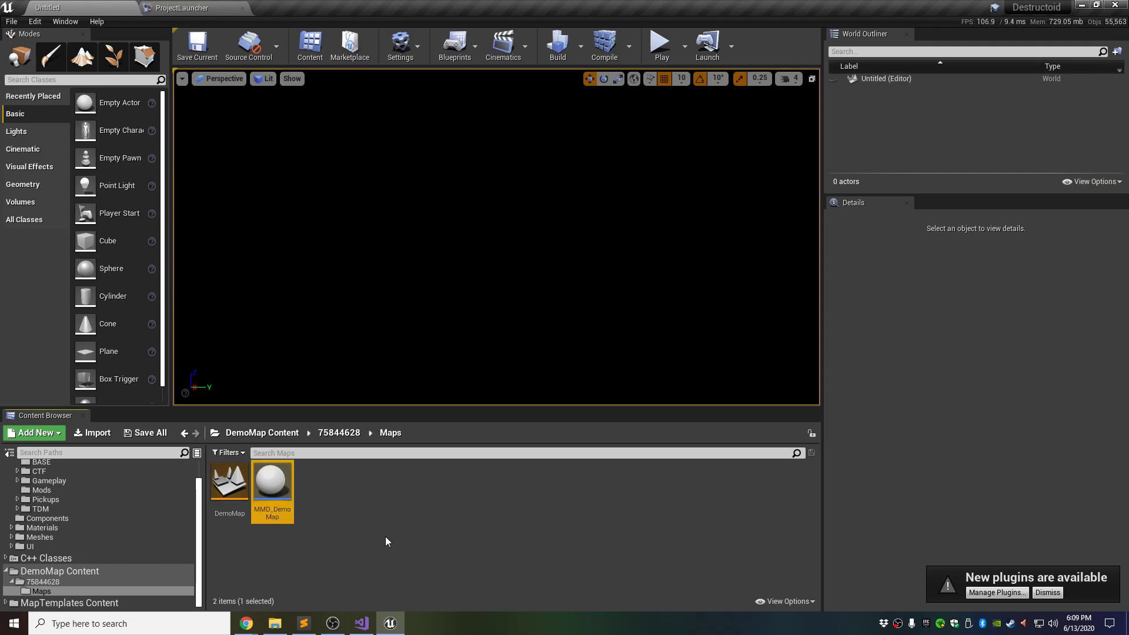
click(385, 536)
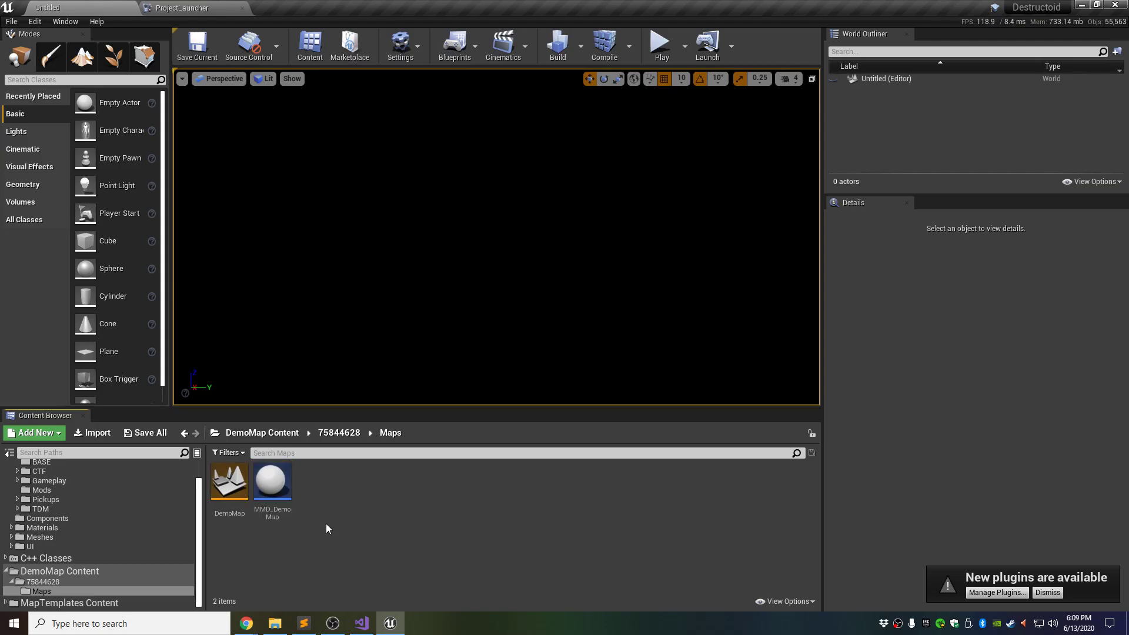
- Open MMD_DemoMap docked in the main window, set Map Name to Demo Map and fill in the map author's name
double_click(281, 502)
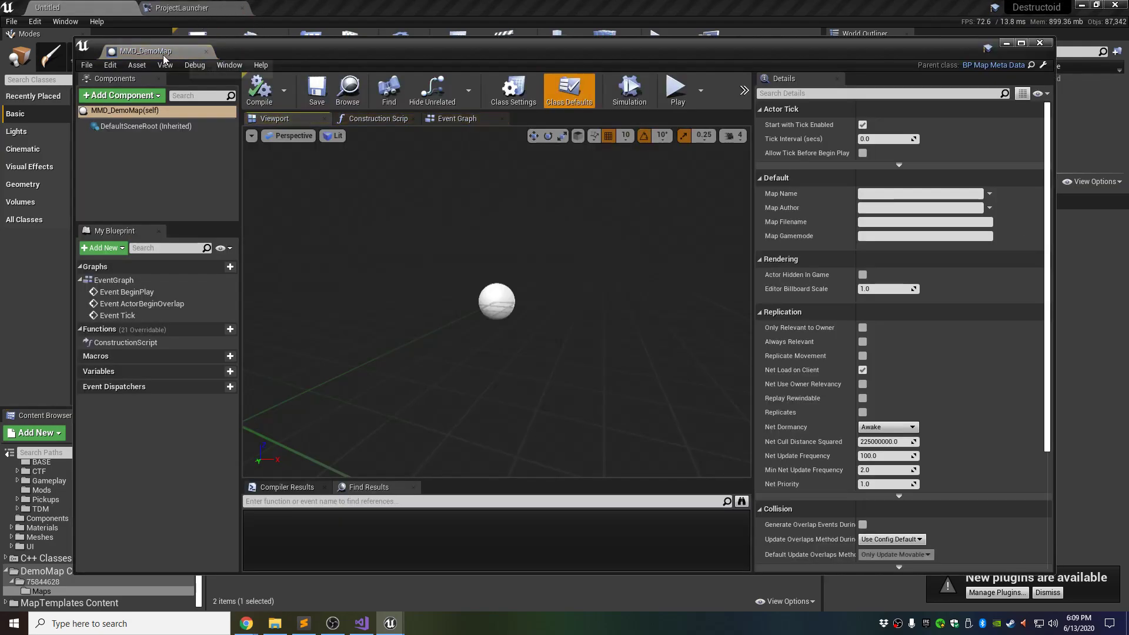
drag(164, 50, 195, 7)
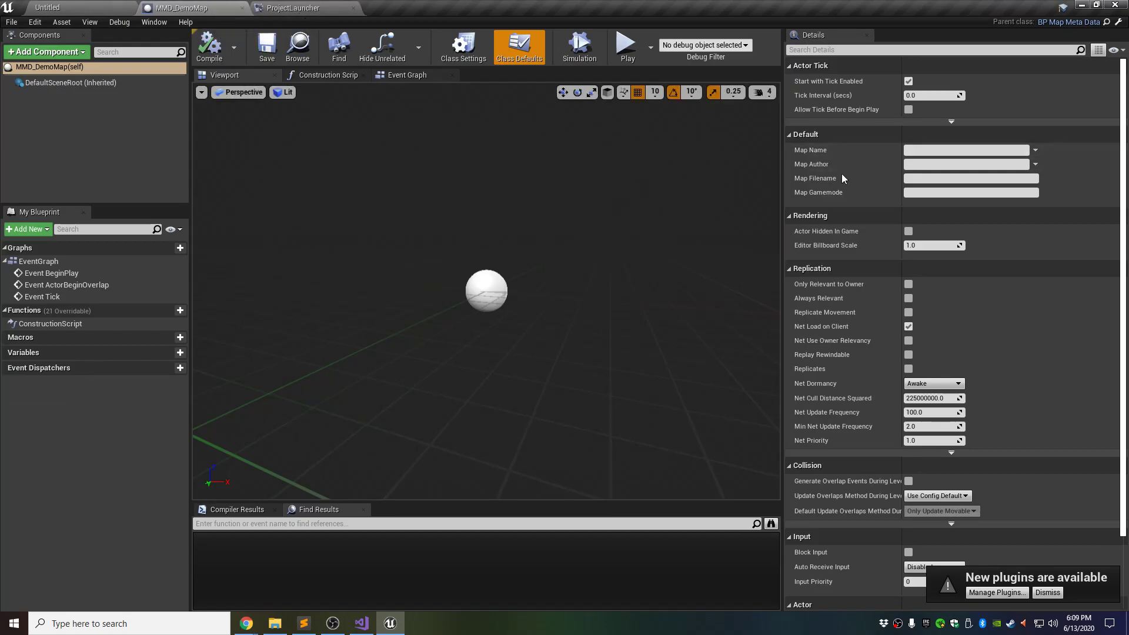
click(932, 152)
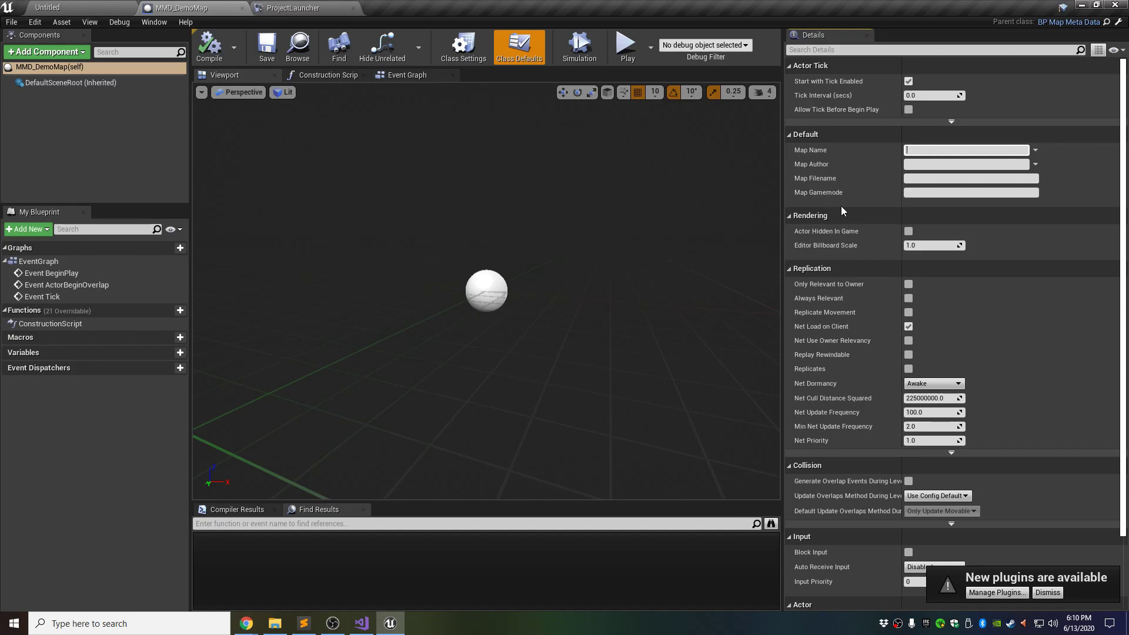
text(Demo Map)
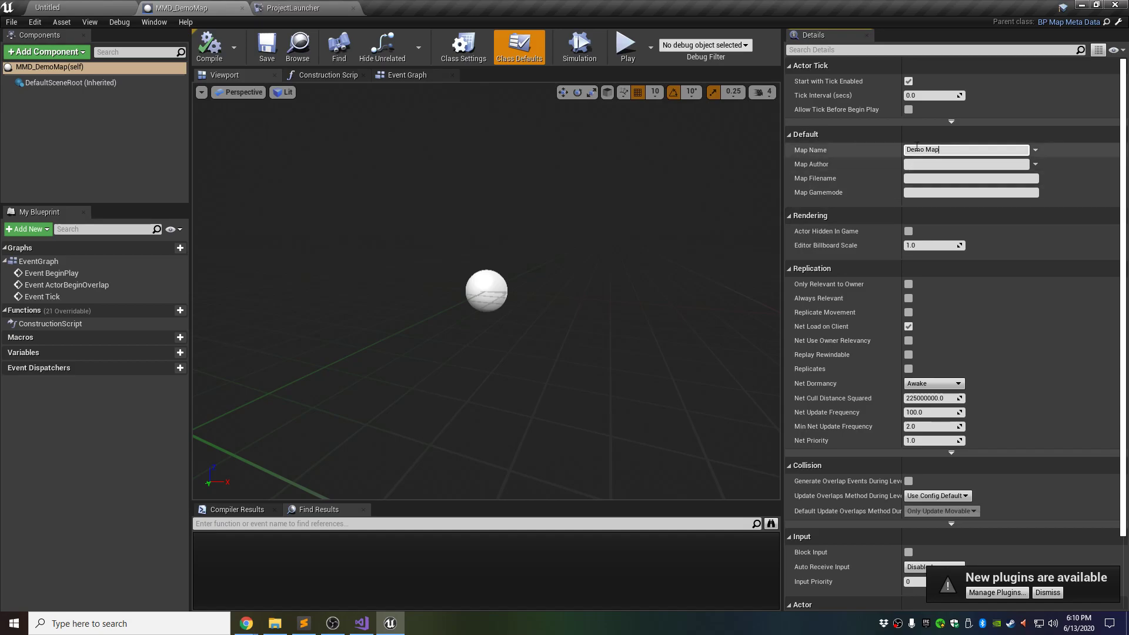
click(893, 148)
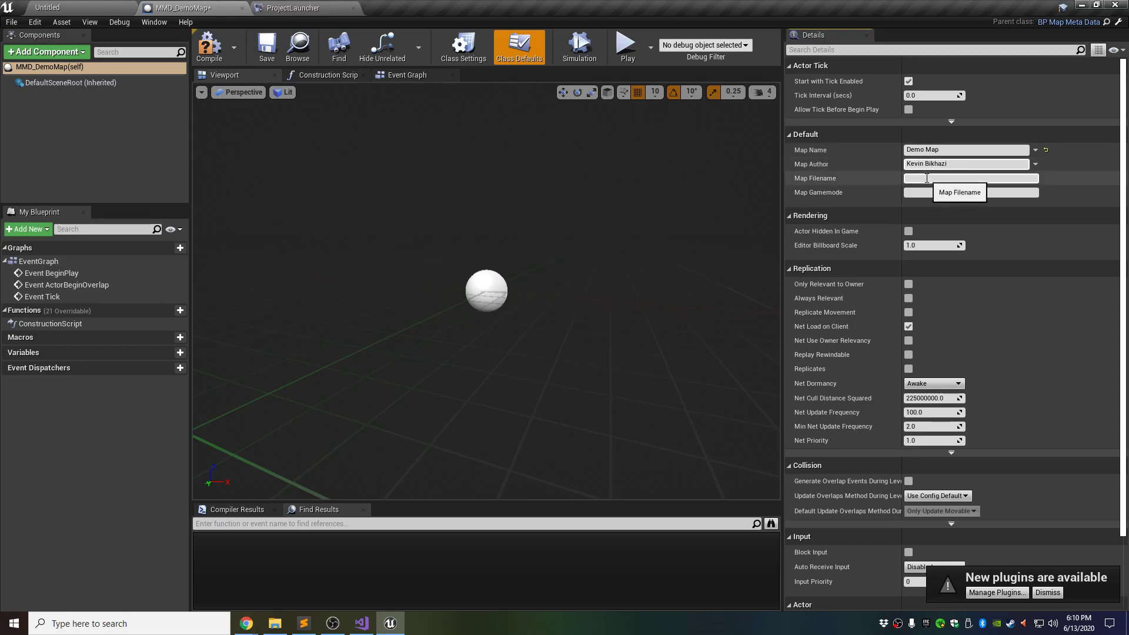
- Set MMD_DemoMap's Map Filename to DemoMap, matching the level asset's name, and its Map Gamemode to CTF
click(107, 7)
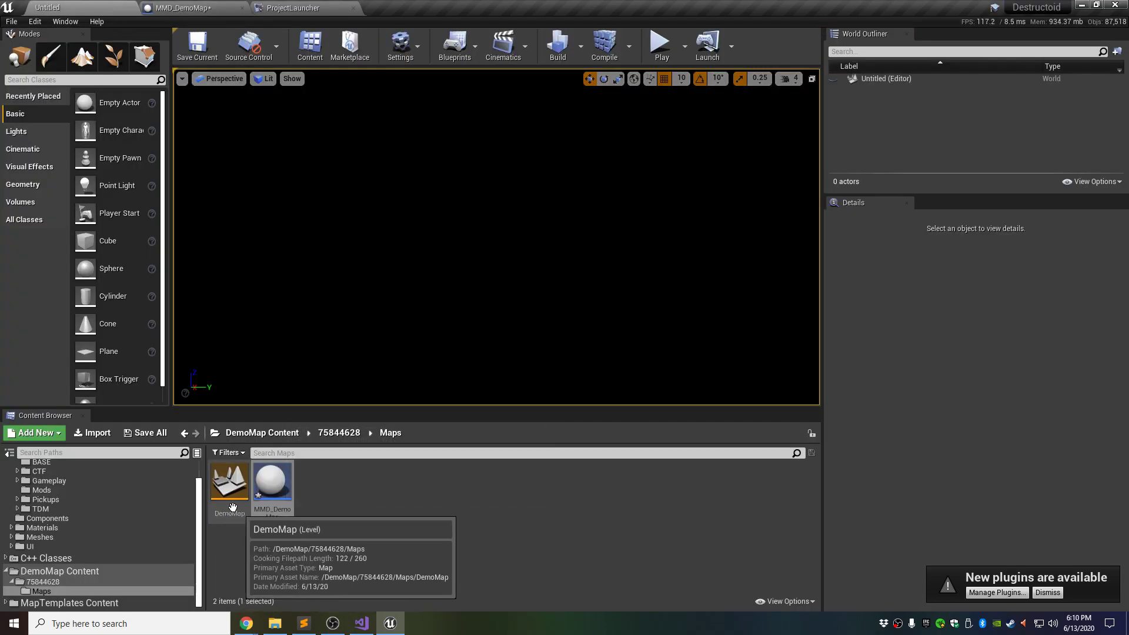
click(182, 8)
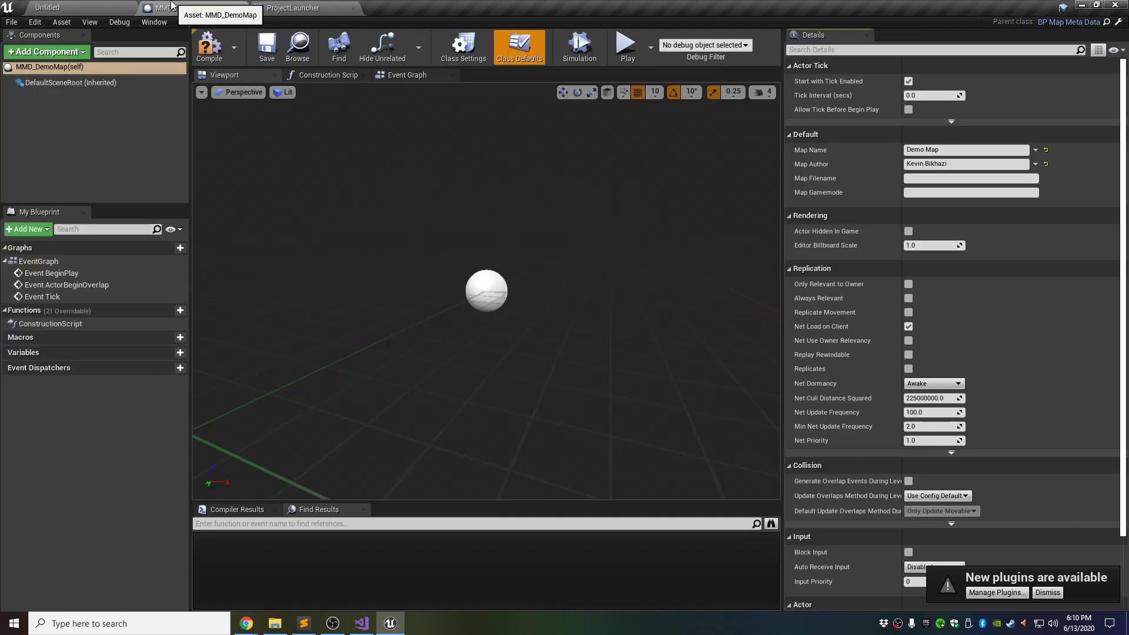
click(927, 178)
text(DemoMap)
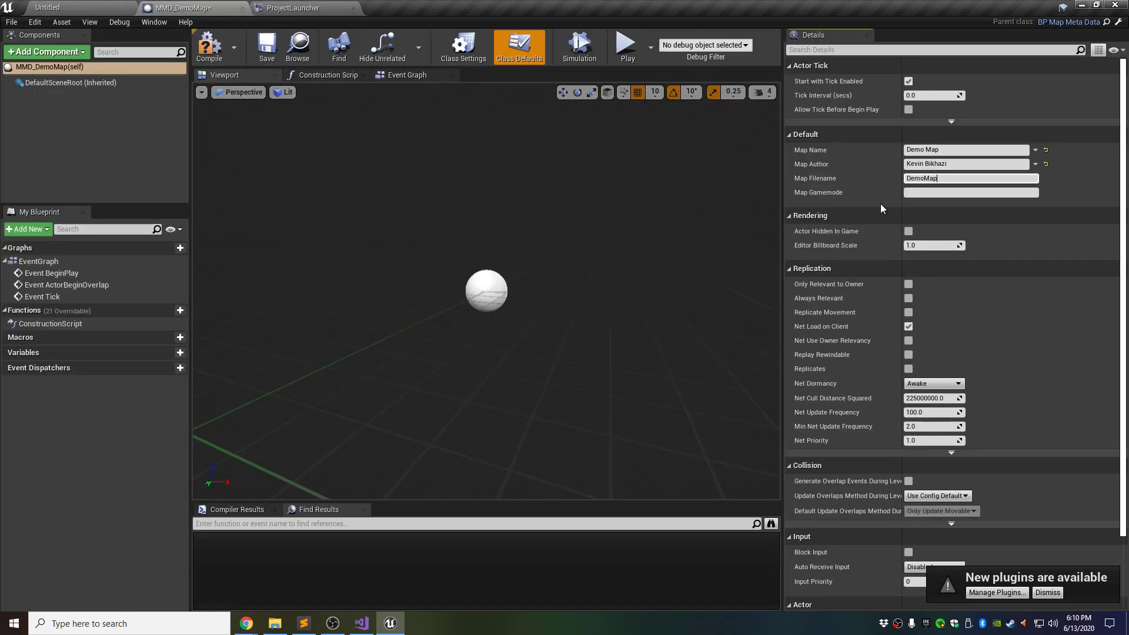
click(925, 193)
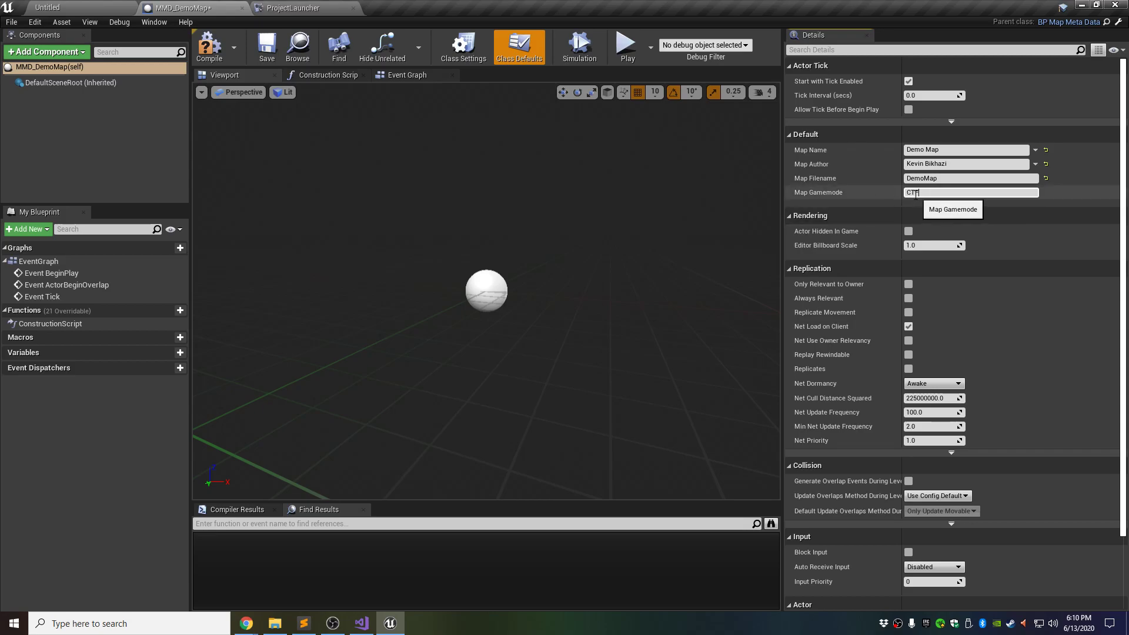
click(849, 196)
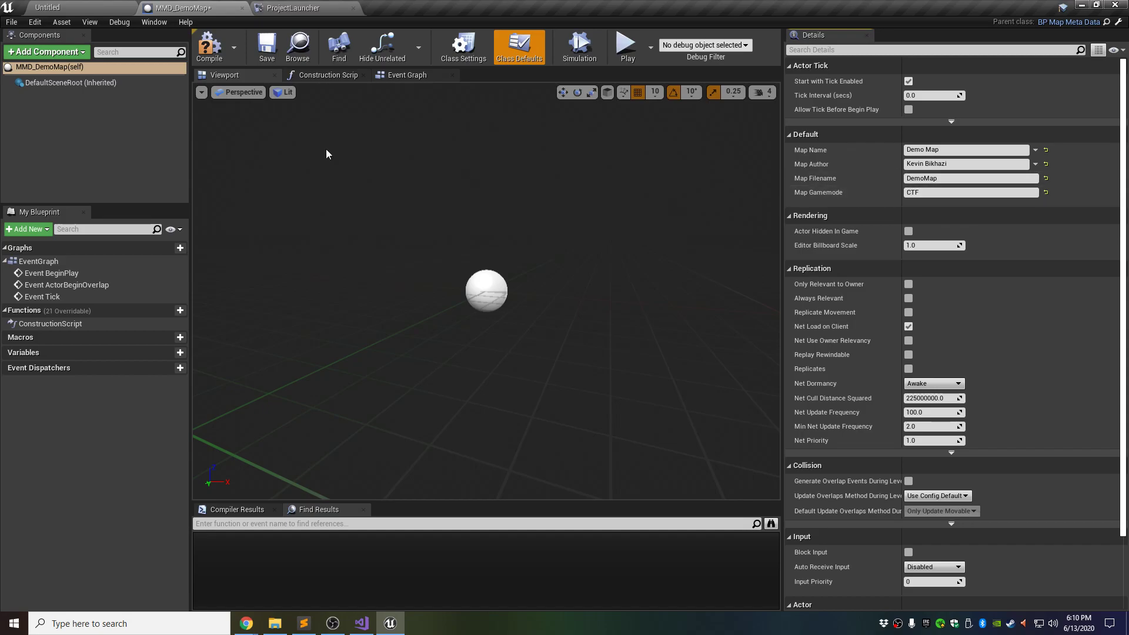
- Compile the MMD_DemoMap blueprint and save all modified assets
click(200, 64)
click(11, 22)
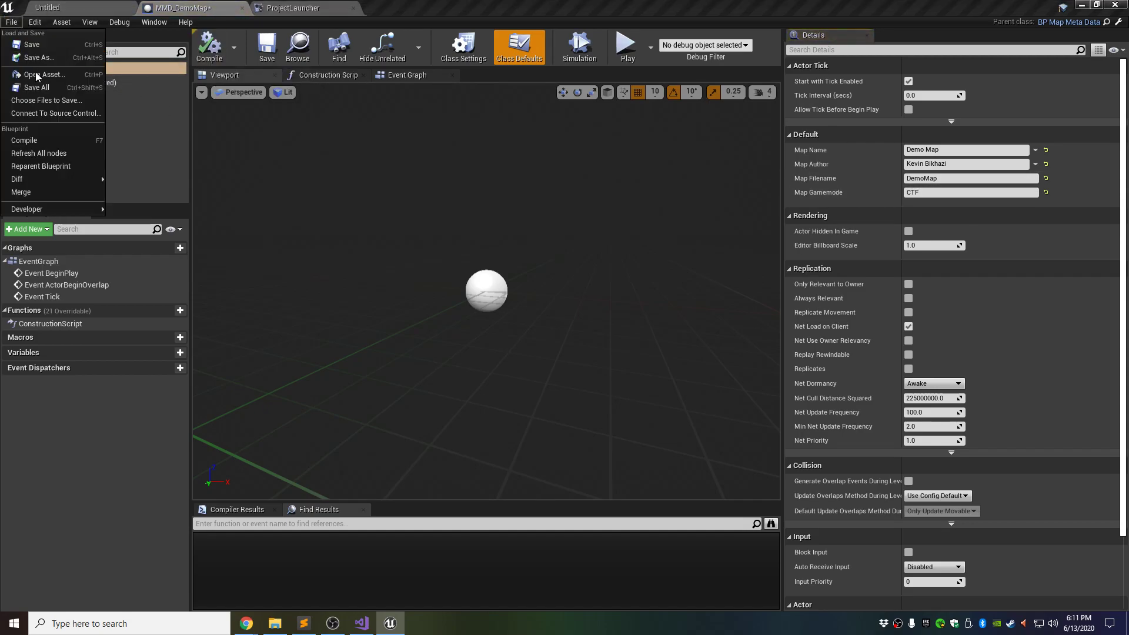
click(36, 88)
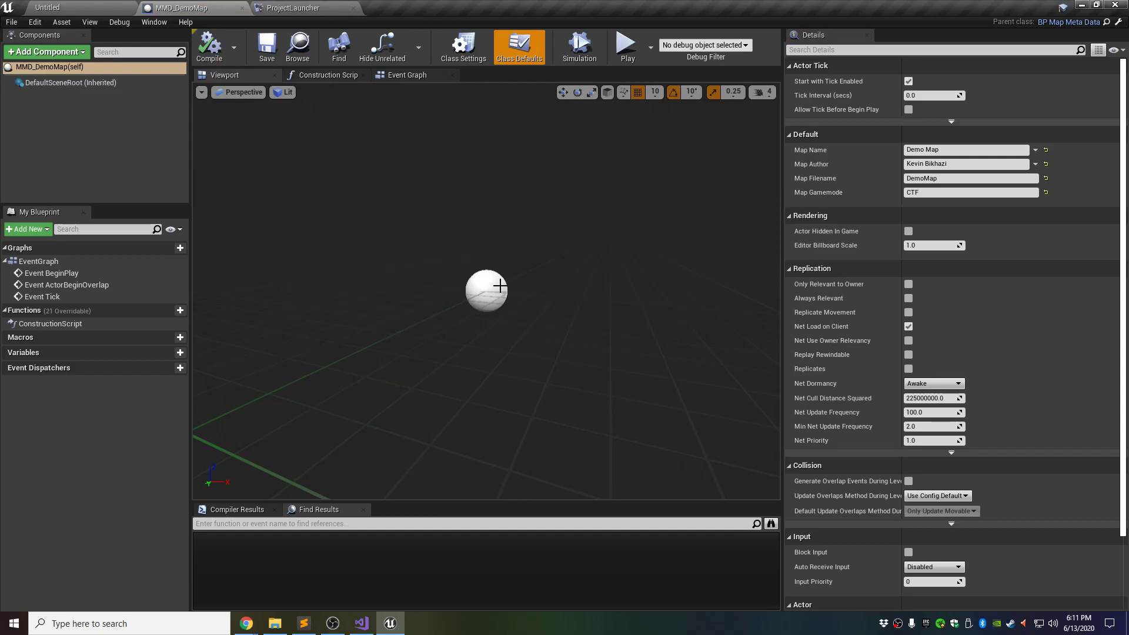
- Close the ProjectLauncher and MMD_DemoMap editors and open the DemoMap level from the Maps folder
click(297, 8)
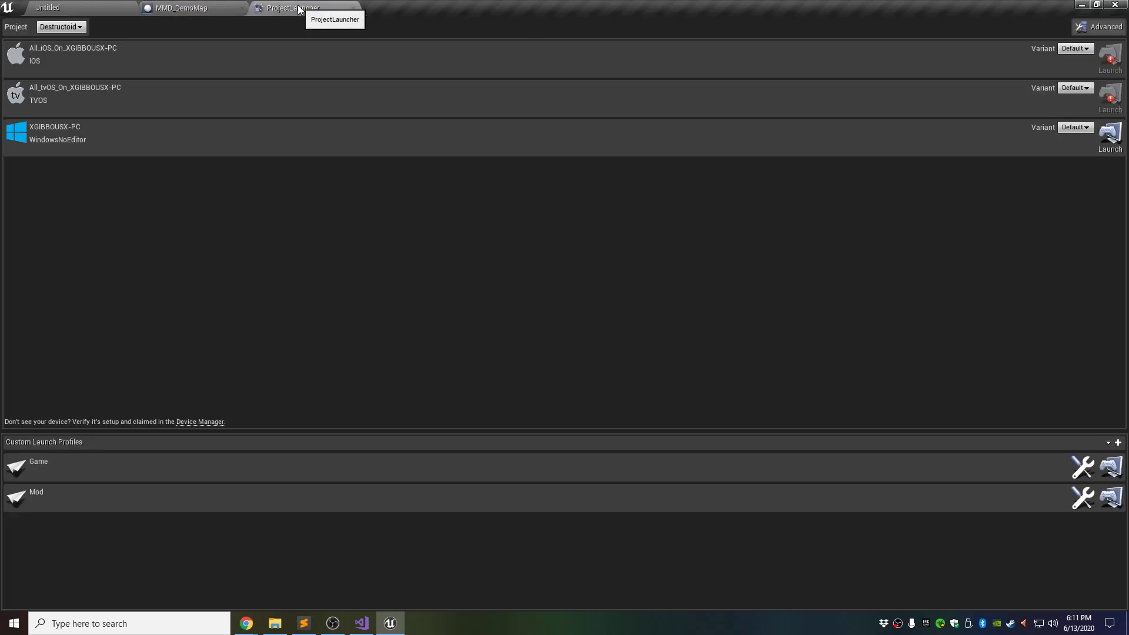
click(353, 8)
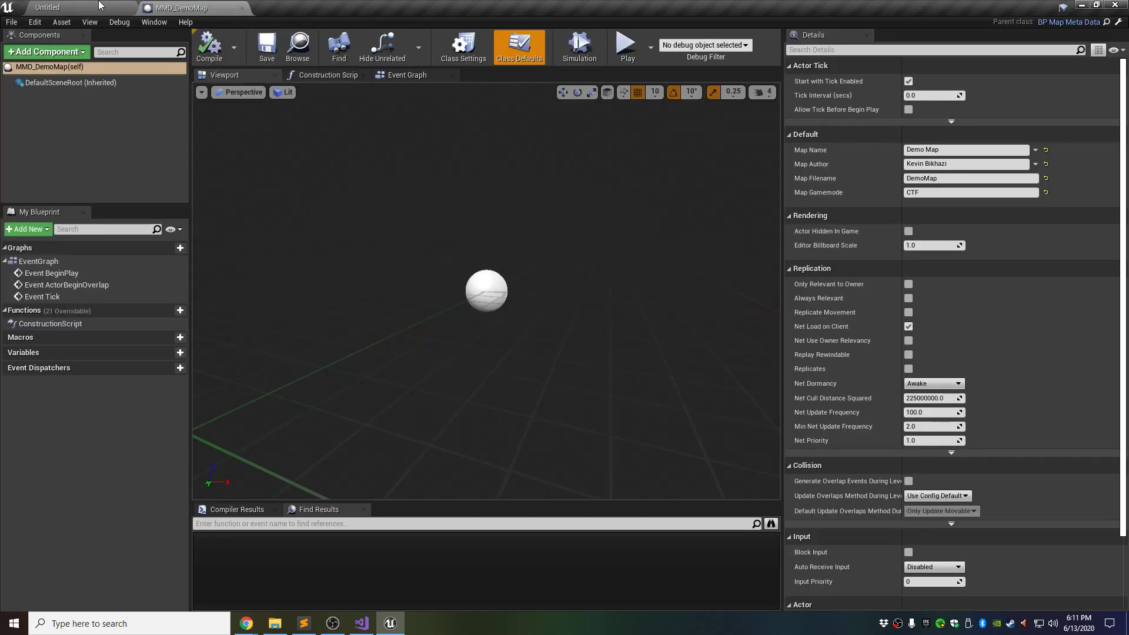
click(244, 8)
click(419, 553)
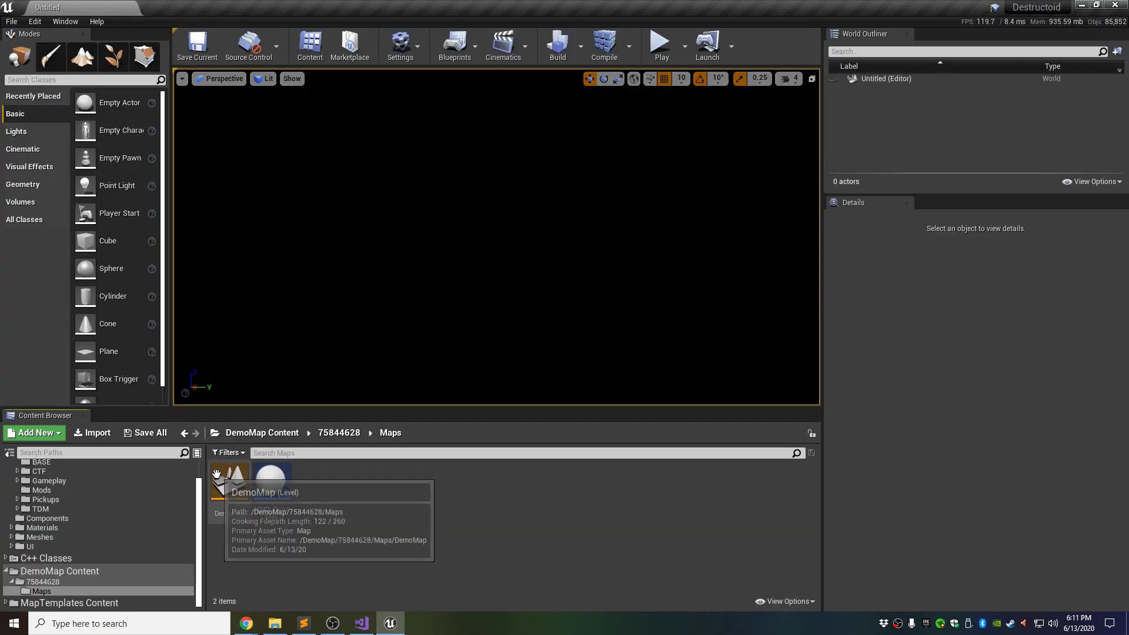
double_click(231, 487)
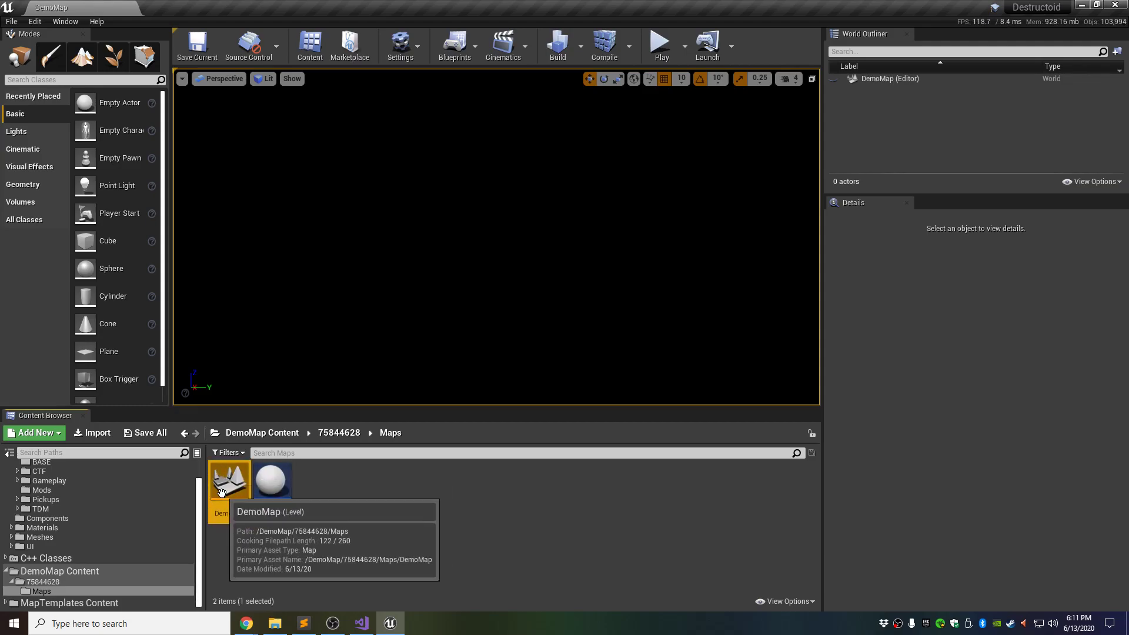
click(400, 522)
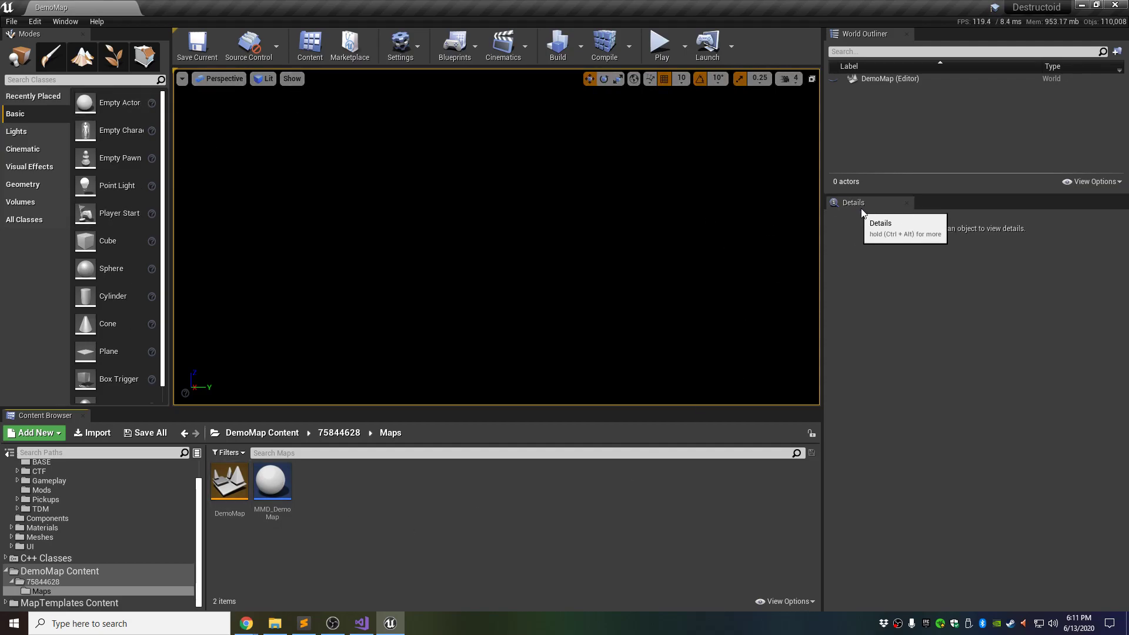
- Show the World Settings for the DemoMap level and place them ahead of Details
click(73, 21)
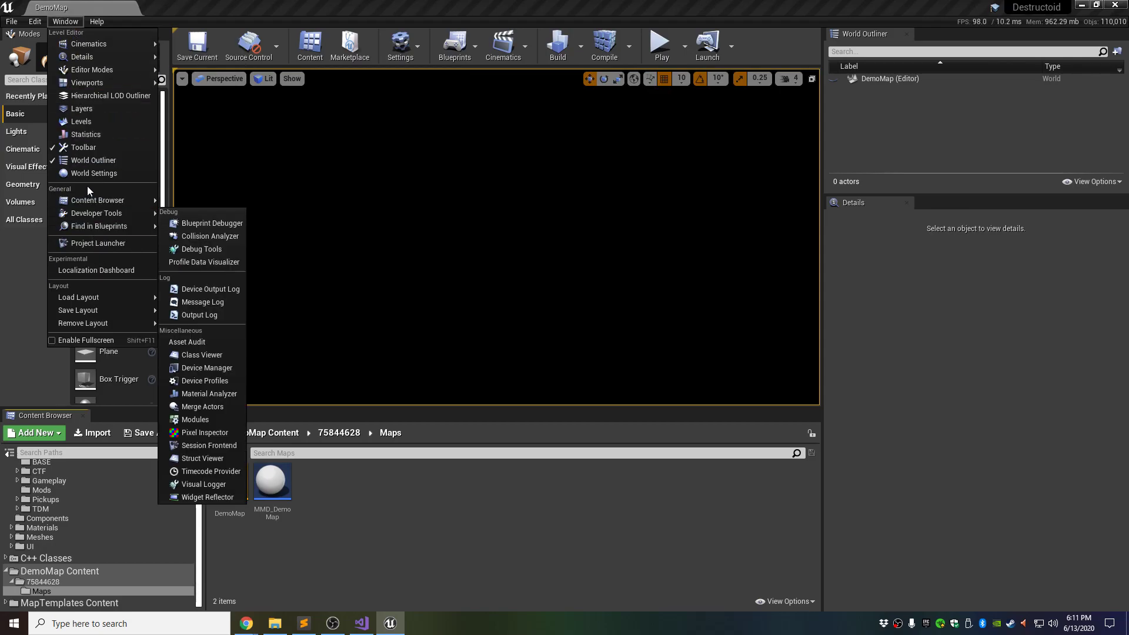
click(99, 173)
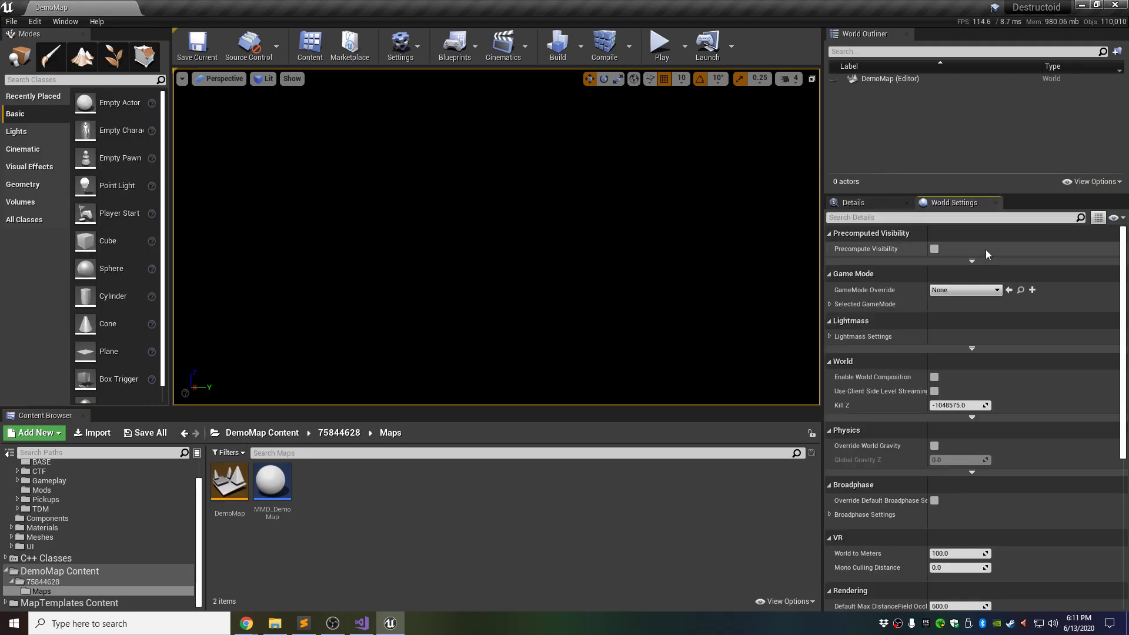
drag(954, 202, 869, 207)
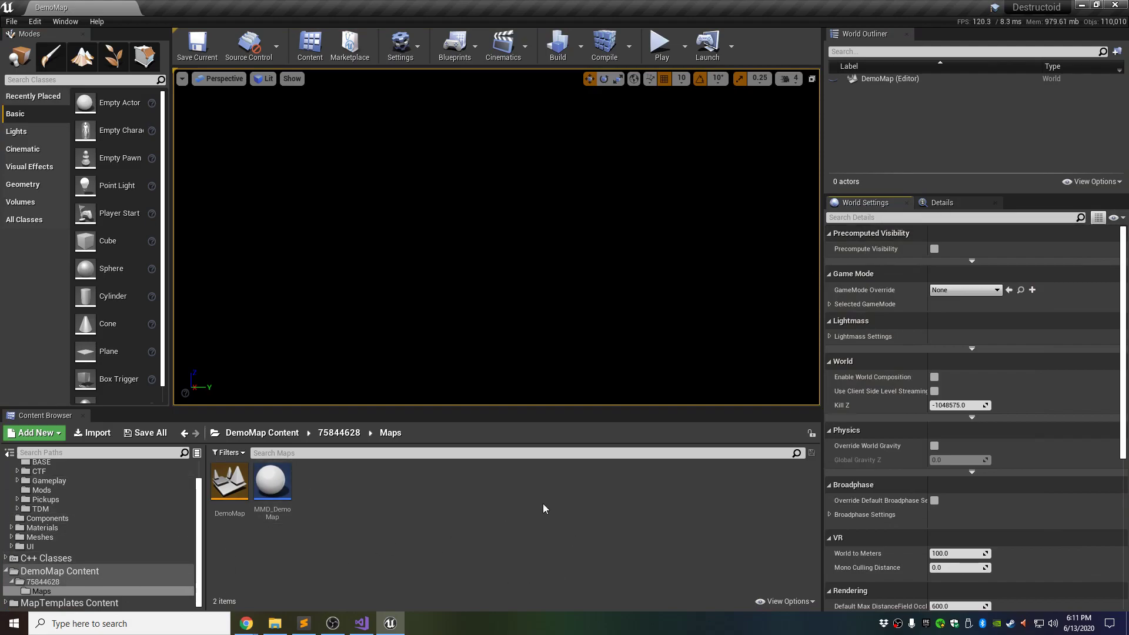
- Switch to File Explorer and examine the DemoMap plugin's files in PowerModdingDemo/Plugins/DemoMap
click(71, 573)
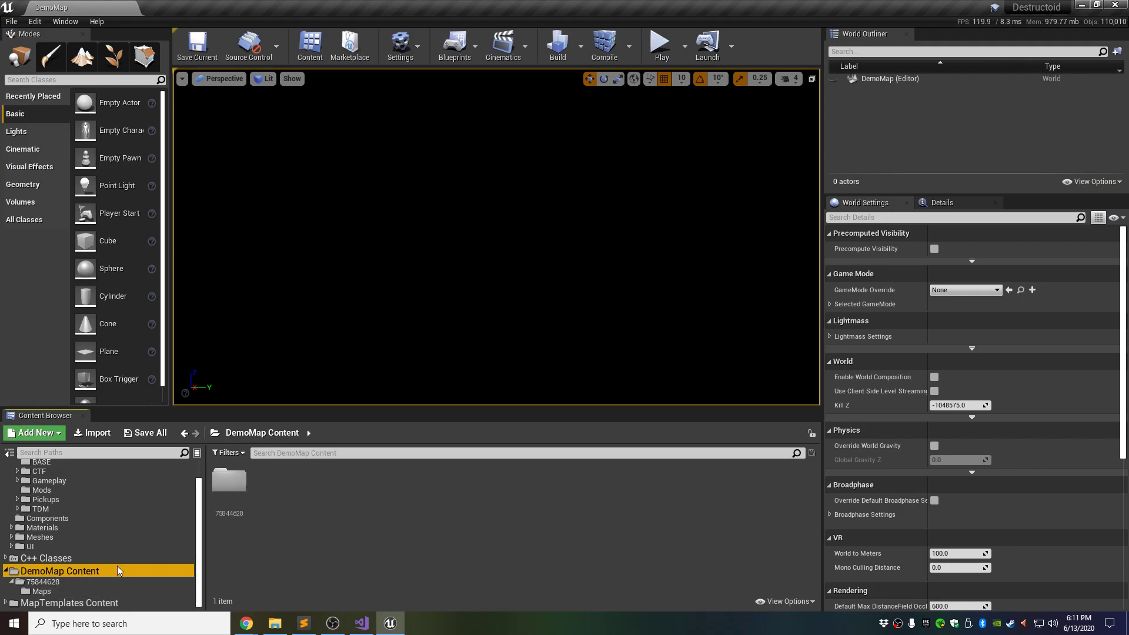
click(276, 624)
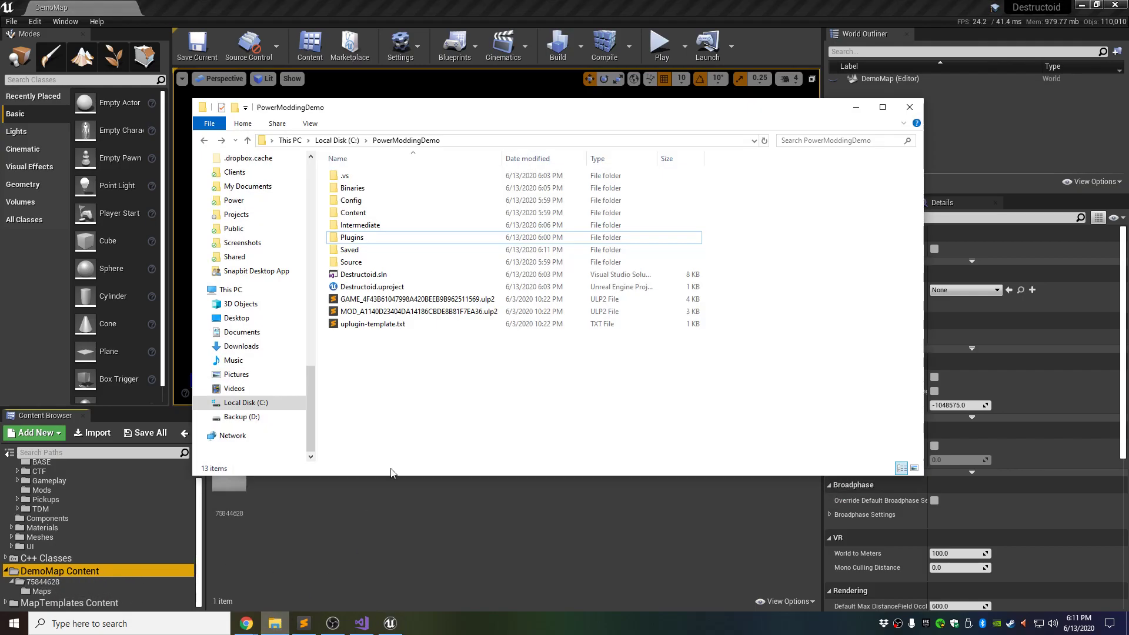
double_click(372, 244)
double_click(370, 176)
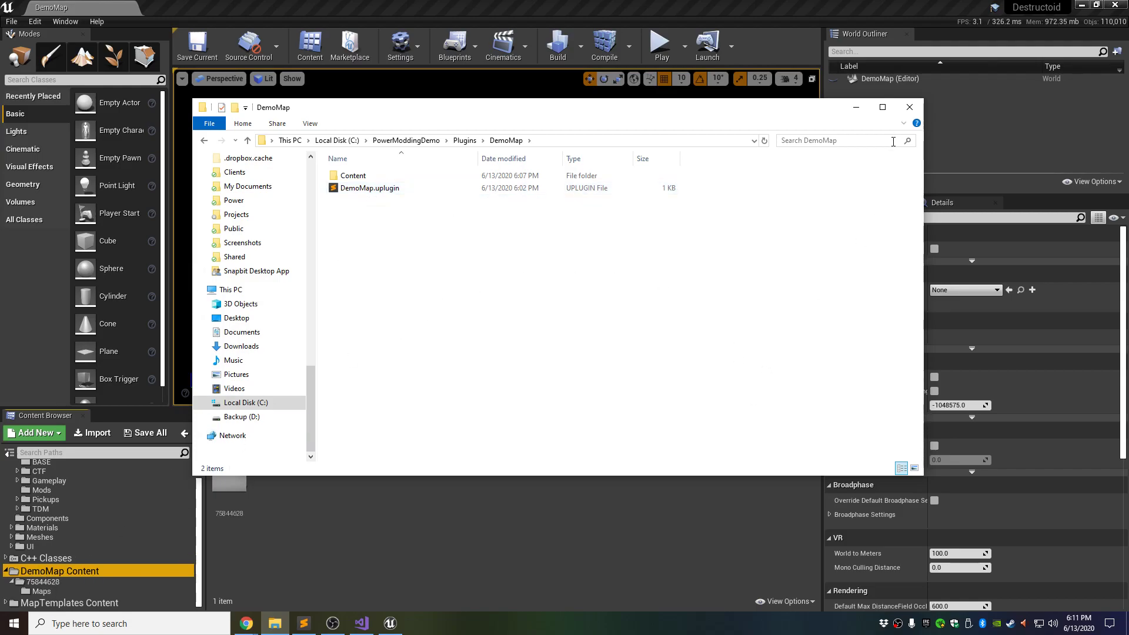
click(862, 108)
- Turn off the display of plugin content in the Content Browser
click(786, 601)
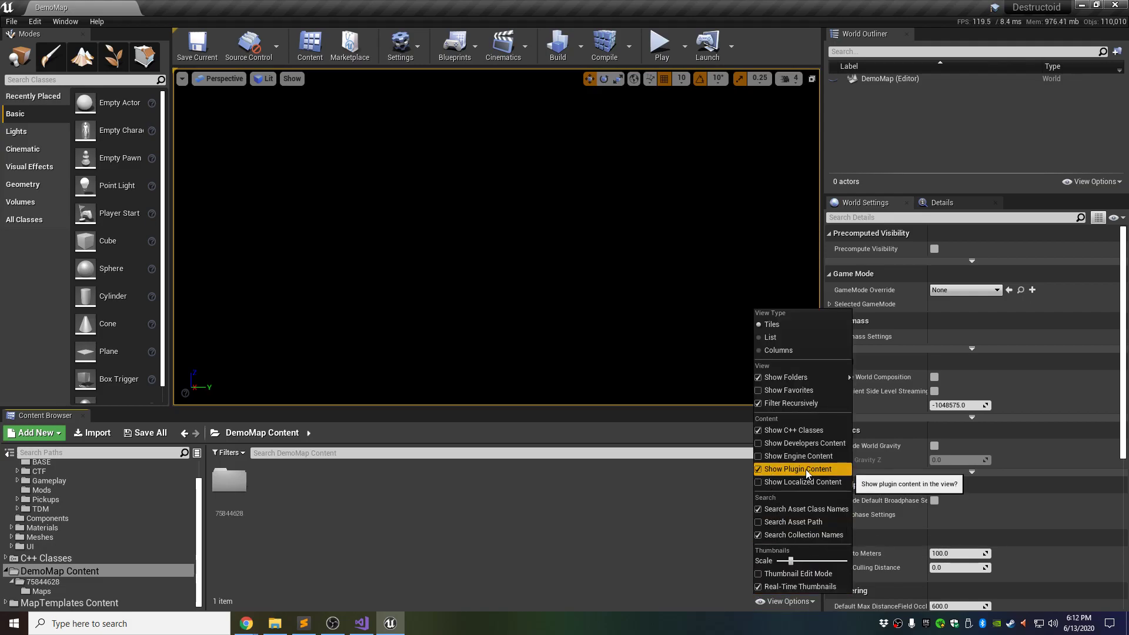
click(759, 469)
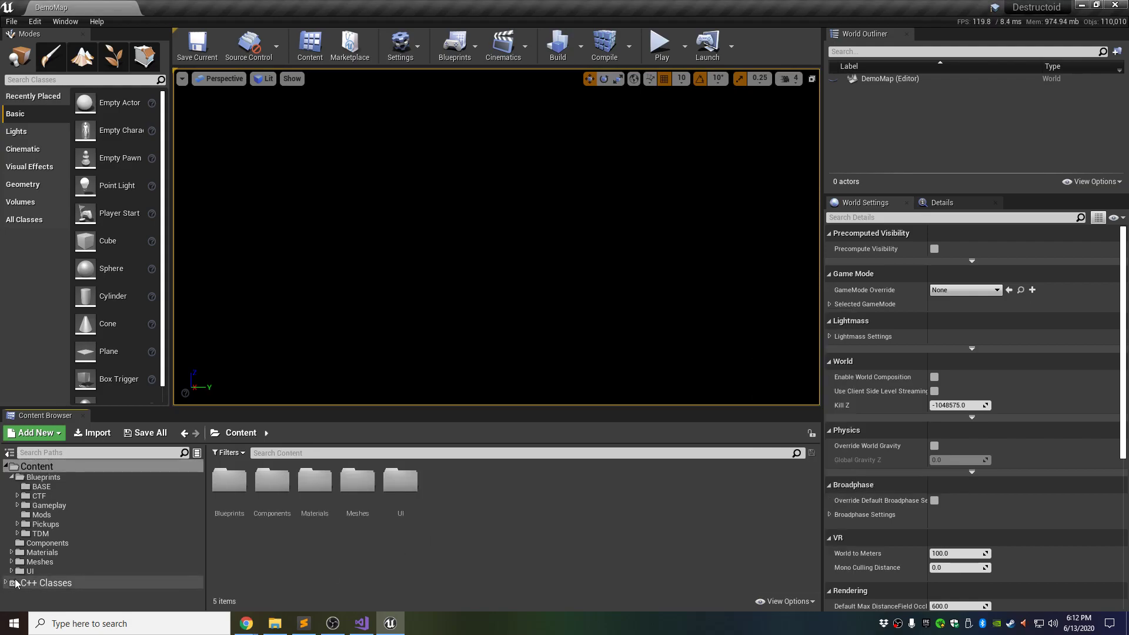
- Turn on the display of plugin content and select the DemoMap level in DemoMap Content/75844628/Maps
click(768, 602)
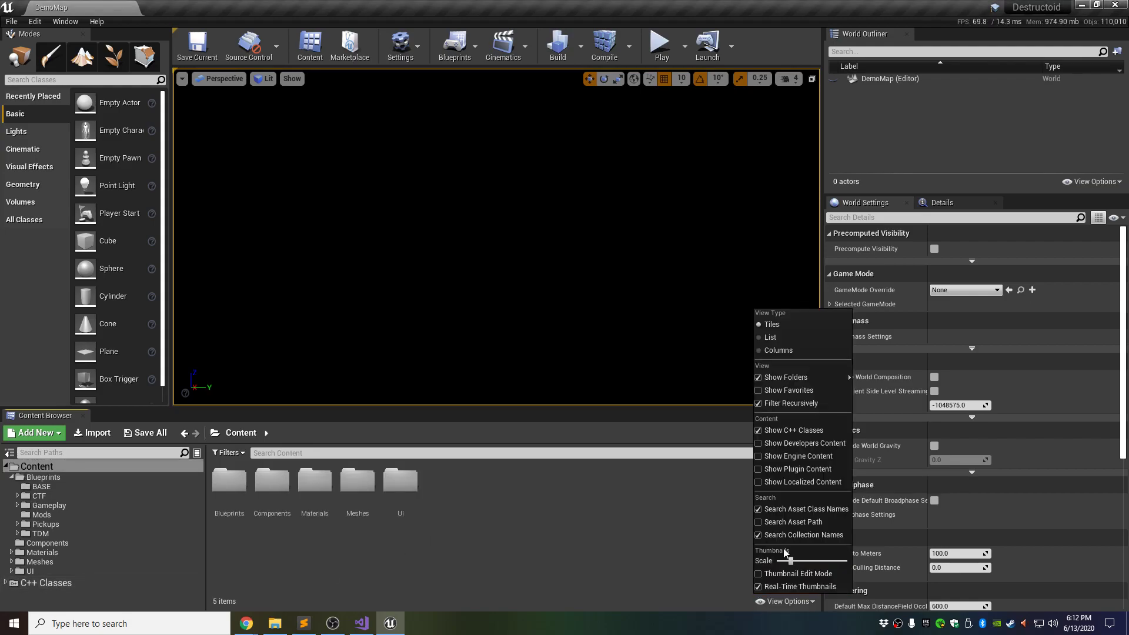
click(758, 469)
click(518, 546)
scroll(52, 551, down, 2)
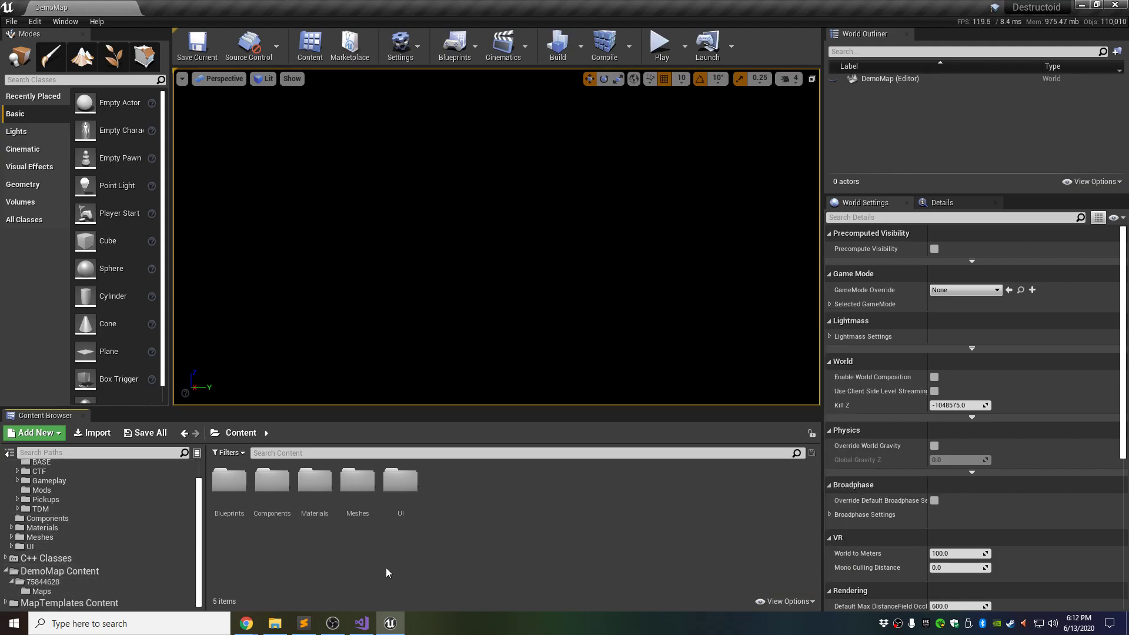
click(37, 591)
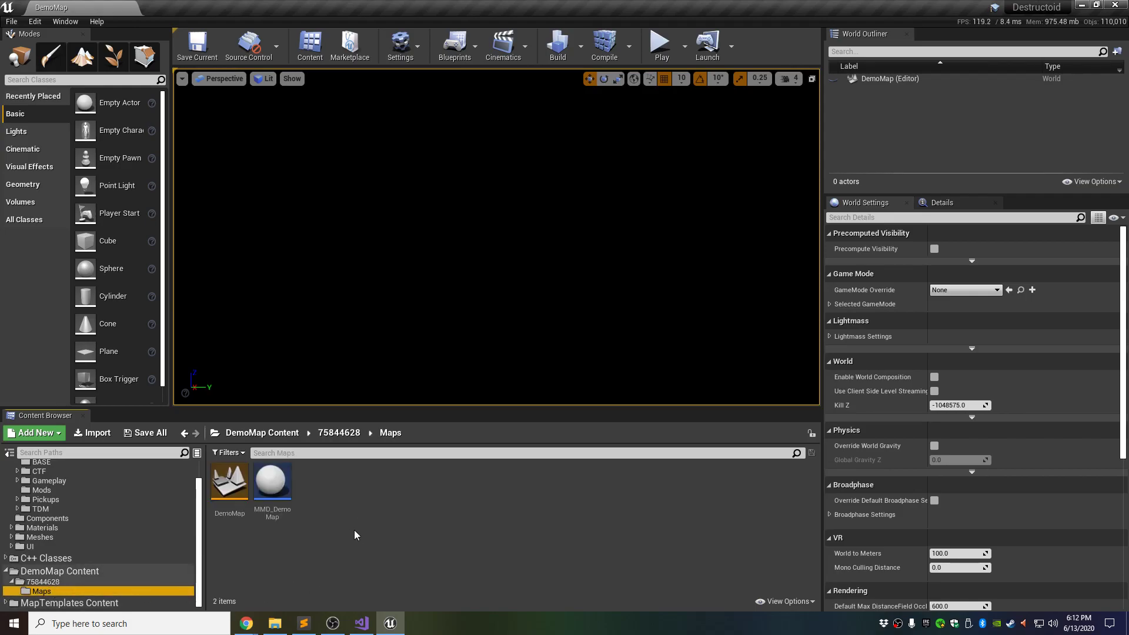
click(239, 506)
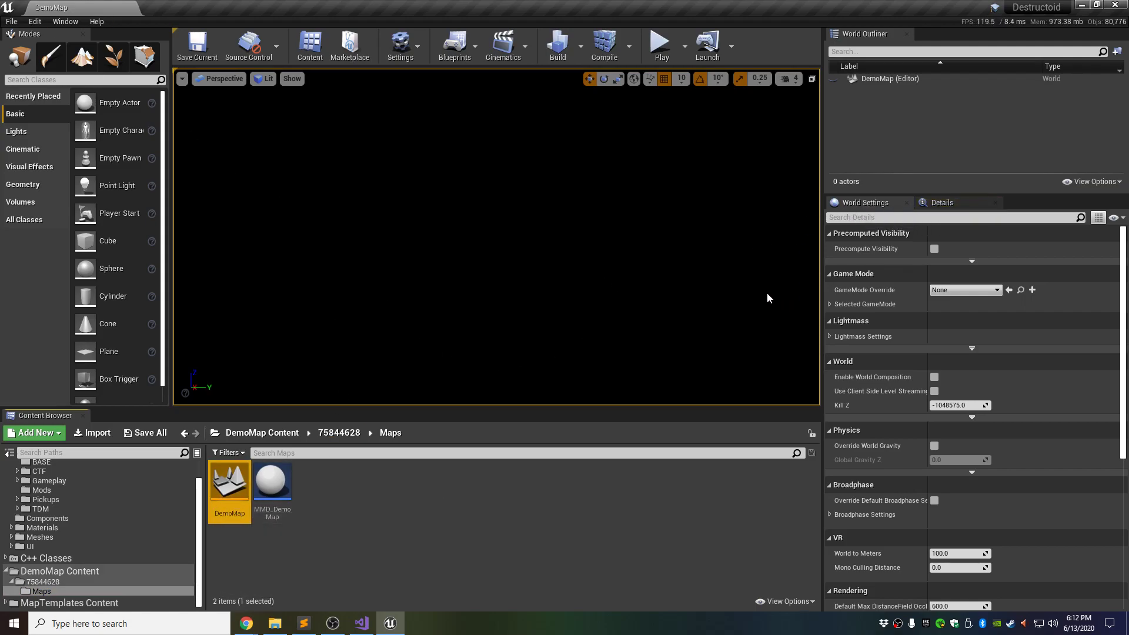
- Set the DemoMap level's GameMode Override to GameplayGM_CTF and save the level
click(829, 304)
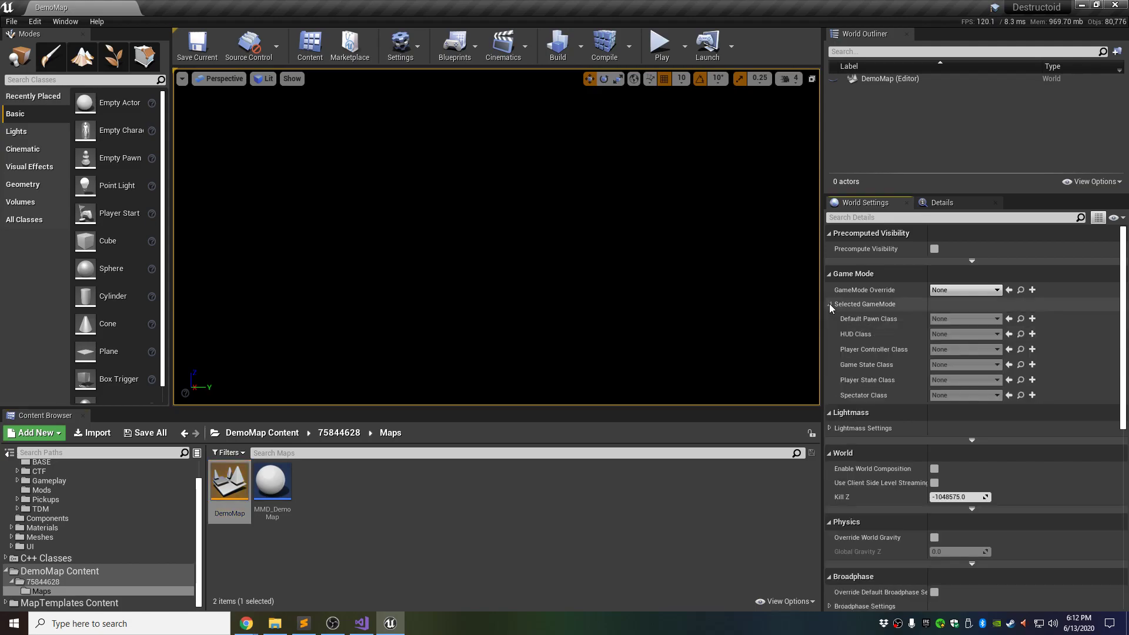
click(829, 303)
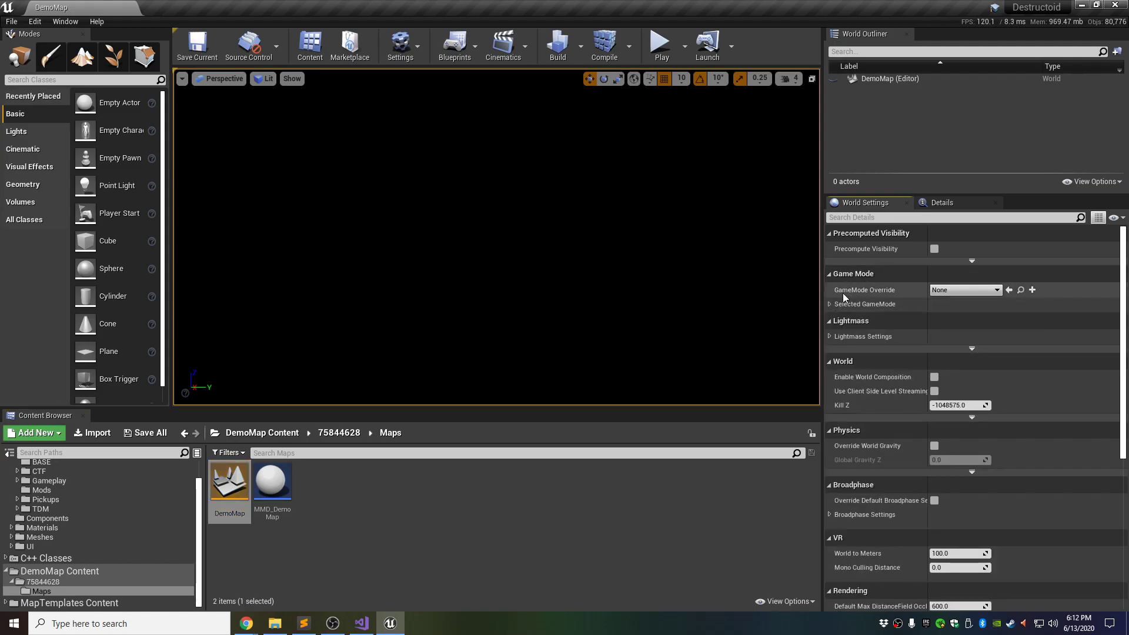
click(829, 305)
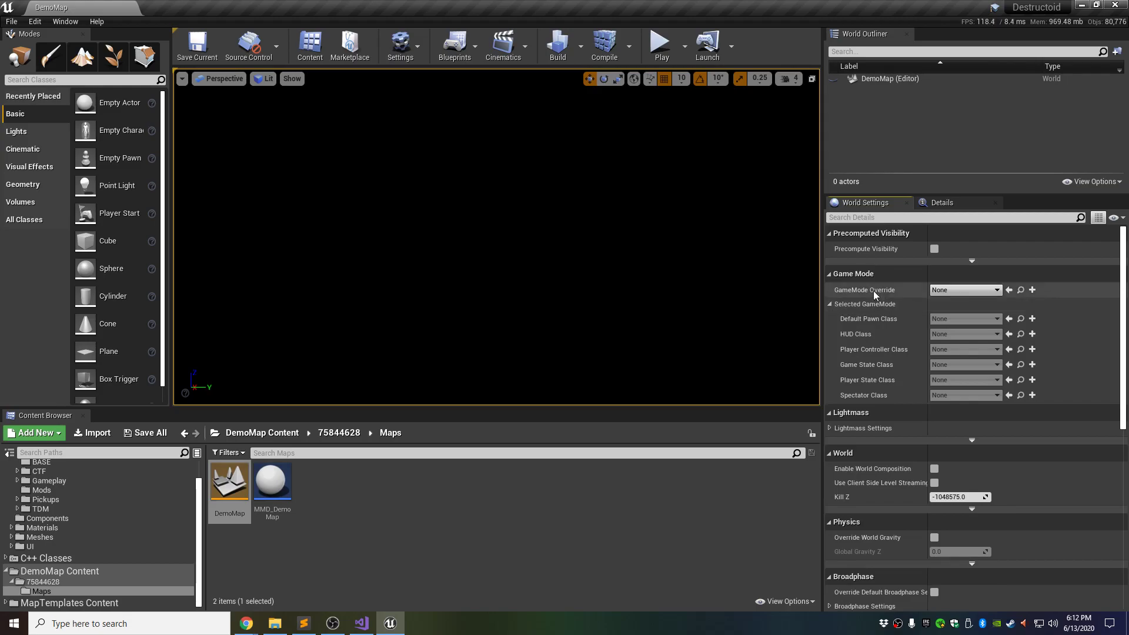
click(974, 289)
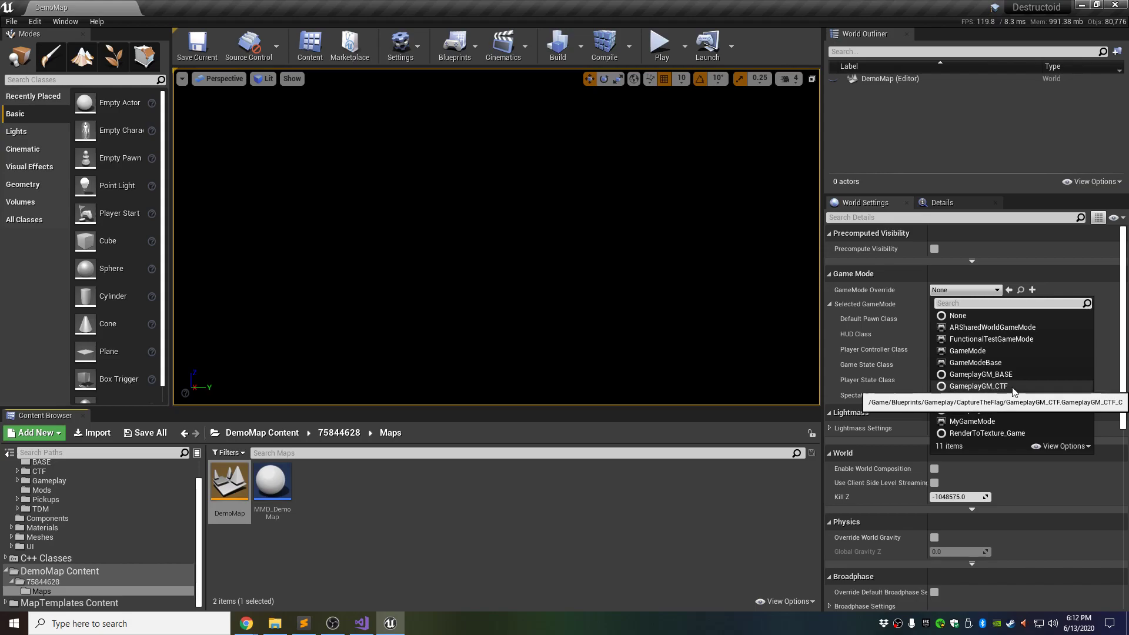
click(992, 389)
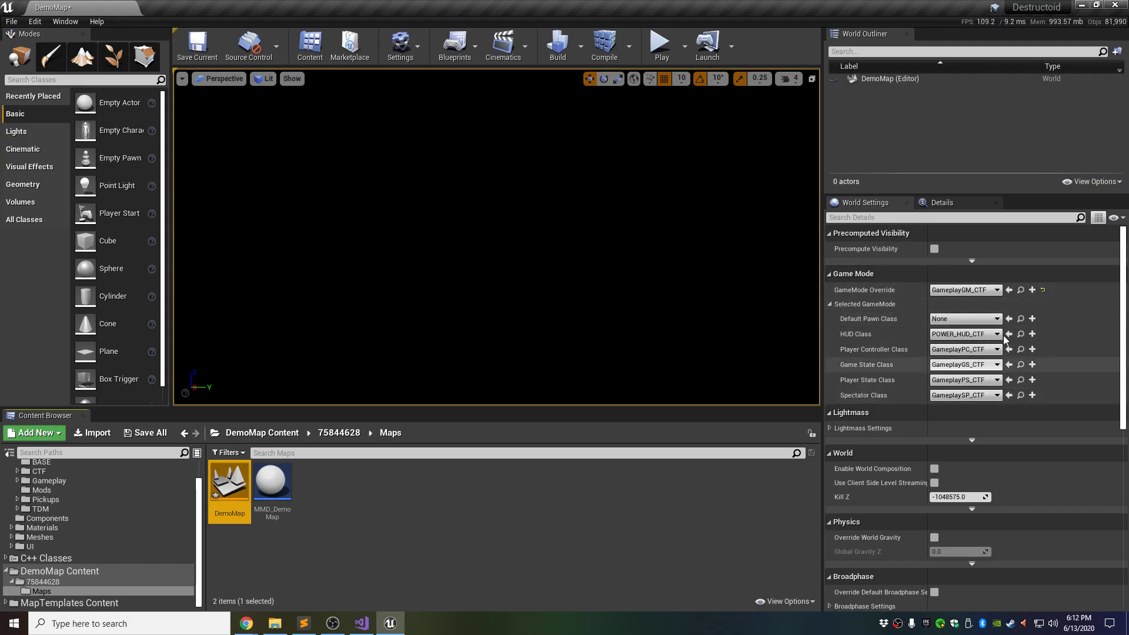
click(397, 502)
key(ctrl+s)
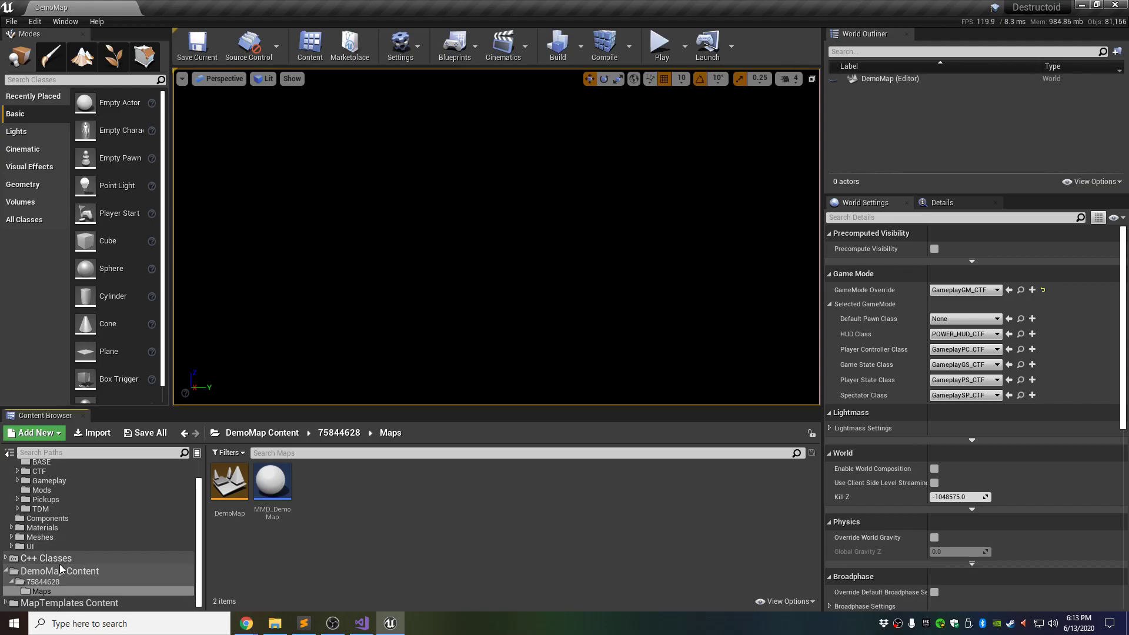
- Expand MapTemplates Content and open its 5837487/Maps/CTF folder
click(37, 603)
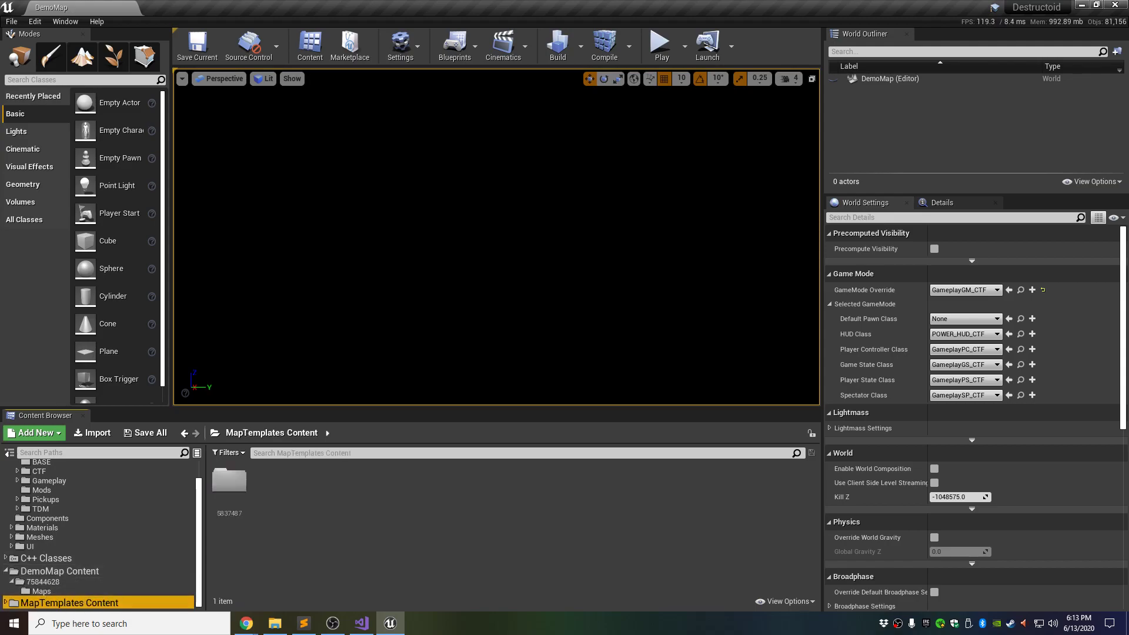
click(7, 604)
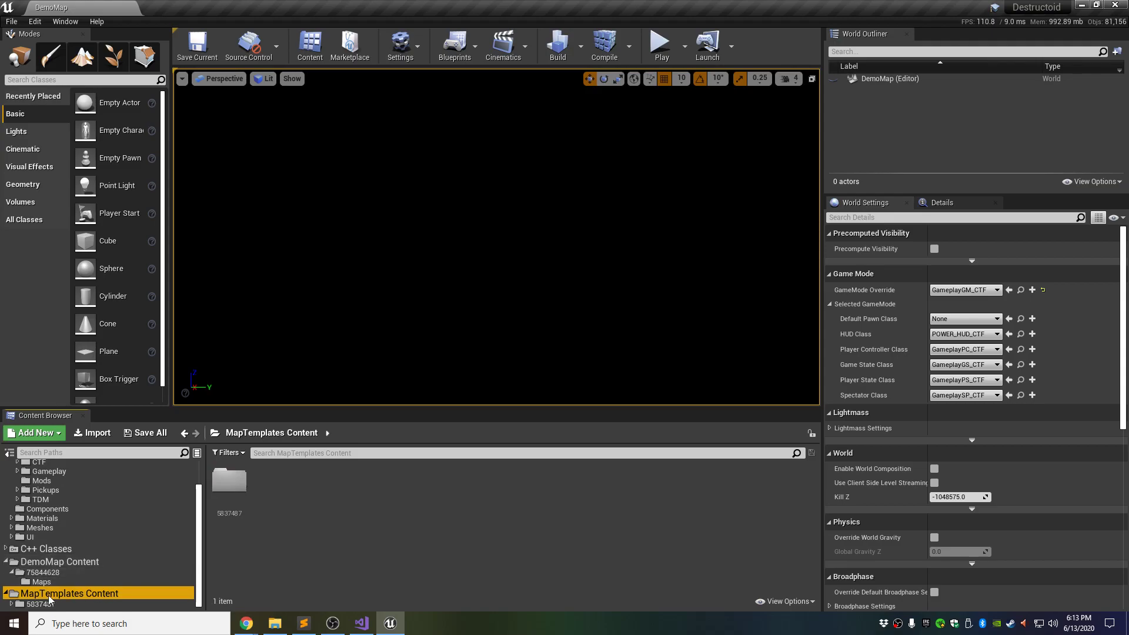
click(14, 607)
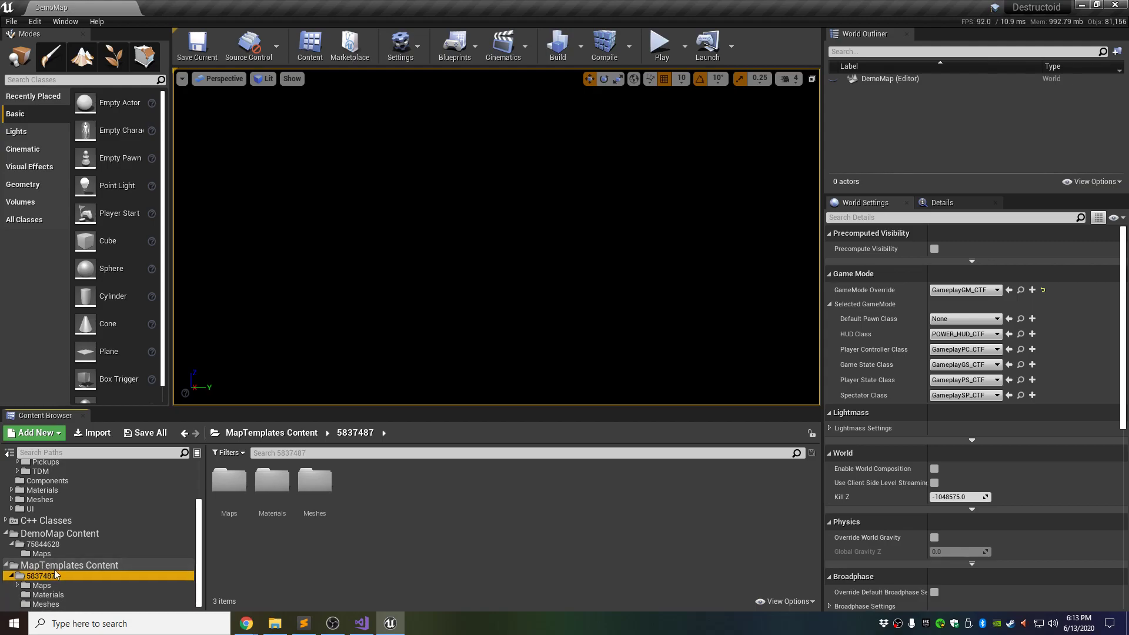
click(17, 586)
click(46, 567)
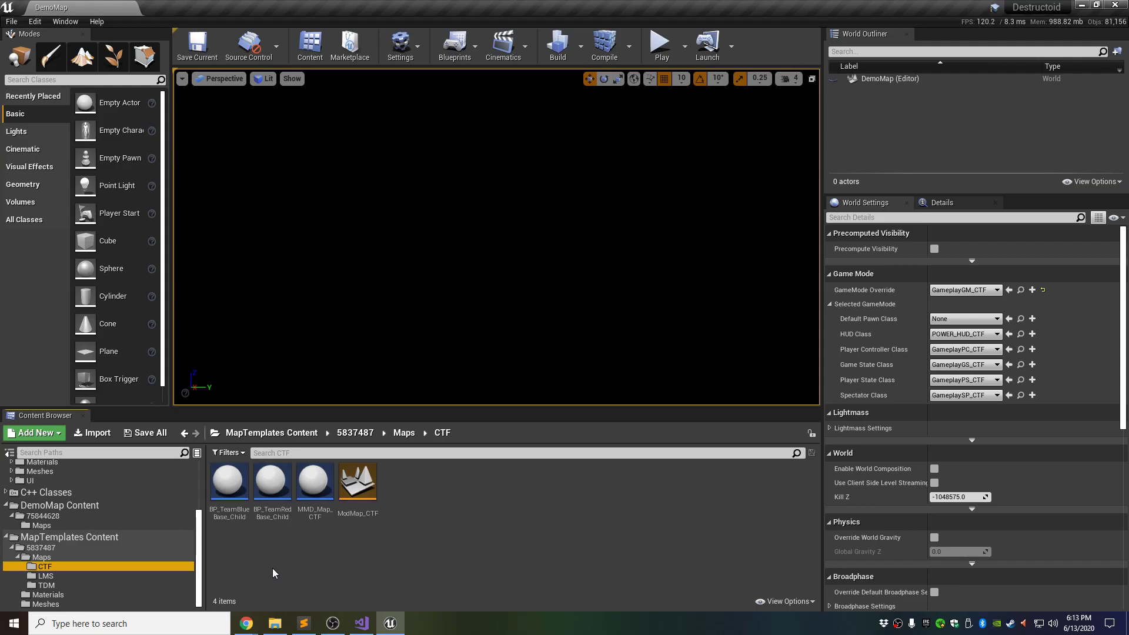
- Copy BP_TeamBlueBase_Child and BP_TeamRedBase_Child from the CTF template folder into DemoMap's 75844628/Maps folder
click(229, 486)
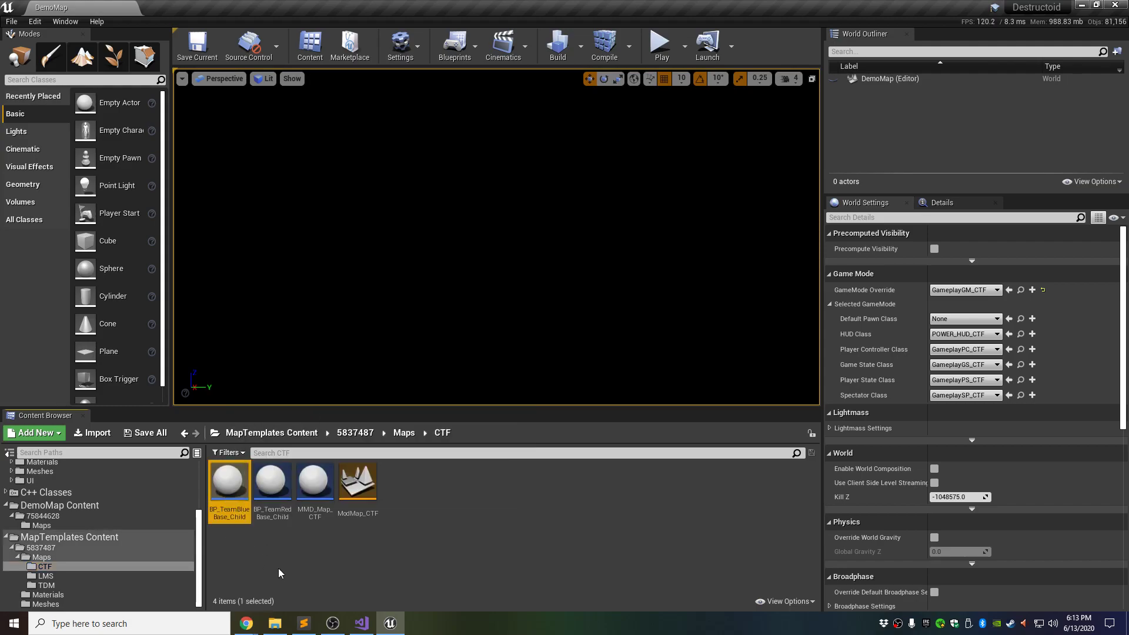
ctrl+click(273, 510)
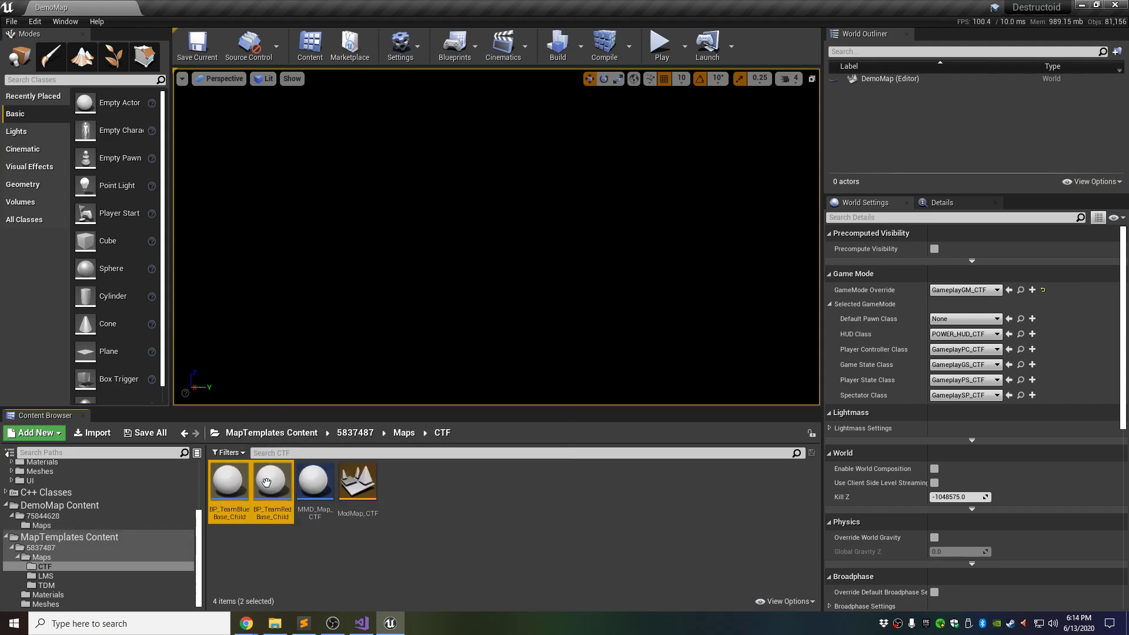
drag(232, 489, 45, 528)
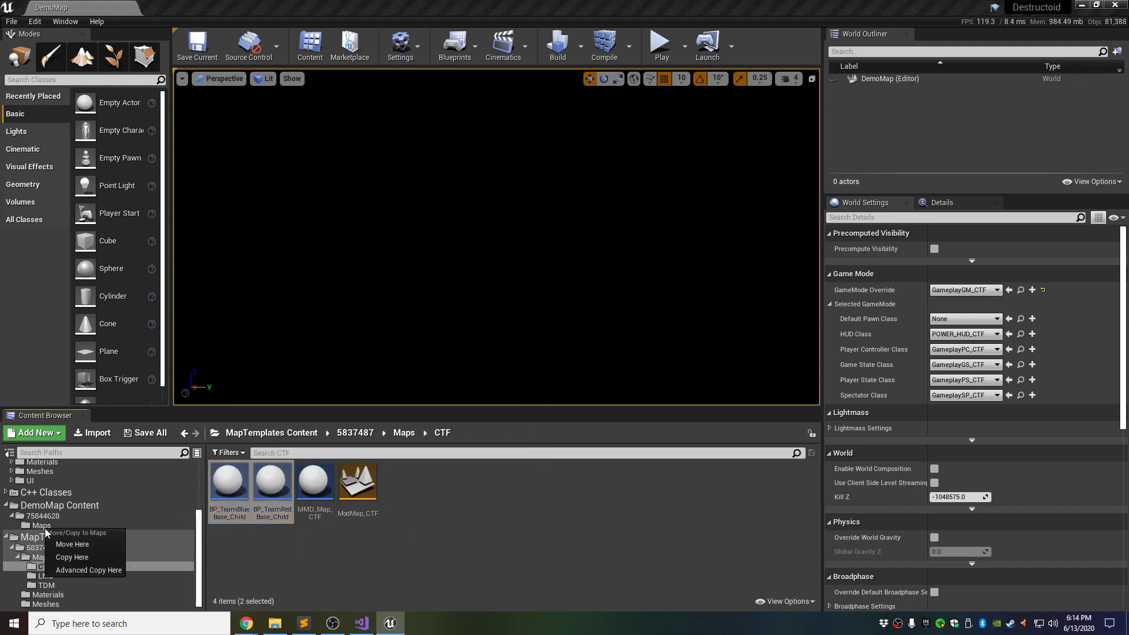
click(66, 556)
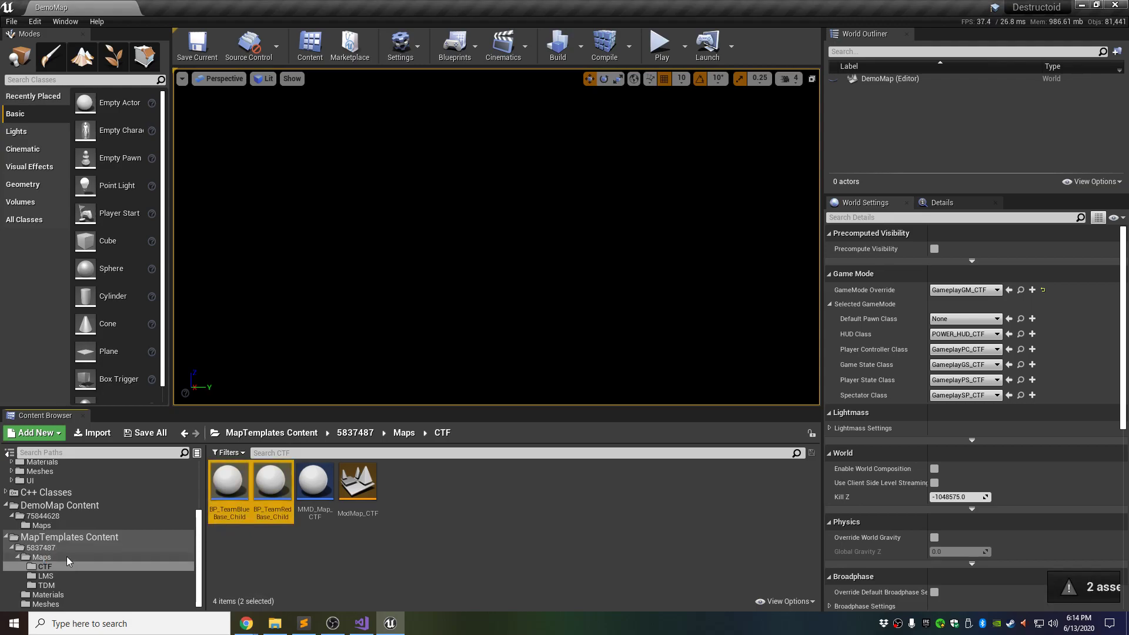
- Open DemoMap's 75844628/Maps folder and save all assets, including the two copied team base blueprints
click(44, 525)
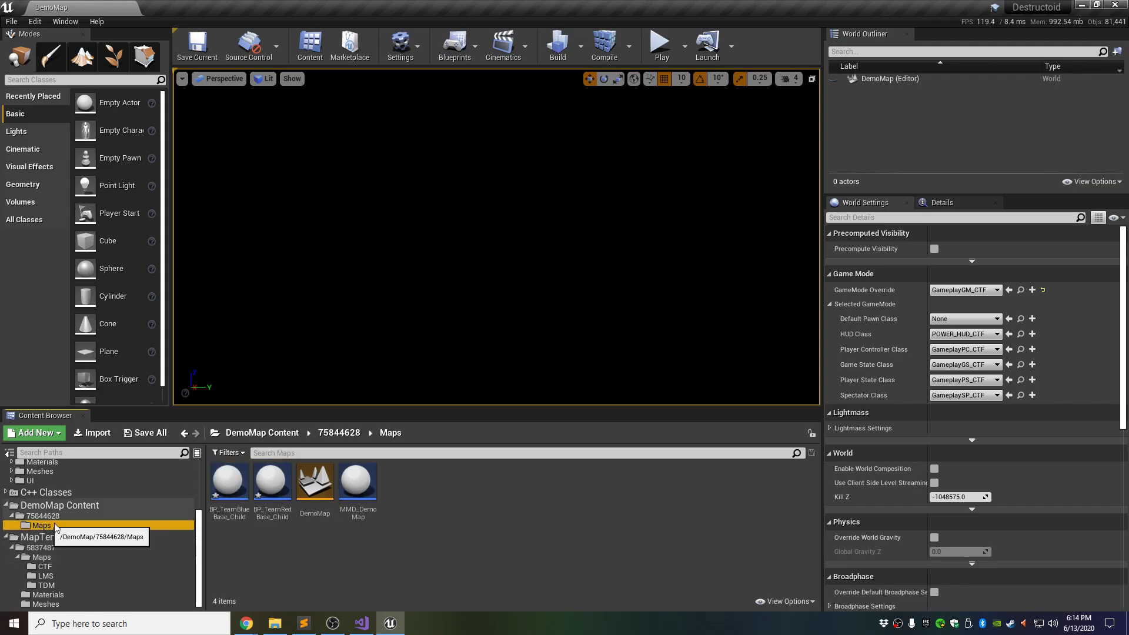
click(304, 556)
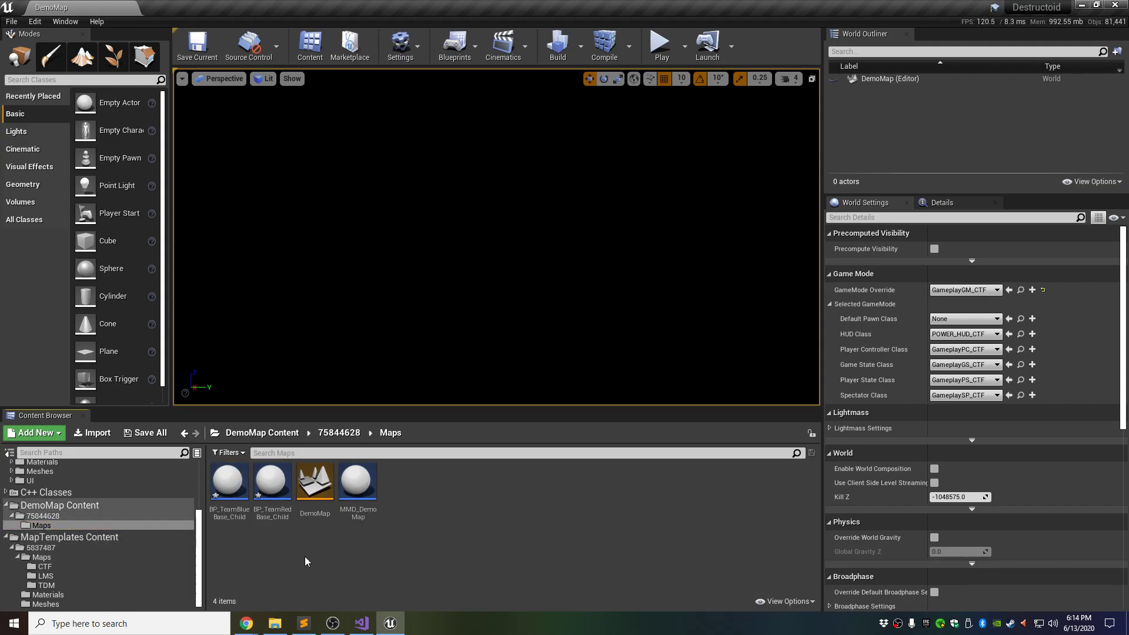
click(11, 21)
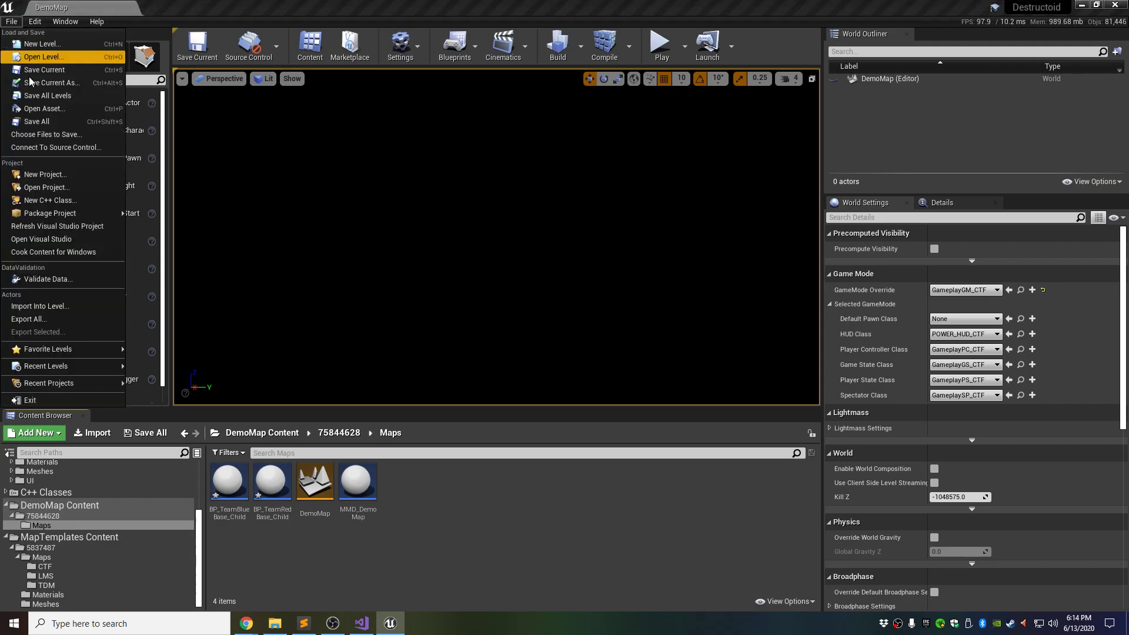
click(36, 122)
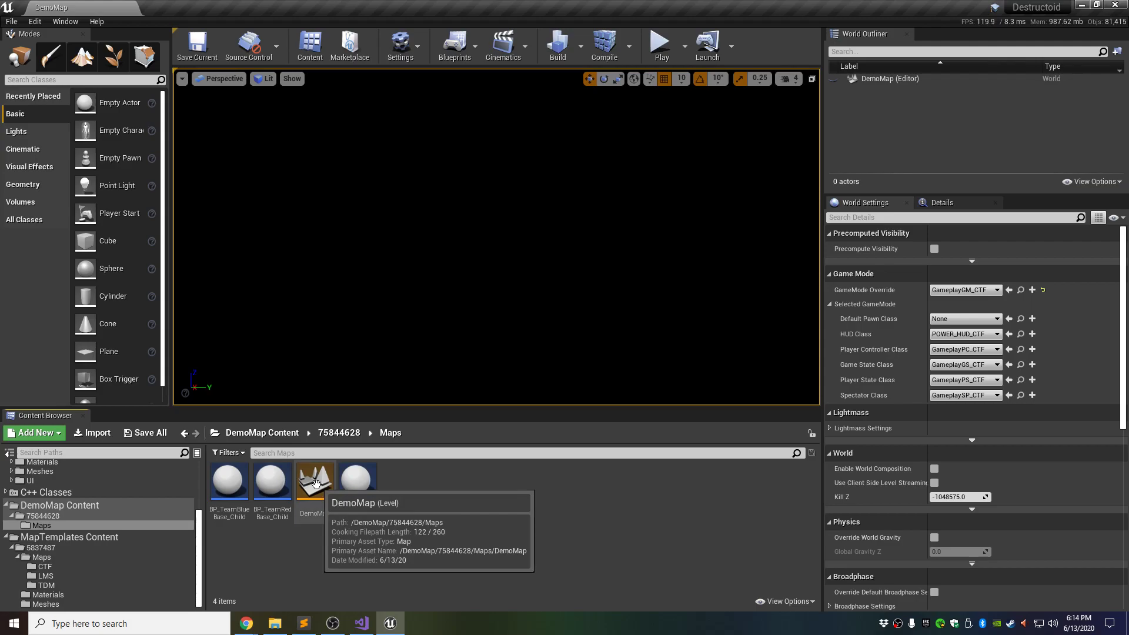
drag(315, 483, 446, 288)
click(404, 536)
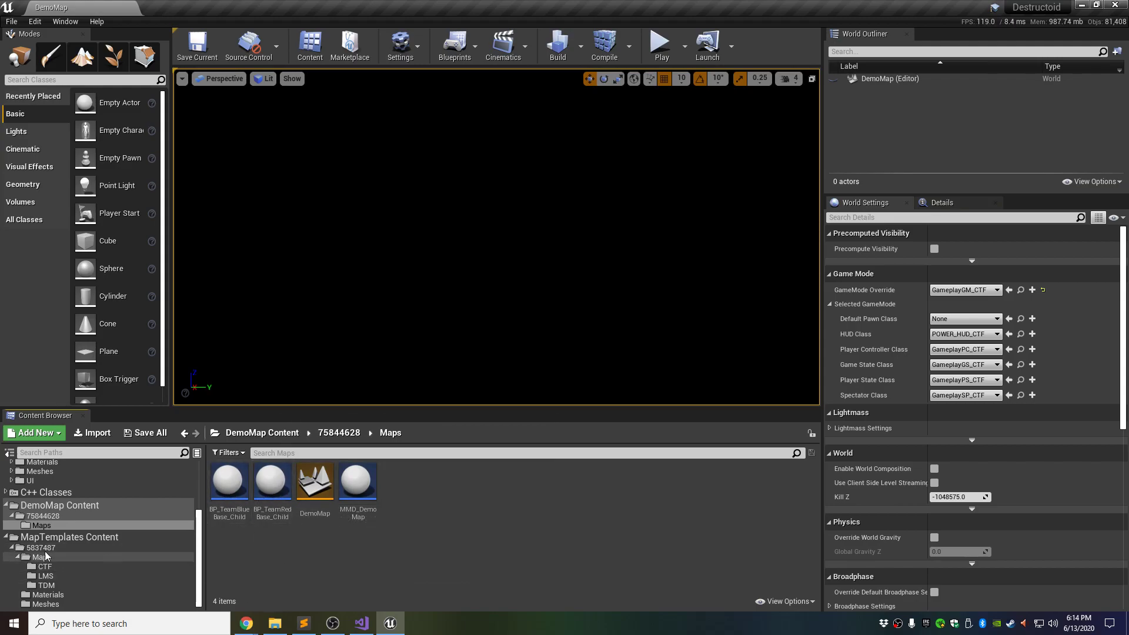
- Open the ModMap_CTF template level from the MapTemplates CTF folder and look over its layout
click(47, 567)
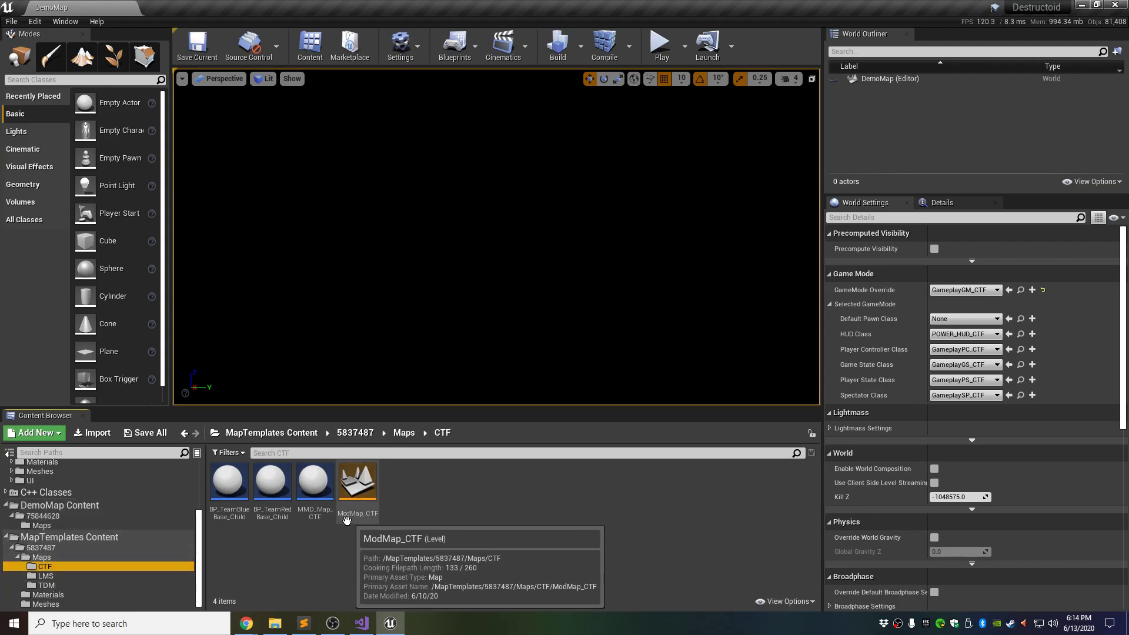
double_click(358, 488)
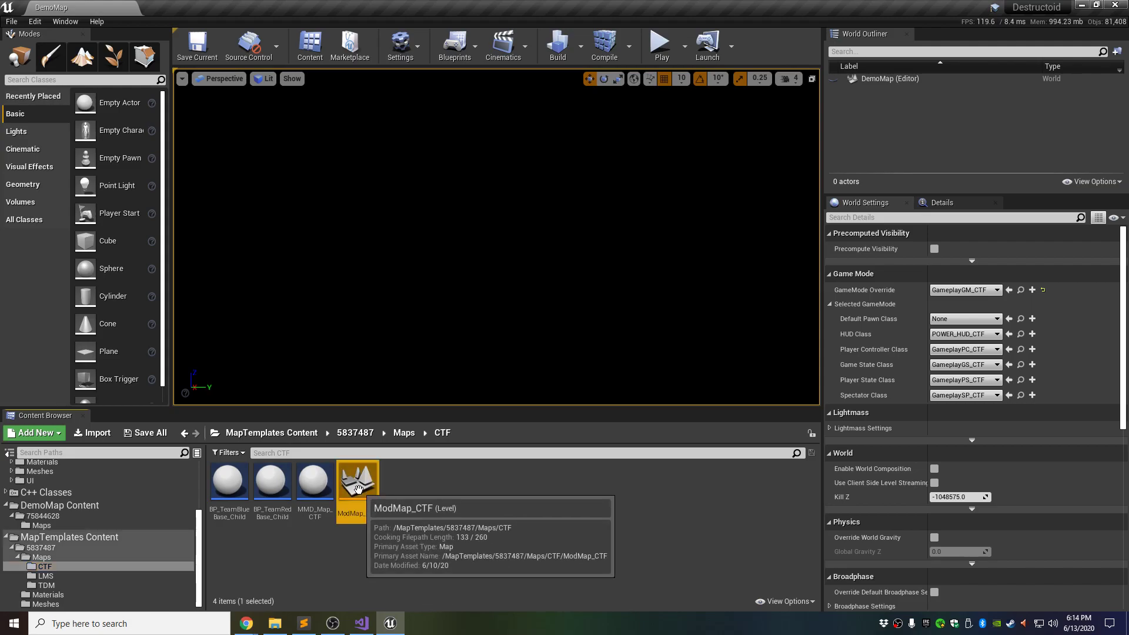
right_drag(496, 247, 512, 276)
right_drag(640, 302, 514, 181)
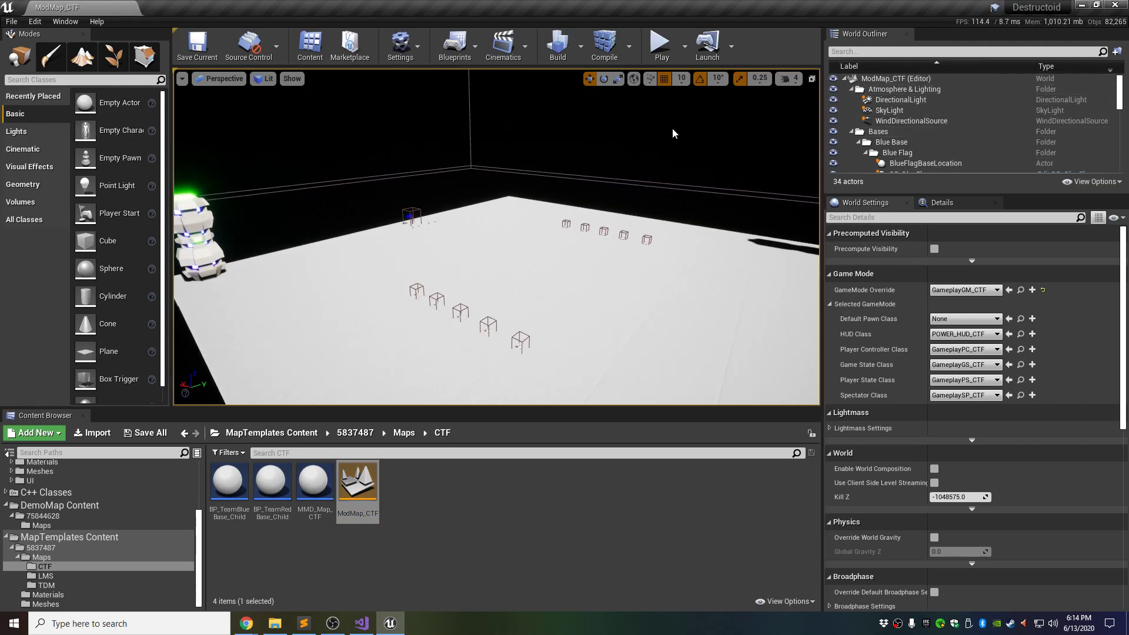
right_drag(485, 264, 462, 269)
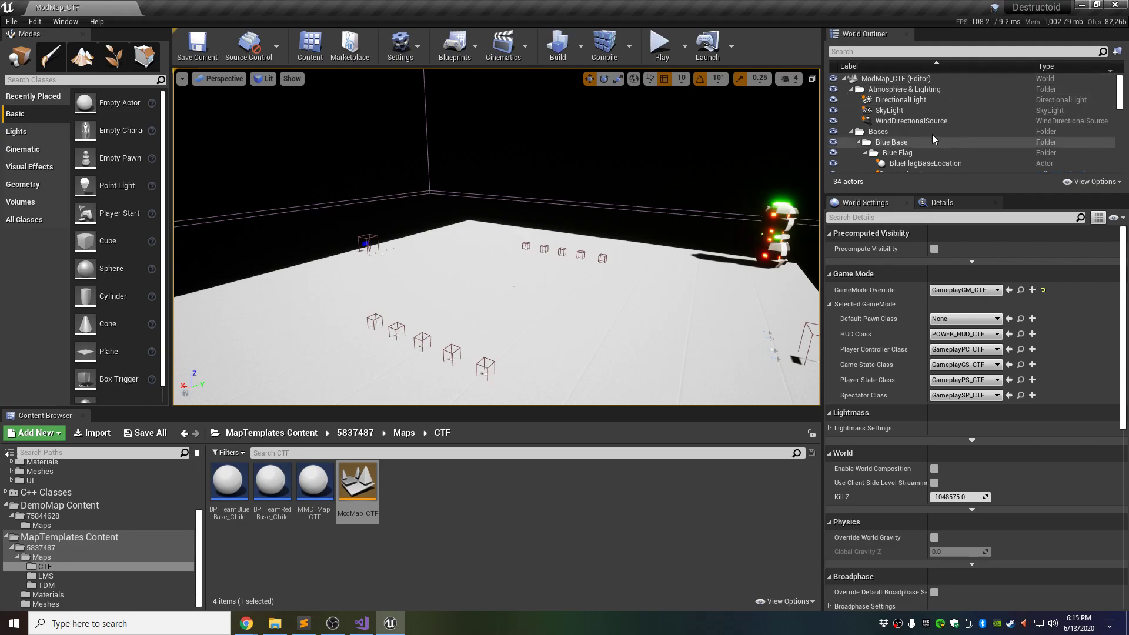
- Select the DirectionalLight, SkyLight and WindDirectionalSource actors in ModMap_CTF
click(905, 101)
ctrl+click(902, 112)
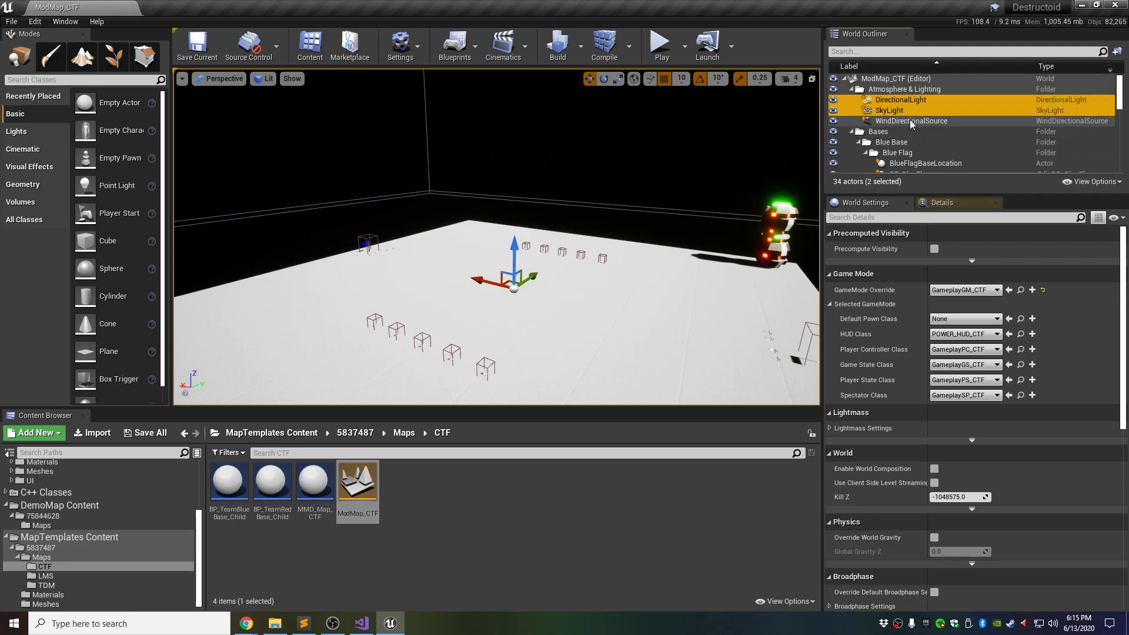
ctrl+click(911, 120)
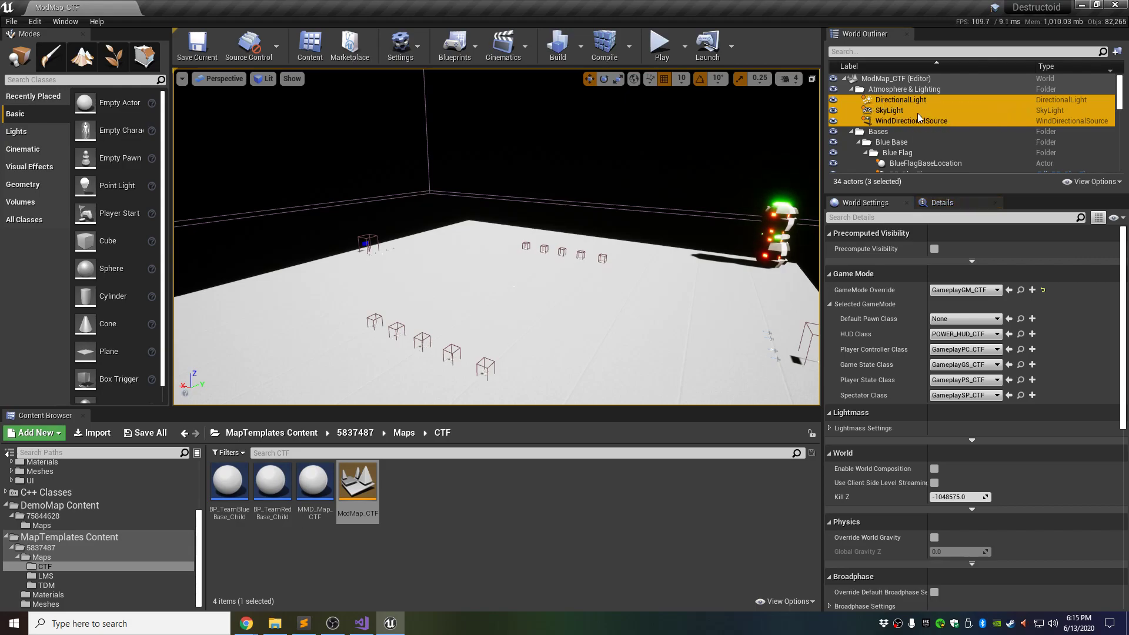
- Add the Blue Flag, Blue Generator and TeamBlueSpawn1 to 4 actors to the selection, leaving out BP_TeamBlueBase_Child
scroll(936, 119, down, 2)
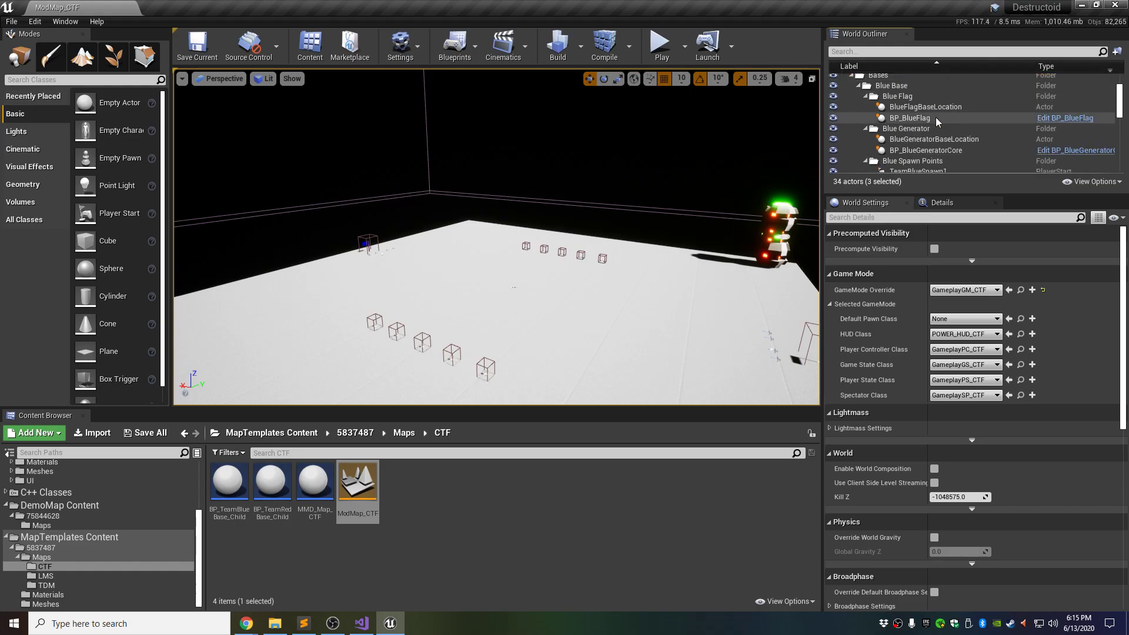
shift+click(927, 136)
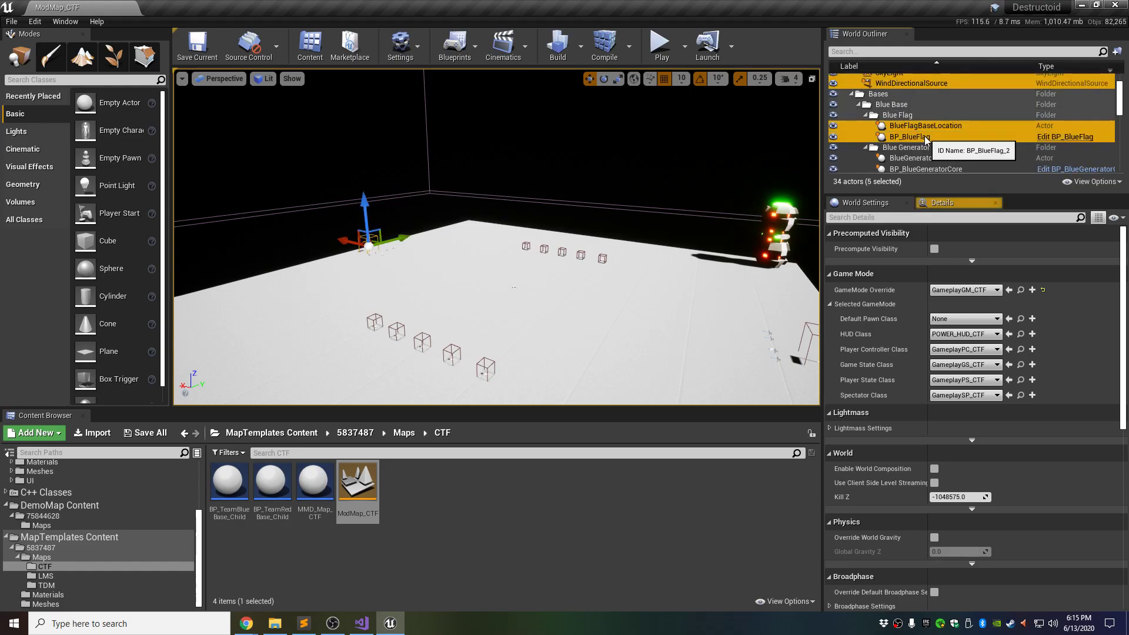
scroll(934, 122, down, 2)
scroll(894, 121, up, 3)
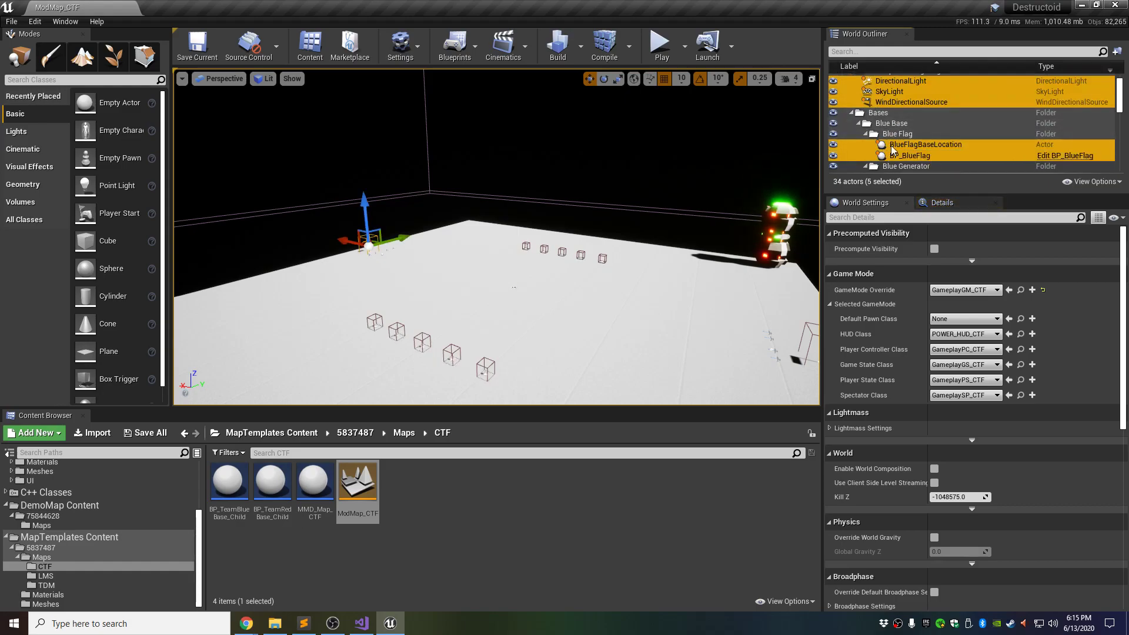
scroll(893, 150, down, 3)
shift+click(919, 130)
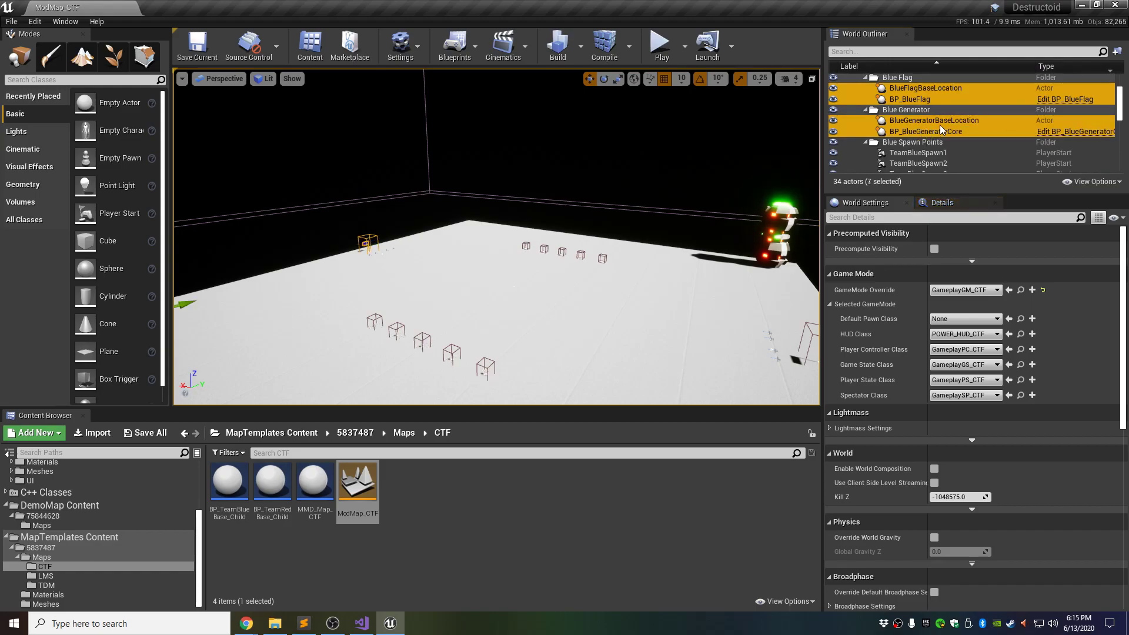
scroll(935, 127, down, 1)
shift+click(926, 155)
scroll(926, 147, down, 2)
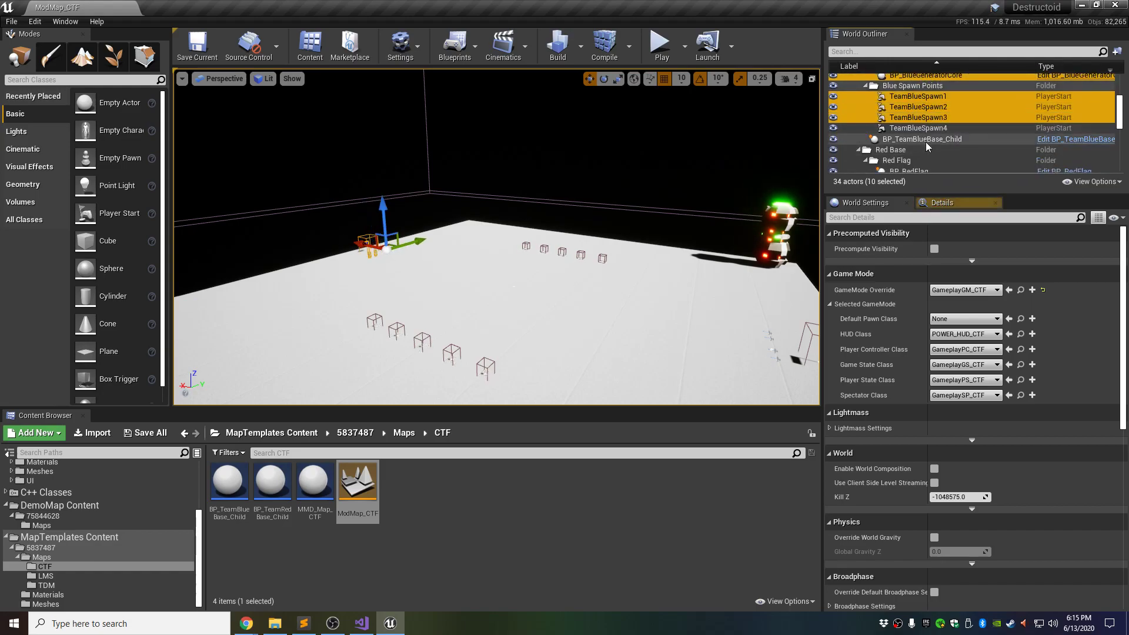
shift+click(913, 140)
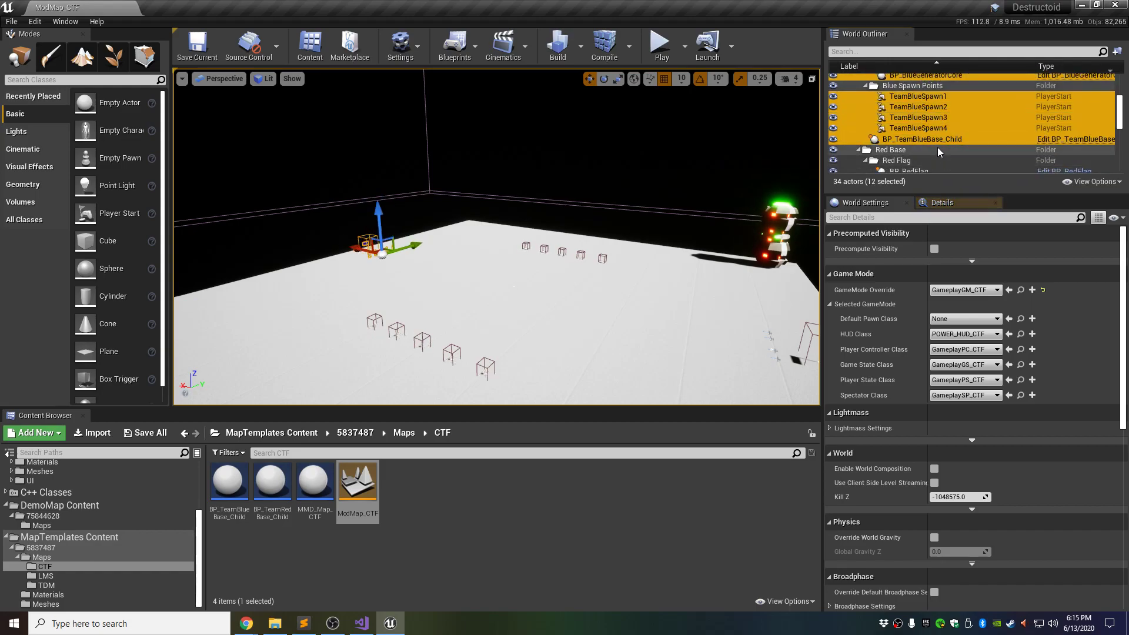
ctrl+click(926, 140)
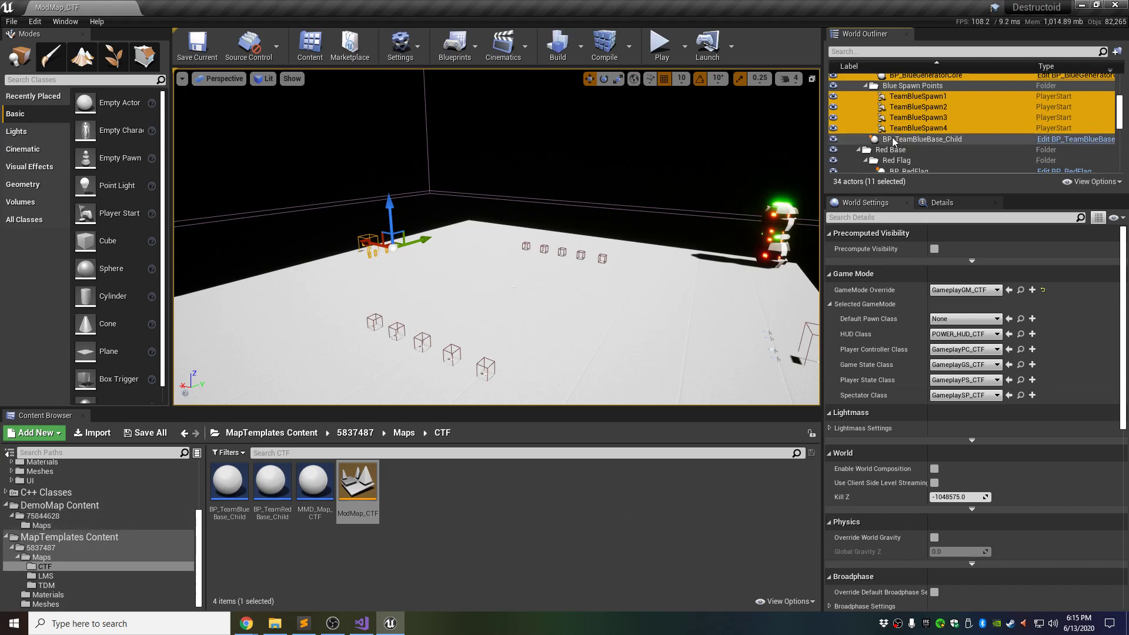
- Add the Red Flag, Red Generator and TeamRedSpawn1 to 4 actors to the selection, leaving out BP_TeamRedBase_Child
scroll(918, 138, down, 2)
ctrl+click(925, 135)
ctrl+click(926, 146)
scroll(934, 145, down, 1)
ctrl+click(938, 147)
ctrl+click(937, 156)
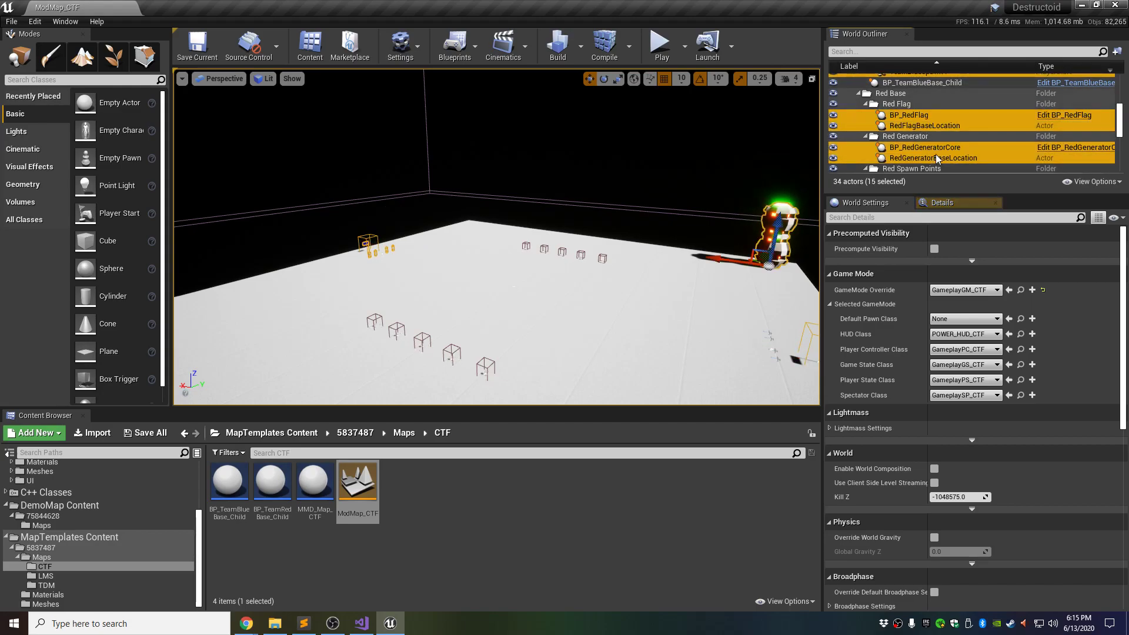
scroll(939, 147, down, 4)
ctrl+click(918, 125)
ctrl+click(916, 135)
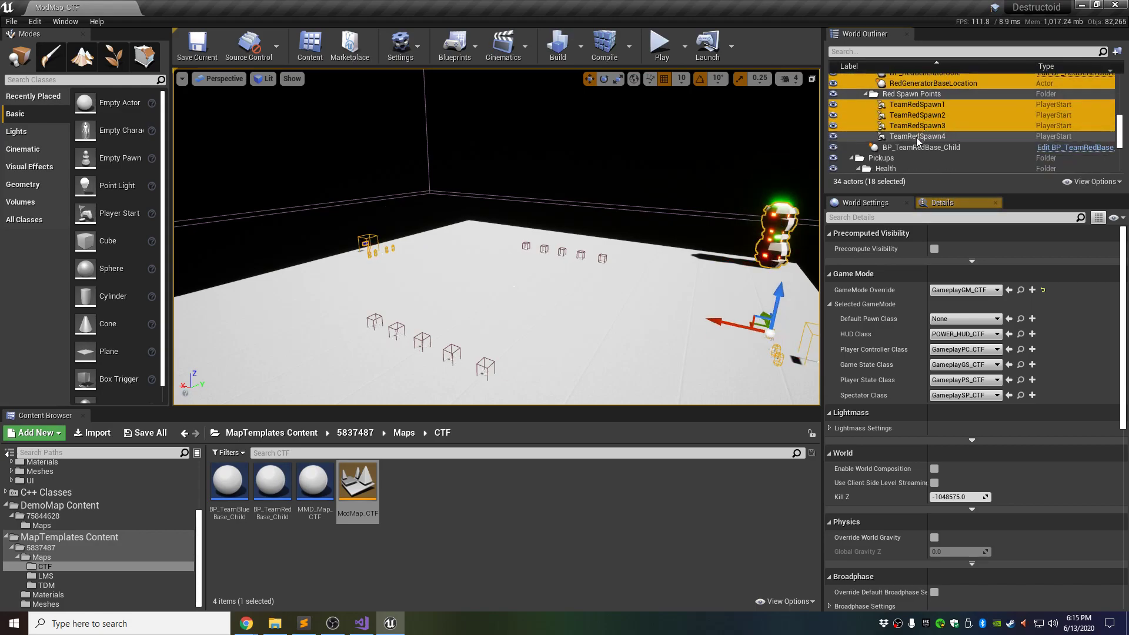
- Add the five BP_RespawnablePickup_Health actors to the selection
scroll(925, 121, down, 3)
ctrl+click(925, 122)
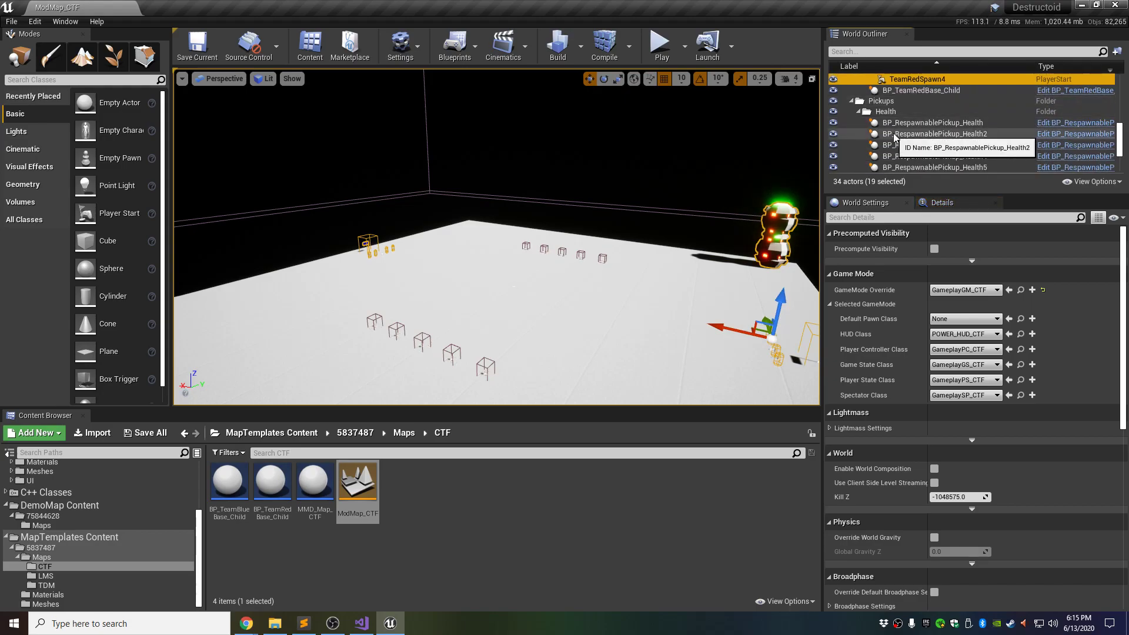
ctrl+click(926, 133)
ctrl+click(926, 145)
ctrl+click(926, 155)
ctrl+click(924, 167)
scroll(941, 147, down, 2)
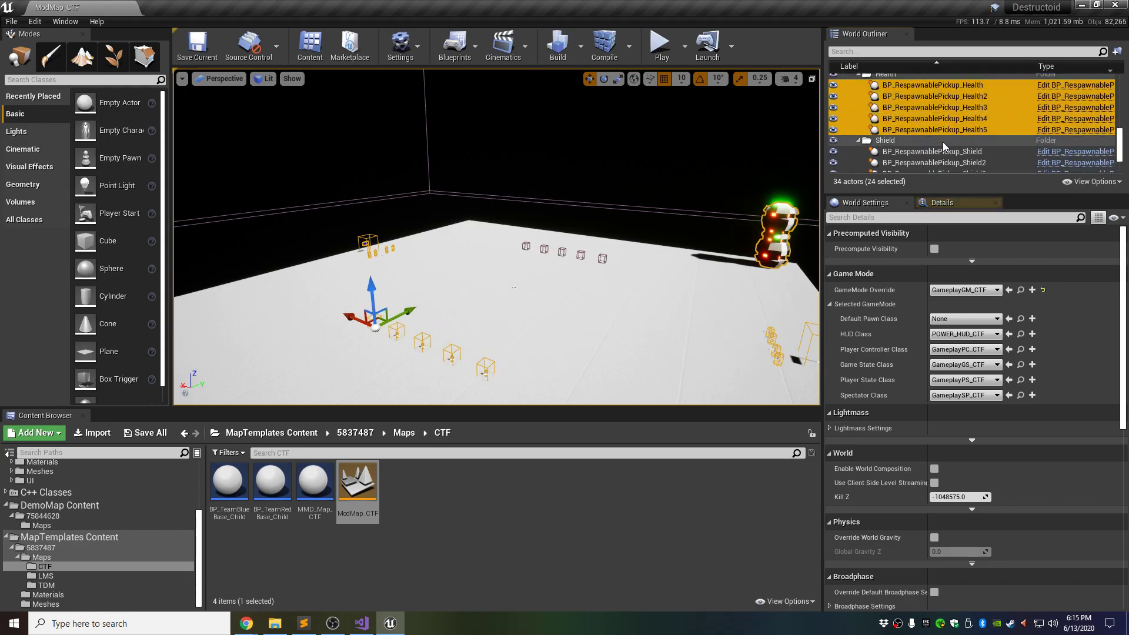
- Add the five BP_RespawnablePickup_Shield actors to the selection
scroll(950, 142, down, 2)
ctrl+click(965, 115)
ctrl+click(966, 125)
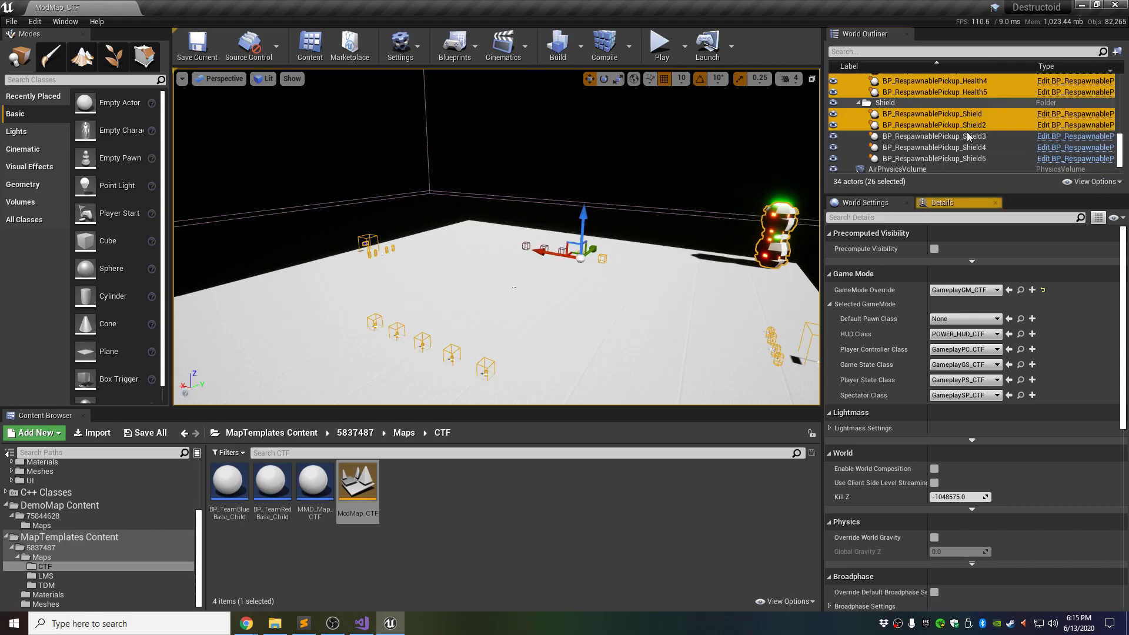
ctrl+click(966, 136)
ctrl+click(966, 147)
ctrl+click(958, 158)
- Add AirPhysicsVolume, BlockingVolume and Cube to the selection and copy all the selected actors
scroll(927, 150, down, 1)
ctrl+click(958, 146)
ctrl+click(958, 156)
ctrl+click(959, 167)
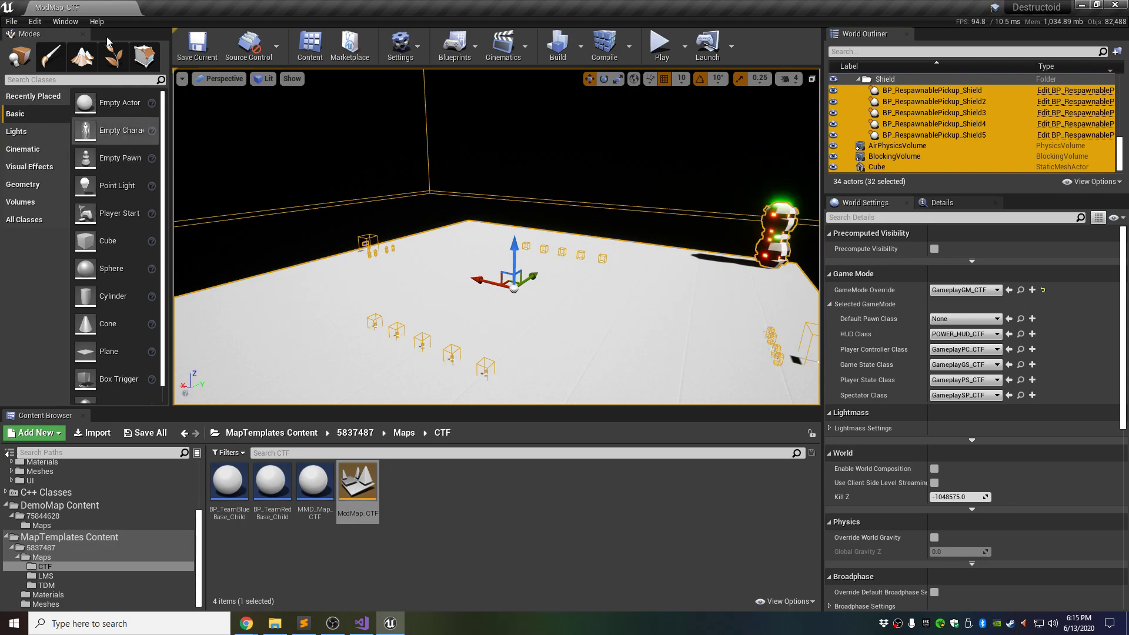
- Paste the copied template actors into the DemoMap level from DemoMap's 75844628/Maps folder and save the level
click(54, 527)
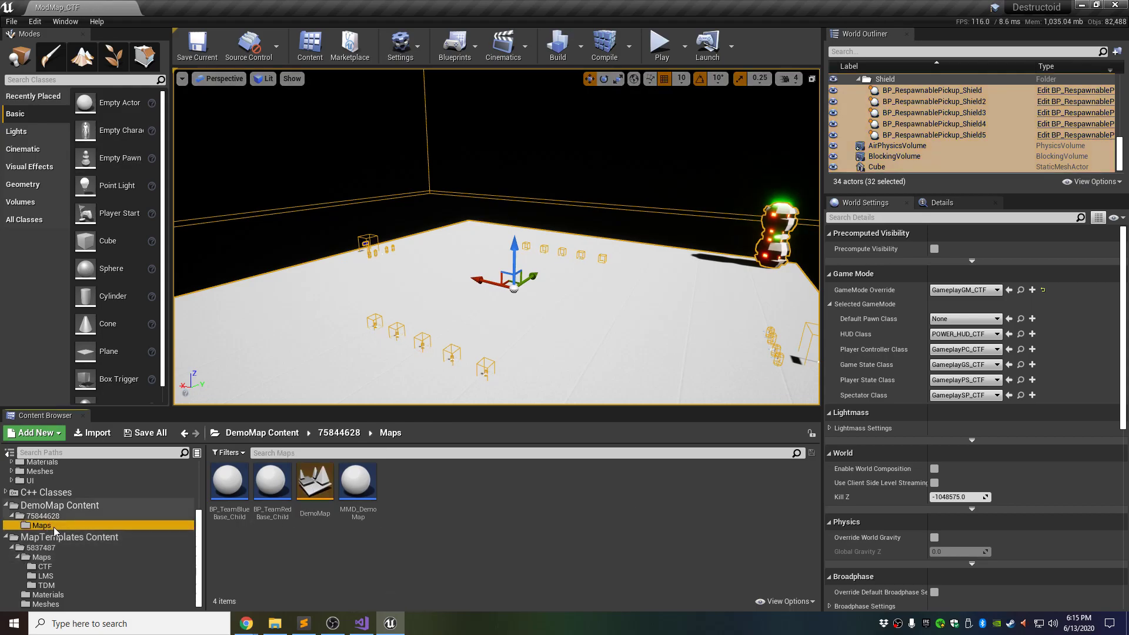
double_click(315, 488)
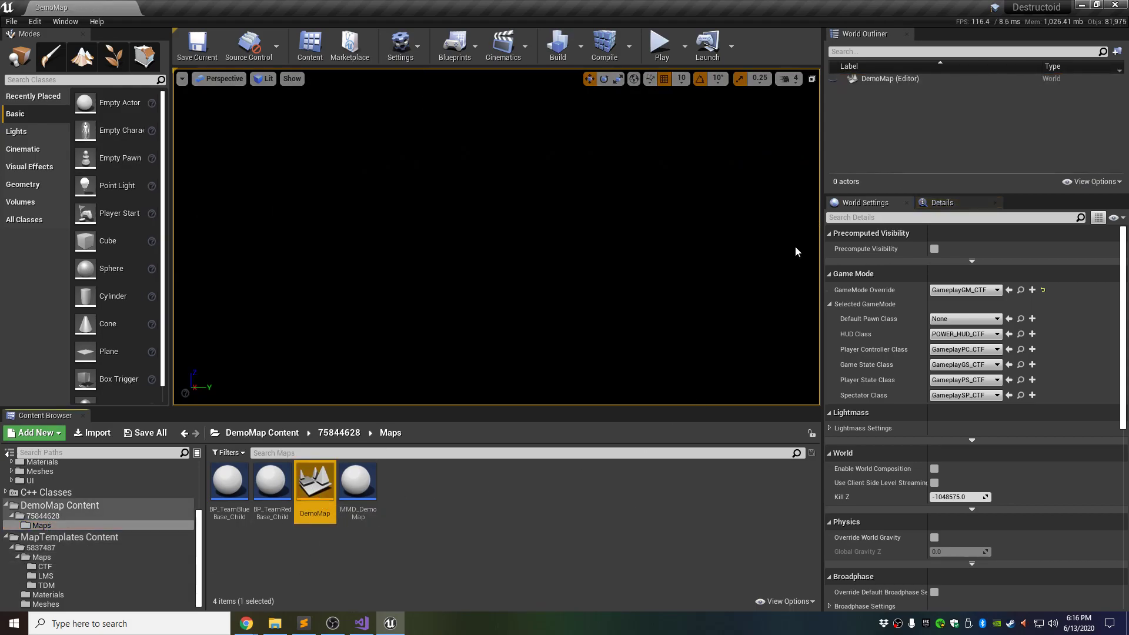
click(901, 80)
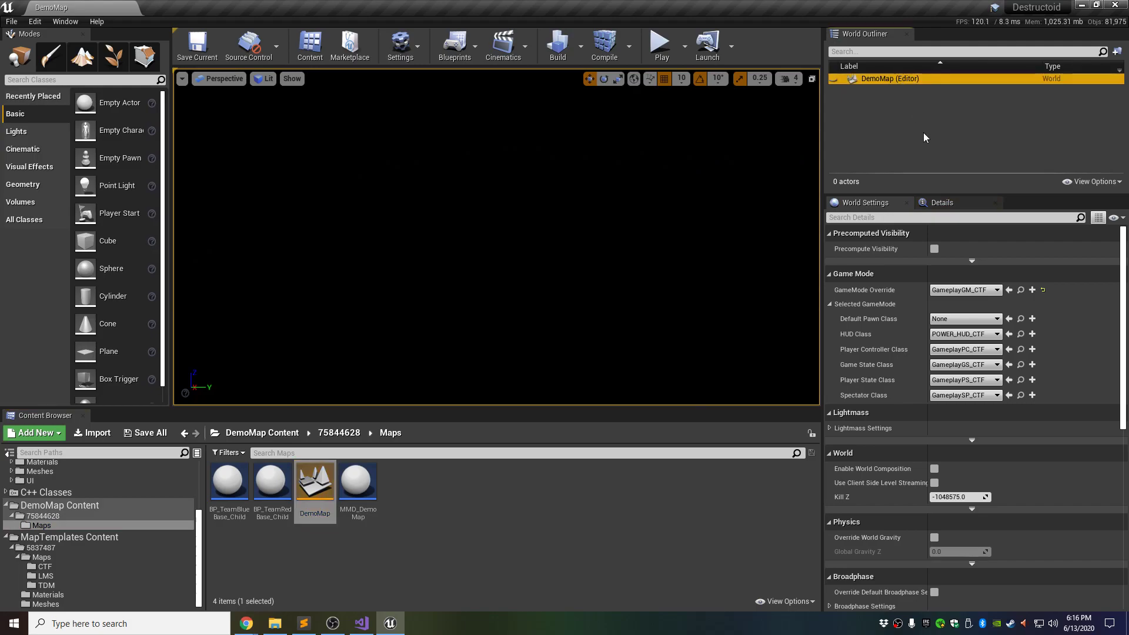
key(ctrl+v)
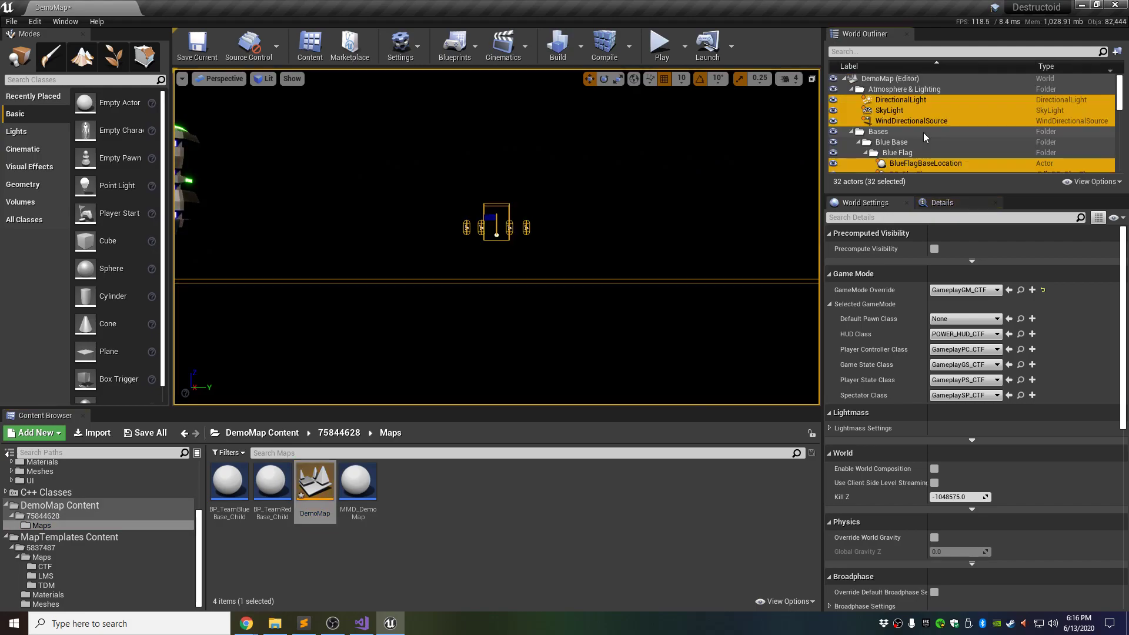
key(f)
right_drag(497, 237, 579, 309)
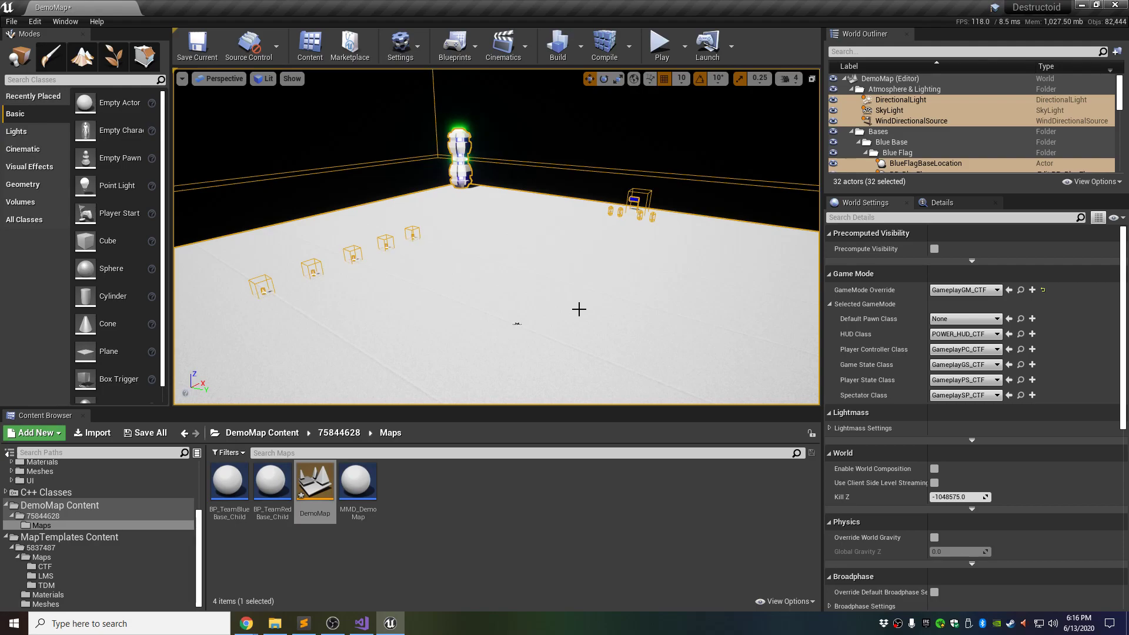
click(498, 561)
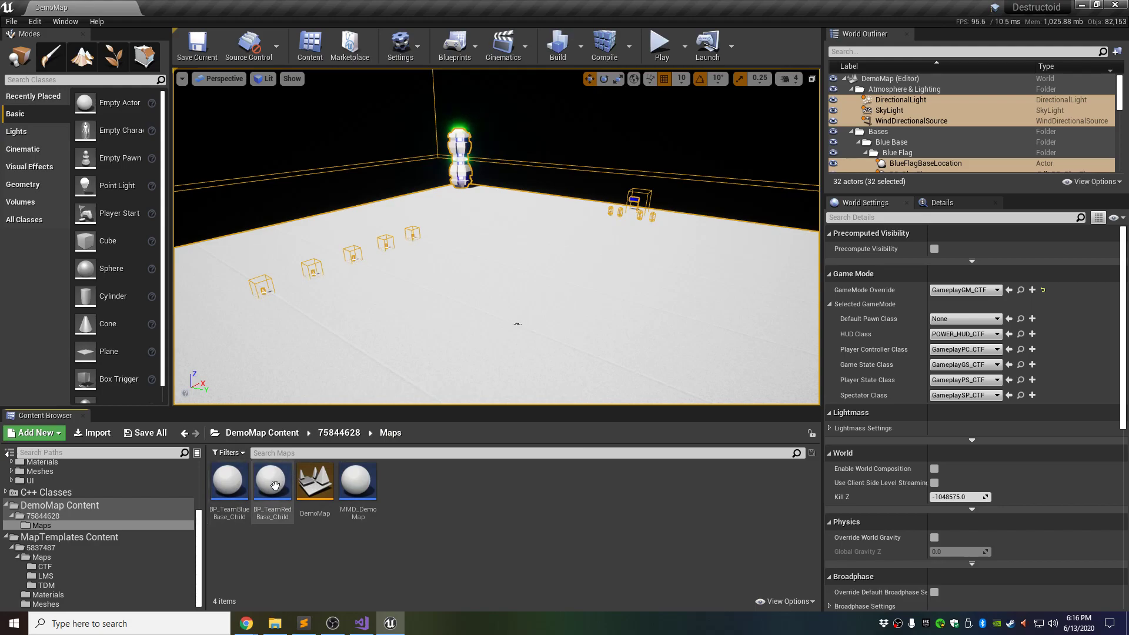
- Place BP_TeamRedBase_Child from DemoMap's Maps folder beside the red spawn points and BP_TeamBlueBase_Child beside the blue ones
key(w)
right_drag(434, 347, 517, 360)
right_drag(421, 356, 372, 391)
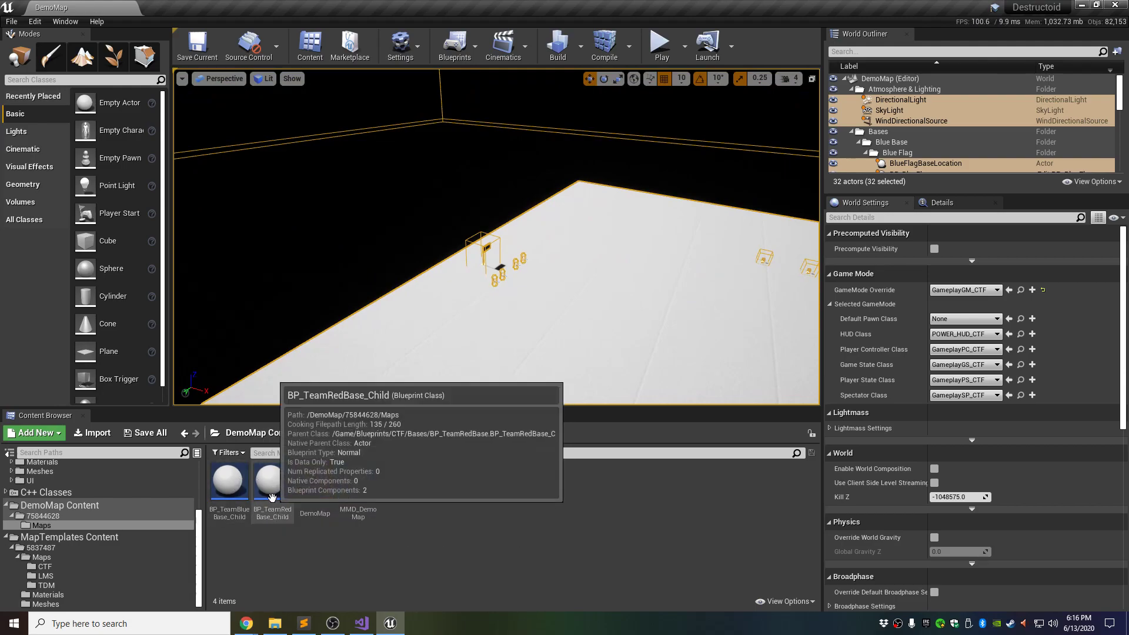
drag(280, 487, 481, 361)
drag(512, 279, 512, 279)
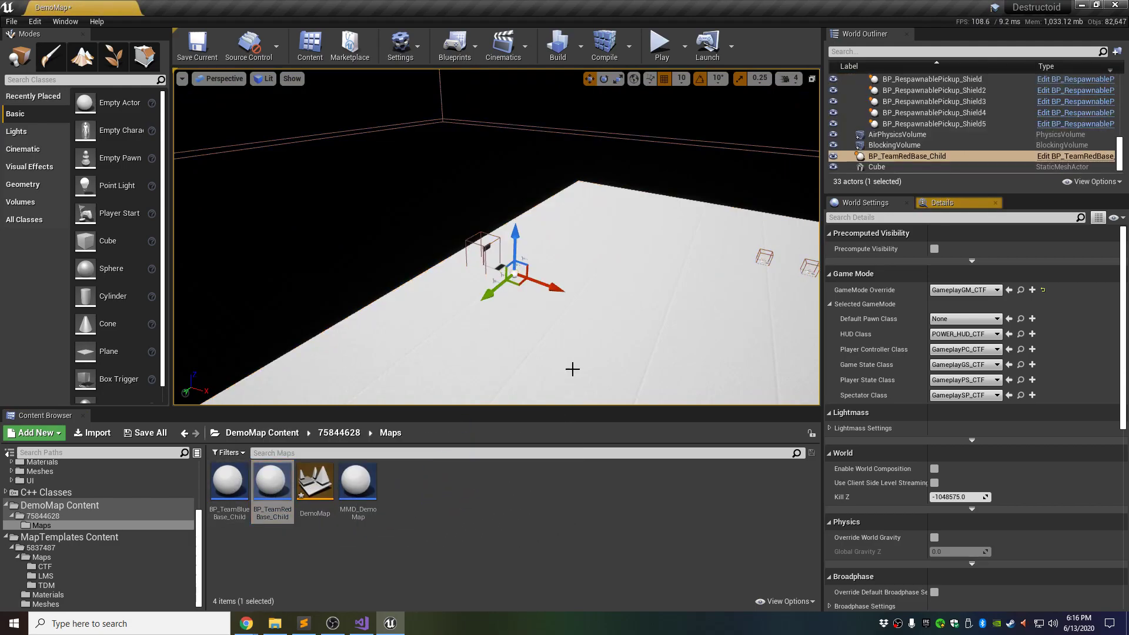
right_drag(416, 348, 391, 337)
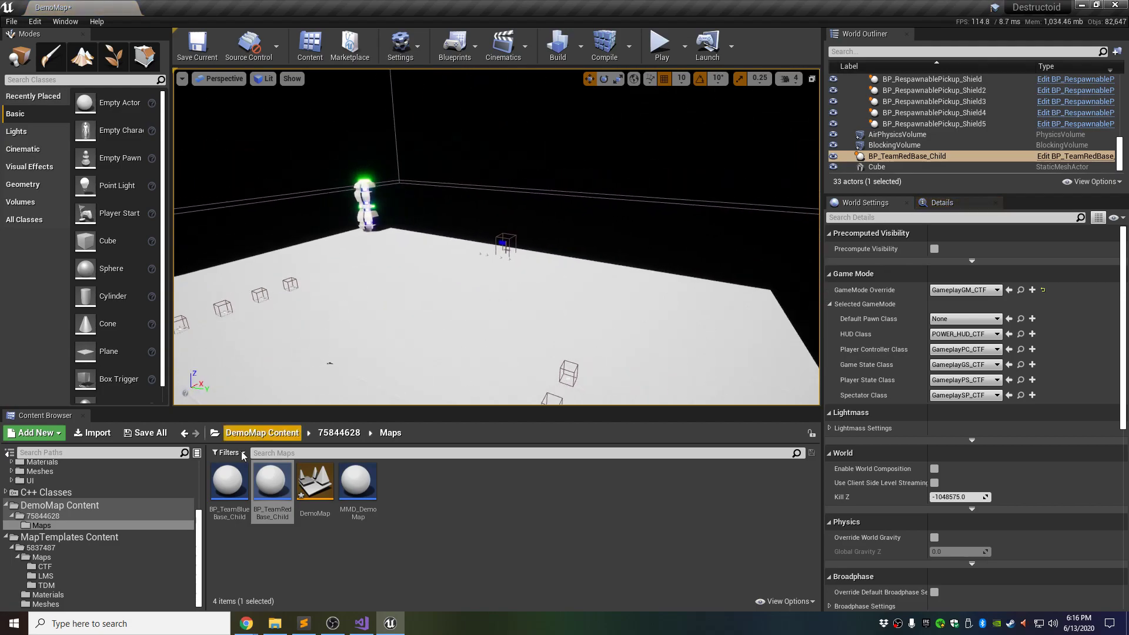
drag(230, 481, 494, 259)
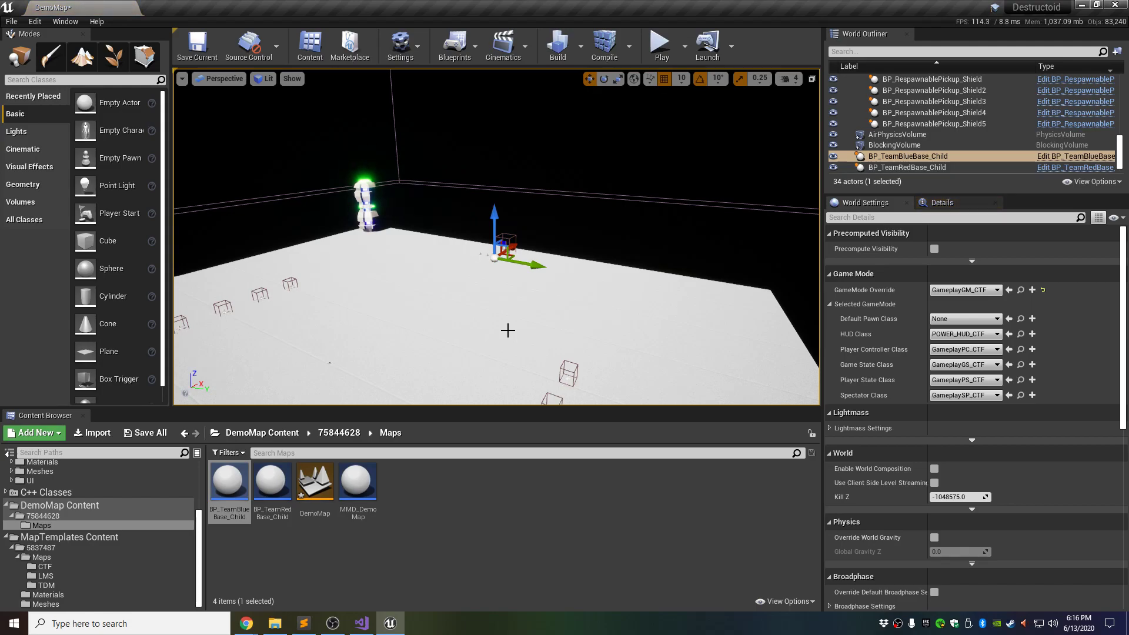
- In the top view, move BP_TeamBlueBase_Child to the middle of the four blue spawn points, in line with the blue flag
right_drag(373, 269, 187, 296)
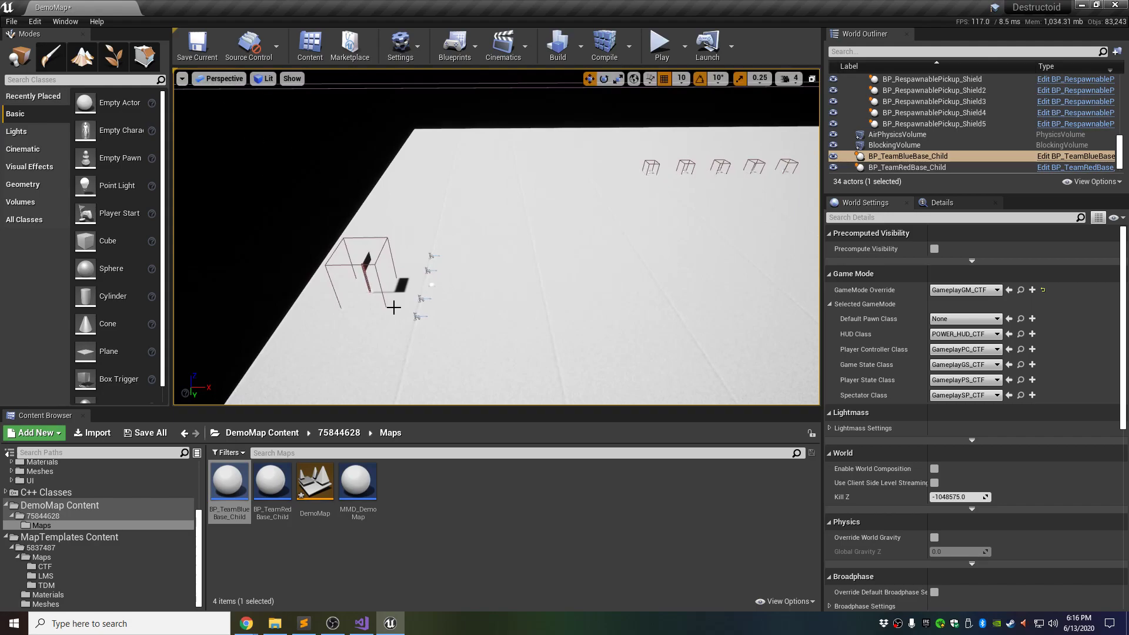
click(184, 79)
click(203, 78)
click(220, 79)
click(239, 121)
scroll(536, 278, down, 10)
scroll(547, 270, up, 10)
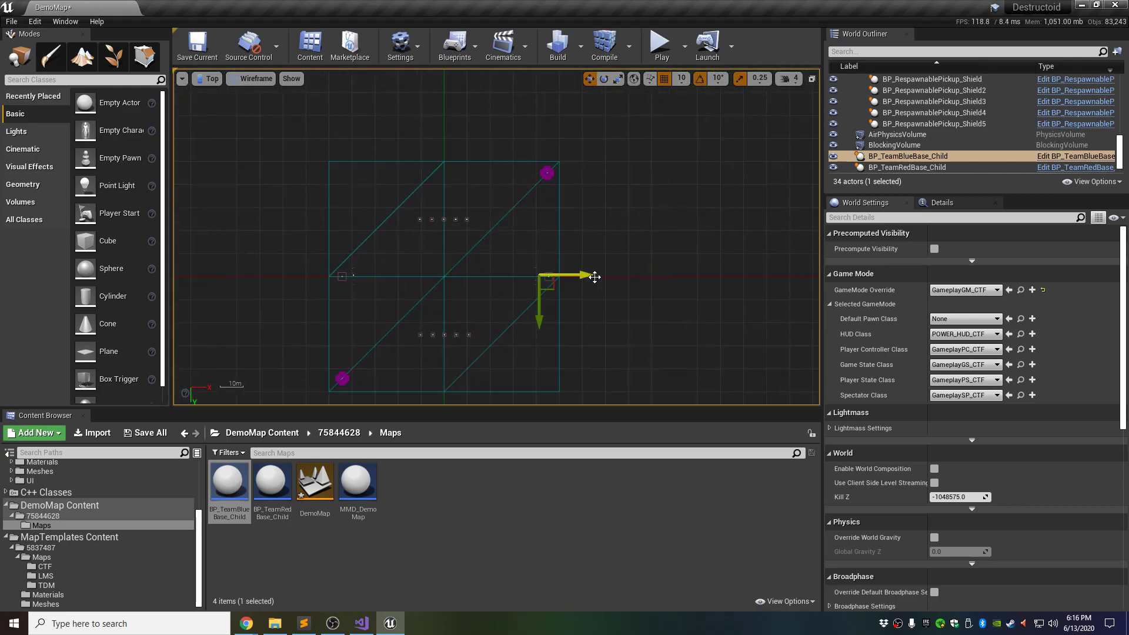
drag(555, 267, 523, 287)
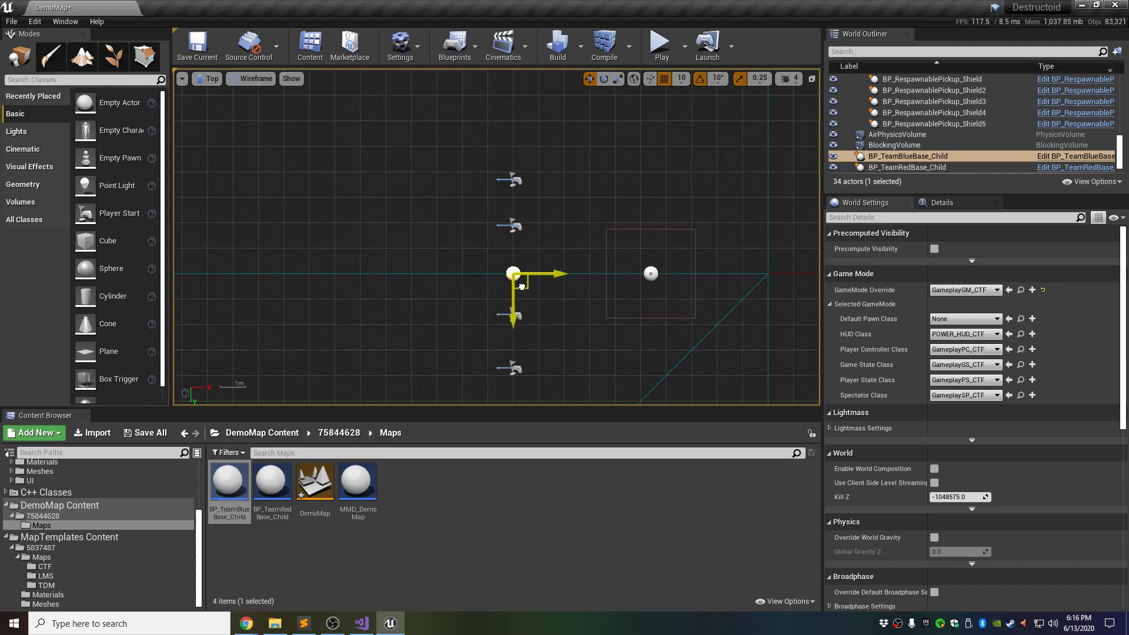
- Move BP_TeamRedBase_Child to the middle of the four red spawn points, in line with the red flag, and save the level
scroll(594, 259, down, 5)
scroll(477, 267, up, 3)
click(473, 244)
scroll(479, 259, up, 2)
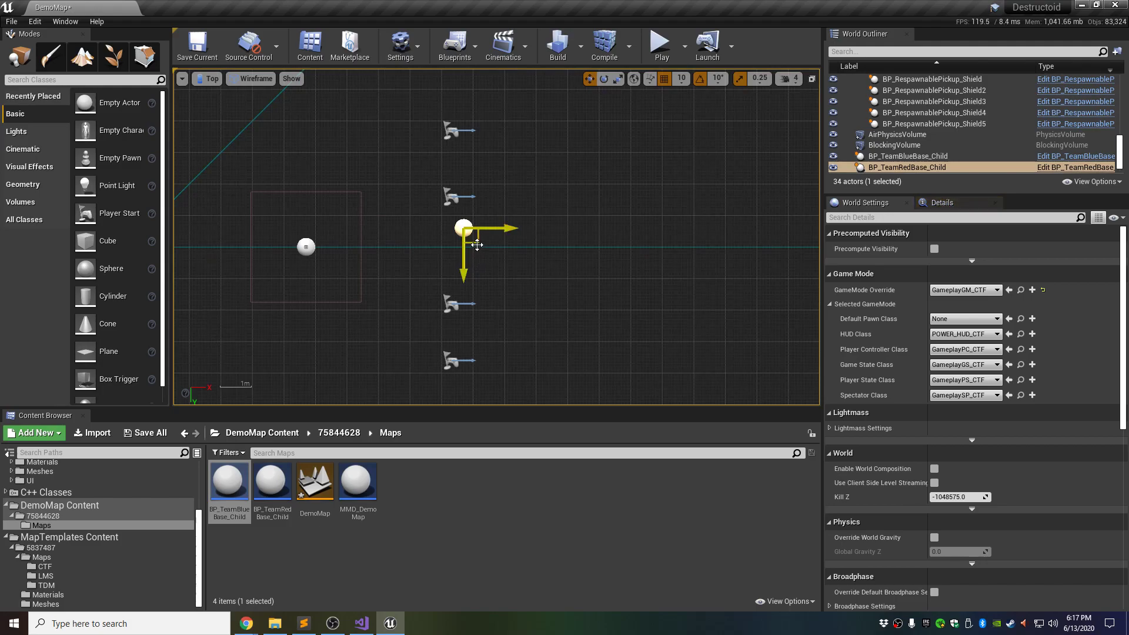
drag(477, 244, 470, 264)
click(541, 224)
scroll(524, 253, down, 6)
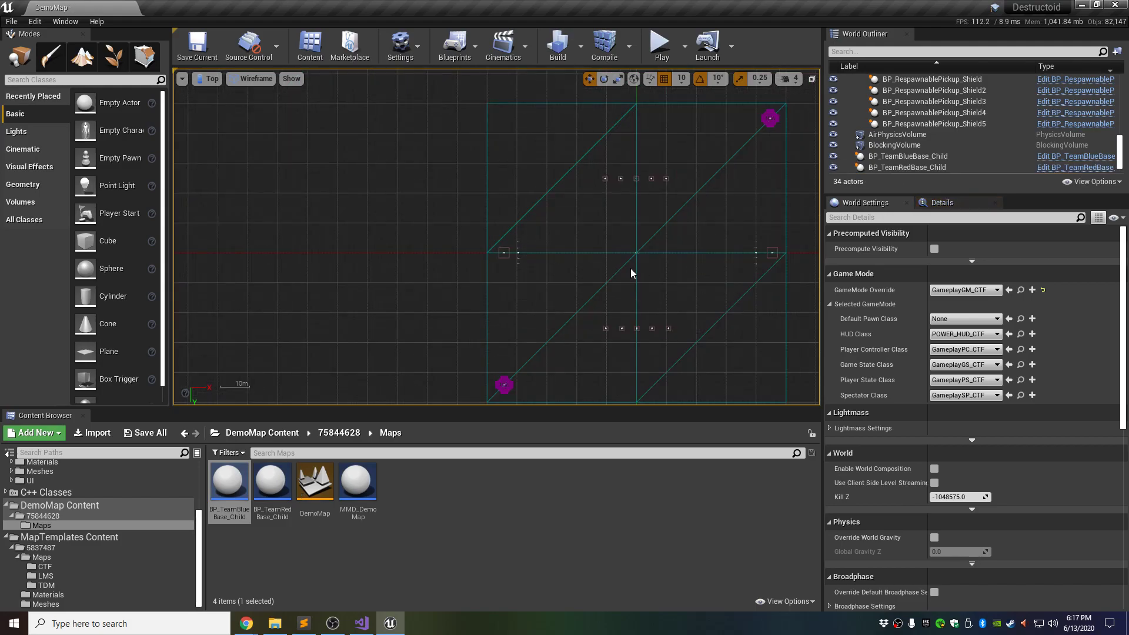
- Examine the placement of the bases, spawn points and pickups in DemoMap from the top and in perspective
right_drag(661, 275, 567, 205)
scroll(534, 182, up, 5)
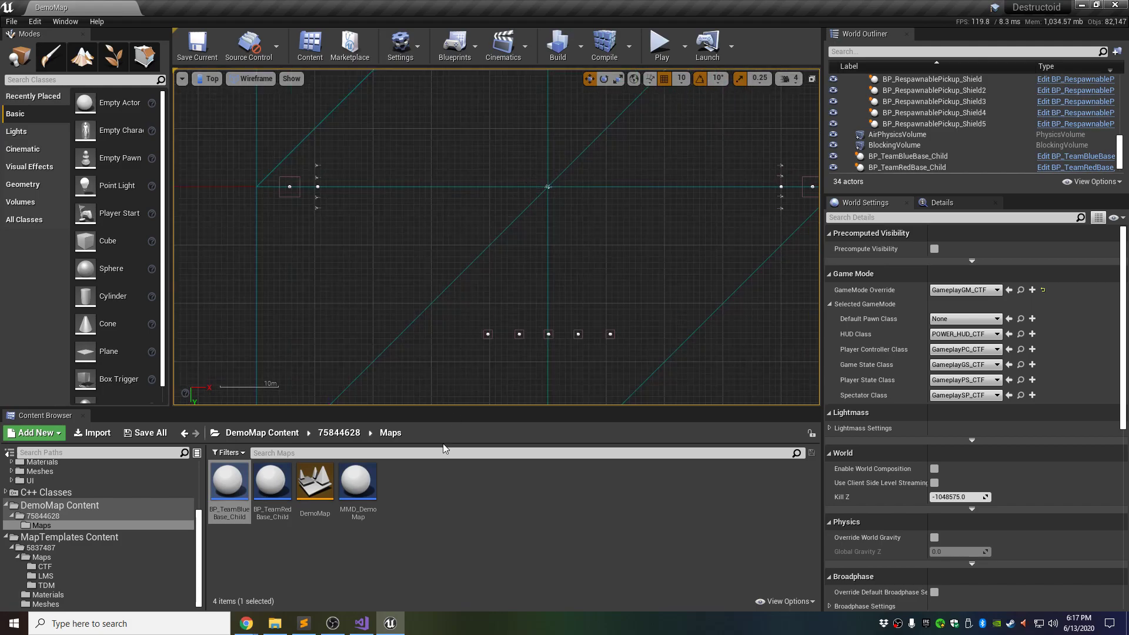
click(430, 511)
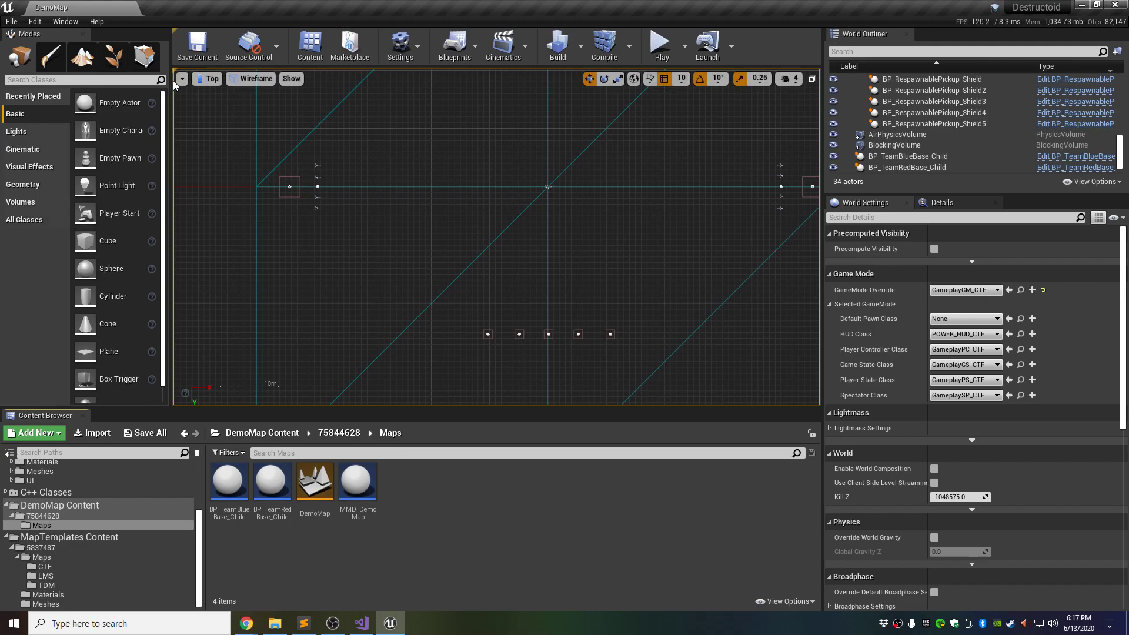
click(208, 80)
click(232, 94)
right_drag(497, 267, 779, 264)
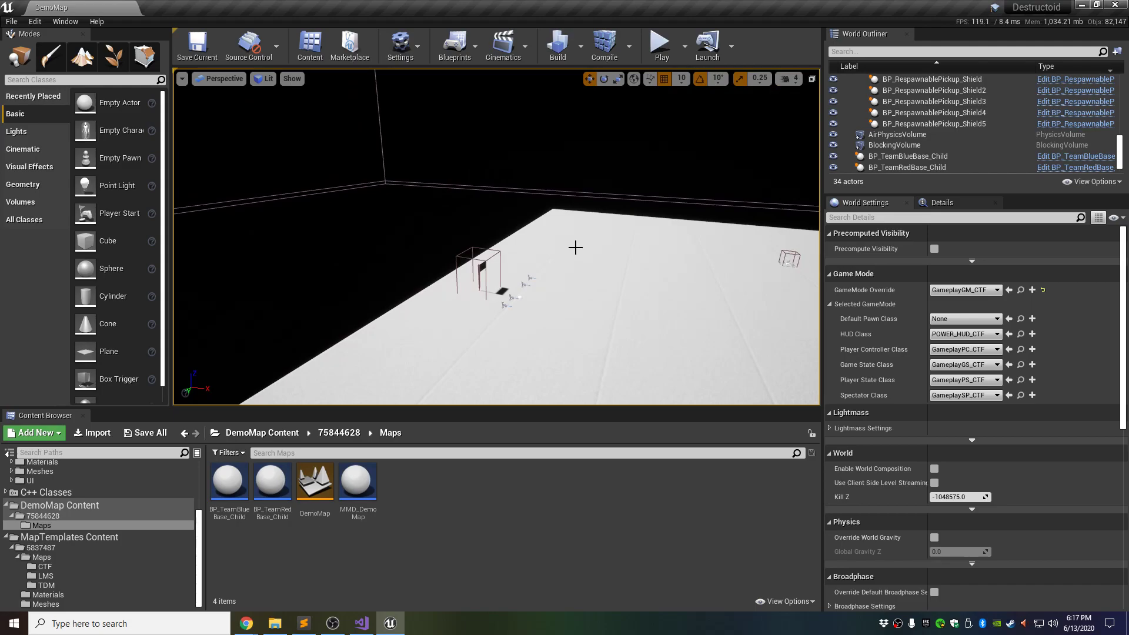
right_drag(554, 276, 558, 317)
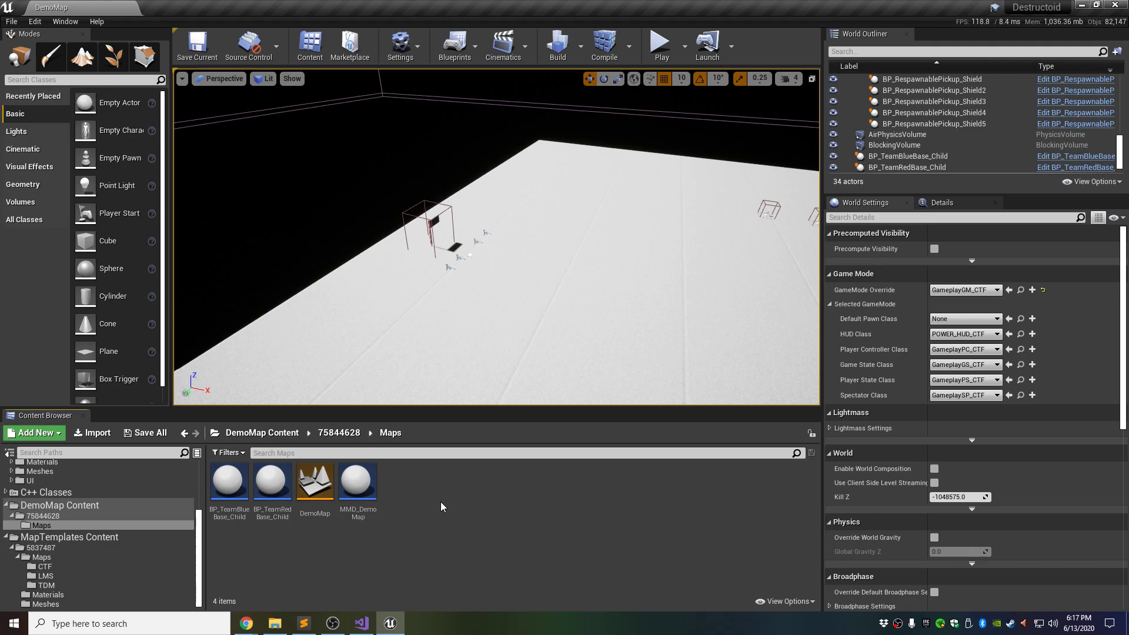
right_drag(459, 306, 507, 255)
key(w)
mouse_move(609, 276)
right_down()
mouse_move(500, 278)
mouse_move(521, 277)
mouse_move(509, 293)
mouse_move(595, 282)
right_up()
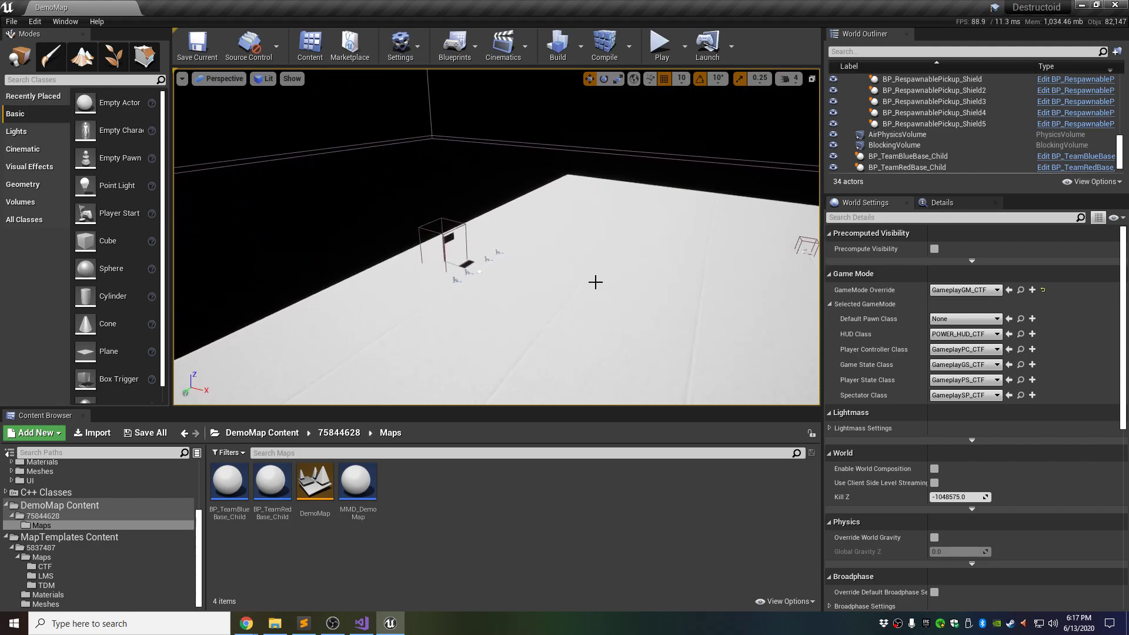
- Open the Reference Viewer for the DemoMap level and examine the paths of the first blueprints it references
click(329, 496)
right_click(329, 496)
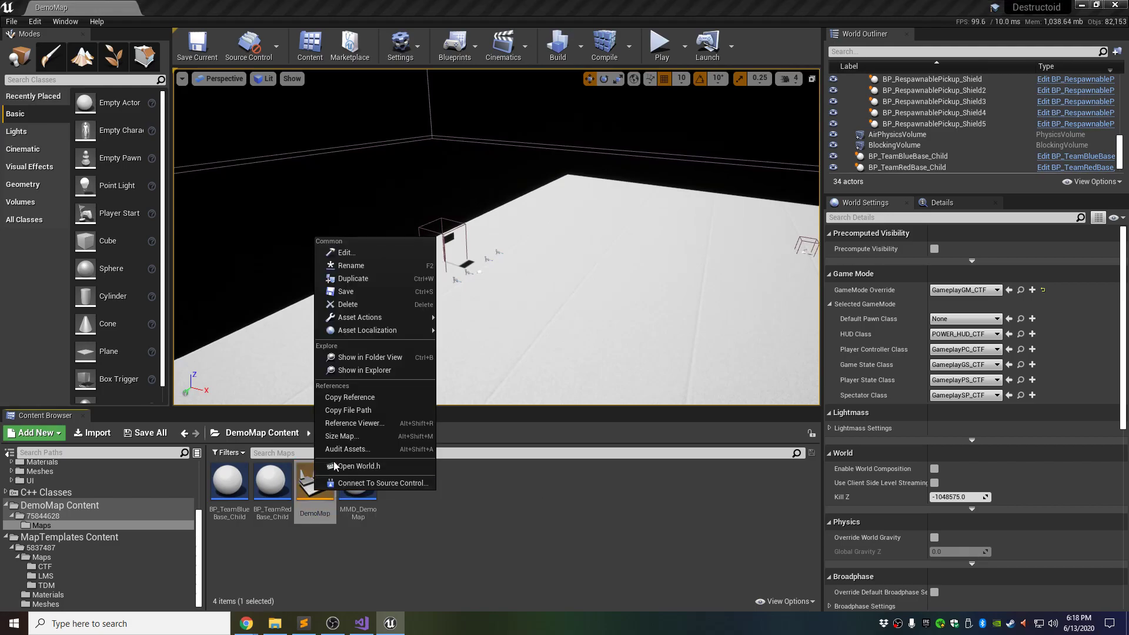
click(376, 422)
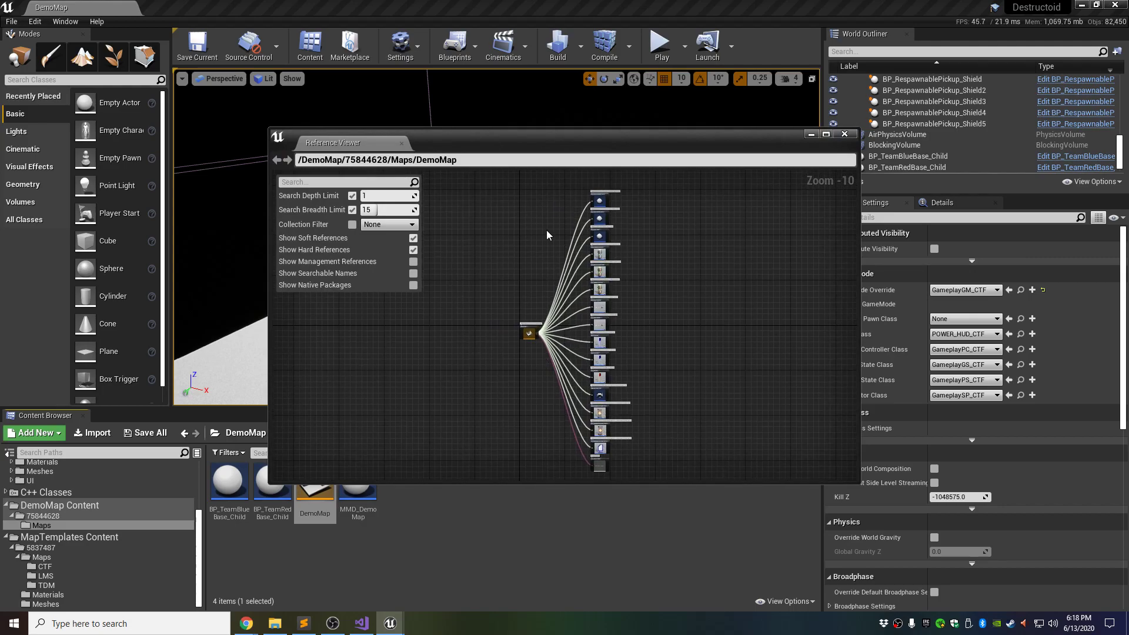
scroll(574, 190, up, 9)
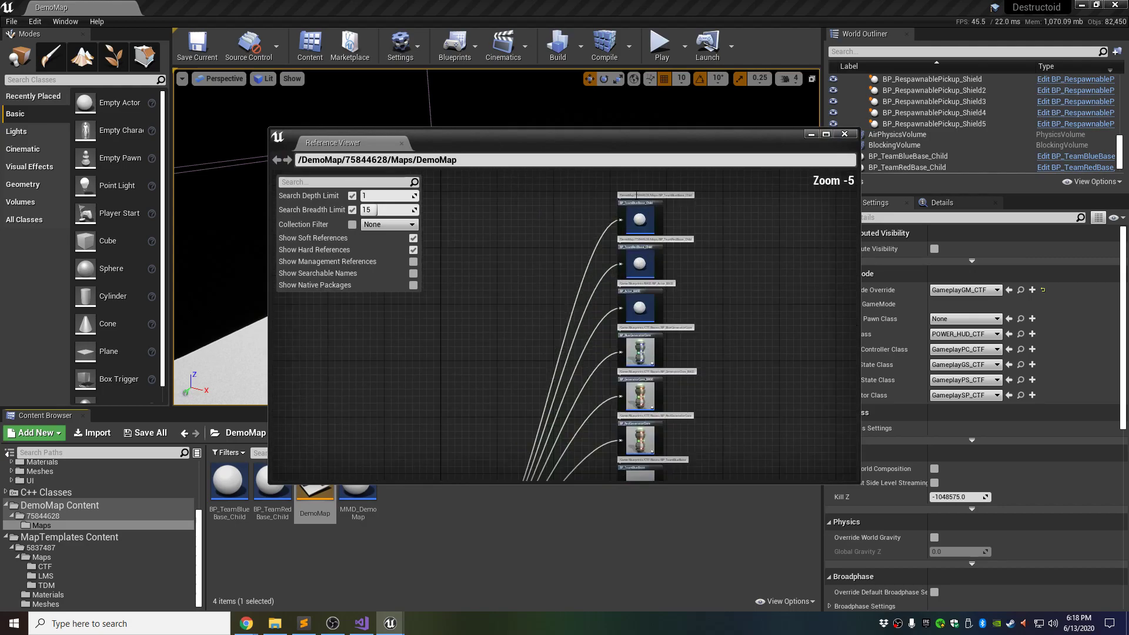
scroll(650, 238, down, 2)
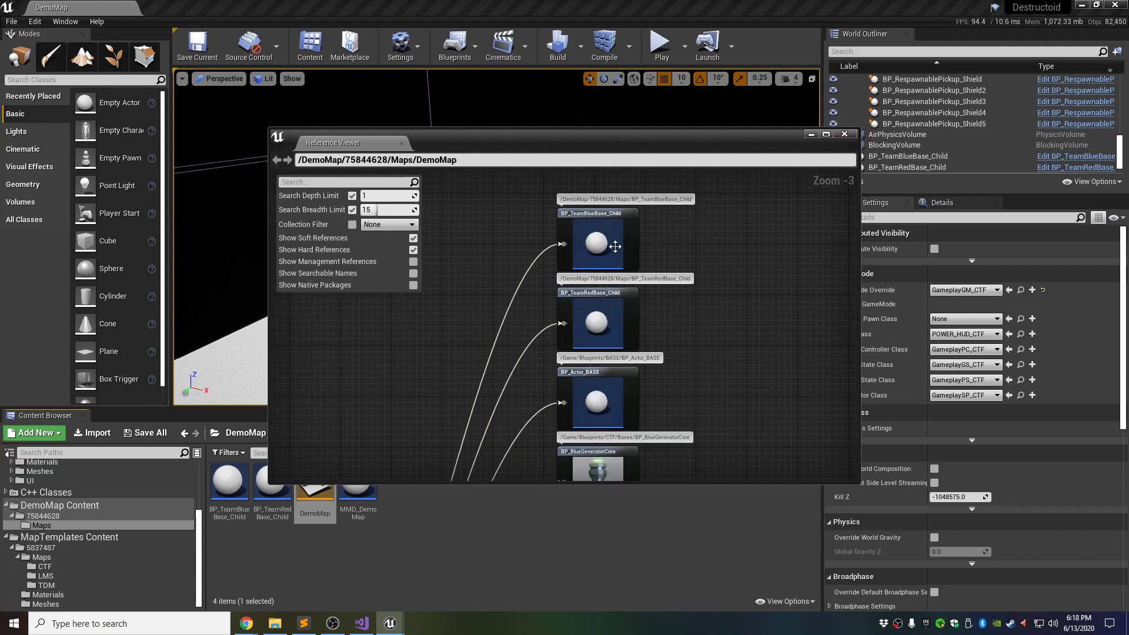
scroll(585, 202, up, 3)
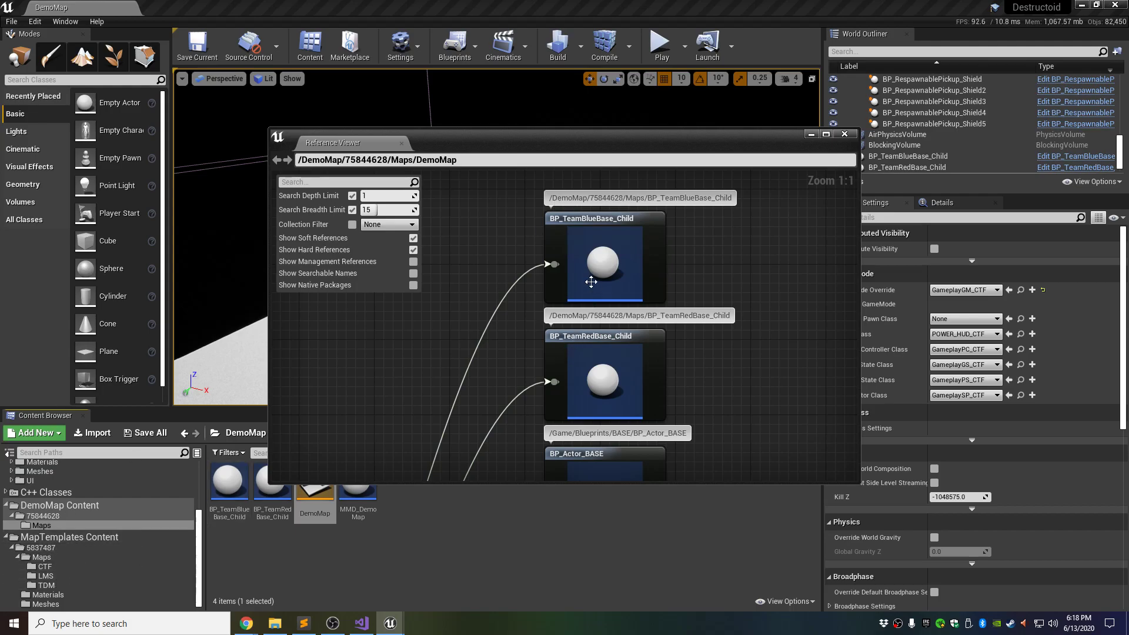
scroll(577, 318, down, 5)
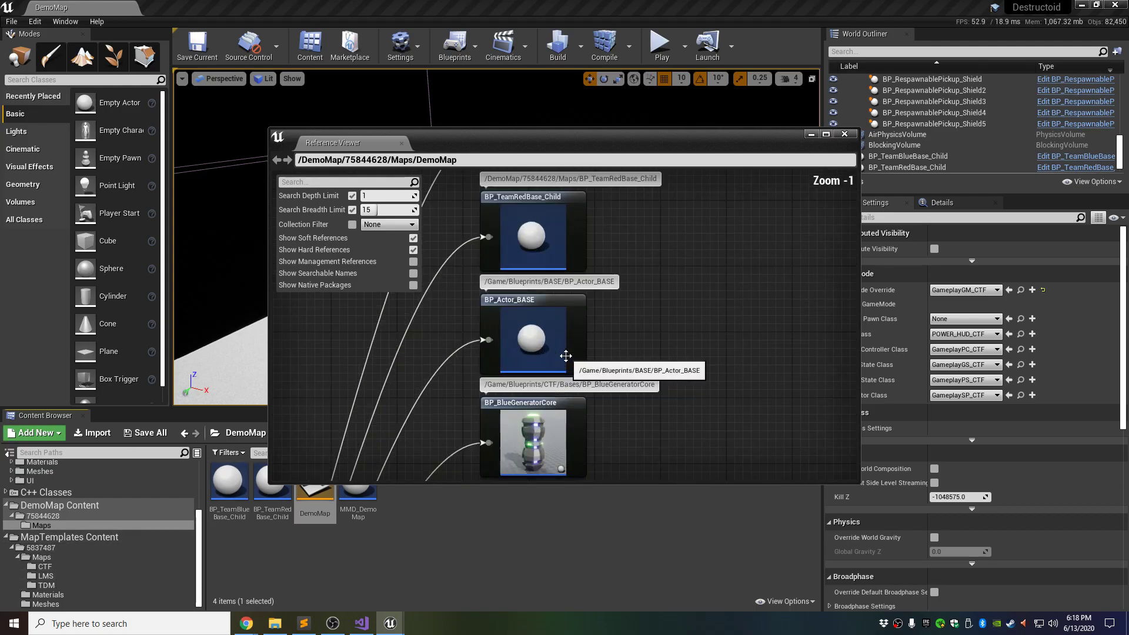
scroll(617, 292, up, 5)
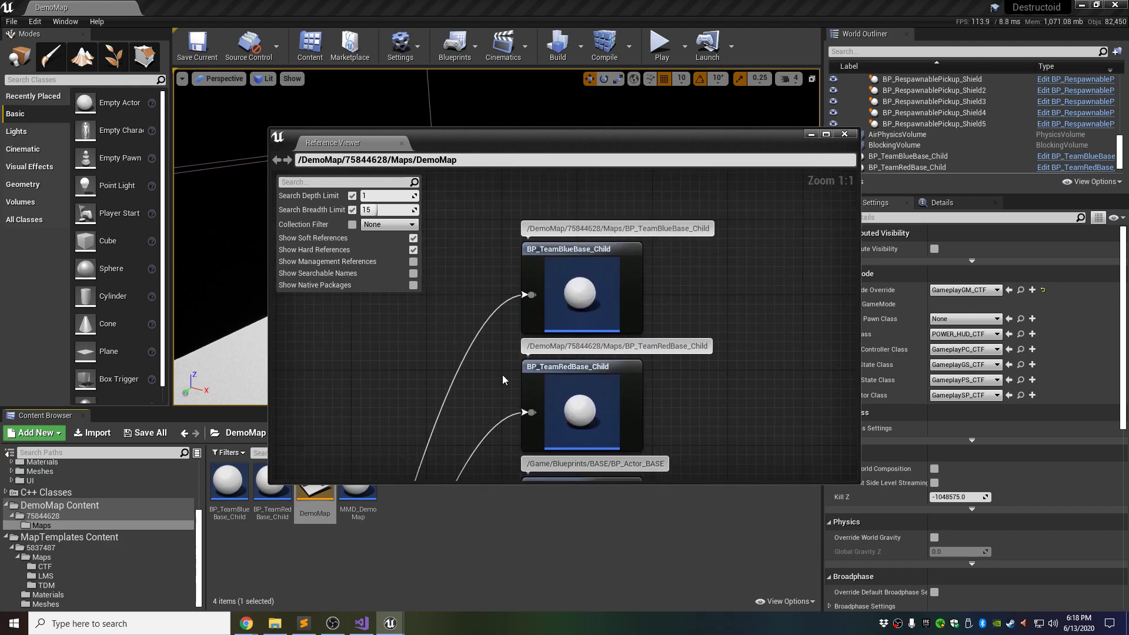
scroll(503, 376, down, 6)
right_drag(502, 383, 532, 294)
right_drag(442, 427, 501, 319)
scroll(501, 360, up, 6)
scroll(501, 372, down, 7)
right_drag(578, 249, 544, 287)
scroll(520, 341, up, 7)
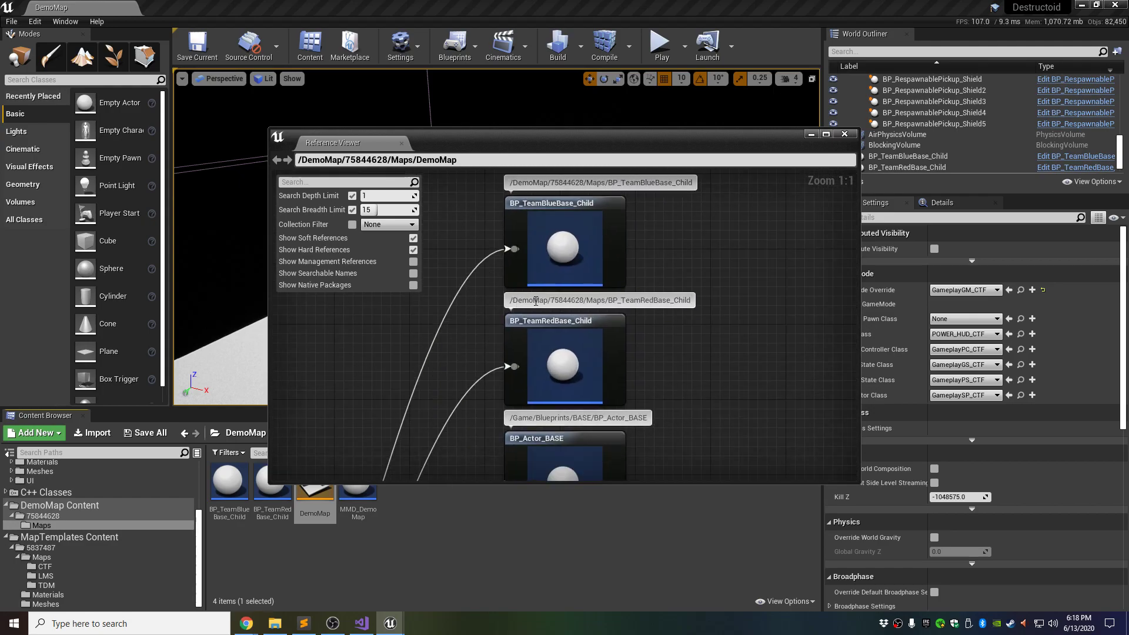
- Dock the Reference Viewer in the main window, examine all of DemoMap's references down to the collapsed nodes, and close the viewer
drag(377, 145, 317, 9)
scroll(520, 331, down, 5)
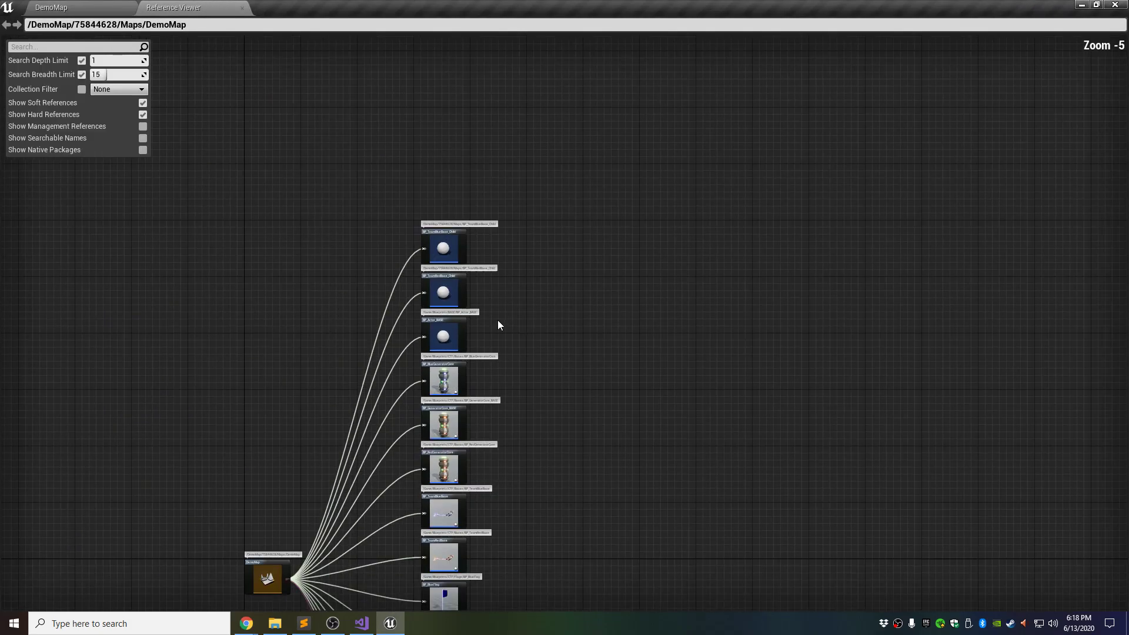
scroll(371, 290, up, 5)
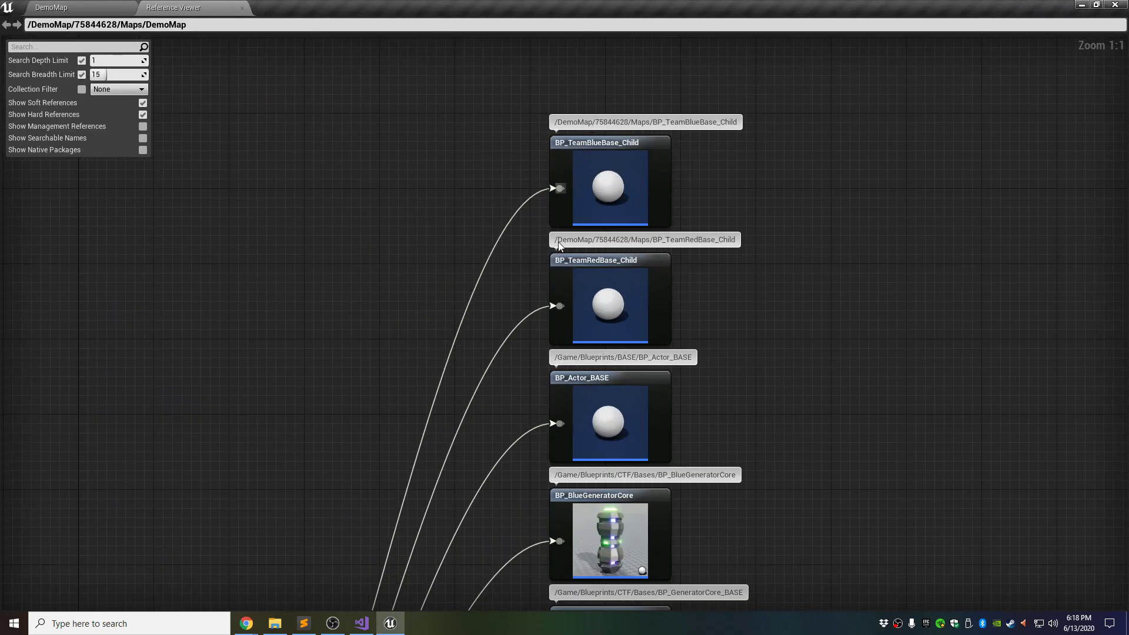
right_drag(767, 412, 673, 253)
right_drag(587, 177, 559, 94)
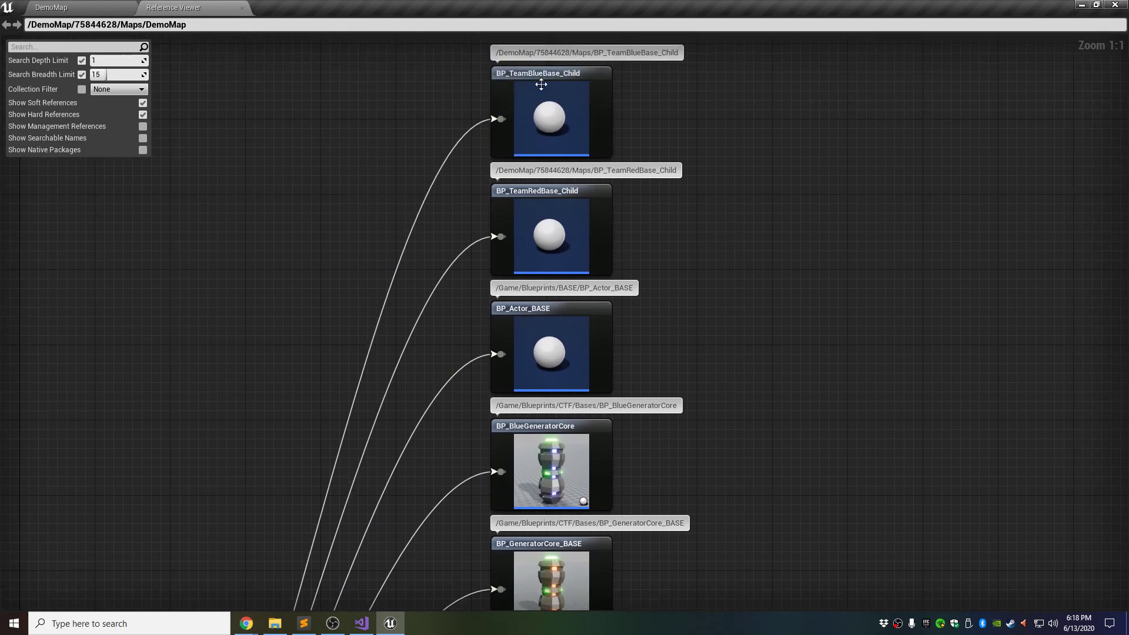
right_drag(656, 365, 655, 252)
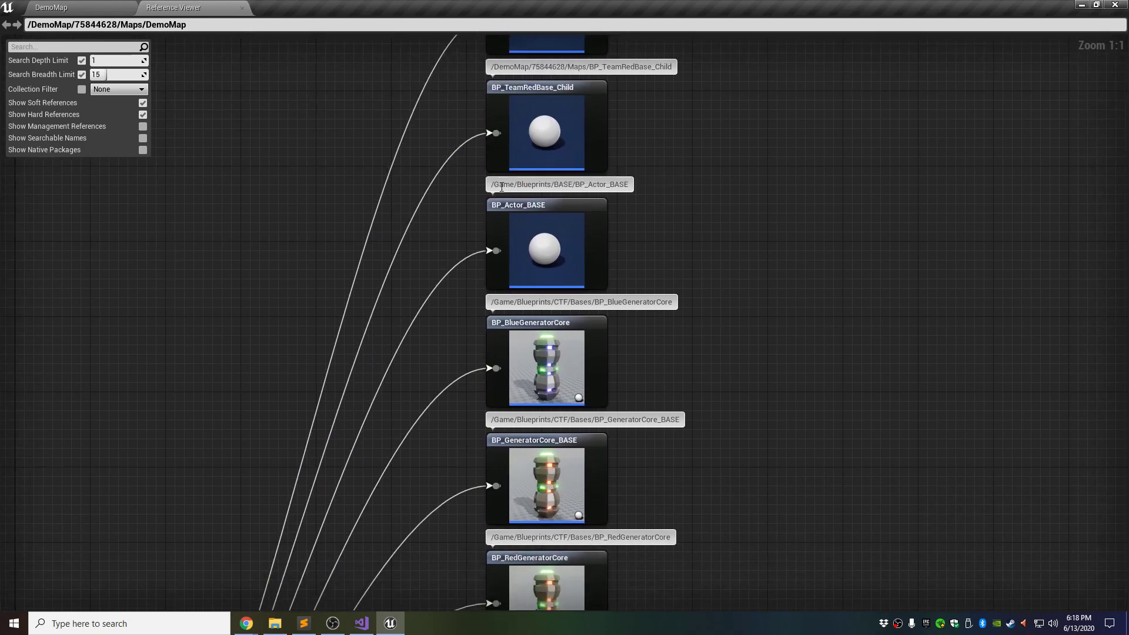
right_drag(621, 341, 725, 237)
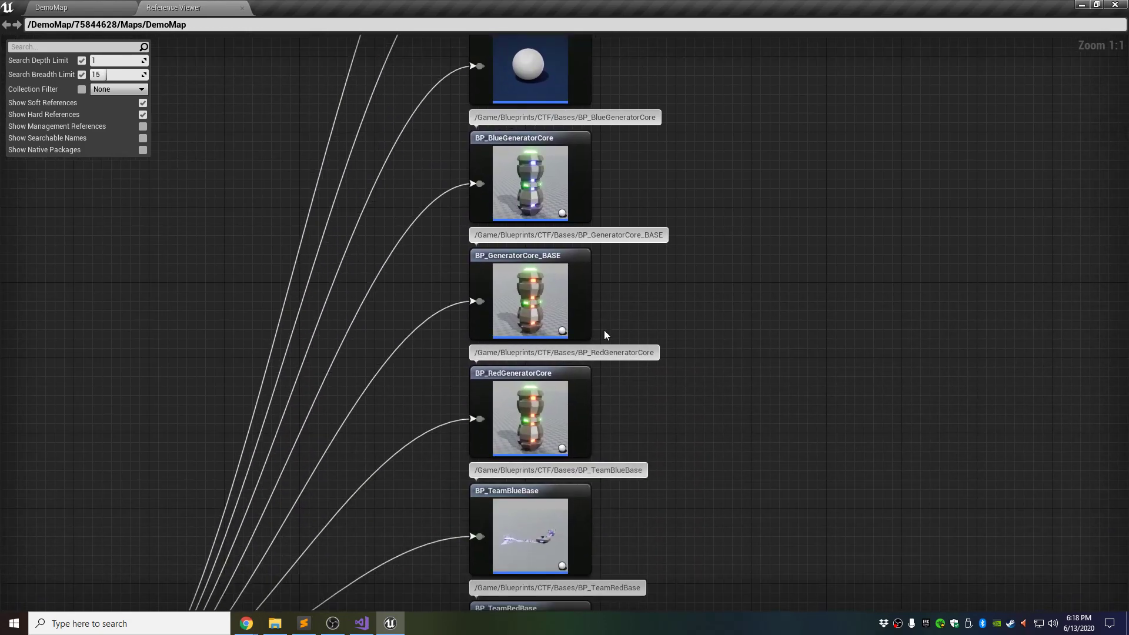
scroll(679, 302, down, 4)
scroll(704, 517, up, 4)
mouse_move(704, 517)
right_down()
mouse_move(716, 299)
mouse_move(687, 276)
right_up()
right_drag(671, 534, 669, 326)
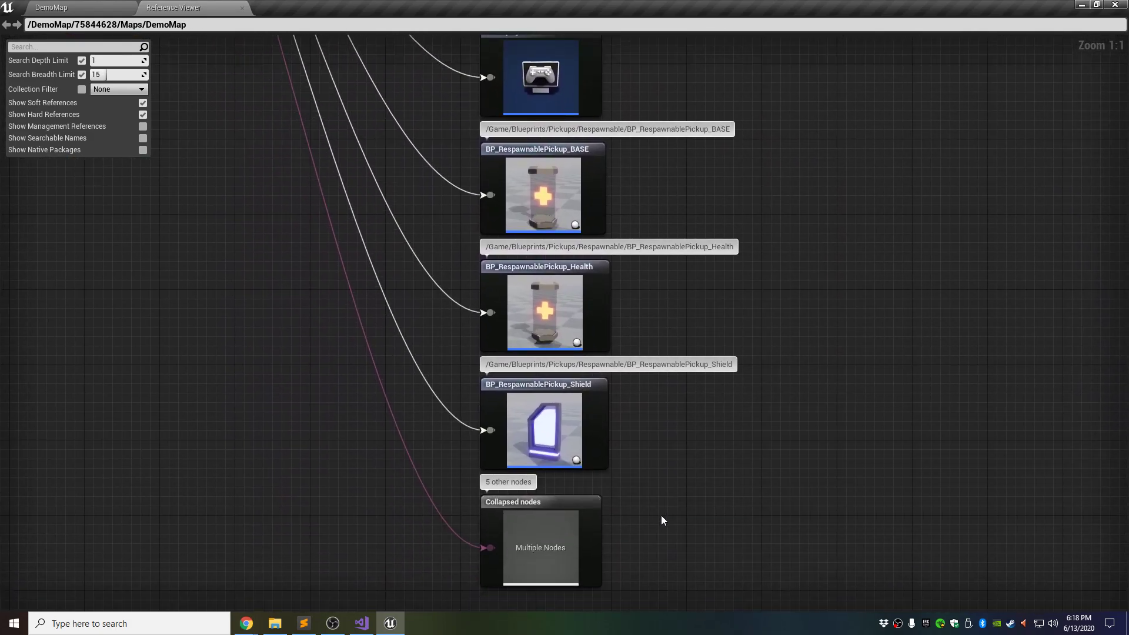
right_drag(645, 141, 678, 500)
mouse_move(698, 161)
right_down()
mouse_move(681, 487)
mouse_move(683, 426)
mouse_move(682, 474)
right_up()
right_drag(696, 206, 685, 487)
right_drag(665, 216, 675, 408)
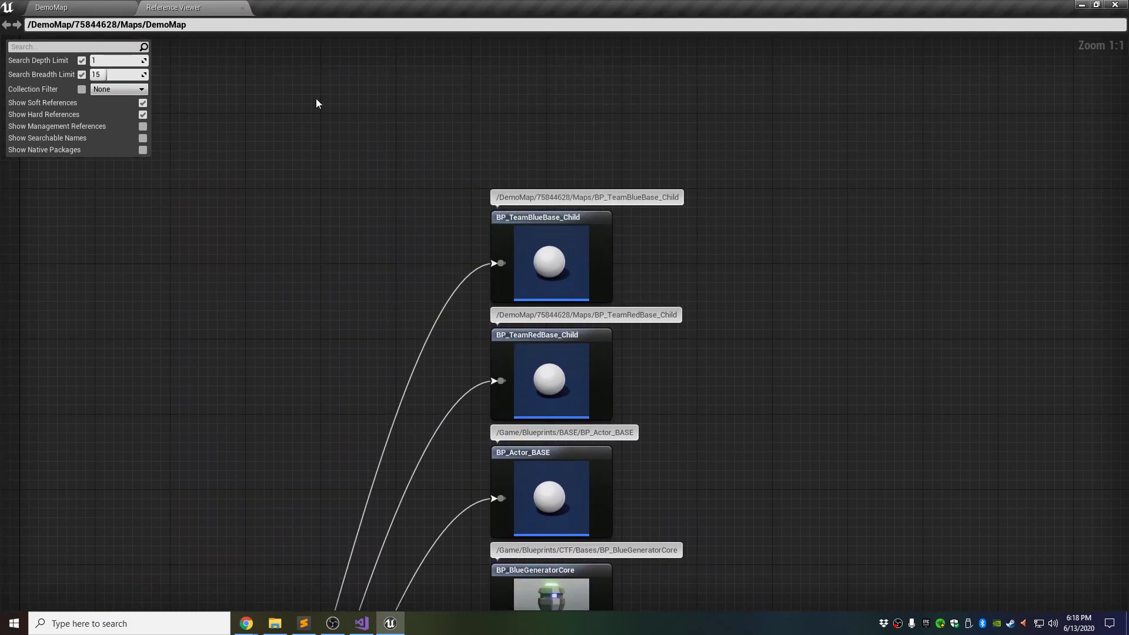
scroll(478, 287, down, 6)
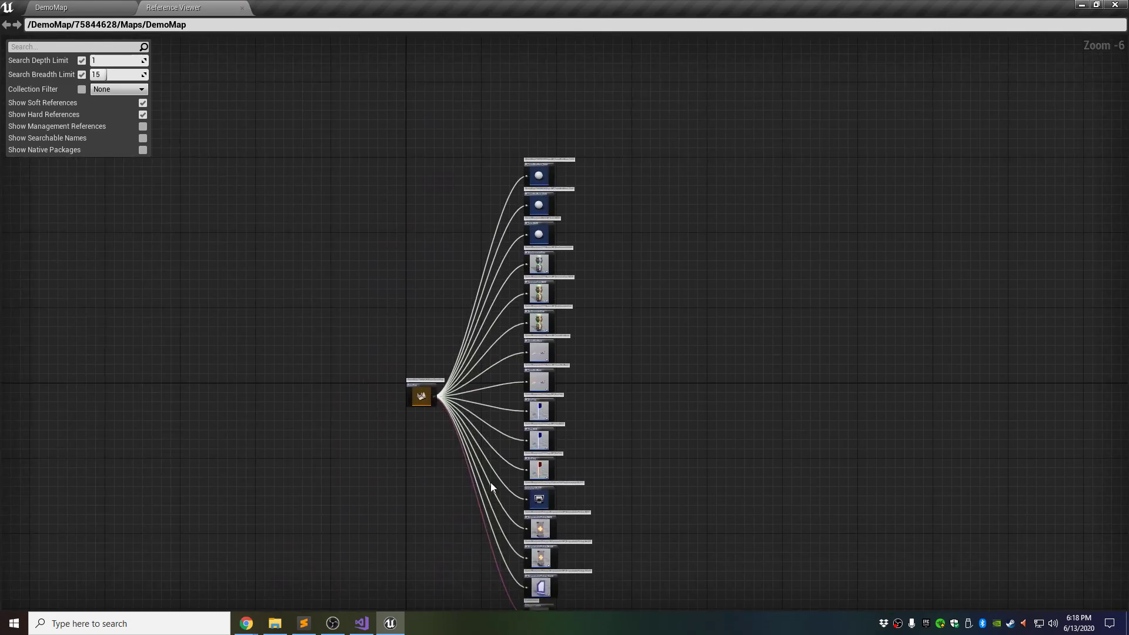
scroll(495, 474, up, 3)
scroll(495, 474, down, 2)
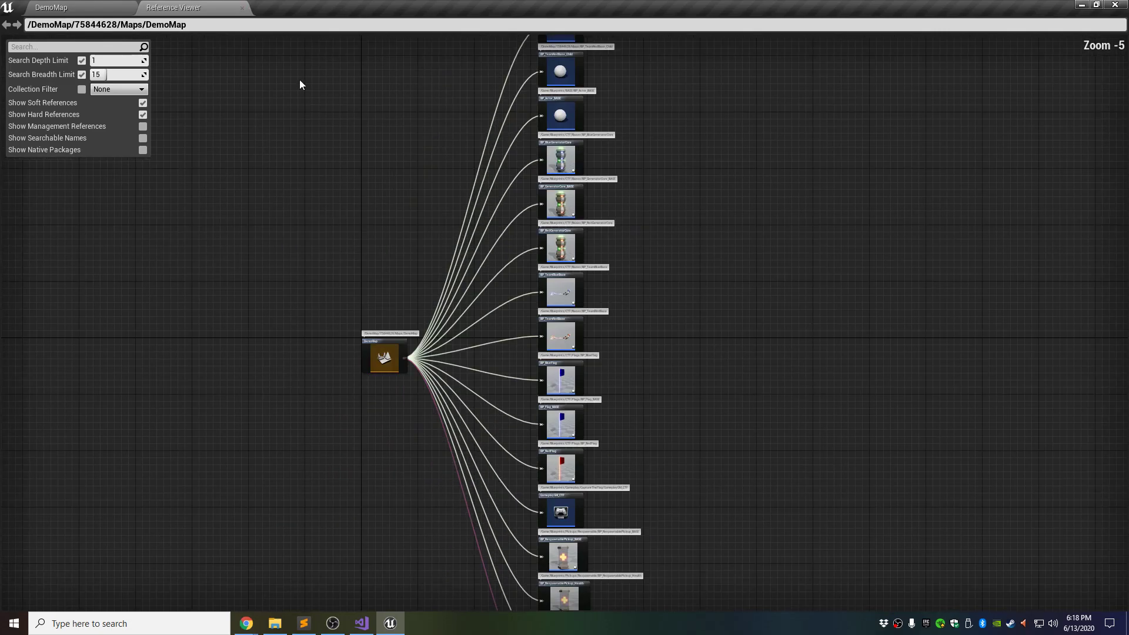
click(242, 8)
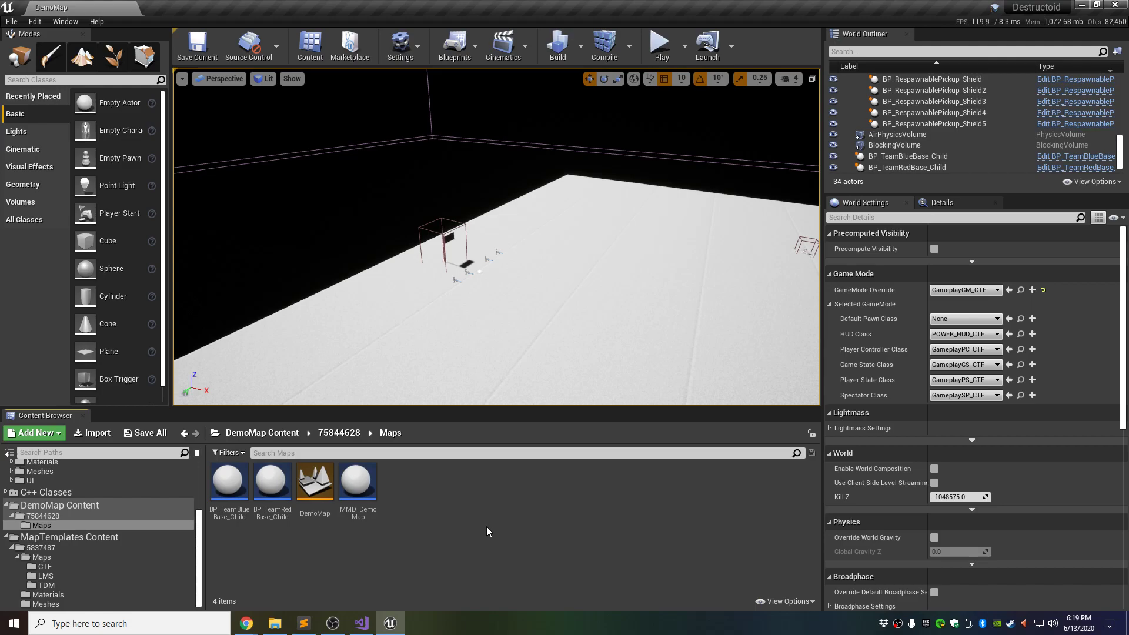
- Collapse the MapTemplates Content folder in the Content Browser, keeping DemoMap's Maps folder open
click(45, 517)
click(48, 526)
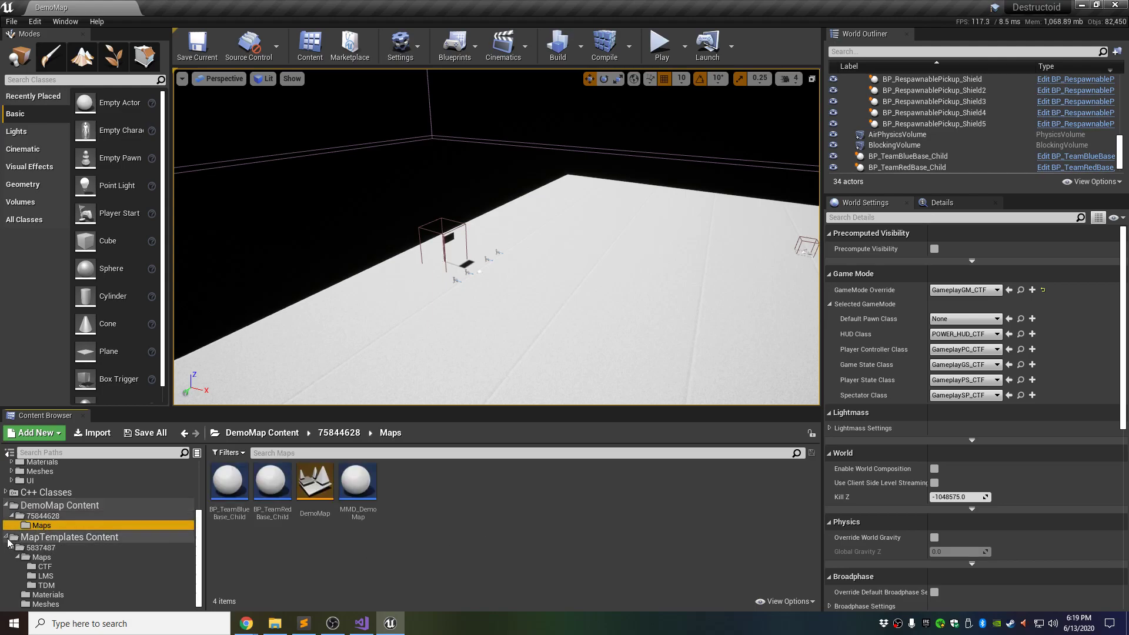
click(6, 537)
click(355, 559)
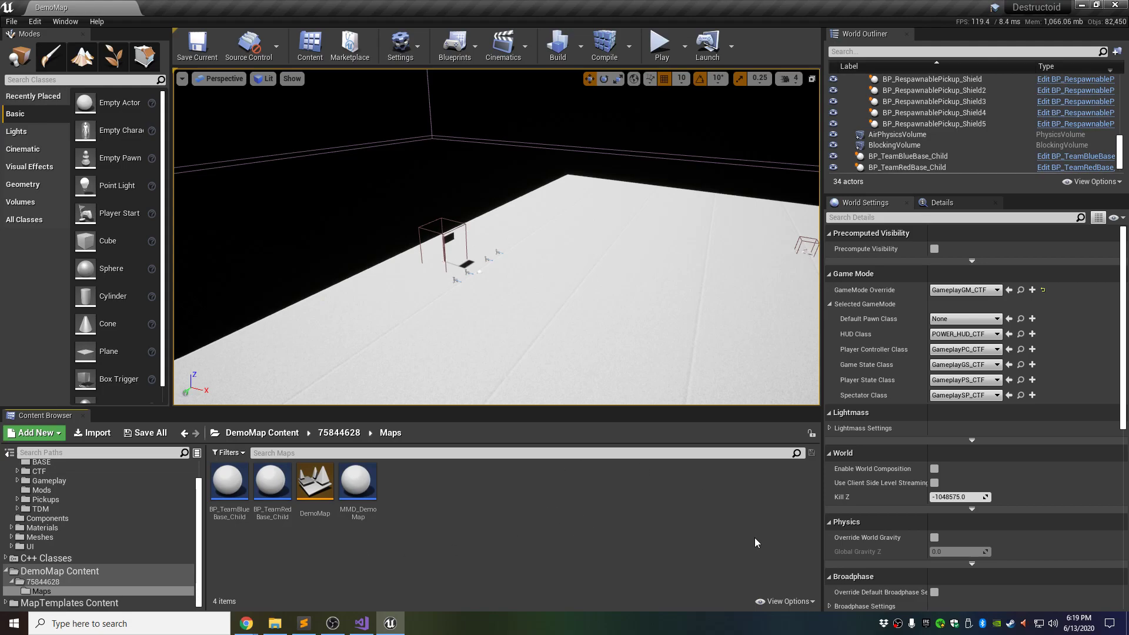
- Switch to the Epic Games Launcher, search the Marketplace for "super grid" and open the SuperGrid Starter pack page
click(926, 622)
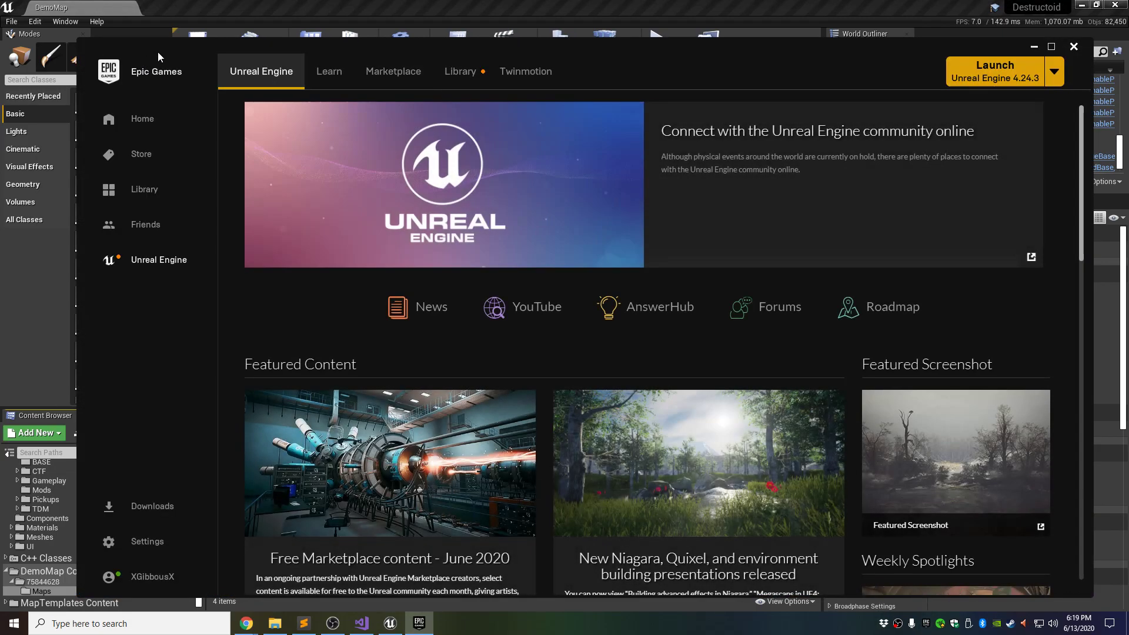
drag(158, 56, 133, 40)
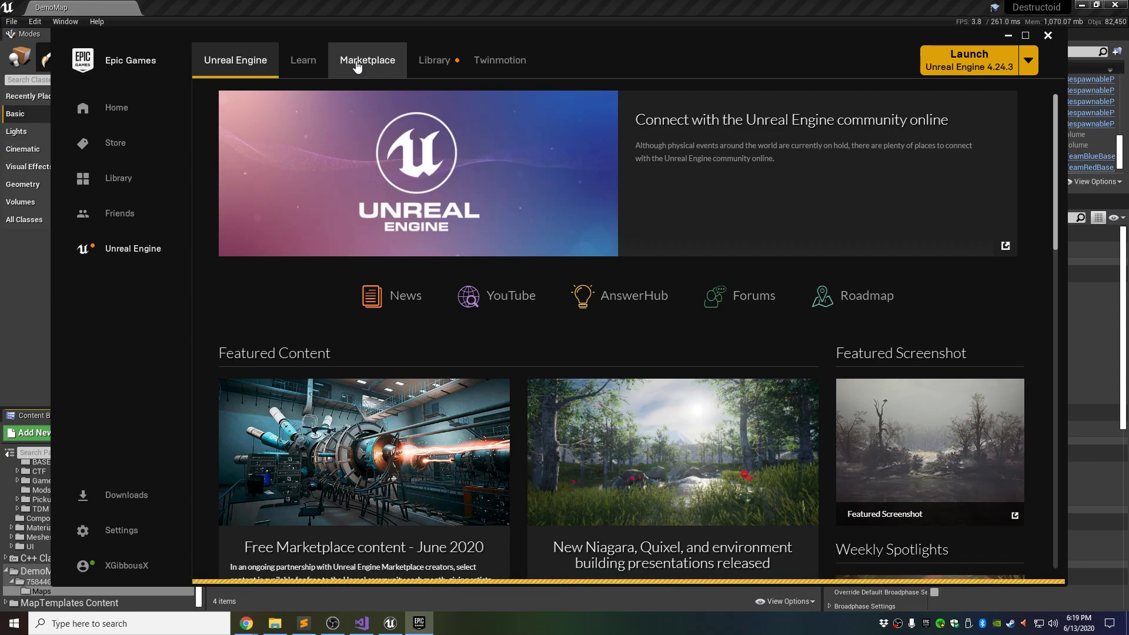
click(377, 71)
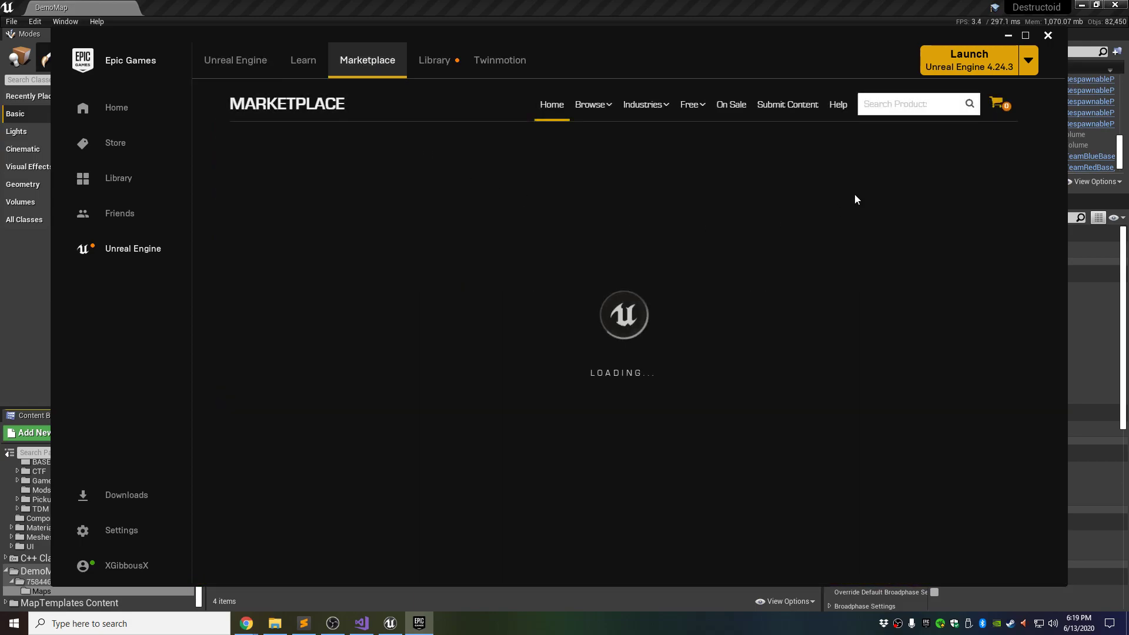
click(881, 106)
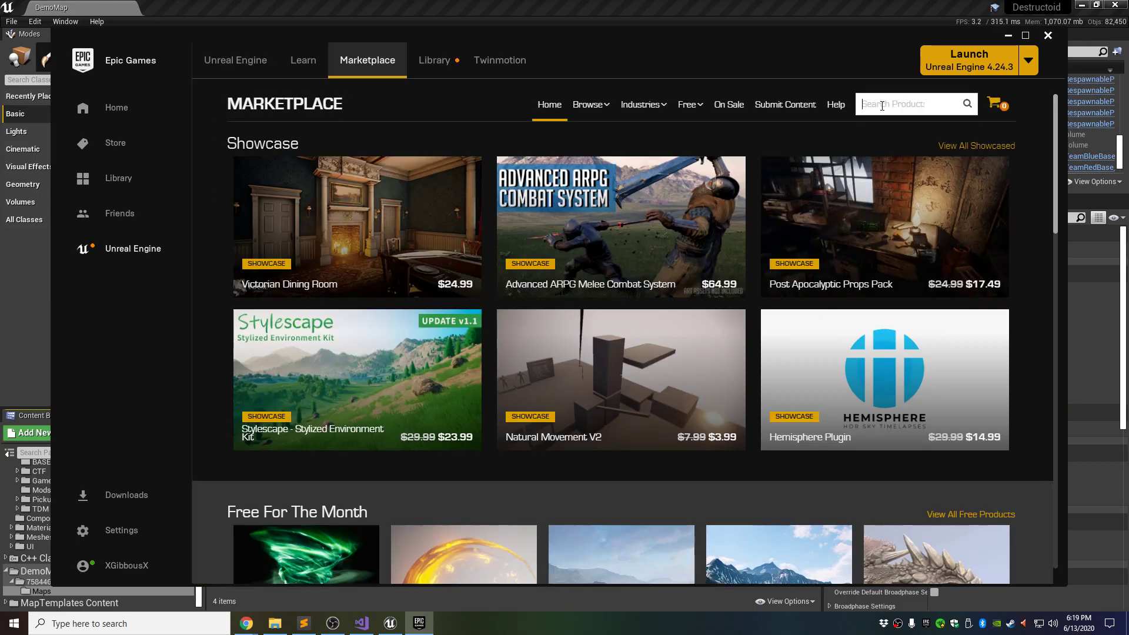
text(super grid)
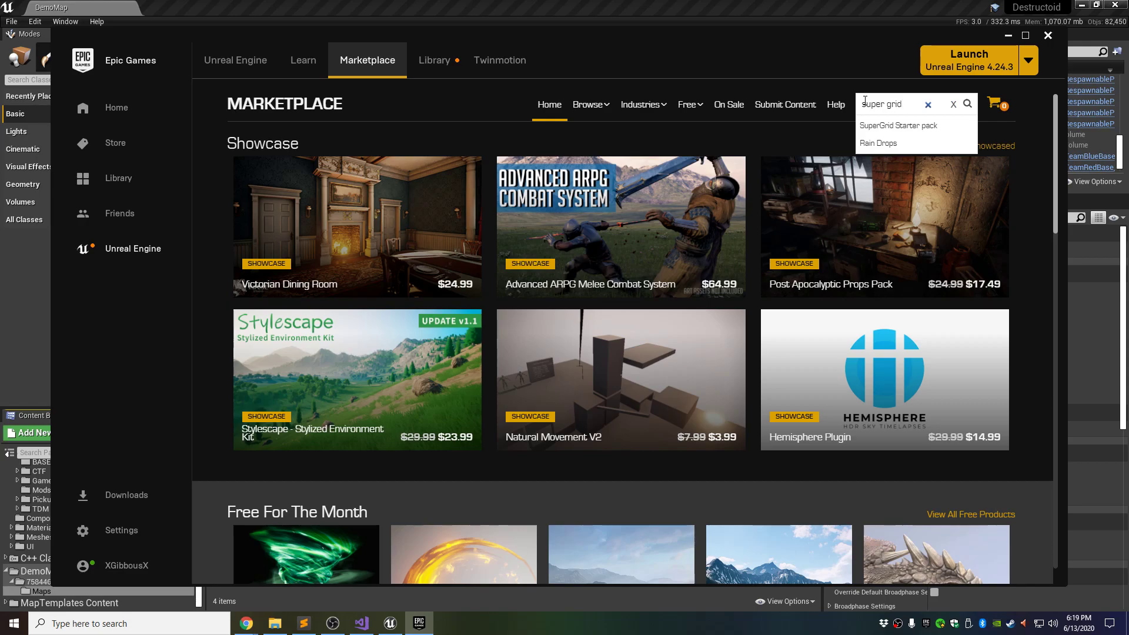
key(Return)
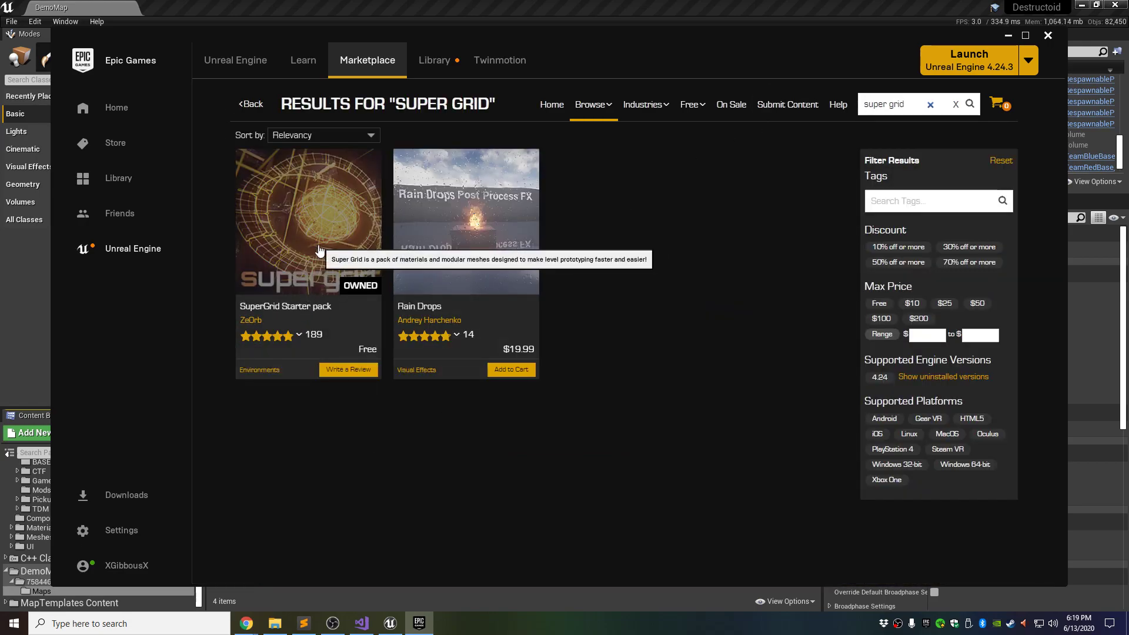
click(315, 201)
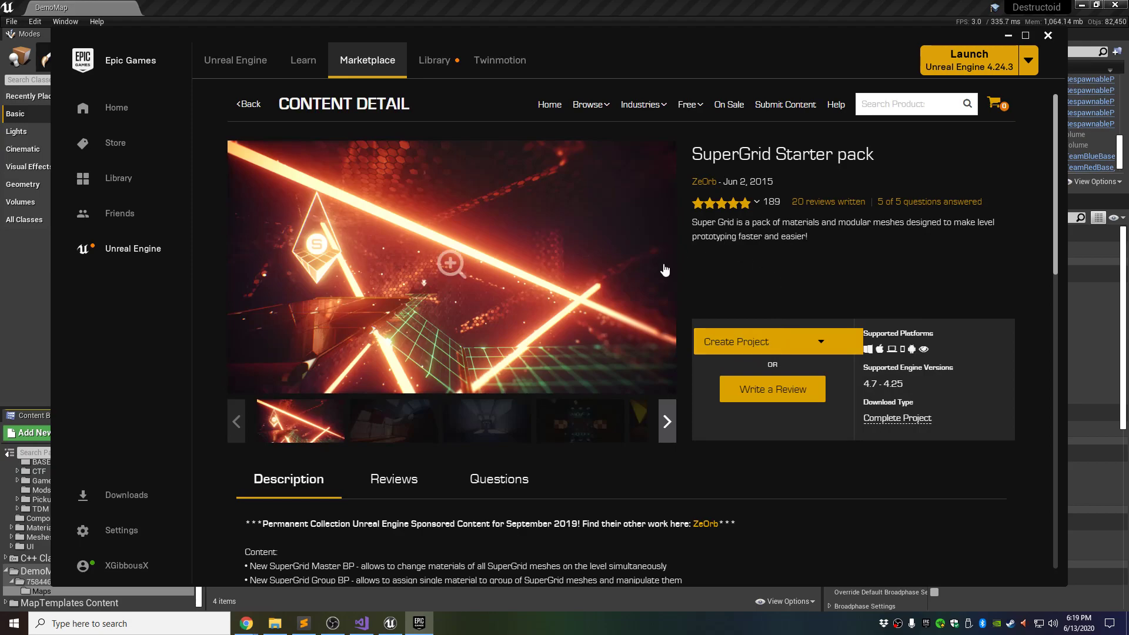
- Create a project named SuperGridStarterpack from the pack, using engine version 4.24
click(728, 345)
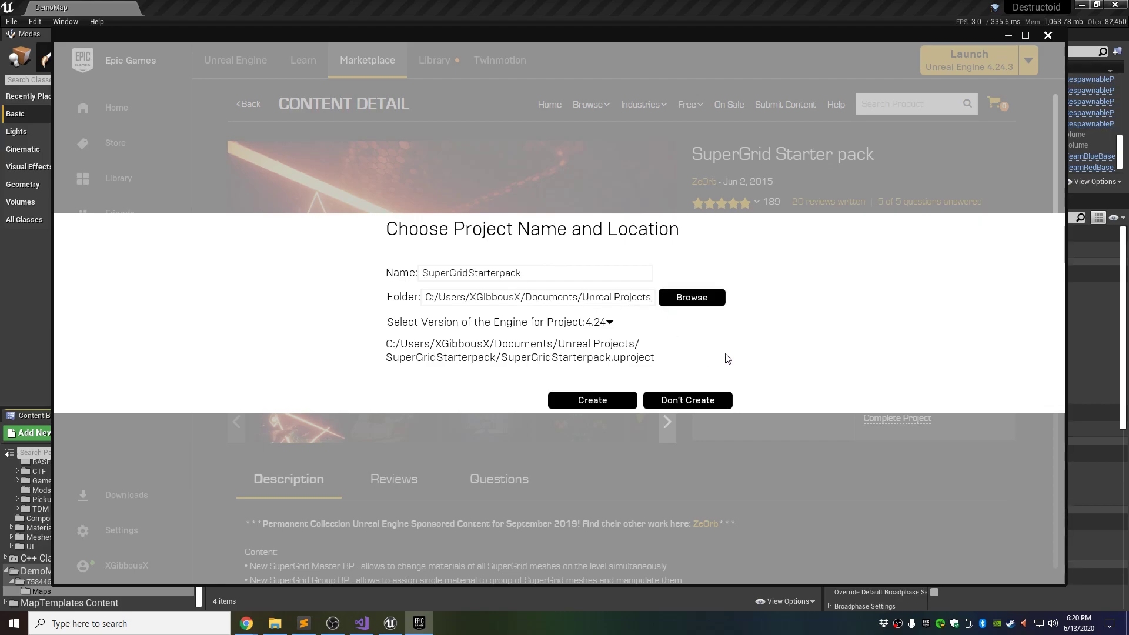
click(610, 323)
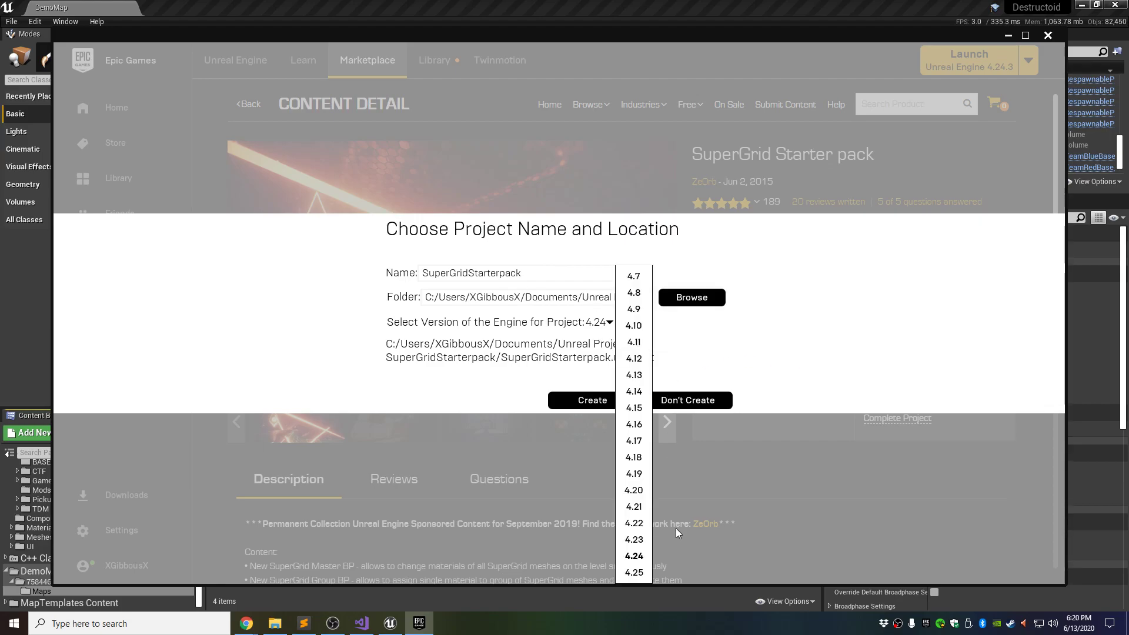
click(634, 556)
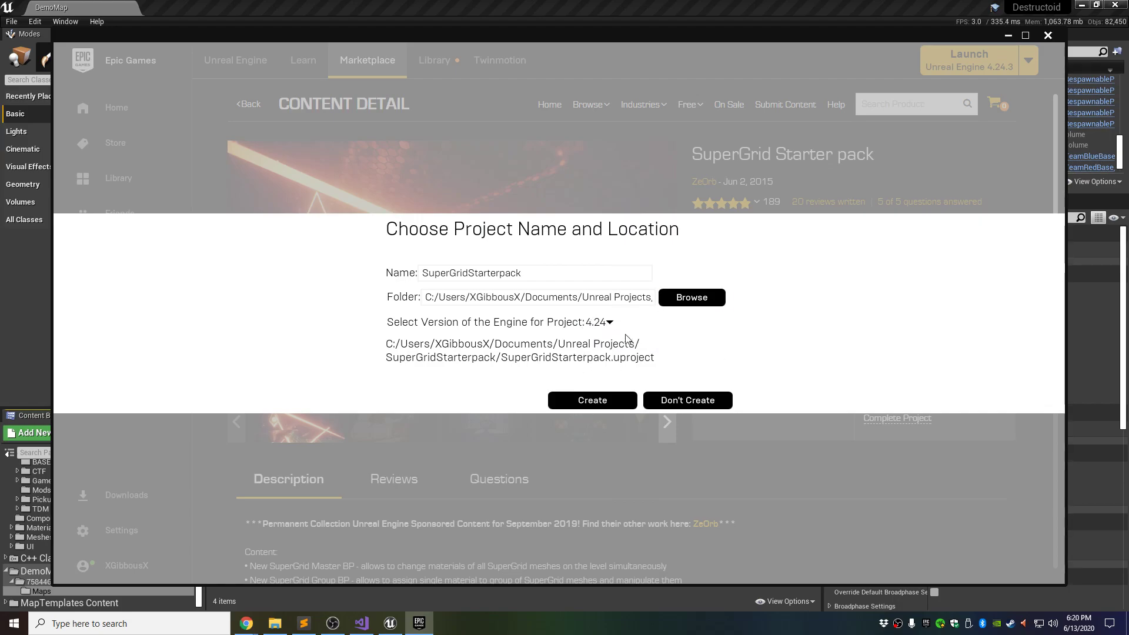
click(593, 401)
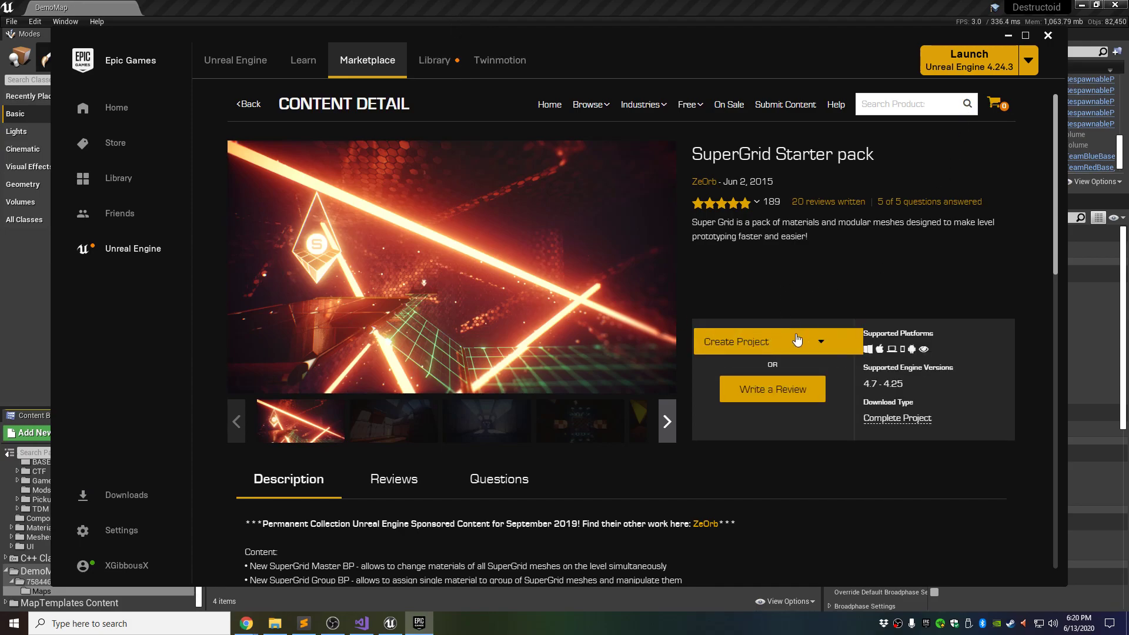
- Minimize the Epic Games Launcher and open the project file SuperGridStarterpack.uproject from Documents\Unreal Projects\SuperGridStarterpack in the Unreal Editor
click(1008, 37)
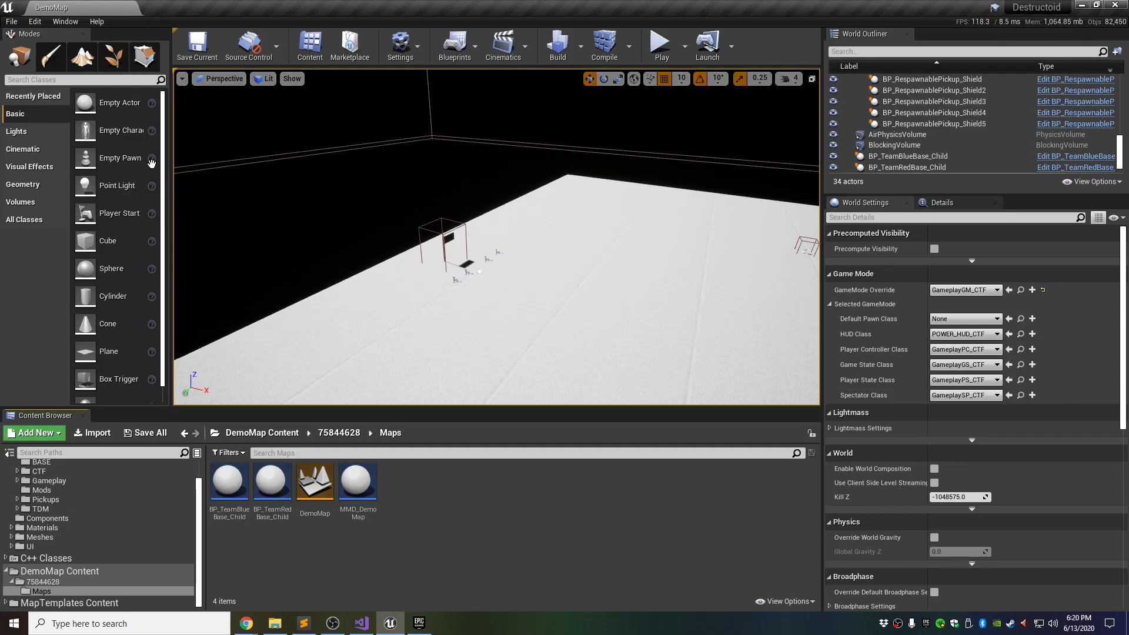
click(12, 22)
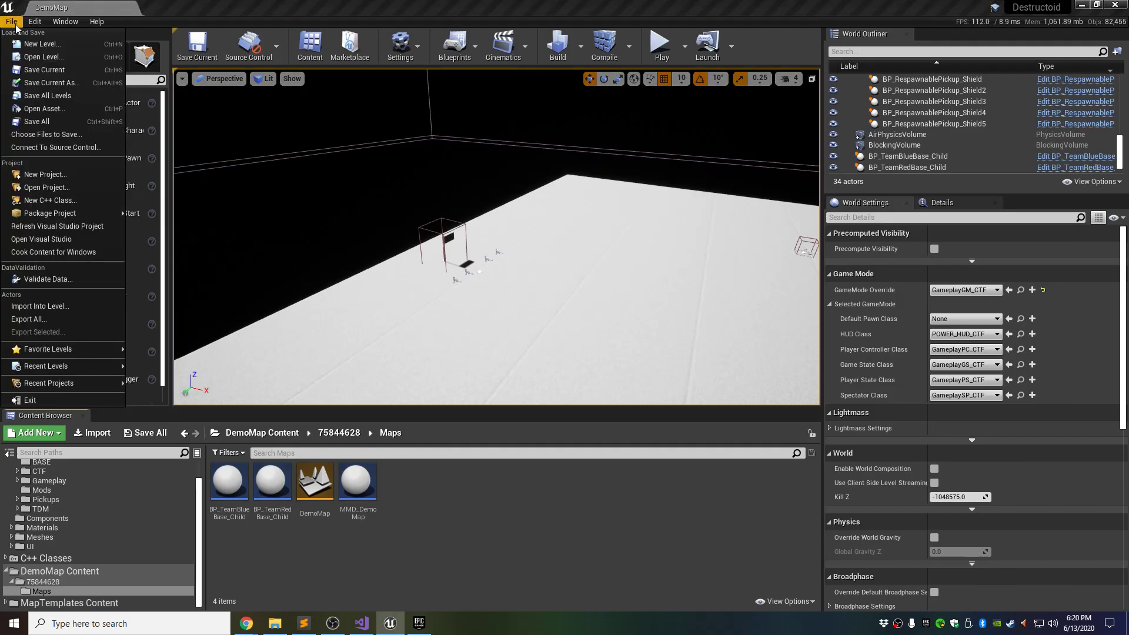
click(47, 187)
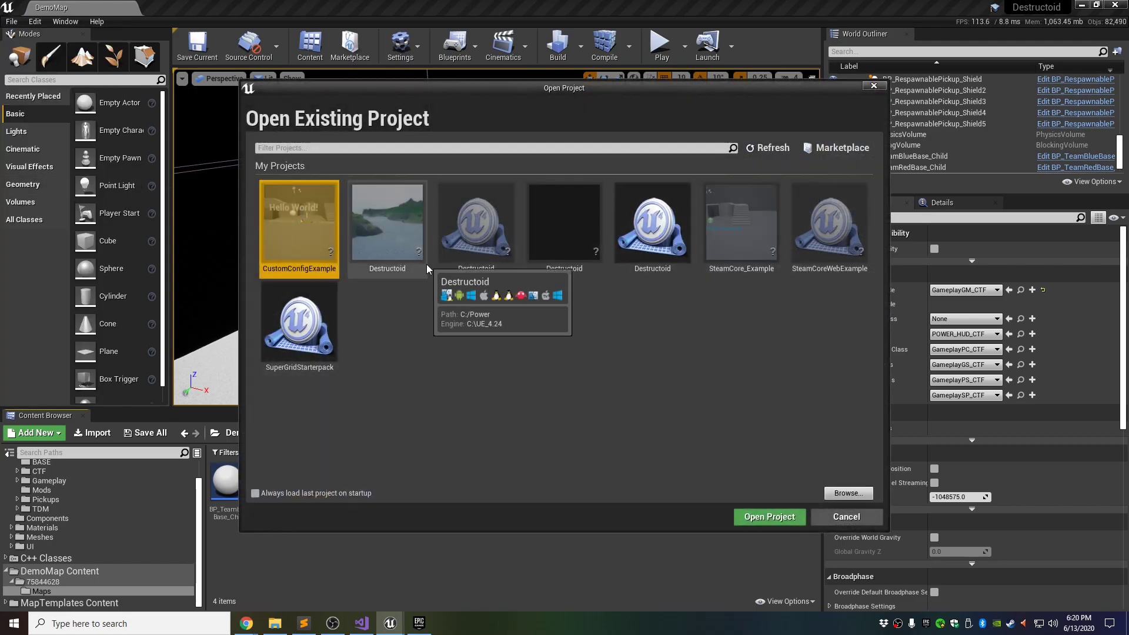
click(413, 317)
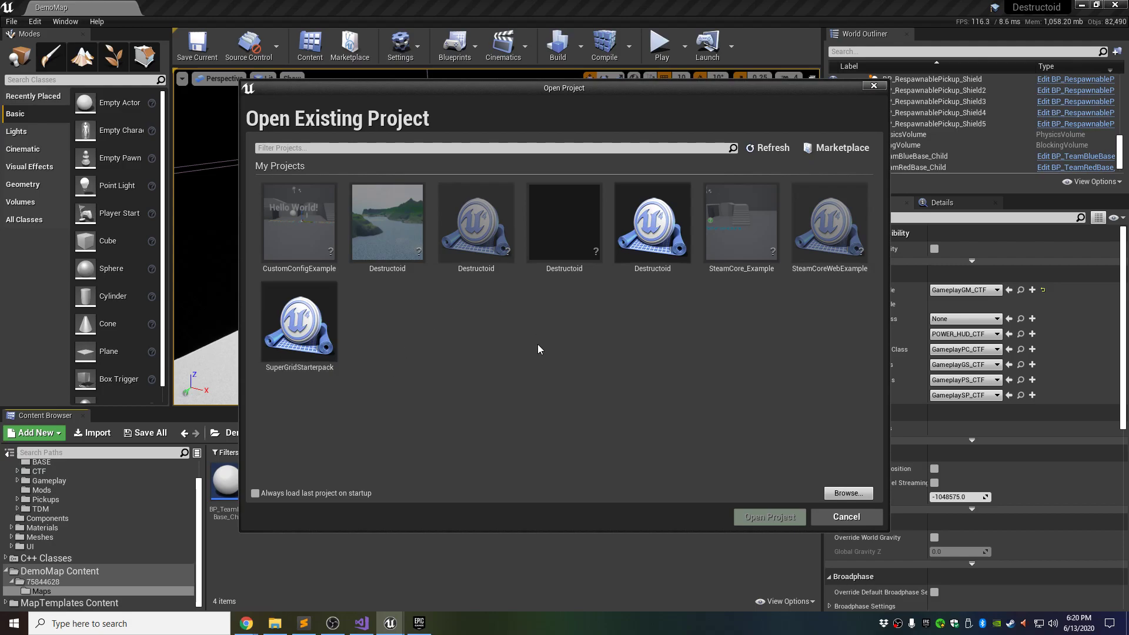
click(309, 341)
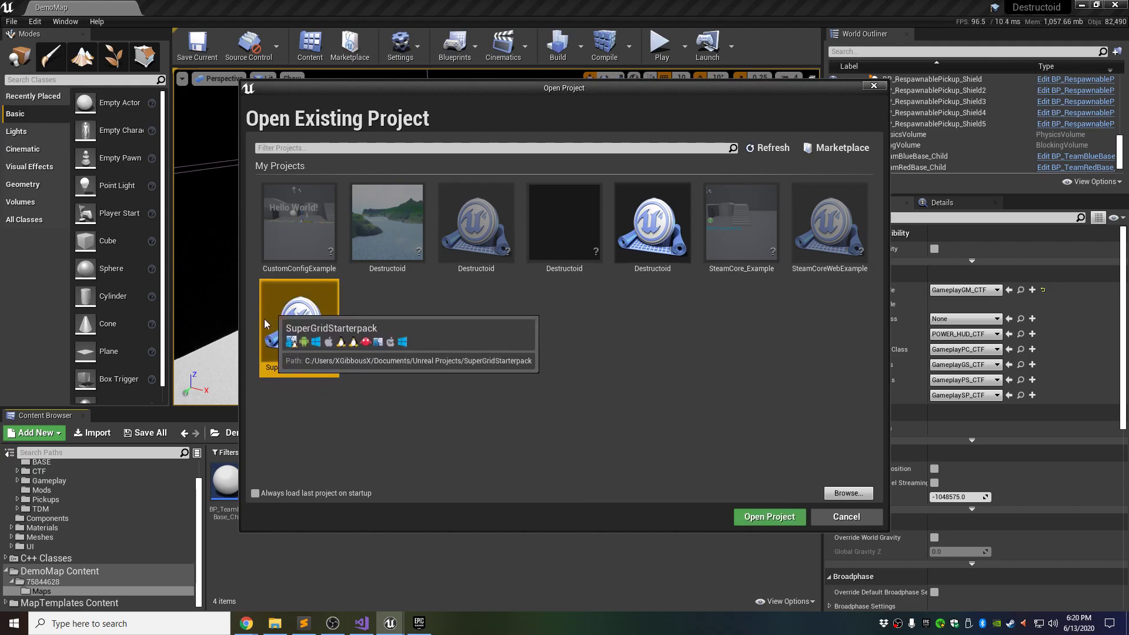
click(844, 495)
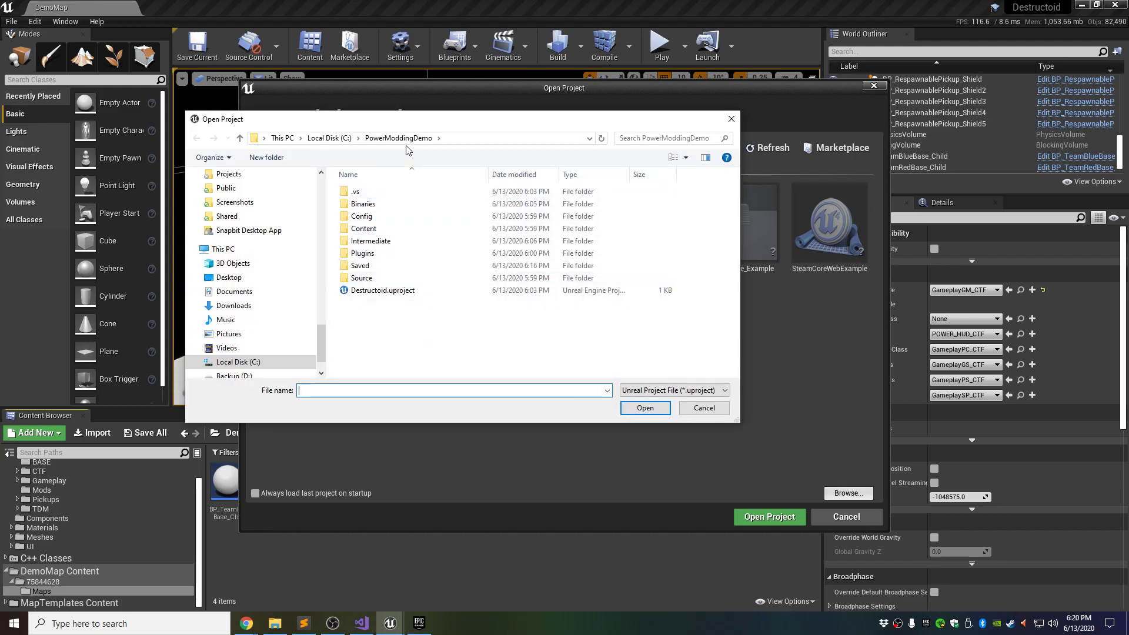
click(235, 292)
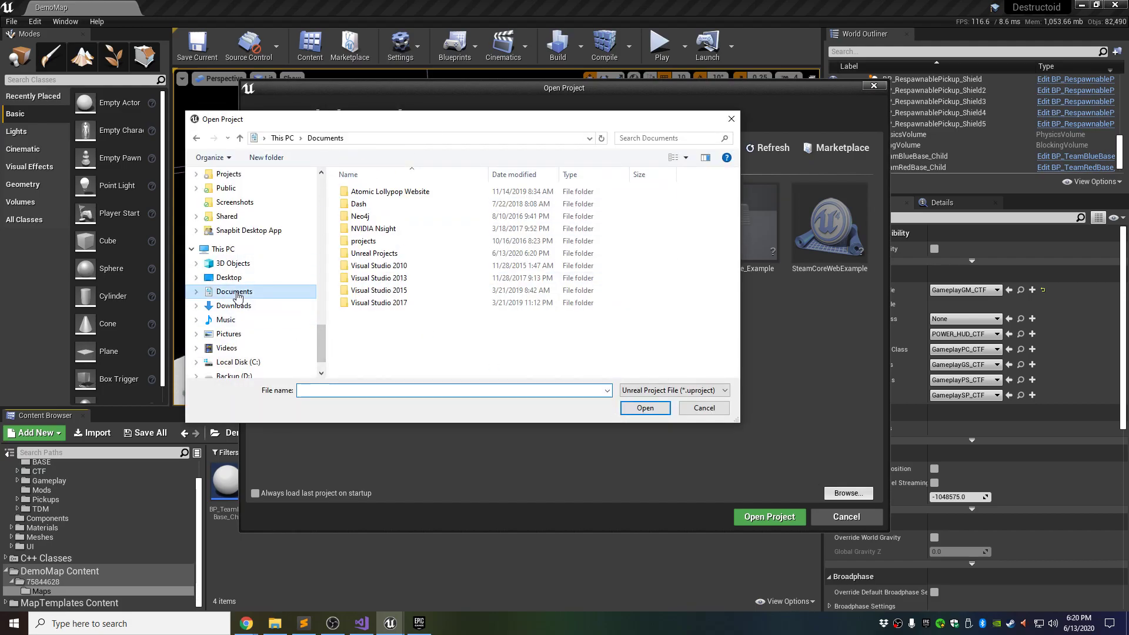
double_click(380, 254)
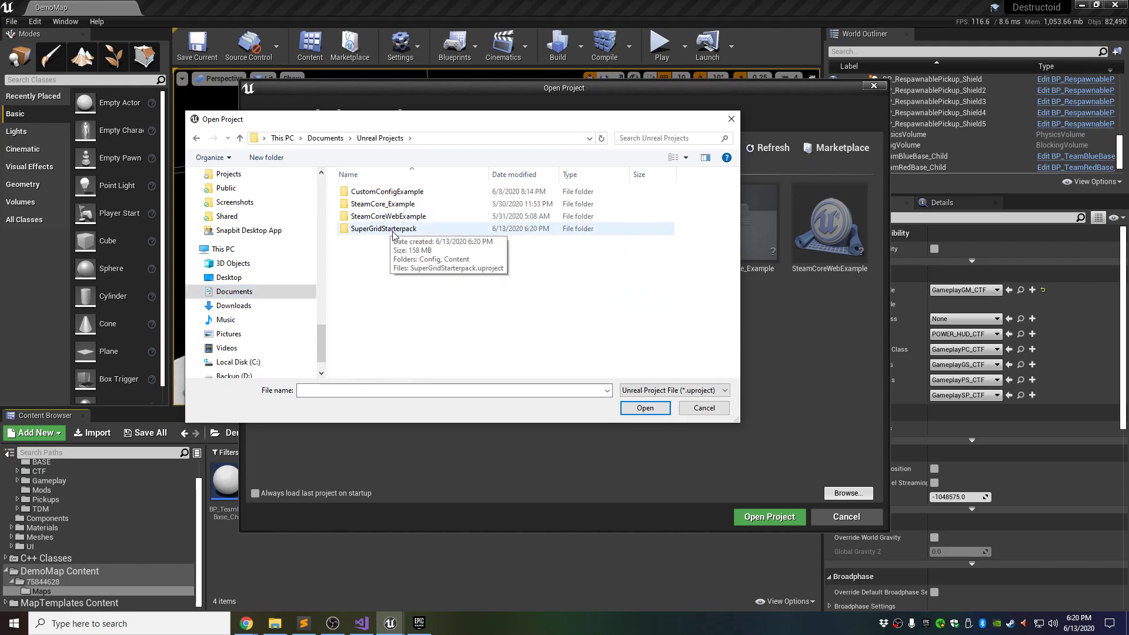
double_click(391, 230)
click(390, 217)
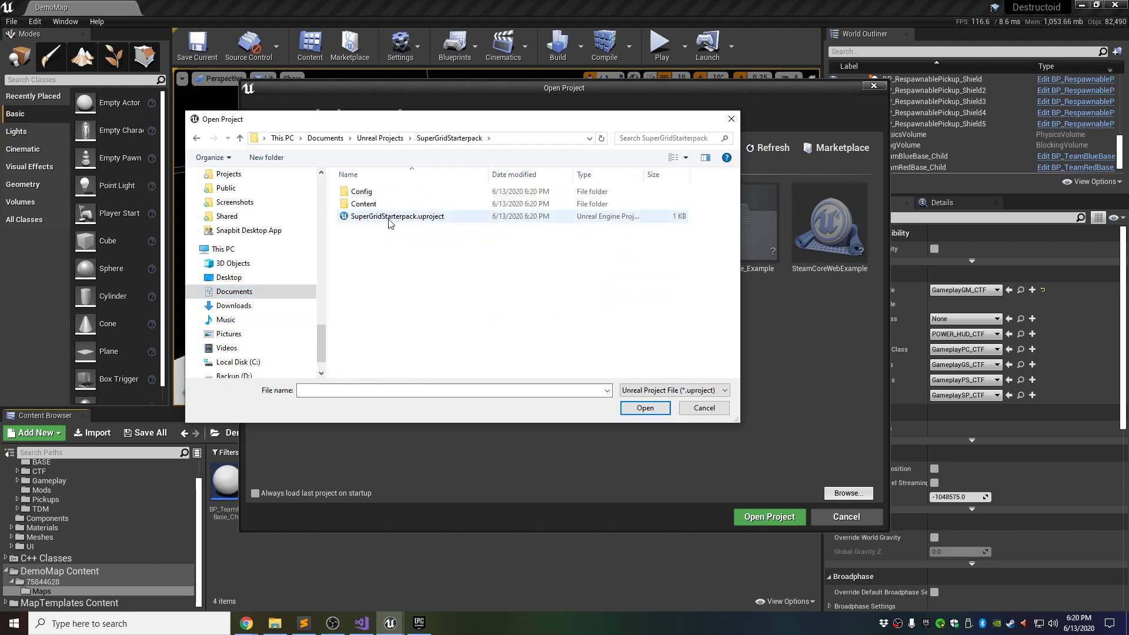
click(645, 408)
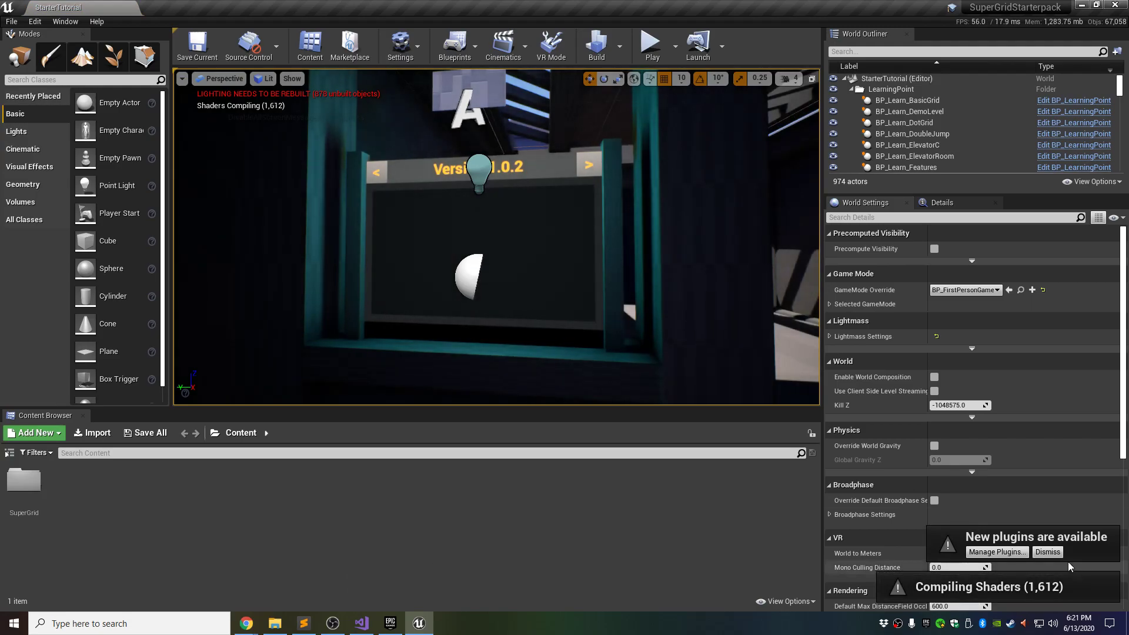
- Dismiss the new plugins notification and examine the exterior grid structures of the StarterTutorial level in the viewport
click(1047, 553)
mouse_move(463, 224)
right_down()
mouse_move(469, 280)
mouse_move(455, 236)
right_up()
key(s)
key(w)
key(w)
key(w)
key(w)
key(w)
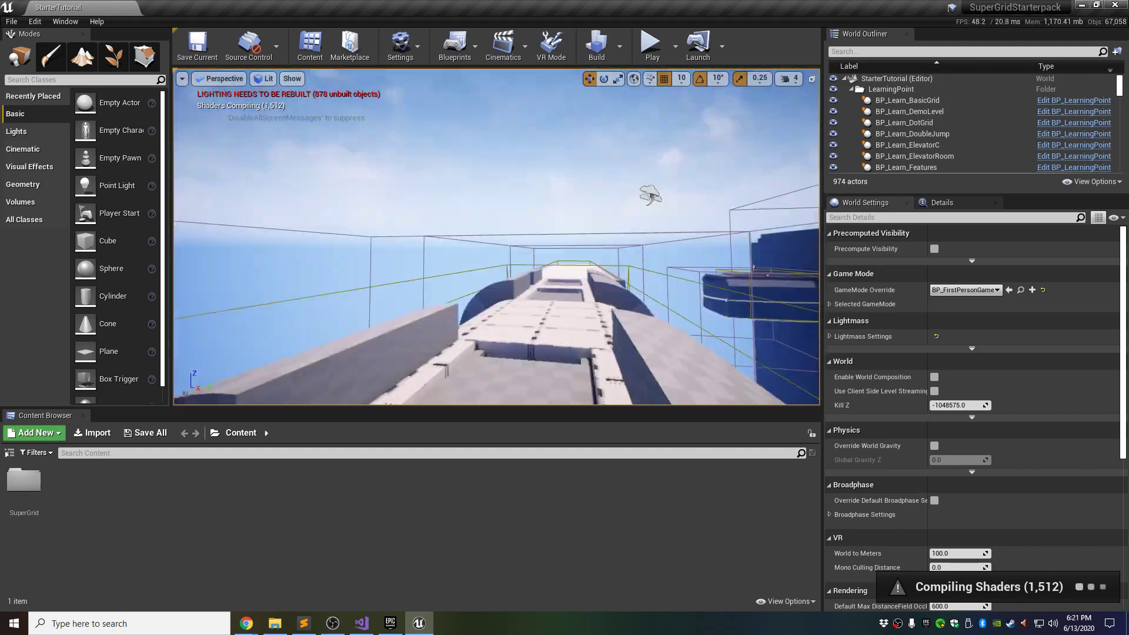
right_drag(456, 236, 500, 250)
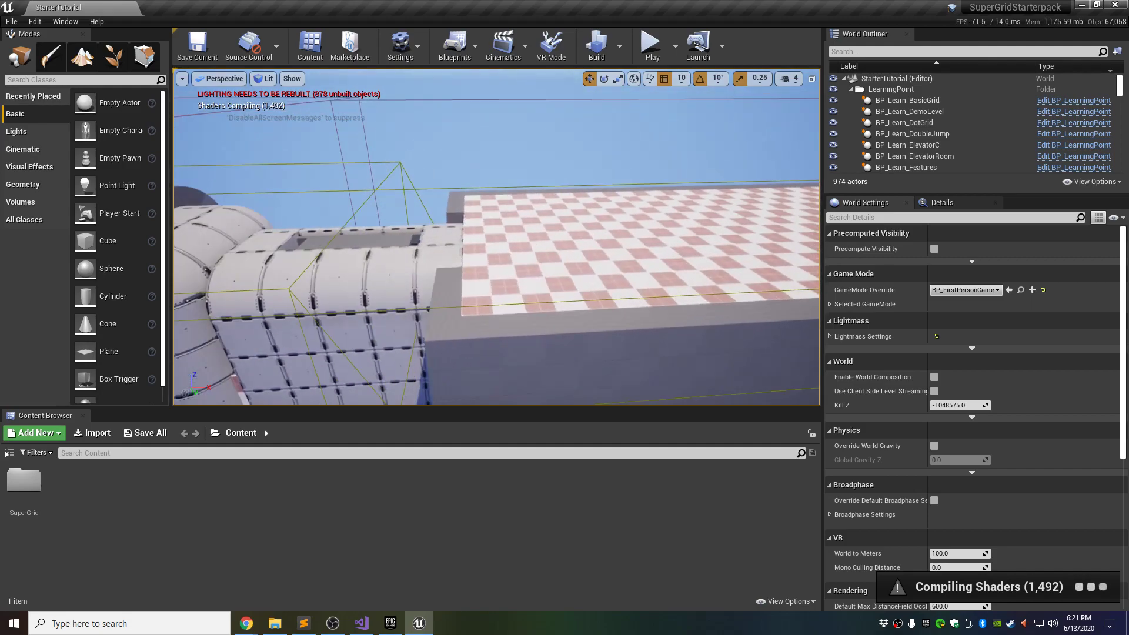
right_drag(500, 250, 541, 204)
- Inspect individual StarterTutorial actors, such as the slanted SuperGrid box beams, and examine the level through to the checkered hall
click(484, 280)
click(520, 286)
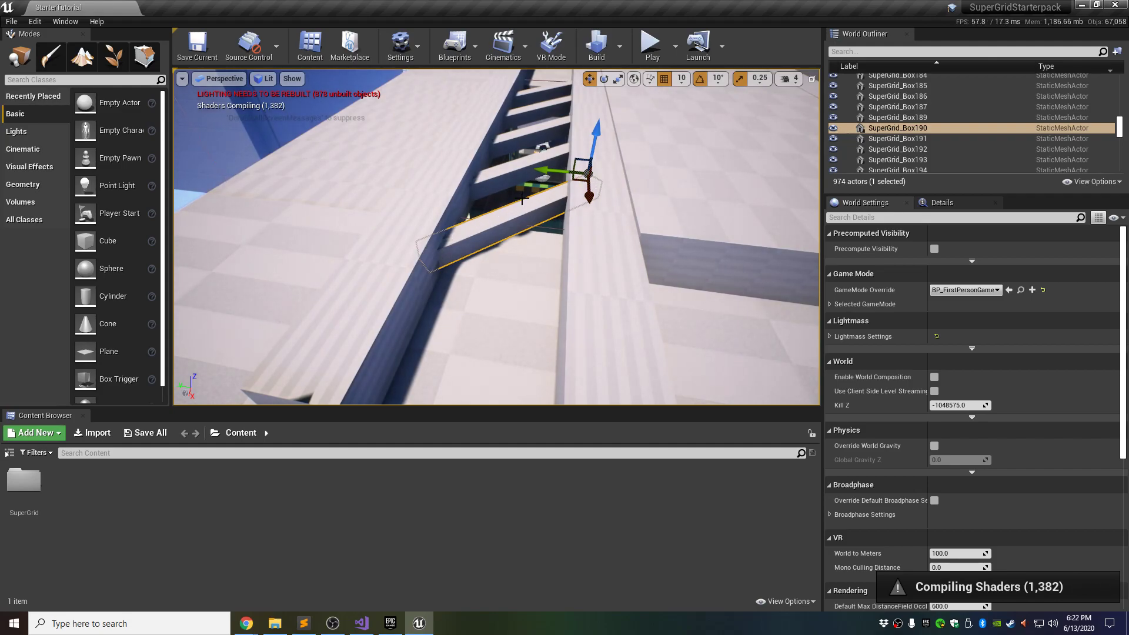
click(493, 197)
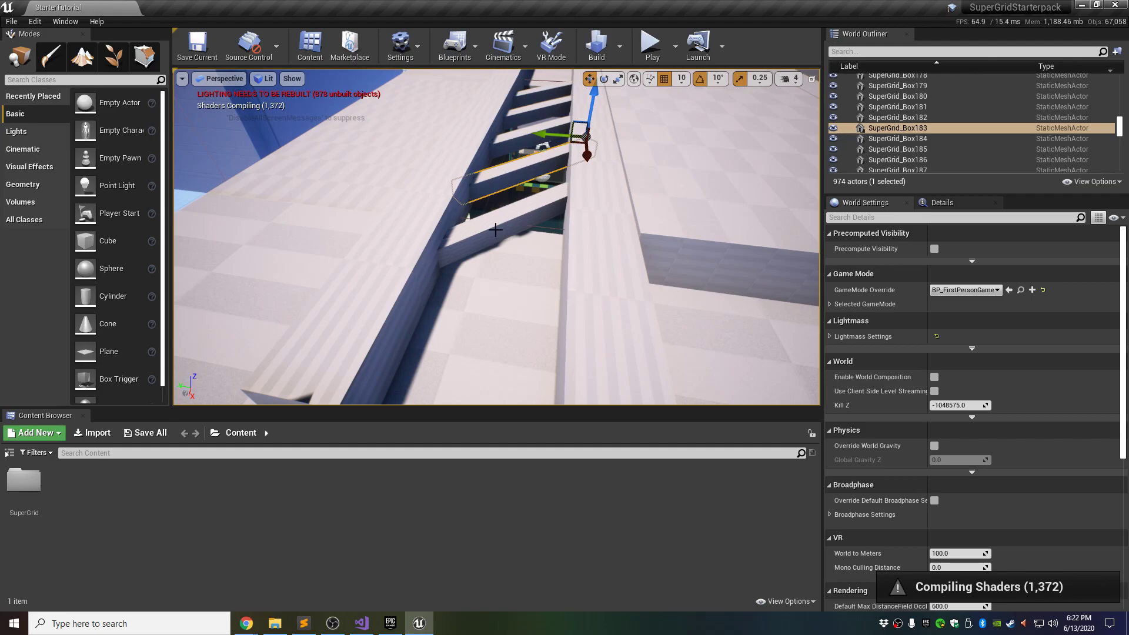
right_drag(491, 252, 492, 251)
key(s)
click(460, 215)
right_drag(458, 187, 488, 202)
key(w)
click(458, 187)
key(w)
click(497, 217)
right_drag(486, 262, 312, 231)
key(s)
key(d)
key(w)
right_drag(496, 237, 483, 344)
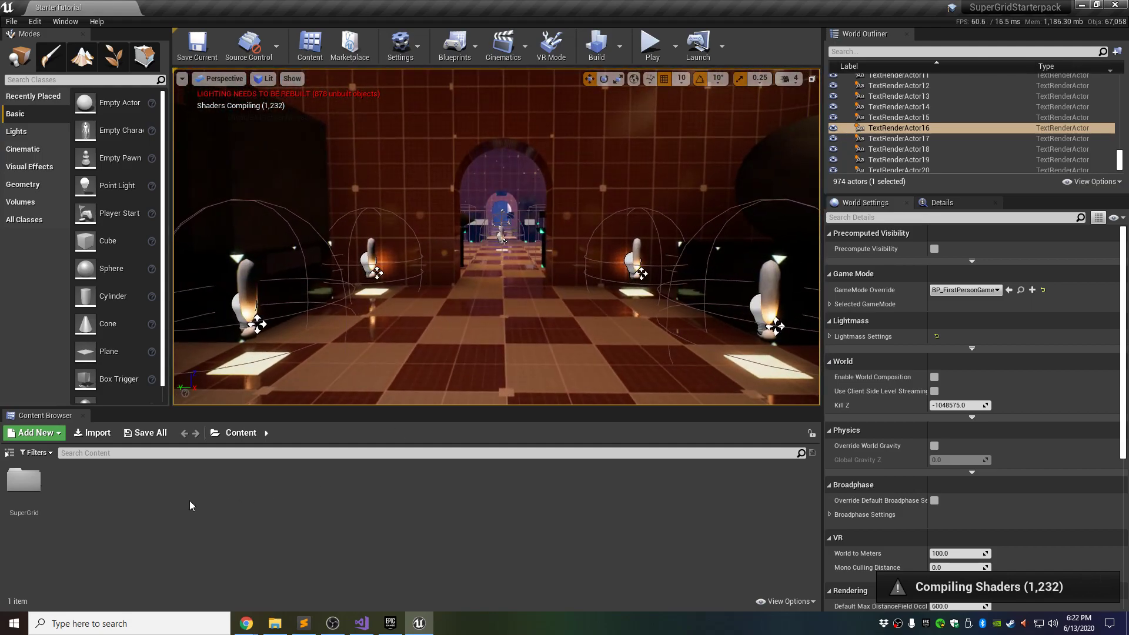
- Show the Content Browser's folder tree, expand SuperGrid, and view the contents of TutorialLevel and StarterPack
click(9, 453)
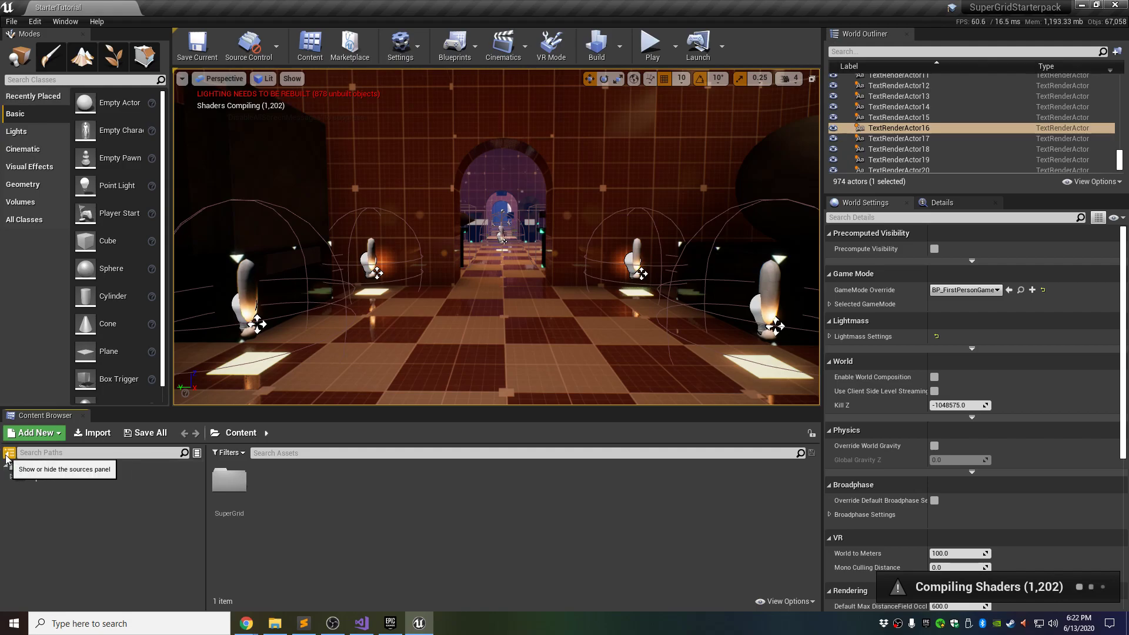
click(11, 478)
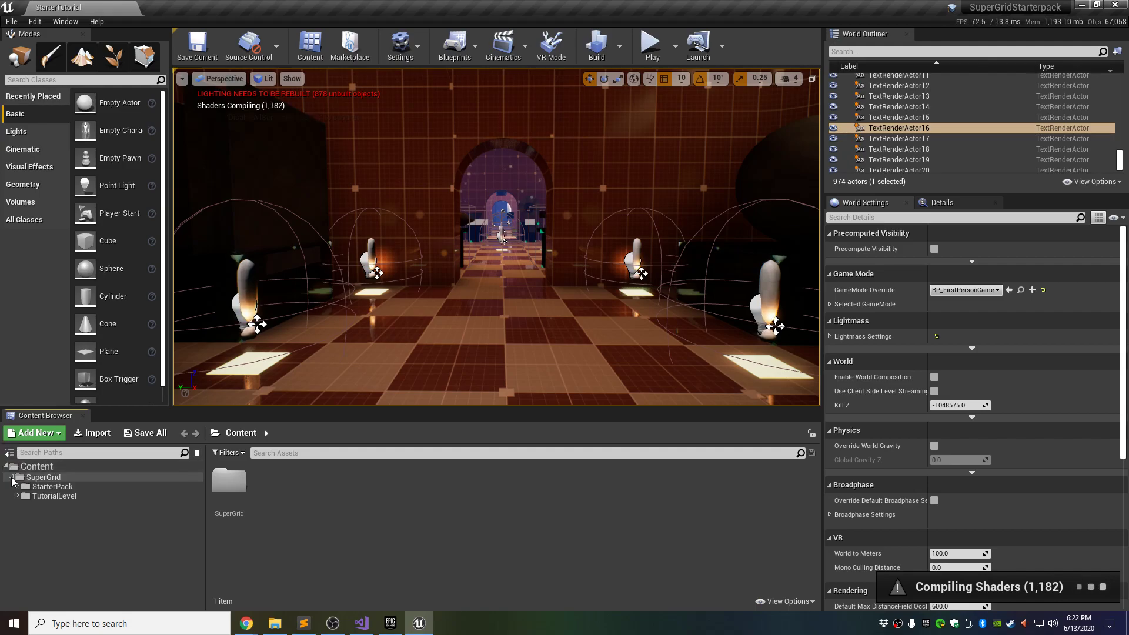
click(56, 495)
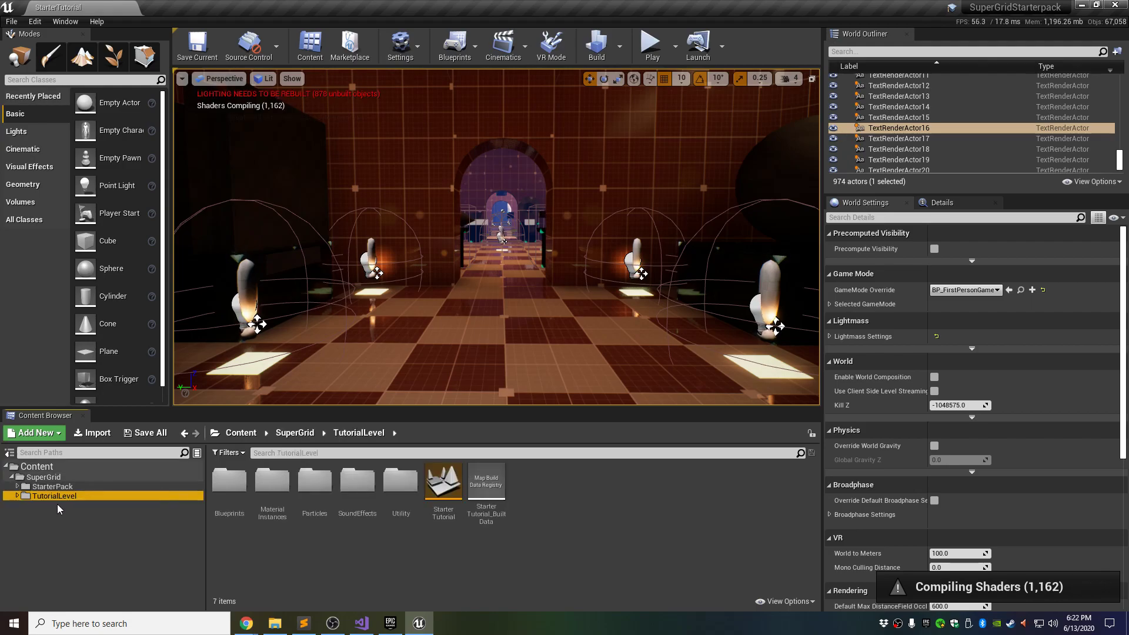
click(44, 488)
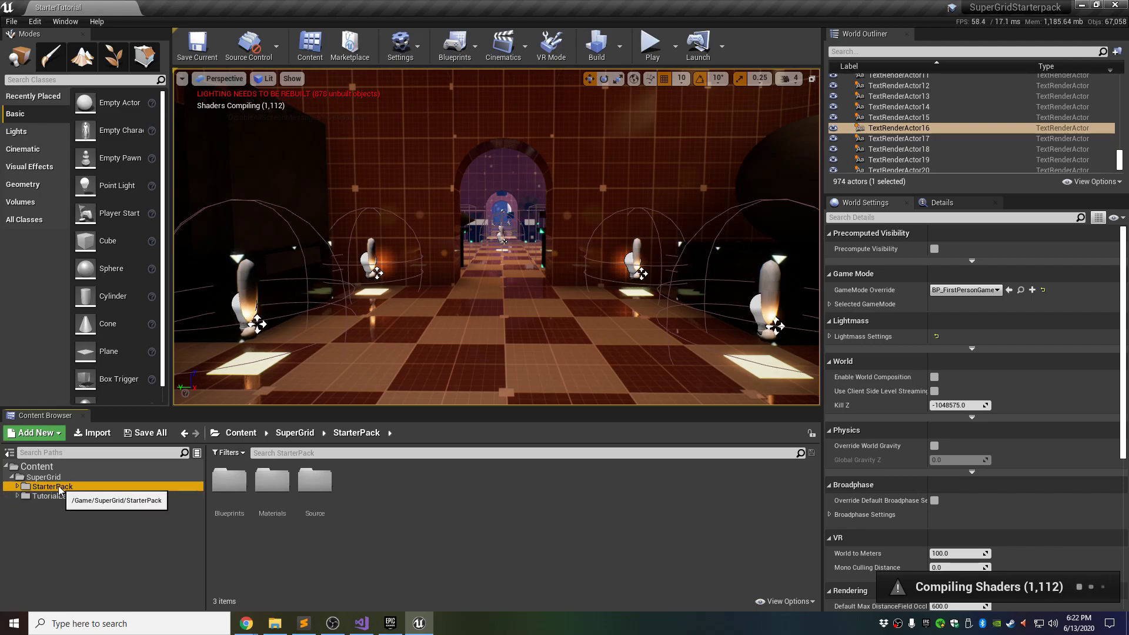
- Start migrating the StarterPack folder and review the Asset Report, keeping all of its assets included
right_click(62, 490)
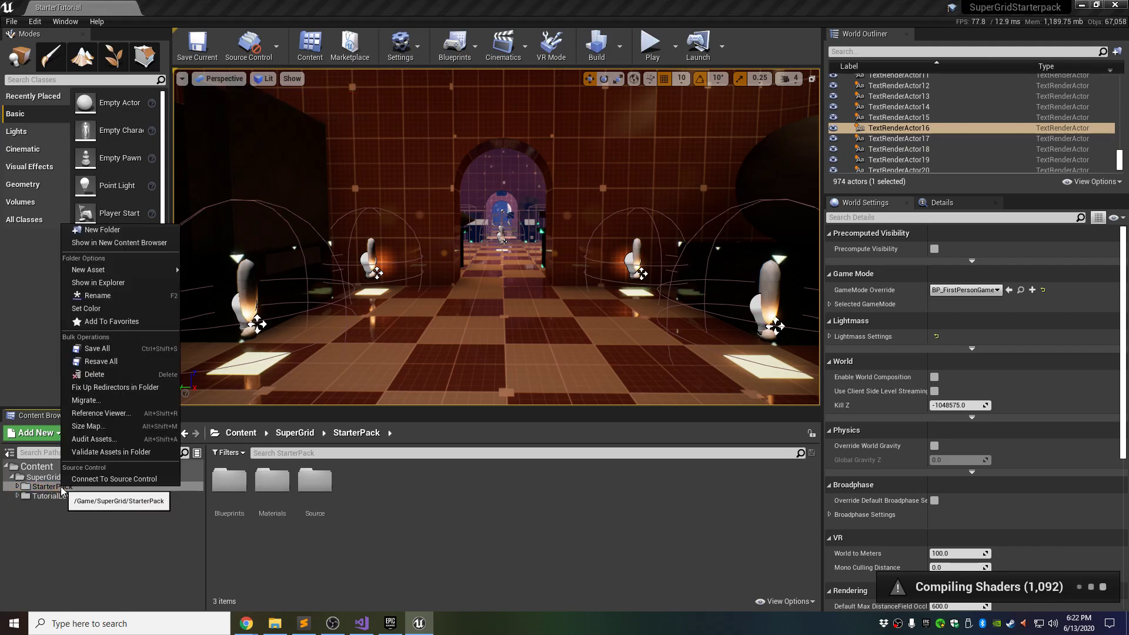
click(93, 401)
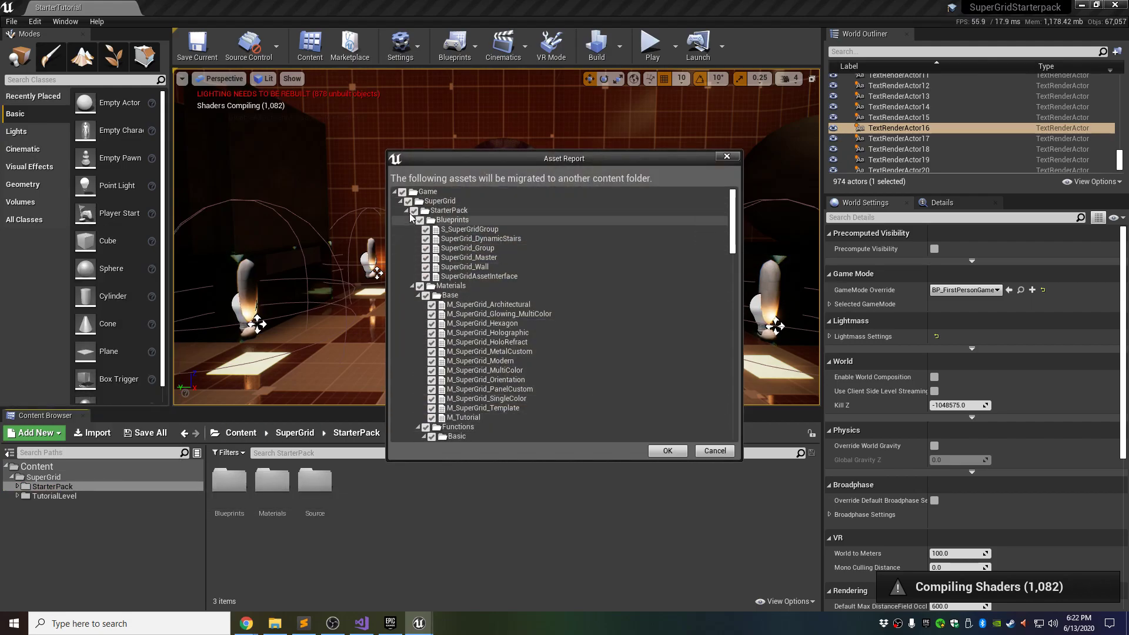
click(400, 201)
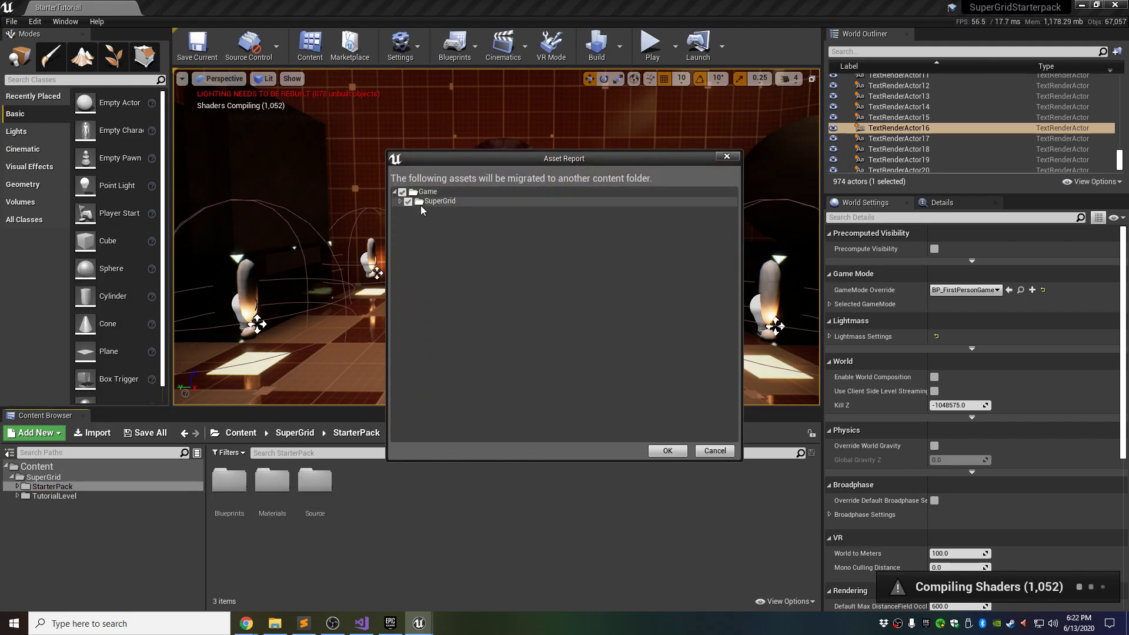
click(401, 201)
scroll(486, 322, down, 5)
scroll(486, 322, up, 5)
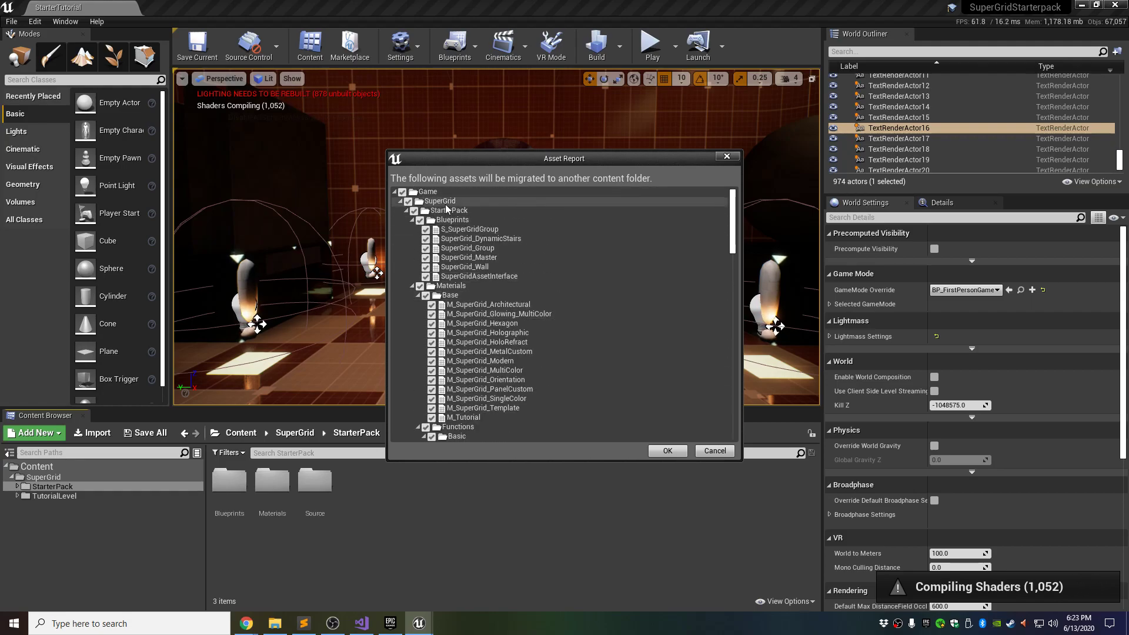
click(406, 210)
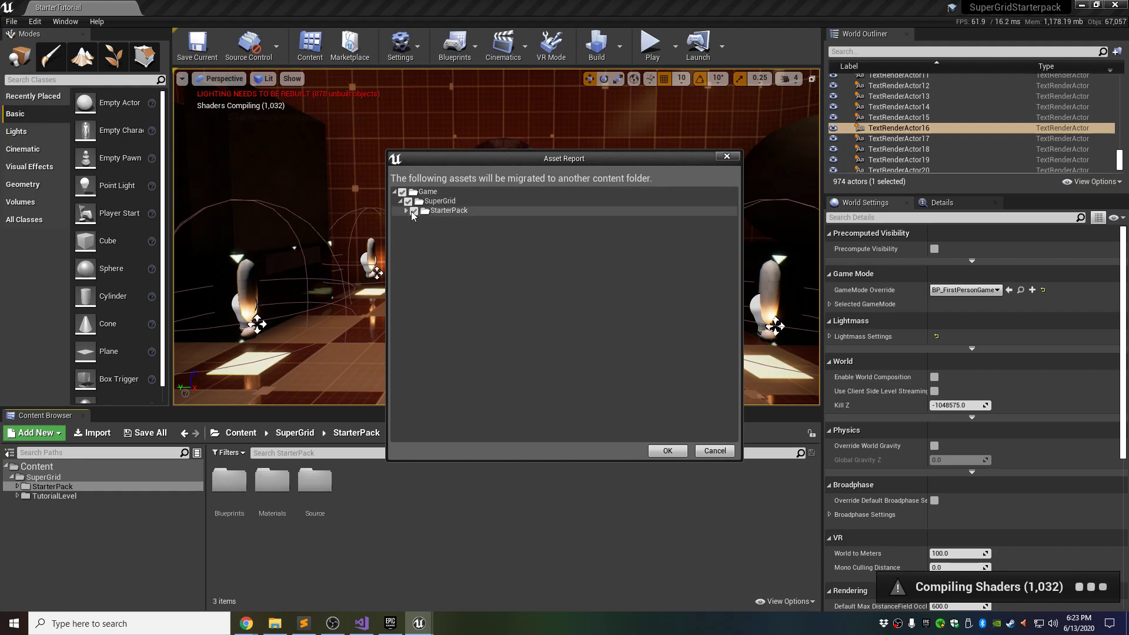
double_click(453, 212)
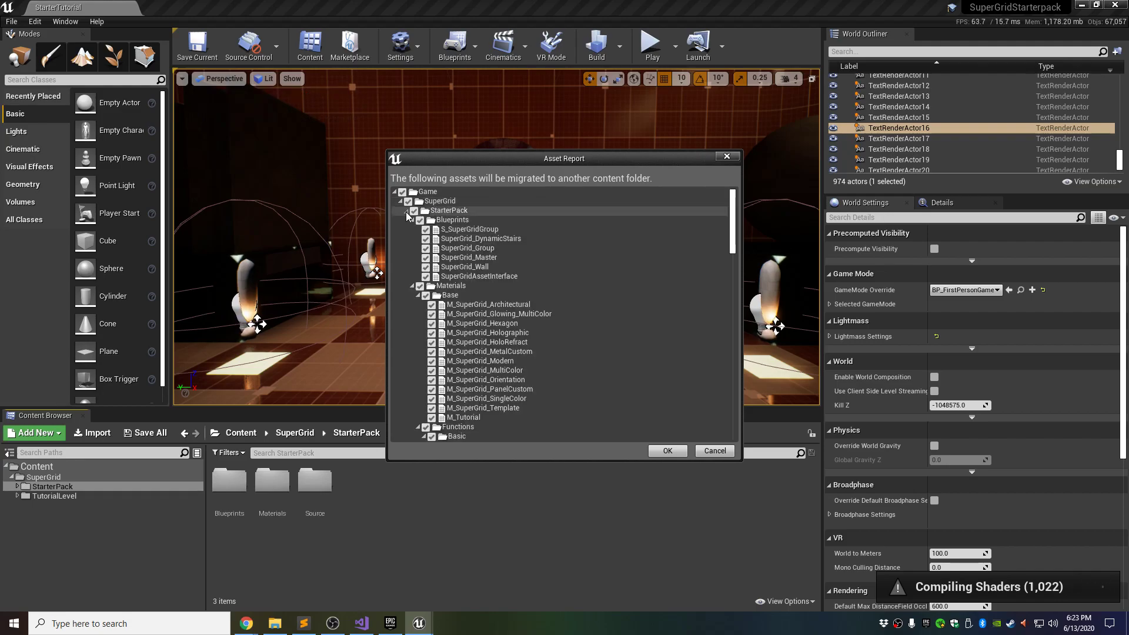
- Accept the Asset Report and browse to C:\PowerModdingDemo\Content as the migration destination
click(664, 453)
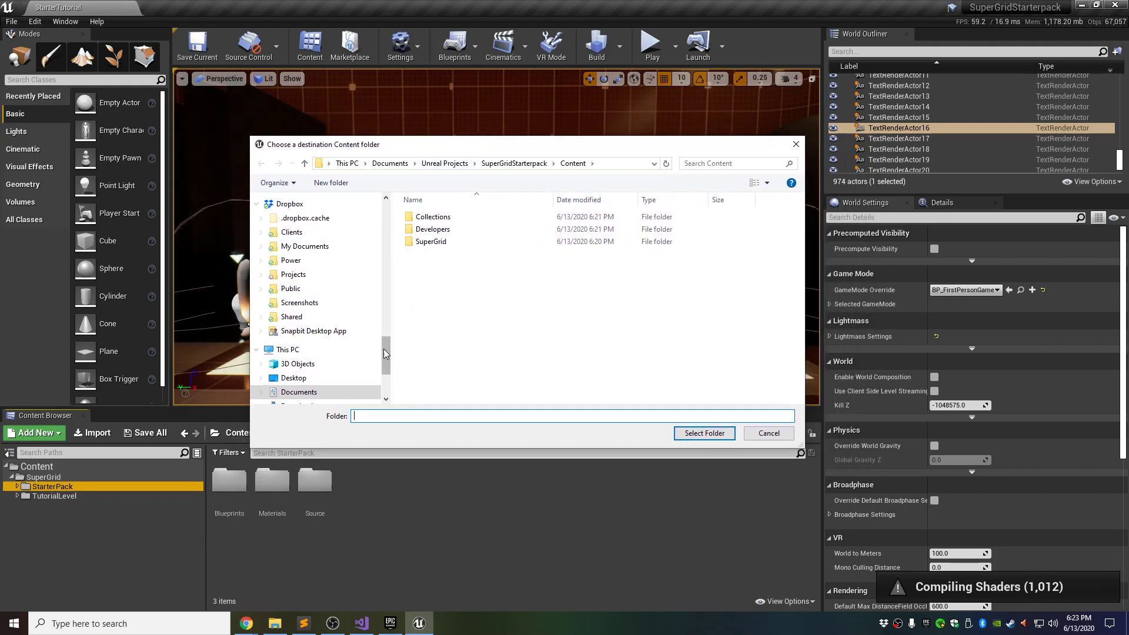
scroll(329, 306, down, 3)
click(317, 363)
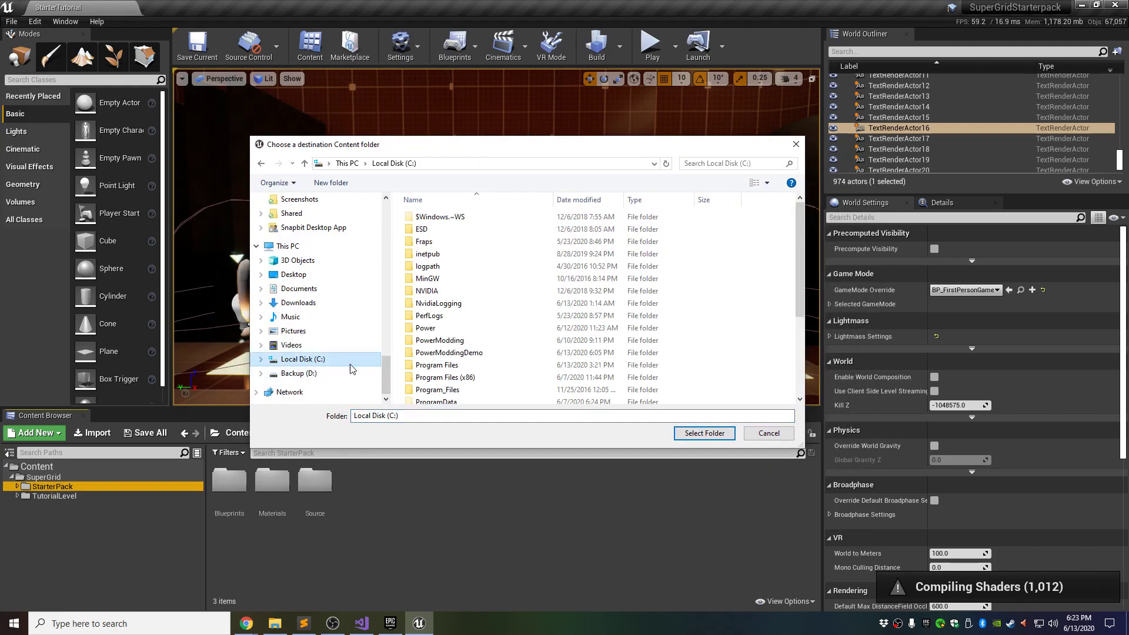
double_click(467, 356)
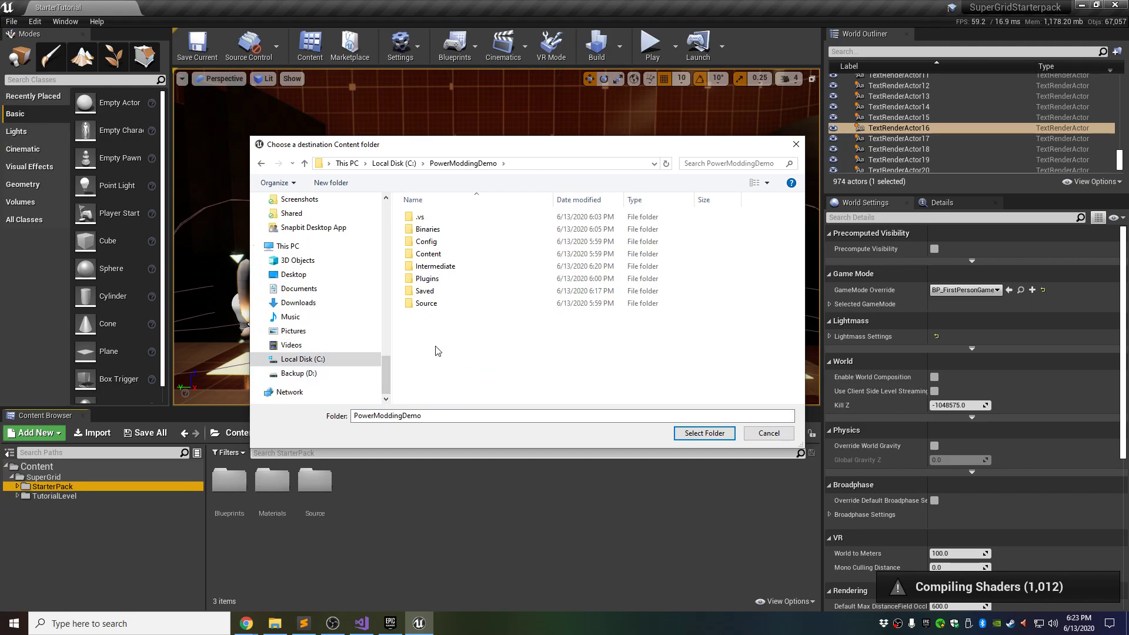
double_click(430, 254)
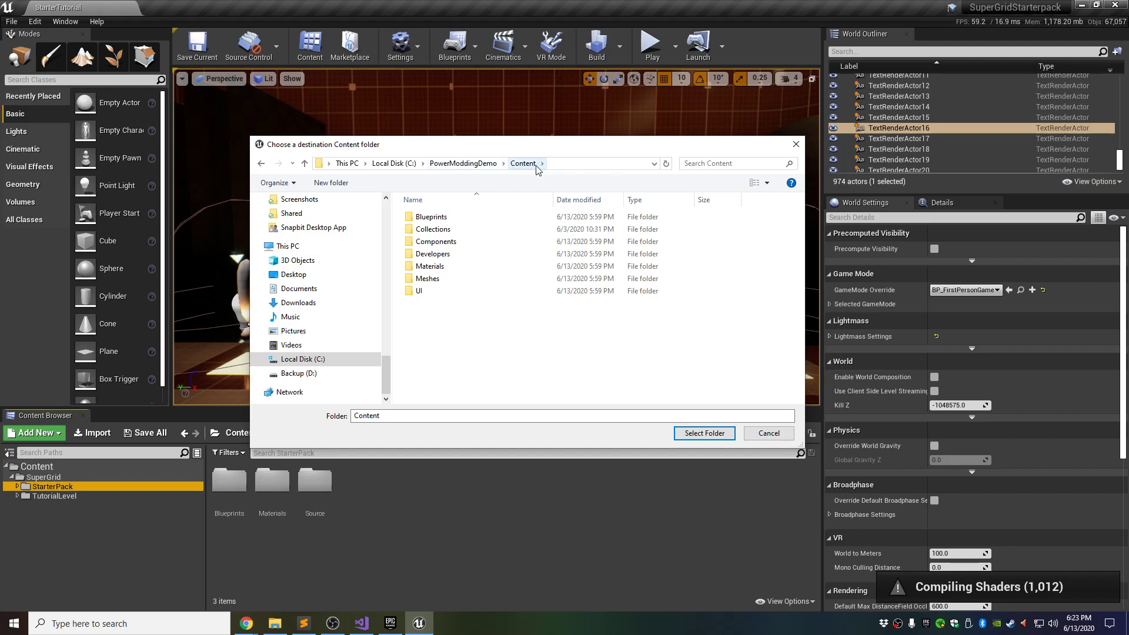
key(alt+Left)
double_click(428, 278)
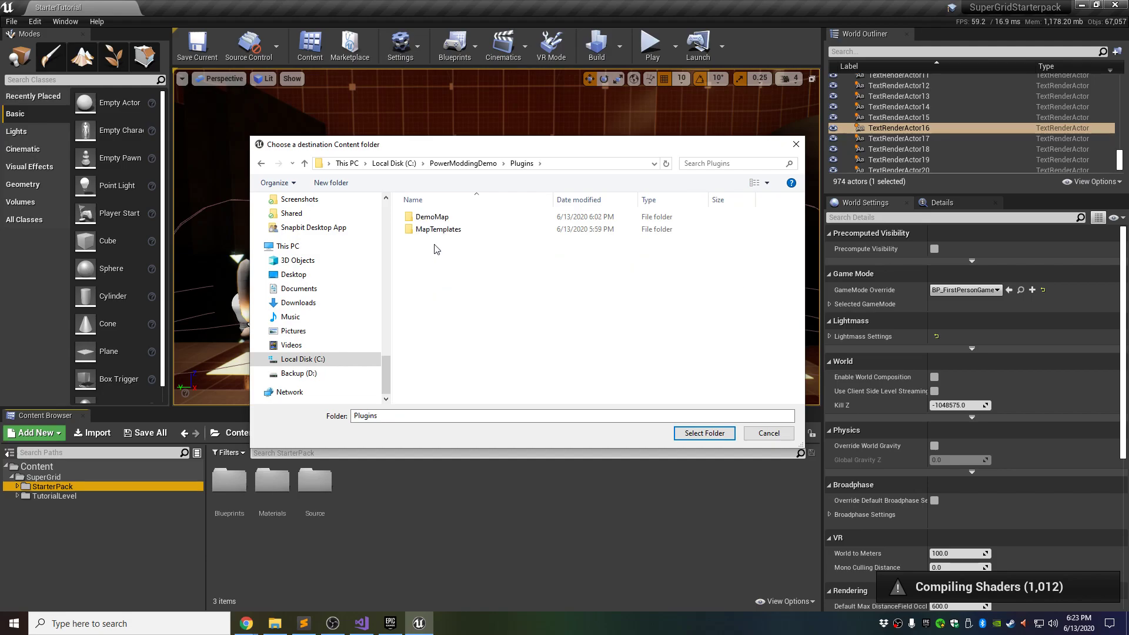
double_click(435, 217)
double_click(438, 218)
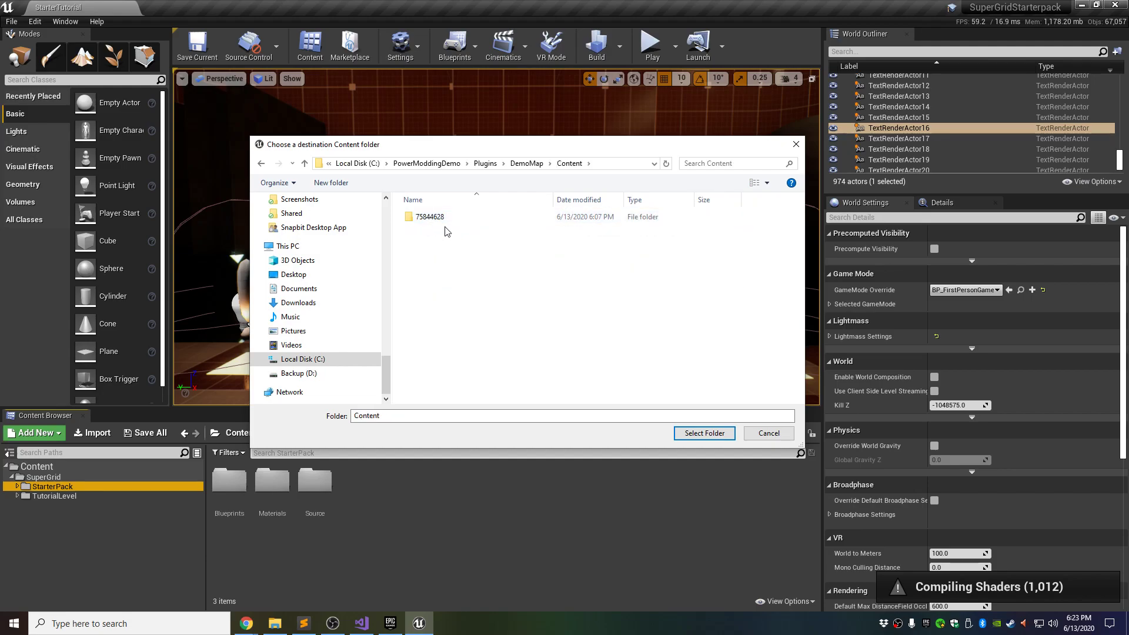
key(alt+Left)
key(alt+Left)
key(alt+Left)
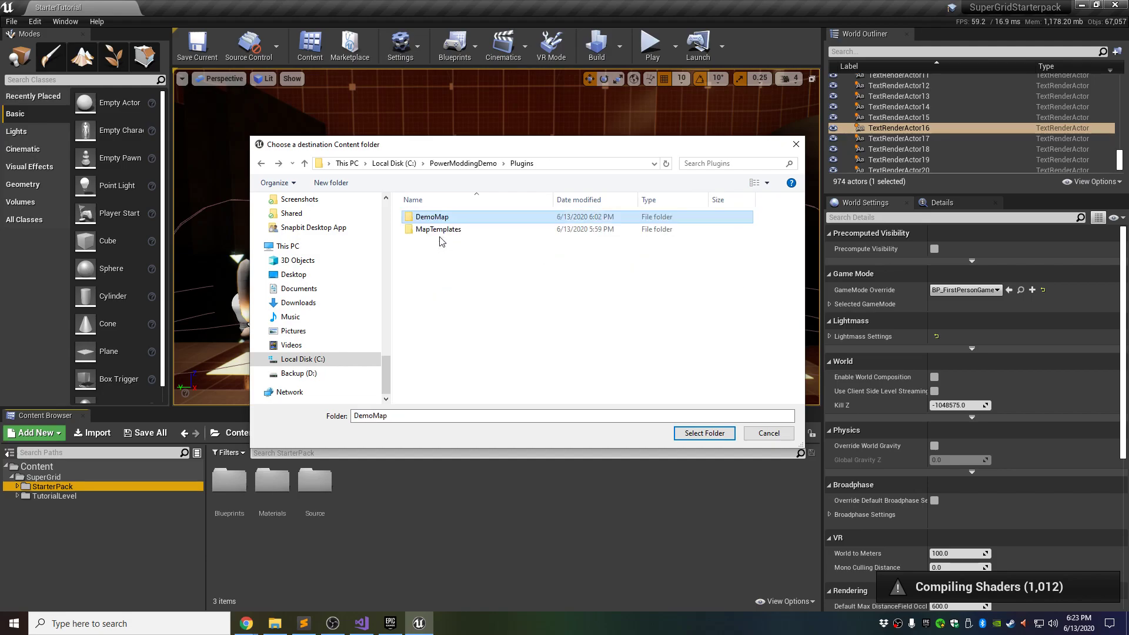
double_click(433, 259)
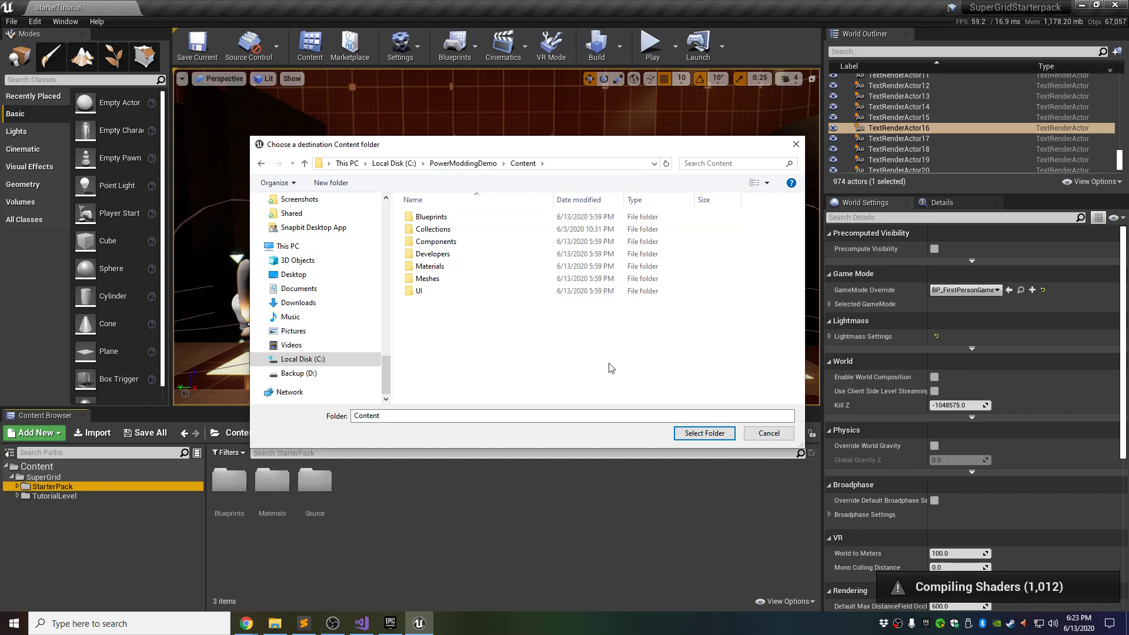
- Migrate the StarterPack assets into PowerModdingDemo's main Content folder
click(702, 434)
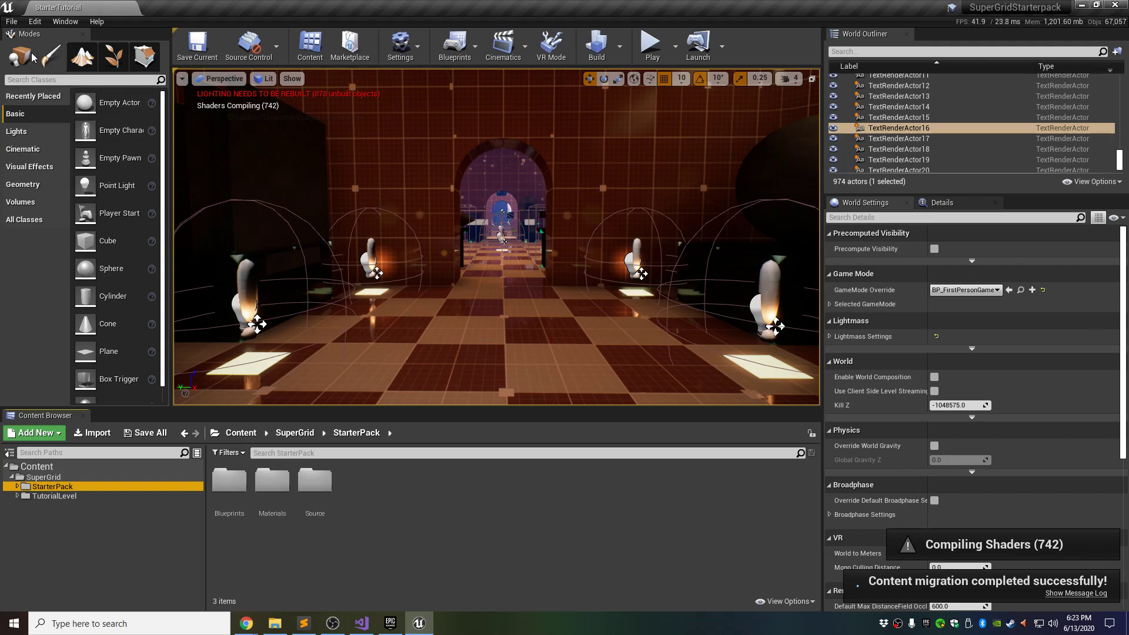
- Open the Destructoid.uproject project from the C:\PowerModdingDemo folder
click(12, 22)
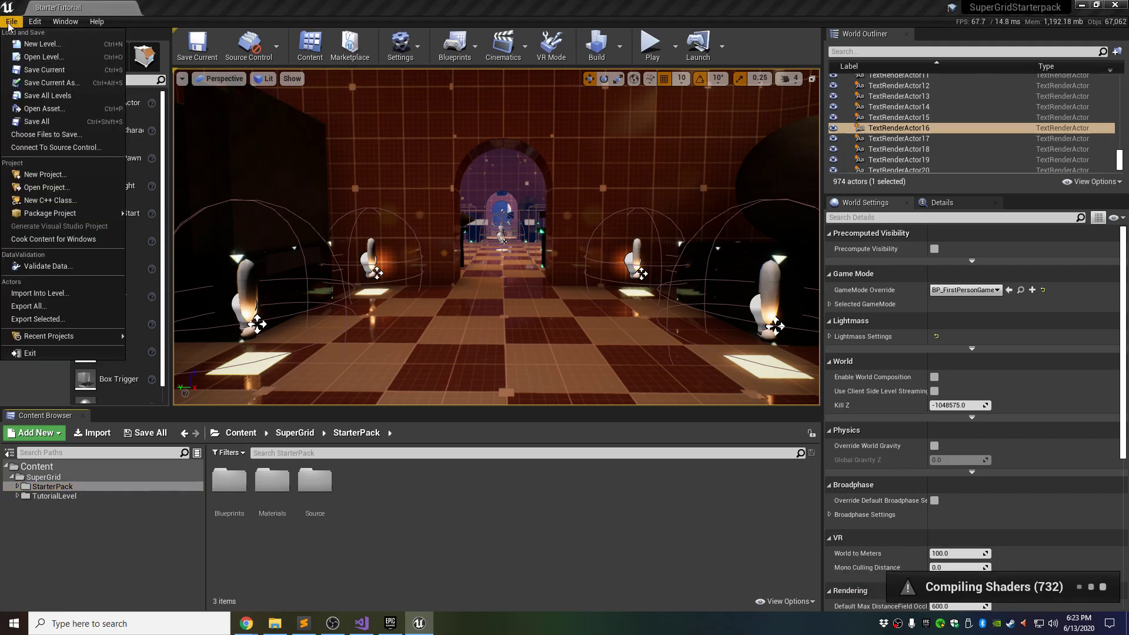
click(56, 189)
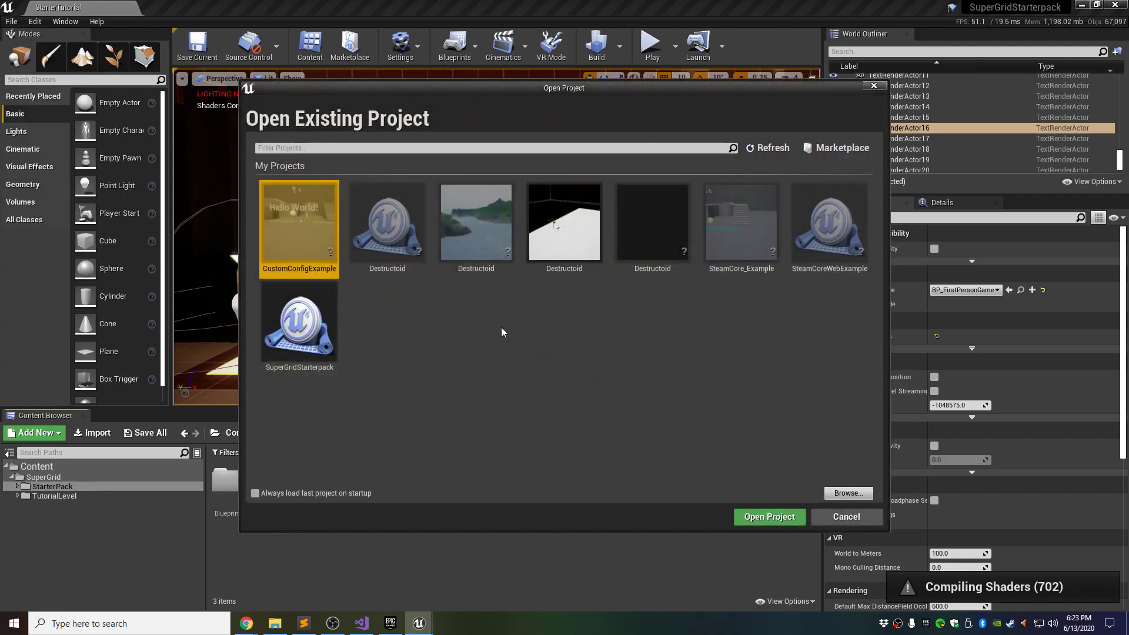
click(417, 326)
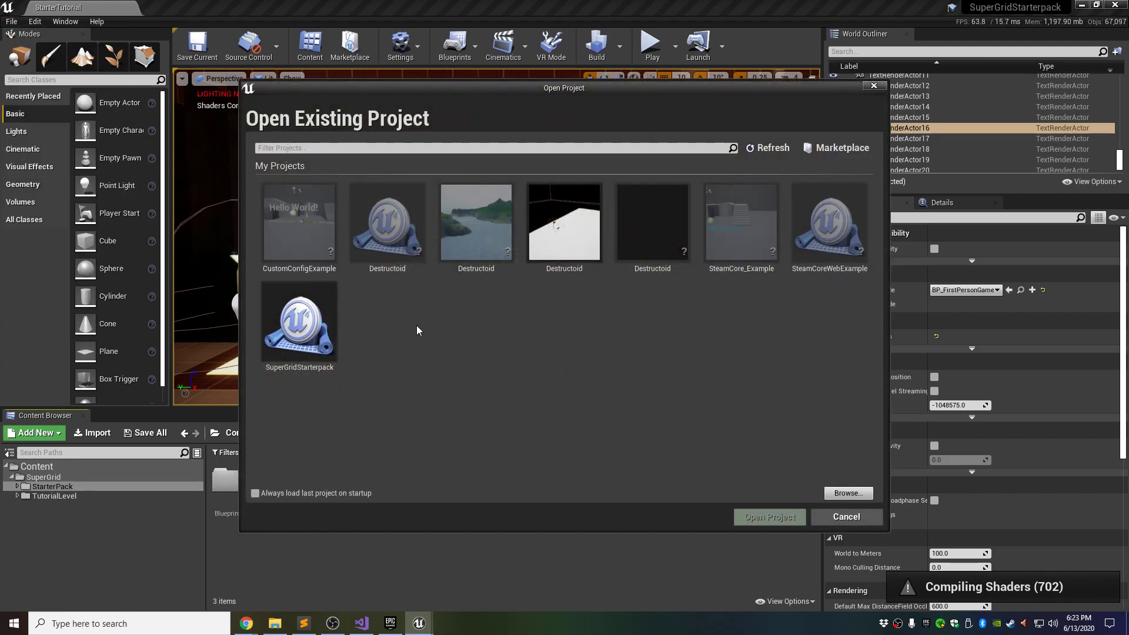
click(847, 493)
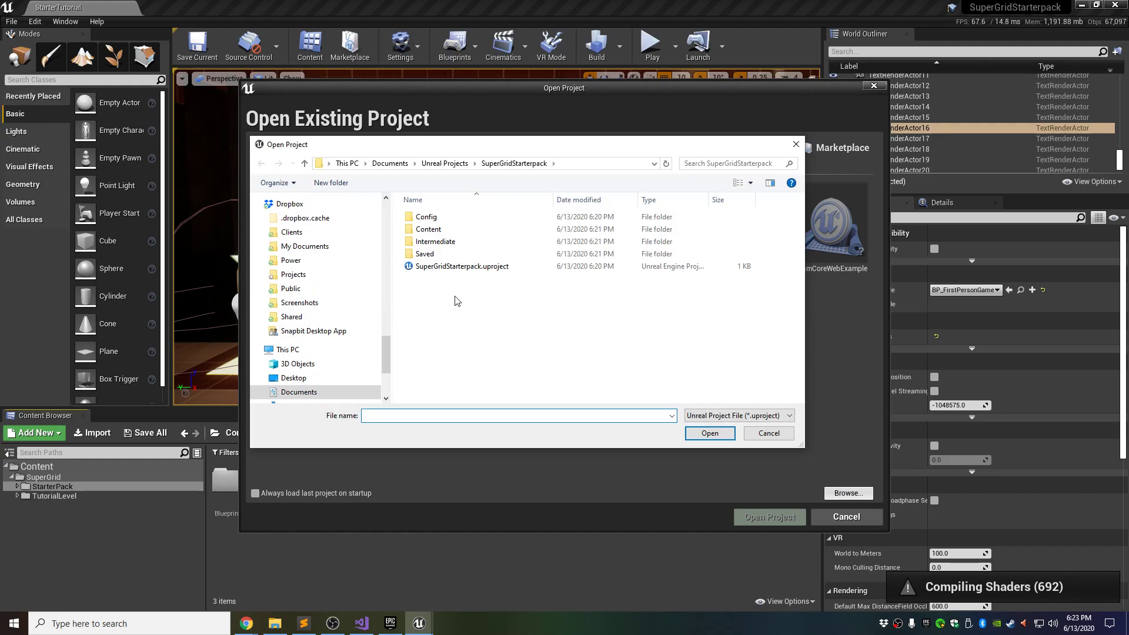
drag(387, 354, 387, 373)
click(294, 331)
click(312, 346)
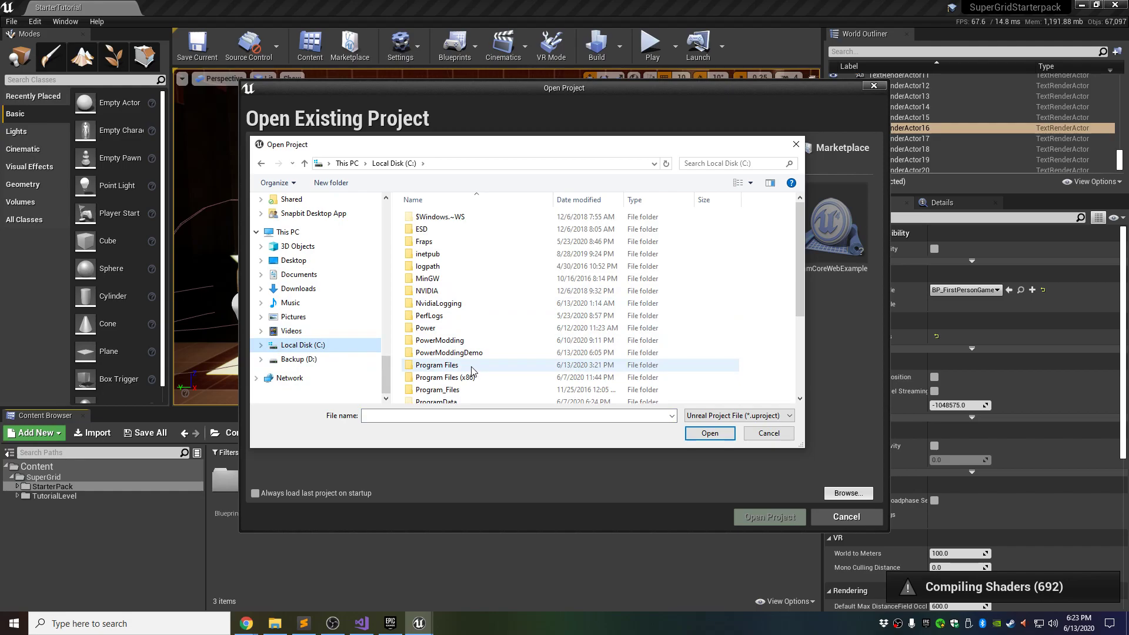
double_click(461, 353)
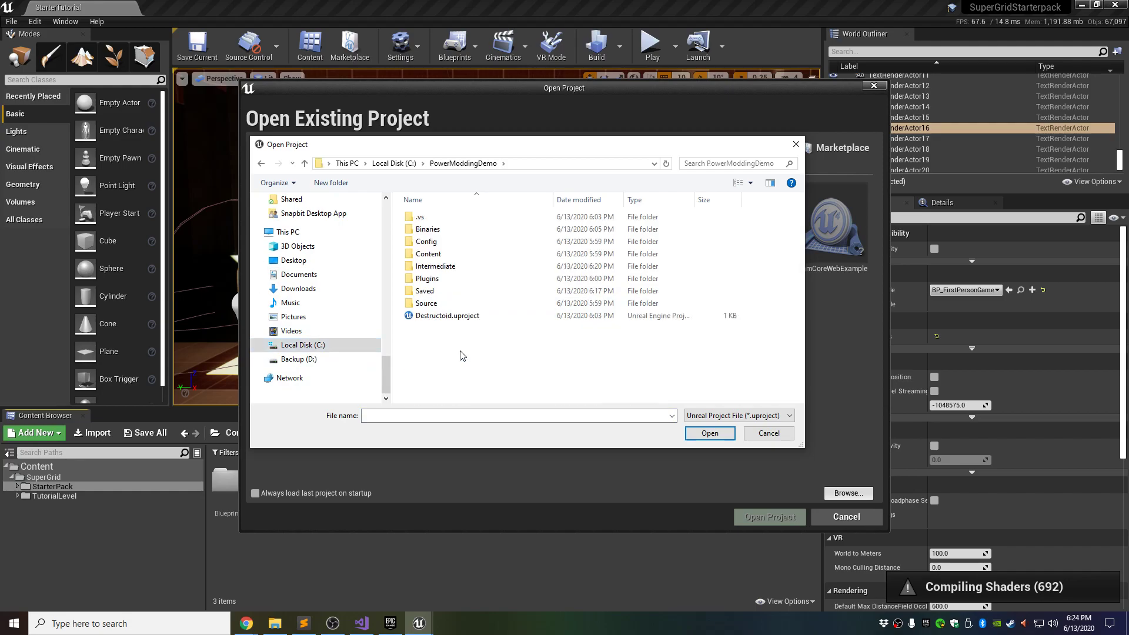
click(459, 321)
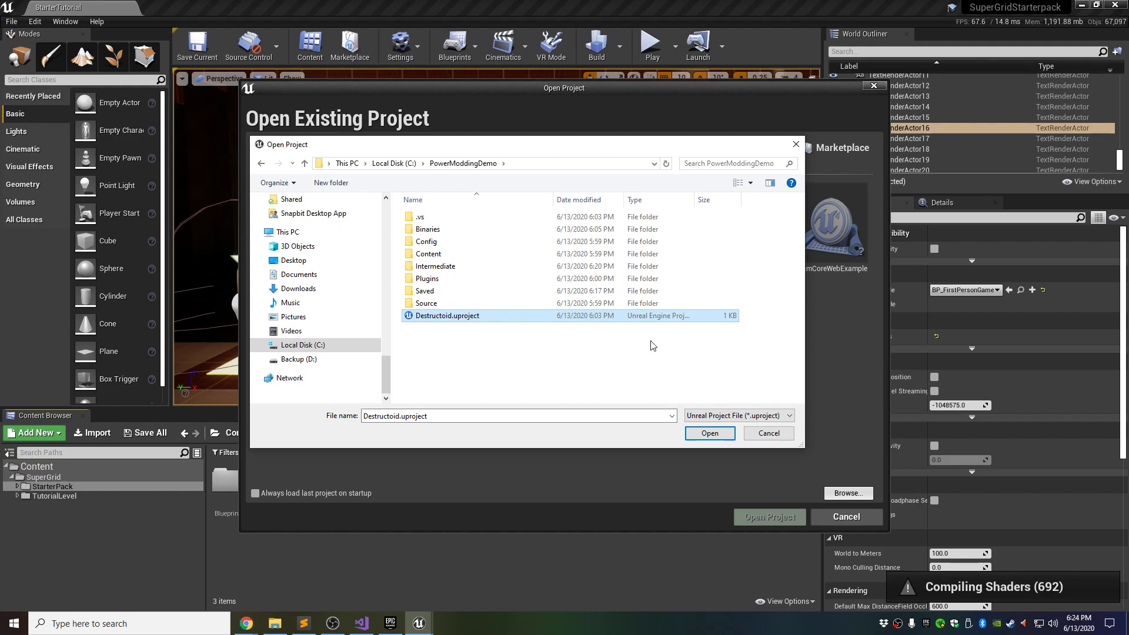
click(710, 434)
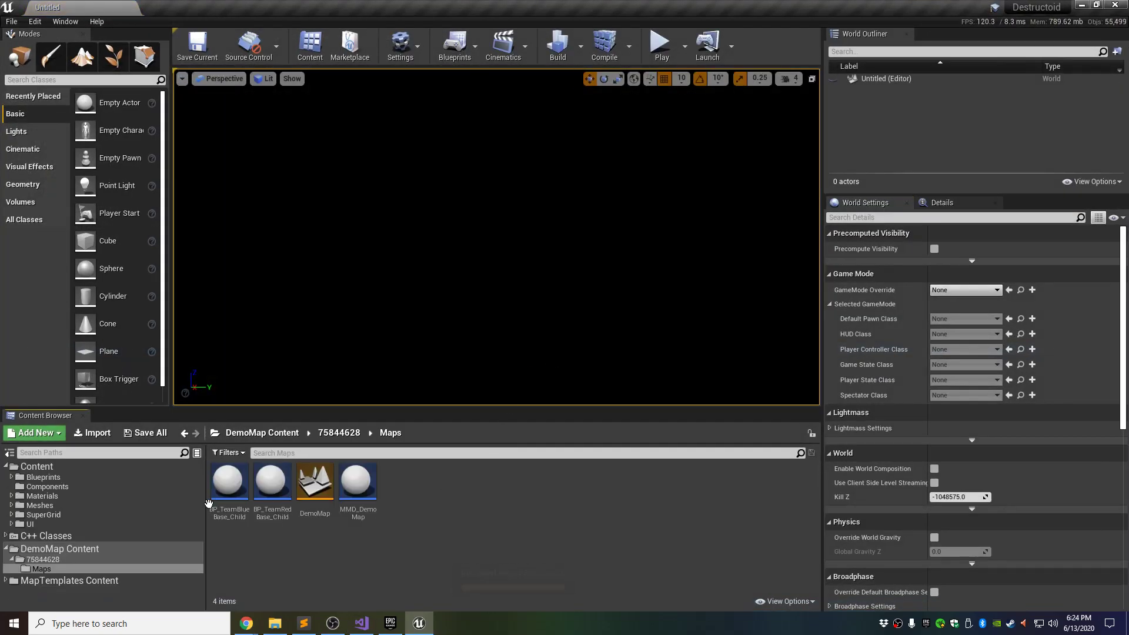
- Move the SuperGrid folder from the main Content folder into DemoMap Content, beside the plugin's Maps folder
click(51, 467)
click(53, 516)
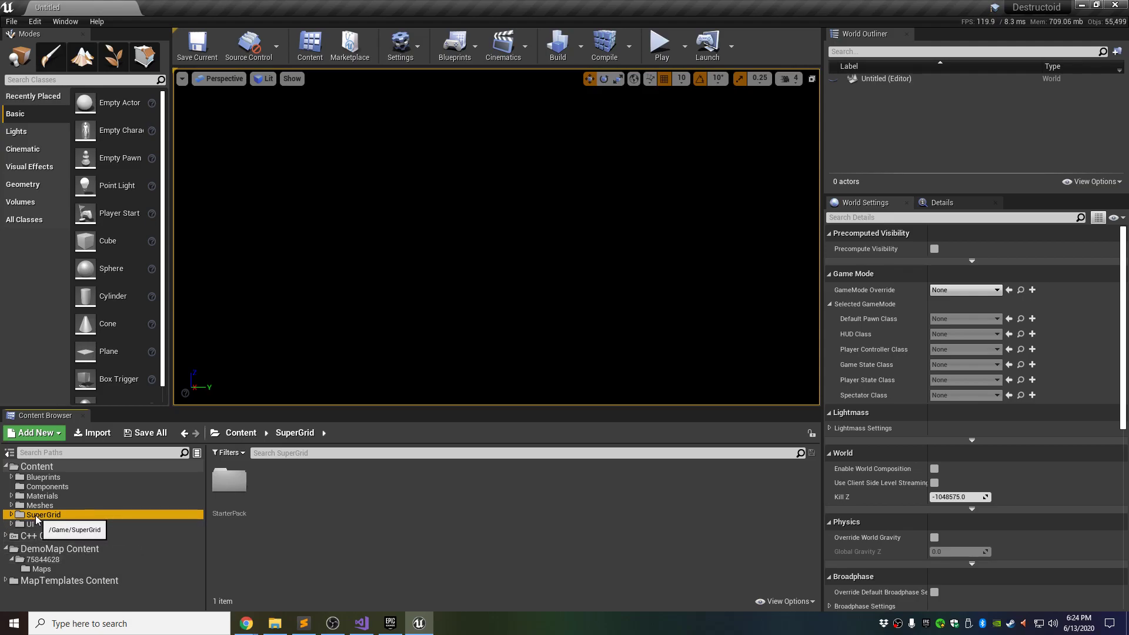
drag(35, 518, 50, 565)
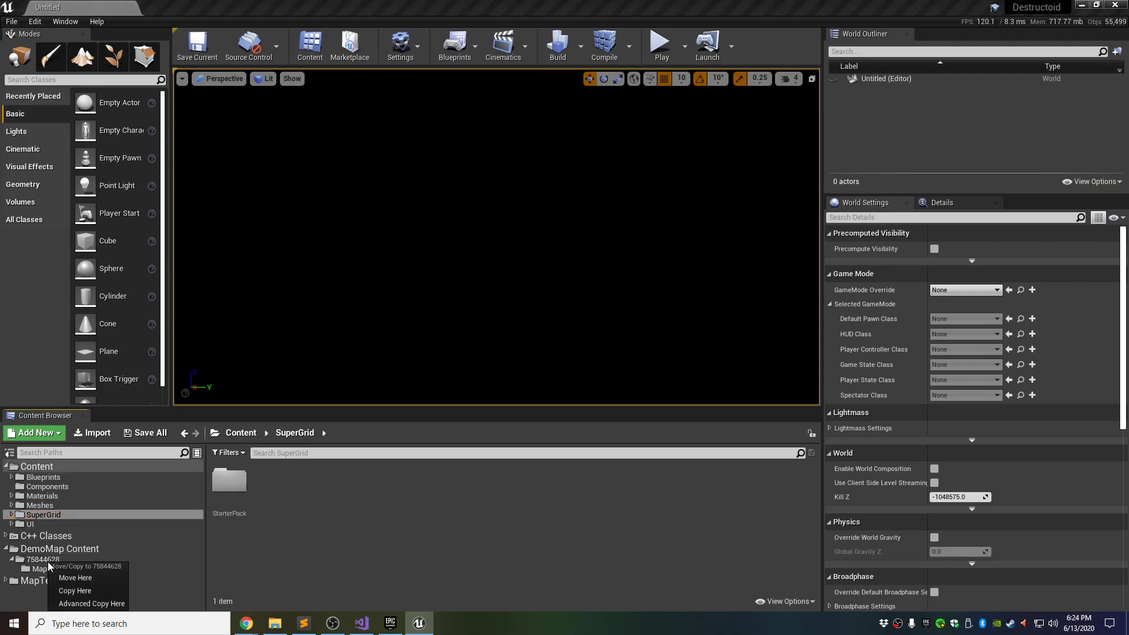
click(86, 579)
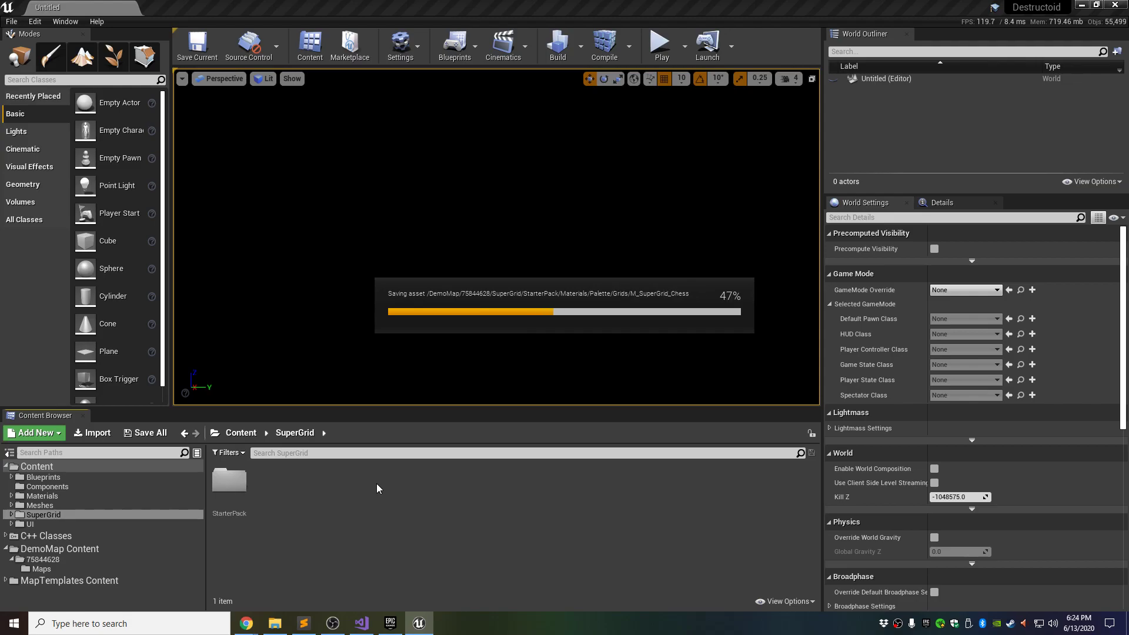
- Look at the SuperGrid Starter pack page in the Epic Games Launcher, and view the moved SuperGrid folder back in Unreal Editor
click(401, 623)
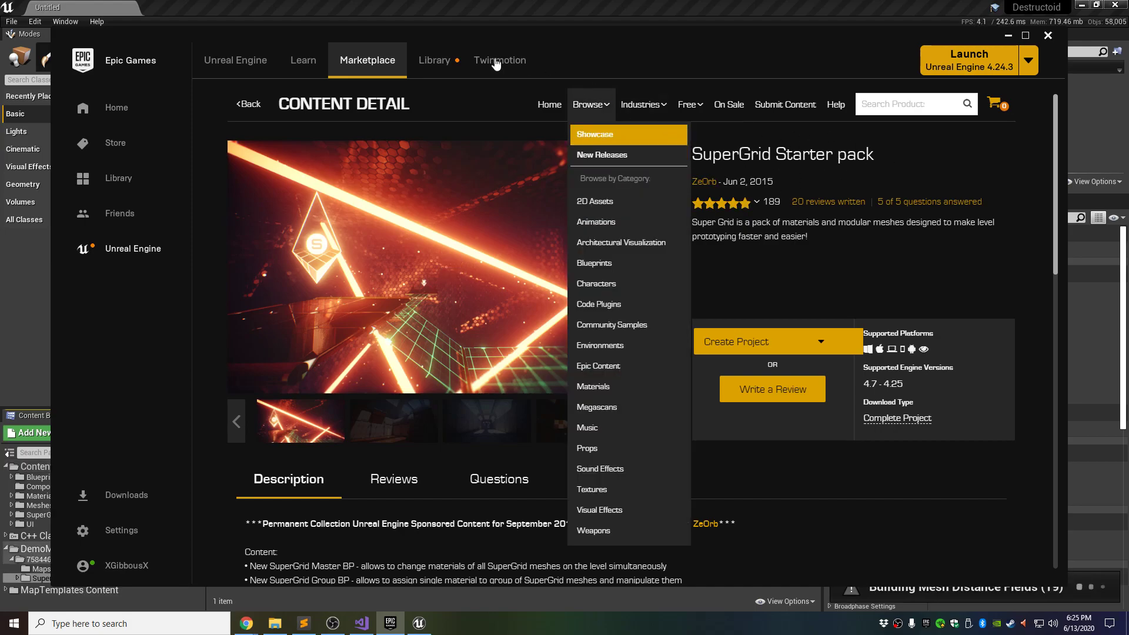
click(1009, 36)
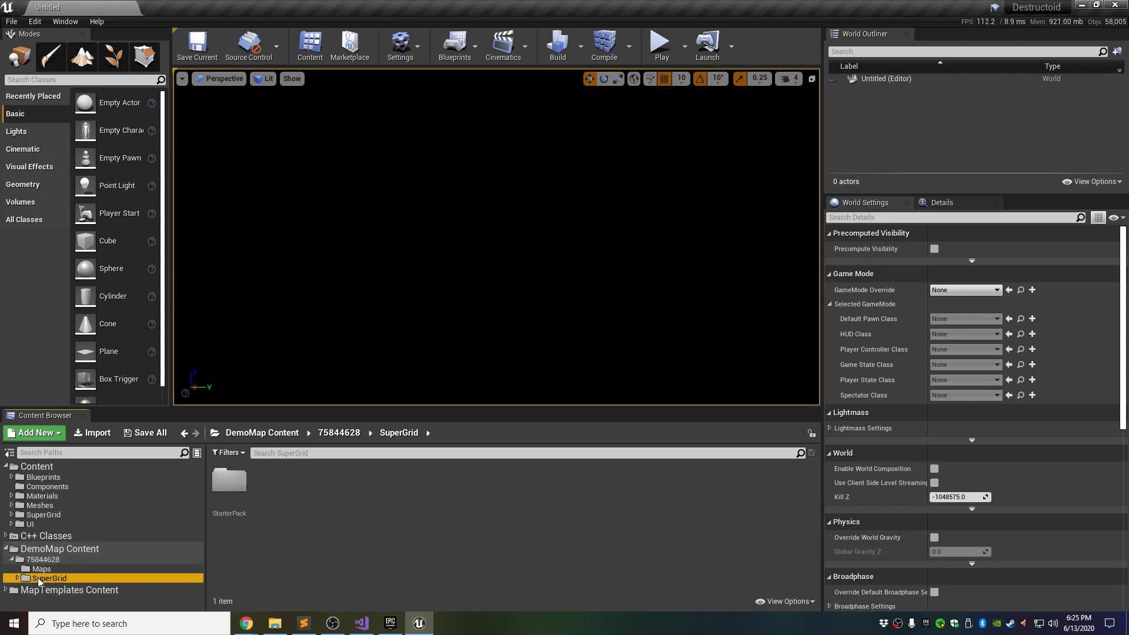
click(308, 545)
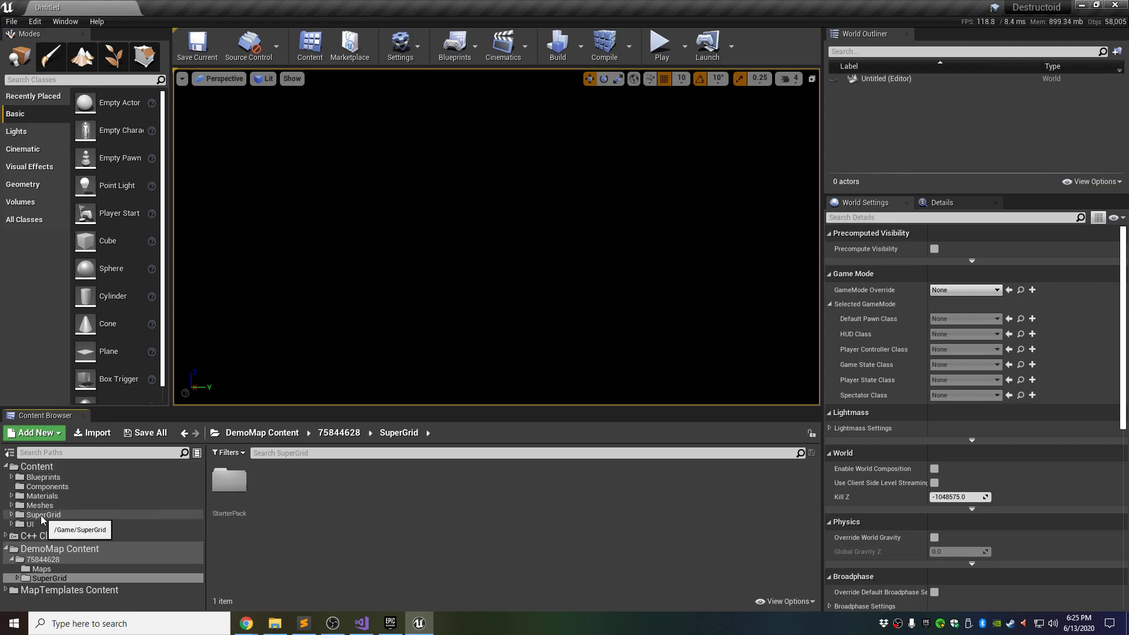
- Filter the main Content folder to show only Redirector assets, toggling the filter to compare the contents
click(38, 468)
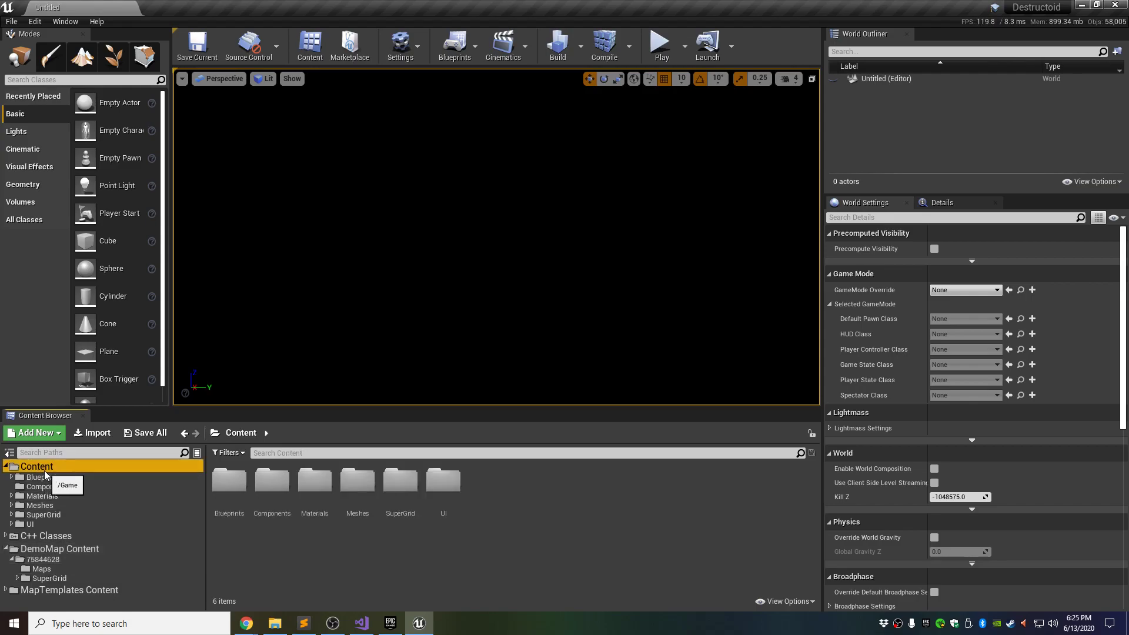
click(236, 455)
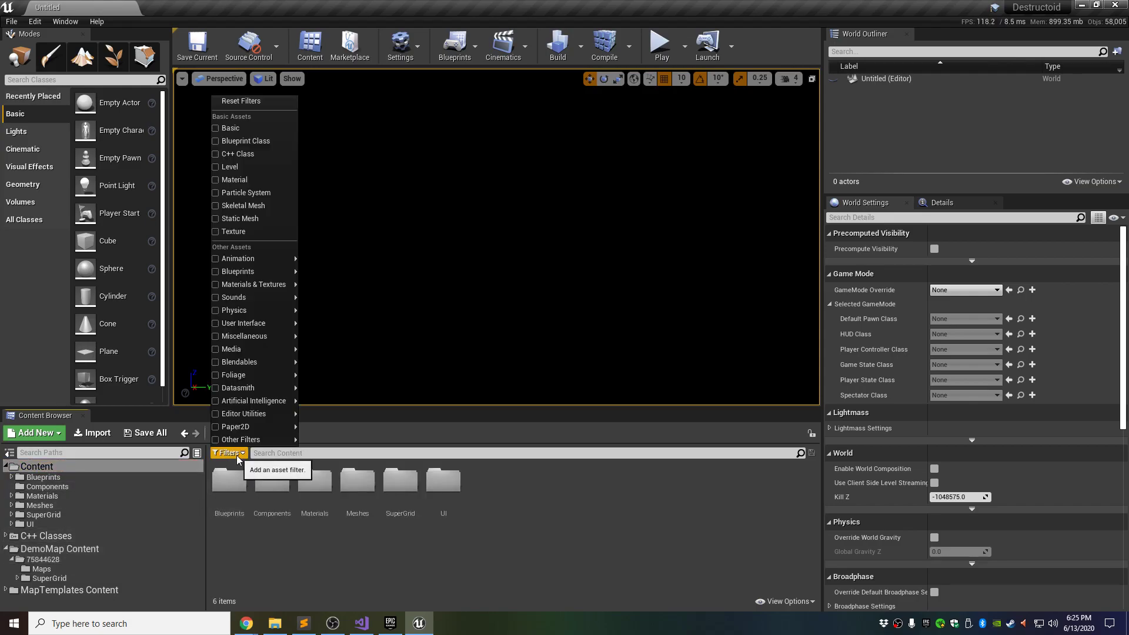
mouse_move(252, 332)
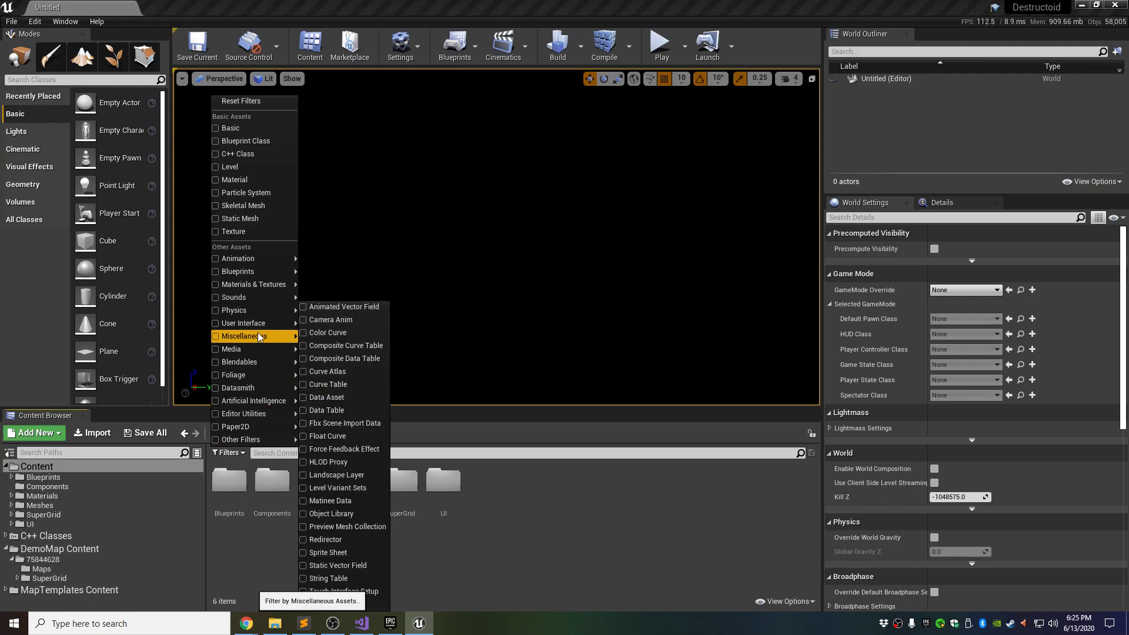
click(305, 542)
click(486, 537)
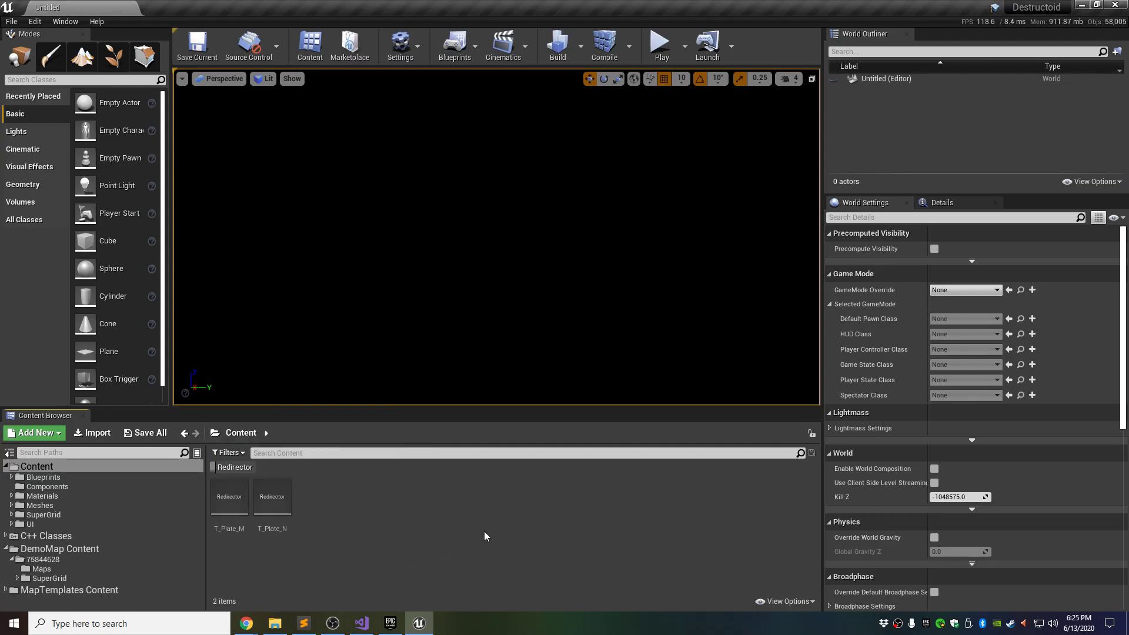
click(245, 468)
click(235, 468)
click(235, 469)
click(235, 468)
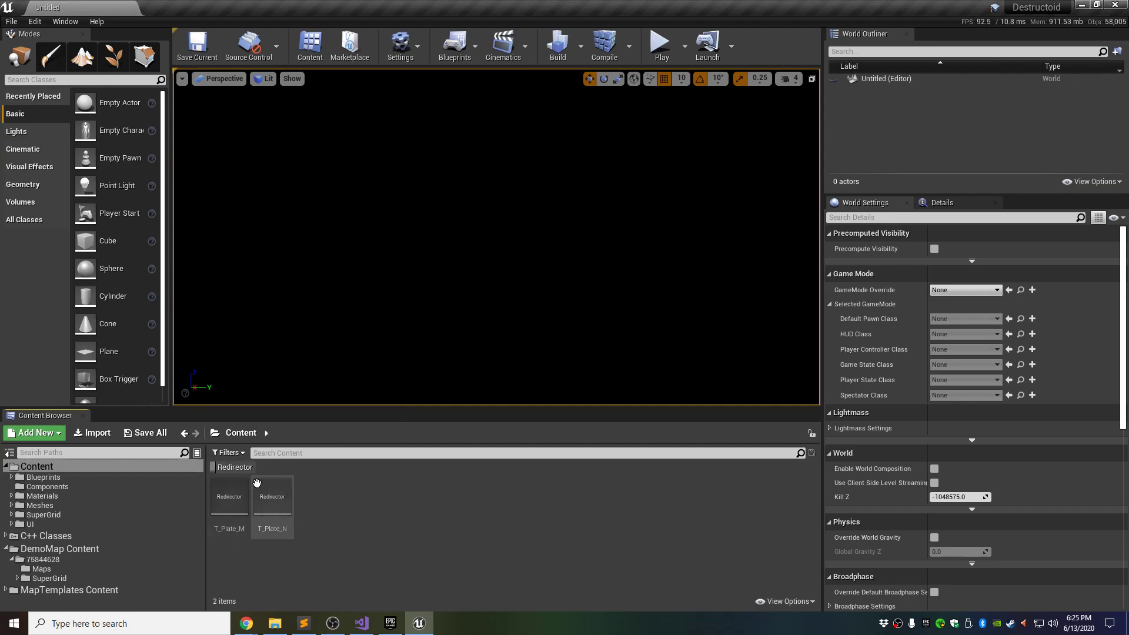
- Fix up the T_Plate_M and T_Plate_N redirectors together and turn off the Redirector filter
click(228, 500)
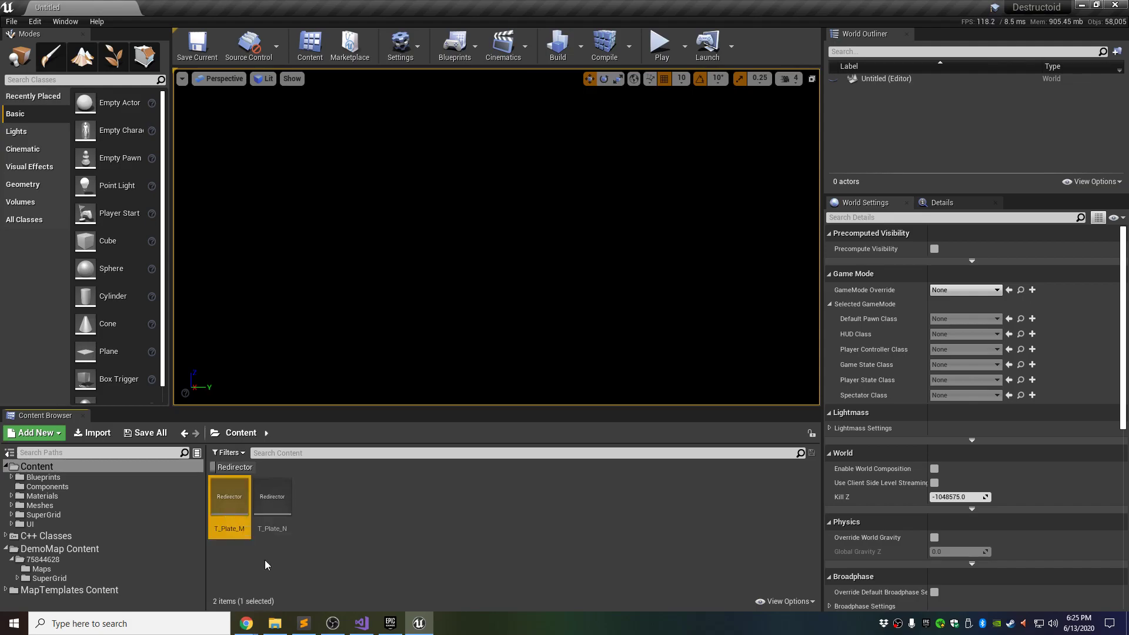
shift+click(270, 500)
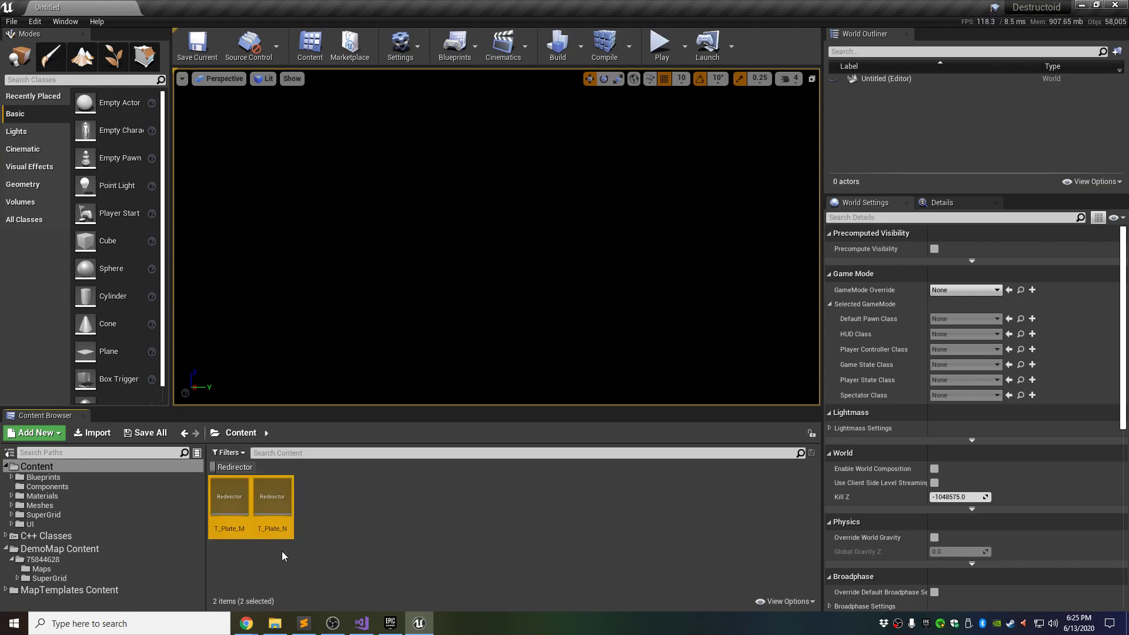
right_click(272, 509)
click(307, 264)
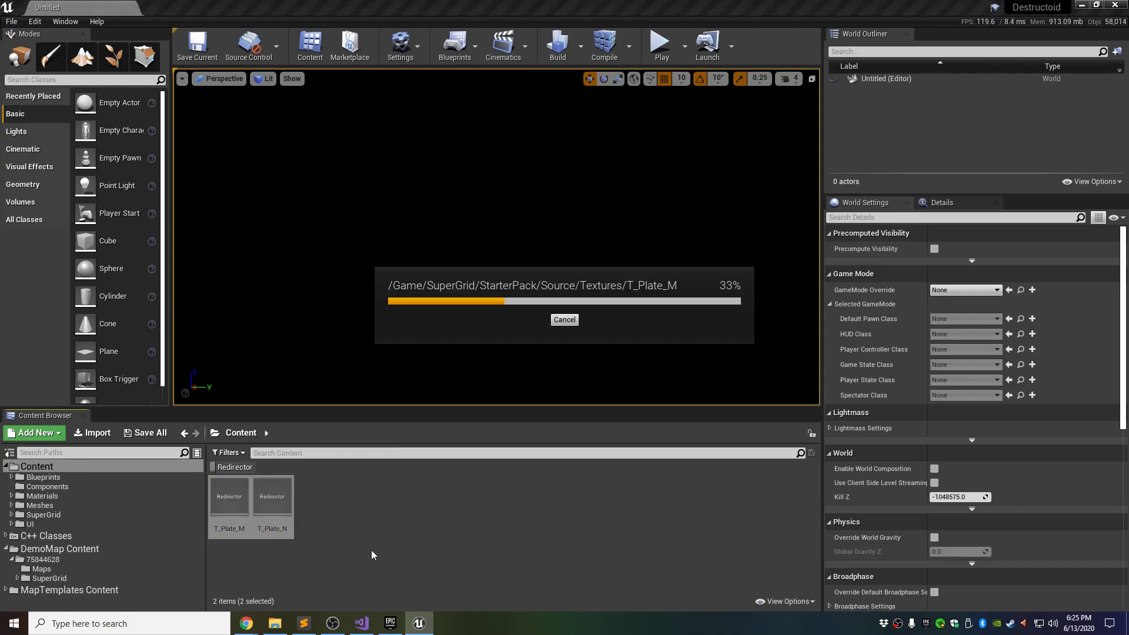
click(246, 468)
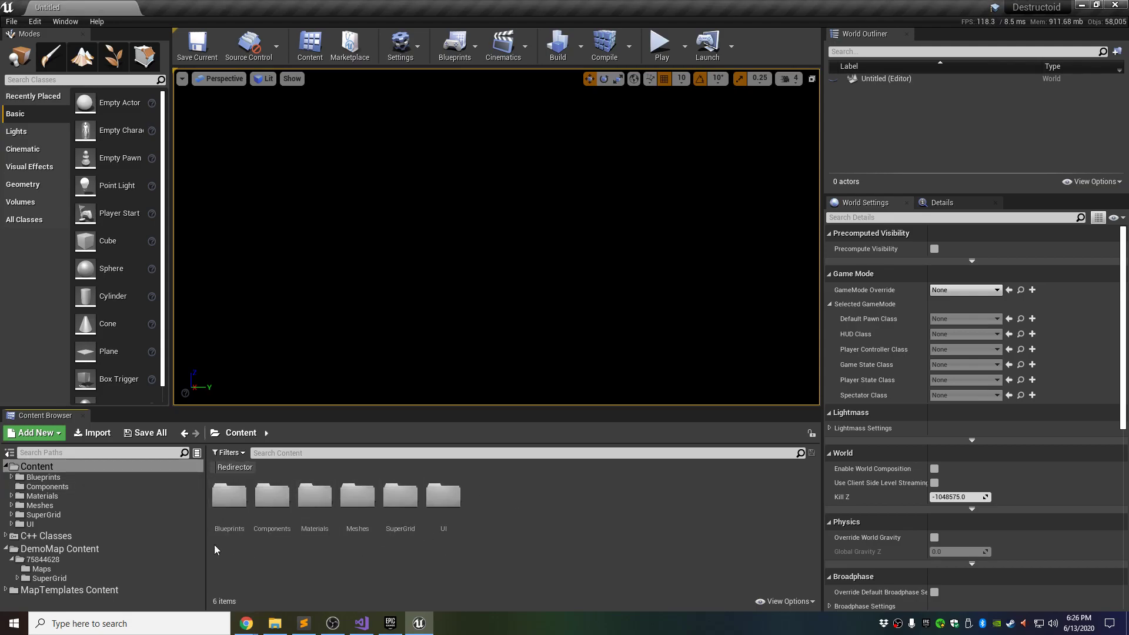
- Check the main Content's SuperGrid, StarterPack and Blueprints folders for leftover assets, and collapse the SuperGrid tree
click(46, 516)
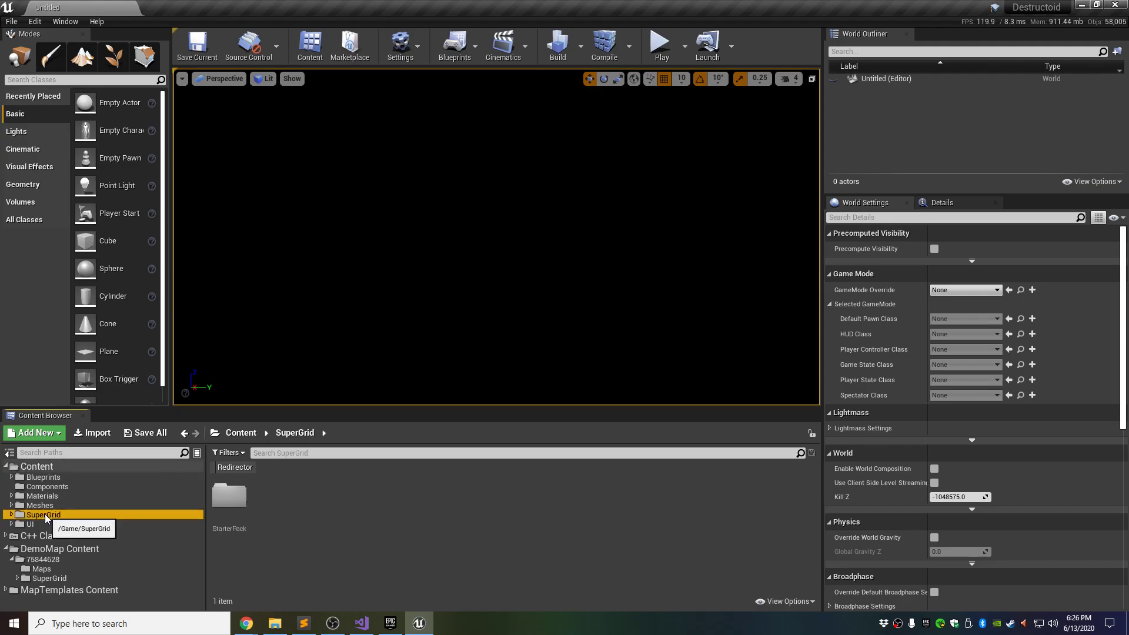
double_click(230, 500)
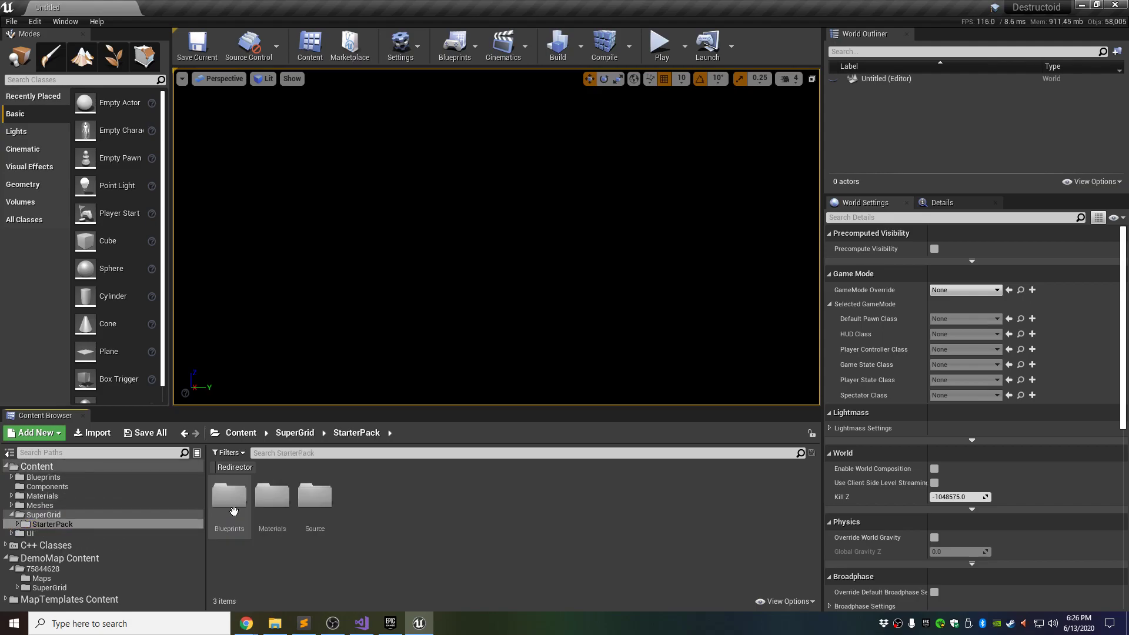
double_click(250, 523)
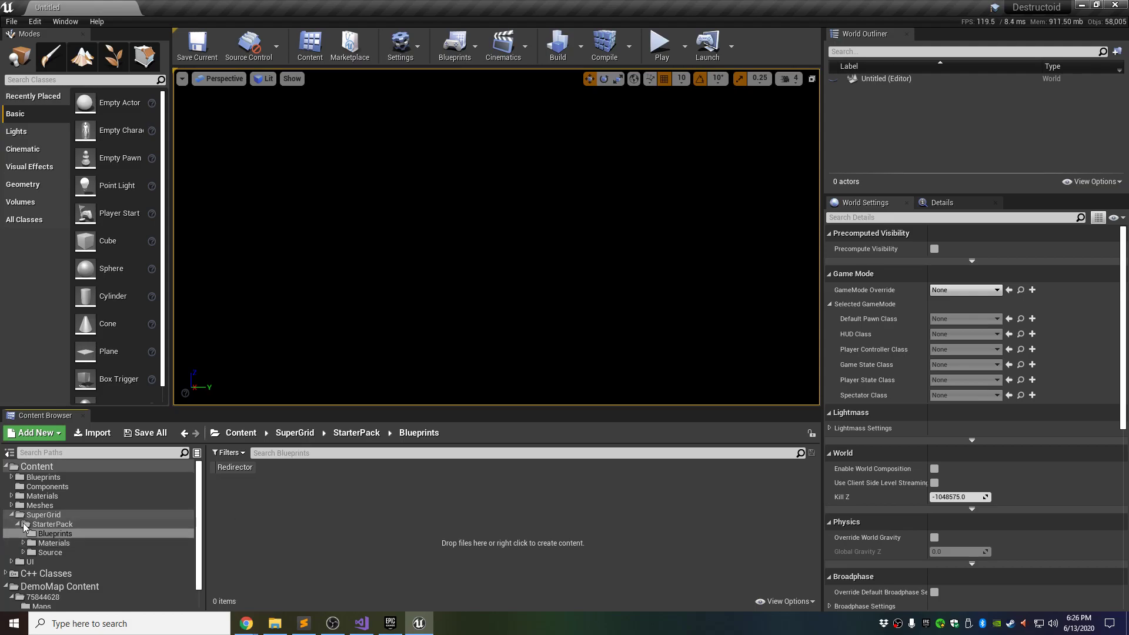
click(18, 524)
click(12, 515)
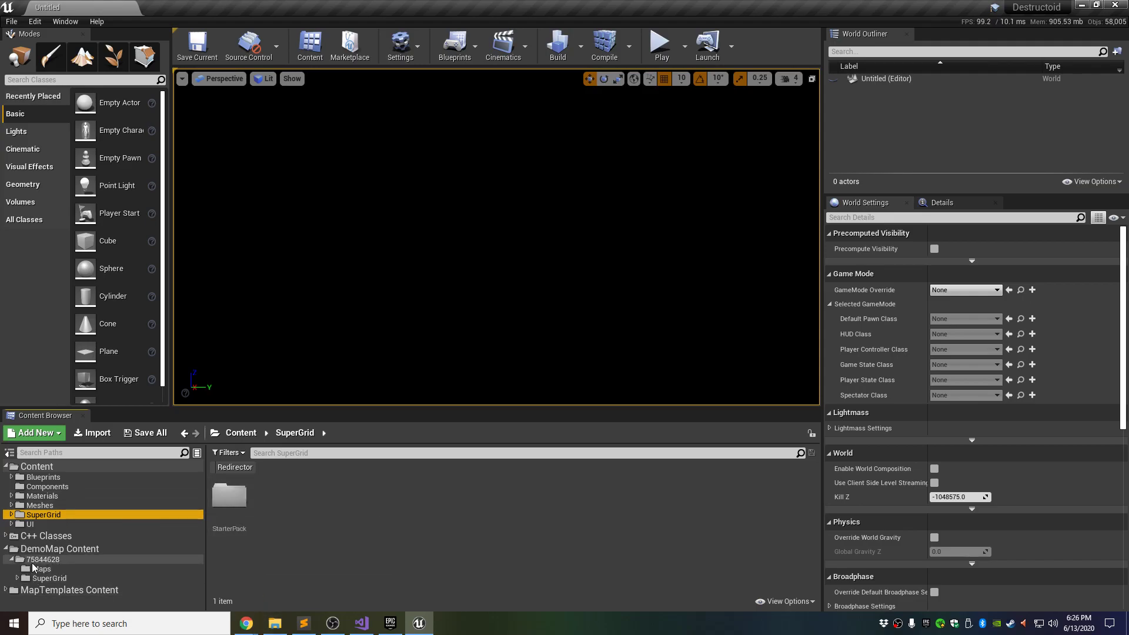
- Delete the leftover SuperGrid folder from the main Content folder, and open the DemoMap plugin's Maps folder
right_click(51, 517)
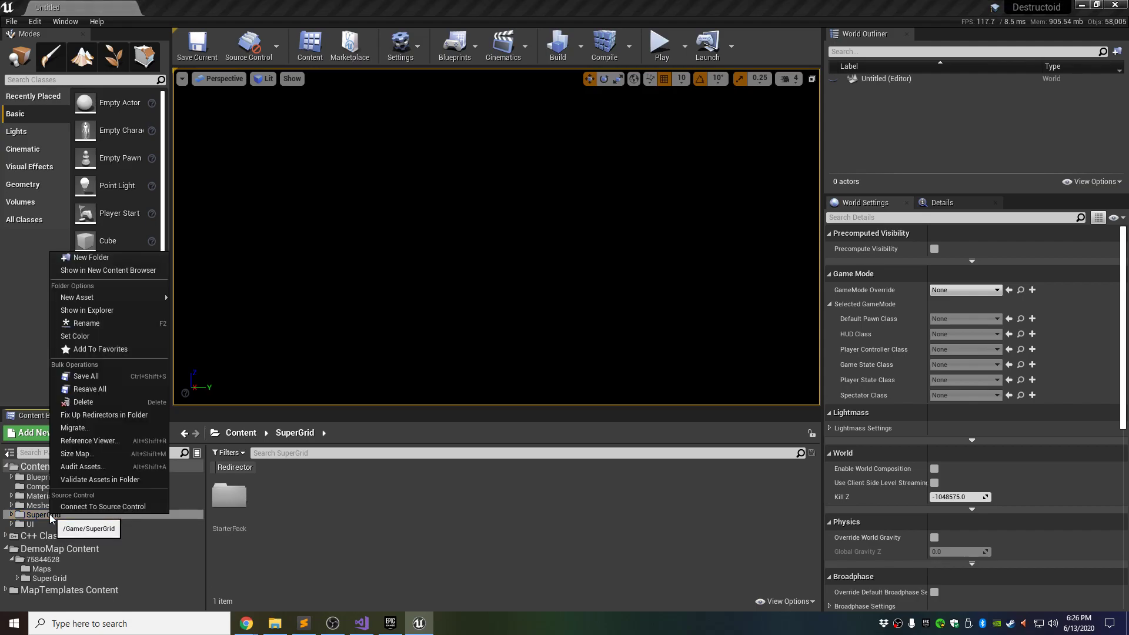
click(86, 401)
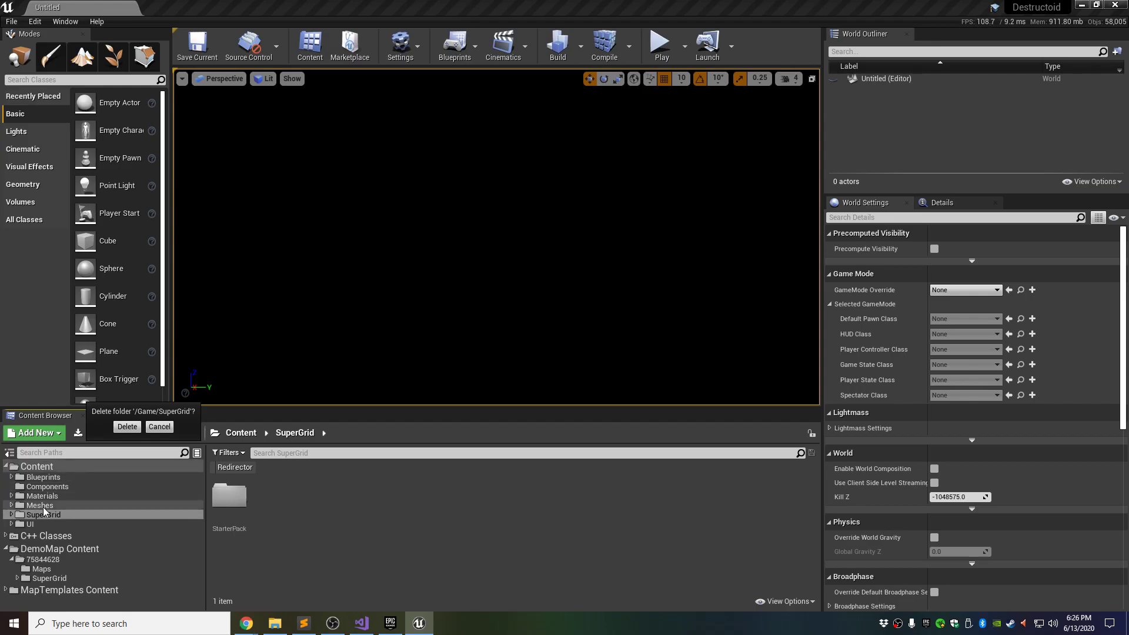
click(127, 427)
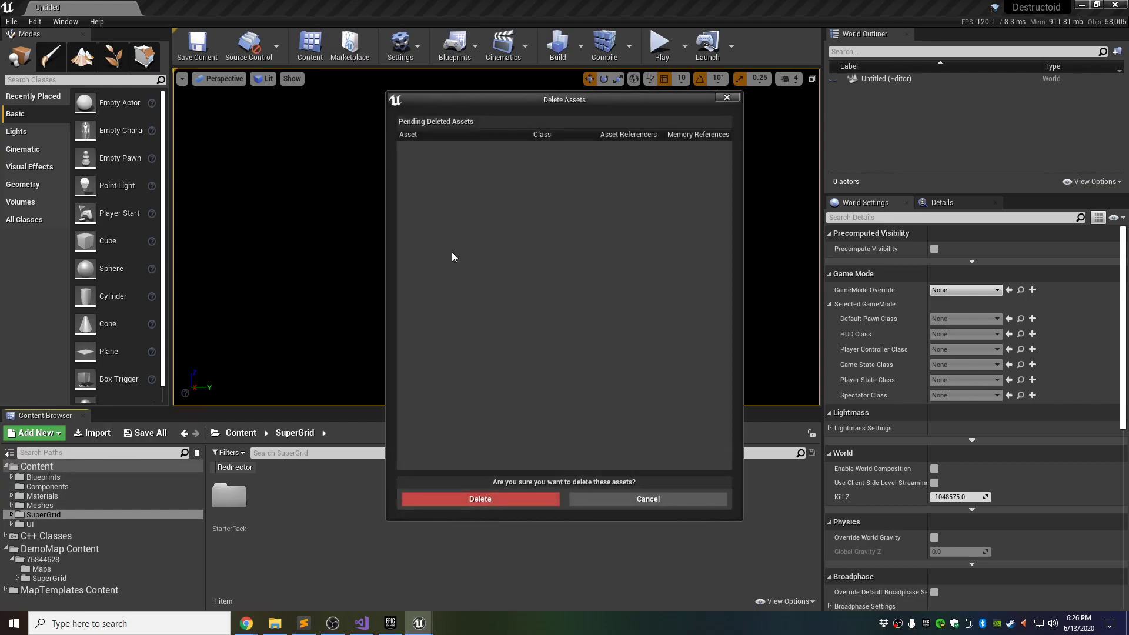
click(481, 501)
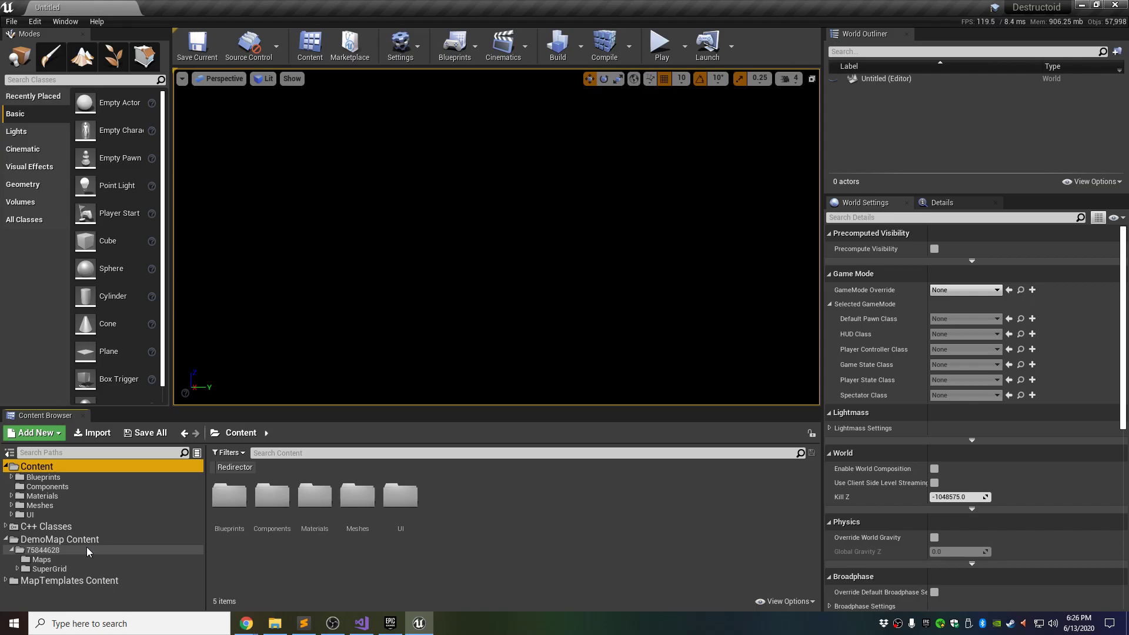
click(41, 561)
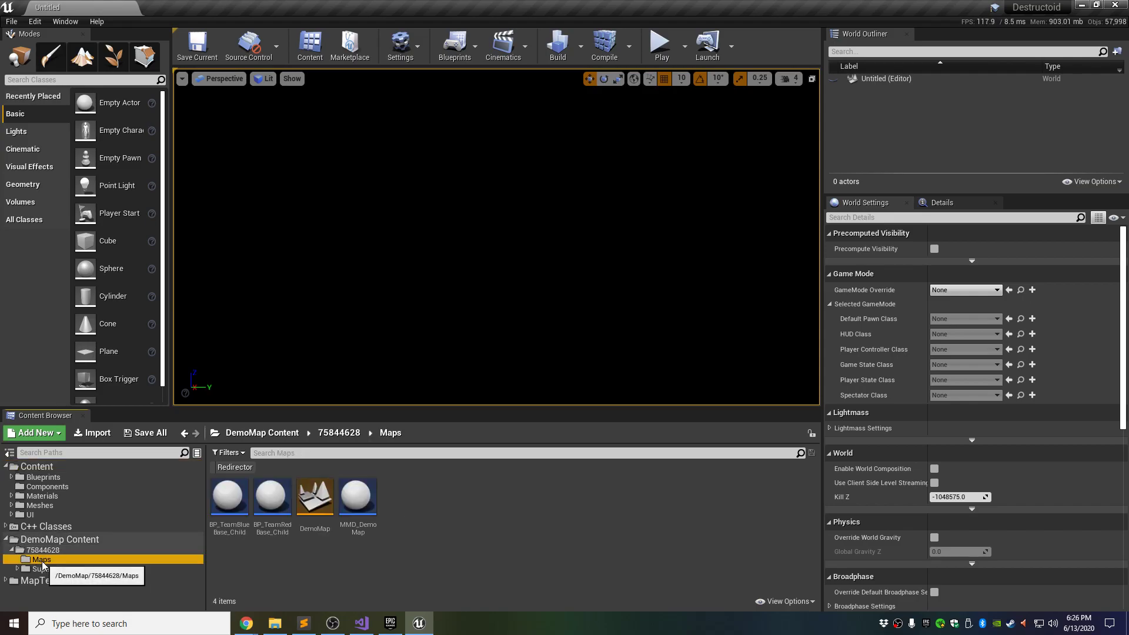
- Open the DemoMap level and set the viewport's scale snap size to 1
double_click(315, 500)
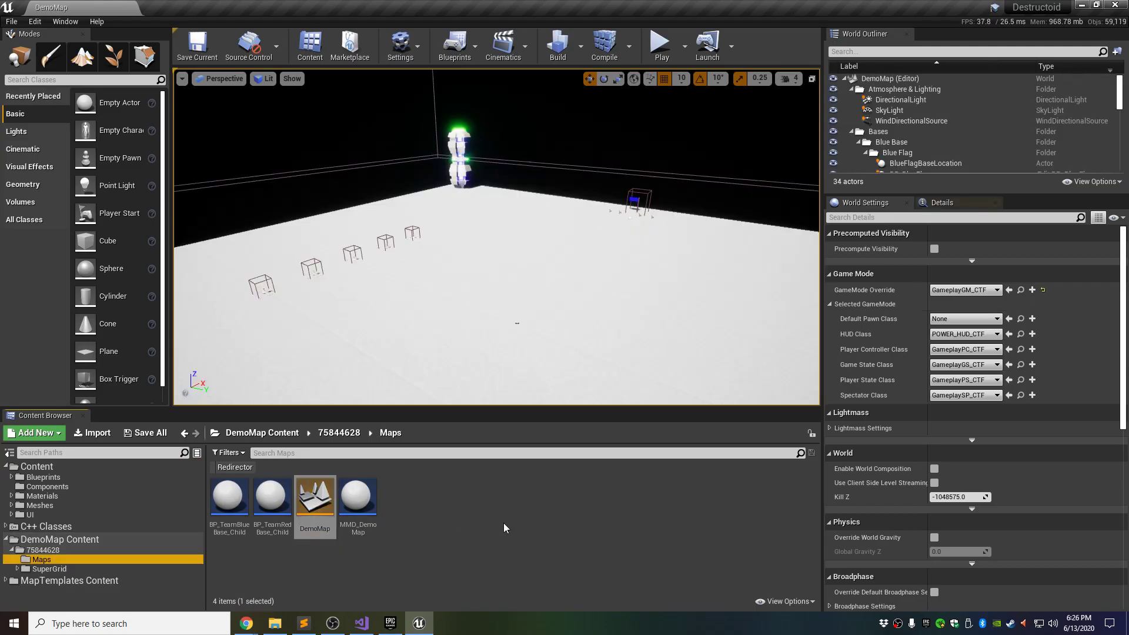
right_drag(488, 283, 324, 284)
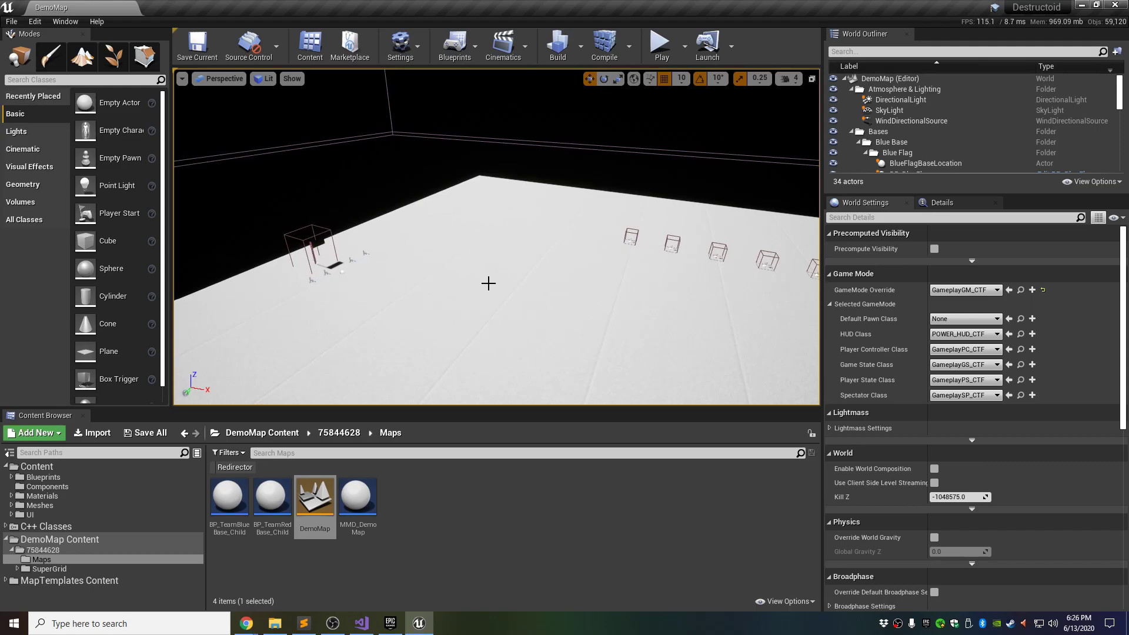
click(760, 78)
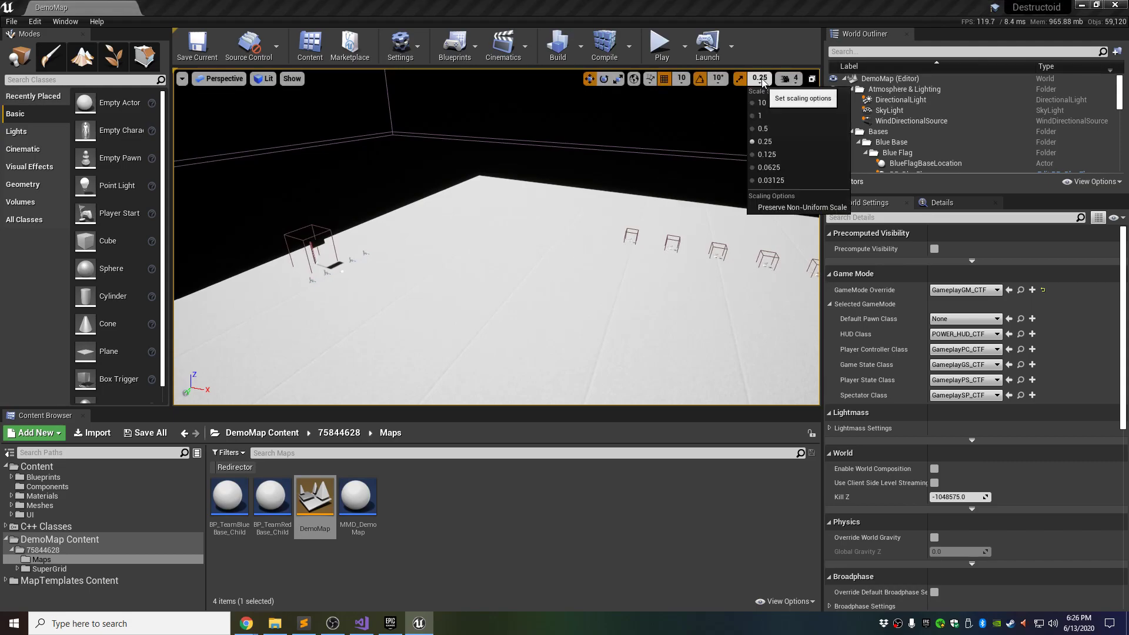
click(768, 115)
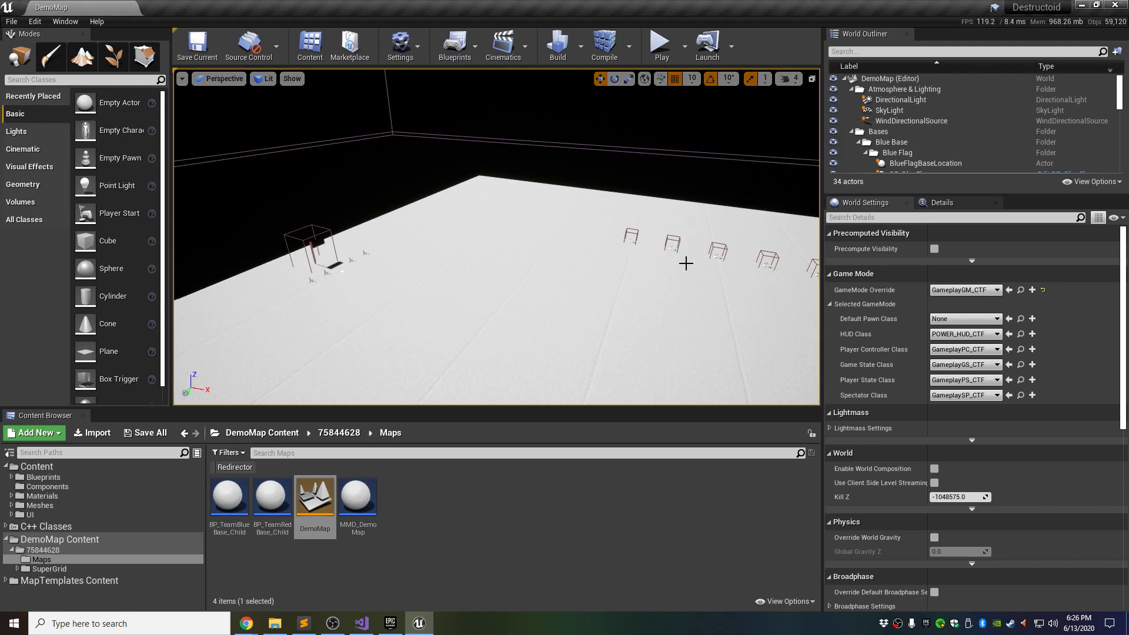
- Look over the map and review the available grid snap sizes for positioning actors
right_drag(640, 220, 713, 193)
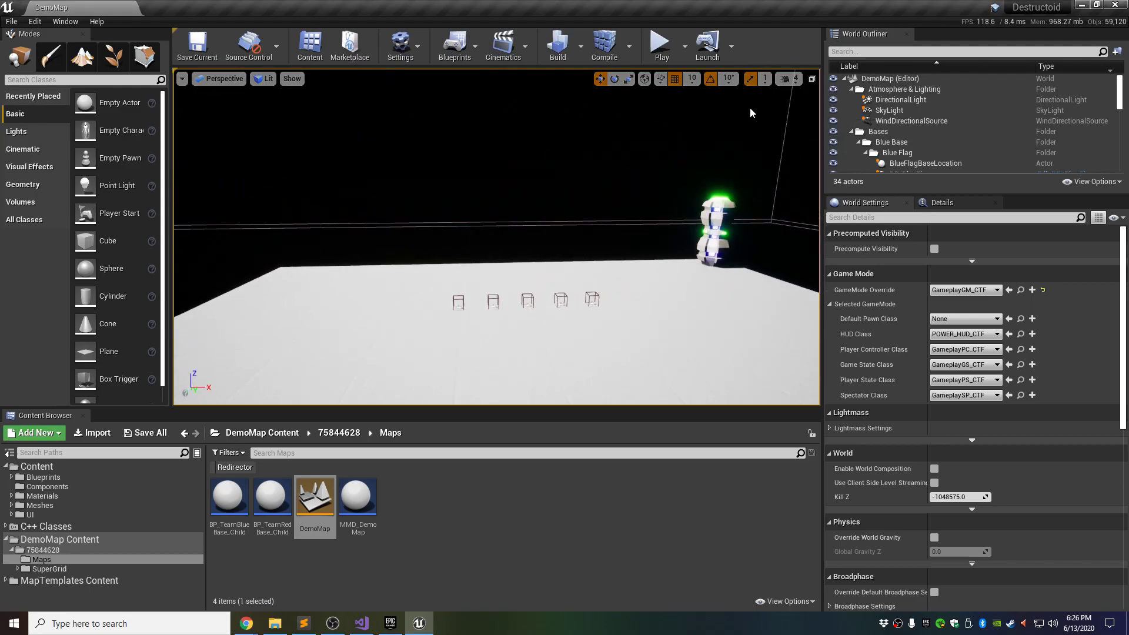
right_drag(681, 156, 670, 206)
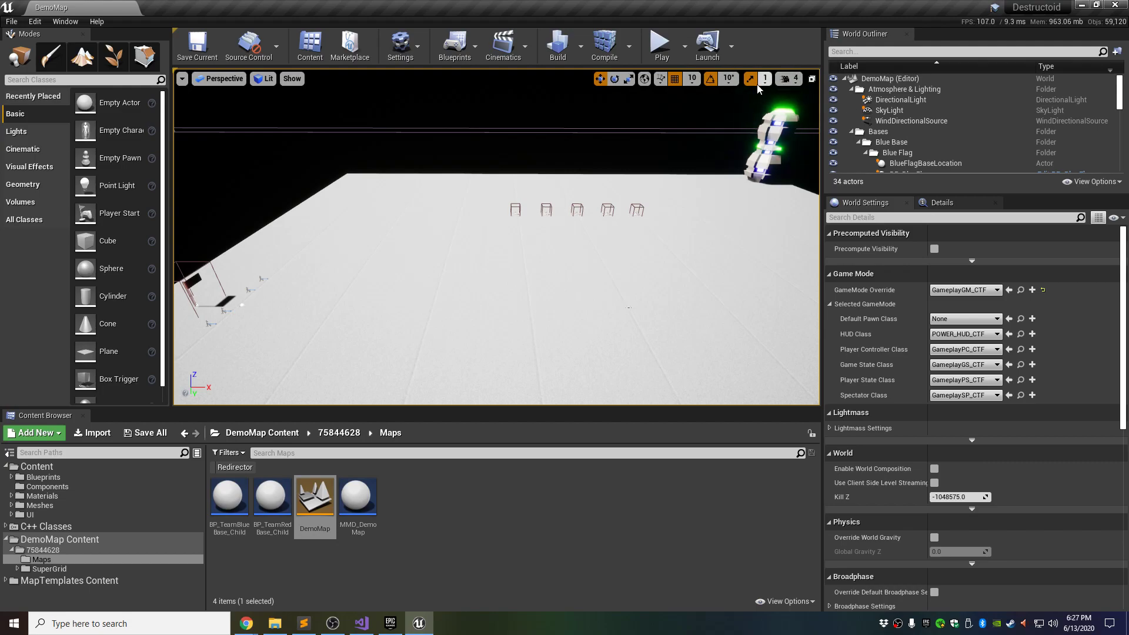
click(692, 79)
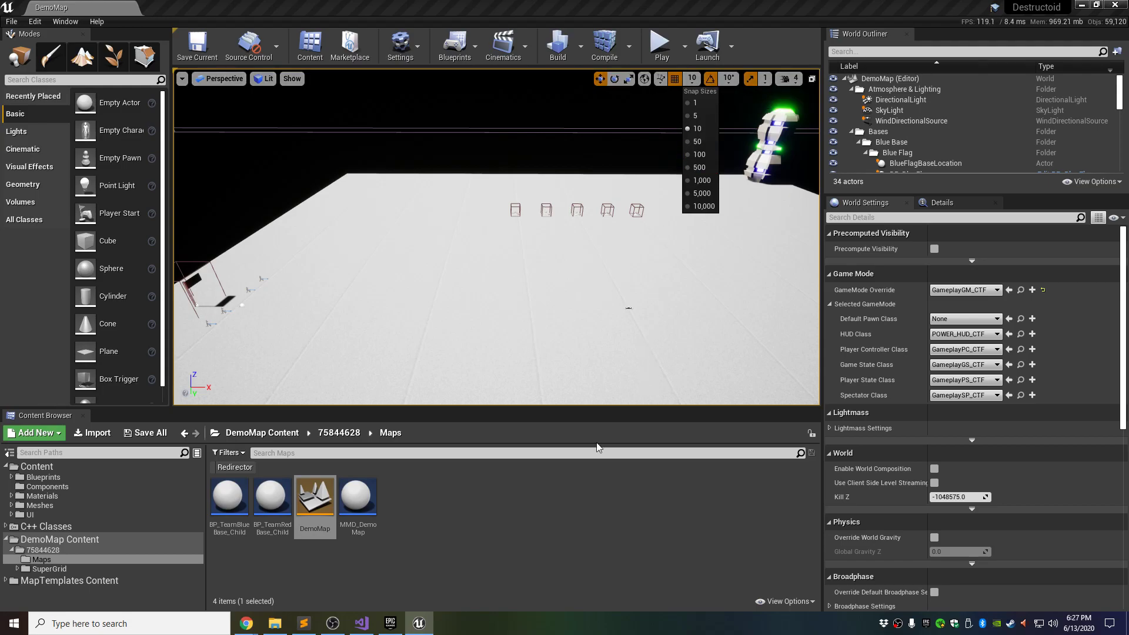
click(564, 508)
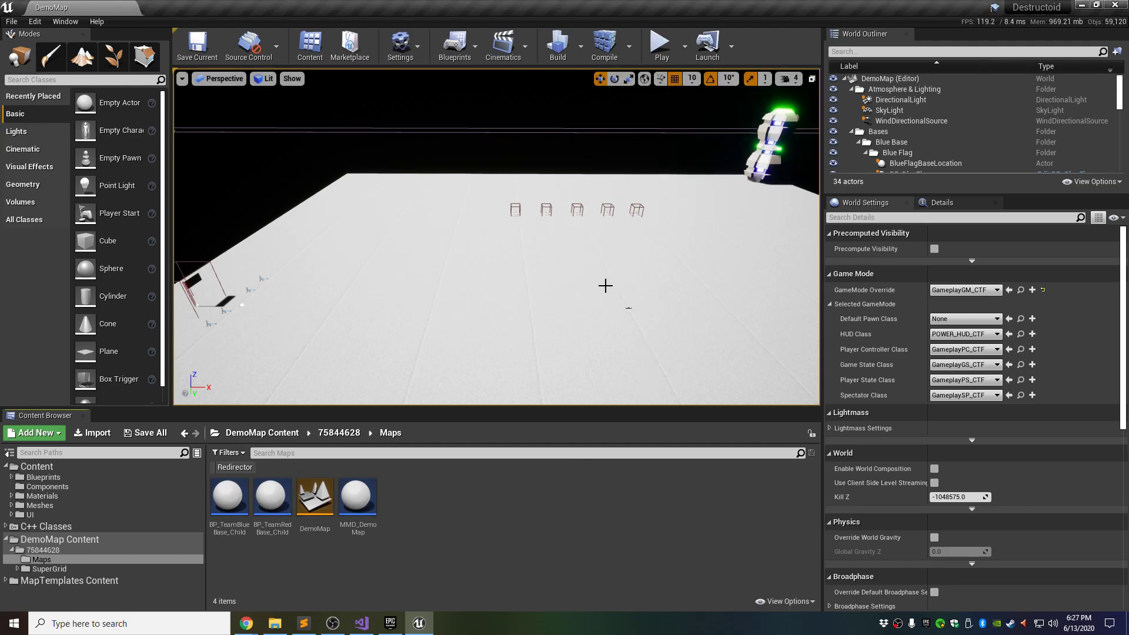
- Collapse the Atmosphere & Lighting, Bases and Pickups folders in the World Outliner
right_drag(525, 230, 659, 220)
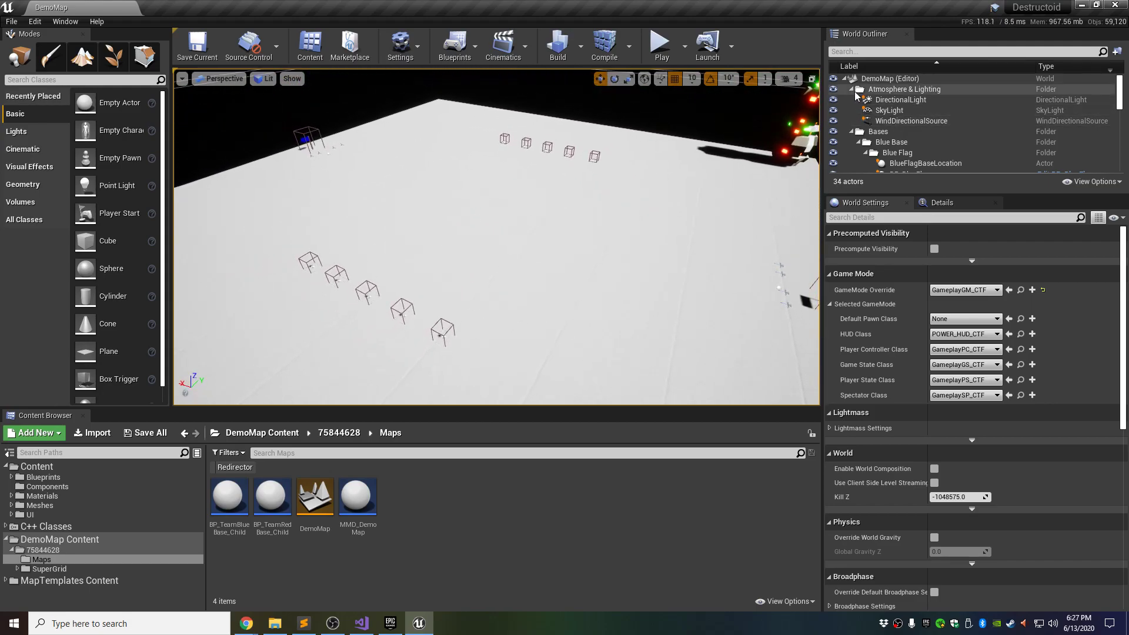
click(851, 90)
click(851, 100)
click(851, 111)
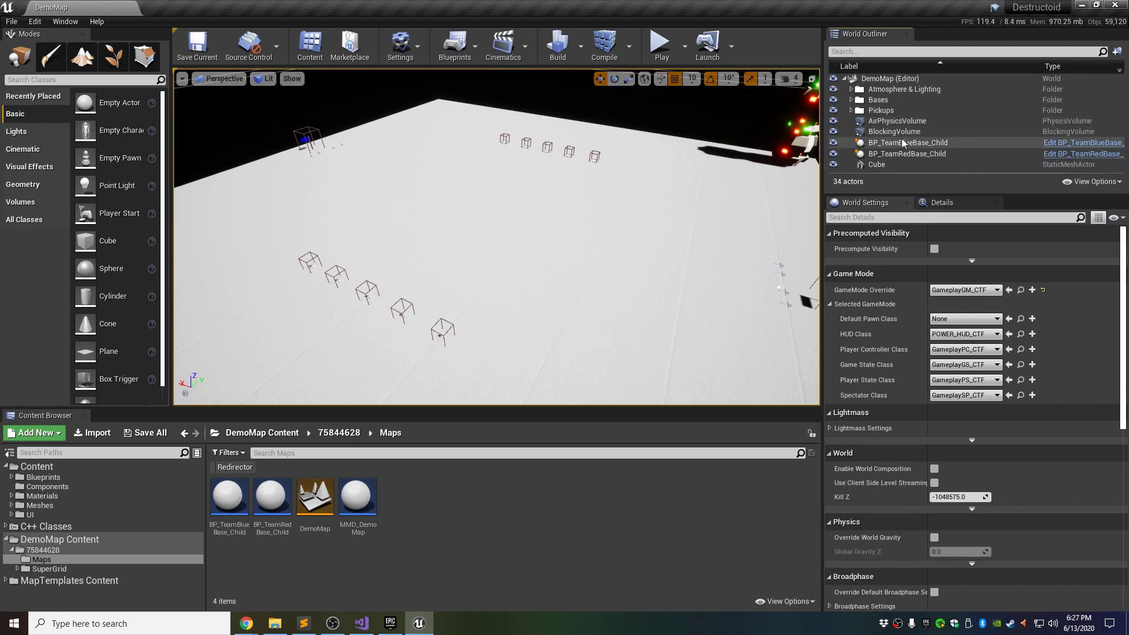
- Delete the Cube static mesh that forms the map's floor and save the level
double_click(901, 162)
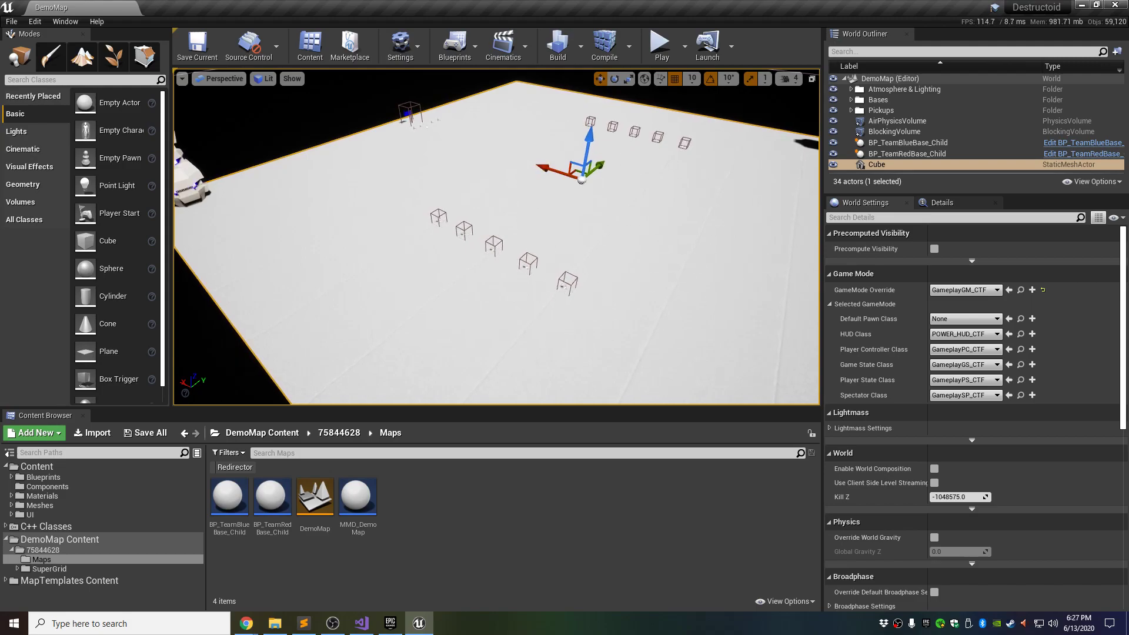
right_drag(610, 235, 647, 209)
click(889, 166)
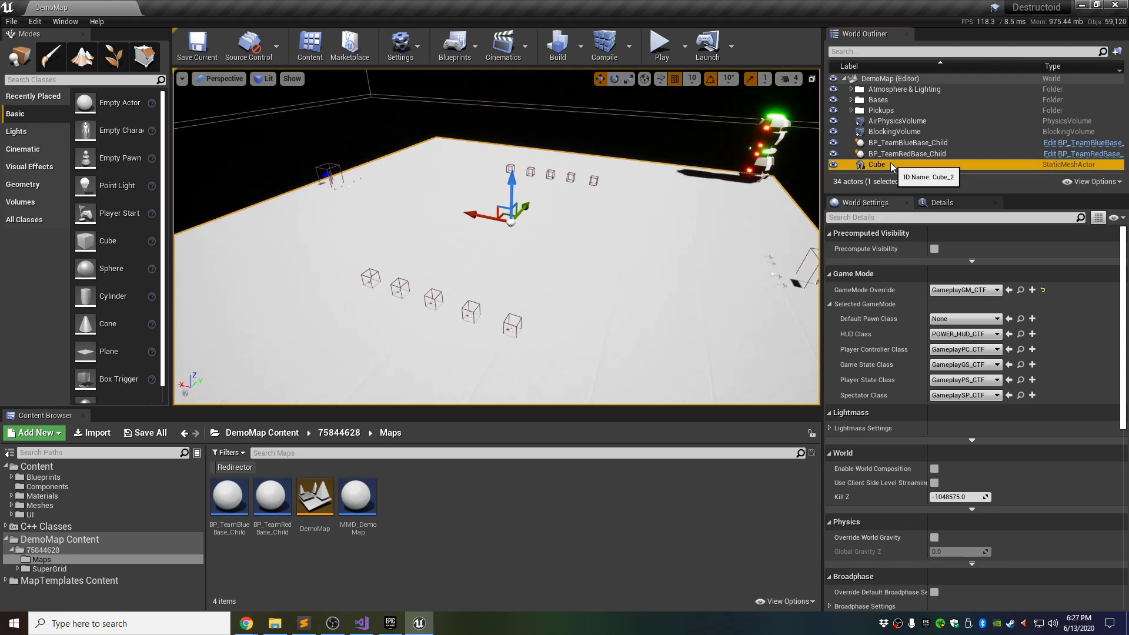
key(Delete)
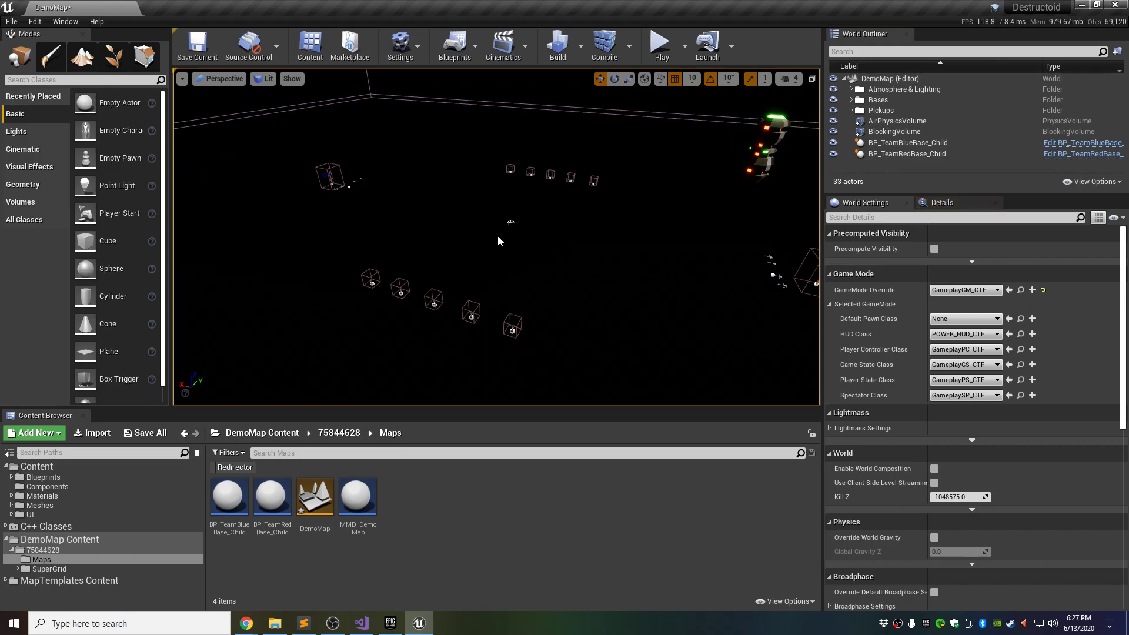
key(ctrl+s)
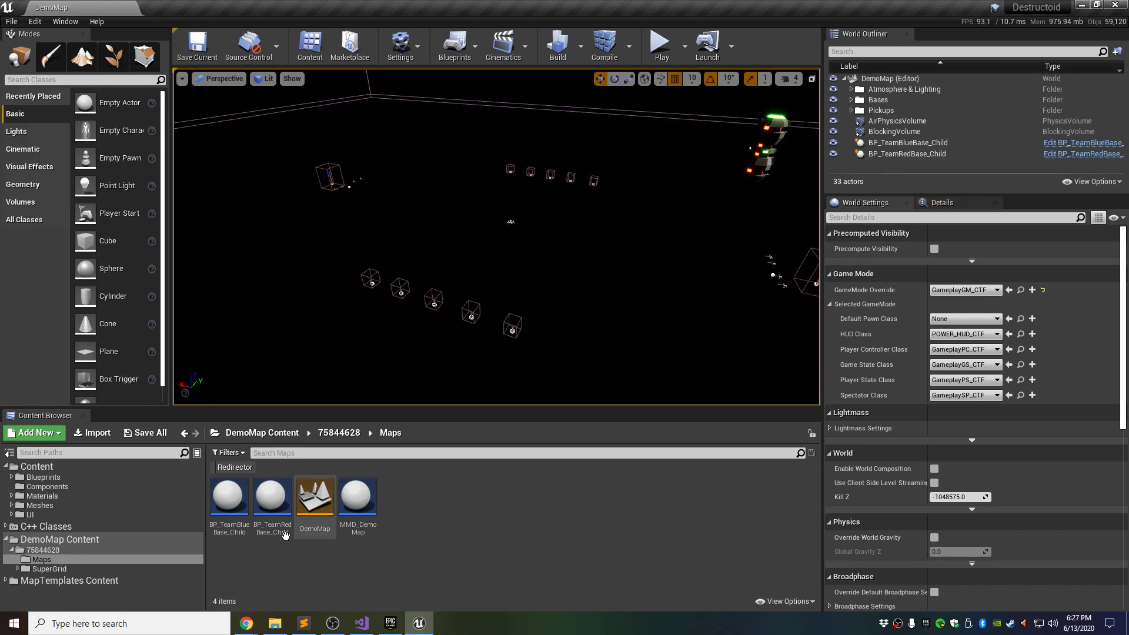
- Browse to the Source/Meshes folder of the SuperGrid StarterPack in the DemoMap content
click(47, 570)
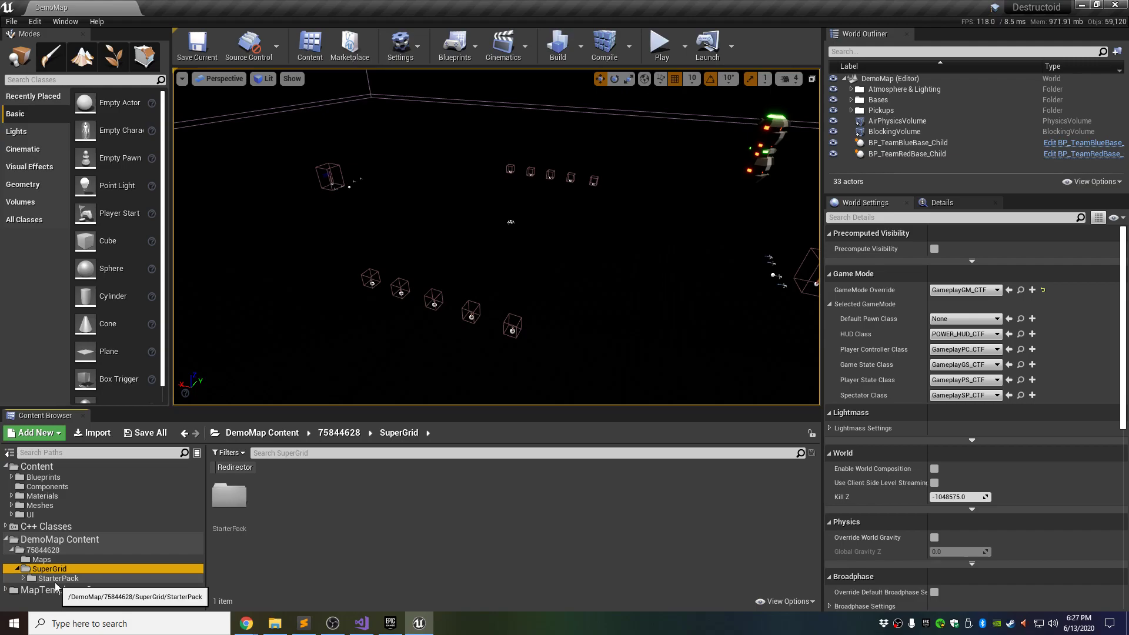
click(55, 581)
click(23, 579)
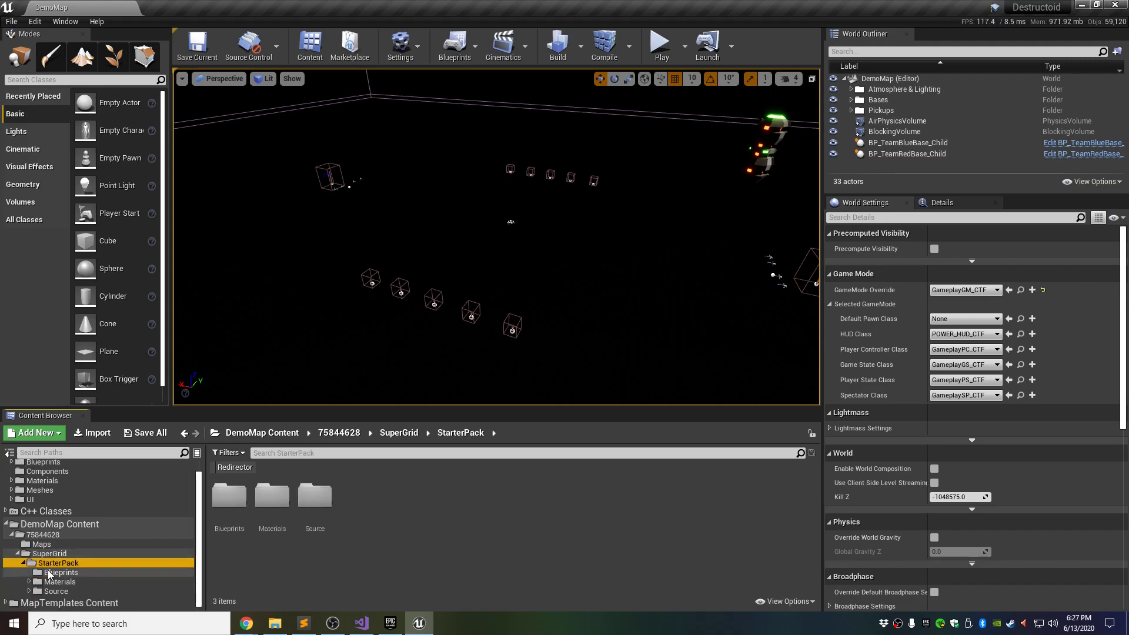
click(35, 591)
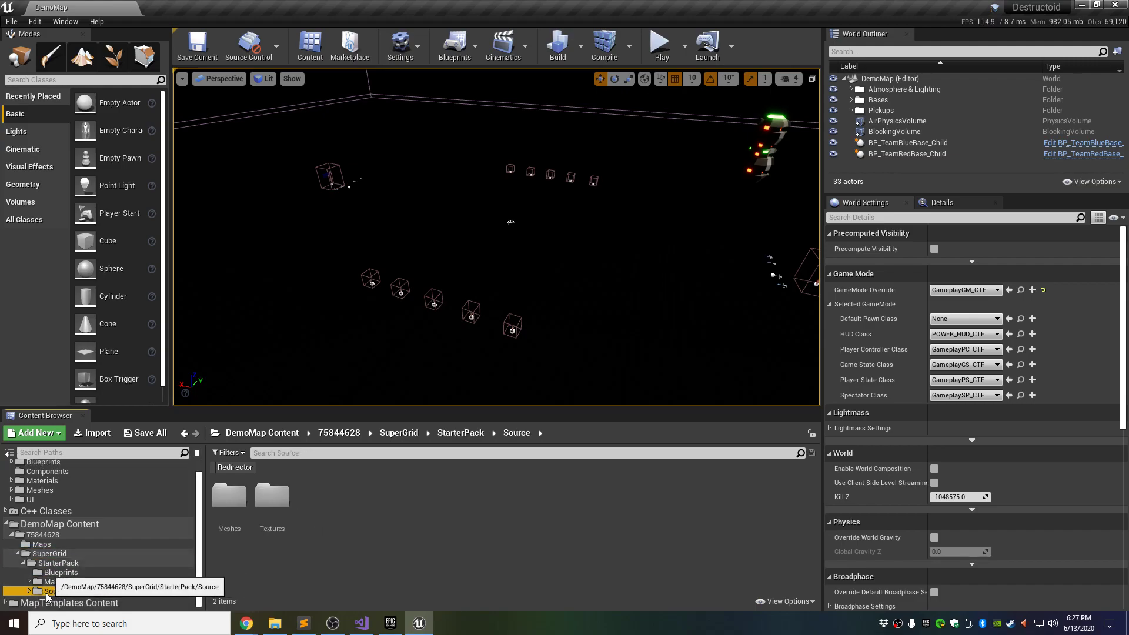
click(30, 592)
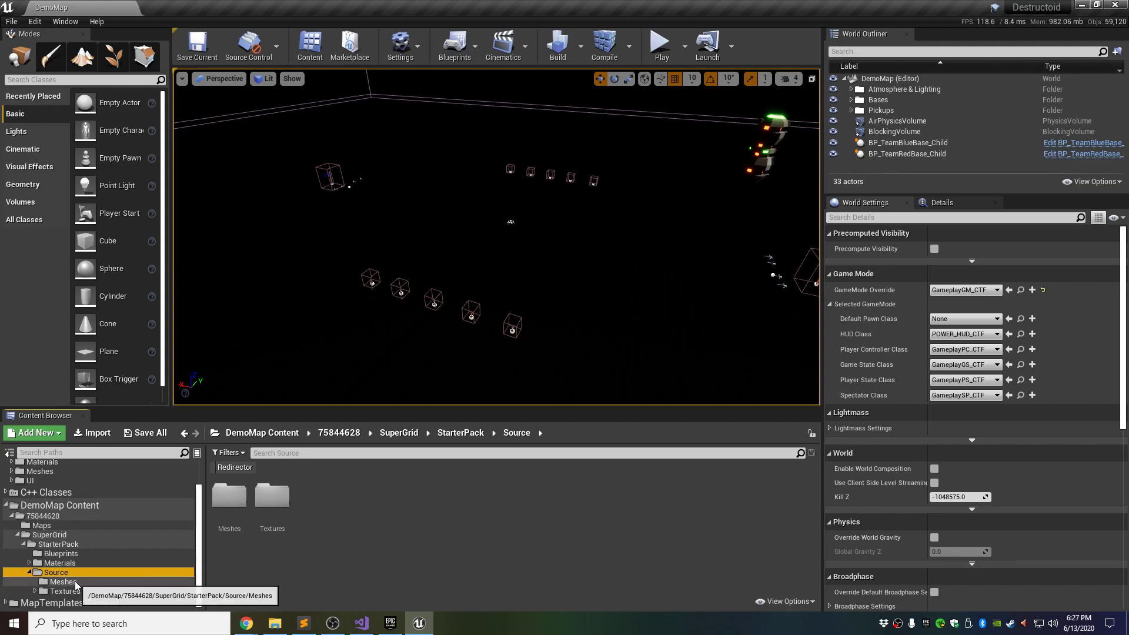
click(75, 582)
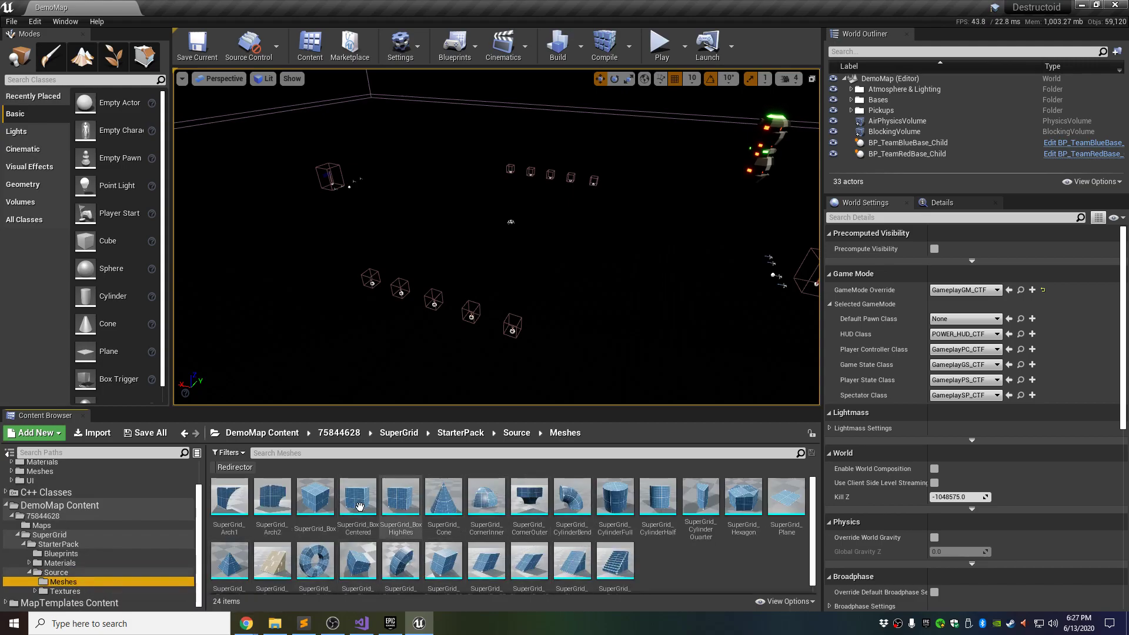
- Open the SuperGrid_BoxCentered mesh, dock its editor beside the level and examine the shading on the box's sides
mouse_move(302, 534)
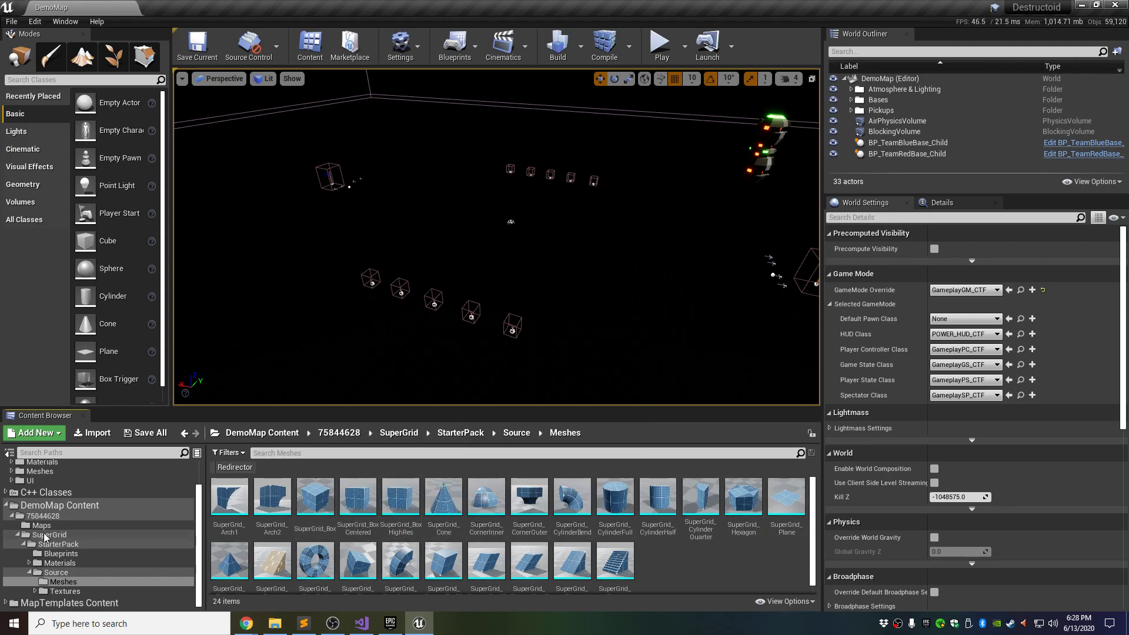
mouse_move(409, 508)
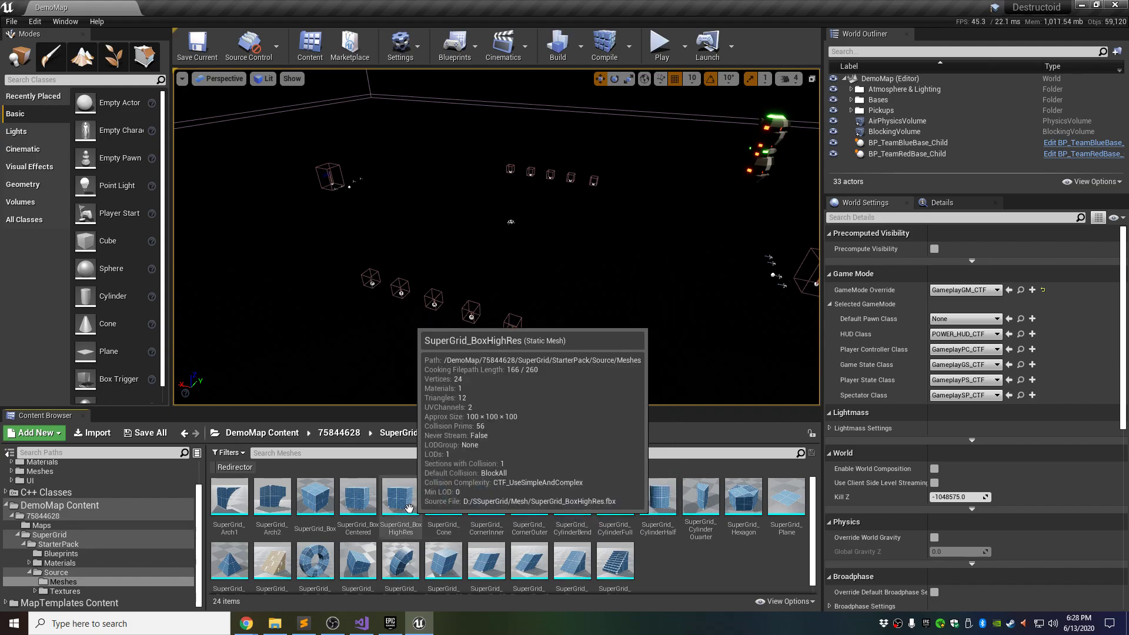
double_click(358, 503)
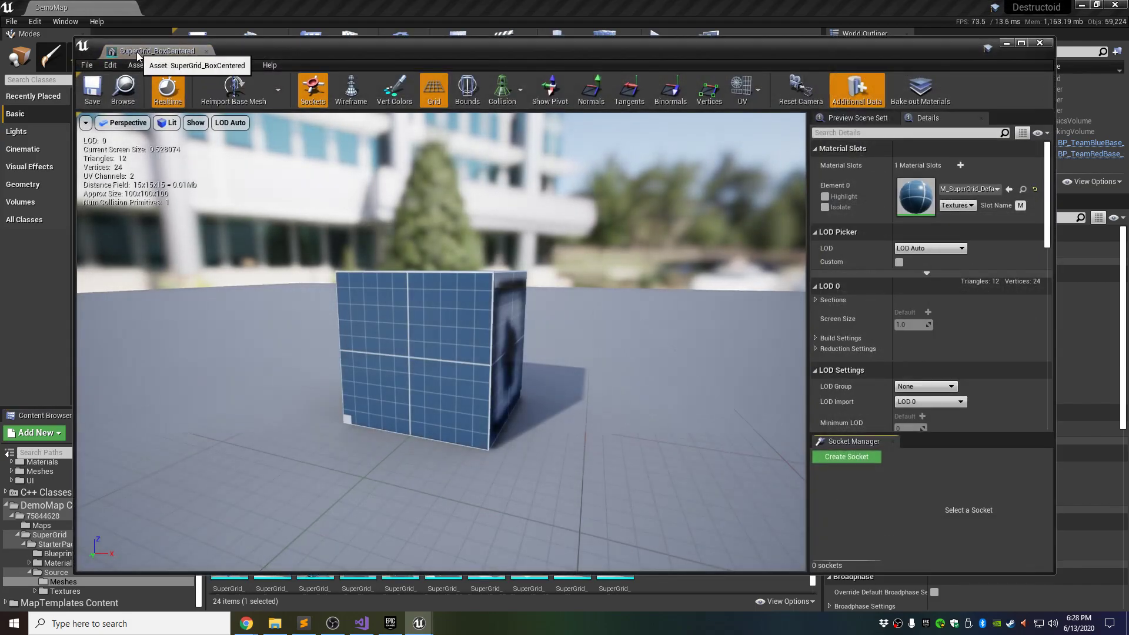
drag(138, 53, 183, 10)
right_drag(481, 257, 282, 258)
right_drag(496, 355, 911, 350)
right_drag(329, 317, 364, 316)
right_drag(584, 340, 635, 412)
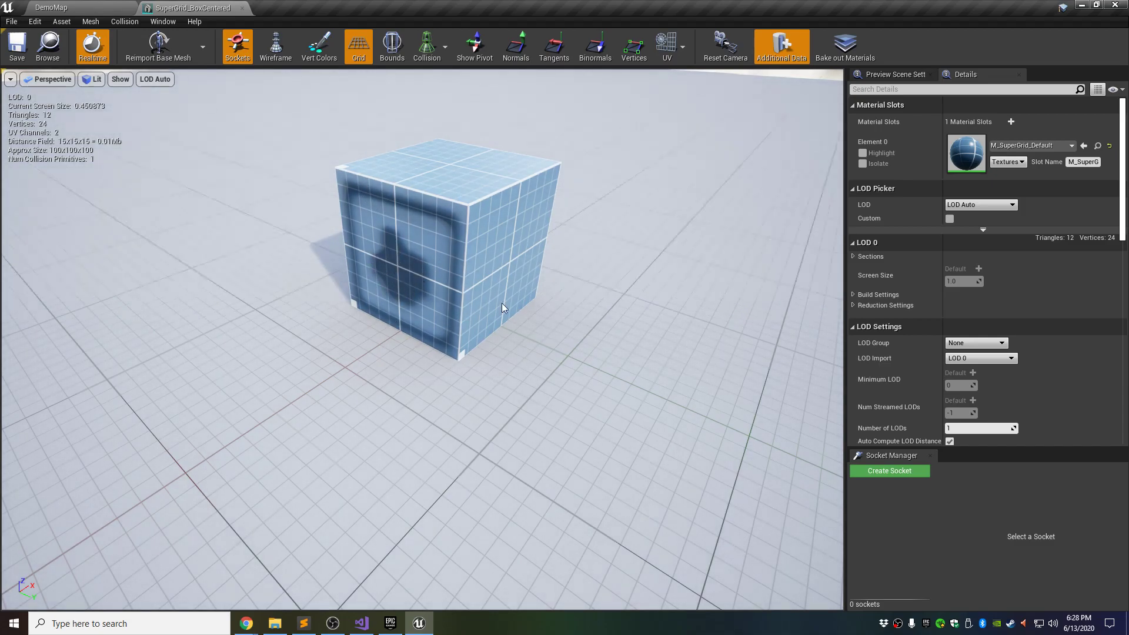
right_drag(456, 172, 262, 191)
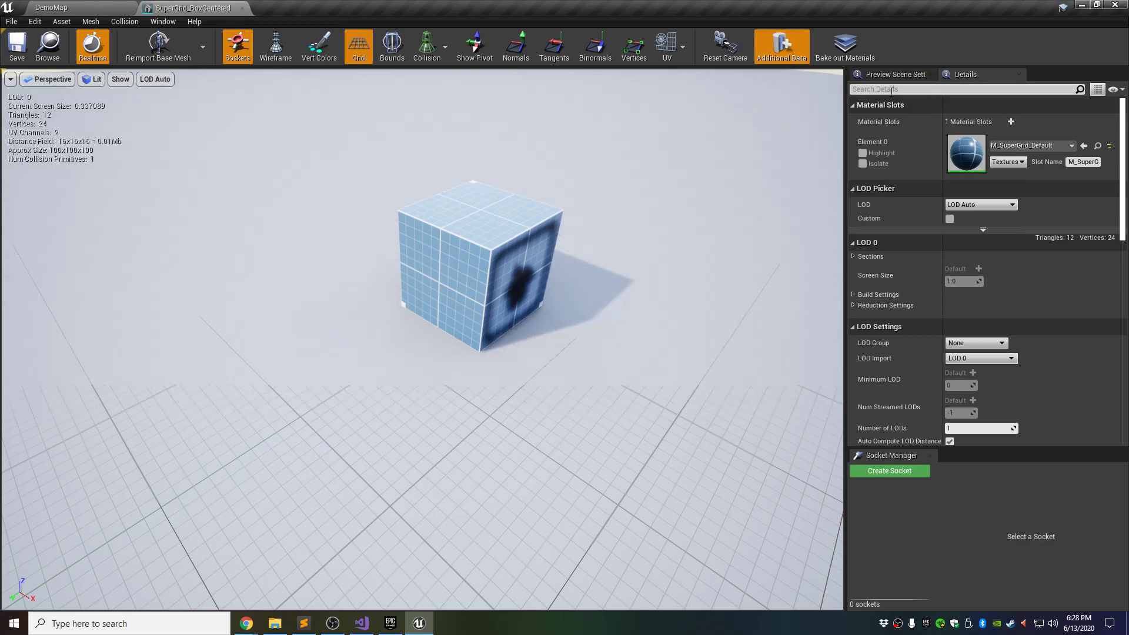
right_drag(529, 245, 782, 234)
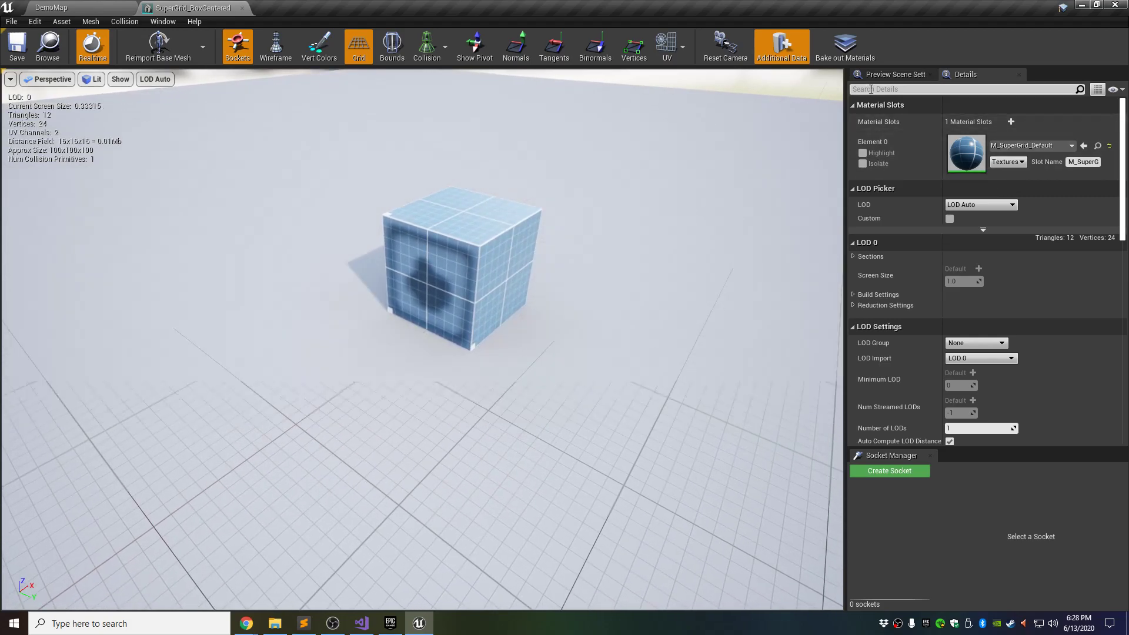
- Filter the mesh's details by "shadow", set Distance Field Self Shadow Bias to 100 and inspect the box's sides
click(892, 89)
text(shadow)
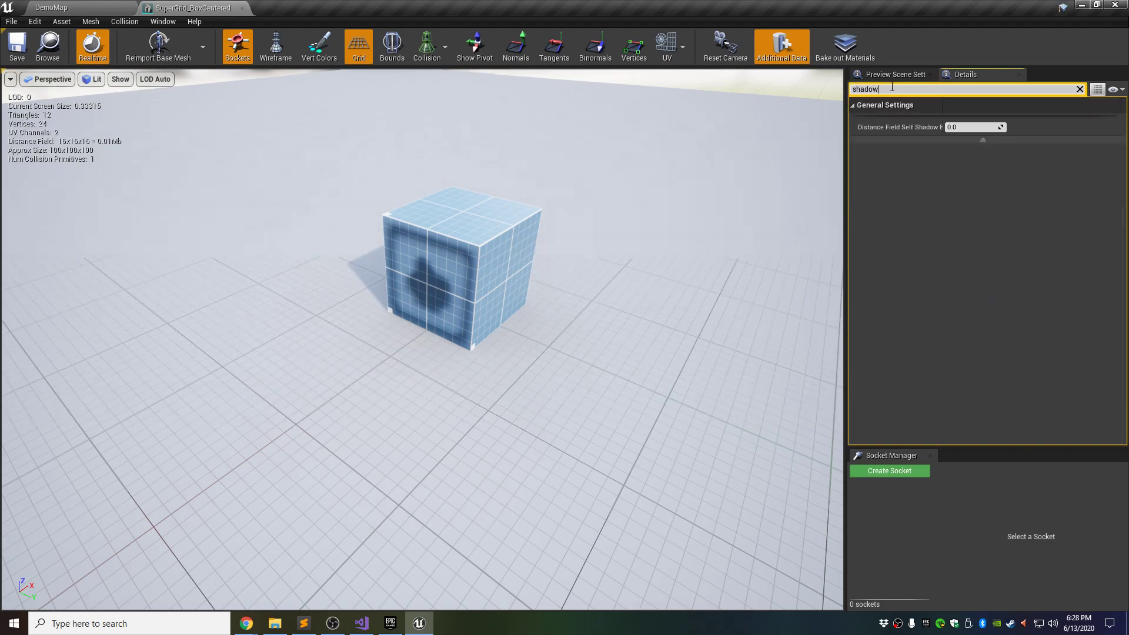
drag(849, 162, 775, 149)
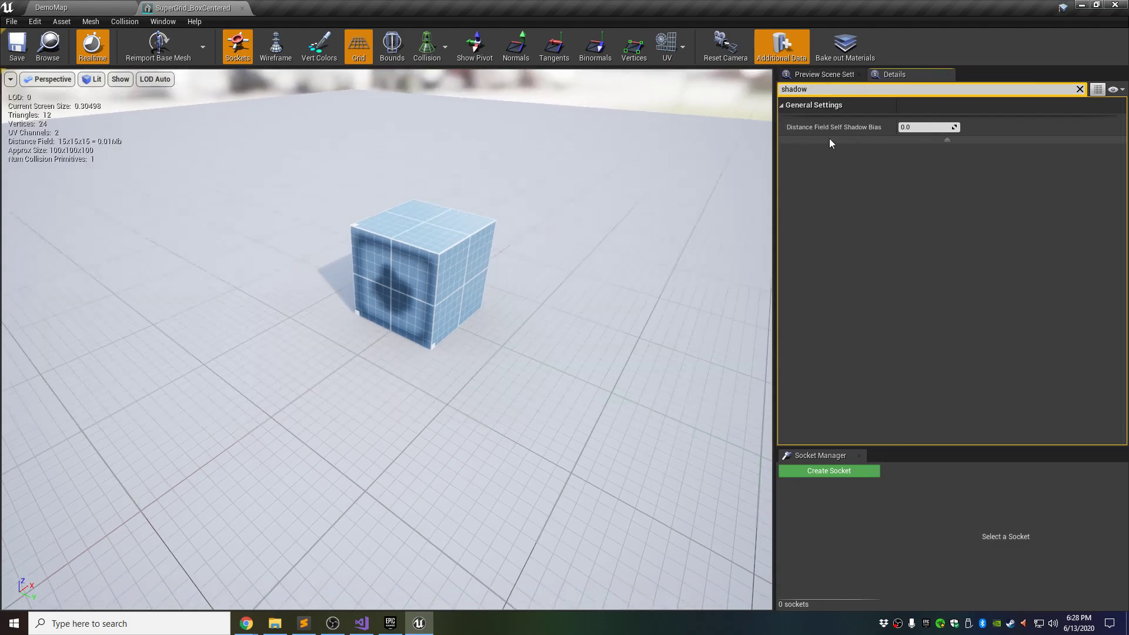
click(922, 127)
text(100)
key(Return)
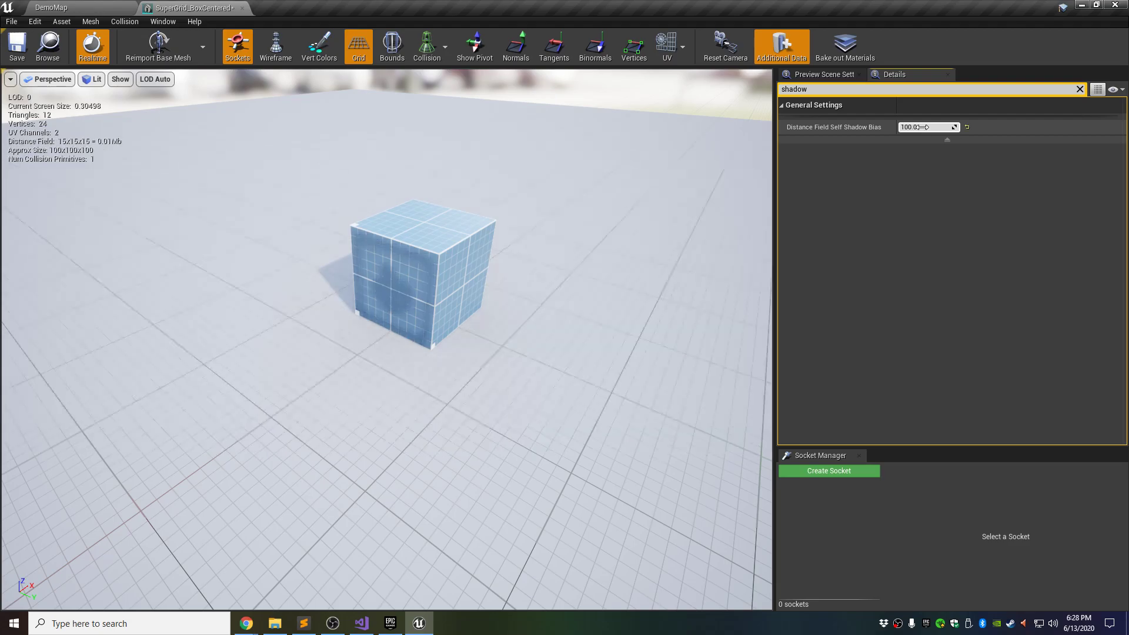
right_drag(605, 292, 576, 312)
mouse_move(631, 273)
right_down()
mouse_move(652, 224)
mouse_move(634, 282)
mouse_move(632, 272)
right_up()
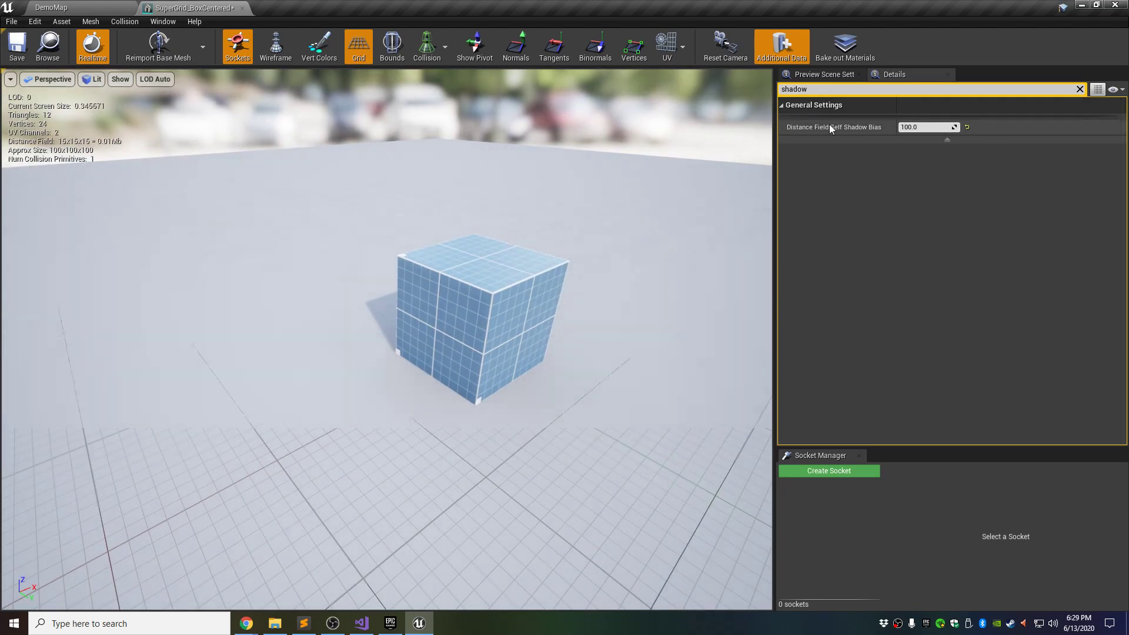
click(94, 7)
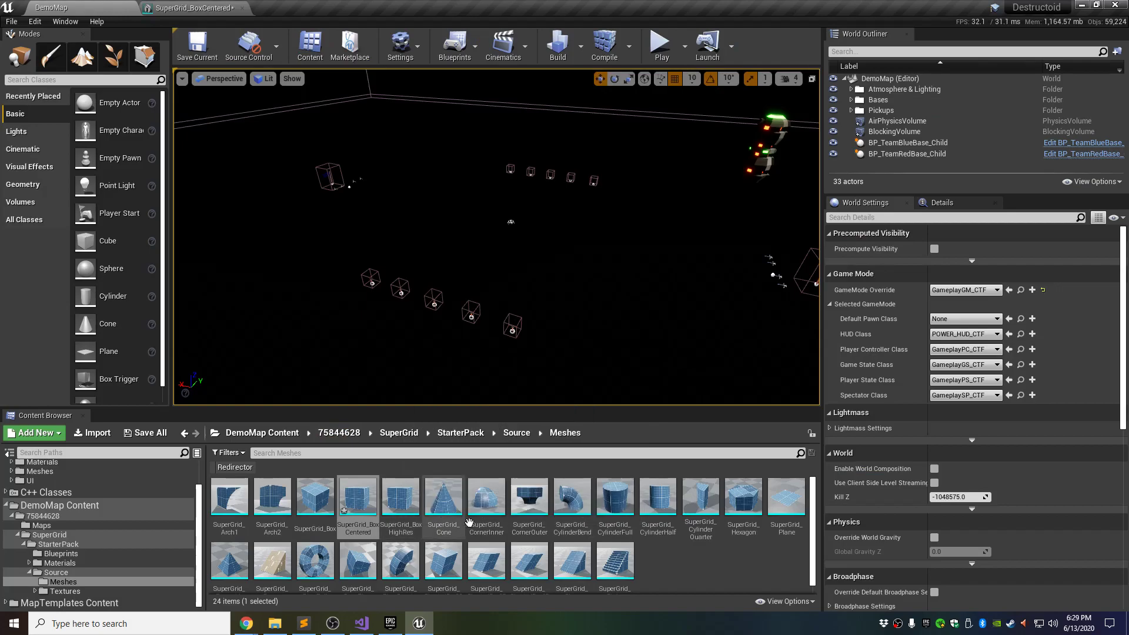
click(659, 570)
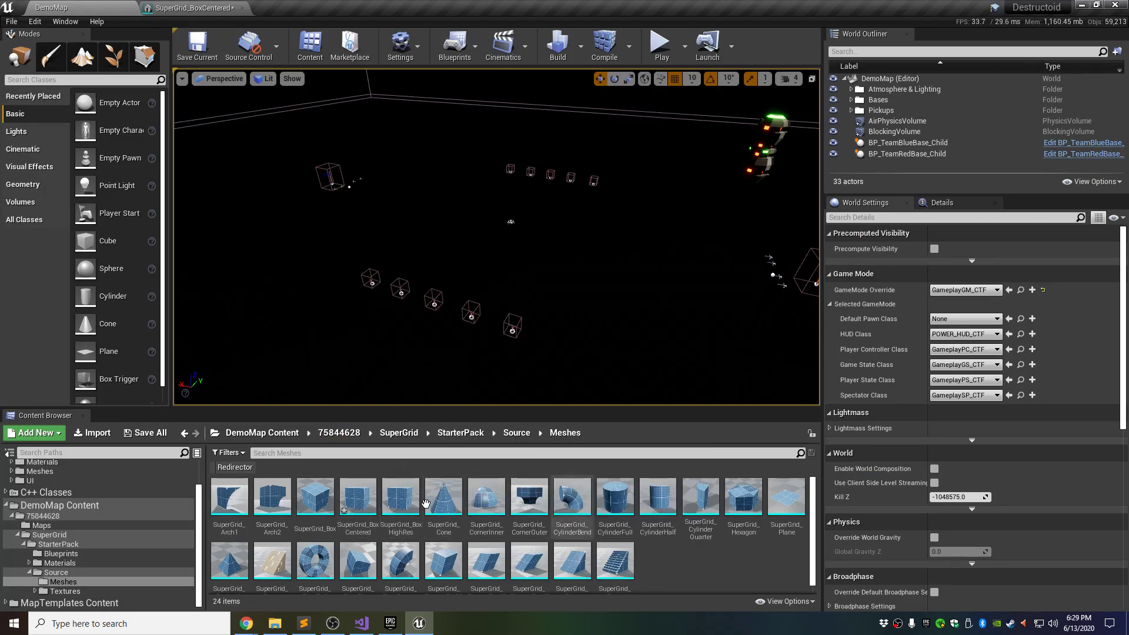
click(194, 7)
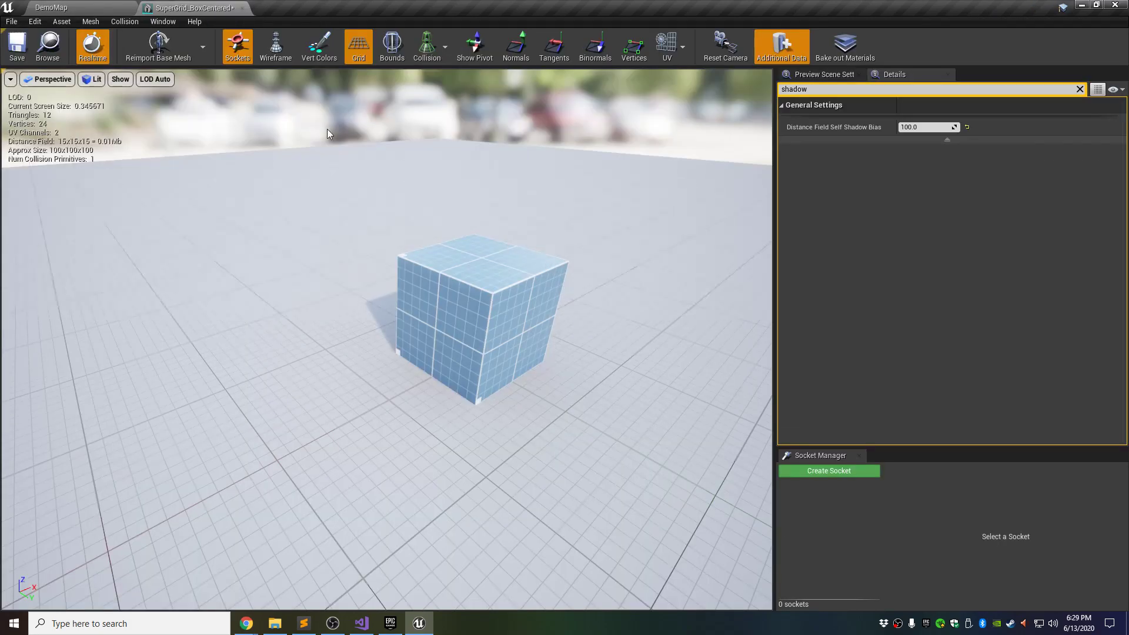
- Reset the mesh's Distance Field Self Shadow Bias to its default and close the mesh editor
click(12, 22)
click(36, 87)
click(967, 127)
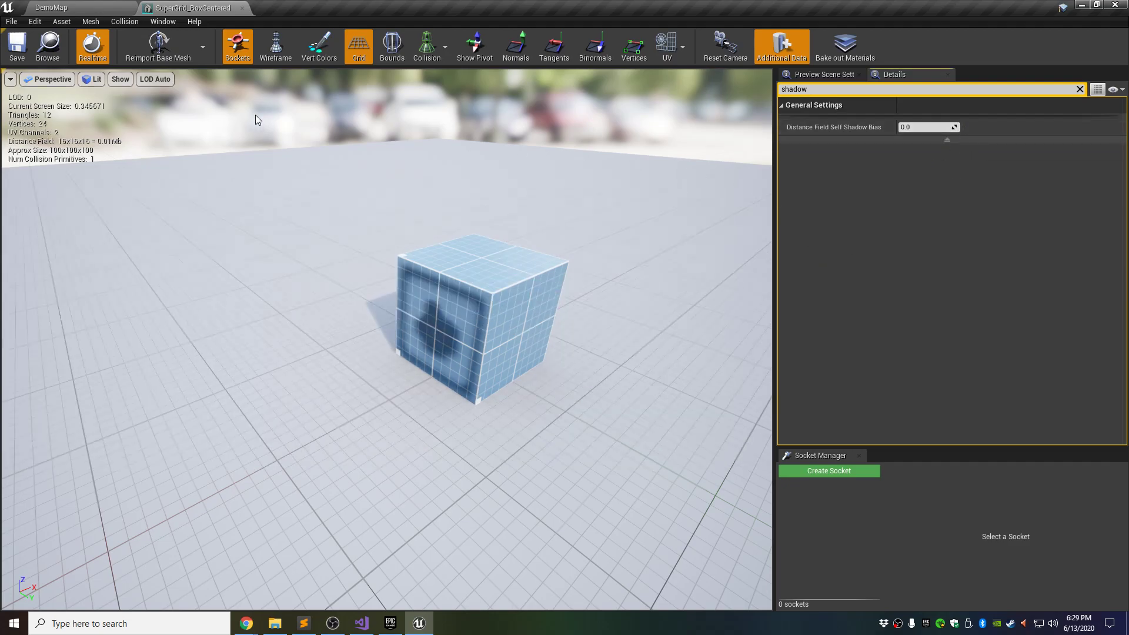
click(242, 8)
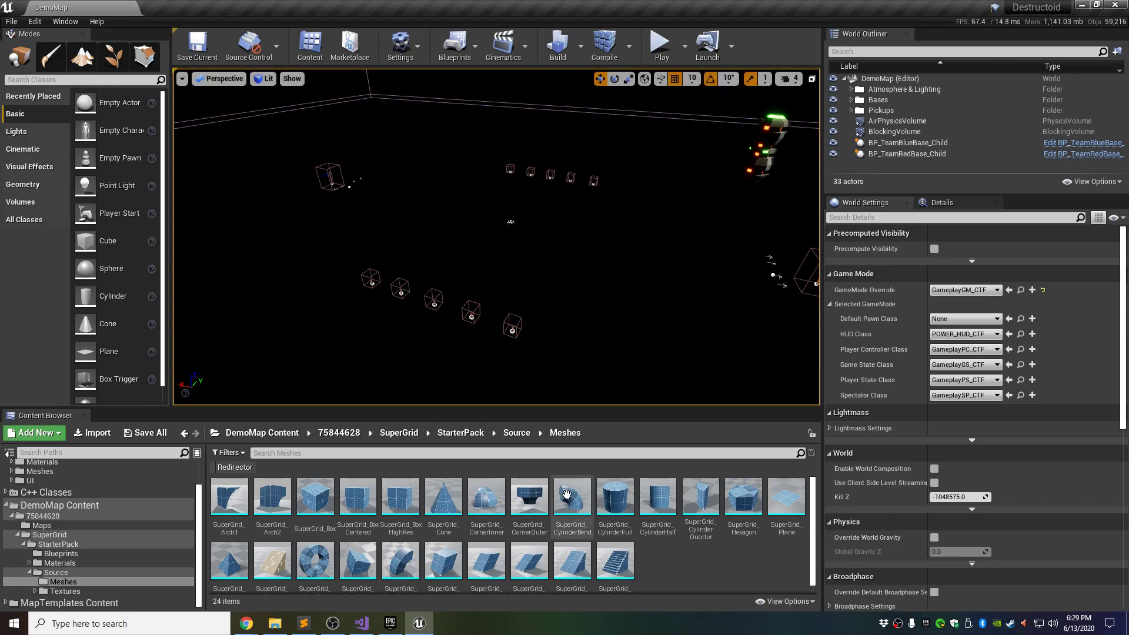
- Place a SuperGrid_BoxCentered mesh in the level and reset its location to the world origin
click(367, 507)
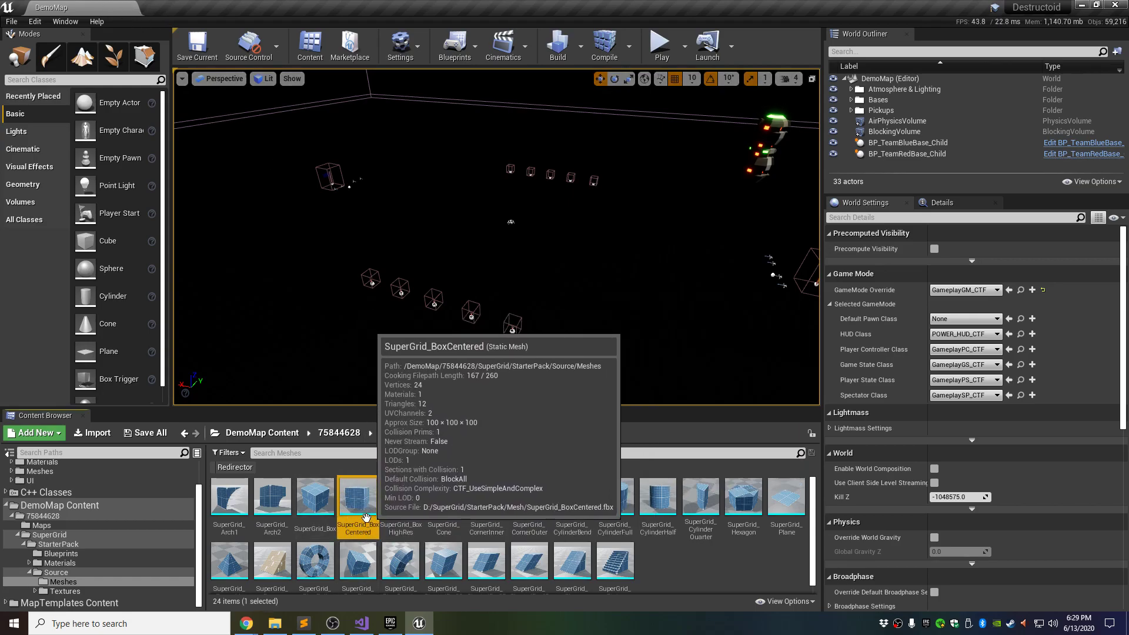
drag(357, 510, 515, 235)
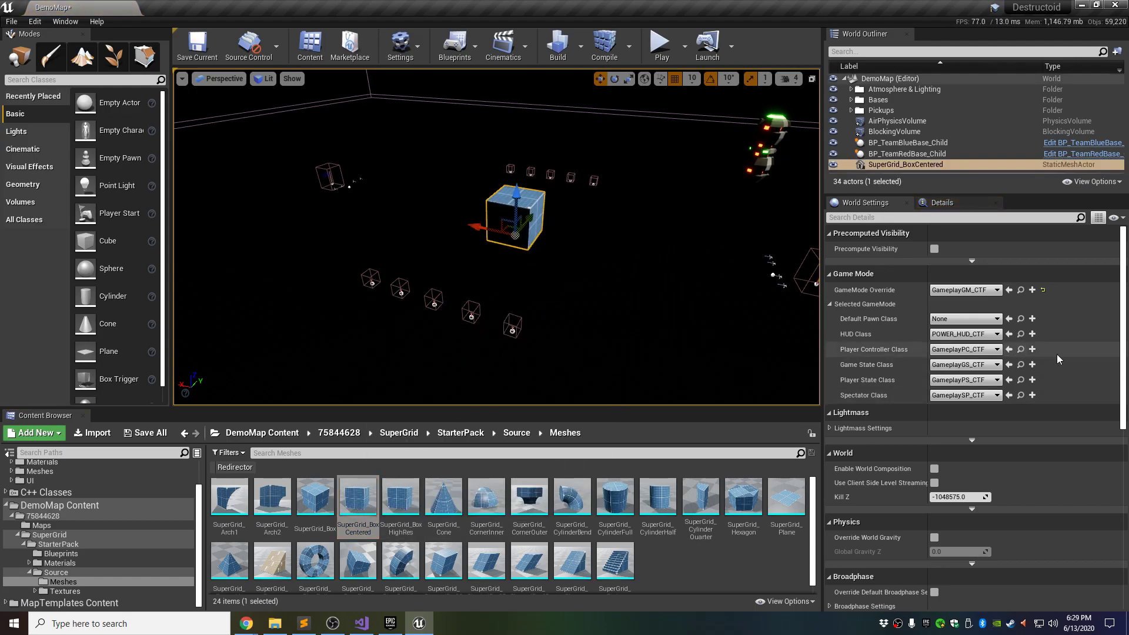
drag(954, 203, 851, 204)
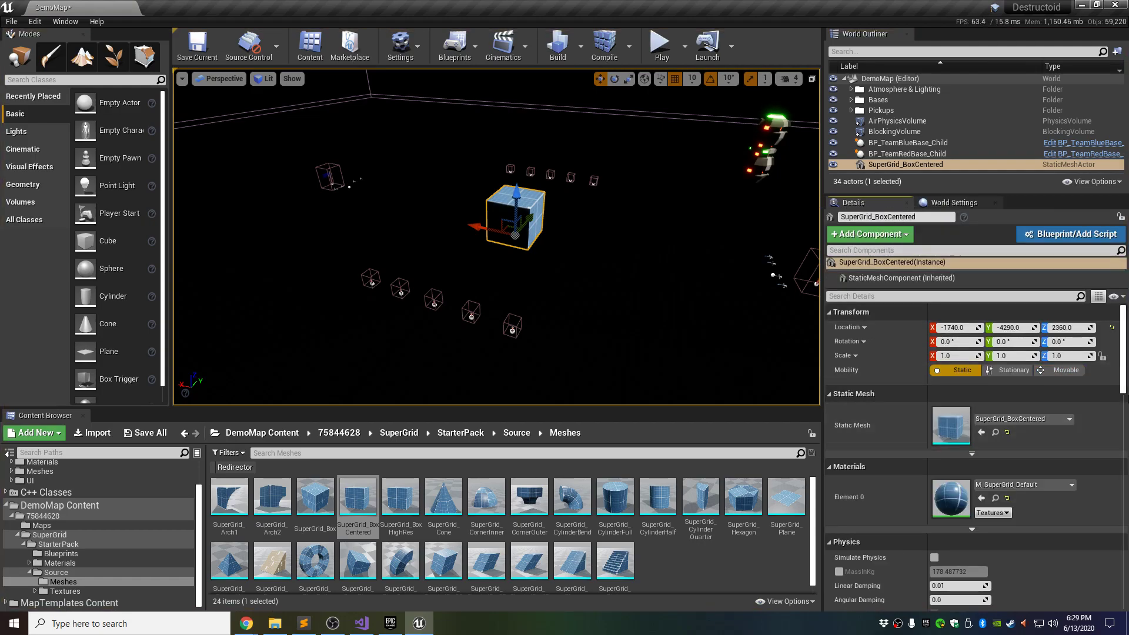
click(1112, 328)
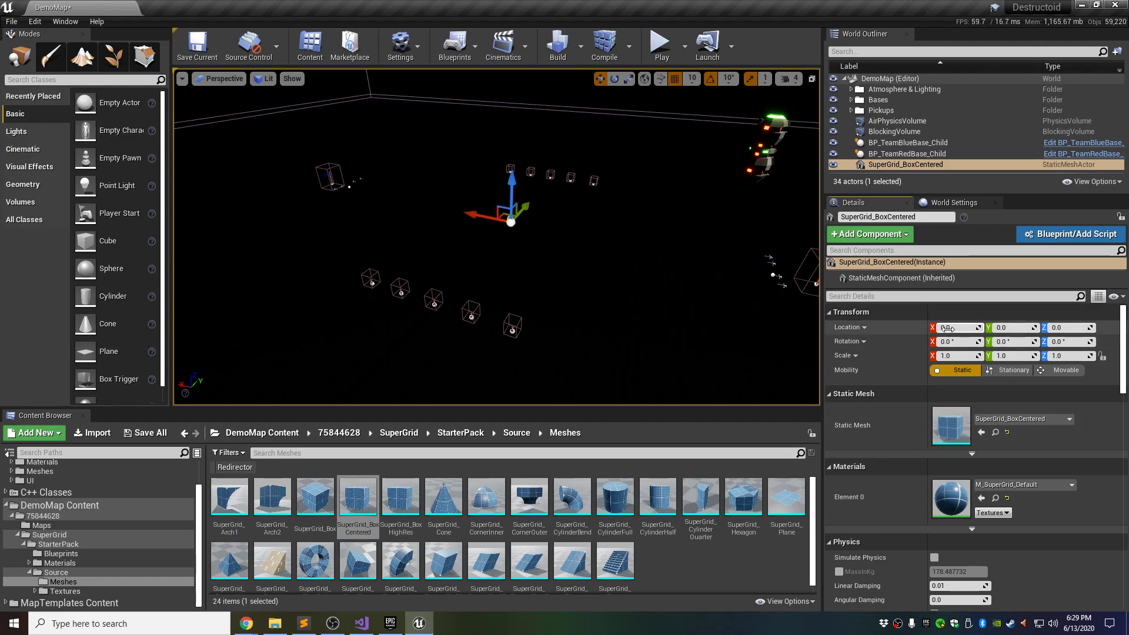
- Try scaling the box at the origin to 2.0 along X with the scale snap at 1
mouse_move(676, 247)
right_down()
mouse_move(676, 199)
mouse_move(675, 241)
mouse_move(706, 251)
mouse_move(691, 250)
right_up()
key(w)
key(w)
key(s)
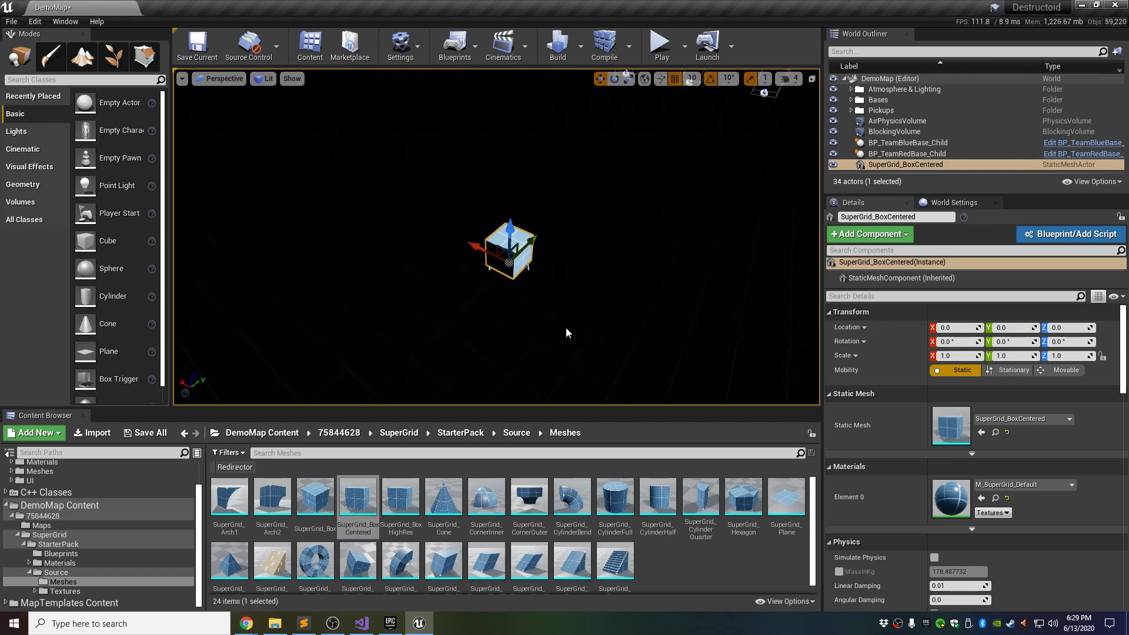
mouse_move(599, 250)
right_down()
mouse_move(598, 262)
mouse_move(595, 253)
mouse_move(624, 268)
mouse_move(594, 261)
mouse_move(605, 272)
mouse_move(586, 247)
right_up()
key(w)
key(a)
key(d)
key(s)
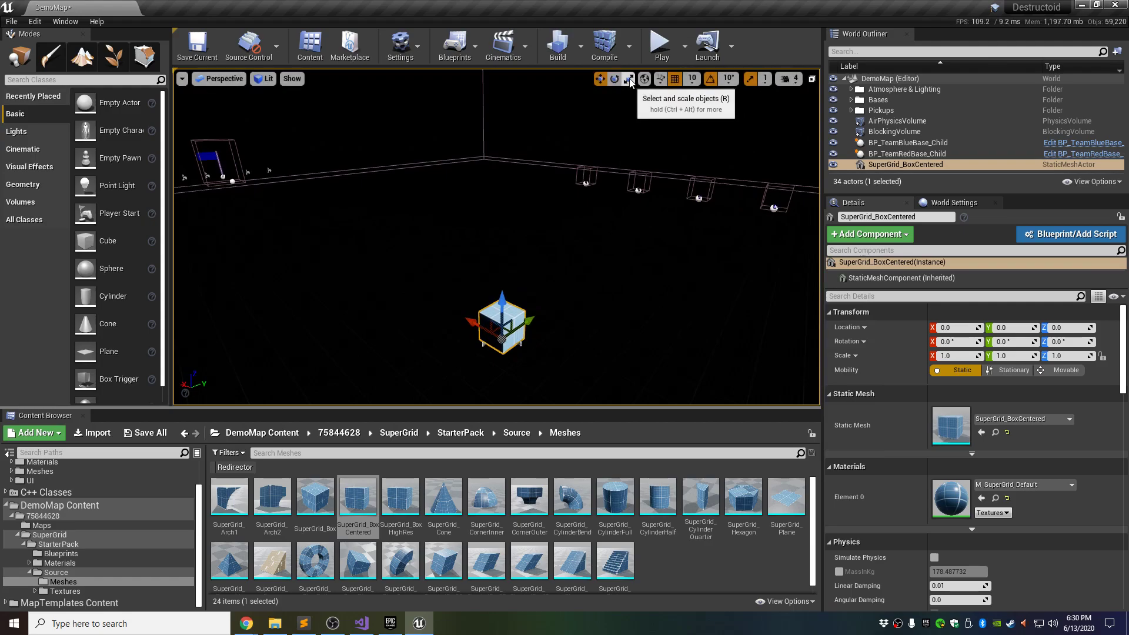
right_drag(442, 207, 524, 247)
key(a)
drag(490, 246, 448, 253)
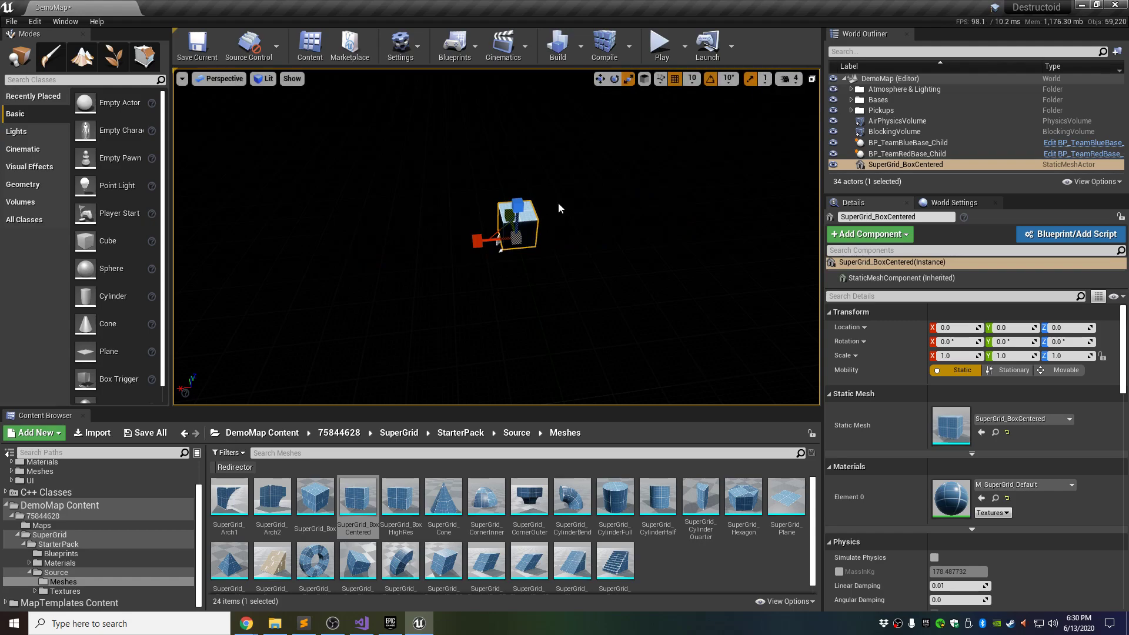
drag(501, 250, 501, 251)
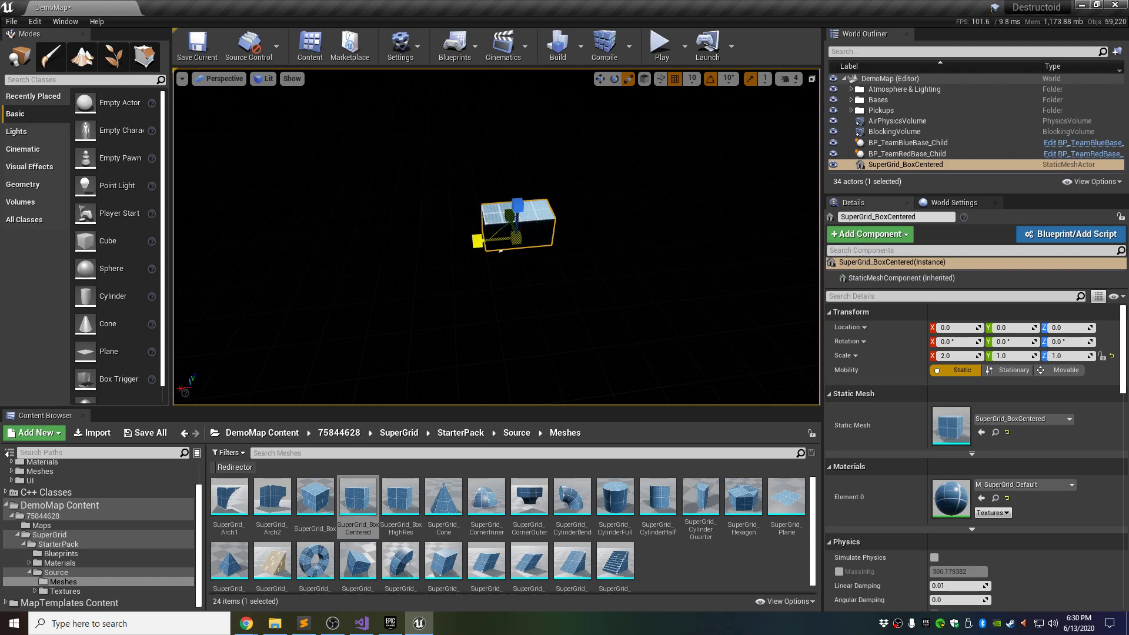
- Try a scale snap increment of 0.5 and switch the increment back to 1
click(765, 81)
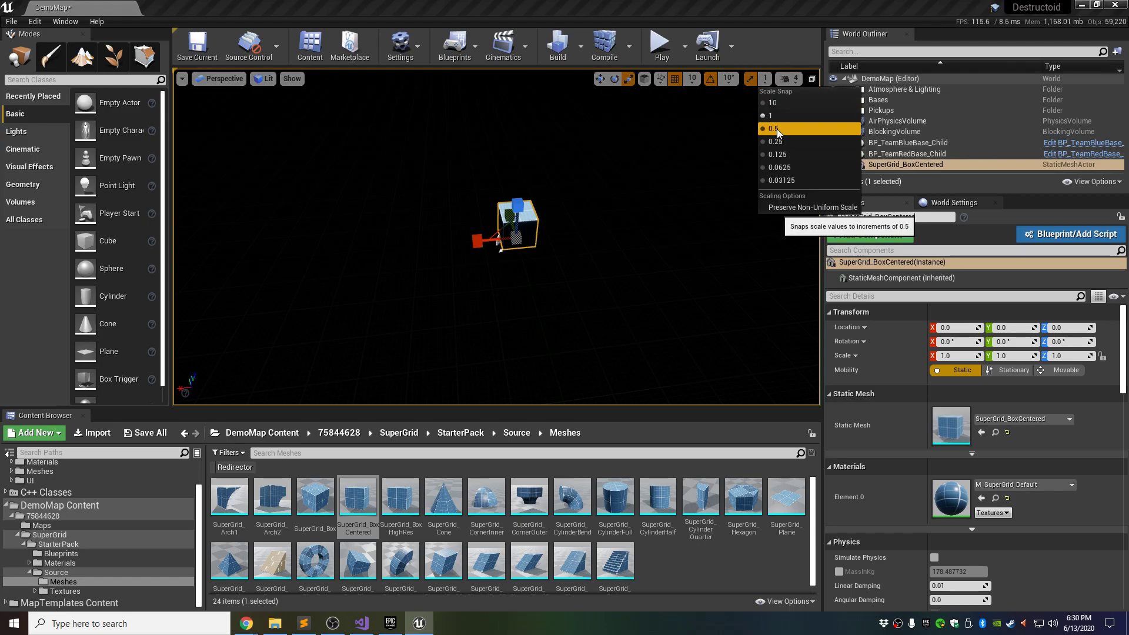
click(775, 131)
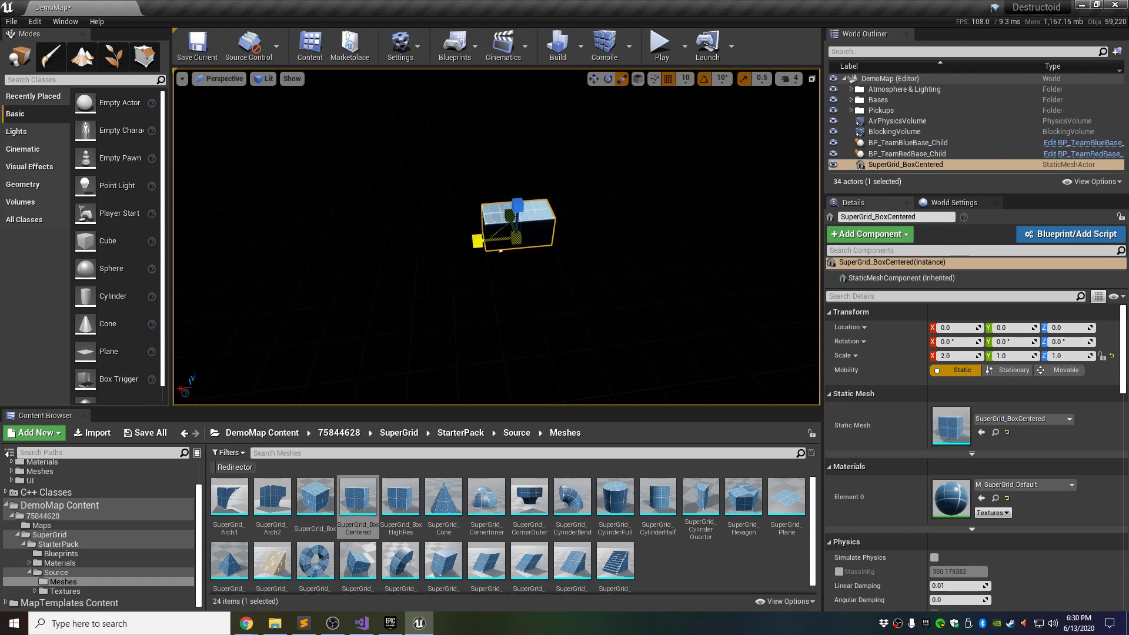
click(761, 81)
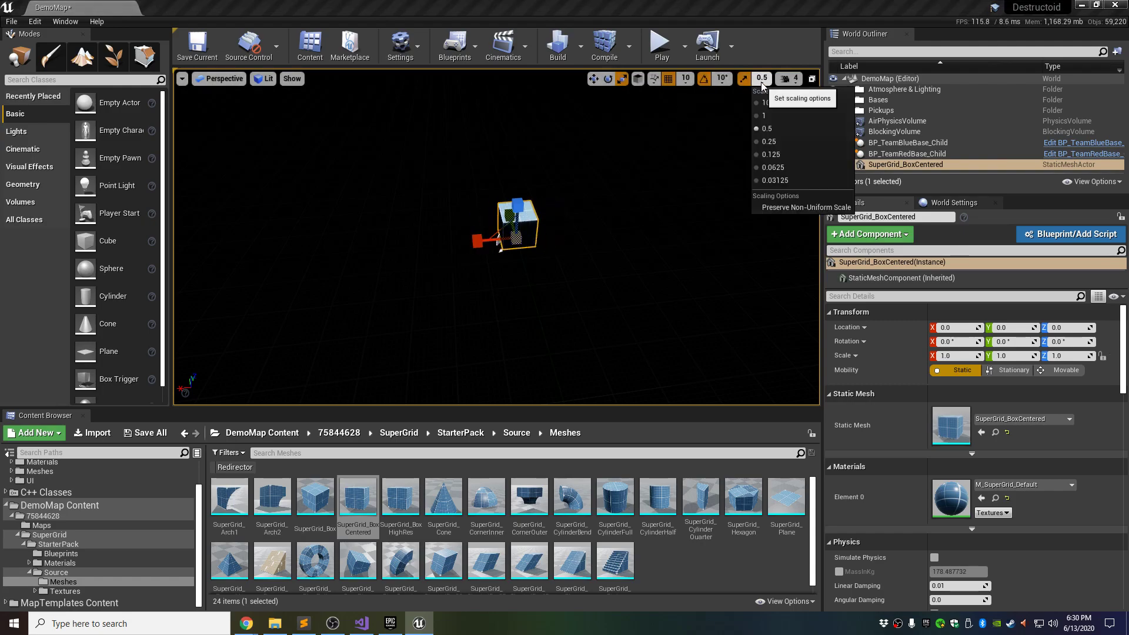
click(764, 114)
- Stretch the box at the origin freehand to a scale of 8 in both X and Y
key(d)
right_drag(641, 263, 542, 235)
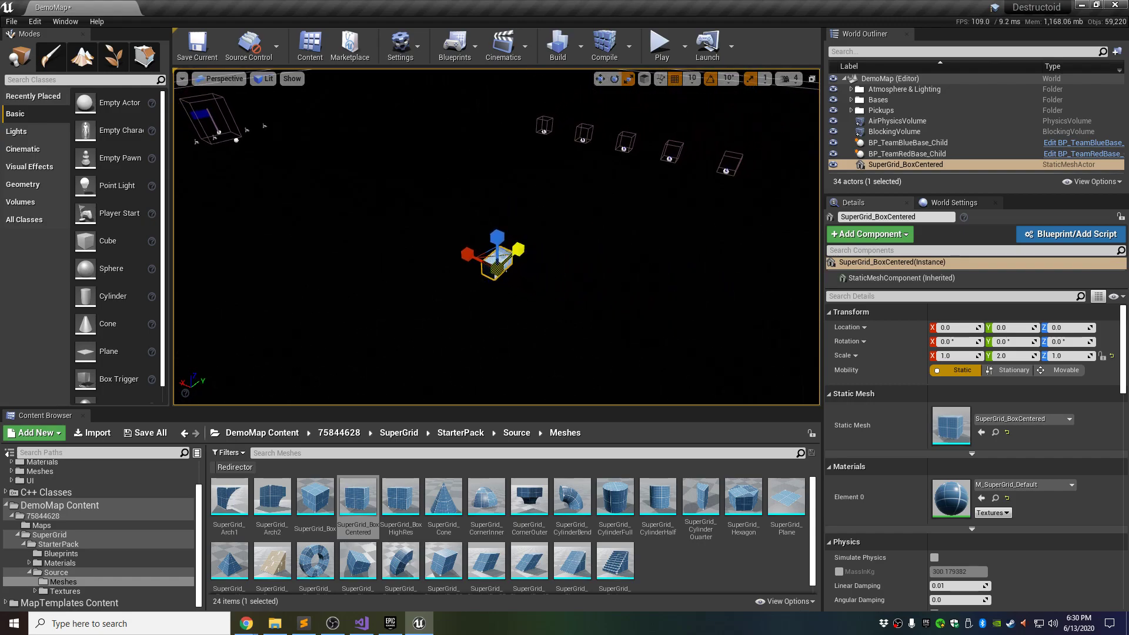
drag(468, 254, 421, 245)
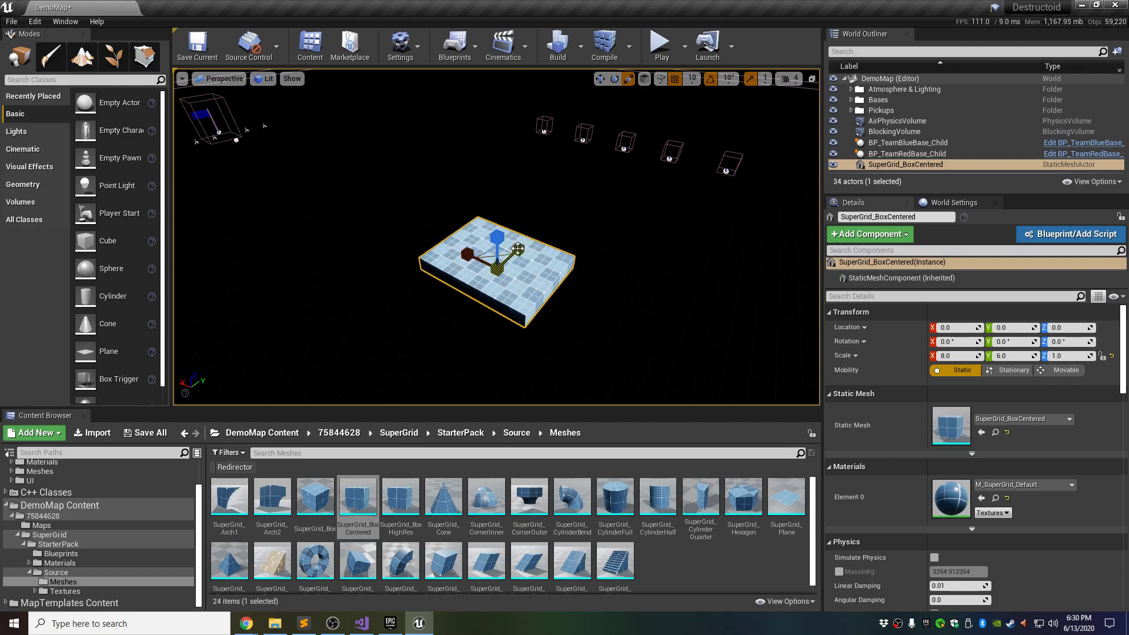
drag(518, 250, 530, 240)
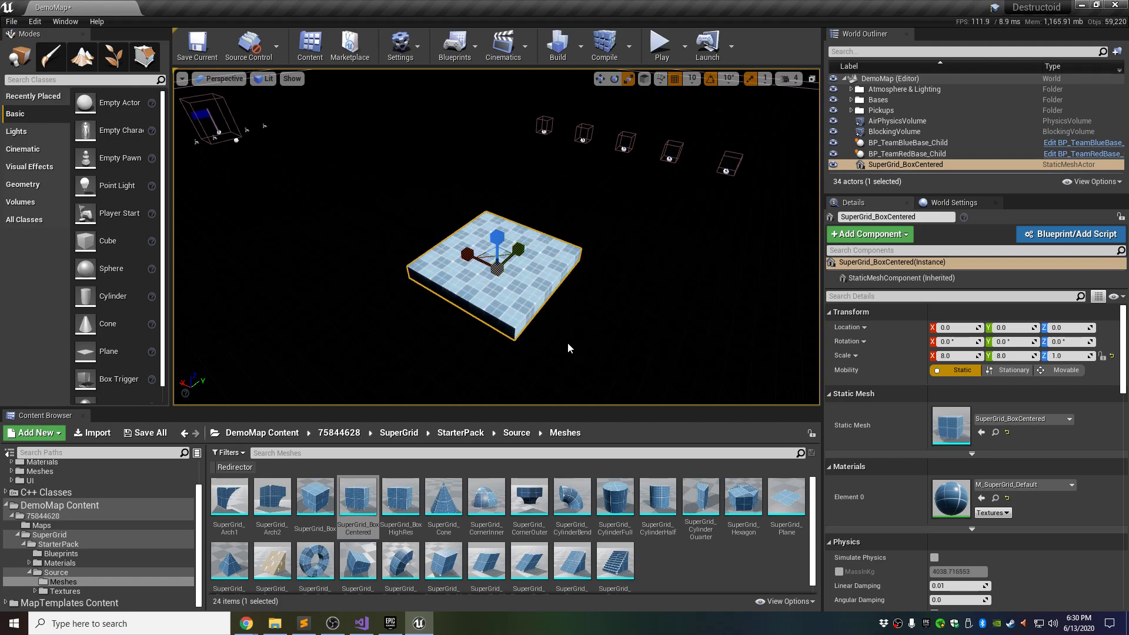
- Set the box's scale to 100 in X, 100 in Y and 0.5 in Z to form the floor
mouse_move(567, 312)
right_down()
mouse_move(536, 279)
mouse_move(559, 321)
right_up()
key(s)
key(w)
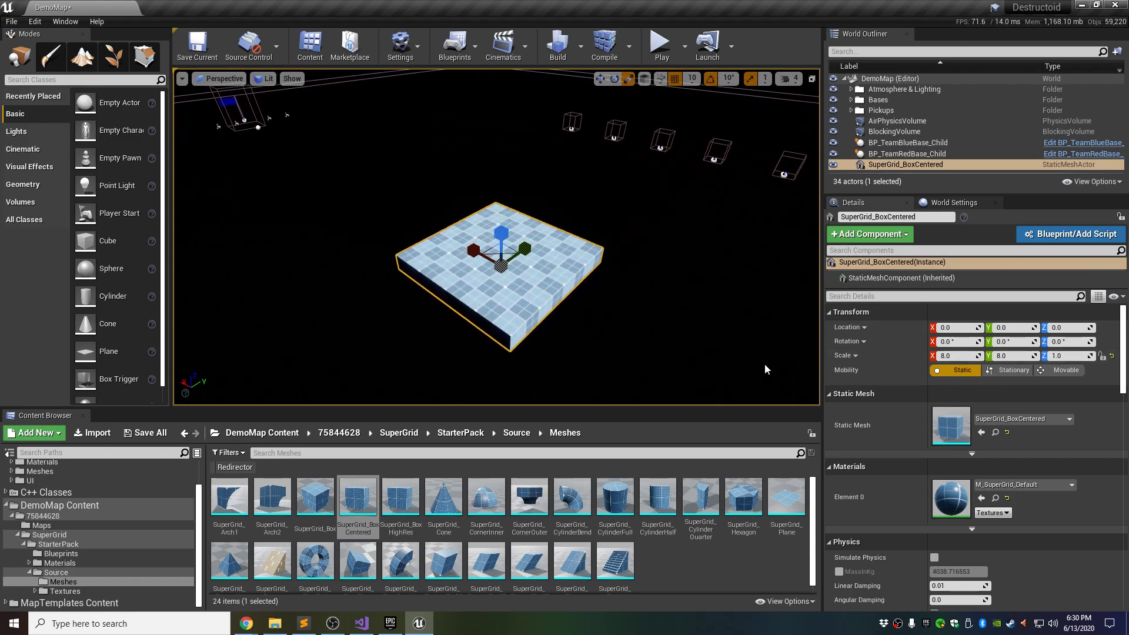
click(961, 357)
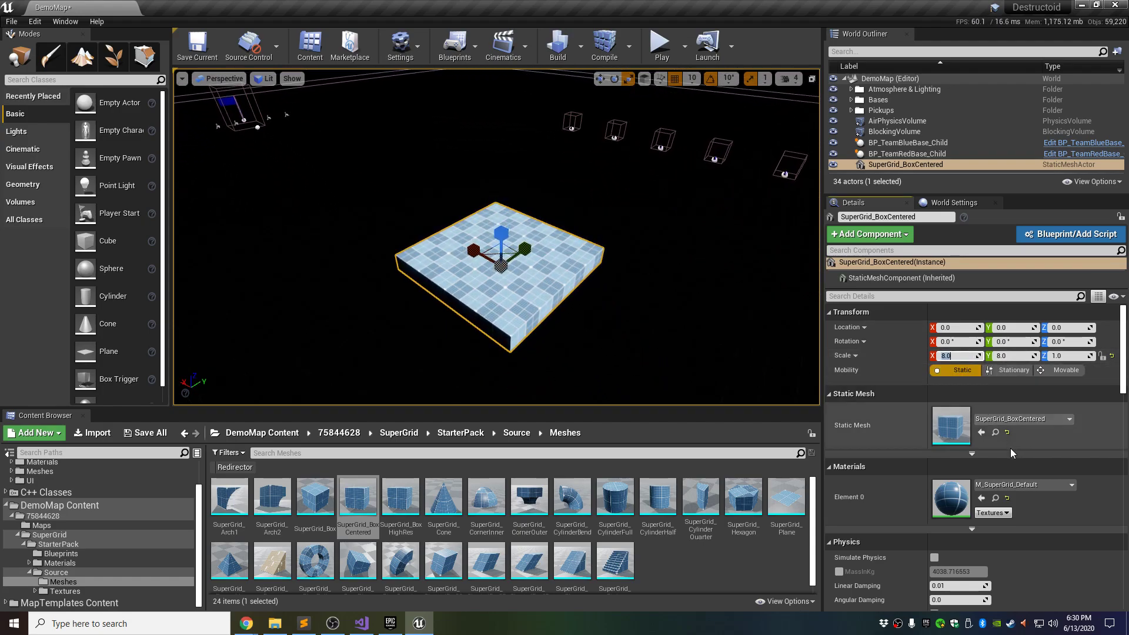
text(100)
key(Tab)
text(100)
key(Tab)
text(0)
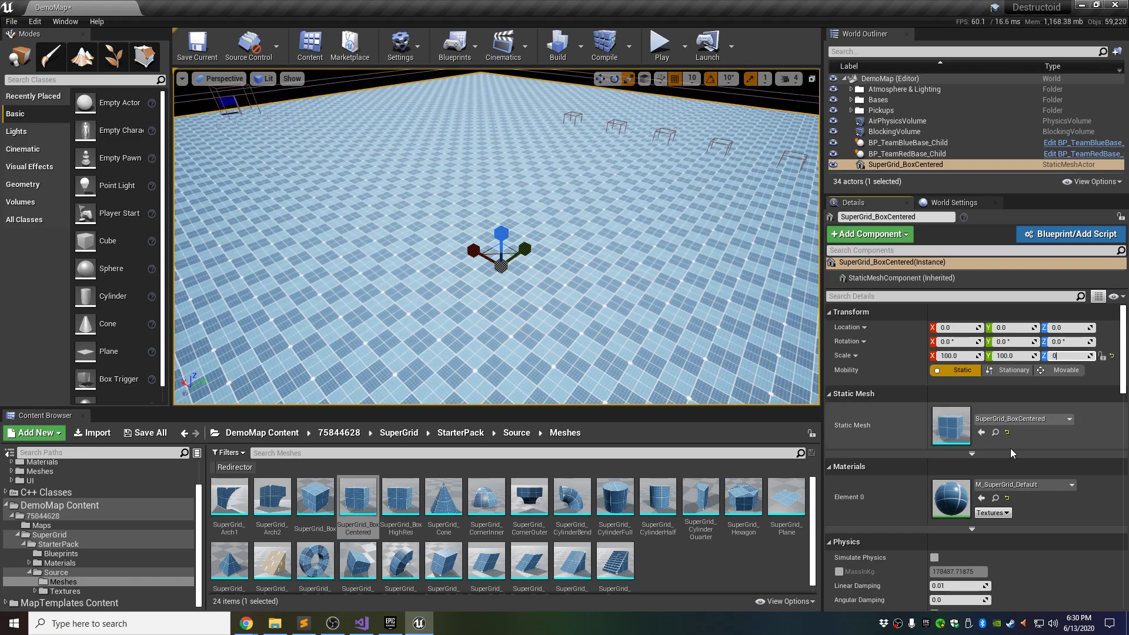
text(.5)
key(Return)
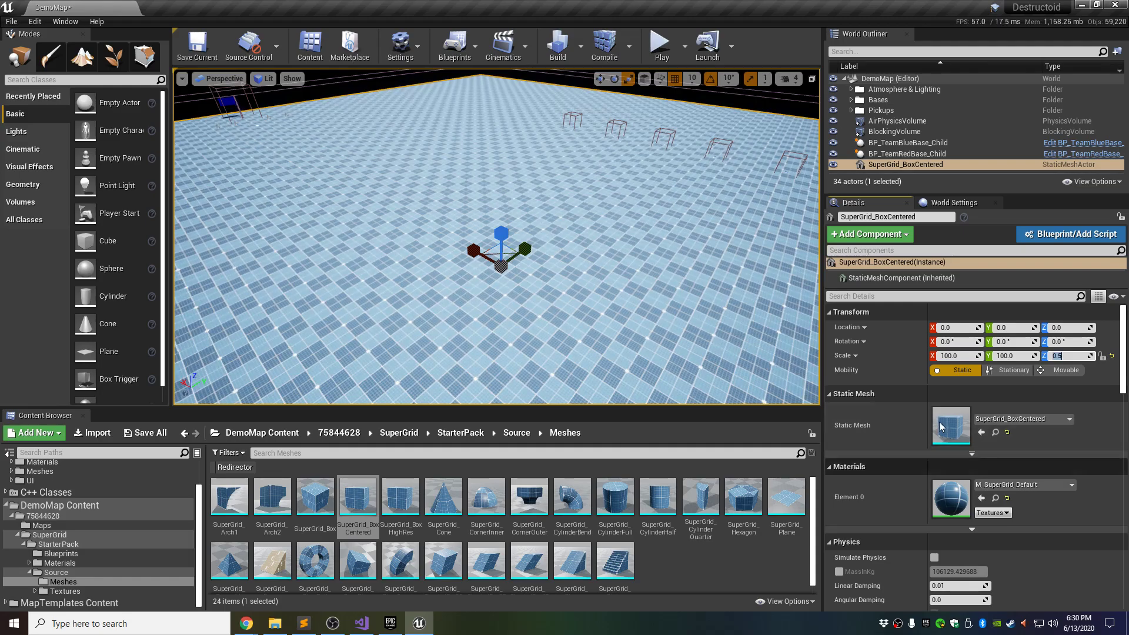
- Rename the floor box to BasePlatform and save the level
right_drag(497, 236, 608, 295)
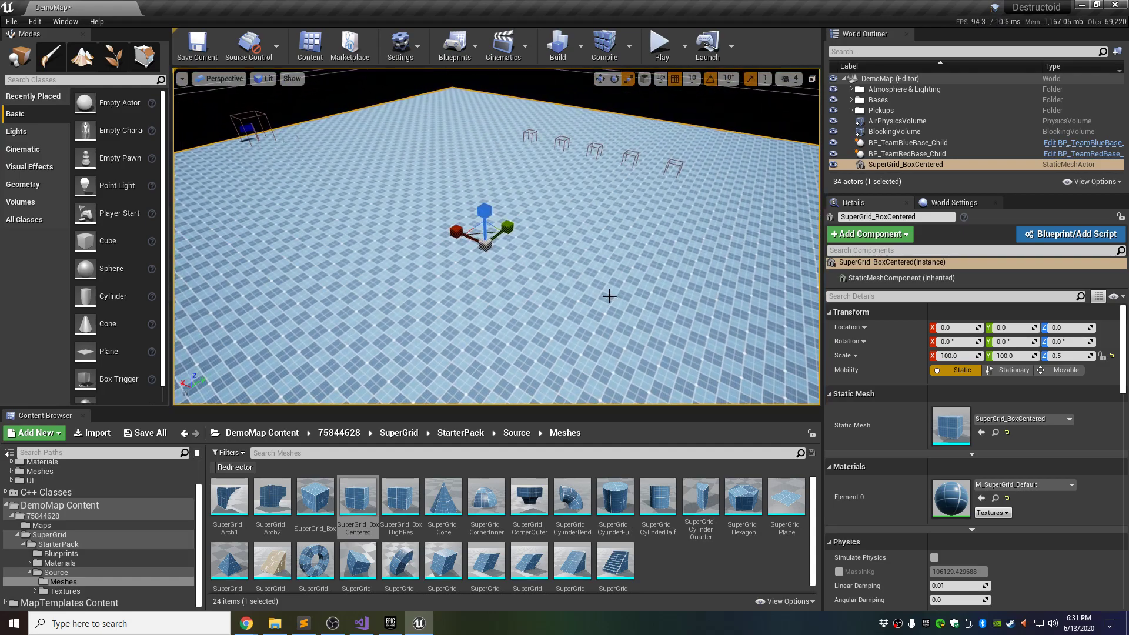
click(906, 165)
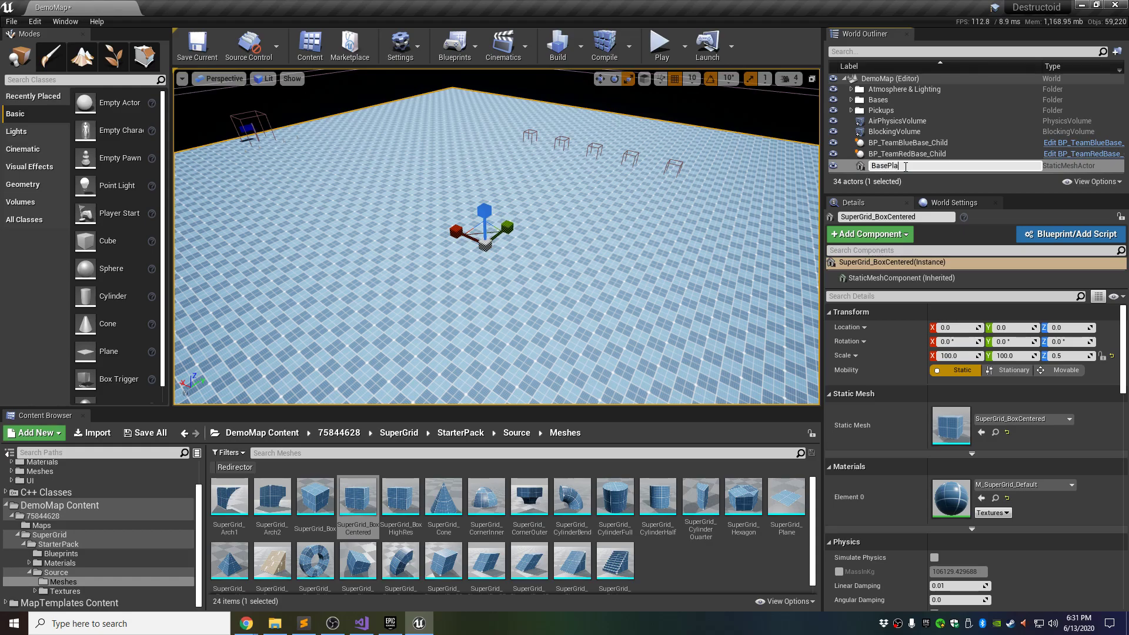
key(Return)
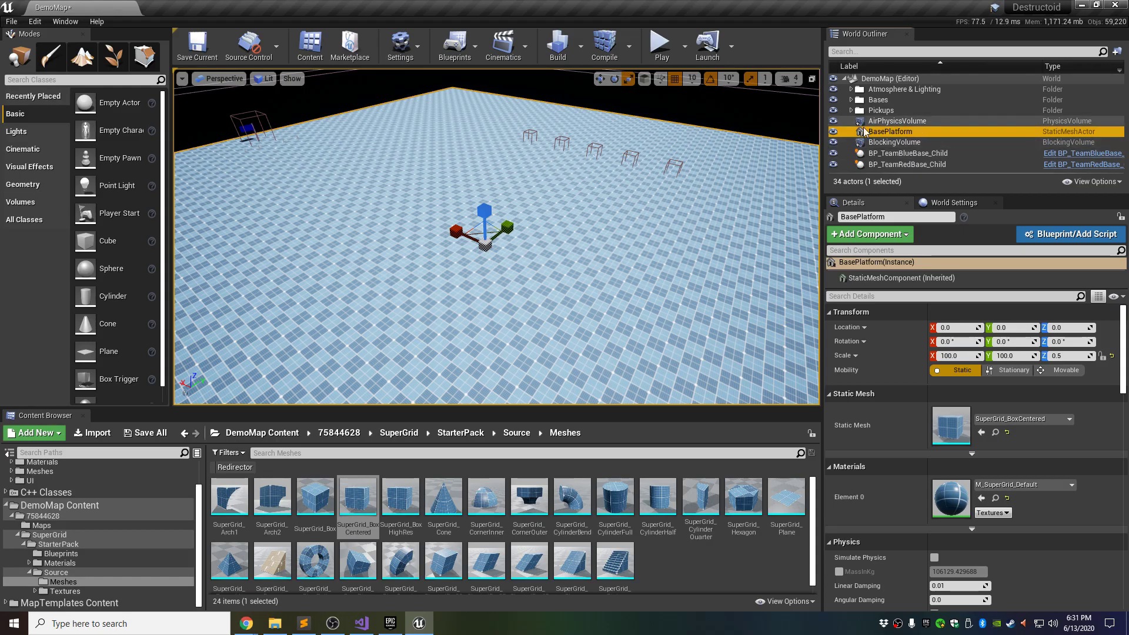
right_drag(595, 278, 527, 294)
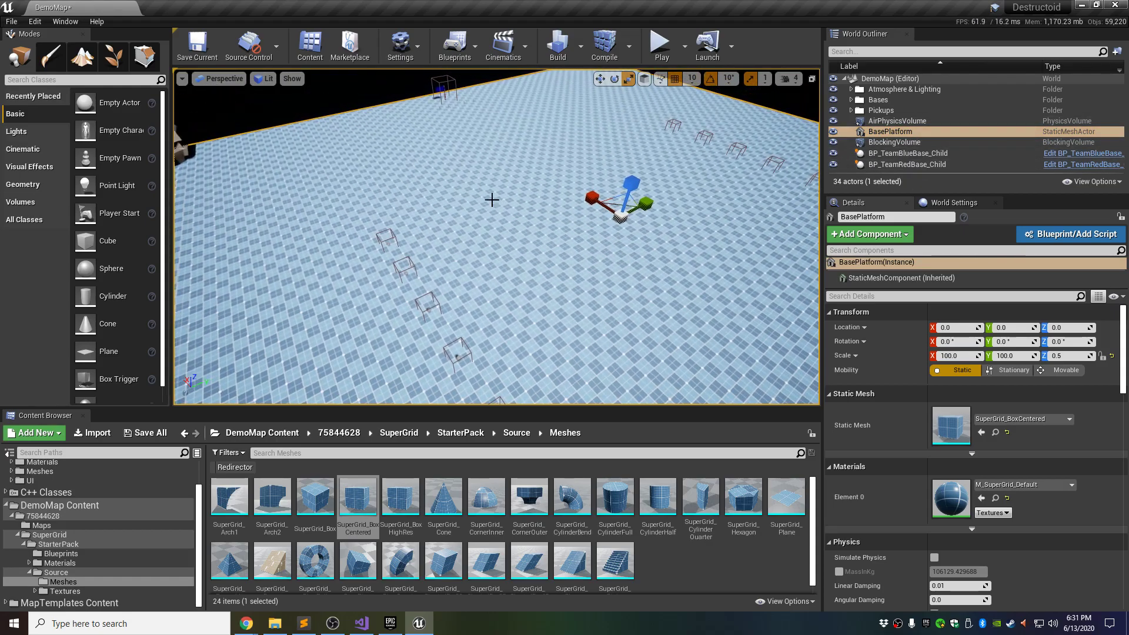
click(11, 21)
click(37, 122)
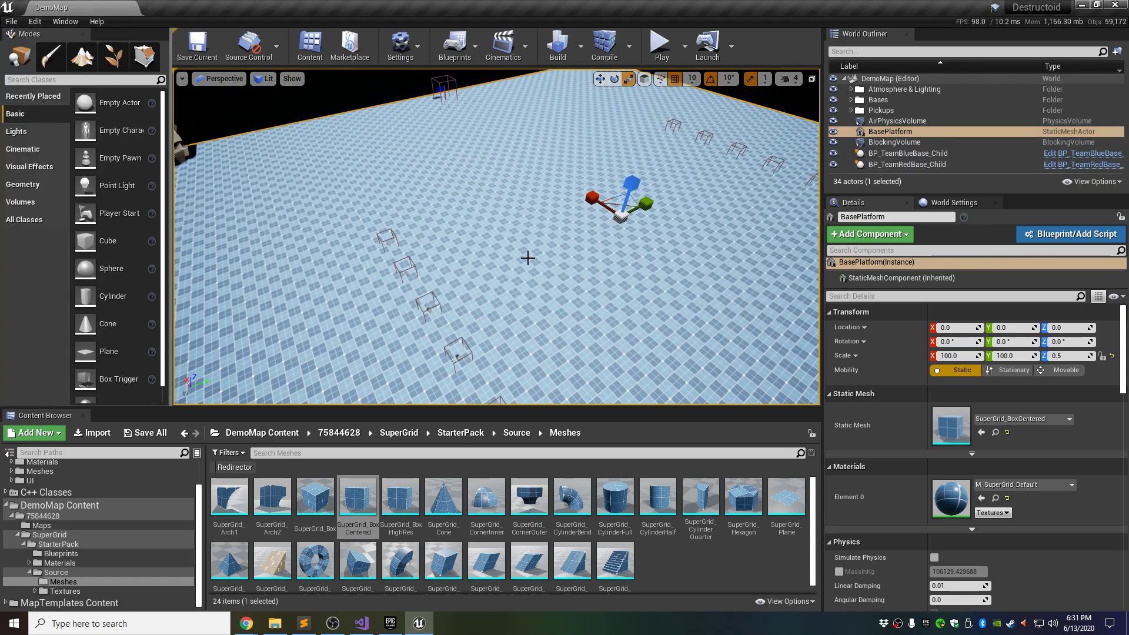
- Place another SuperGrid_BoxCentered mesh on the platform in front of the blue team's base
right_drag(497, 265, 505, 320)
right_drag(489, 189, 499, 168)
mouse_move(502, 309)
right_down()
mouse_move(502, 291)
mouse_move(502, 309)
right_up()
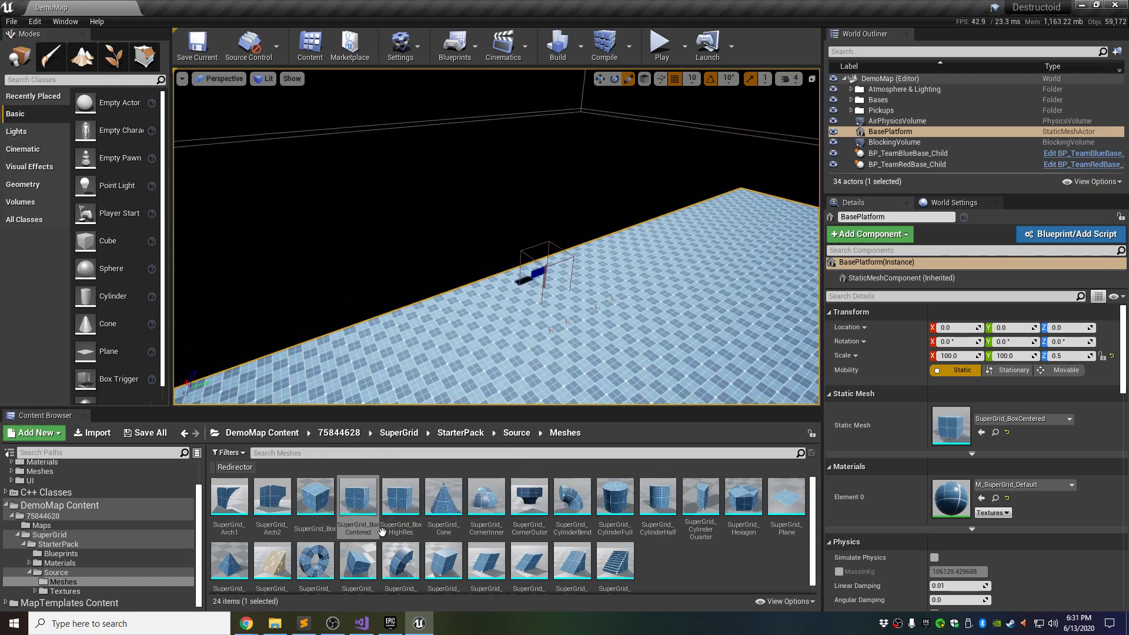
drag(358, 500, 554, 366)
right_drag(553, 366, 459, 323)
key(w)
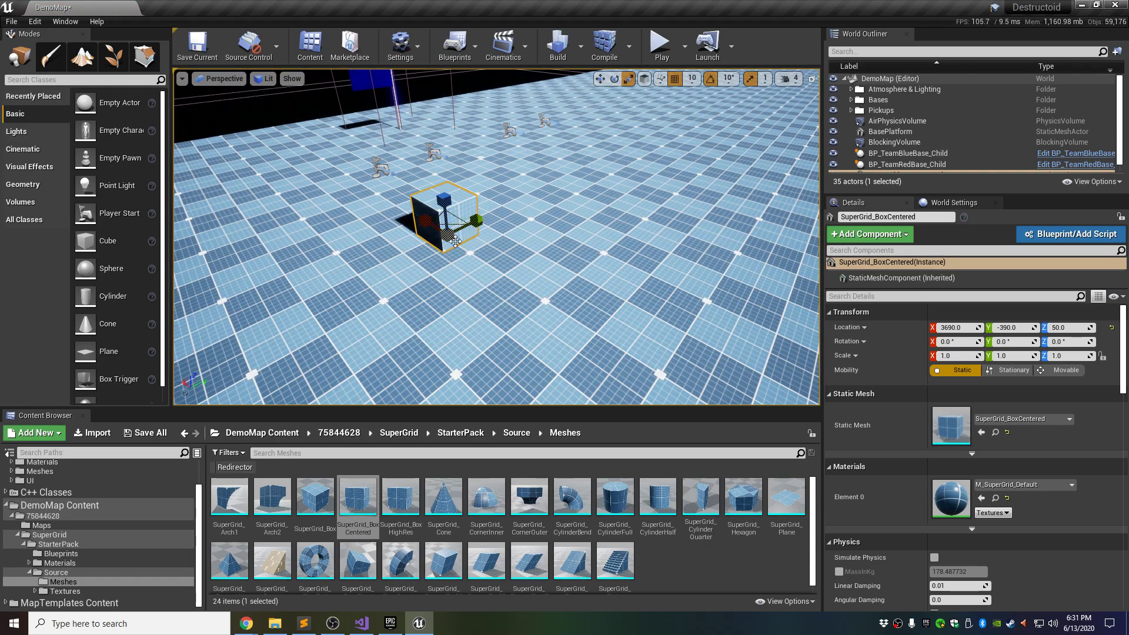
key(s)
right_drag(472, 266, 426, 286)
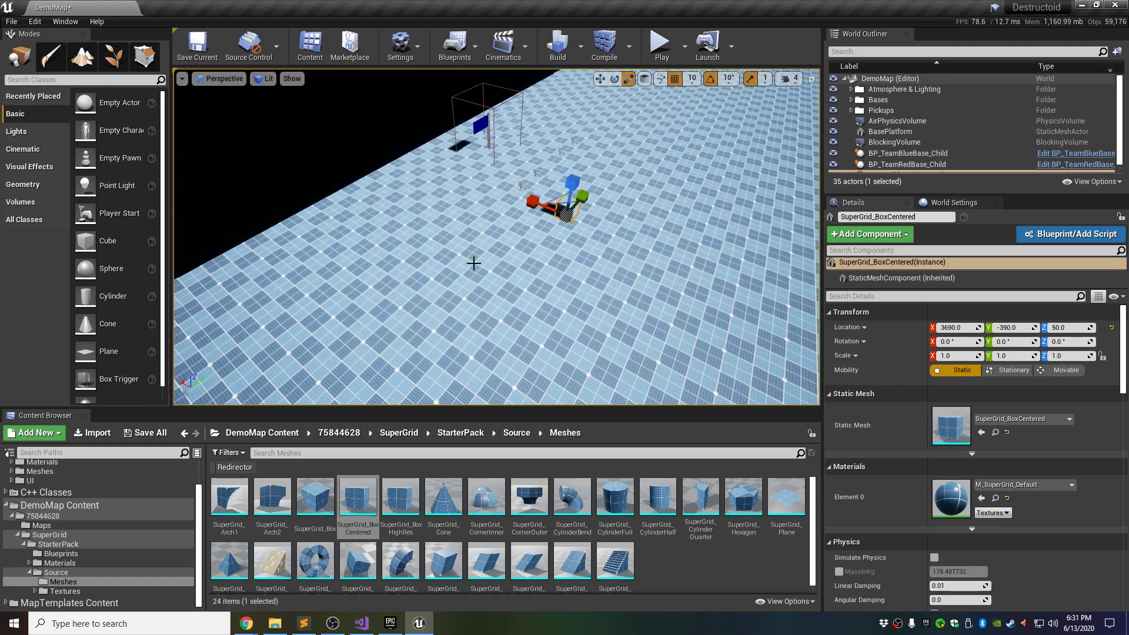
- Raise the new box to a Z location of about 670 and snap it back down onto the platform
click(600, 78)
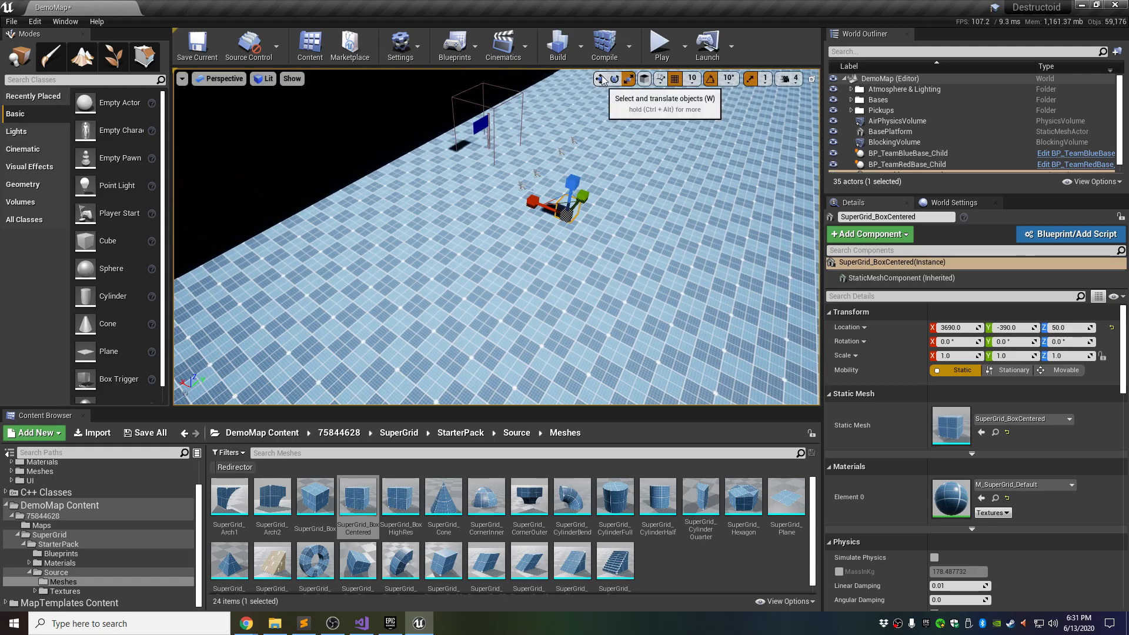
right_drag(620, 221, 649, 212)
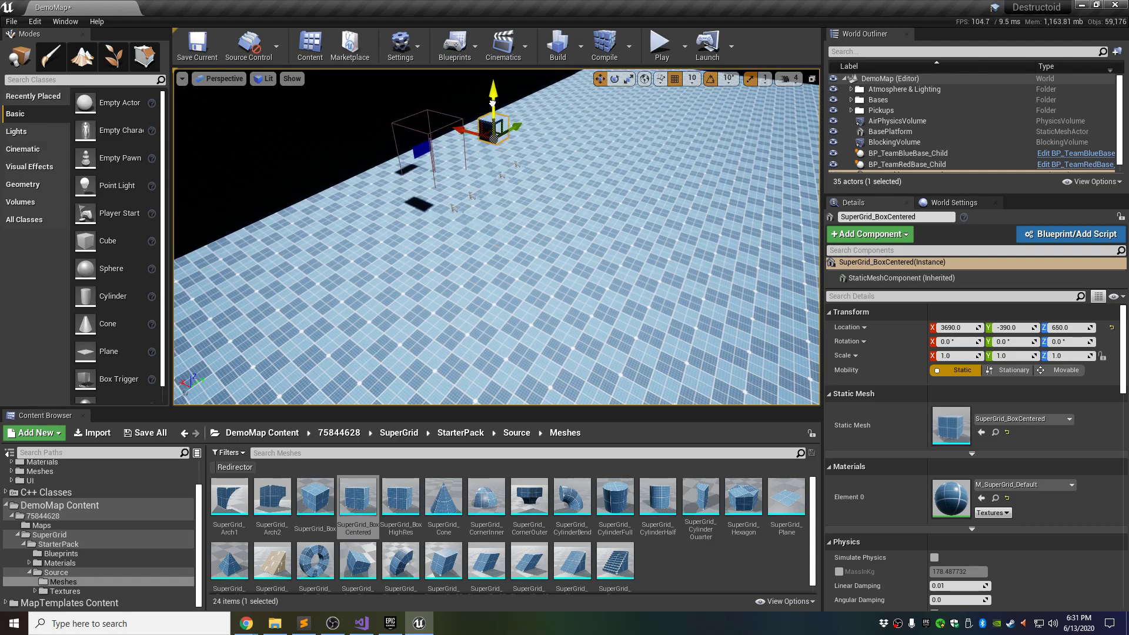
right_drag(392, 205, 523, 201)
key(w)
key(a)
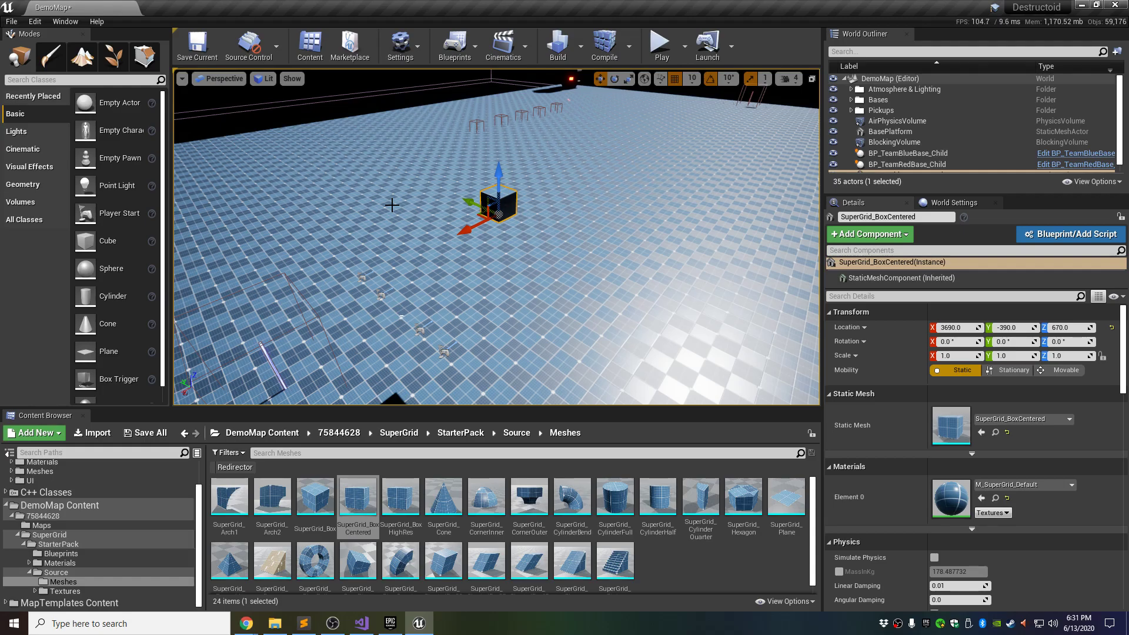
key(End)
key(d)
right_drag(586, 173, 412, 191)
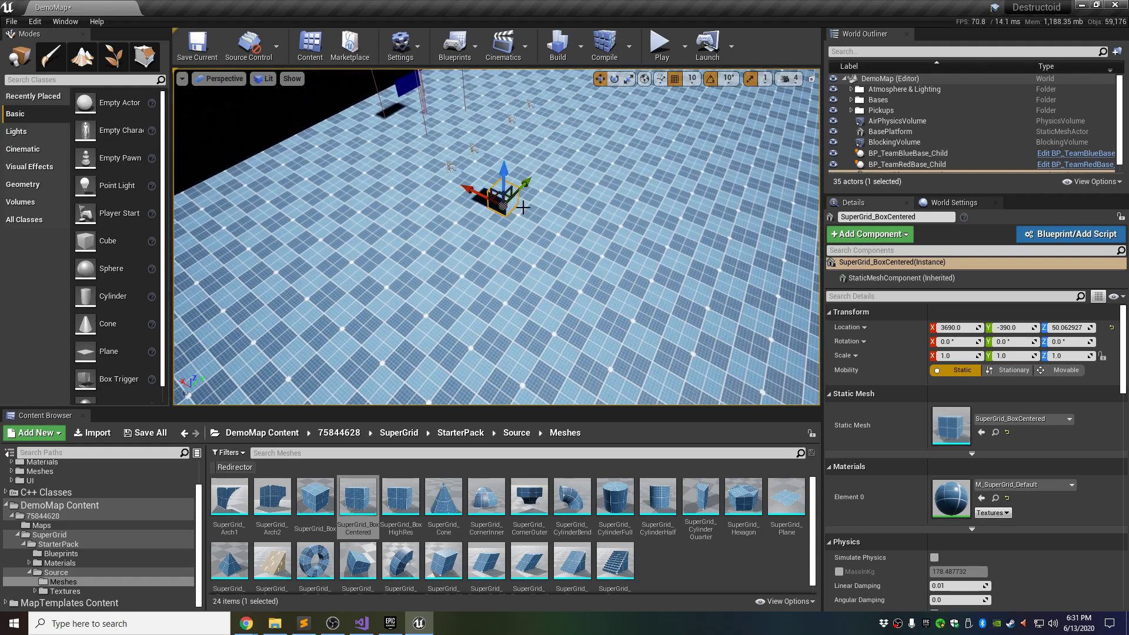
- Scale the box near the blue base to 8 in X, 19 in Y and 3 in Z
key(w)
mouse_move(536, 259)
right_down()
mouse_move(459, 188)
mouse_move(547, 235)
mouse_move(532, 236)
mouse_move(506, 234)
mouse_move(527, 232)
mouse_move(523, 207)
mouse_move(534, 219)
mouse_move(559, 191)
mouse_move(541, 270)
right_up()
key(s)
key(s)
key(w)
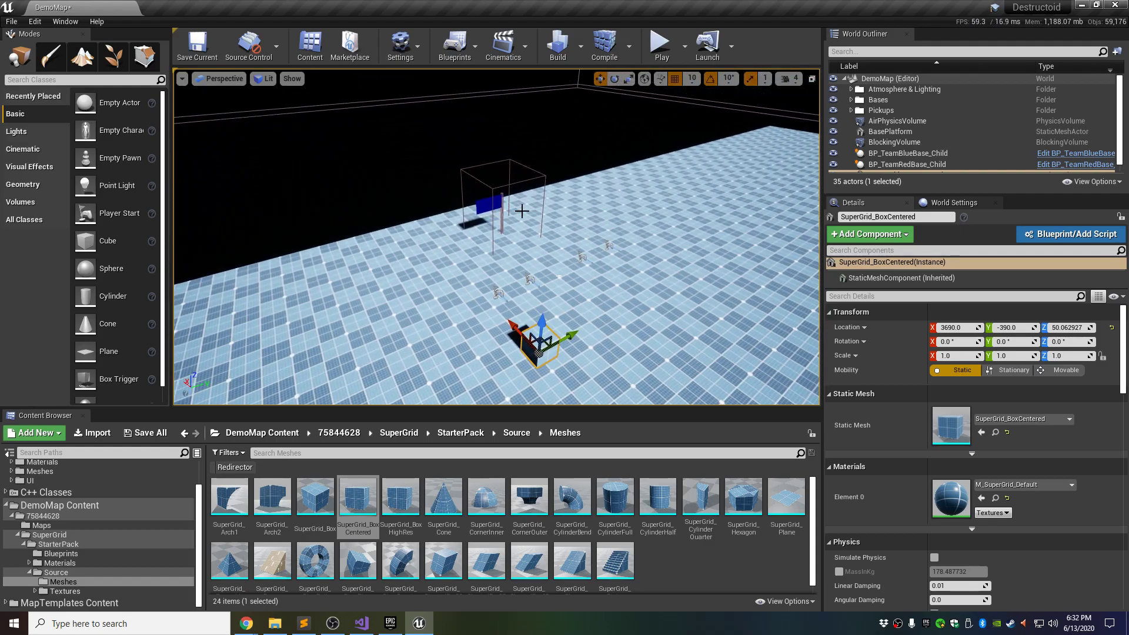
click(629, 78)
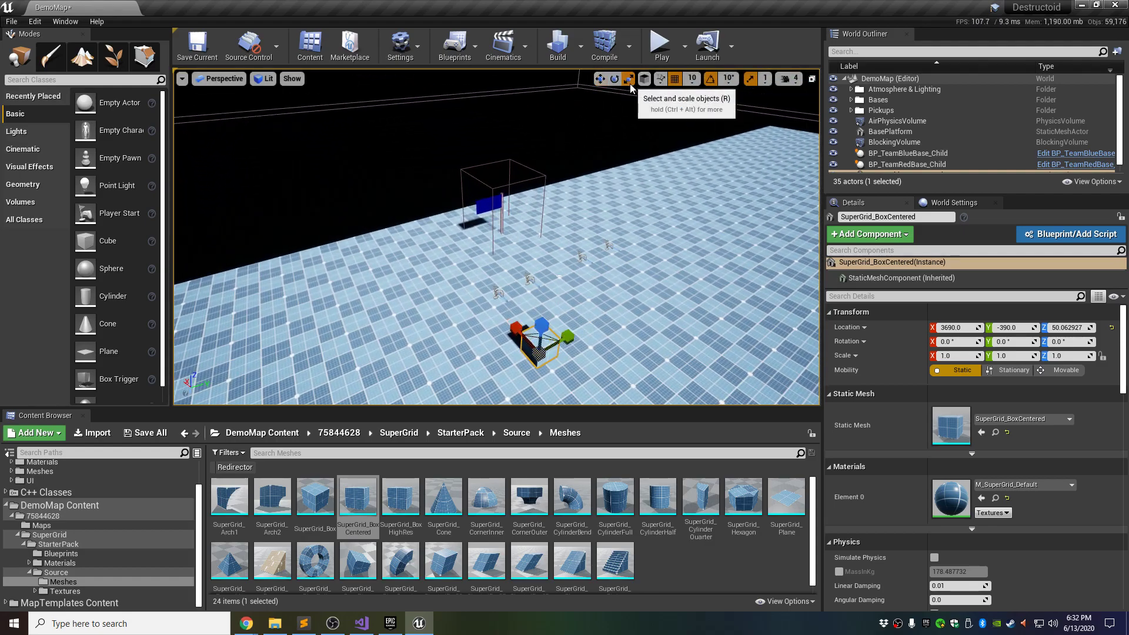
drag(568, 337, 623, 330)
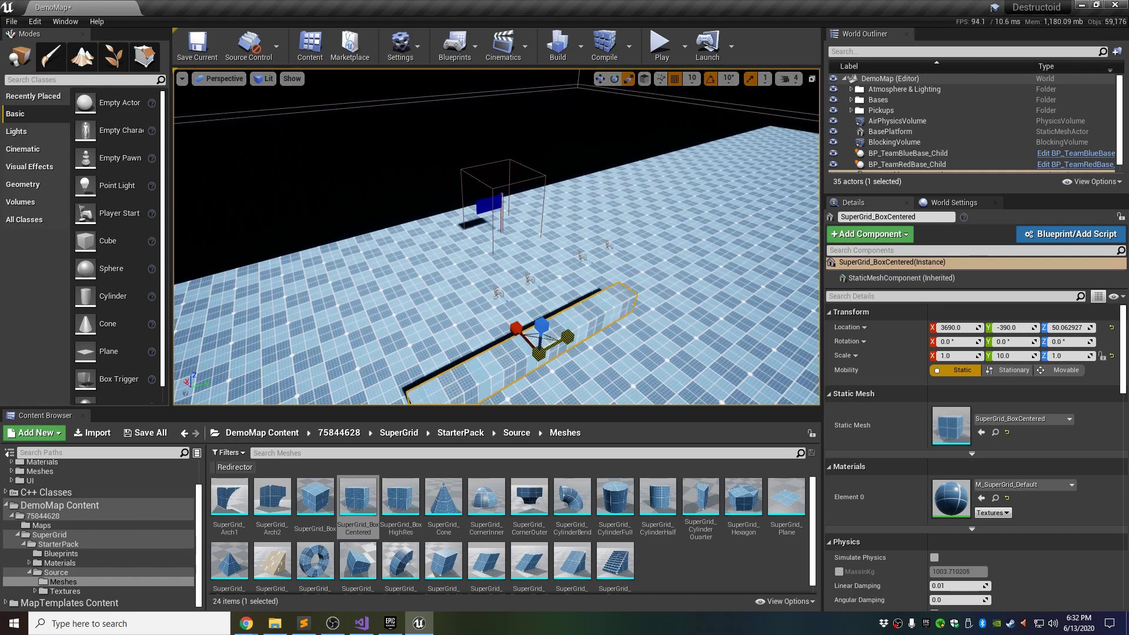
key(s)
mouse_move(499, 288)
right_down()
mouse_move(524, 318)
mouse_move(547, 324)
mouse_move(500, 288)
right_up()
key(a)
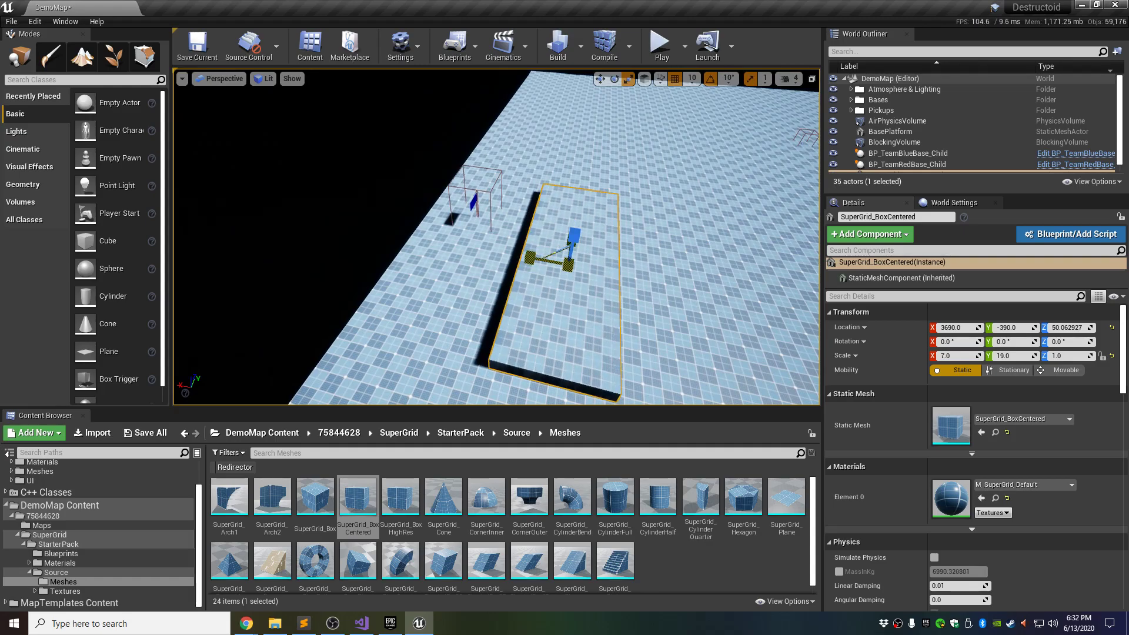
right_drag(532, 259, 464, 280)
drag(467, 240, 468, 226)
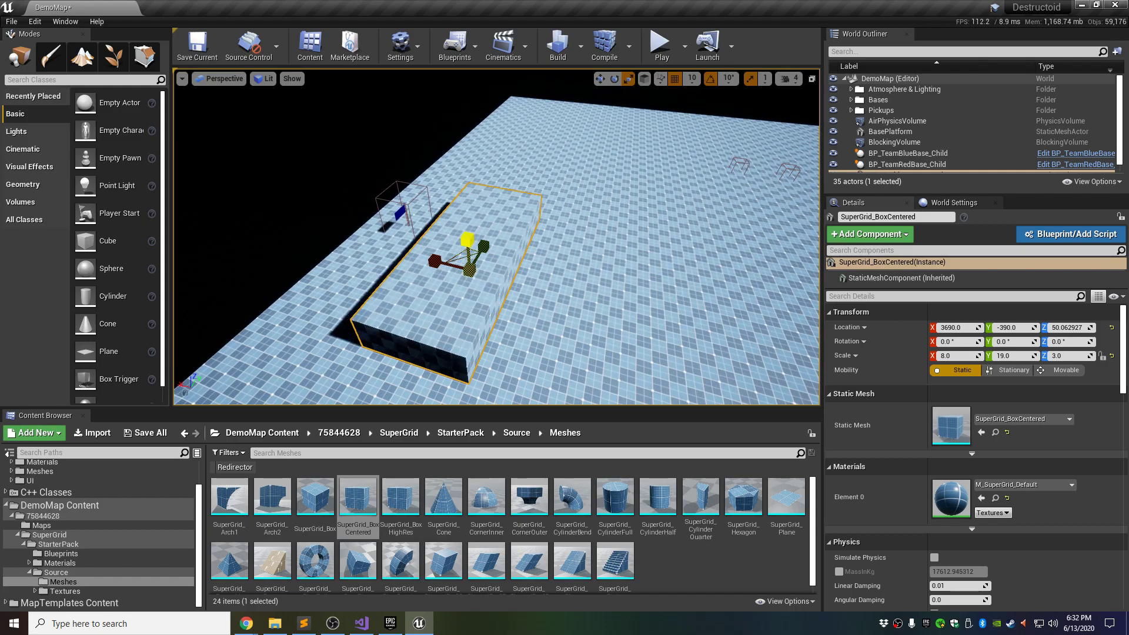
- In the top view, move the scaled box under the blue base to X 4280, Y 0
right_drag(594, 315, 480, 277)
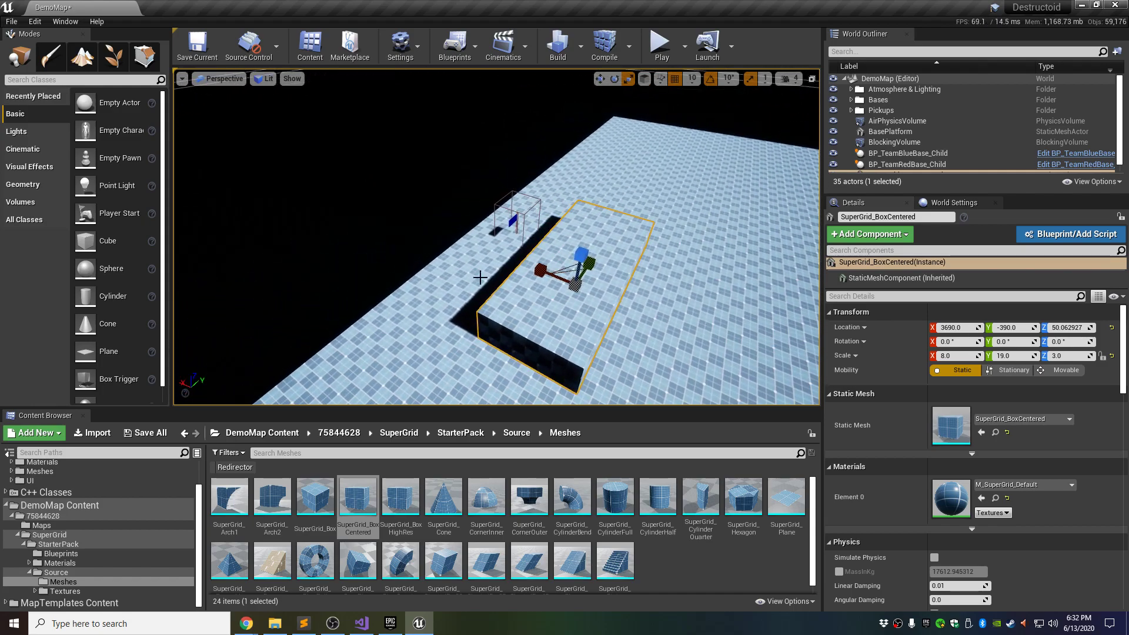
click(220, 78)
click(221, 118)
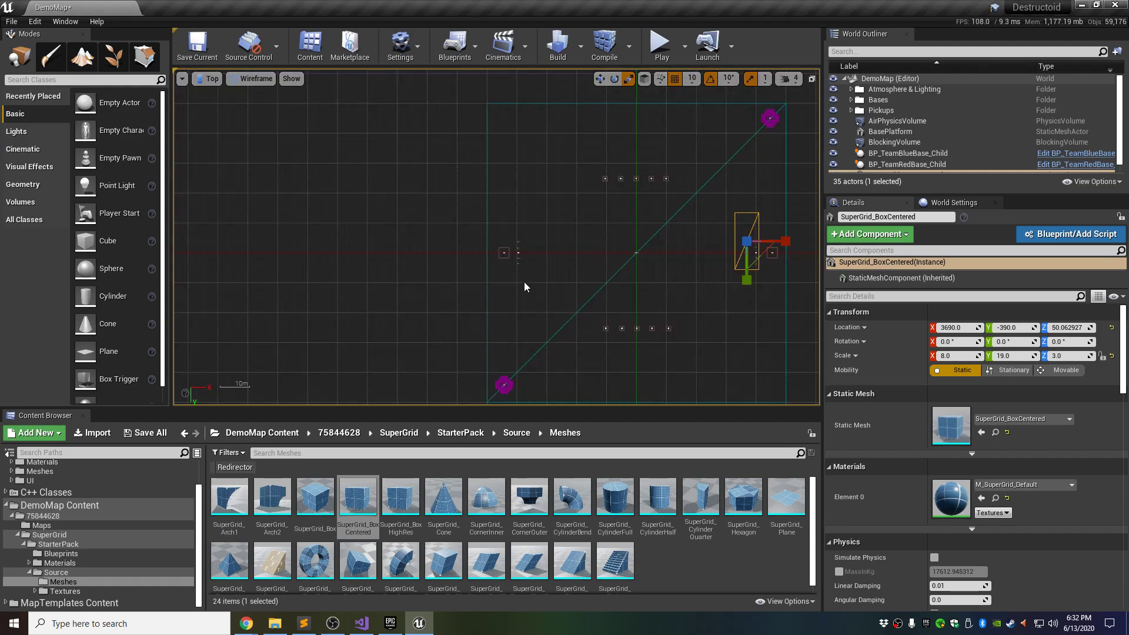
key(f)
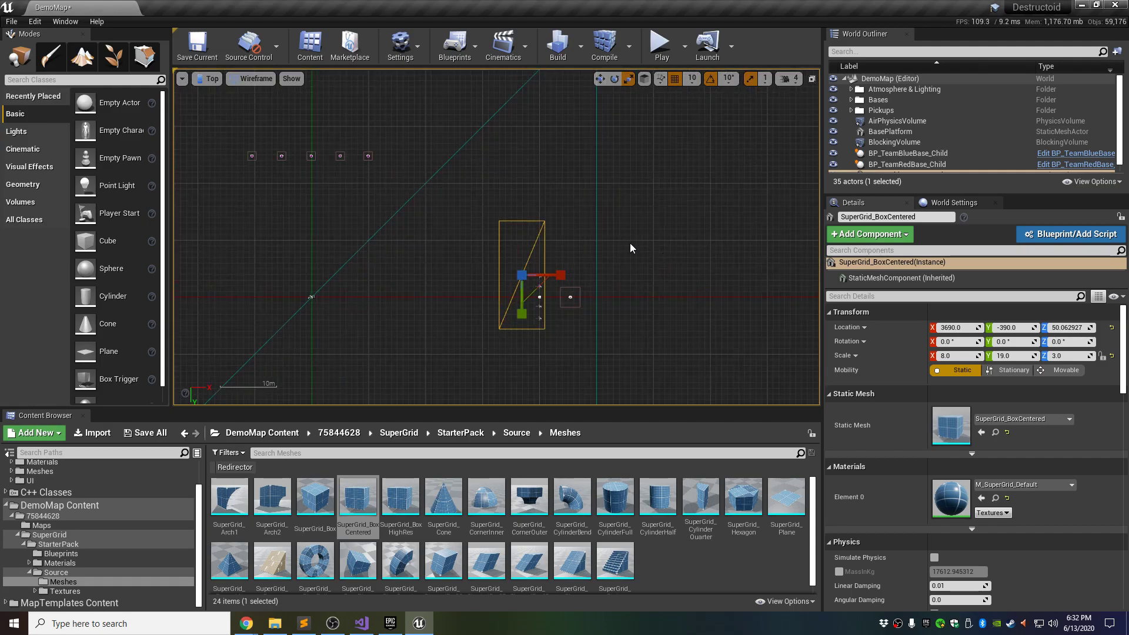
click(600, 78)
right_drag(566, 334, 569, 242)
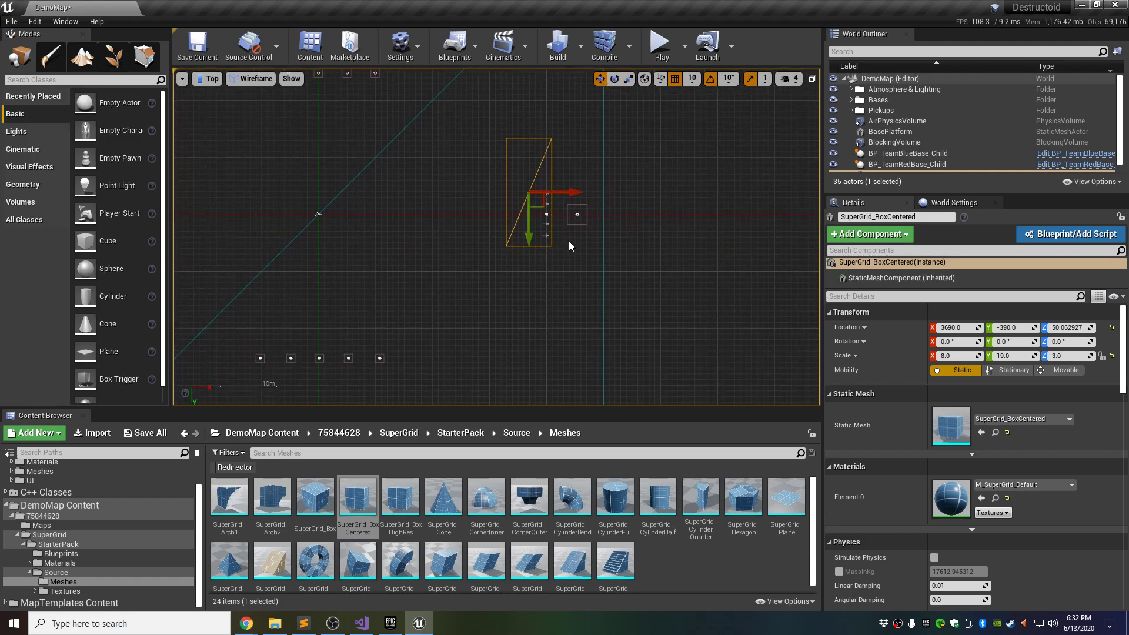
scroll(535, 207, up, 2)
drag(519, 181, 468, 226)
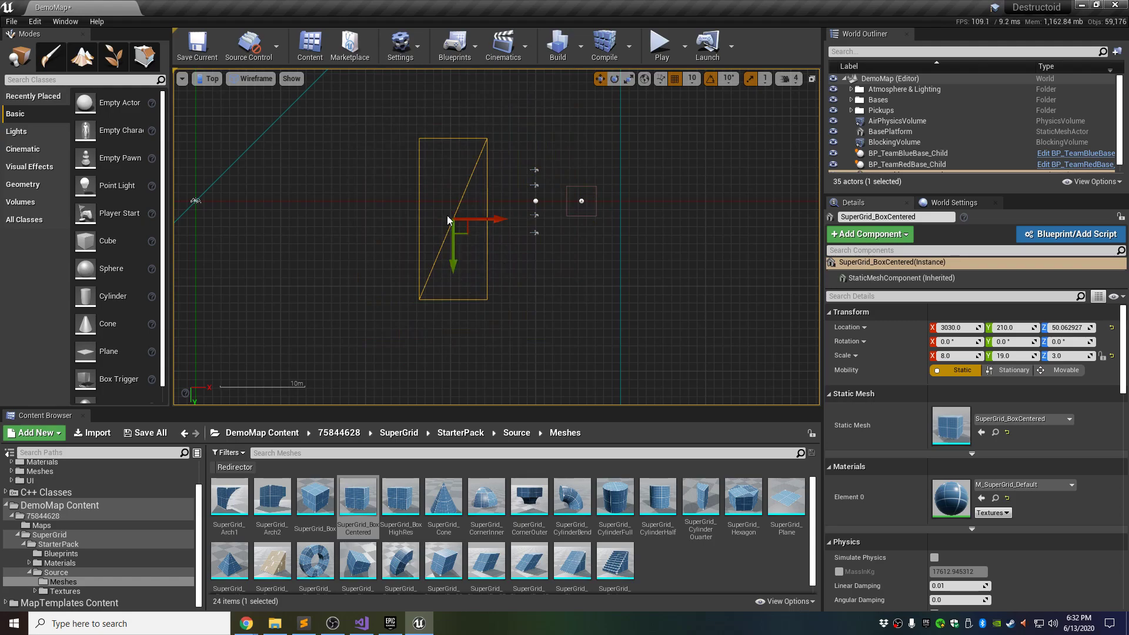
drag(449, 247, 558, 203)
scroll(570, 219, up, 2)
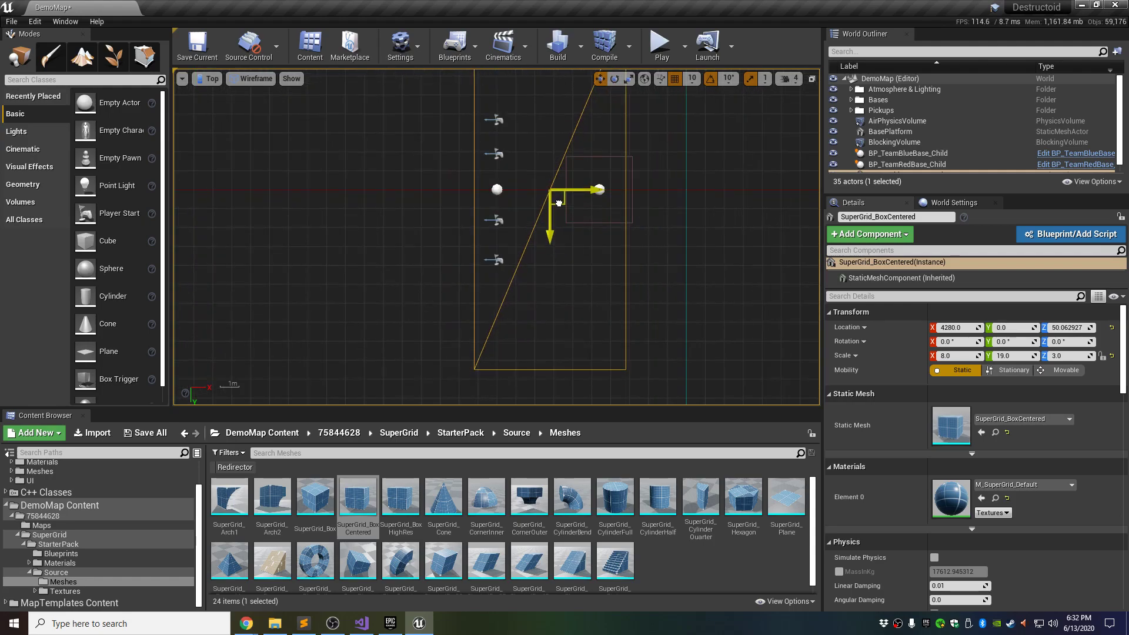
- Examine the box's placement around the blue flag and spawn points in the top and perspective views
scroll(500, 295, down, 2)
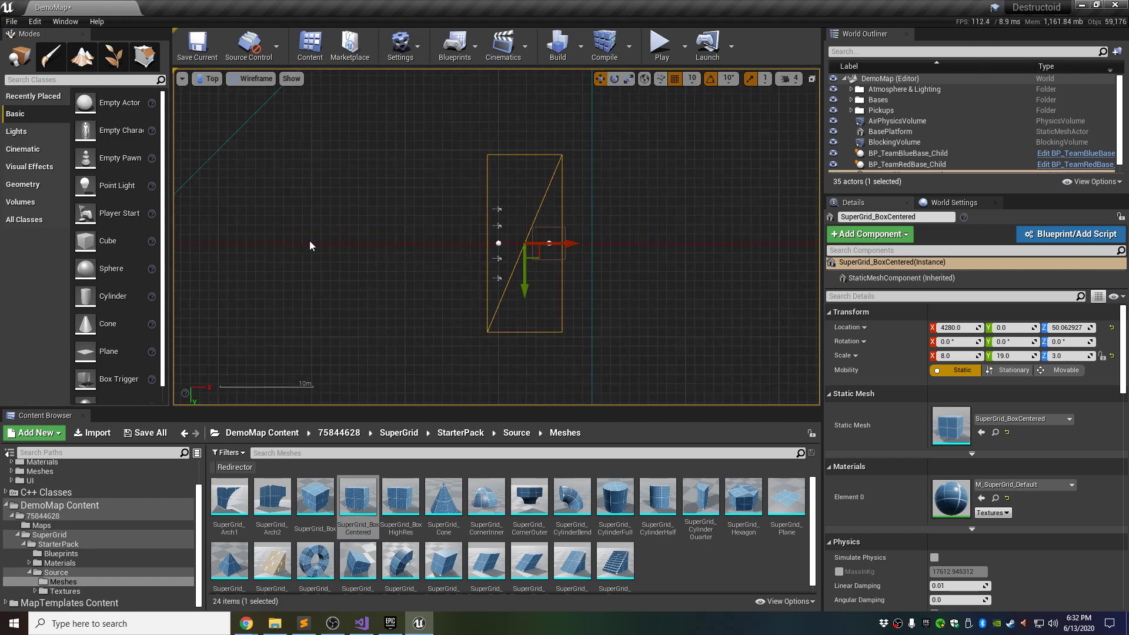
scroll(539, 238, up, 3)
scroll(514, 246, down, 3)
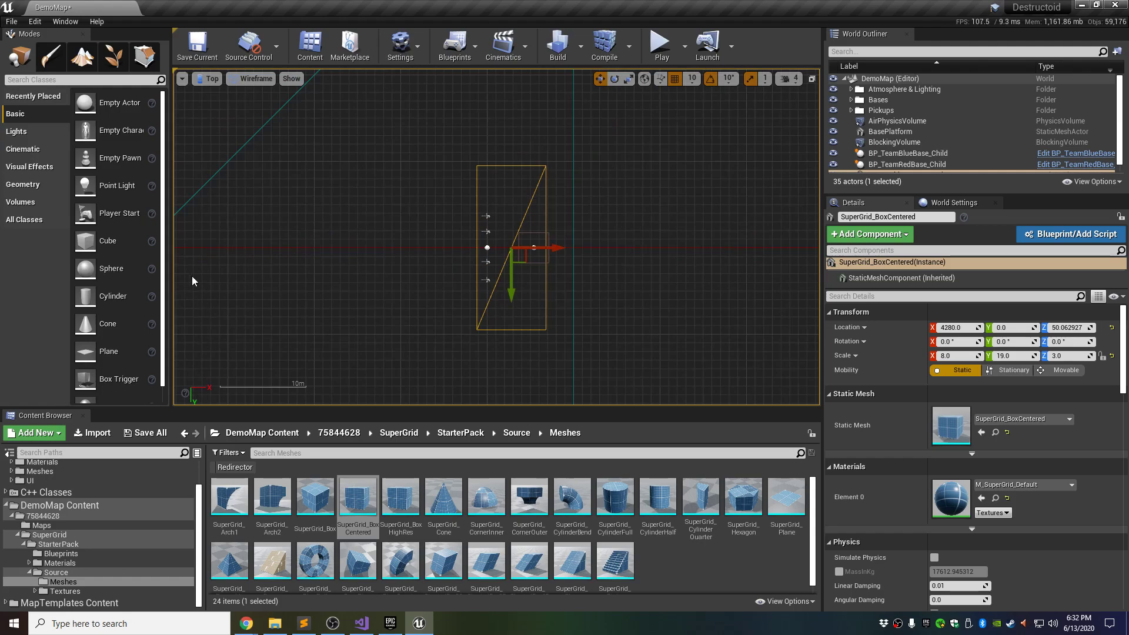
scroll(512, 252, up, 2)
scroll(512, 251, up, 1)
scroll(512, 251, down, 2)
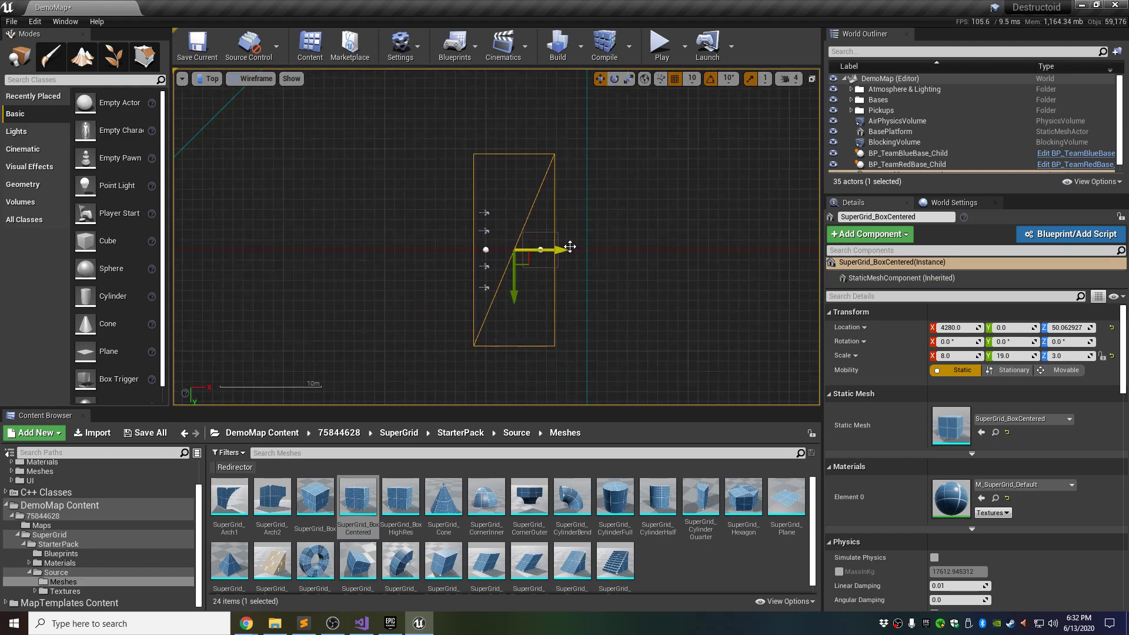
click(210, 84)
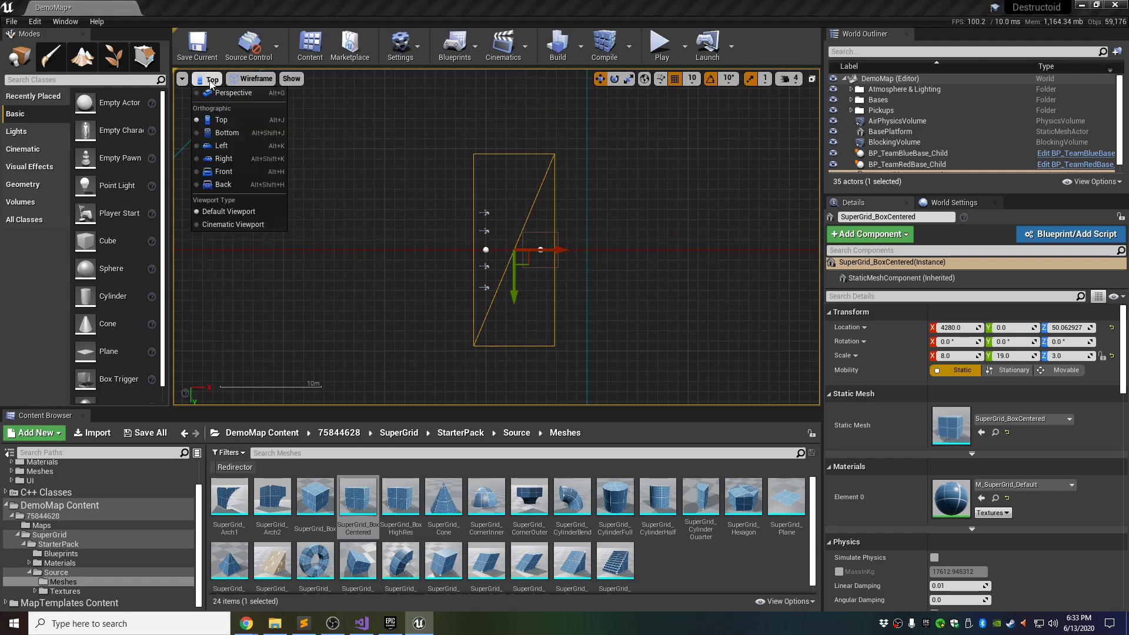
click(224, 94)
key(f)
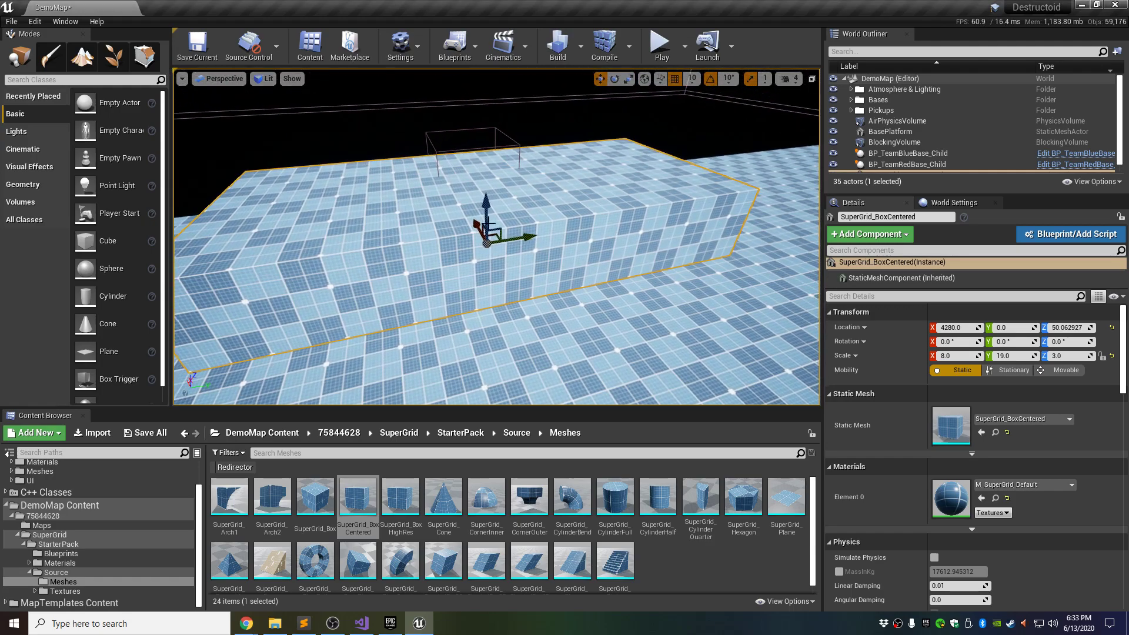
alt+drag(466, 252, 576, 193)
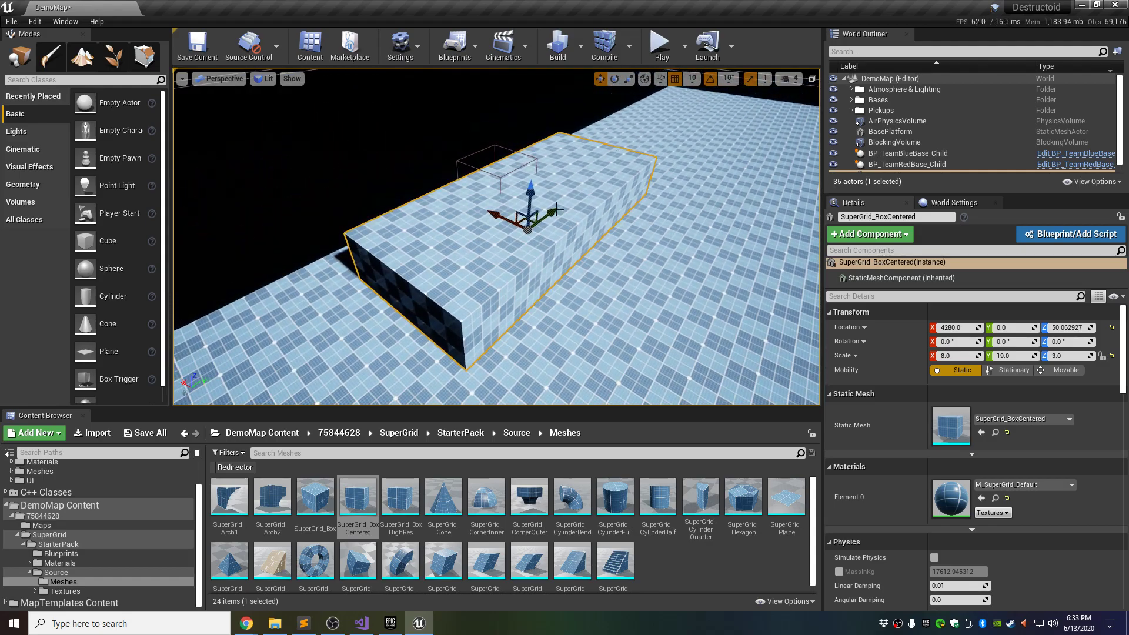
alt+drag(511, 226, 552, 208)
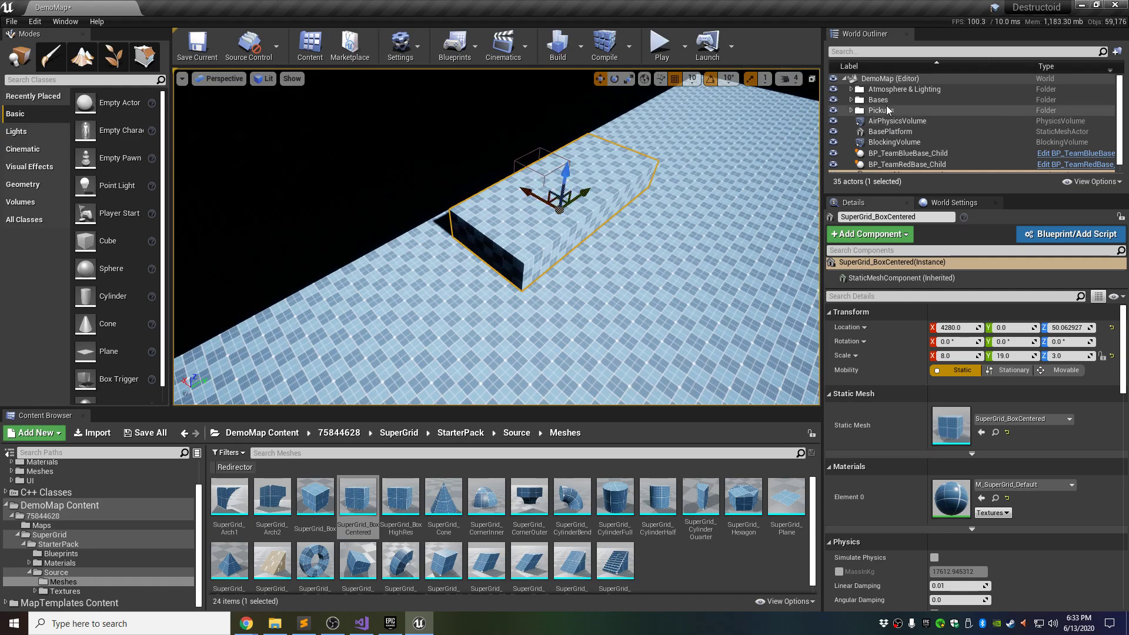
- Expand the Bases folder in the World Outliner and collapse the subfolders under Blue Base
click(865, 100)
double_click(859, 101)
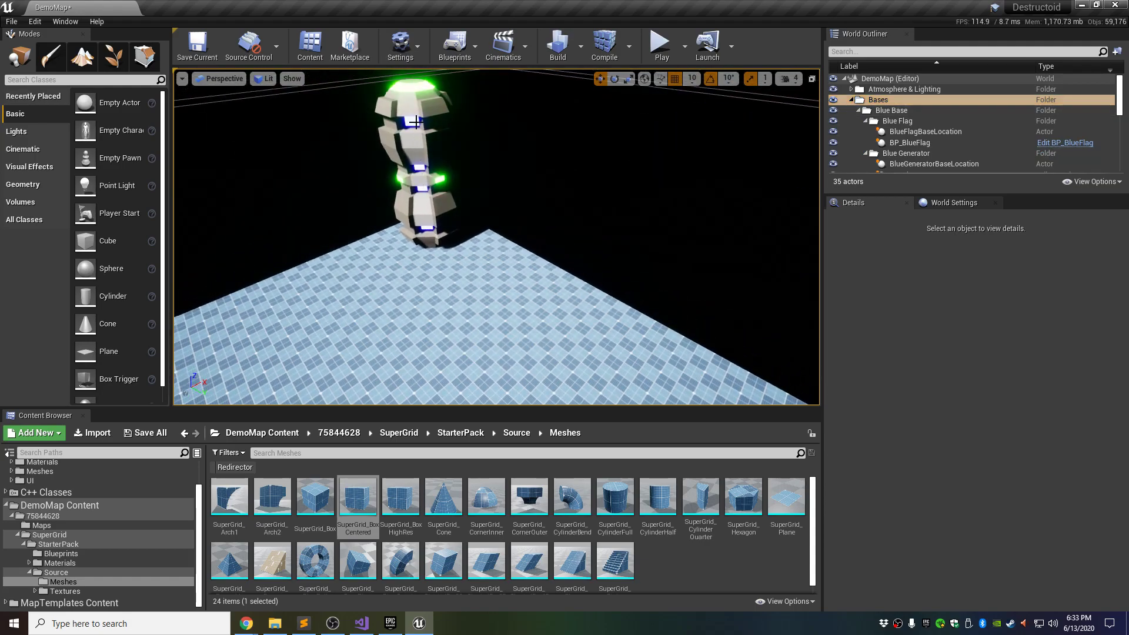
right_drag(444, 210, 621, 233)
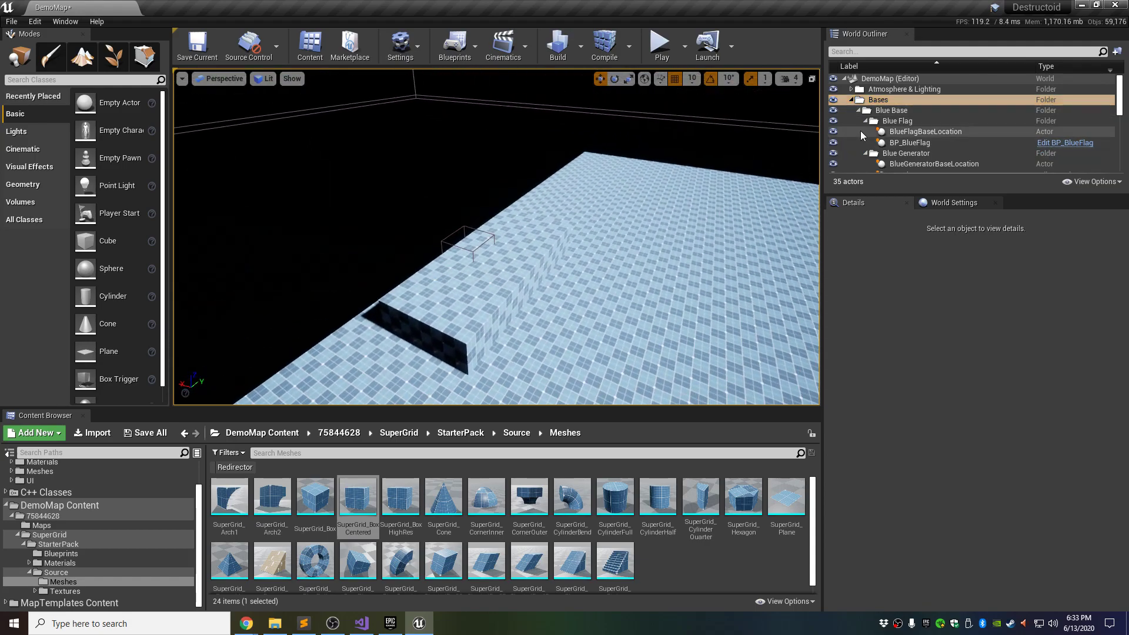
click(866, 121)
click(866, 131)
click(866, 143)
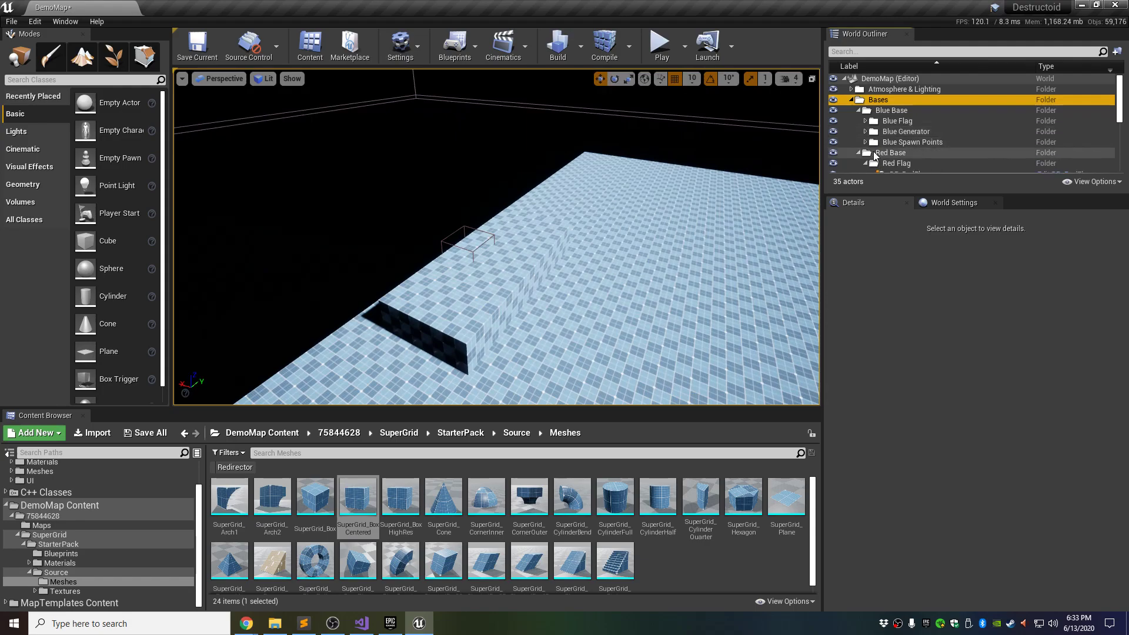
- Select BlueFlagBaseLocation and BP_BlueFlag in the Blue Flag folder and try raising them together
click(890, 122)
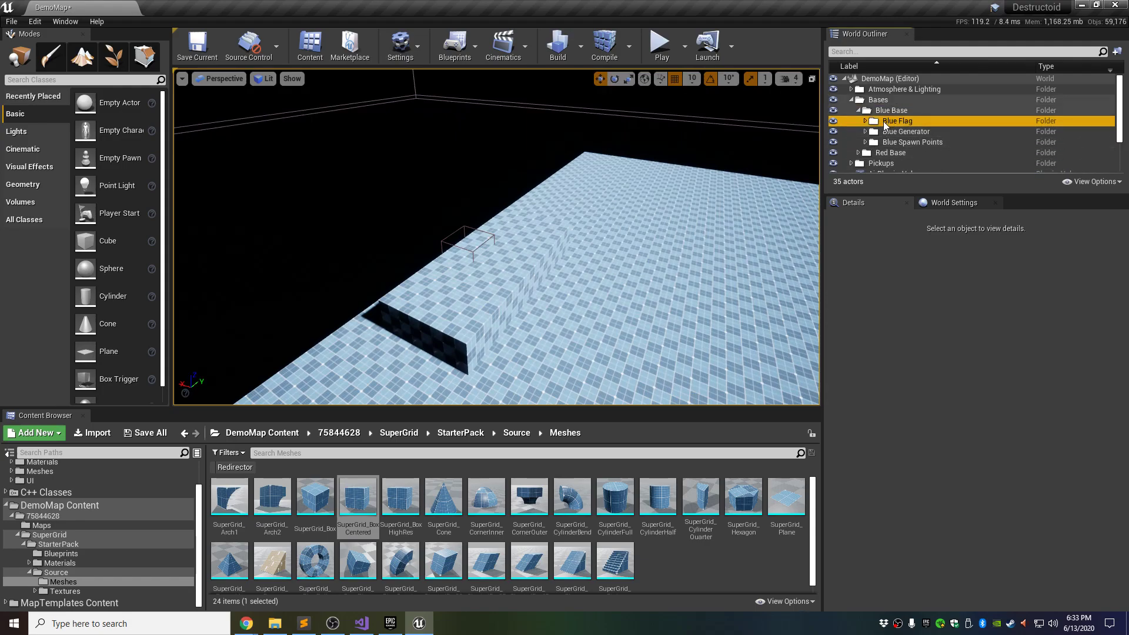
click(869, 121)
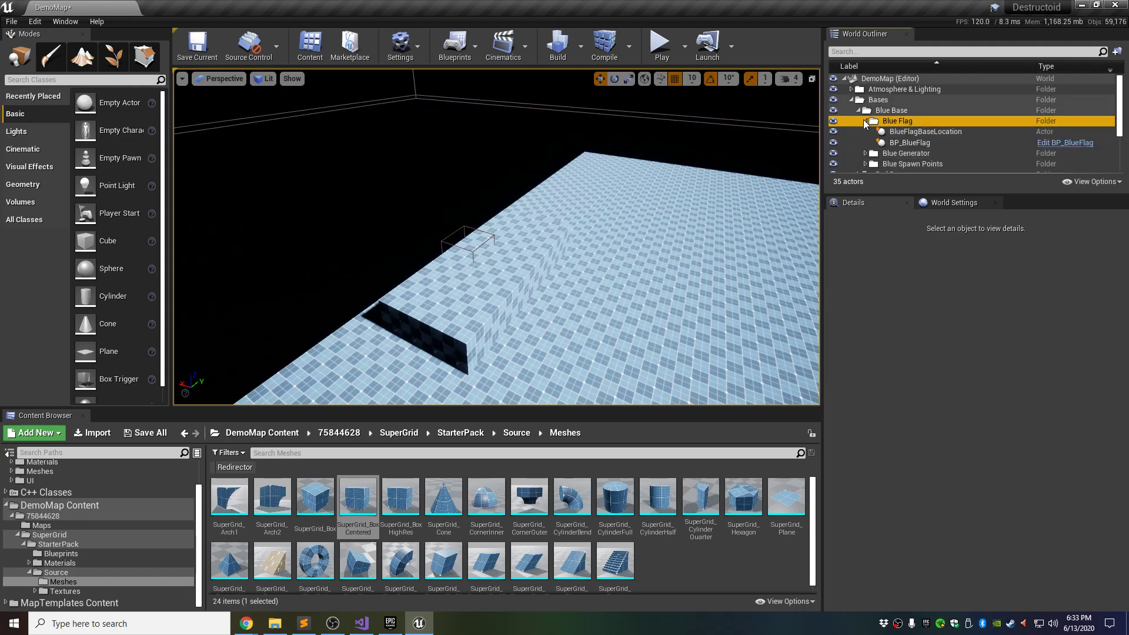
click(913, 134)
ctrl+click(908, 142)
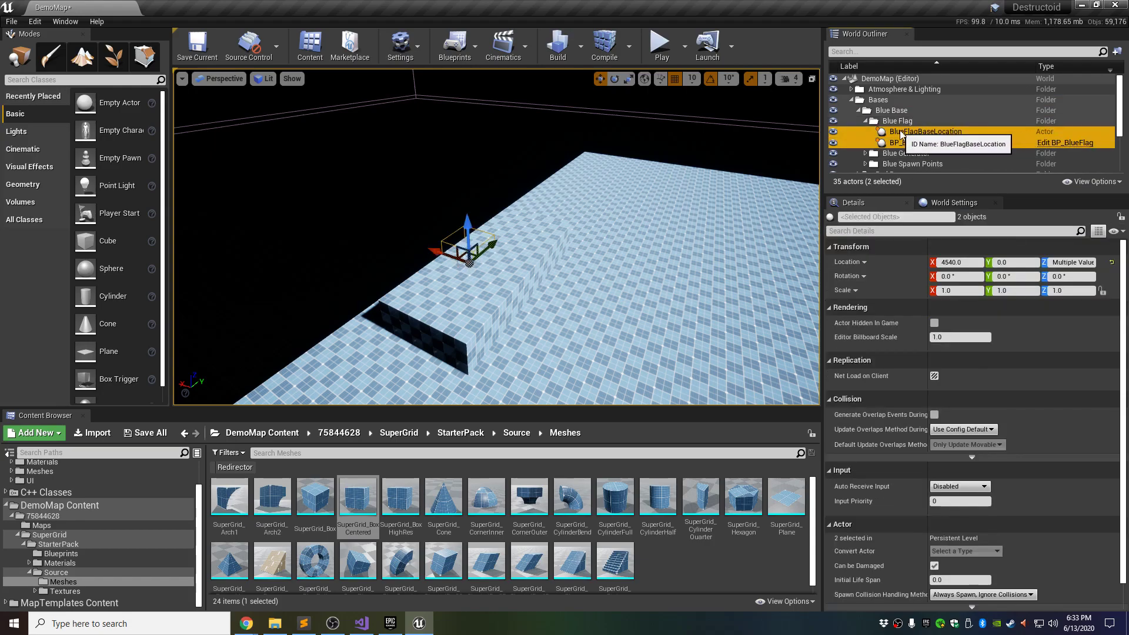
drag(467, 237, 496, 171)
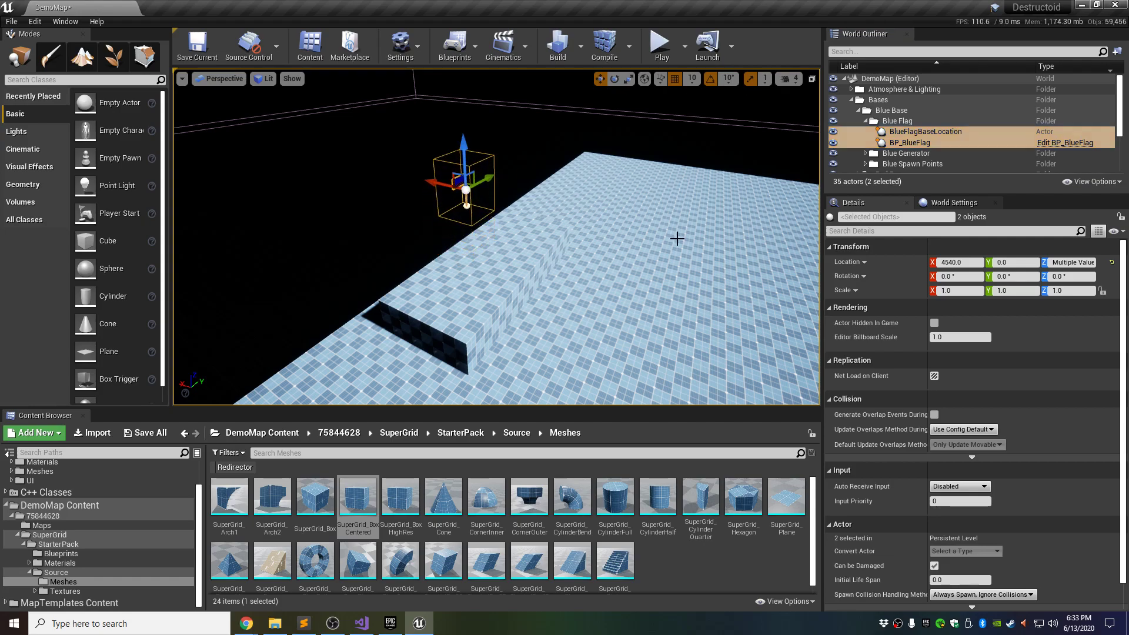
key(ctrl+z)
- Raise the two selected blue flag actors above the block and snap them down onto its surface
right_drag(520, 287, 552, 264)
key(w)
key(f)
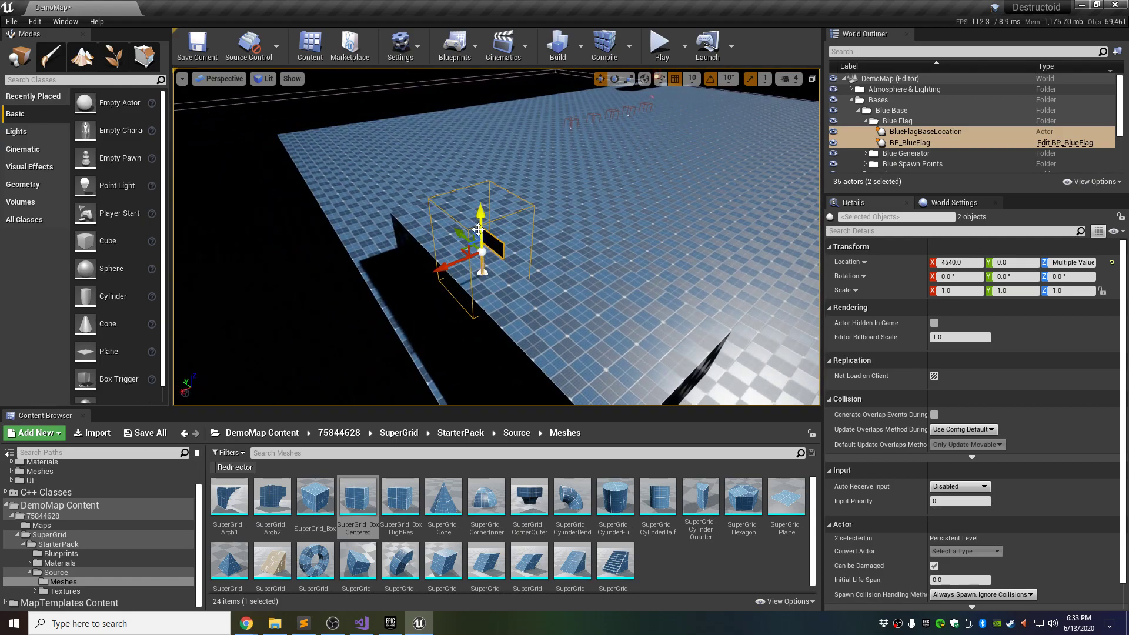
drag(480, 229, 555, 137)
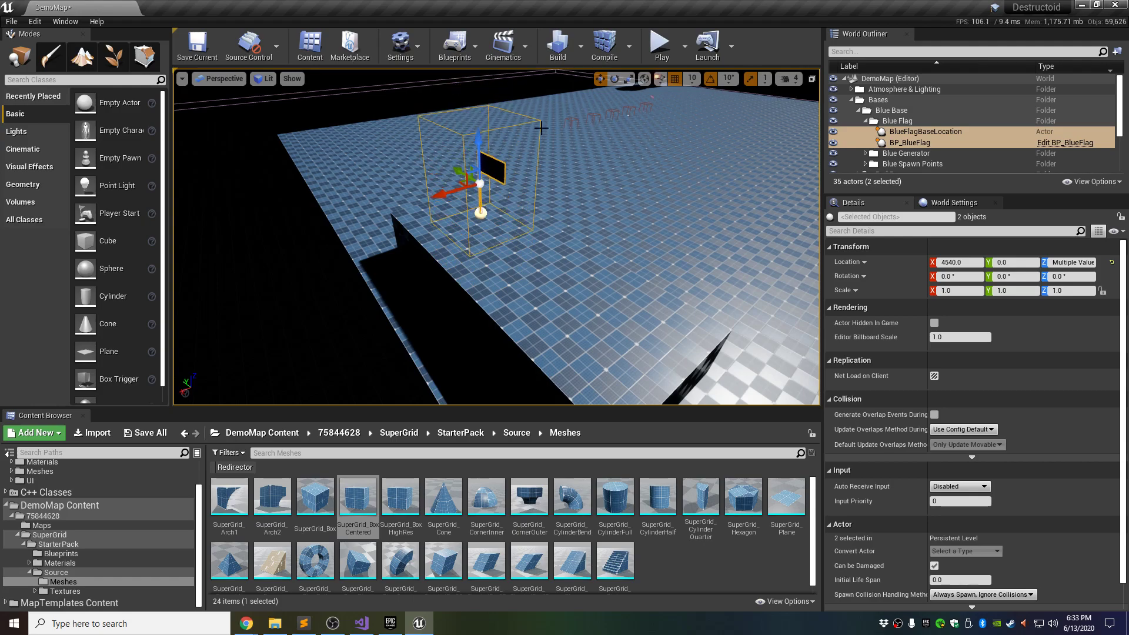
key(d)
right_drag(553, 195, 406, 197)
key(w)
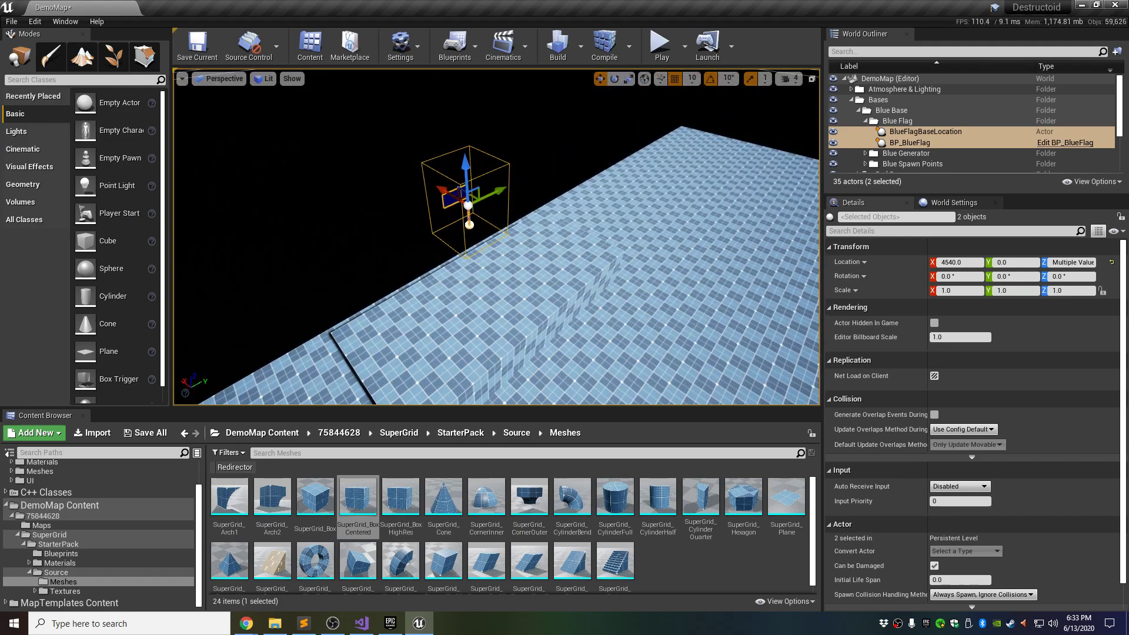
right_drag(697, 219, 651, 224)
key(a)
key(s)
drag(560, 184, 556, 175)
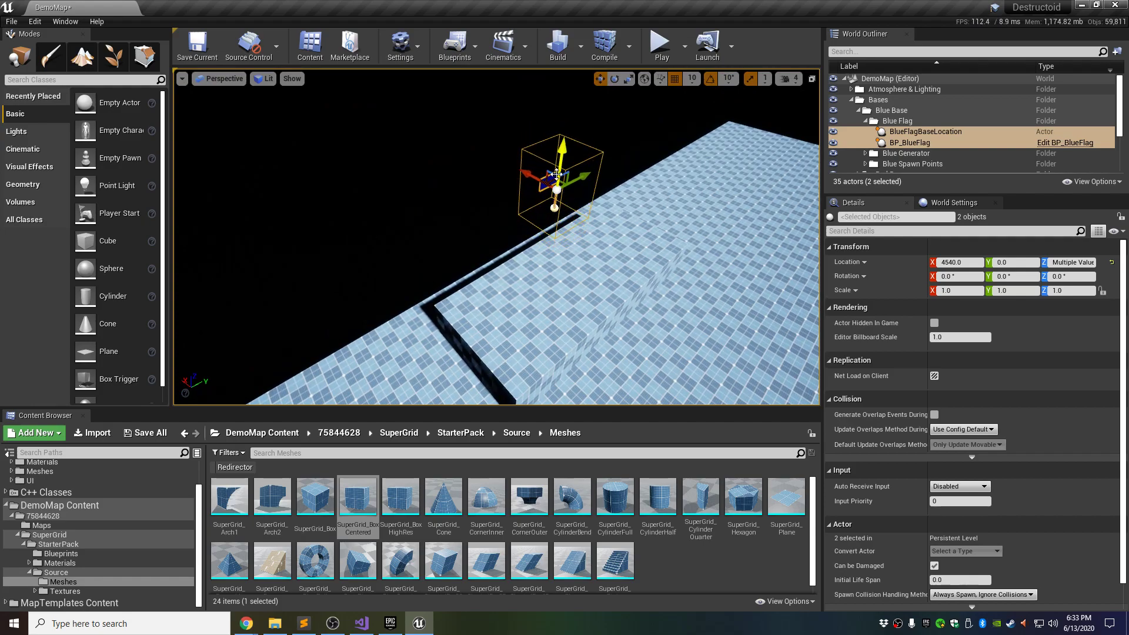
key(End)
- Reselect BlueFlagBaseLocation and BP_BlueFlag, lift them clear of the block again and drop them onto its top
click(918, 131)
shift+click(918, 142)
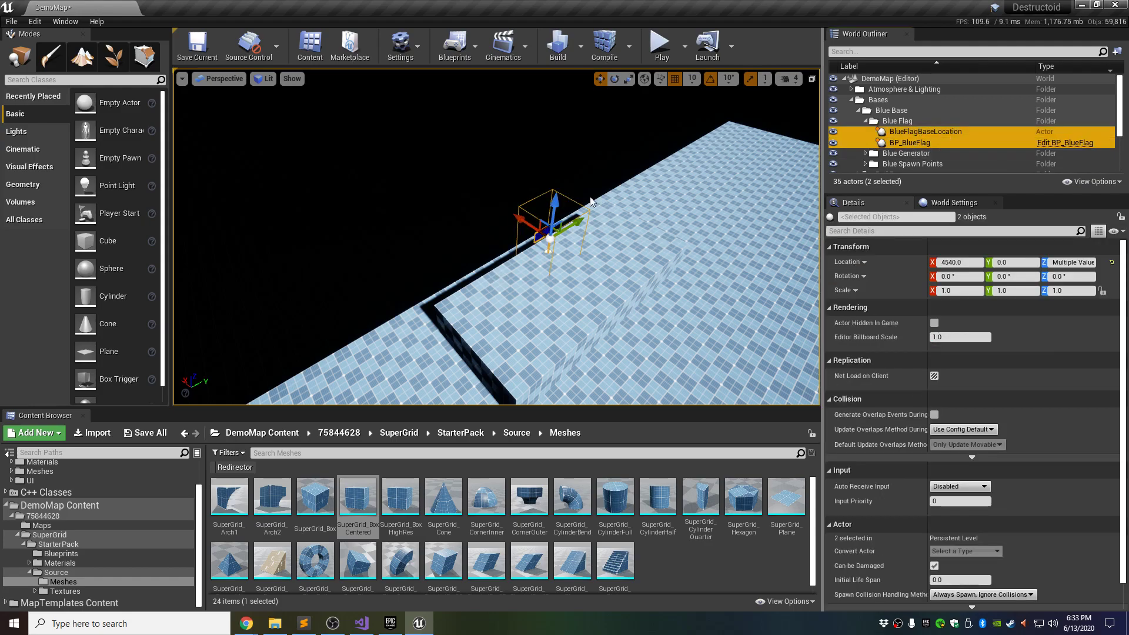
key(End)
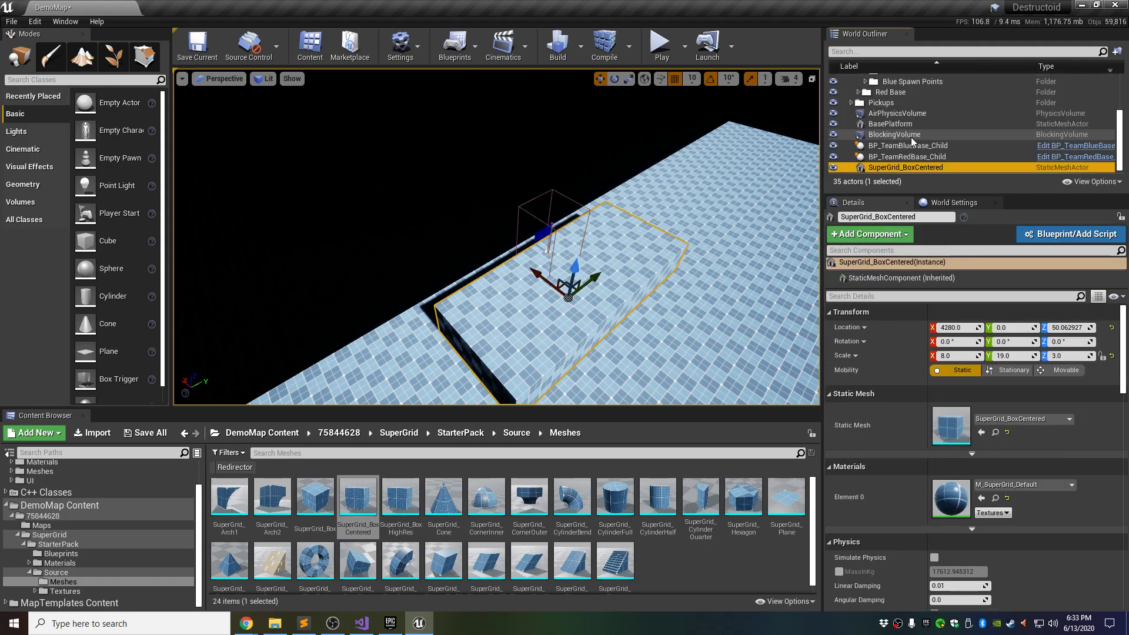
scroll(893, 128, up, 3)
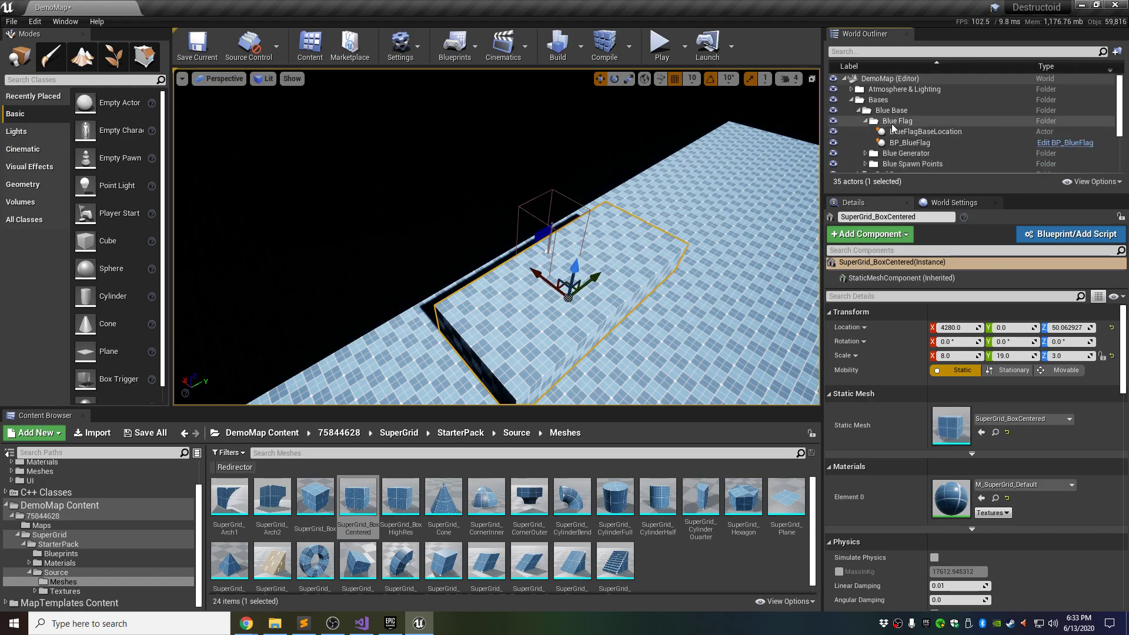
click(893, 130)
shift+click(915, 143)
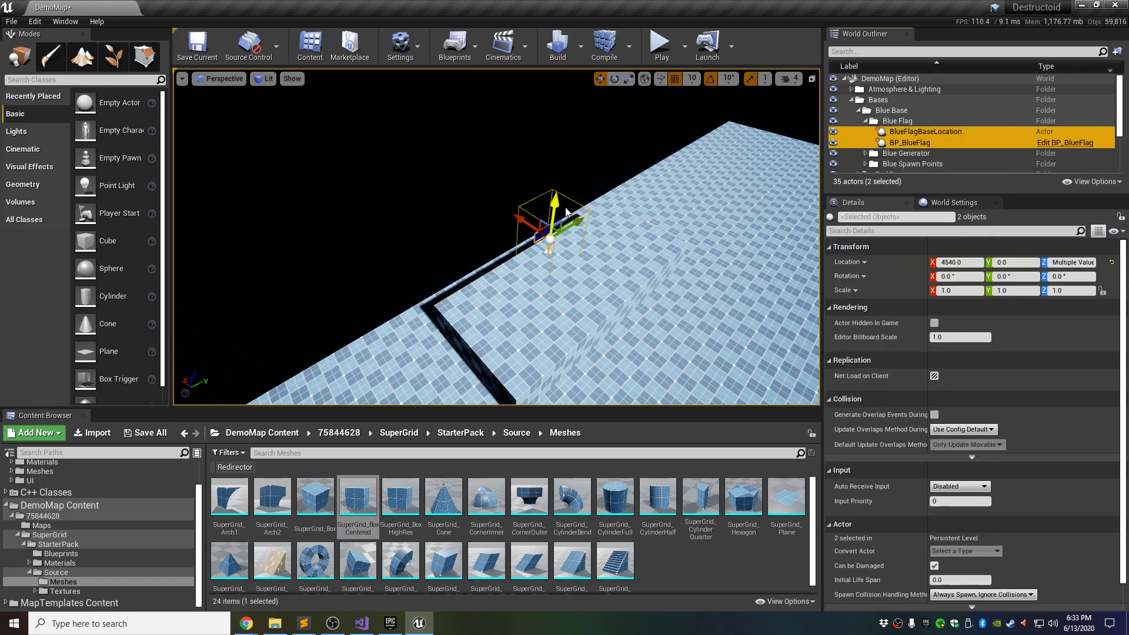
drag(553, 210, 571, 133)
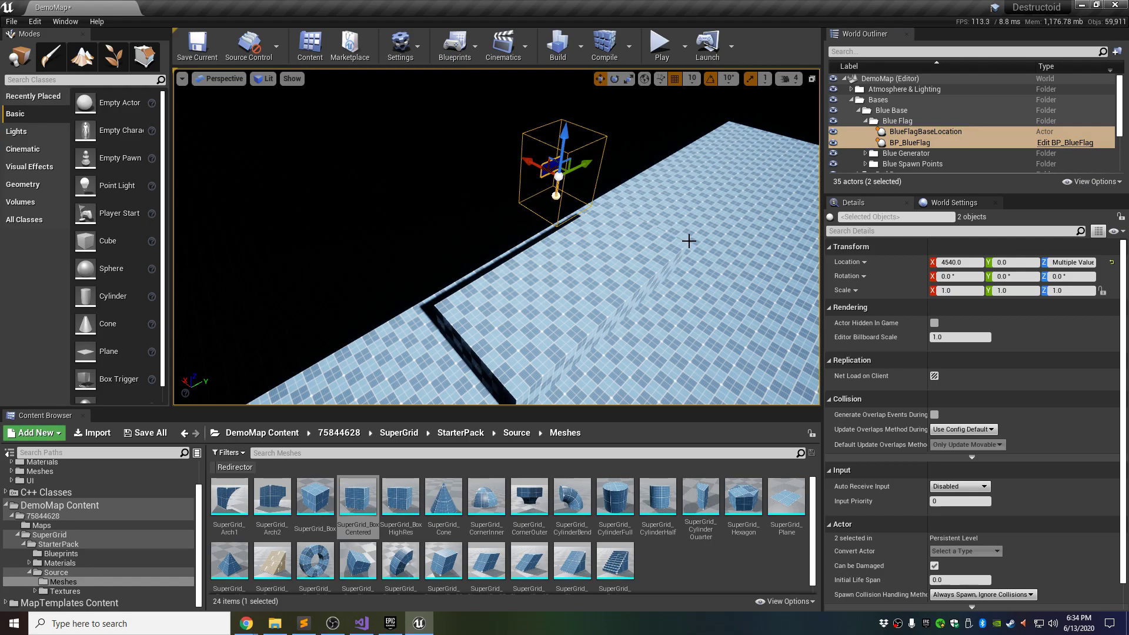
key(End)
mouse_move(640, 248)
right_down()
mouse_move(624, 238)
mouse_move(635, 244)
right_up()
key(w)
mouse_move(389, 281)
right_down()
mouse_move(353, 291)
mouse_move(379, 288)
right_up()
key(s)
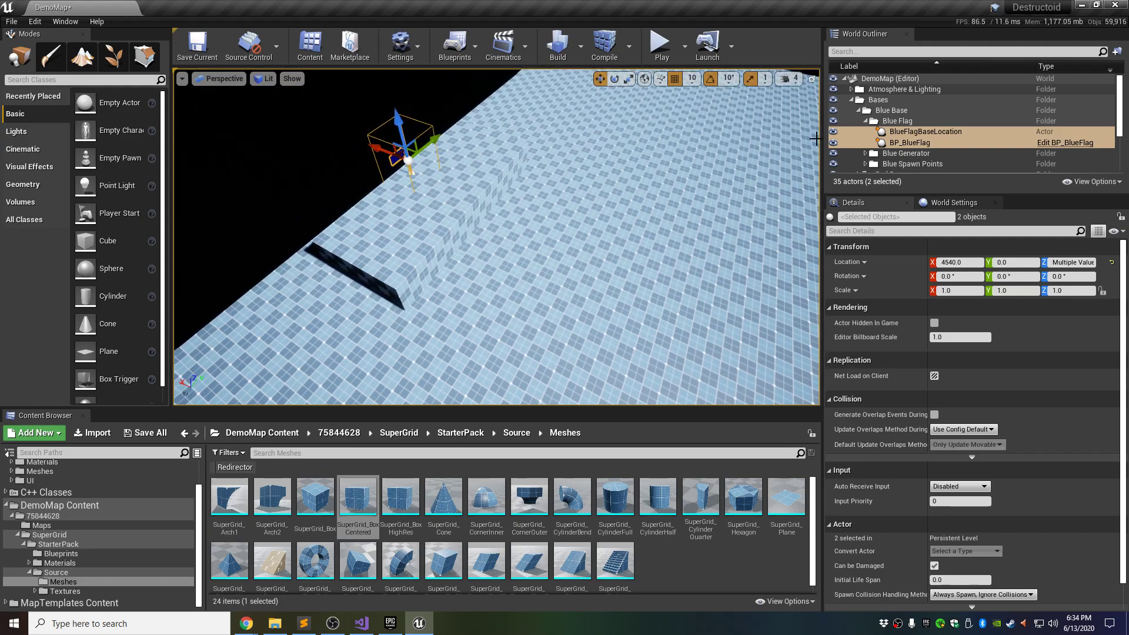
- Collapse the Blue Flag folder and expand the Blue Spawn Points folder in the World Outliner
click(882, 122)
click(866, 121)
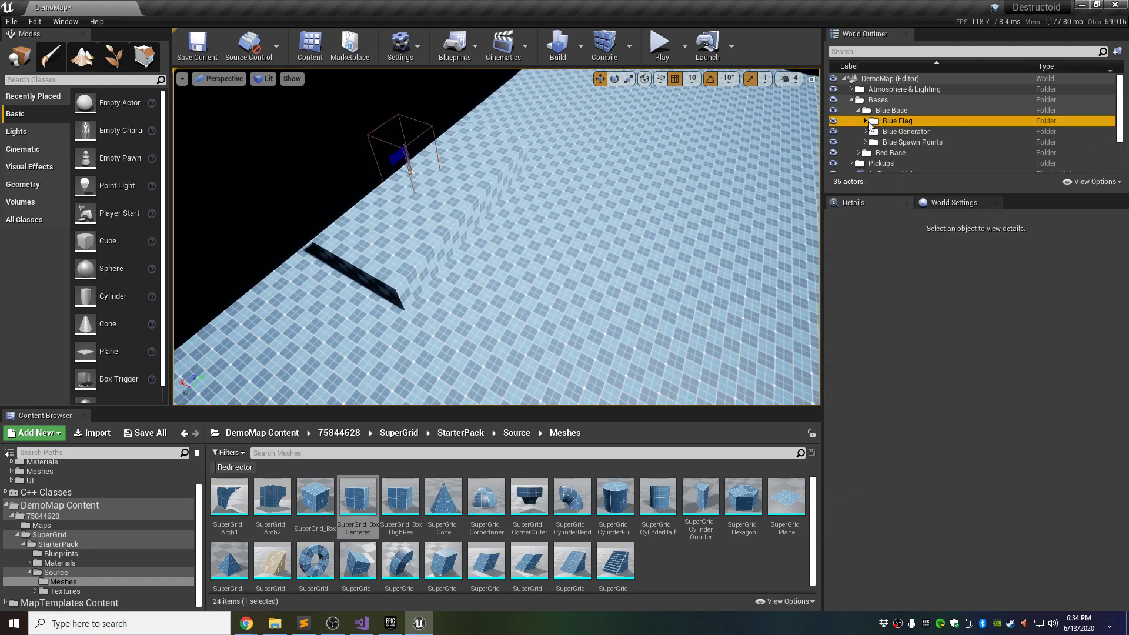
right_drag(676, 170, 516, 157)
mouse_move(530, 253)
right_down()
mouse_move(618, 264)
mouse_move(539, 255)
right_up()
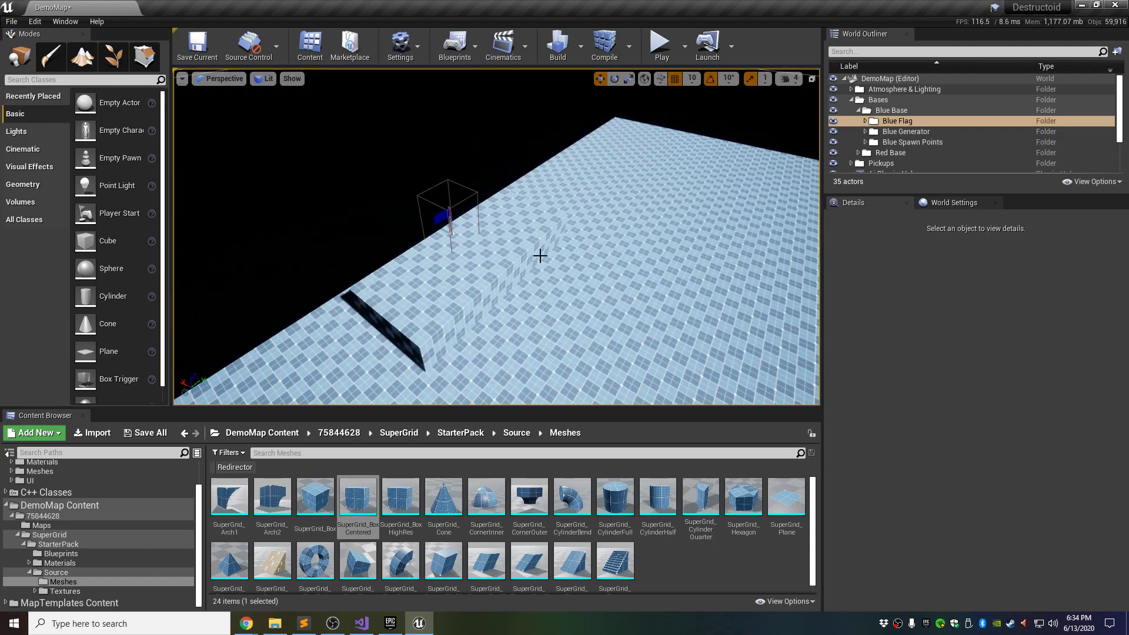
click(904, 142)
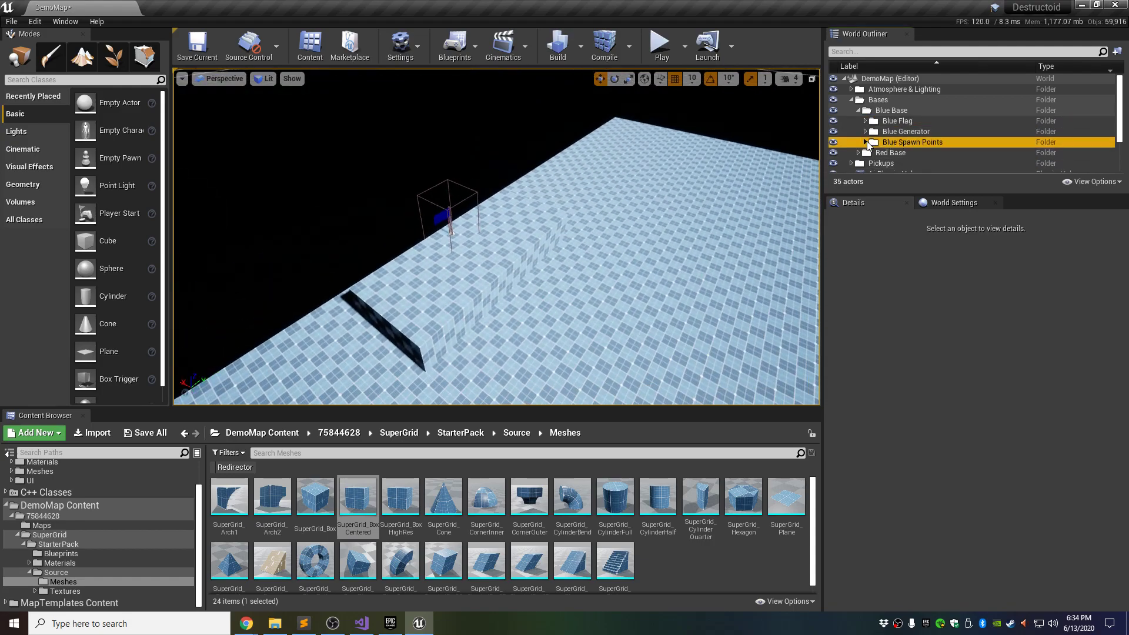
click(868, 141)
scroll(895, 152, down, 2)
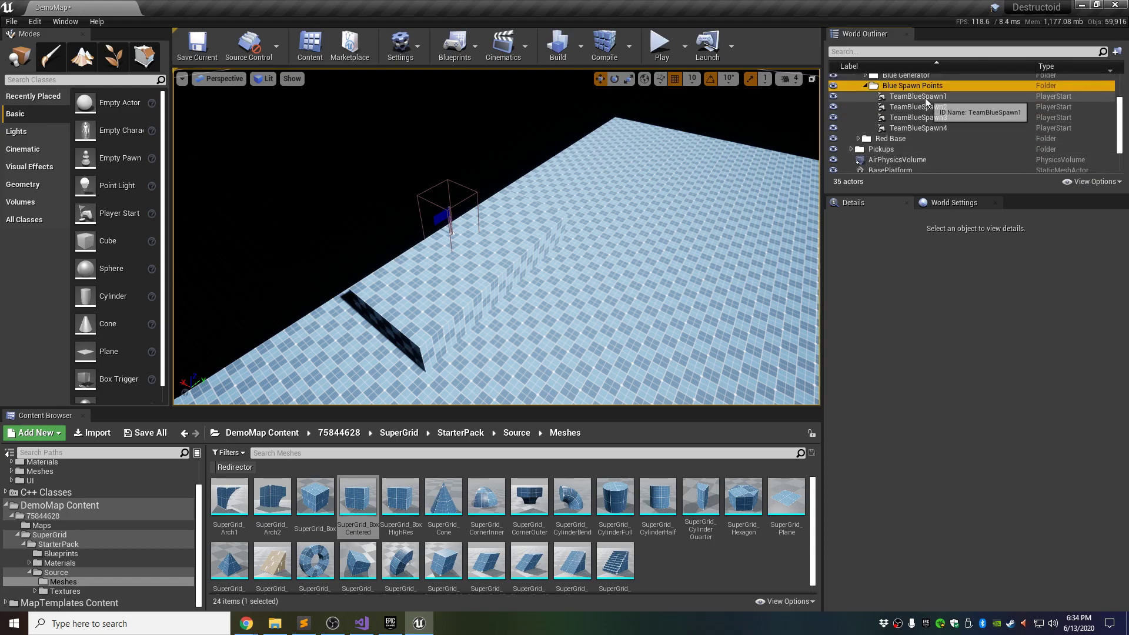
- Raise TeamBlueSpawn1 through TeamBlueSpawn4 together to about Z 797, above the block, and snap them down onto its top
click(926, 97)
shift+click(926, 106)
shift+click(926, 117)
shift+click(925, 128)
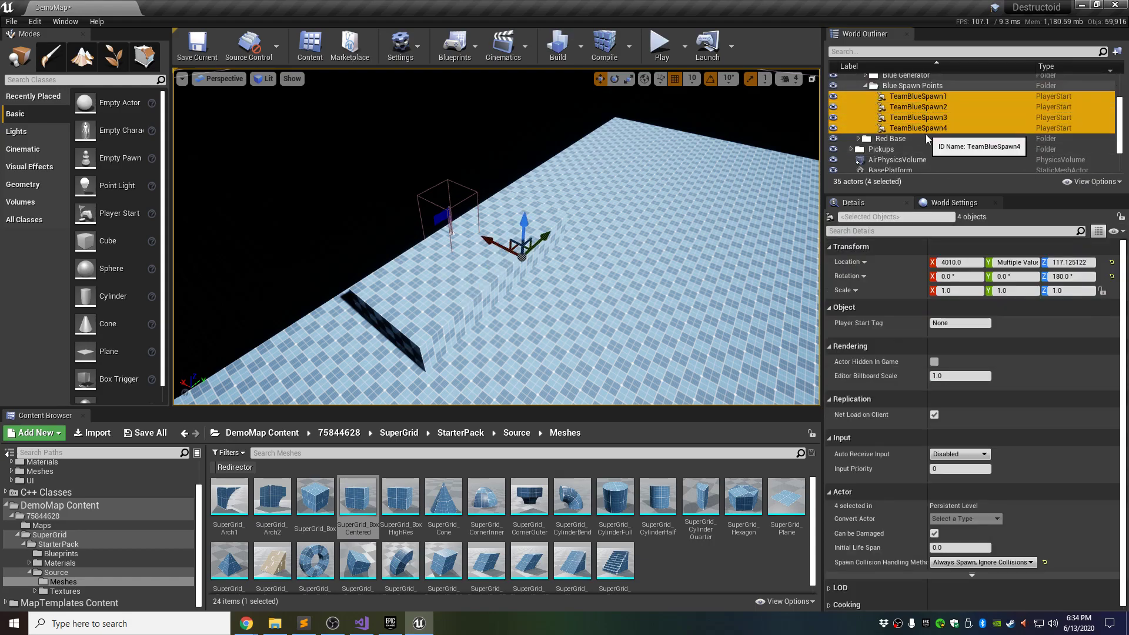
drag(523, 236, 525, 171)
mouse_move(642, 240)
right_down()
mouse_move(568, 224)
mouse_move(643, 239)
right_up()
key(d)
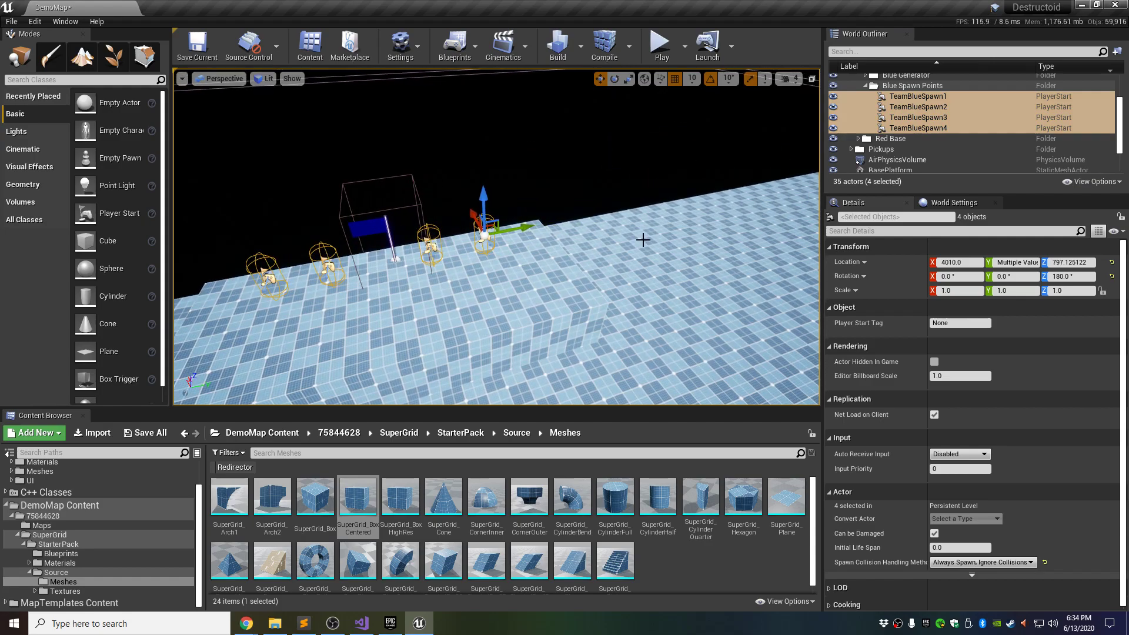
key(End)
key(a)
right_drag(419, 262, 506, 282)
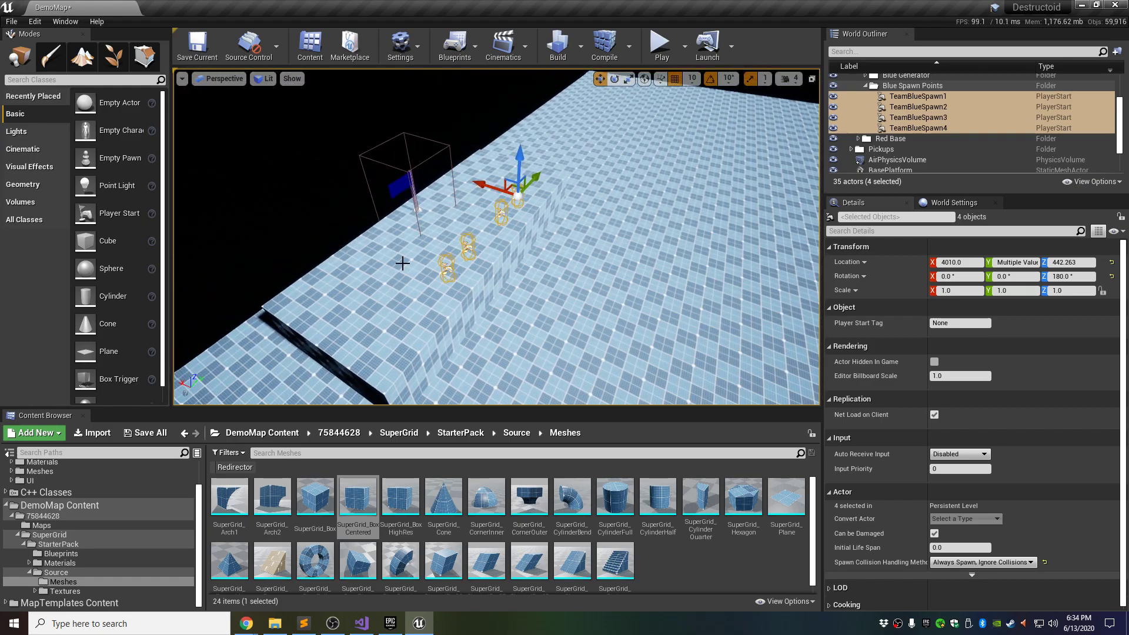
- File BP_TeamBlueBase_Child in the Blue Base folder, then raise it to about Z 640 and snap it down onto the block
click(902, 143)
scroll(902, 144, down, 2)
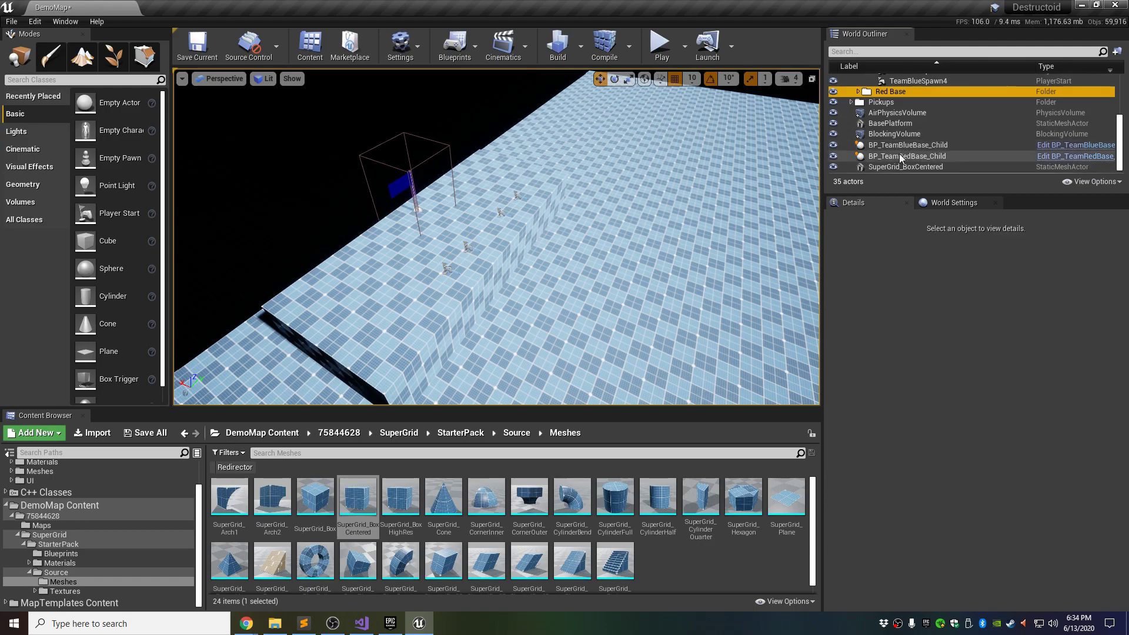
click(909, 146)
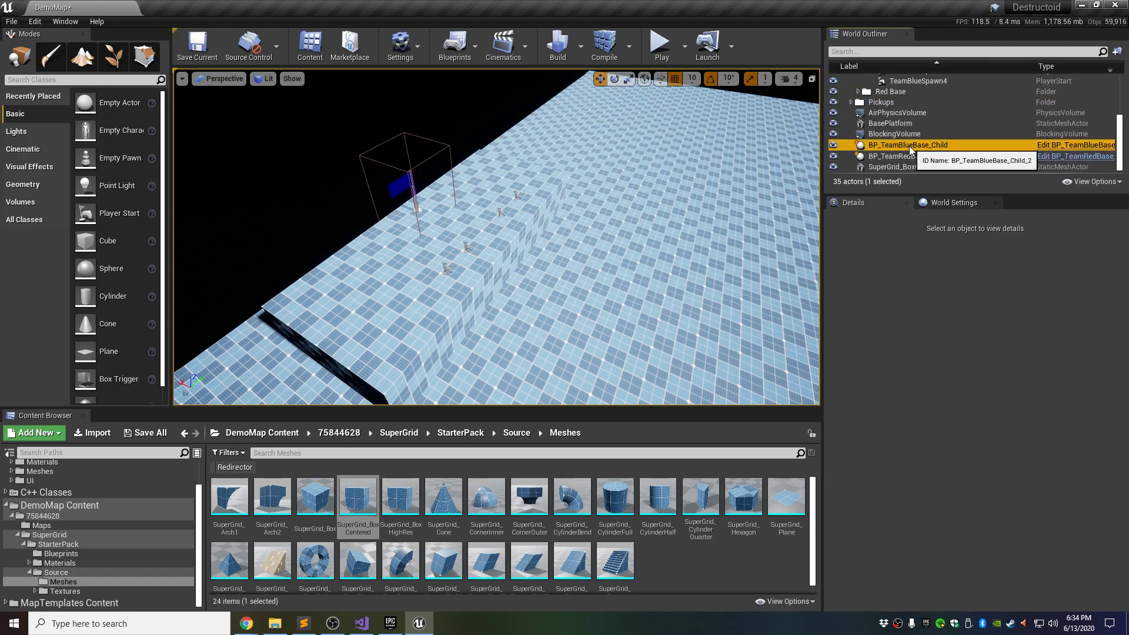
scroll(909, 146, up, 3)
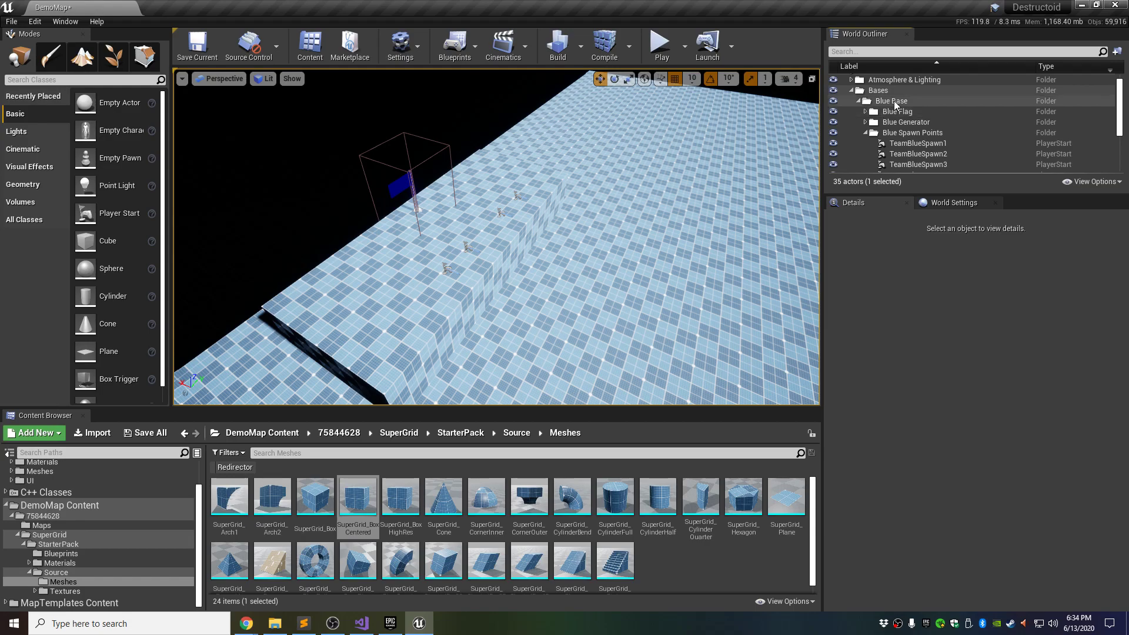
scroll(905, 124, down, 3)
drag(917, 145, 940, 147)
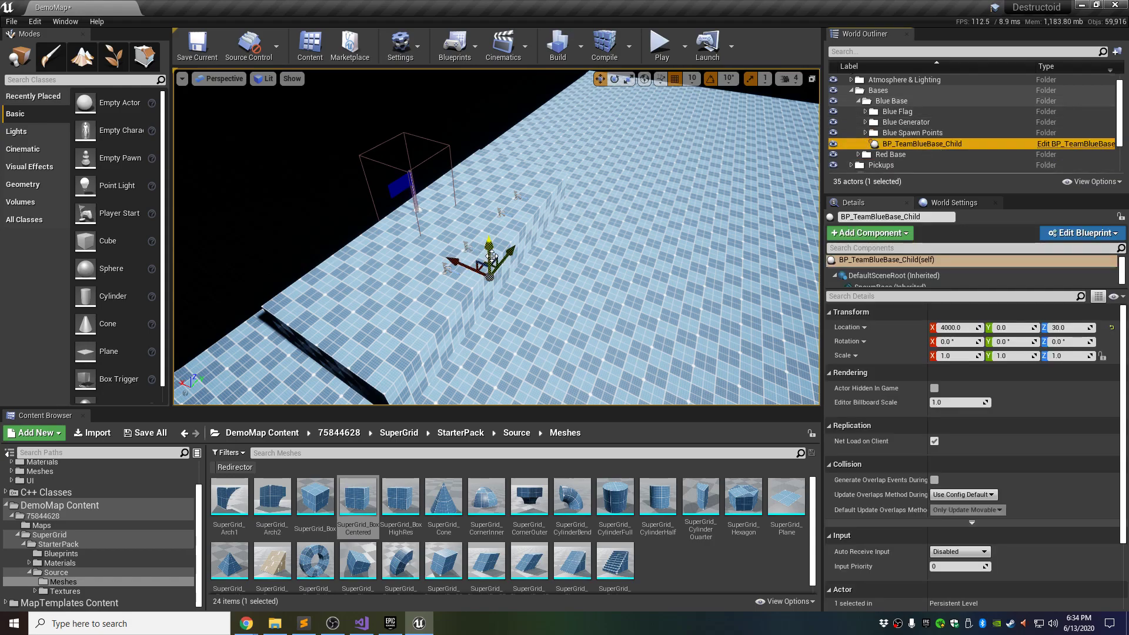
drag(491, 247, 498, 153)
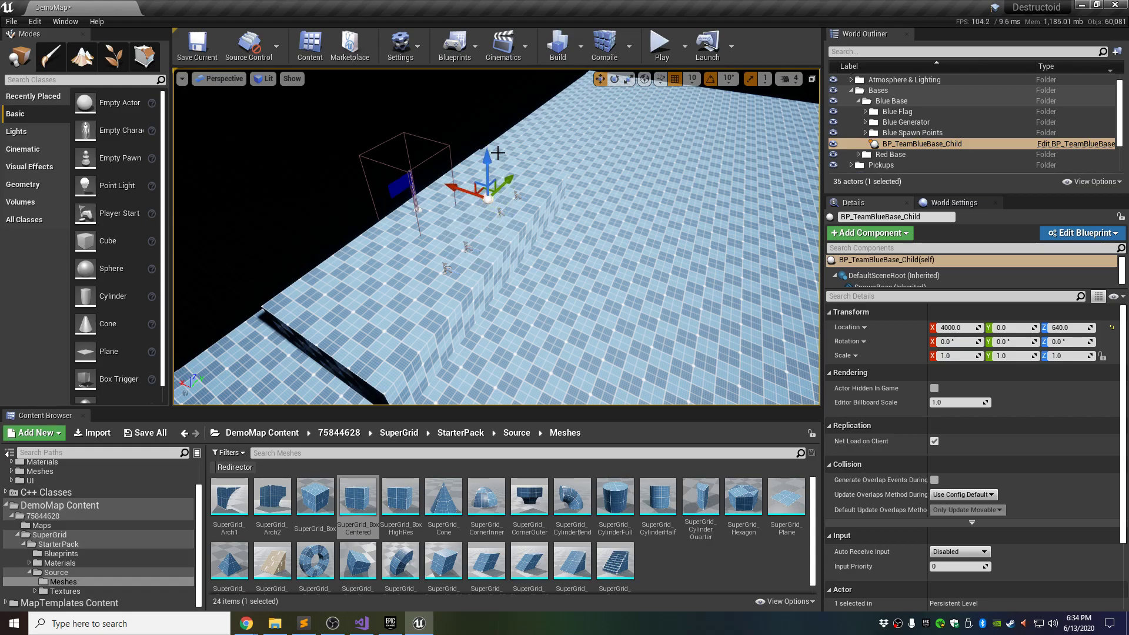
key(End)
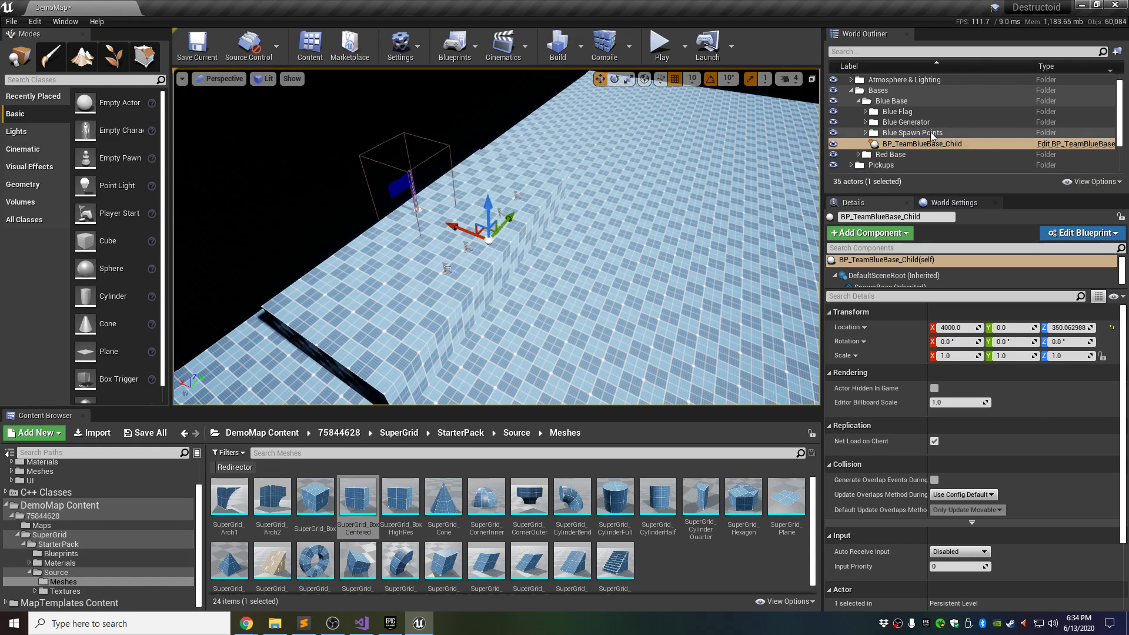
- File BP_TeamRedBase_Child in the Red Base folder and collapse that folder's generator and spawn point subfolders
scroll(909, 143, down, 2)
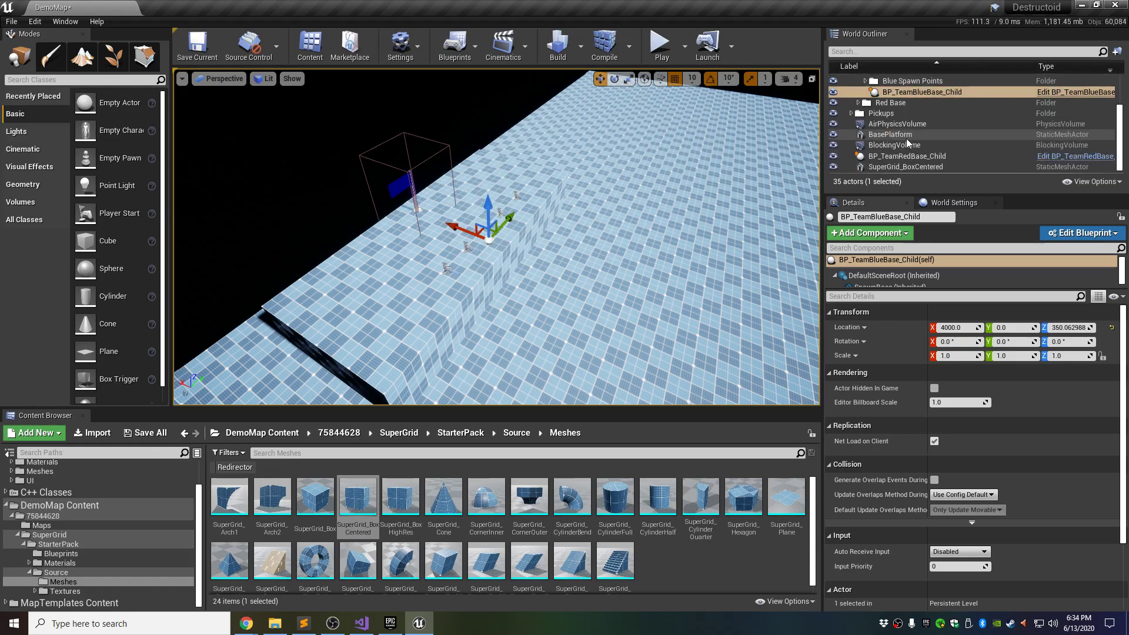
drag(912, 160, 900, 105)
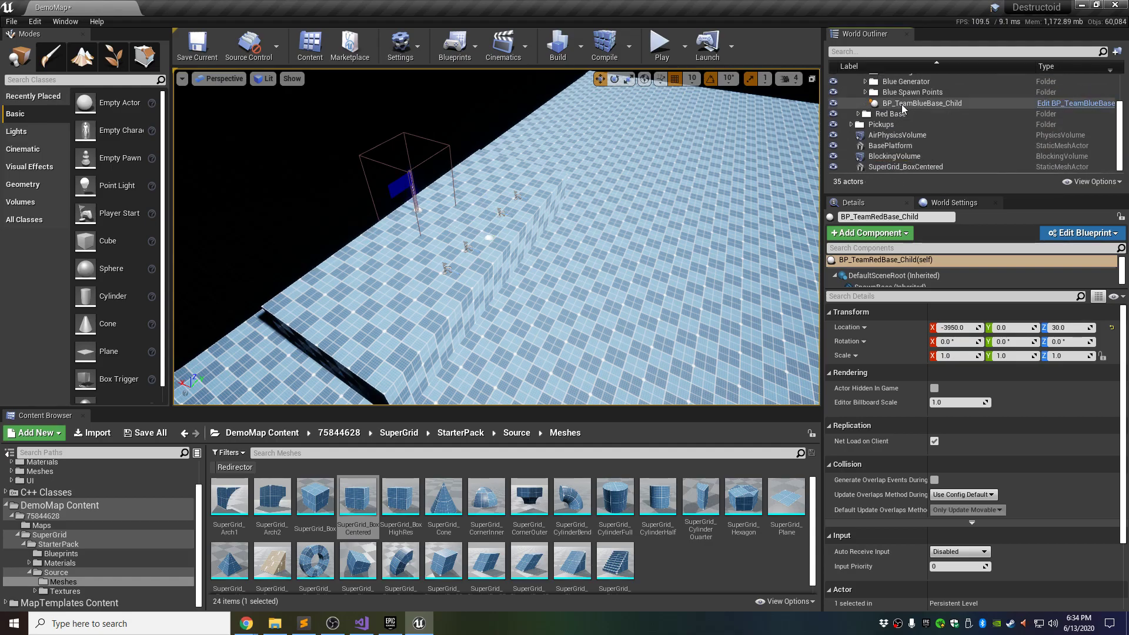
click(858, 113)
click(865, 134)
click(865, 145)
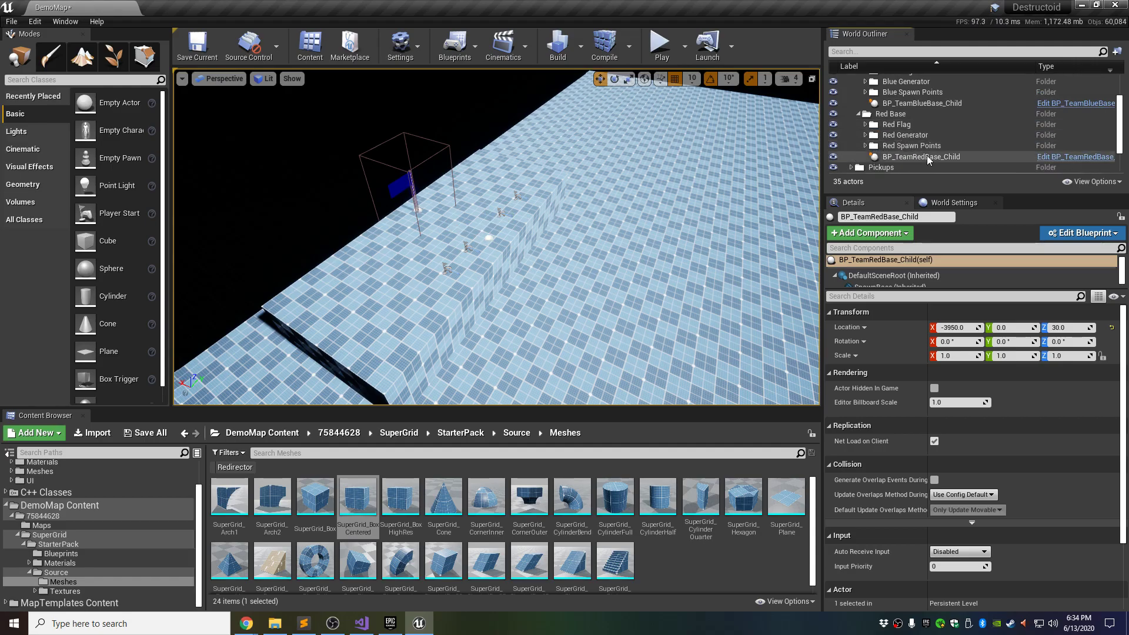
- Rename the SuperGrid_BoxCentered block under the blue base to BlueBasePlatform and file it in the Blue Base folder
right_drag(588, 228, 529, 230)
right_drag(499, 264, 544, 267)
click(497, 247)
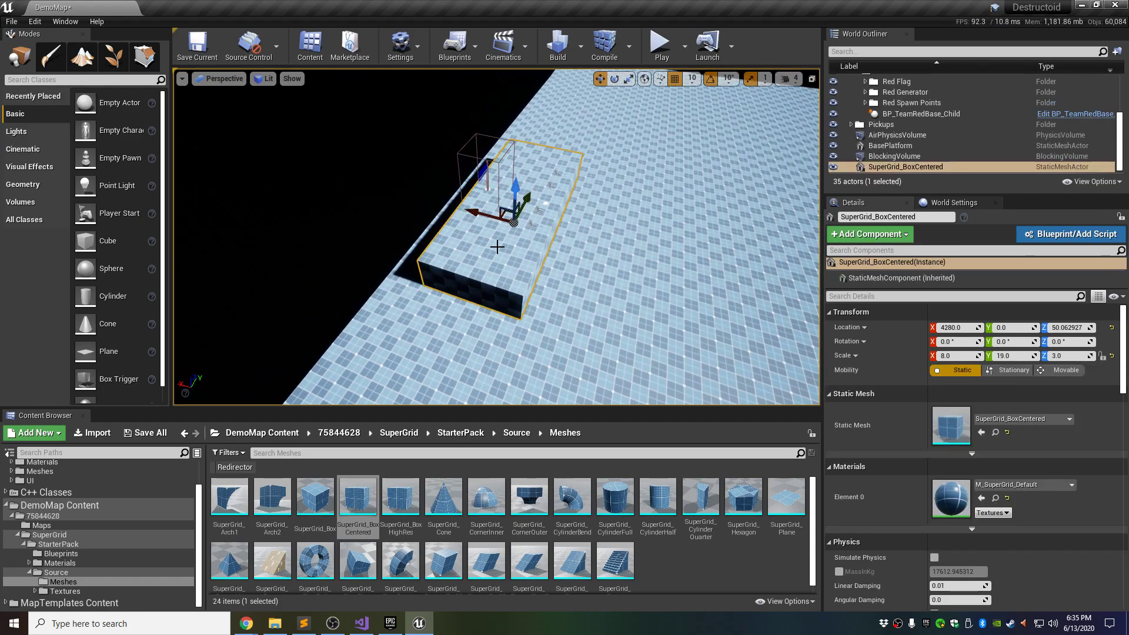
click(908, 169)
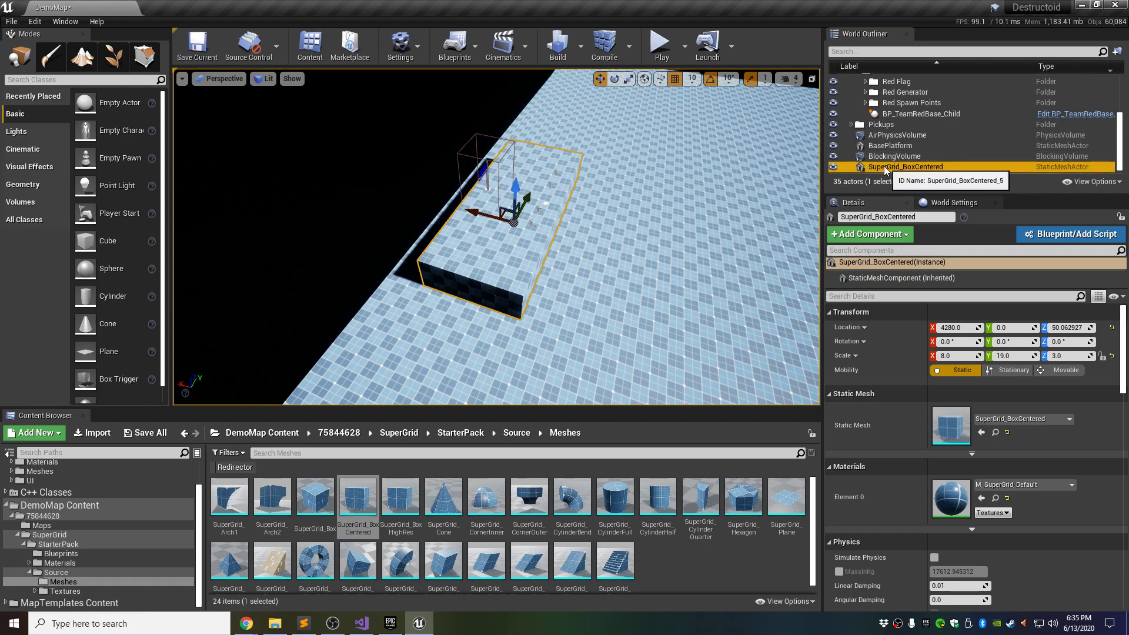
click(908, 171)
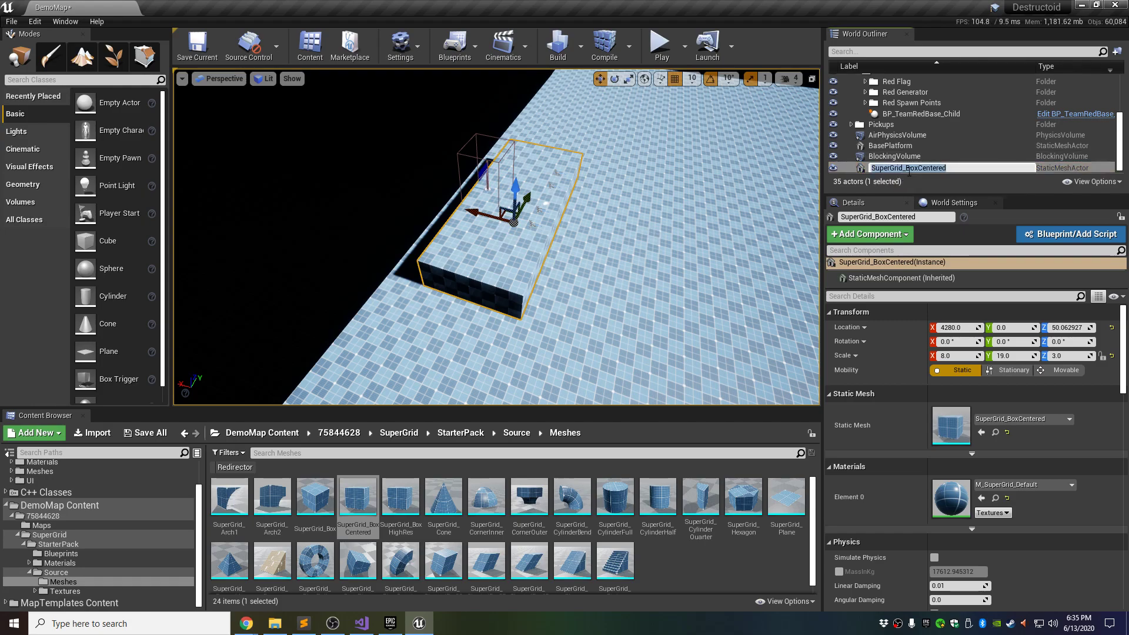
text(BlueB)
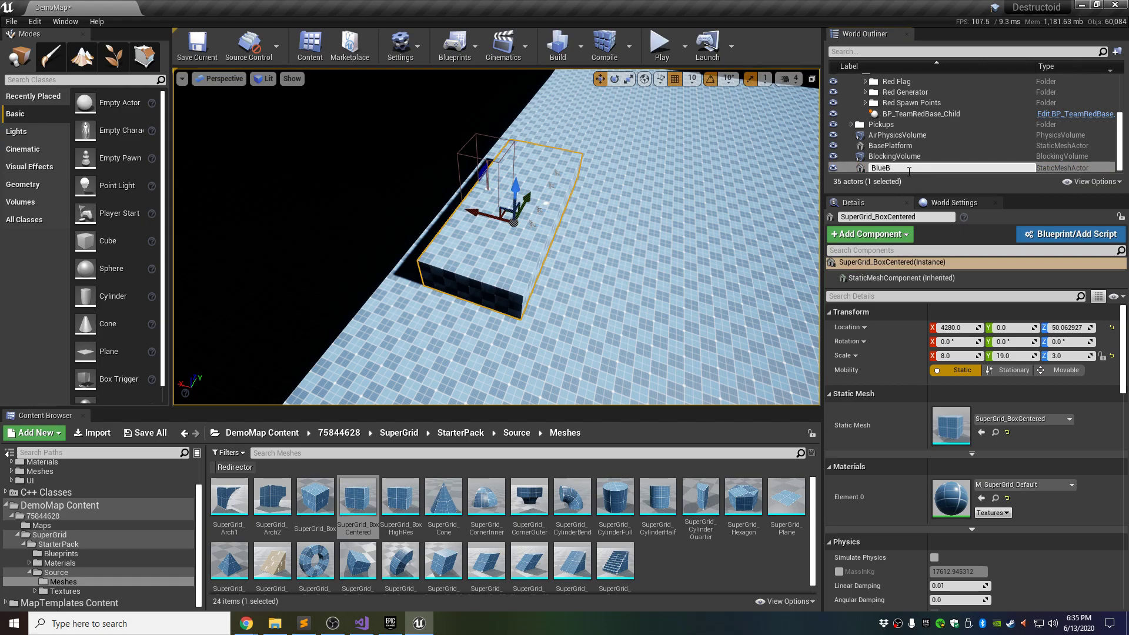
text(asePlatform)
key(Return)
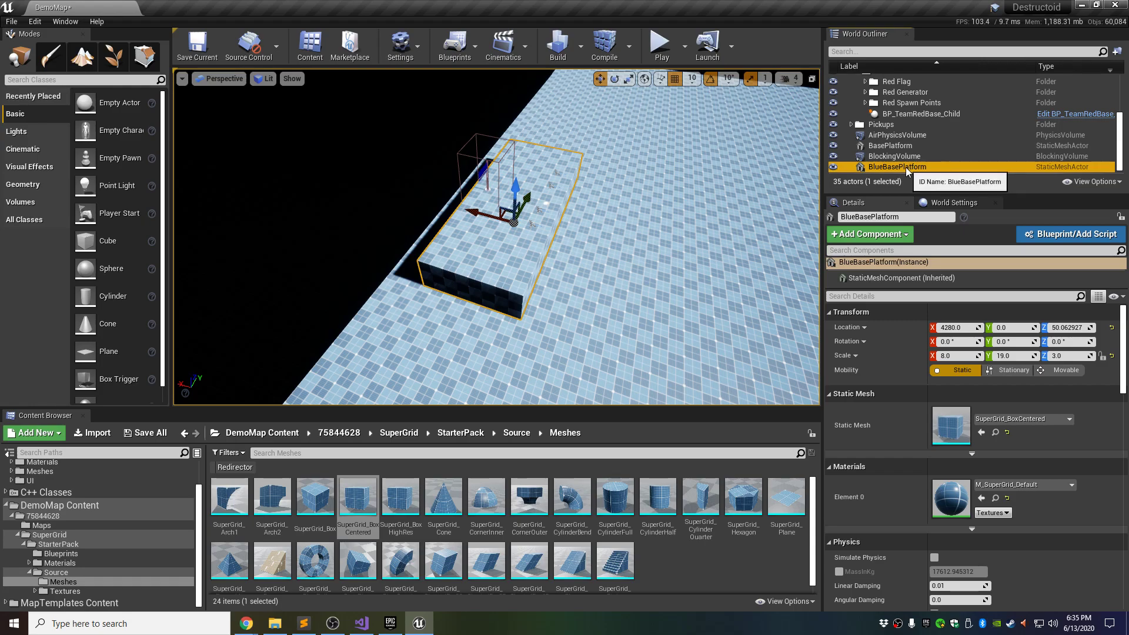
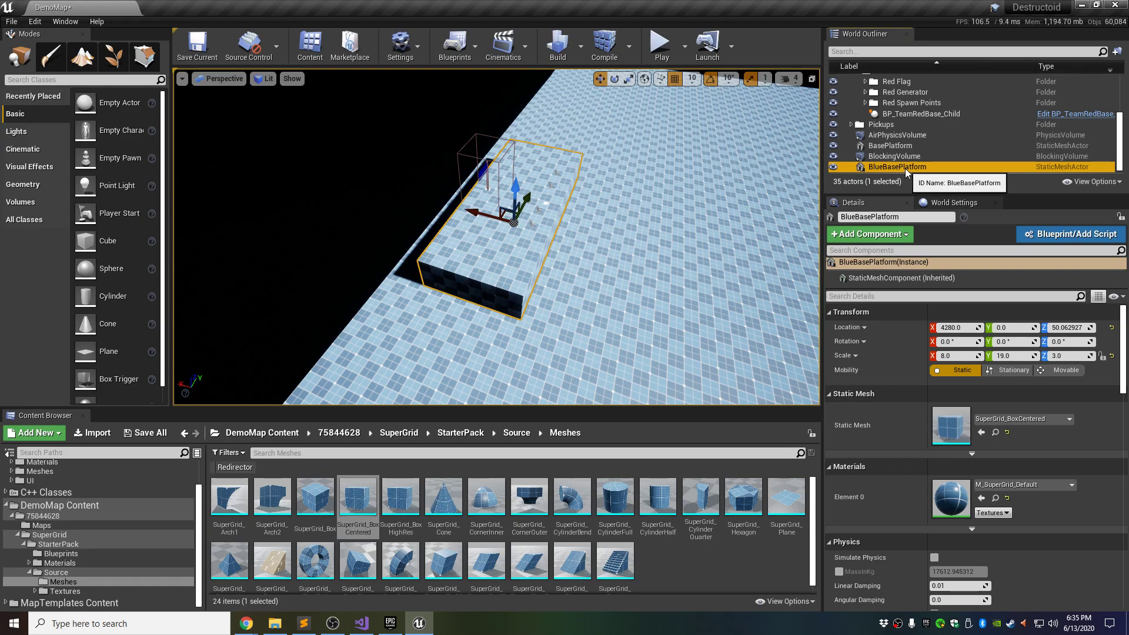
drag(905, 168, 889, 97)
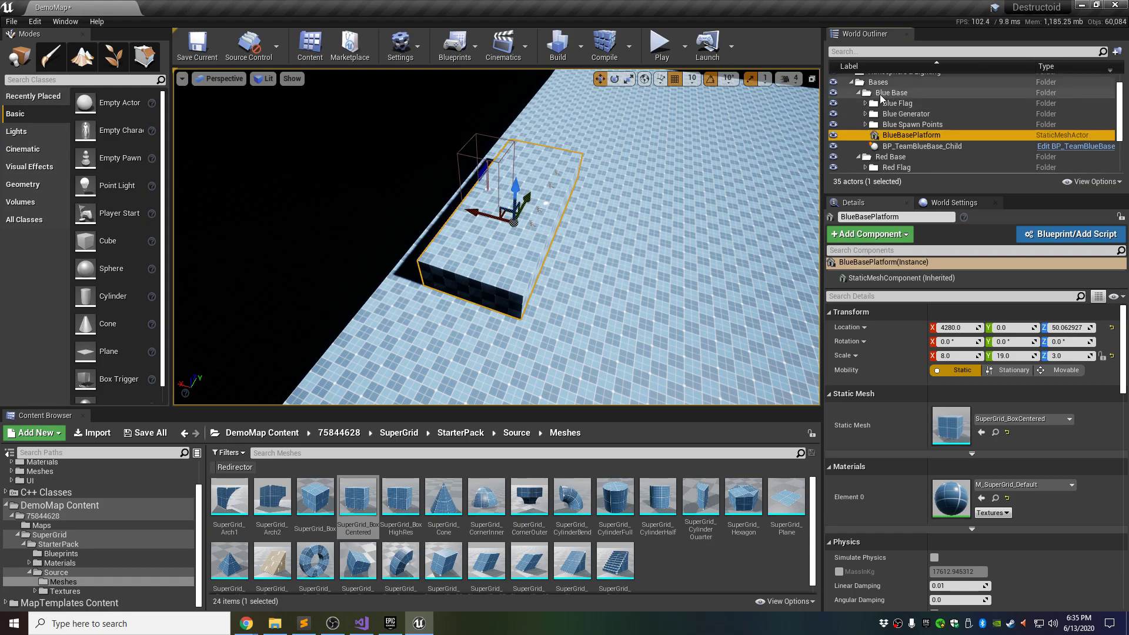
- Duplicate BlueBasePlatform and rename the copy RedBasePlatform
click(922, 146)
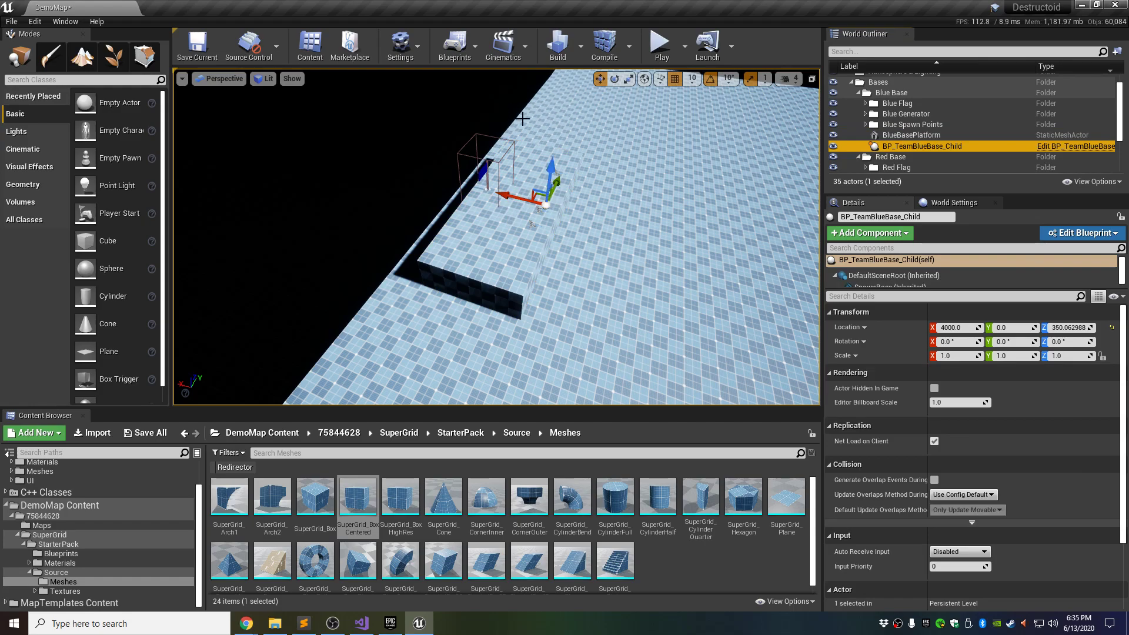
click(944, 136)
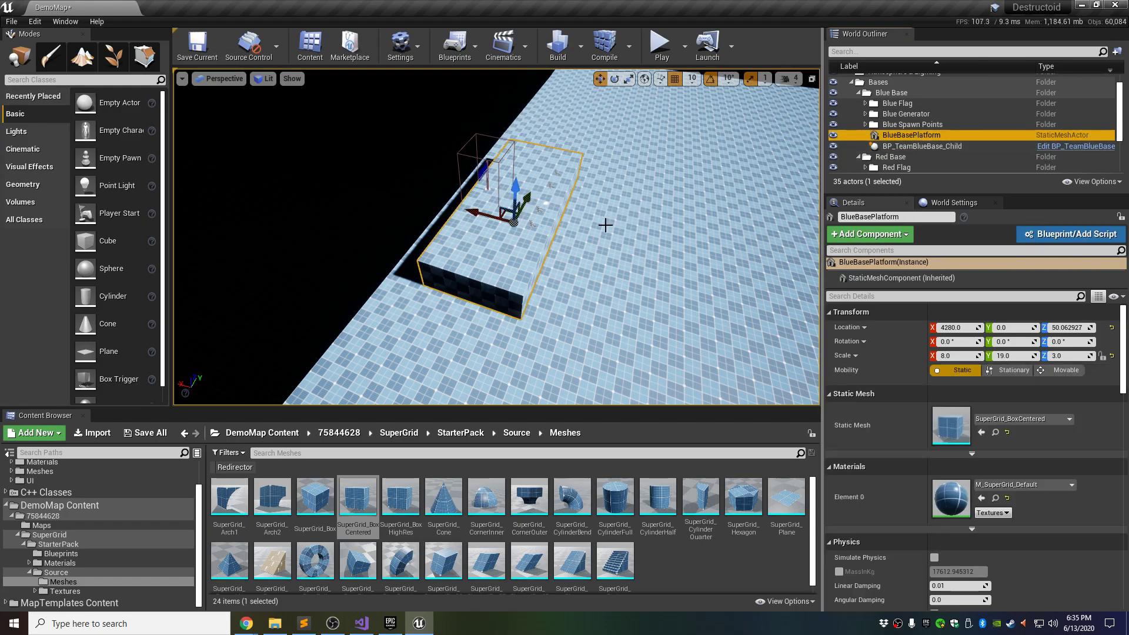
key(F2)
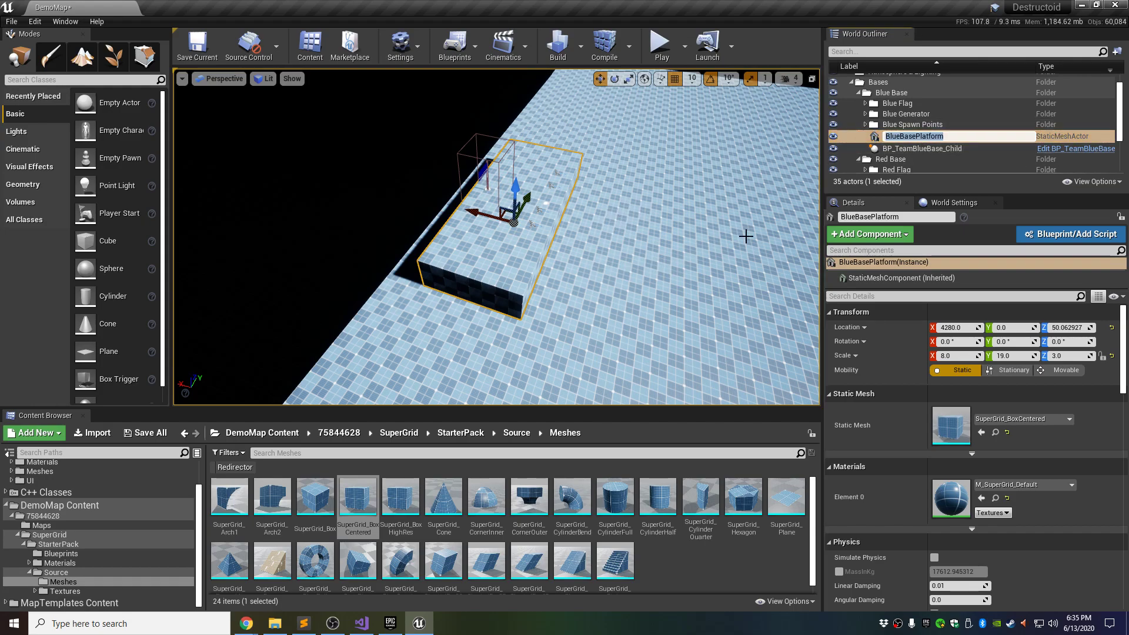
click(928, 145)
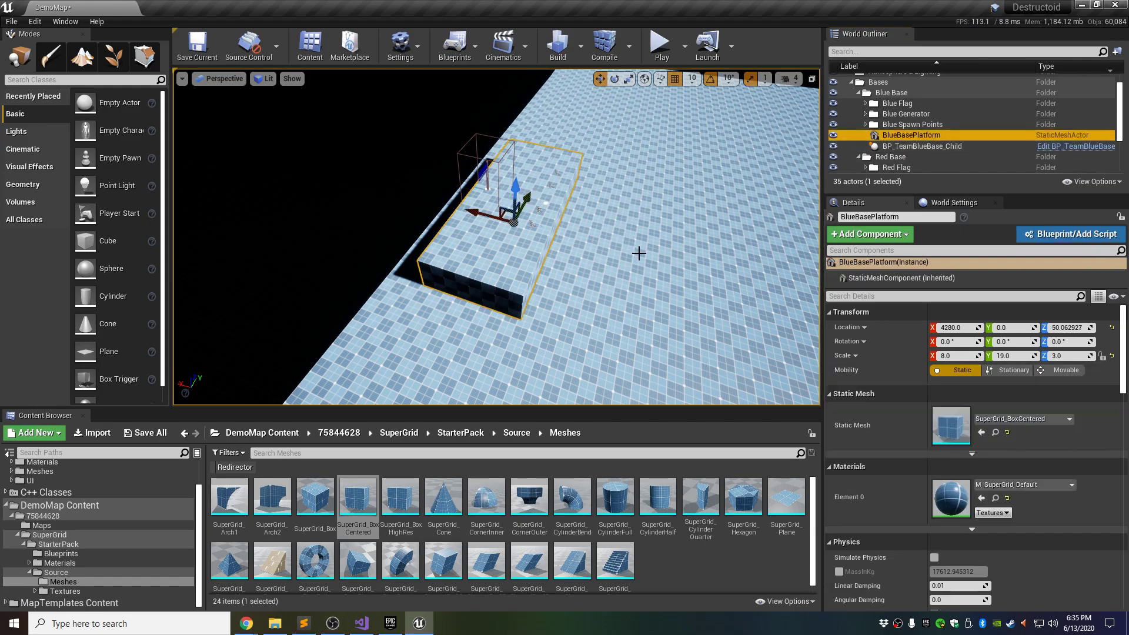
key(ctrl+w)
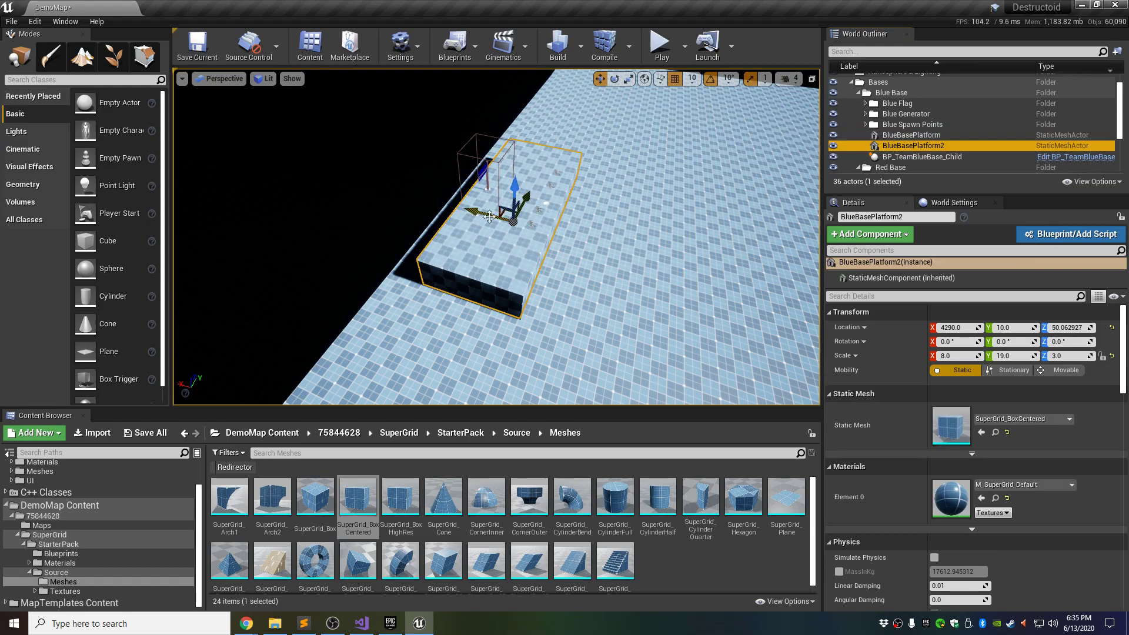
click(922, 146)
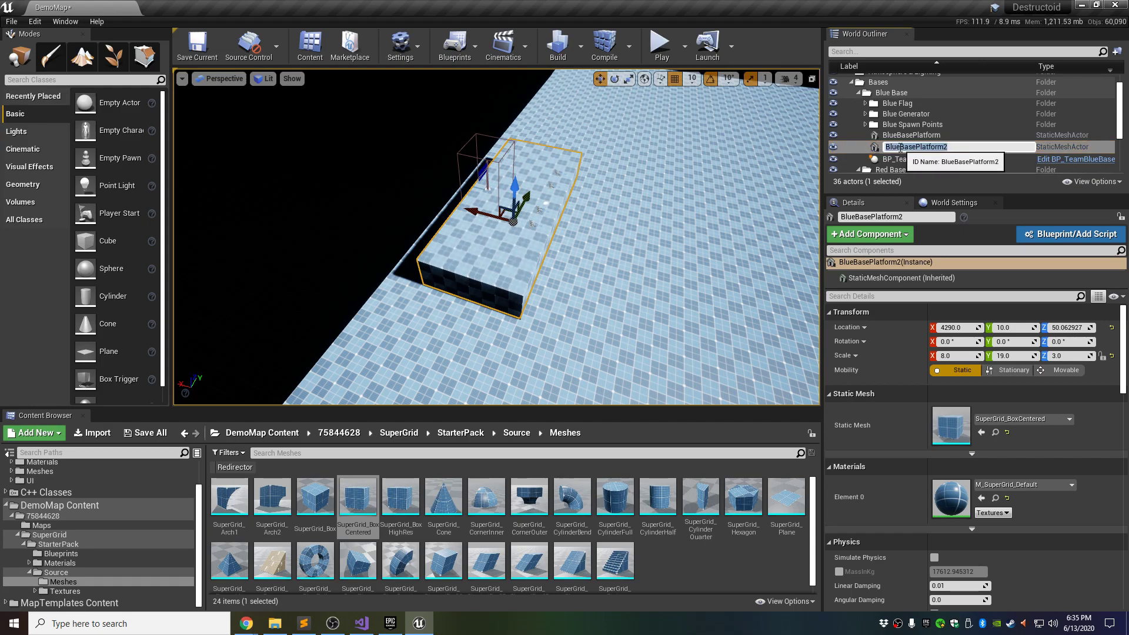
drag(901, 147, 874, 151)
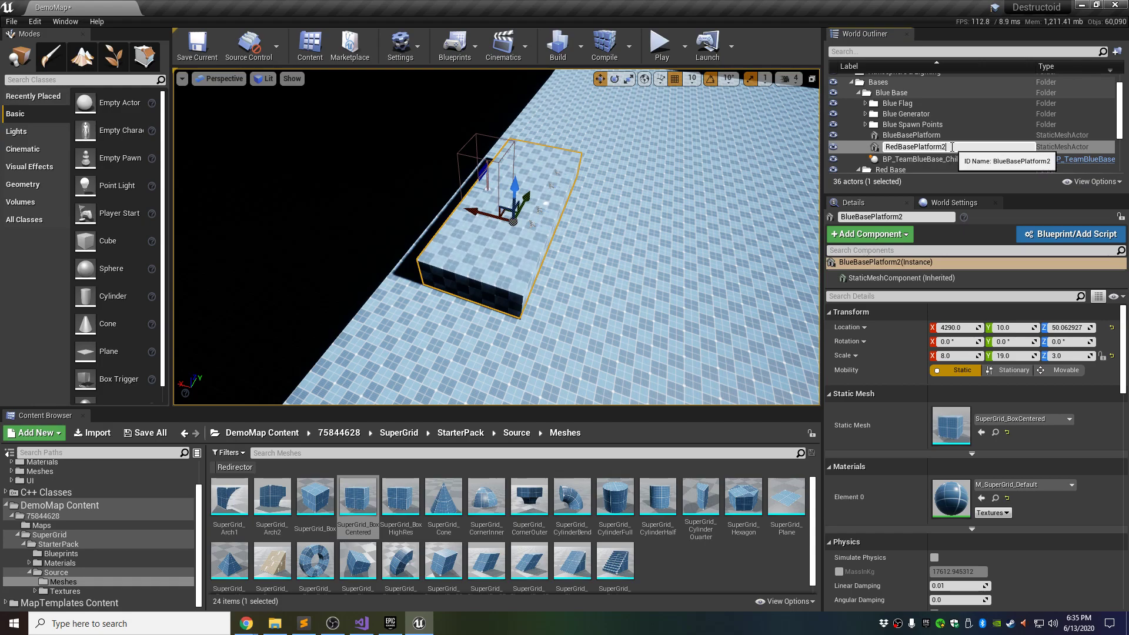
key(Return)
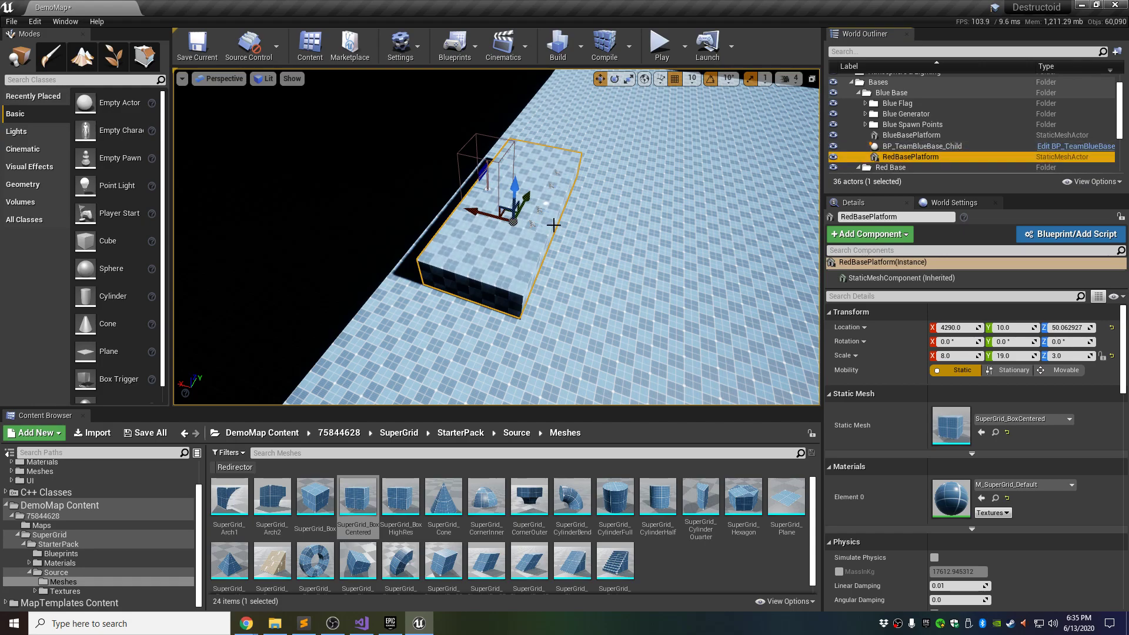
- In the top view, move RedBasePlatform under the red base to about X -4210, Y -10, and file it in the Red Base folder
click(229, 84)
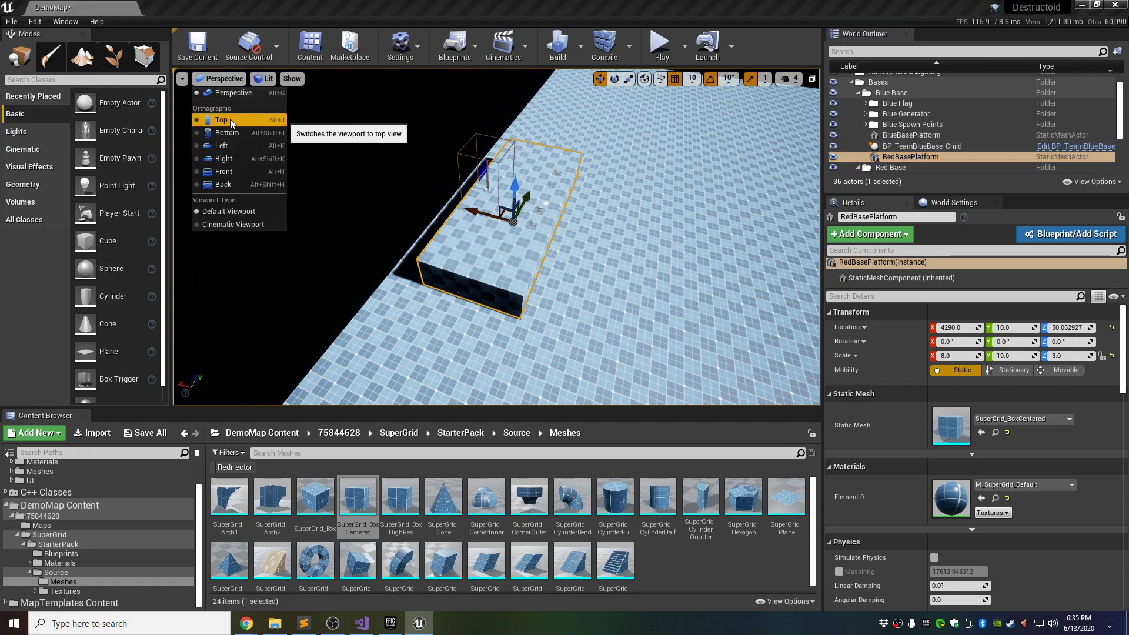
click(230, 119)
scroll(602, 267, down, 1)
drag(581, 271, 410, 265)
drag(325, 278, 470, 272)
right_drag(234, 217, 621, 281)
scroll(626, 272, up, 3)
scroll(597, 243, up, 2)
drag(551, 228, 555, 231)
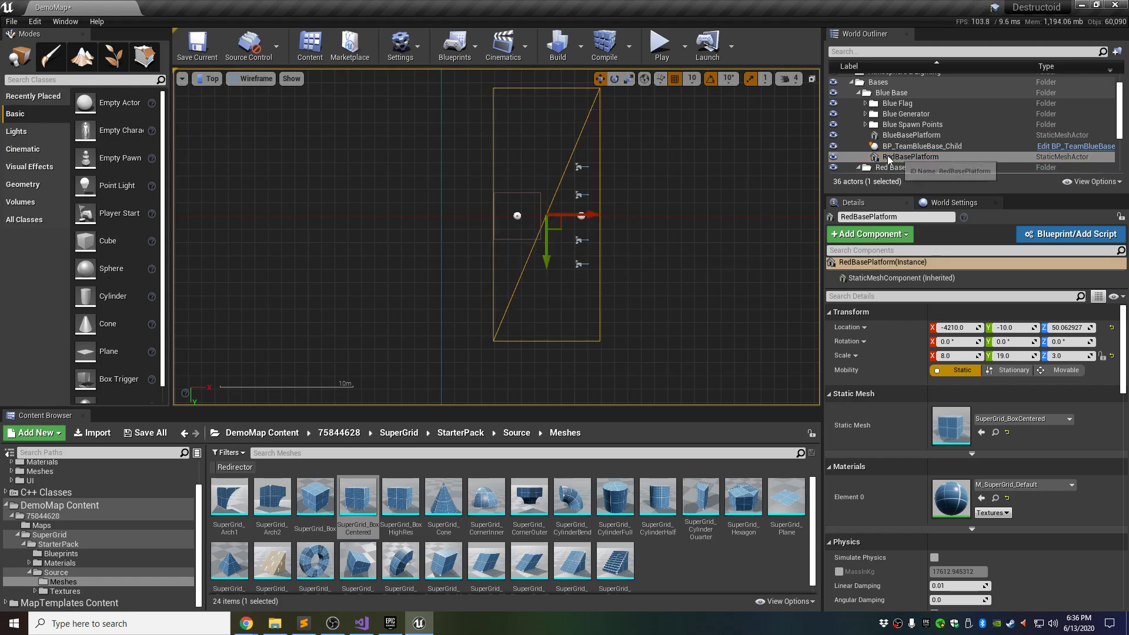
scroll(916, 156, down, 2)
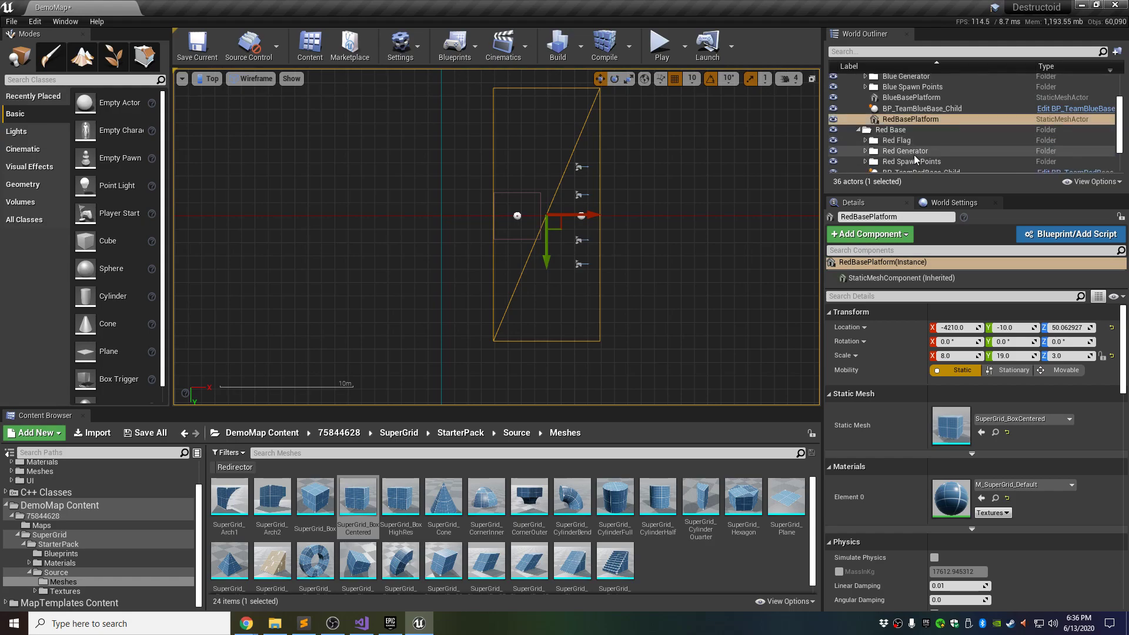
drag(922, 118, 897, 132)
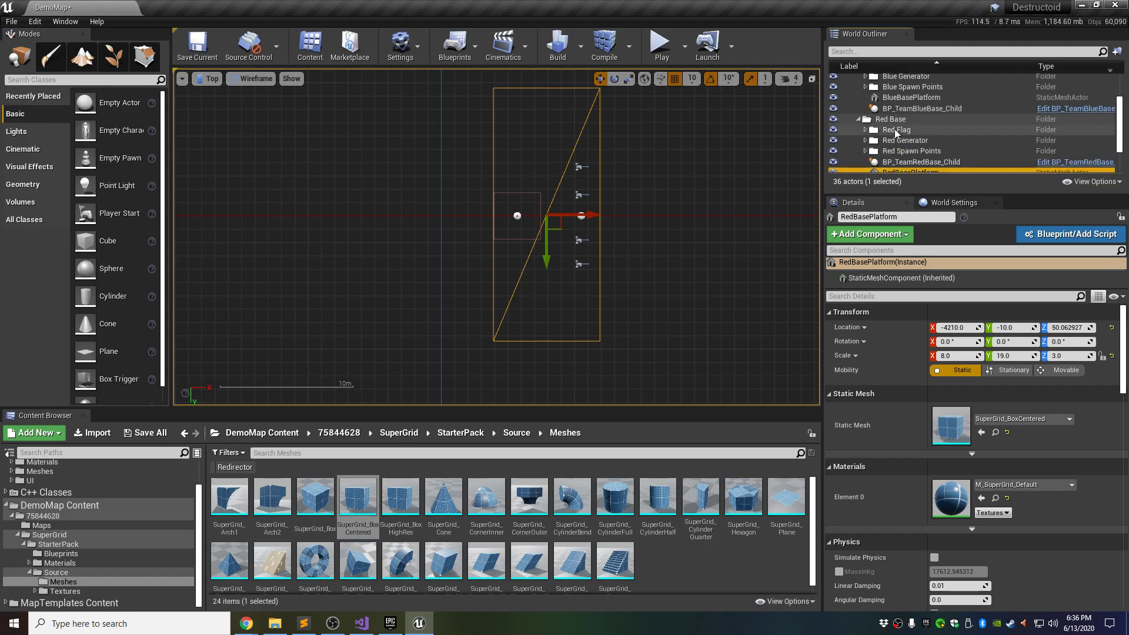
- Return to the perspective view, set the camera speed to 5 and frame RedBasePlatform up close
scroll(927, 113, down, 3)
scroll(915, 115, up, 5)
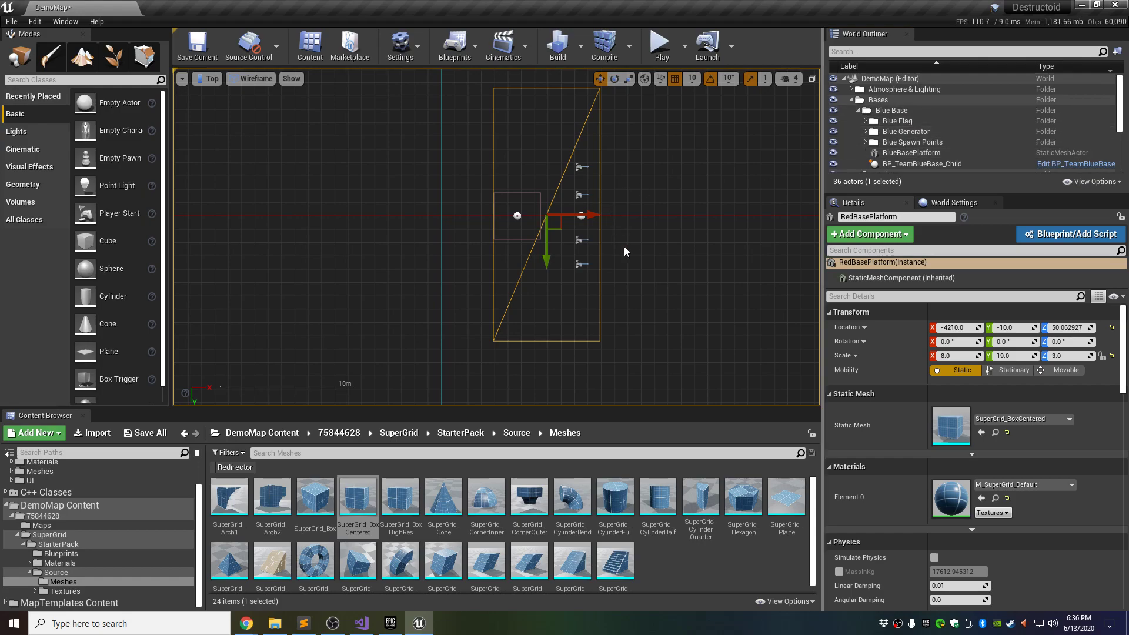
click(203, 81)
click(247, 110)
right_drag(521, 178, 525, 144)
key(w)
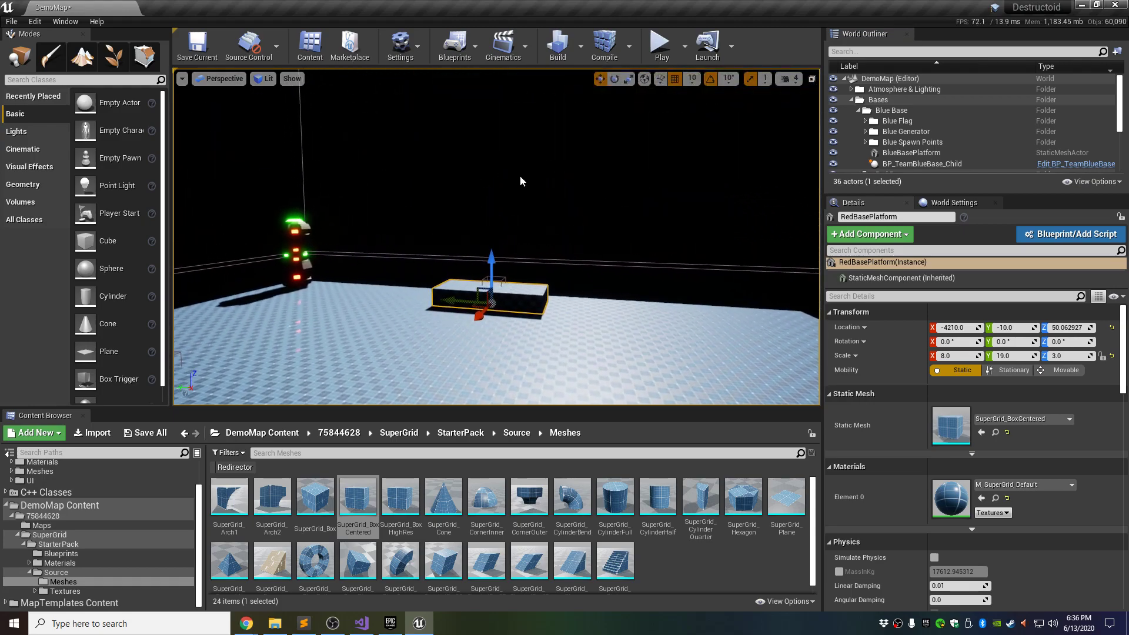
click(793, 82)
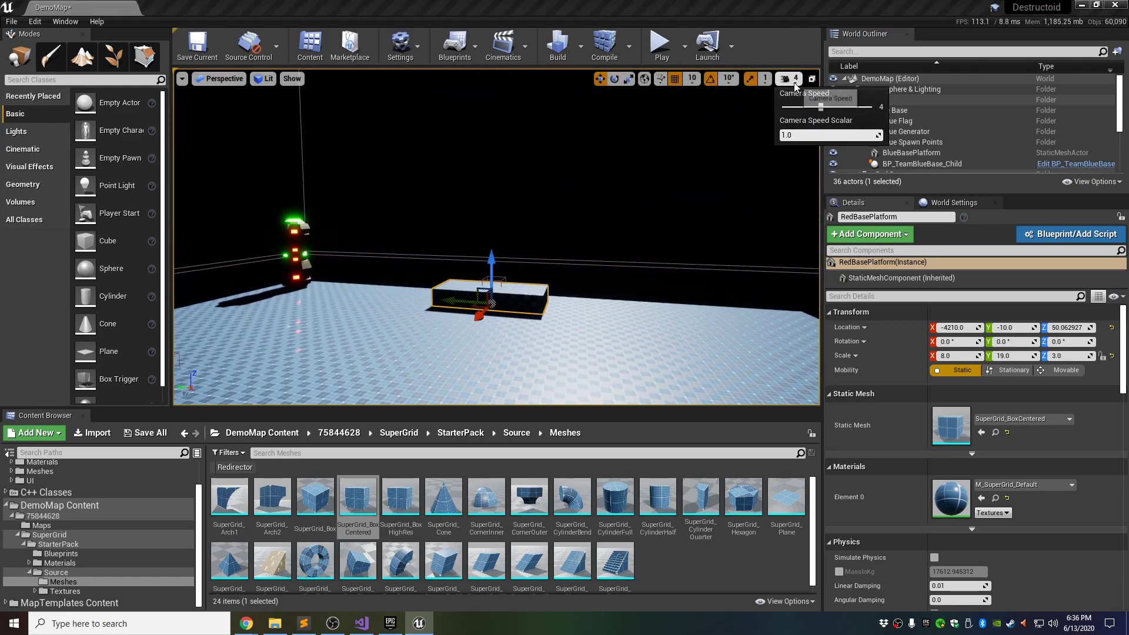
key(w)
right_drag(681, 242, 718, 249)
right_drag(454, 314, 454, 314)
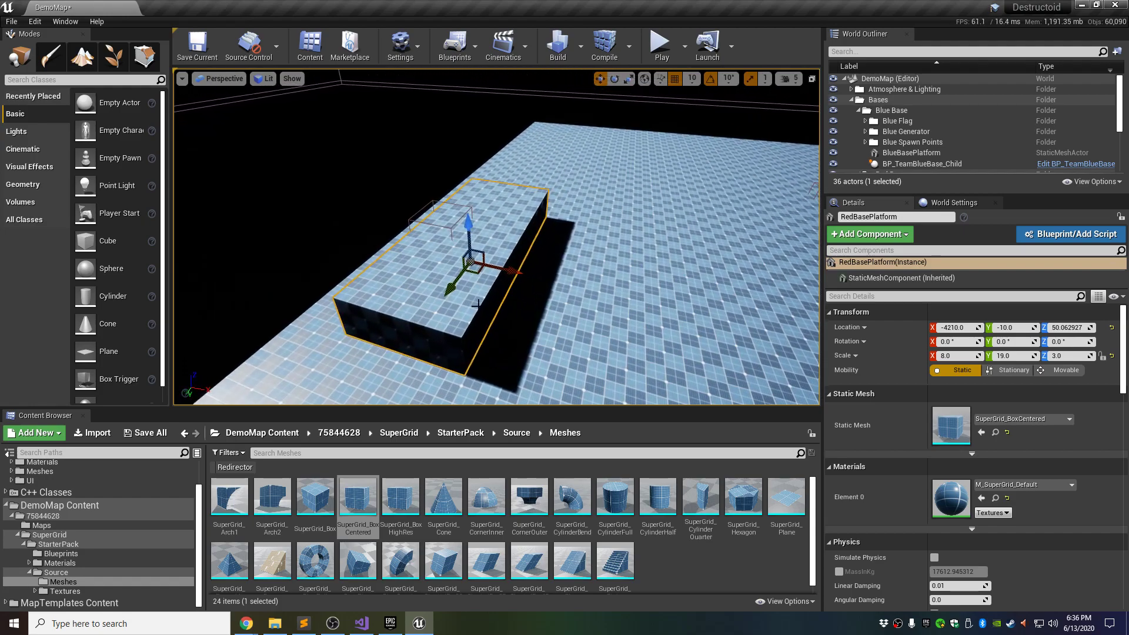
- Raise BP_RedFlag and RedFlagBaseLocation together above RedBasePlatform and drop them onto its top surface
click(858, 110)
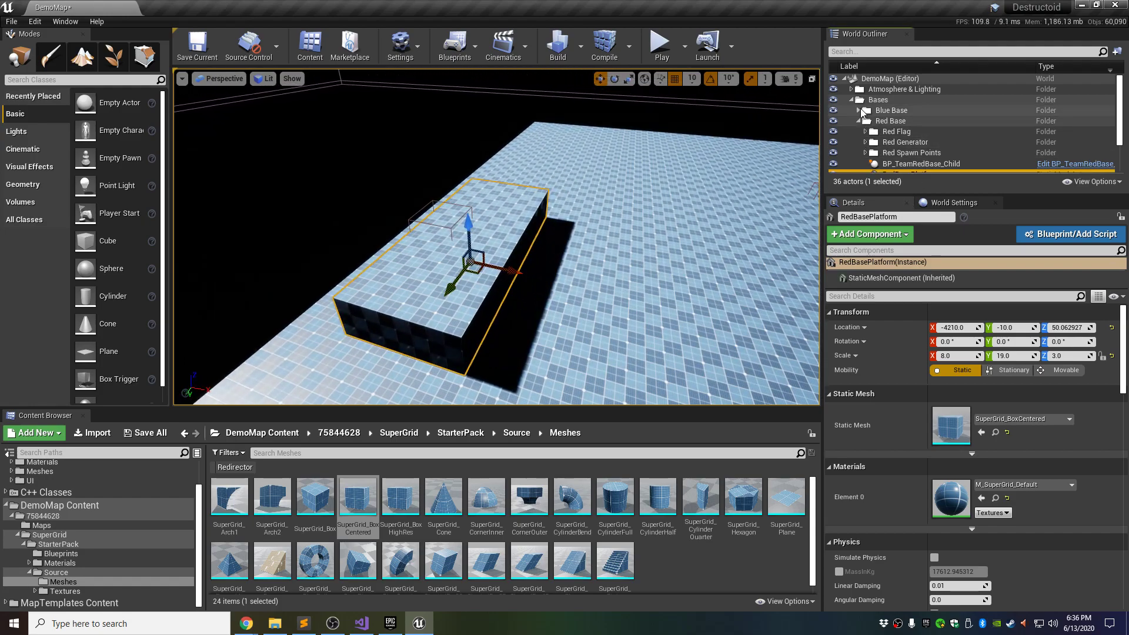
click(859, 121)
click(865, 131)
click(909, 143)
shift+click(902, 153)
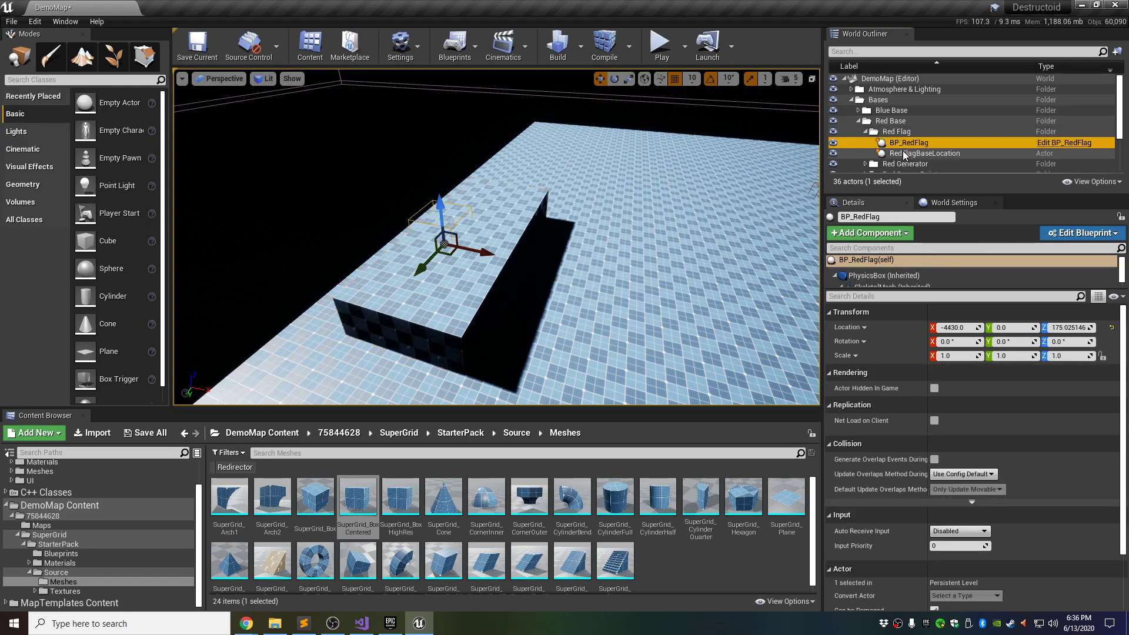
drag(442, 237, 557, 187)
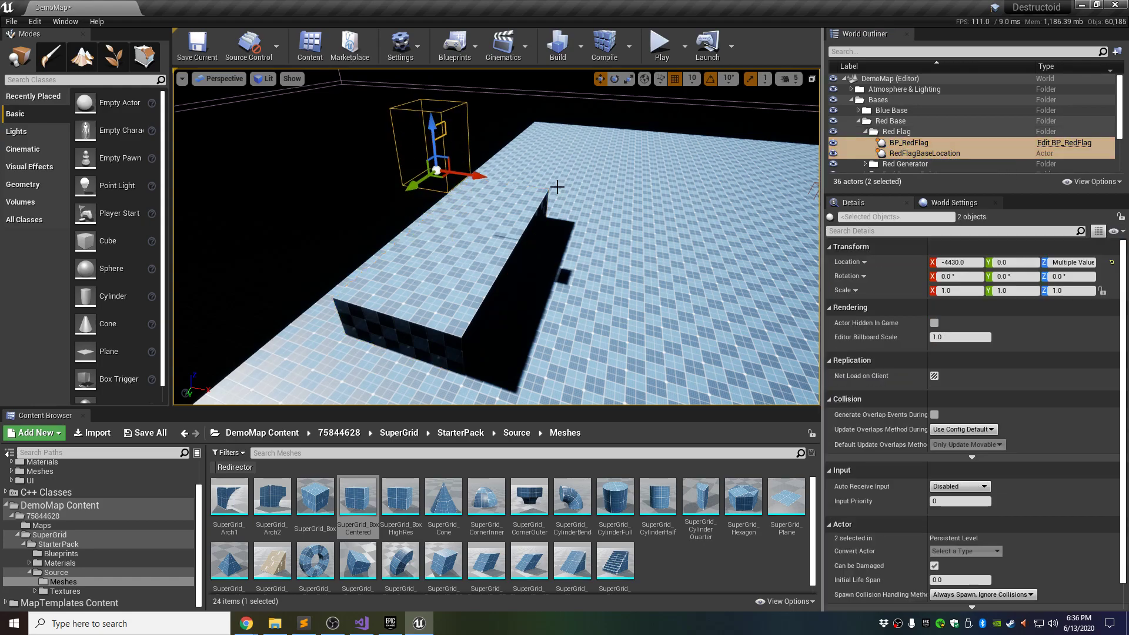
key(End)
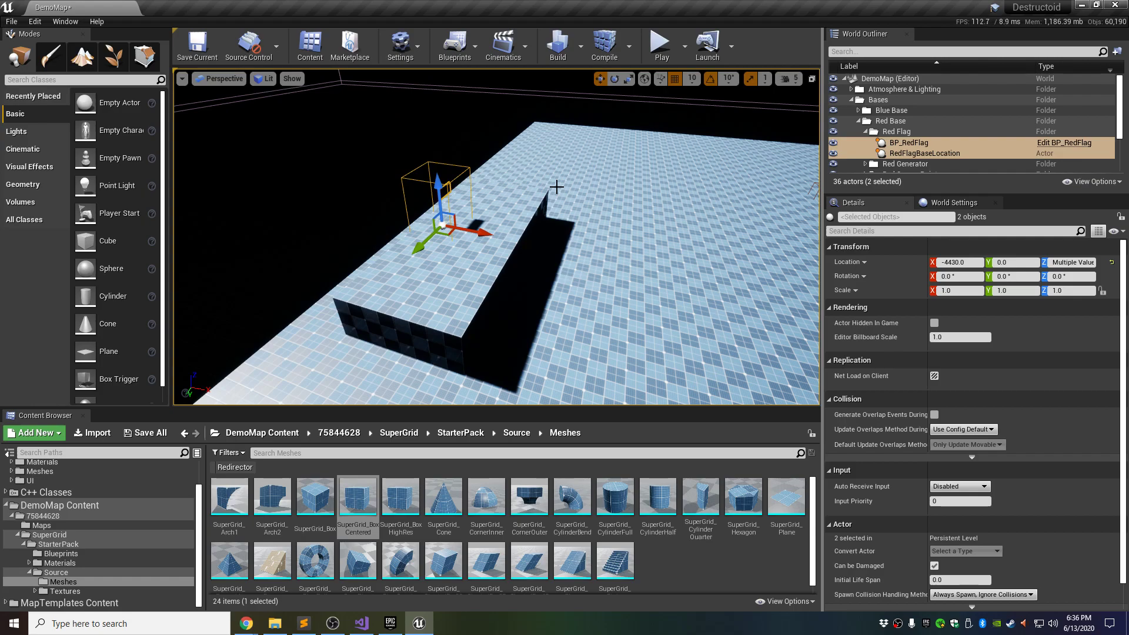
- Raise TeamRedSpawn1 through TeamRedSpawn4 together above RedBasePlatform and drop them onto its top surface
scroll(983, 140, down, 2)
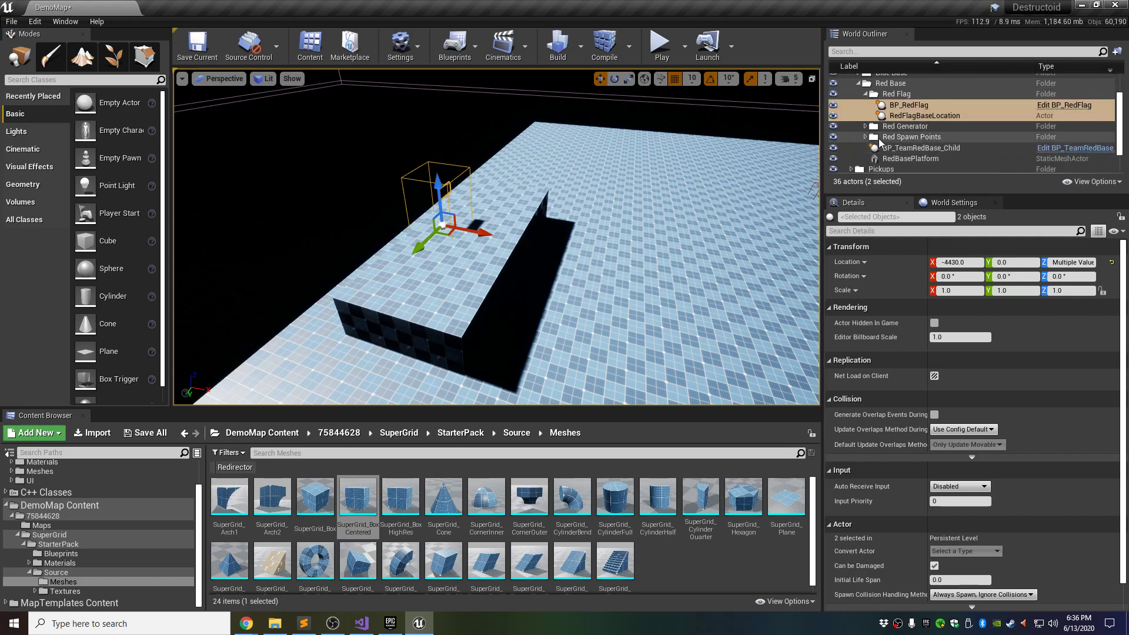
click(867, 140)
click(865, 137)
shift+click(911, 147)
shift+click(915, 158)
scroll(915, 118, down, 1)
click(915, 114)
shift+click(941, 142)
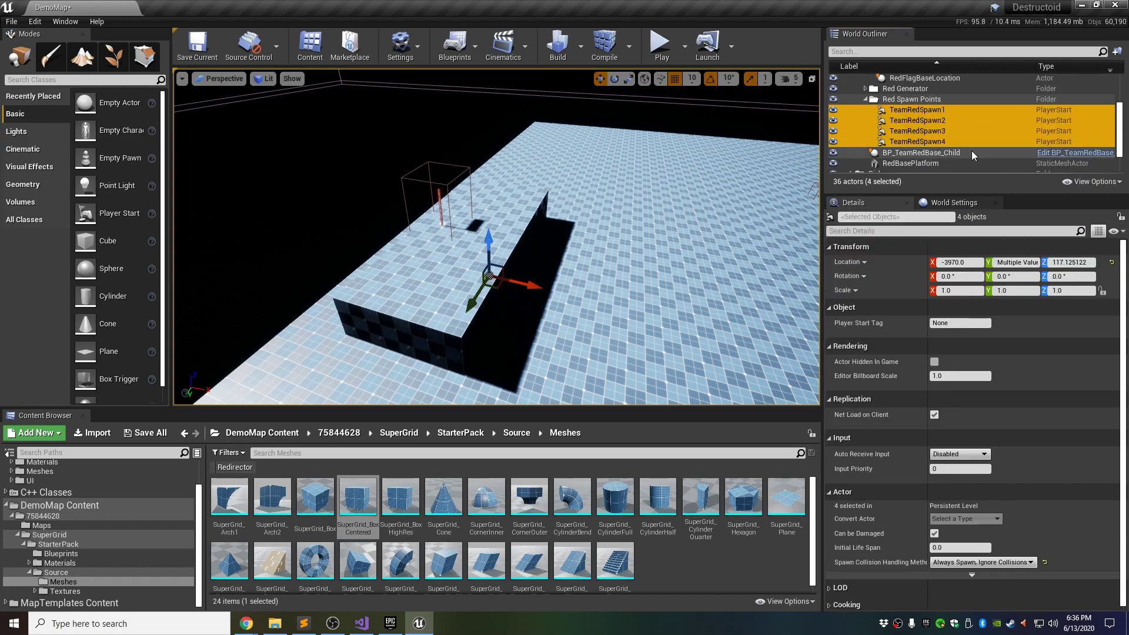
drag(493, 250, 492, 154)
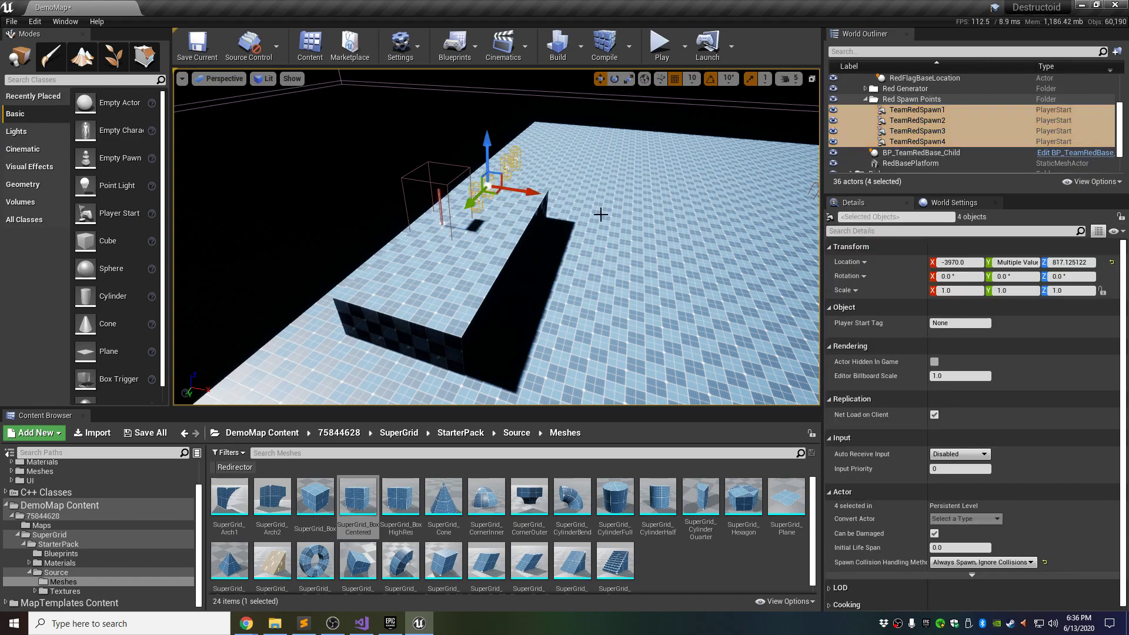
key(End)
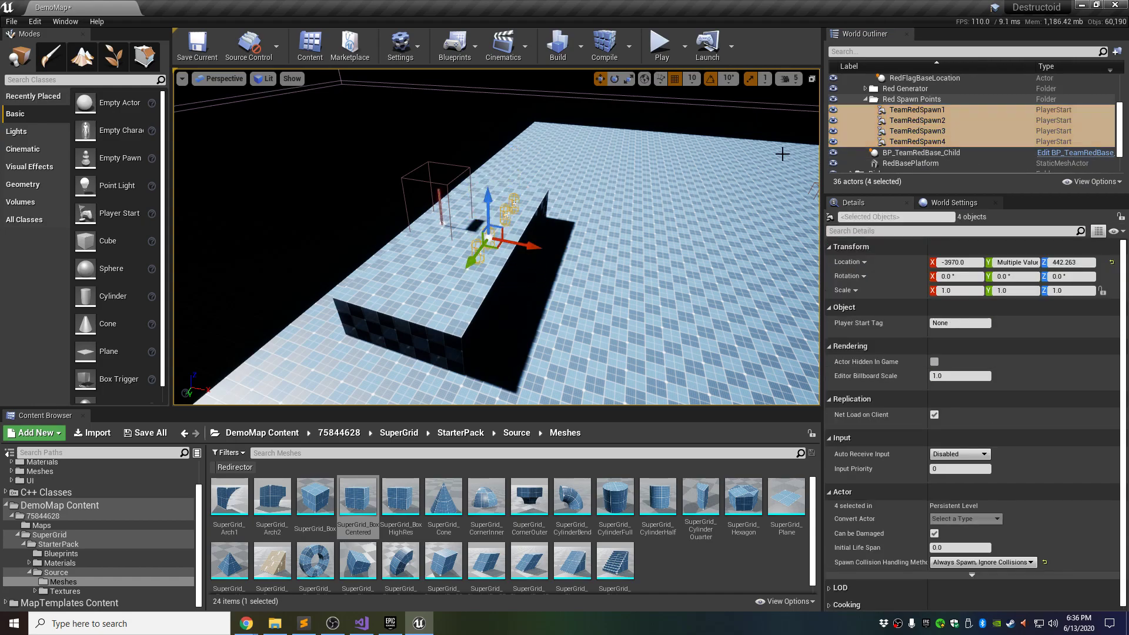
- Raise BP_TeamRedBase_Child, drop it onto the top of RedBasePlatform, and save the level
click(865, 99)
scroll(877, 104, up, 3)
click(865, 116)
scroll(906, 118, down, 3)
click(915, 115)
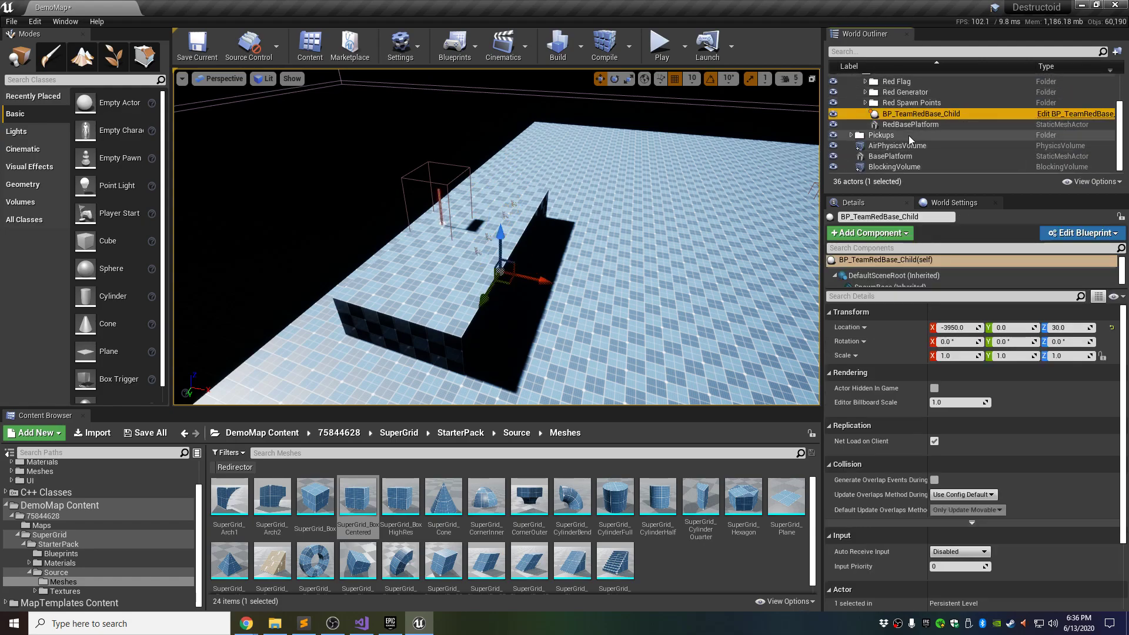
drag(502, 256, 525, 189)
key(End)
key(ctrl+s)
- Place a SuperGrid_Hexagon mesh on the floor near the middle of the map, at about X 280, Y -210
right_drag(518, 199, 546, 397)
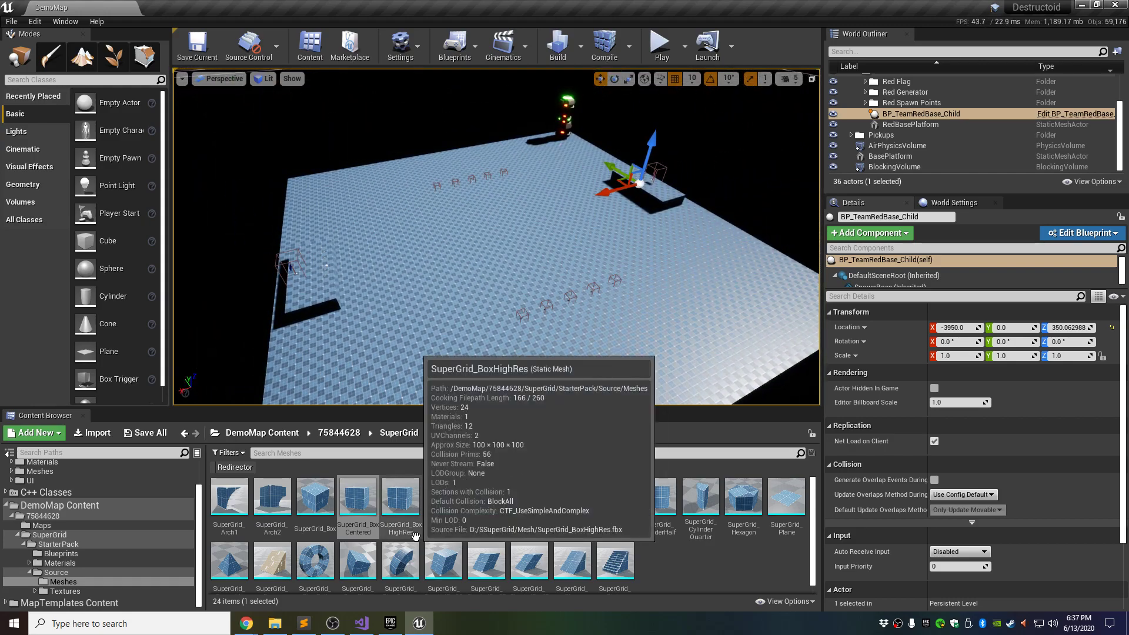
click(668, 558)
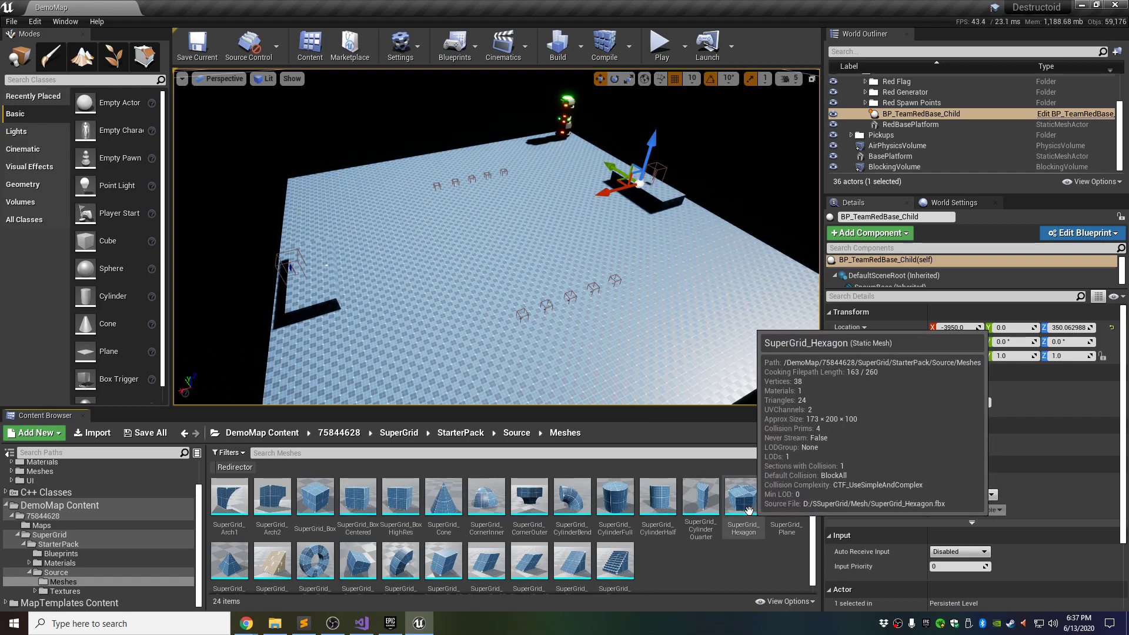
drag(749, 511, 515, 196)
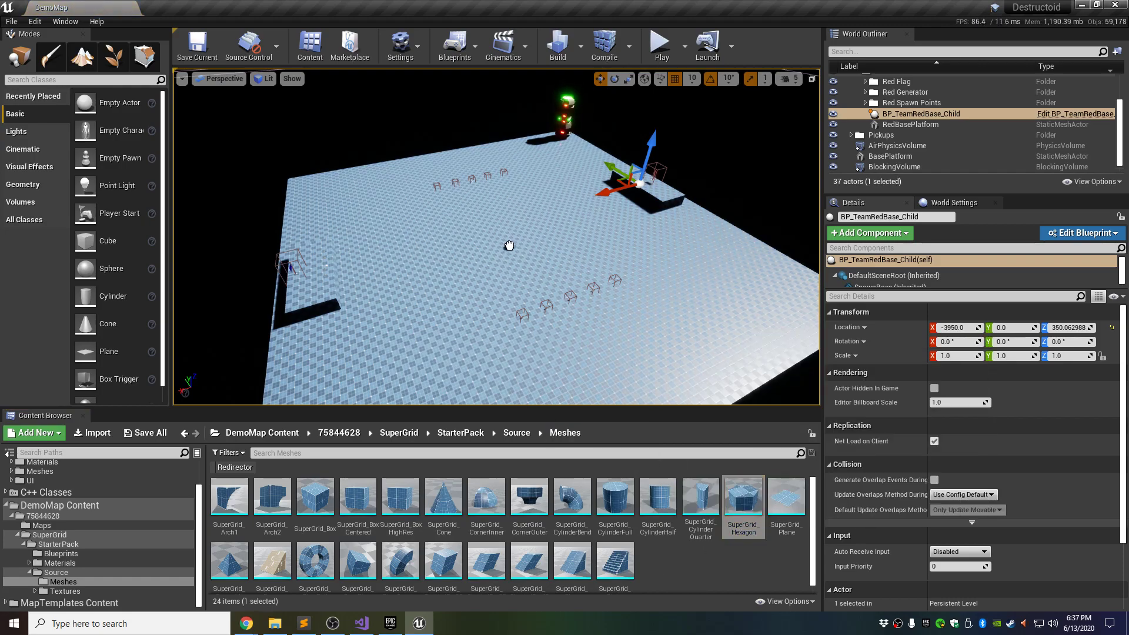
drag(503, 235, 503, 235)
mouse_move(537, 312)
right_down()
mouse_move(523, 276)
mouse_move(529, 324)
mouse_move(623, 306)
mouse_move(532, 312)
right_up()
key(w)
key(s)
- In the top view, move SuperGrid_Hexagon to the map centre at X 0, Y 0
click(220, 78)
click(218, 120)
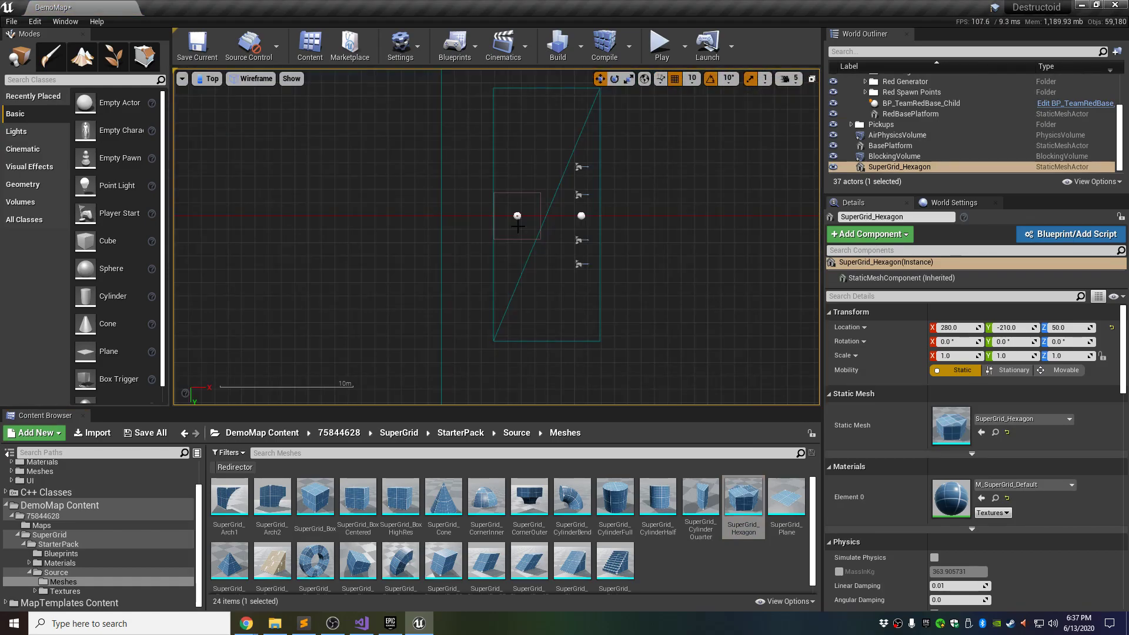
scroll(535, 261, up, 8)
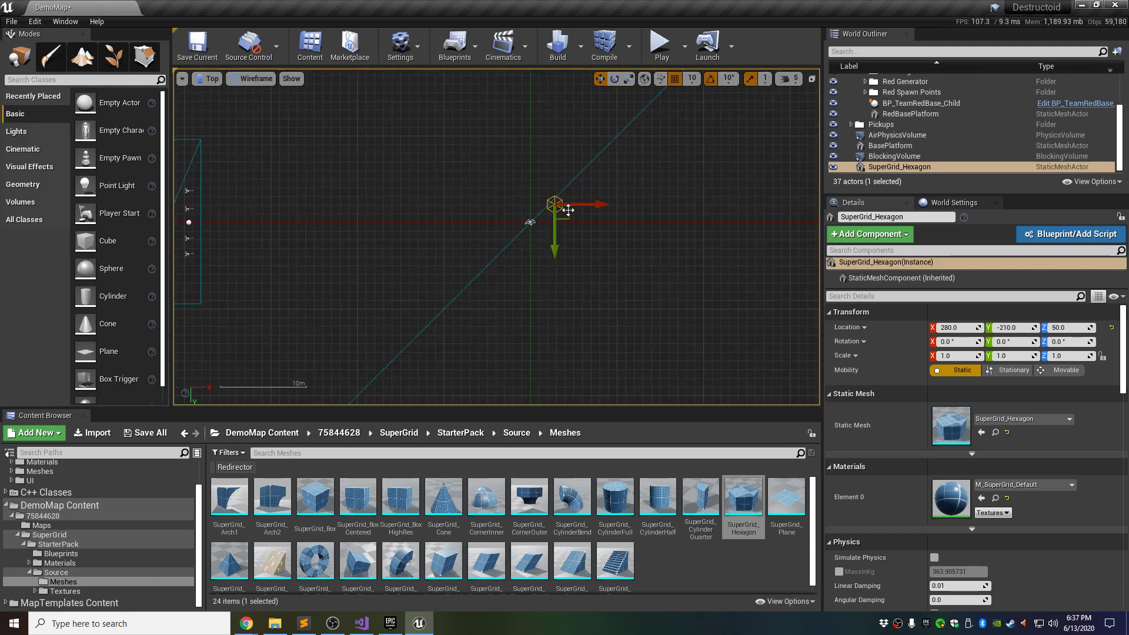
drag(558, 209, 505, 251)
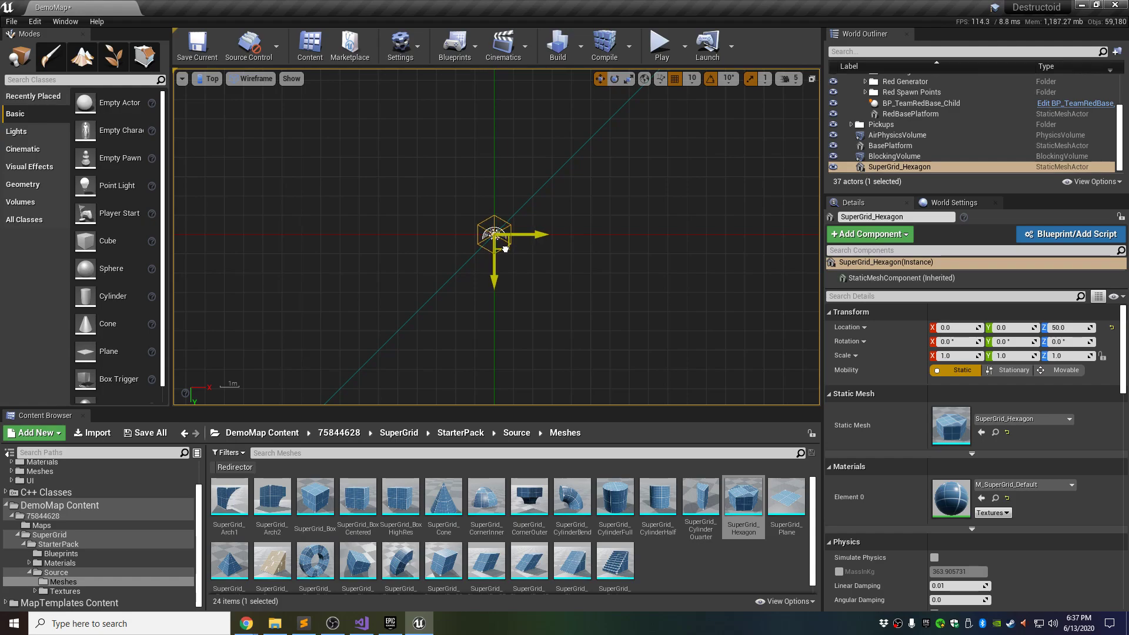
- In the perspective view, scale SuperGrid_Hexagon uniformly in X and Y to 15
click(211, 85)
click(270, 94)
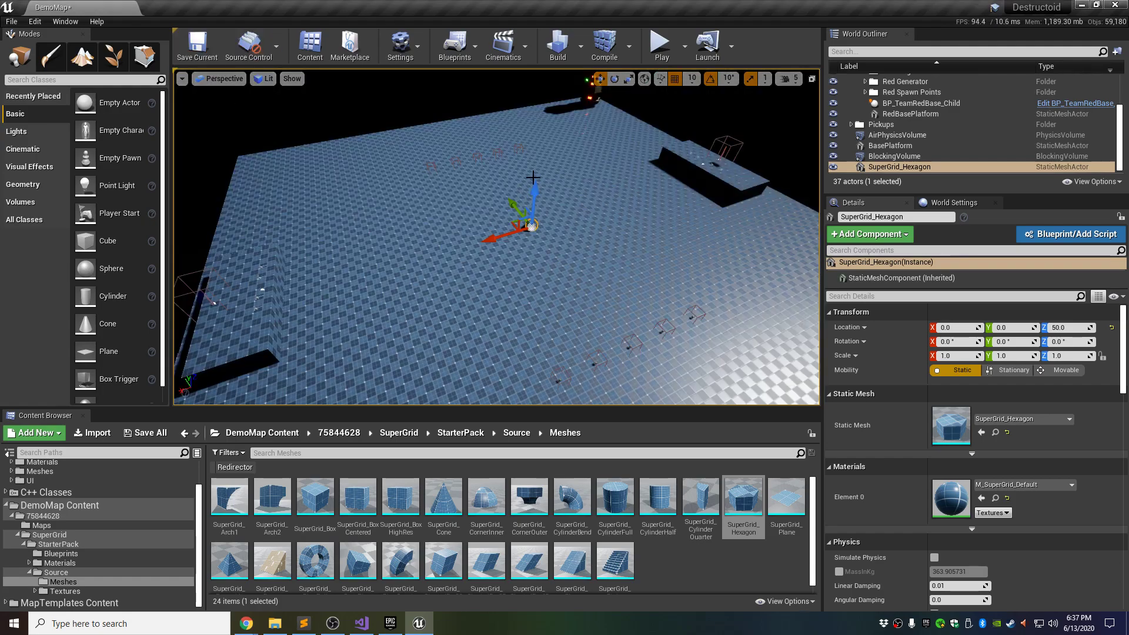
key(f)
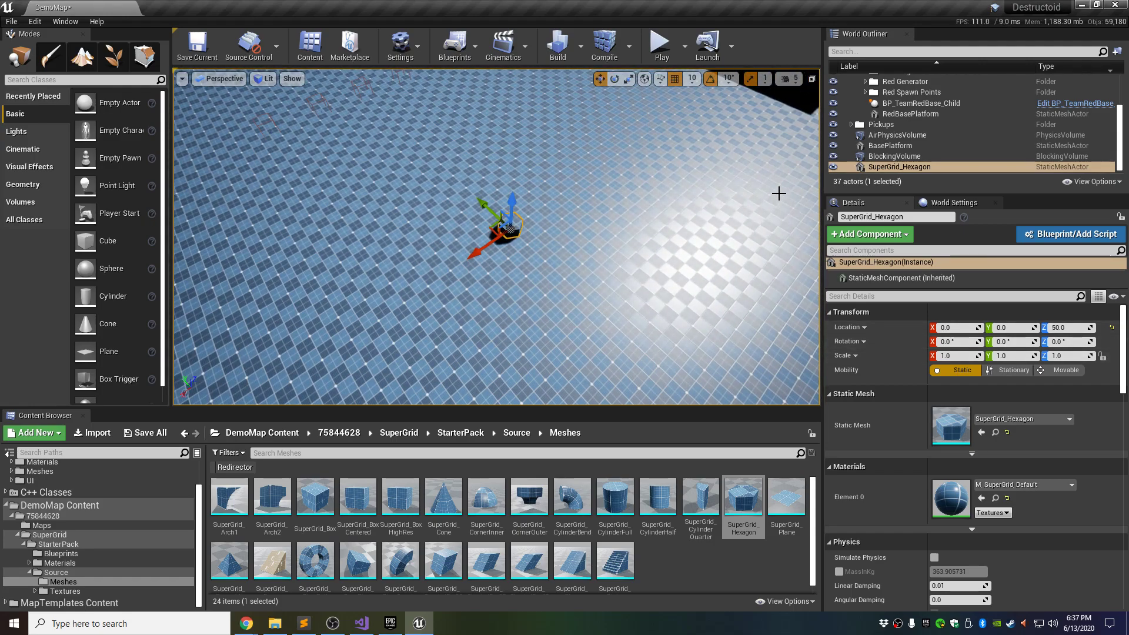
click(628, 79)
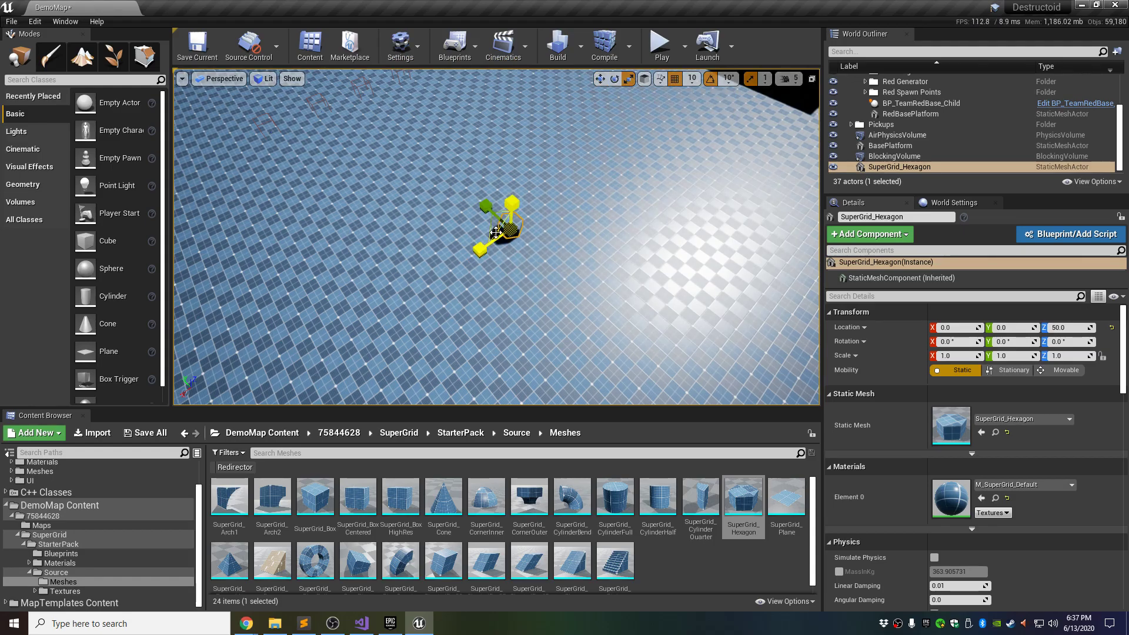
scroll(492, 231, down, 6)
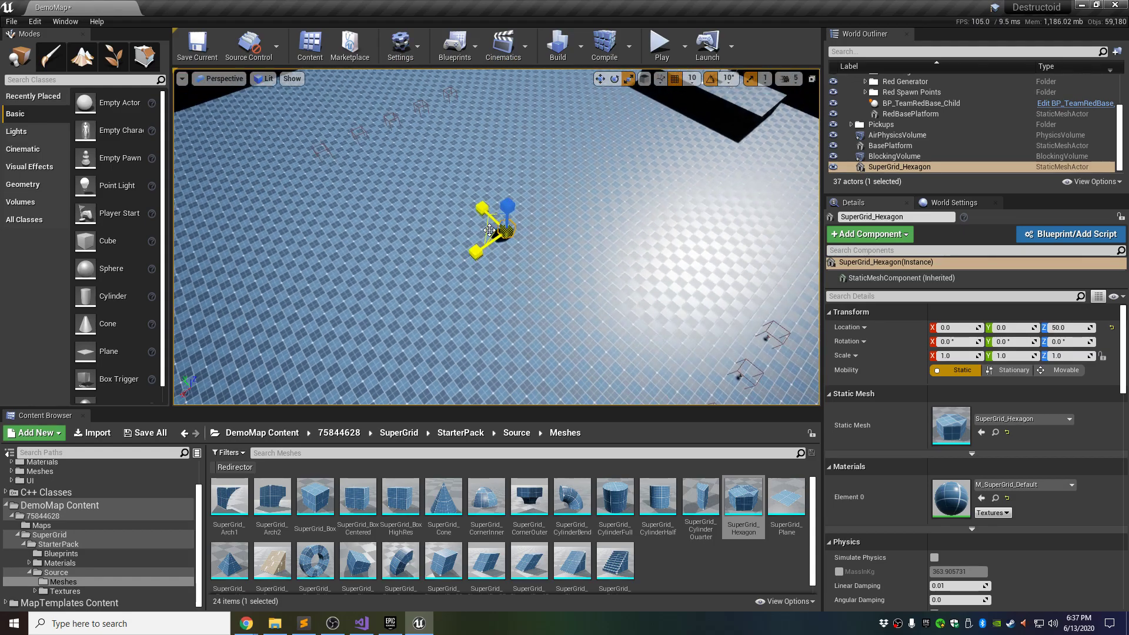
scroll(489, 229, down, 2)
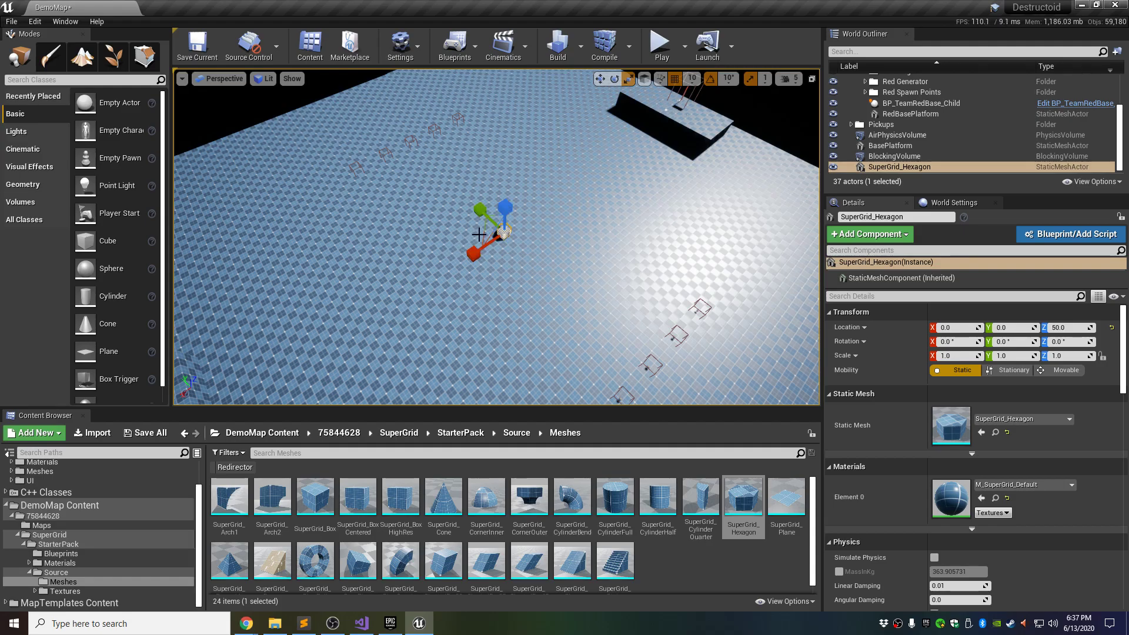
drag(489, 230, 525, 256)
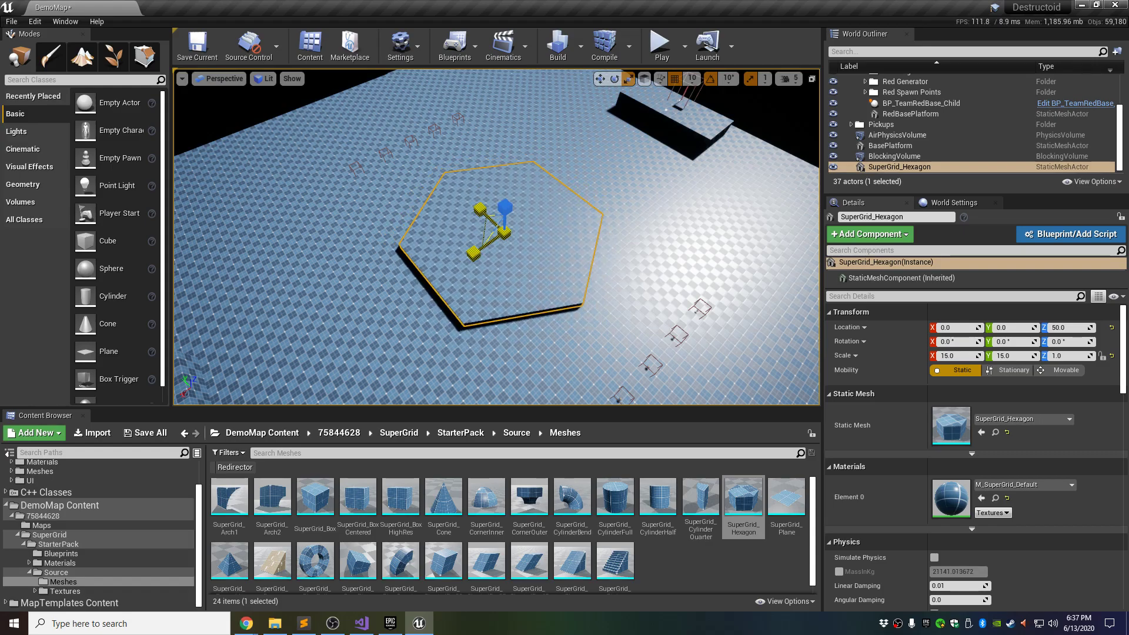
- Scale SuperGrid_Hexagon to 8 in Z, deselect it and save the level
mouse_move(585, 321)
right_down()
mouse_move(611, 318)
mouse_move(588, 306)
mouse_move(585, 320)
right_up()
drag(549, 190, 550, 147)
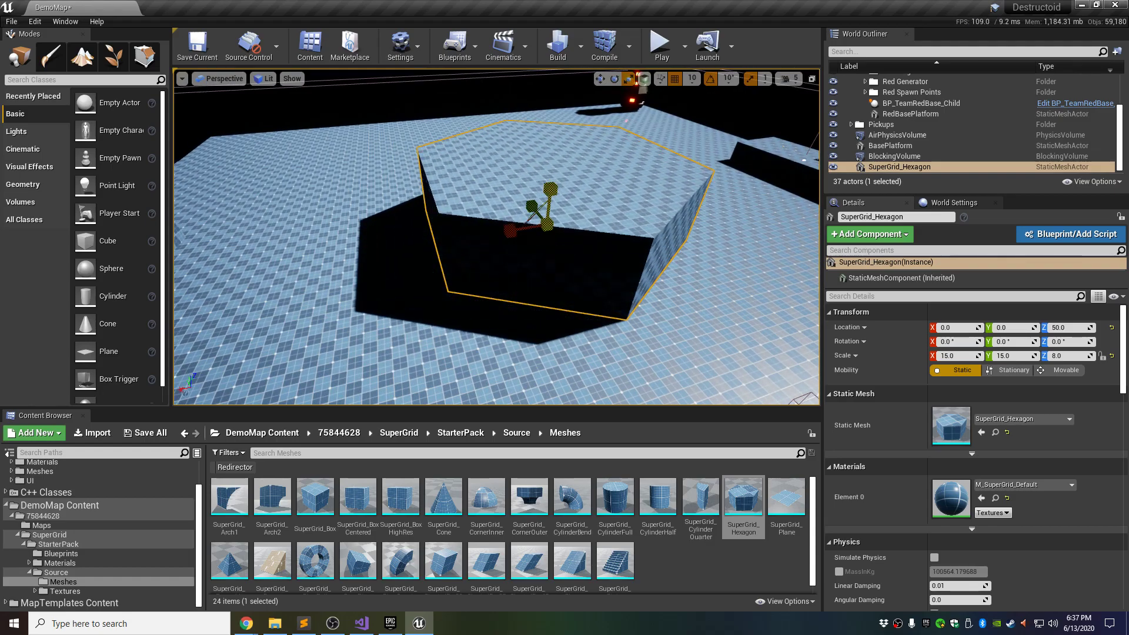
right_drag(551, 235, 553, 212)
mouse_move(360, 166)
right_down()
mouse_move(406, 191)
mouse_move(360, 166)
right_up()
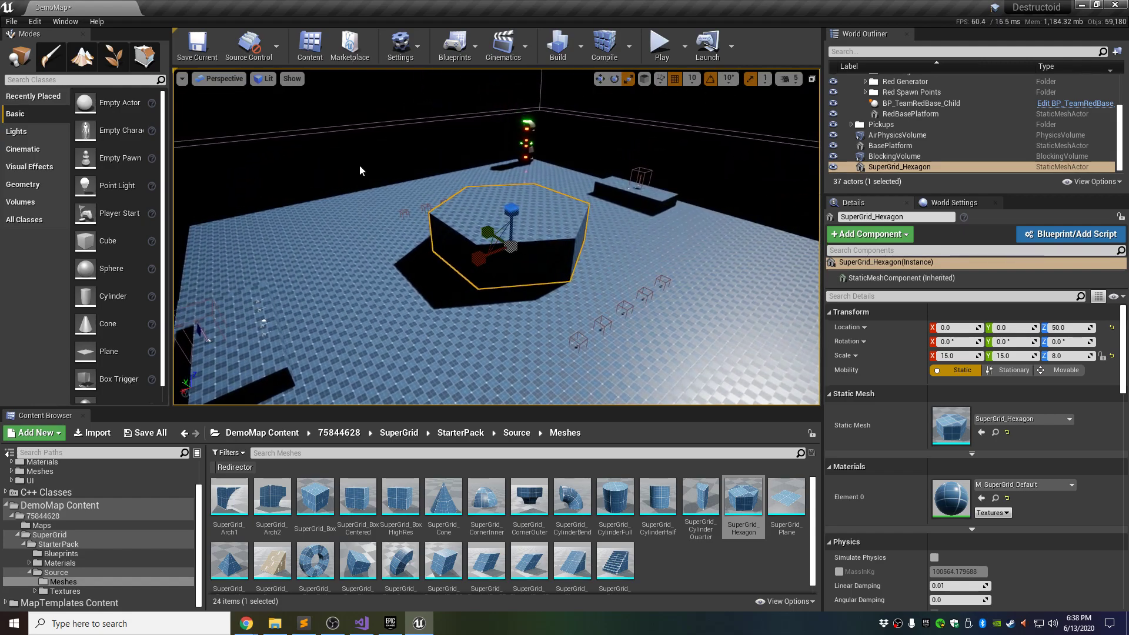
click(358, 164)
key(ctrl+s)
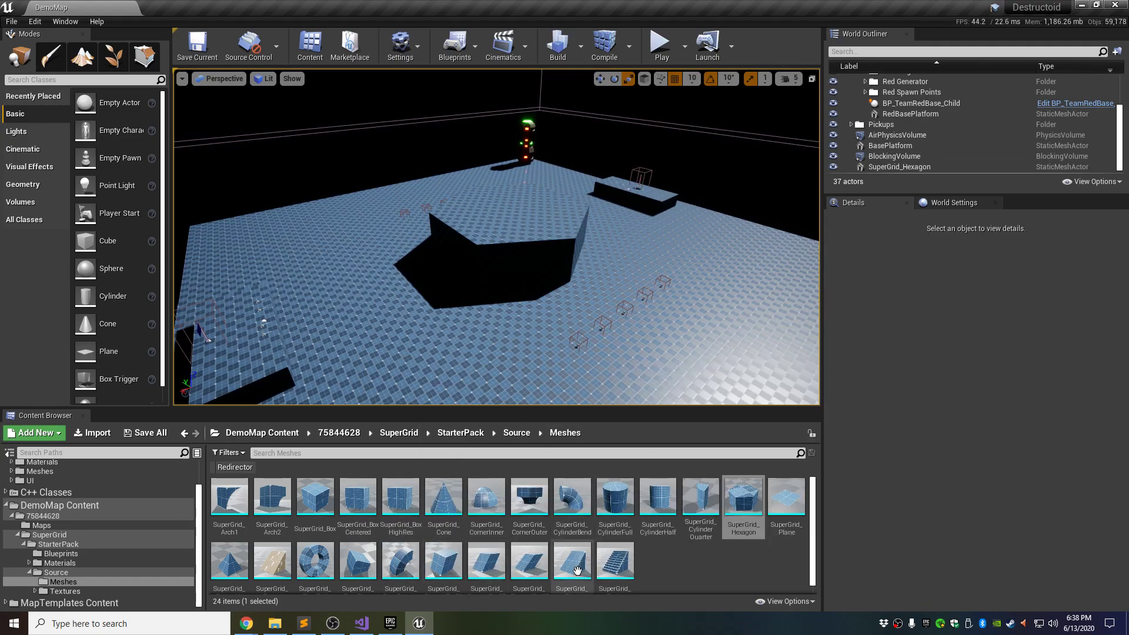
- Place a SuperGrid_Slope mesh on the floor beside the hexagon, at about X 2360, Y 70
scroll(588, 556, down, 1)
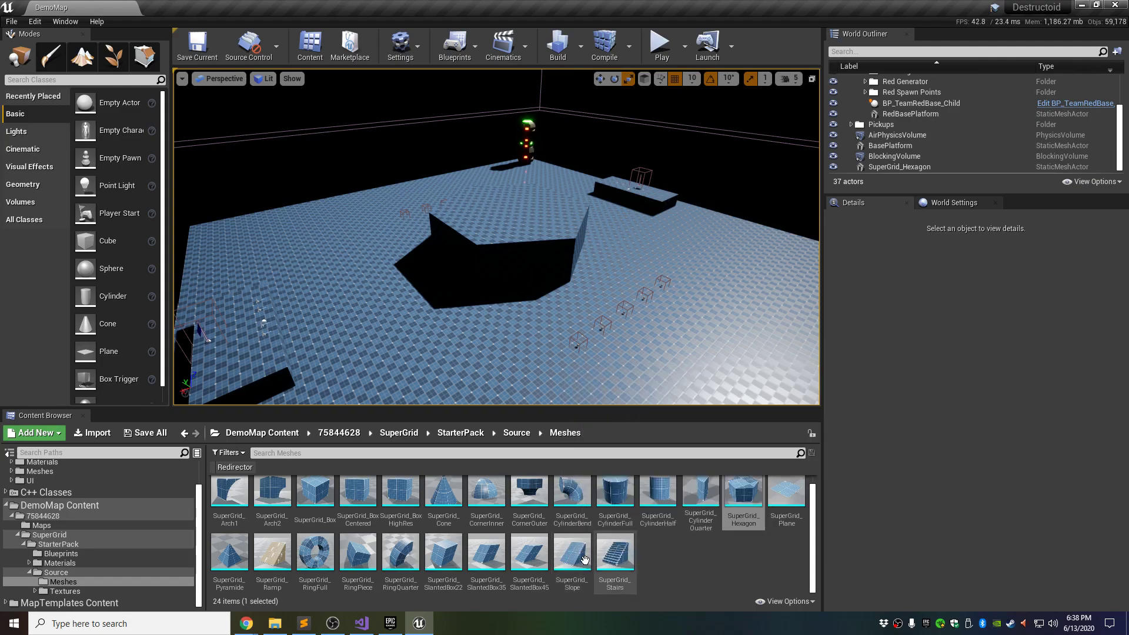
drag(575, 563, 387, 284)
right_drag(388, 285, 333, 308)
key(w)
key(s)
key(d)
key(a)
key(d)
key(a)
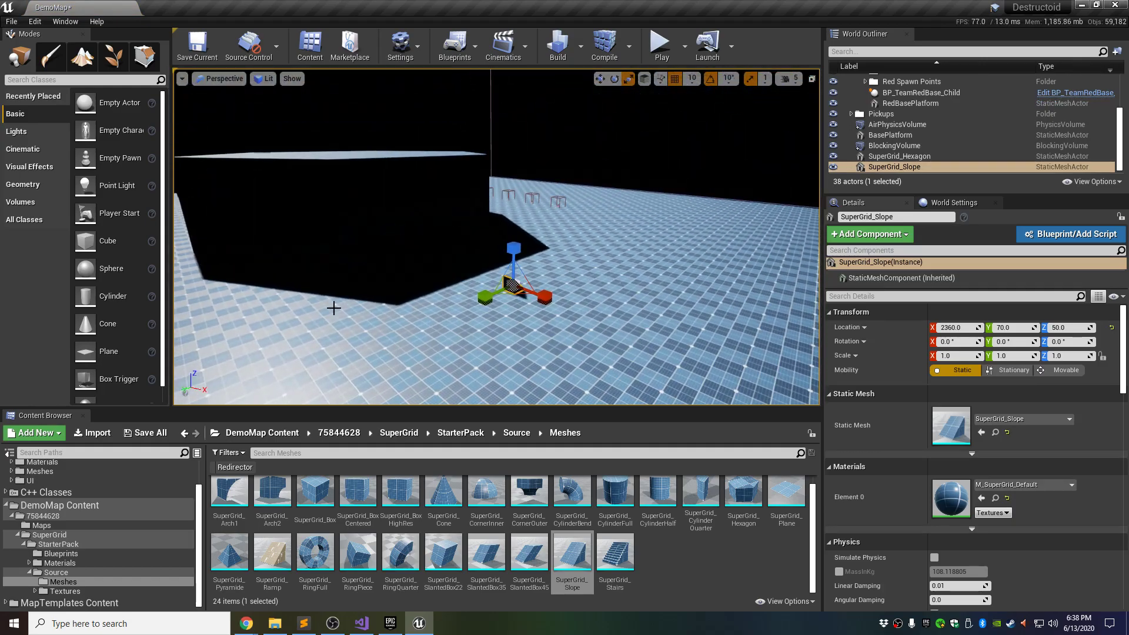
- Rotate SuperGrid_Slope 90 degrees about the Z axis
click(615, 79)
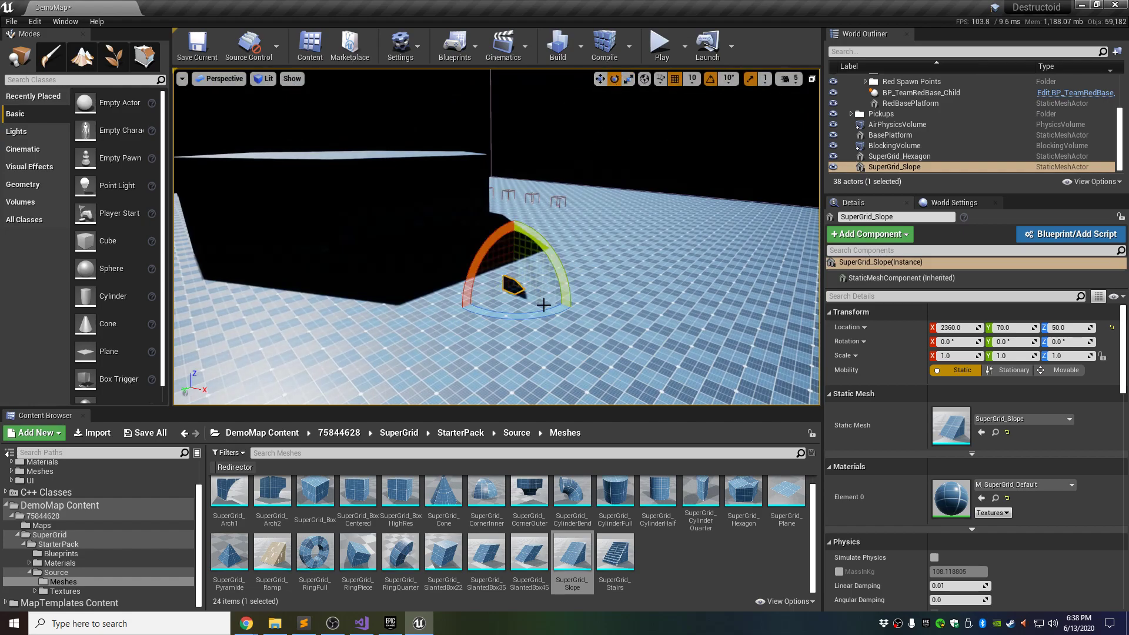
drag(542, 314, 506, 315)
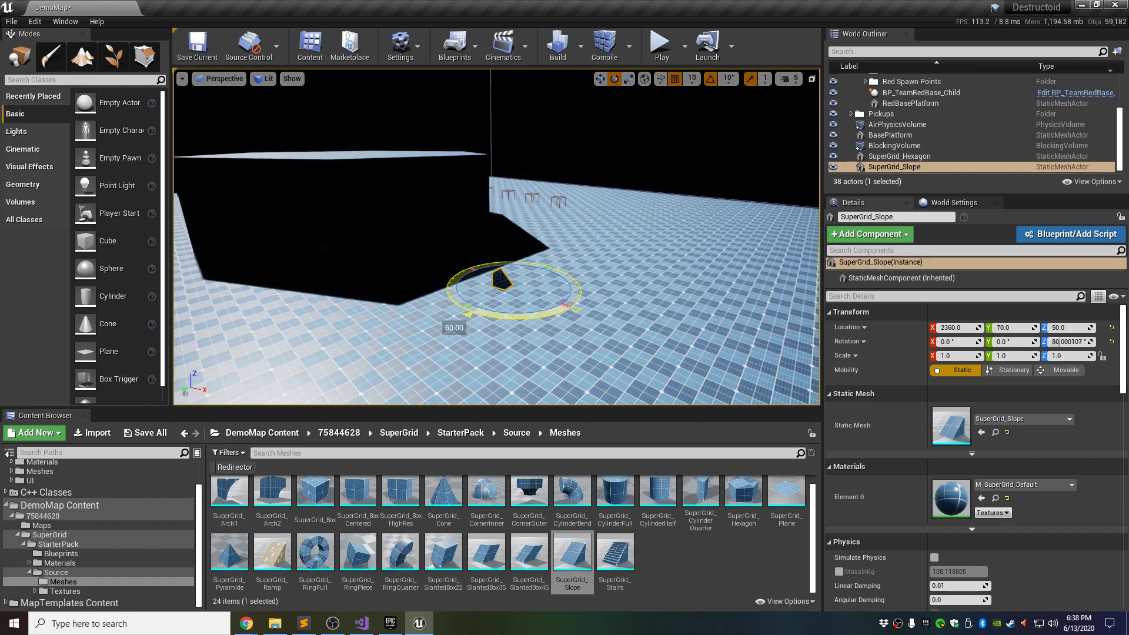
mouse_move(529, 315)
right_down()
mouse_move(611, 358)
mouse_move(565, 312)
mouse_move(529, 353)
mouse_move(471, 329)
mouse_move(541, 311)
mouse_move(518, 306)
right_up()
- Scale SuperGrid_Slope to 6 in X, 10 in Y and 5 in Z
click(600, 79)
click(628, 78)
drag(505, 246, 493, 246)
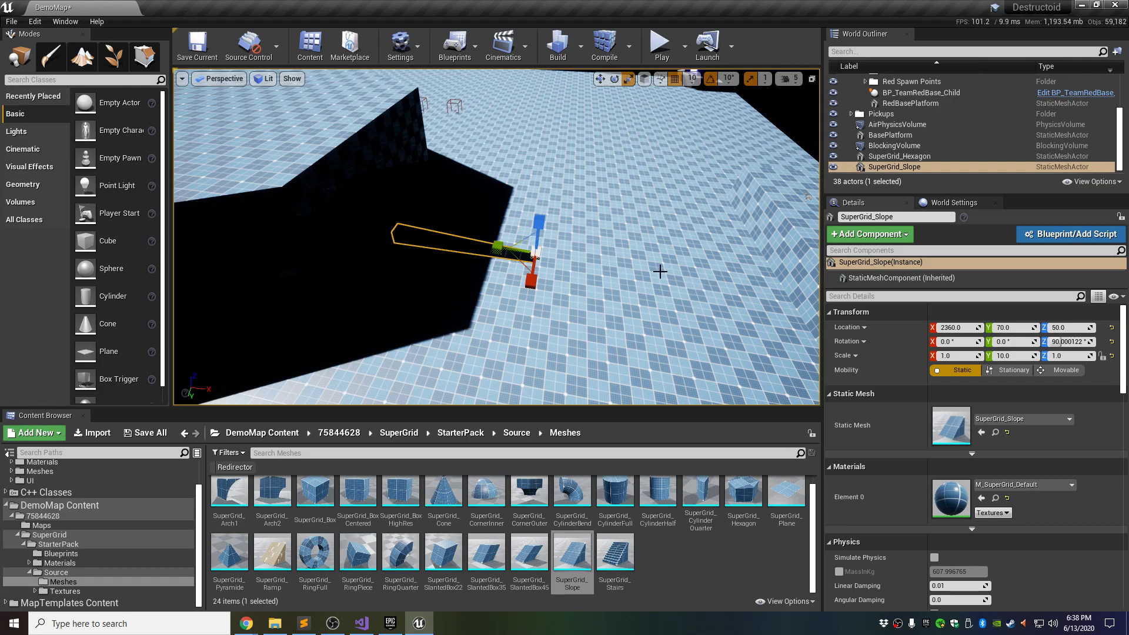
drag(532, 288, 529, 321)
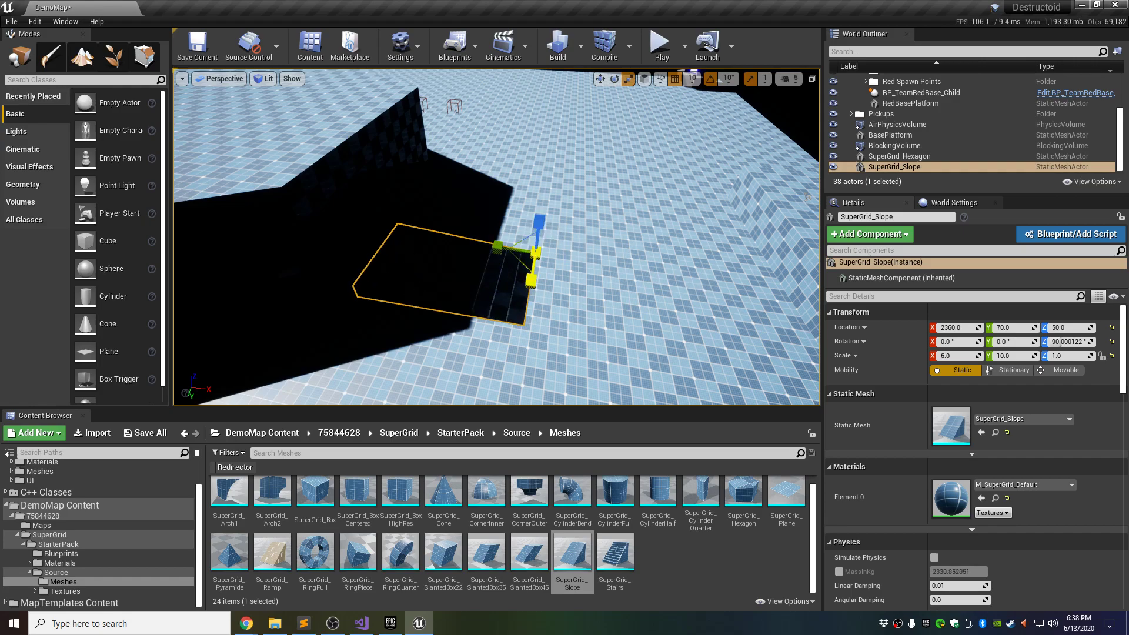
drag(546, 228, 545, 194)
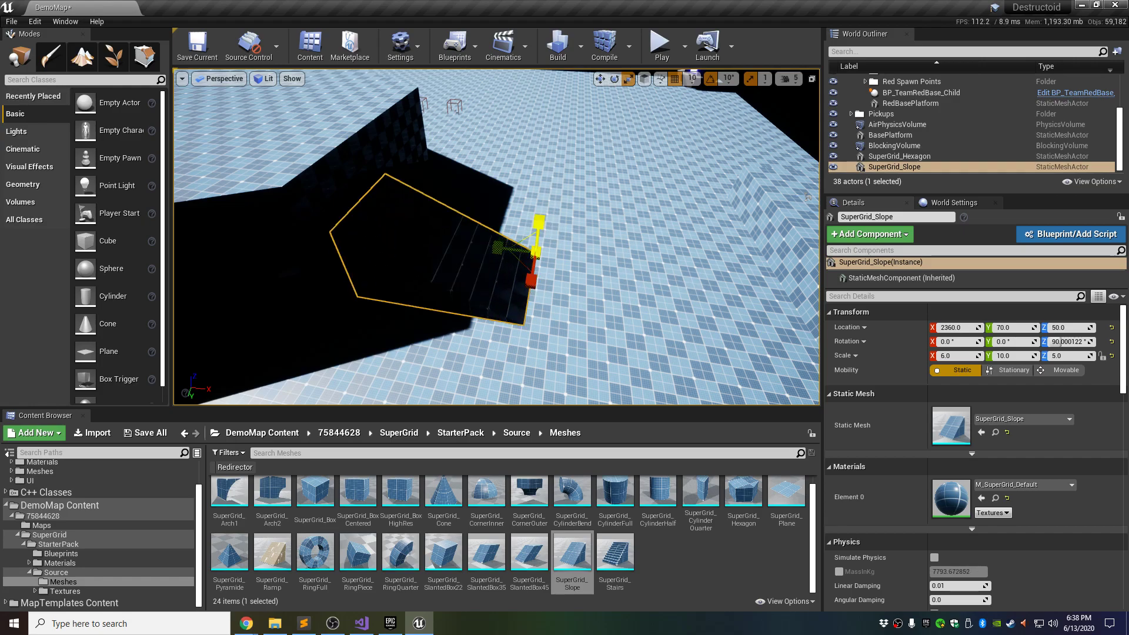
- Move SuperGrid_Slope in the top view to about X 2450, Y -300, centred on the hexagon's flat side
right_drag(510, 254, 510, 253)
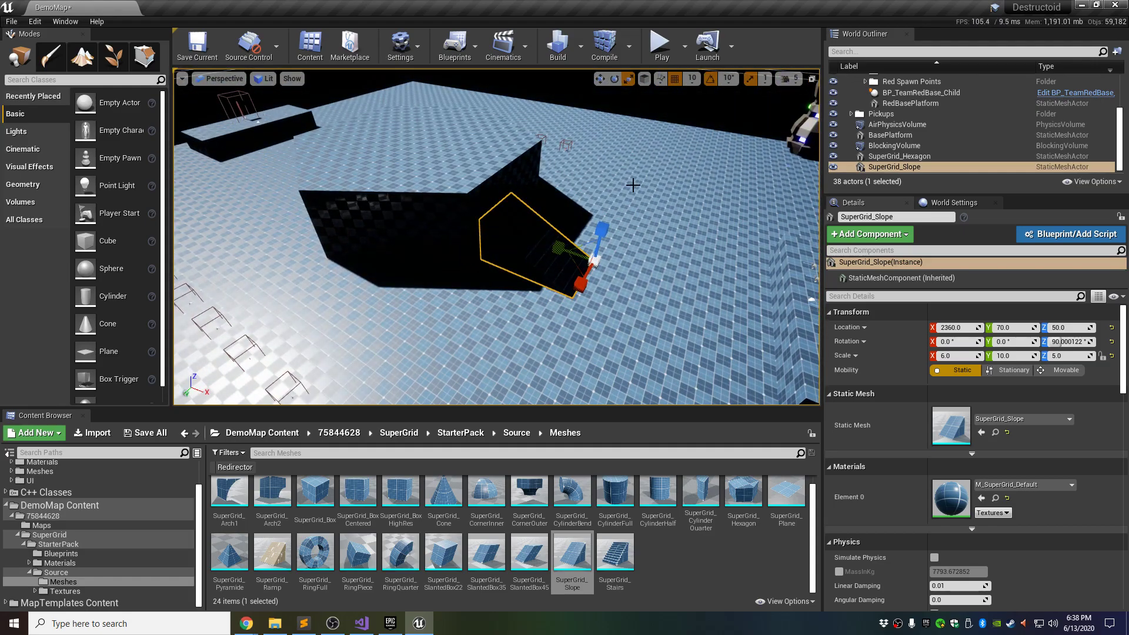
click(183, 79)
click(221, 78)
click(220, 79)
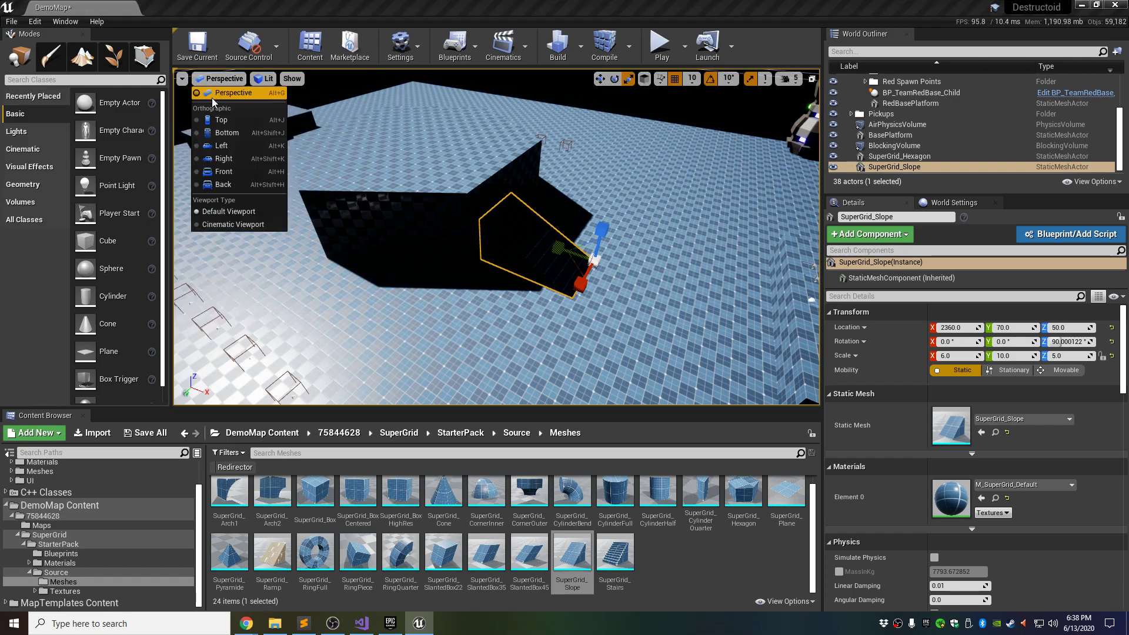
click(214, 116)
scroll(411, 232, down, 14)
scroll(503, 216, up, 6)
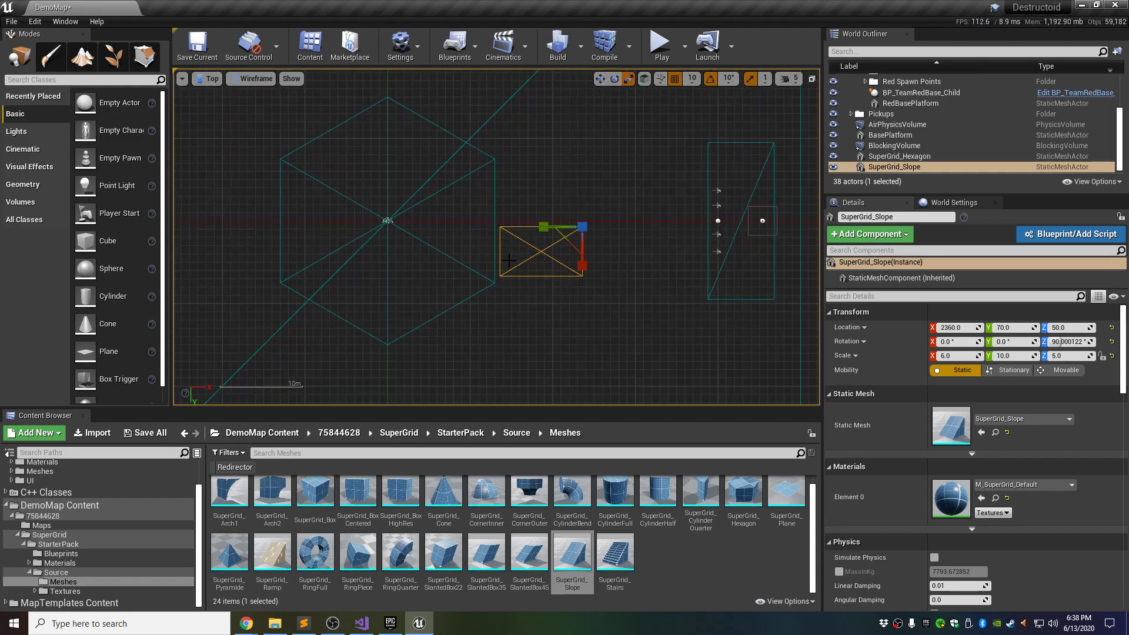
key(w)
scroll(578, 215, up, 2)
drag(599, 253, 613, 195)
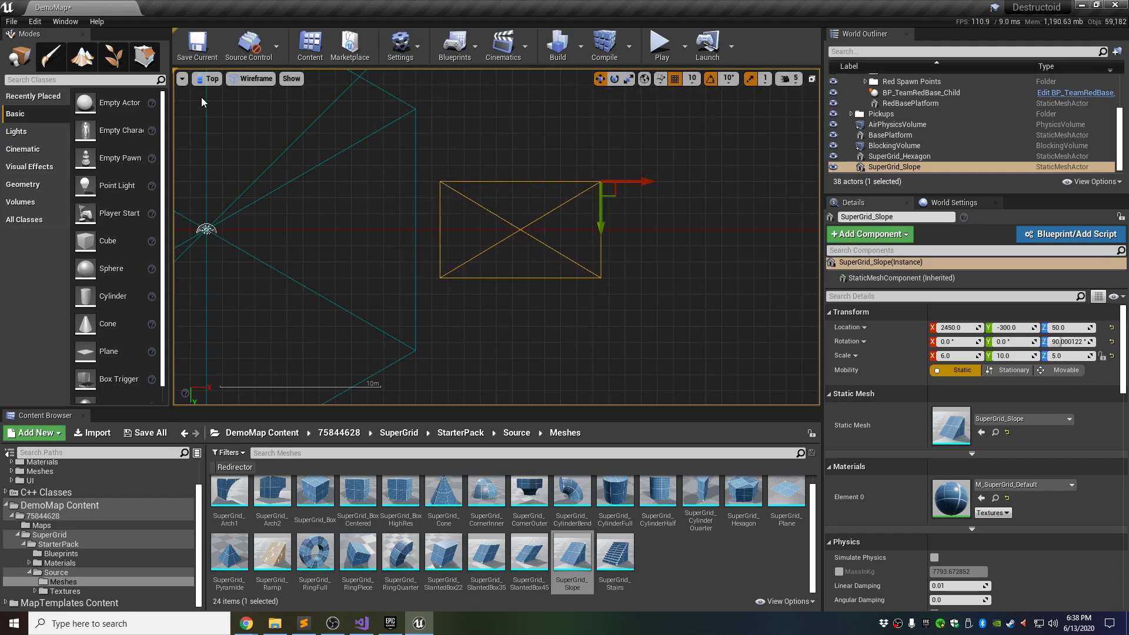
- Scale SuperGrid_Slope to 17 in Y and 8 in Z to match the hexagon's height
click(210, 80)
right_drag(496, 237, 568, 191)
key(w)
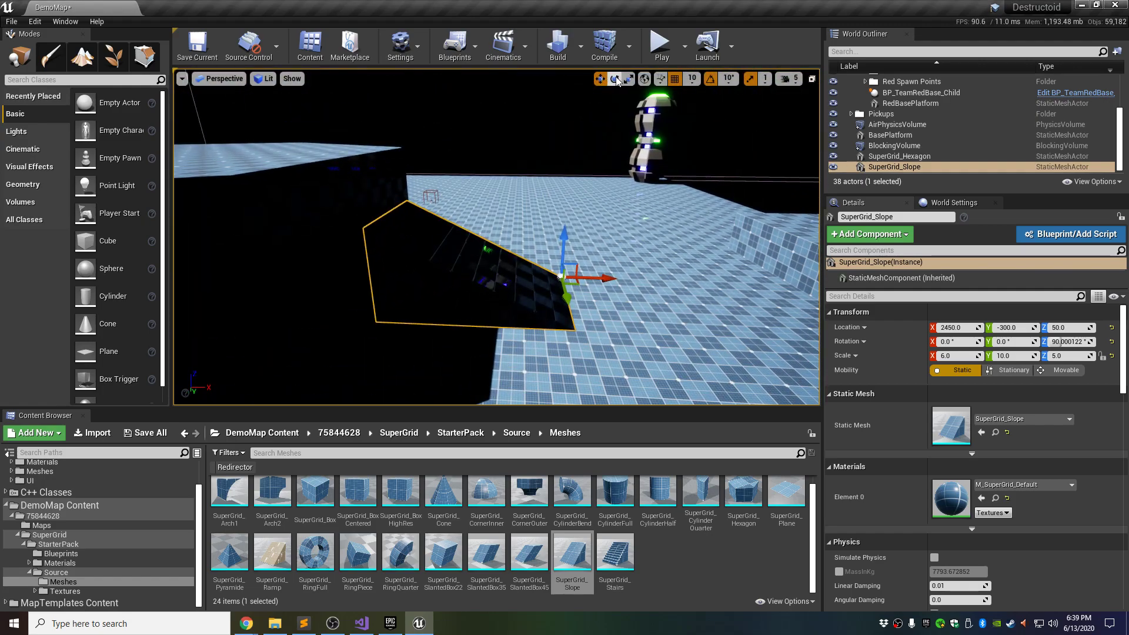
right_drag(563, 276, 572, 256)
key(a)
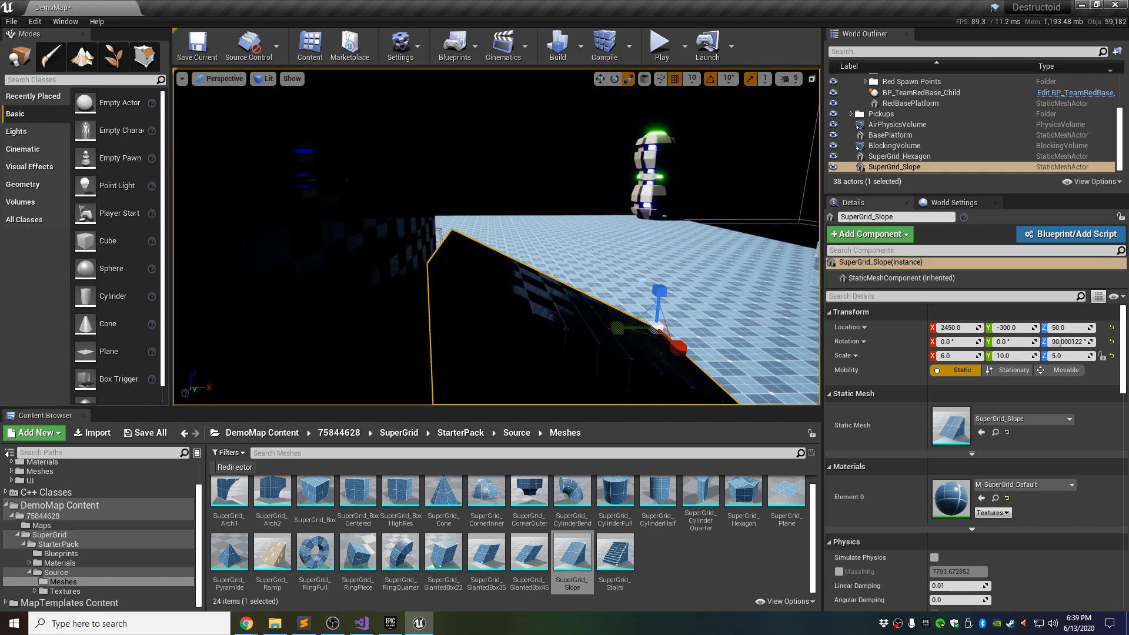
drag(659, 291, 659, 256)
right_drag(571, 257, 533, 247)
key(w)
key(s)
drag(569, 243, 541, 244)
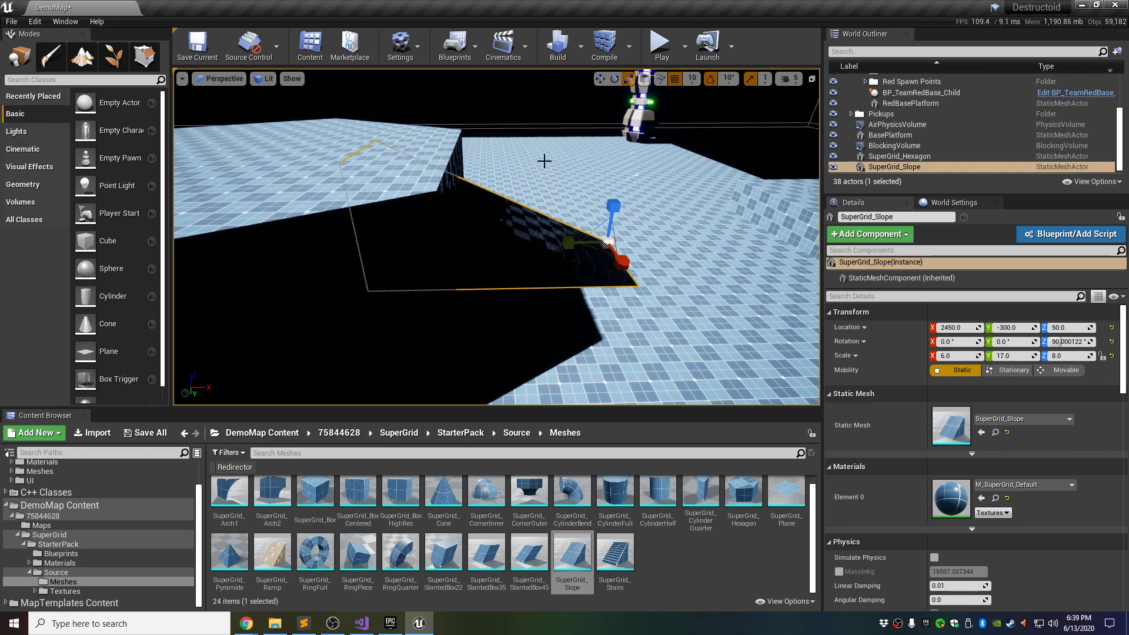
- Move SuperGrid_Slope along X to 3000 so its high end meets the hexagon's edge, and save the level
click(600, 78)
drag(640, 240, 710, 239)
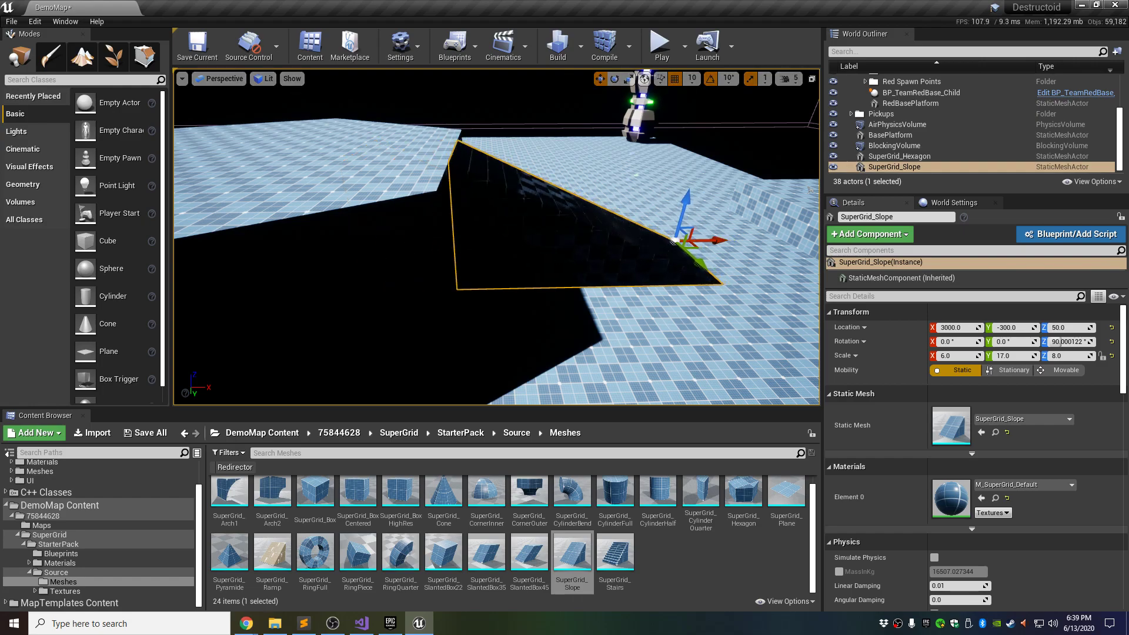
key(Escape)
right_drag(497, 237, 474, 207)
key(w)
key(d)
key(a)
key(d)
key(w)
right_drag(605, 202, 619, 260)
click(460, 281)
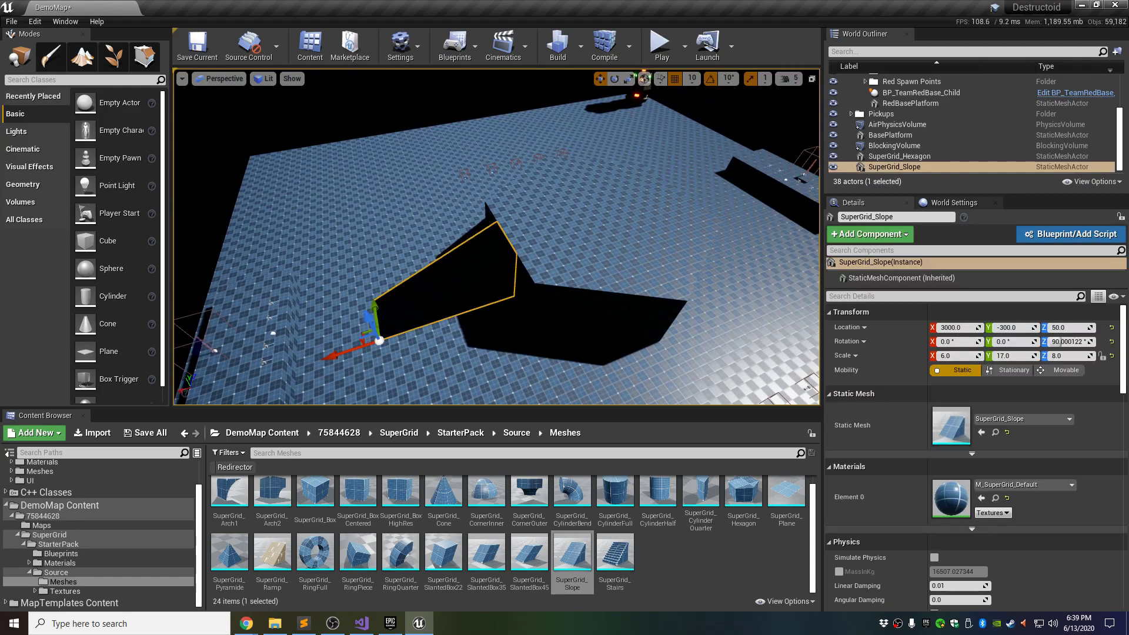
key(ctrl+s)
- Rename SuperGrid_Slope as BlueBaseSlope
click(912, 168)
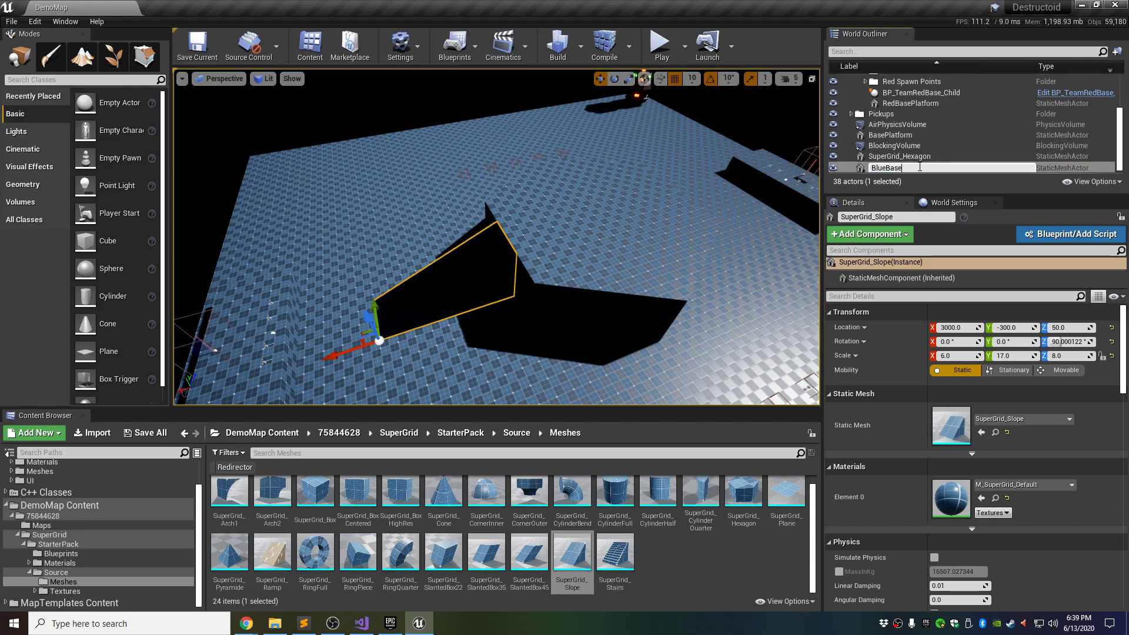
key(Return)
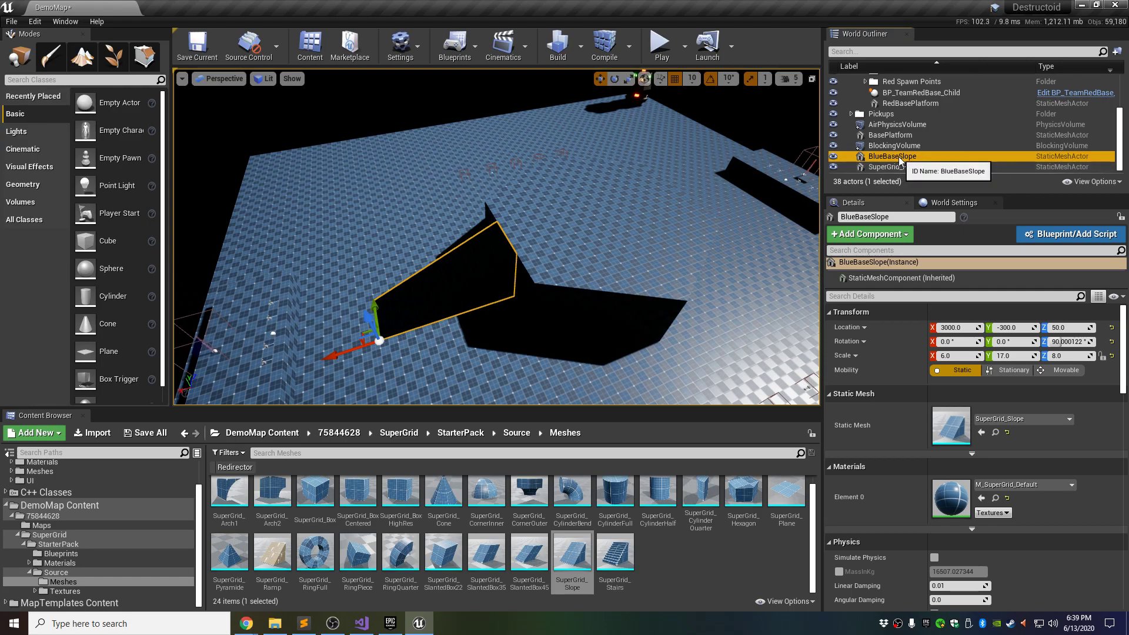
mouse_move(900, 161)
mouse_down()
mouse_move(887, 113)
mouse_move(891, 157)
mouse_up()
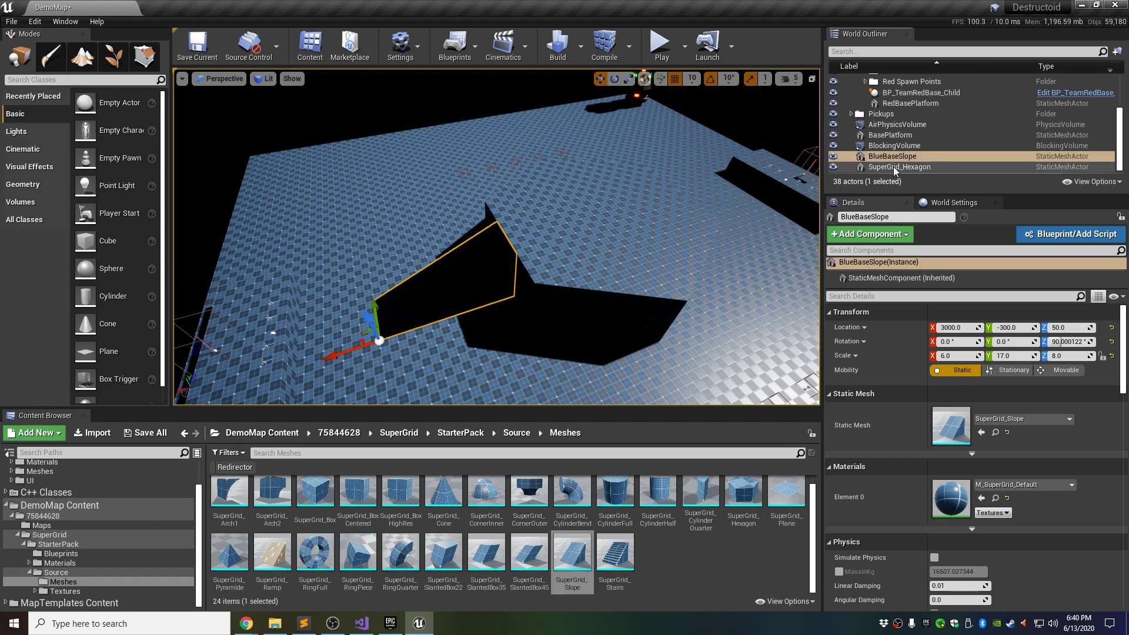
- Rename SuperGrid_Hexagon as CentralArenaHexagon
click(894, 167)
click(894, 167)
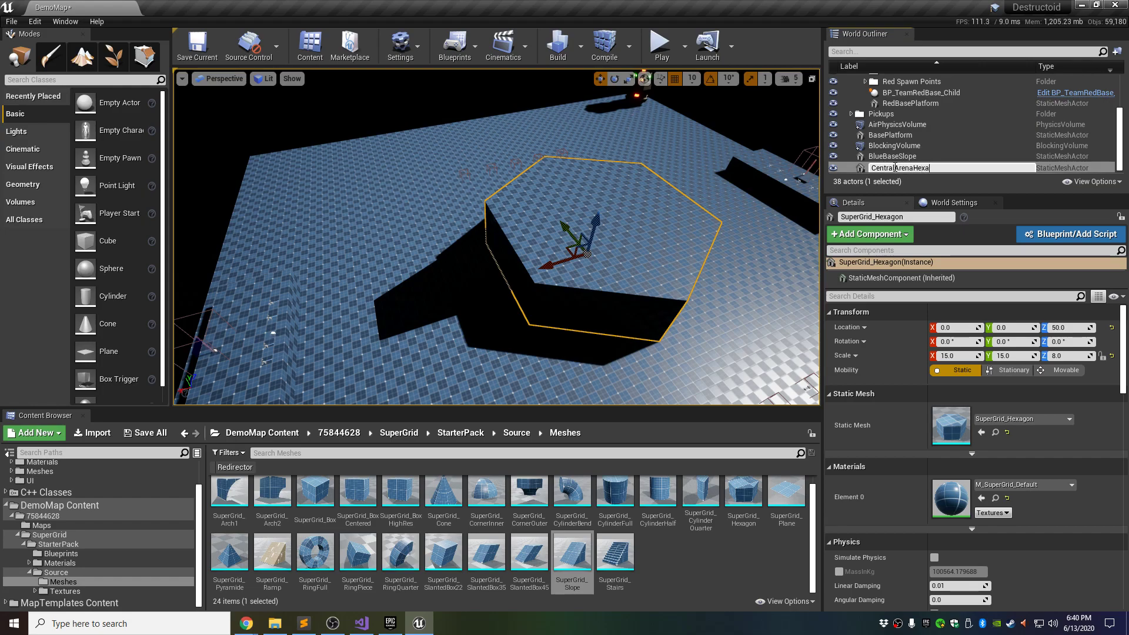
key(Return)
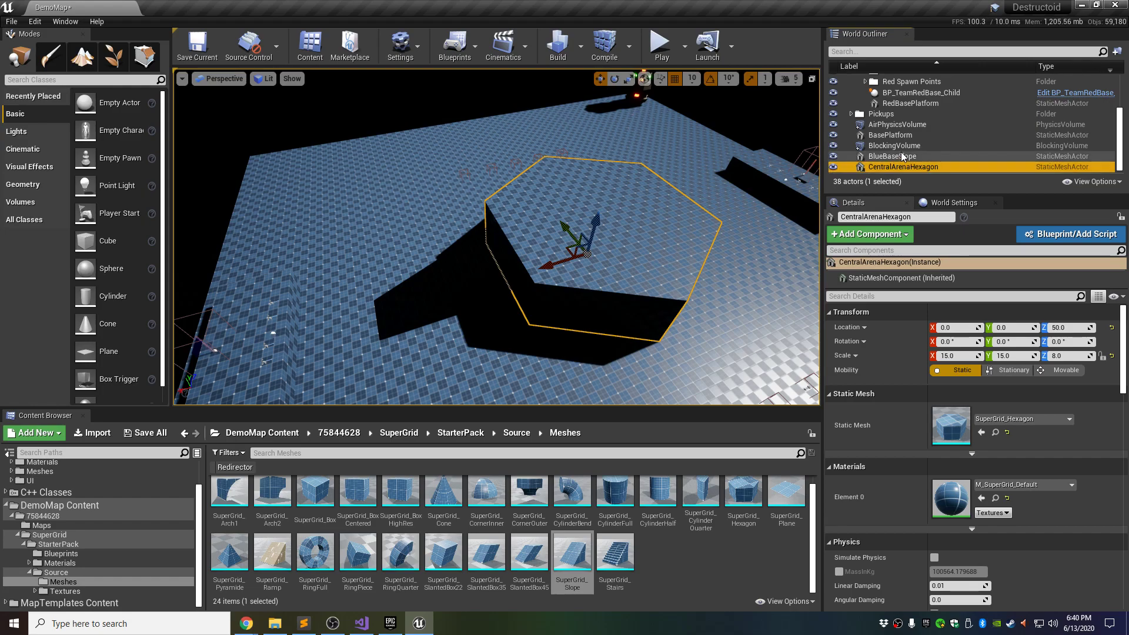
- Duplicate BlueBaseSlope and move the copy across the hexagon to about X -1440, Y -230
click(900, 158)
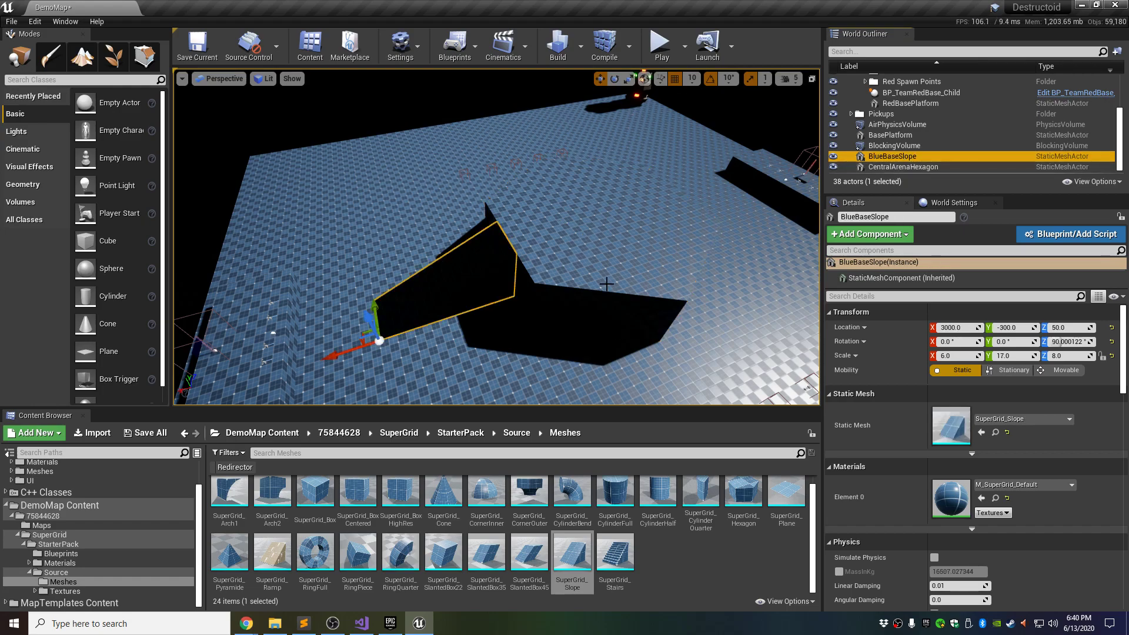
click(898, 155)
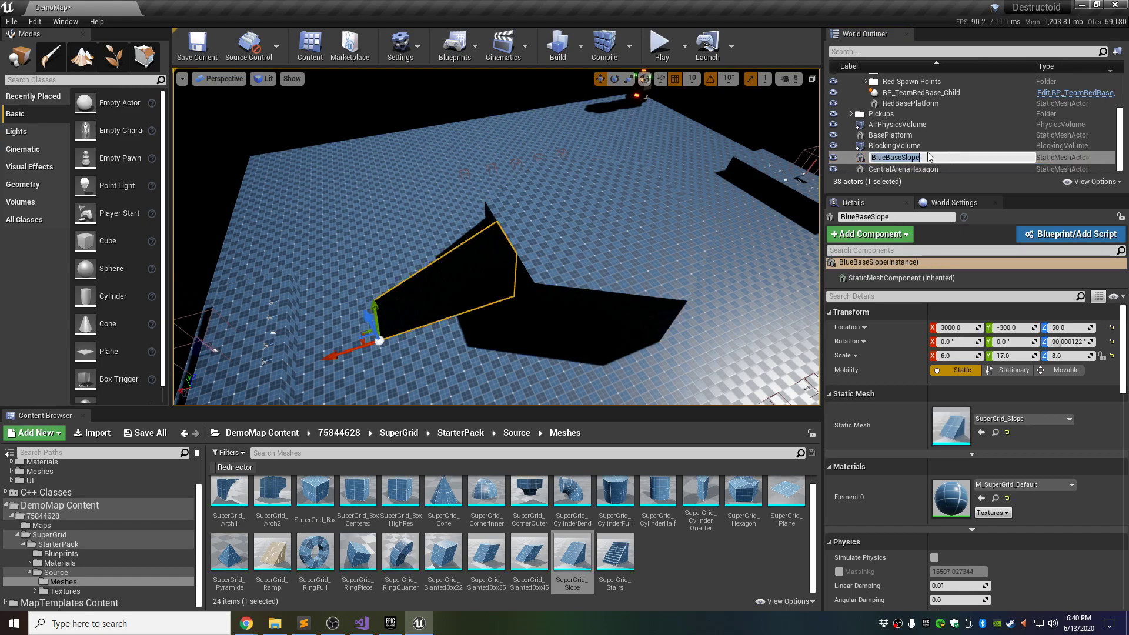
key(Escape)
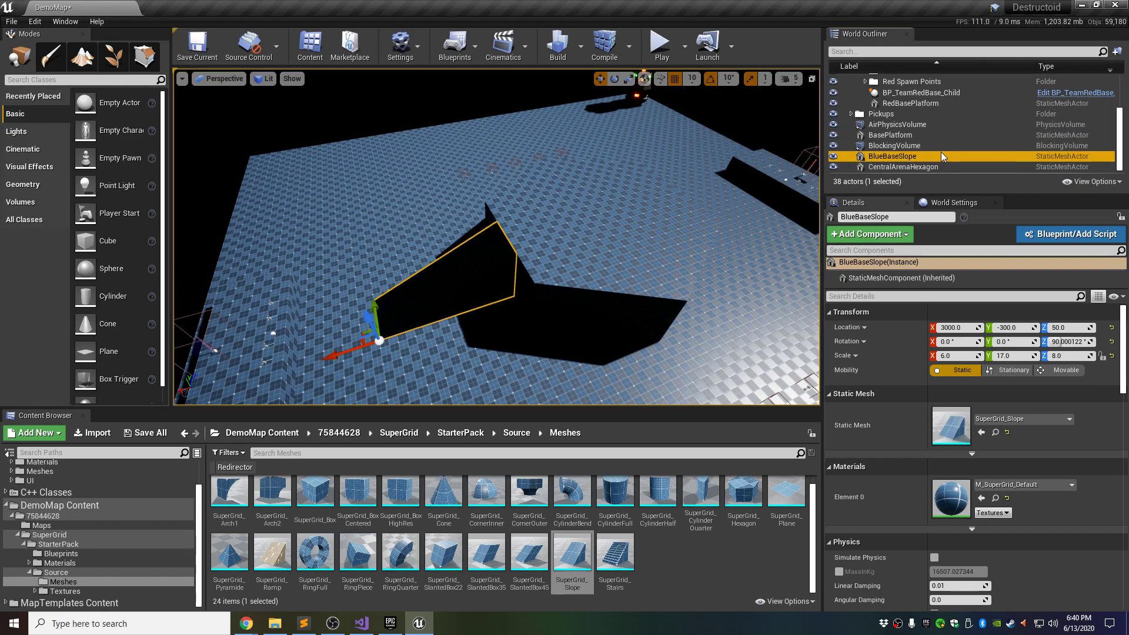
key(ctrl+w)
right_drag(341, 303, 437, 307)
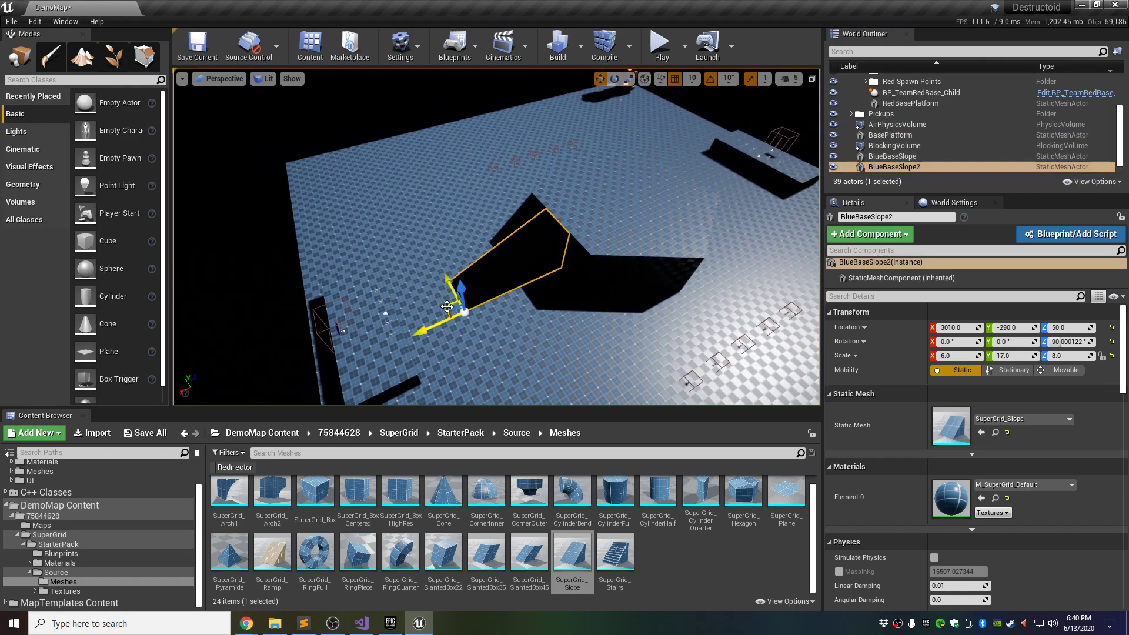
drag(446, 306, 663, 208)
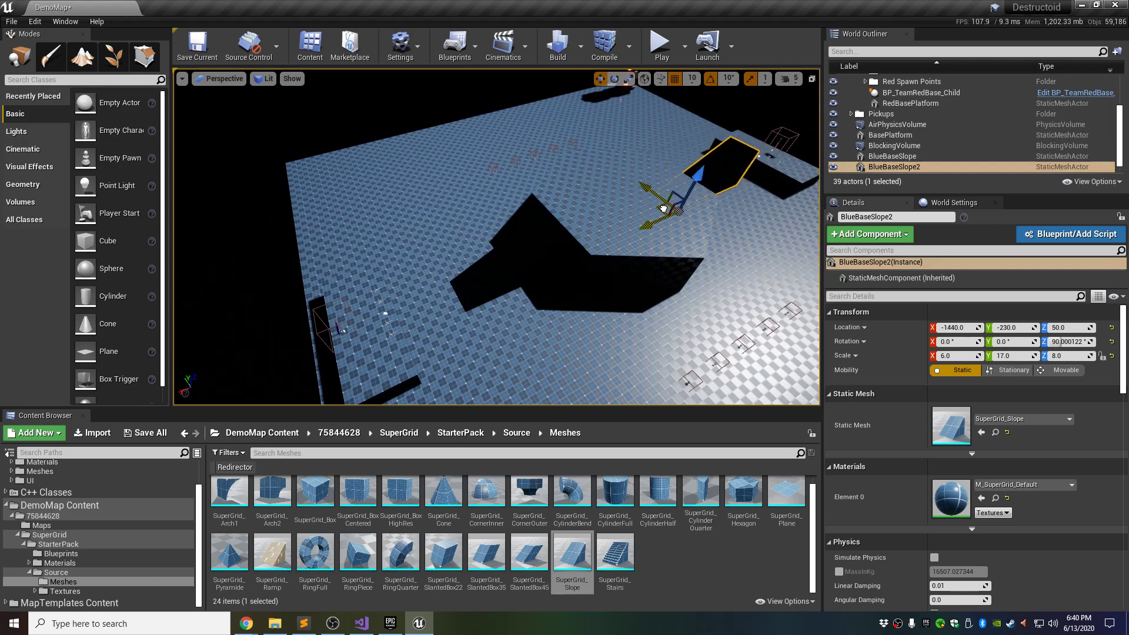
right_drag(743, 224, 676, 191)
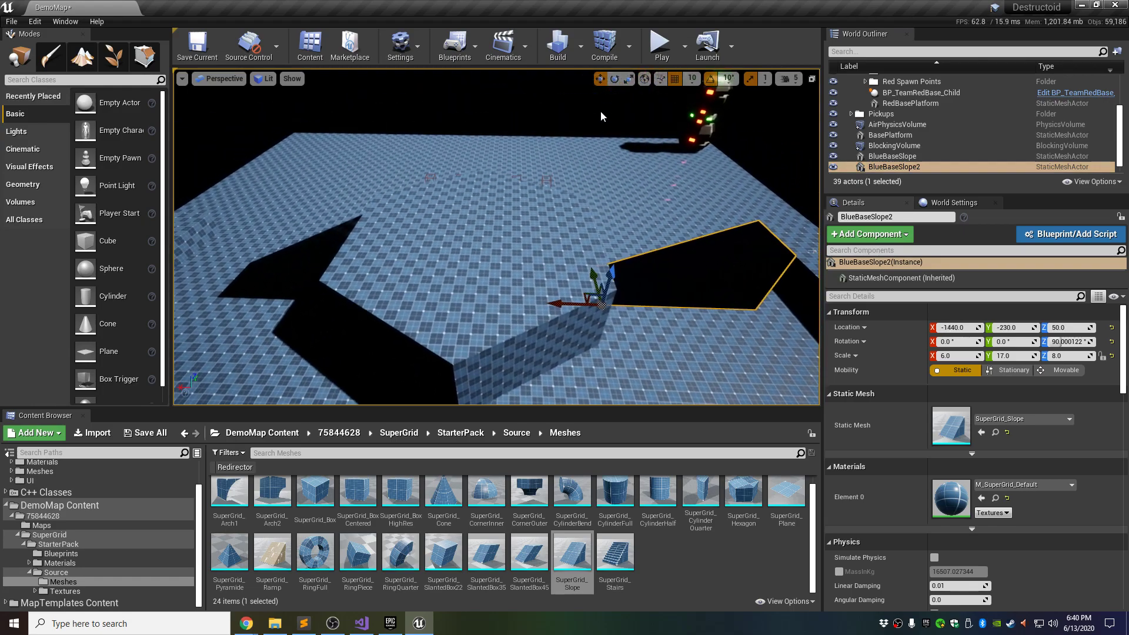
- Rotate the duplicated slope about the Z axis to -90 degrees
click(614, 81)
drag(562, 343, 664, 400)
drag(619, 369, 570, 347)
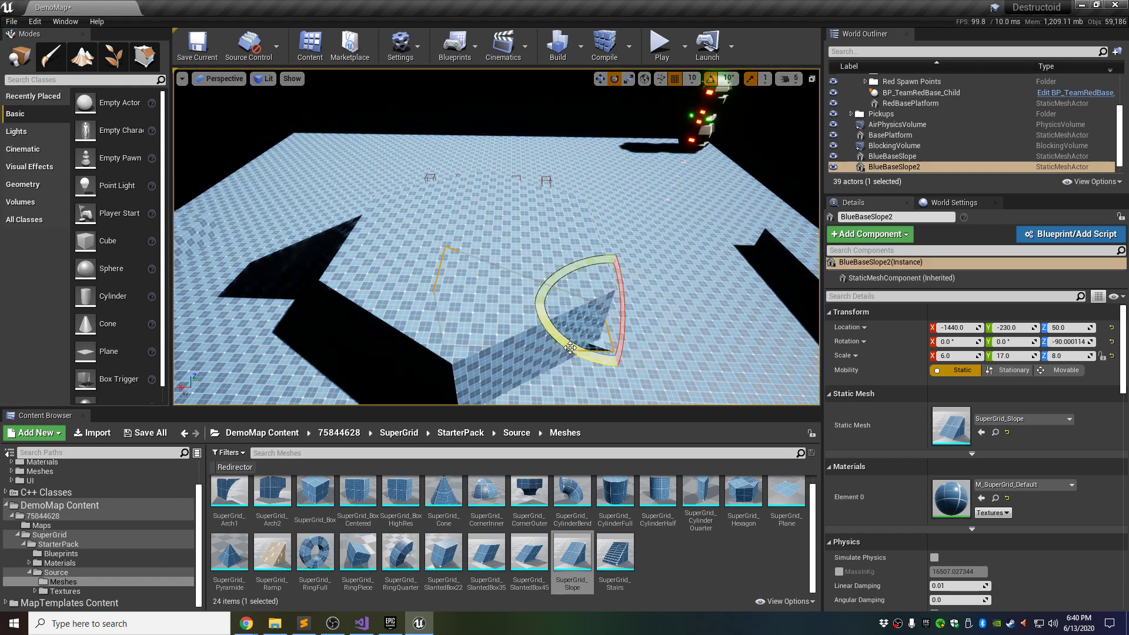
- Move the duplicated slope in the top view to X -3000, Y 290, against the hexagon's opposite flat side
click(223, 83)
click(241, 129)
scroll(527, 298, down, 12)
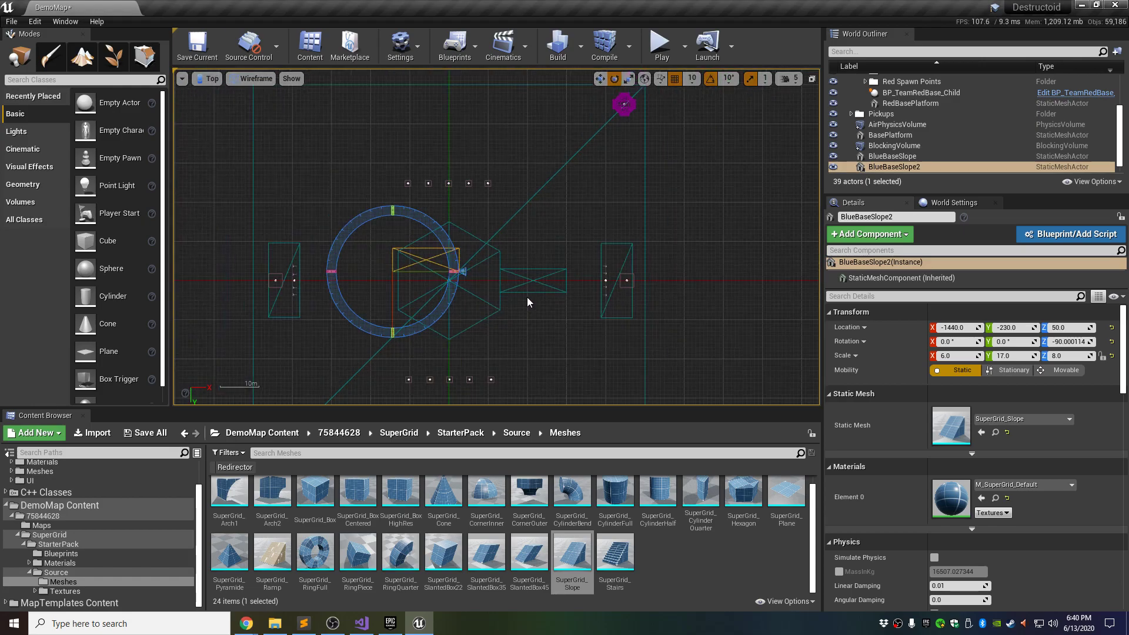
right_drag(415, 285, 500, 227)
scroll(500, 227, up, 4)
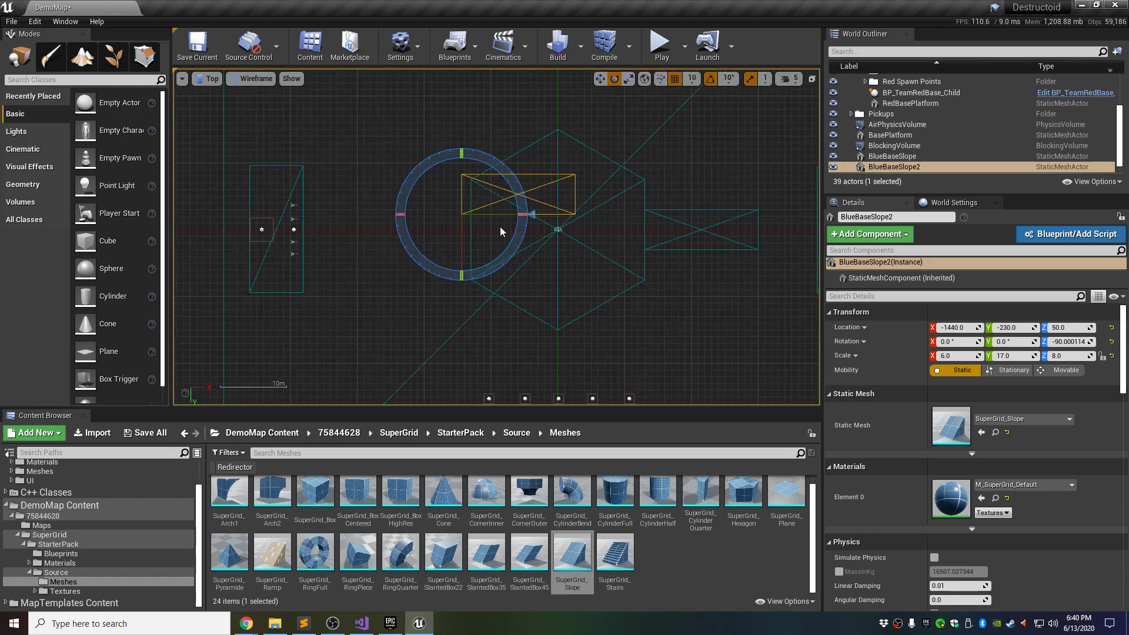
click(600, 78)
drag(474, 228, 370, 263)
scroll(417, 263, up, 3)
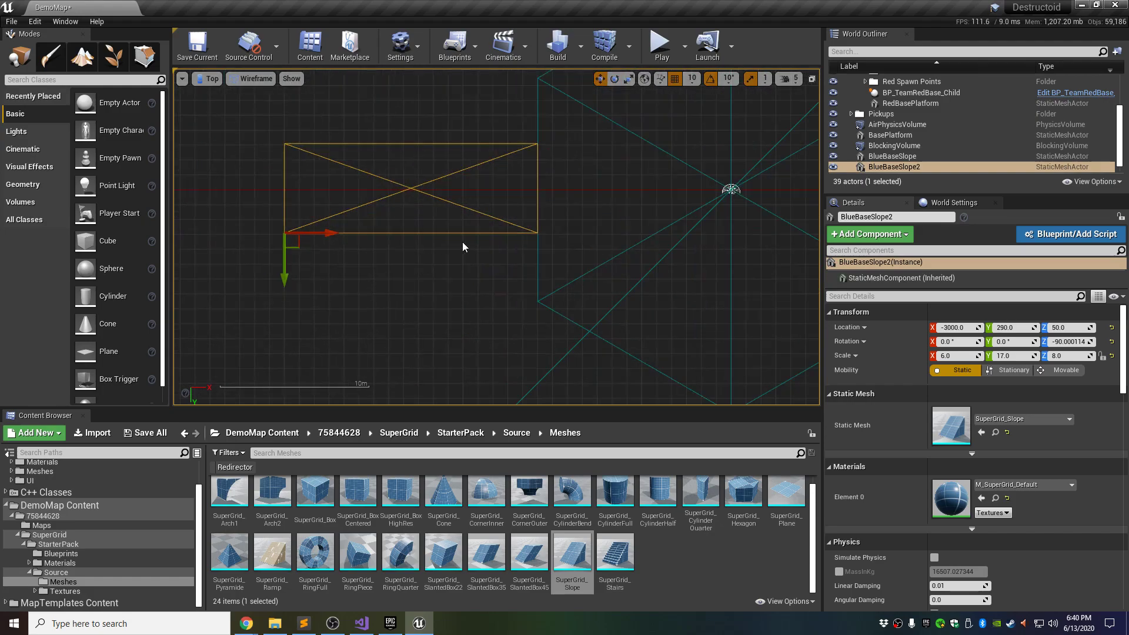
- Examine in the left view how closely both slopes meet the hexagon's upper edges
click(212, 80)
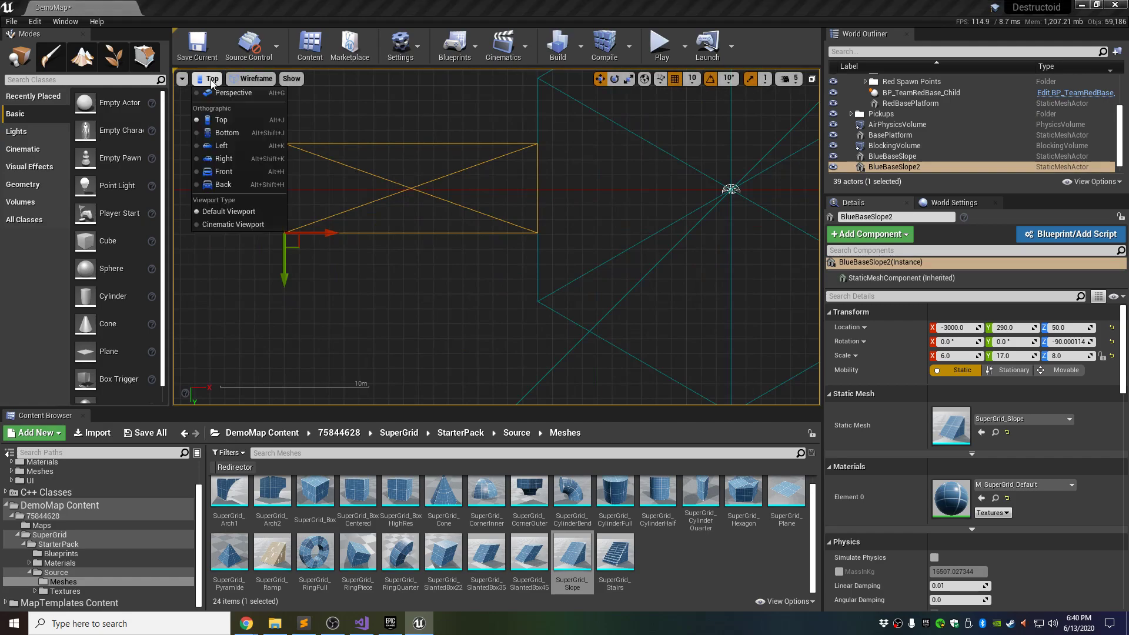
click(235, 145)
scroll(565, 247, up, 5)
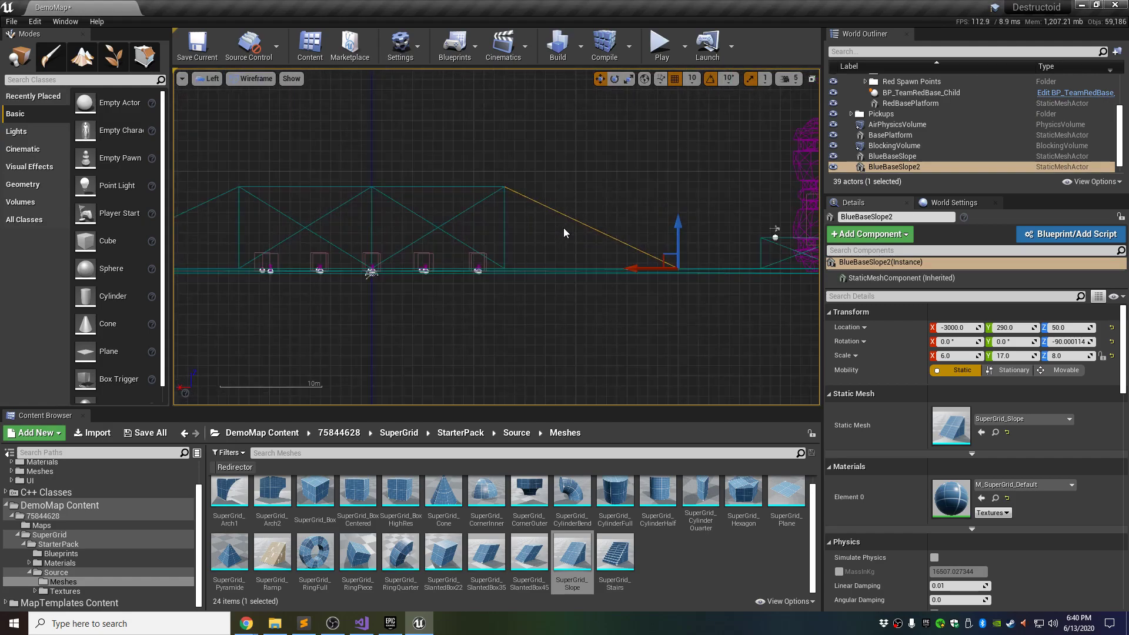
scroll(360, 119, up, 5)
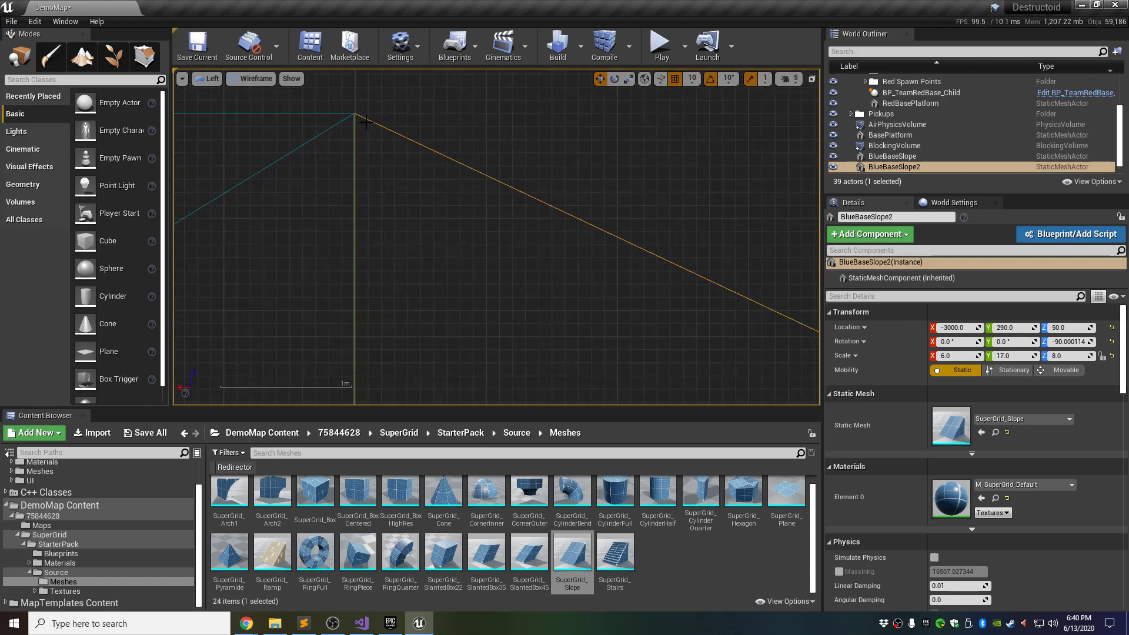
scroll(341, 105, up, 2)
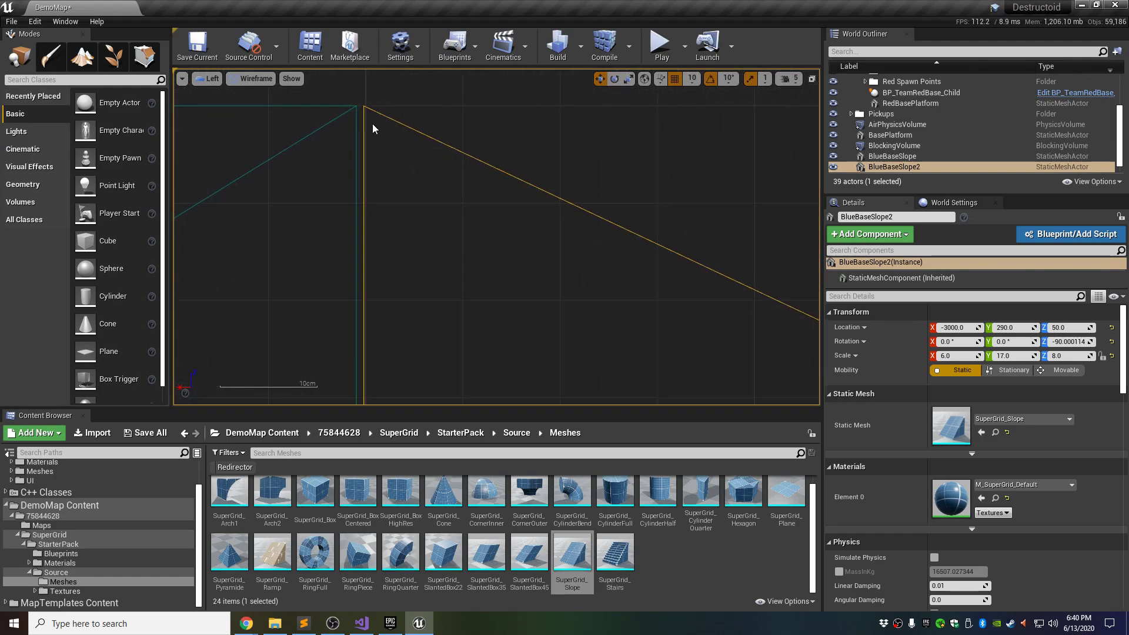
scroll(443, 165, down, 5)
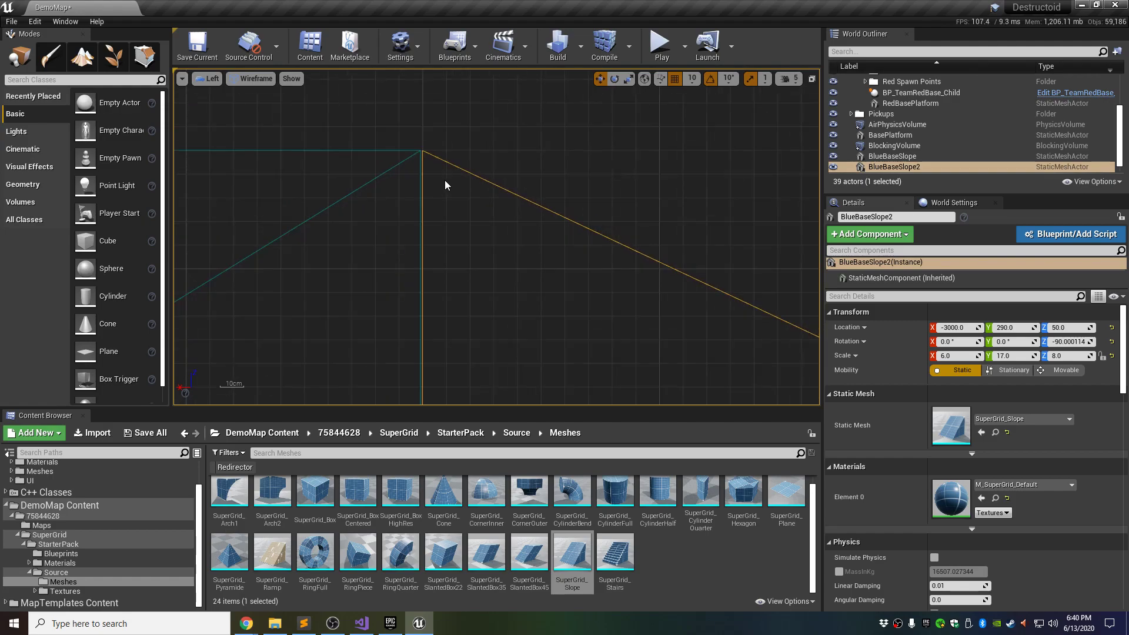
scroll(446, 183, down, 5)
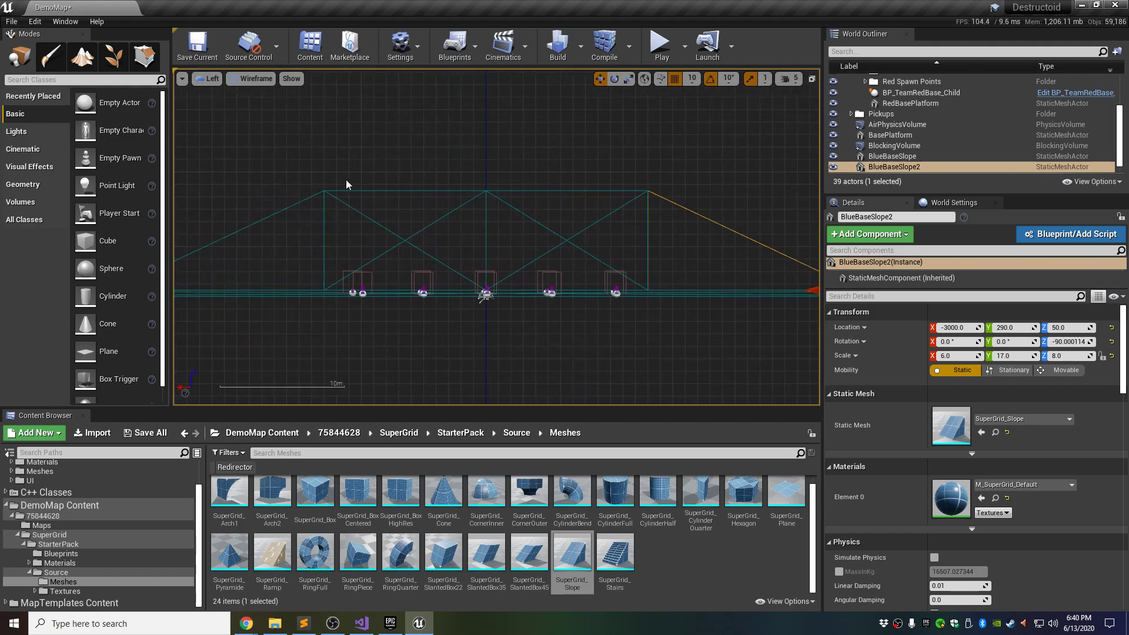
scroll(288, 212, up, 6)
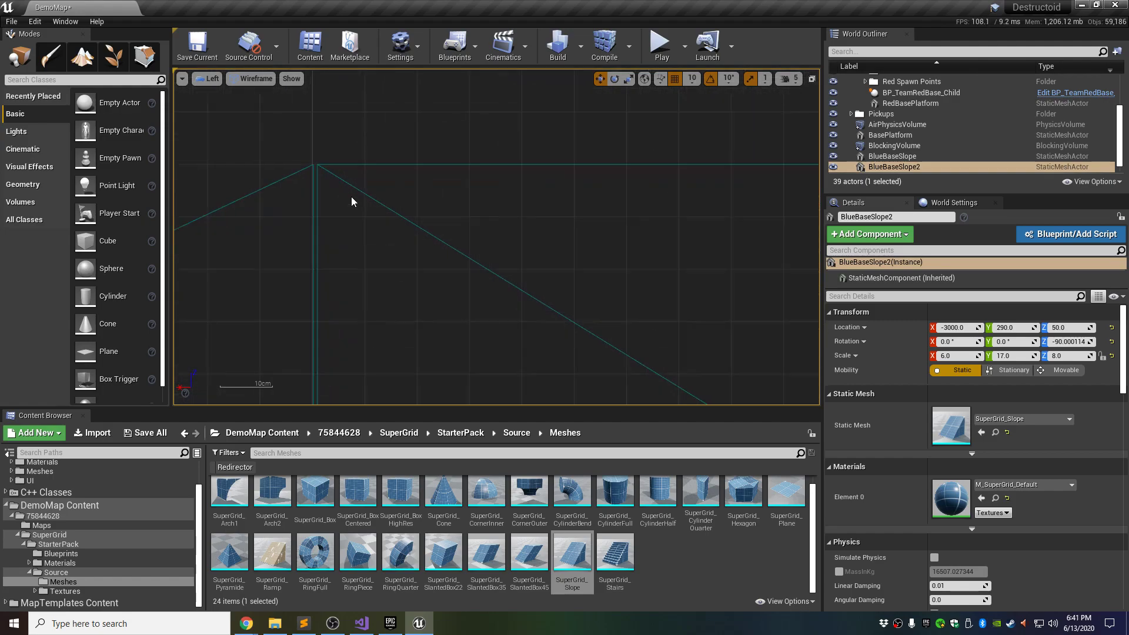
scroll(351, 196, down, 20)
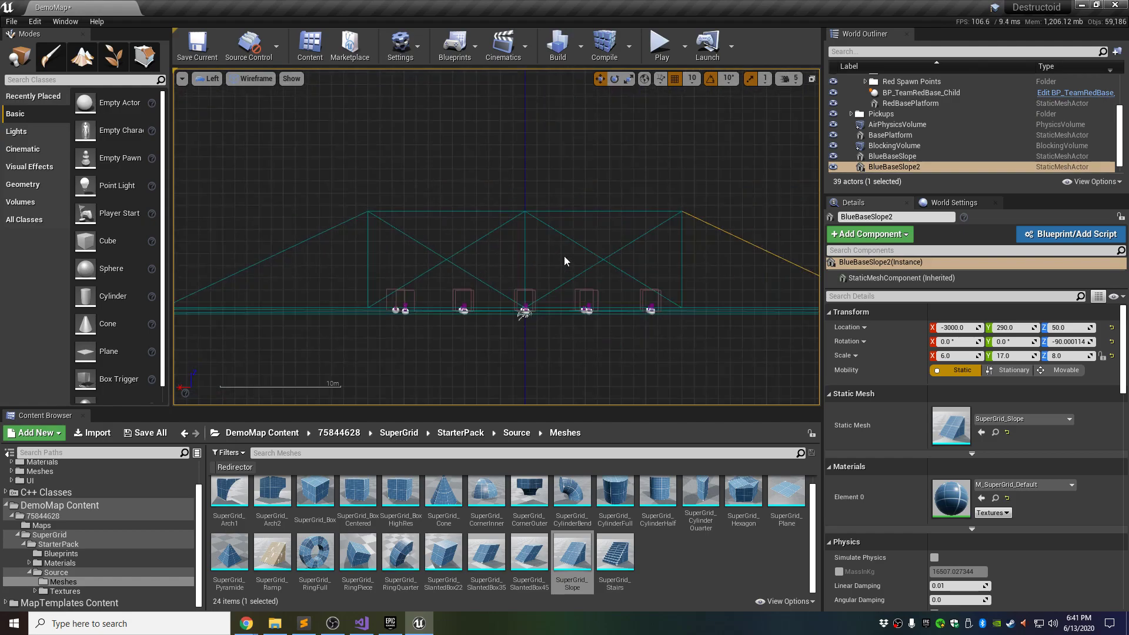
scroll(676, 253, up, 5)
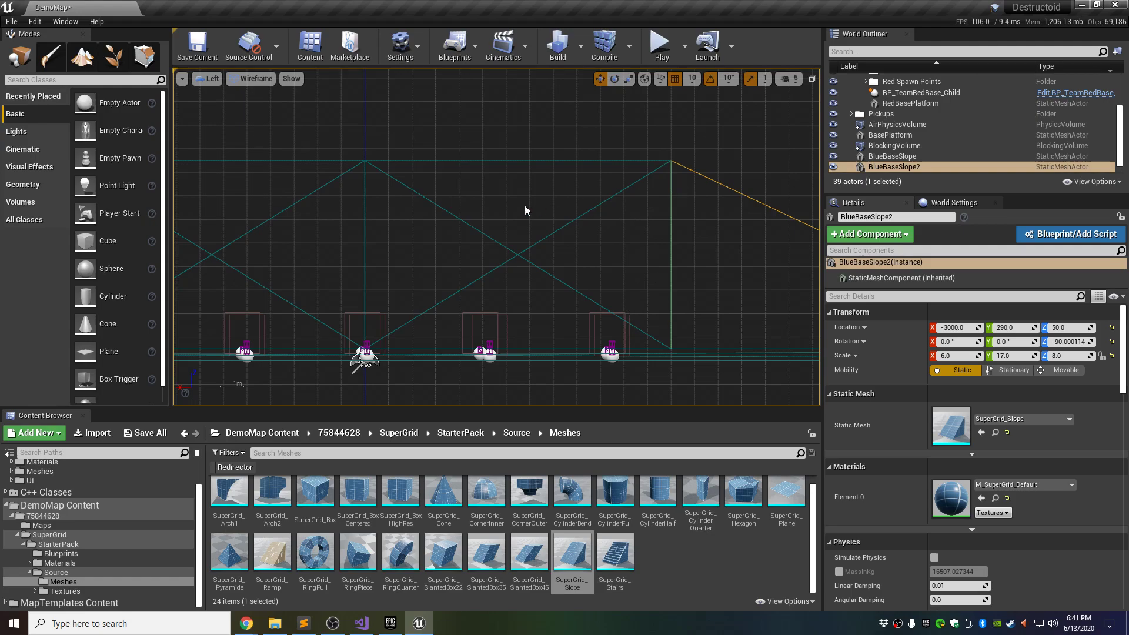
- Return to the perspective view, check both slopes around the hexagon and save the level
click(211, 78)
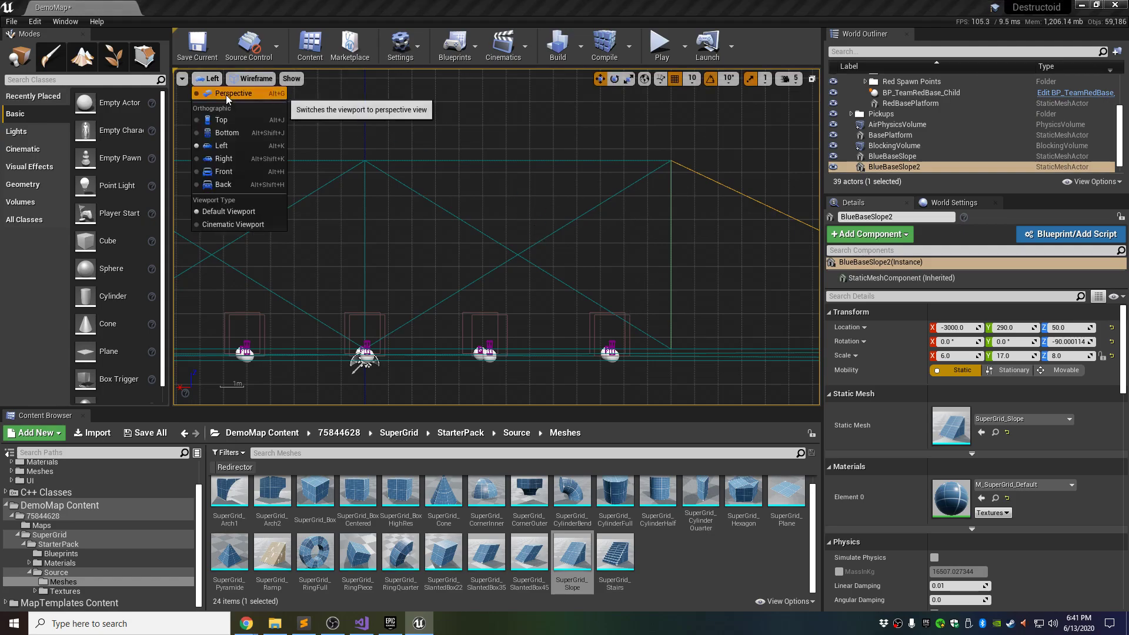
click(224, 103)
right_drag(546, 181, 683, 191)
click(588, 266)
click(672, 262)
right_drag(665, 257, 676, 279)
key(Escape)
right_drag(660, 235, 411, 238)
right_drag(712, 217, 660, 213)
- Clear the selection and examine the hexagon platform, both slopes and the base platforms from several sides of the arena
right_click(571, 263)
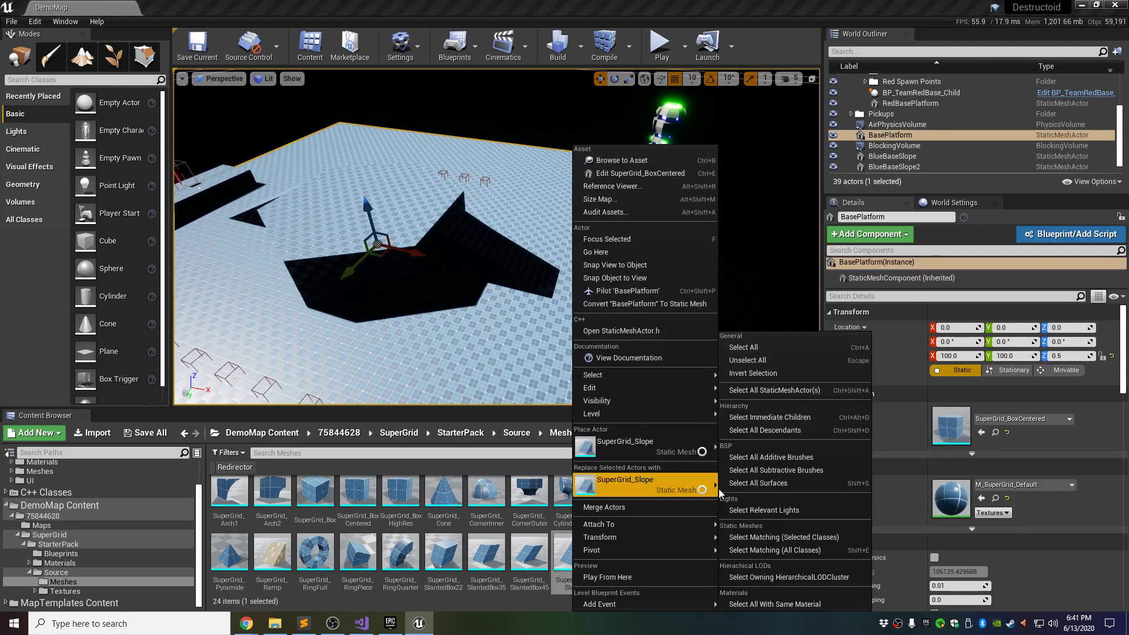
click(774, 311)
right_drag(406, 294, 347, 253)
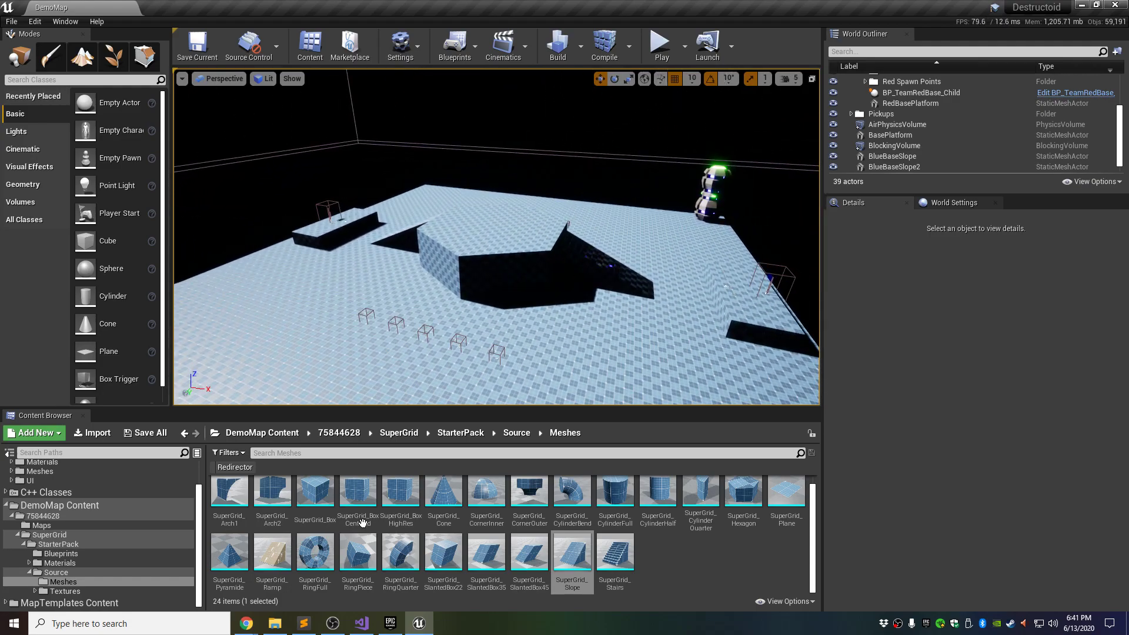
click(665, 587)
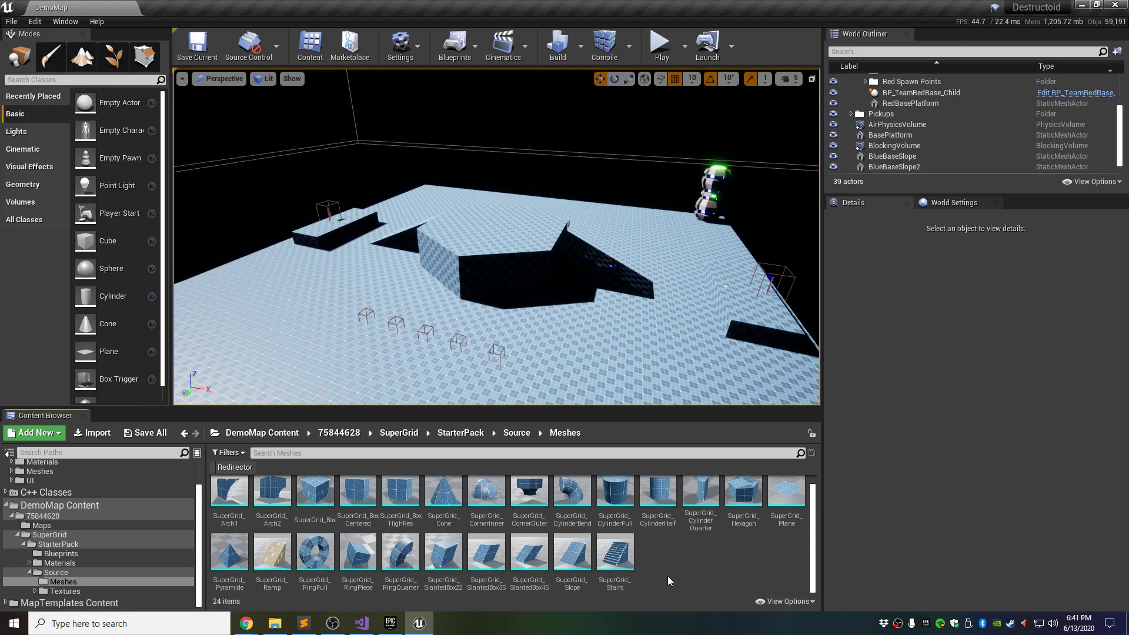
right_drag(630, 332, 653, 303)
key(w)
key(w)
key(s)
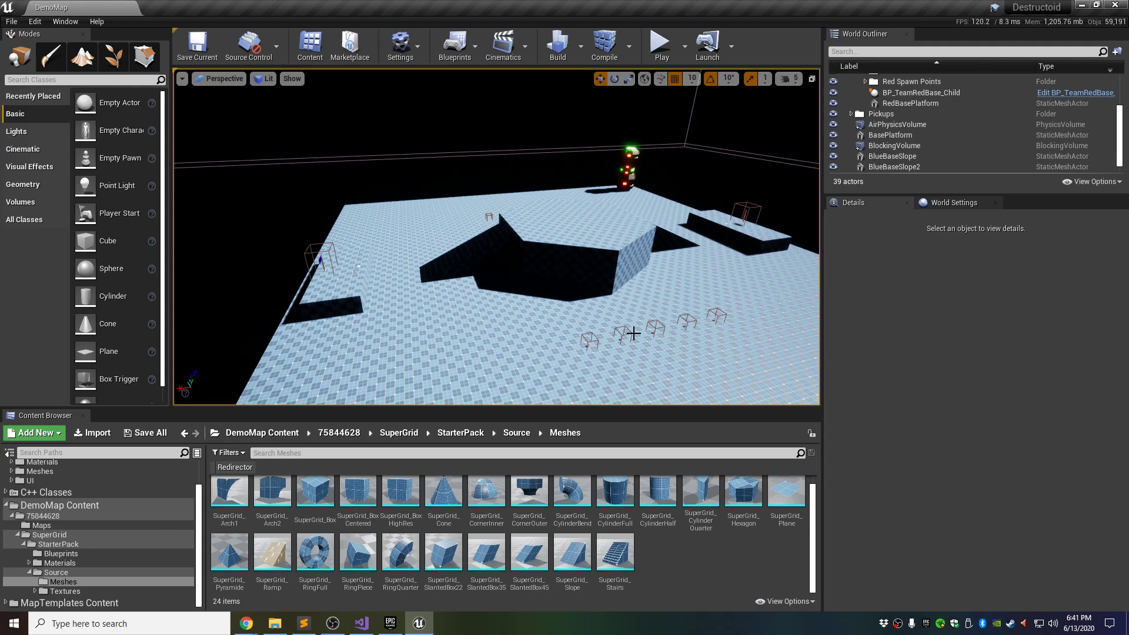
right_drag(653, 303, 603, 322)
key(w)
key(d)
key(w)
key(s)
key(w)
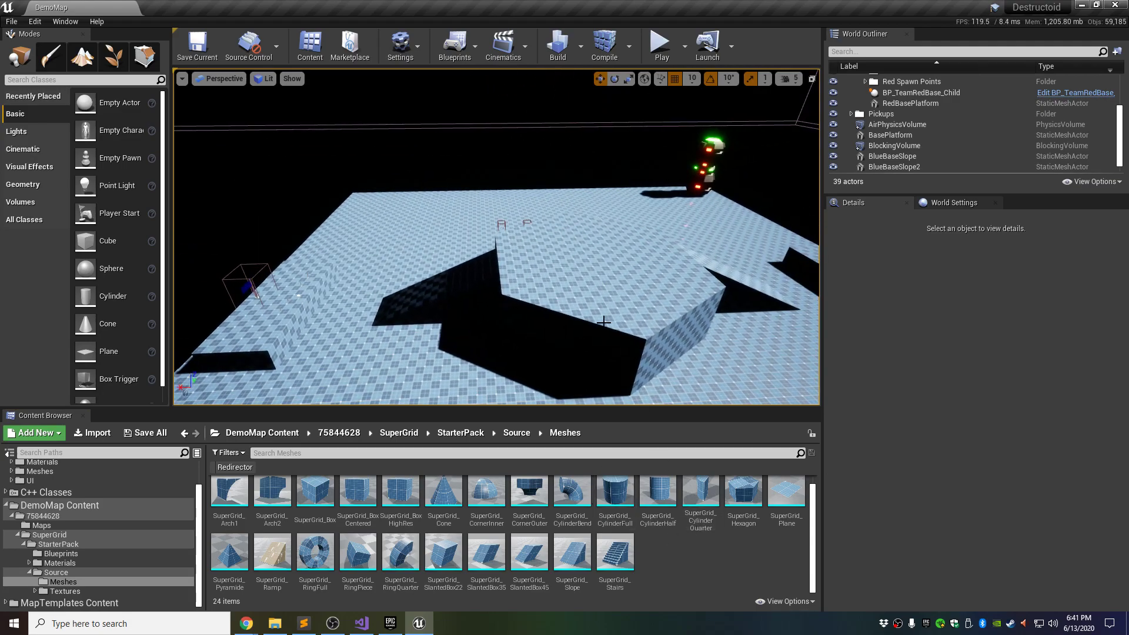
key(s)
right_drag(507, 261, 588, 272)
key(w)
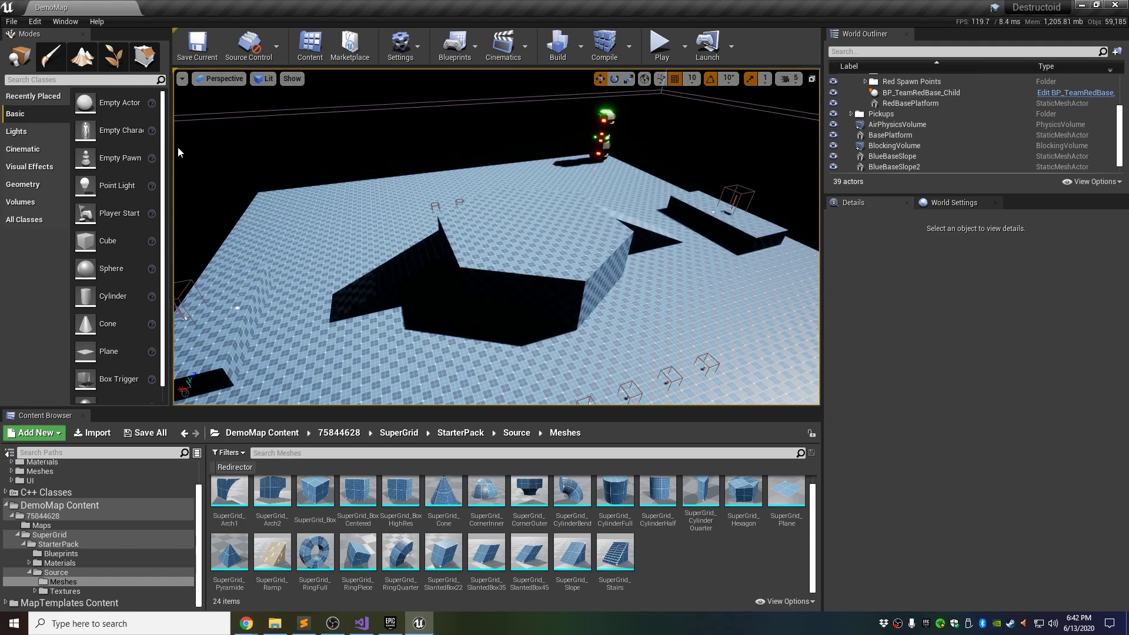
- Find the Post Process Volume among the placeable visual effects and place one in the level near the hexagon platform
drag(172, 148, 225, 151)
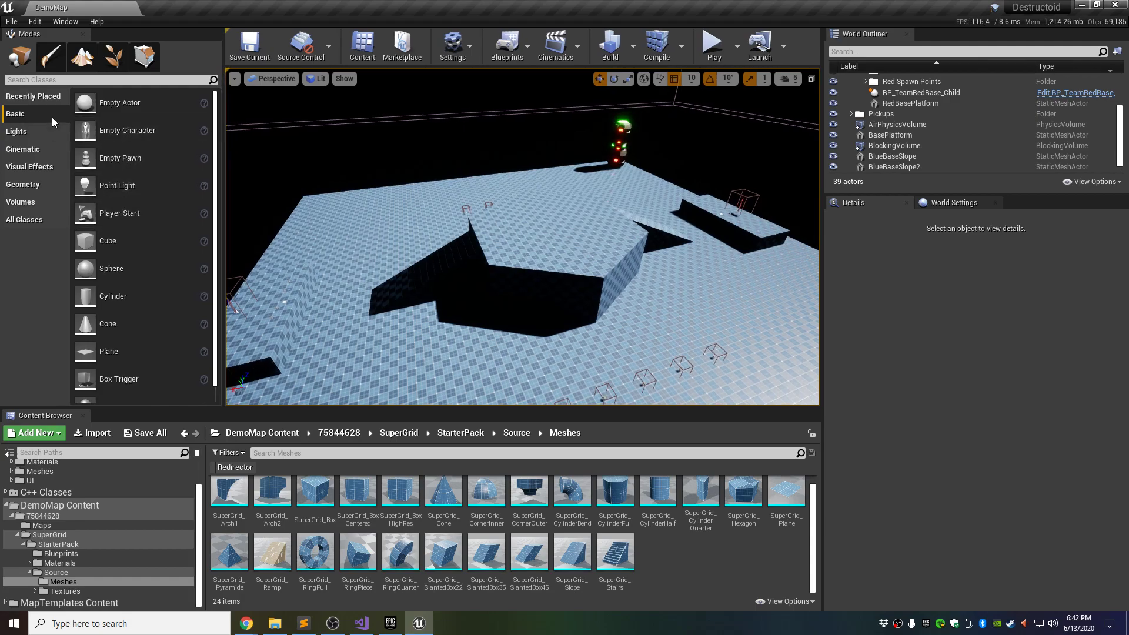
click(34, 99)
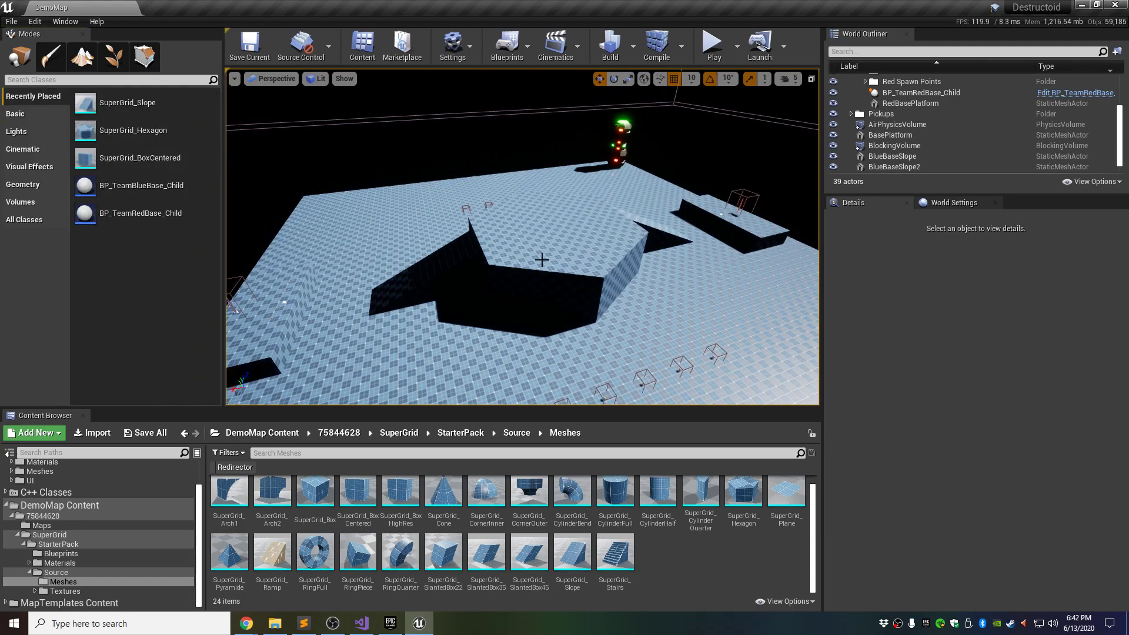
click(25, 117)
click(22, 135)
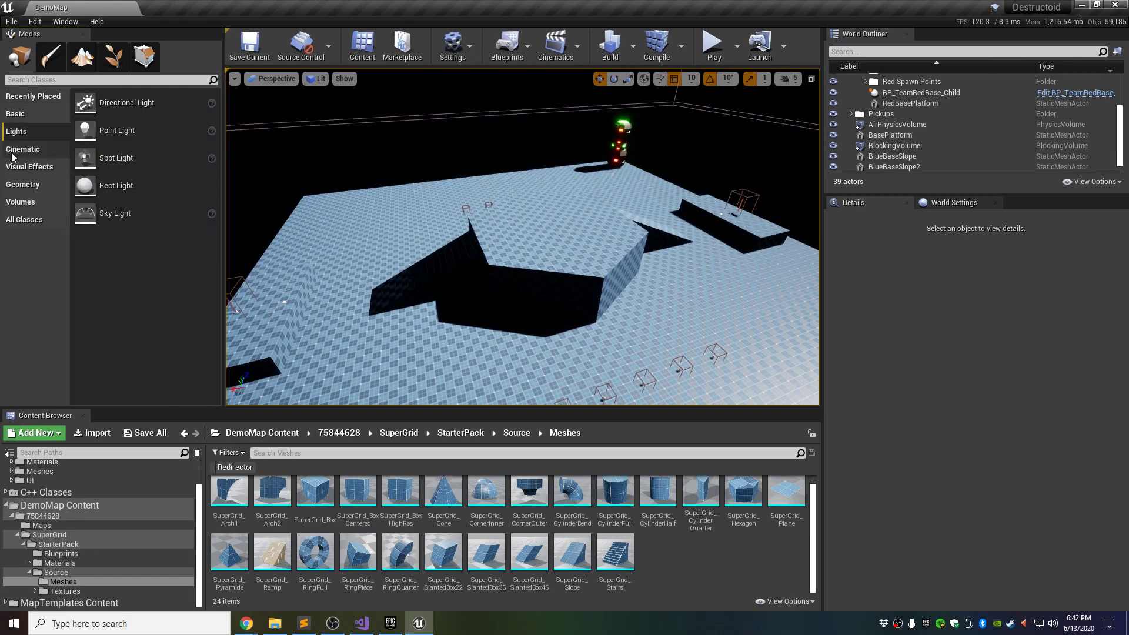
click(31, 150)
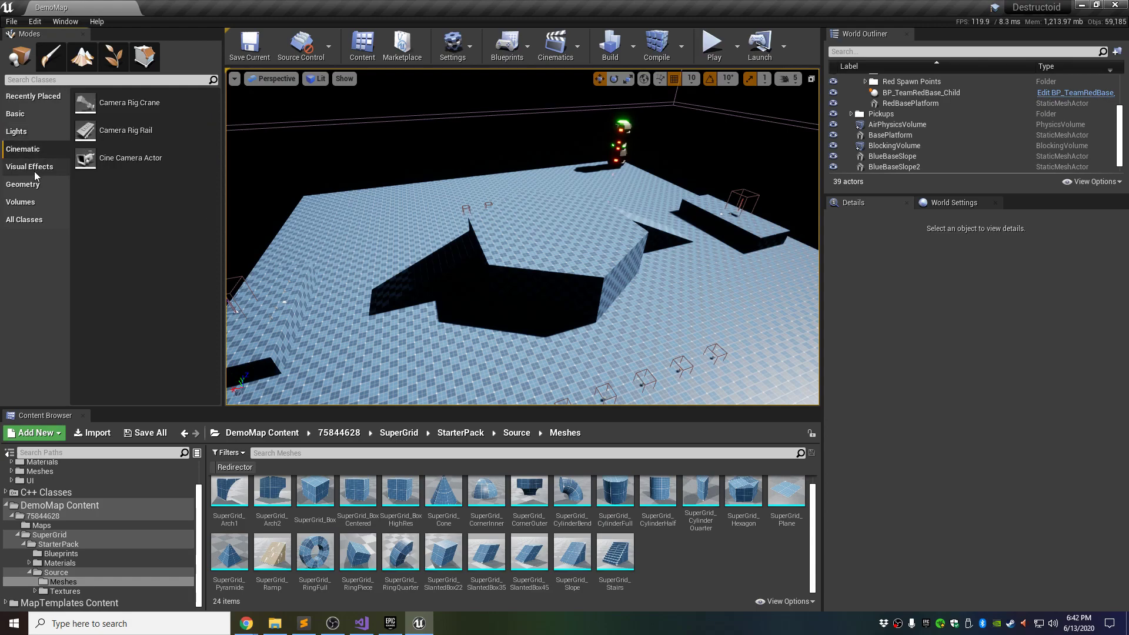
click(37, 169)
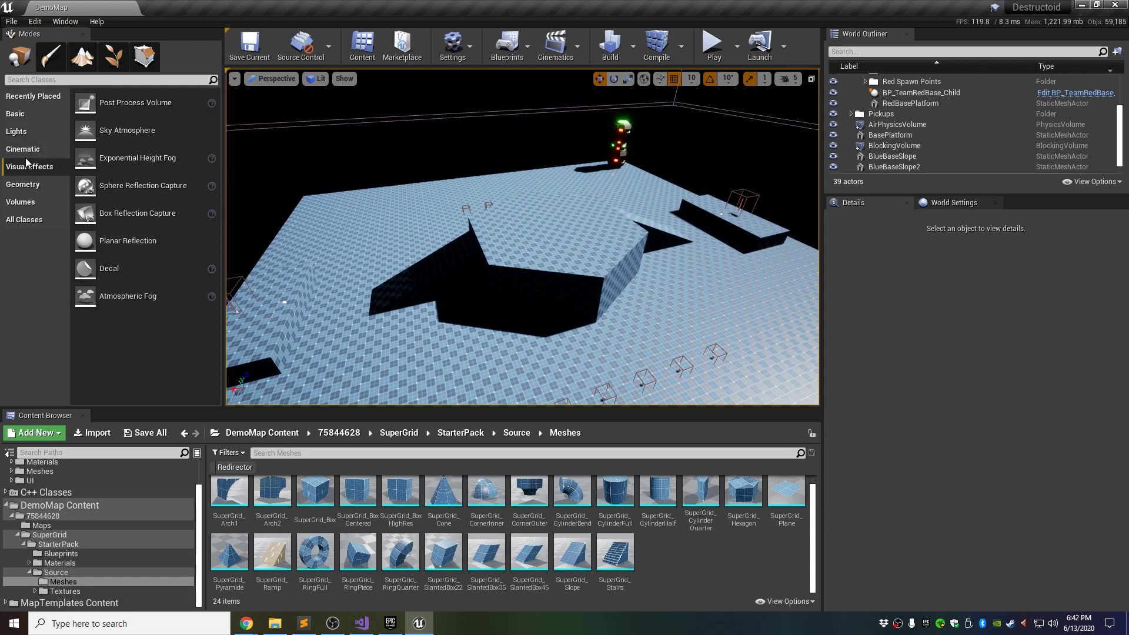
drag(100, 103, 505, 325)
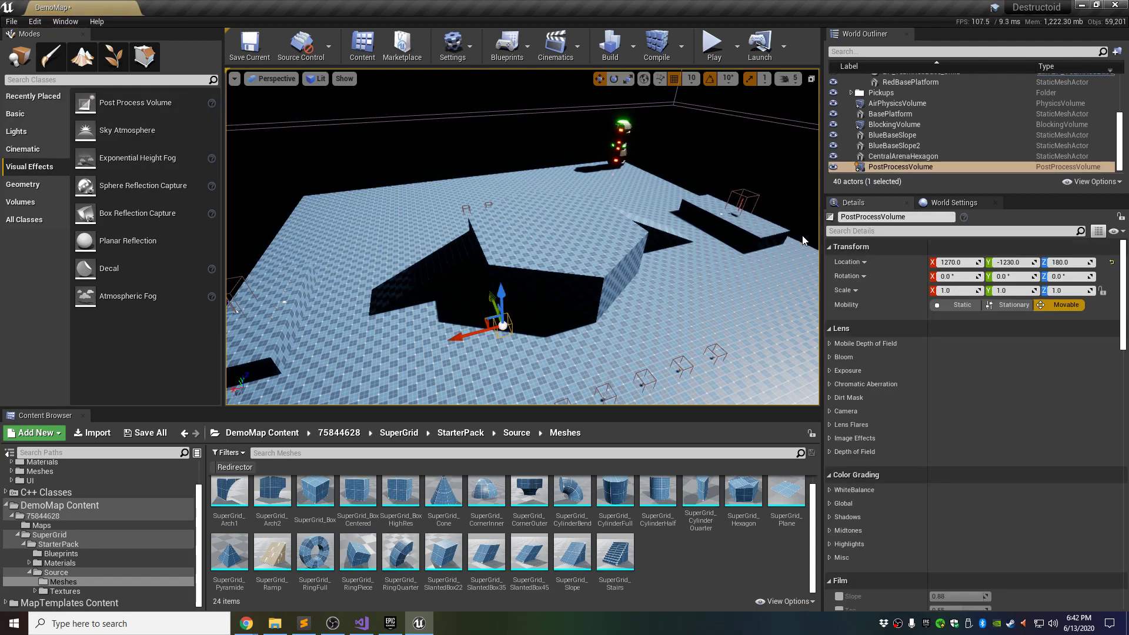
- Reset the post process volume's location to 0, 0, 0
key(a)
right_drag(522, 237, 558, 238)
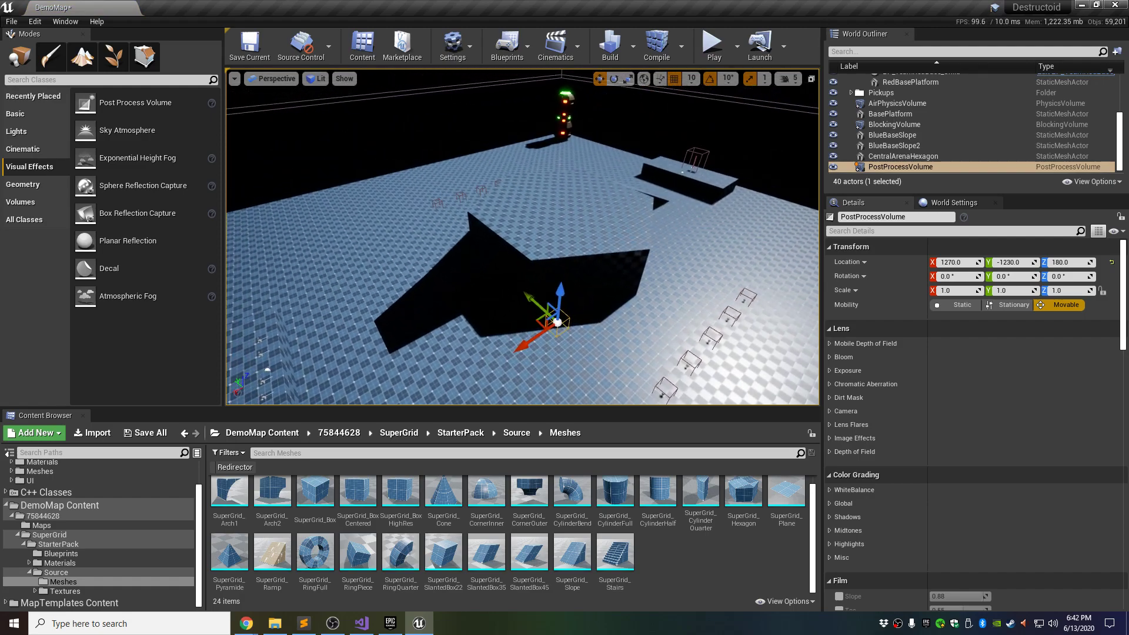
click(1111, 264)
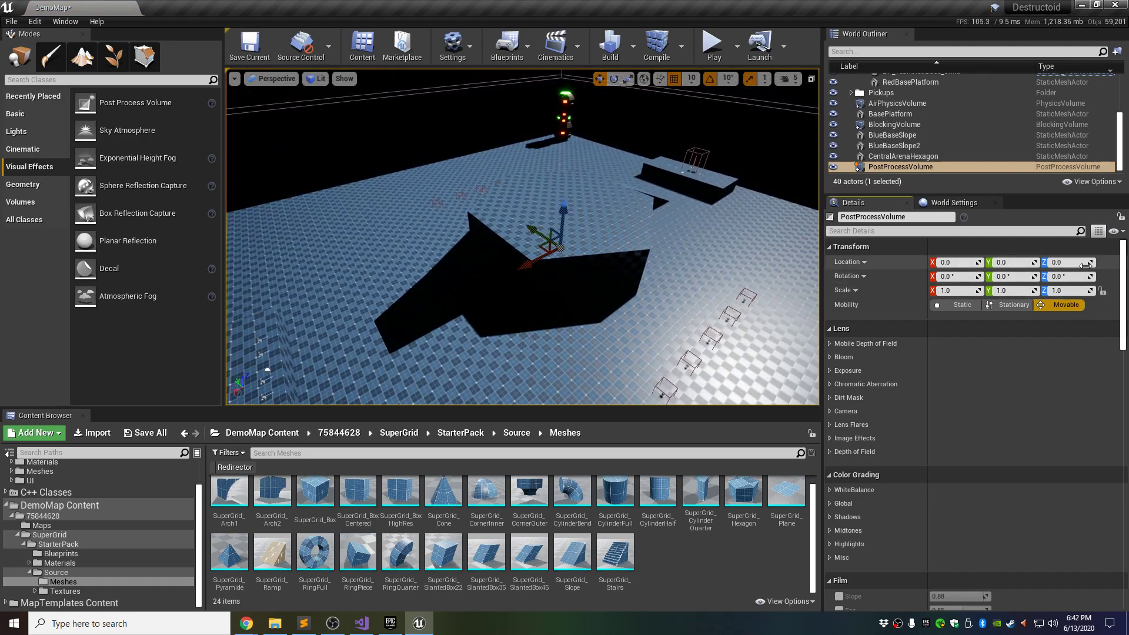
- Enable Infinite Extent (Unbound) on the post process volume so that it covers the whole world
click(898, 164)
scroll(948, 418, down, 10)
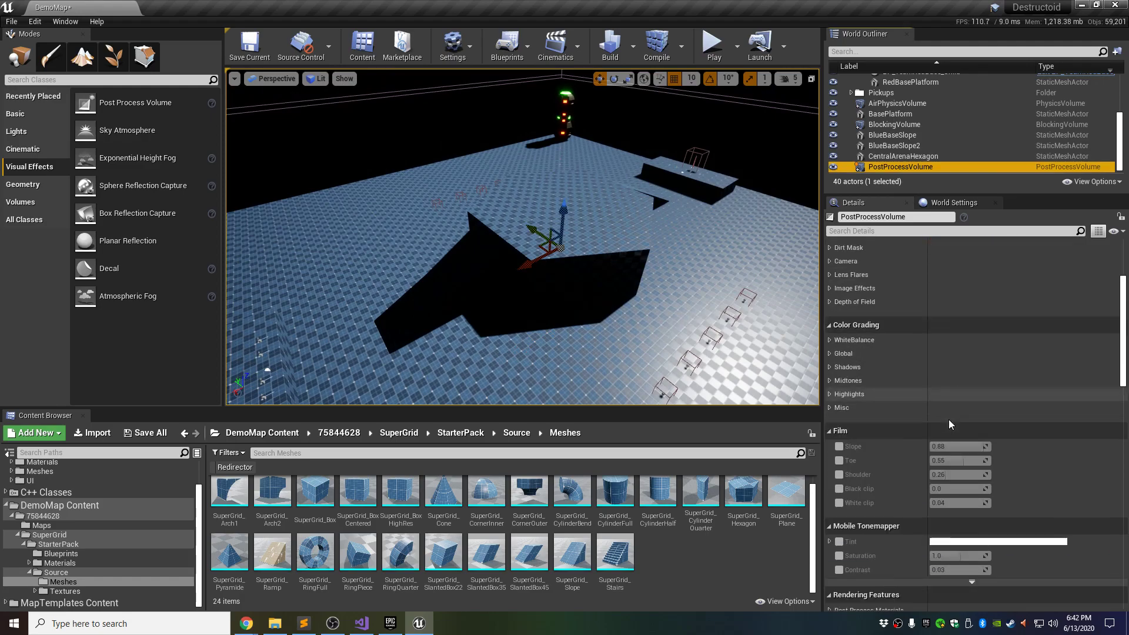
scroll(948, 419, down, 5)
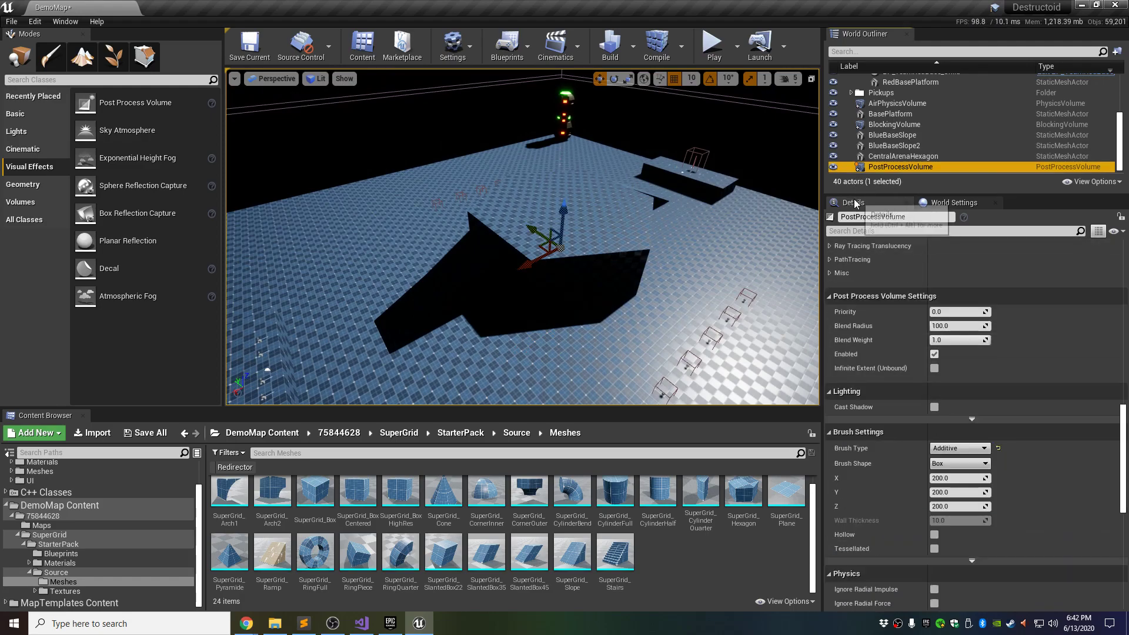
scroll(918, 406, down, 6)
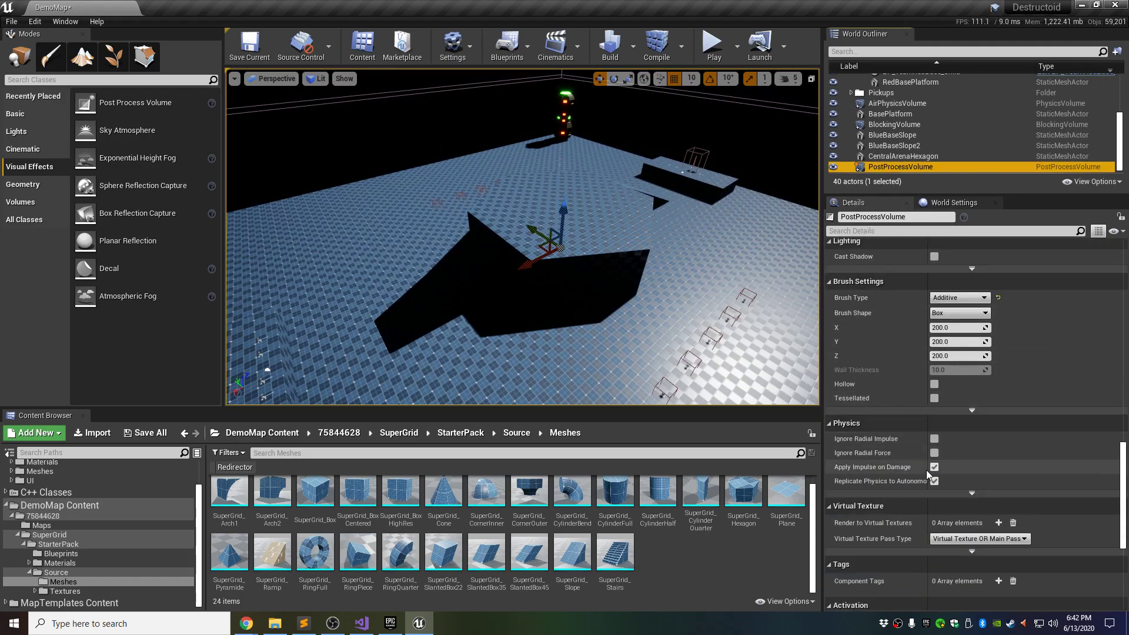
scroll(923, 462, up, 5)
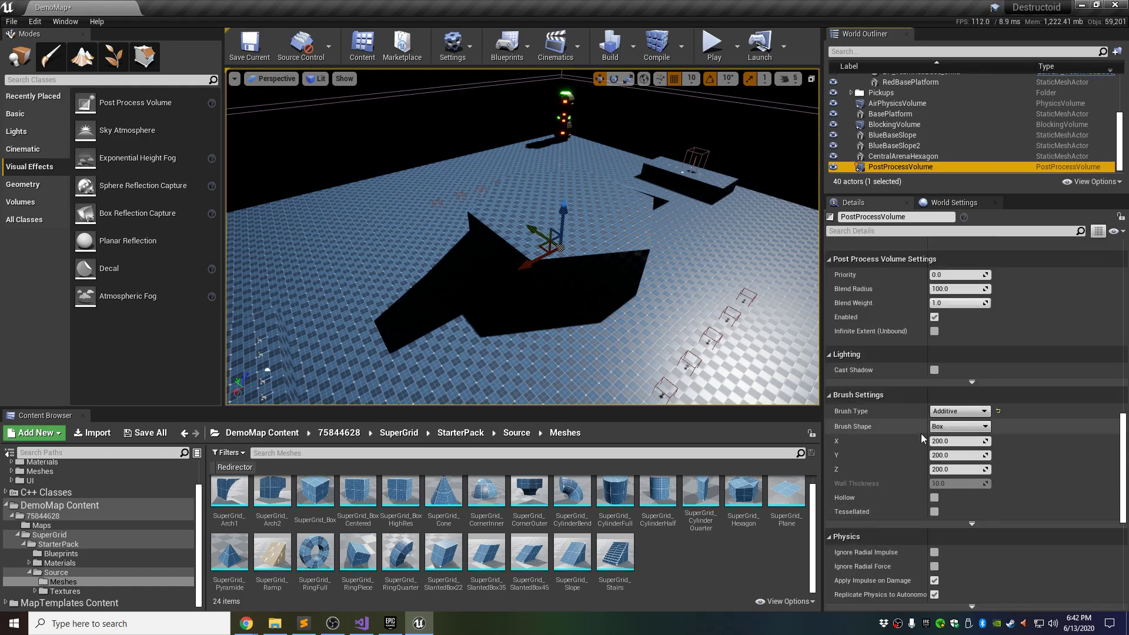
click(934, 331)
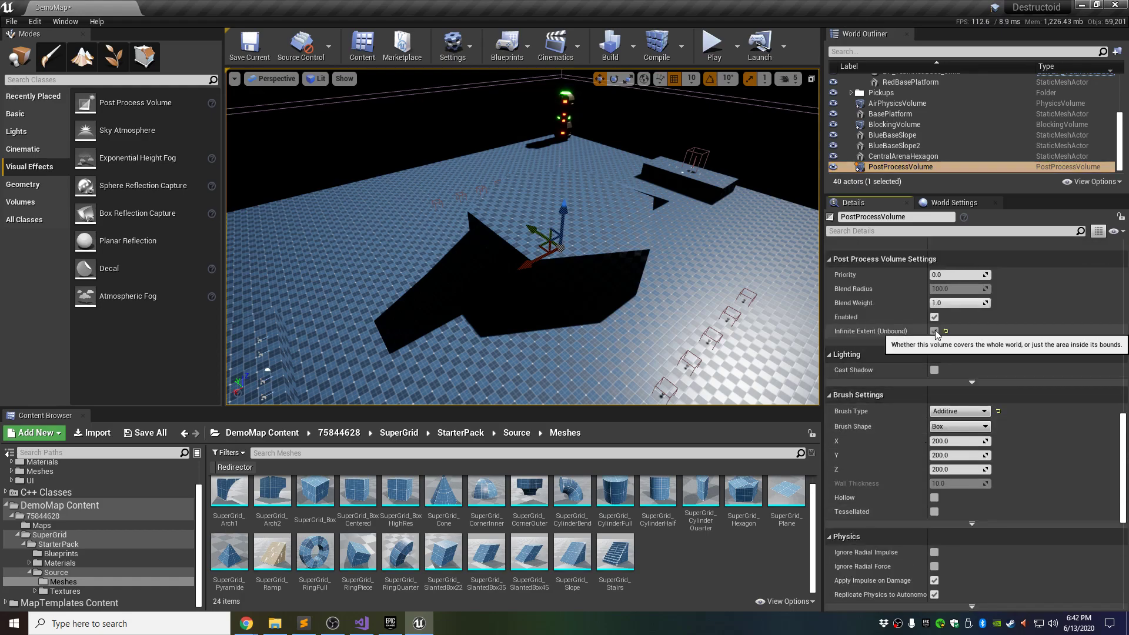
right_drag(522, 237, 547, 215)
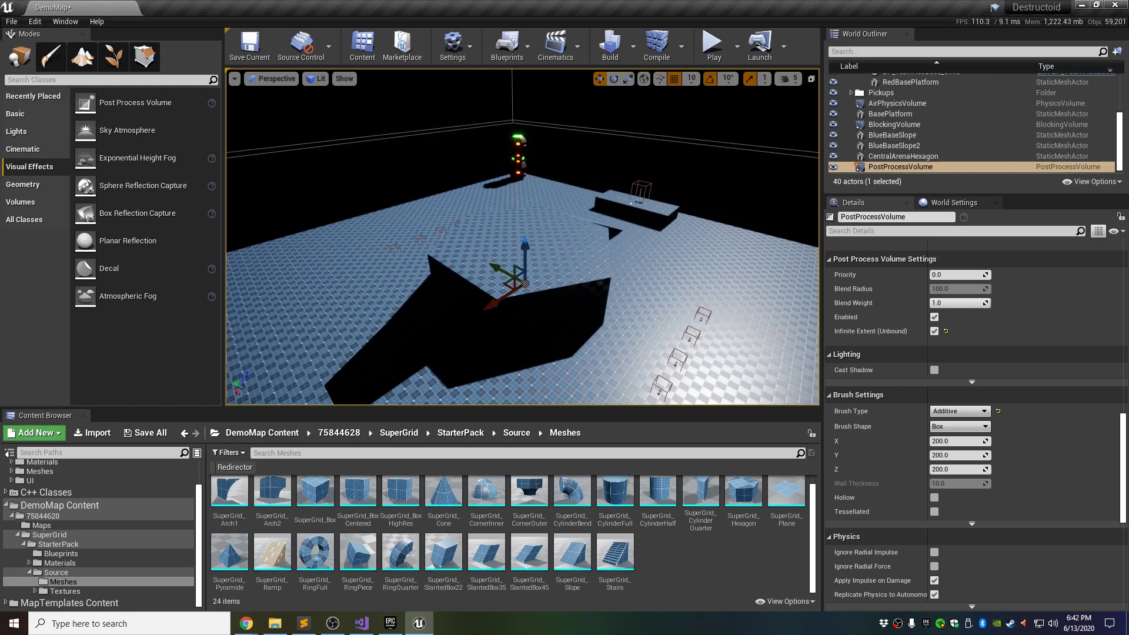
right_drag(547, 214, 527, 299)
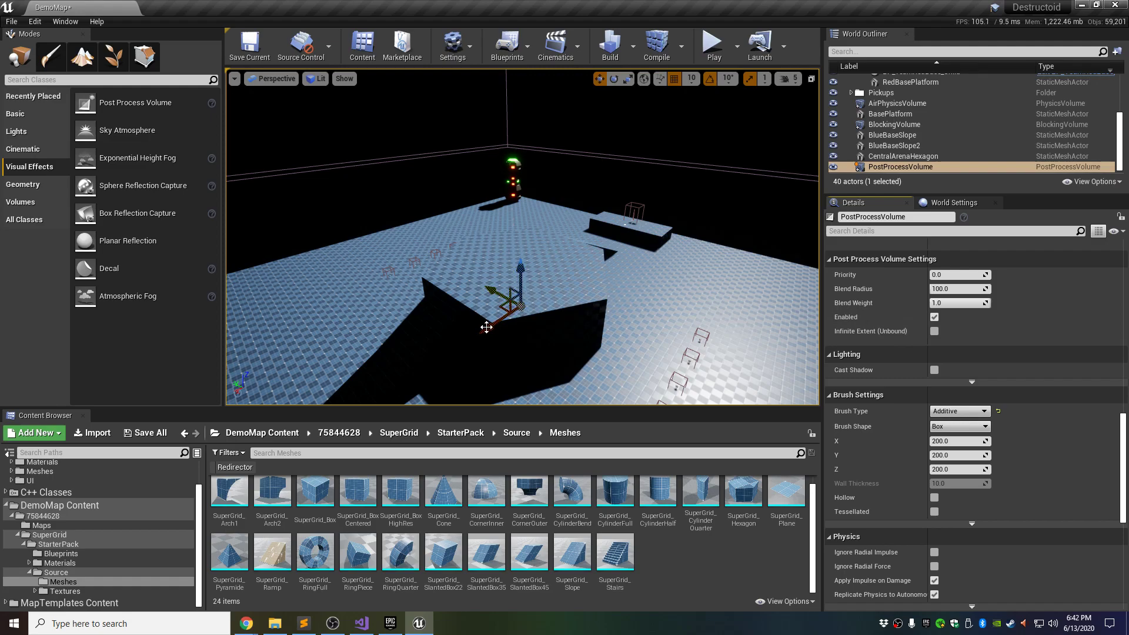
click(935, 332)
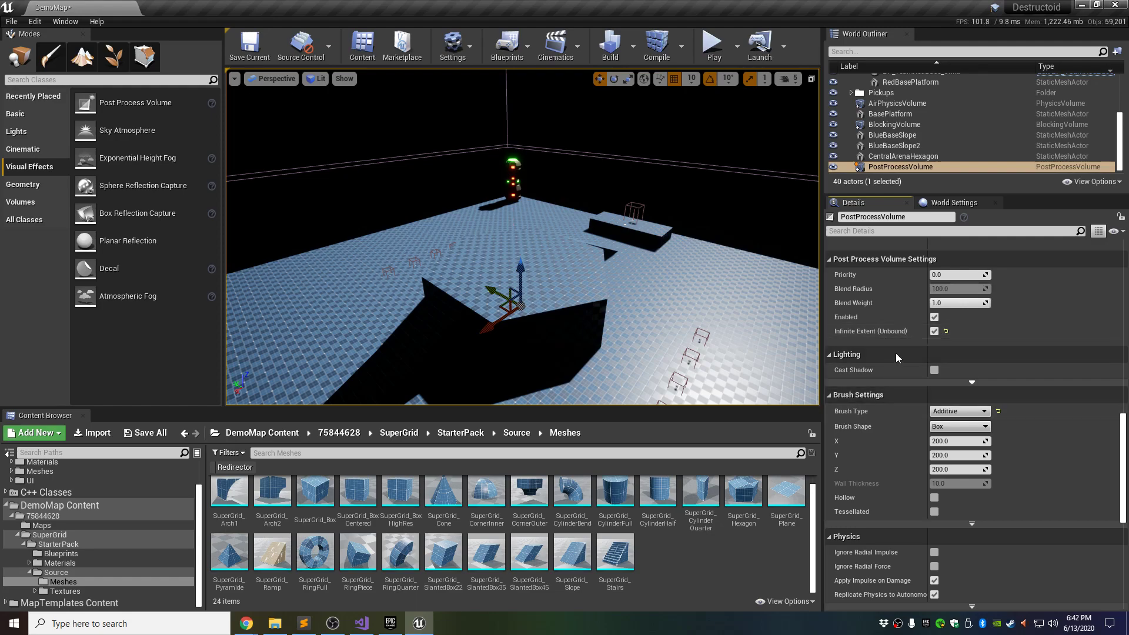
- Move PostProcessVolume into the Atmosphere & Lighting folder of the World Outliner
click(920, 167)
scroll(1014, 418, up, 15)
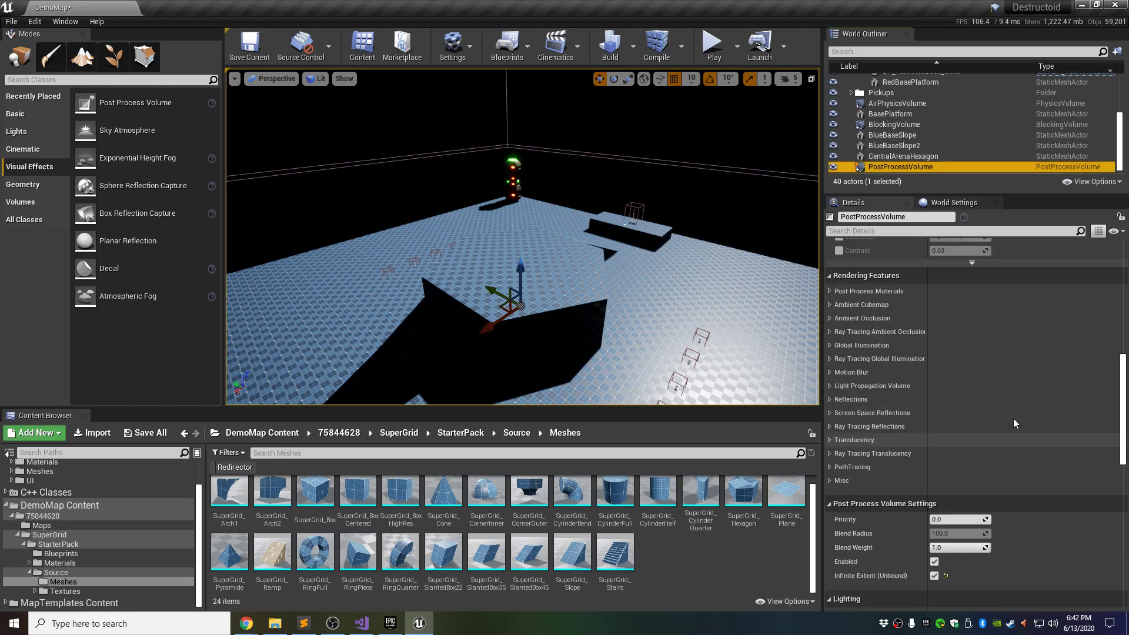
scroll(1014, 418, up, 2)
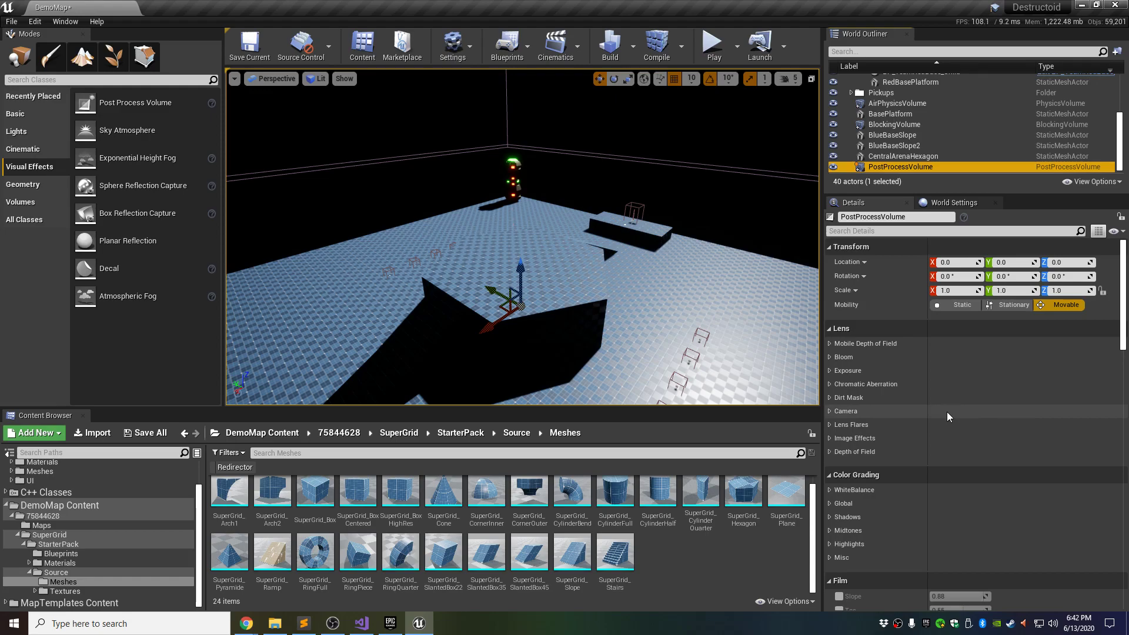
drag(899, 167, 885, 93)
click(851, 89)
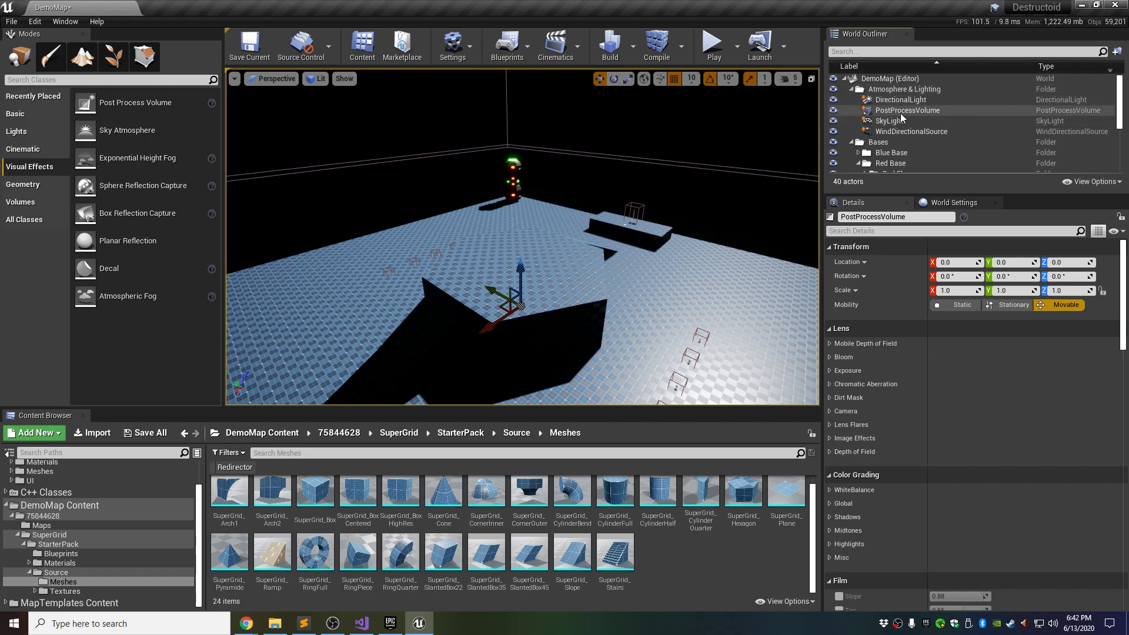
- Override the post process volume's Bloom intensity, set it to 8.0 and check the glow across the arena
click(829, 357)
mouse_move(530, 241)
right_down()
mouse_move(477, 294)
mouse_move(529, 300)
mouse_move(538, 250)
right_up()
right_drag(610, 272, 588, 265)
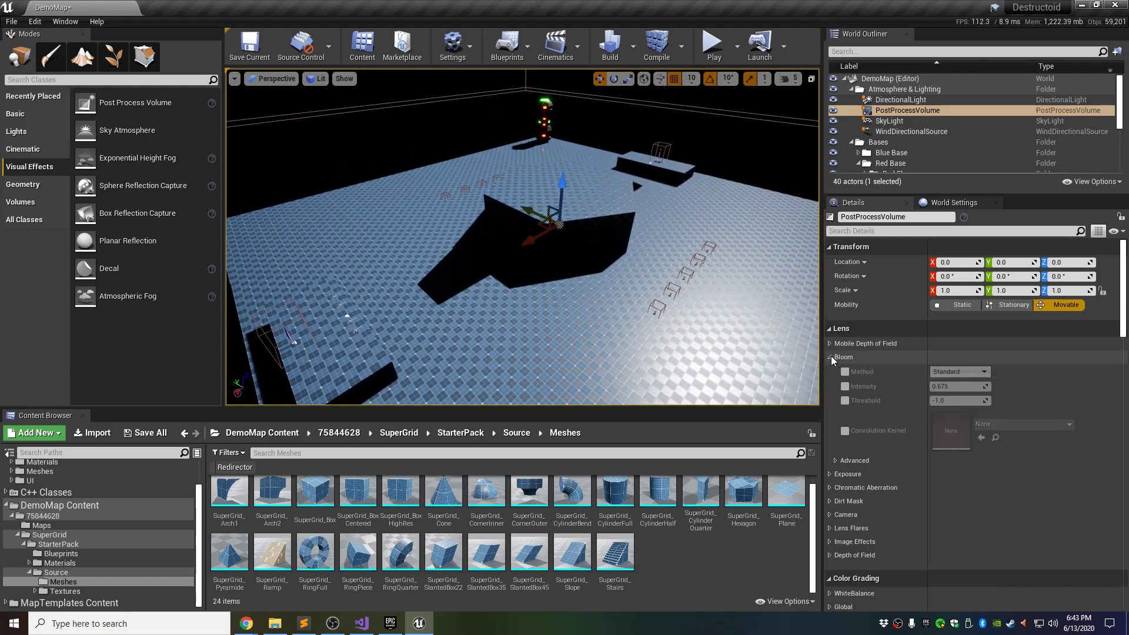
click(845, 387)
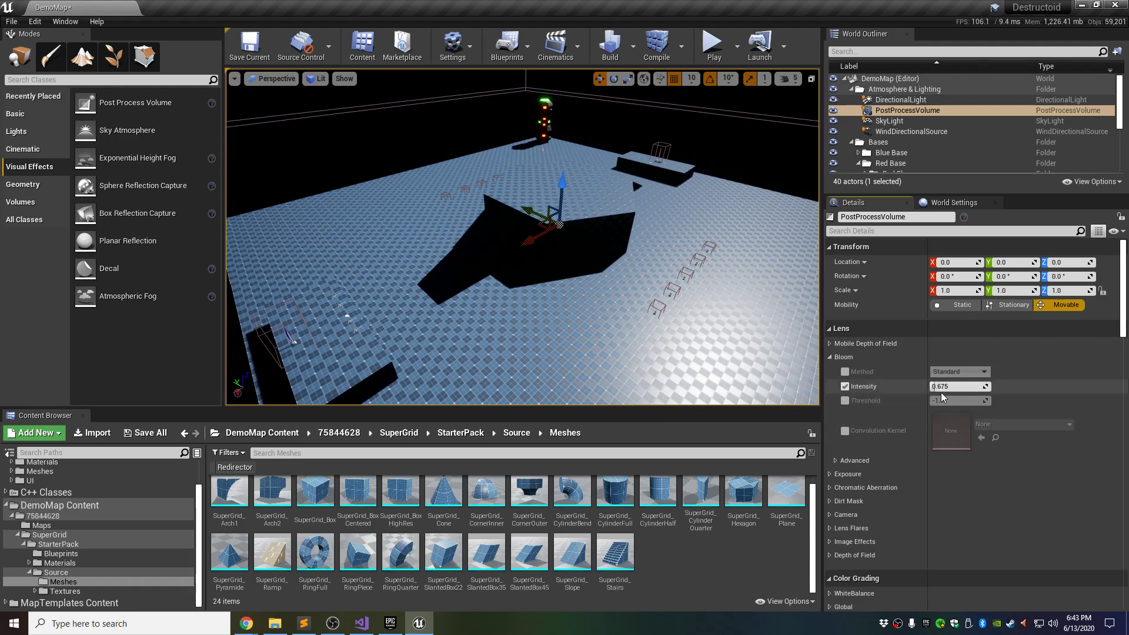
drag(947, 387, 1083, 386)
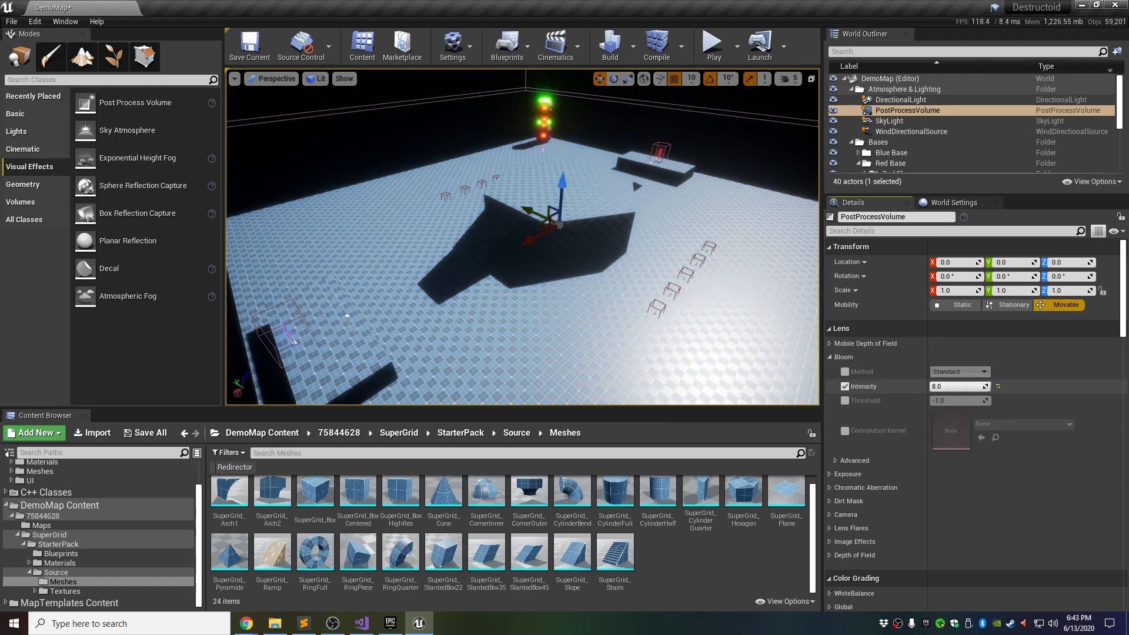
right_drag(735, 329, 776, 327)
right_drag(653, 235, 643, 234)
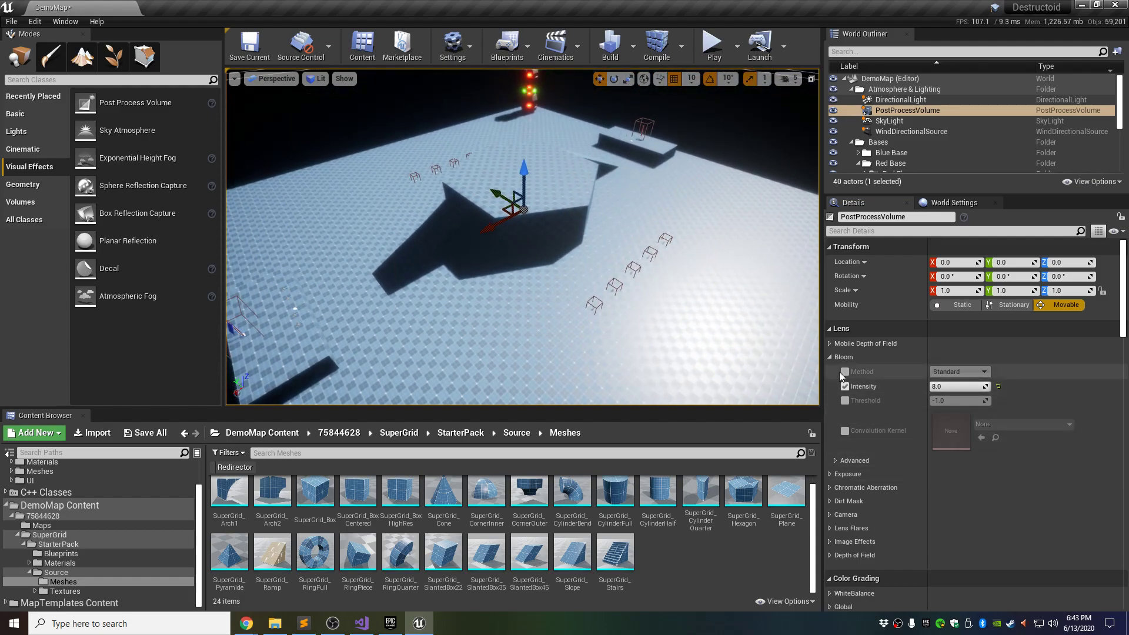
click(831, 359)
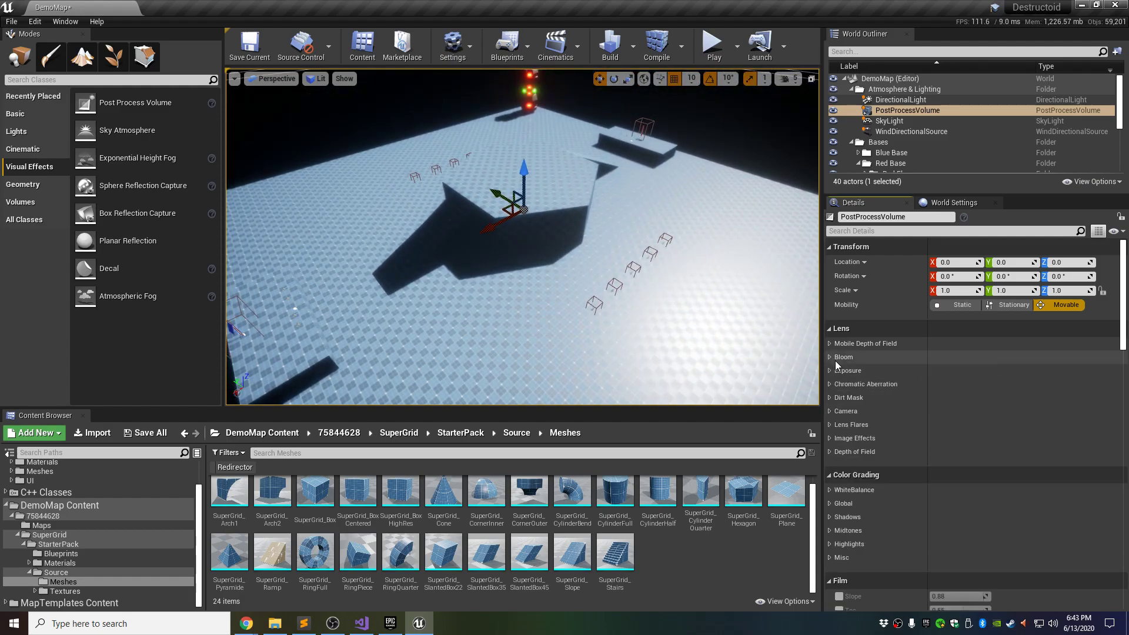
- Override the volume's image effects with Vignette Intensity about 0.638, Grain Jitter about 0.876 and Grain Intensity 1.0, and check the look
click(832, 440)
click(846, 452)
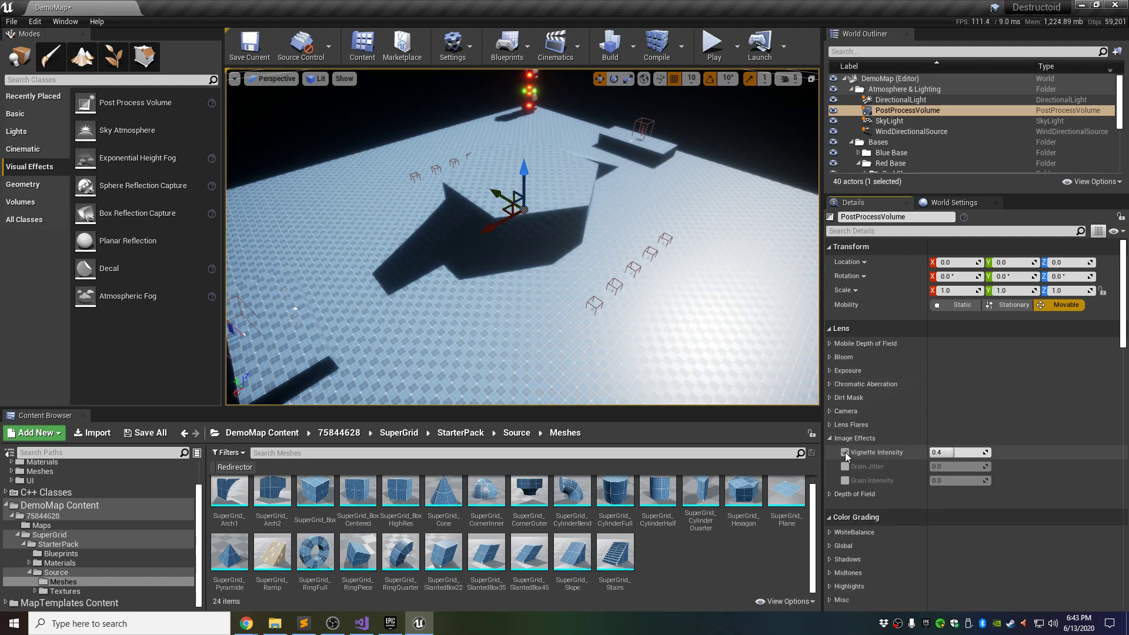
click(846, 467)
click(847, 481)
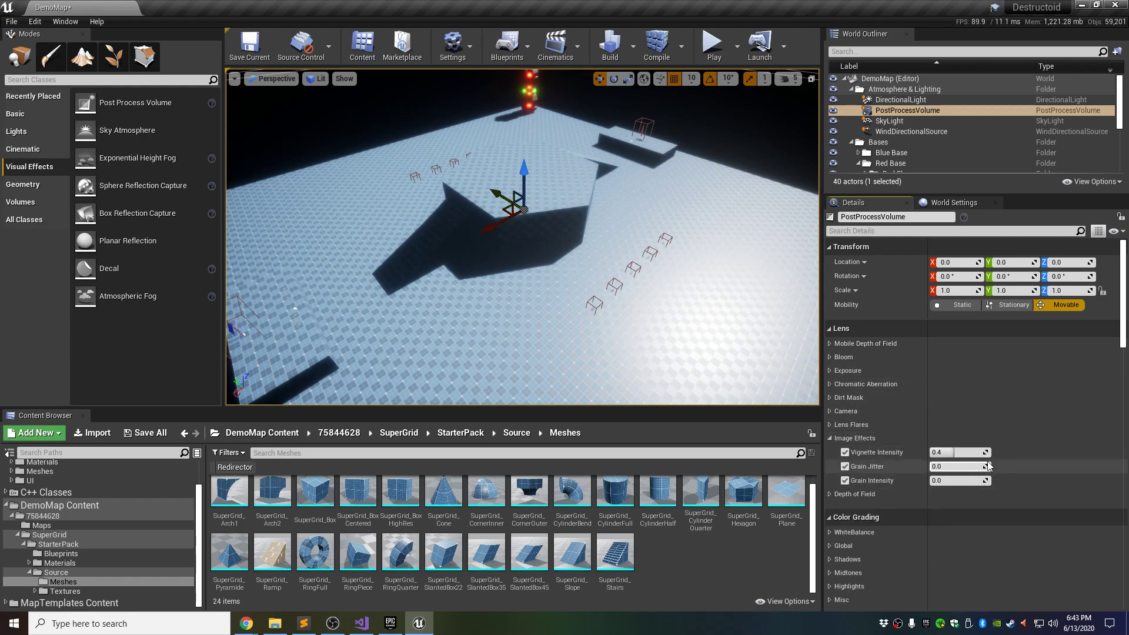
drag(946, 456, 986, 466)
mouse_move(590, 330)
right_down()
mouse_move(558, 306)
mouse_move(771, 292)
mouse_move(629, 314)
mouse_move(494, 312)
mouse_move(590, 327)
right_up()
key(a)
key(a)
key(w)
key(d)
key(s)
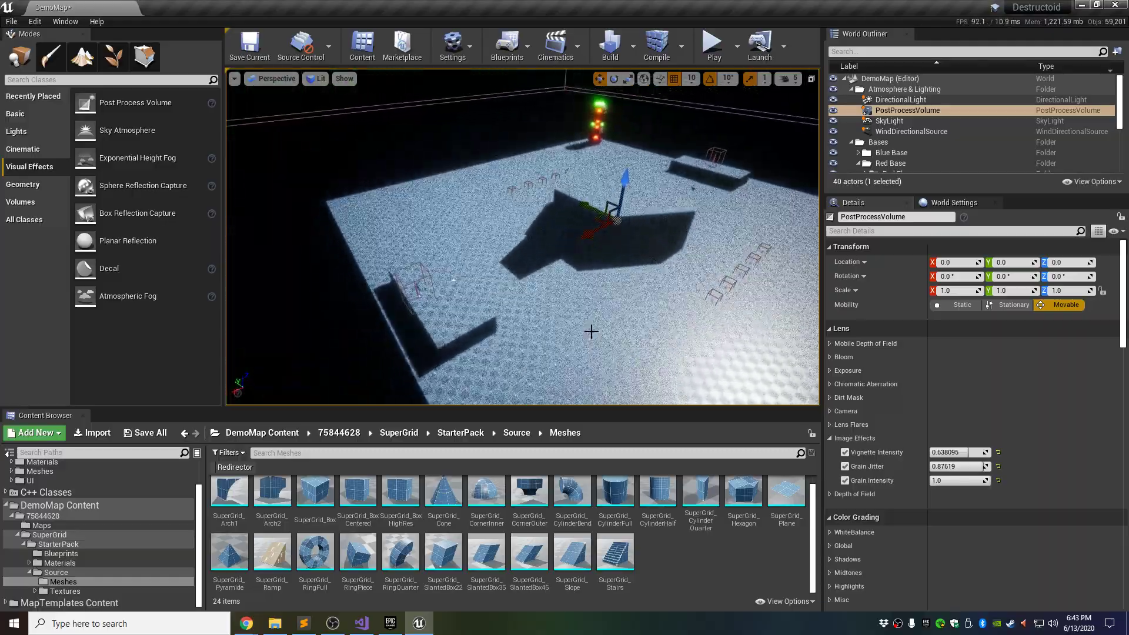
- Look through the post process volume's remaining settings, including Rendering Features, Mobile Tonemapper, Film and Color Grading
click(934, 111)
scroll(876, 442, down, 5)
scroll(878, 443, down, 15)
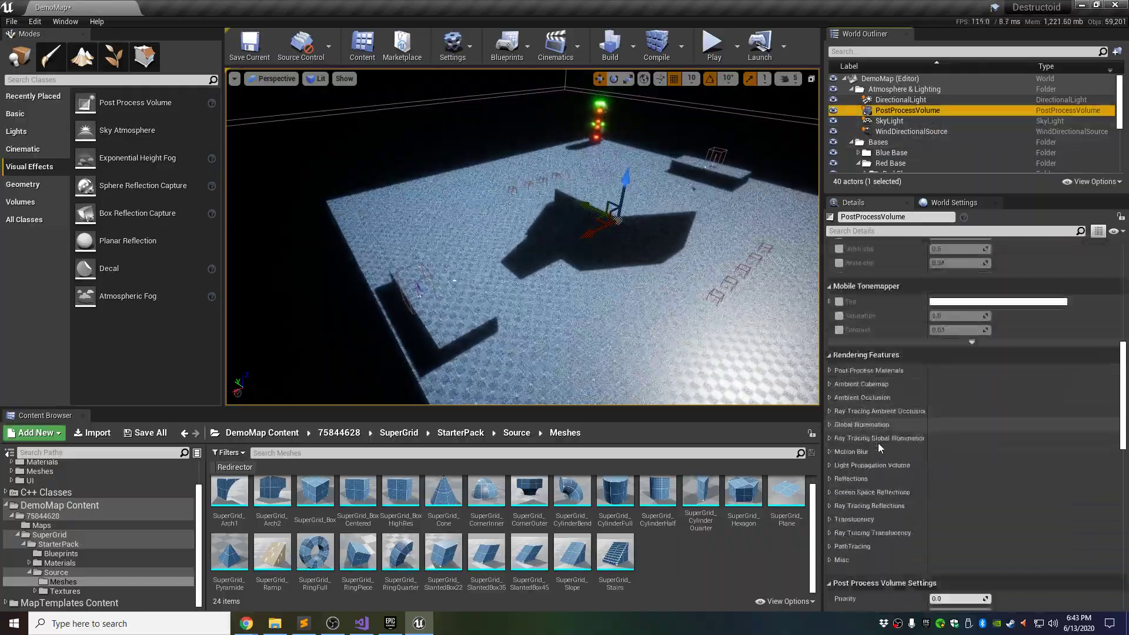
scroll(859, 494, up, 7)
scroll(859, 495, up, 5)
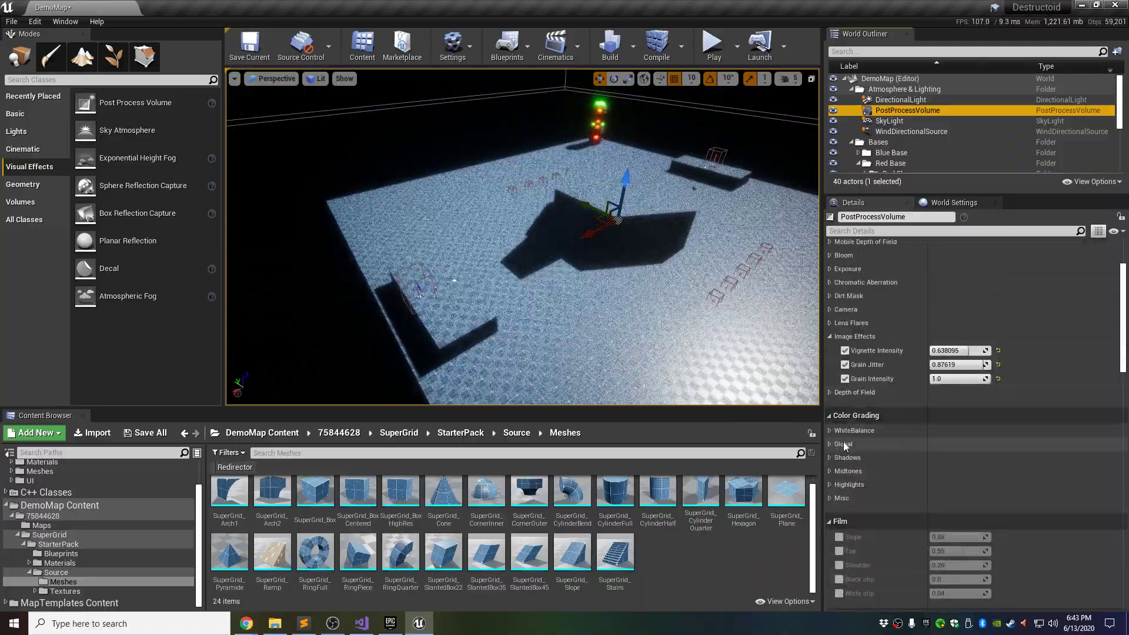
- Delete the PostProcessVolume from the level
scroll(841, 439, up, 2)
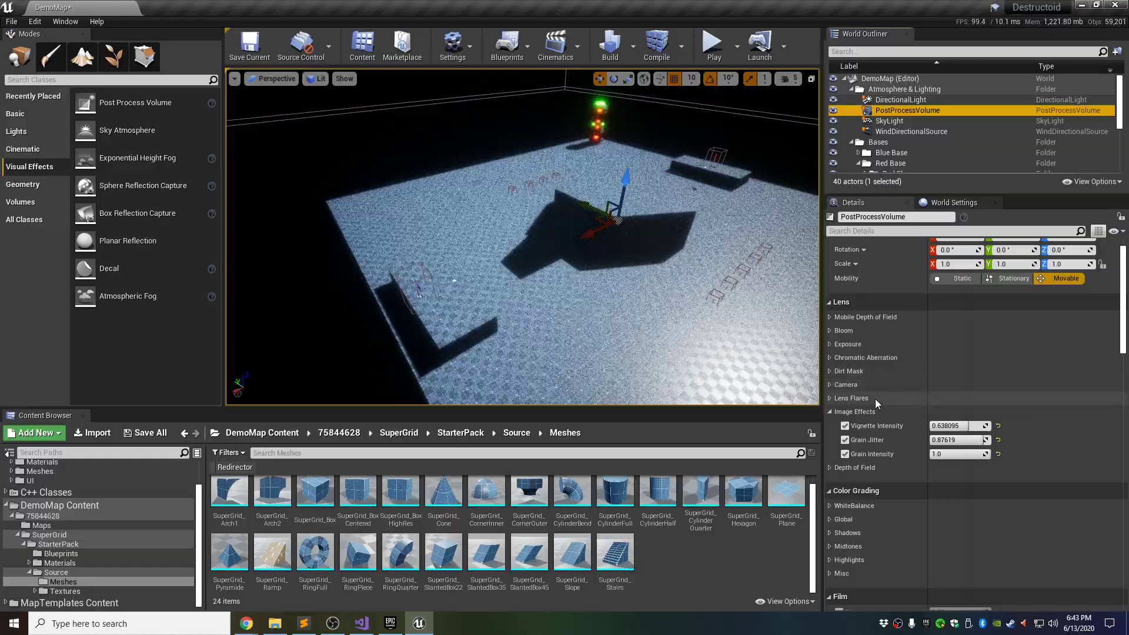
right_drag(594, 293, 636, 264)
key(w)
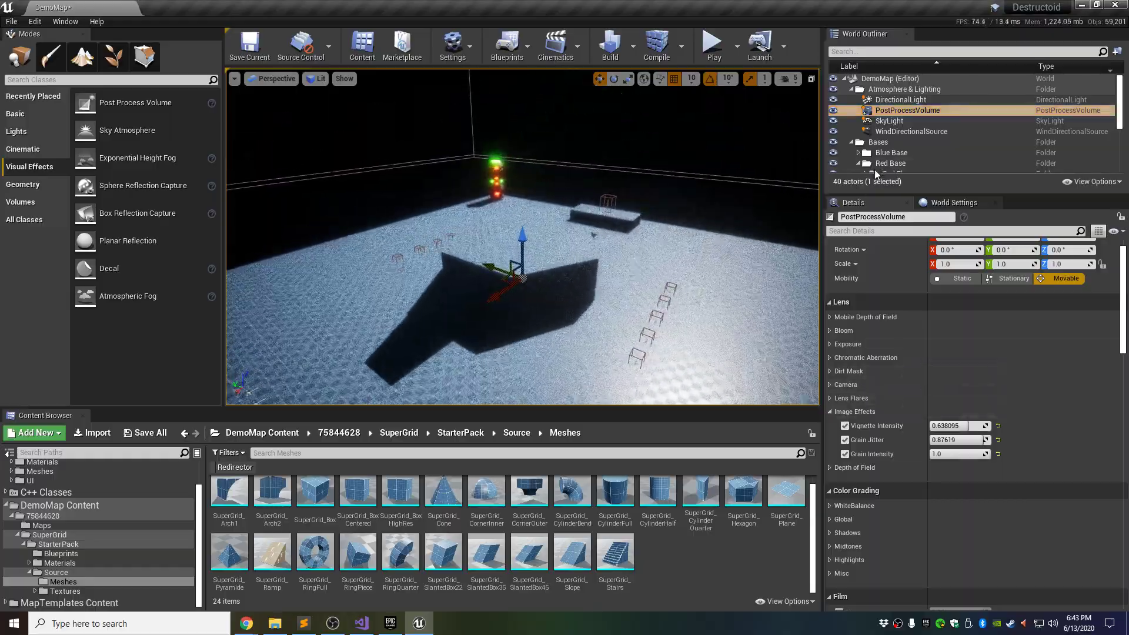
click(930, 111)
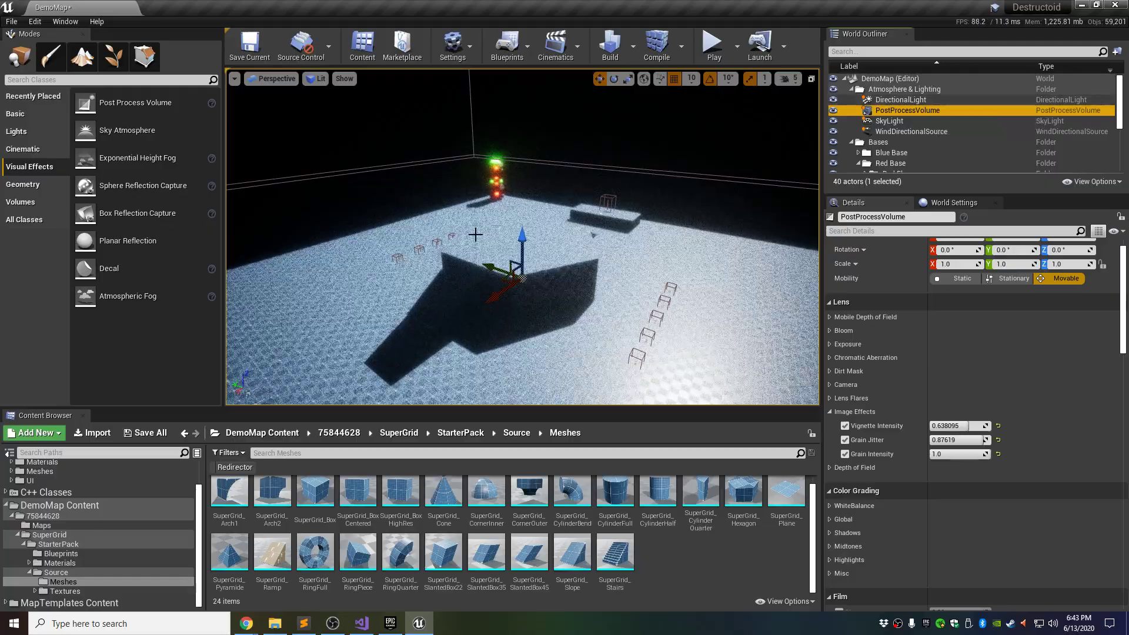
right_drag(698, 278, 677, 298)
key(Delete)
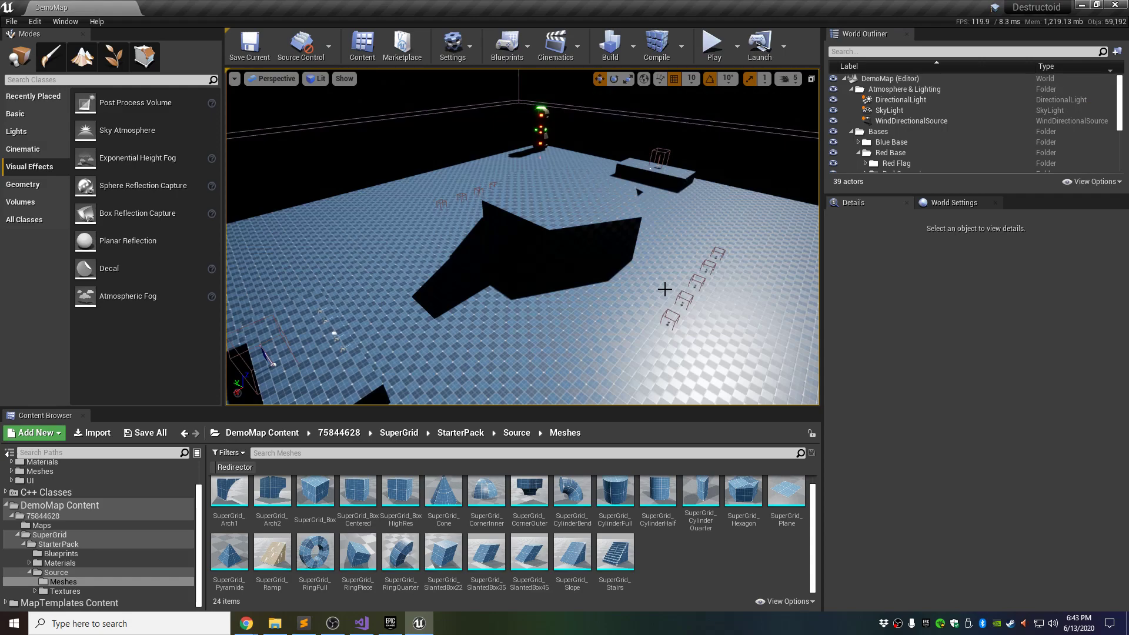
- Place a point light in the shadow beside the central arena hexagon and adjust its position near the dark wall
key(w)
right_drag(524, 238, 741, 229)
click(18, 131)
drag(88, 130, 588, 244)
key(f)
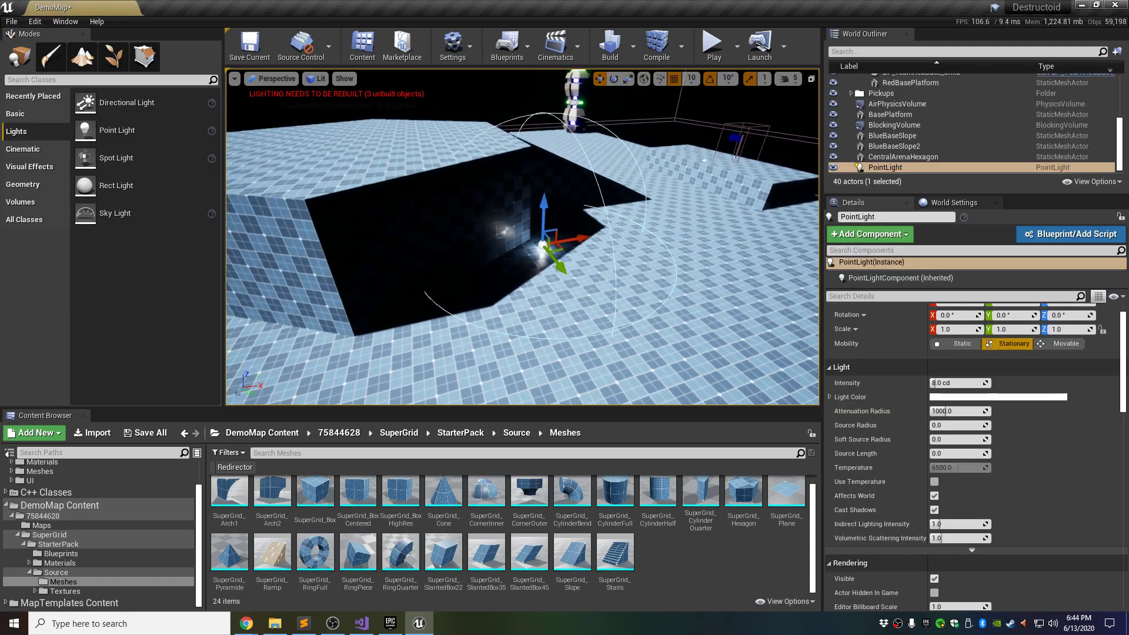
drag(509, 200, 509, 179)
mouse_move(520, 197)
right_down()
mouse_move(497, 206)
mouse_move(521, 194)
right_up()
drag(531, 273, 515, 290)
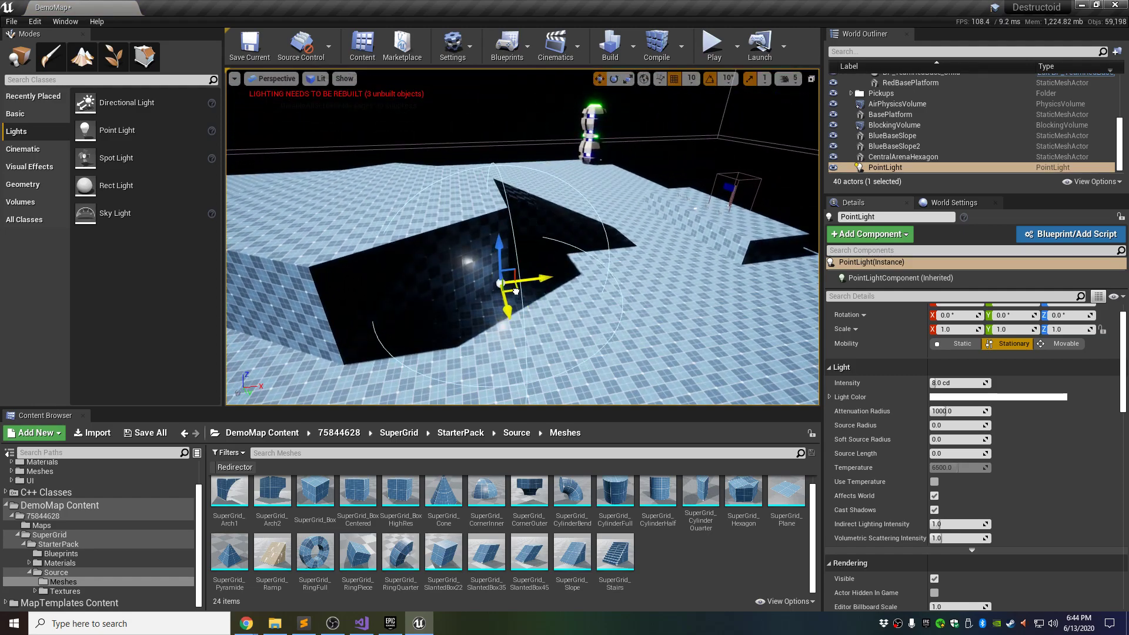
- Set the point light's intensity to about 37.05 cd, attenuation radius to about 1114.8 and colour to pinkish red, and check the effect
drag(957, 383, 947, 412)
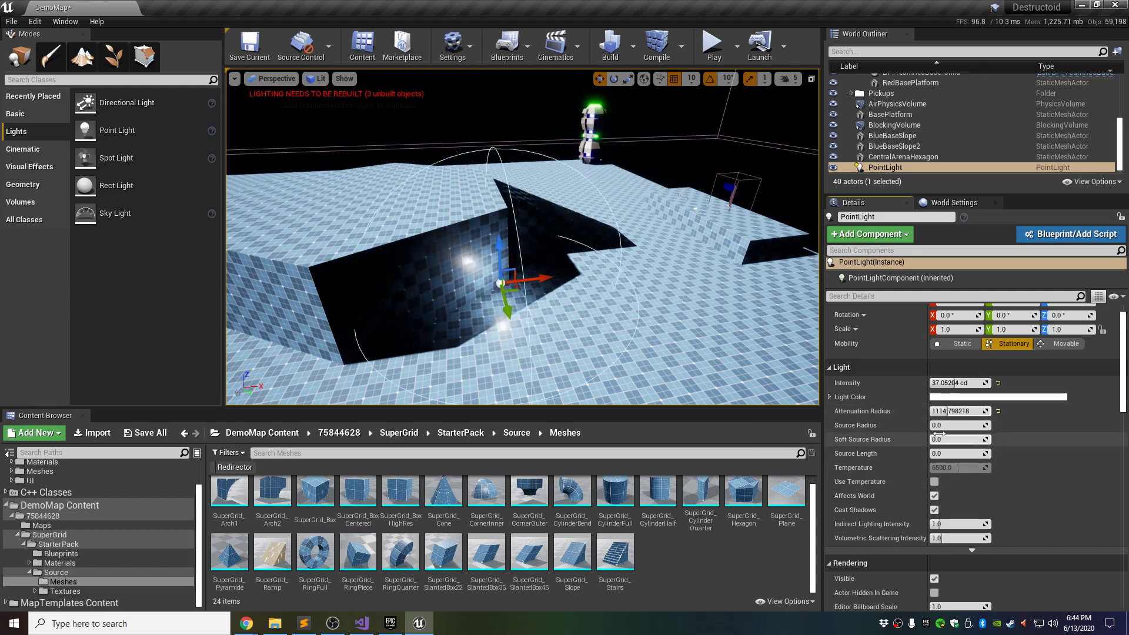
click(998, 397)
drag(824, 394, 863, 395)
click(908, 583)
mouse_move(623, 282)
right_down()
mouse_move(735, 291)
mouse_move(482, 259)
mouse_move(641, 279)
right_up()
key(a)
key(d)
key(a)
key(s)
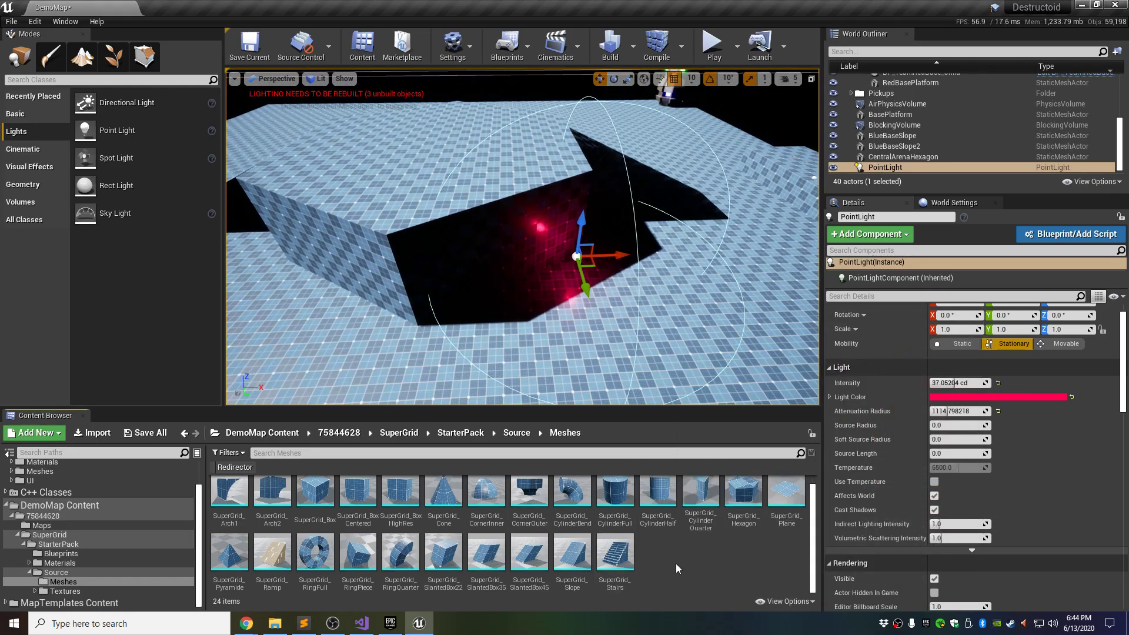
- Delete the point light from the level
click(885, 167)
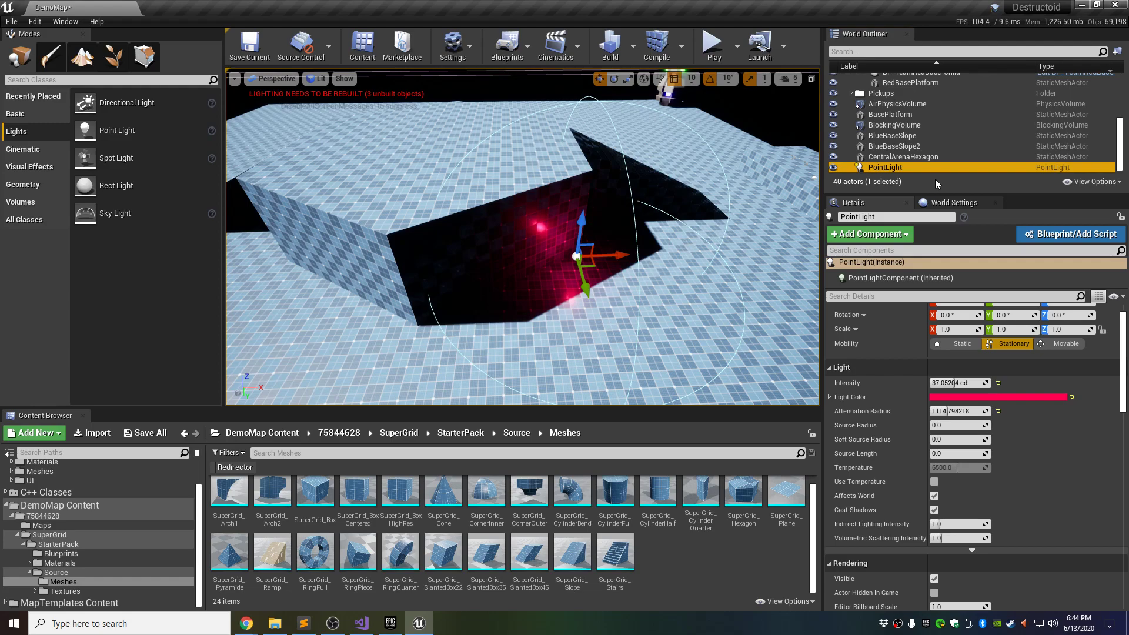
key(Delete)
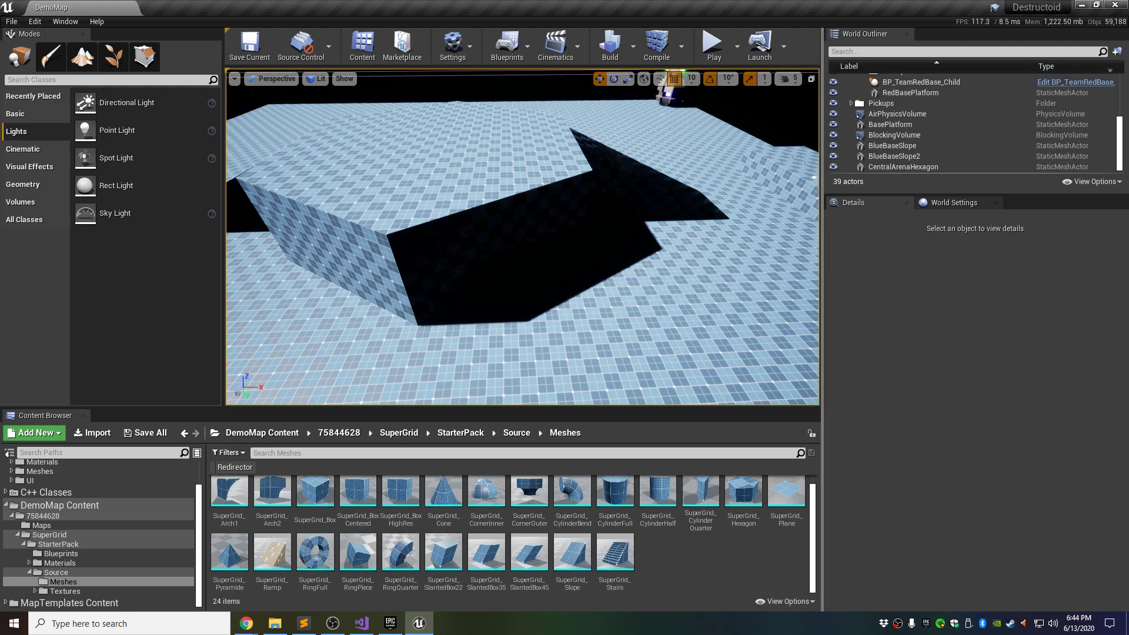
mouse_move(522, 237)
right_down()
mouse_move(623, 214)
mouse_move(529, 253)
mouse_move(494, 241)
mouse_move(535, 249)
right_up()
scroll(898, 129, up, 5)
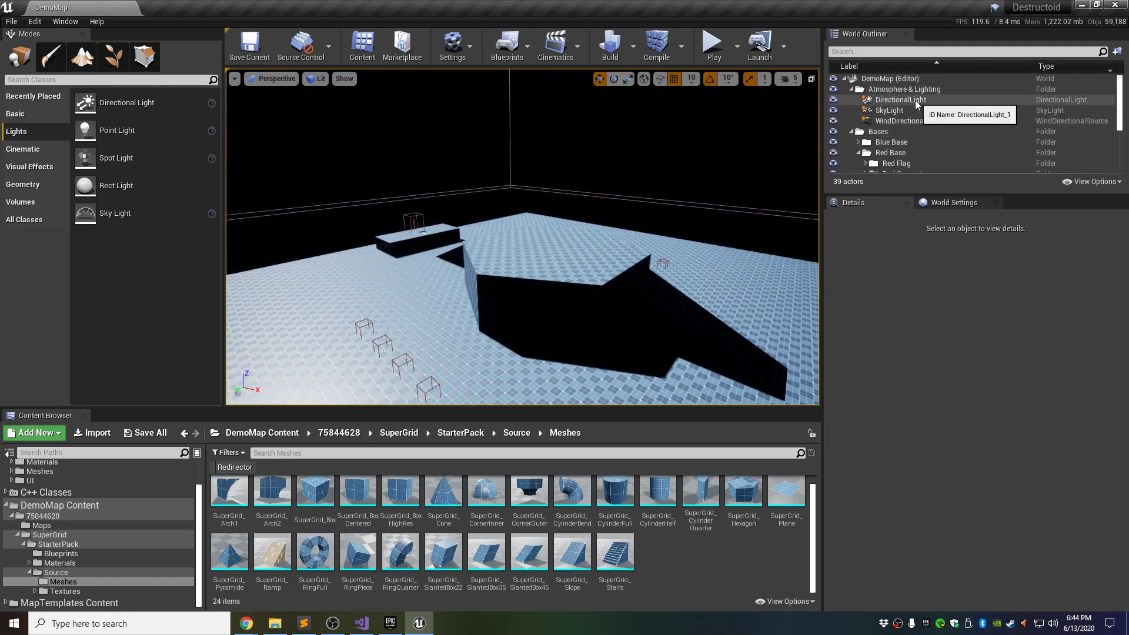
- Focus on the SkyLight and examine the sky around the arena from several angles
click(894, 111)
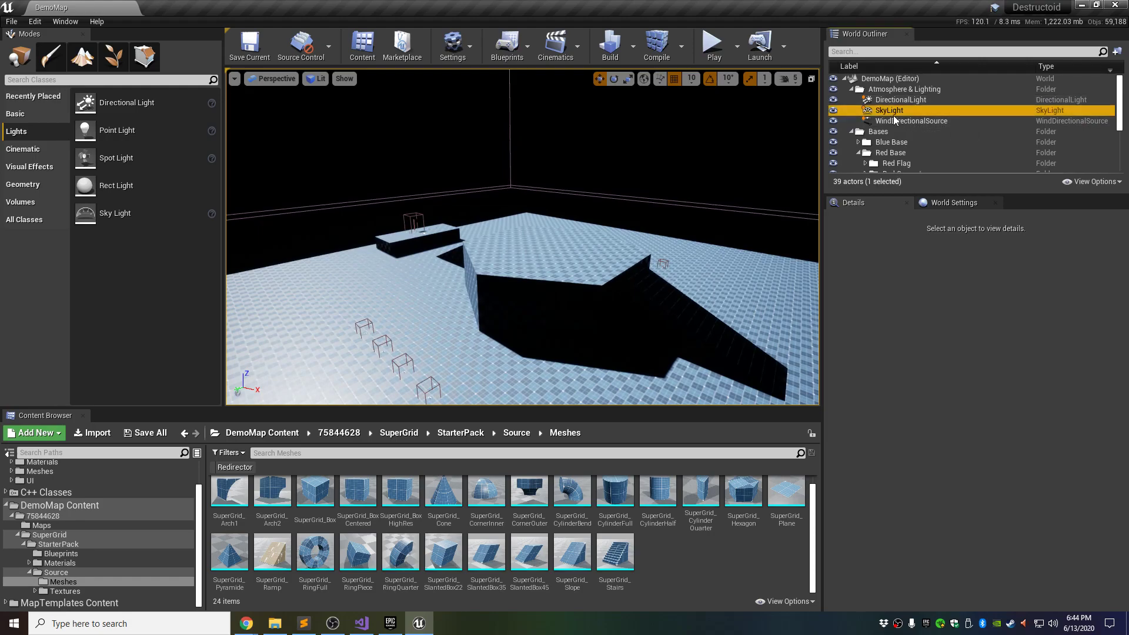
key(f)
right_drag(579, 335, 614, 288)
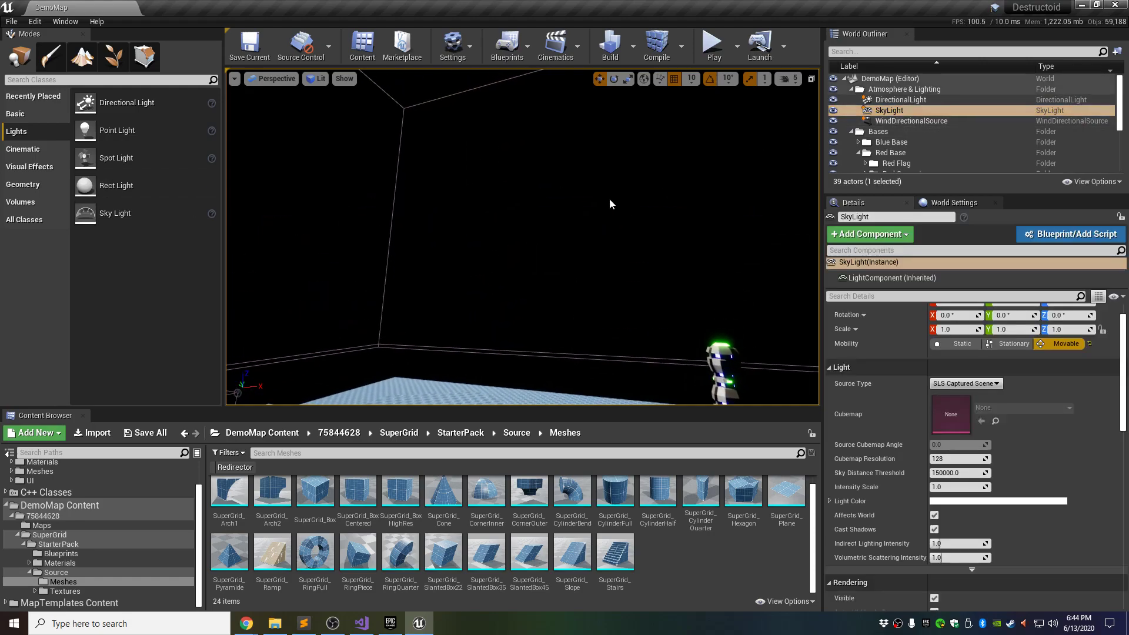
right_drag(534, 186, 325, 213)
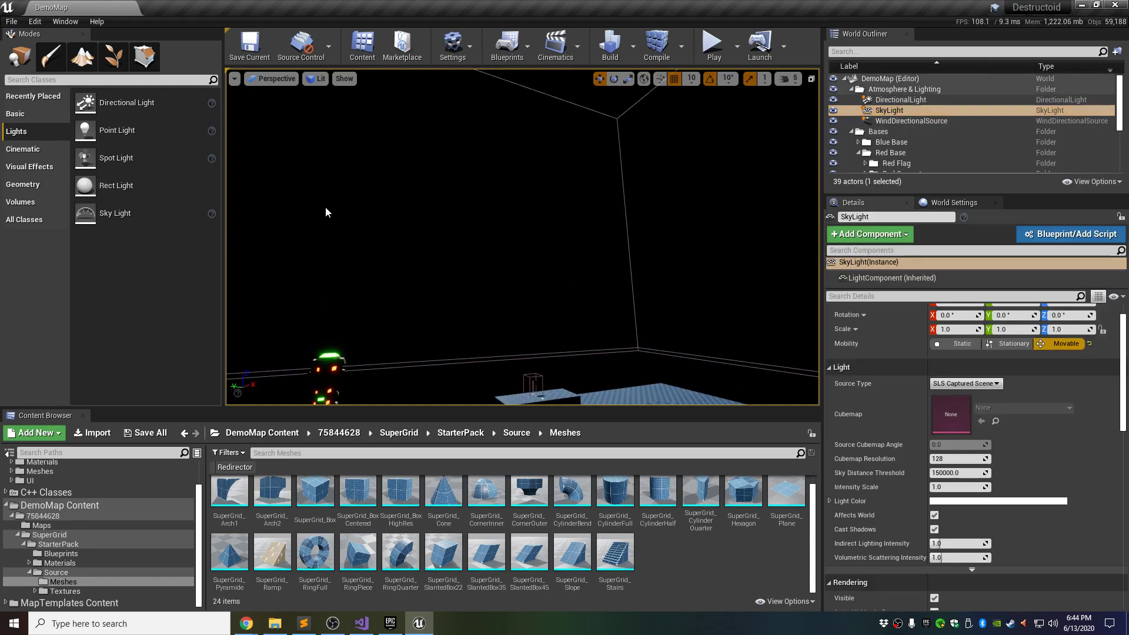
right_drag(368, 149, 441, 233)
right_drag(384, 119, 432, 53)
right_drag(574, 108, 550, 152)
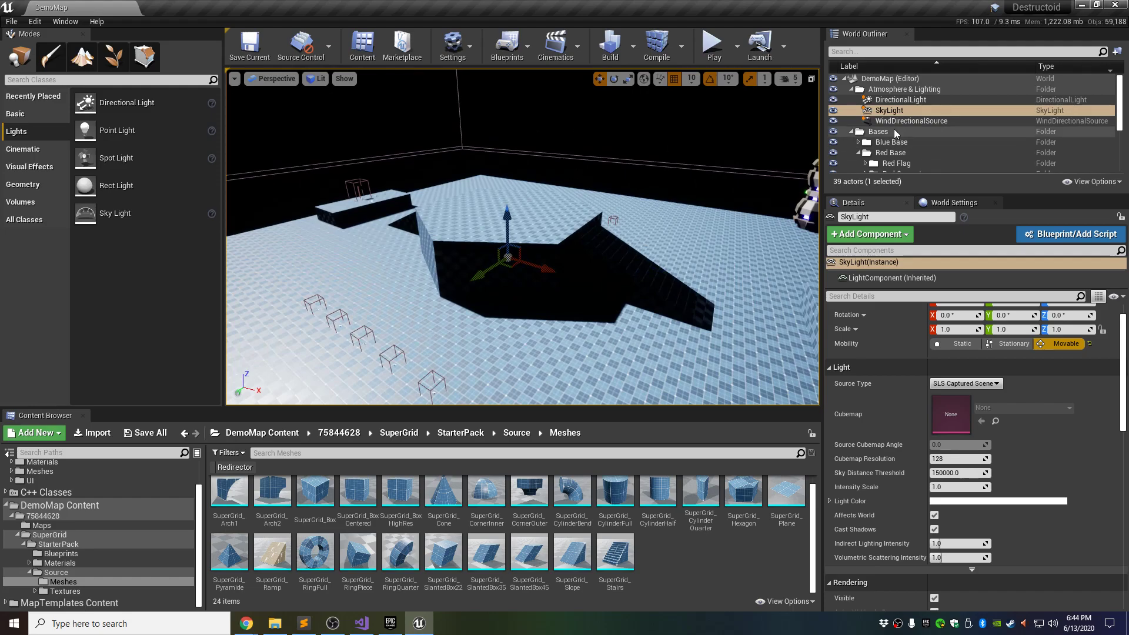
- Delete the DirectionalLight and the SkyLight from the Atmosphere & Lighting folder and save the map
click(921, 103)
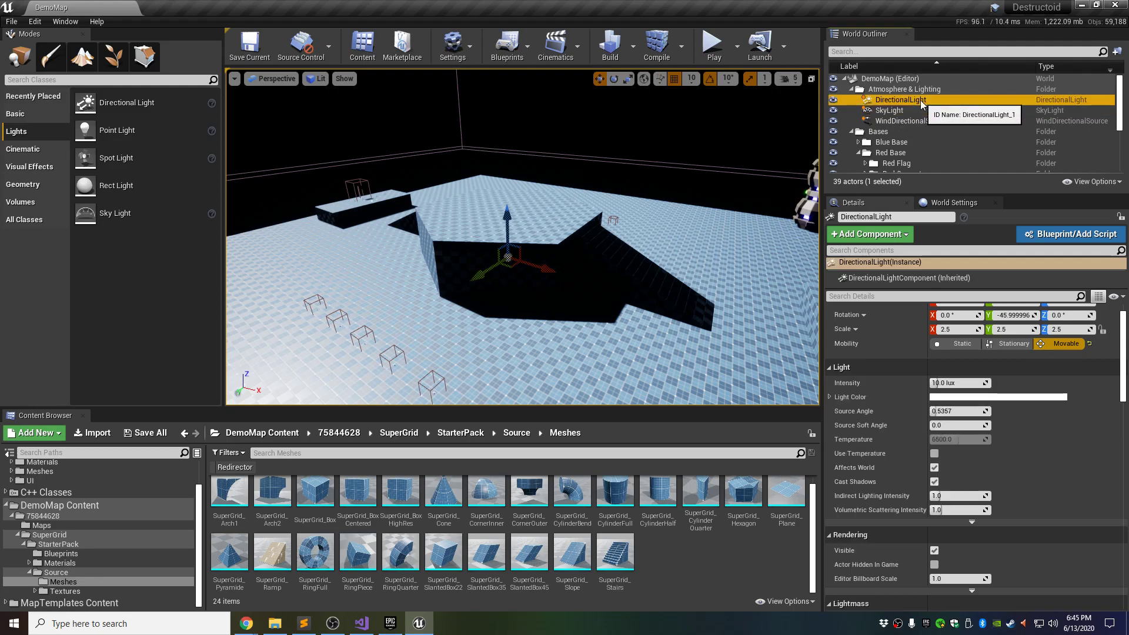
key(Delete)
click(920, 100)
key(Delete)
right_drag(621, 156, 564, 147)
key(w)
key(d)
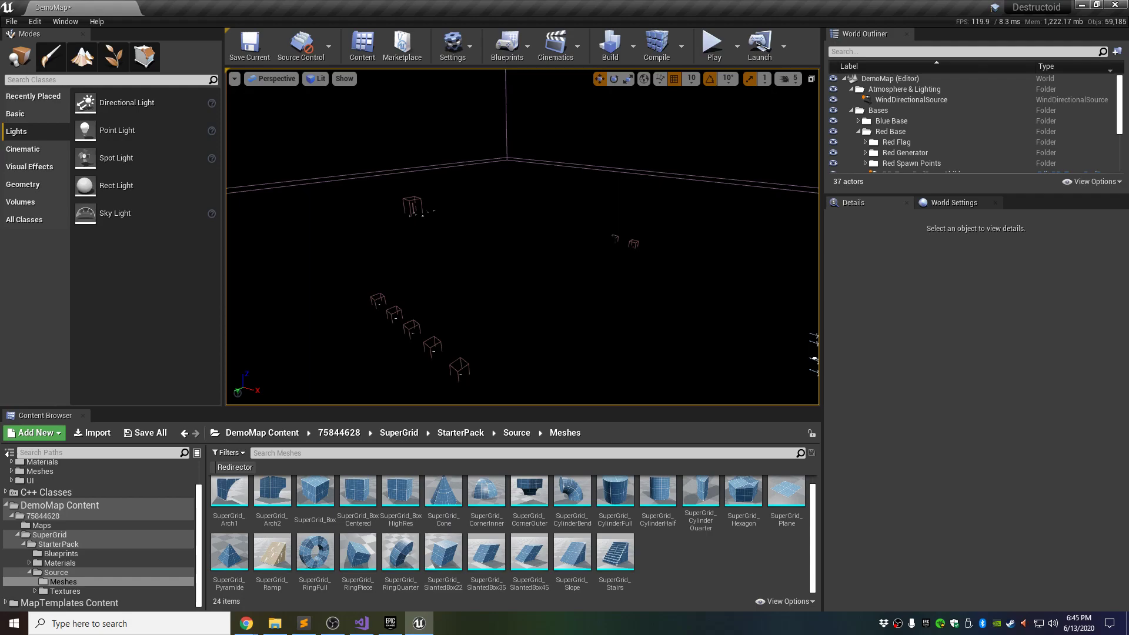
click(41, 25)
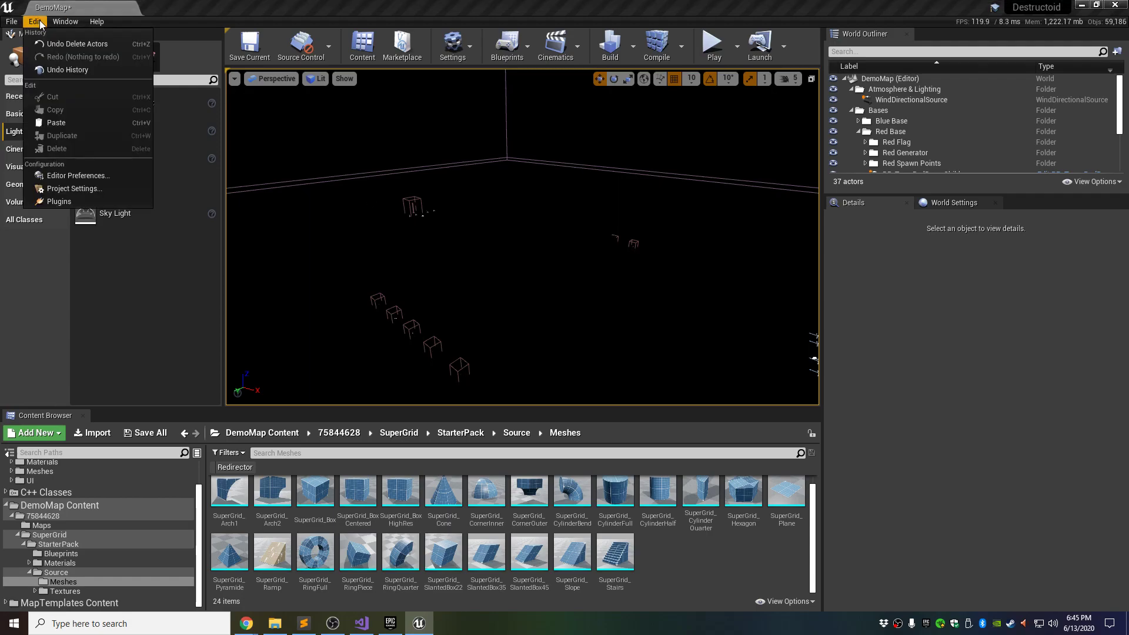
key(ctrl+s)
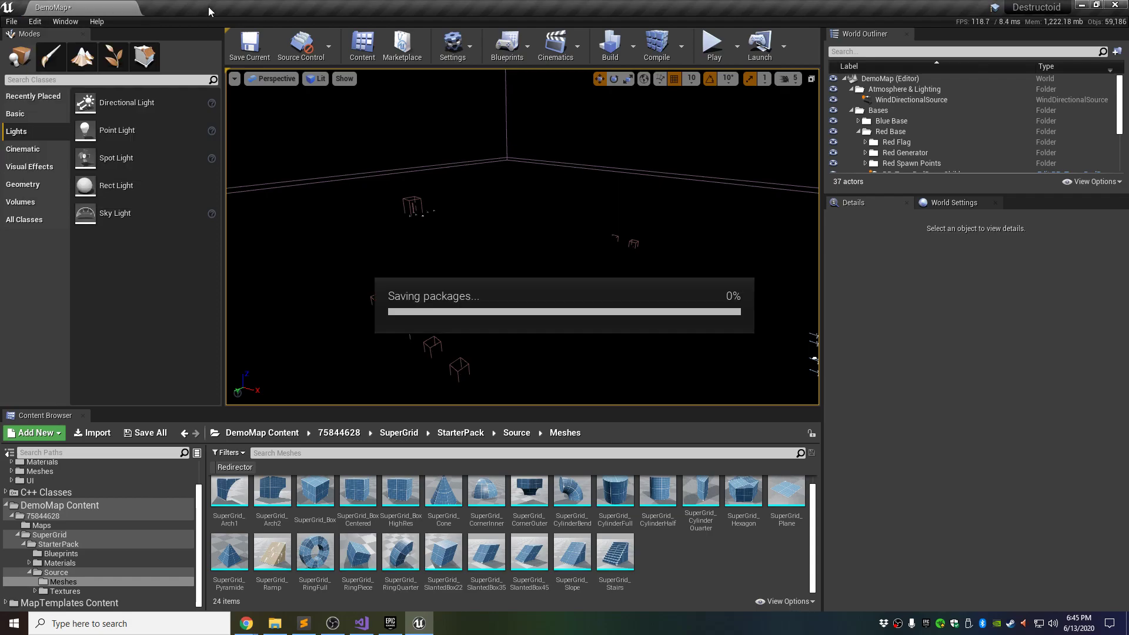
- Enable the built-in Sun Position Calculator plugin and restart the editor
click(37, 23)
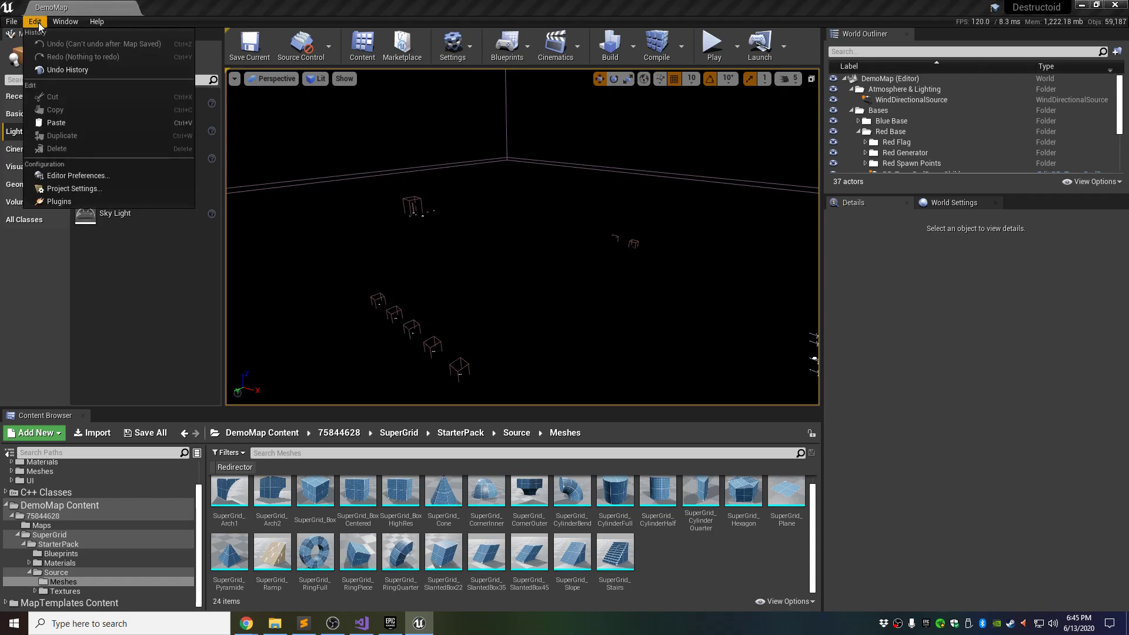
click(78, 202)
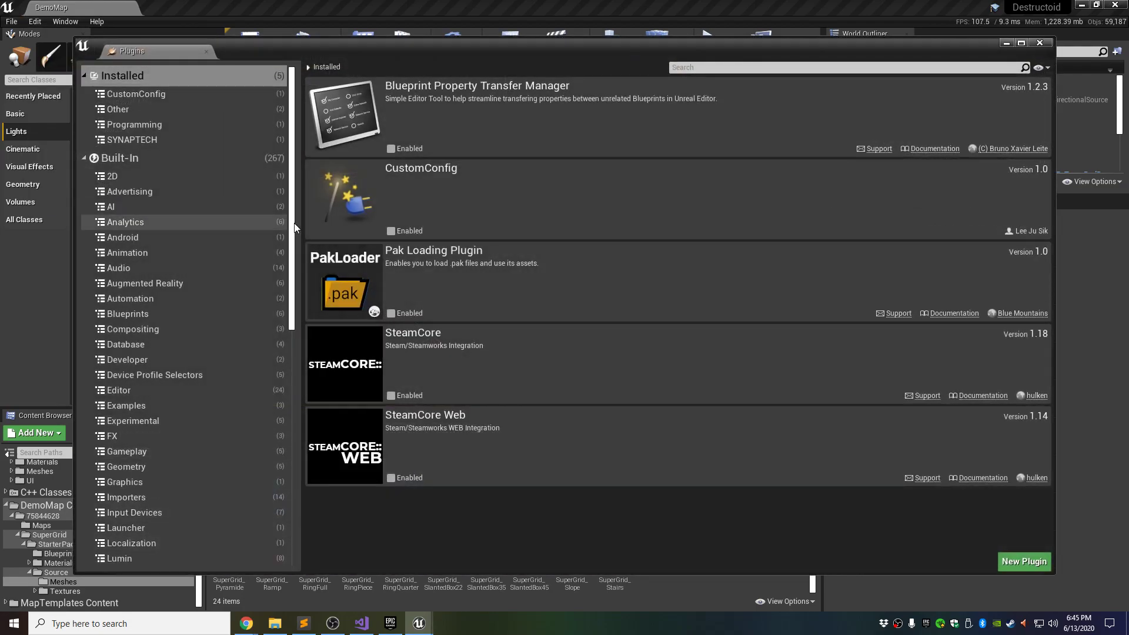
click(132, 159)
click(689, 68)
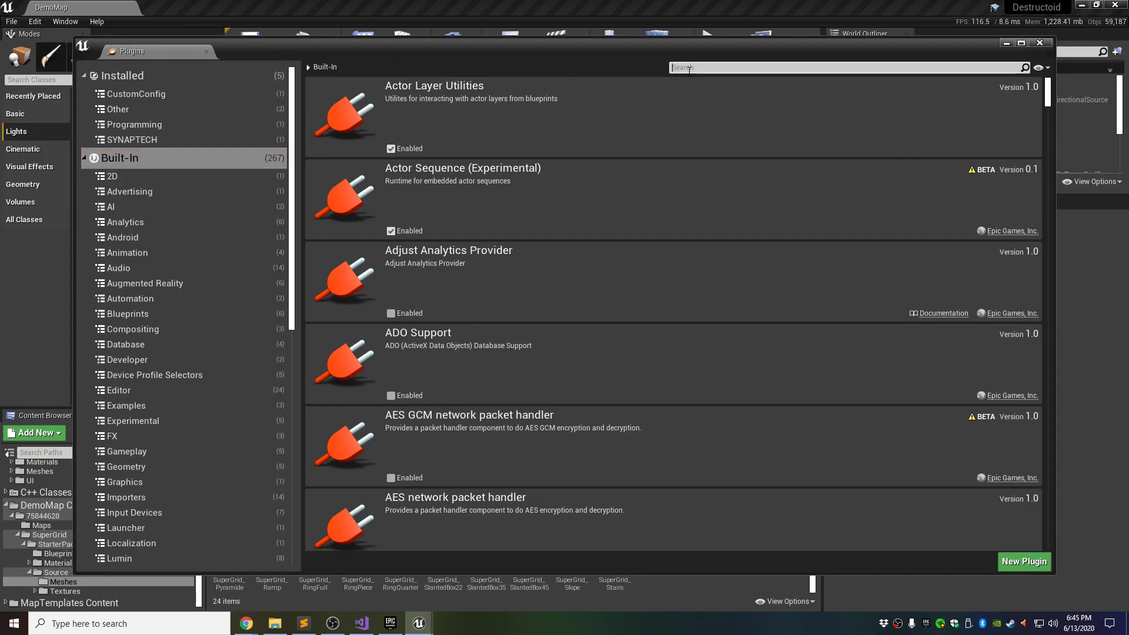
text(sun)
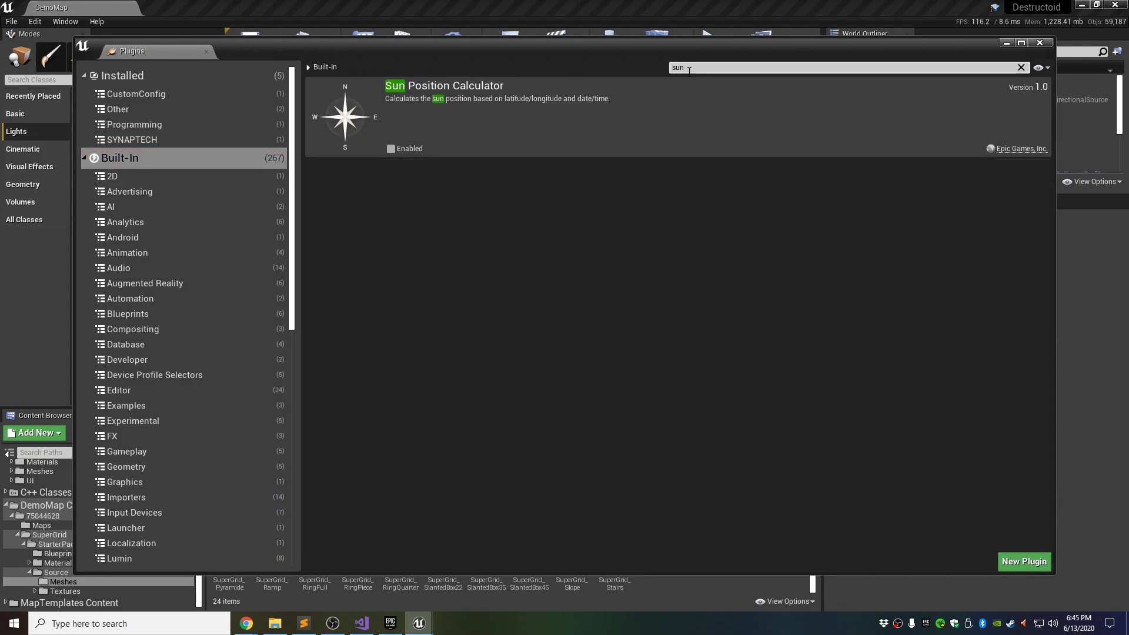
click(390, 148)
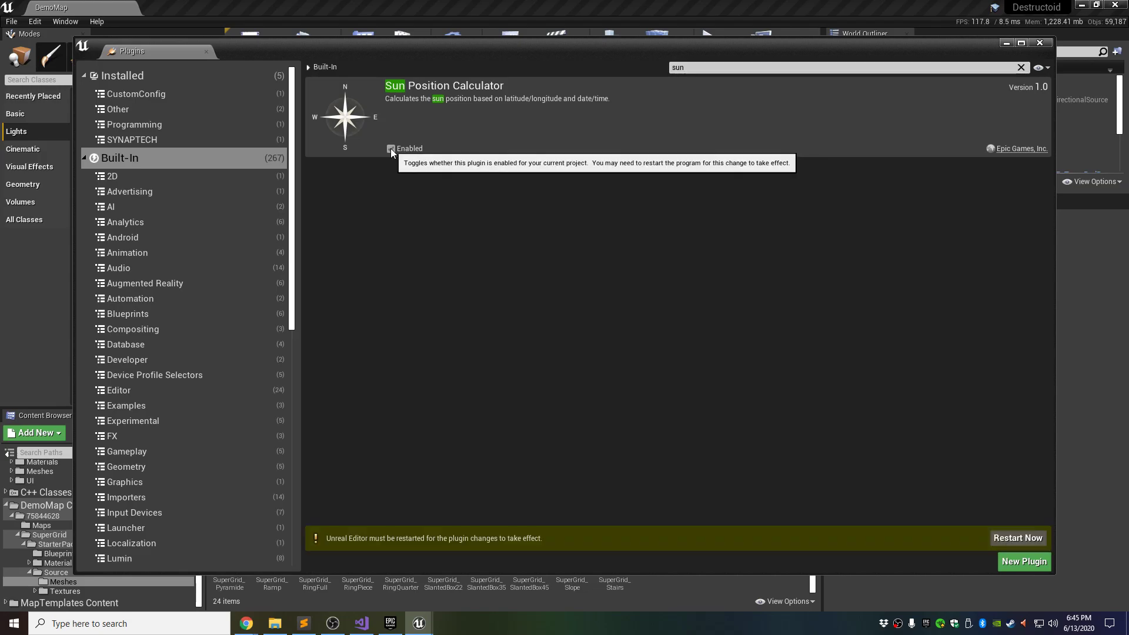
click(1018, 538)
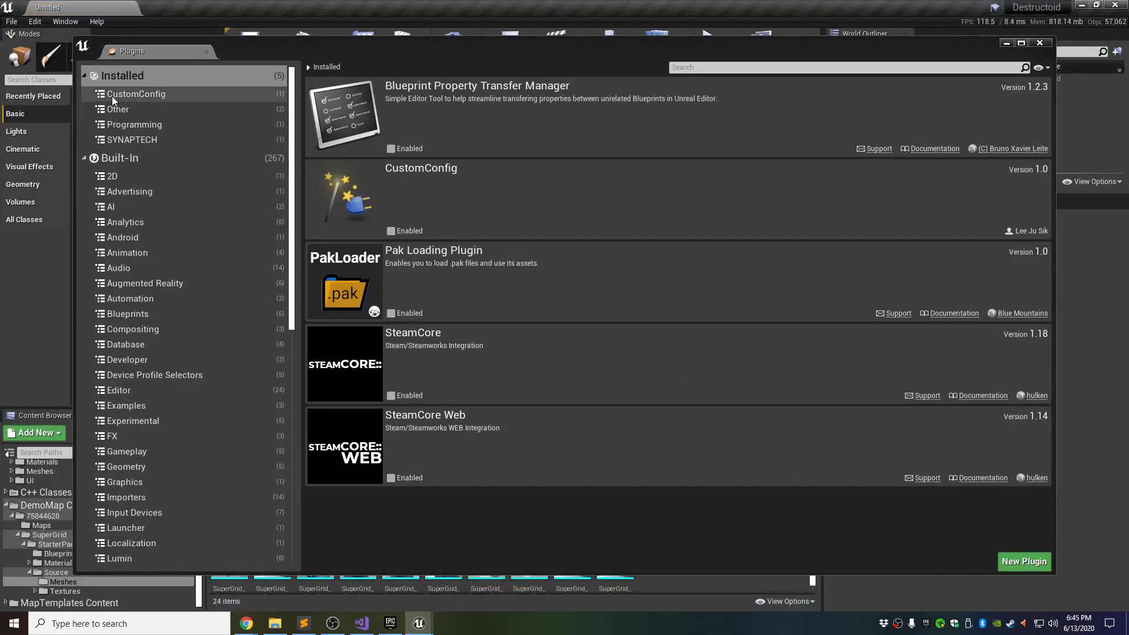
- Search the built-in plugins for "sun" to check the Sun Position Calculator's status, and close the plugin browser
click(143, 155)
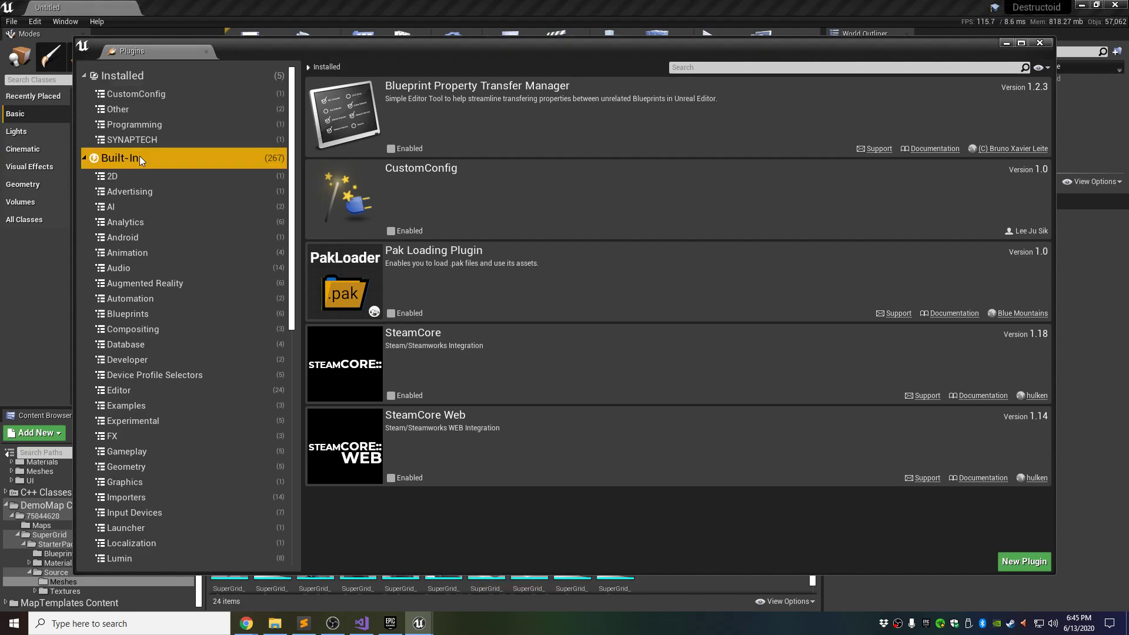
click(702, 69)
text(sun)
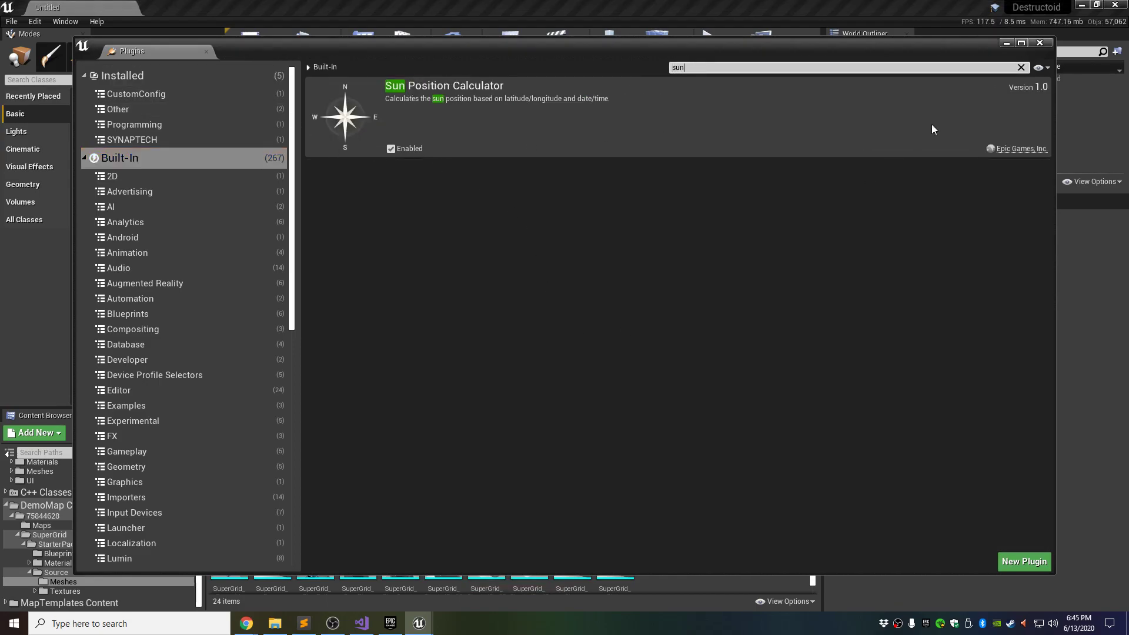
click(1021, 67)
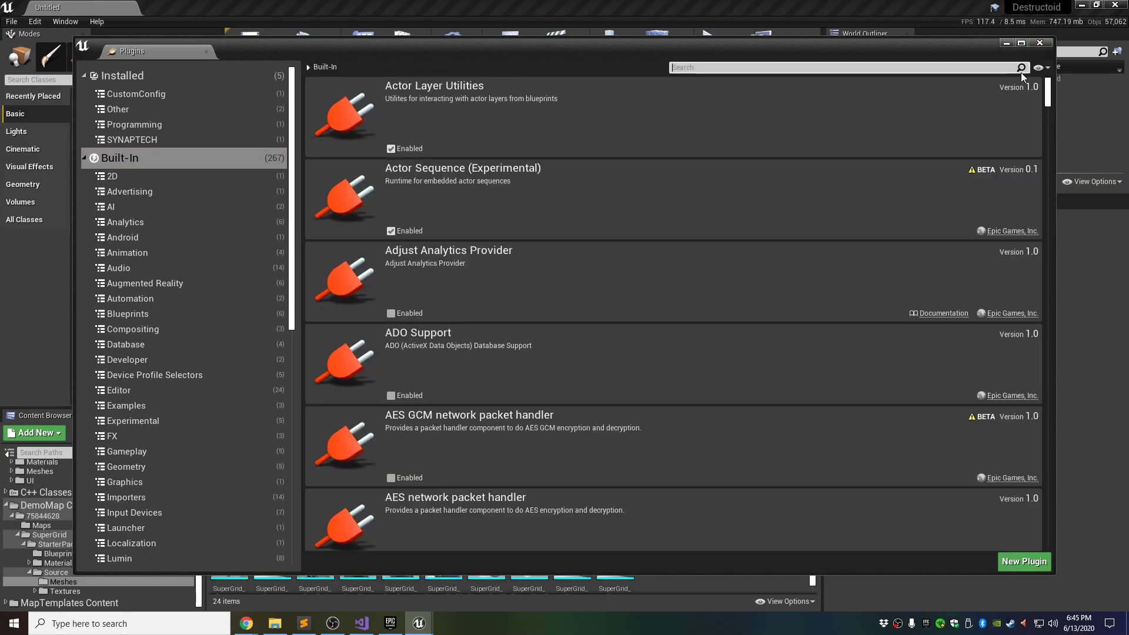
click(1039, 44)
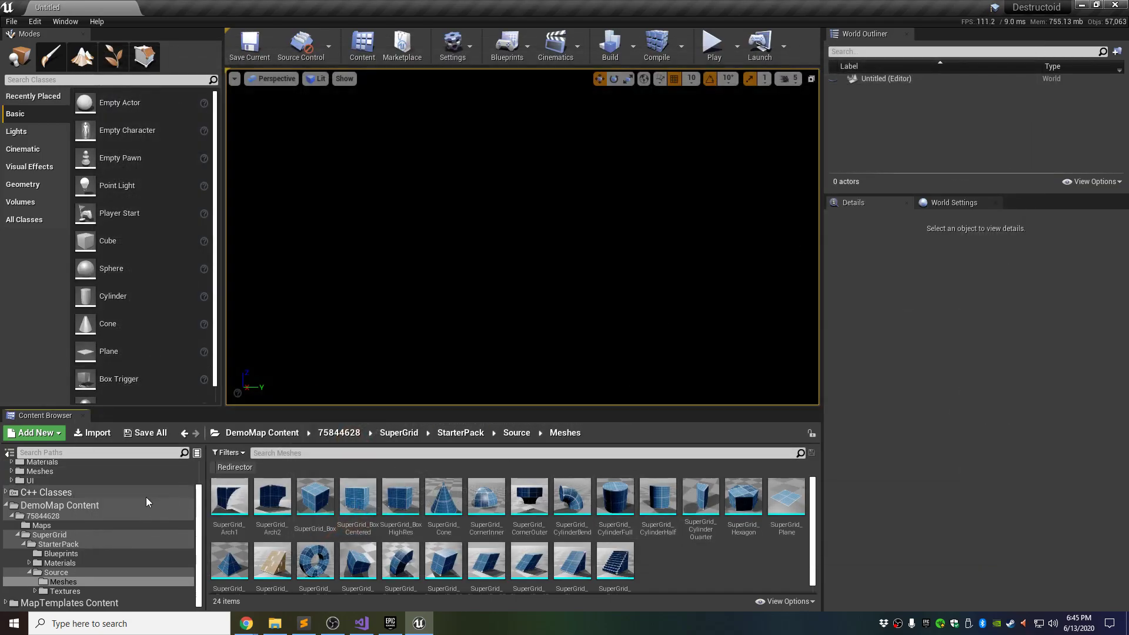
- Open the DemoMap level from the project's Maps folder
click(60, 525)
double_click(315, 497)
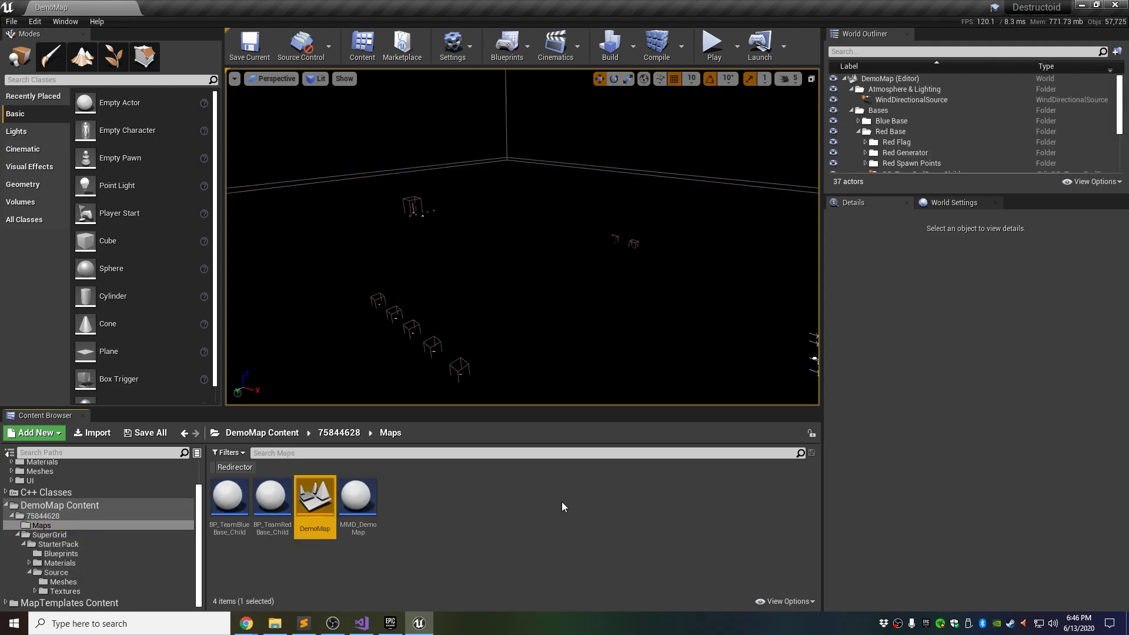
- Place a SunSky actor in the arena at about X 790, Y 1040, Z 550 and move it into the Atmosphere & Lighting folder
click(54, 80)
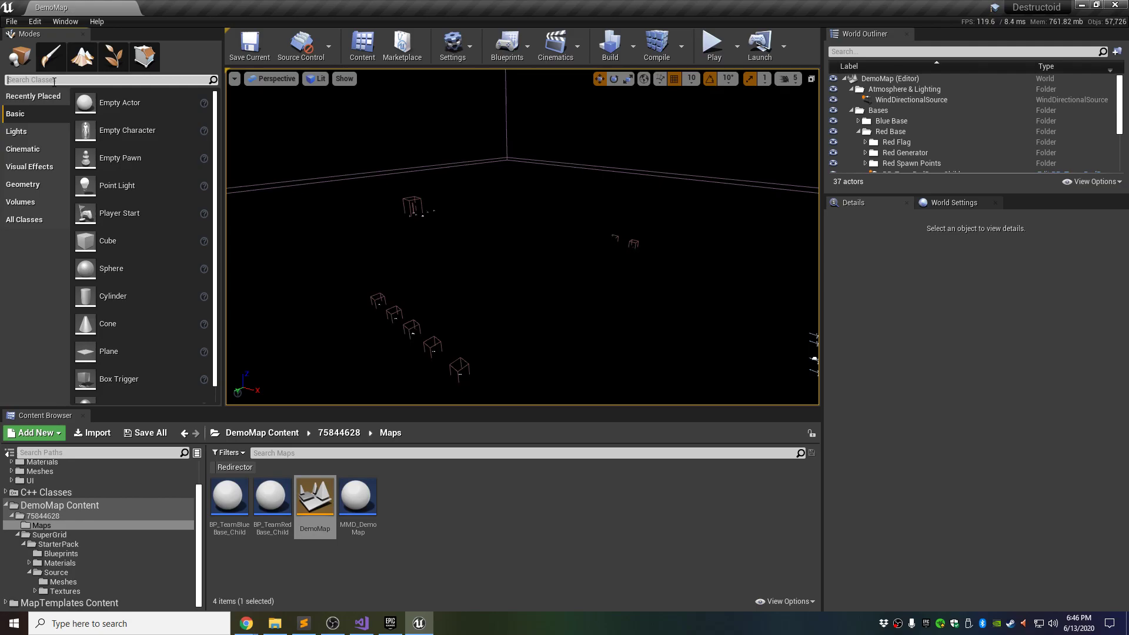
text(sun)
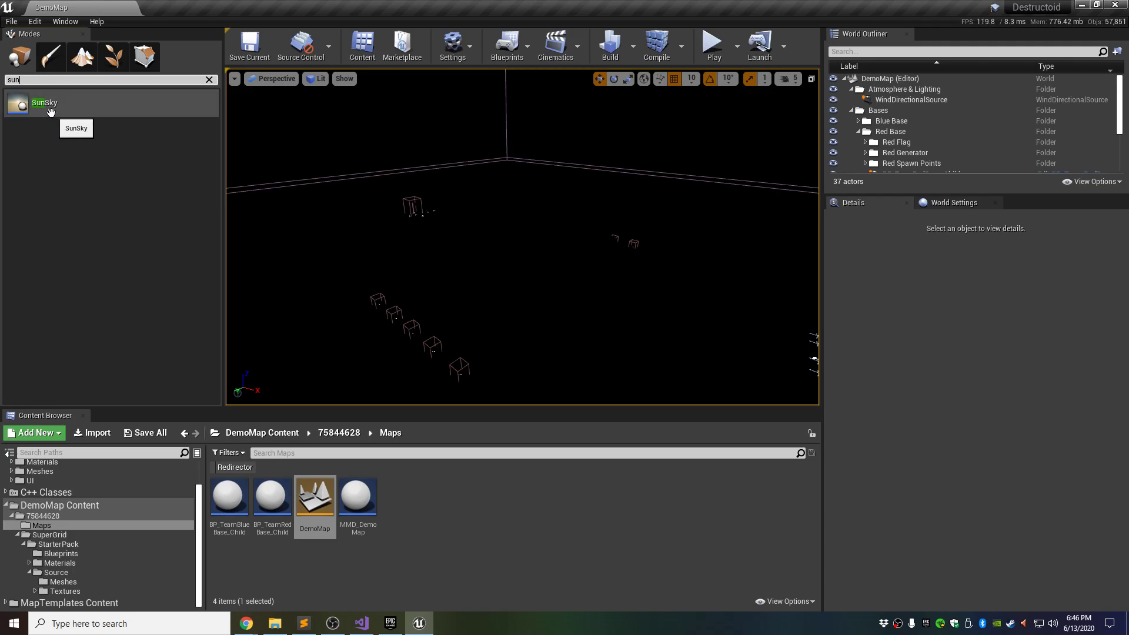
drag(40, 105, 427, 288)
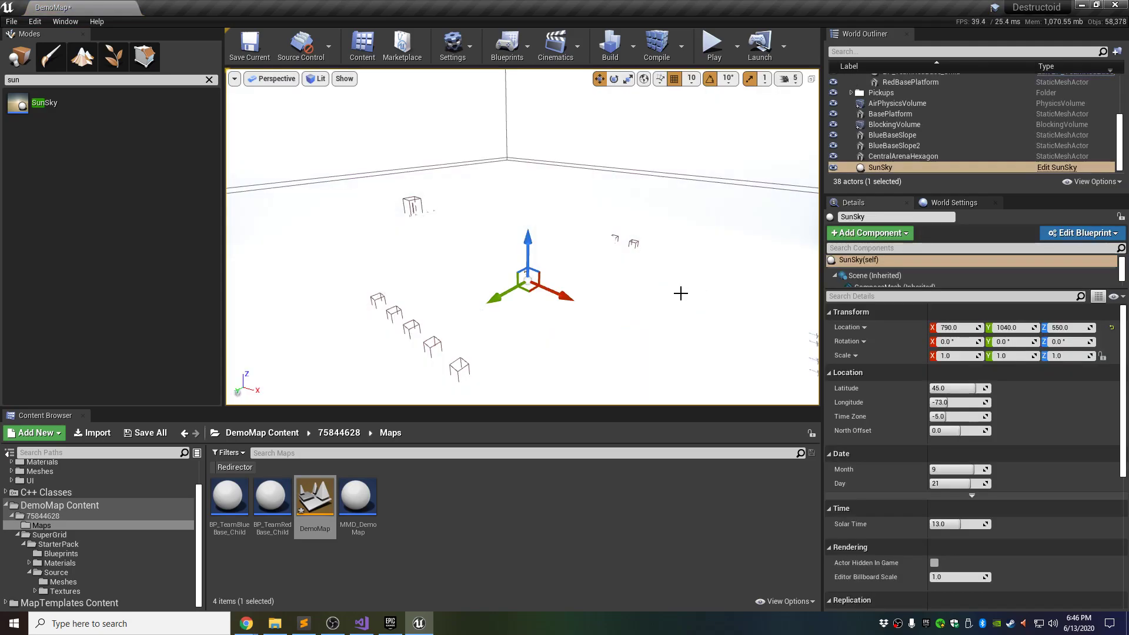
click(902, 168)
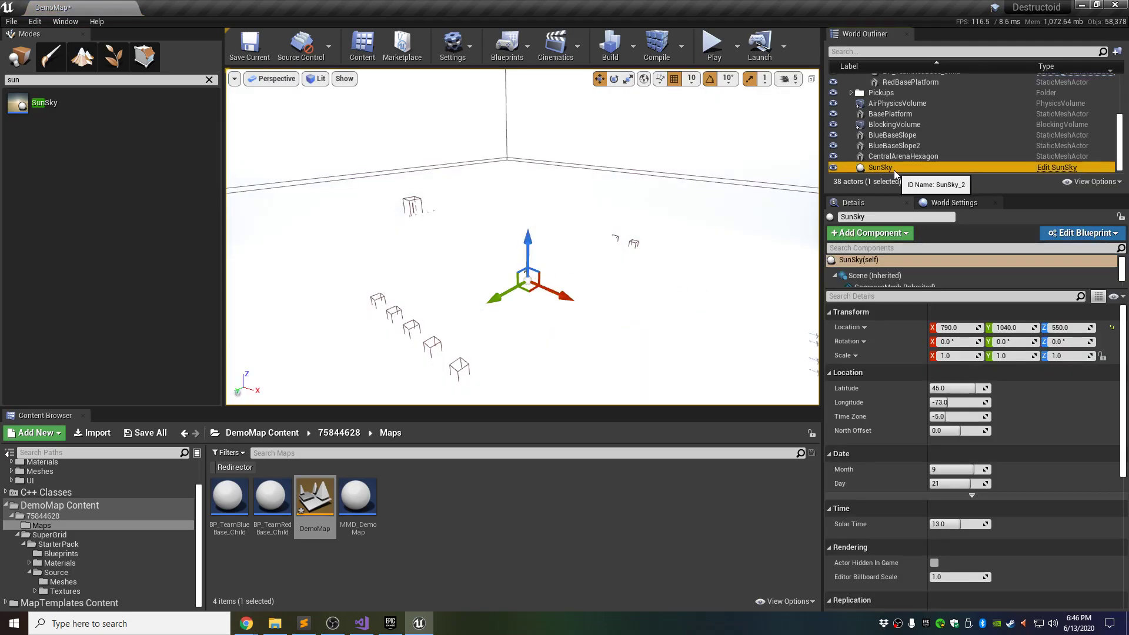
drag(894, 169, 900, 90)
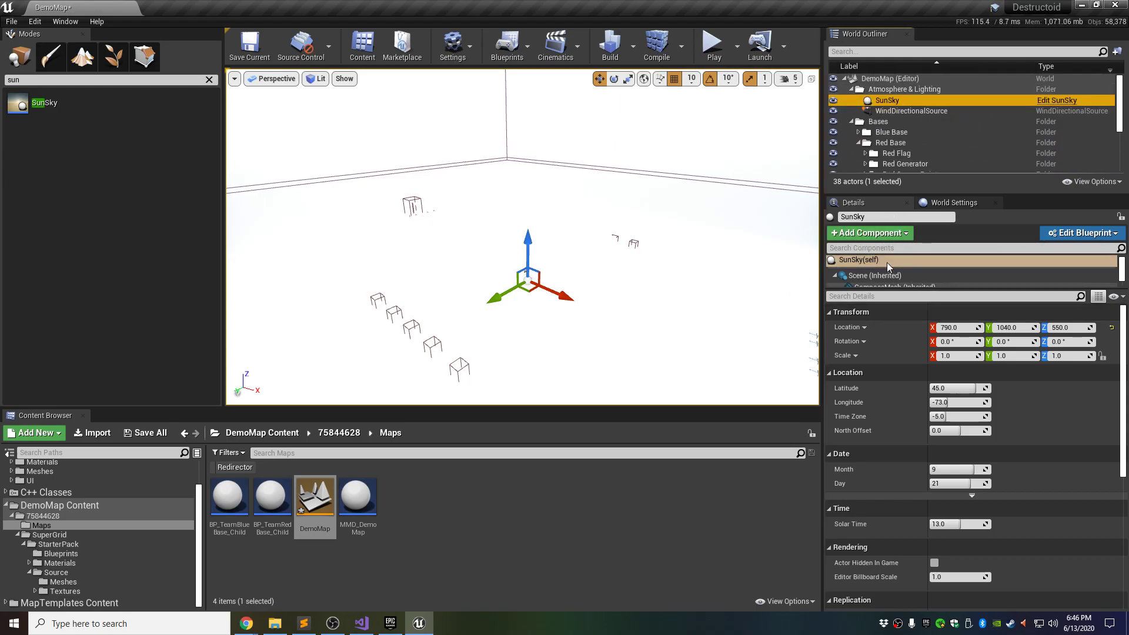
- Set the intensity of the SunSky's DirectionalLight component to 10 lux and check the sun and arena lighting
drag(922, 287, 927, 339)
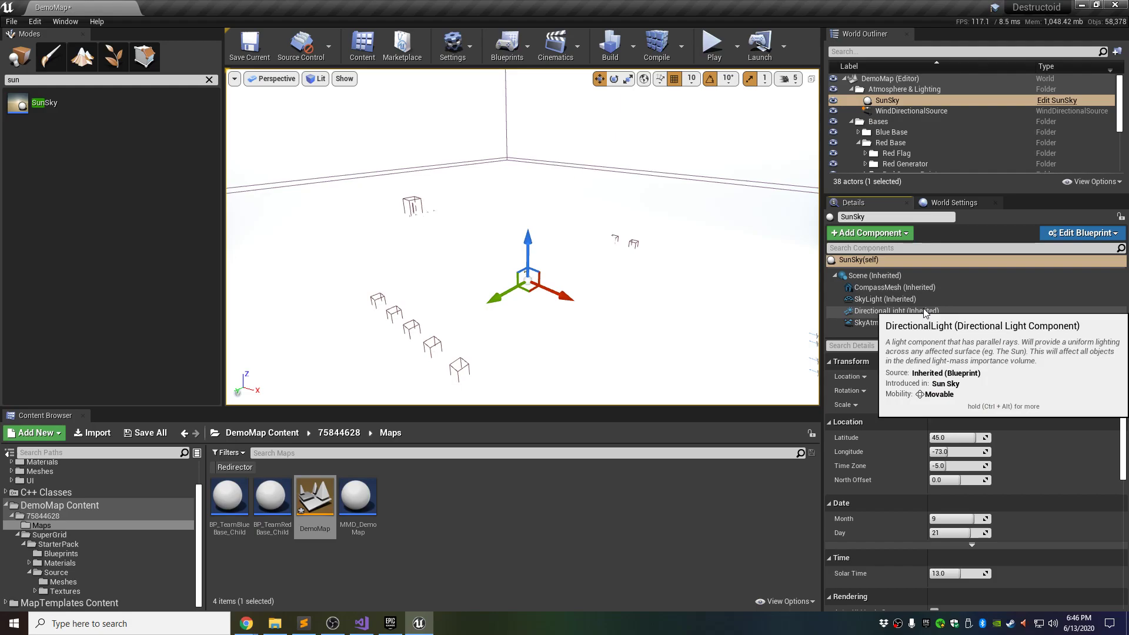
click(892, 100)
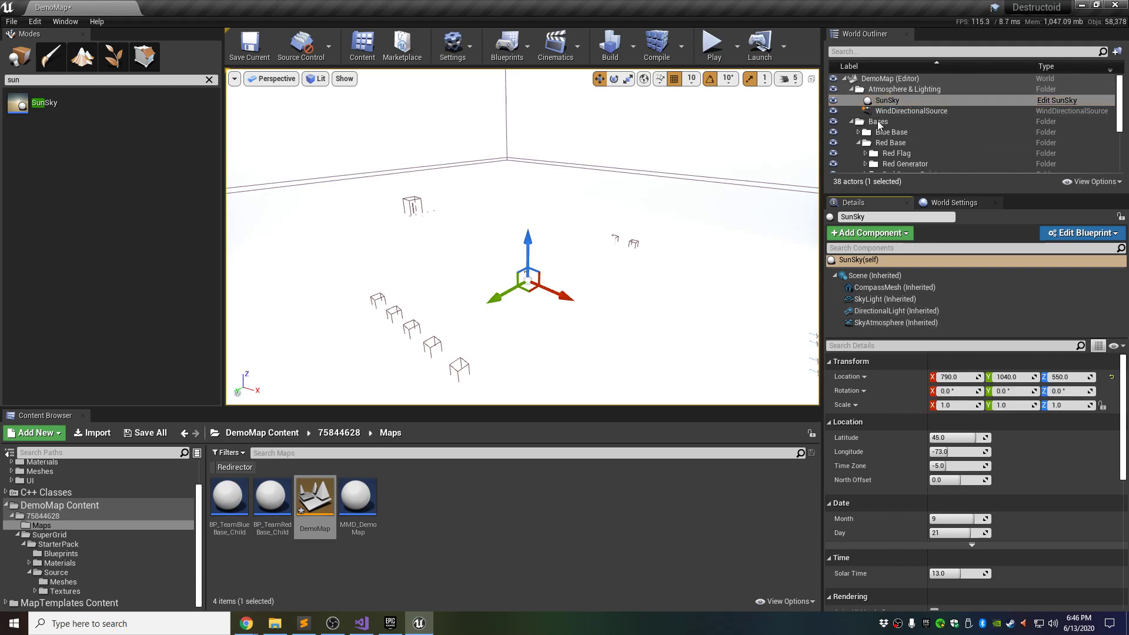
click(889, 299)
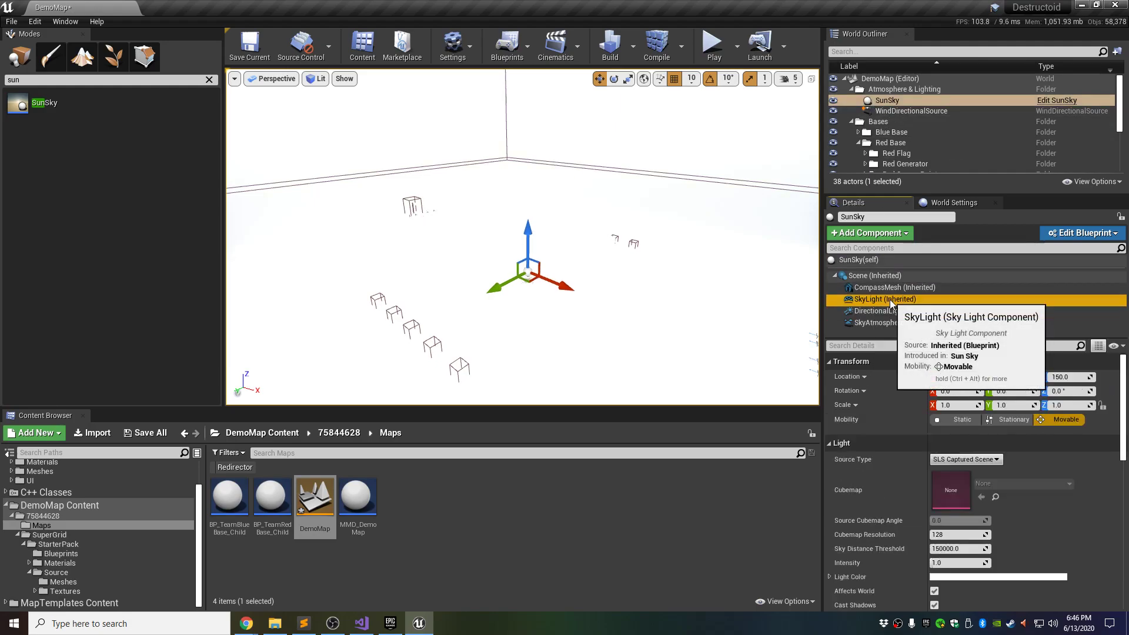
click(876, 311)
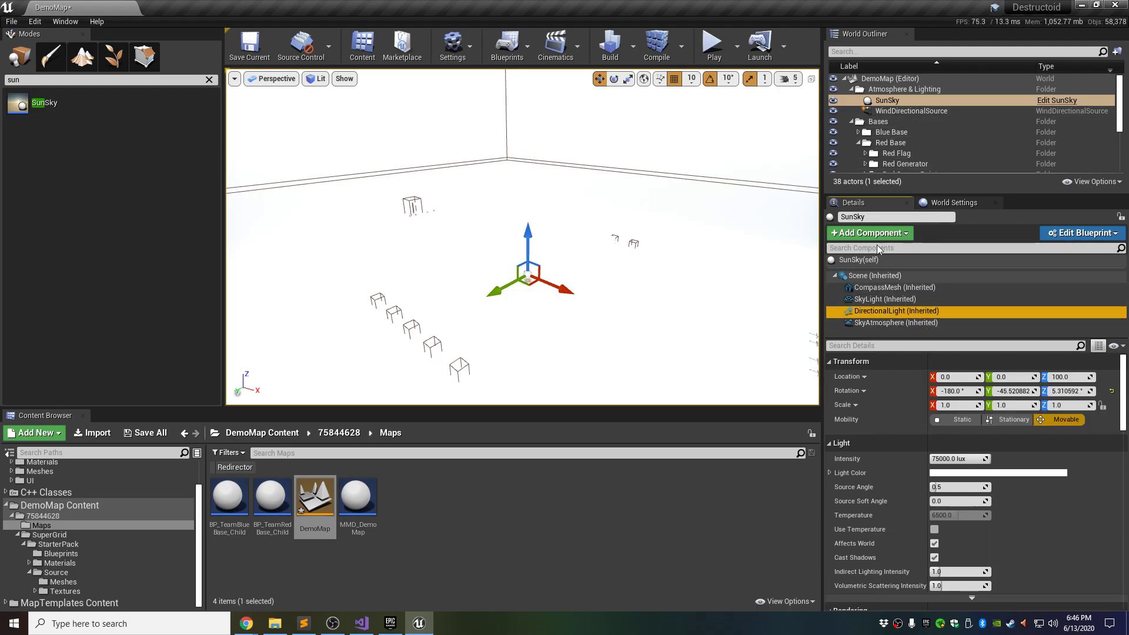
click(969, 460)
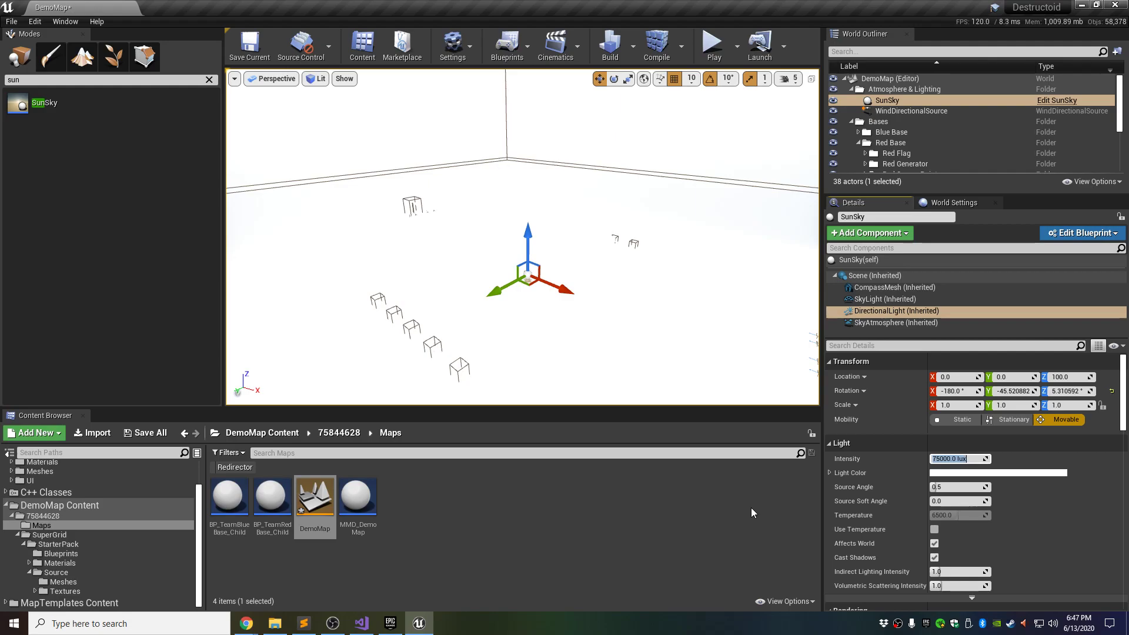
key(Return)
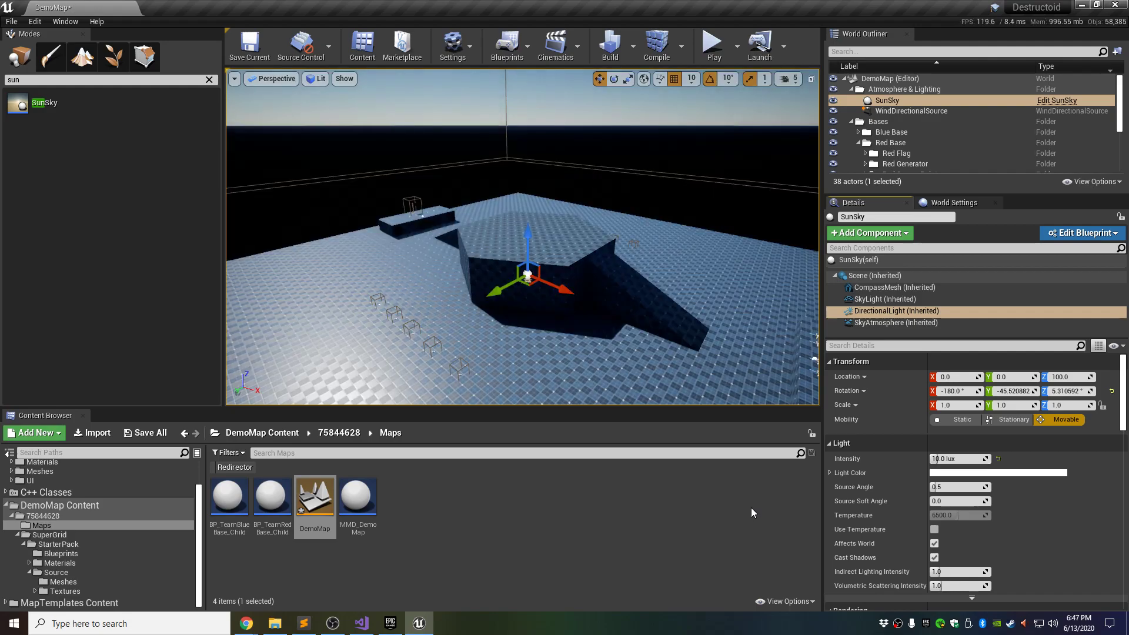
right_drag(565, 206, 562, 176)
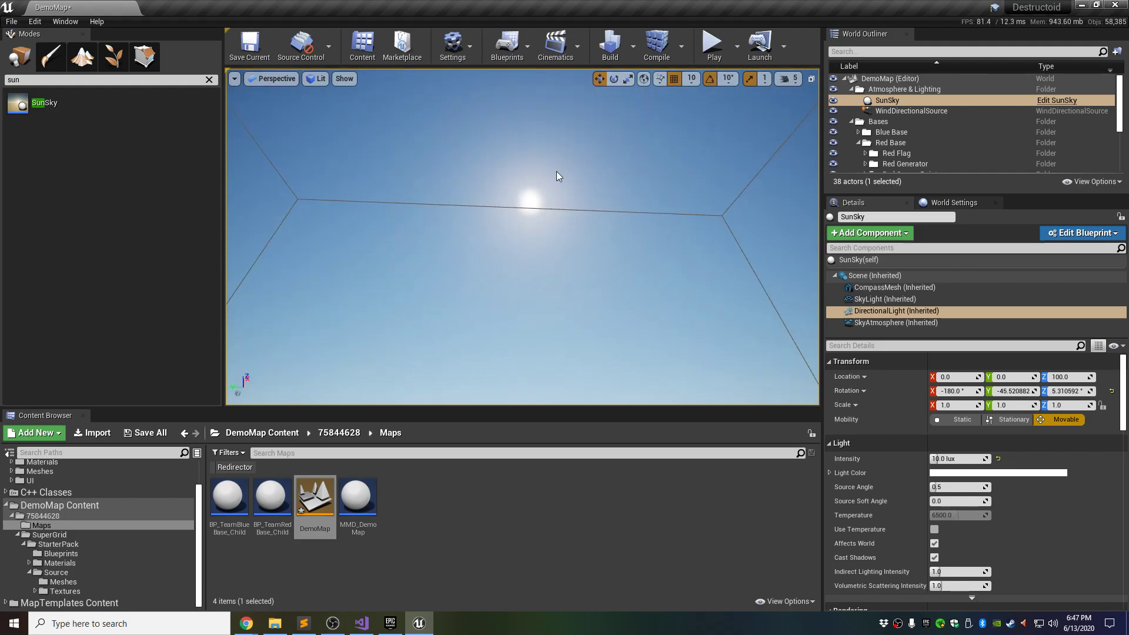
right_drag(471, 177, 606, 178)
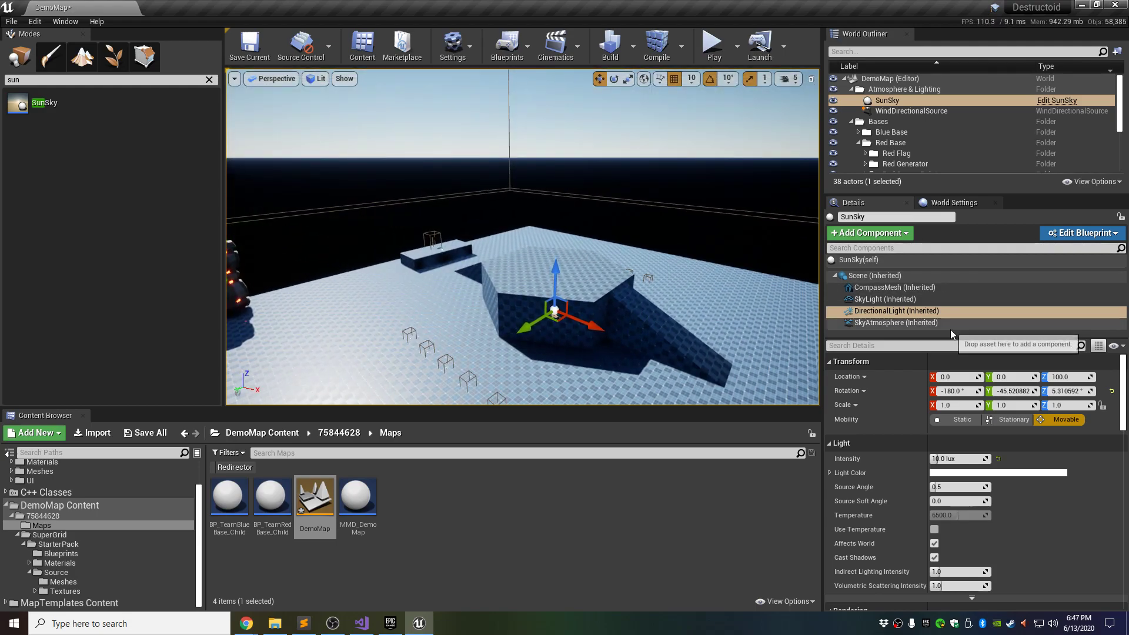
- Examine the SunSky actor's location, date and time settings and the properties of its SkyAtmosphere component
click(880, 260)
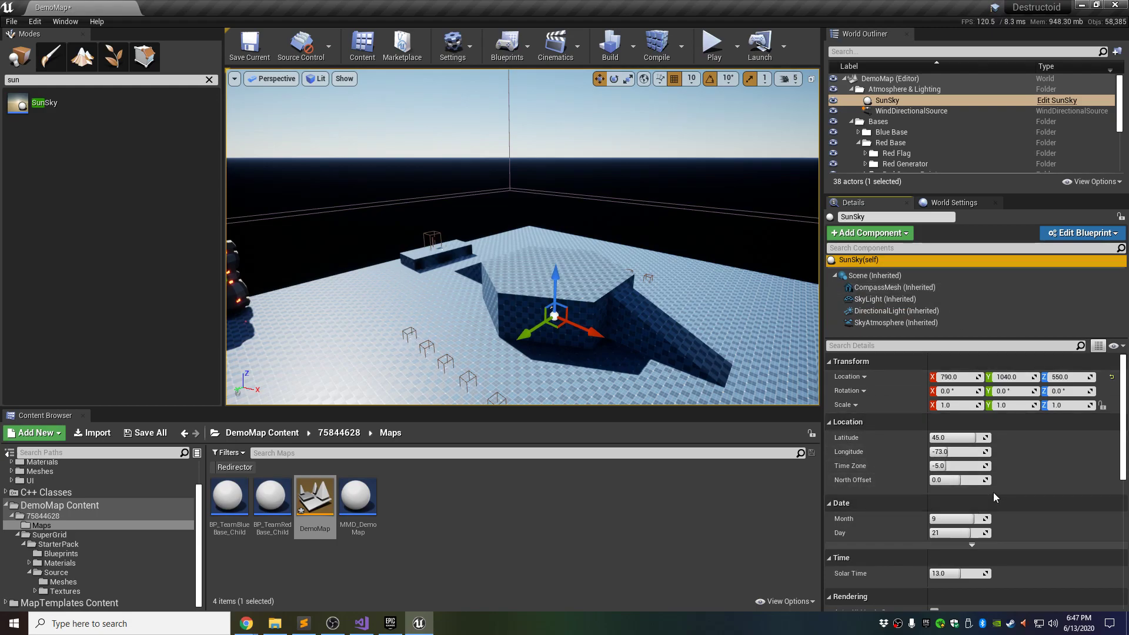
right_drag(676, 305, 612, 218)
scroll(1004, 491, down, 5)
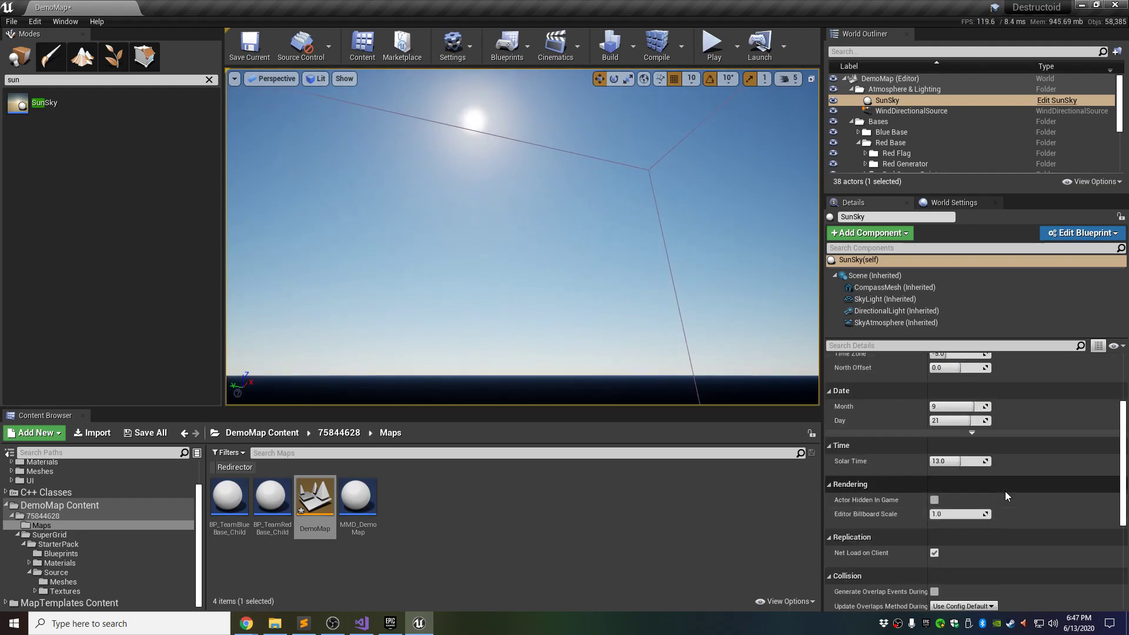
scroll(1004, 492, up, 1)
click(877, 322)
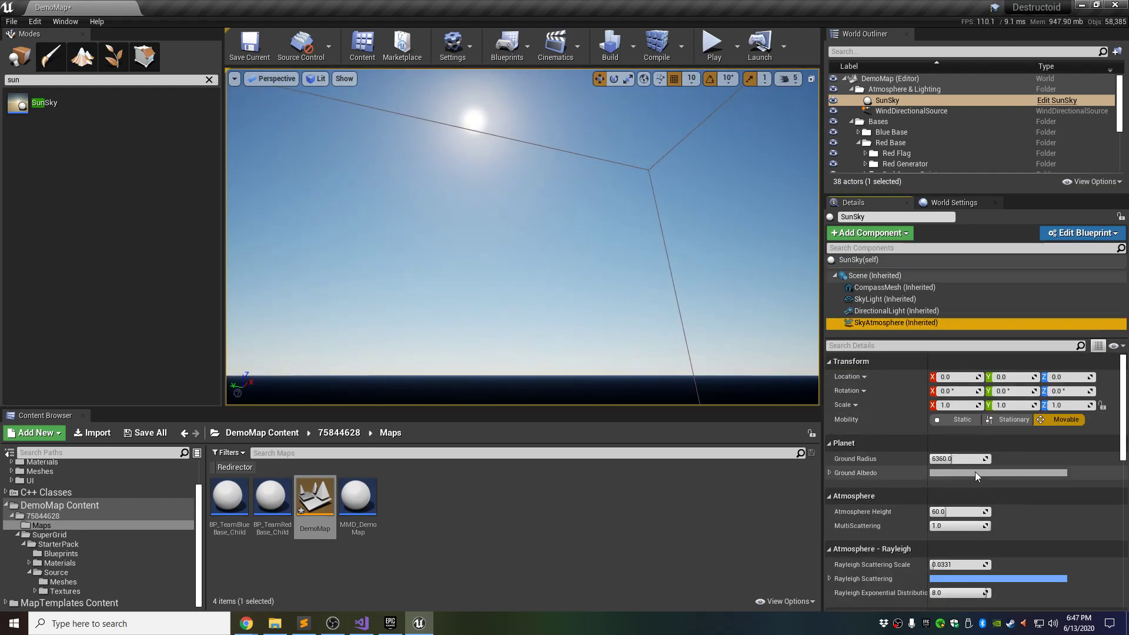
scroll(975, 472, down, 6)
scroll(975, 471, up, 2)
scroll(975, 471, up, 2)
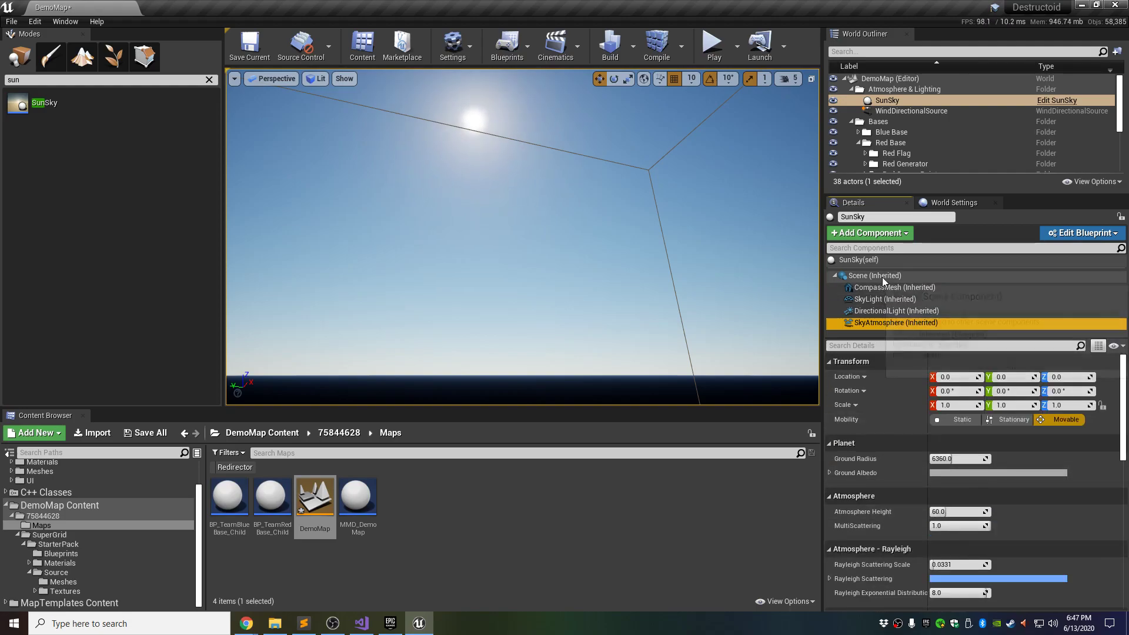
- Try a SunSky Solar Time of about 18.49, check the arena lighting, and reset the time to its default
click(874, 258)
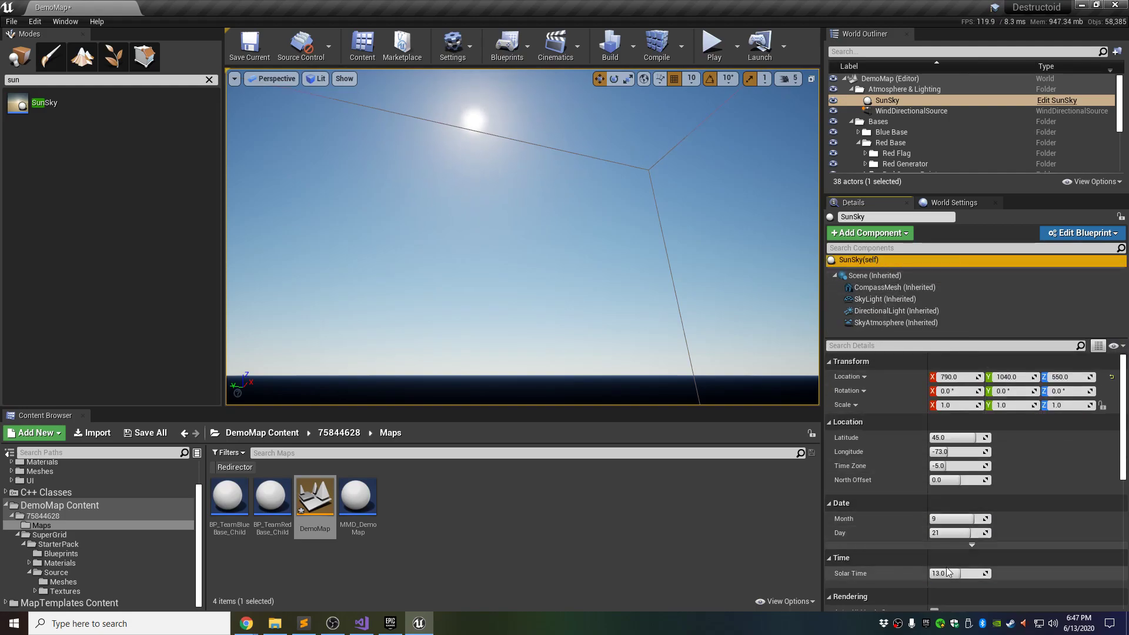
drag(947, 570, 985, 571)
right_drag(522, 235, 652, 235)
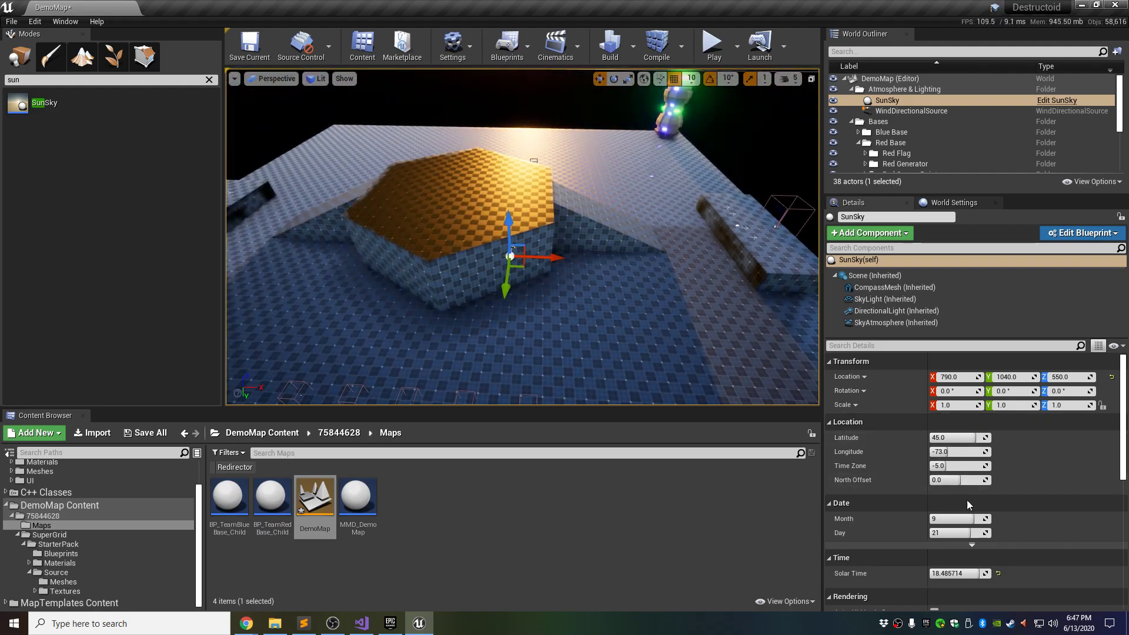
click(998, 574)
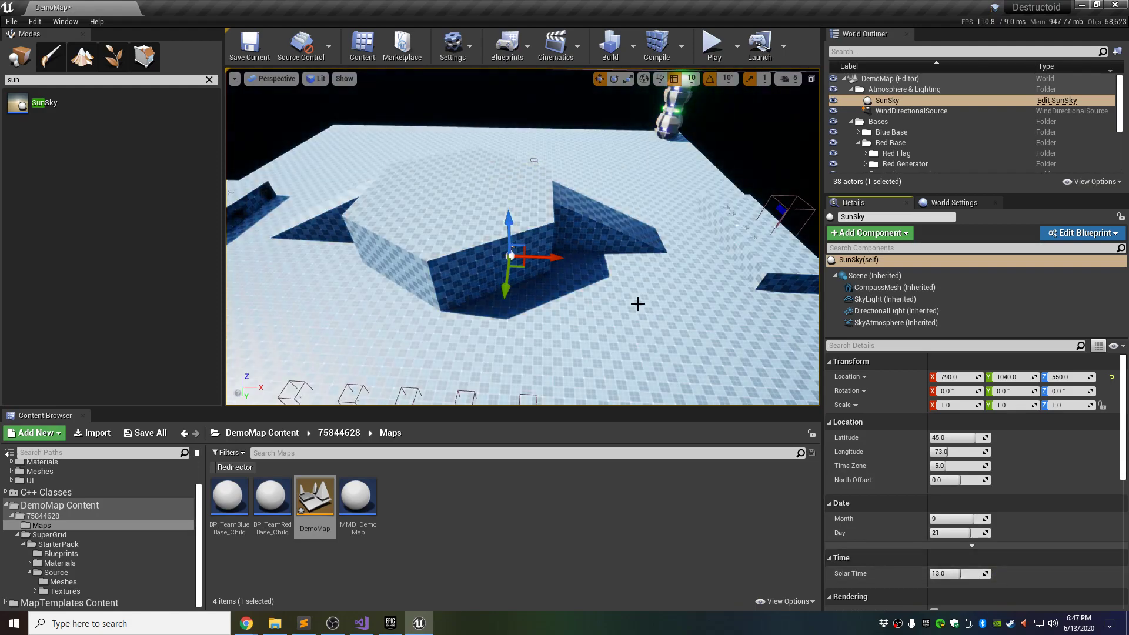
- Examine the sky, sun and horizon and how the SunSky lights the arena floor and central hexagon
mouse_move(563, 310)
right_down()
mouse_move(500, 303)
mouse_move(500, 276)
mouse_move(559, 314)
right_up()
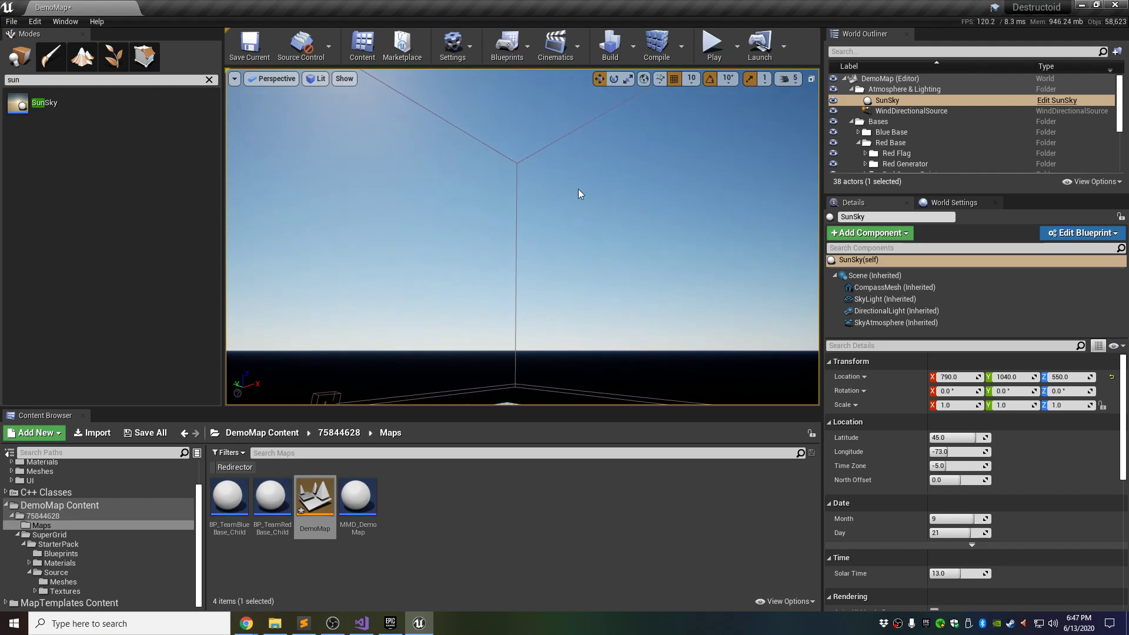
right_drag(530, 254, 551, 260)
right_drag(630, 254, 634, 338)
mouse_move(542, 214)
right_down()
mouse_move(557, 317)
mouse_move(530, 312)
mouse_move(558, 321)
mouse_move(543, 214)
right_up()
key(w)
key(s)
right_drag(538, 257, 462, 248)
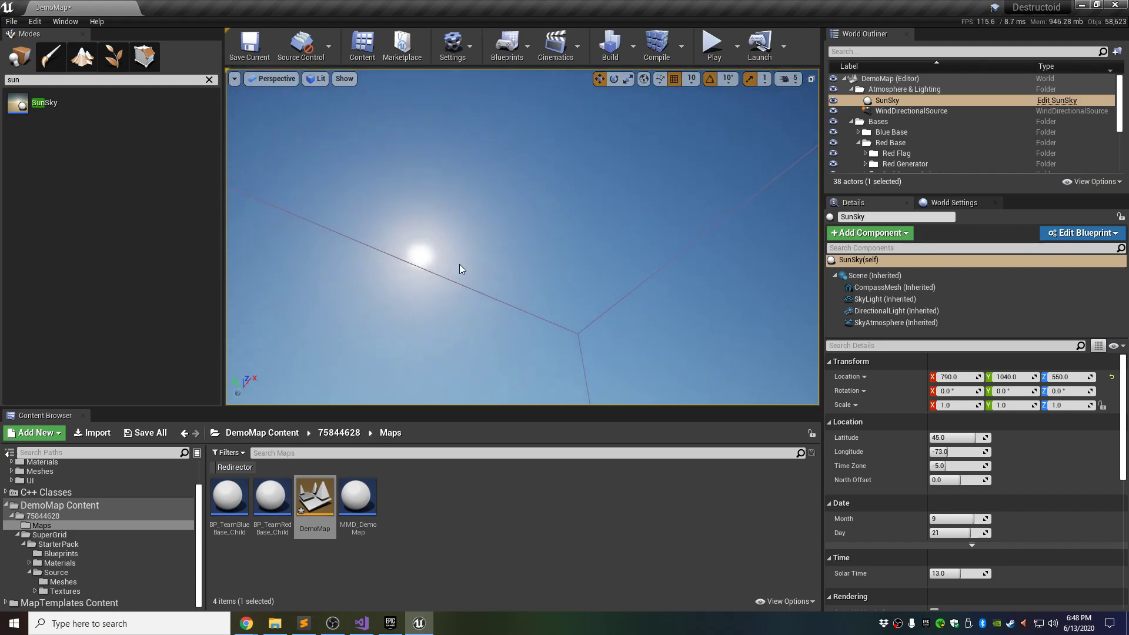
right_drag(452, 182, 451, 155)
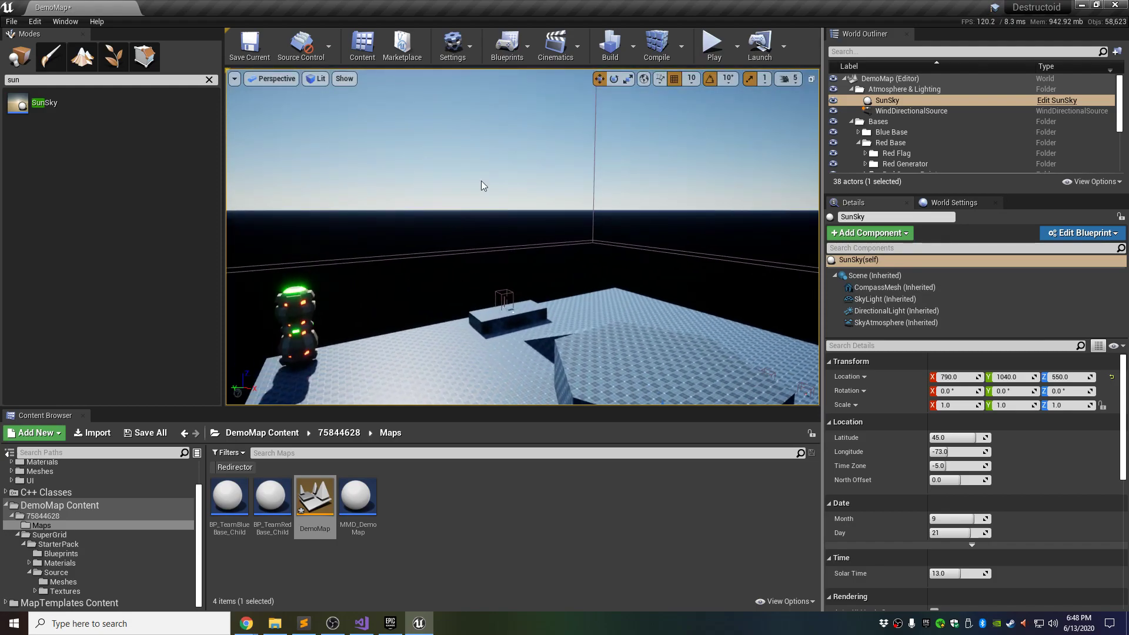
right_drag(458, 334, 518, 378)
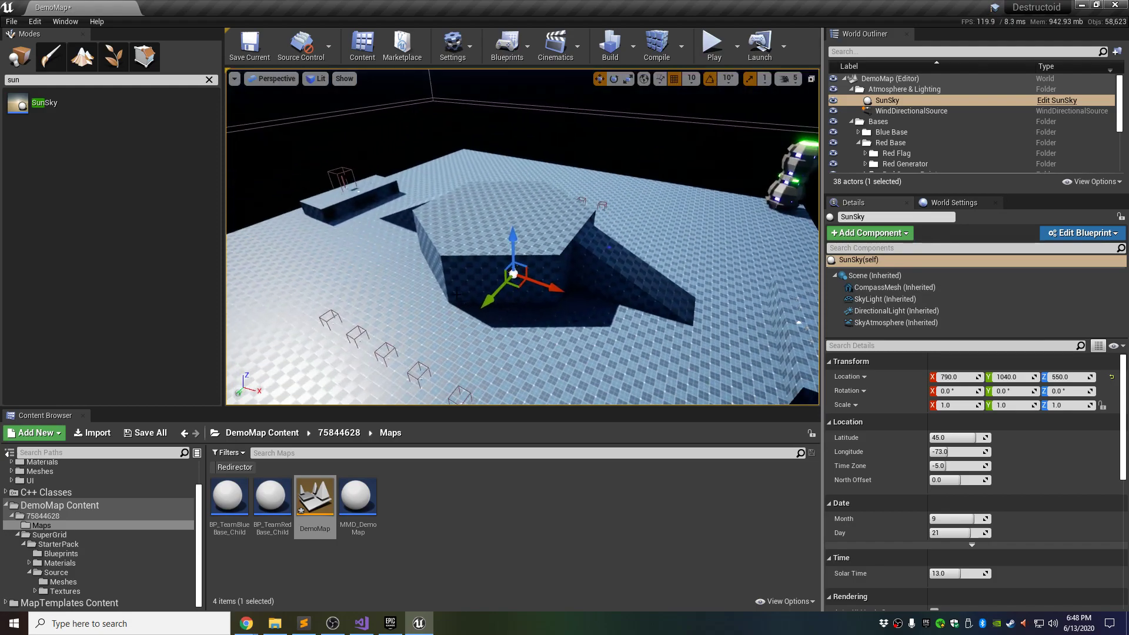
right_drag(481, 241, 501, 266)
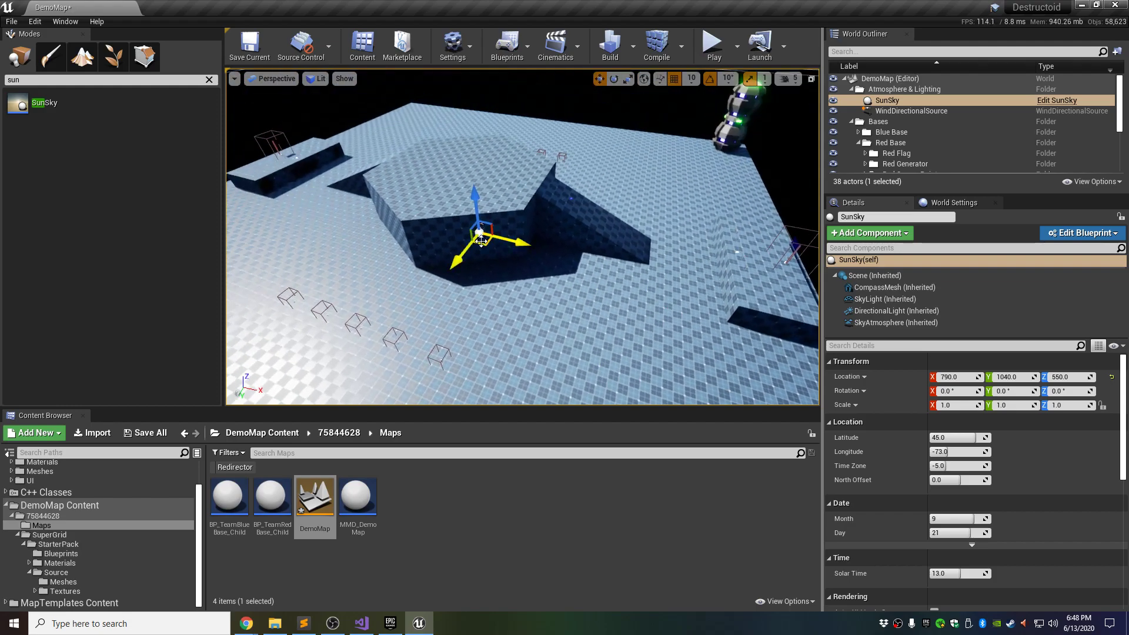
- Review the DirectionalLight component's mobility options and inspect the shadows on the platforms and central hexagon
click(909, 313)
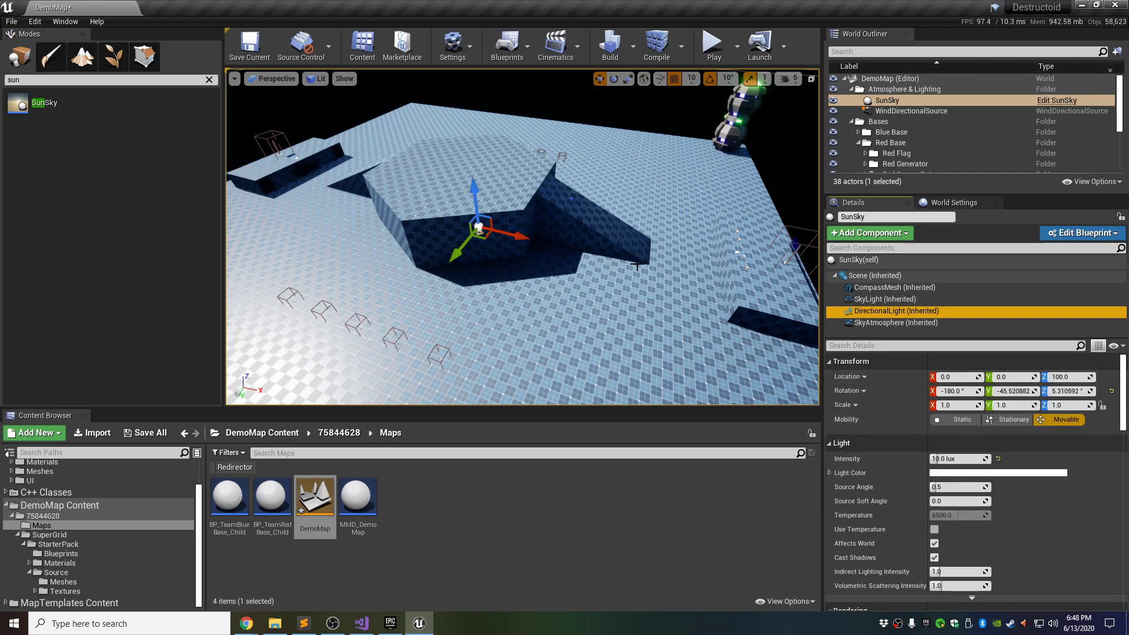
right_drag(510, 298, 442, 261)
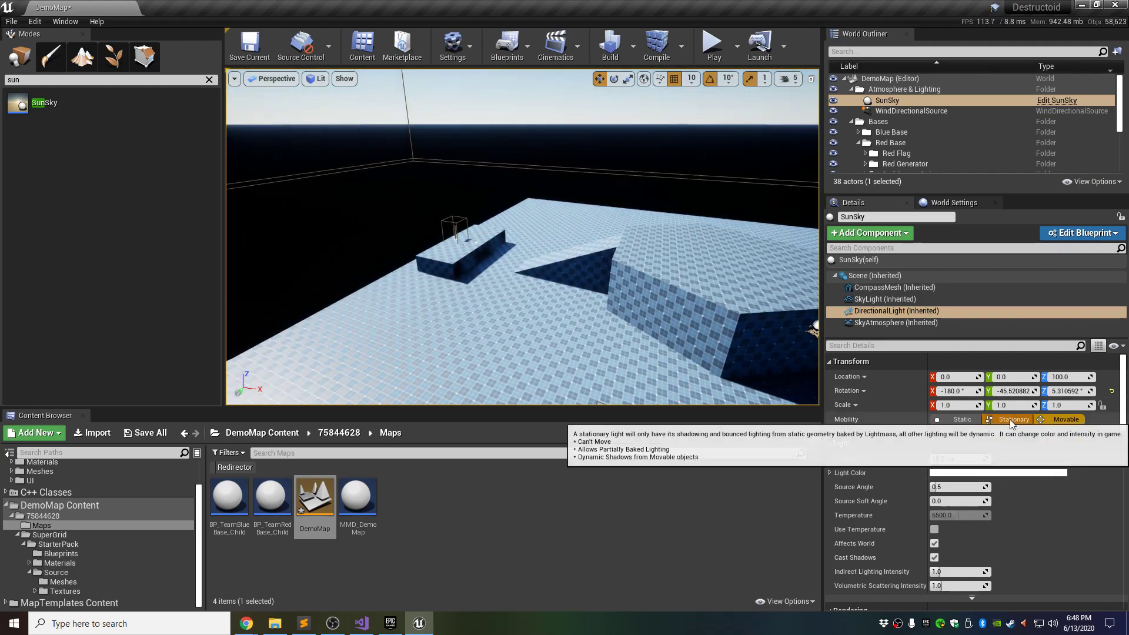
key(d)
right_drag(602, 214, 499, 114)
key(w)
right_drag(429, 196, 382, 220)
right_drag(471, 218, 520, 256)
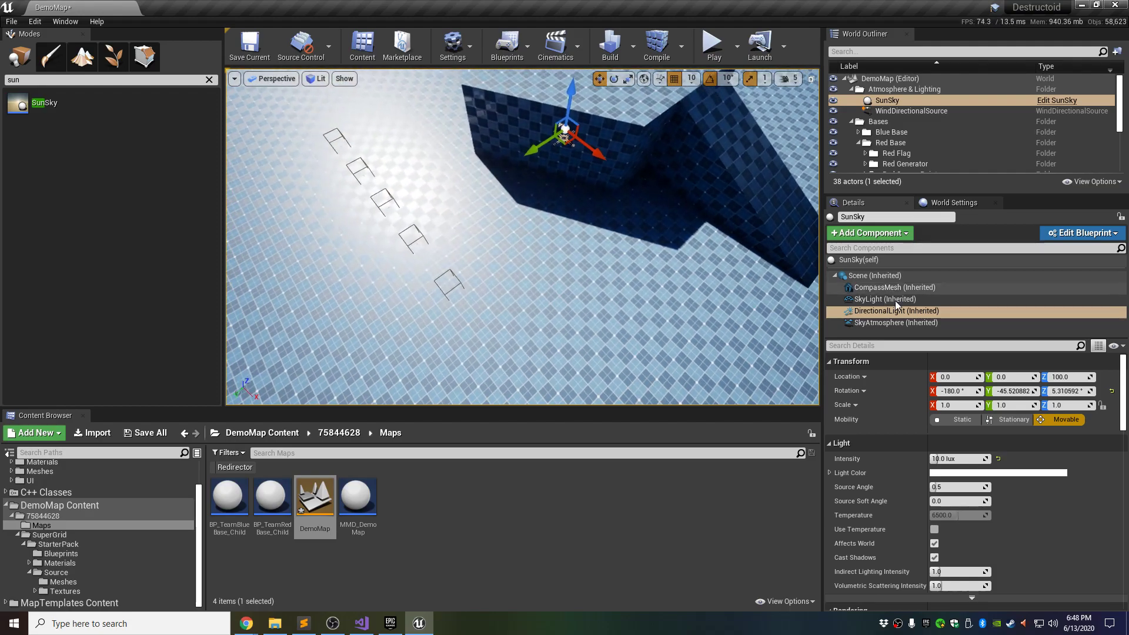
click(870, 310)
right_drag(549, 300, 552, 235)
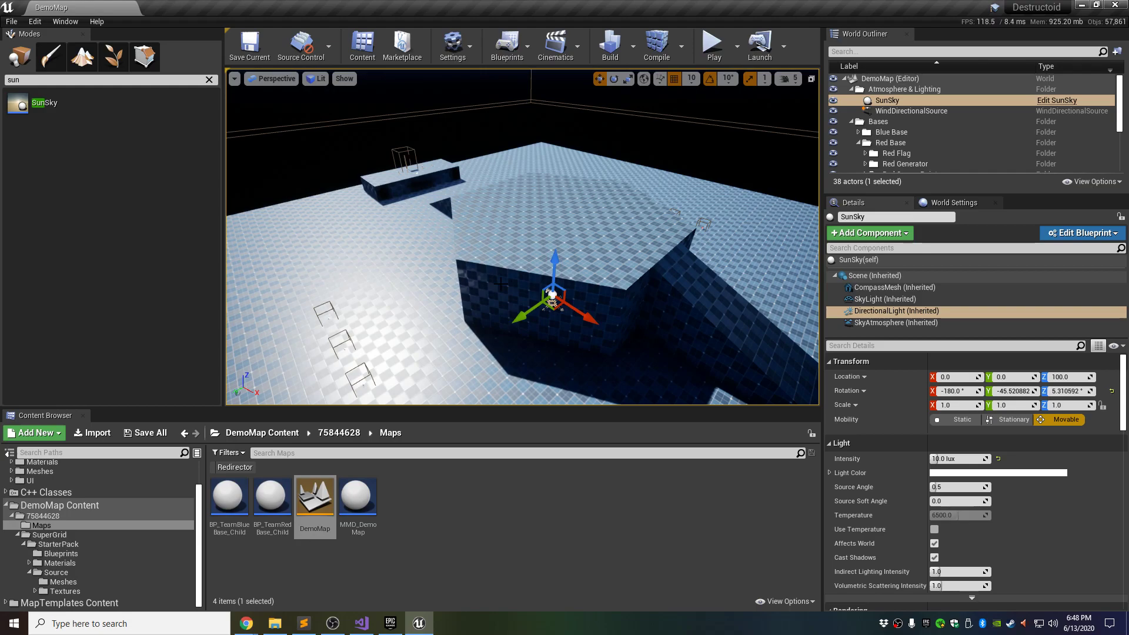
- Inspect the dark patches on the red base platform's side, select the platform, and filter its details by "shadow"
mouse_move(461, 261)
right_down()
mouse_move(411, 232)
mouse_move(472, 277)
mouse_move(444, 244)
mouse_move(456, 264)
mouse_move(471, 258)
right_up()
key(w)
key(s)
key(w)
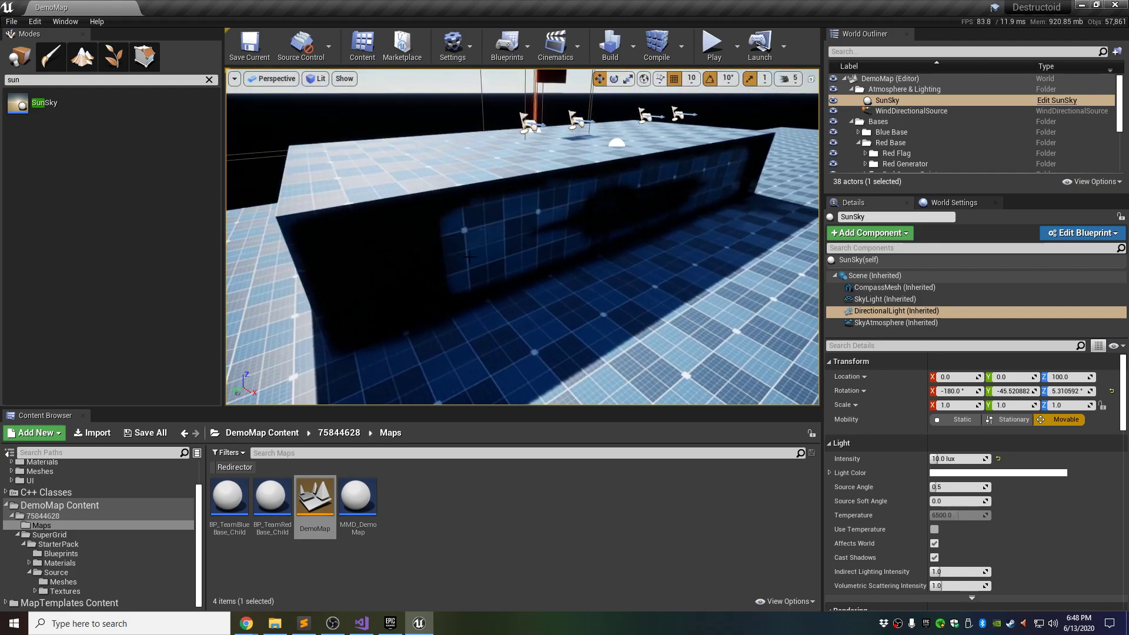
right_drag(522, 237, 566, 285)
click(425, 227)
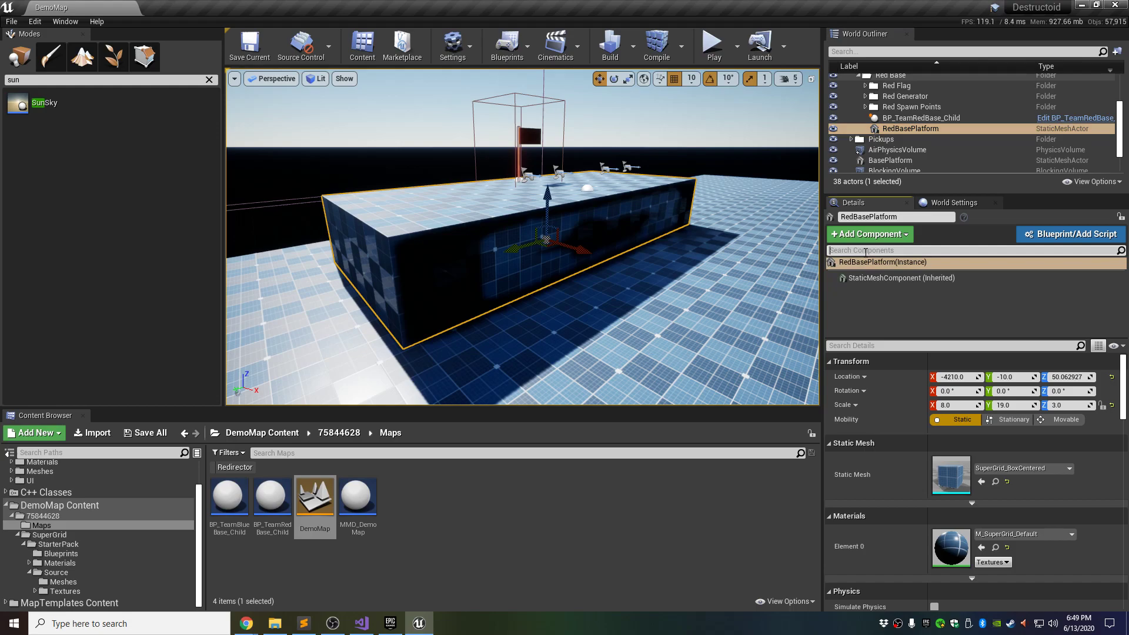
text(sha)
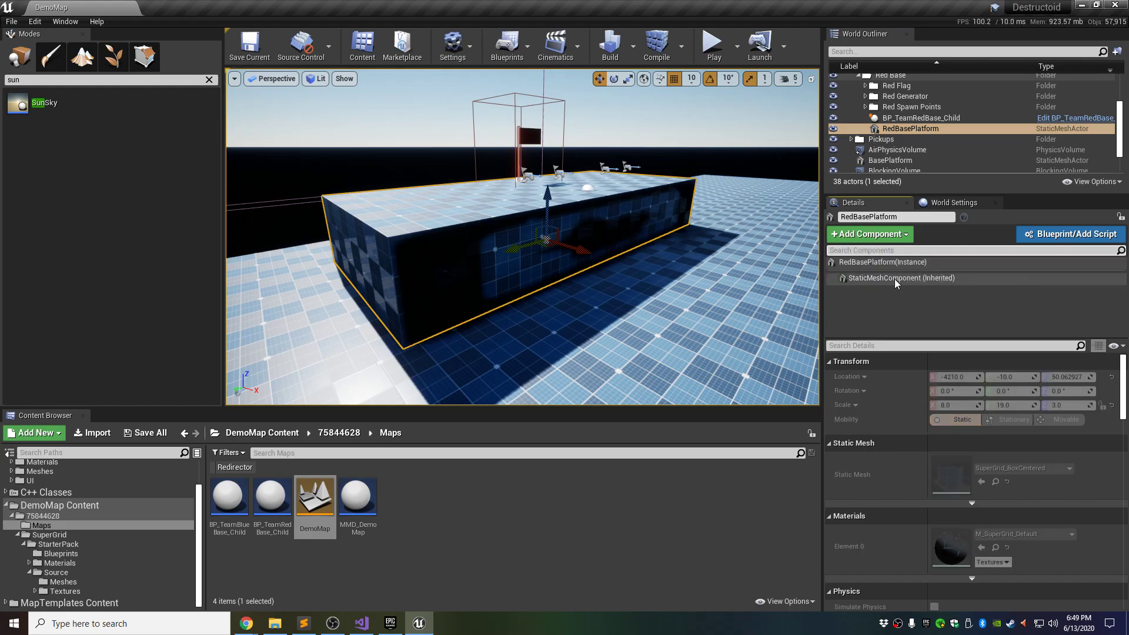
click(883, 280)
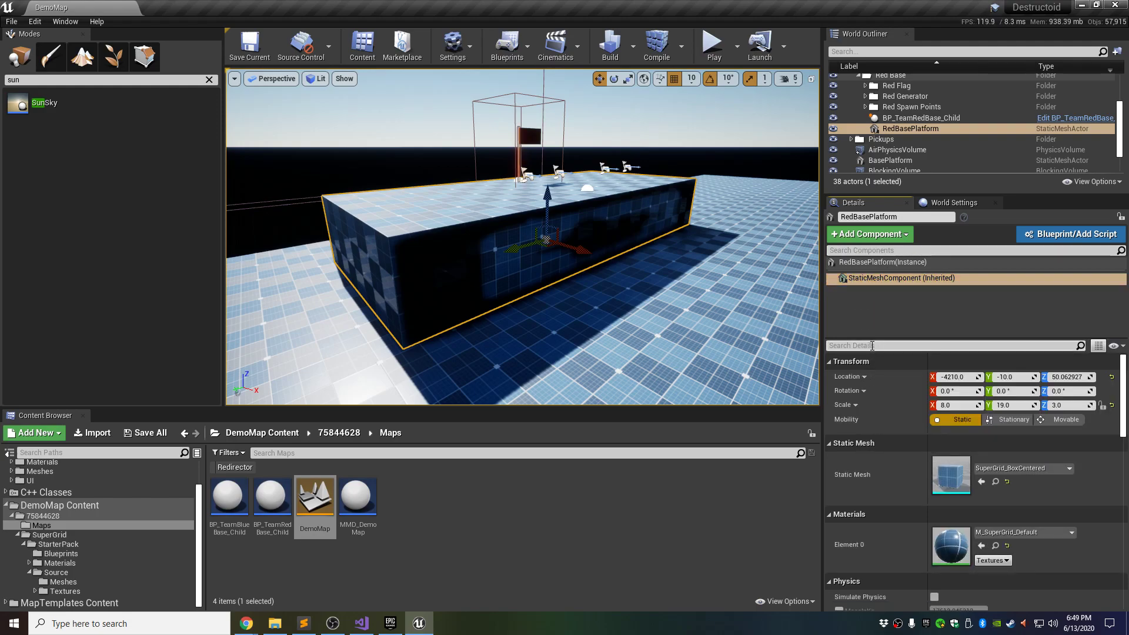
click(874, 265)
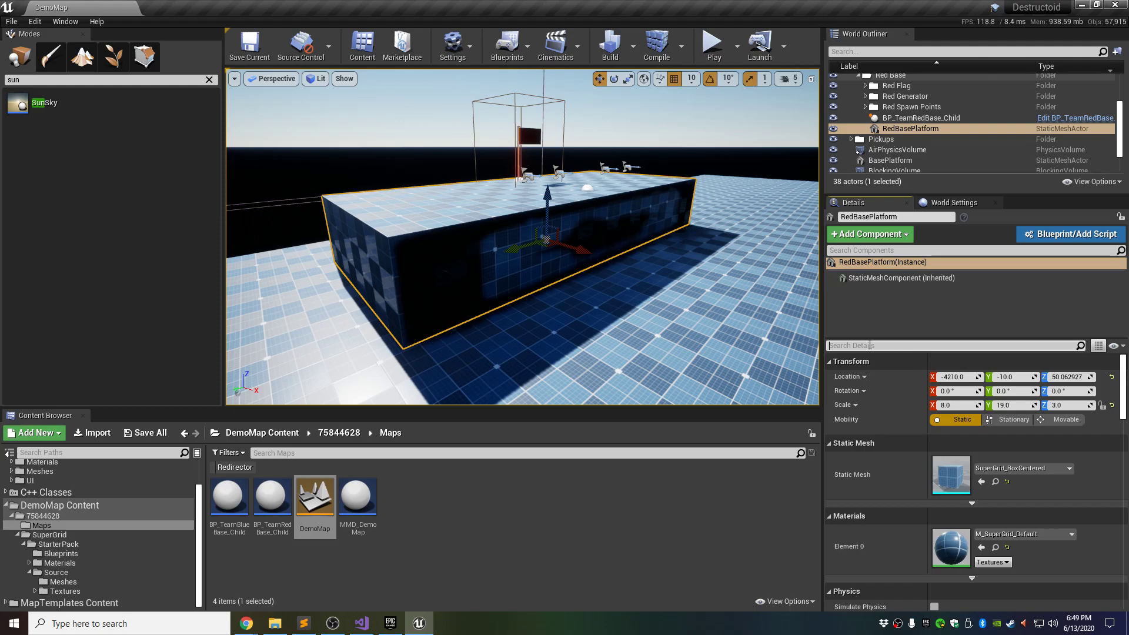
click(870, 345)
text(shadow)
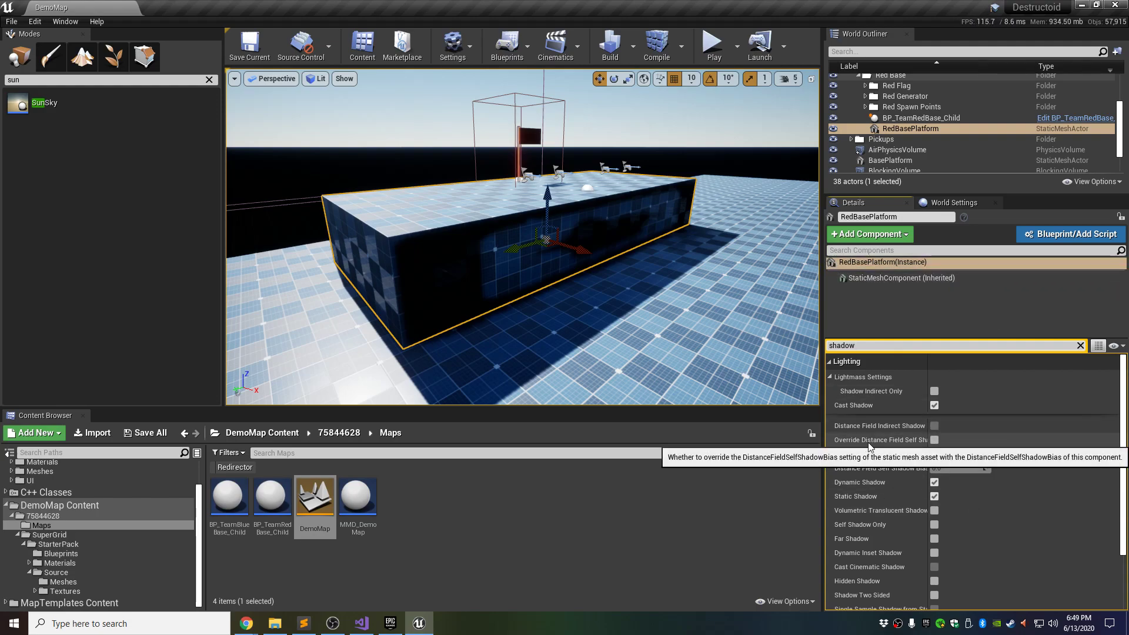
- Enable the Distance Field Self Shadow Bias override on the red base platform and set the bias to 100
drag(822, 439, 736, 440)
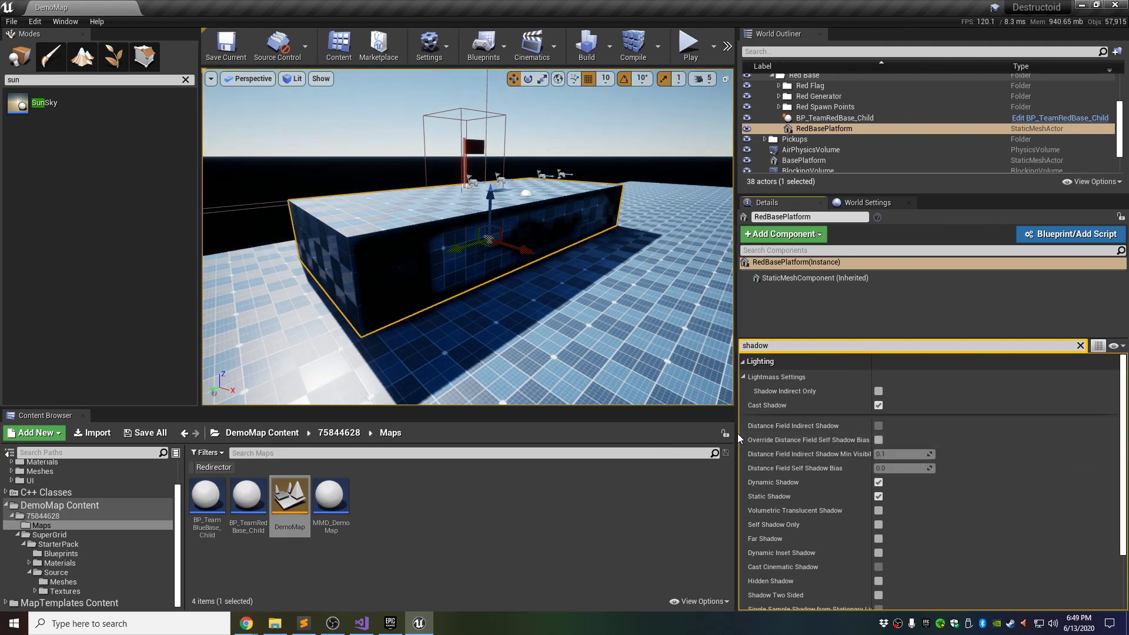
drag(739, 433, 810, 440)
click(926, 440)
click(951, 468)
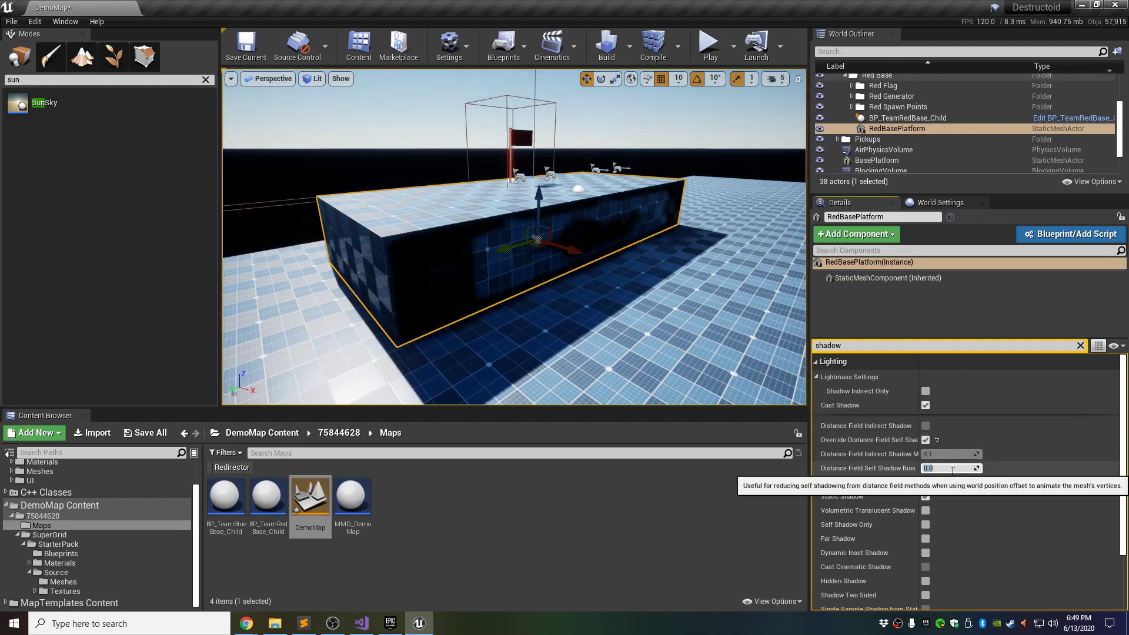
key(Return)
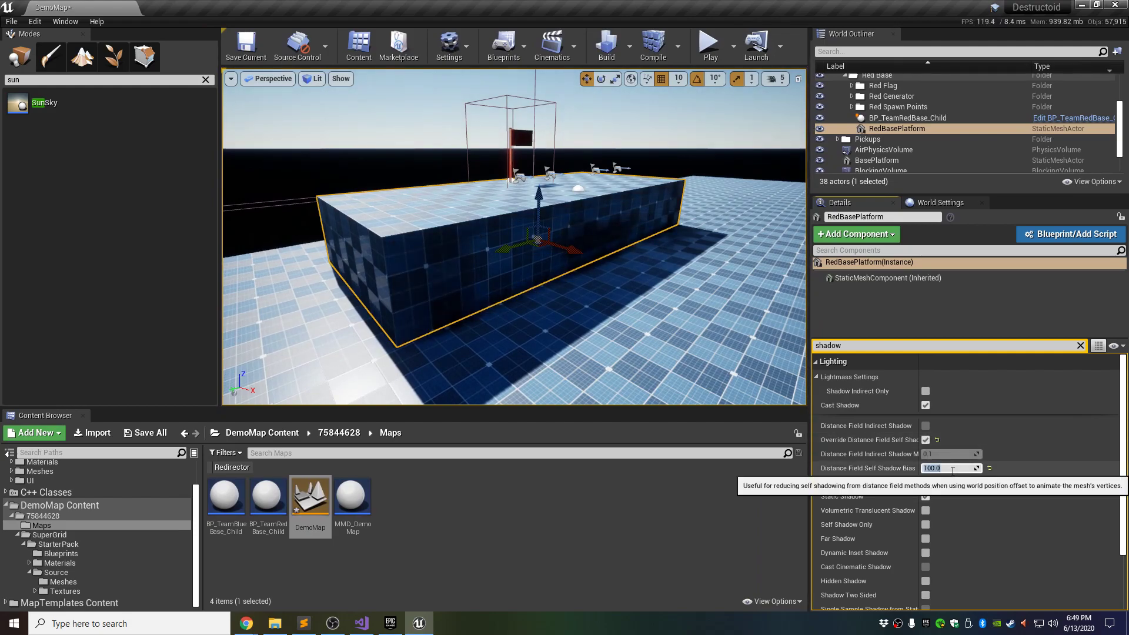
- Try a Distance Field Self Shadow Bias of 10000 on the red base platform, and reset the bias to 0
right_drag(665, 330, 506, 330)
click(960, 468)
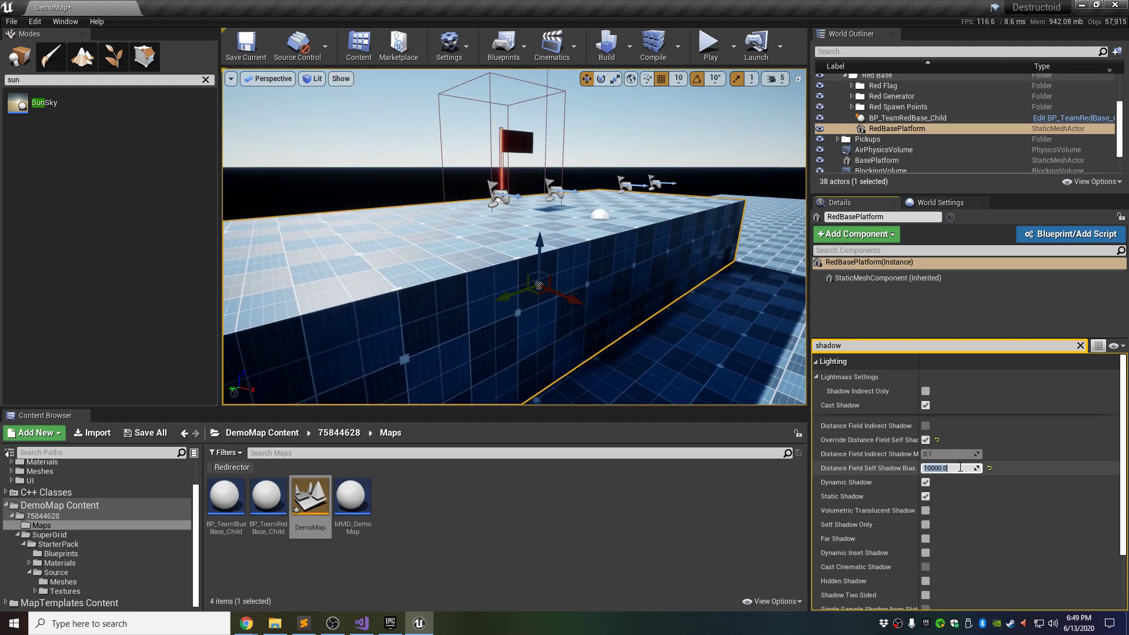
right_drag(665, 330, 661, 350)
right_drag(477, 291, 467, 322)
click(989, 469)
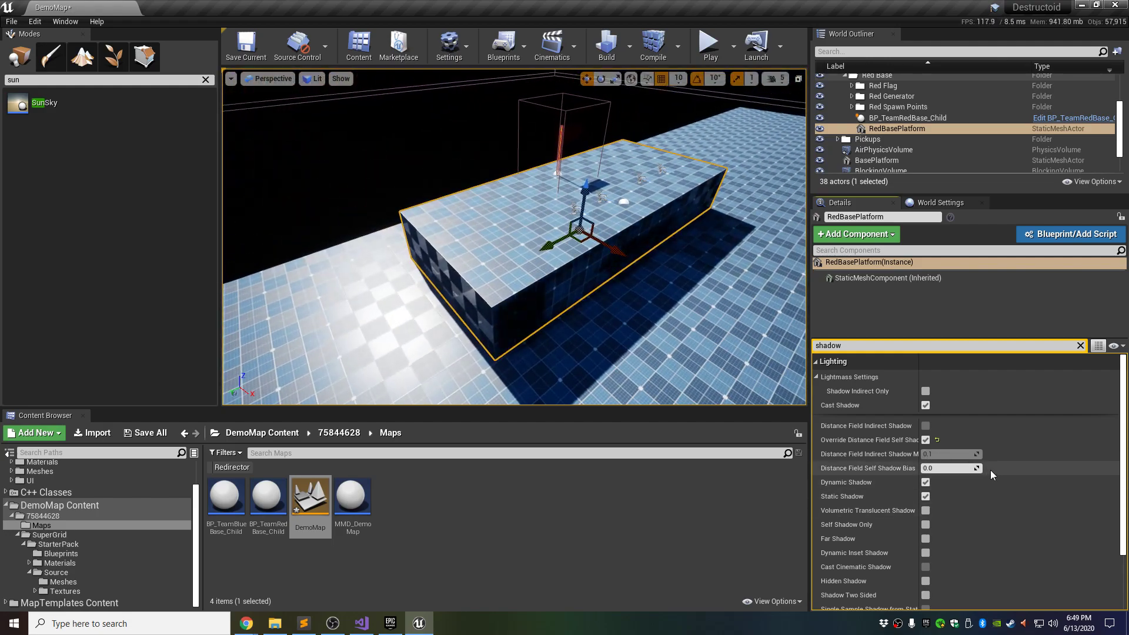
- Reset the distance field self shadow bias override on the red base platform to its default
click(936, 439)
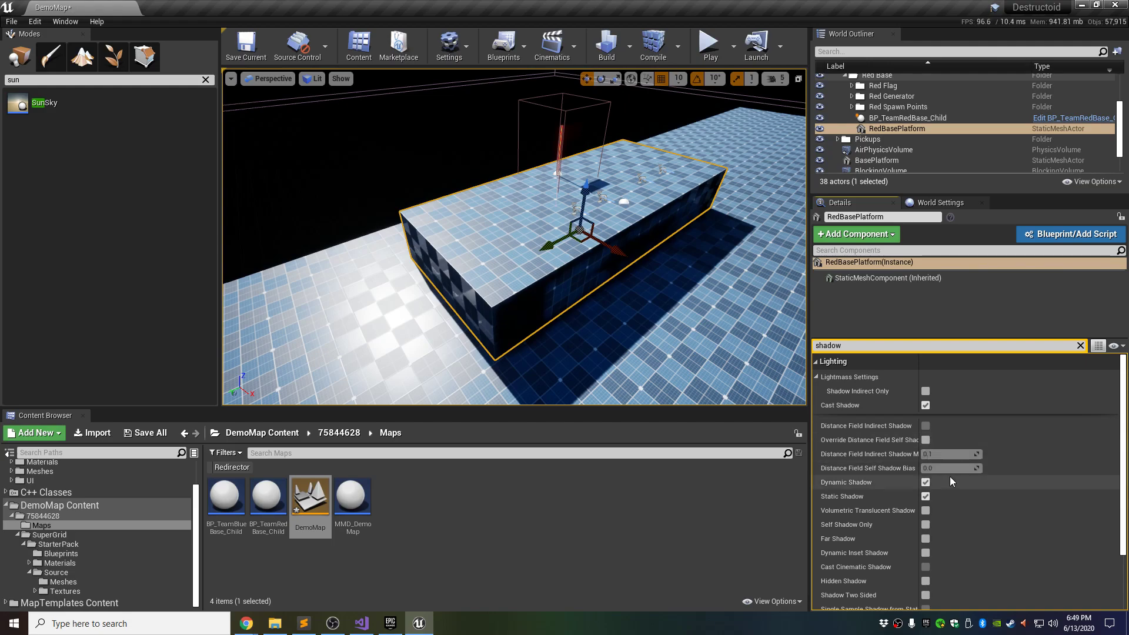
right_drag(606, 330, 529, 288)
right_drag(562, 325, 582, 331)
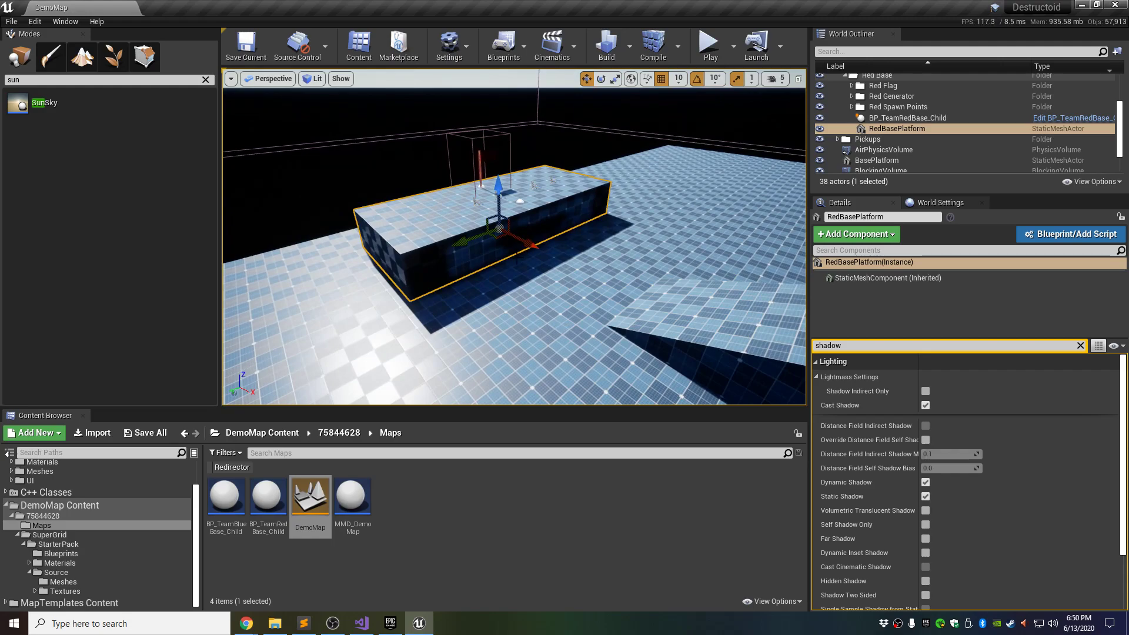
right_drag(536, 305, 647, 266)
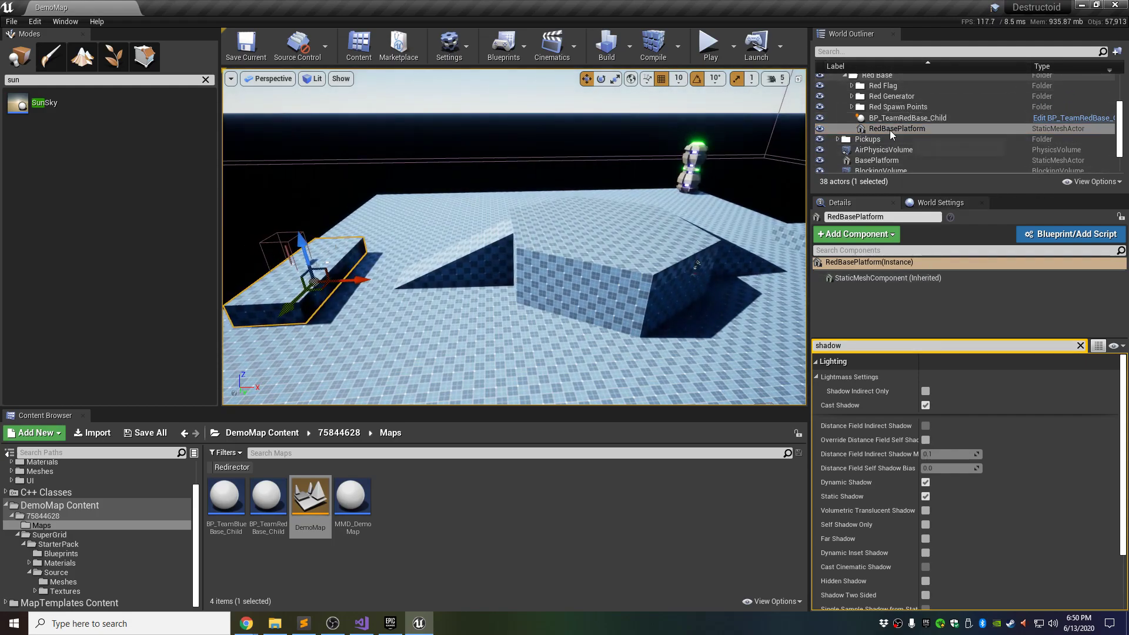
- Select the WindDirectionalSource actor, frame it in the level, and clear the details filter to review its wind settings
scroll(894, 129, up, 3)
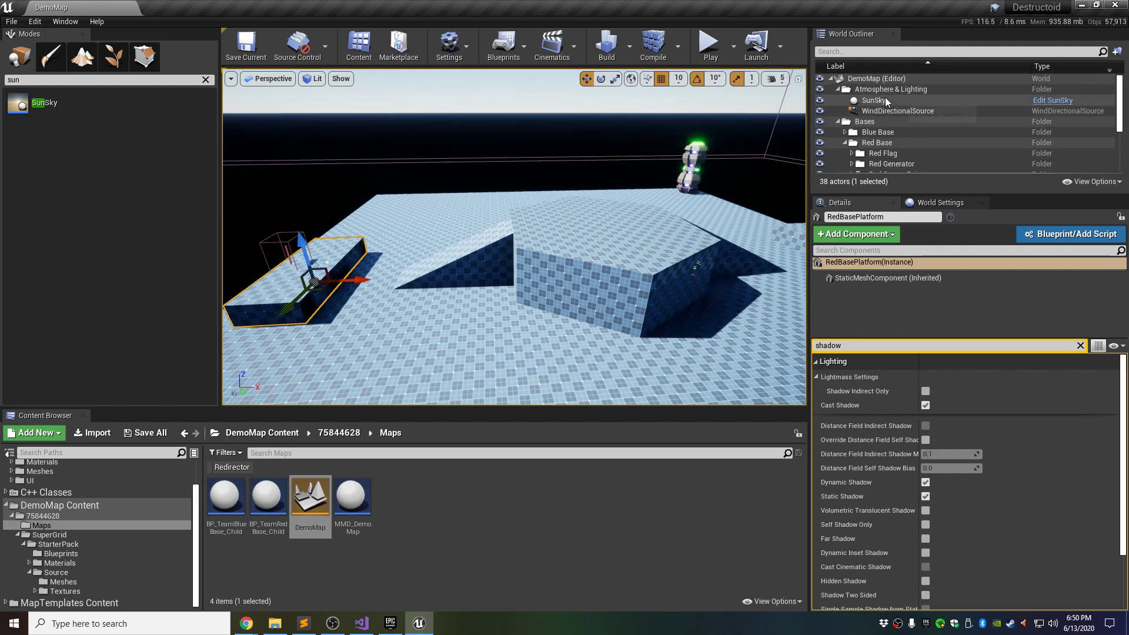
click(886, 100)
click(896, 111)
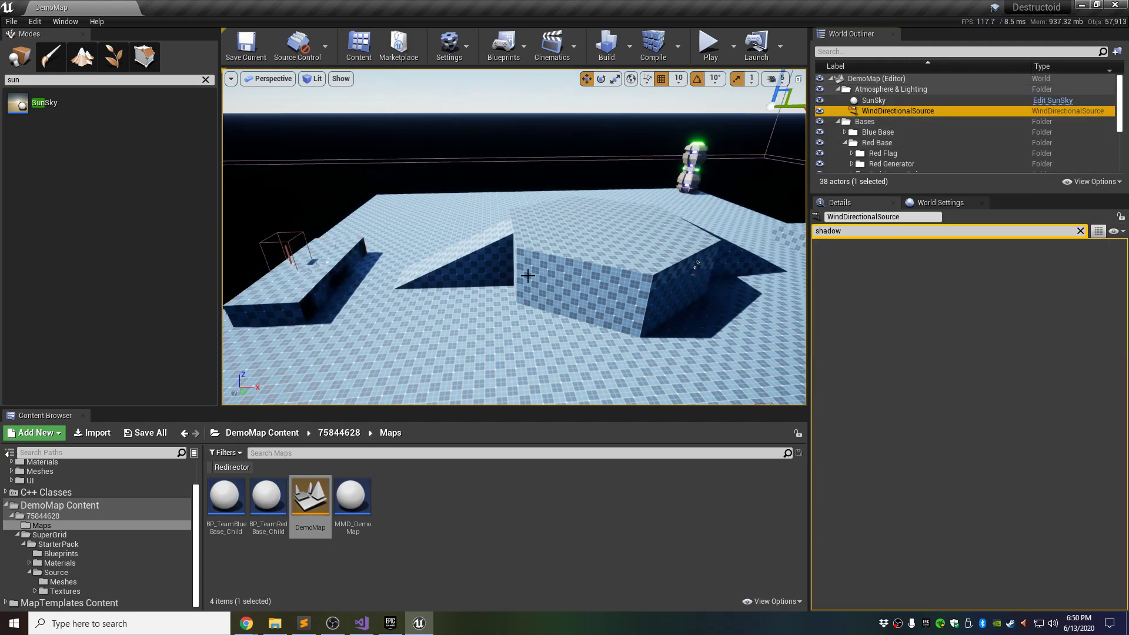
key(f)
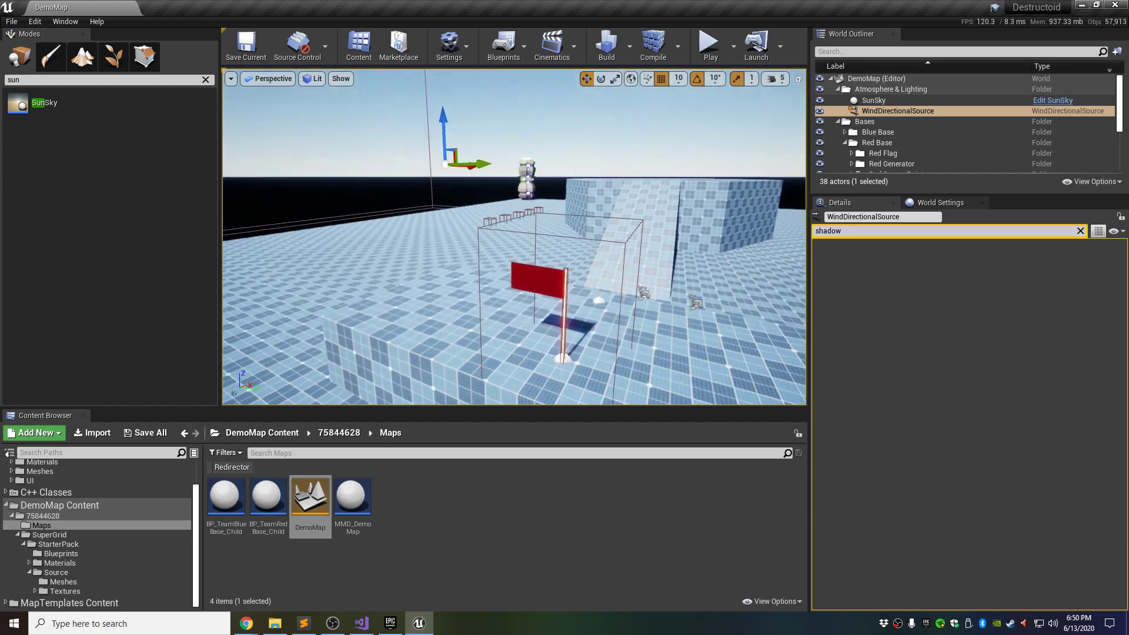
key(s)
mouse_move(639, 206)
right_down()
mouse_move(633, 219)
mouse_move(639, 207)
right_up()
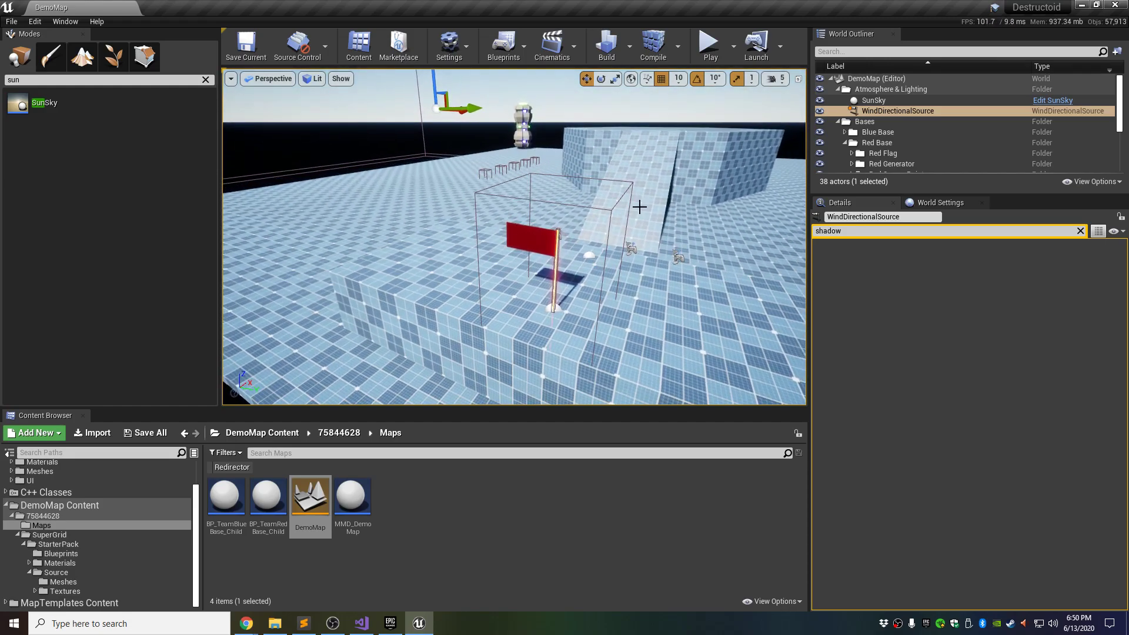
click(1080, 232)
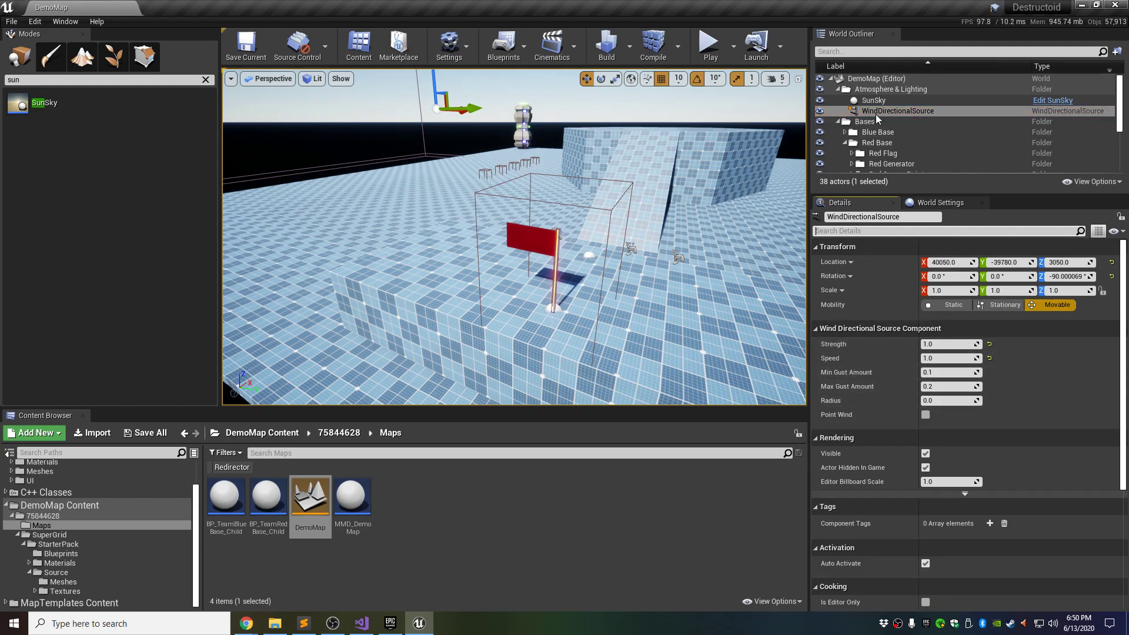
click(907, 112)
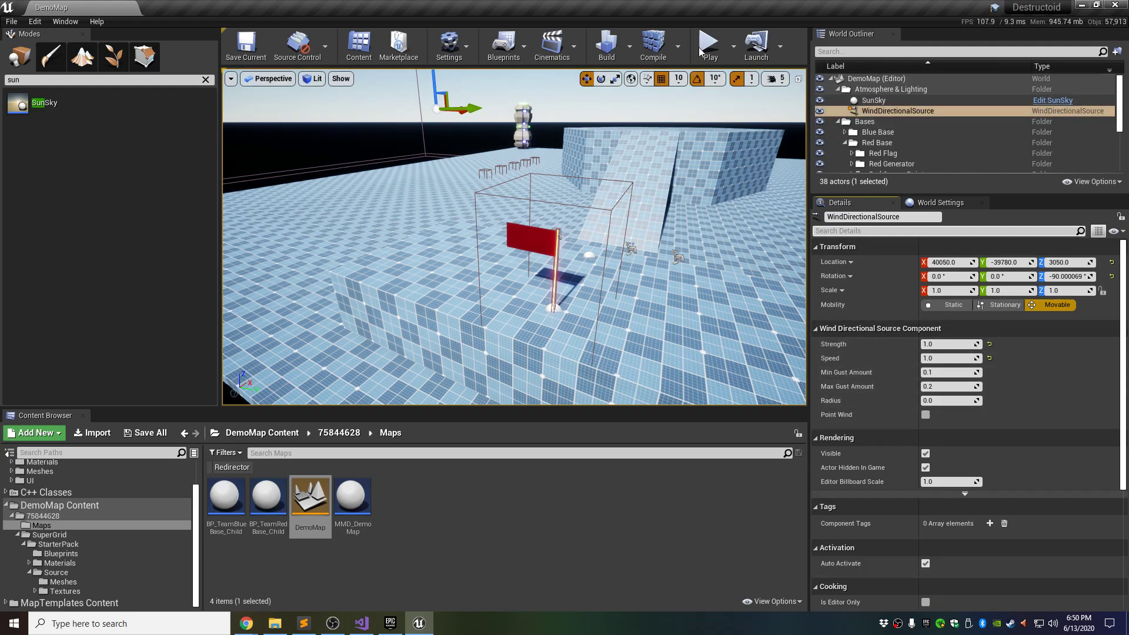
- Run the level in Simulate mode and examine how the team flags wave in the wind
click(734, 50)
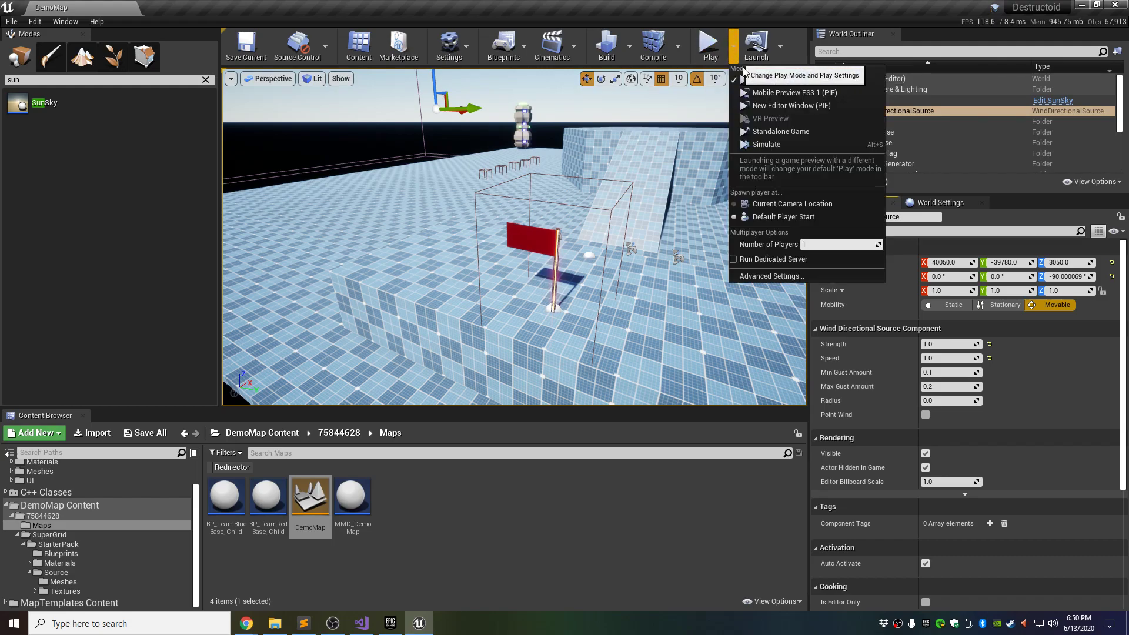
click(781, 143)
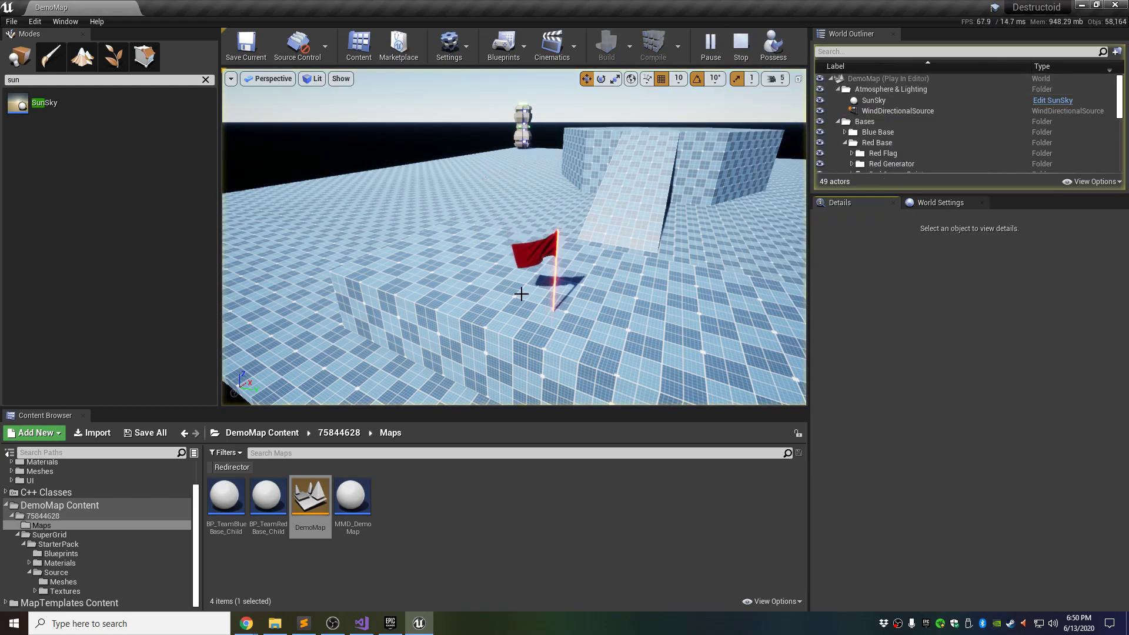
key(w)
right_drag(514, 236, 433, 269)
key(w)
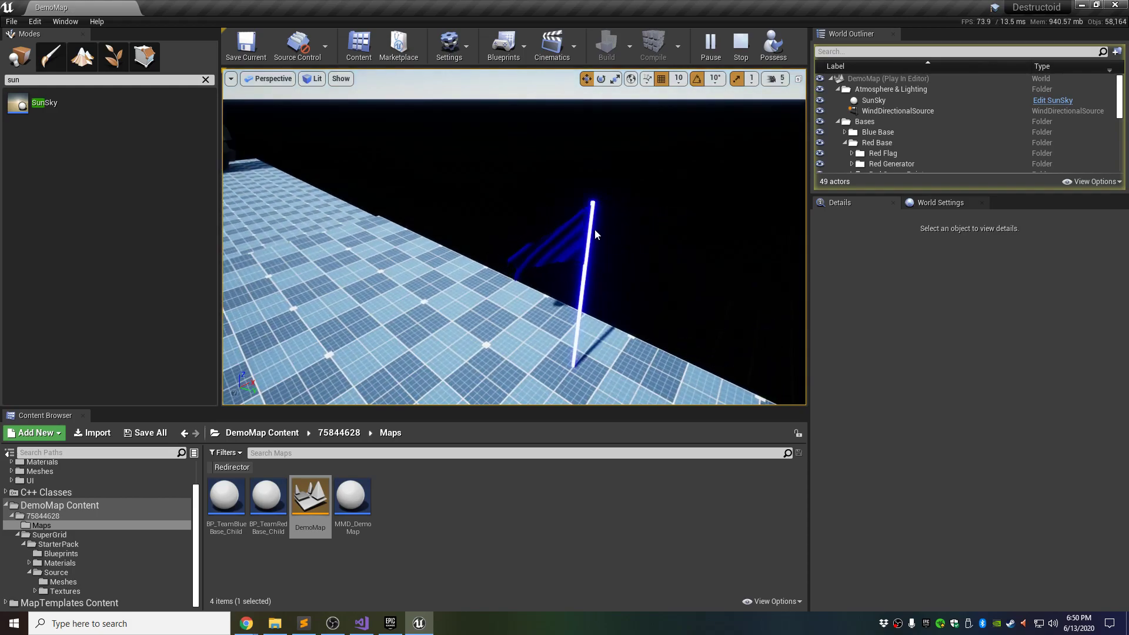
- Fly from the blue flag through the simulated arena to inspect the central hexagon and the row of pickups
right_drag(433, 268, 20, 233)
key(d)
key(w)
key(a)
key(s)
key(w)
right_drag(514, 236, 632, 257)
- Collapse the Red Base folder and expand the Blue Base and Pickups folders to browse the level's actors
click(878, 143)
scroll(859, 133, down, 1)
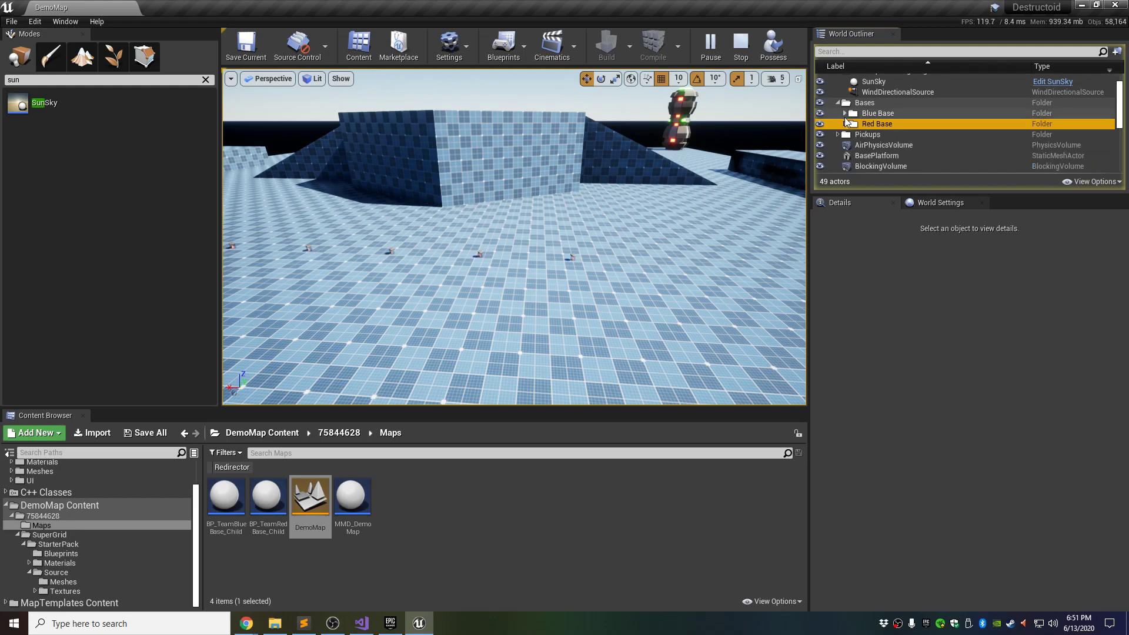
click(845, 113)
scroll(908, 141, down, 2)
scroll(908, 141, up, 2)
scroll(909, 141, down, 3)
click(873, 96)
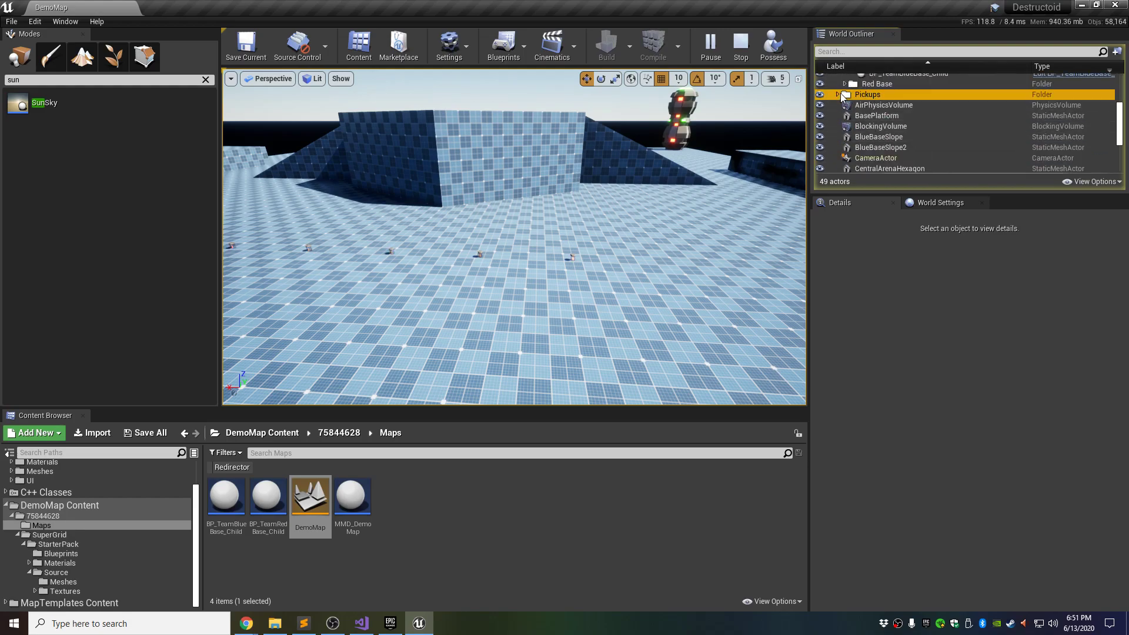
click(838, 94)
- Select all five BP_RespawnablePickup_Health actors and inspect their placement beside the central hexagon
click(883, 118)
ctrl+click(883, 127)
ctrl+click(883, 139)
ctrl+click(883, 150)
ctrl+click(884, 161)
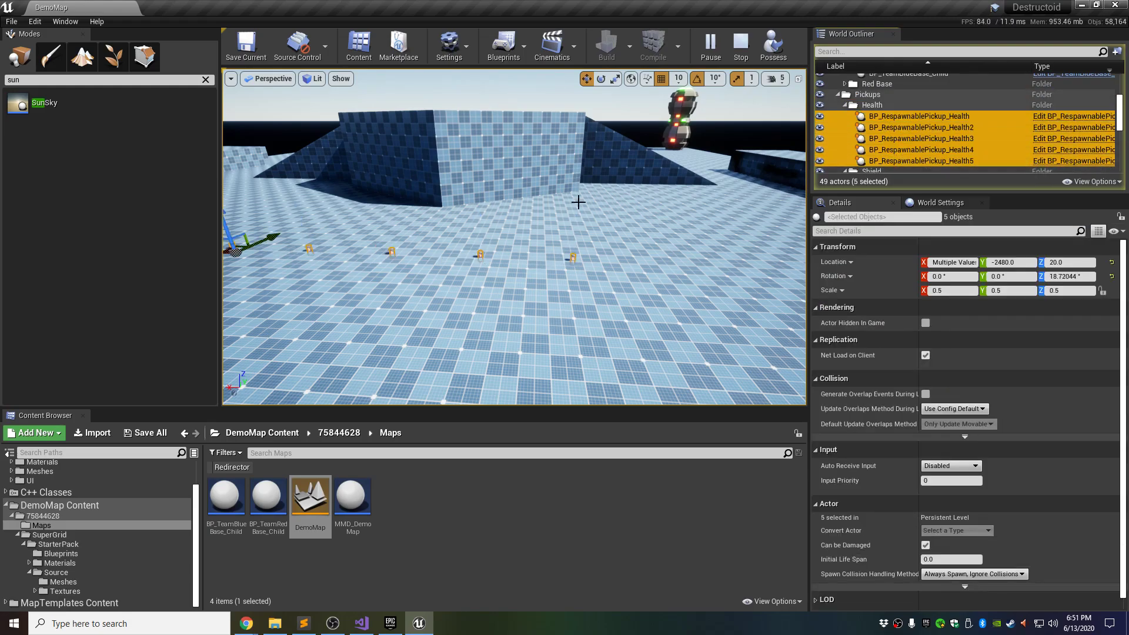
right_drag(612, 188, 511, 246)
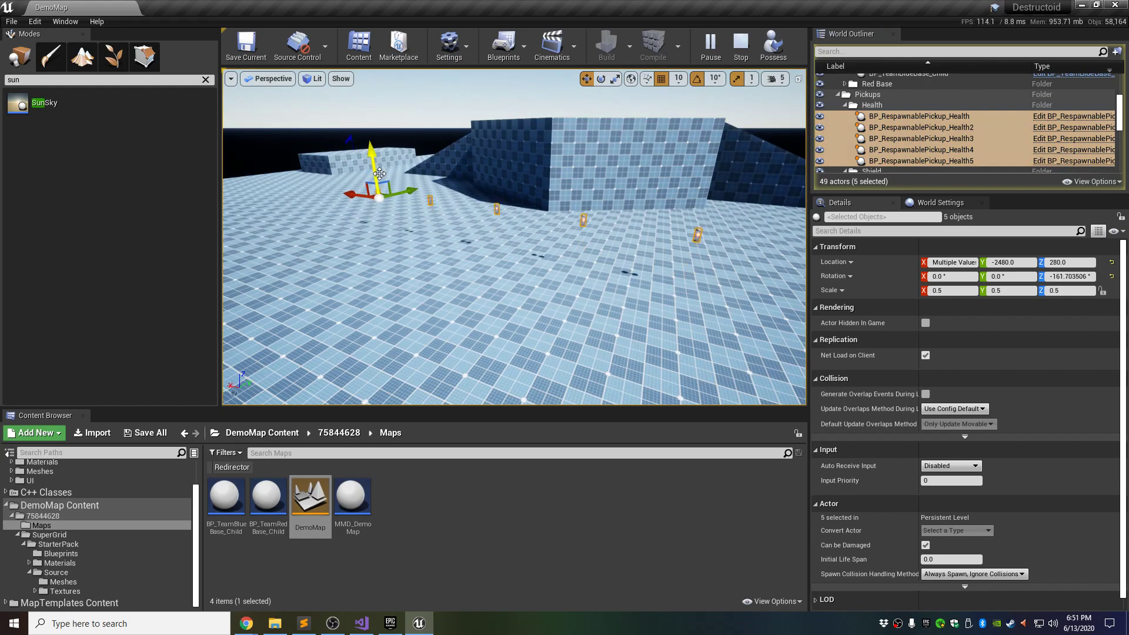
right_drag(708, 318, 509, 292)
key(w)
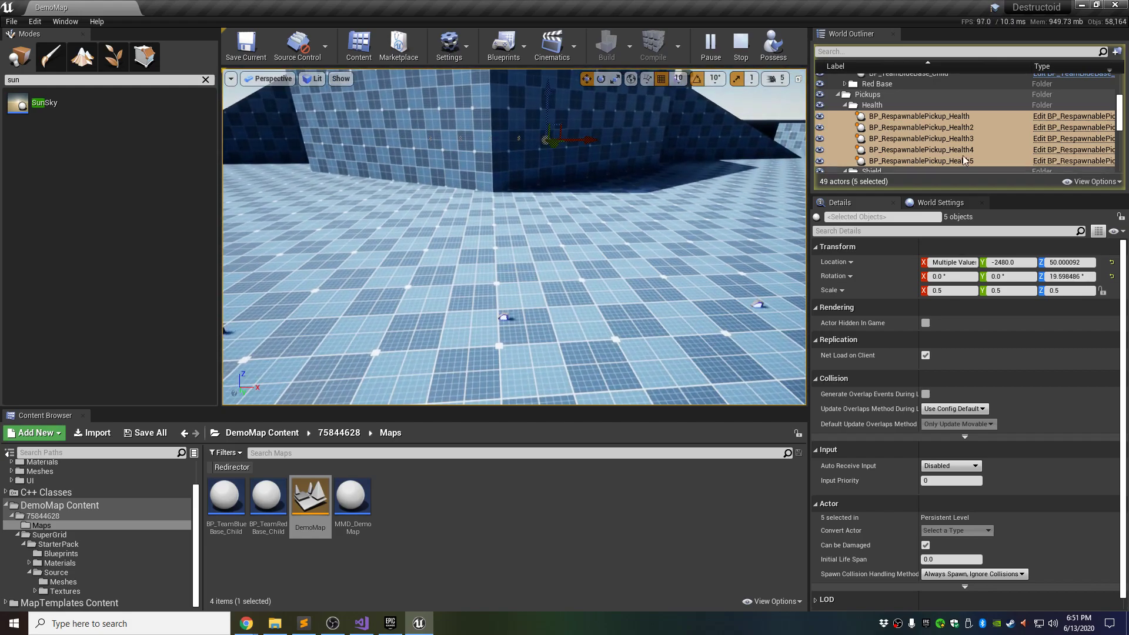
- Select all five BP_RespawnablePickup_Shield actors and frame them to inspect their placement in the arena
scroll(941, 136, down, 3)
click(918, 107)
shift+click(891, 130)
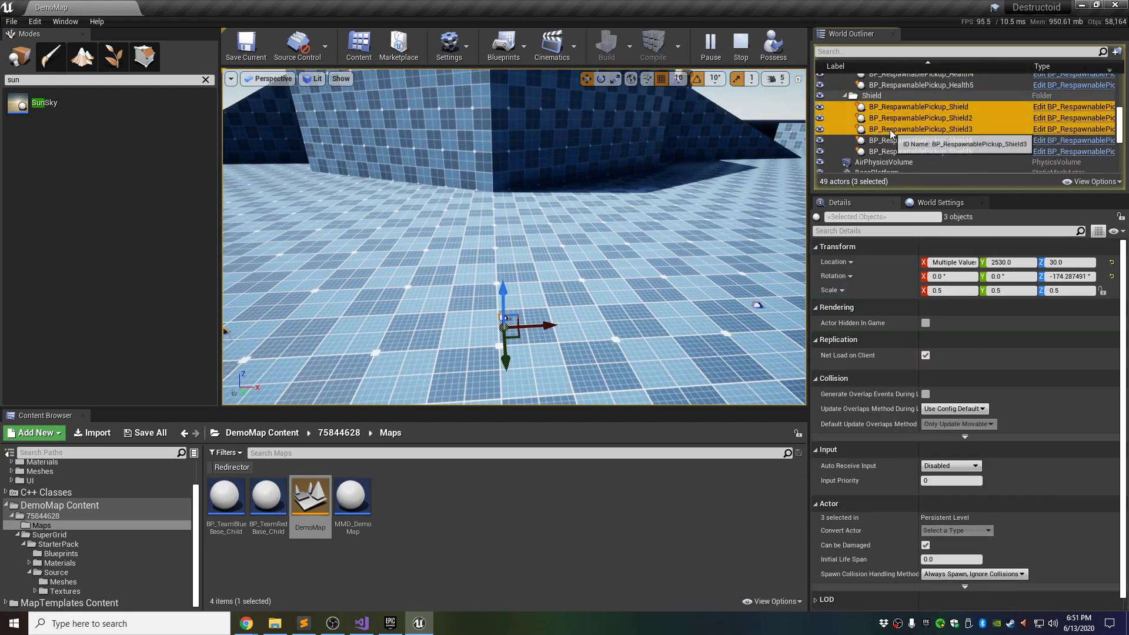
shift+click(906, 151)
key(f)
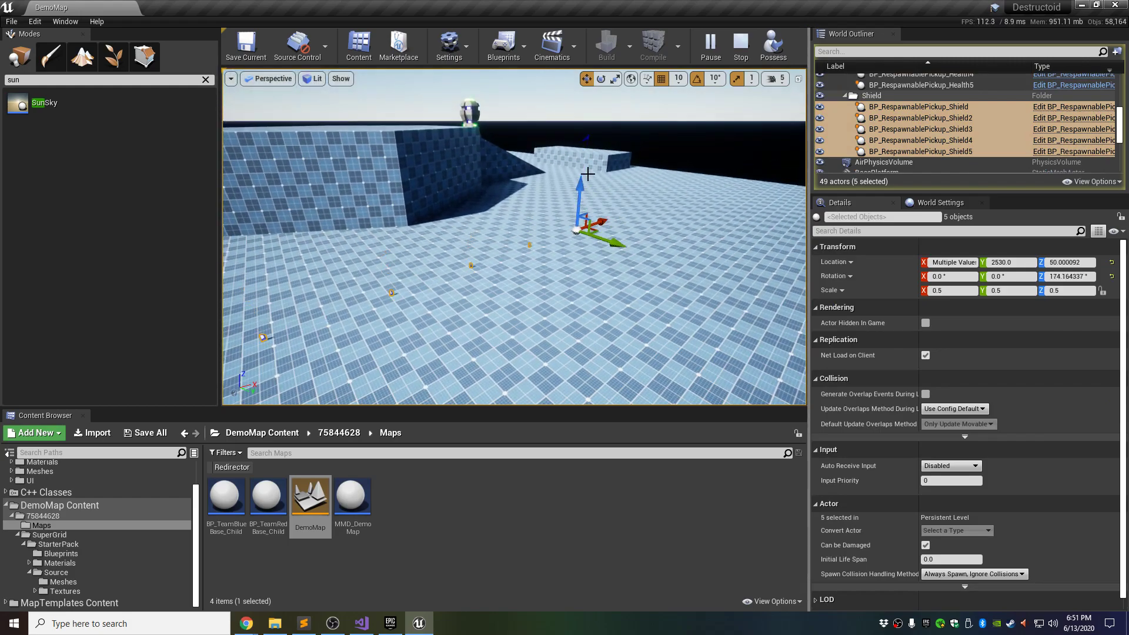
right_drag(542, 270, 450, 288)
- Deselect the shield pickups and clear the "sun" search from the placeable actor classes
click(658, 500)
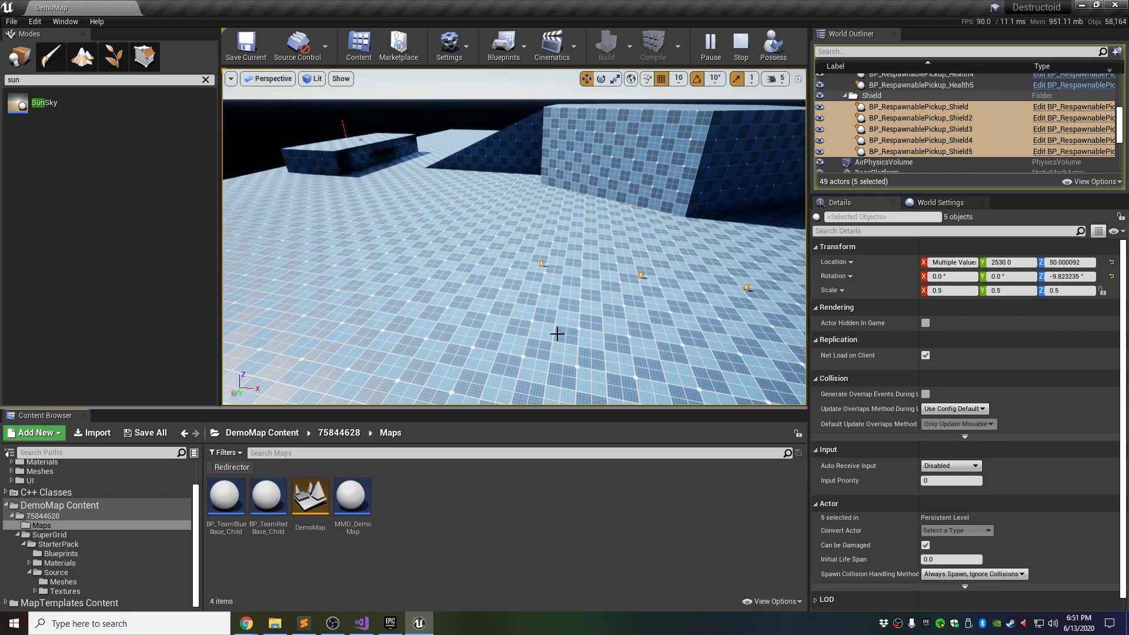
click(415, 111)
right_drag(444, 240, 442, 242)
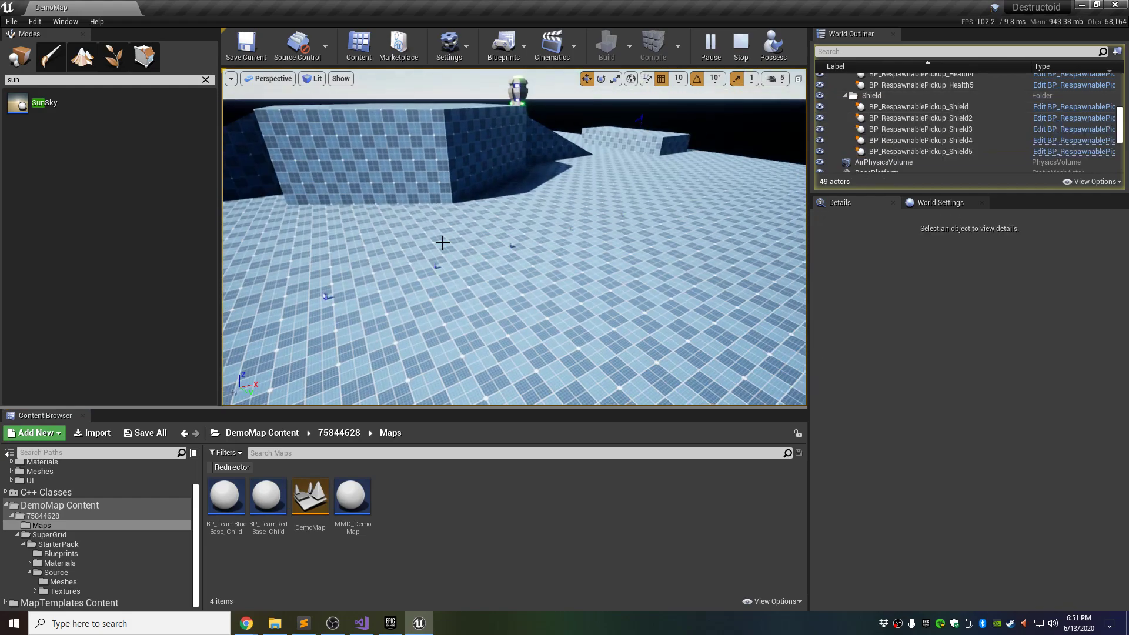
click(12, 26)
click(64, 122)
click(206, 80)
right_drag(504, 273, 447, 227)
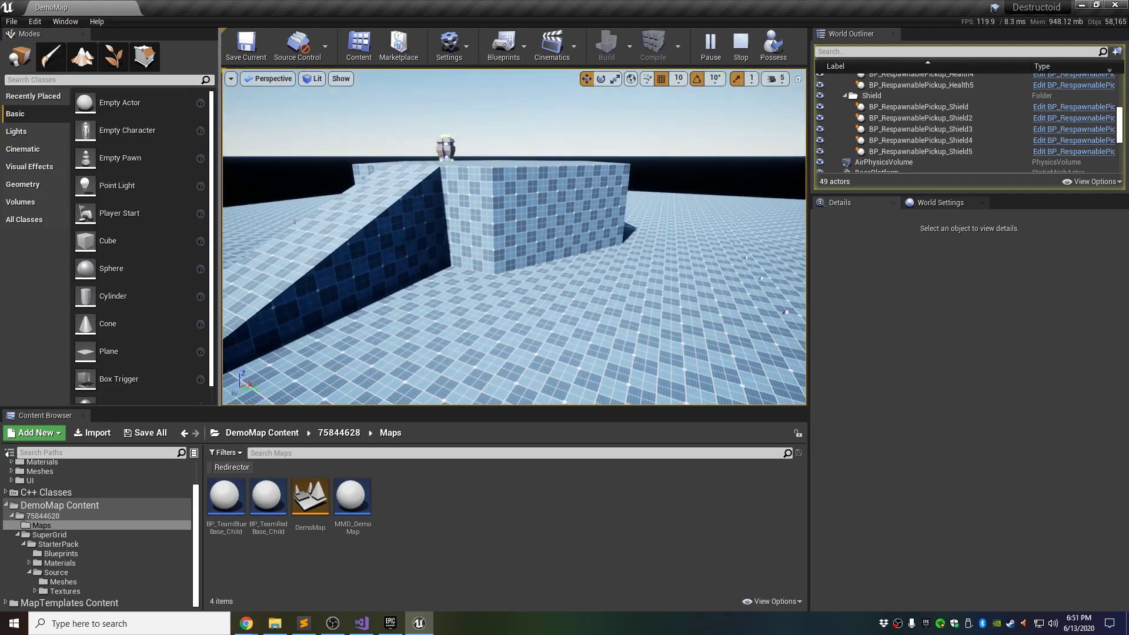
- Expand the Blue Flag folder, select BlueFlagBaseLocation, and inspect its position on the blue base
scroll(948, 153, up, 5)
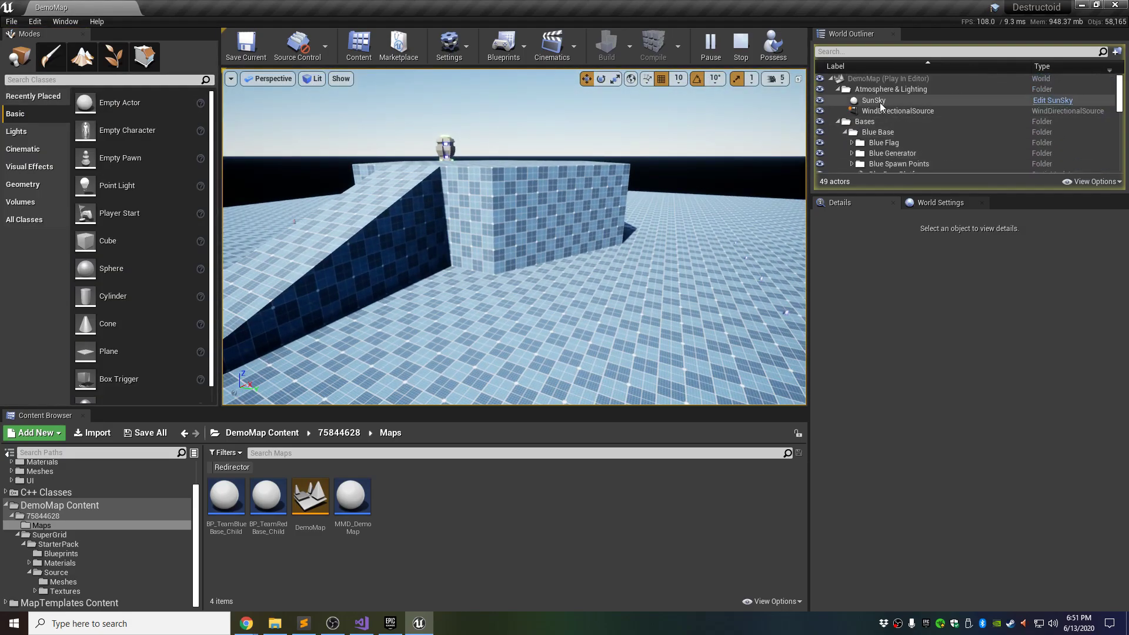
scroll(899, 115, down, 1)
click(852, 124)
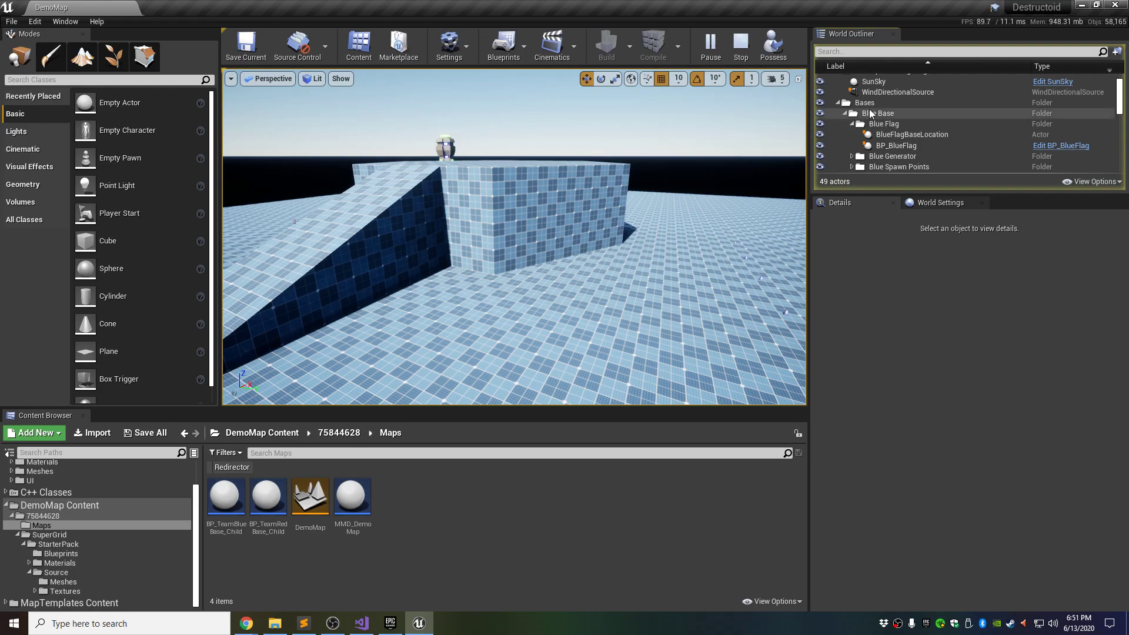
click(907, 134)
right_drag(568, 247, 499, 265)
key(w)
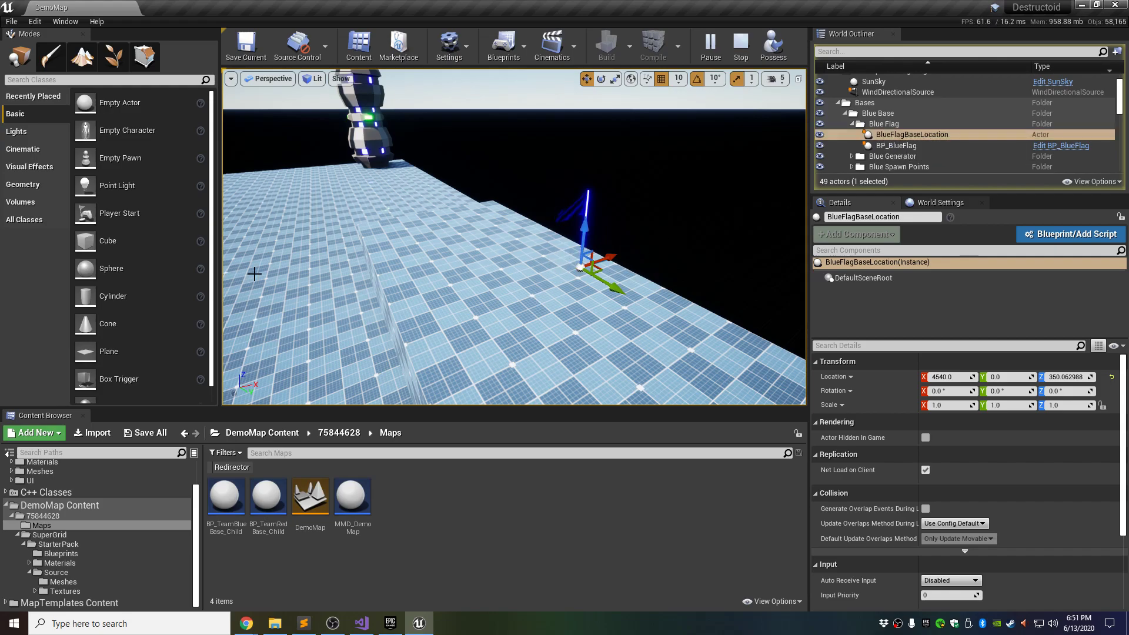
right_drag(581, 258, 676, 279)
key(a)
key(d)
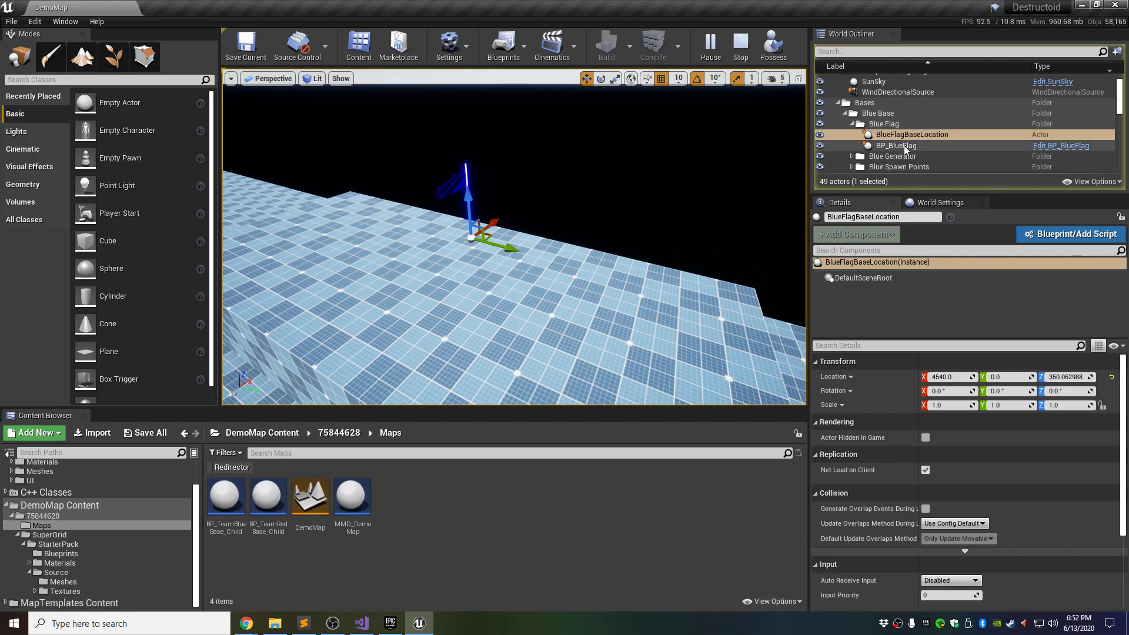
- Show the advanced Actor properties of BlueFlagBaseLocation and expand its Tags array for review
scroll(895, 555, down, 3)
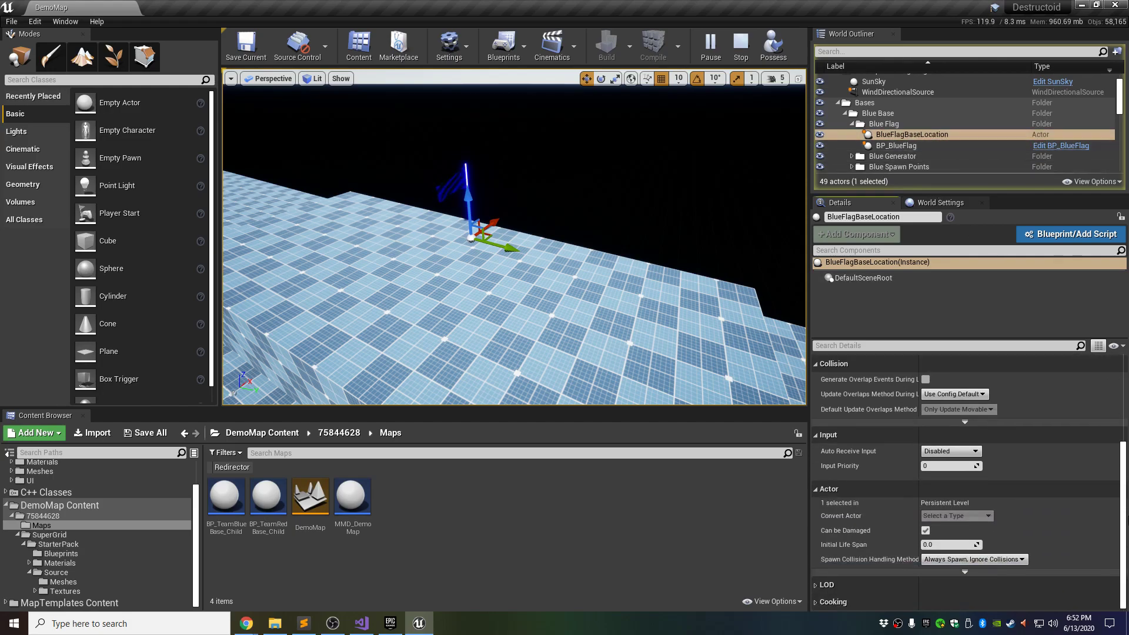
click(964, 572)
scroll(922, 514, down, 2)
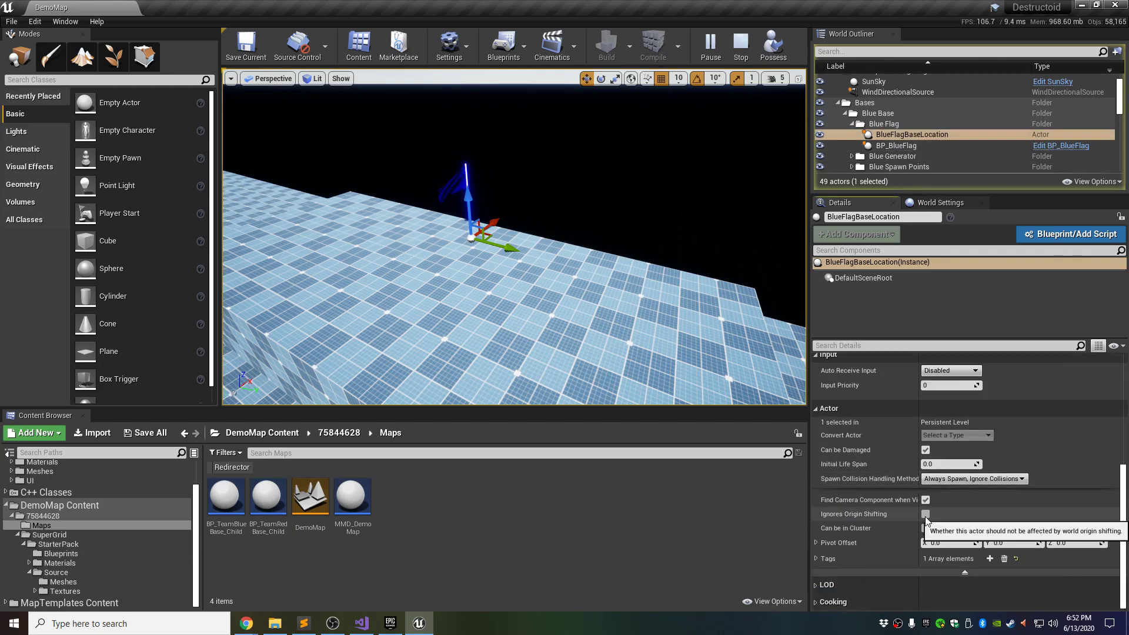
click(815, 558)
scroll(882, 562, down, 1)
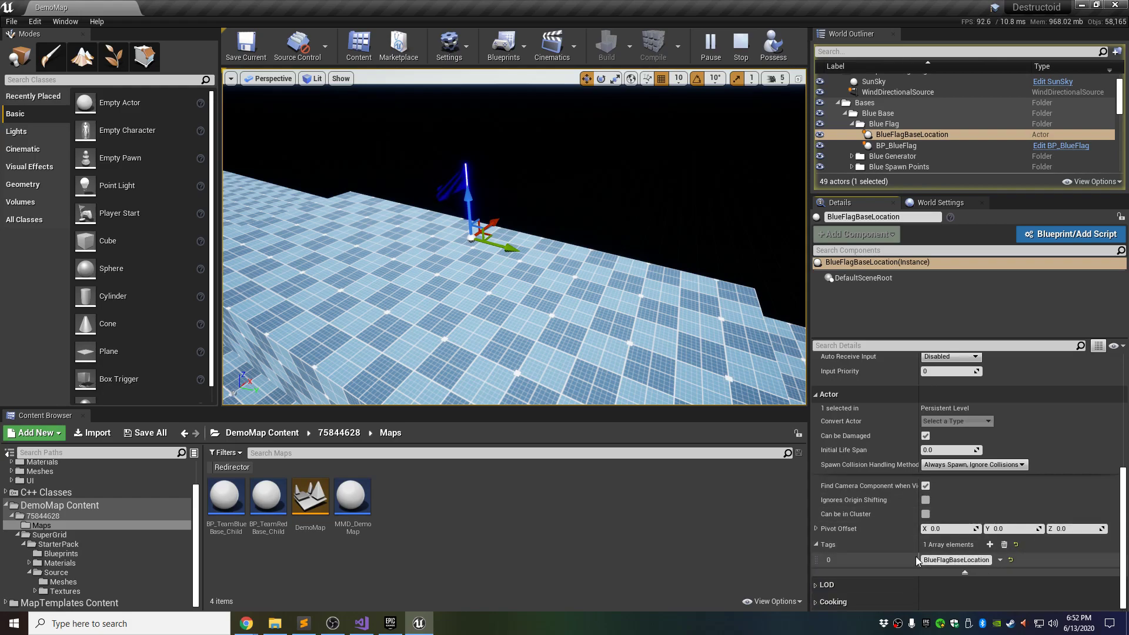
- Select BP_BlueFlag, expand the Tags array in its advanced Actor properties, and look across at the red flag
click(929, 147)
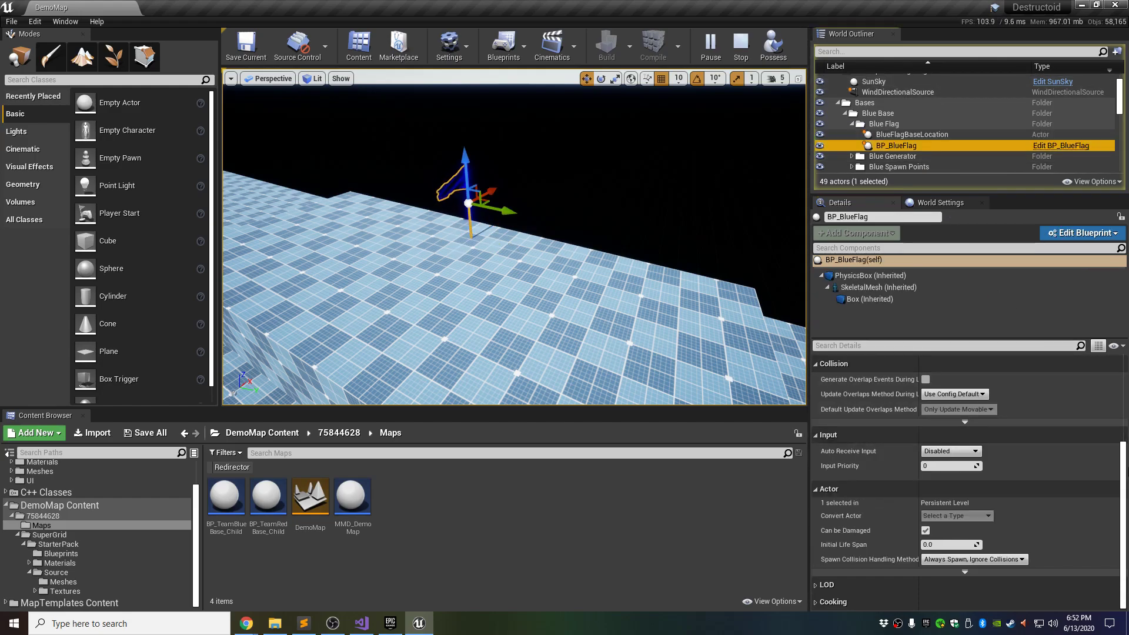
click(972, 570)
scroll(941, 541, down, 2)
click(816, 559)
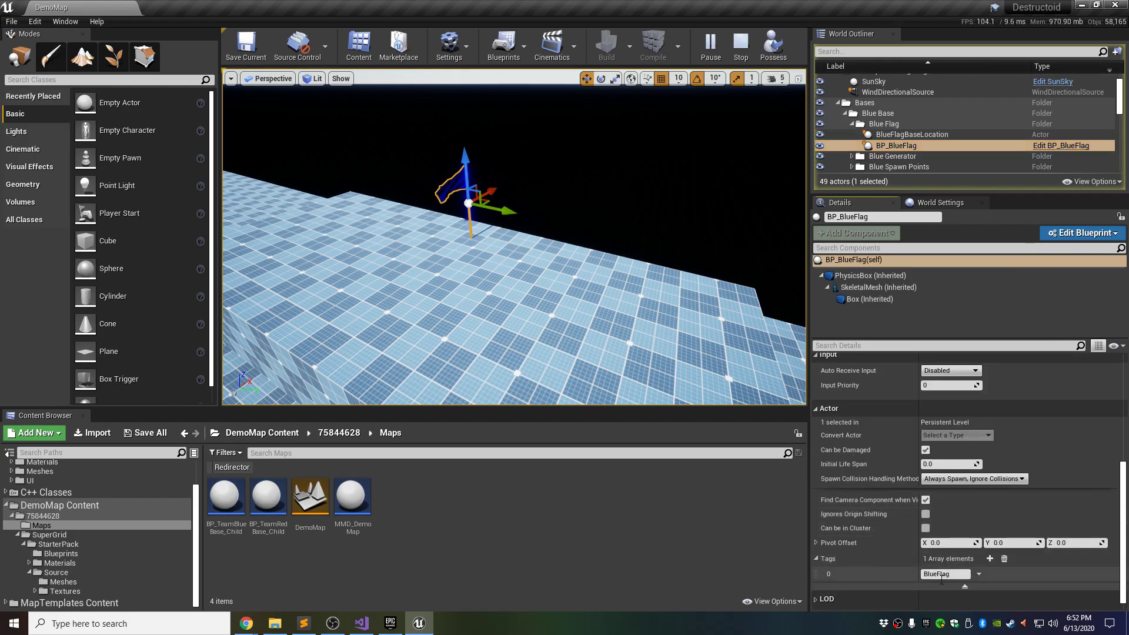
right_drag(524, 281, 547, 280)
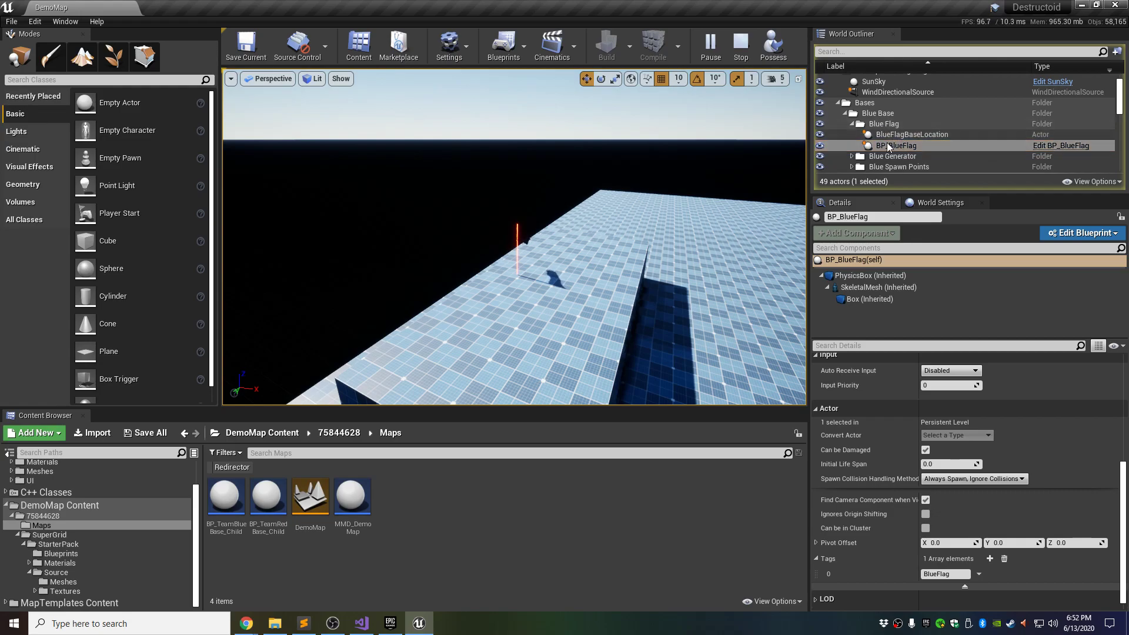
- Collapse the Blue Flag folder, expand Blue Generator, and examine BP_BlueGeneratorCore and BlueGeneratorBaseLocation in the level
click(852, 124)
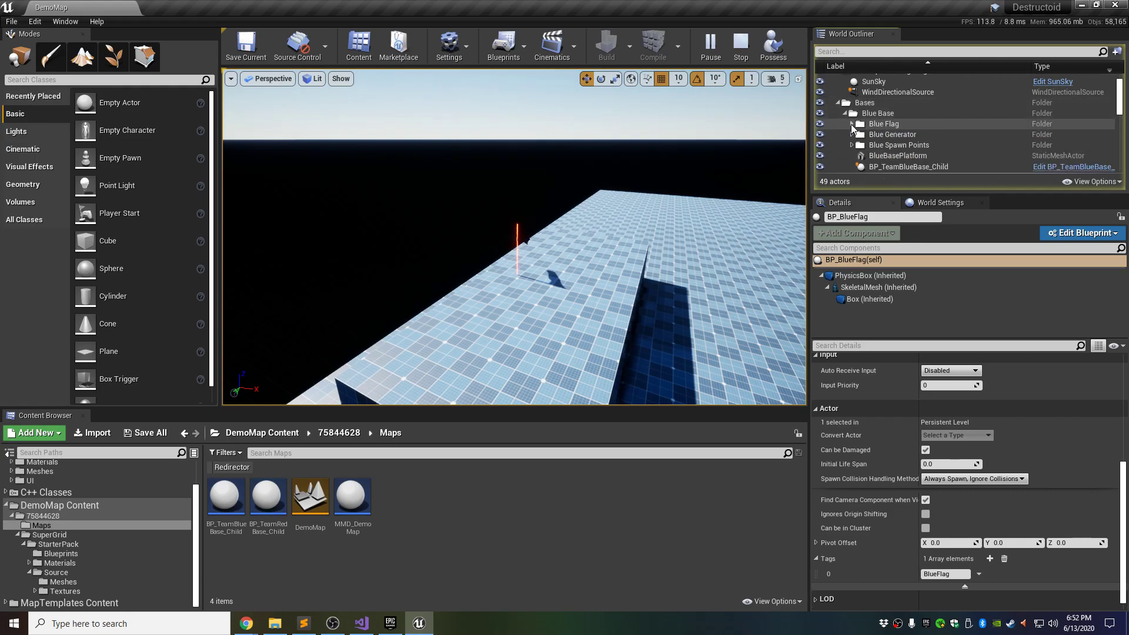
click(856, 136)
right_drag(676, 200, 755, 189)
key(w)
click(912, 155)
right_drag(561, 255, 562, 327)
key(w)
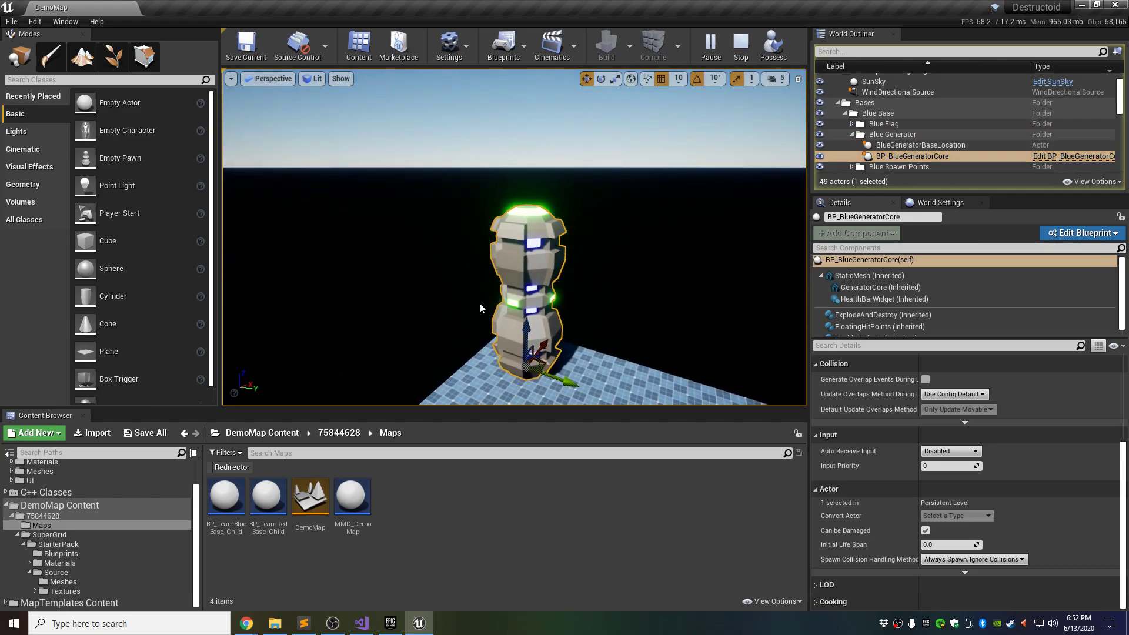
click(939, 146)
right_drag(493, 247, 493, 247)
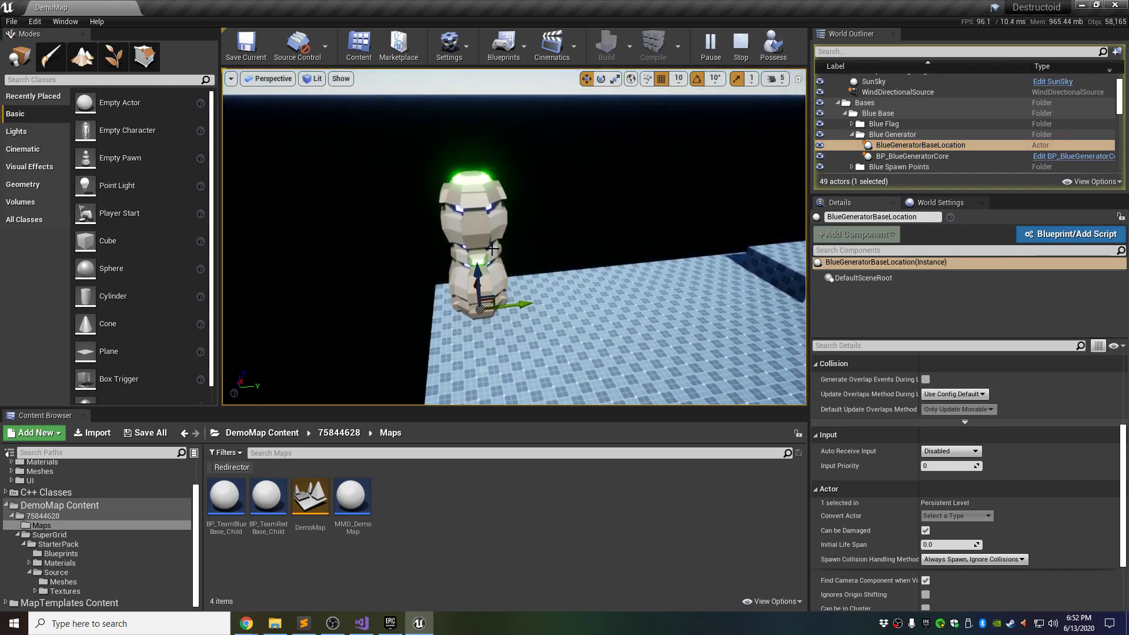
- Select BlueGeneratorBaseLocation in the Blue Generator folder and review its Tags array under the advanced Actor properties
click(911, 157)
click(896, 145)
right_drag(576, 265, 576, 264)
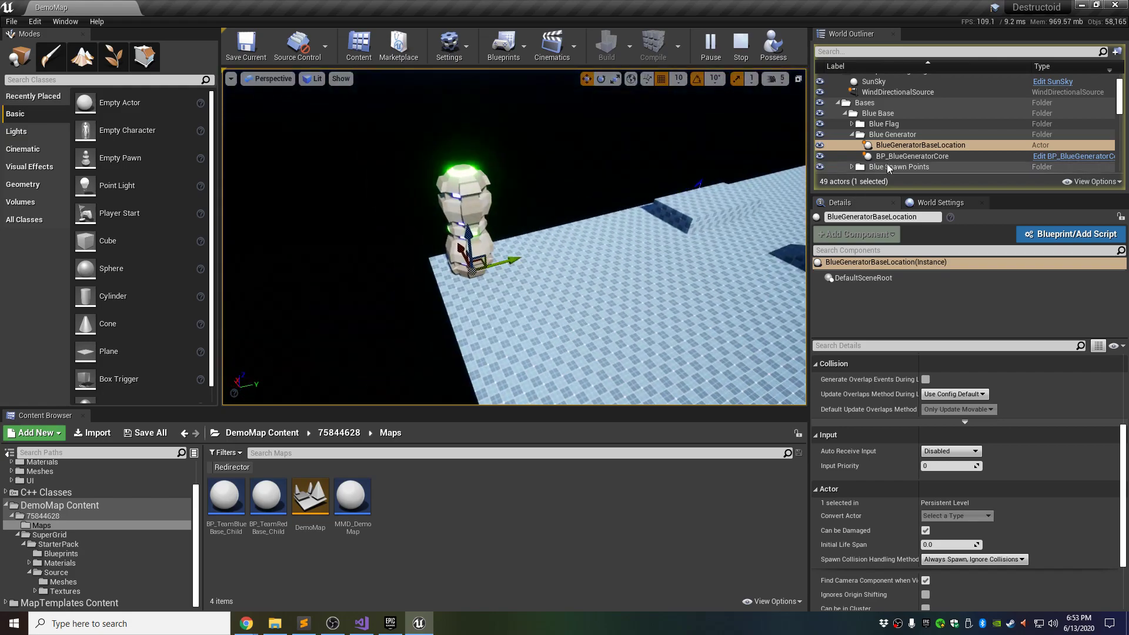
scroll(1122, 460, down, 3)
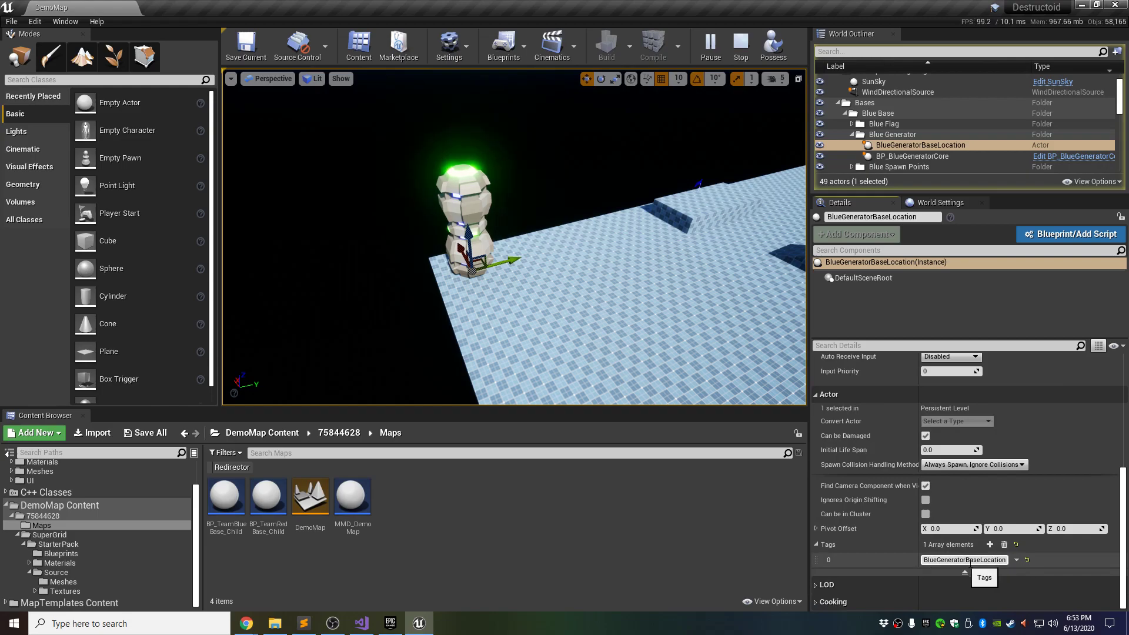
- Select BP_BlueGeneratorCore, show its advanced Actor properties, and expand the Tags array for review
click(900, 156)
click(974, 573)
scroll(859, 518, down, 3)
click(818, 560)
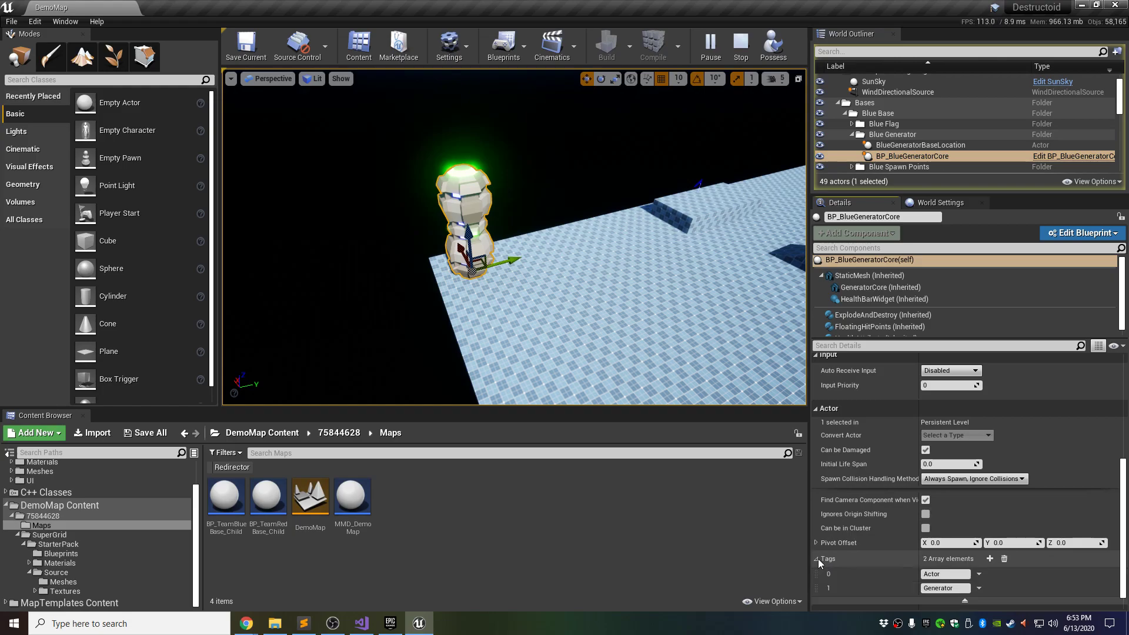
scroll(821, 557, down, 2)
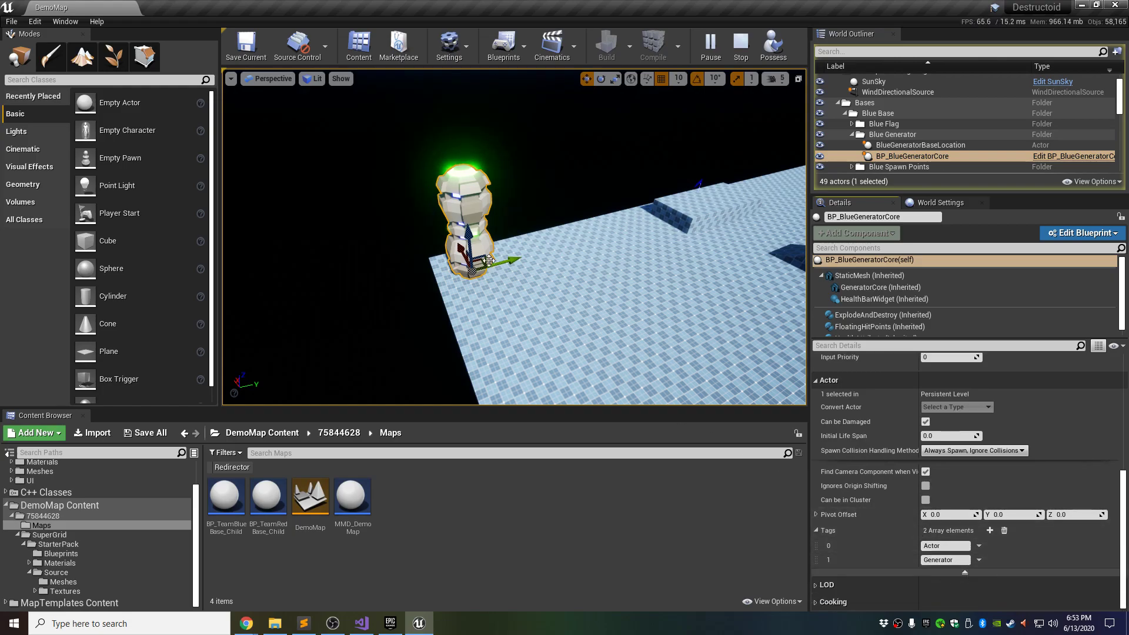
- Collapse the Blue Generator folder, expand Blue Spawn Points, and focus the view on TeamBlueSpawn1
right_drag(514, 247, 673, 215)
click(850, 136)
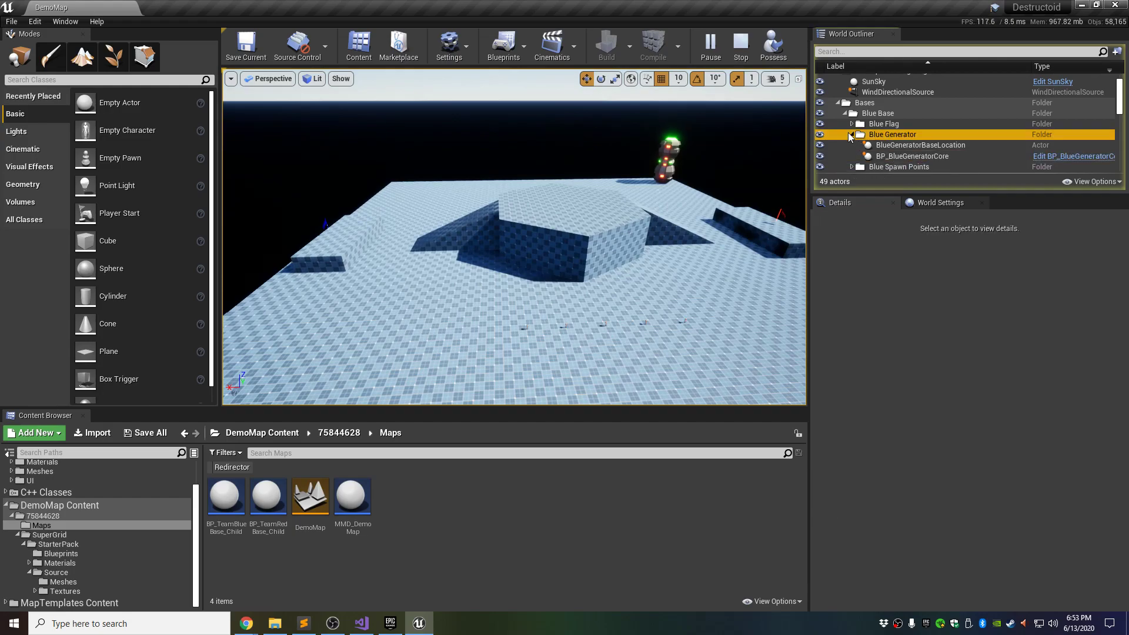
click(874, 147)
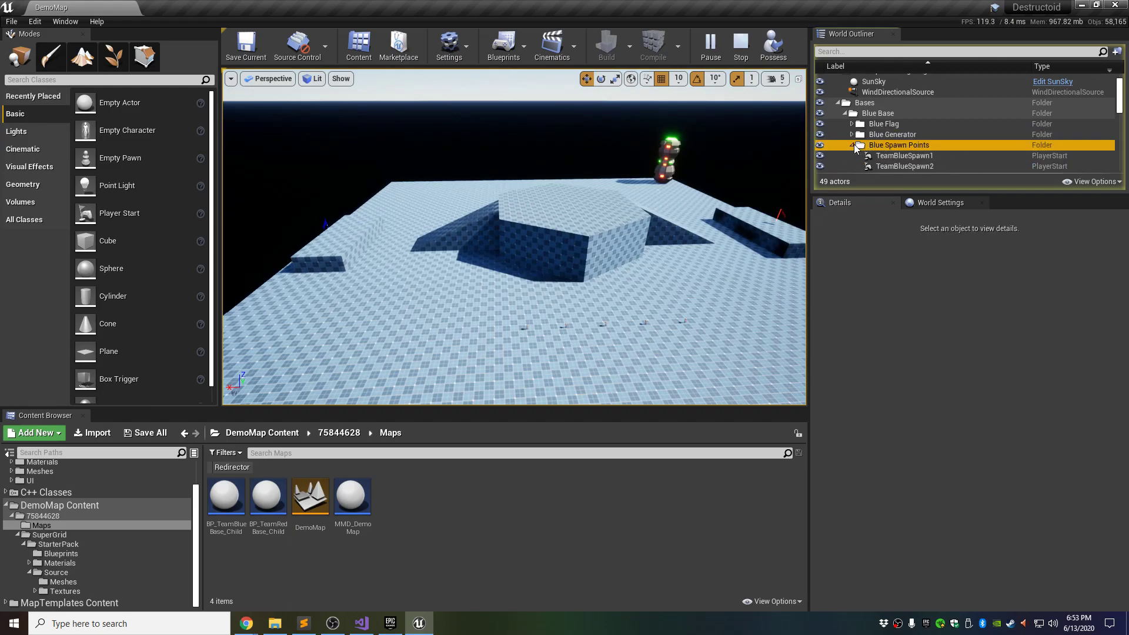
double_click(894, 156)
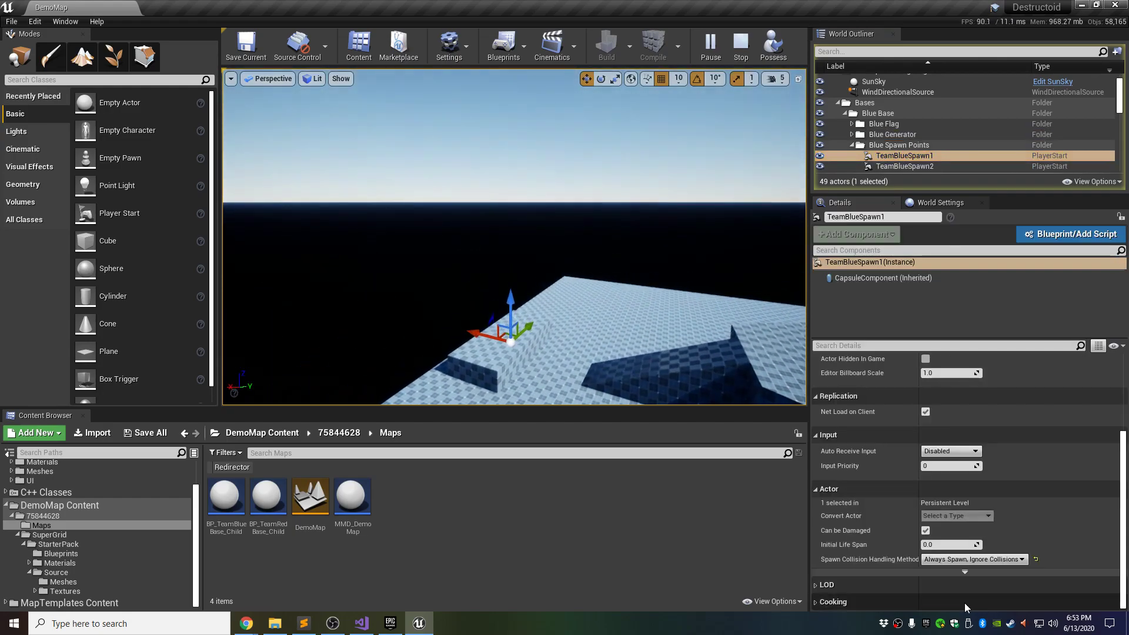
- Show the advanced Actor properties of TeamBlueSpawn1 and expand its Tags array for review
click(965, 571)
scroll(854, 539, down, 2)
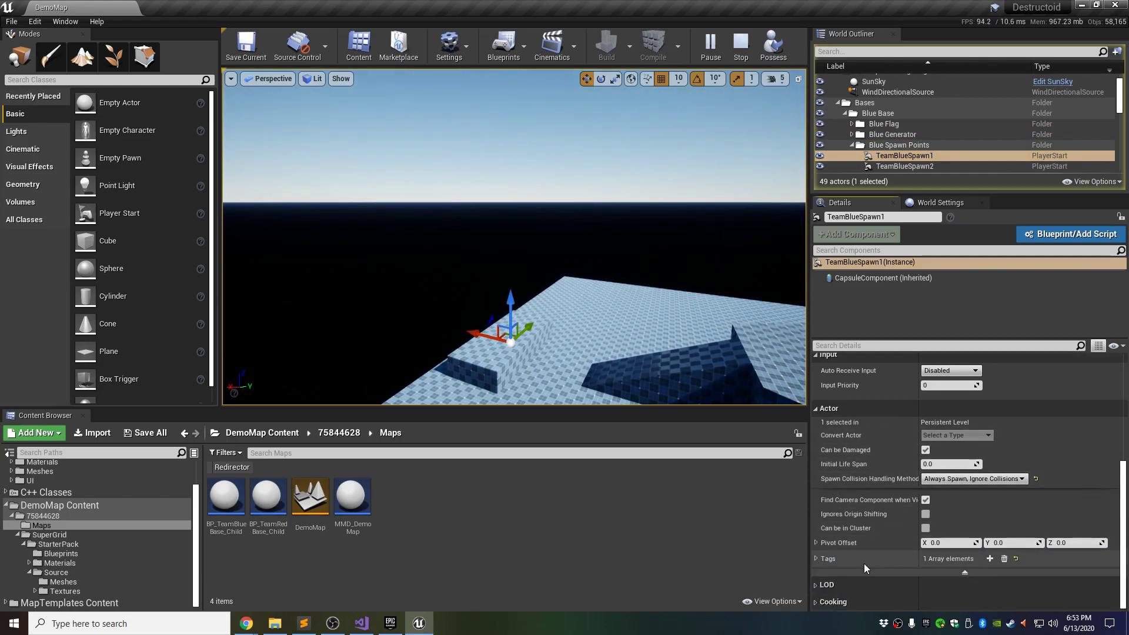
click(817, 559)
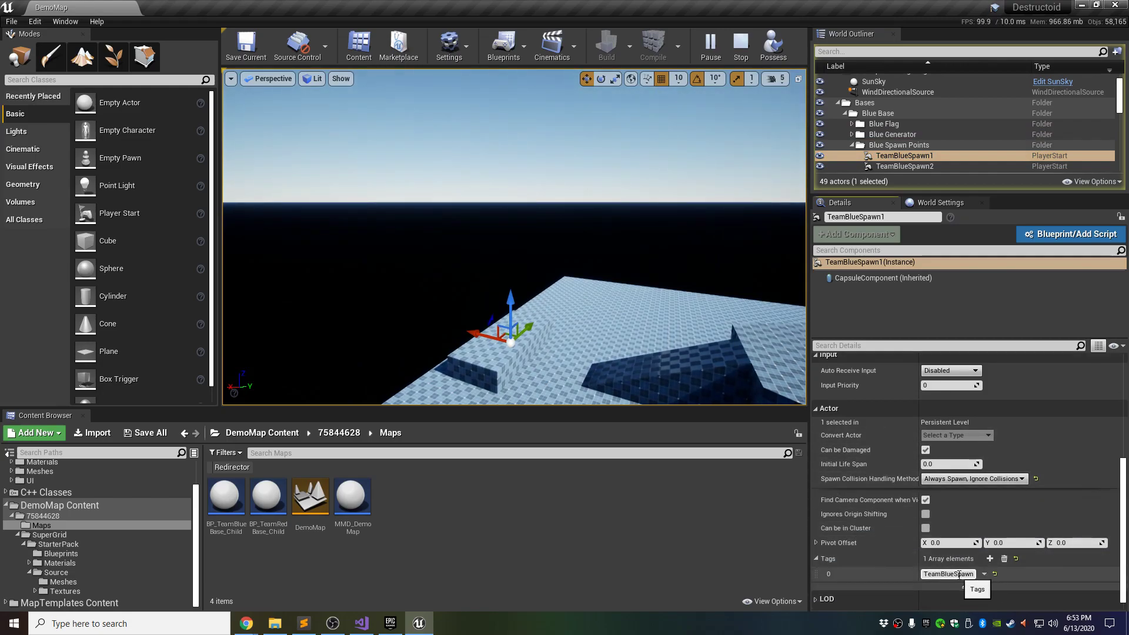
- Compare TeamBlueSpawn3 with TeamBlueSpawn1 by selecting each in turn, and examine the spawn position on the blue base
scroll(909, 160, down, 2)
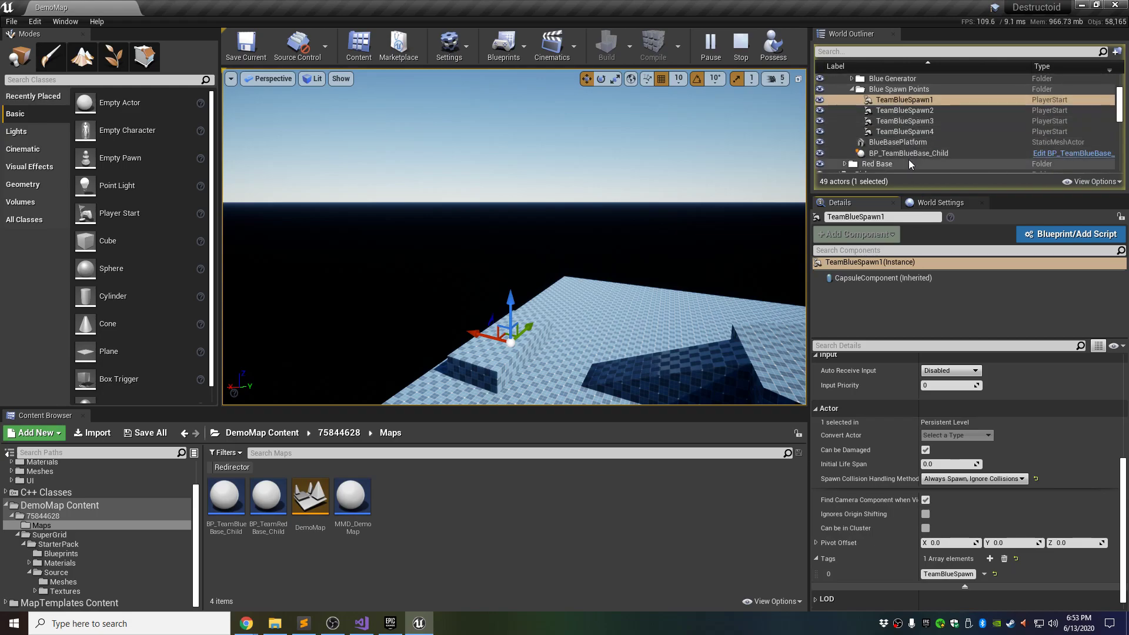
click(934, 118)
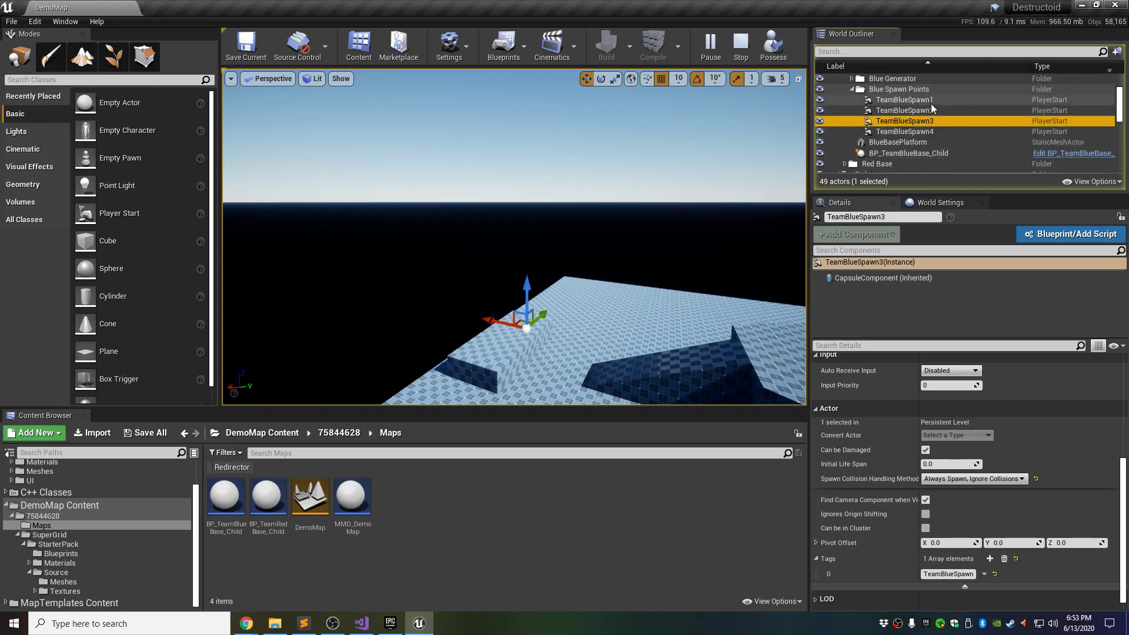
click(928, 100)
right_drag(627, 256, 687, 299)
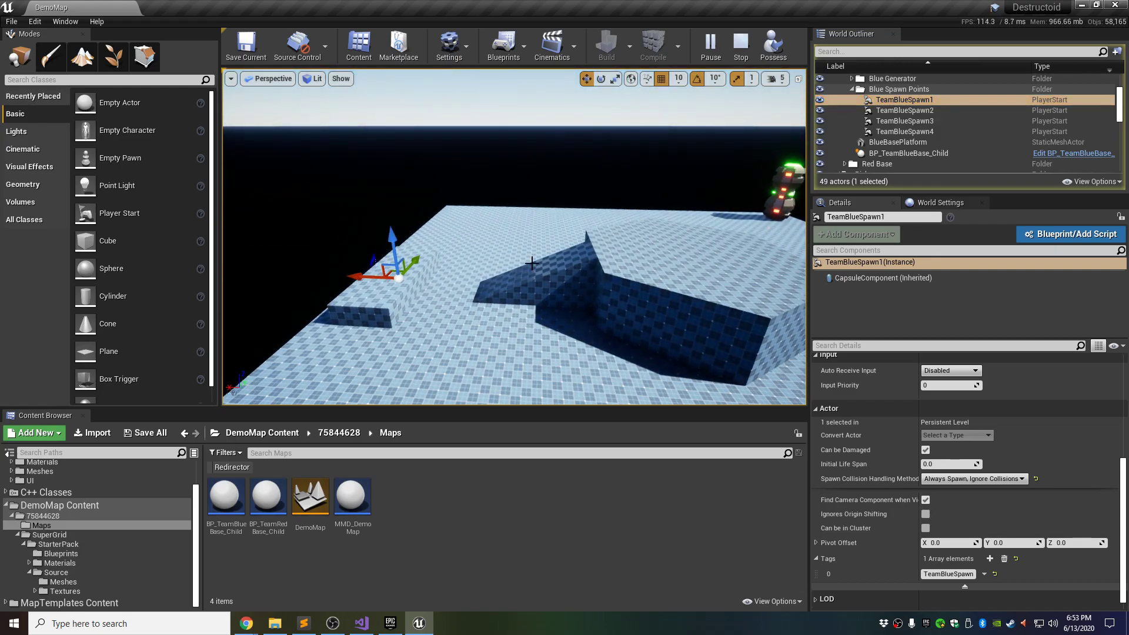
- Open the Bases folder inside Content > Blueprints > CTF to reach the generator core blueprints
right_drag(514, 255, 764, 241)
right_drag(466, 280, 524, 257)
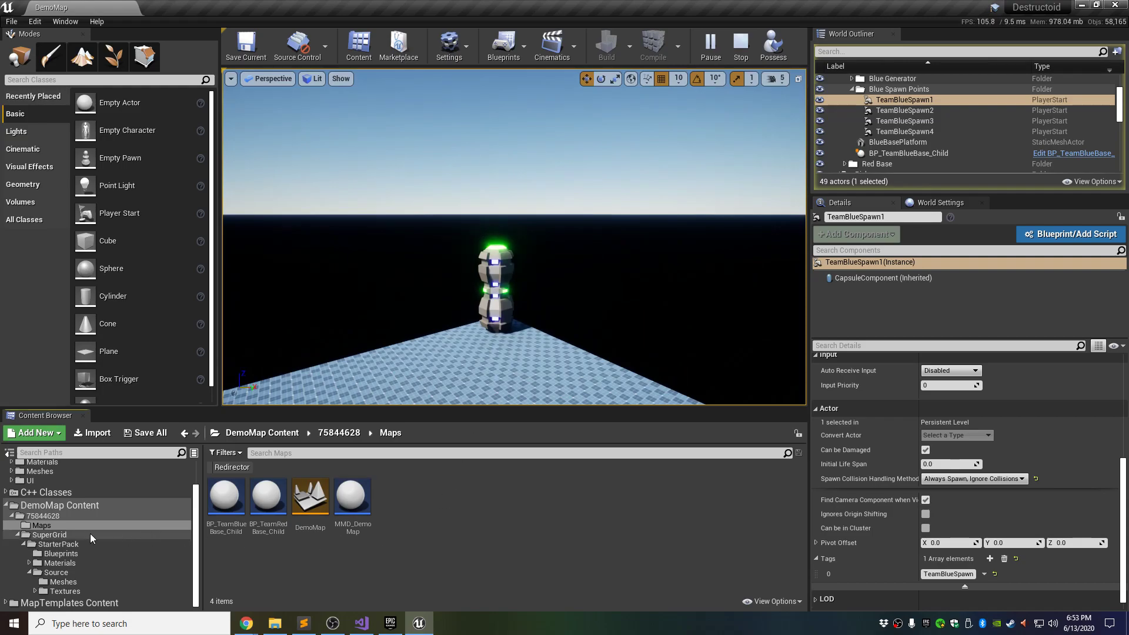
scroll(79, 533, up, 2)
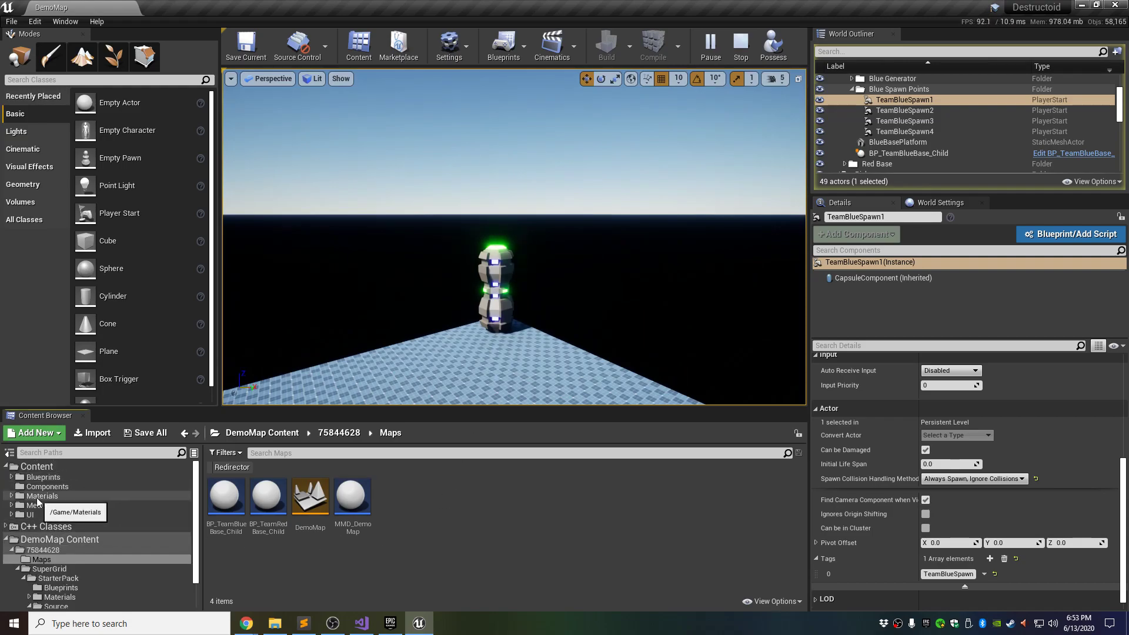
click(11, 477)
click(32, 496)
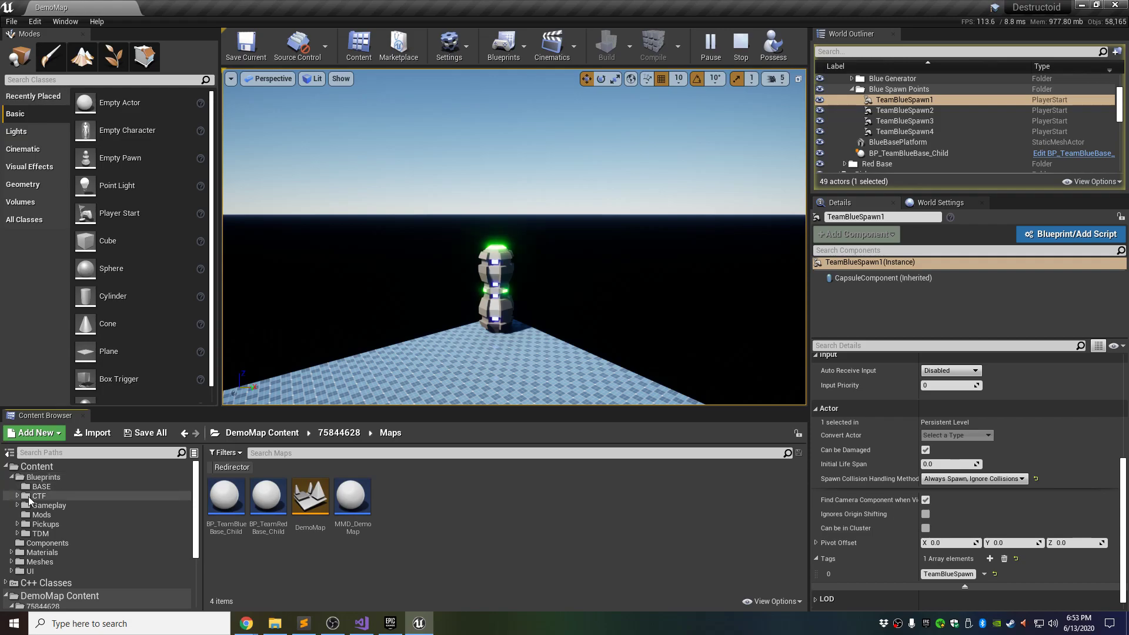
double_click(226, 497)
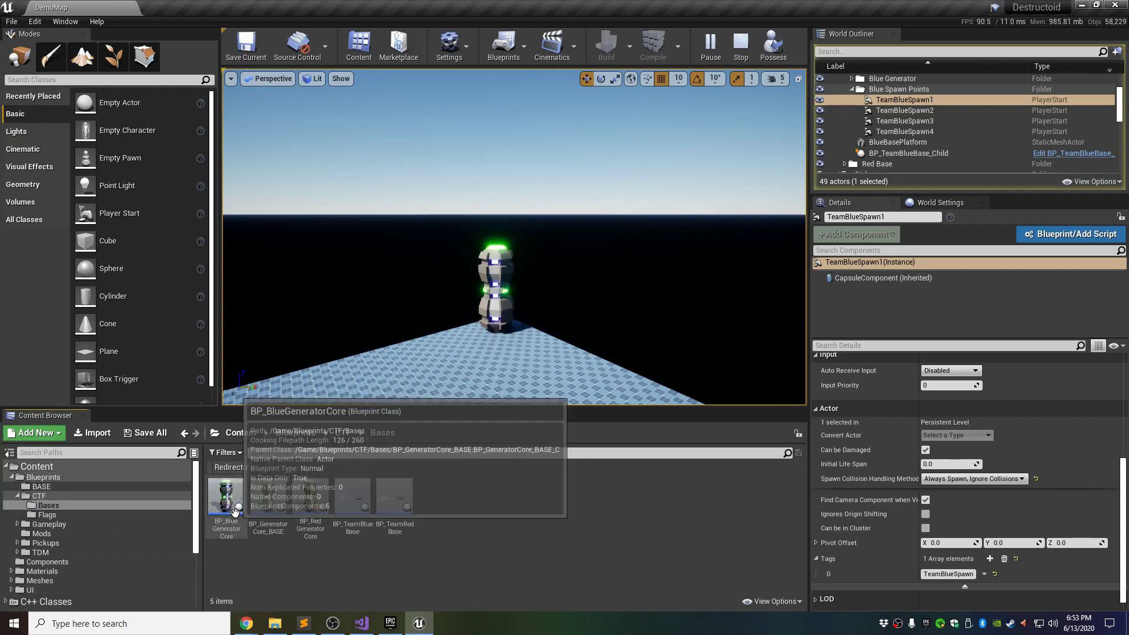
- Create a child Blueprint class of BP_BlueGeneratorCore, keeping the default name
click(227, 499)
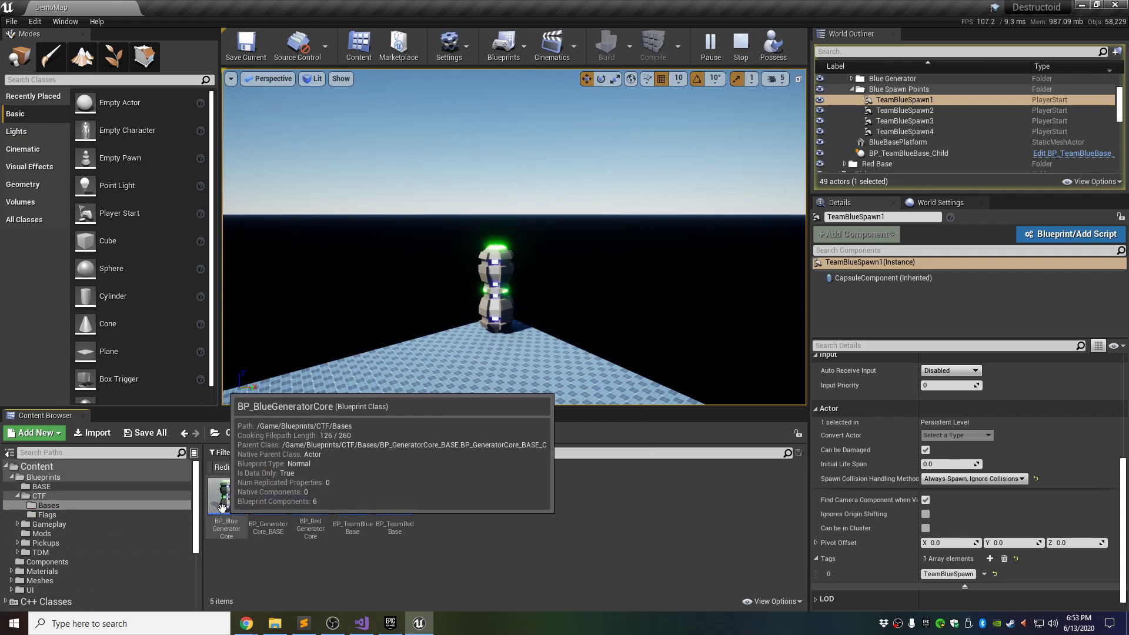
click(302, 523)
click(228, 522)
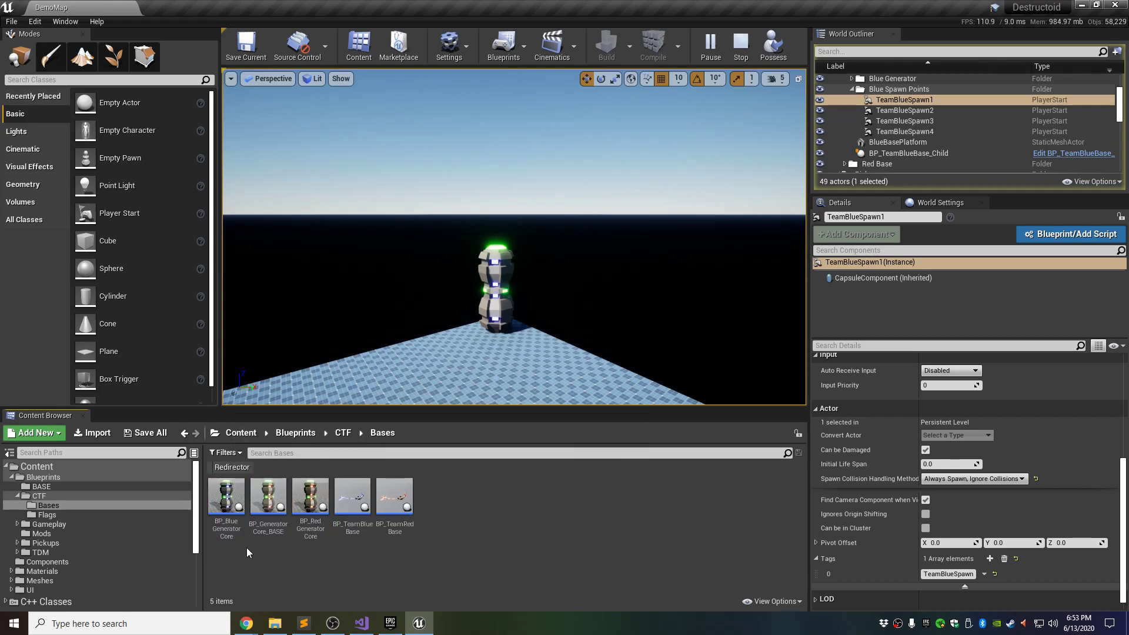
right_click(224, 527)
click(291, 264)
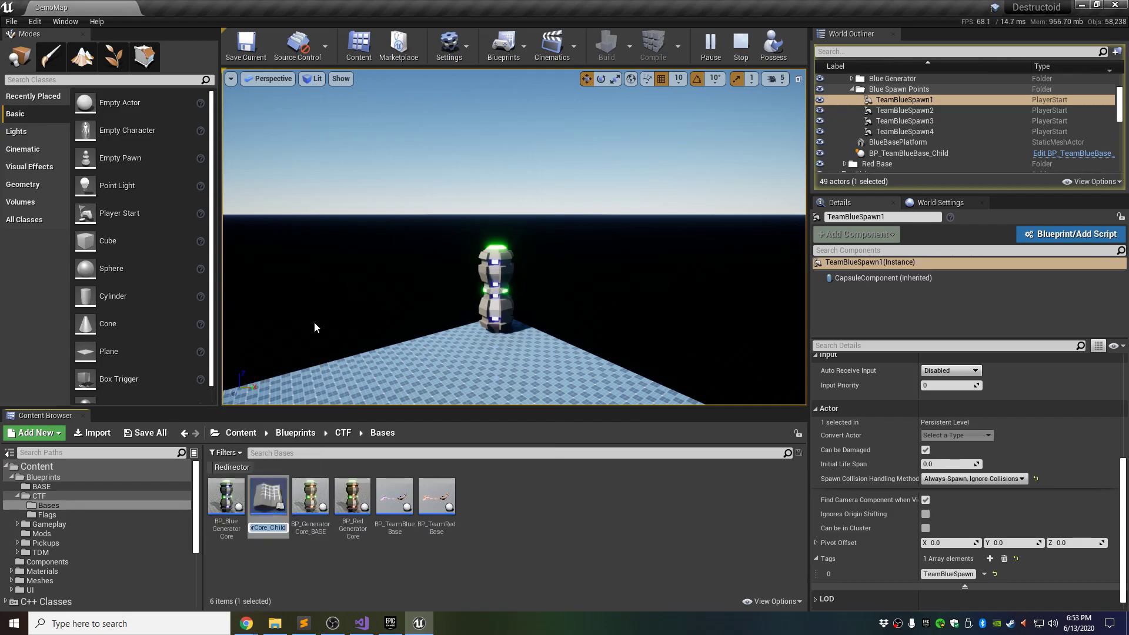
key(Return)
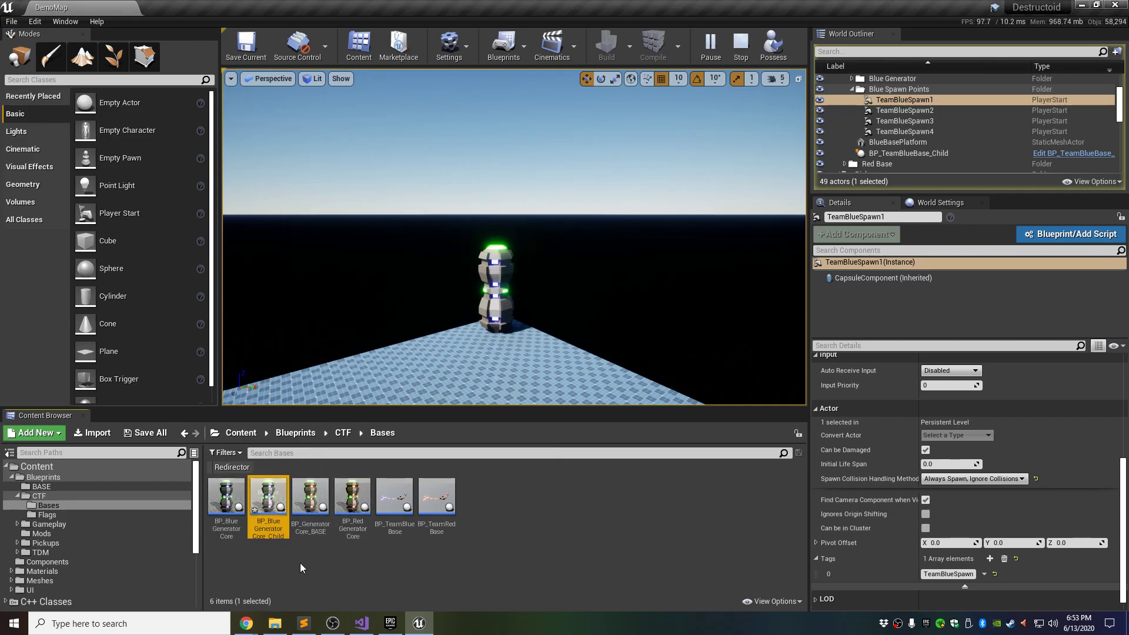
- Move BP_BlueGeneratorCore_Child into the 75844628 folder under DemoMap Content
drag(268, 497, 51, 515)
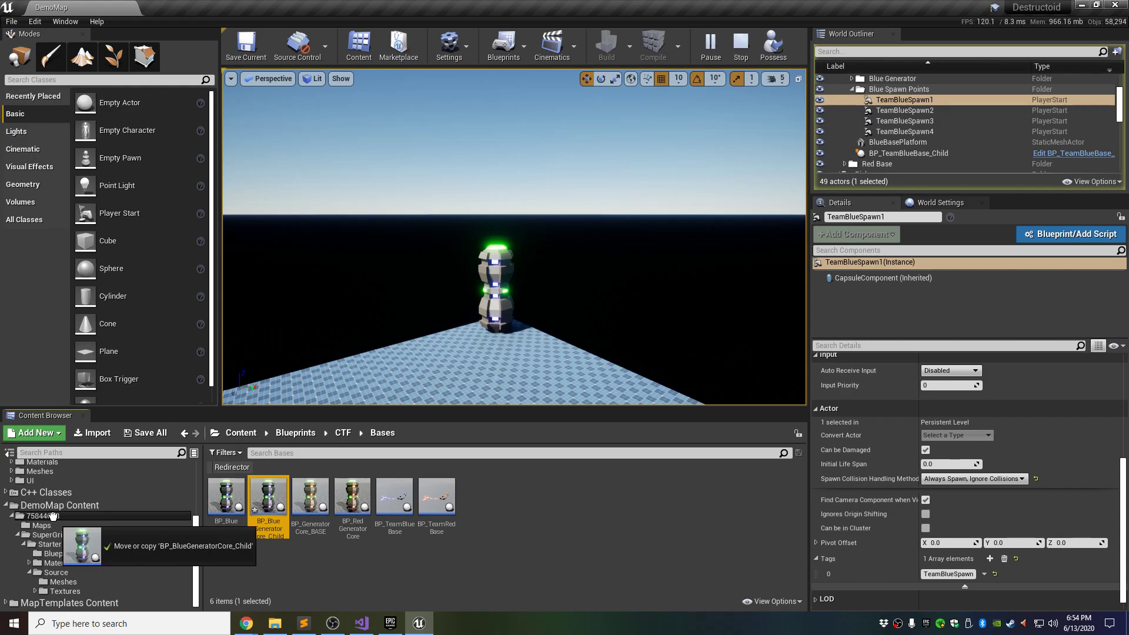
drag(53, 516, 54, 517)
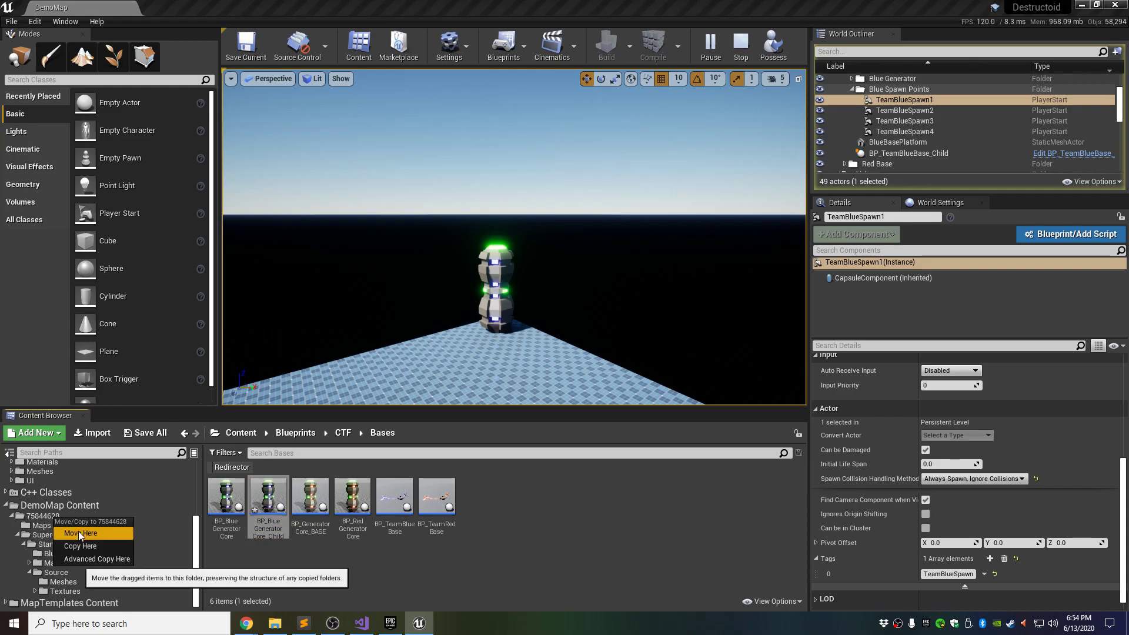
click(79, 533)
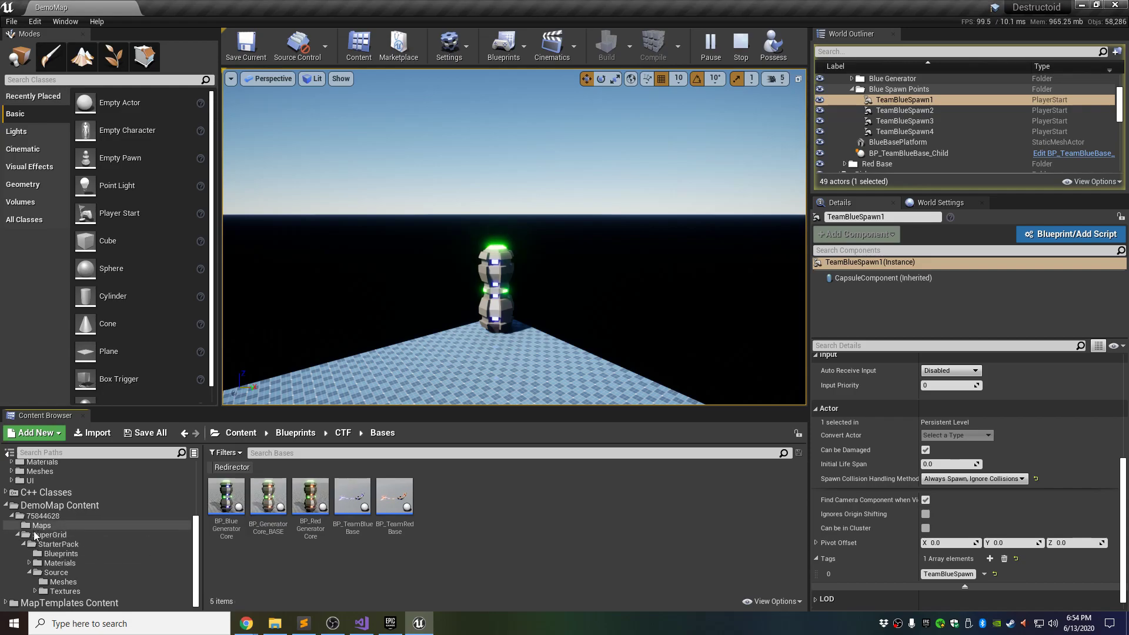
- Create a new folder named Generators inside DemoMap Content > 75844628
click(18, 535)
click(118, 573)
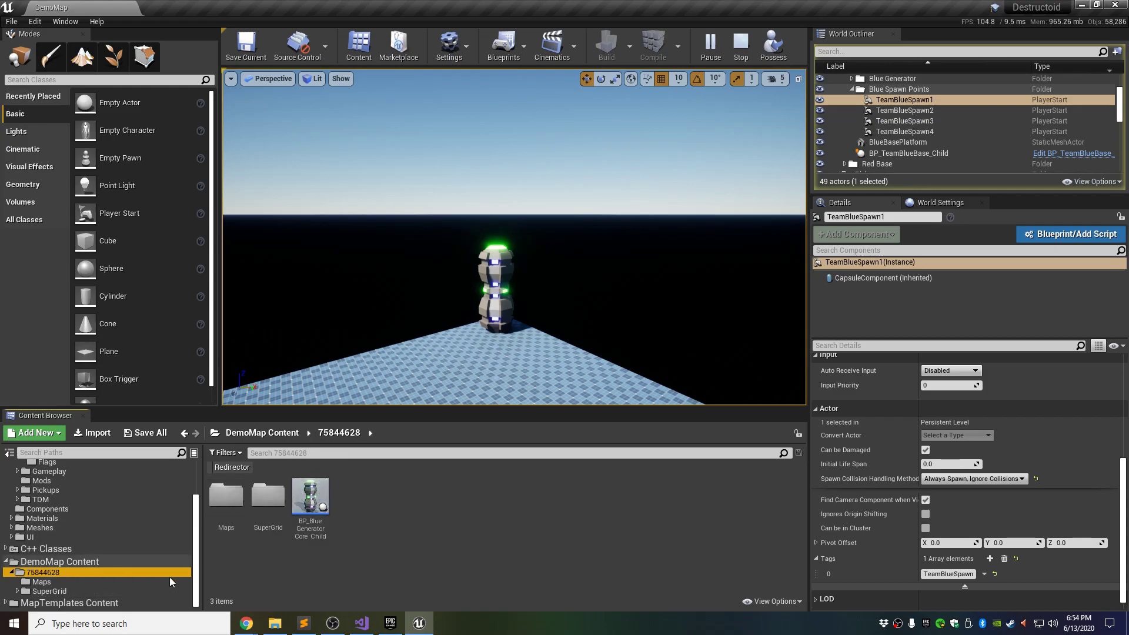
right_click(374, 556)
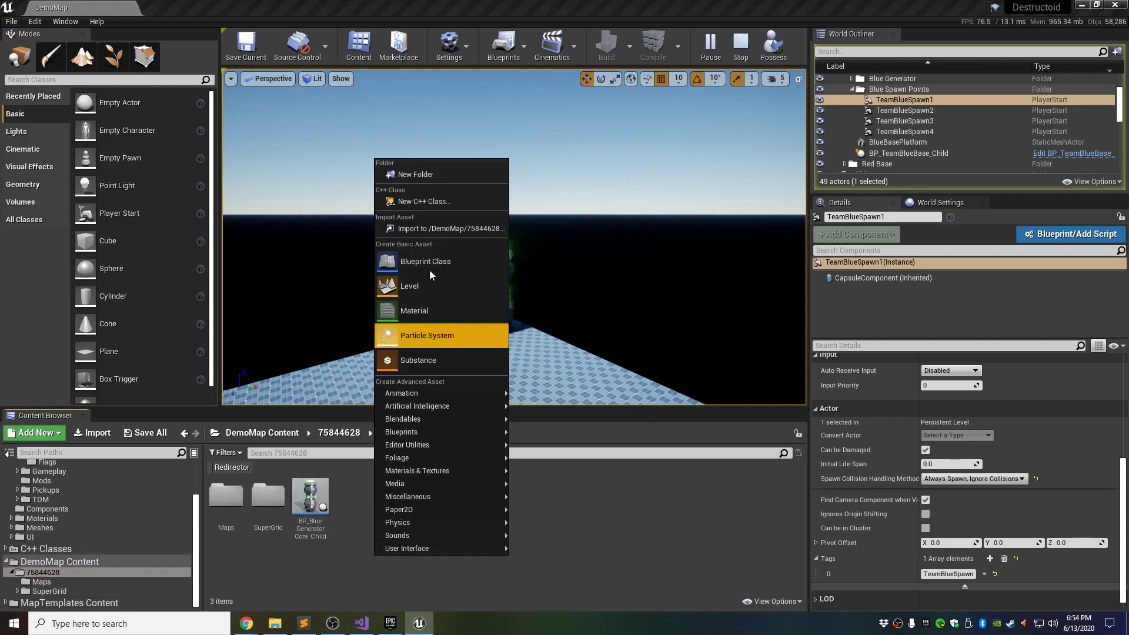
click(415, 172)
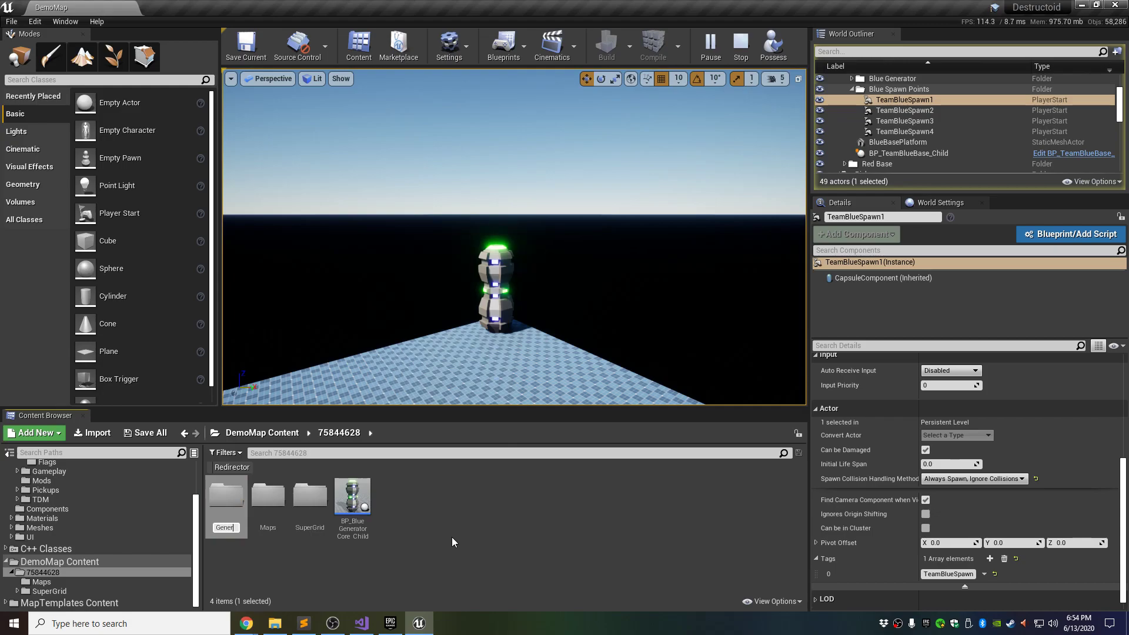
key(Return)
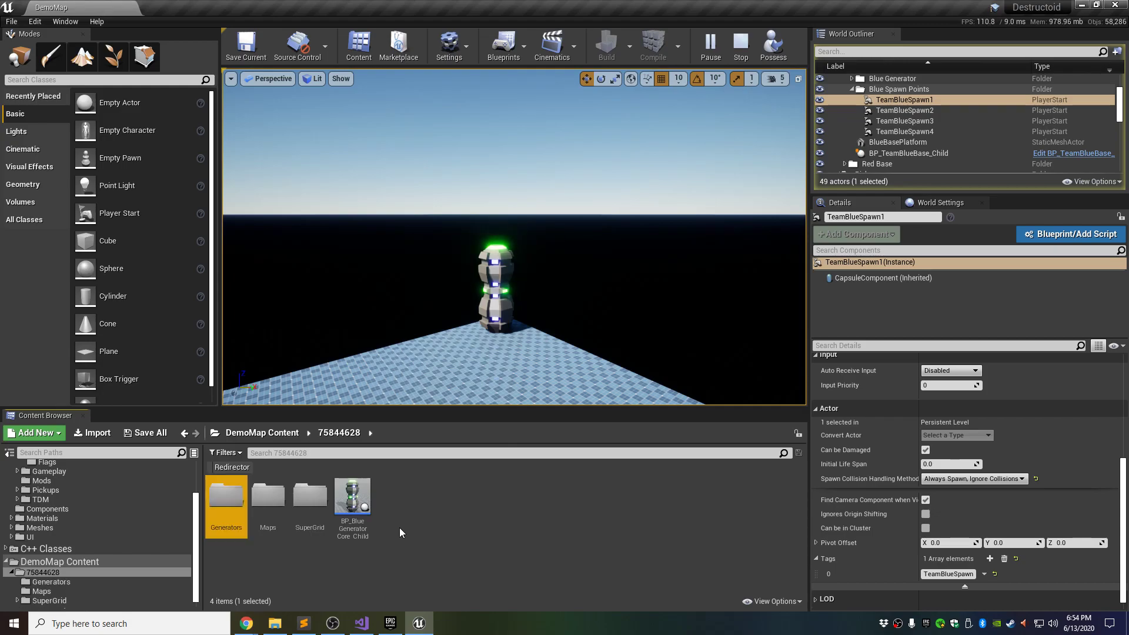
- Move BP_BlueGeneratorCore_Child into the Generators folder and open that folder
drag(353, 497, 230, 509)
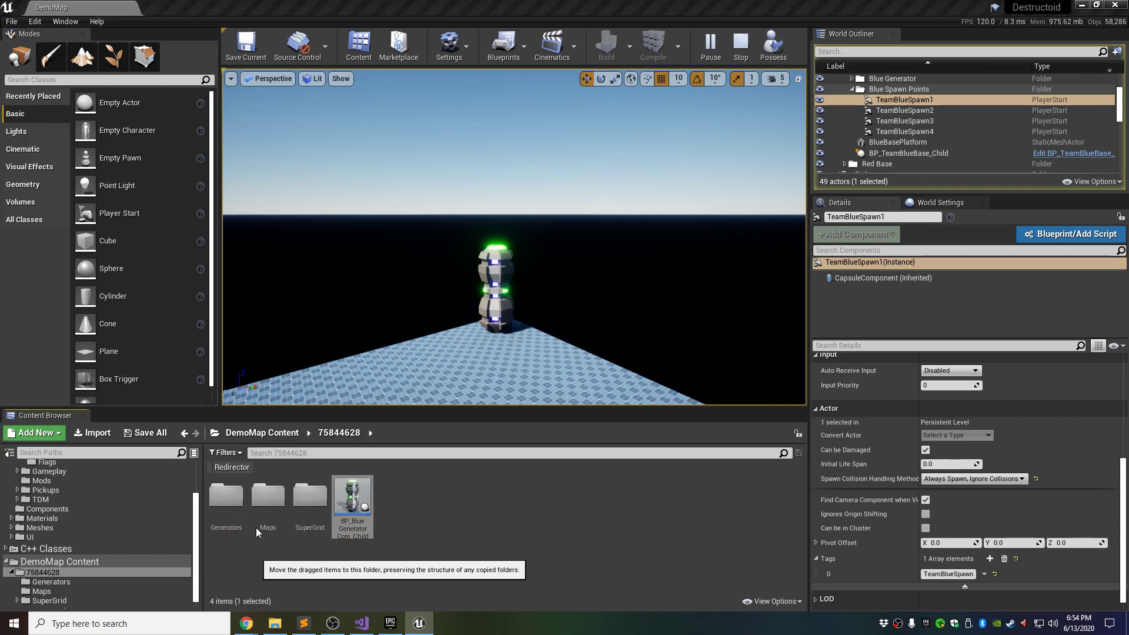
click(253, 534)
double_click(231, 506)
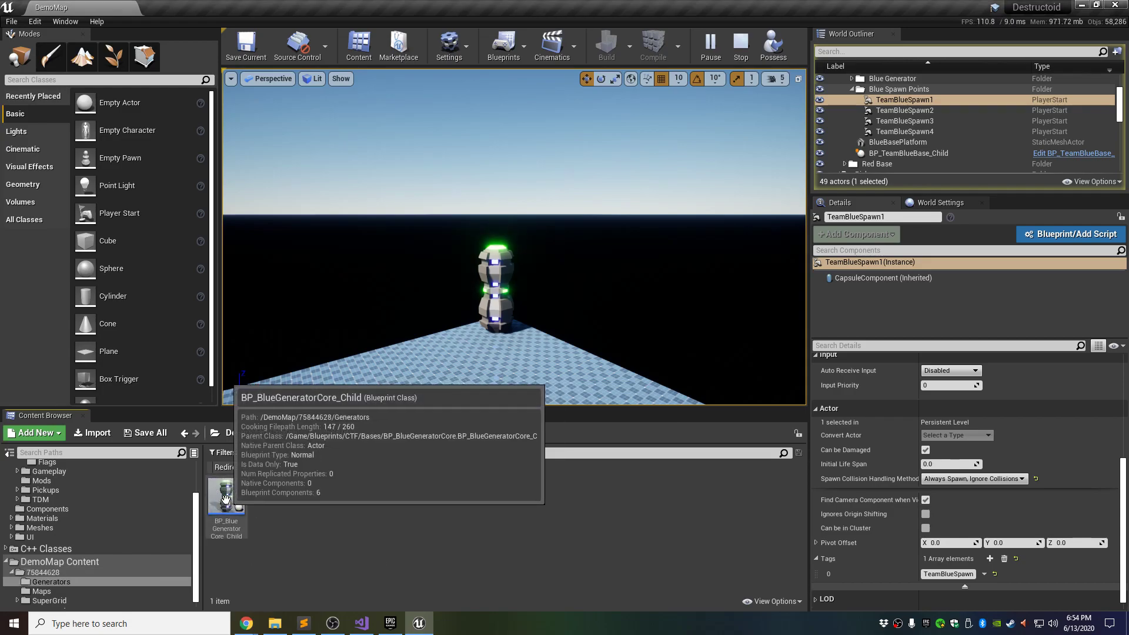
- Open the BP_BlueGeneratorCore_Child blueprint and select its inherited GeneratorCore component with the whole mesh in view
double_click(227, 506)
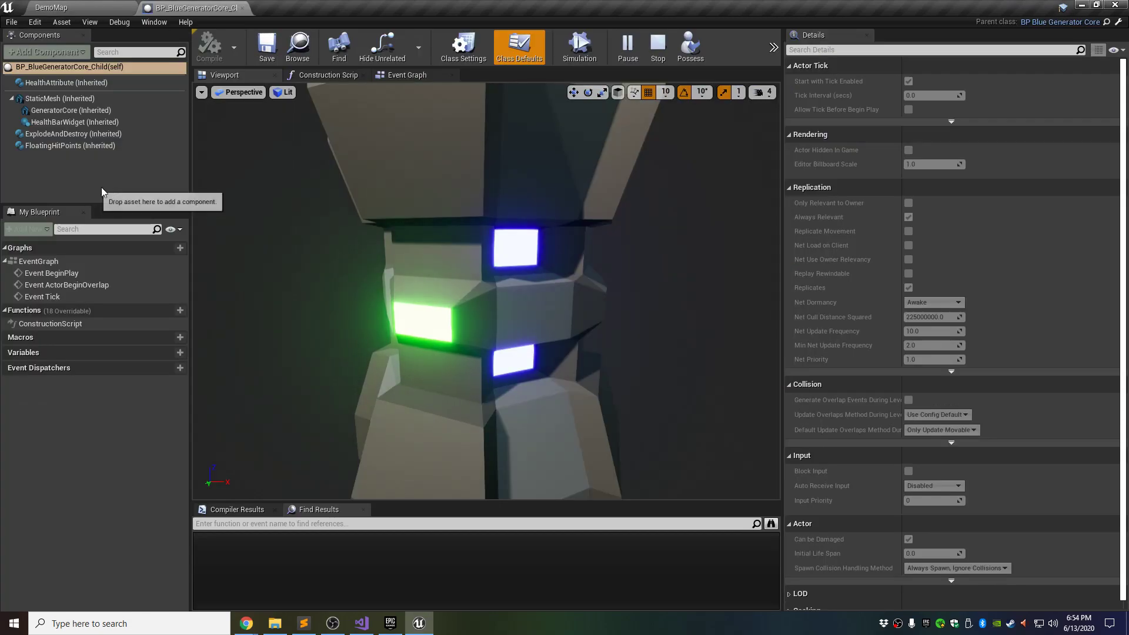
scroll(548, 341, down, 5)
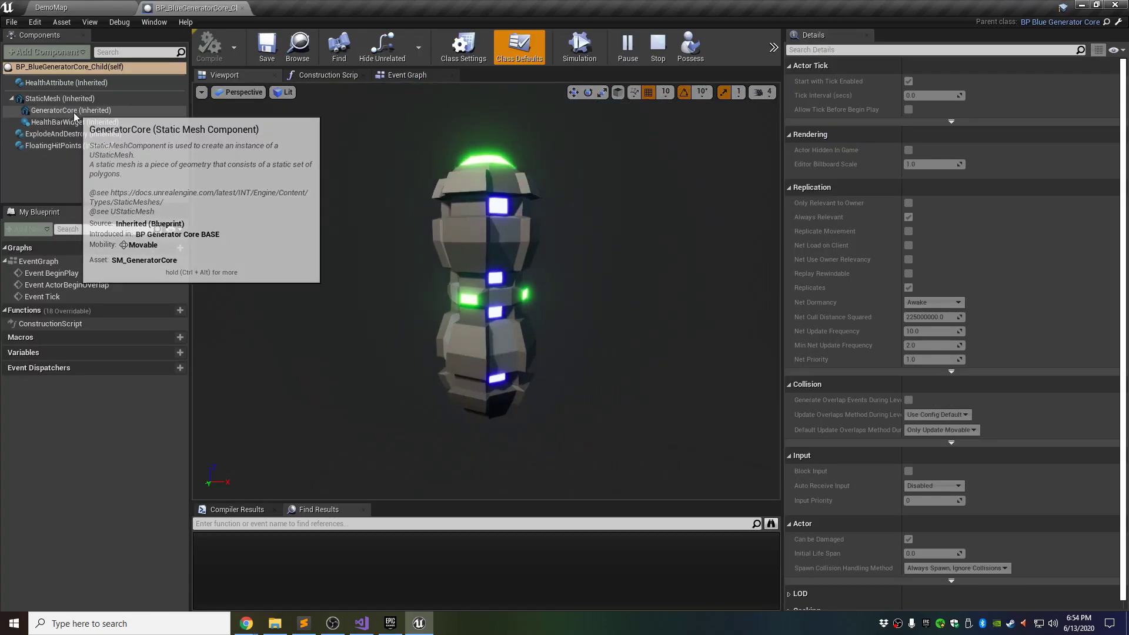
click(73, 111)
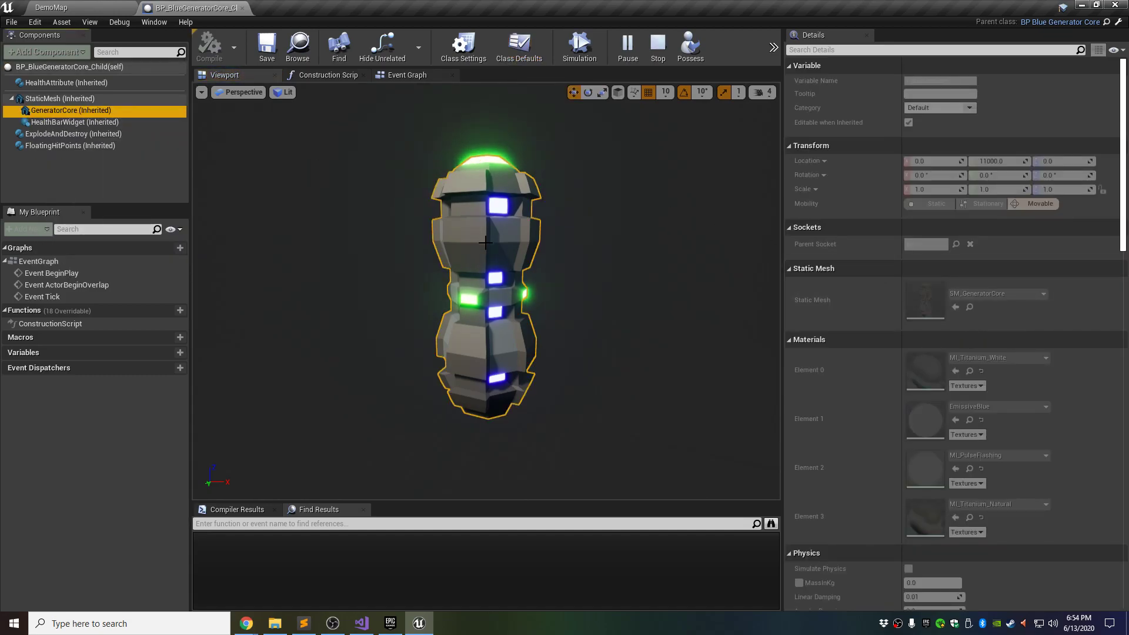
- Examine the static mesh, materials and physics settings of GeneratorCore and compare them with the parent StaticMesh component
scroll(979, 335, down, 3)
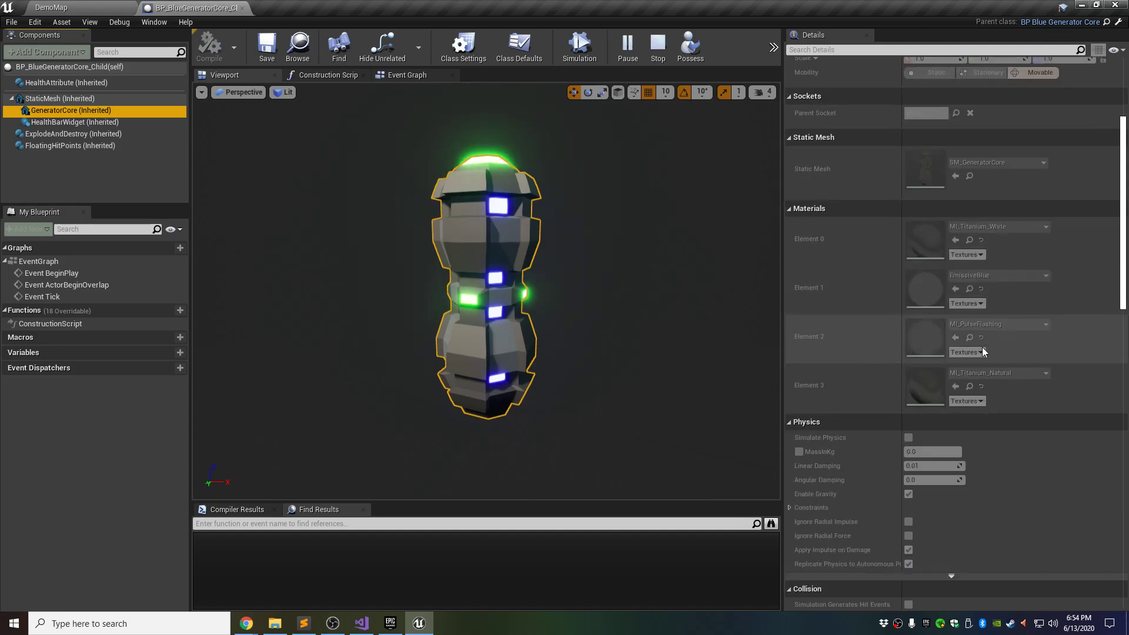
click(1014, 166)
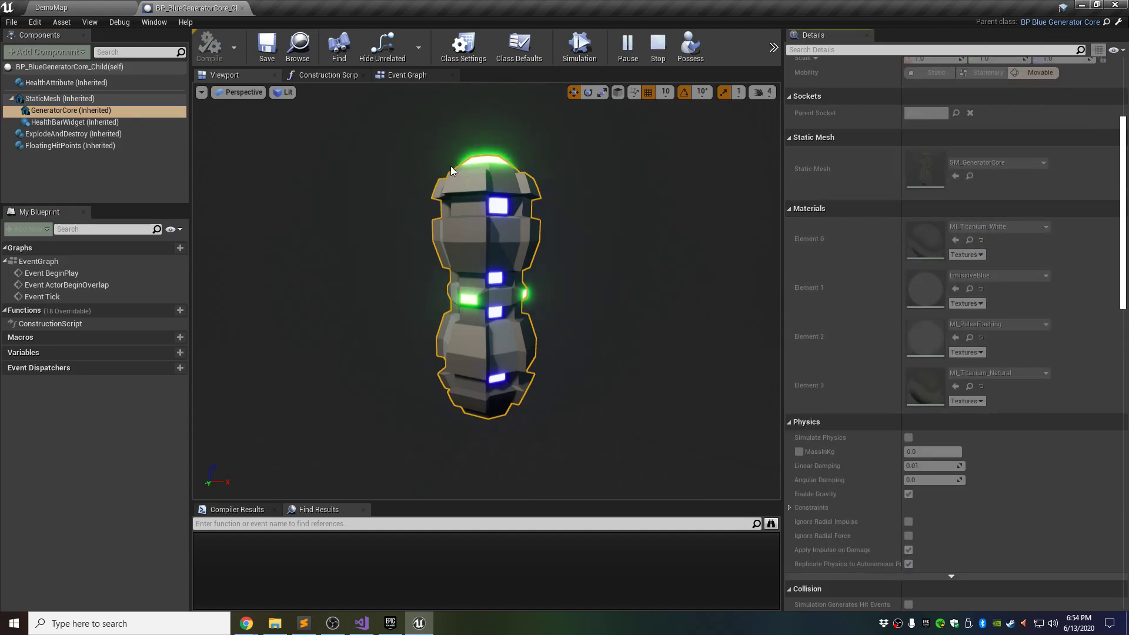
scroll(1046, 353, down, 10)
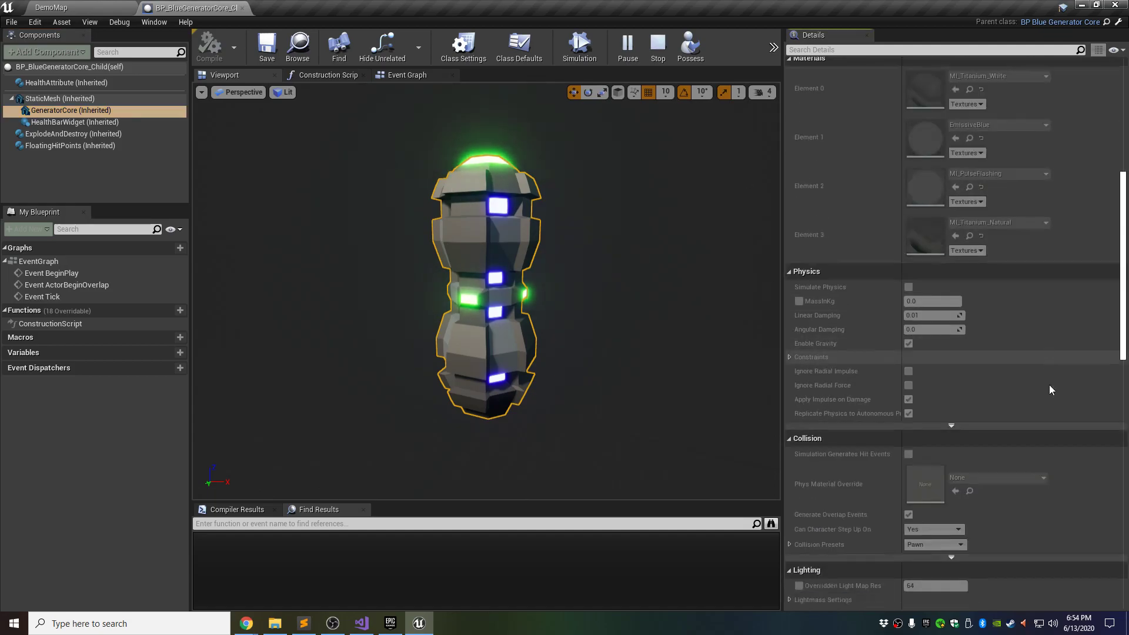
scroll(1051, 407, up, 12)
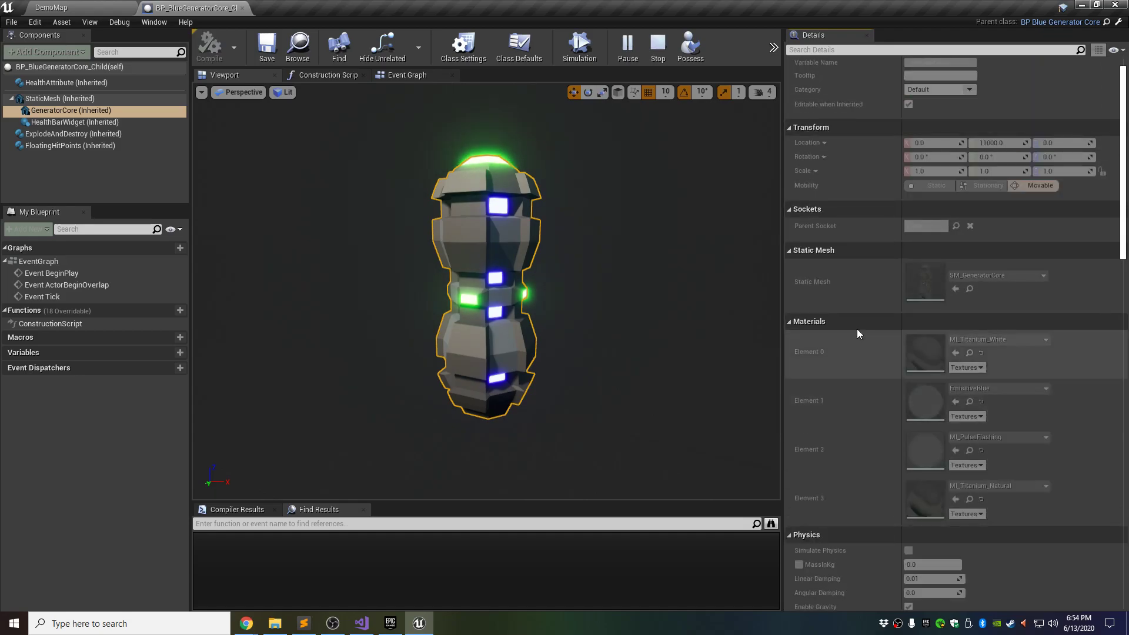
click(70, 99)
click(83, 108)
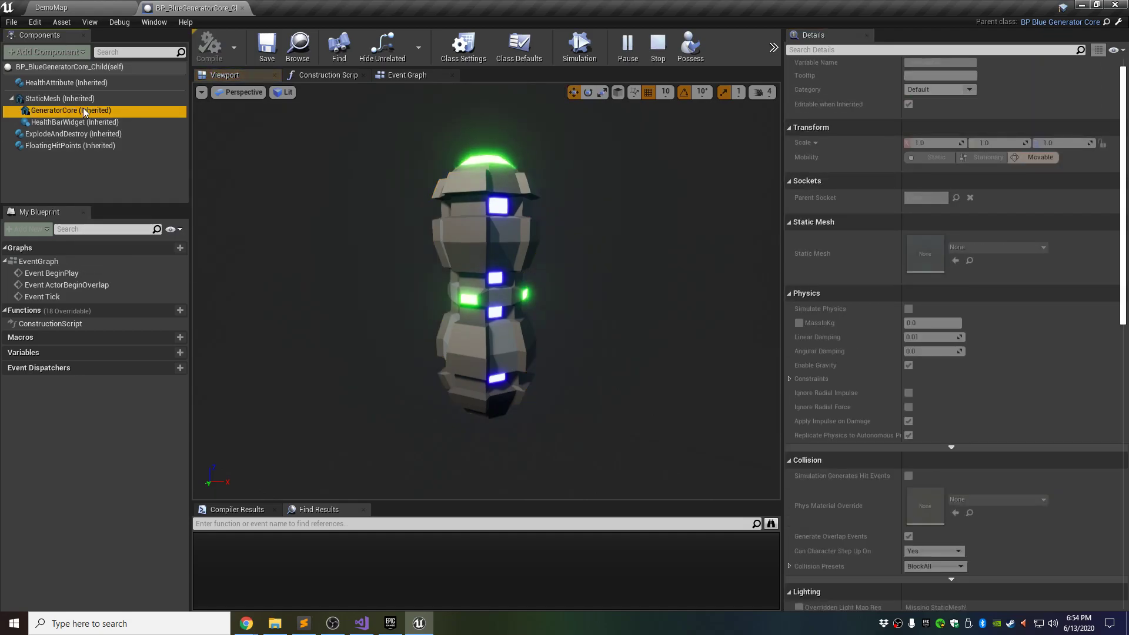
scroll(856, 232, up, 1)
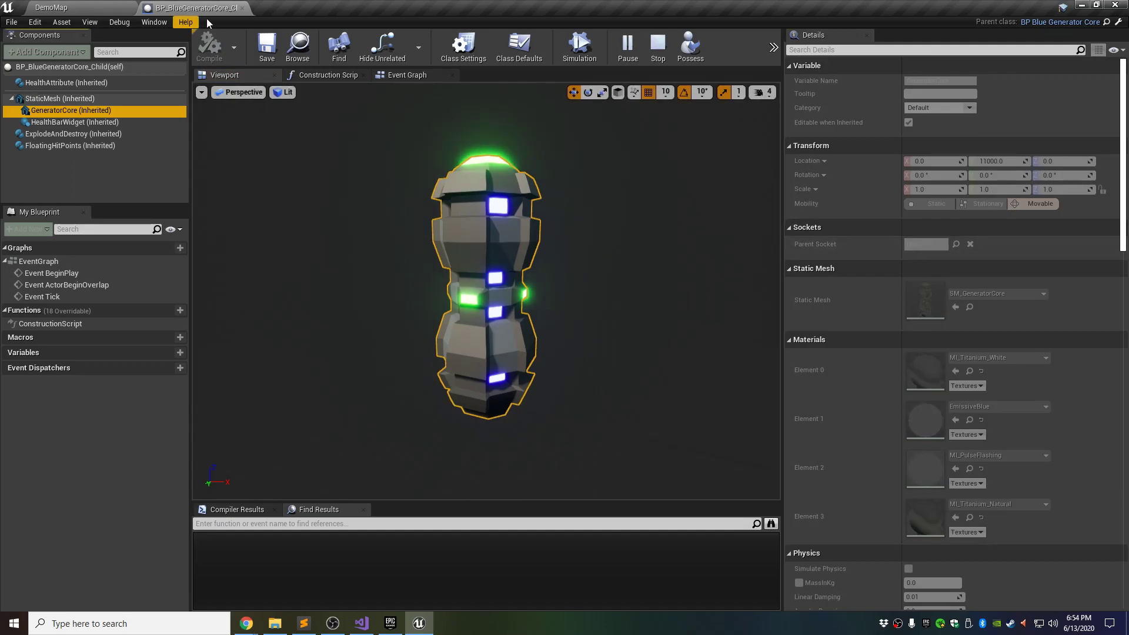
- Stop the running play session, then return to the child blueprint and open the static mesh choices of GeneratorCore
click(657, 53)
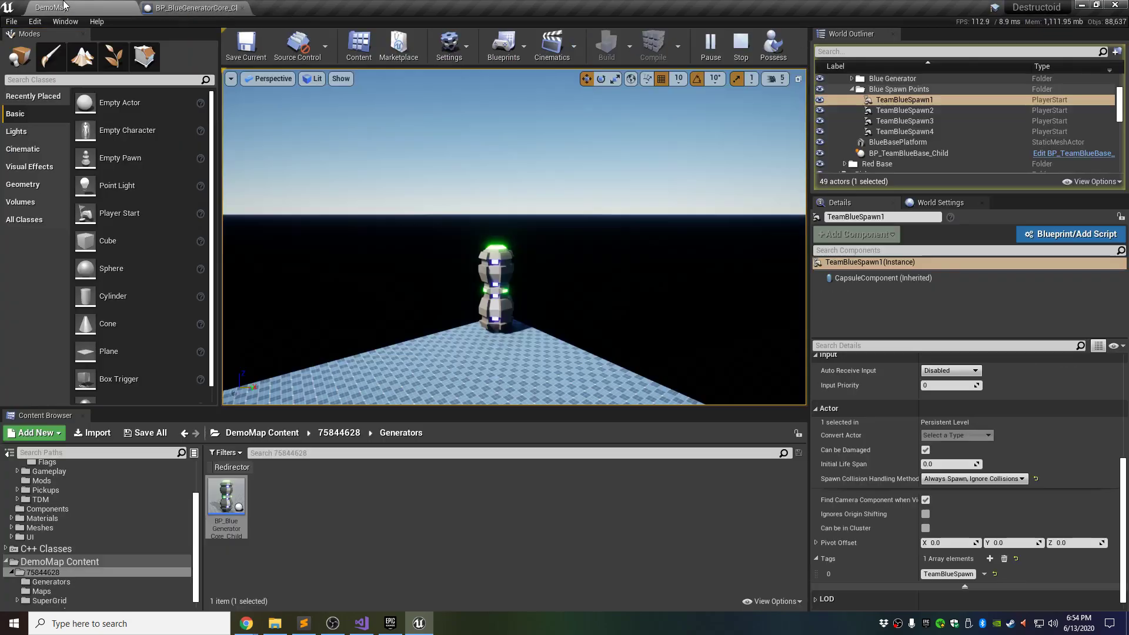
click(747, 56)
mouse_move(665, 194)
right_down()
mouse_move(706, 235)
mouse_move(800, 224)
mouse_move(618, 197)
mouse_move(644, 194)
right_up()
click(210, 14)
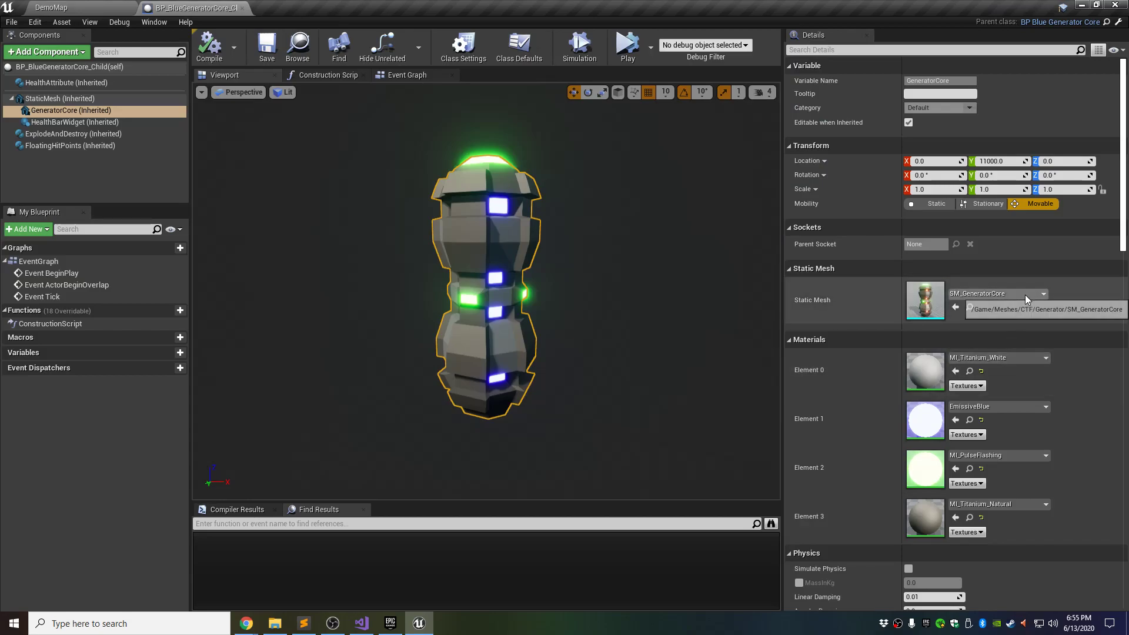
click(82, 109)
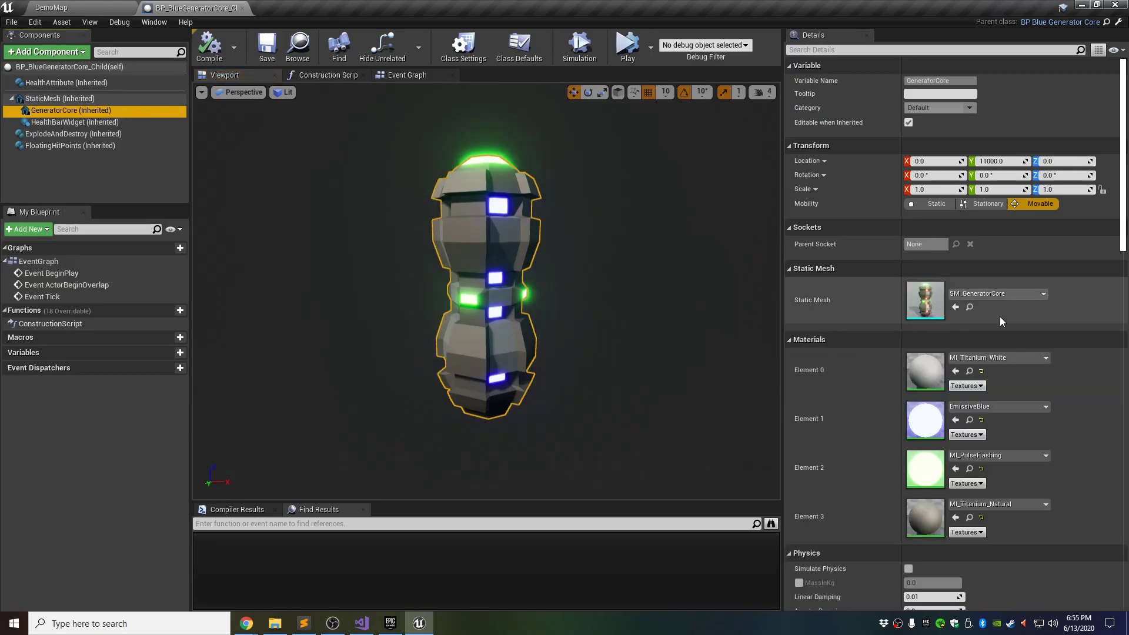
click(1033, 295)
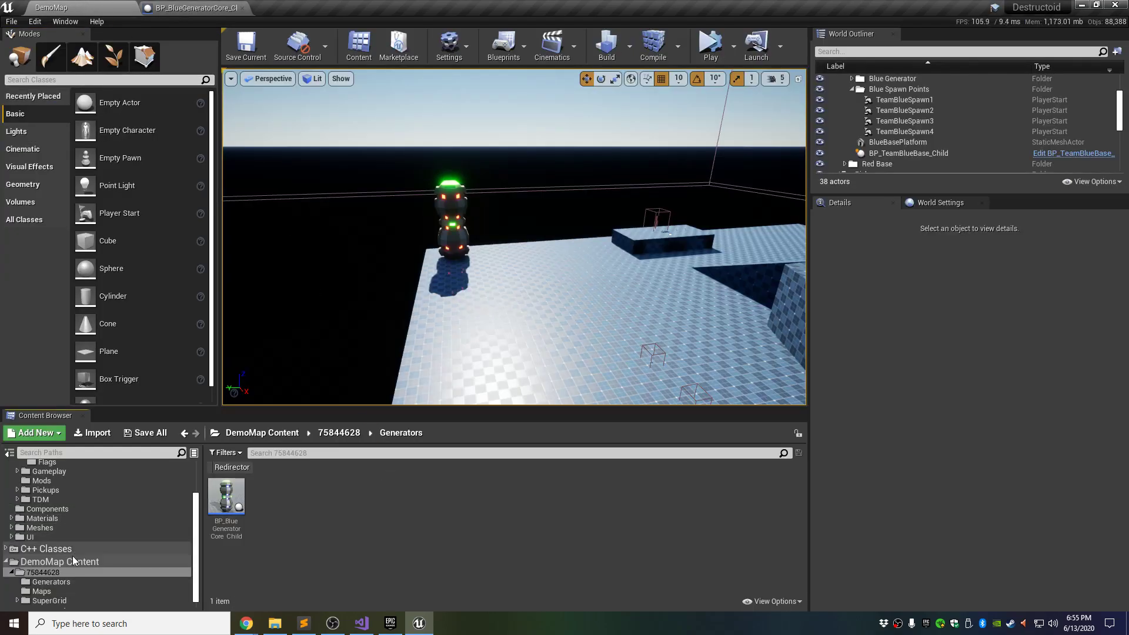
- Open the import dialog for the DemoMap Content folder, review the supported file types, and leave without importing
click(62, 571)
click(77, 560)
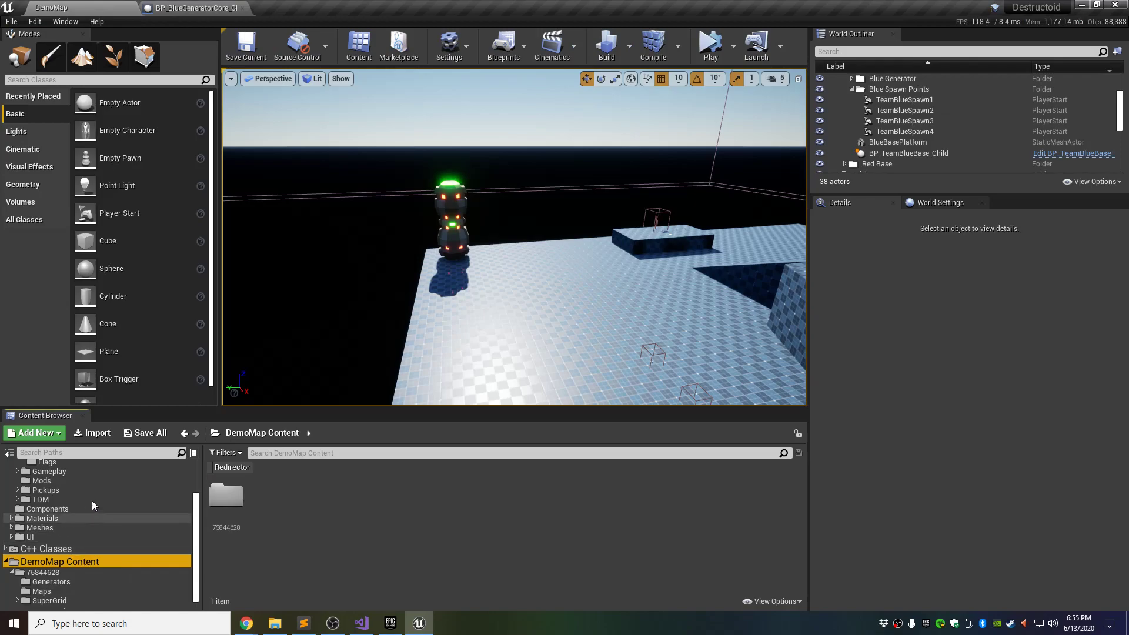
click(89, 433)
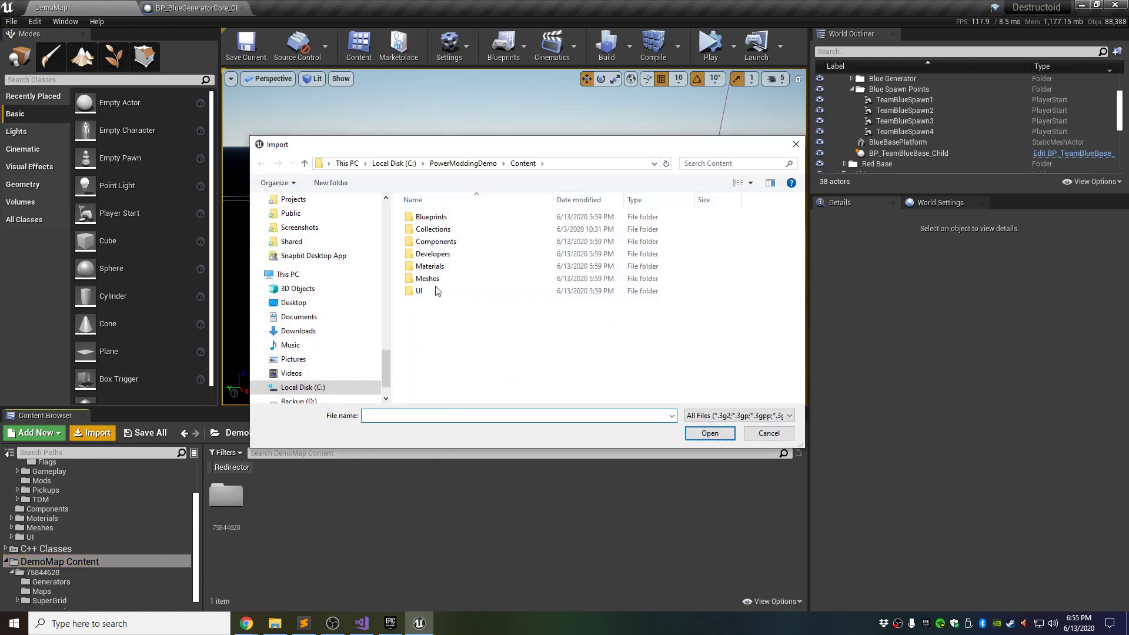
click(737, 416)
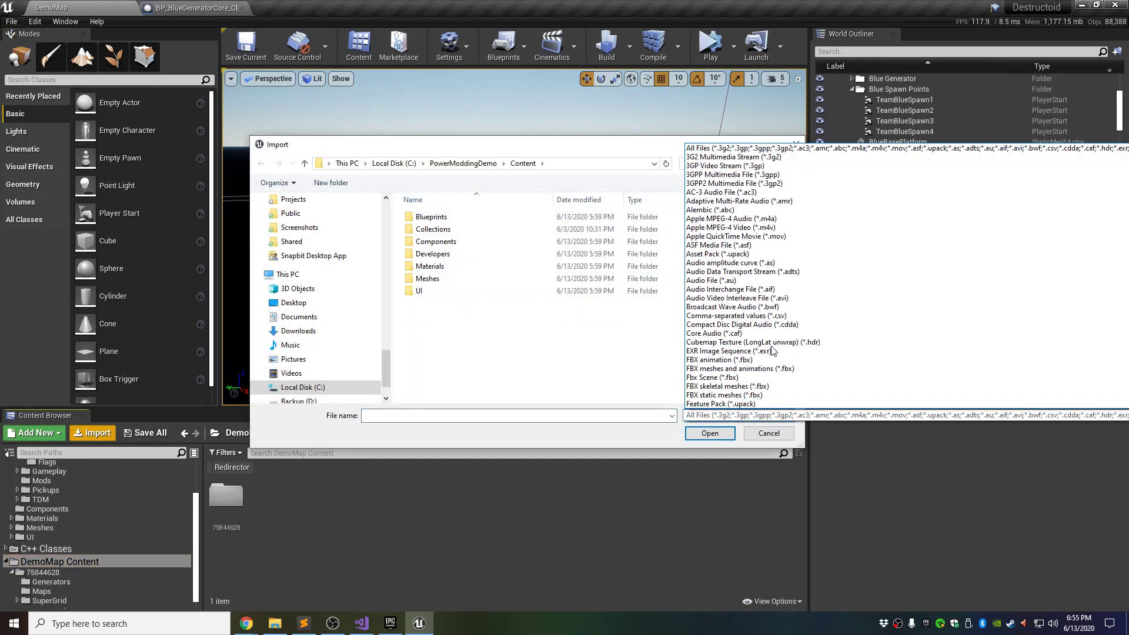
scroll(787, 330, down, 10)
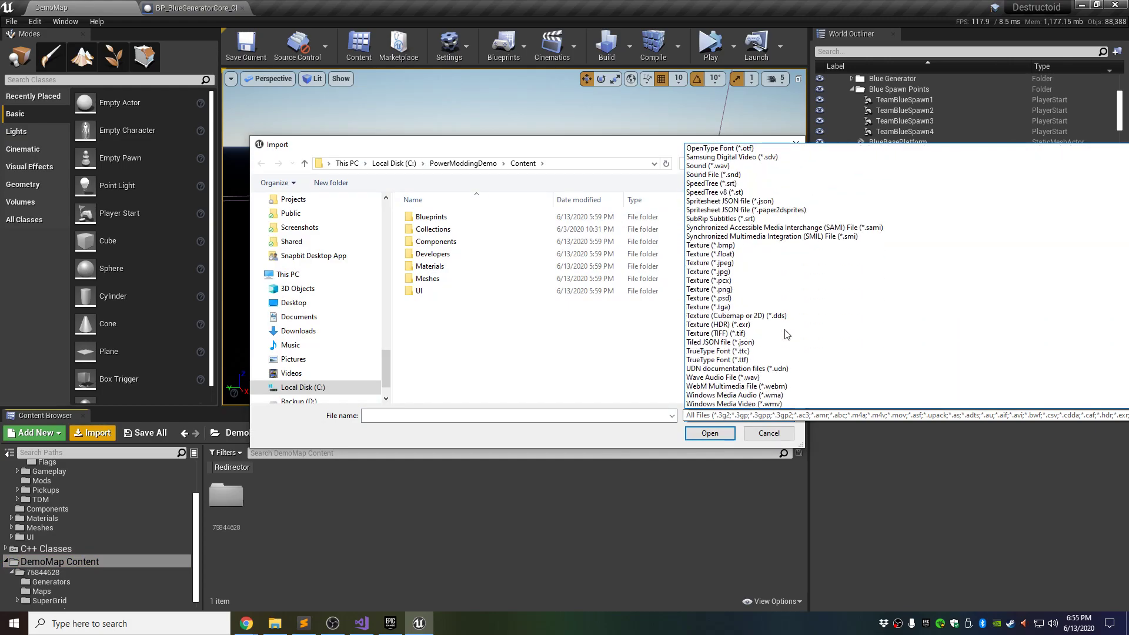
scroll(787, 334, up, 15)
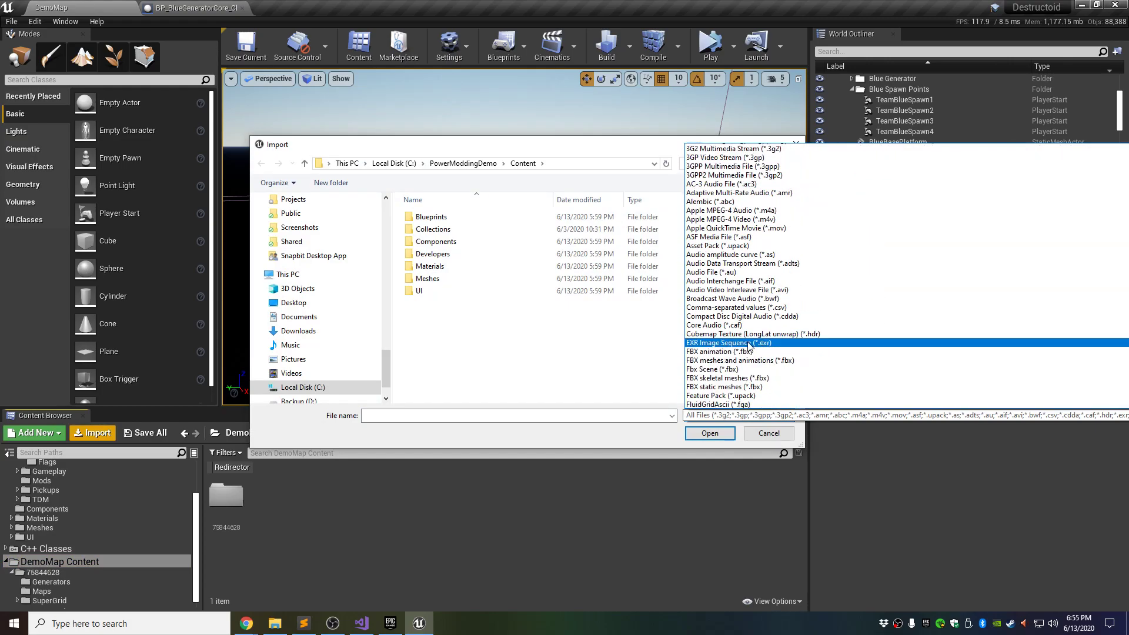
scroll(793, 312, down, 1)
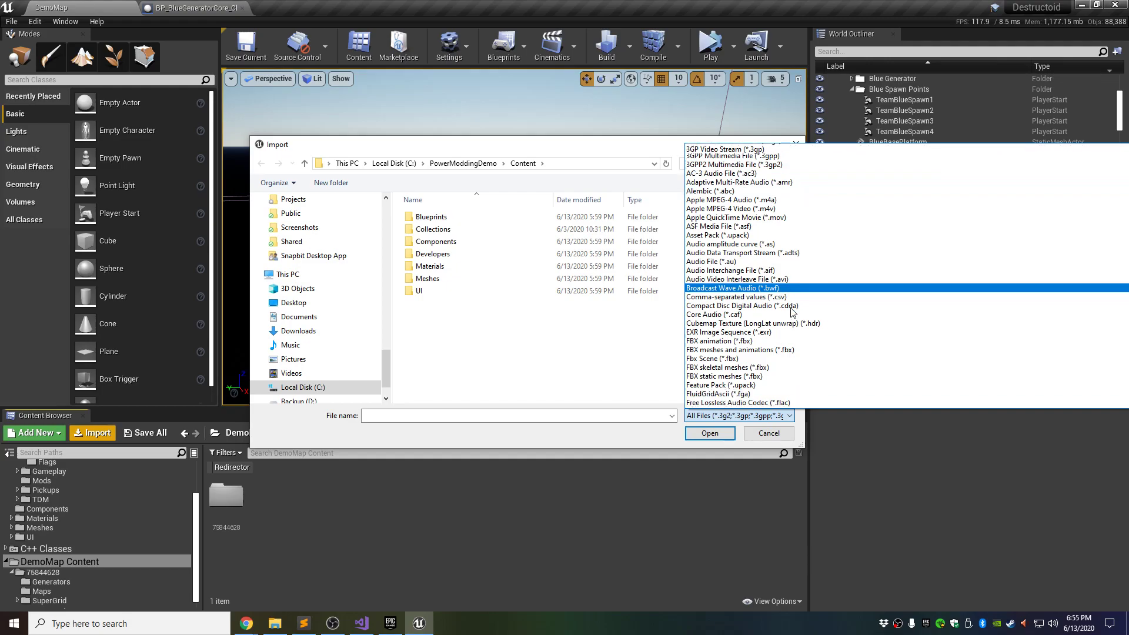
click(559, 436)
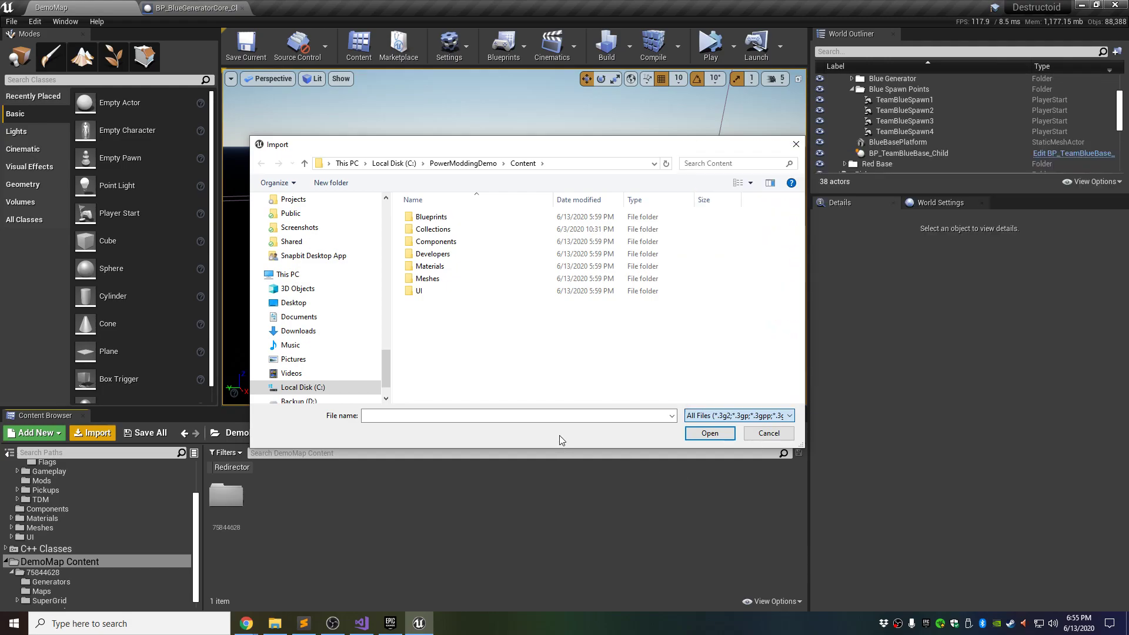
click(769, 433)
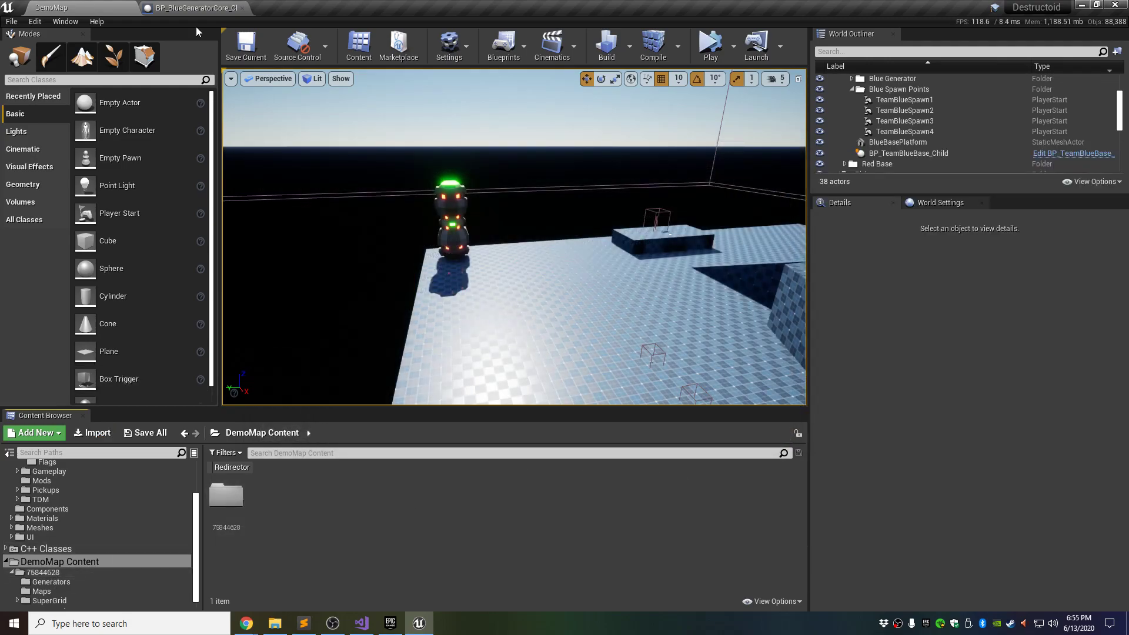
- In the child blueprint, set GeneratorCore's static mesh to SuperGrid_Box and its Y location to 0
click(194, 7)
click(1010, 294)
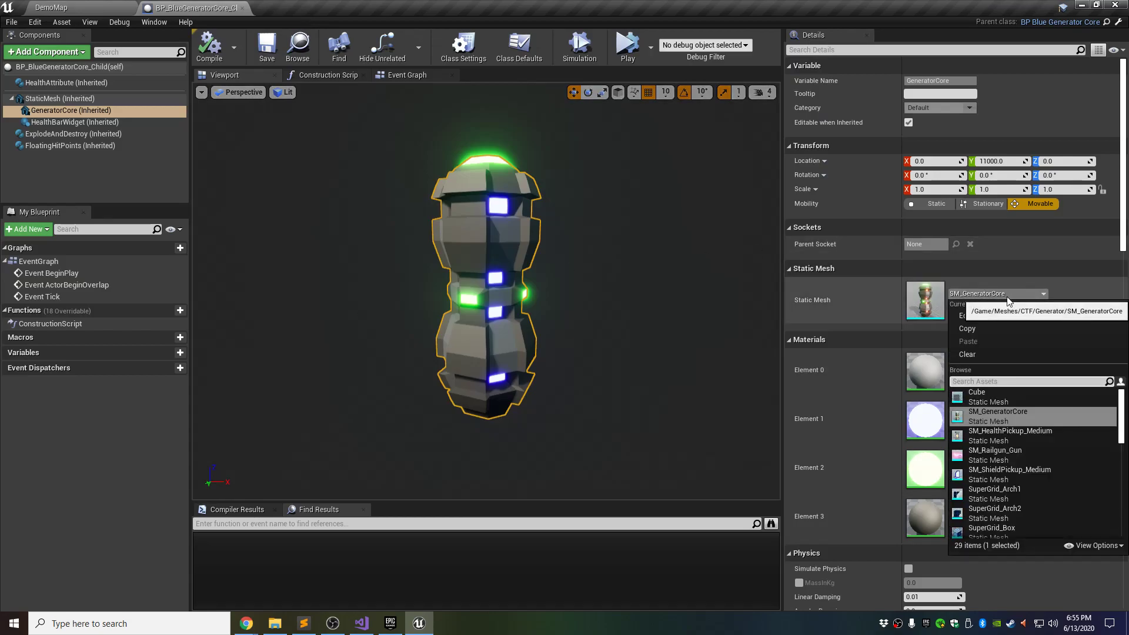
scroll(1049, 470, down, 2)
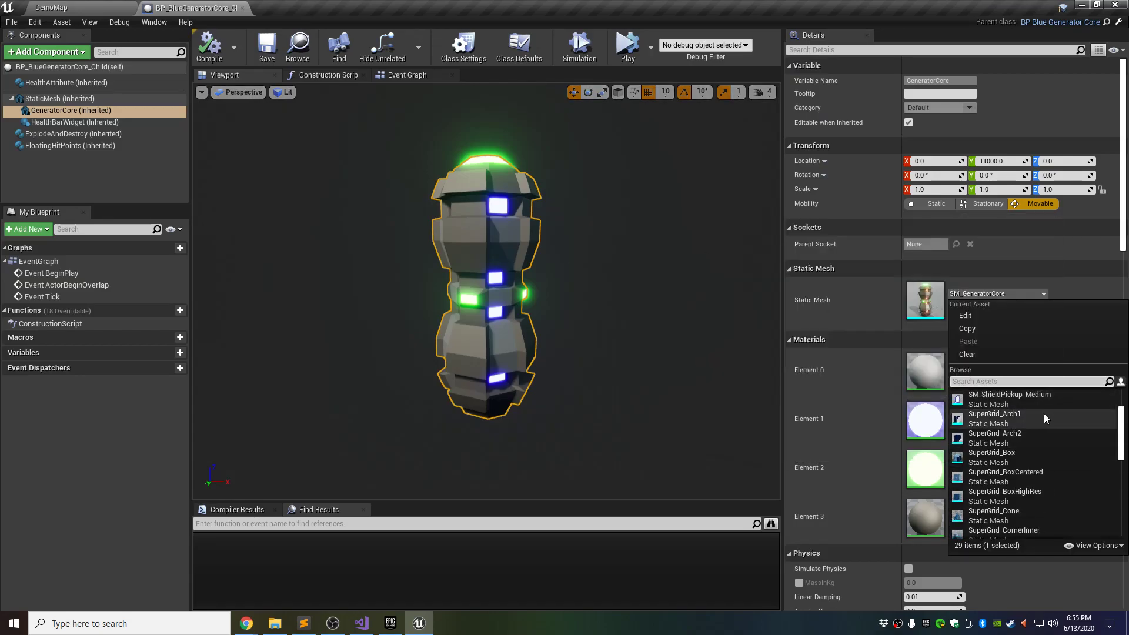
click(1010, 457)
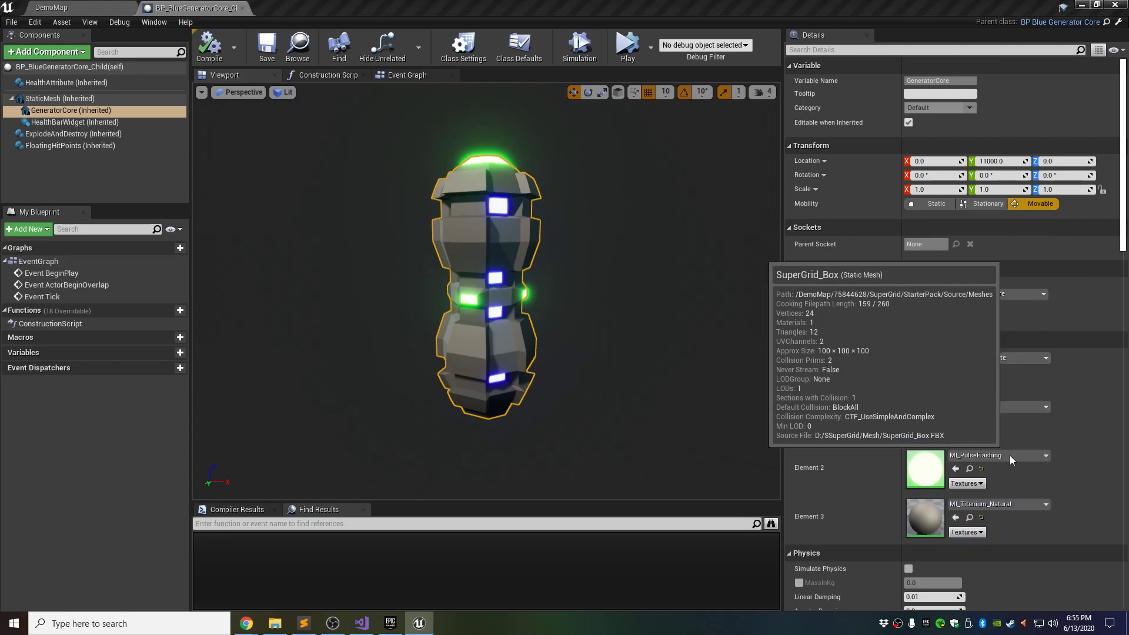
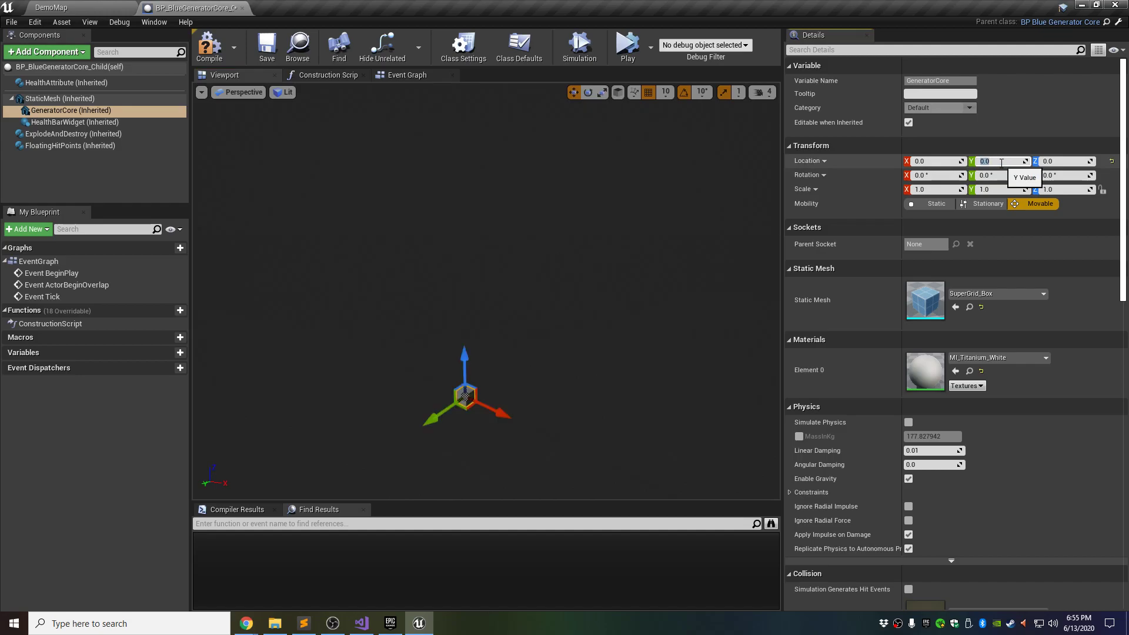
key(w)
right_drag(495, 297, 350, 324)
key(a)
key(a)
key(d)
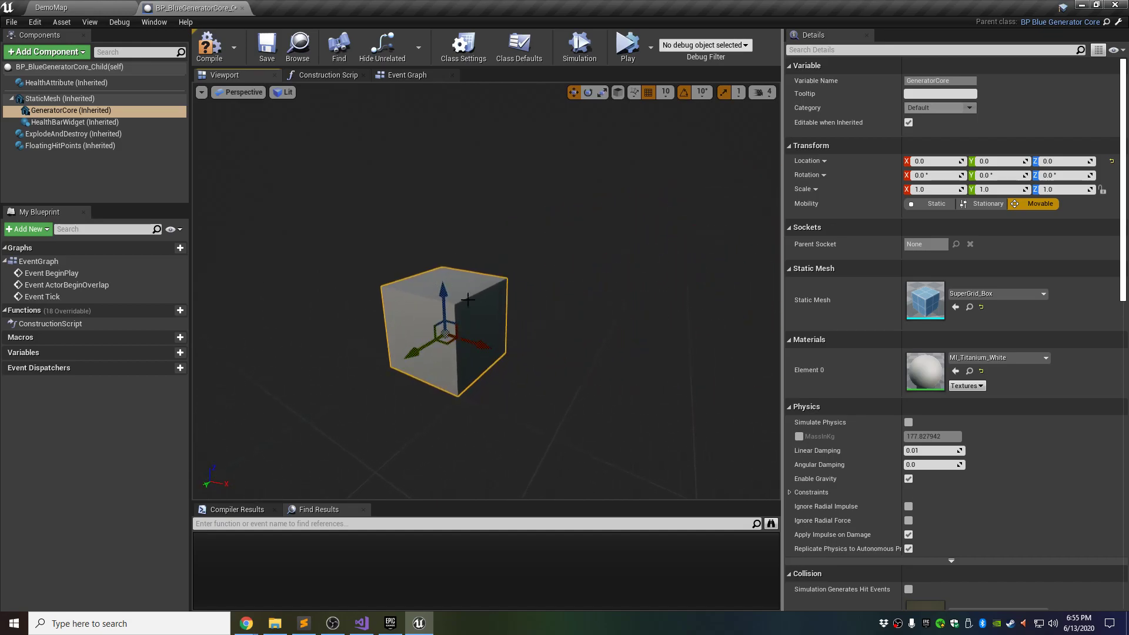
- Try the M_Emissive_Base and M_PulseFlashing materials on the box mesh's Element 0
click(1009, 358)
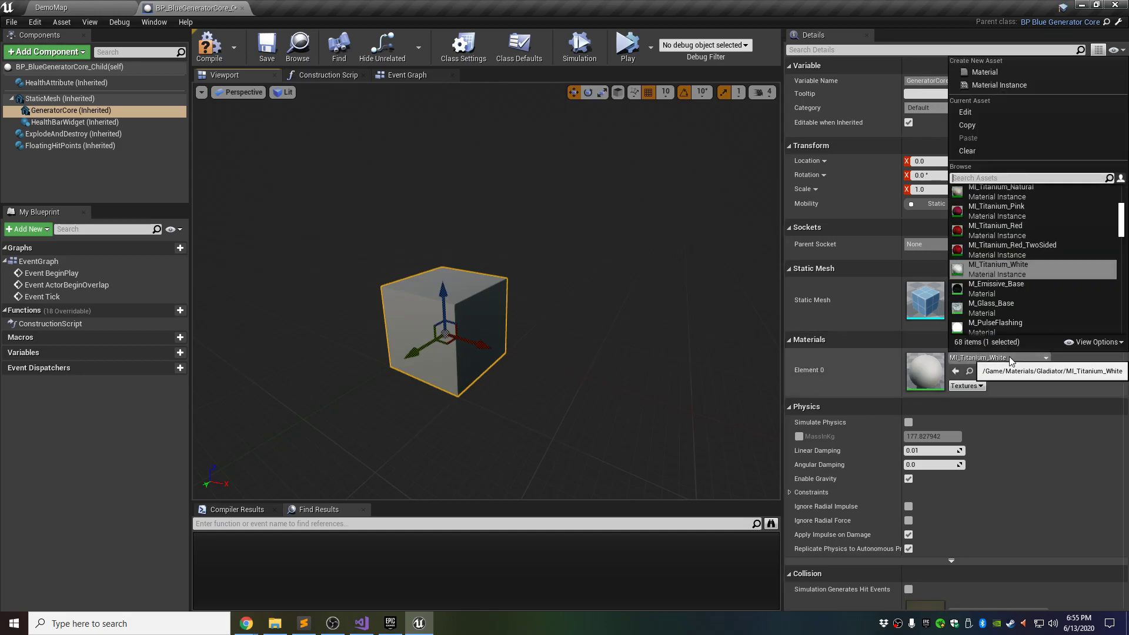
click(1013, 288)
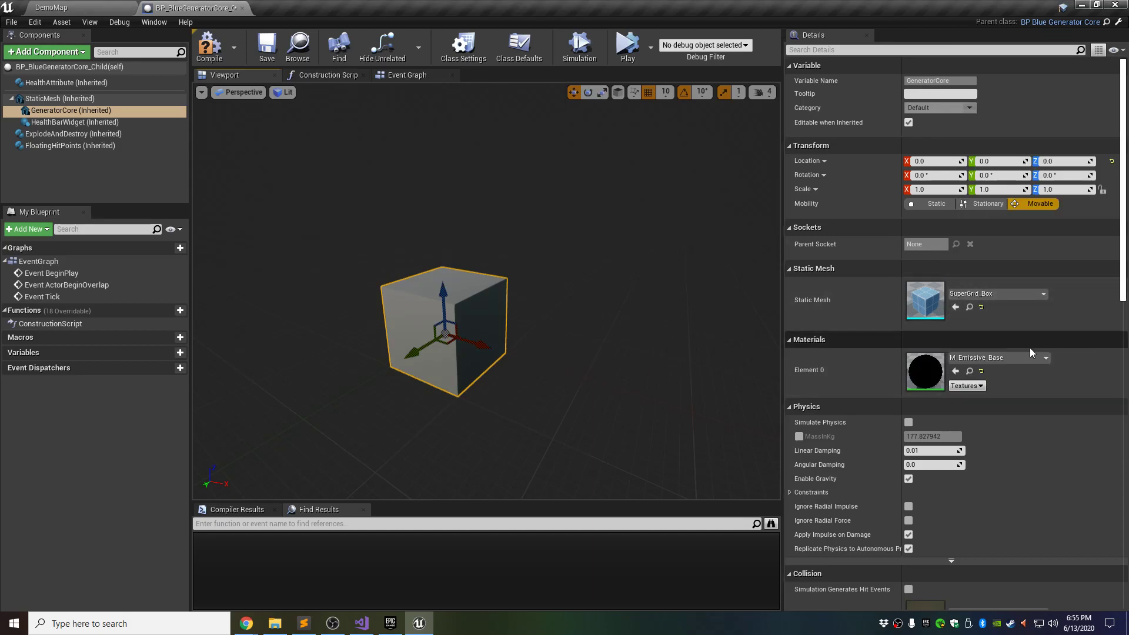
click(1020, 357)
click(1002, 307)
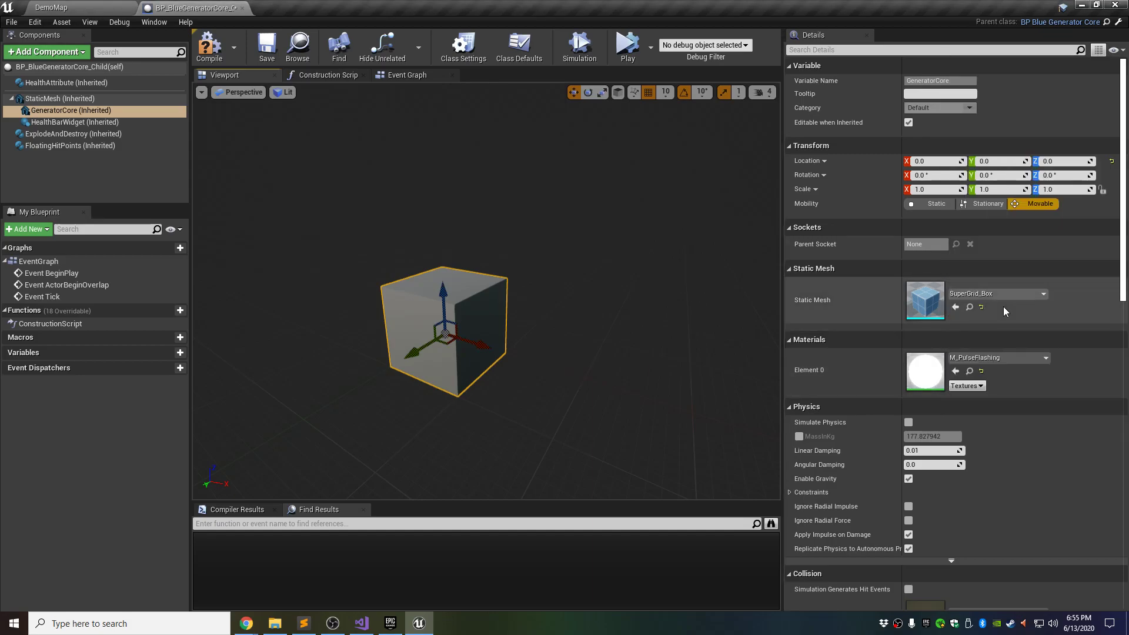
- Assign MI_Titanium_Red_TwoSided to the box mesh's Element 0 and compile the child blueprint
click(994, 358)
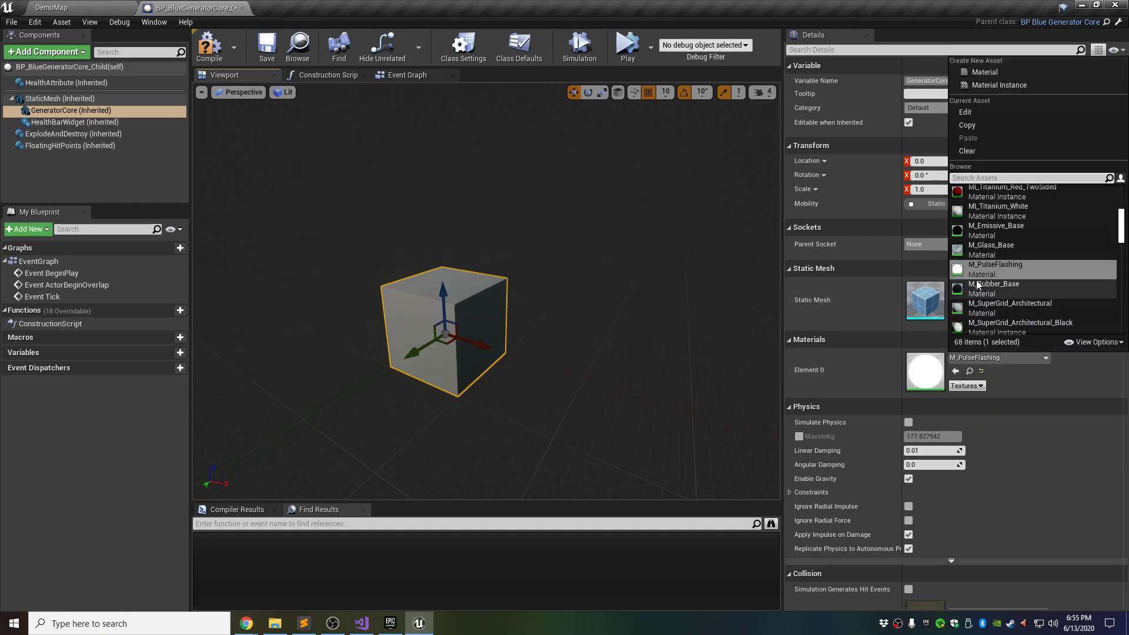
click(1003, 198)
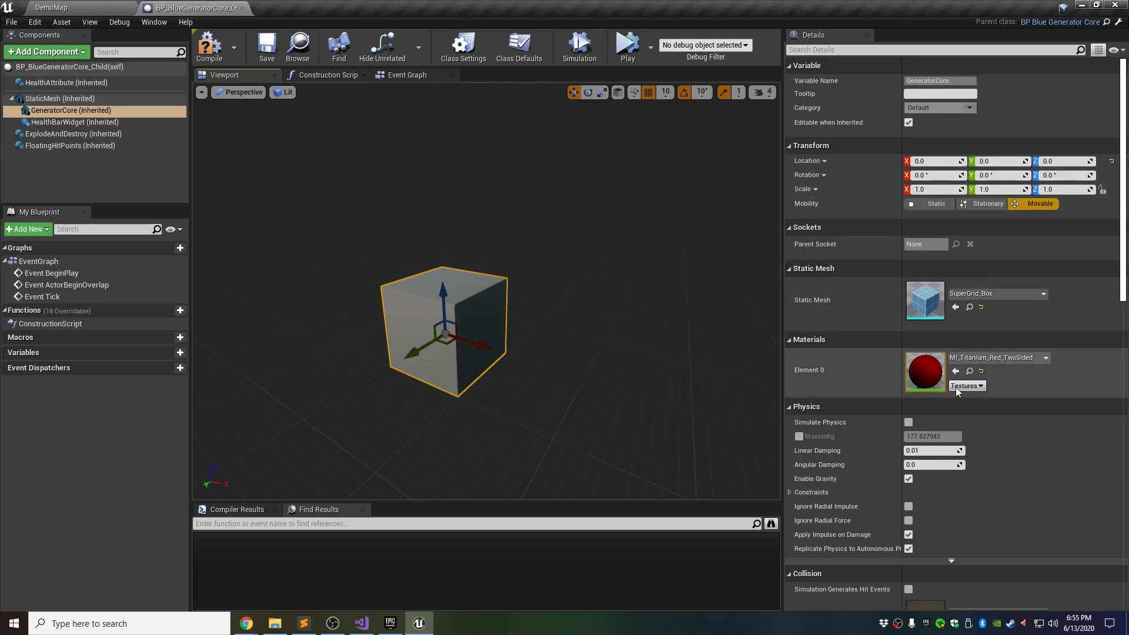
right_drag(531, 260, 505, 276)
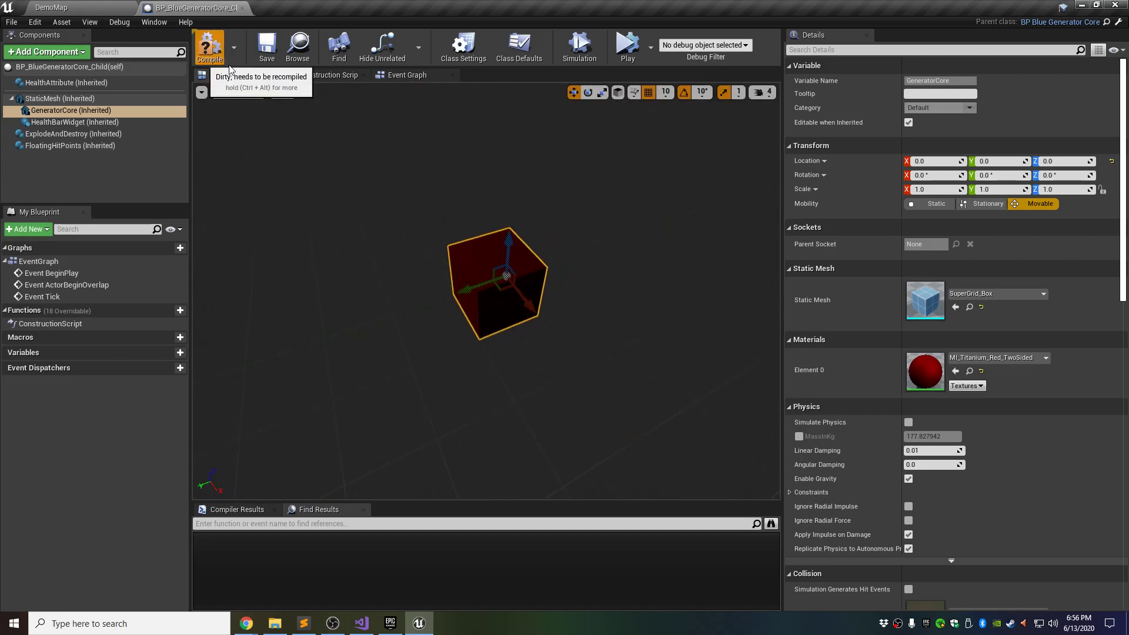
- Return to the DemoMap level and open the Generators folder inside 75844628
click(74, 8)
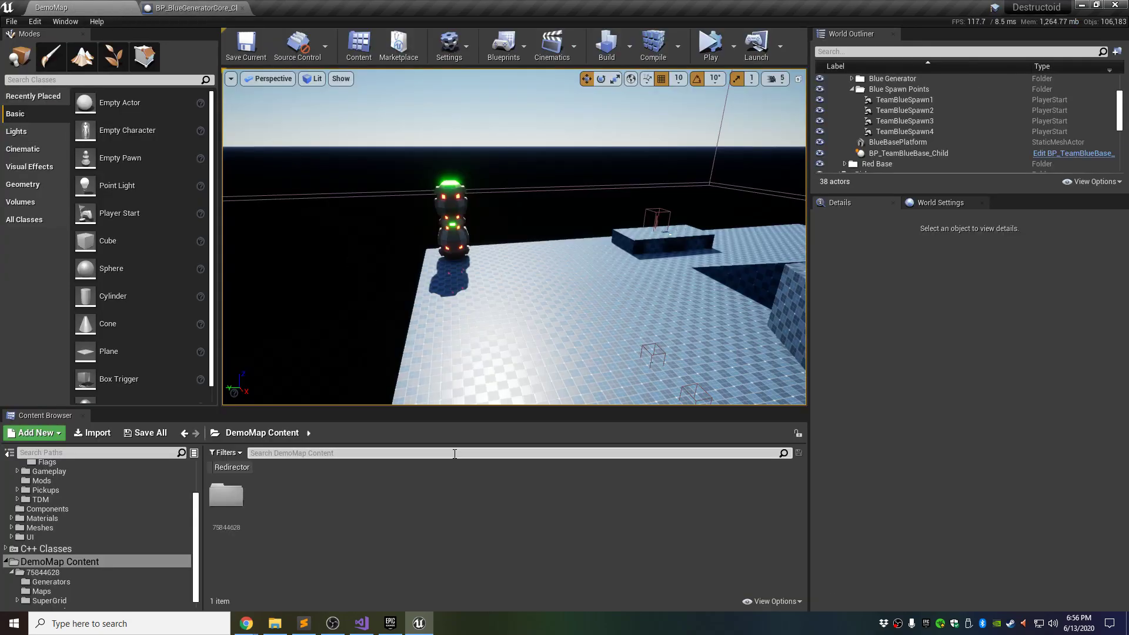
scroll(68, 574, down, 1)
click(68, 574)
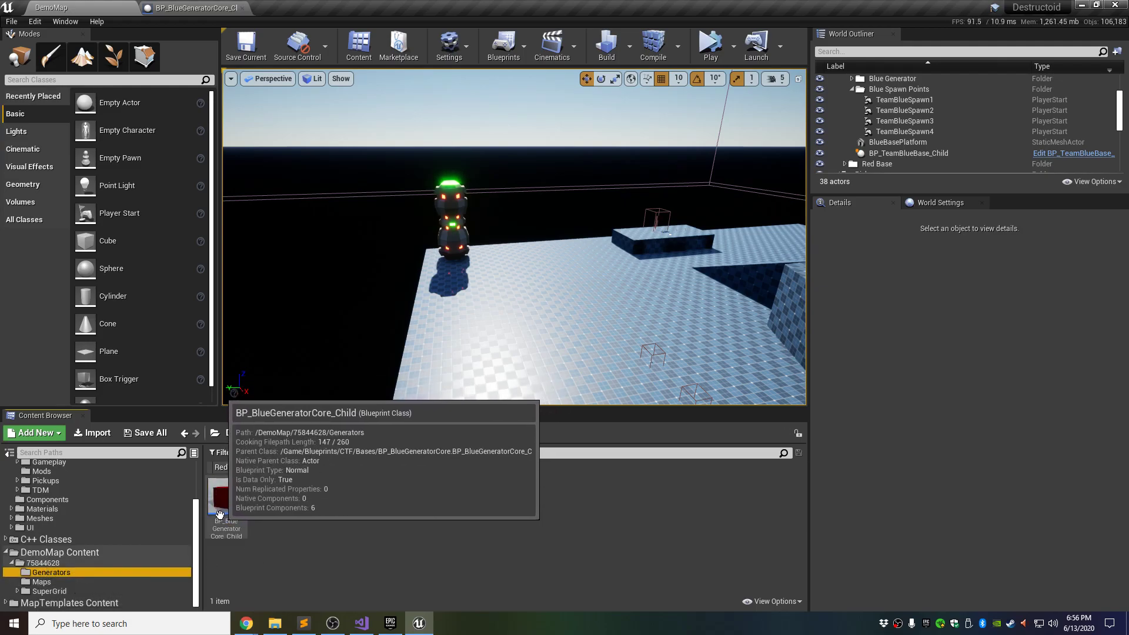
- Select the BP_BlueGeneratorCore actor in the level's Blue Generator folder and examine it and its tags
mouse_move(638, 211)
right_down()
mouse_move(729, 236)
mouse_move(639, 211)
right_up()
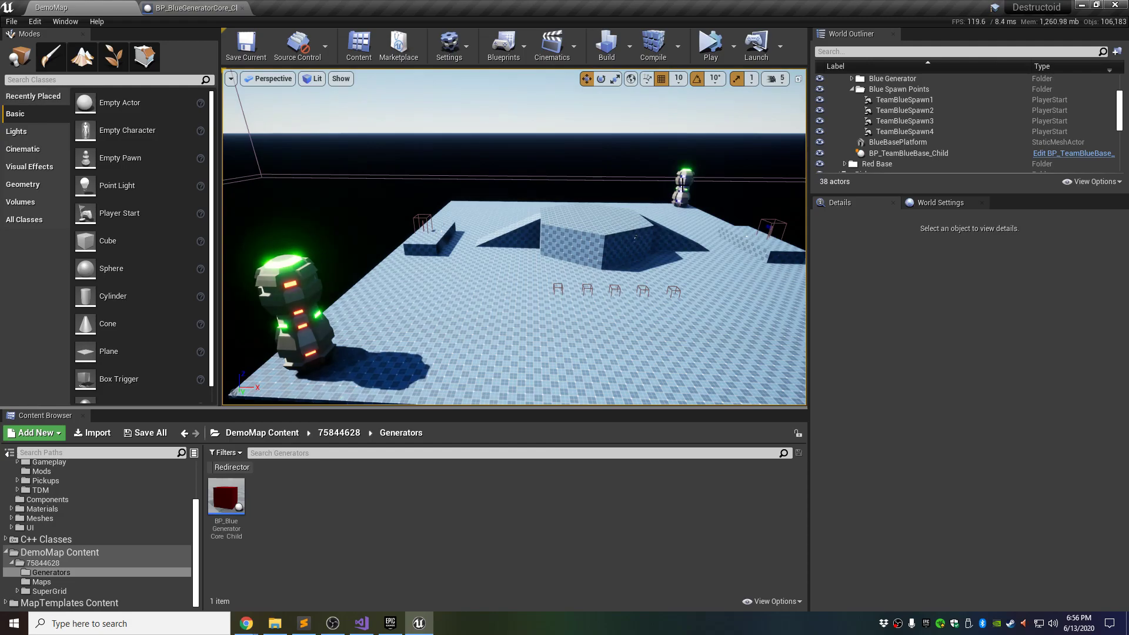
scroll(894, 151, up, 2)
scroll(870, 150, down, 2)
scroll(855, 147, up, 2)
click(853, 146)
click(852, 135)
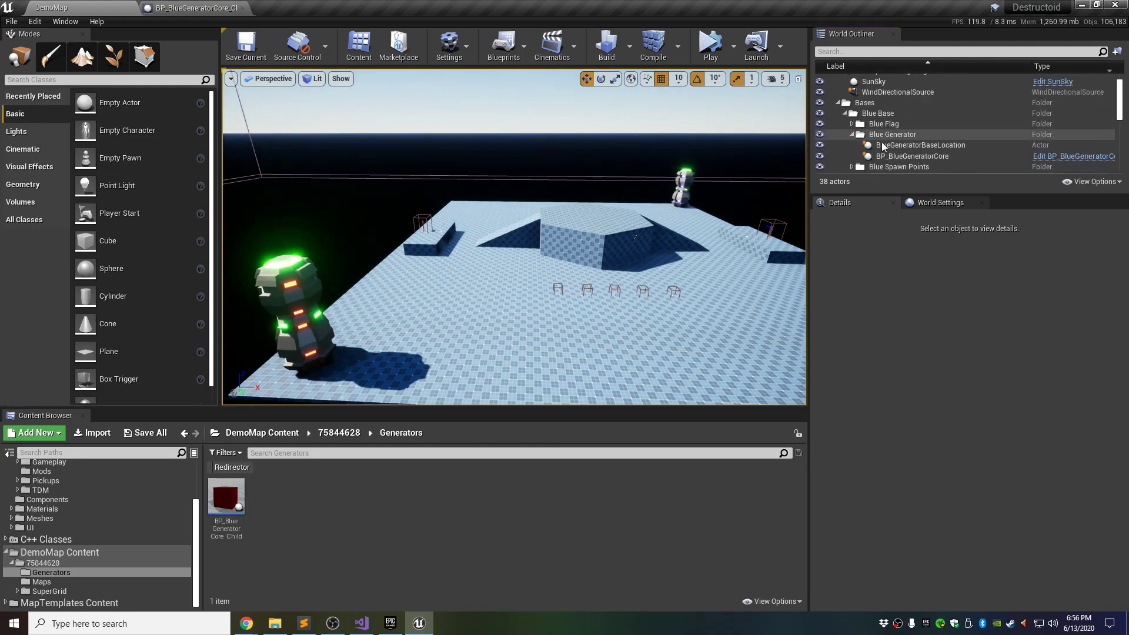
click(921, 159)
key(w)
right_drag(597, 307, 700, 338)
key(a)
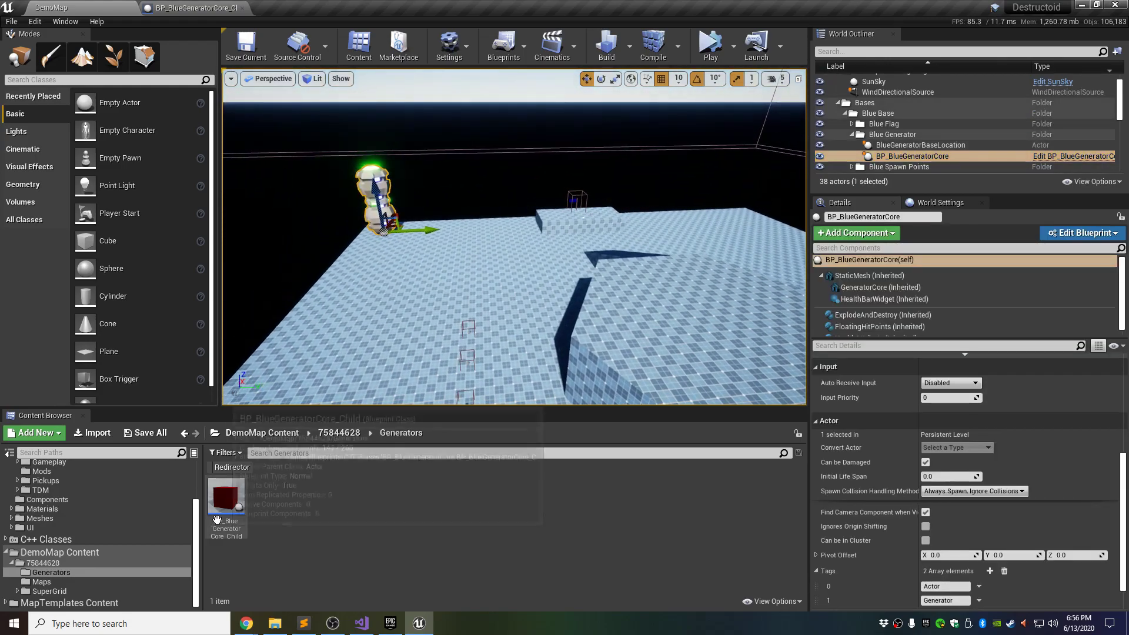
- Place an instance of BP_BlueGeneratorCore_Child on the platform floor near the original blue generator
click(230, 500)
drag(245, 494, 391, 290)
right_drag(391, 290, 429, 320)
key(w)
key(a)
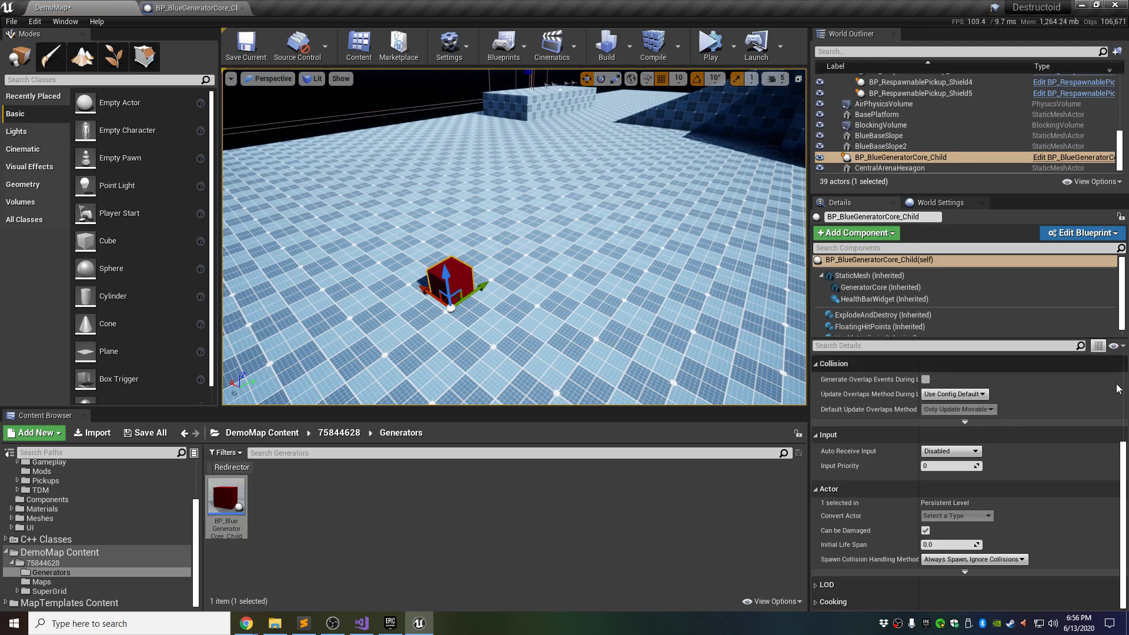
- Check the advanced Actor settings and tags of the placed child, and view it beside the original generator
click(964, 572)
scroll(870, 530, down, 3)
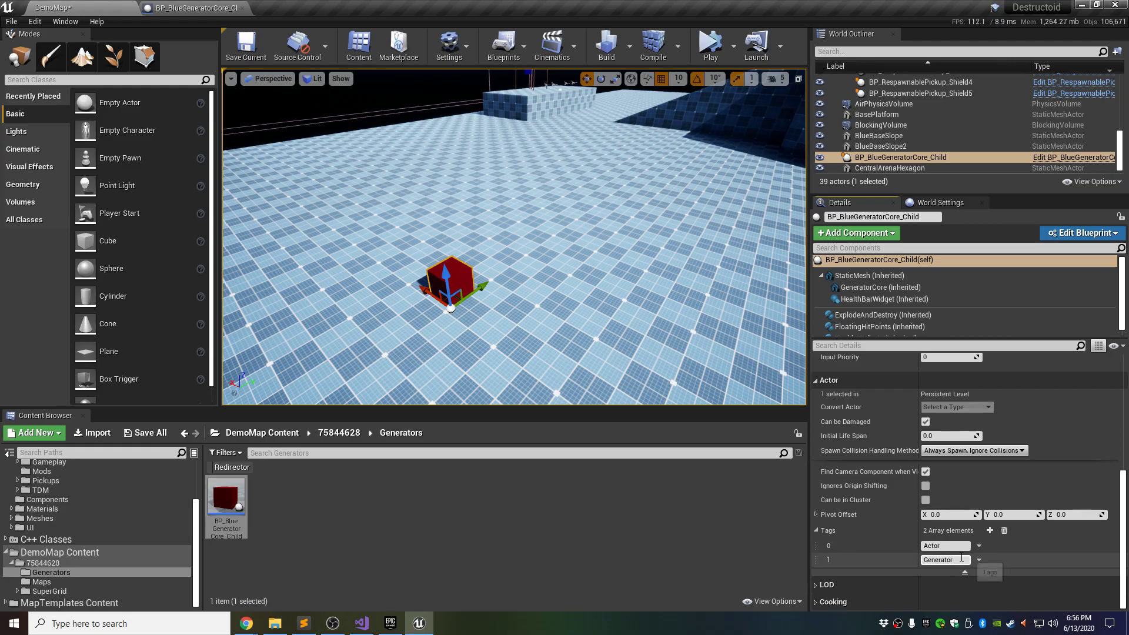
key(s)
right_drag(545, 315, 322, 194)
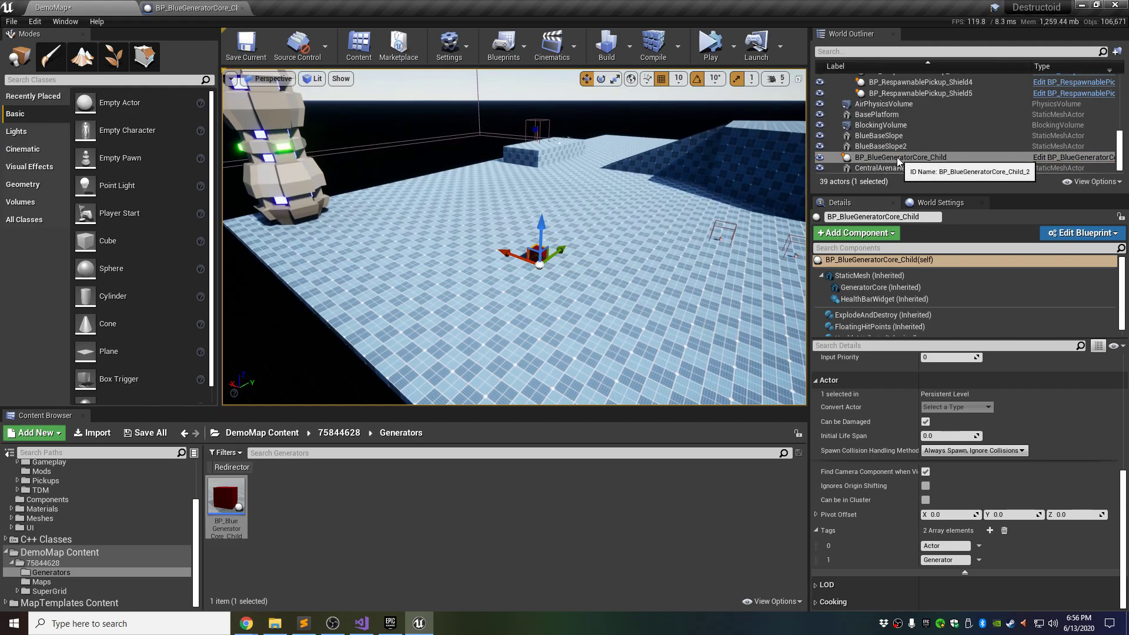
click(868, 159)
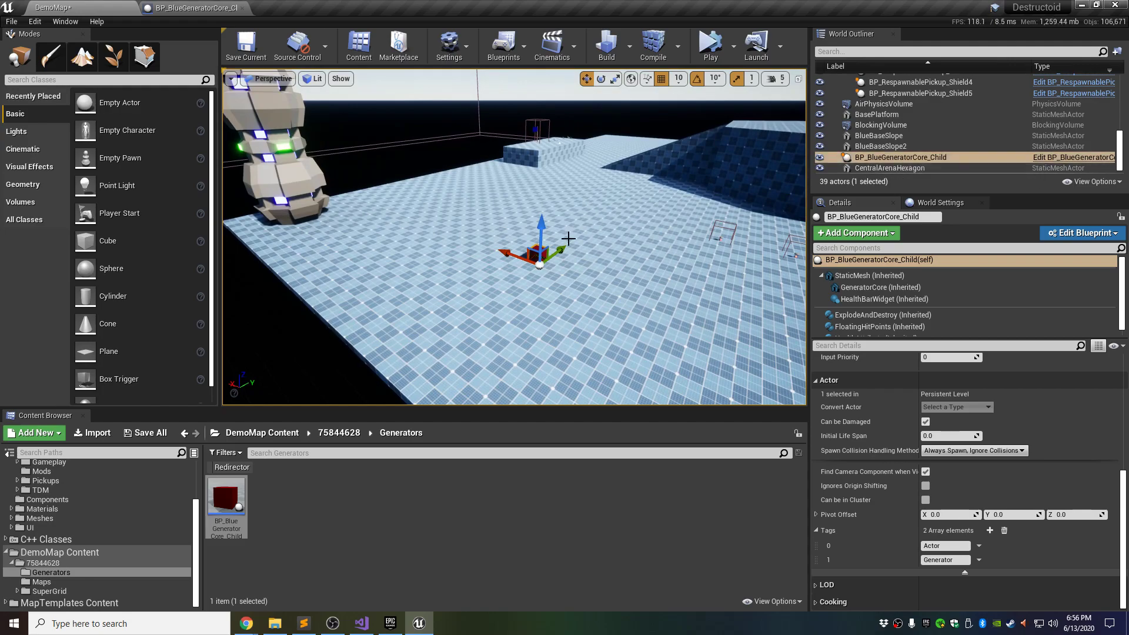
double_click(868, 157)
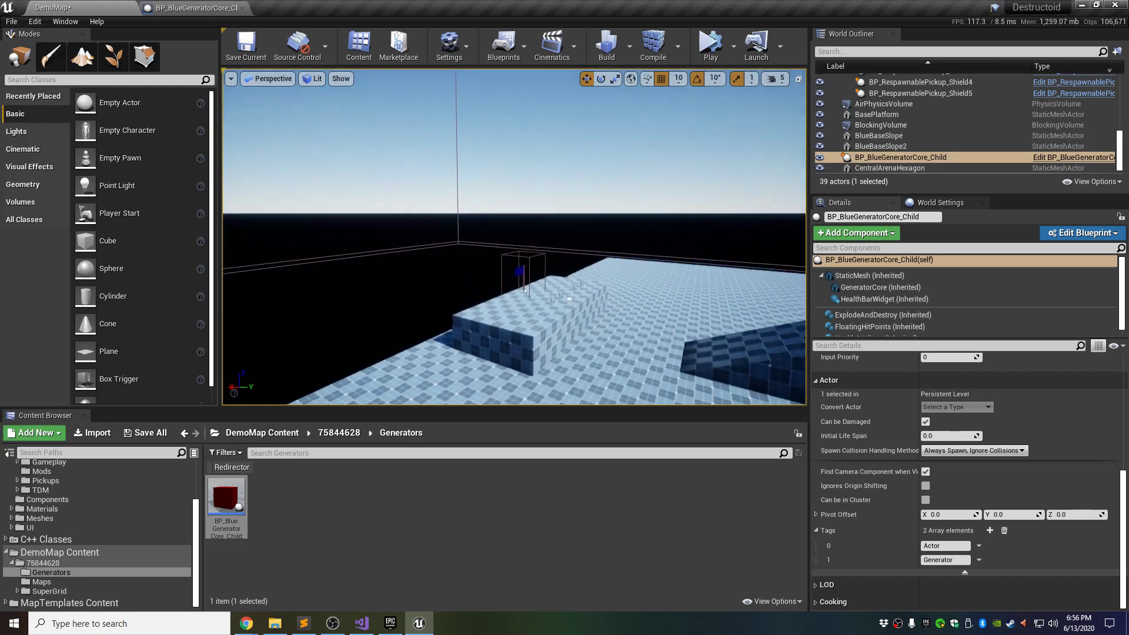
right_drag(531, 247, 444, 233)
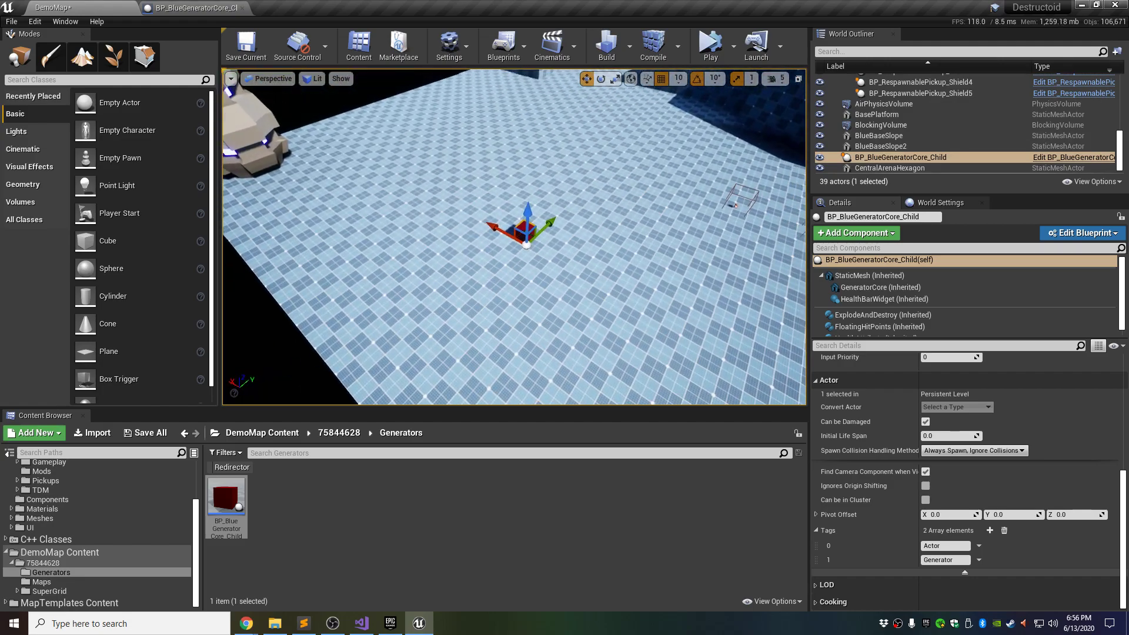
right_drag(537, 236, 534, 177)
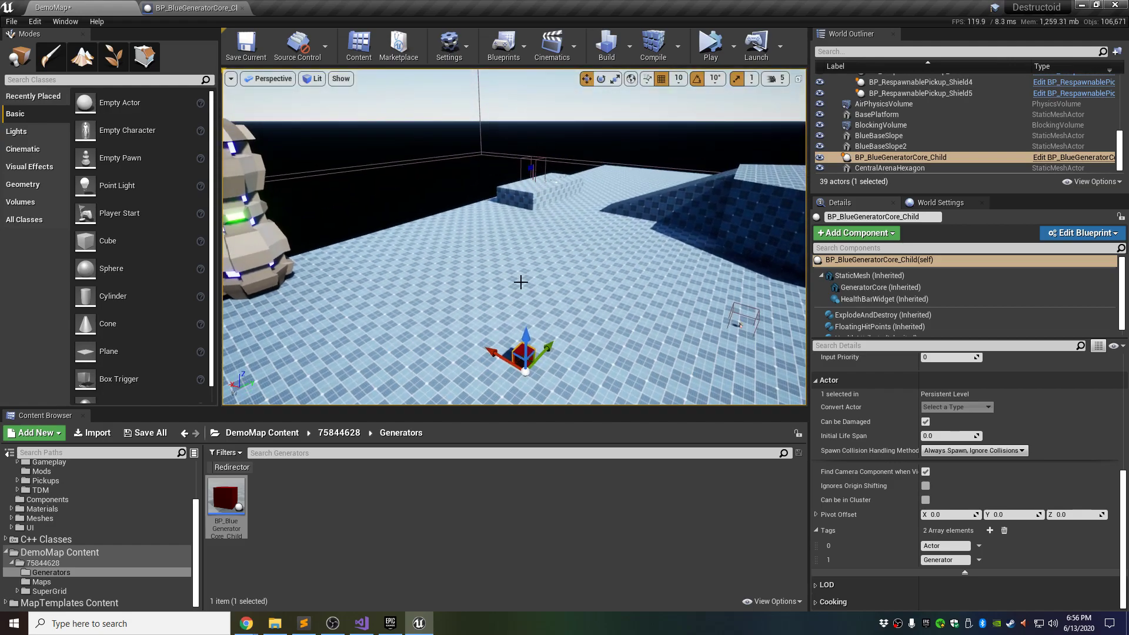
mouse_move(500, 225)
right_down()
mouse_move(532, 262)
mouse_move(501, 243)
right_up()
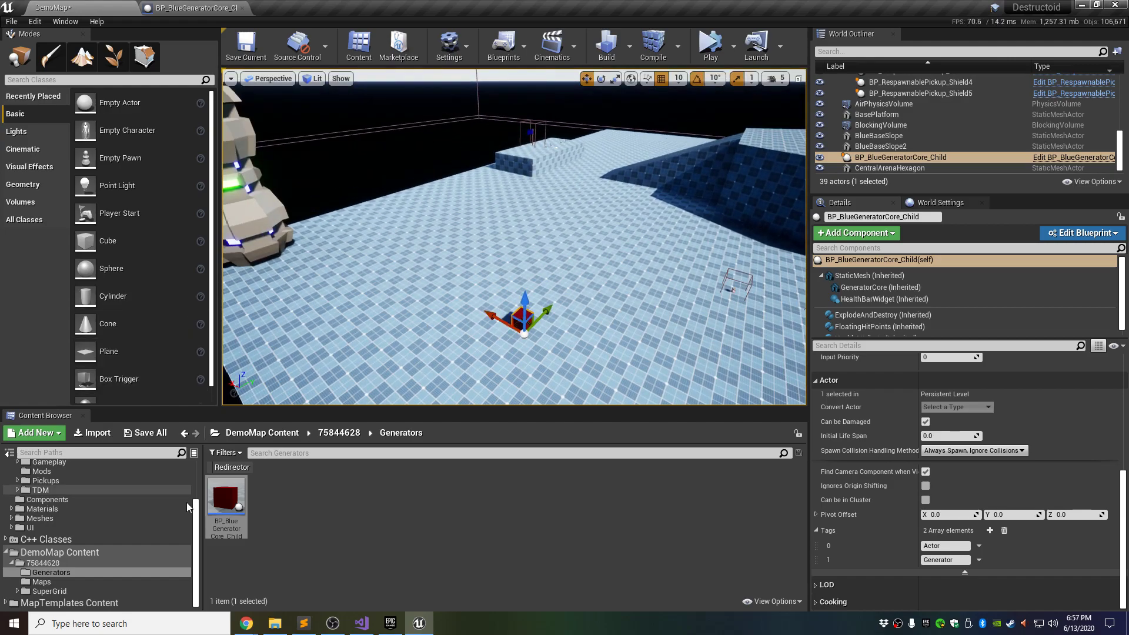
- Delete the placed BP_BlueGeneratorCore_Child actor from the level and save all unsaved levels and assets
click(431, 544)
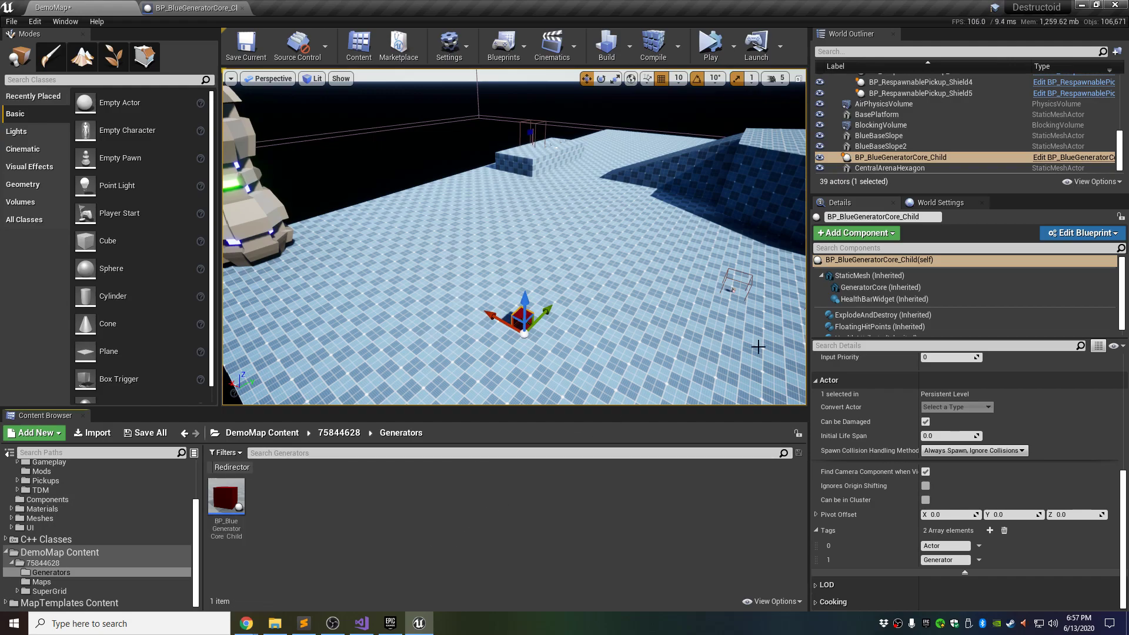
key(Delete)
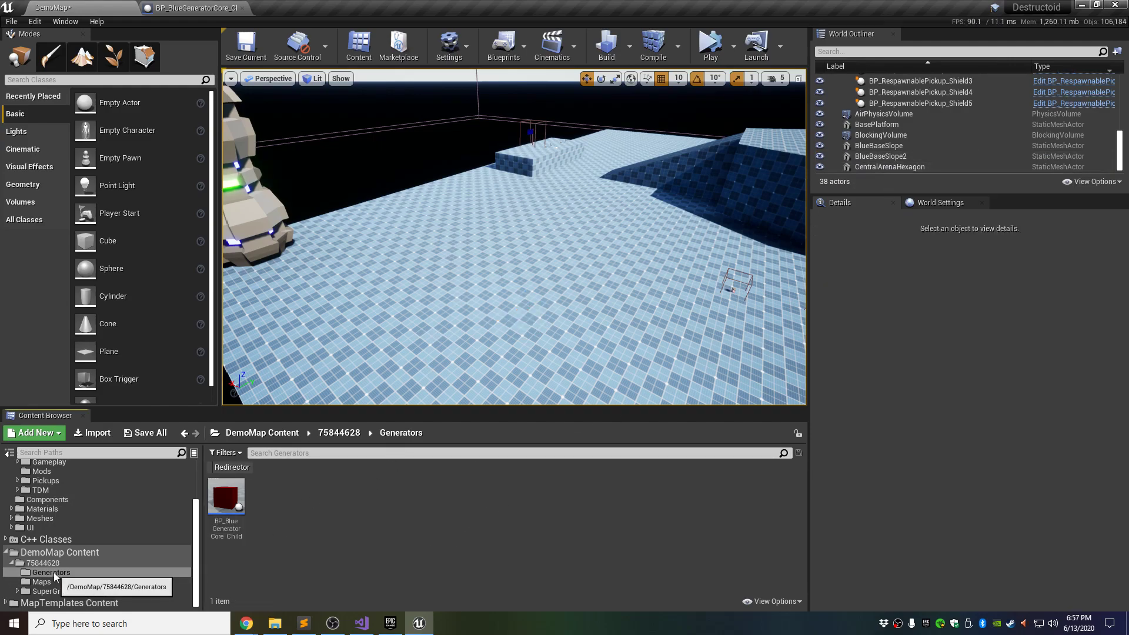
click(12, 21)
click(61, 124)
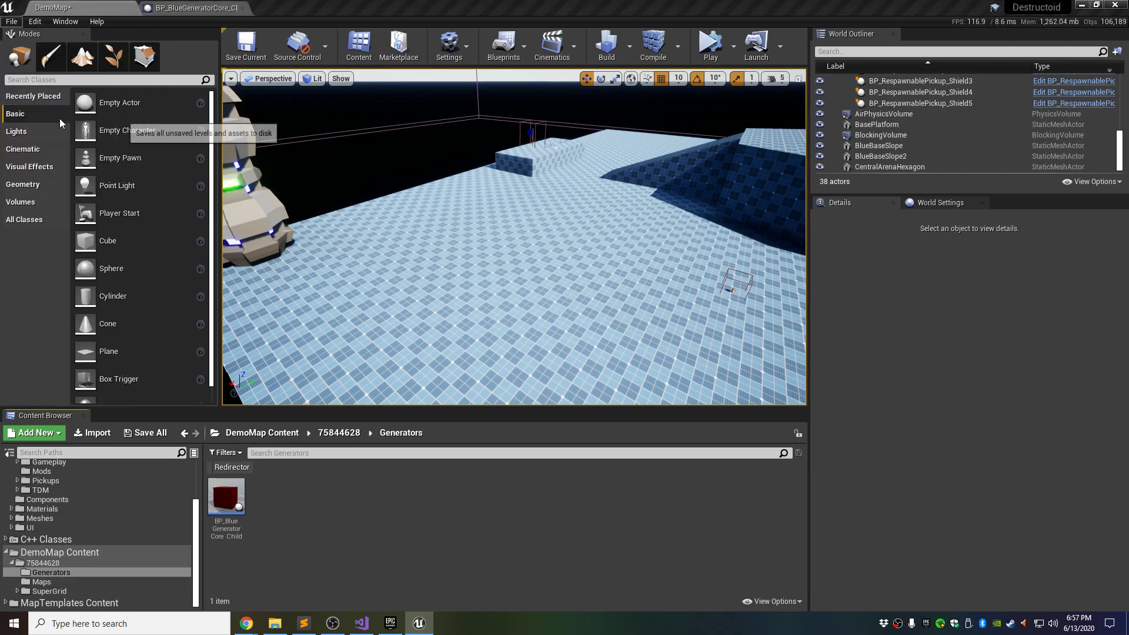
- Delete the Generators folder with its BP_BlueGeneratorCore_Child blueprint from the DemoMap content, forcing the deletion
click(65, 573)
right_click(66, 572)
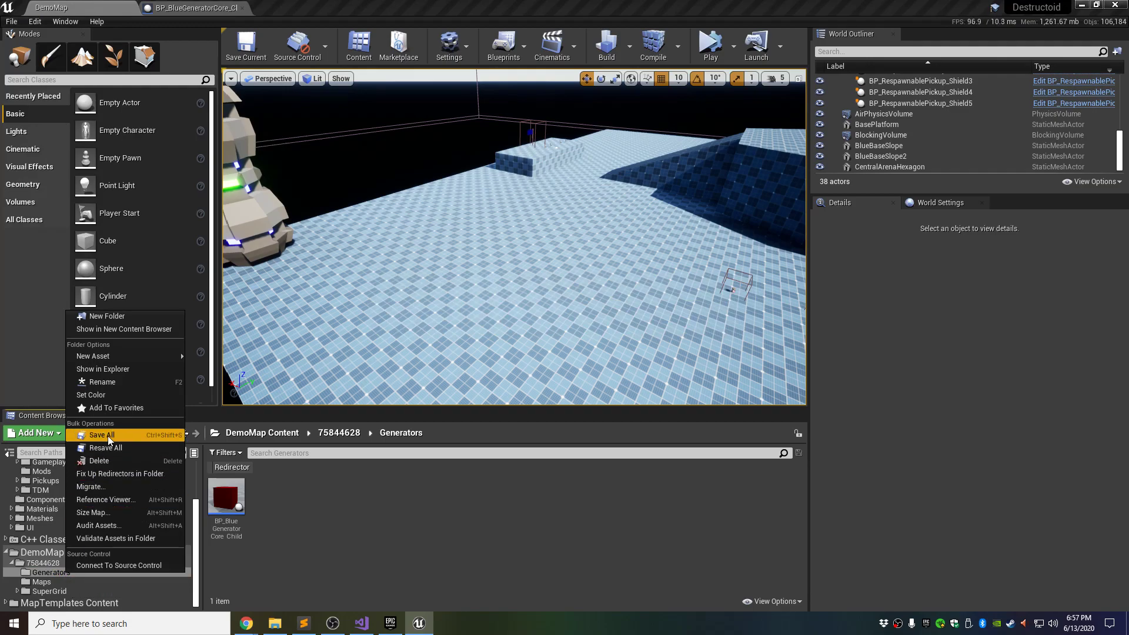
click(110, 460)
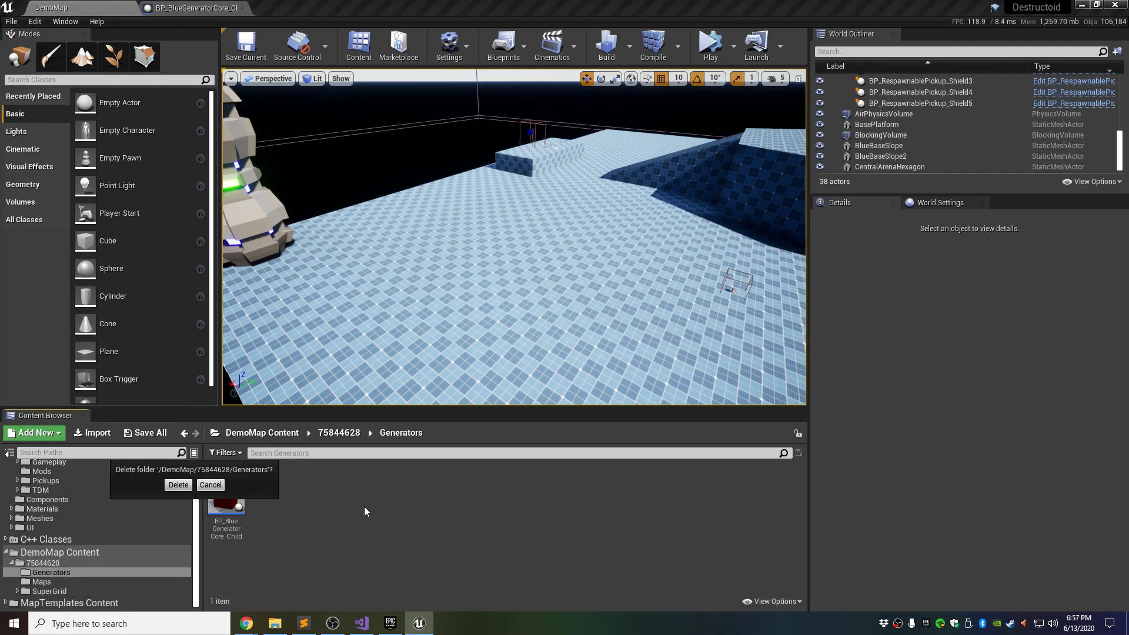
click(188, 486)
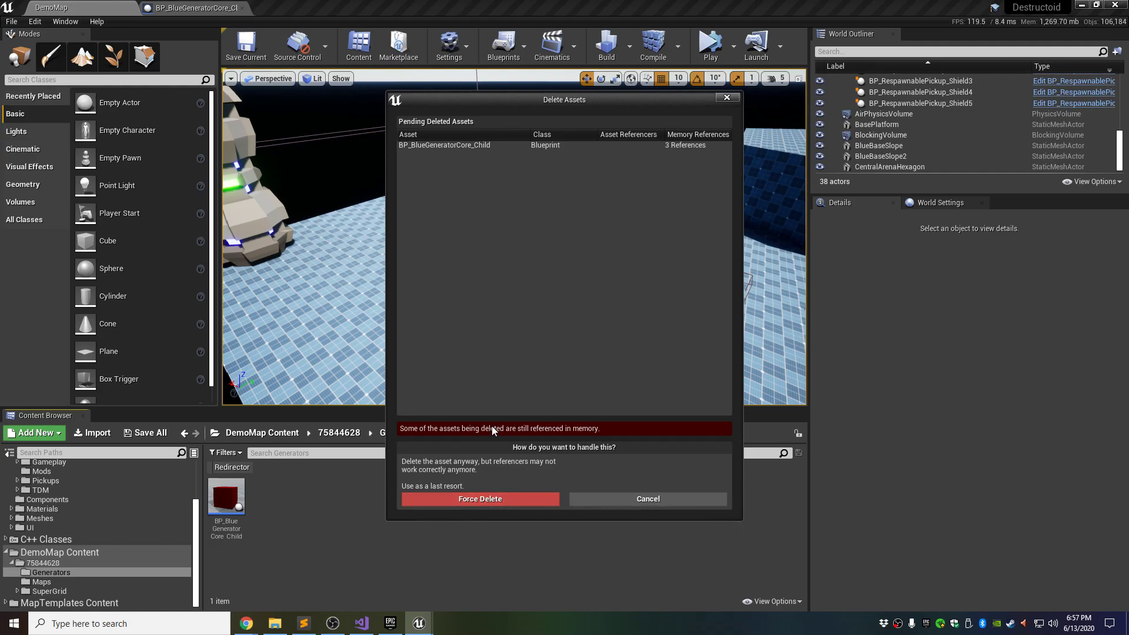
click(474, 500)
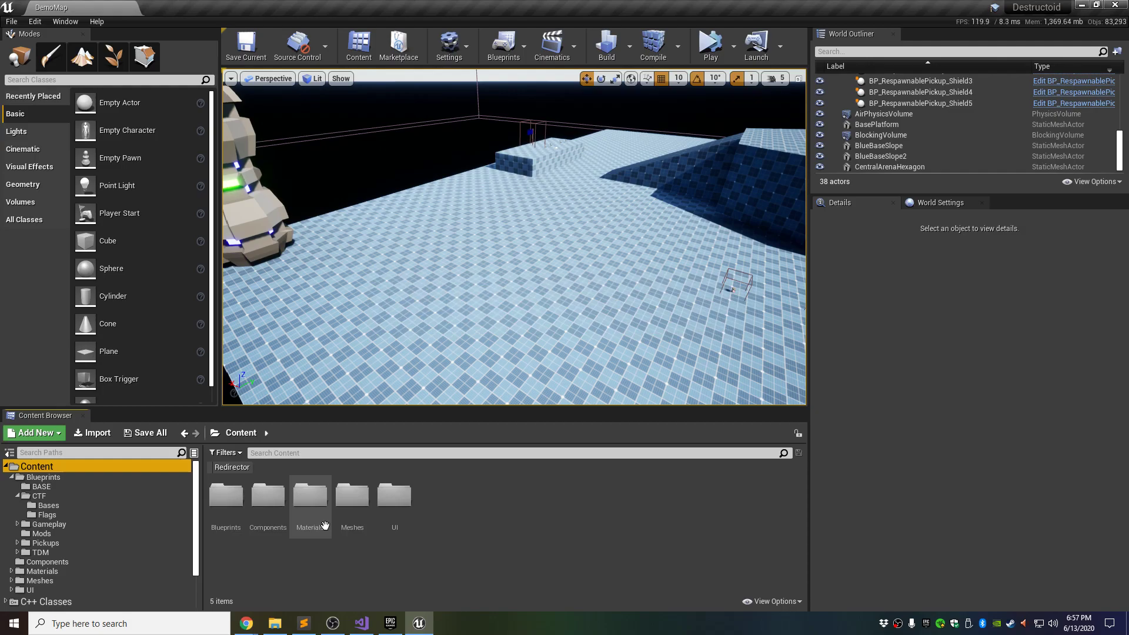
- Open the mod's numbered folder in DemoMap Content and look at the asset import dialog without importing anything
click(18, 496)
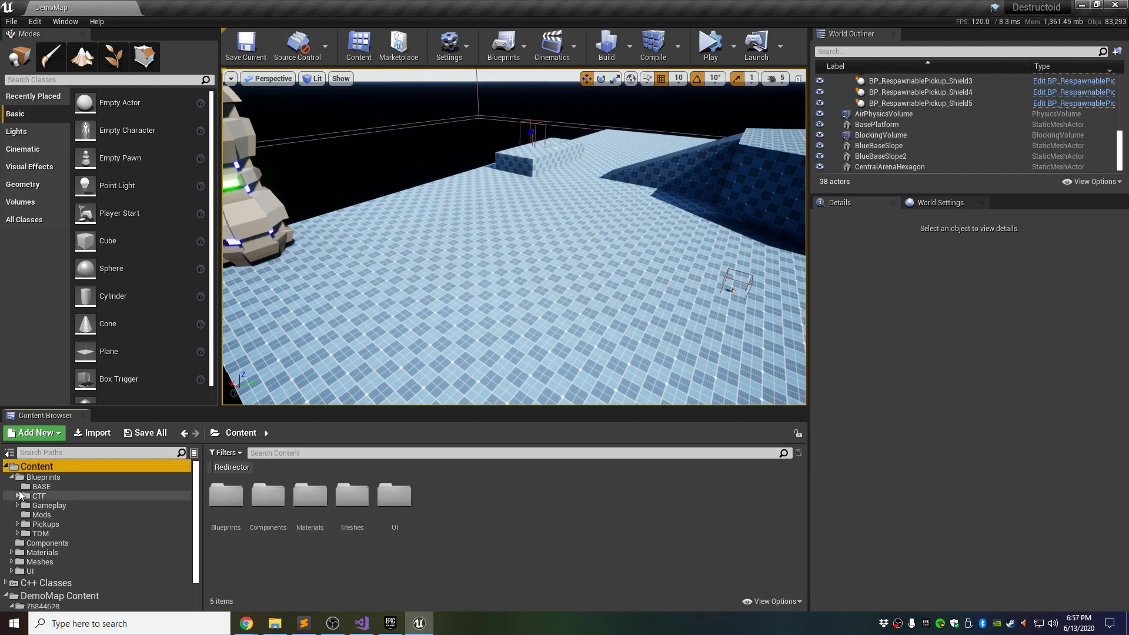
click(12, 477)
click(42, 550)
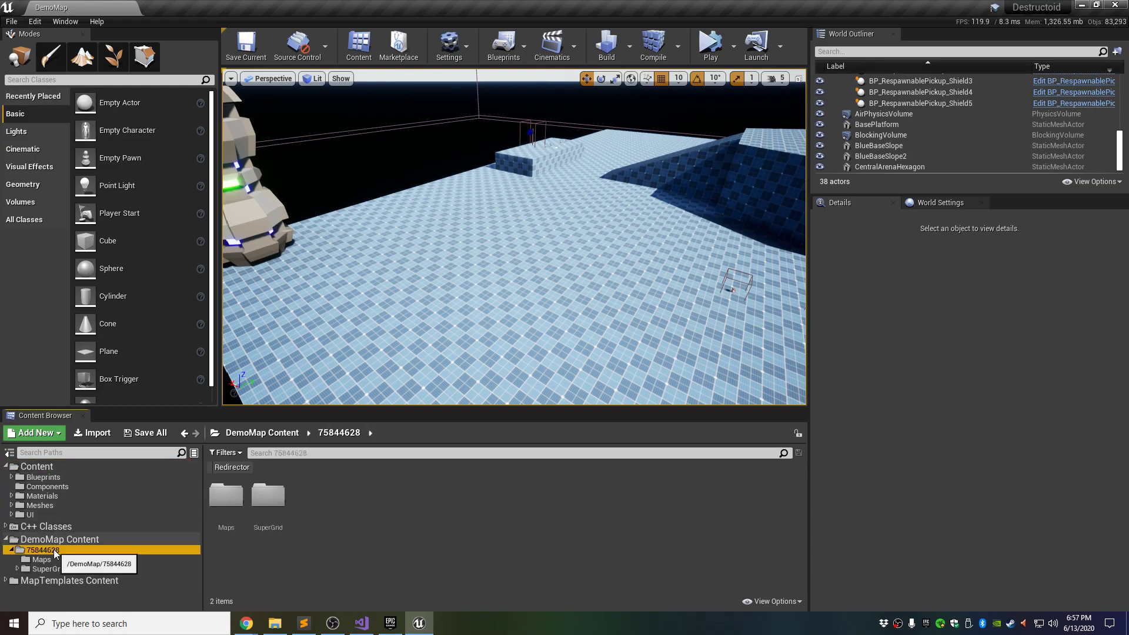
click(93, 436)
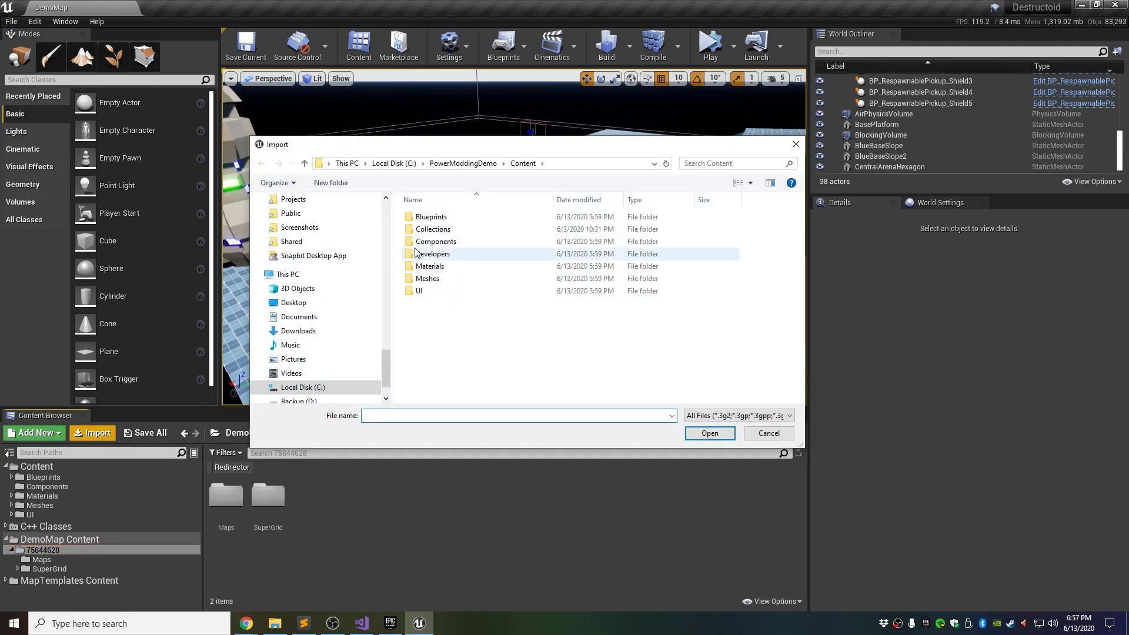
click(760, 435)
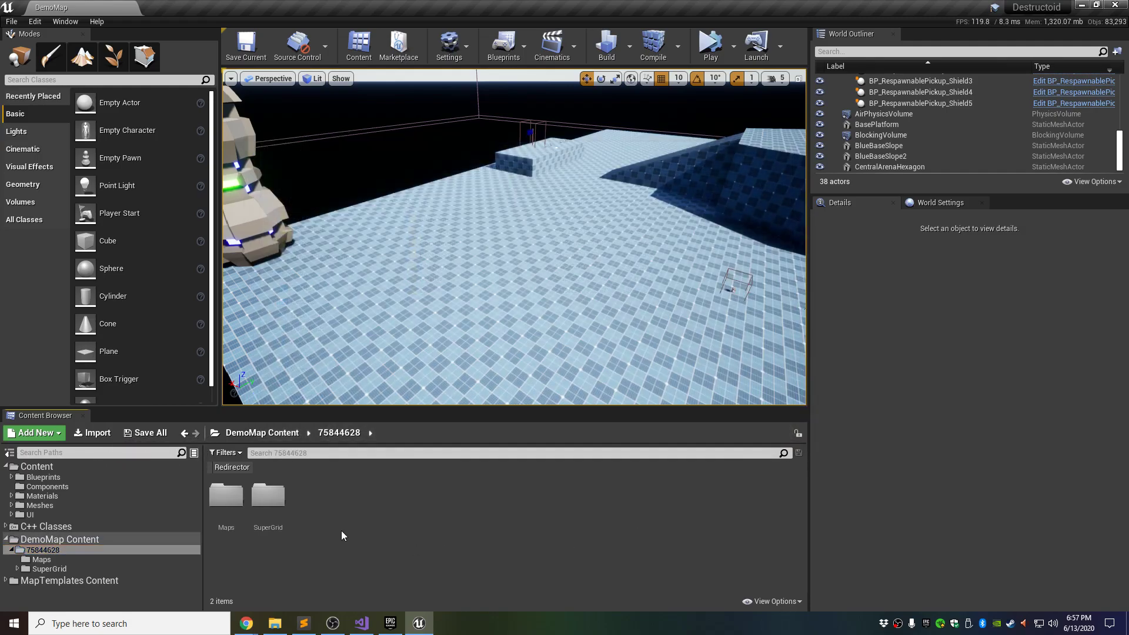
right_drag(398, 325, 512, 322)
key(w)
key(s)
key(a)
key(s)
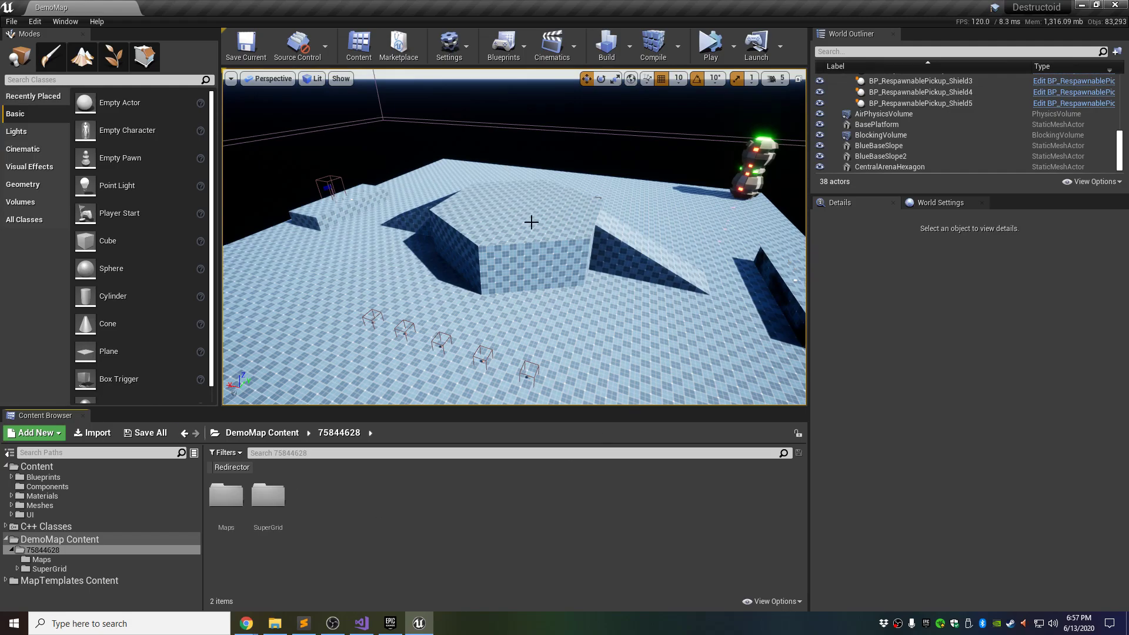
right_drag(440, 281, 552, 315)
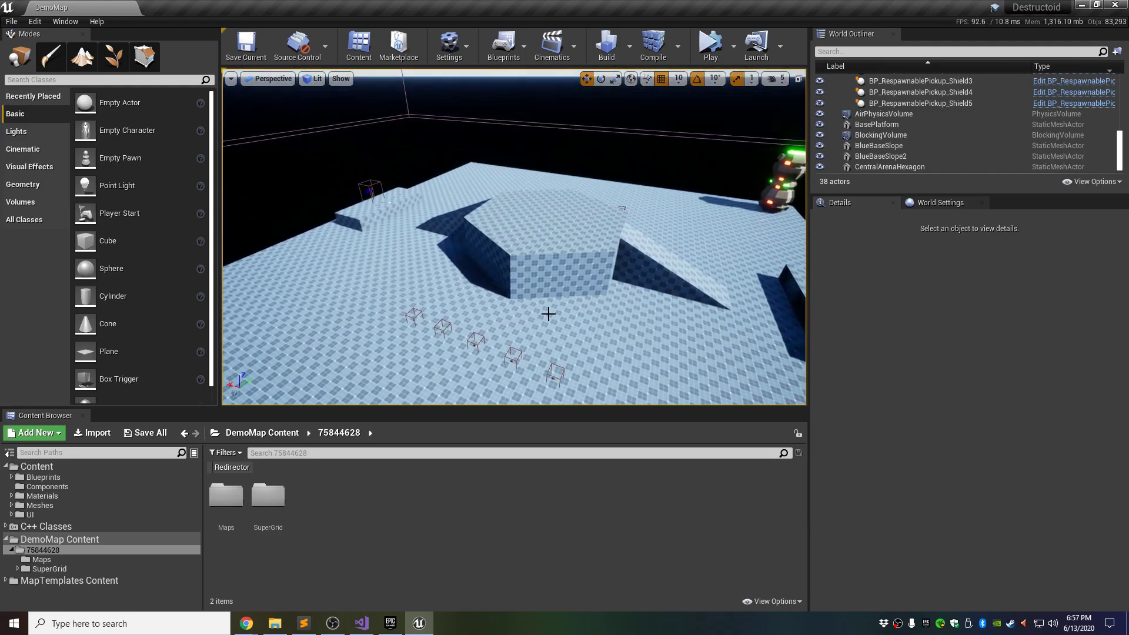
- Open the Project Launcher and review the Game launch profile's cook, release, advanced and package settings
click(65, 21)
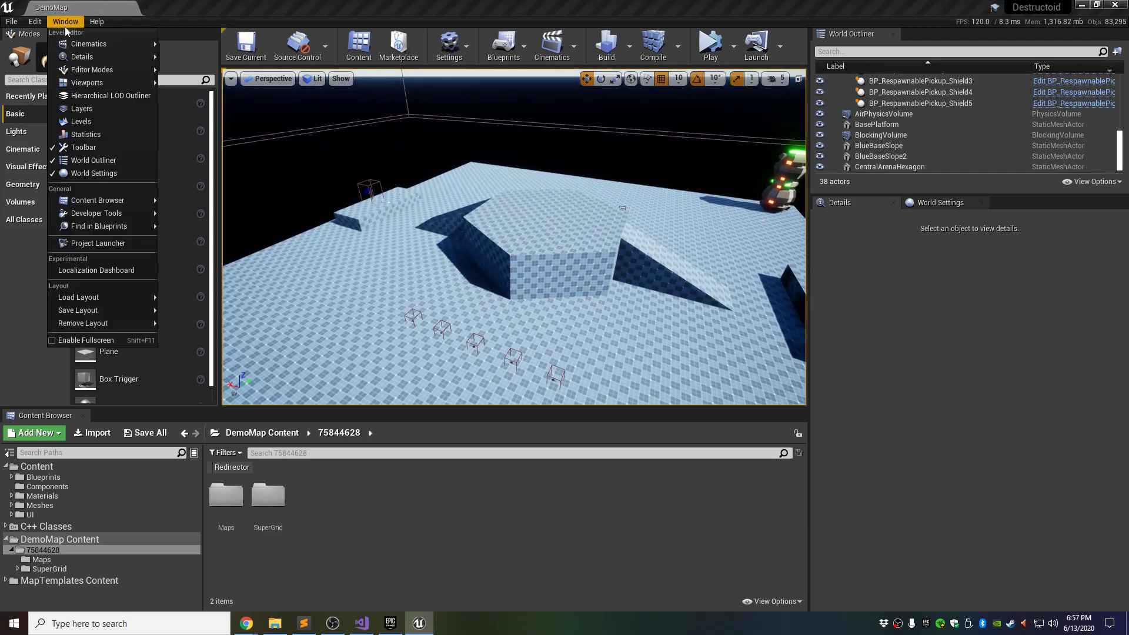
click(91, 244)
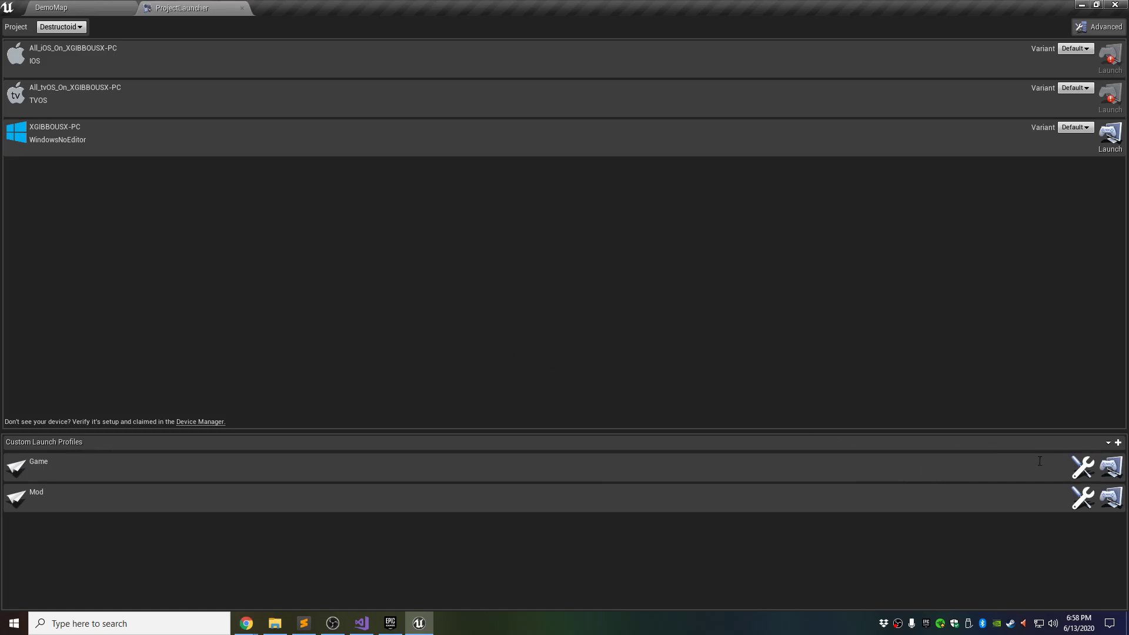
click(1084, 468)
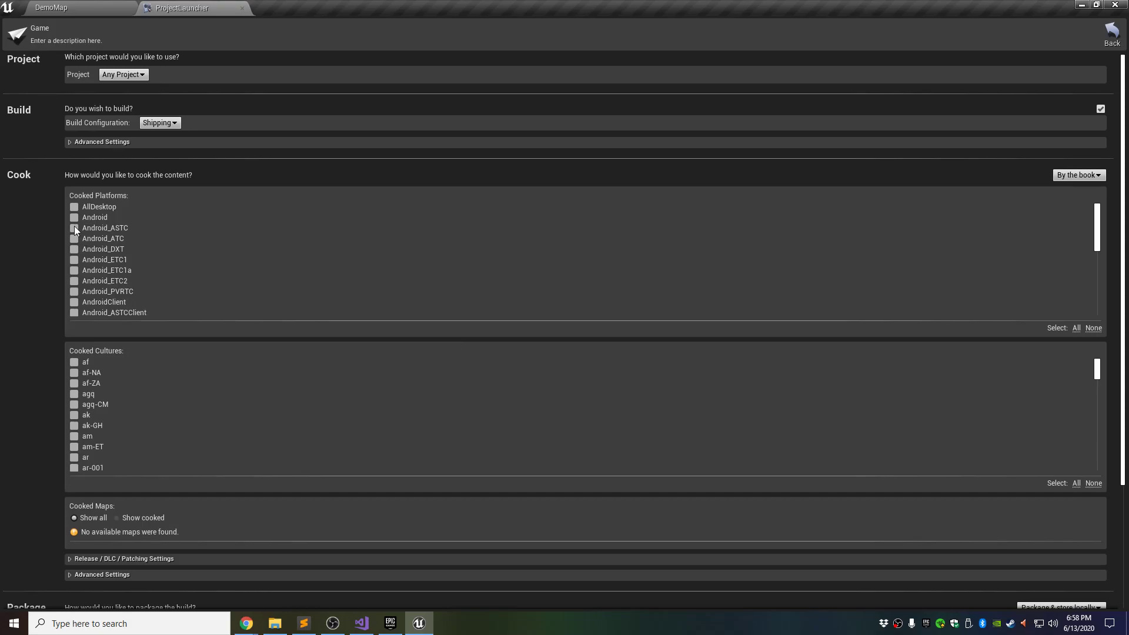
scroll(42, 285, down, 5)
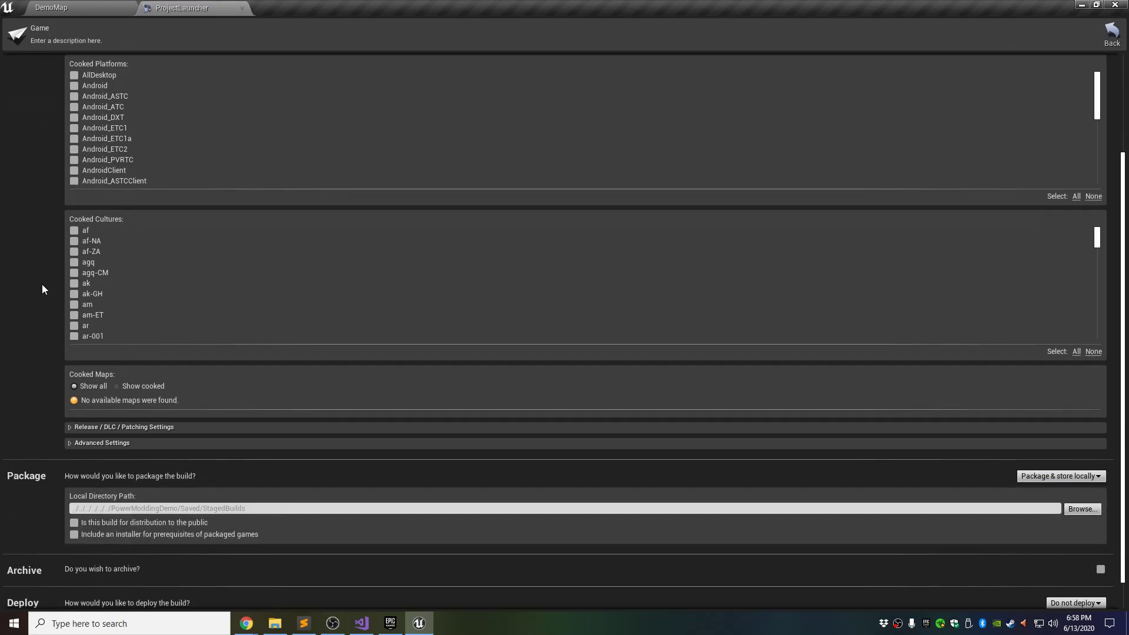
click(70, 409)
click(71, 394)
scroll(38, 372, down, 3)
scroll(30, 371, down, 3)
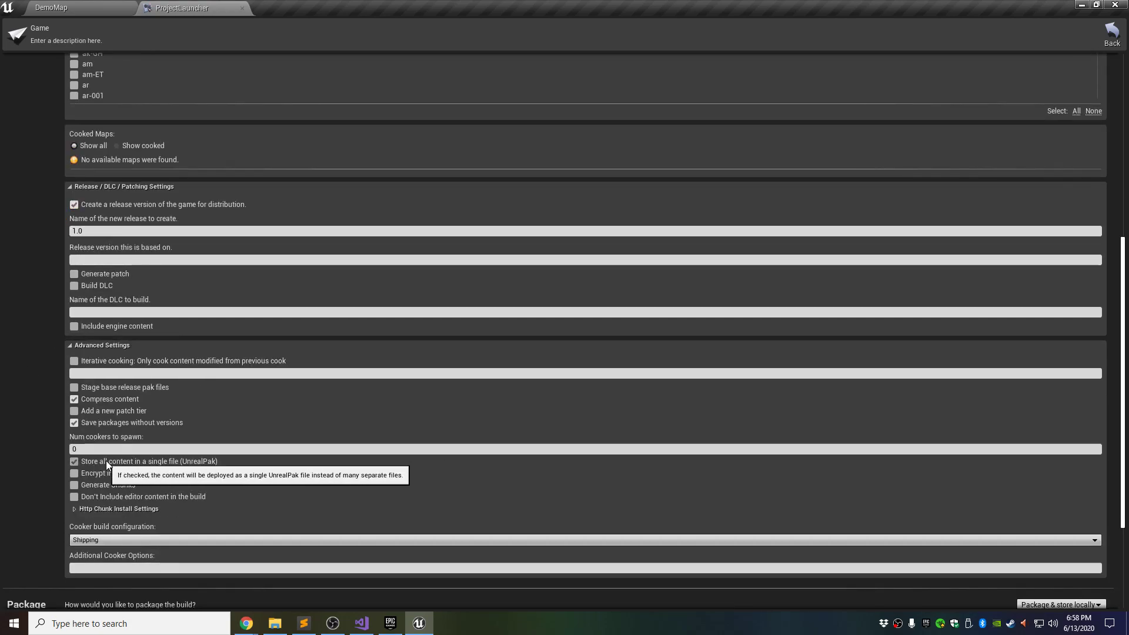
scroll(44, 457, down, 3)
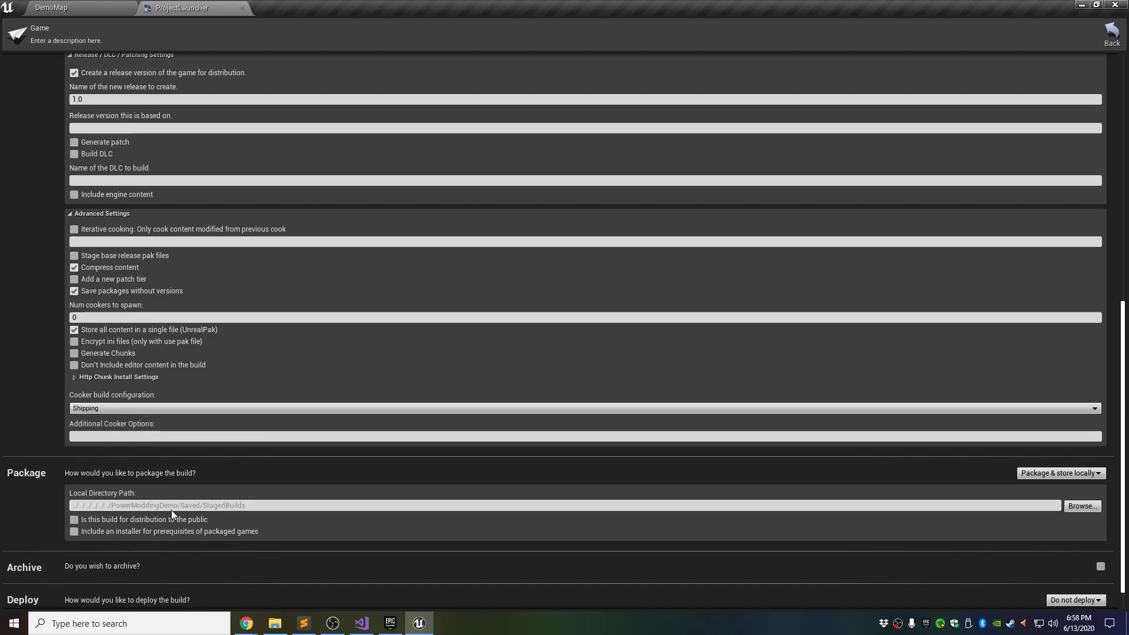
scroll(37, 512, down, 1)
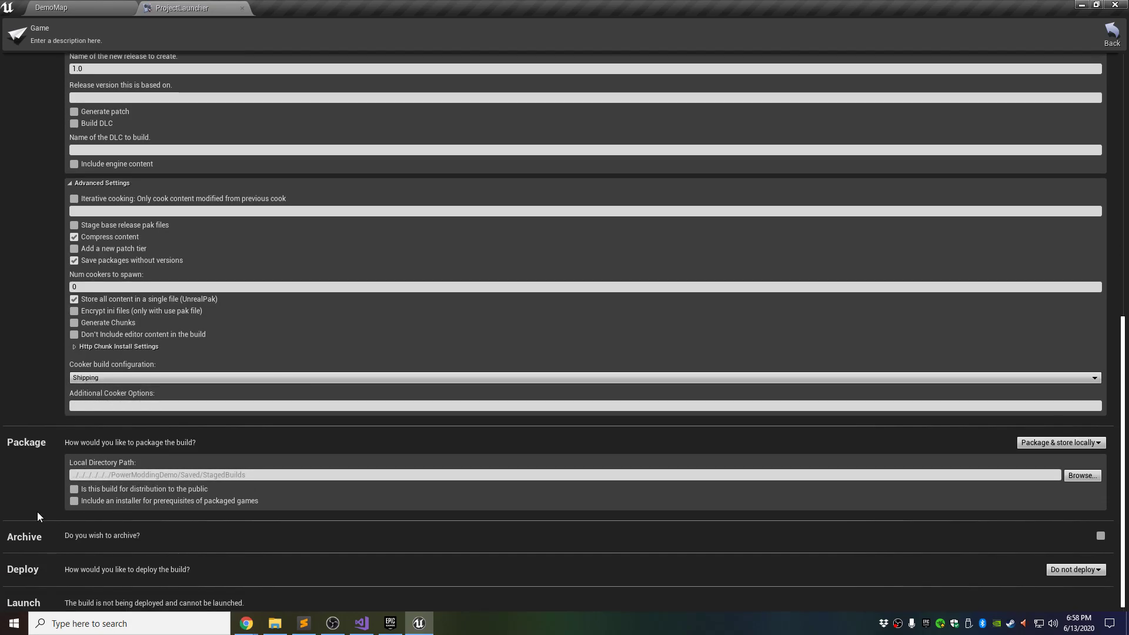
scroll(37, 512, up, 4)
scroll(37, 512, up, 10)
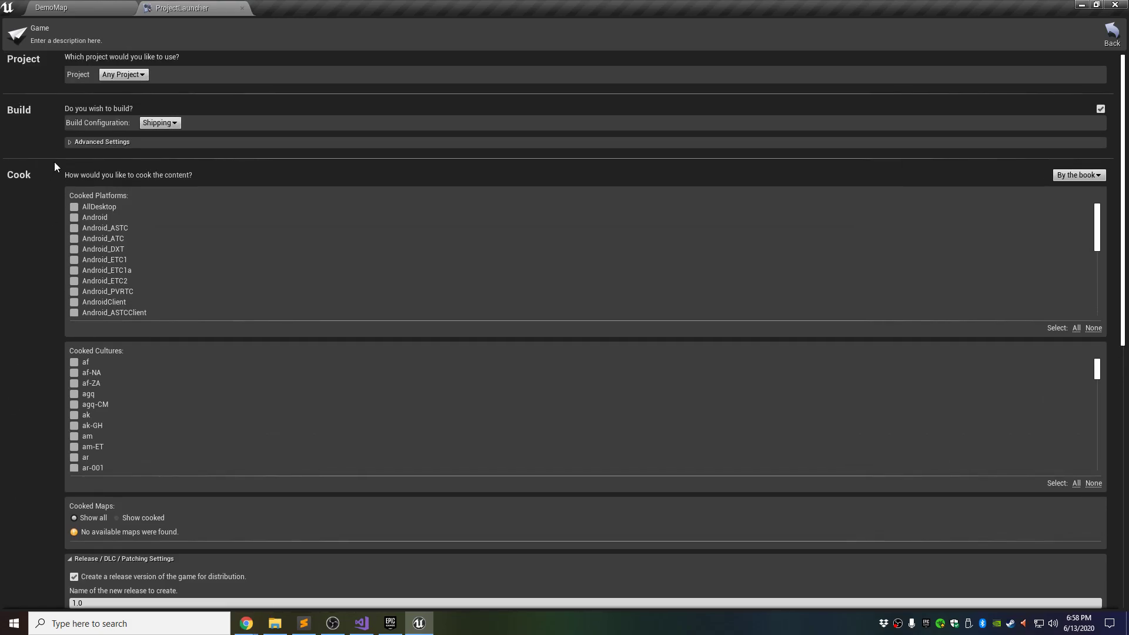
click(1111, 34)
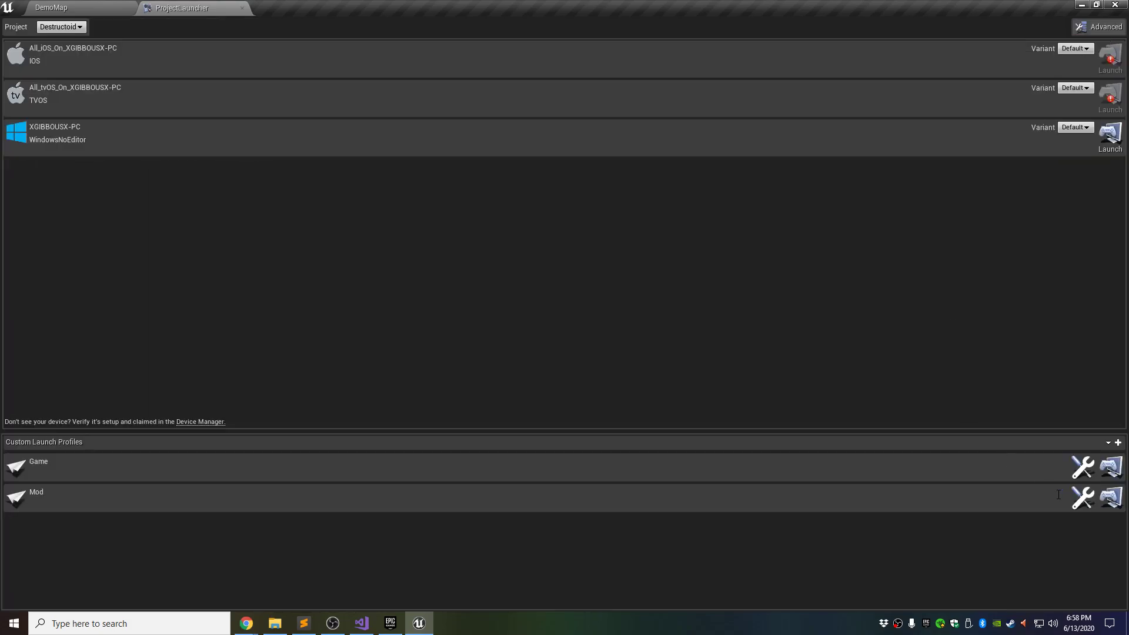
- Launch the Game profile to build, cook and package the base game, and close the output log when it finishes
click(1111, 468)
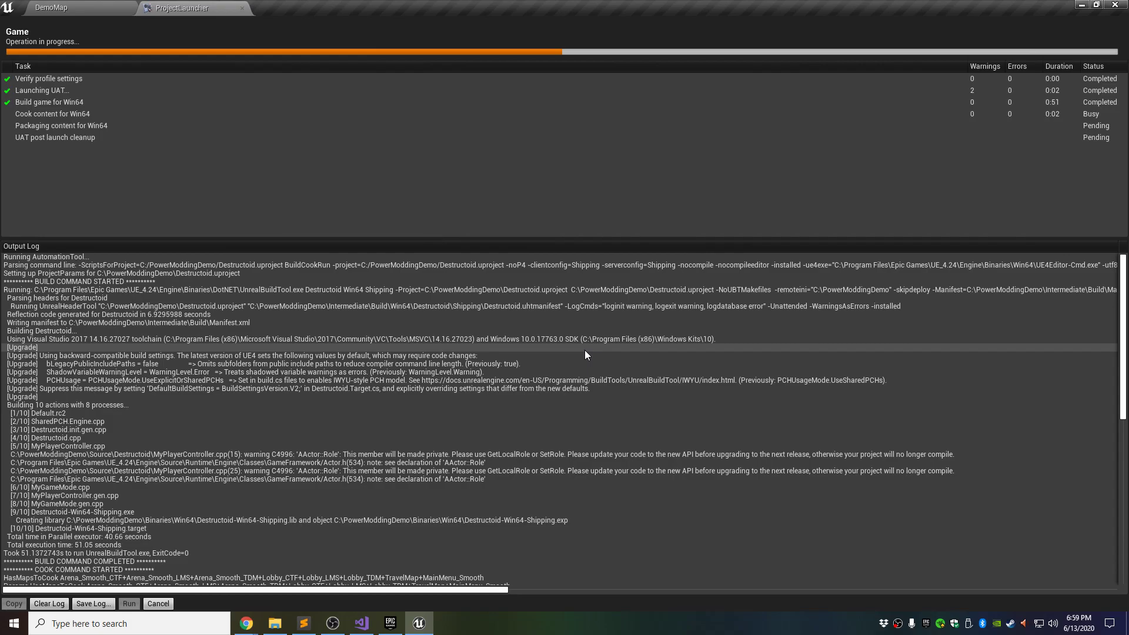
scroll(198, 404, down, 10)
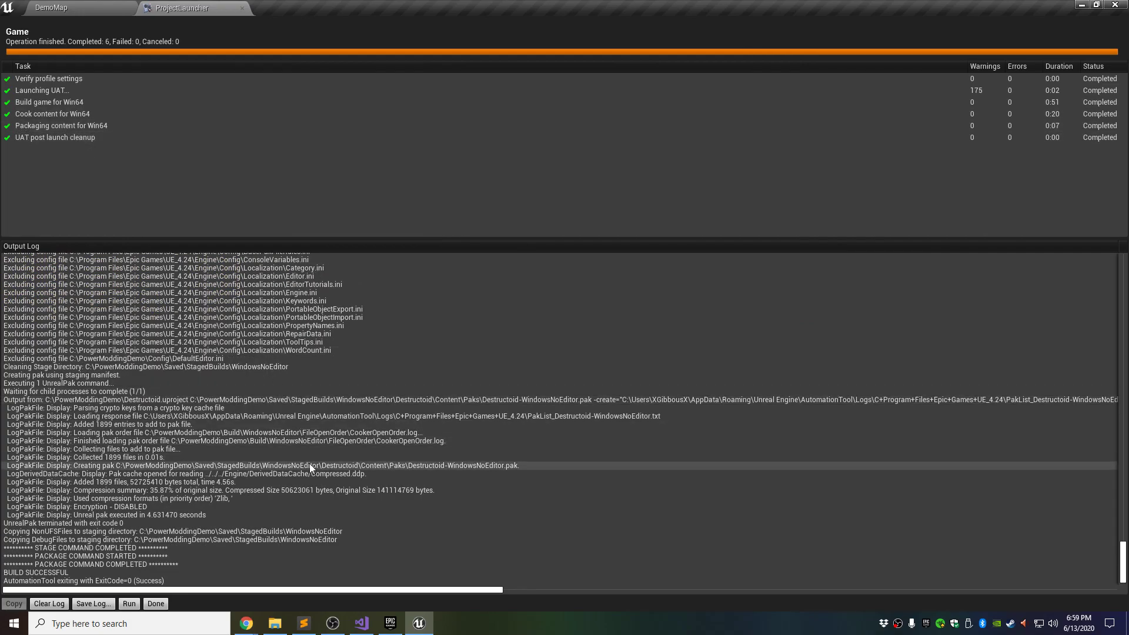
click(155, 604)
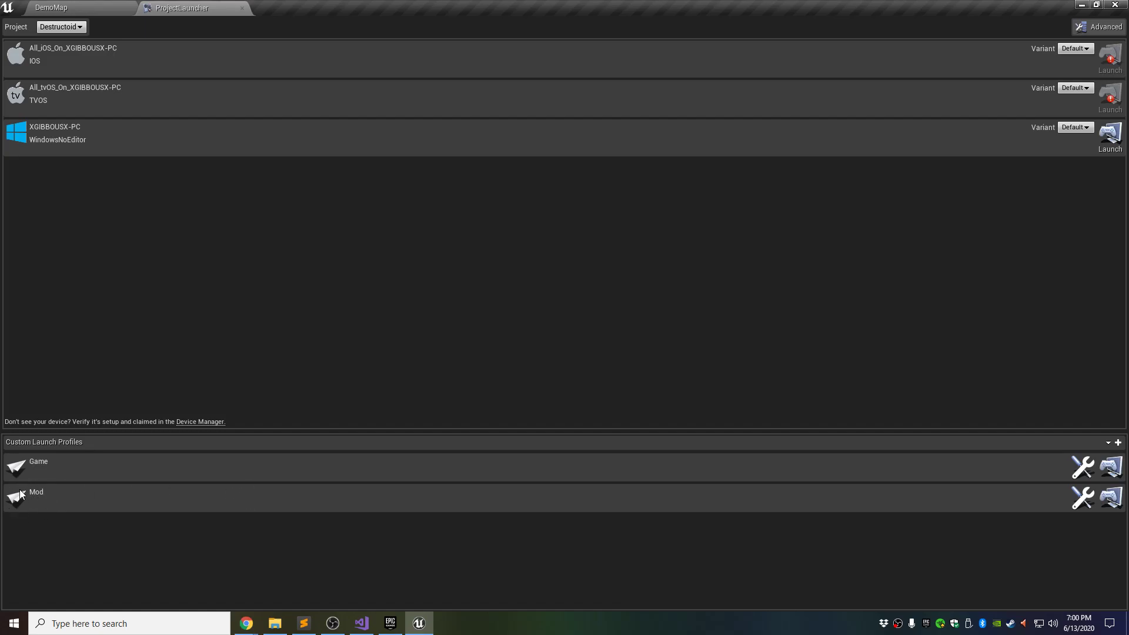
- Compare the custom launch profiles with the DemoMap Content folder in the level editor to check the mod's name
click(86, 6)
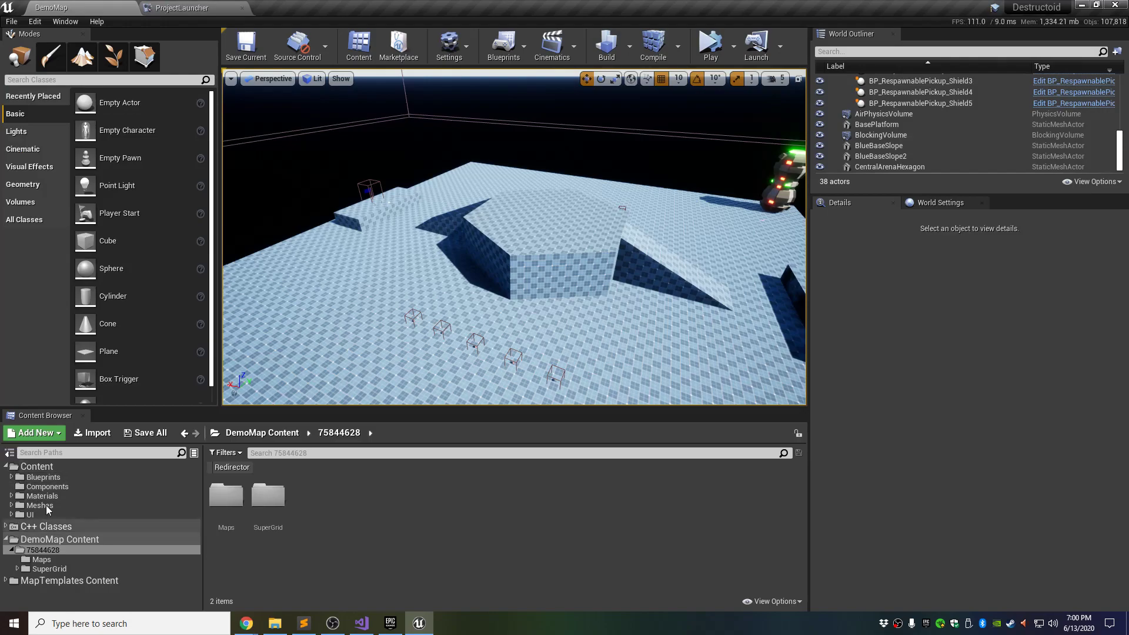
click(194, 5)
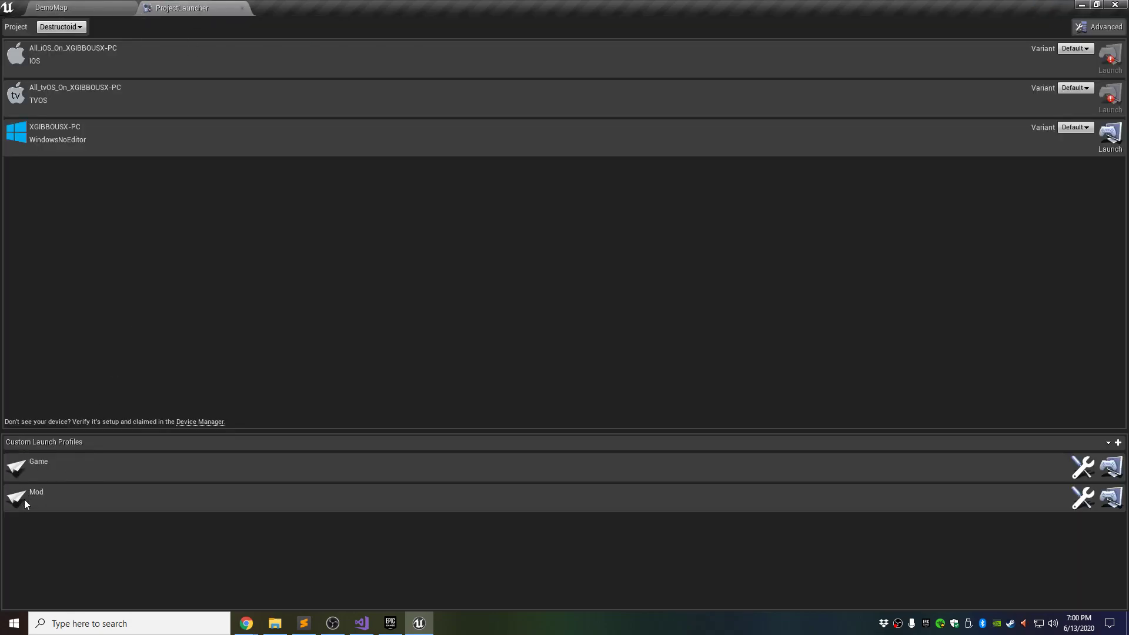
click(100, 5)
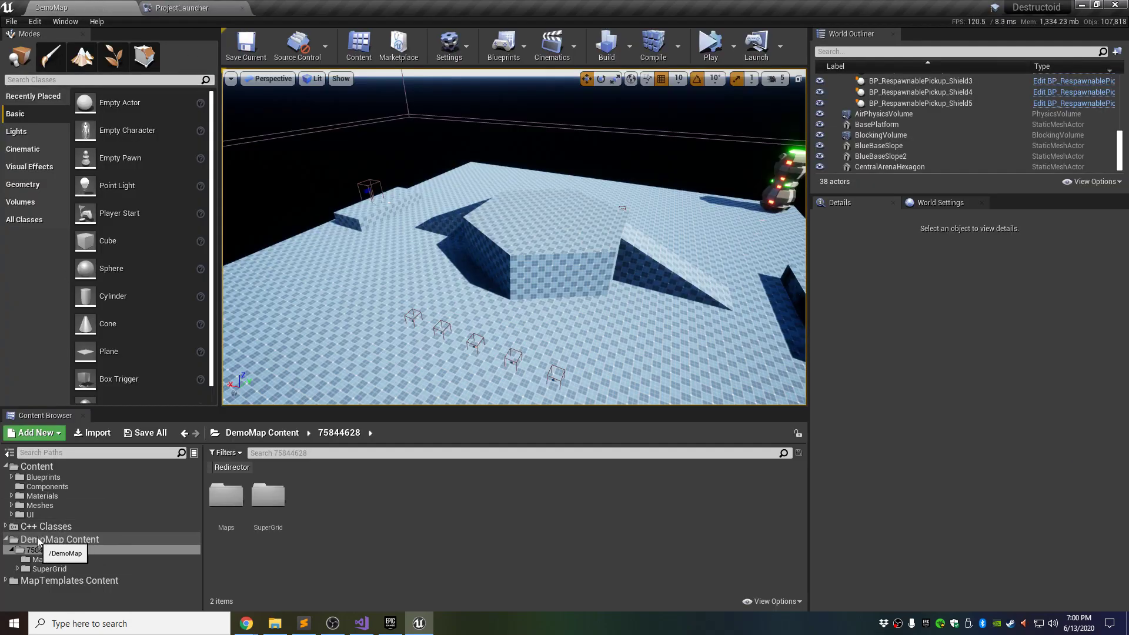
click(185, 6)
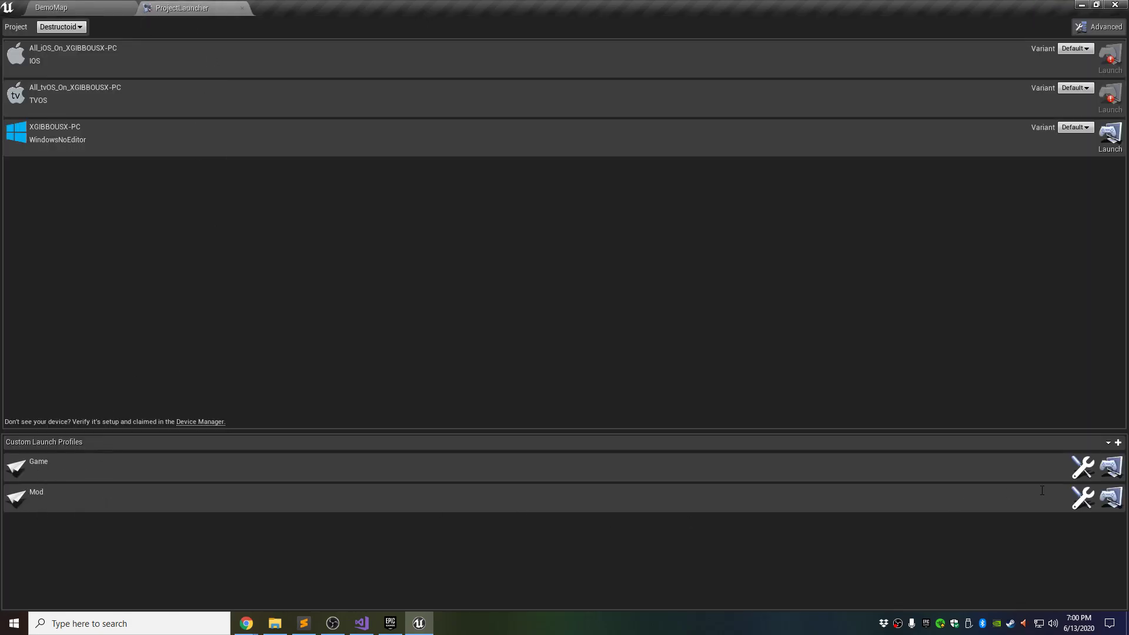
- Set the name of the DLC to build to DemoMap in the Mod launch profile's release settings
click(1082, 498)
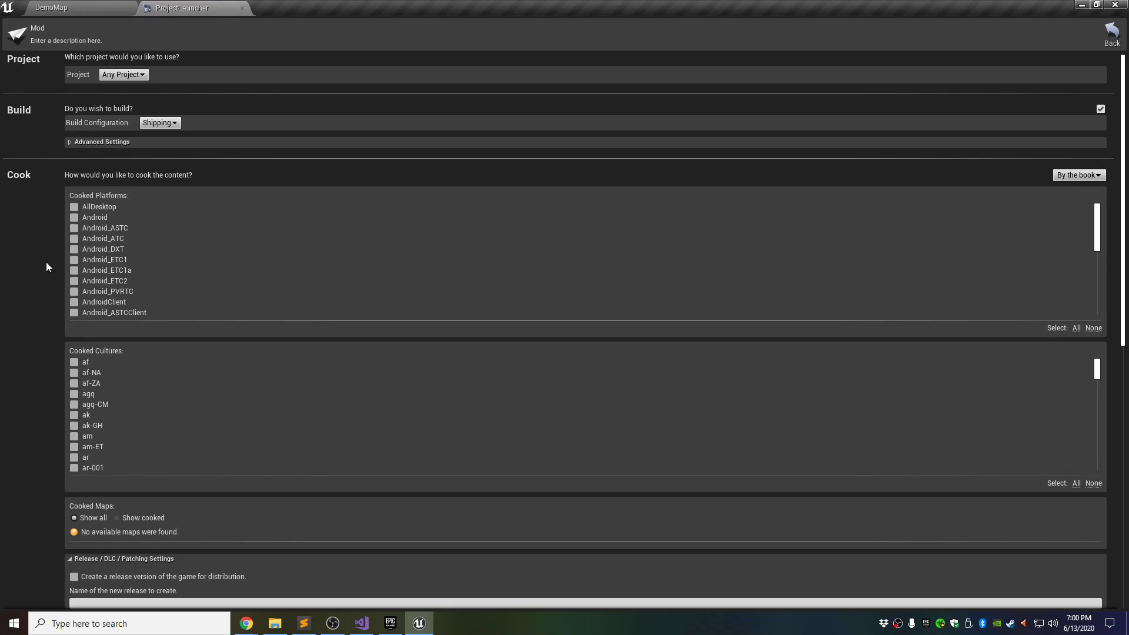
scroll(54, 316, down, 10)
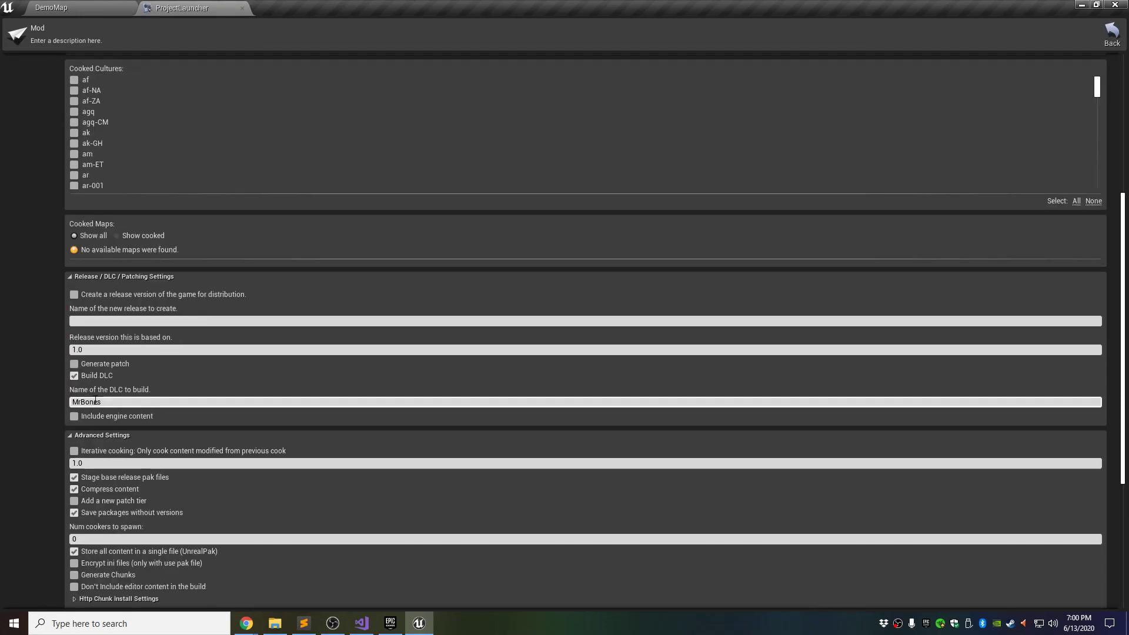
click(94, 402)
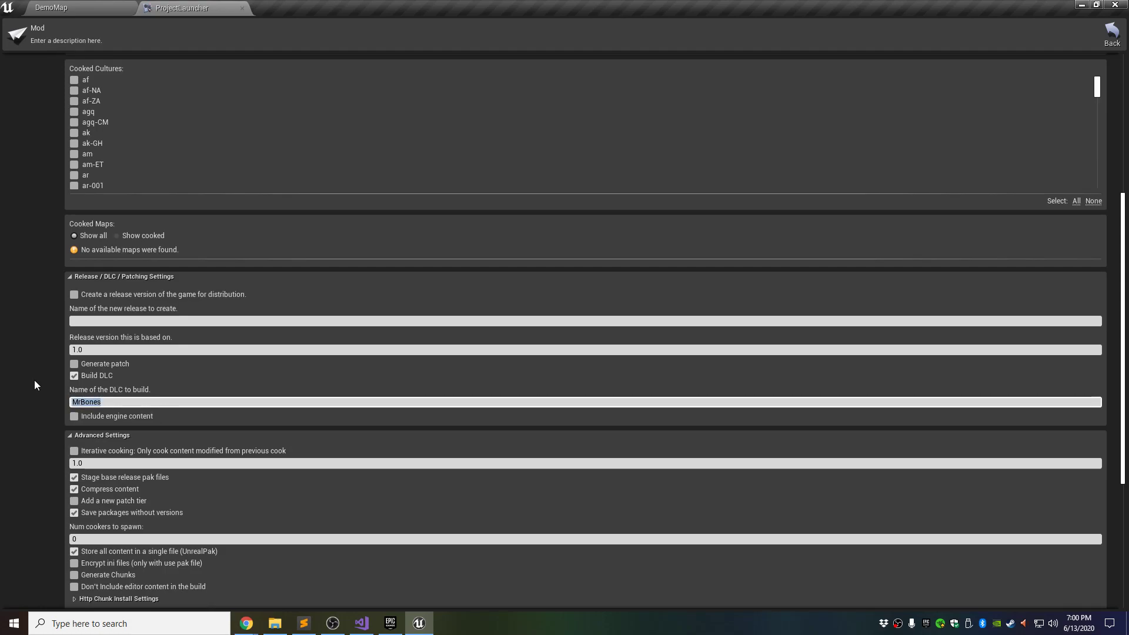
text(DemoMap)
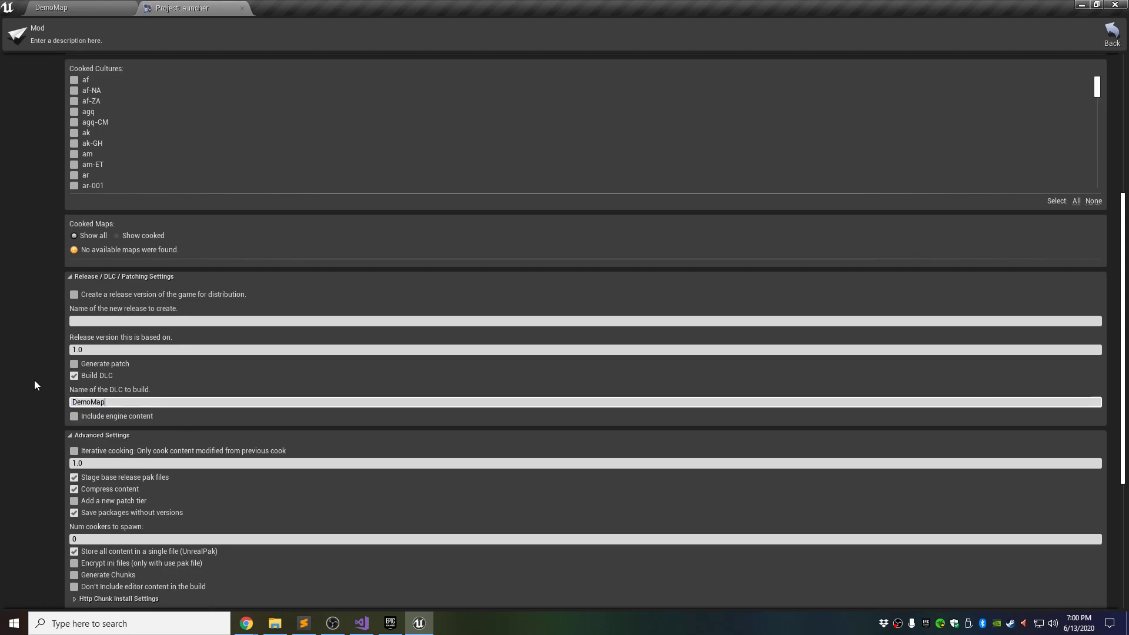
key(Return)
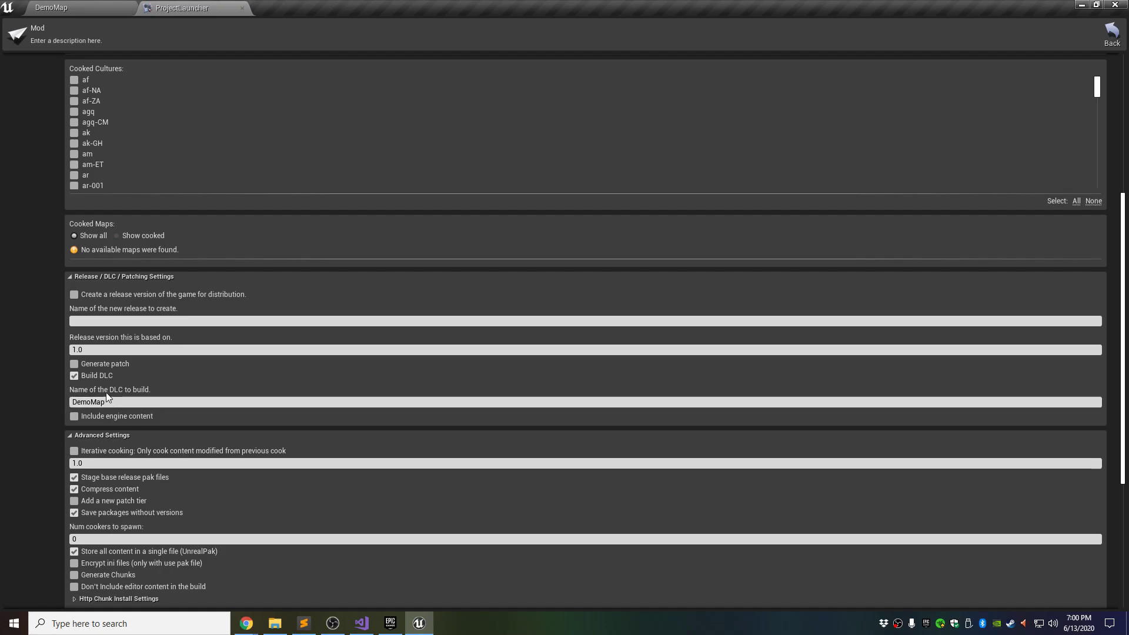
- Check the DemoMap plugin's folder name in the project's Plugins folder in File Explorer, and return to the Mod profile
click(274, 623)
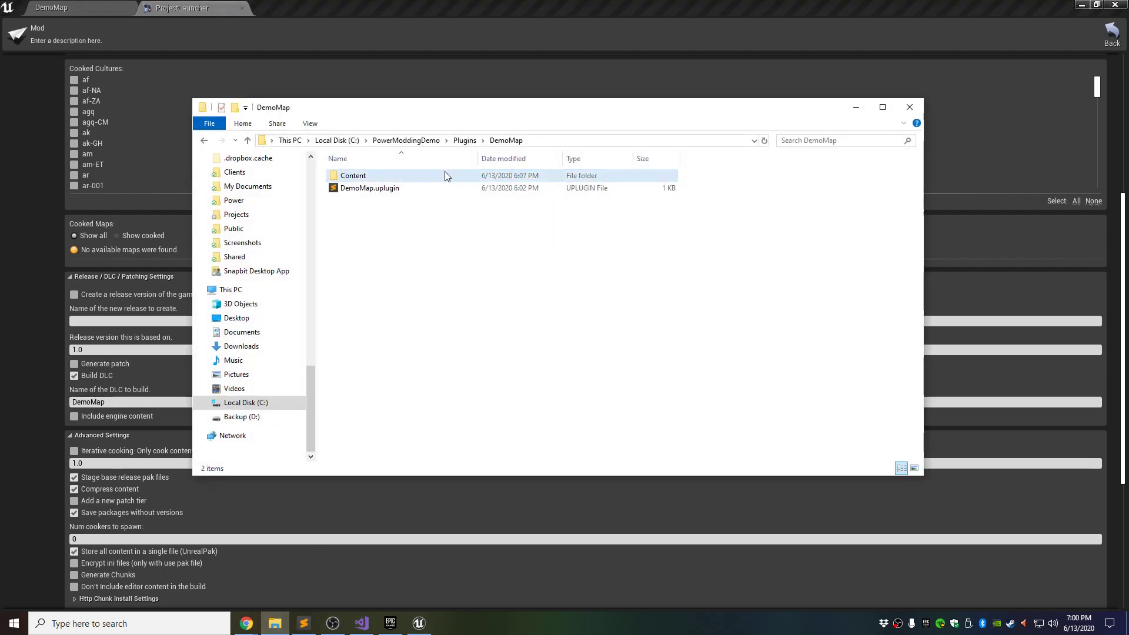
click(468, 142)
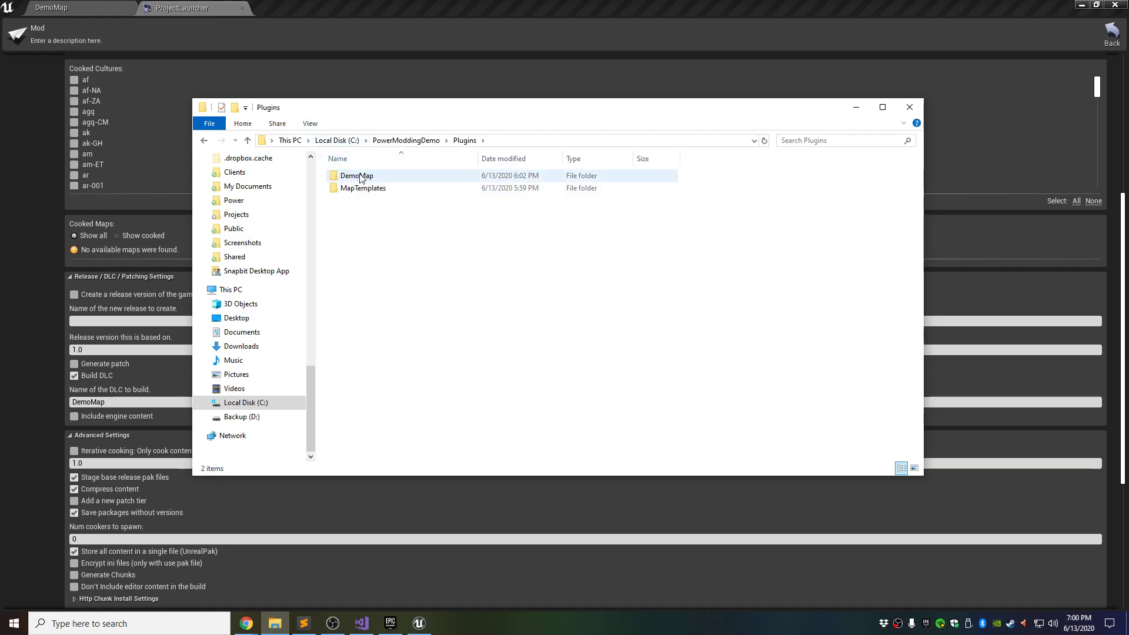
click(315, 2)
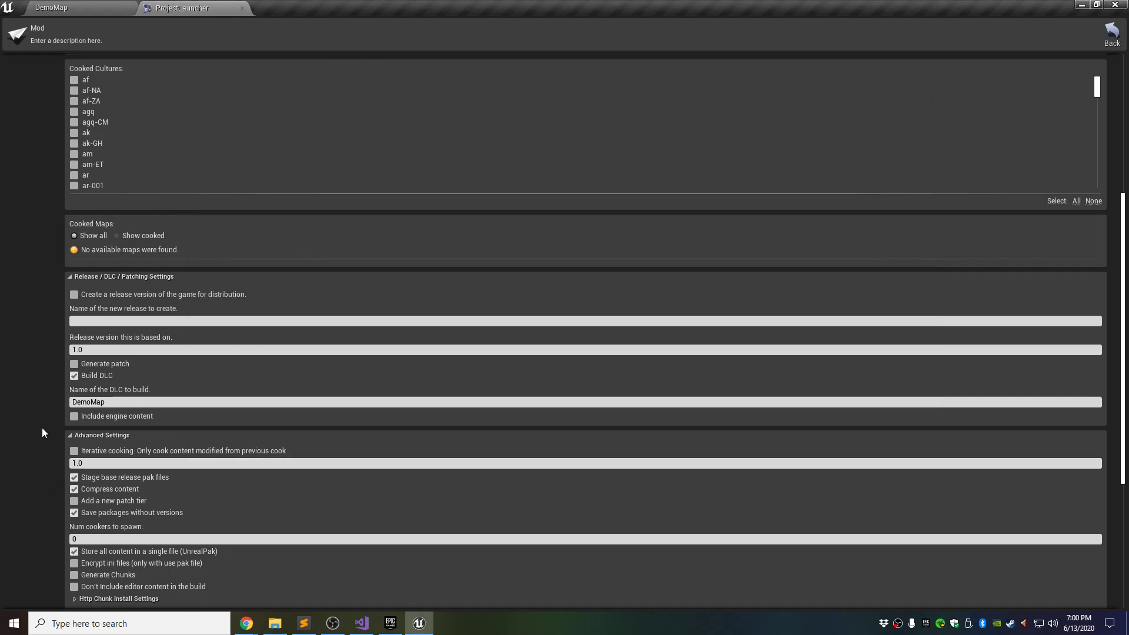
- Create a Builds folder in C:\PowerModdingDemo and set it as the Mod profile's local package directory
scroll(48, 407, down, 8)
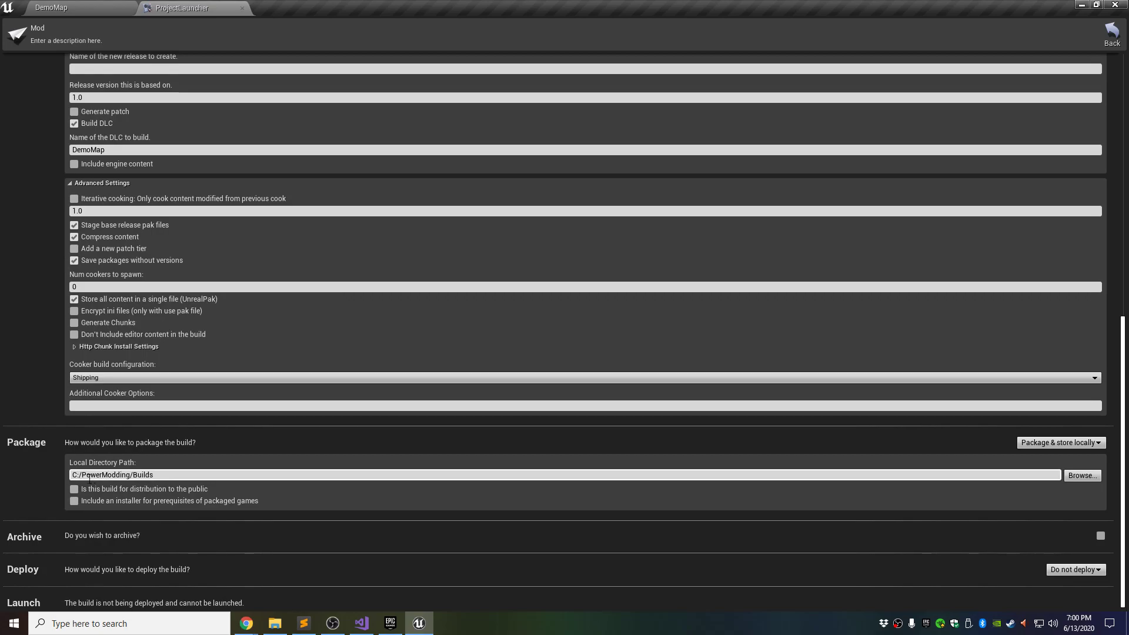
click(1070, 474)
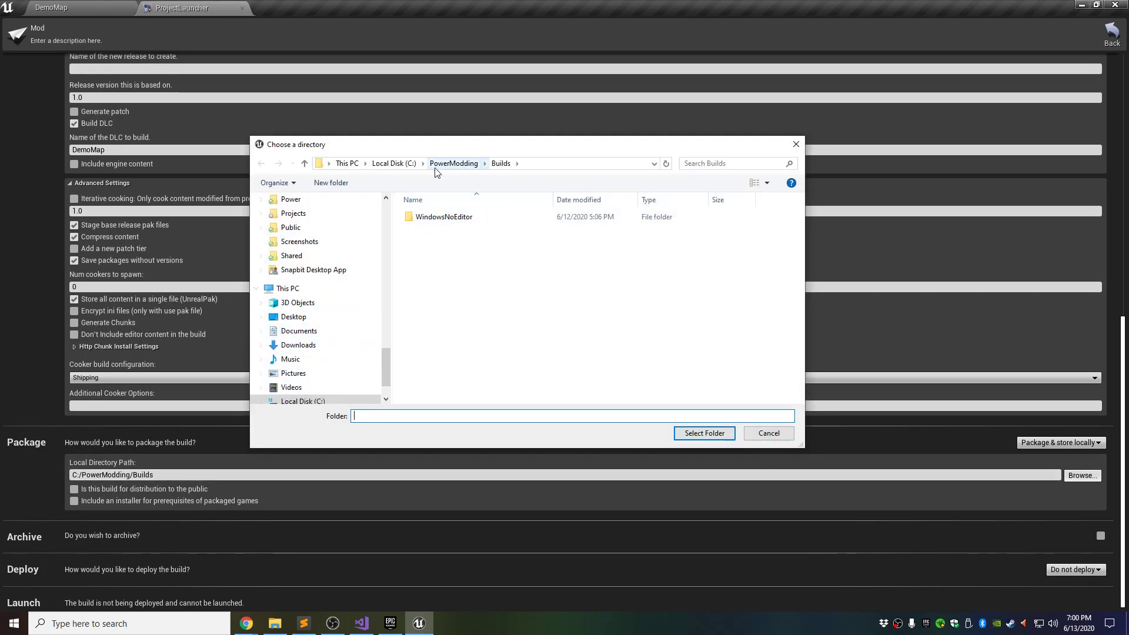
click(394, 163)
double_click(452, 352)
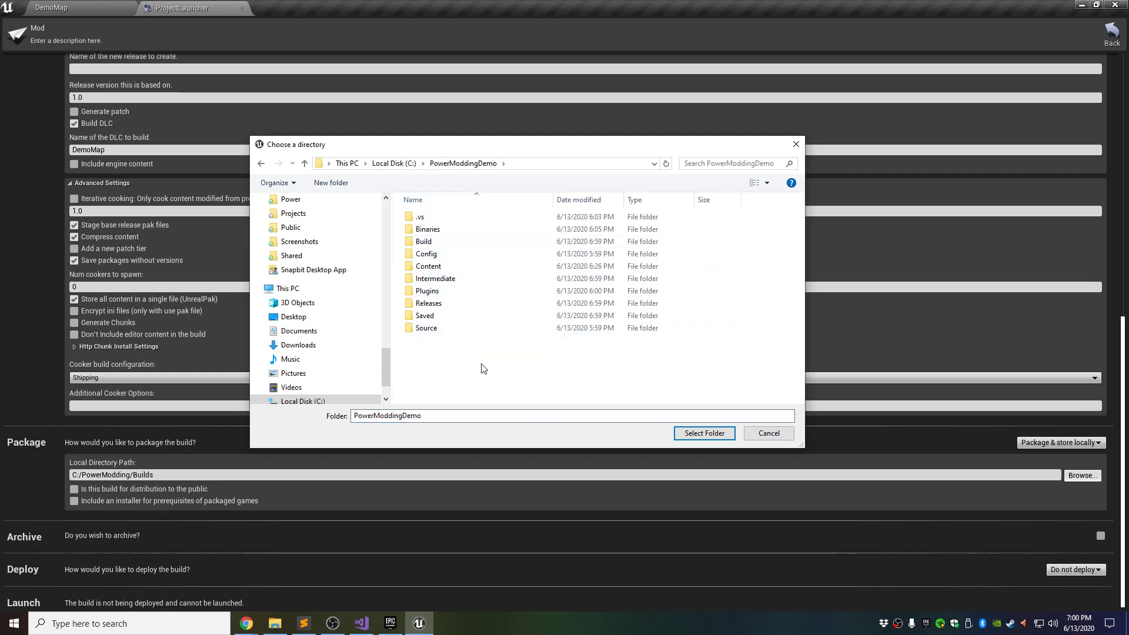
right_click(439, 364)
mouse_move(482, 541)
click(582, 542)
text(Builds)
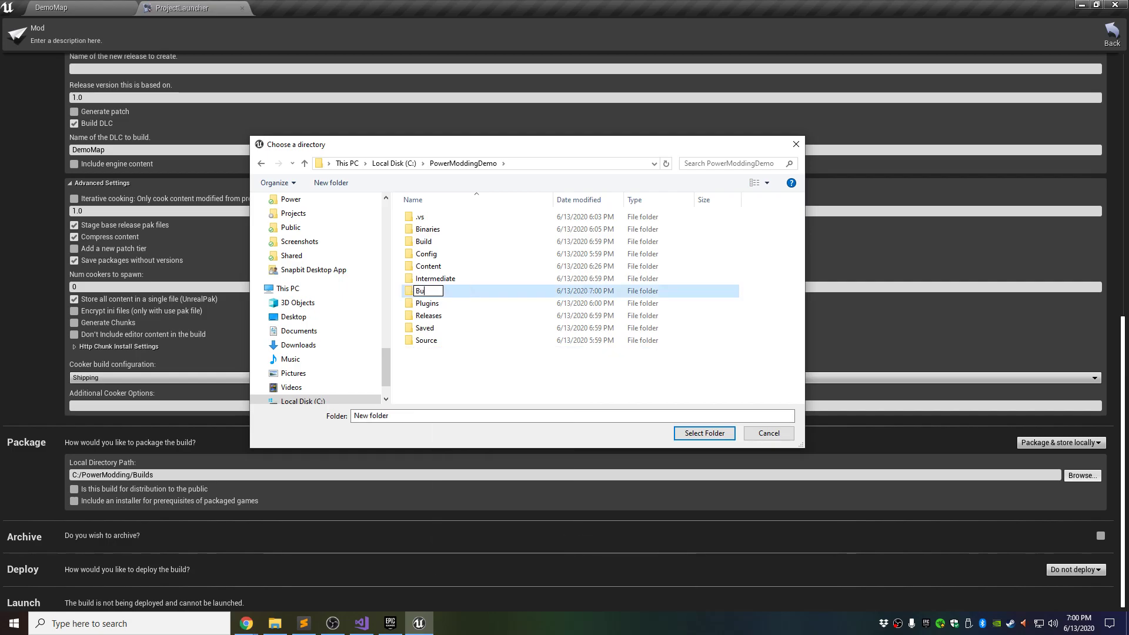
key(Return)
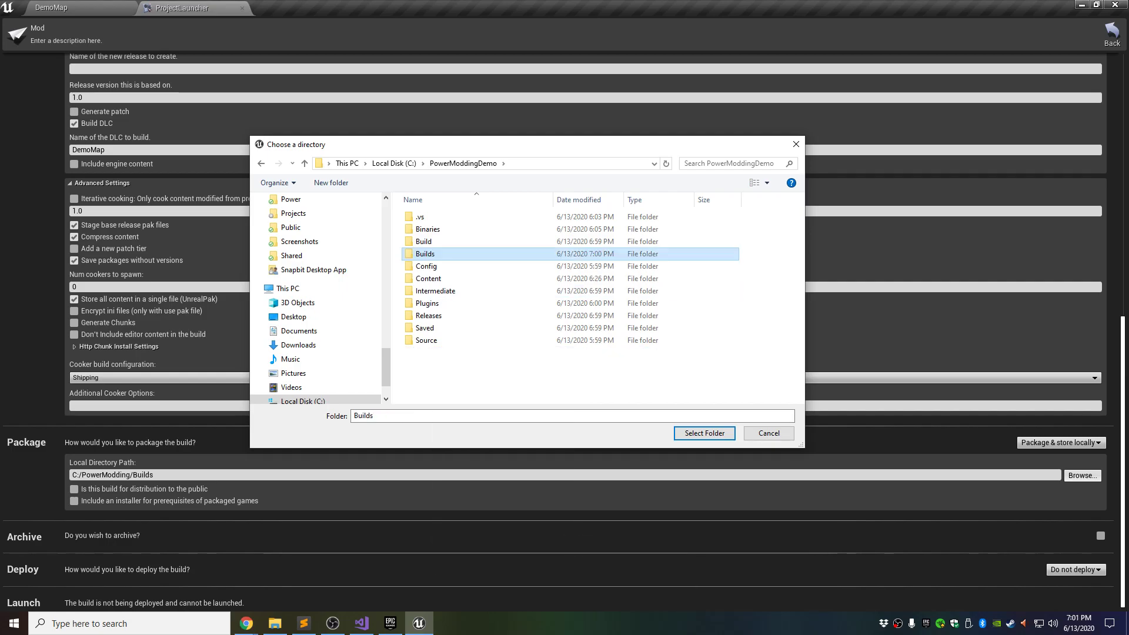
double_click(437, 255)
click(705, 434)
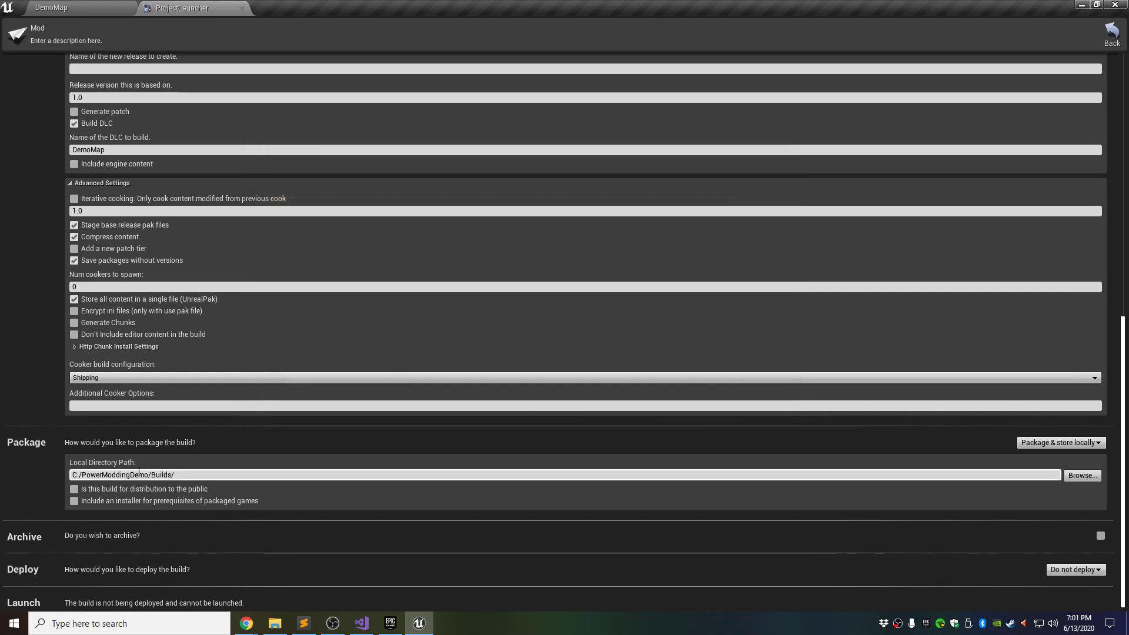
- Review the Mod profile's release and cook settings, and launch the profile to build, cook and package the DLC
scroll(23, 436, up, 3)
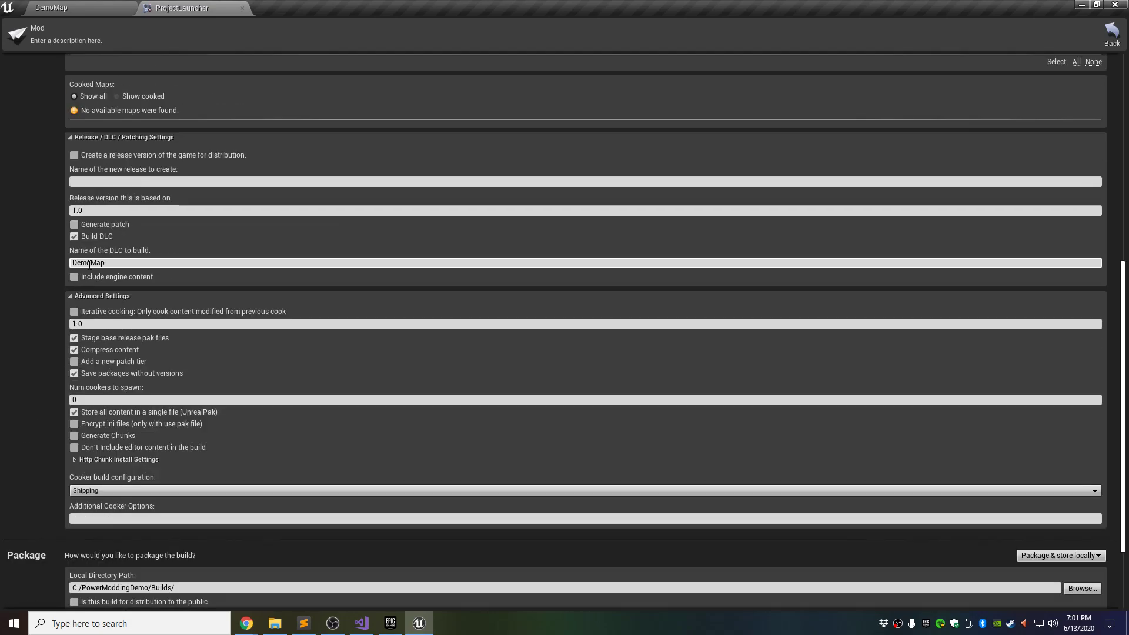
scroll(37, 320, up, 3)
scroll(36, 320, down, 2)
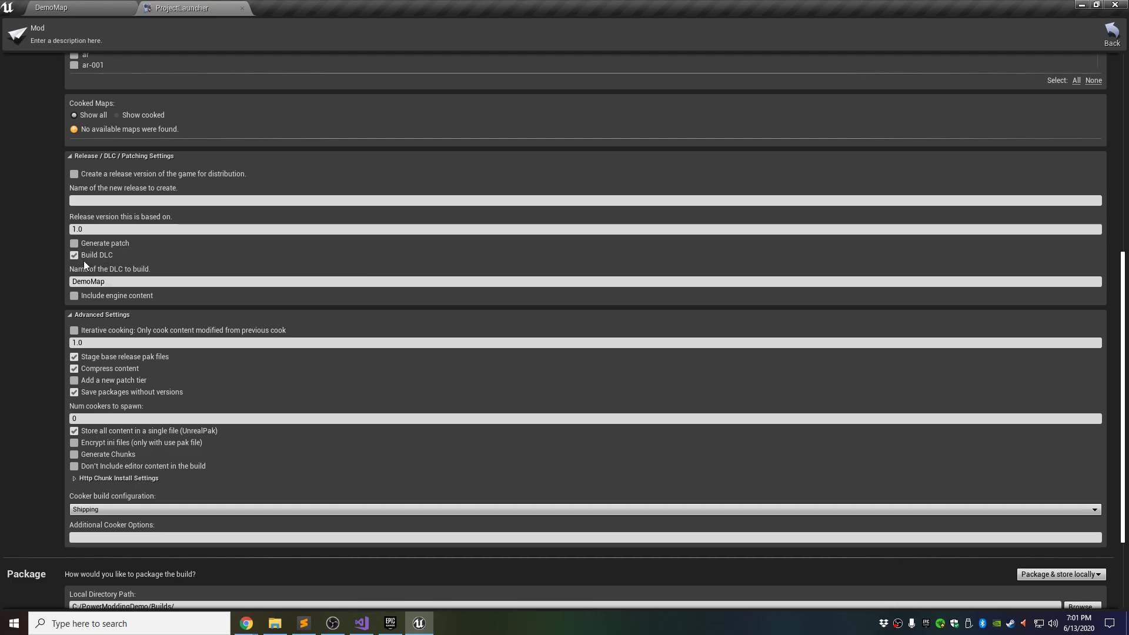
scroll(40, 344, up, 3)
scroll(41, 344, up, 8)
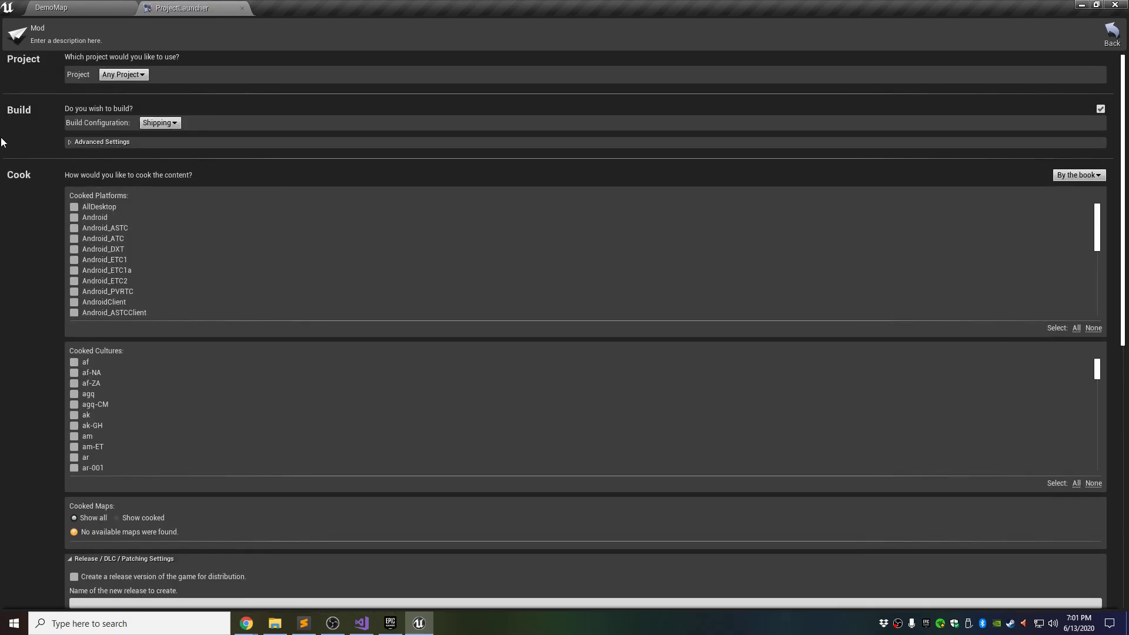
click(1115, 34)
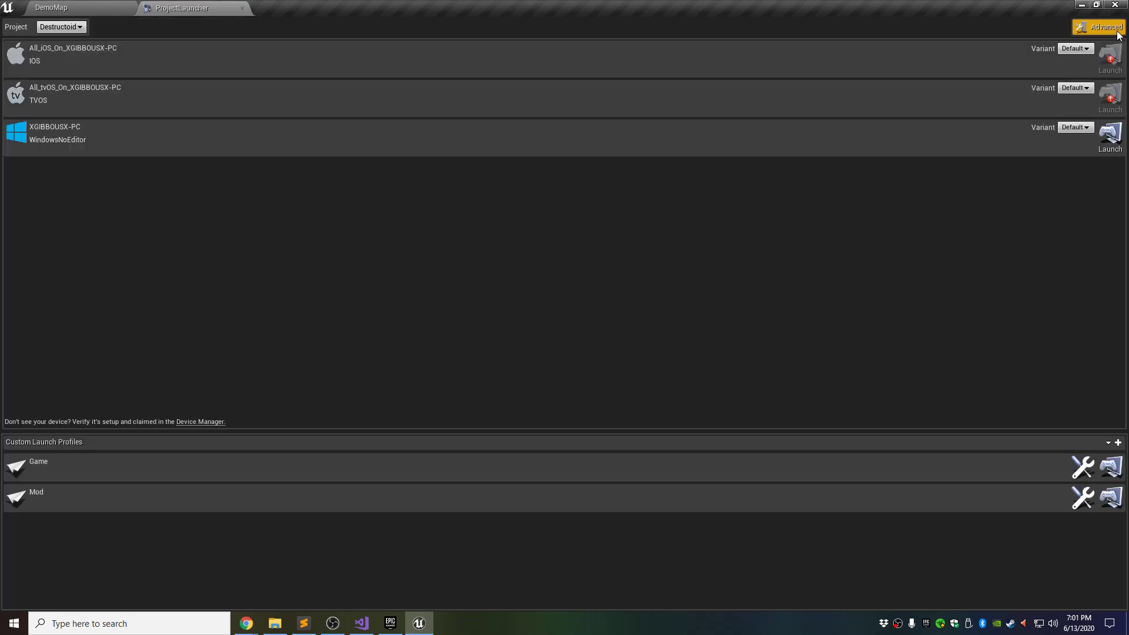
click(1111, 498)
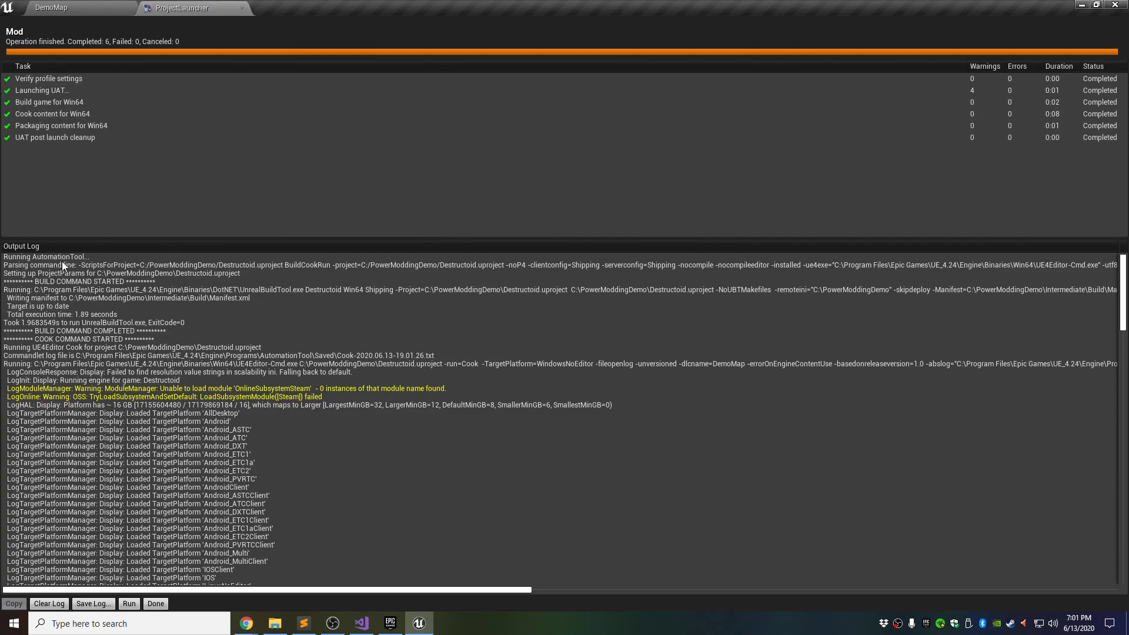
- Check the project's folders in File Explorer and look through the output log of the Mod build
click(275, 623)
key(alt+Left)
key(alt+Left)
click(438, 342)
click(337, 3)
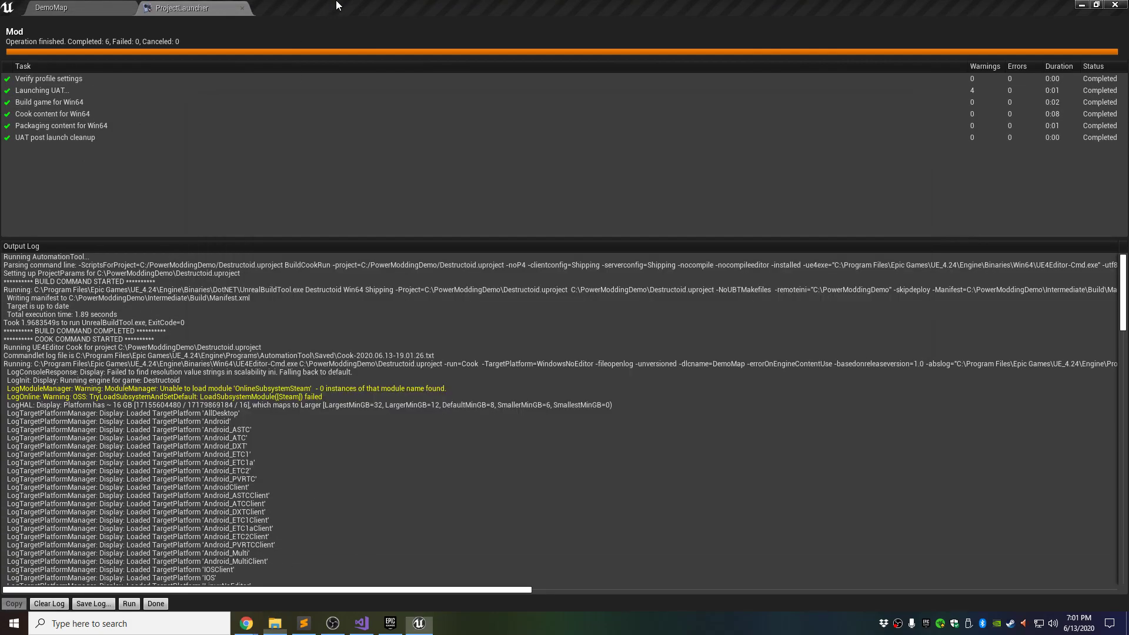
scroll(311, 421, down, 10)
scroll(311, 424, up, 10)
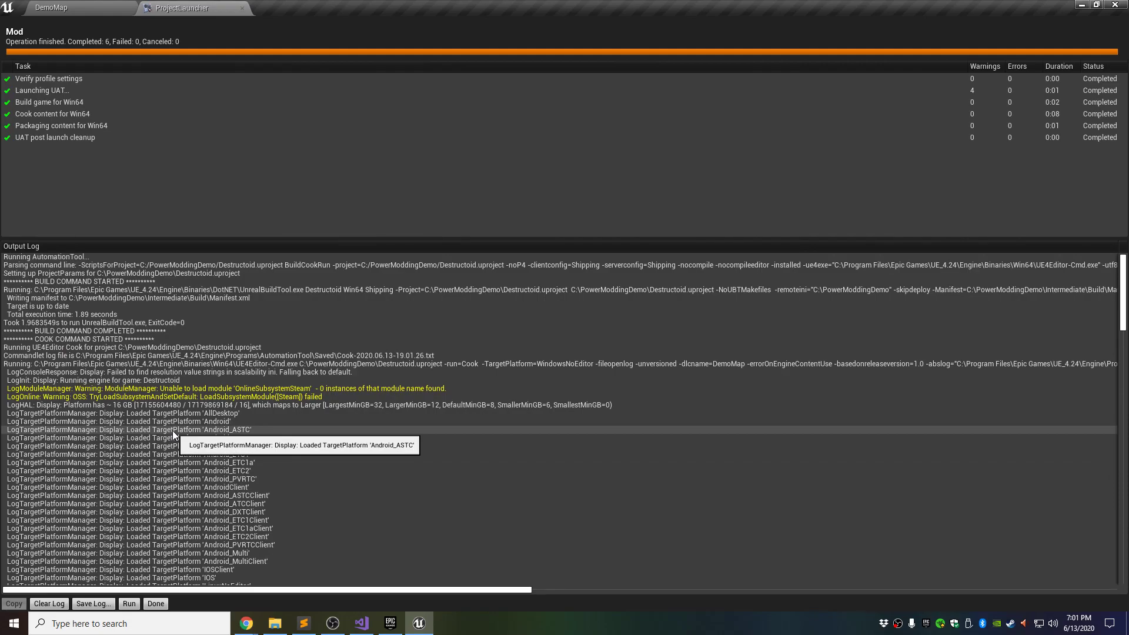
- Open Command Prompt as administrator and place its window over the output log
click(14, 624)
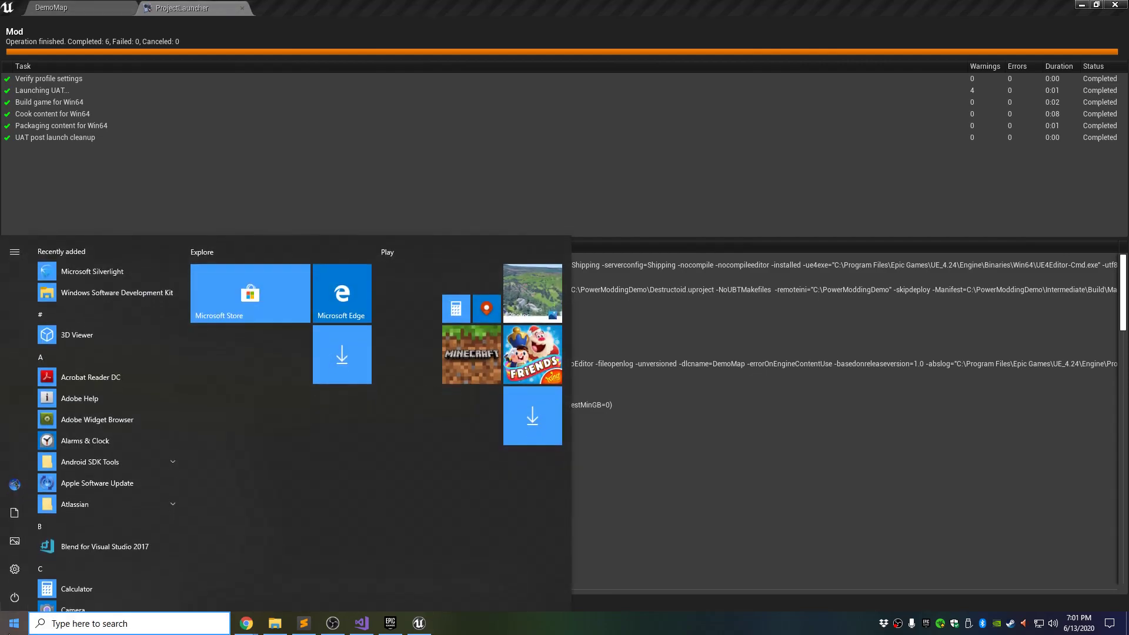
text(cmd)
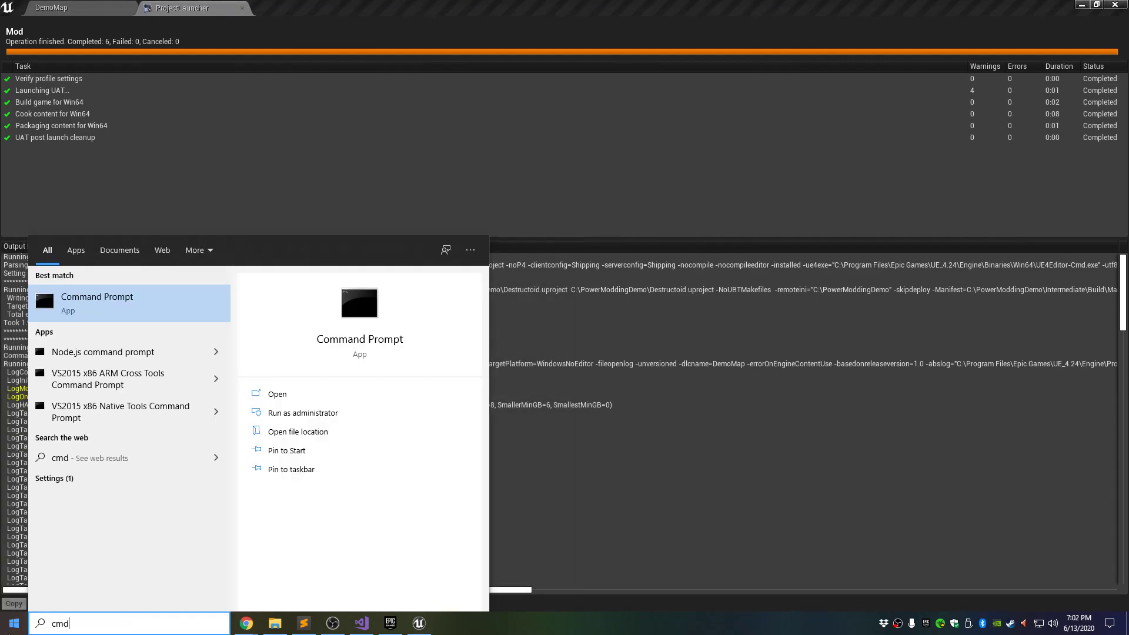
right_click(98, 308)
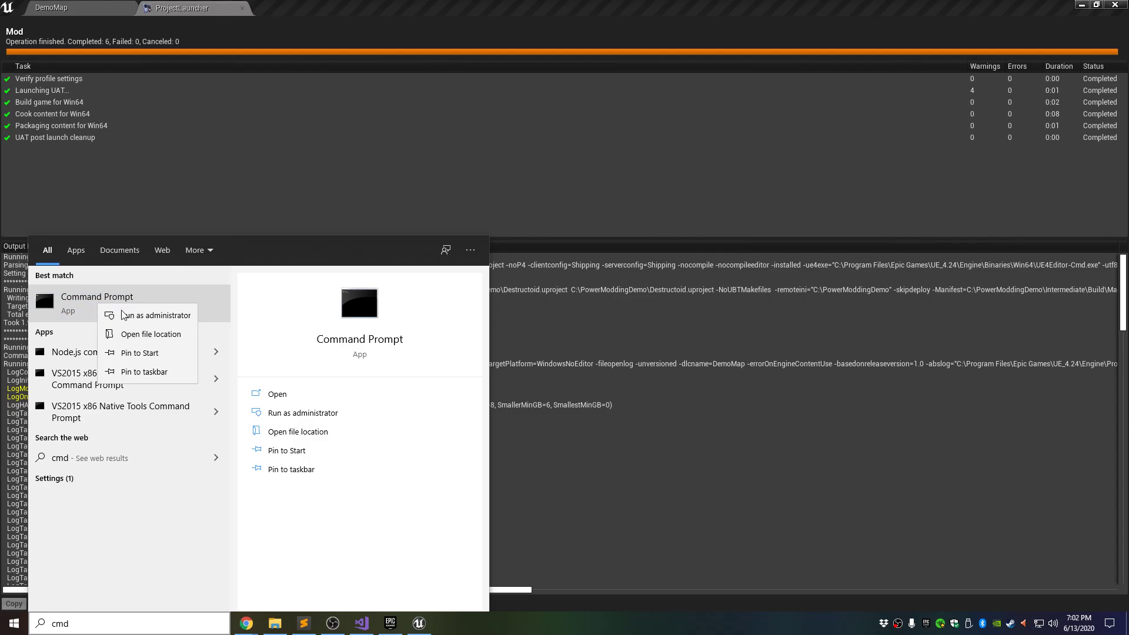
click(139, 320)
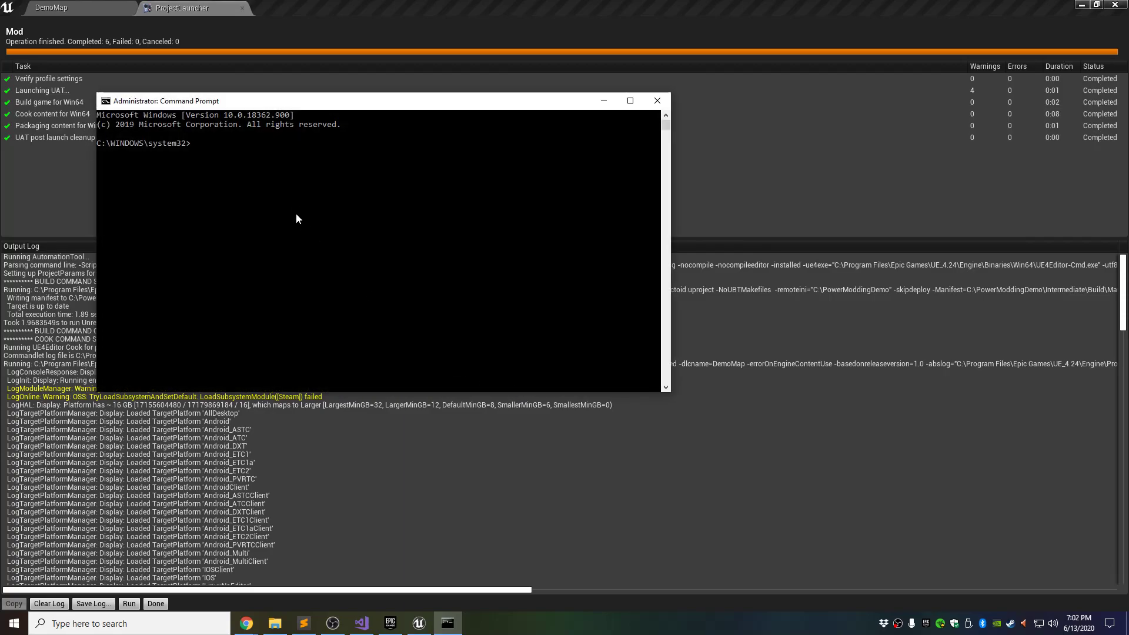
drag(214, 103, 327, 155)
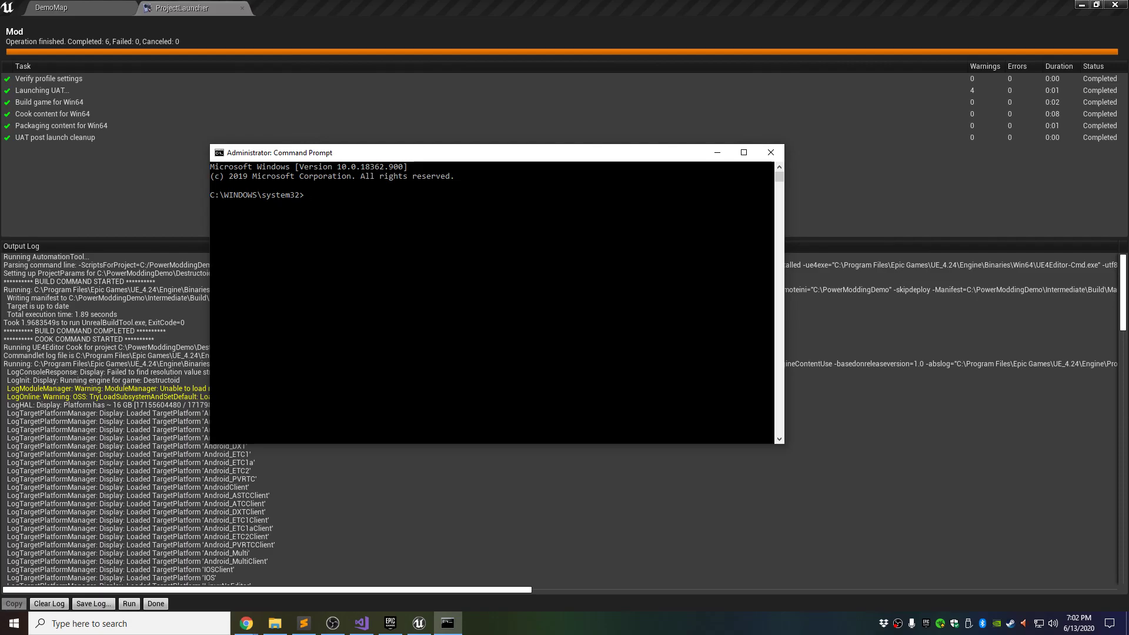
- Change the Command Prompt directory to C:\Program Files\Epic Games\UE_4.24\Engine\Binaries\Win64
key(alt+Tab)
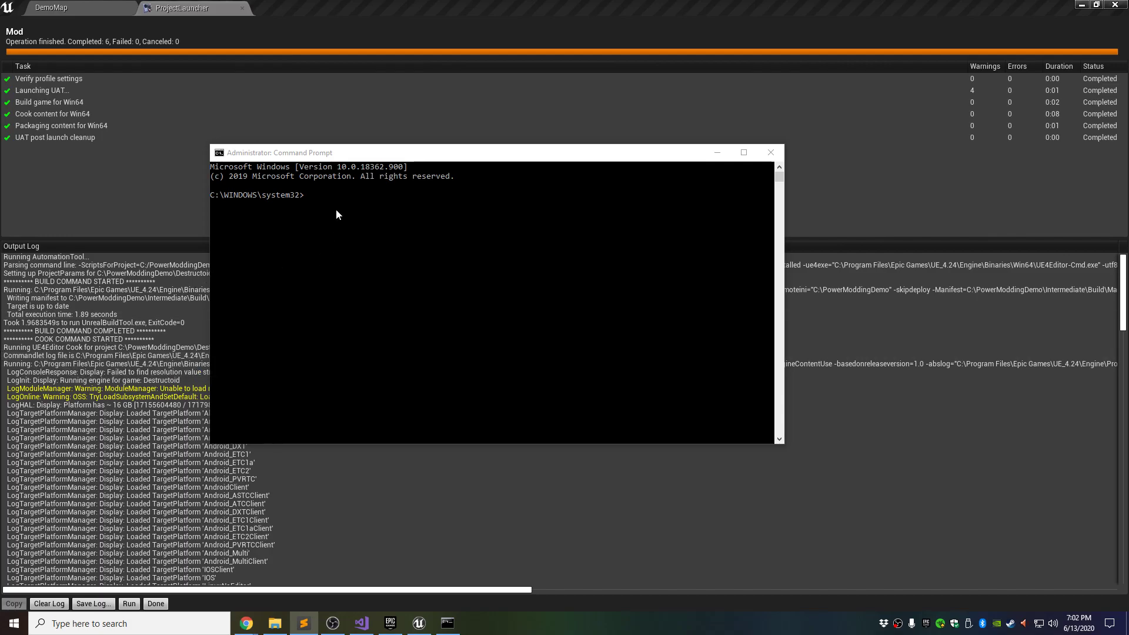
click(334, 257)
text(cd C:\Program Files\Epic Games\UE_4.24\Engine\Binaries\Win64)
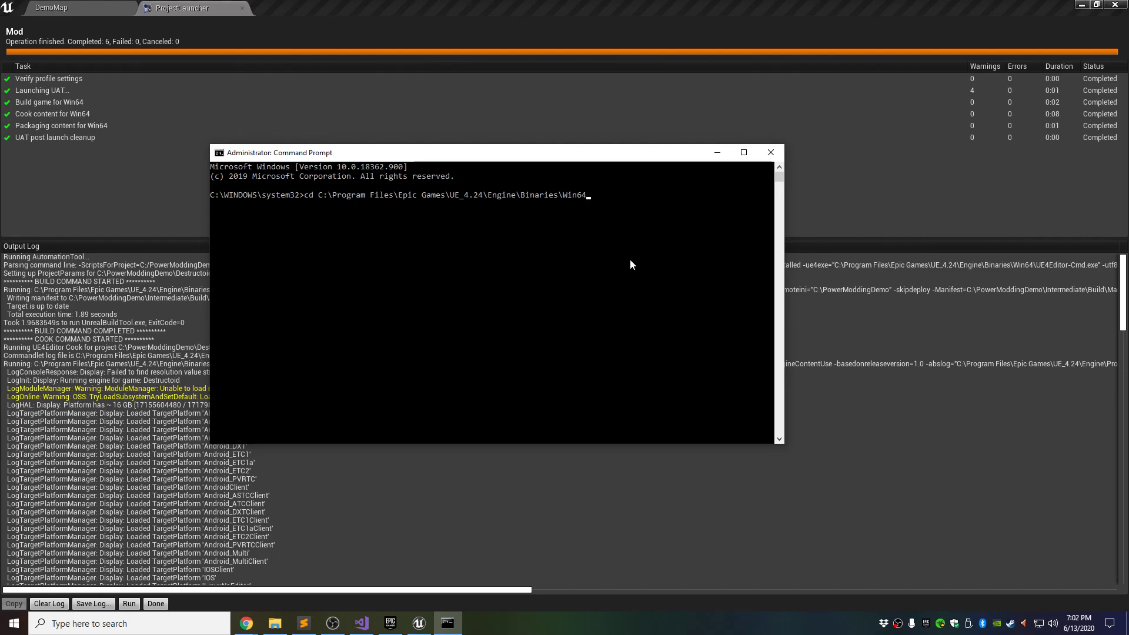
key(Return)
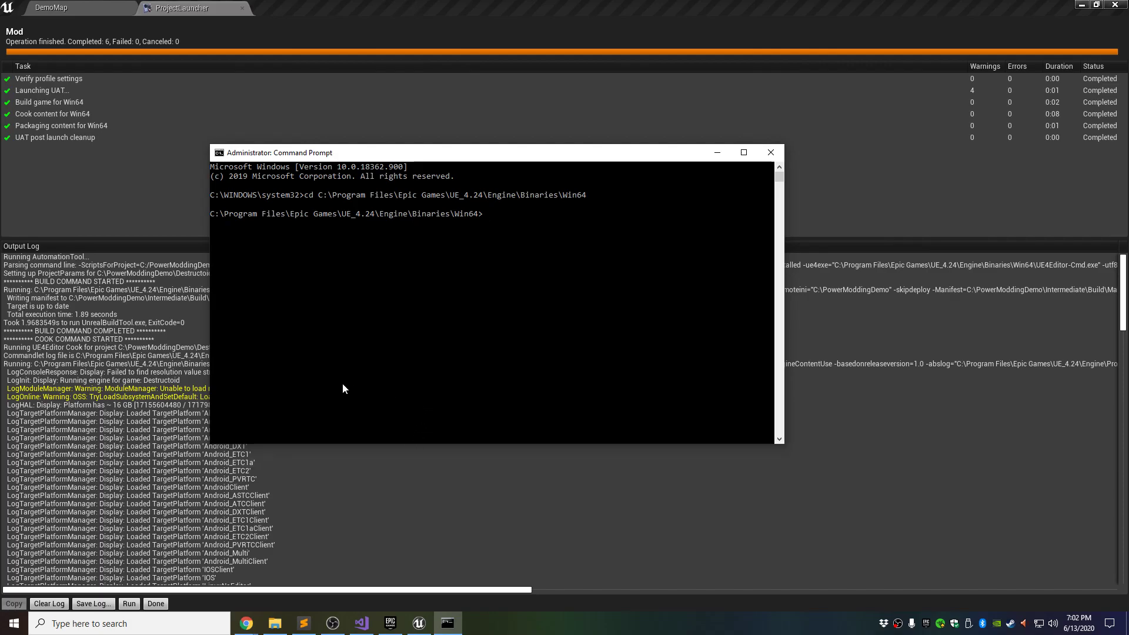
- Open the packaged DemoMap plugin's Content\Paks\WindowsNoEditor folder under Builds in File Explorer, and widen the name column to show the full pak file name
click(275, 623)
drag(394, 112, 387, 151)
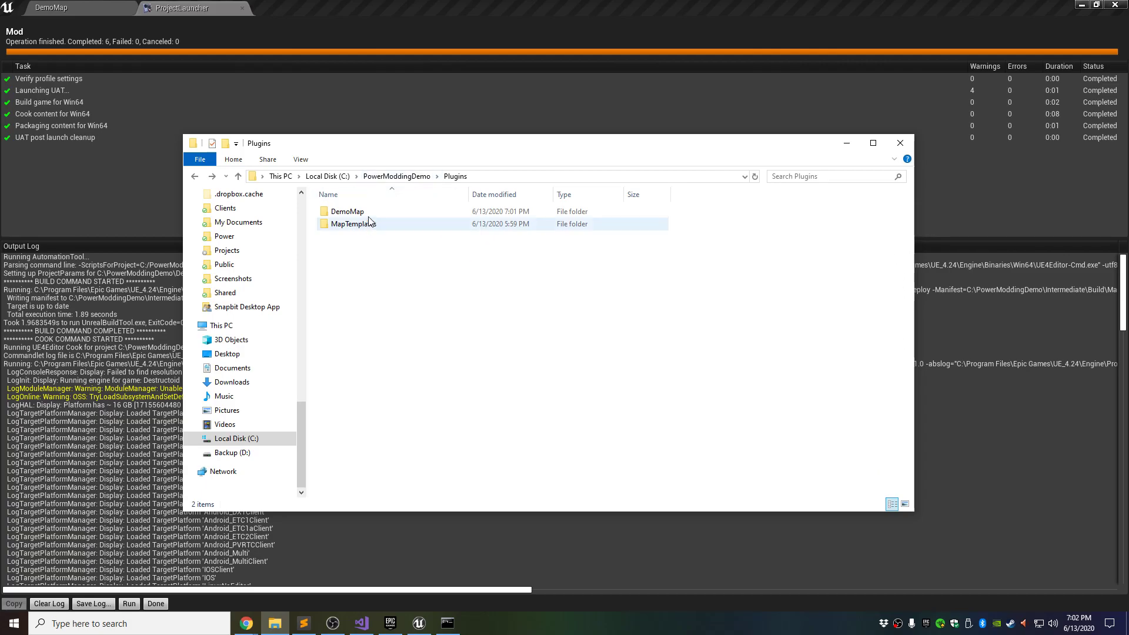
click(414, 176)
double_click(352, 250)
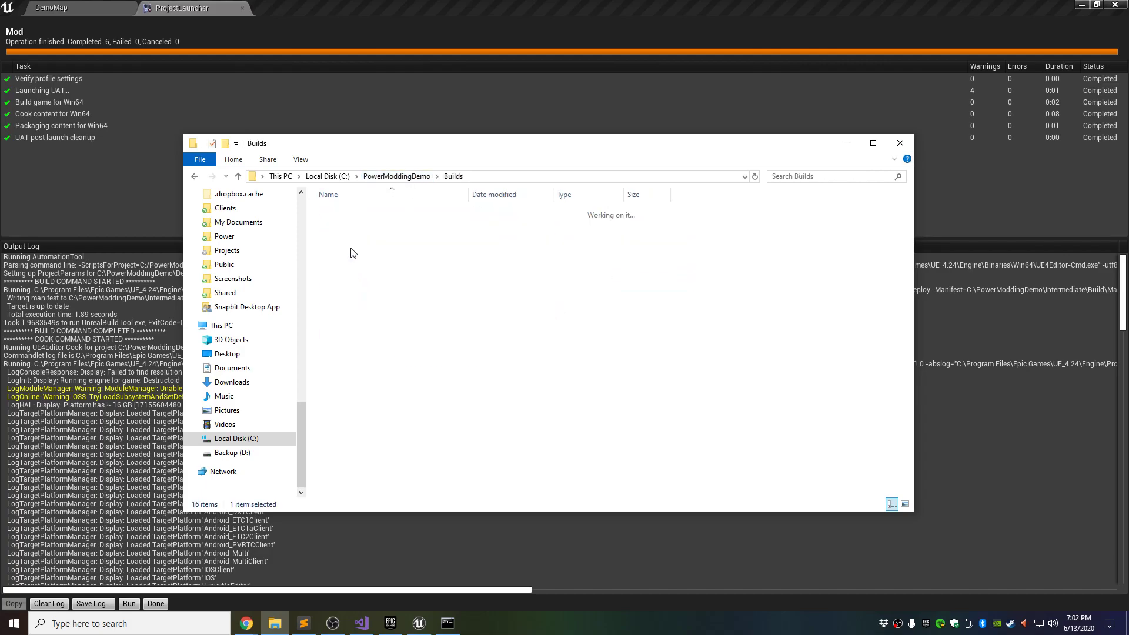
double_click(360, 214)
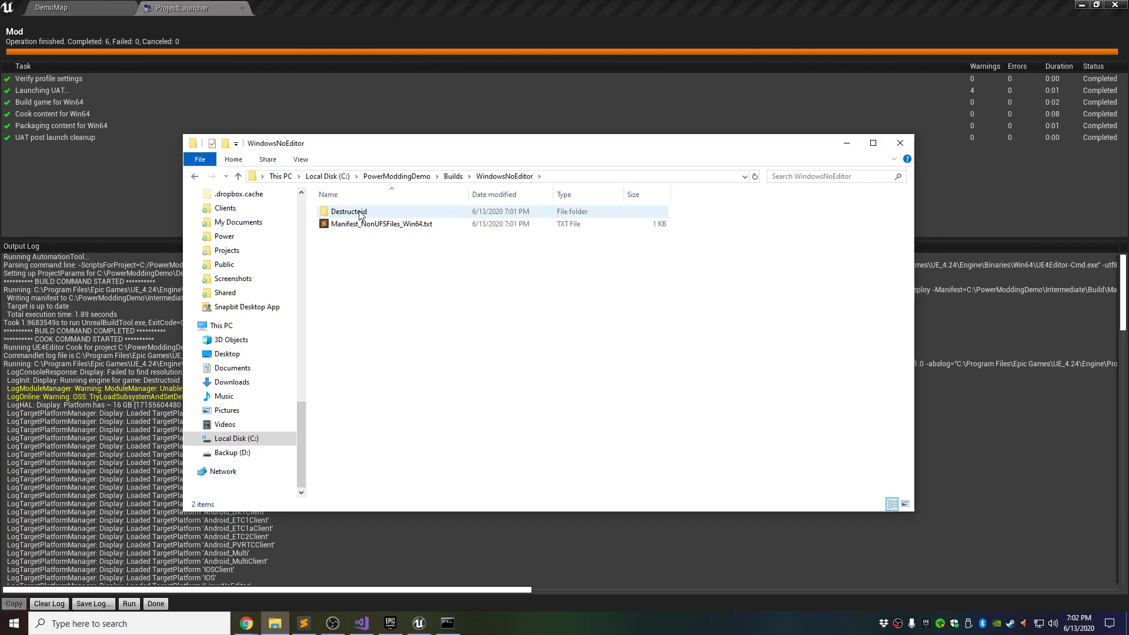
double_click(360, 214)
double_click(360, 213)
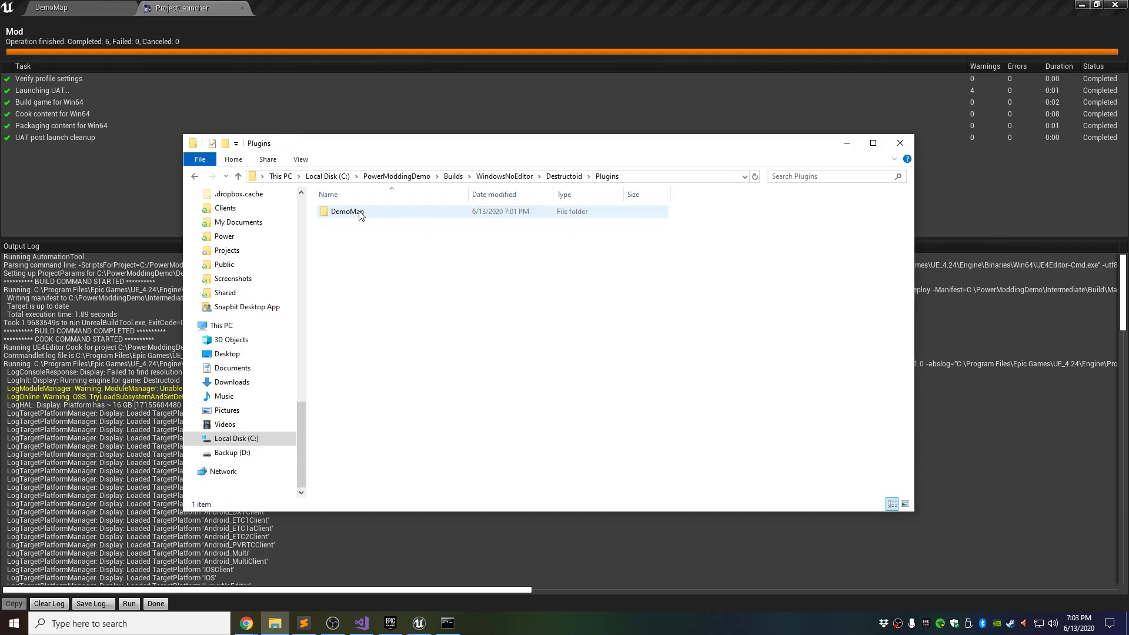
double_click(347, 211)
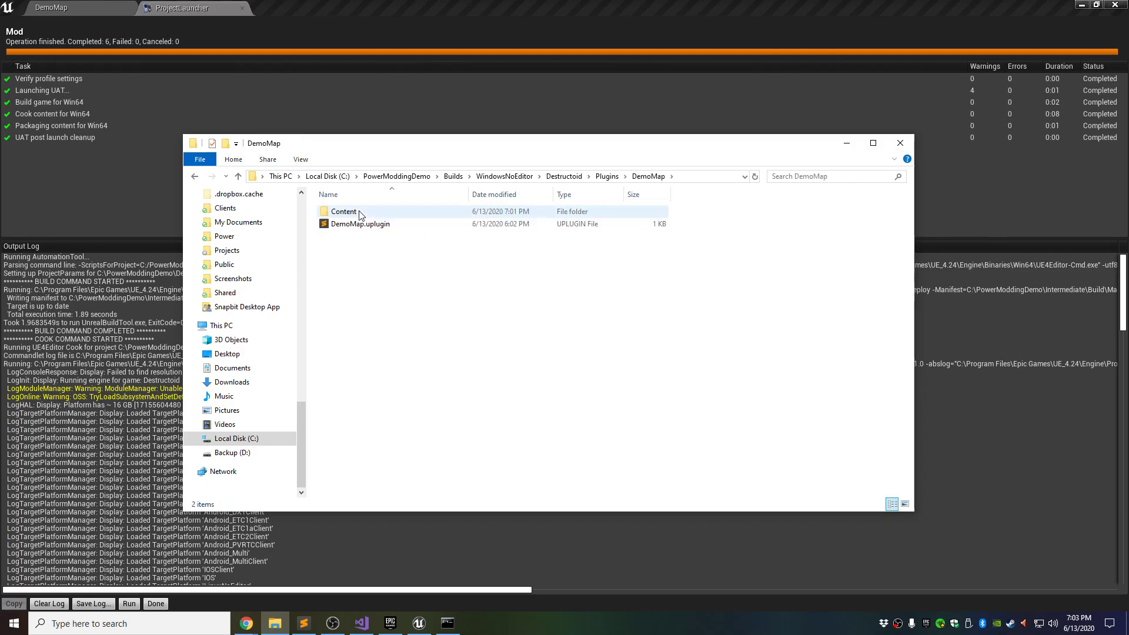
double_click(361, 216)
double_click(361, 213)
double_click(360, 213)
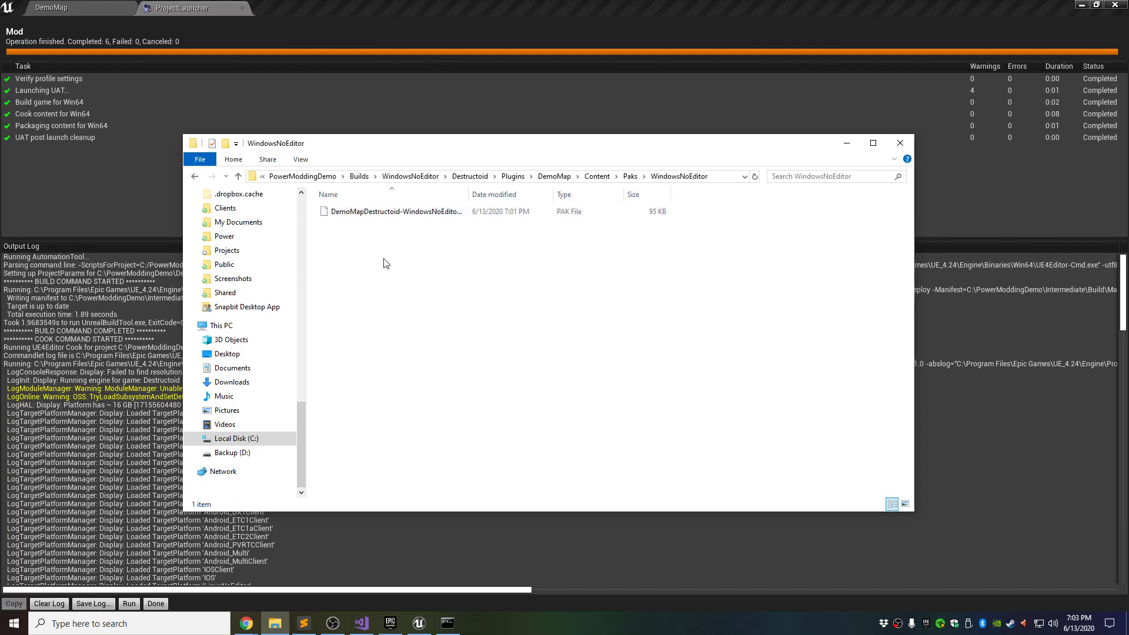
drag(469, 195, 519, 196)
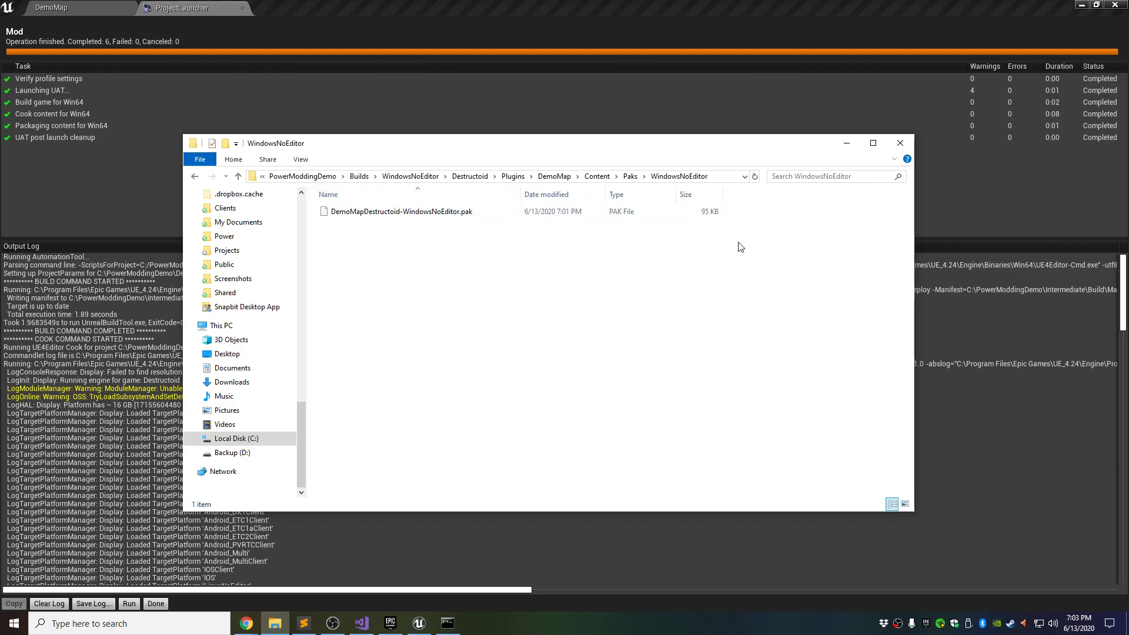
- Minimize the Unreal Editor and browser windows and create a new text document on the desktop
click(722, 79)
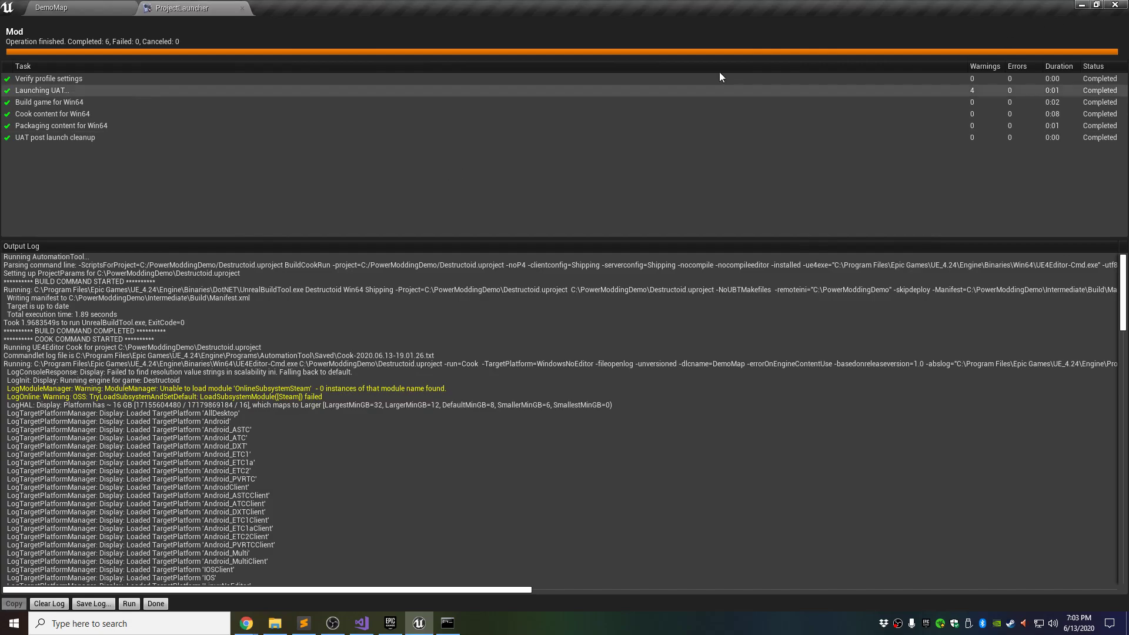
click(1080, 5)
click(1079, 6)
click(1079, 6)
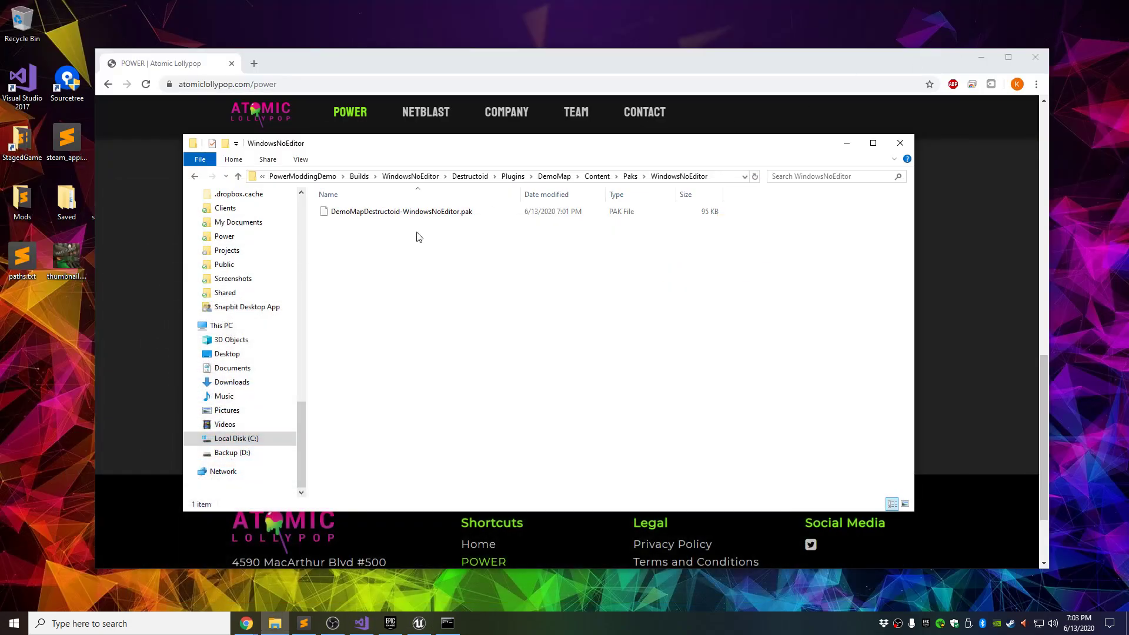
click(981, 57)
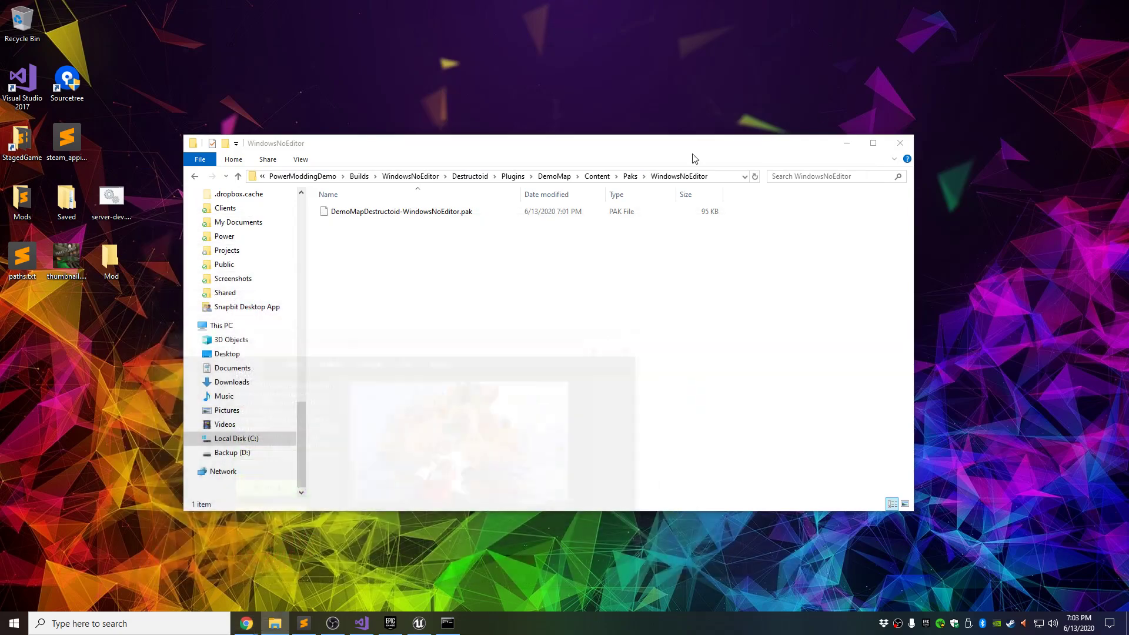
right_click(30, 360)
mouse_move(67, 529)
click(209, 585)
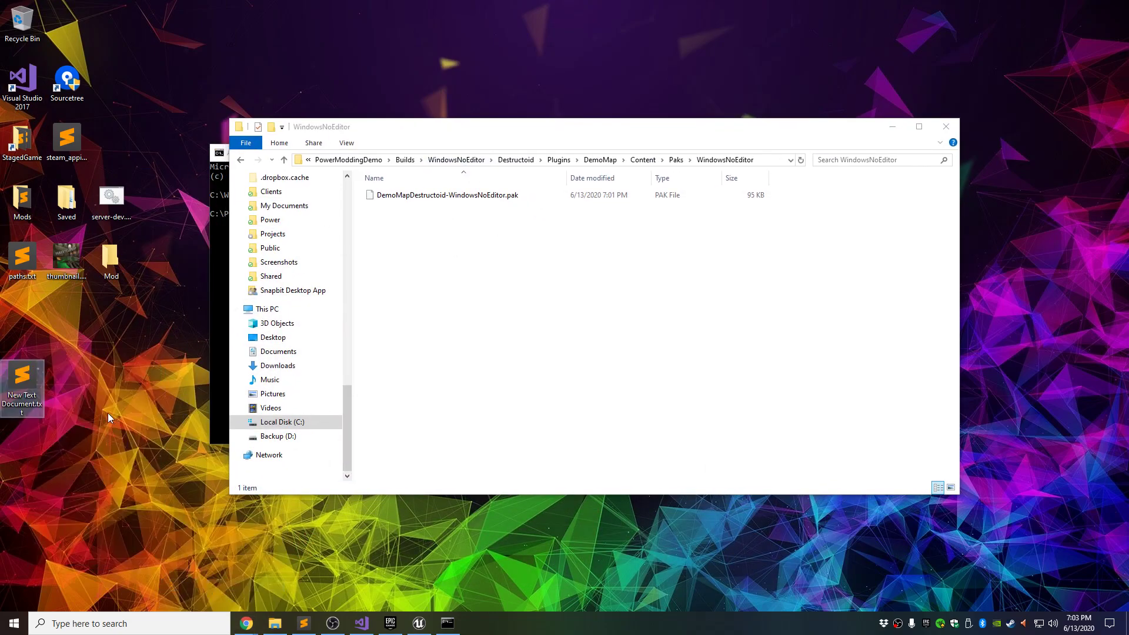
- Write UnrealPak.exe followed by the copied path of the DemoMap WindowsNoEditor pak folder in the new text document, and save it
drag(34, 356, 38, 324)
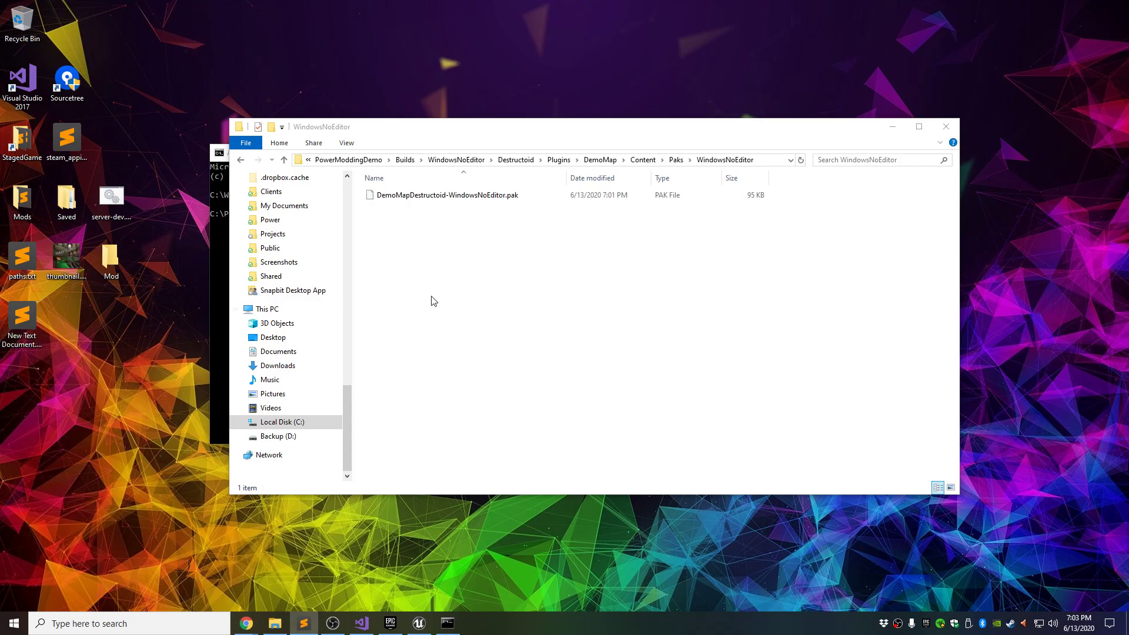
click(297, 160)
key(ctrl+c)
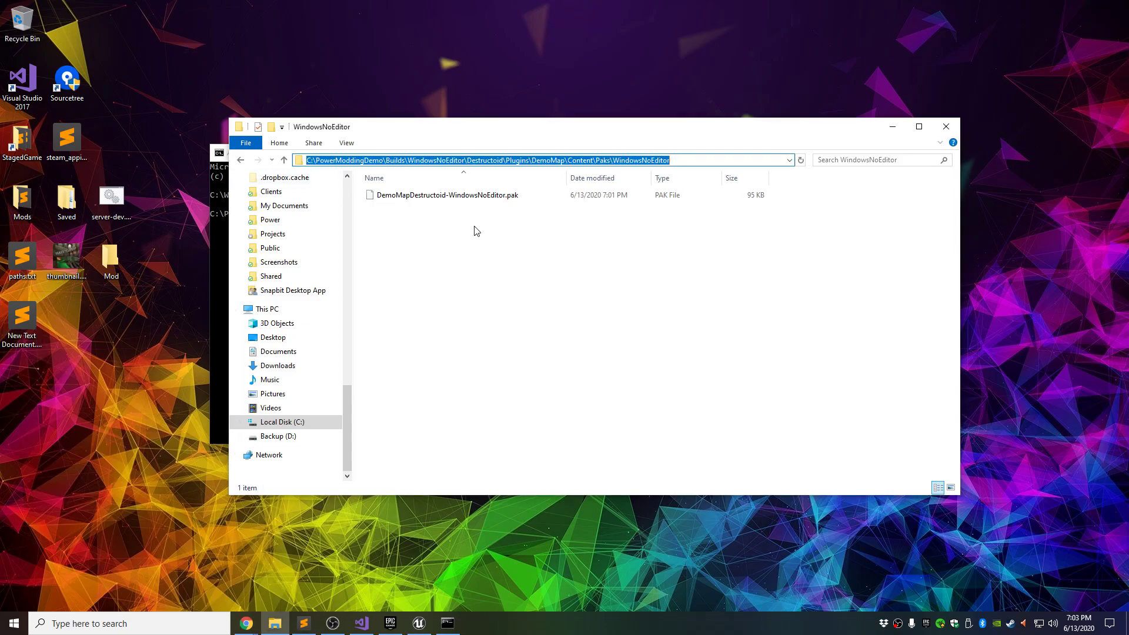
drag(0, 177, 295, 190)
key(ctrl+v)
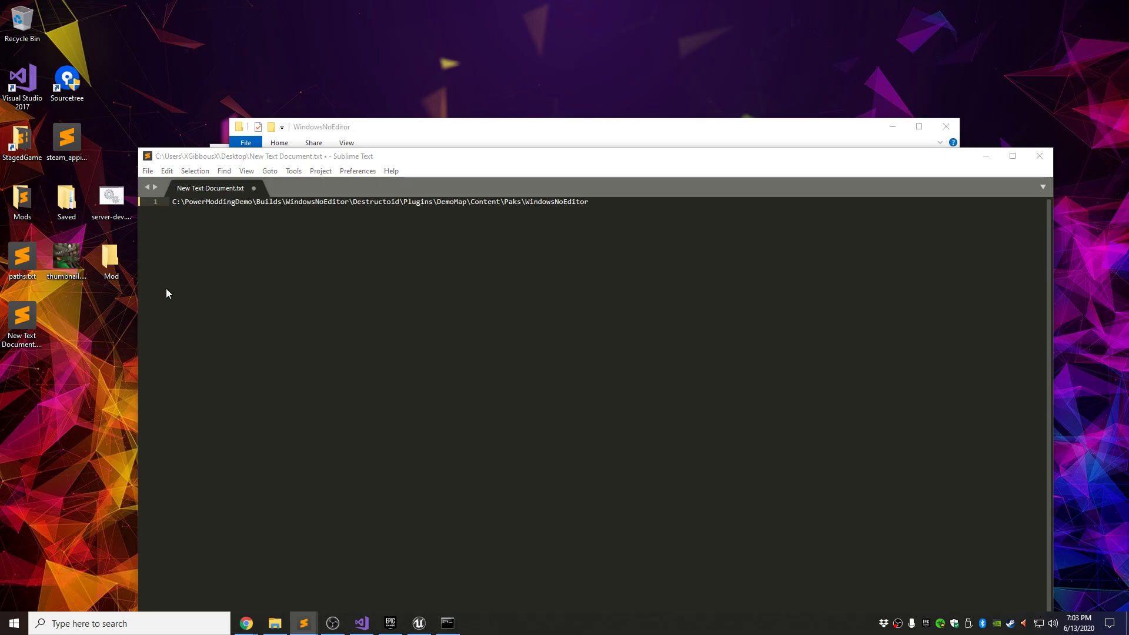
click(173, 202)
text(UnrealPak.exe)
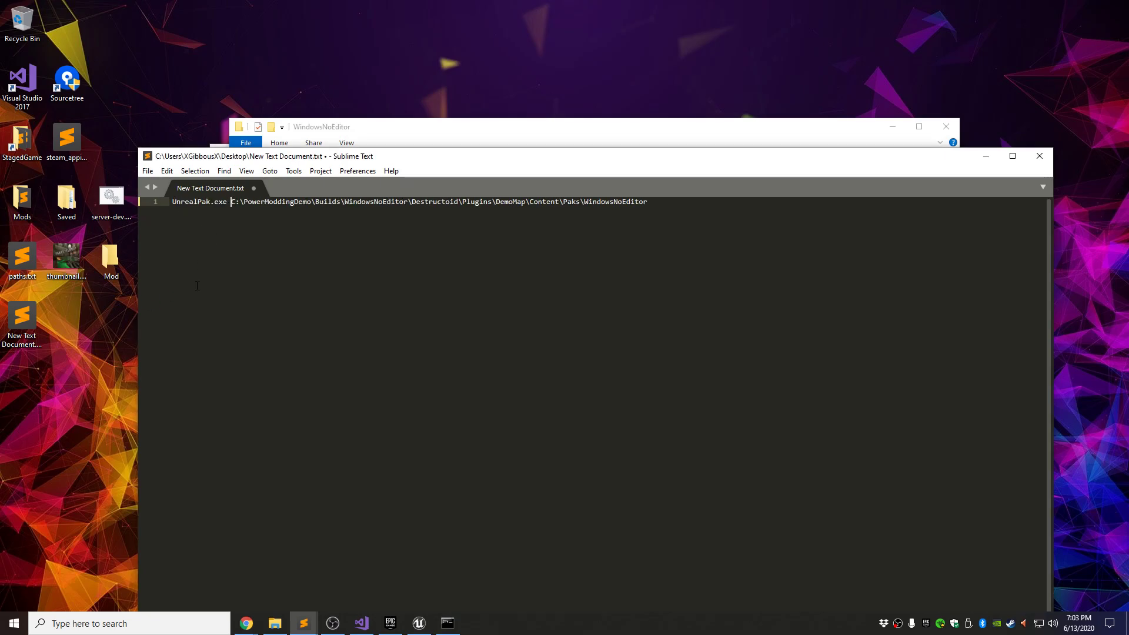
drag(285, 158, 283, 141)
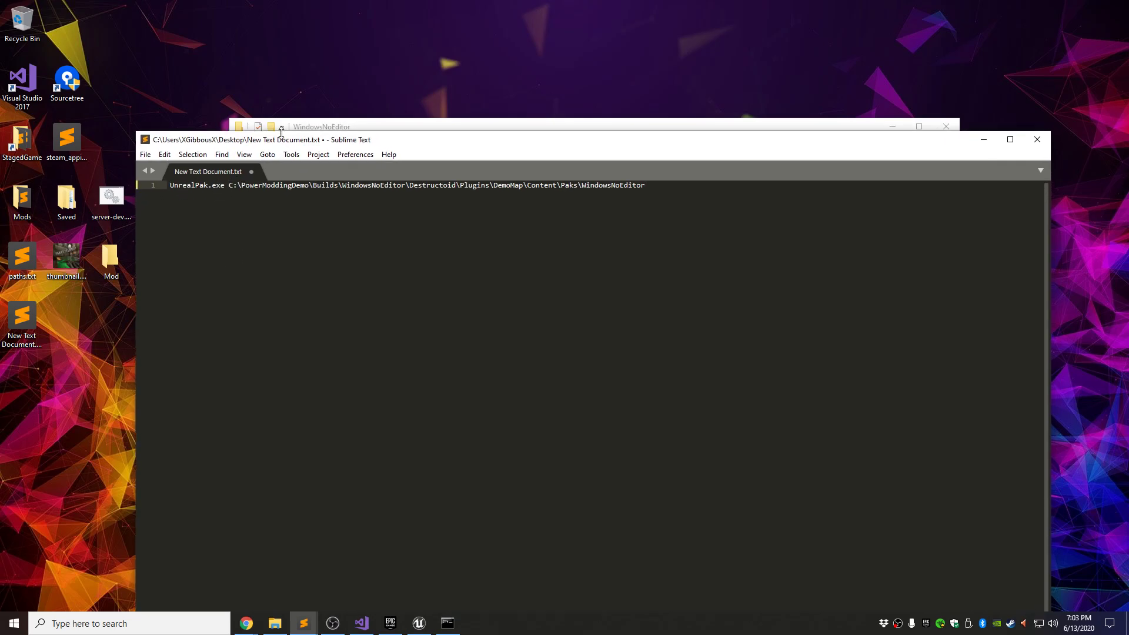
key(ctrl+s)
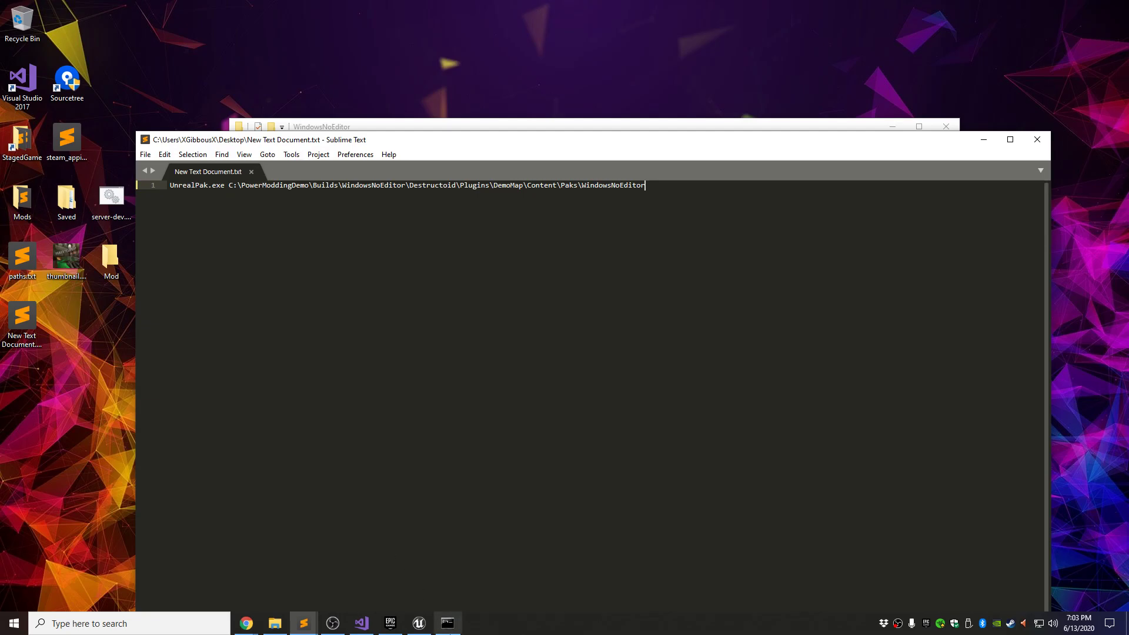
click(448, 622)
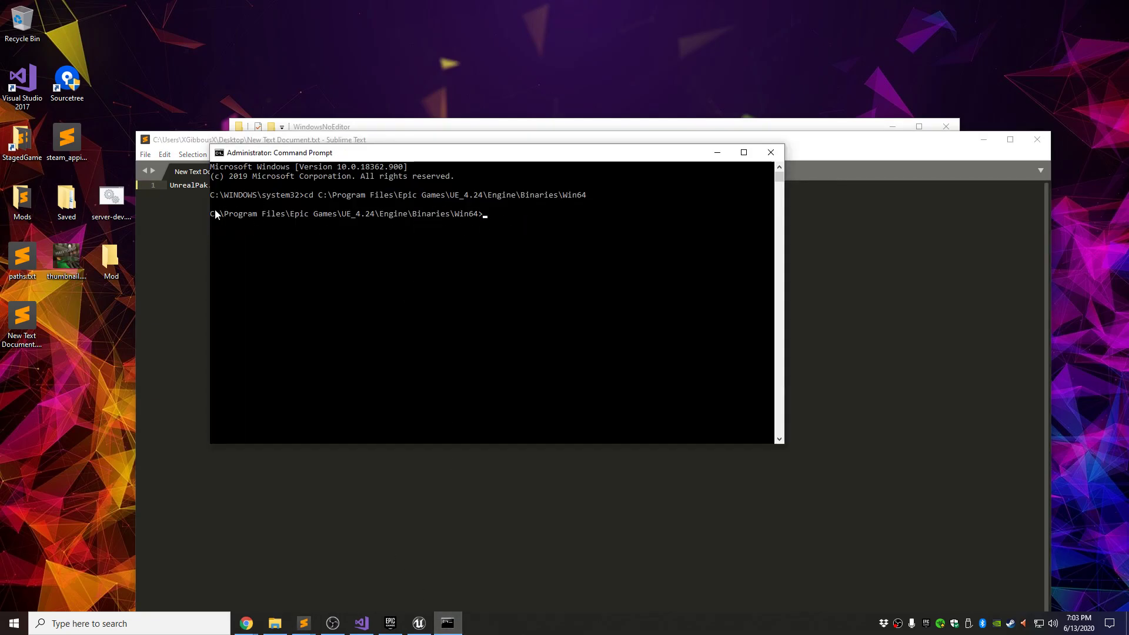
click(717, 153)
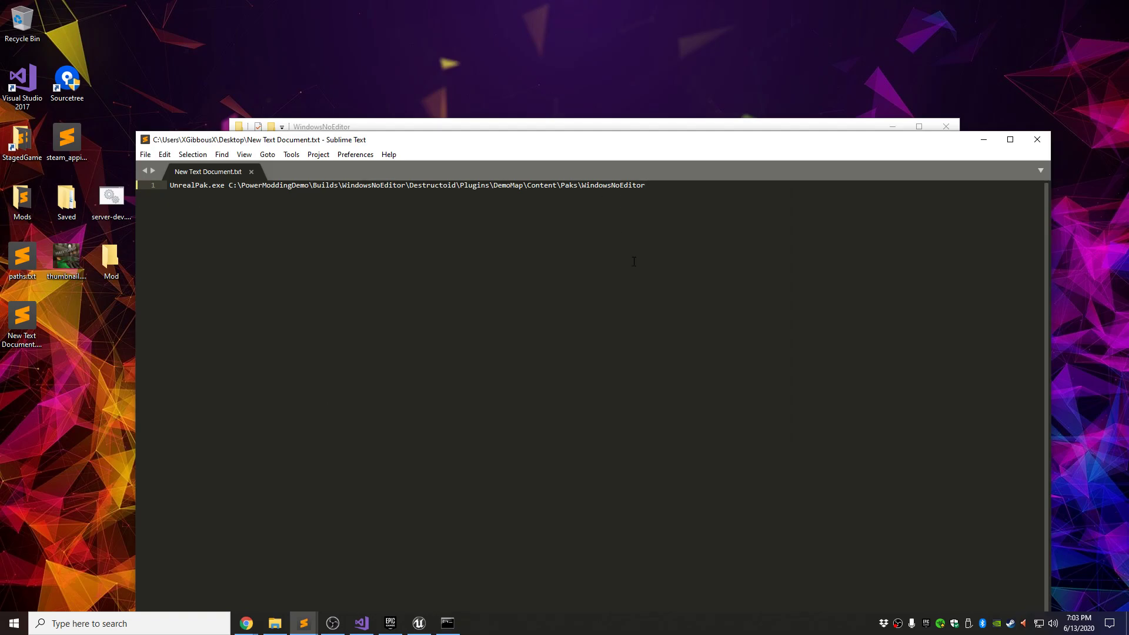
- Append \DemoMapDestructoid-WindowsNoEditor.pak, using the pak's copied file name, and the -List option to the command in the text document, and save it
drag(317, 144, 307, 147)
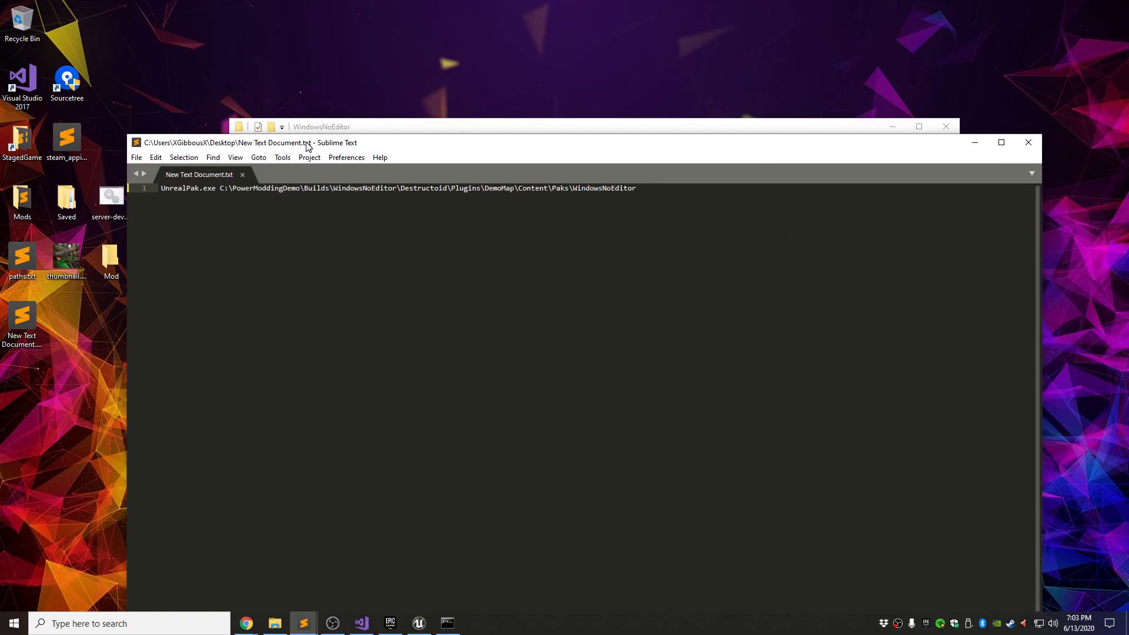
click(376, 130)
click(392, 195)
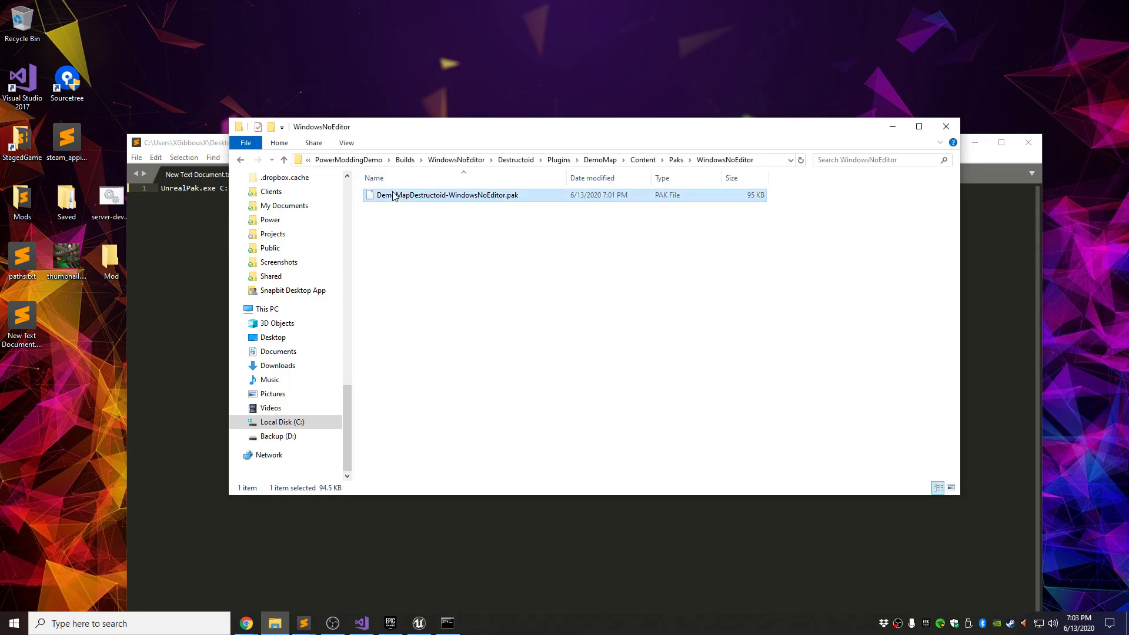
click(511, 196)
key(ctrl+c)
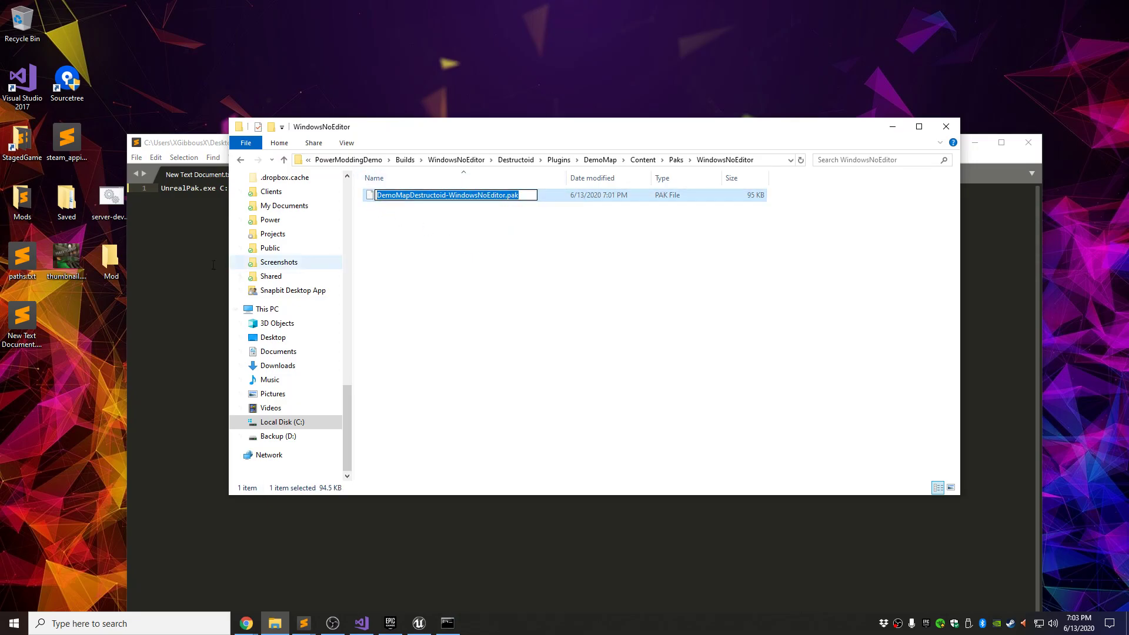
click(197, 268)
text(\)
key(ctrl+v)
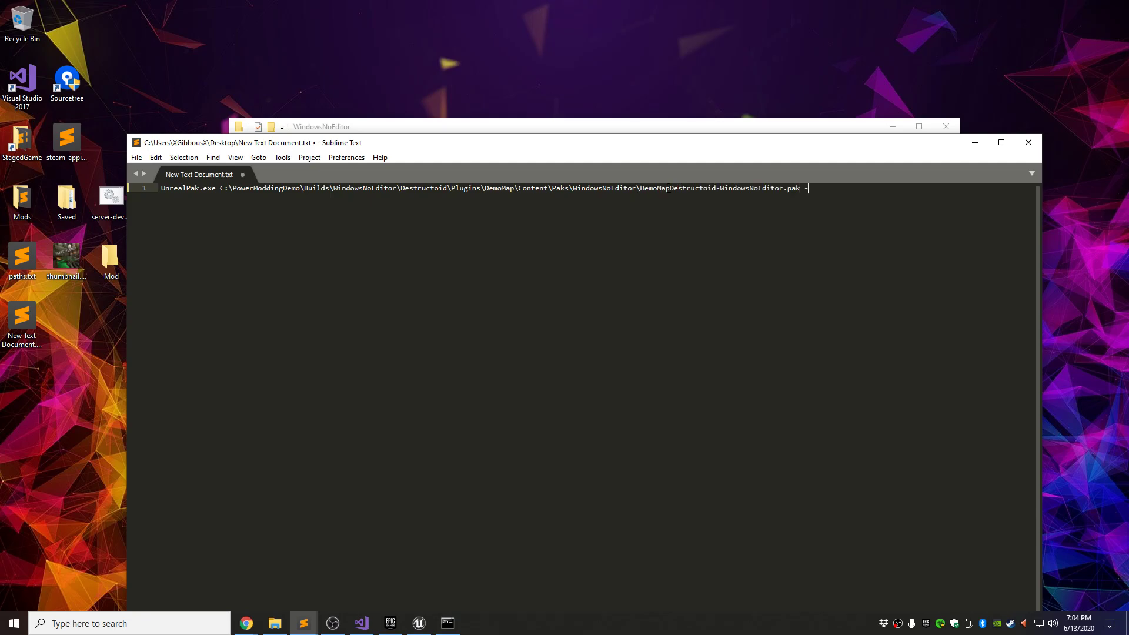
key(ctrl+s)
- Run the copied UnrealPak.exe -List command in Command Prompt and widen its window so the output lines fit
key(ctrl+a)
key(ctrl+c)
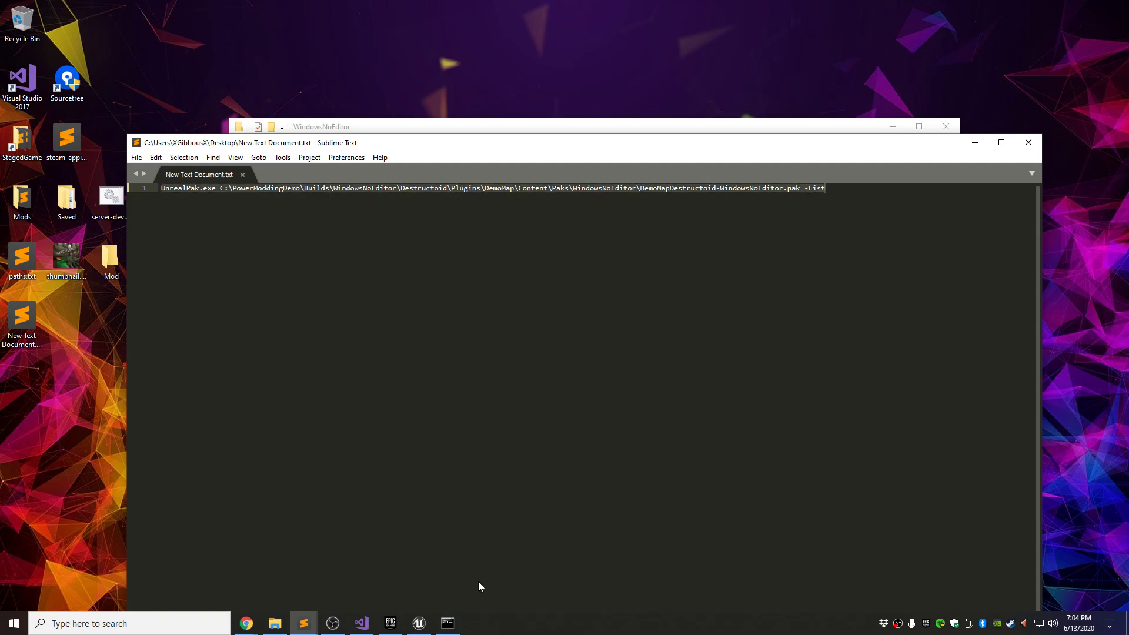
click(448, 623)
right_click(458, 281)
key(Return)
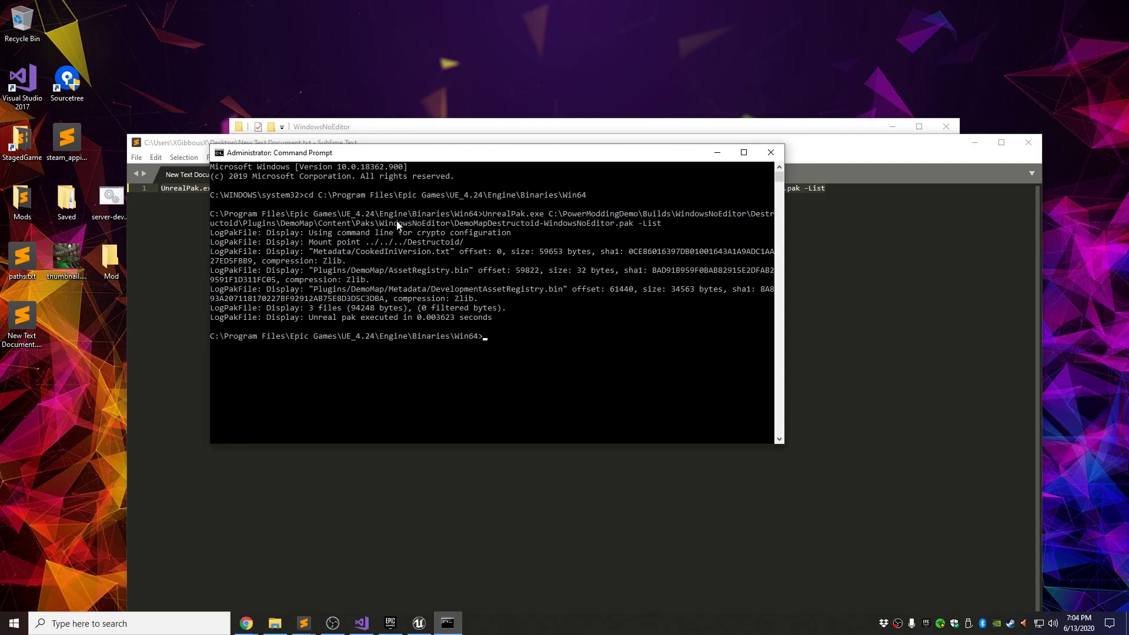
drag(389, 154, 299, 109)
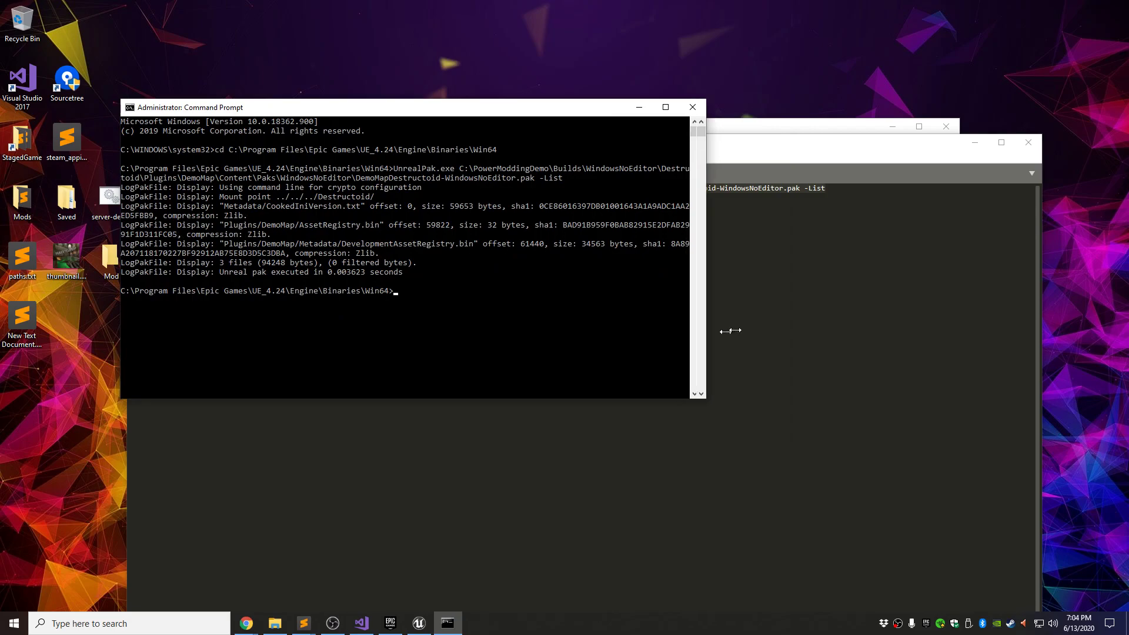
drag(695, 345, 1069, 302)
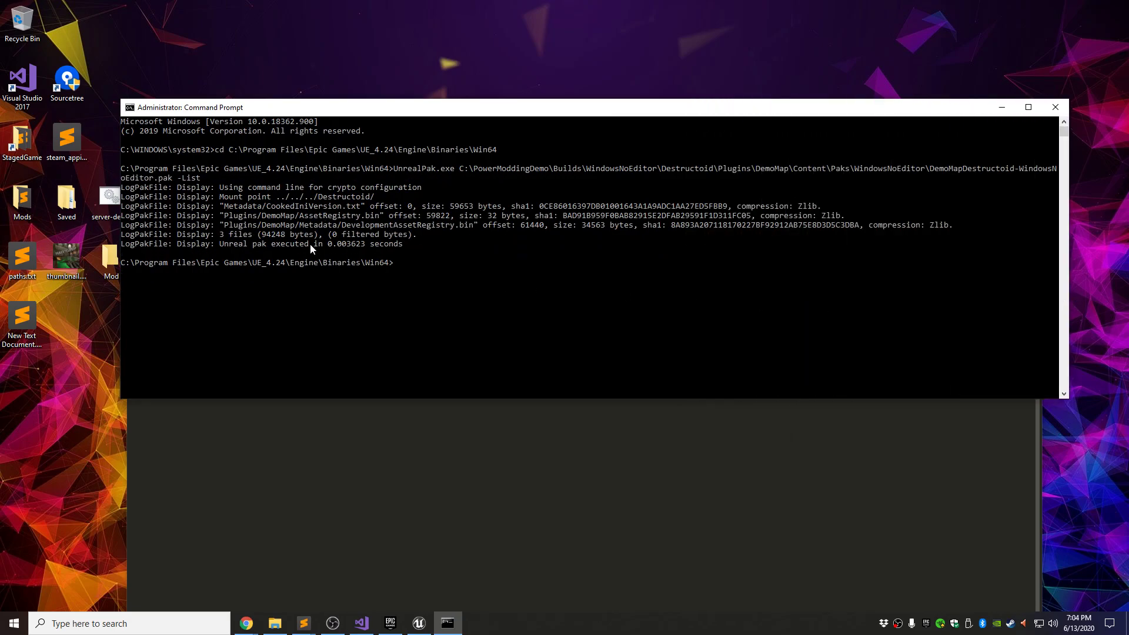
drag(369, 110, 344, 96)
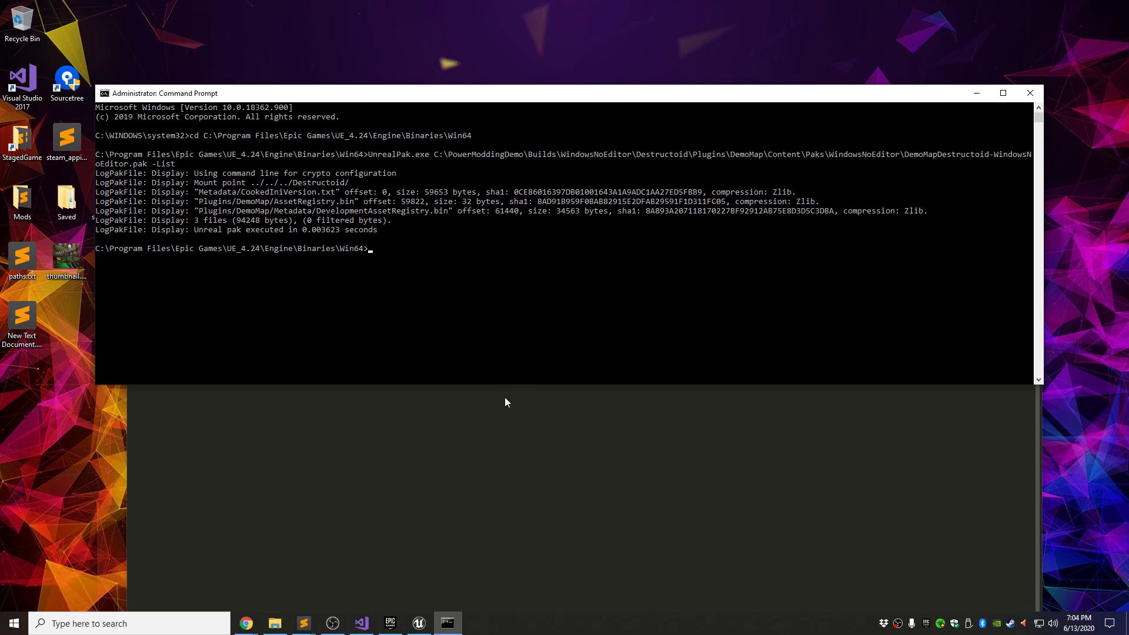
- Switch to Unreal Editor, close the finished Mod launch, and show the 75844628 folder under DemoMap Content in the level editor
mouse_move(418, 622)
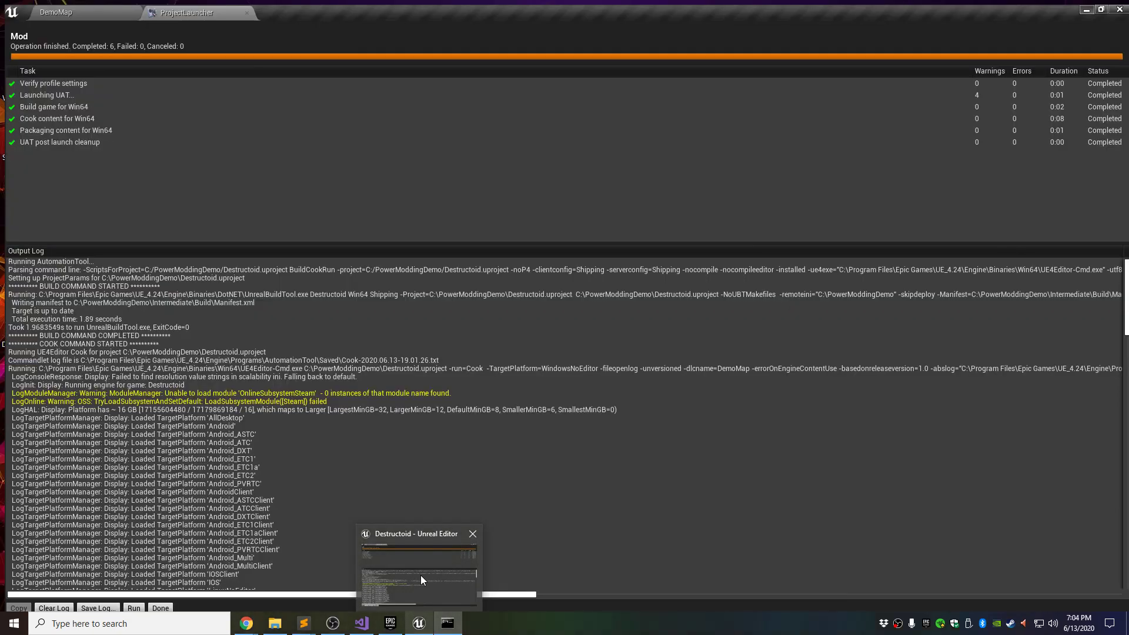
click(421, 575)
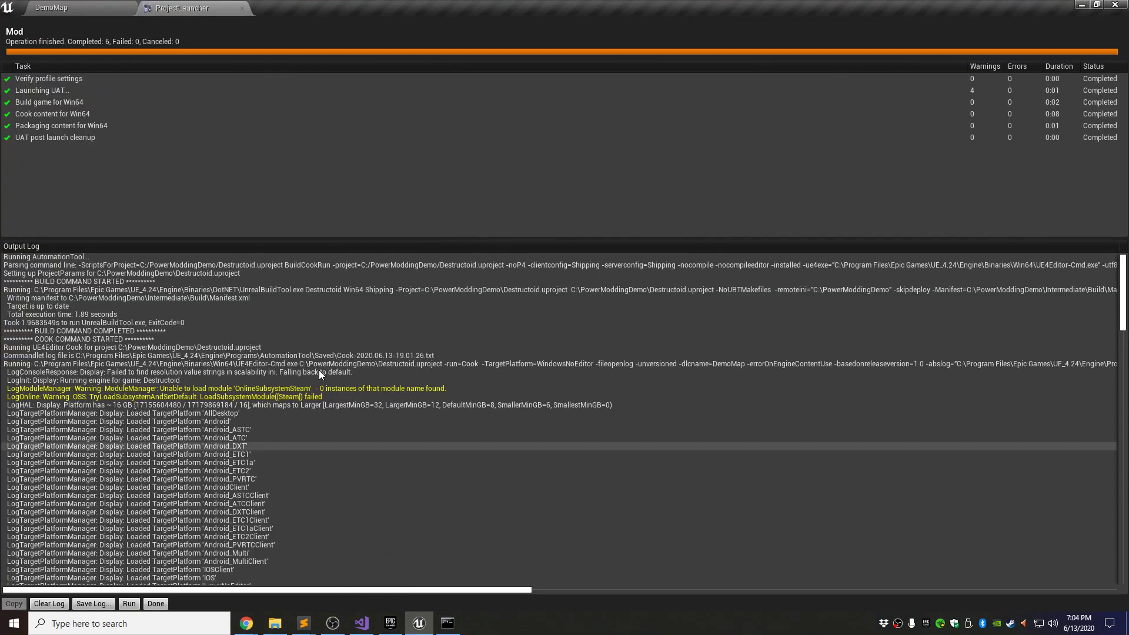
click(156, 604)
click(50, 5)
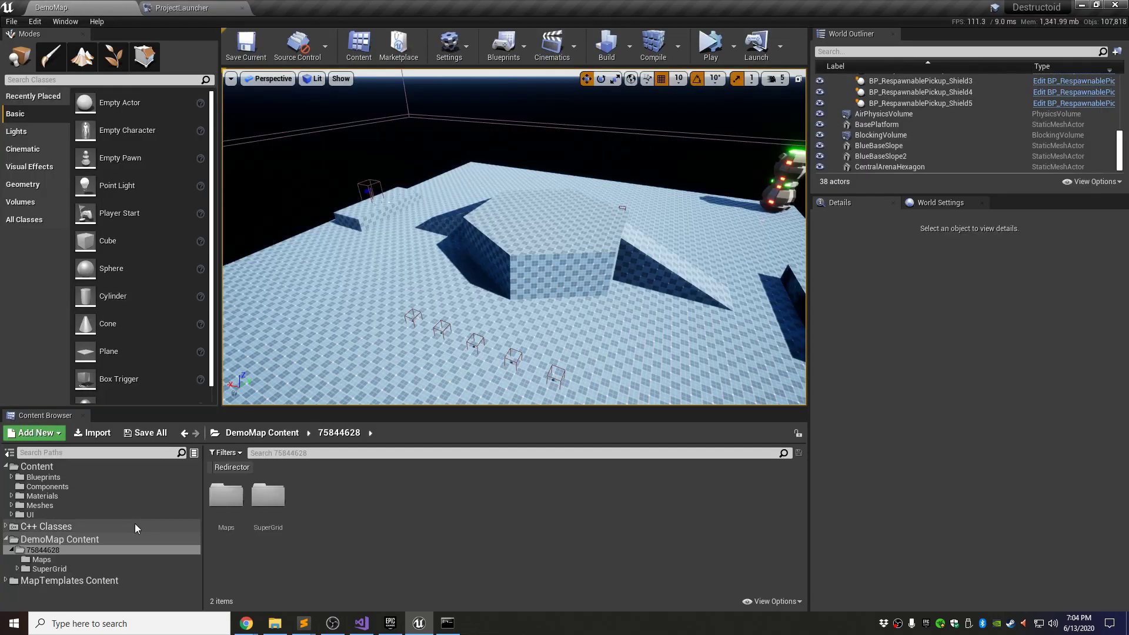
click(53, 539)
click(31, 551)
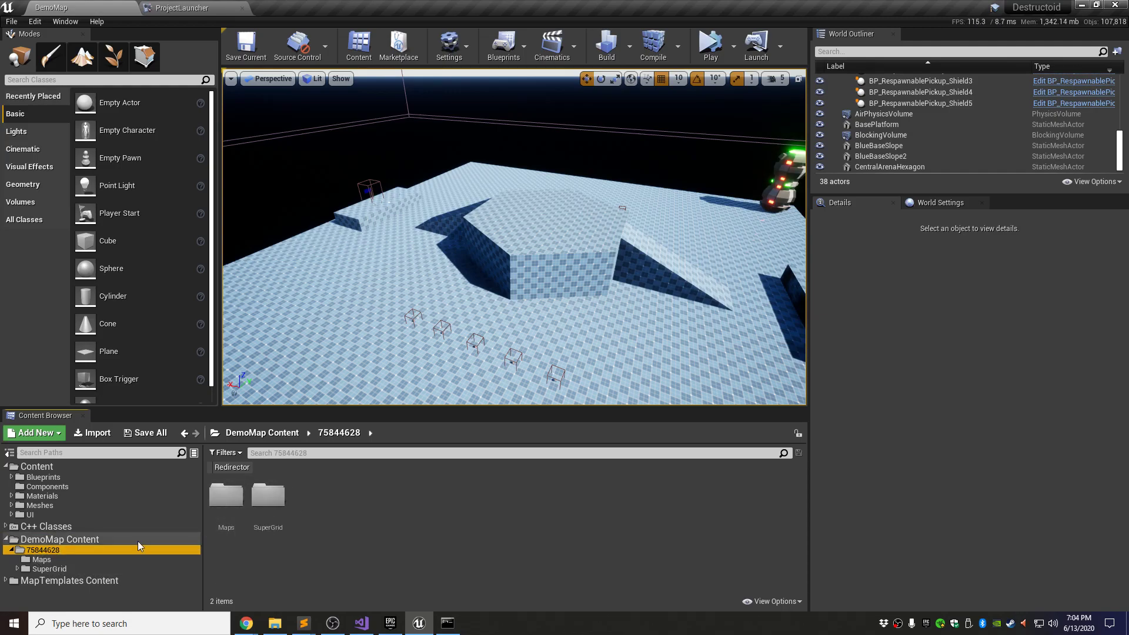
- Rename the 75844628 folder under DemoMap Content to 574839262
click(353, 541)
click(197, 8)
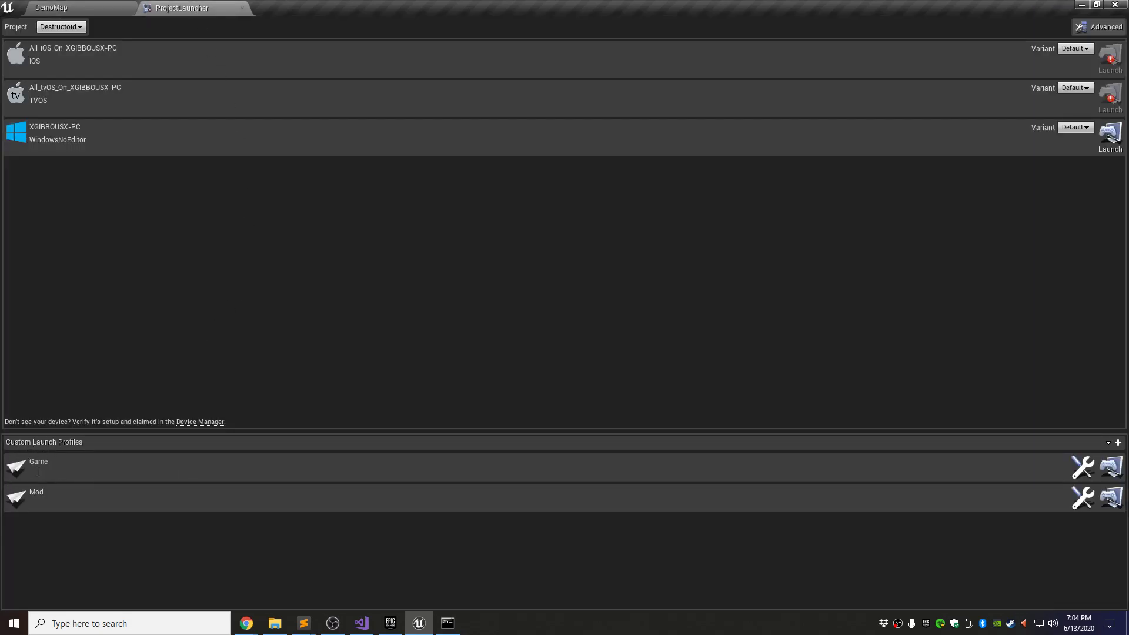
click(52, 8)
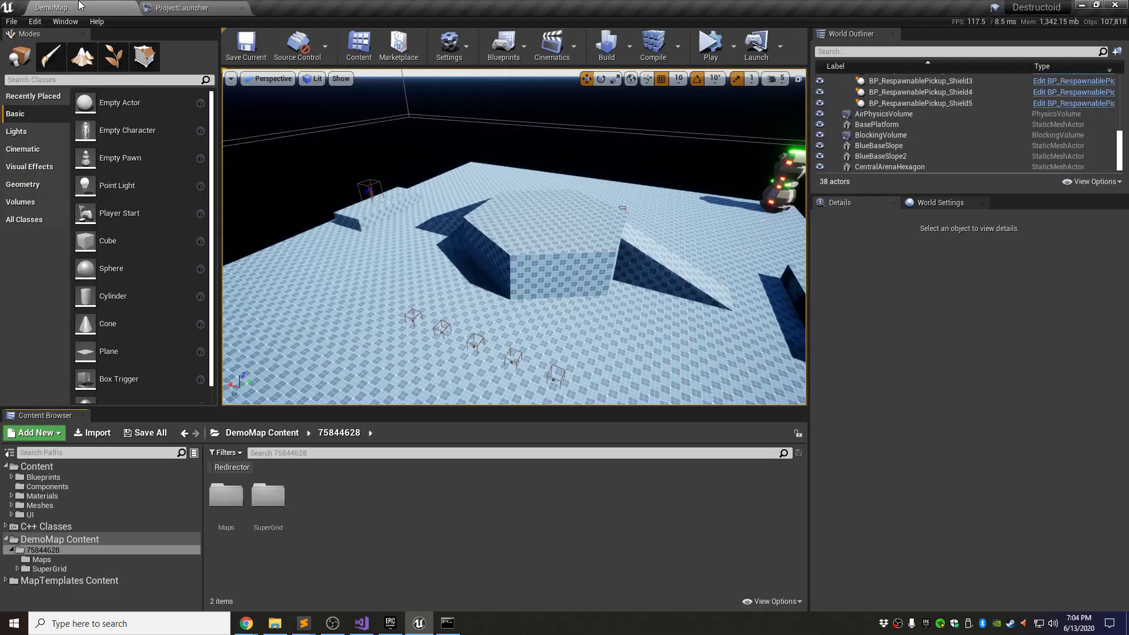
click(45, 552)
click(448, 622)
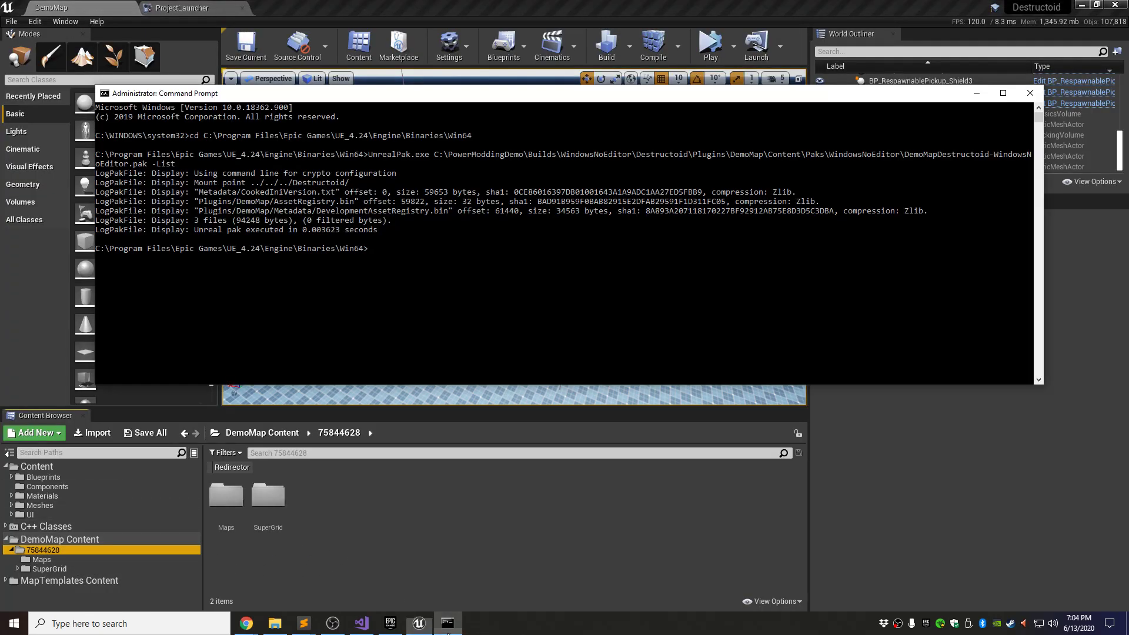
click(64, 550)
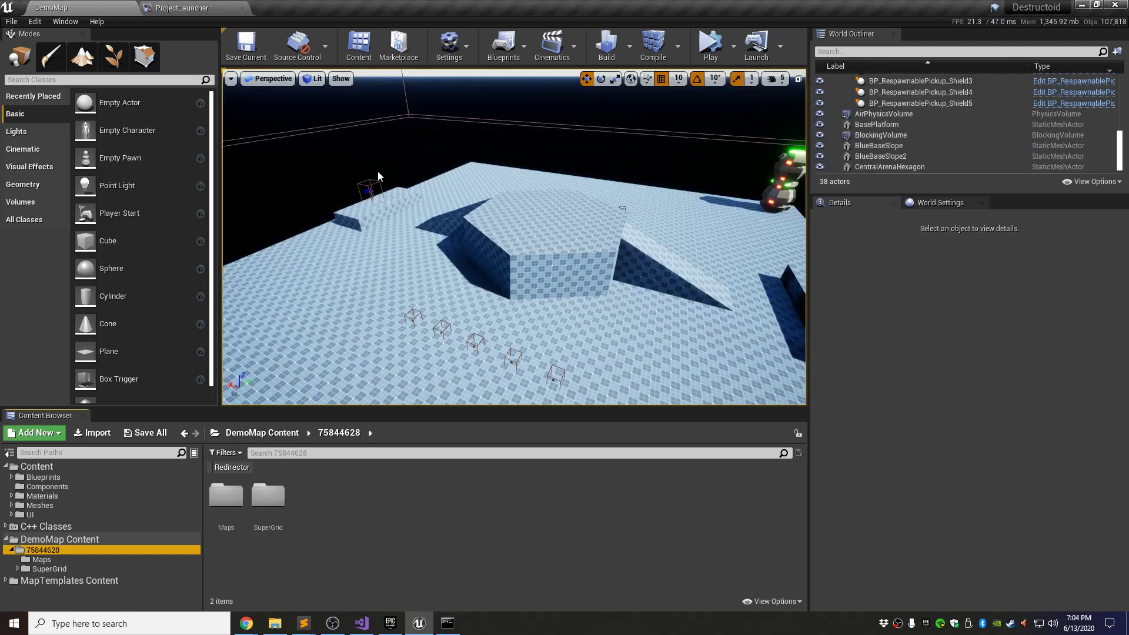
key(F2)
text(574839262)
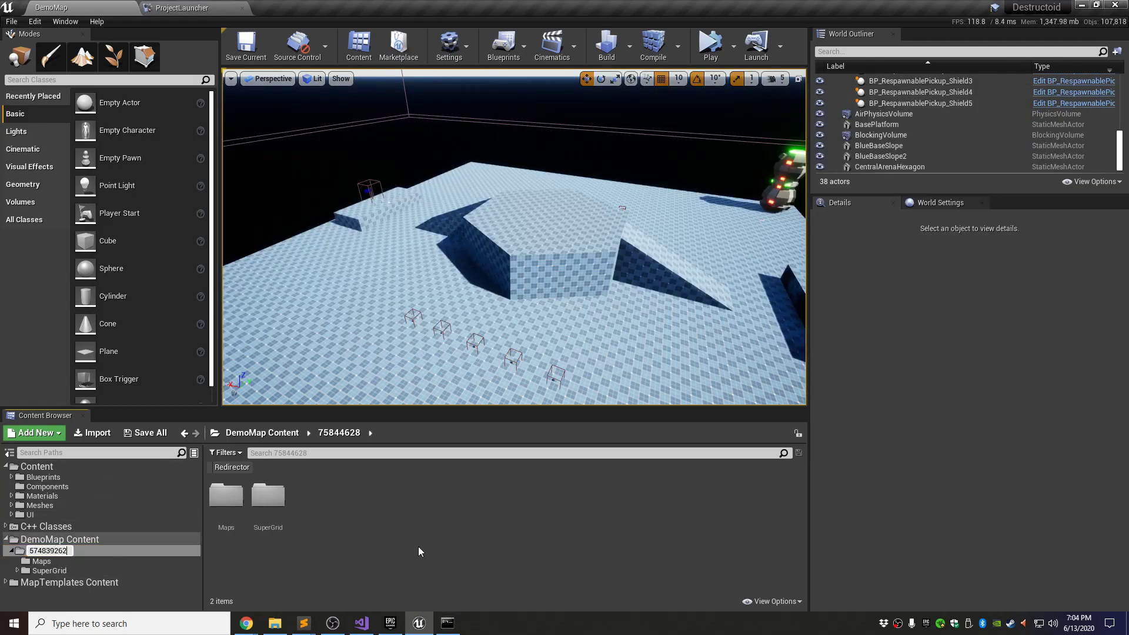
key(Return)
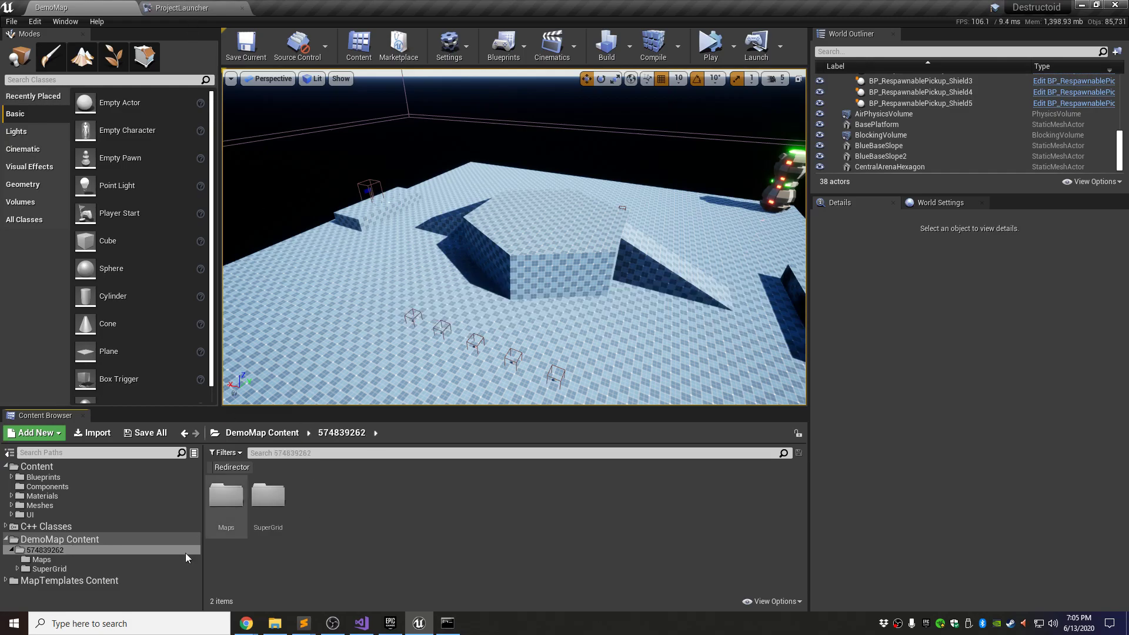
- Package the mod again with the Mod launch profile, and rerun the UnrealPak.exe -List command on its pak in Command Prompt
click(176, 7)
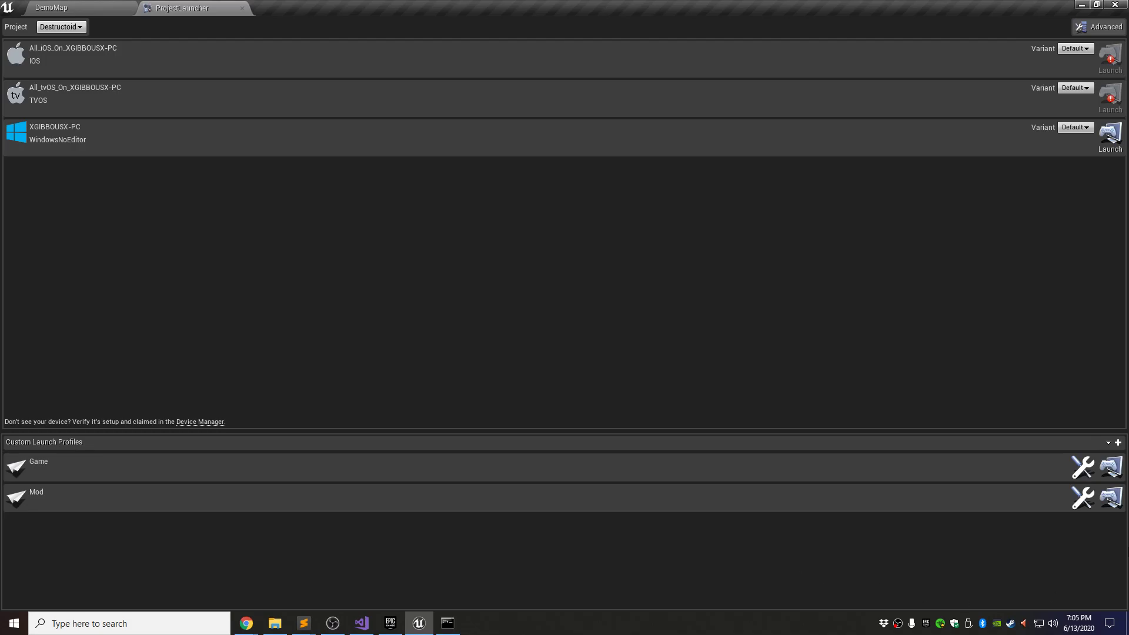
click(1111, 499)
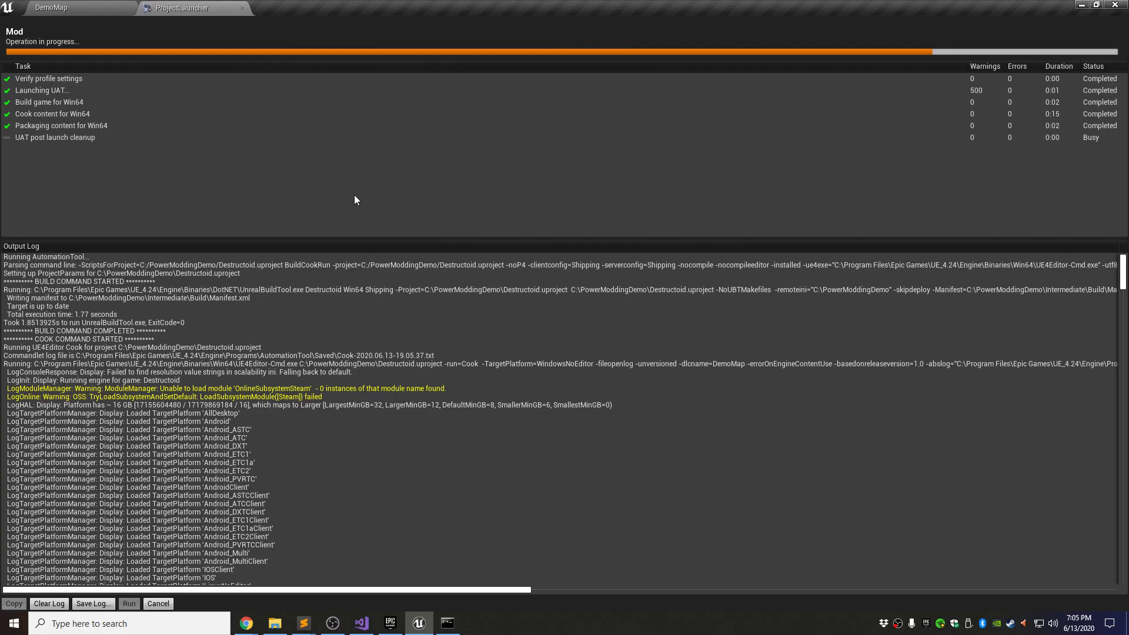
click(447, 623)
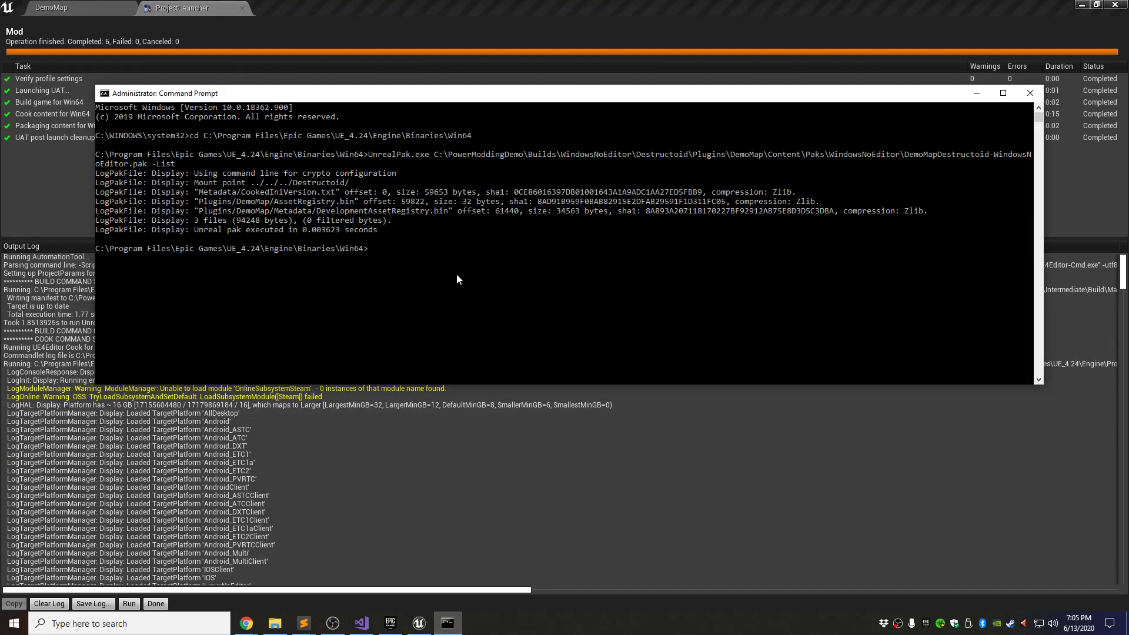
key(Up)
key(Return)
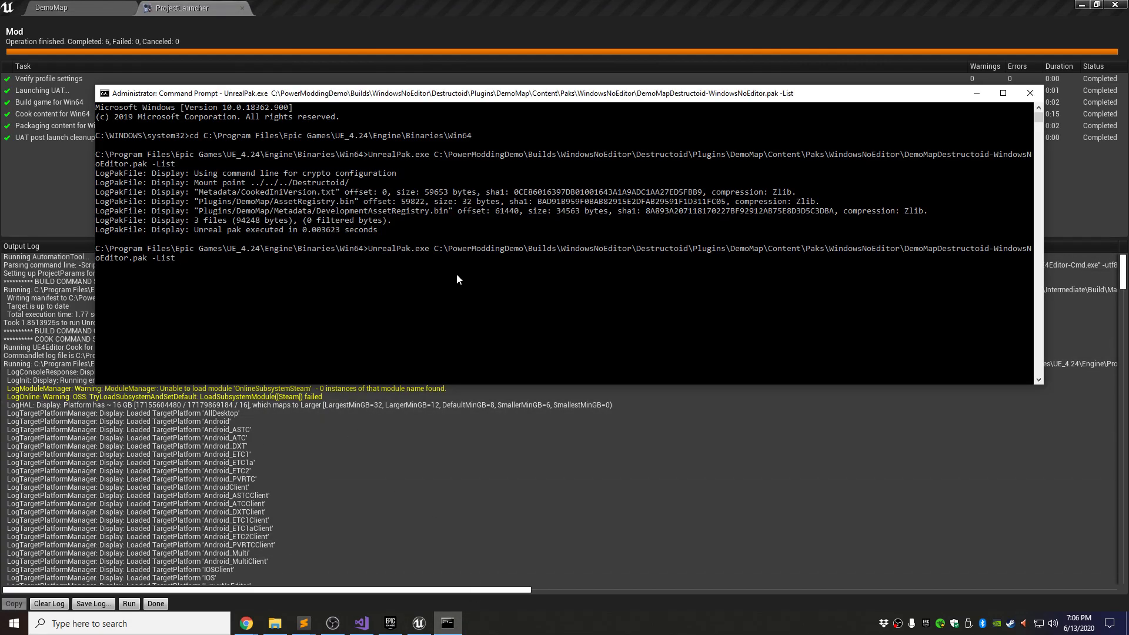
- Widen the Command Prompt window and examine the DemoMap content files in the UnrealPak listing
drag(481, 97, 432, 91)
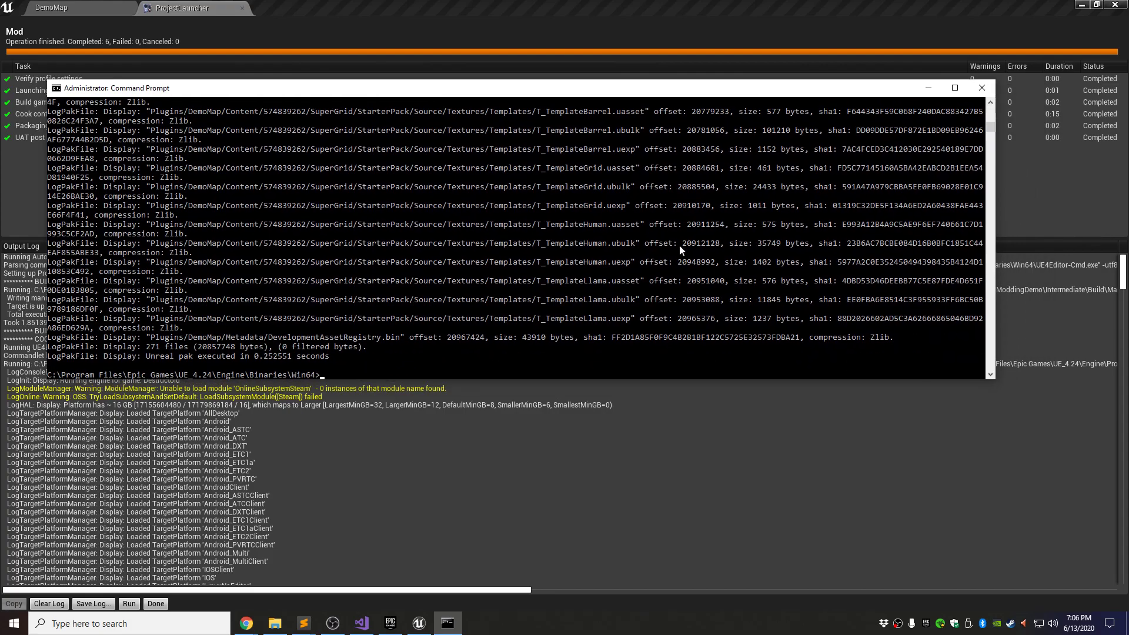
drag(994, 342, 1114, 343)
scroll(616, 302, up, 10)
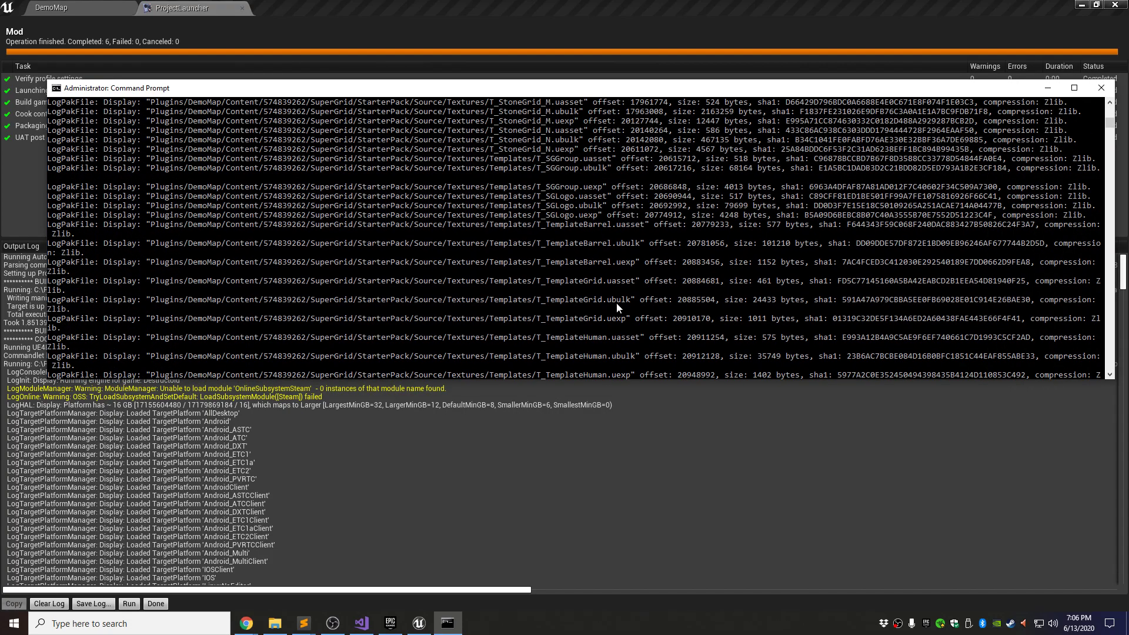
scroll(616, 303, down, 9)
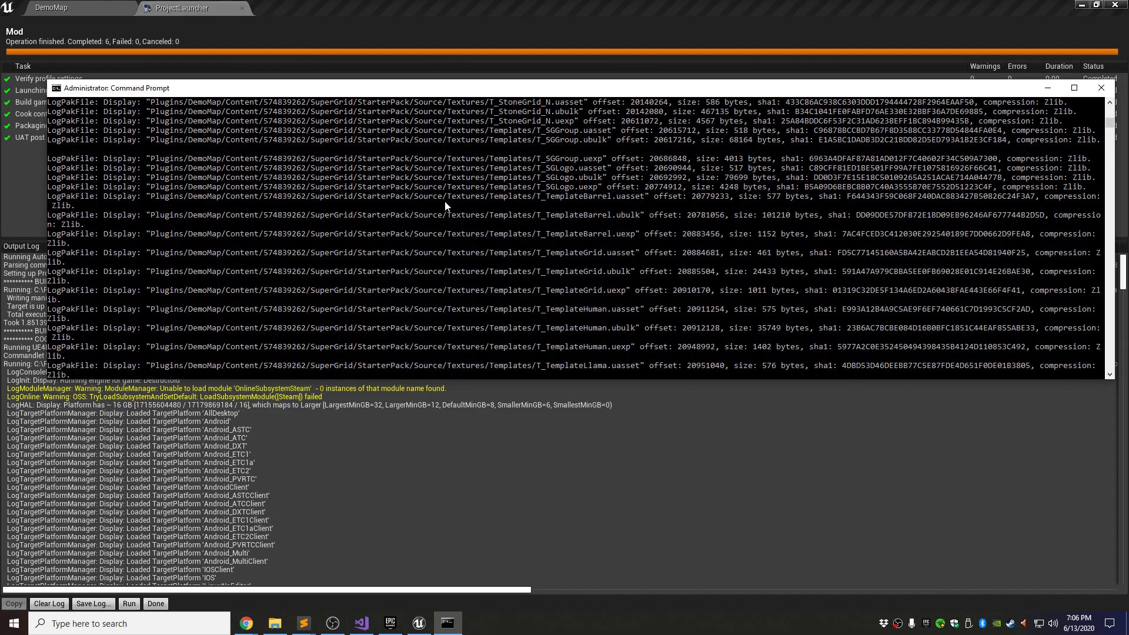
scroll(355, 241, up, 15)
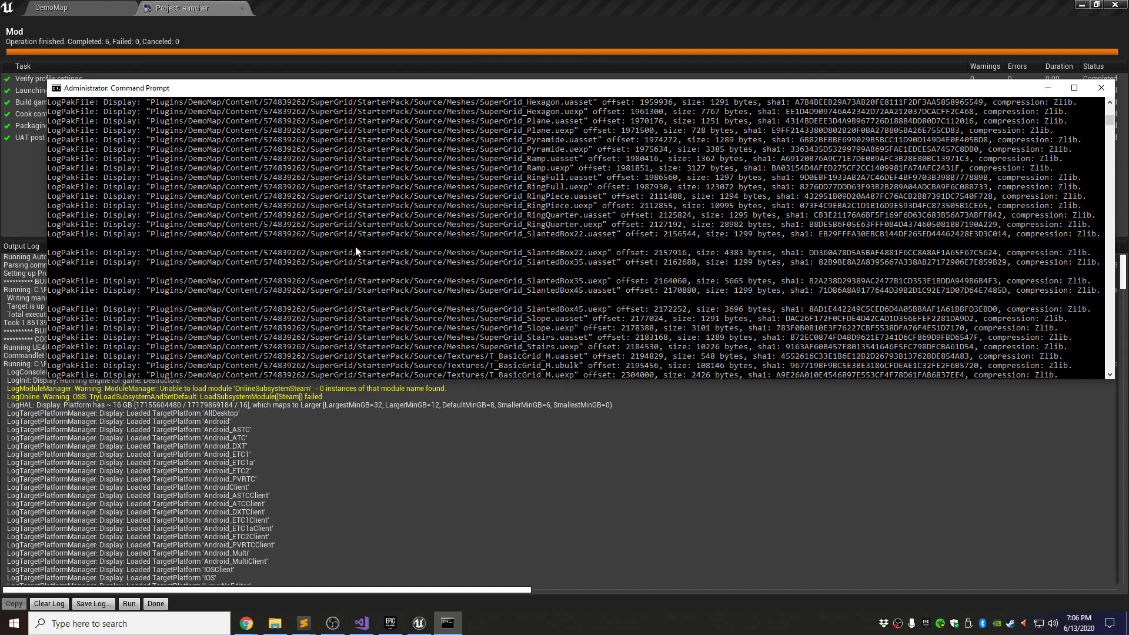
- Review the 574839262 folder's maps, blueprints, materials and meshes in the UnrealPak listing, and close Command Prompt
scroll(356, 247, up, 15)
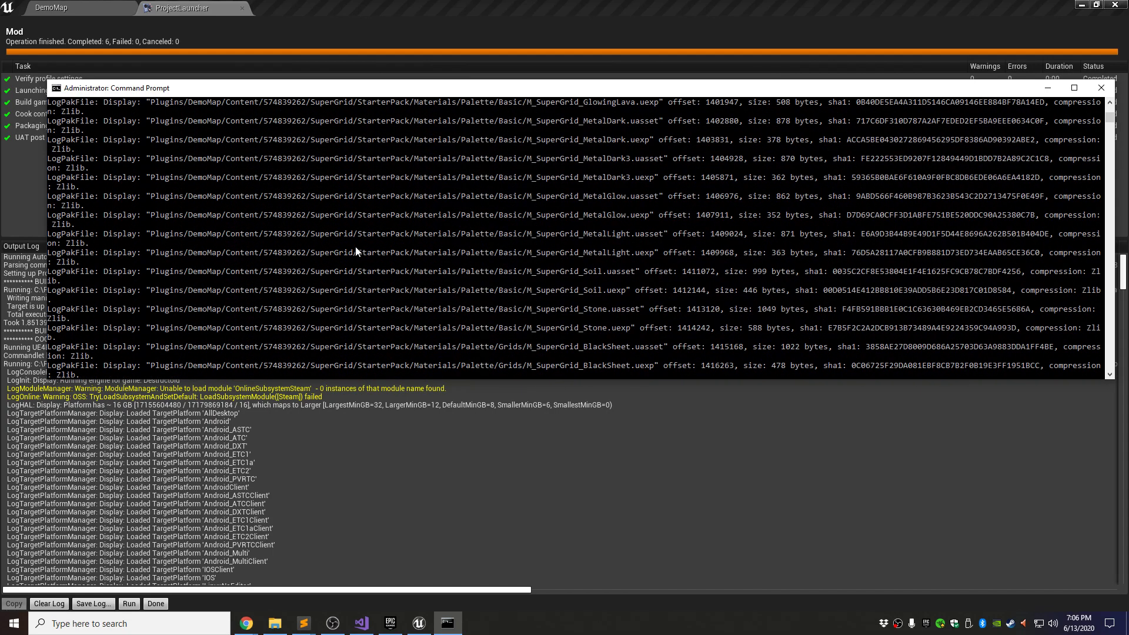
scroll(355, 247, up, 15)
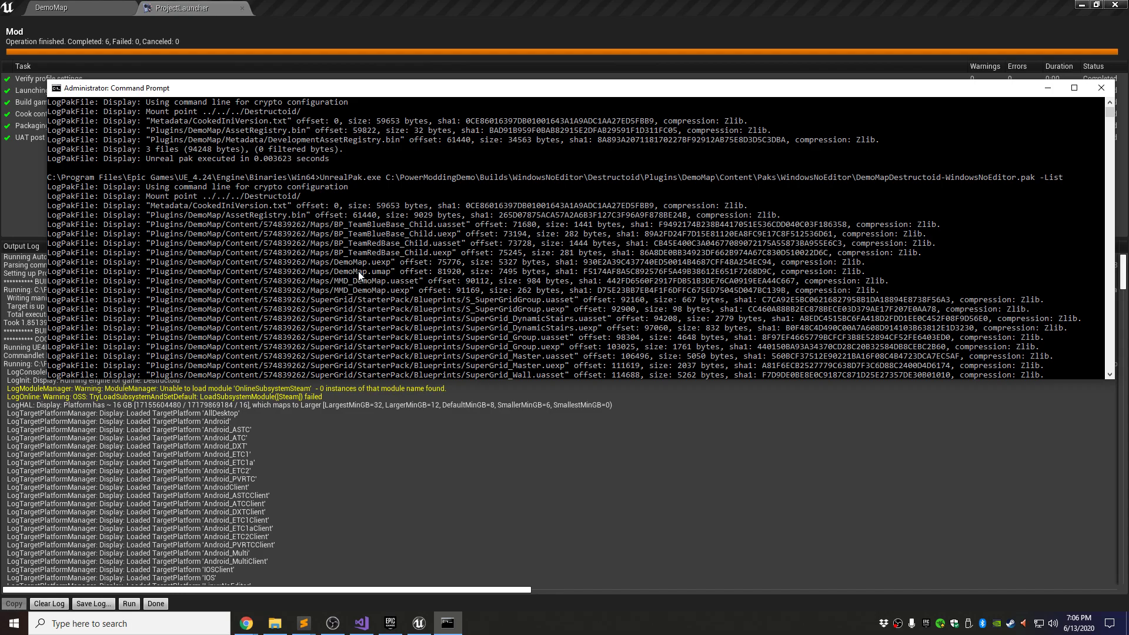
scroll(355, 288, down, 10)
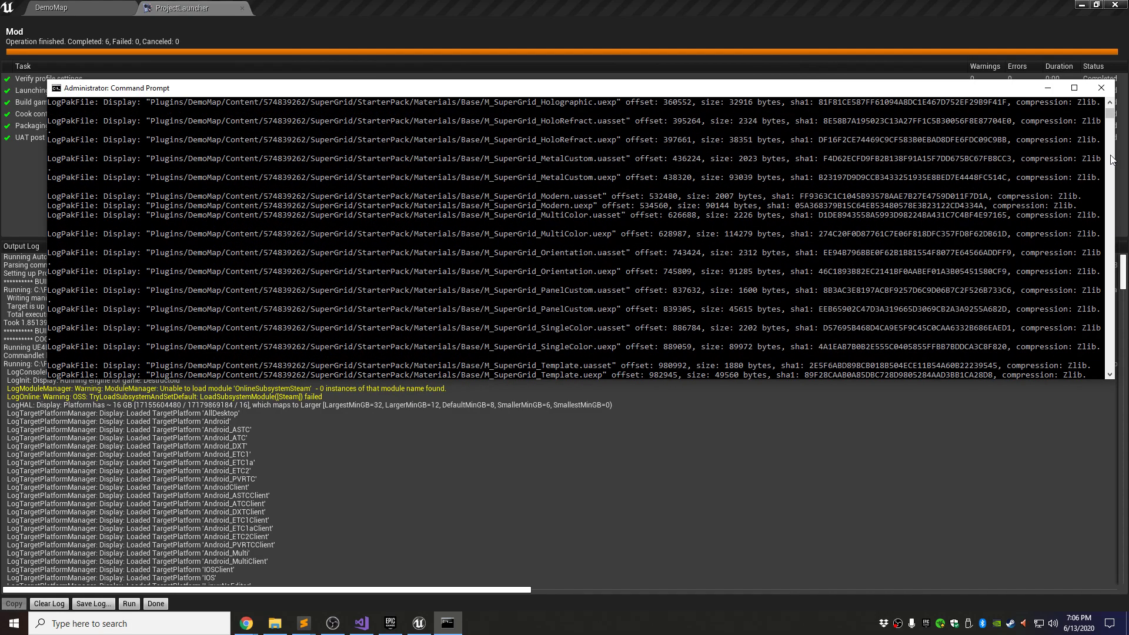
scroll(686, 267, down, 5)
scroll(481, 235, down, 12)
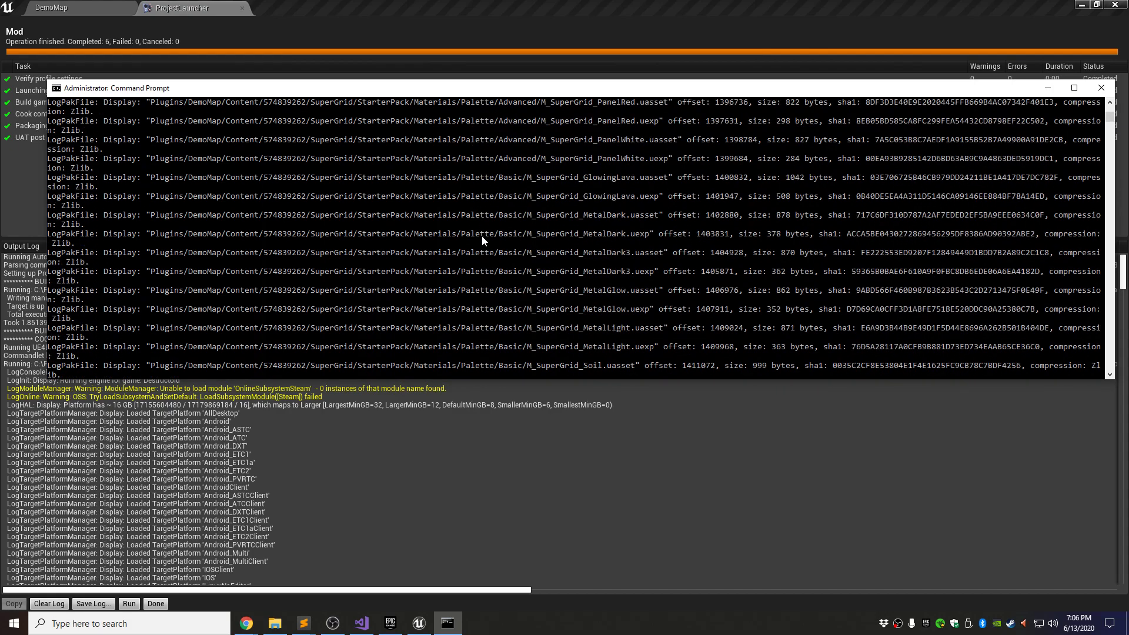
scroll(493, 247, down, 15)
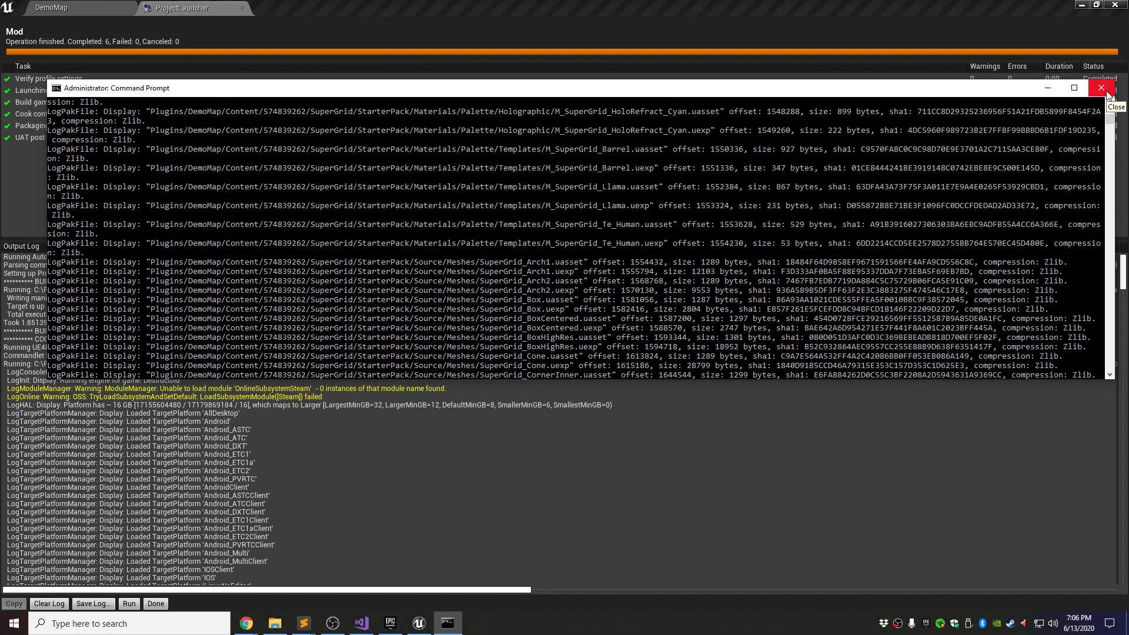
click(1102, 88)
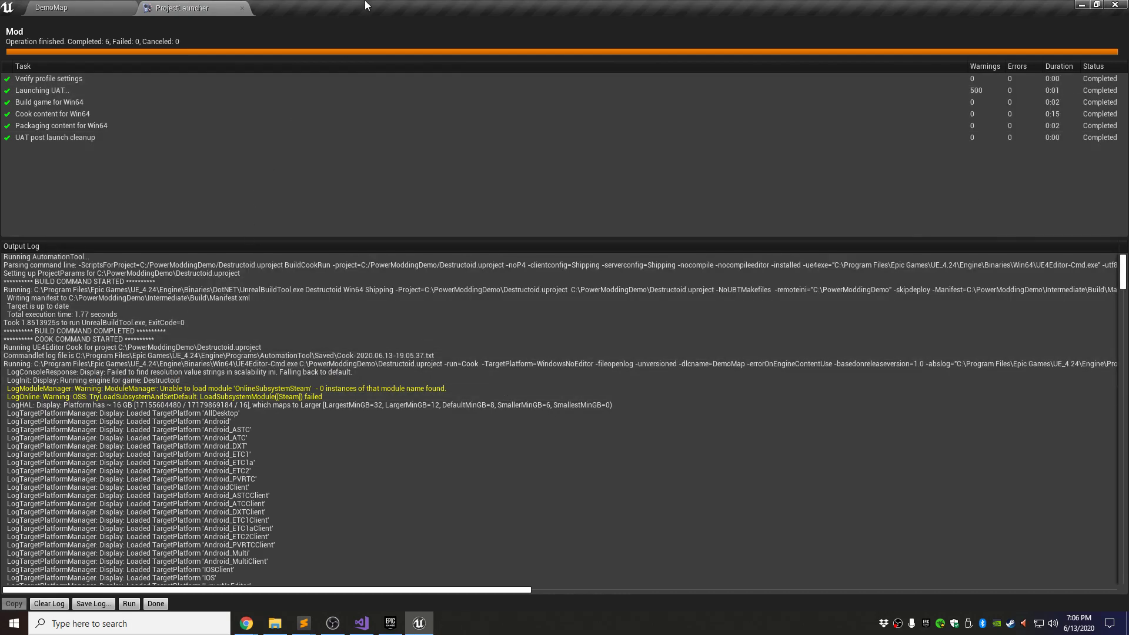
- Minimize Unreal Editor, dismiss the unavailable-location error in File Explorer, and open the PowerModdingDemo folder on the C: drive
click(1082, 5)
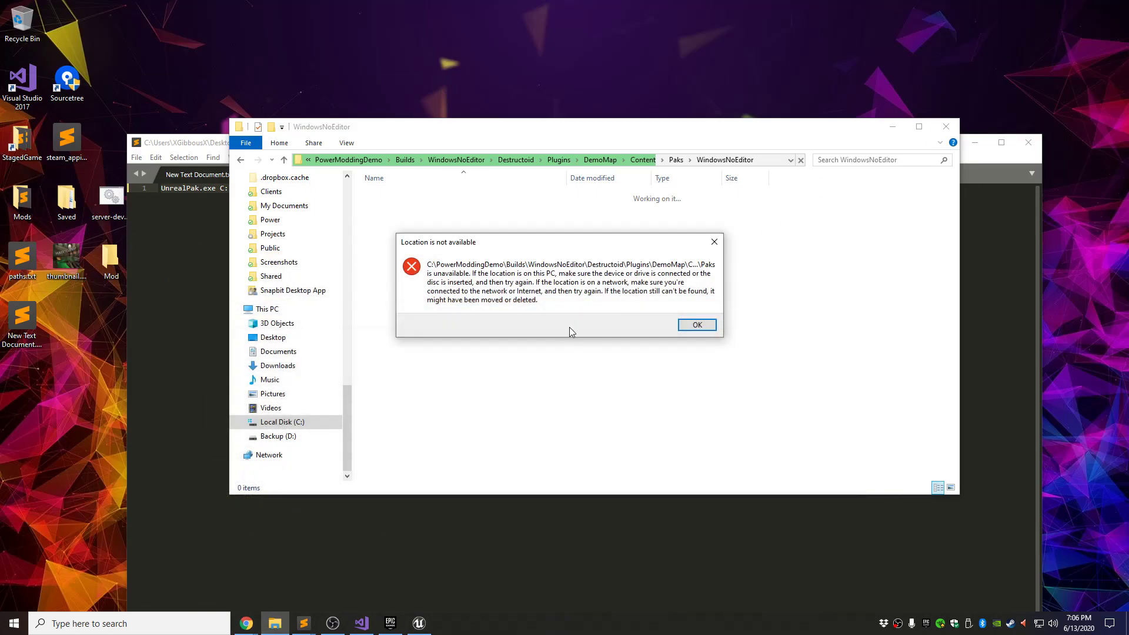
click(700, 328)
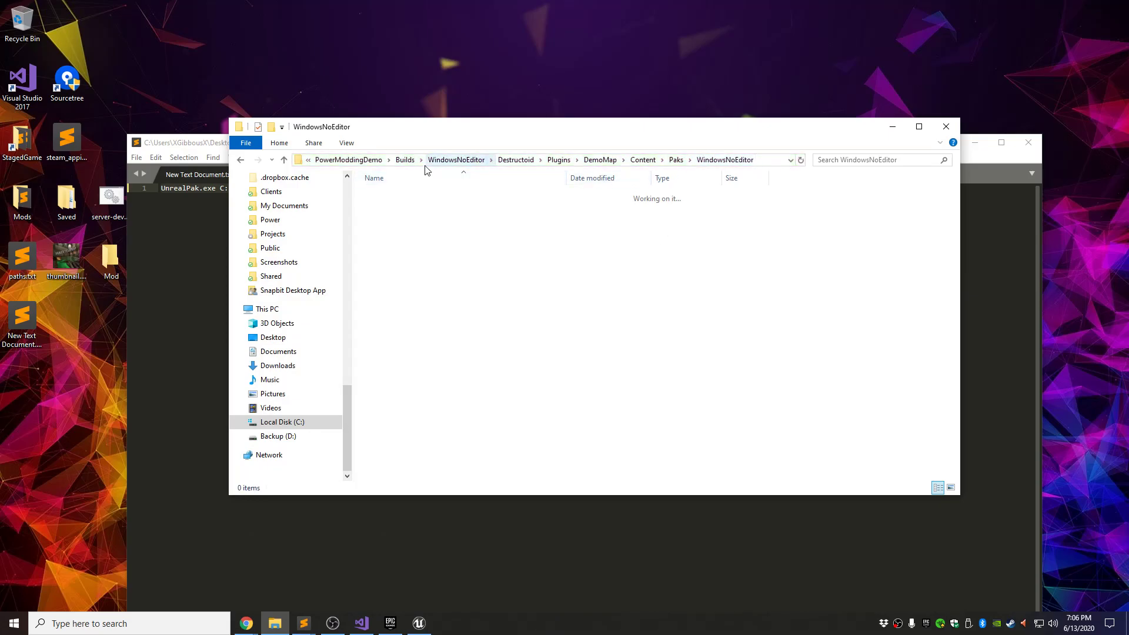
click(332, 160)
click(482, 426)
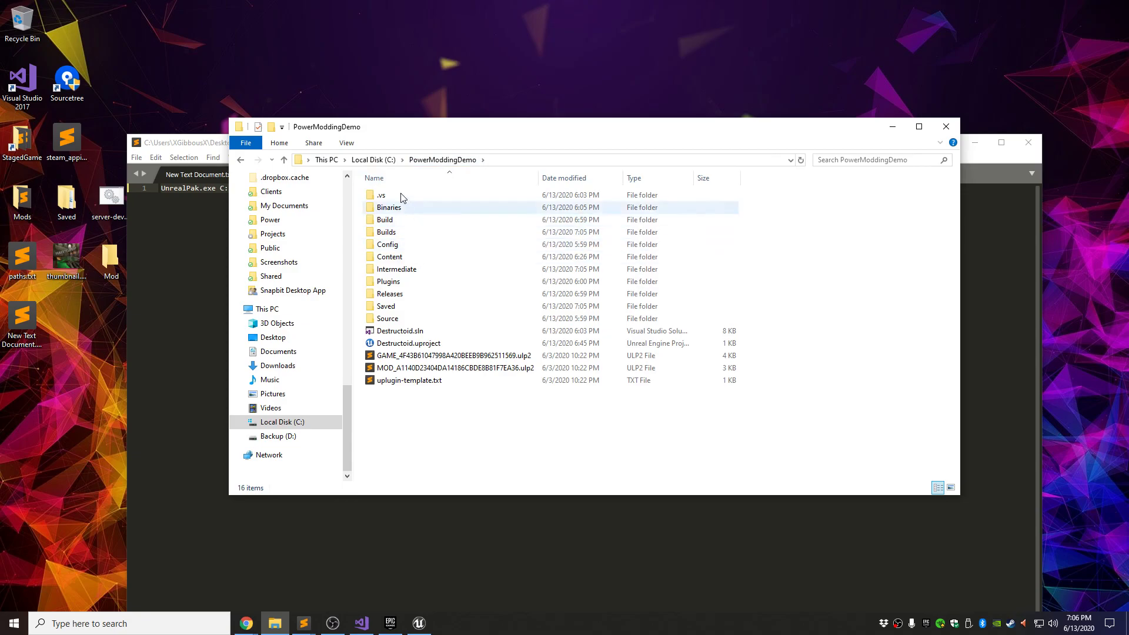
click(374, 160)
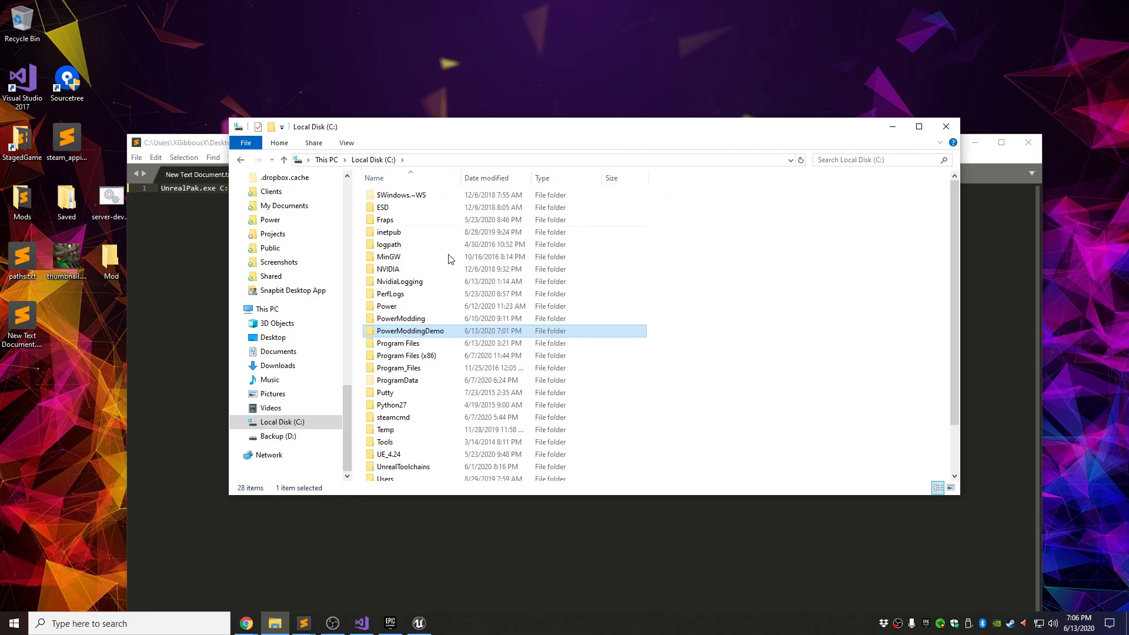
double_click(423, 332)
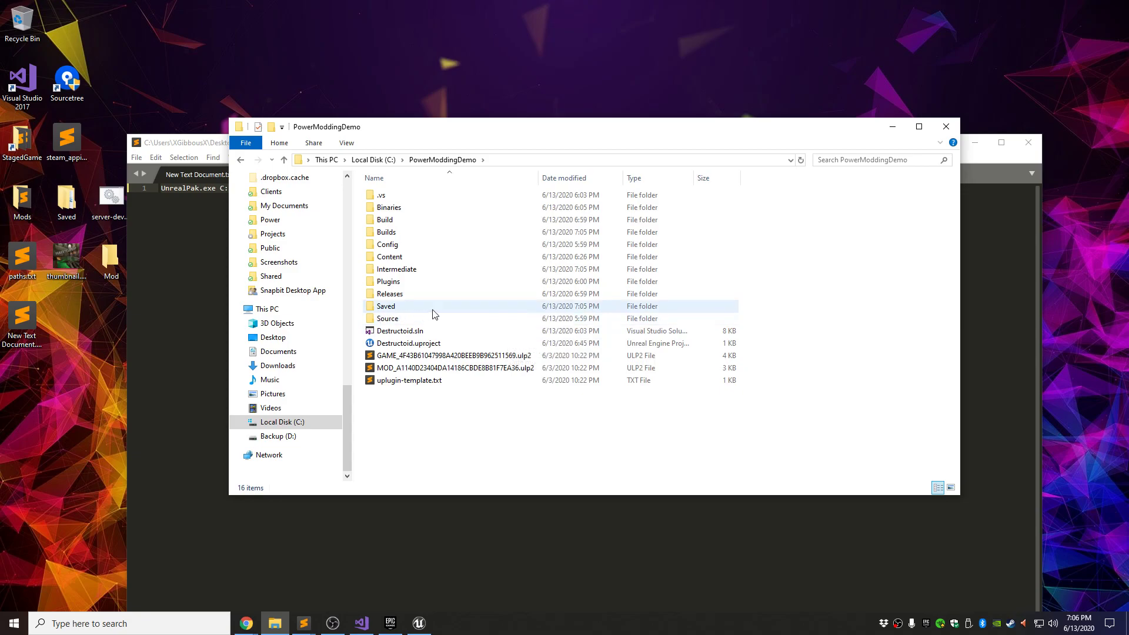
- Open Builds\WindowsNoEditor\Destructoid\Plugins\DemoMap\Content\Paks\WindowsNoEditor inside PowerModdingDemo
double_click(397, 233)
double_click(417, 197)
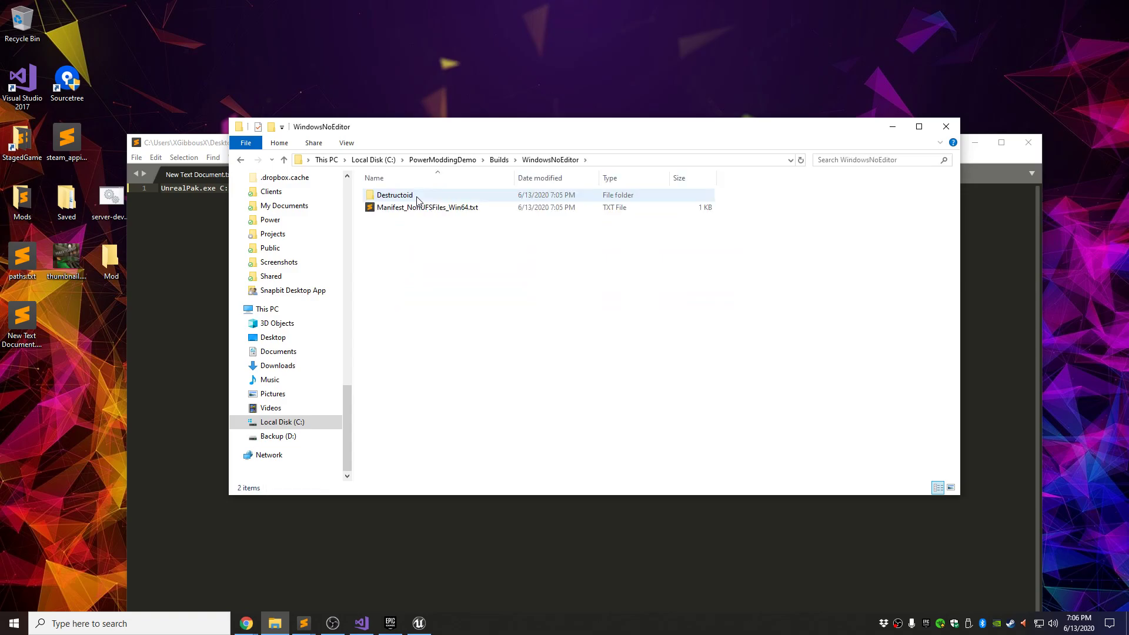
double_click(417, 198)
double_click(417, 197)
double_click(419, 201)
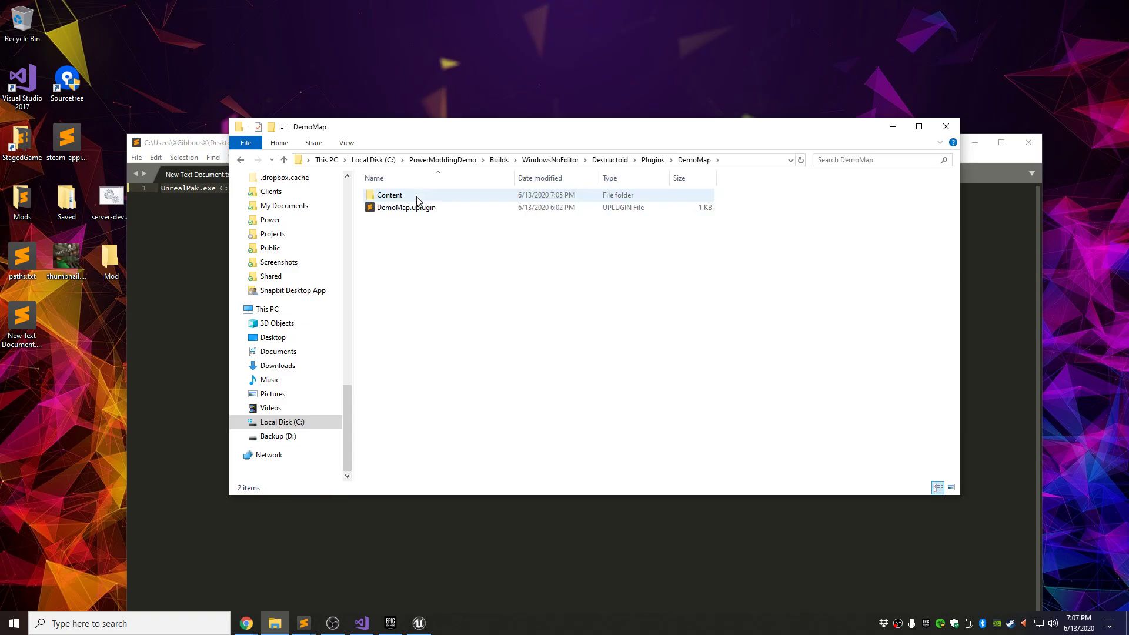
double_click(417, 197)
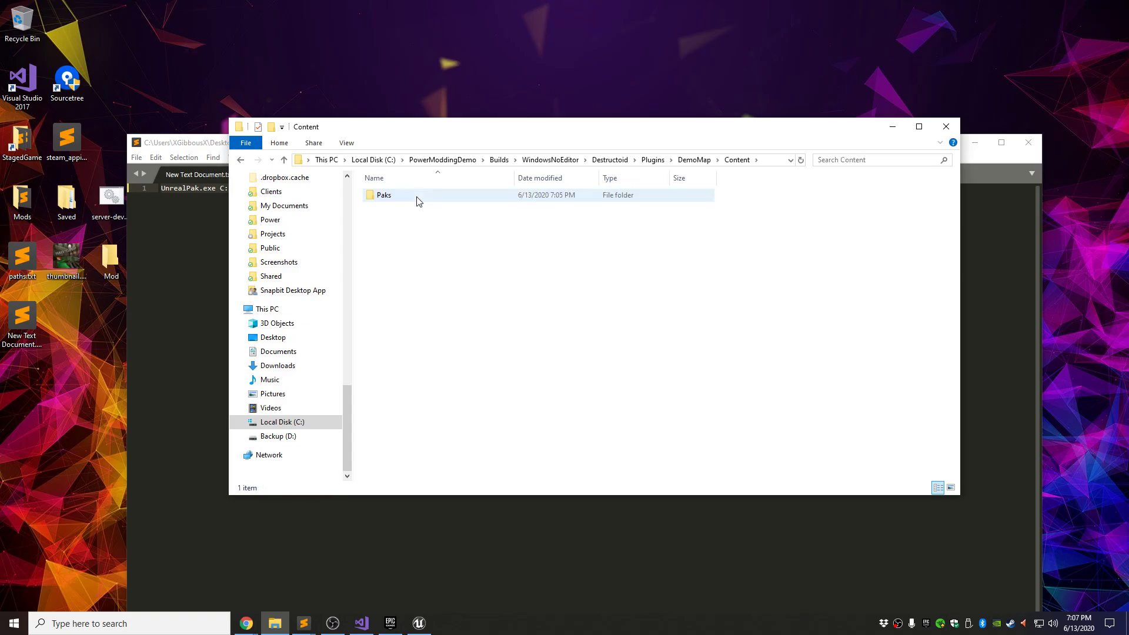
double_click(417, 197)
double_click(417, 197)
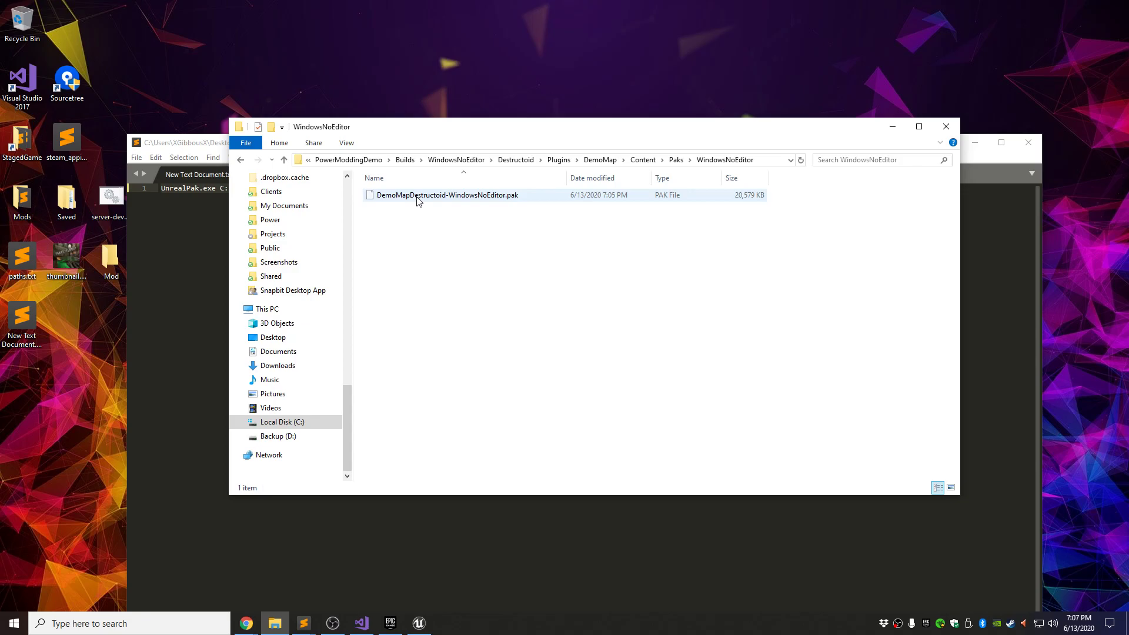
- Copy DemoMapDestructoid-WindowsNoEditor.pak into the Mod folder on the desktop
click(472, 200)
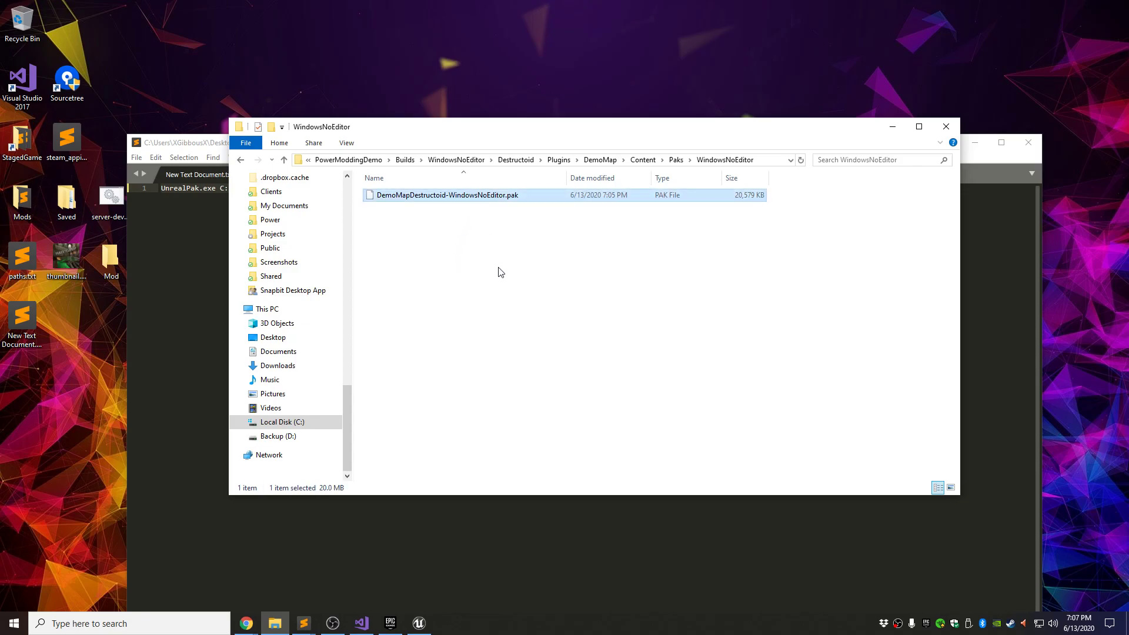
double_click(109, 269)
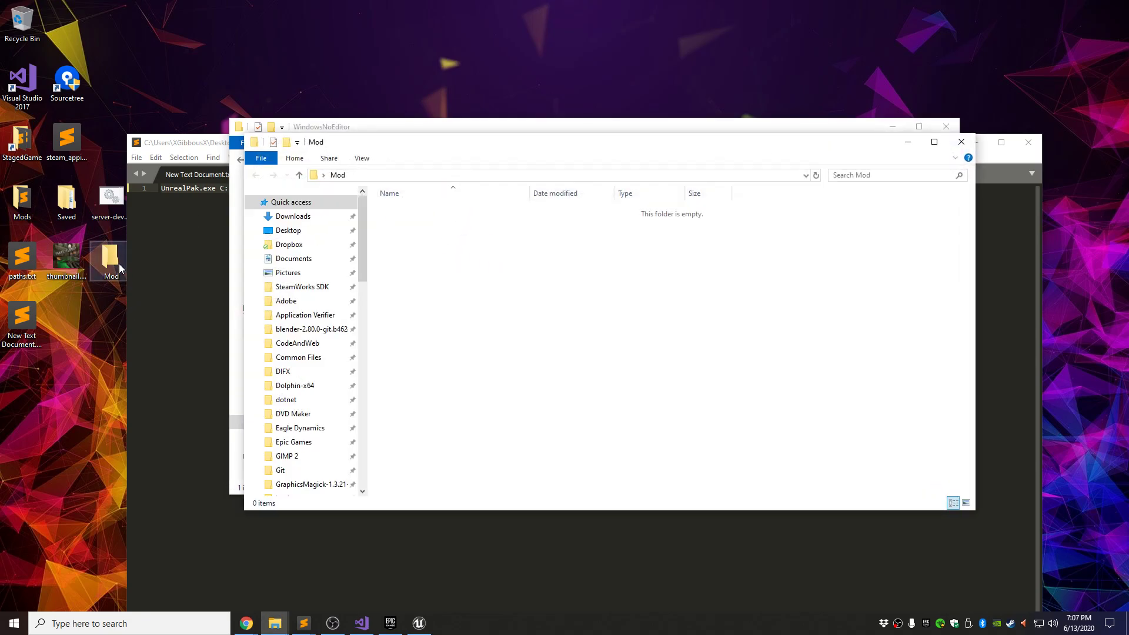
key(ctrl+v)
click(515, 234)
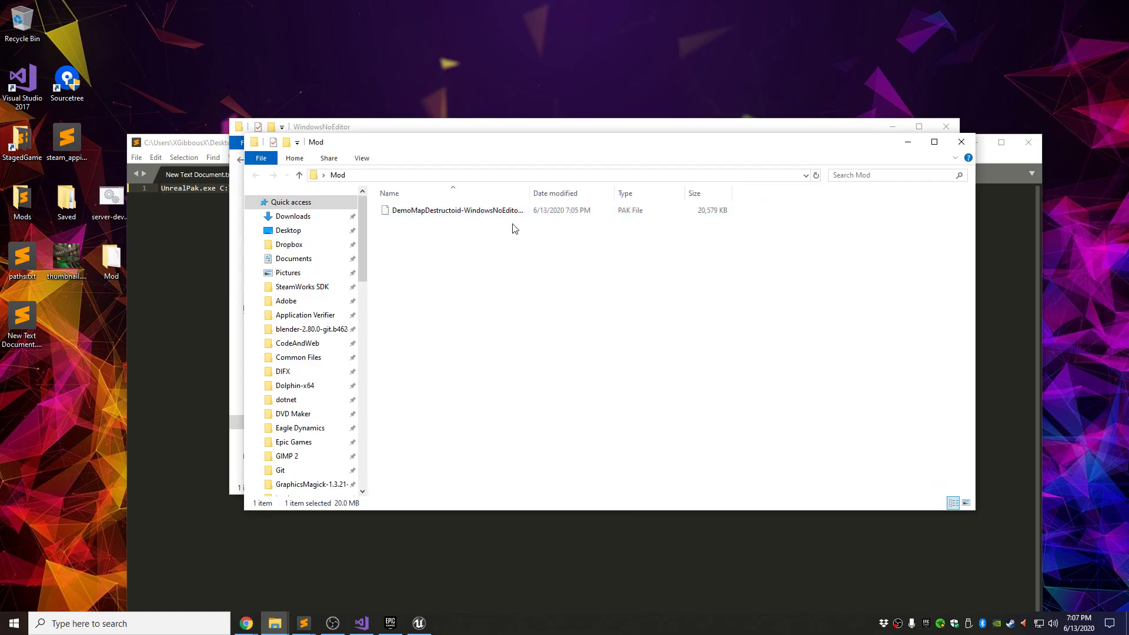
- Widen the Name column in the Mod folder and rename the copied pak file to DemoMap.pak
drag(529, 194, 571, 199)
click(499, 217)
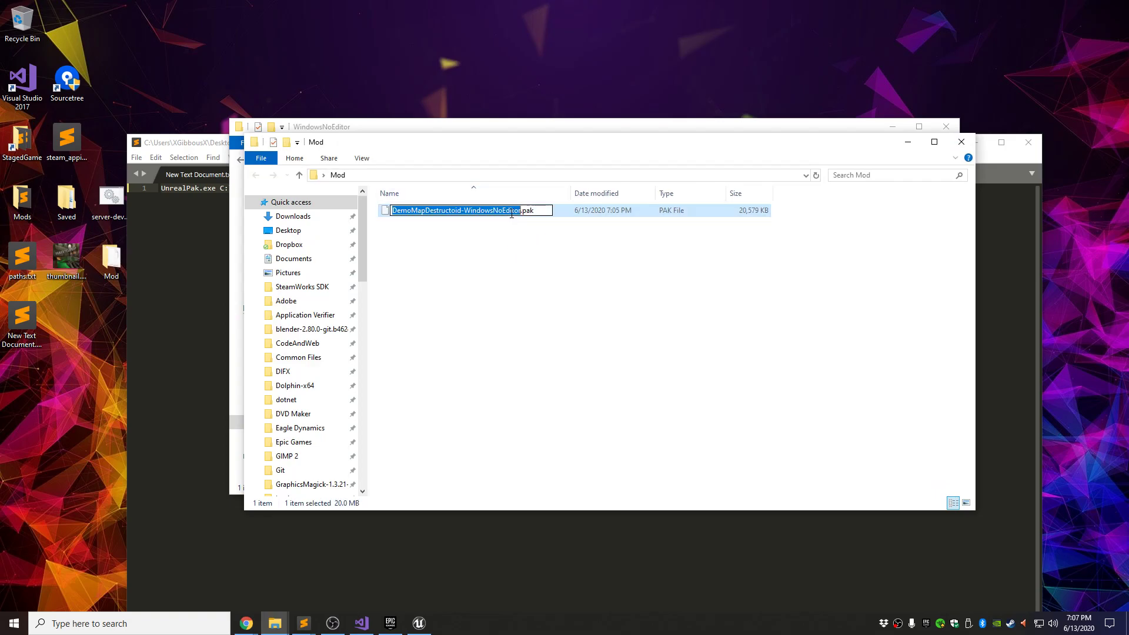
click(441, 215)
drag(425, 211, 517, 204)
key(BackSpace)
key(Return)
click(540, 279)
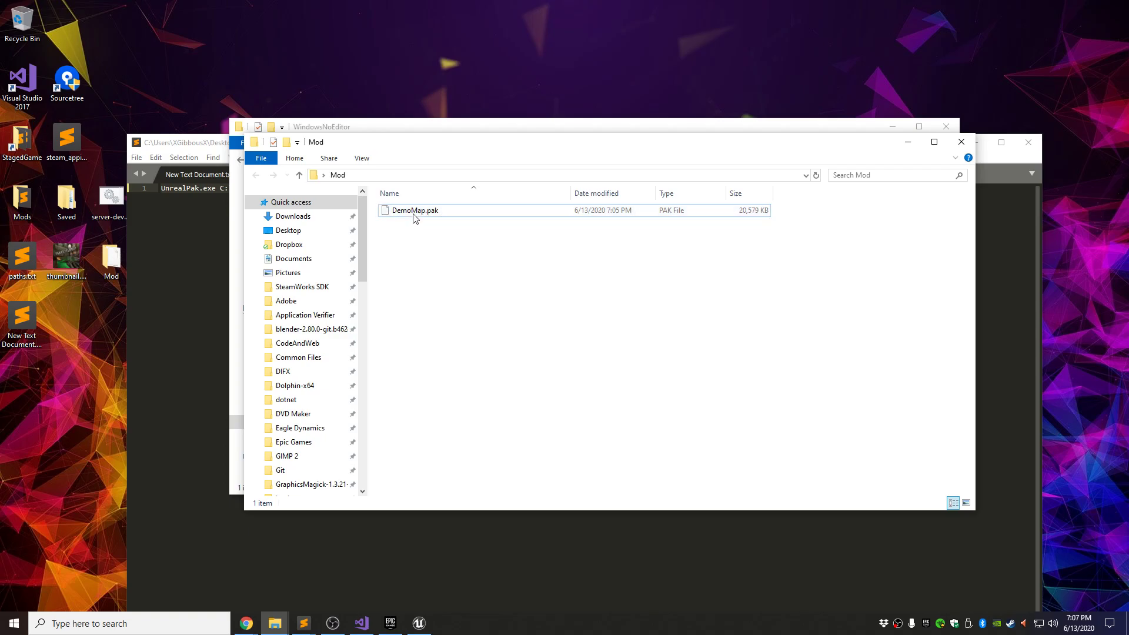
- Move the Mod window aside and open the Plugins\DemoMap folder of PowerModdingDemo in the other File Explorer window
drag(420, 145, 243, 152)
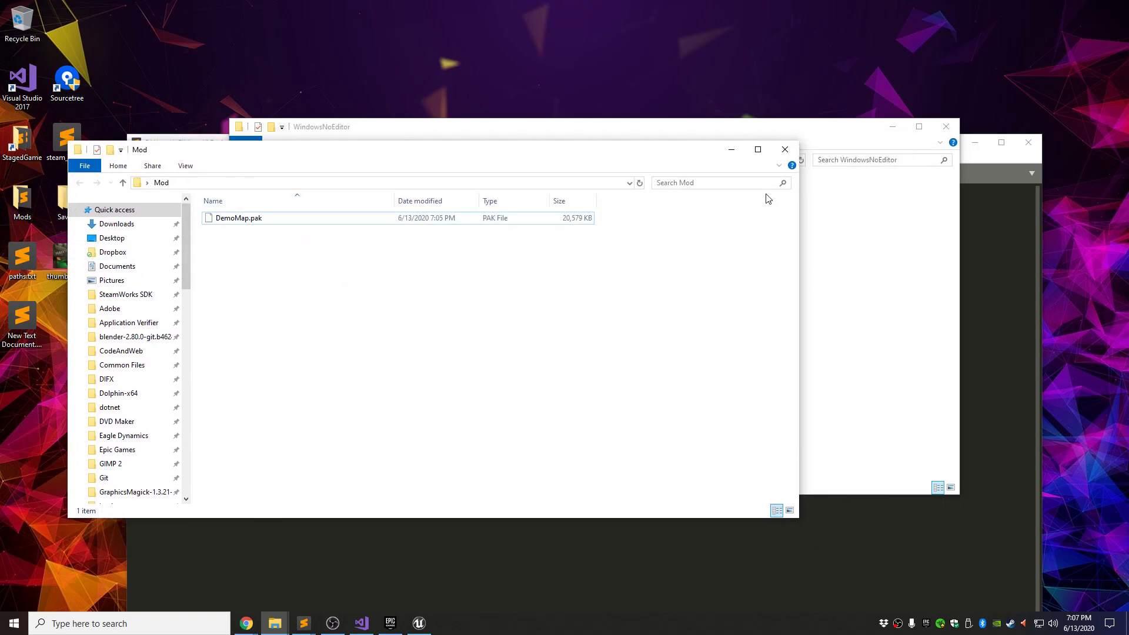
click(651, 134)
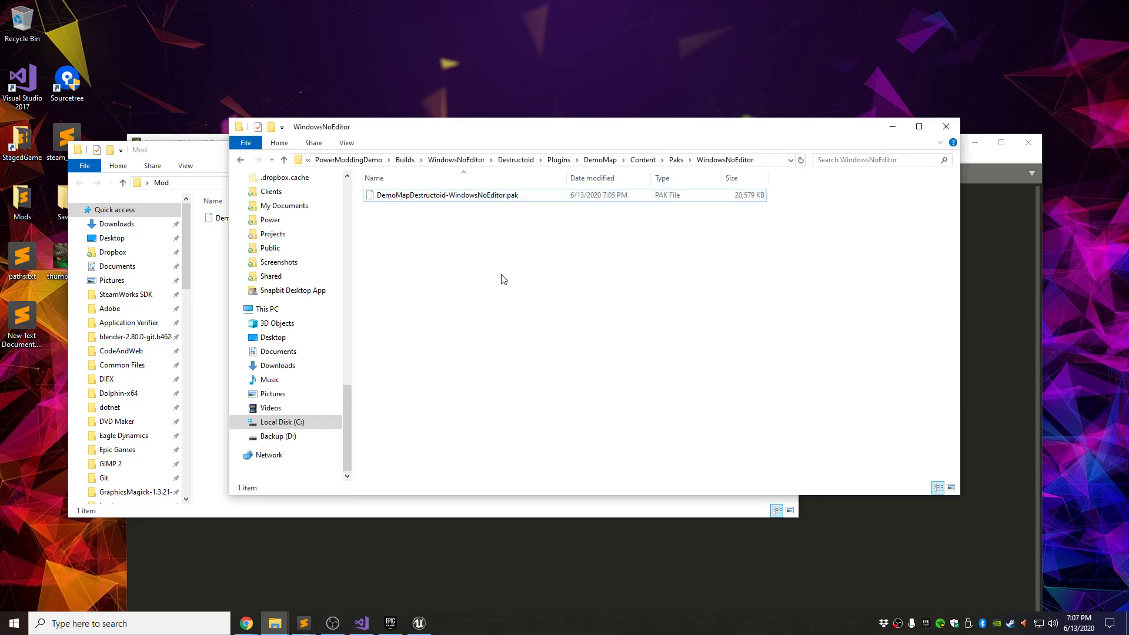
click(348, 160)
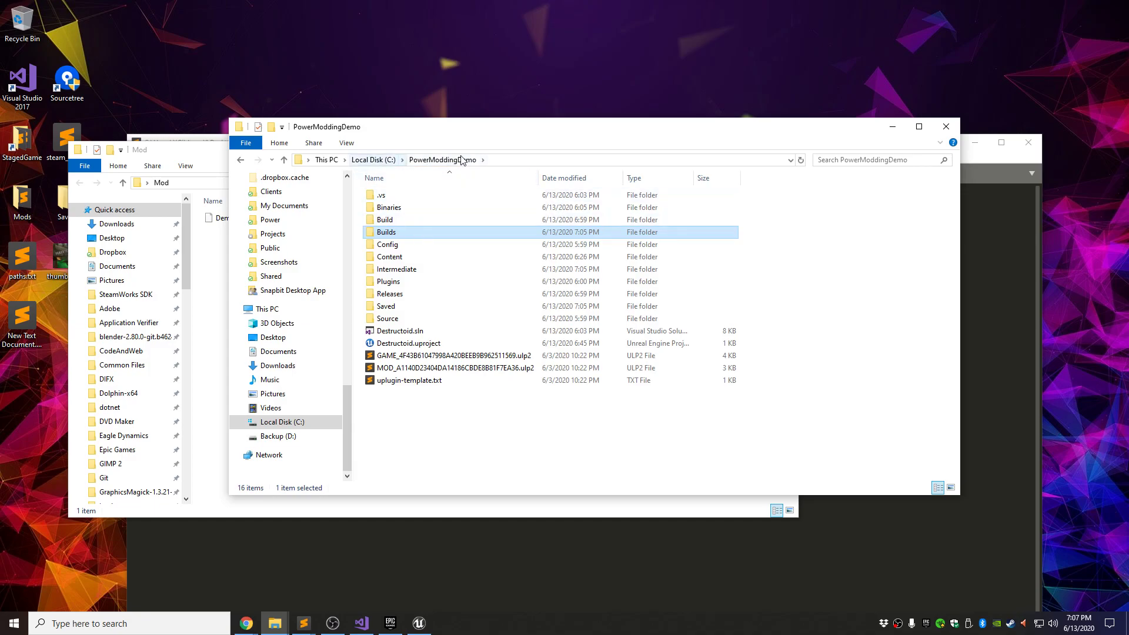
double_click(409, 286)
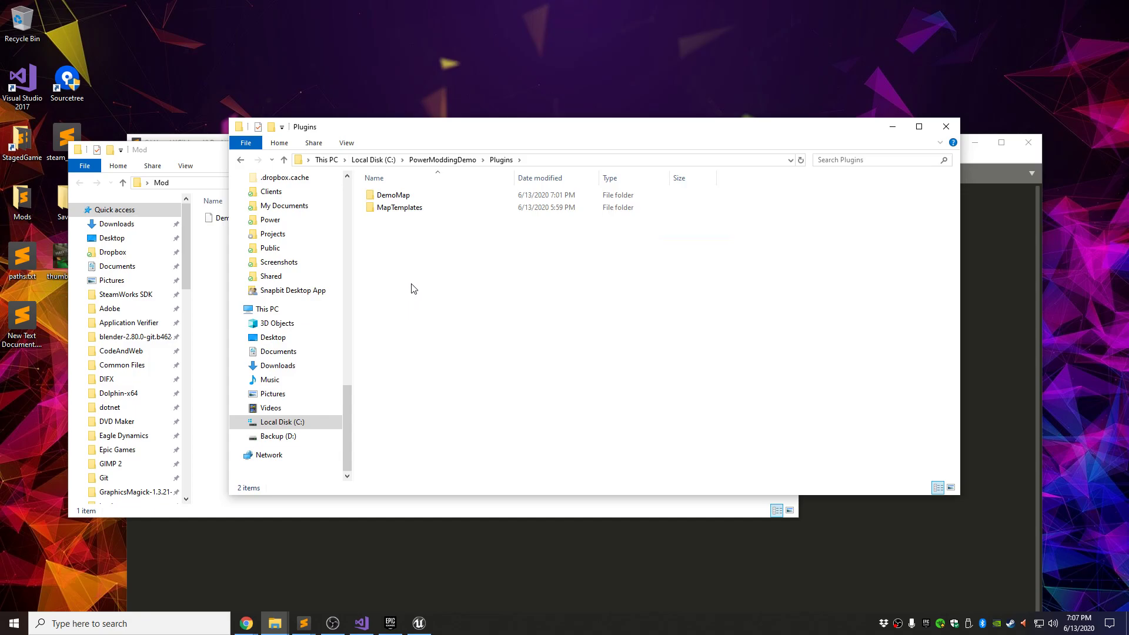
double_click(399, 200)
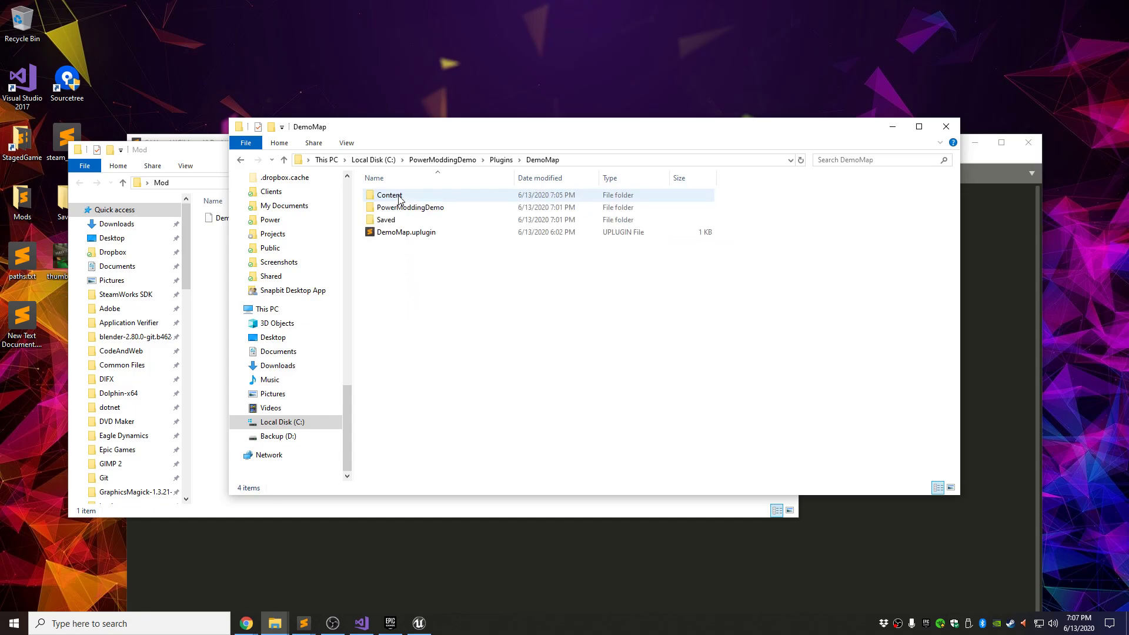
- Open the cooked mod folder Saved\Cooked\WindowsNoEditor\Destructoid\Plugins\DemoMap inside the DemoMap plugin folder
double_click(407, 223)
double_click(404, 197)
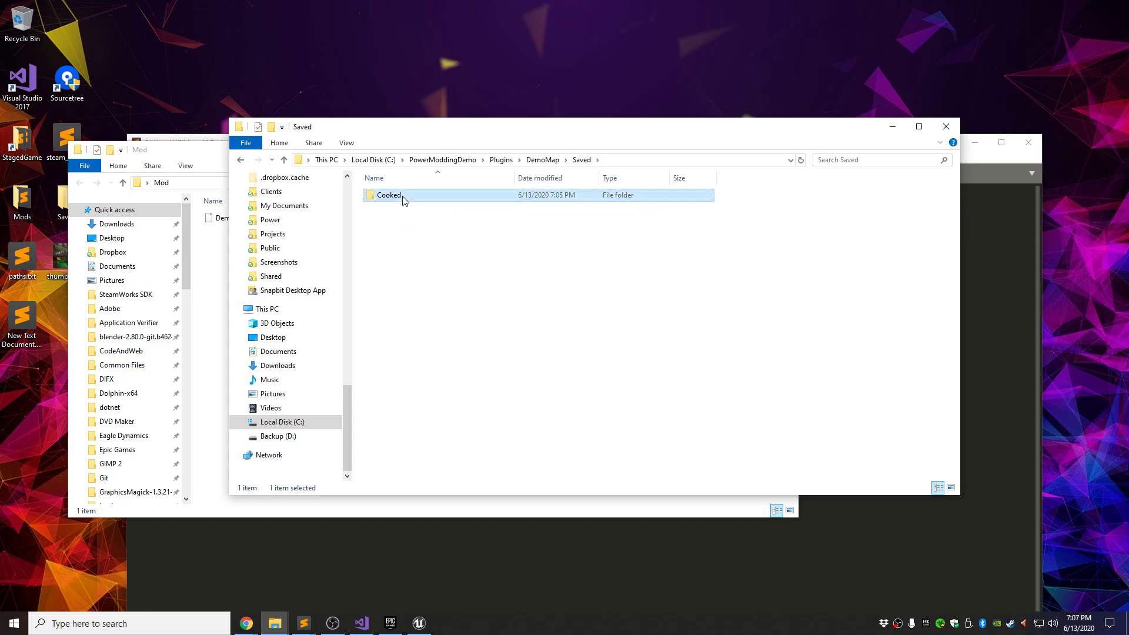
double_click(404, 196)
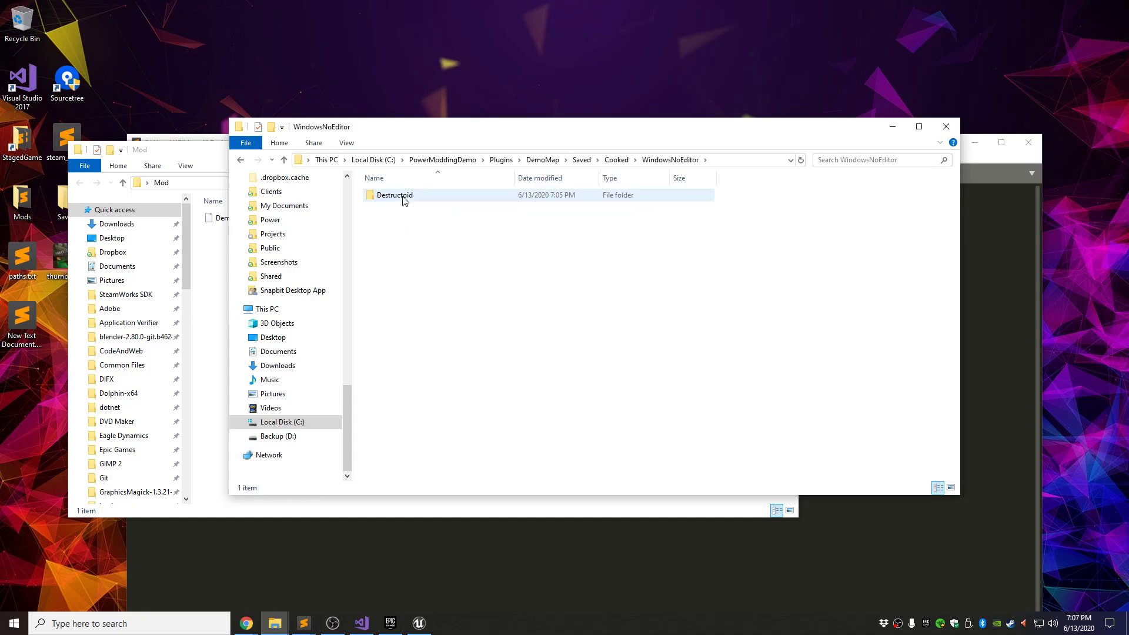
double_click(405, 200)
click(406, 210)
double_click(405, 209)
click(406, 200)
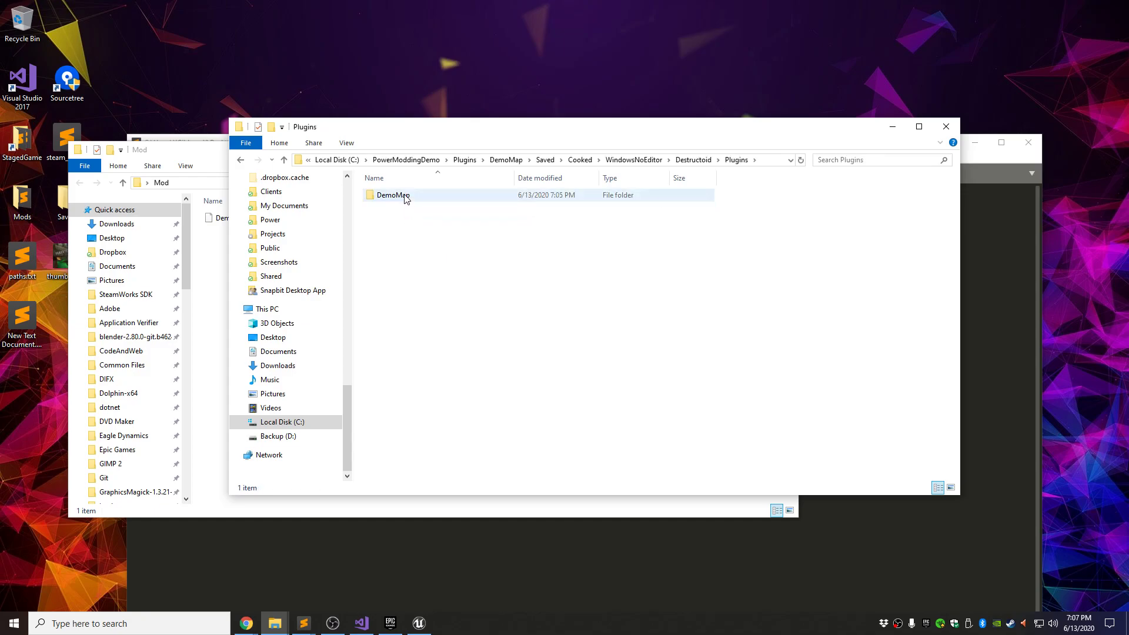
double_click(405, 196)
- Copy AssetRegistry.bin from the cooked DemoMap folder into the Mod folder on the desktop
click(414, 222)
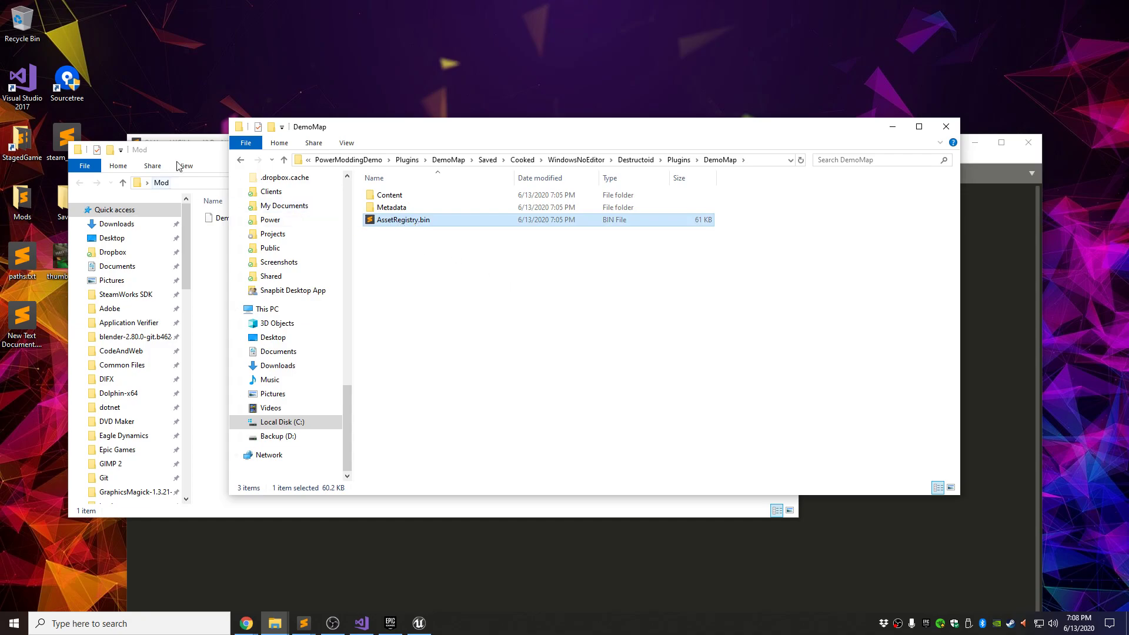
click(160, 184)
key(ctrl+v)
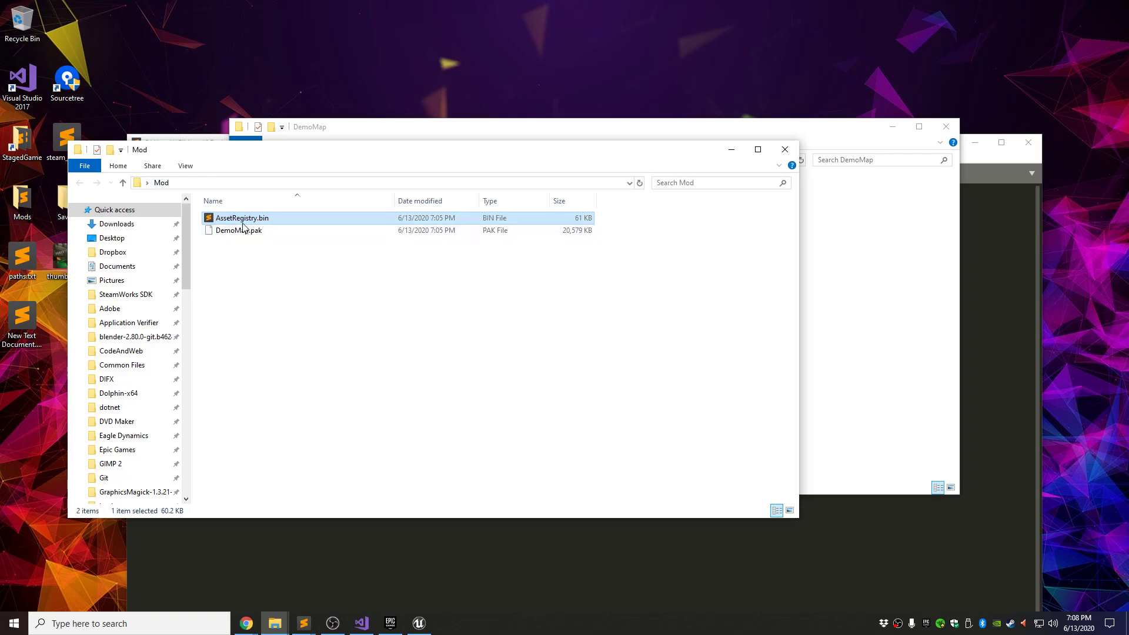
click(261, 262)
click(239, 230)
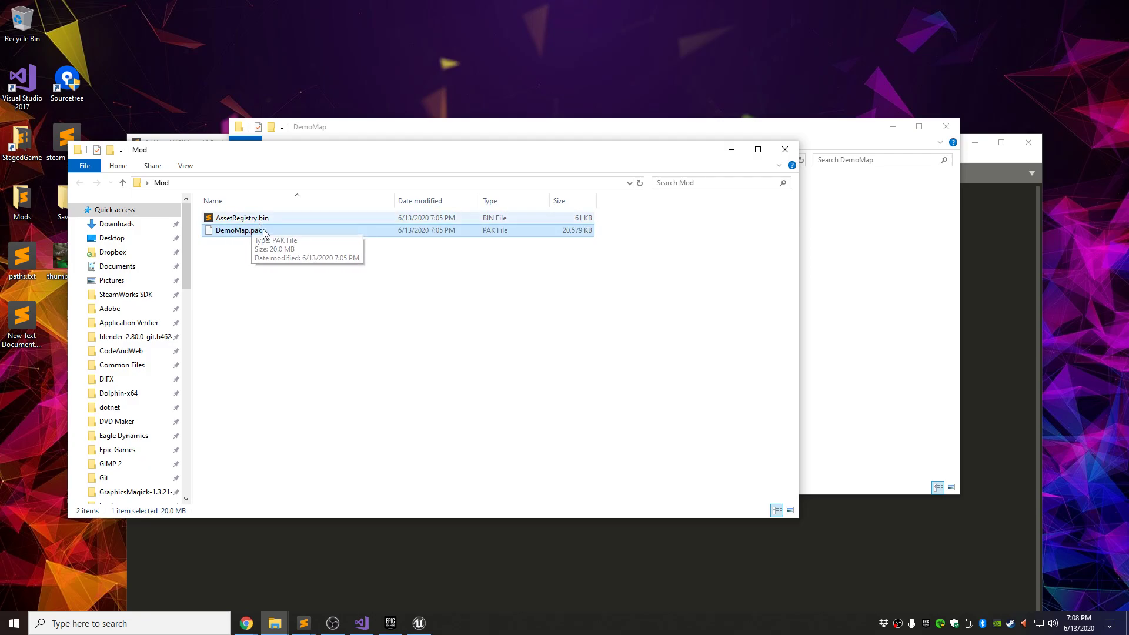
click(275, 262)
click(267, 221)
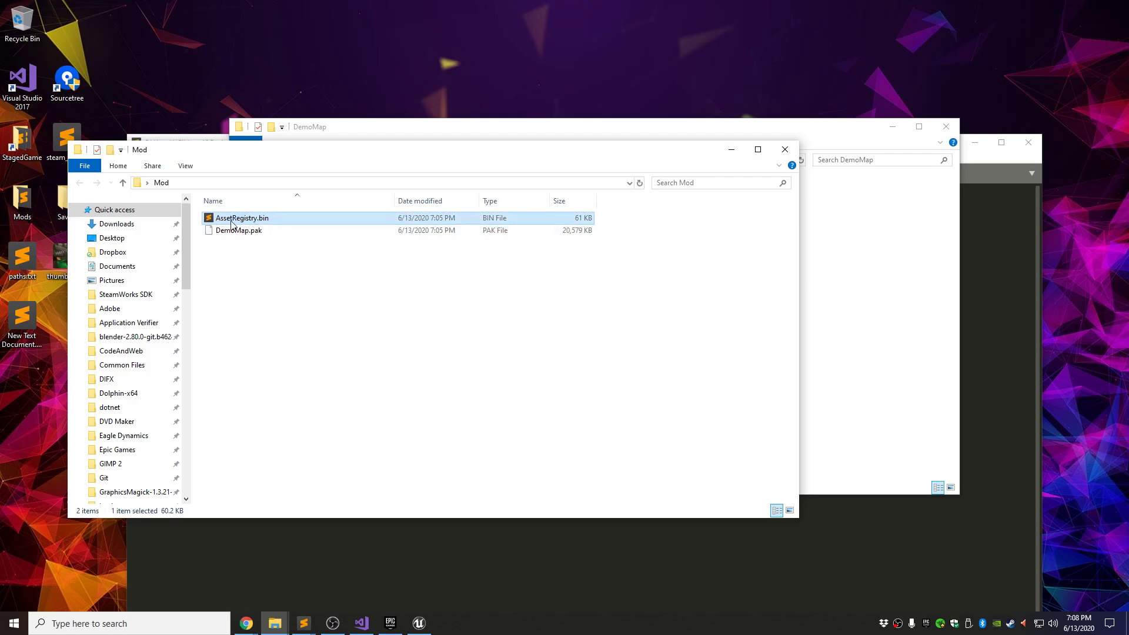
click(261, 230)
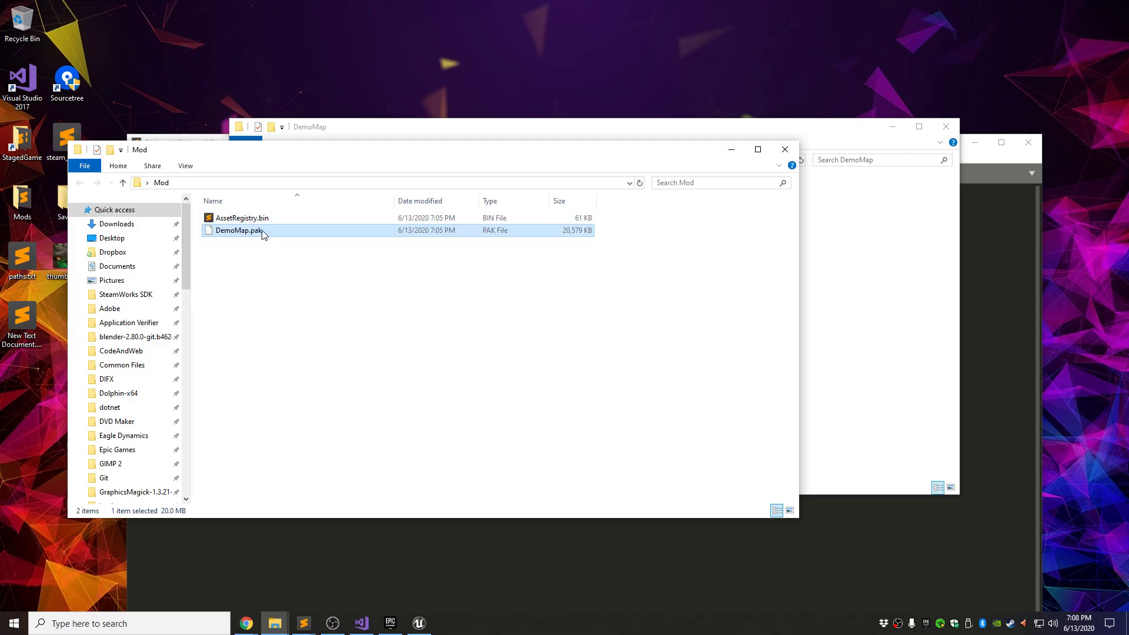
click(357, 289)
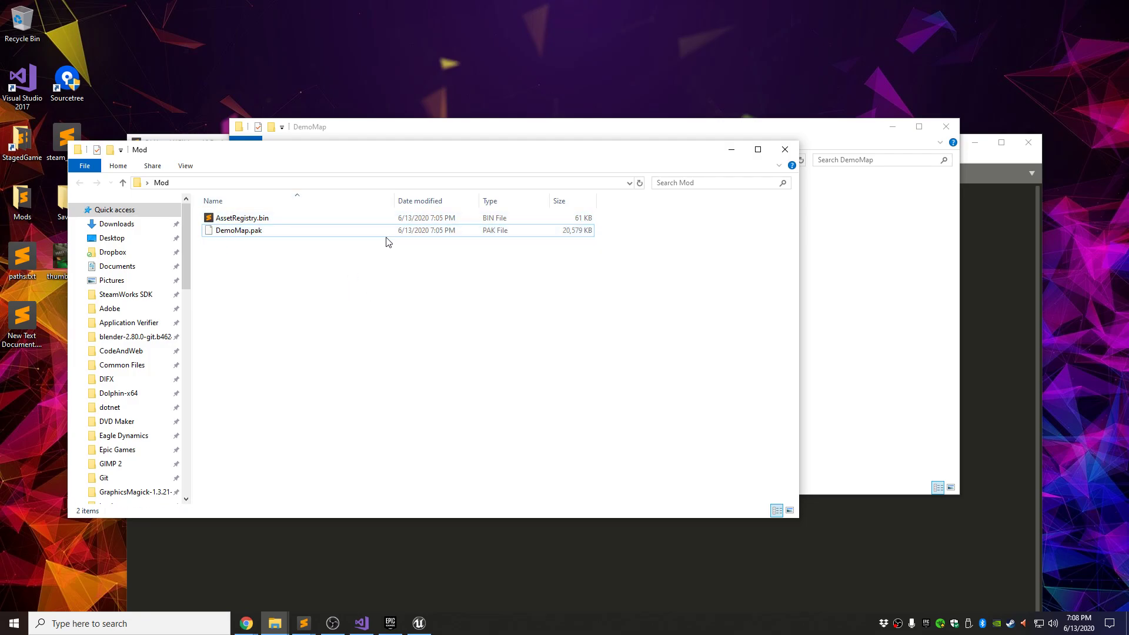
click(576, 231)
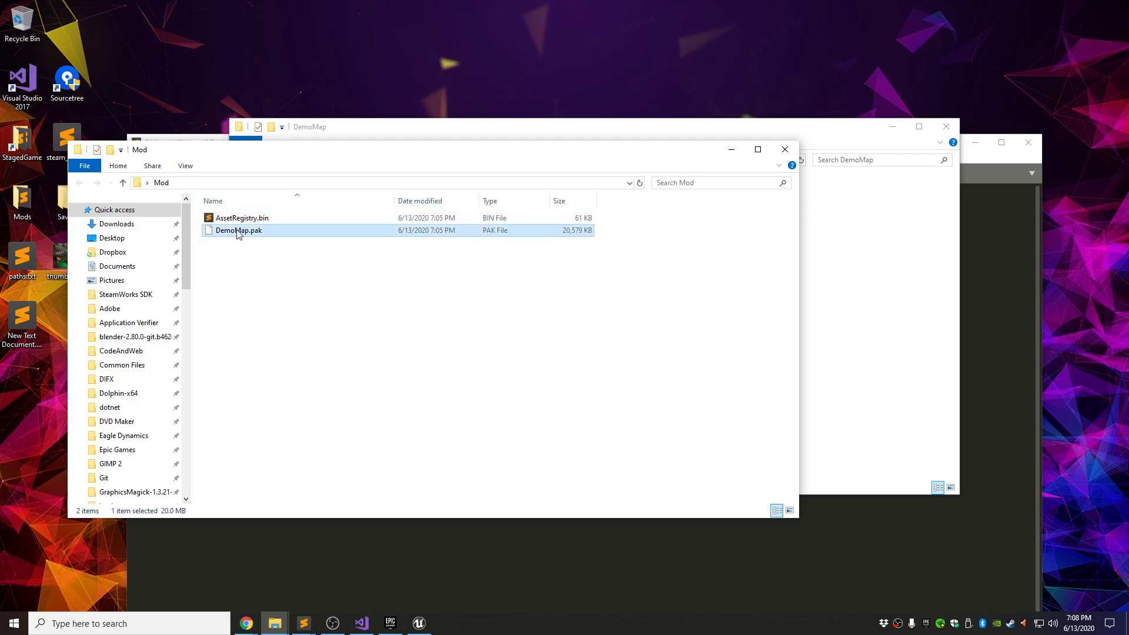
click(579, 220)
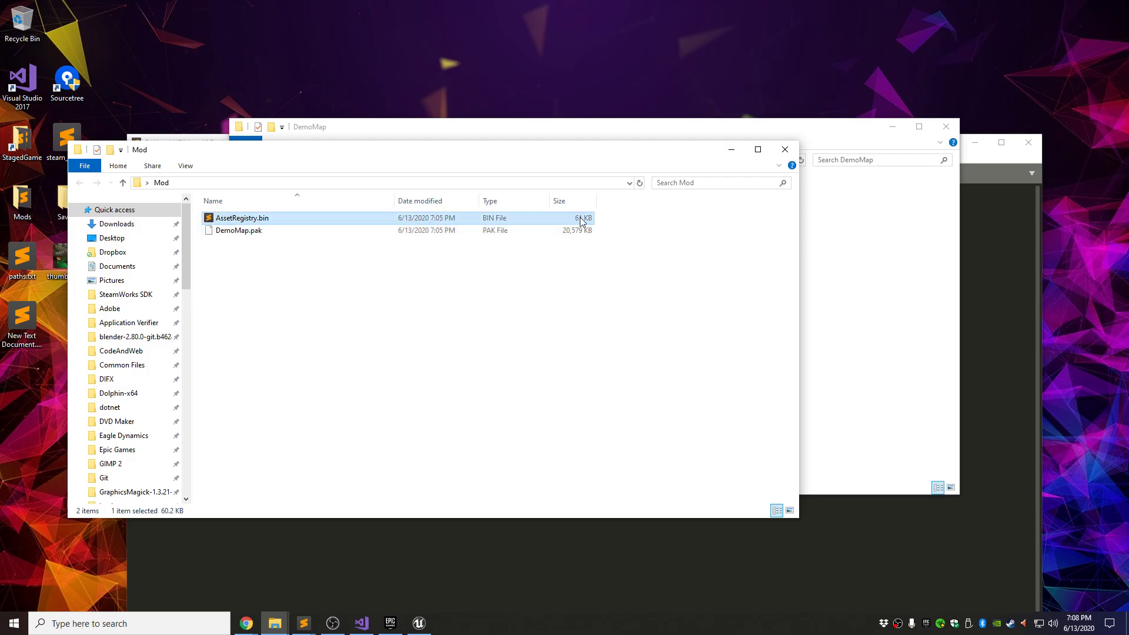
click(252, 262)
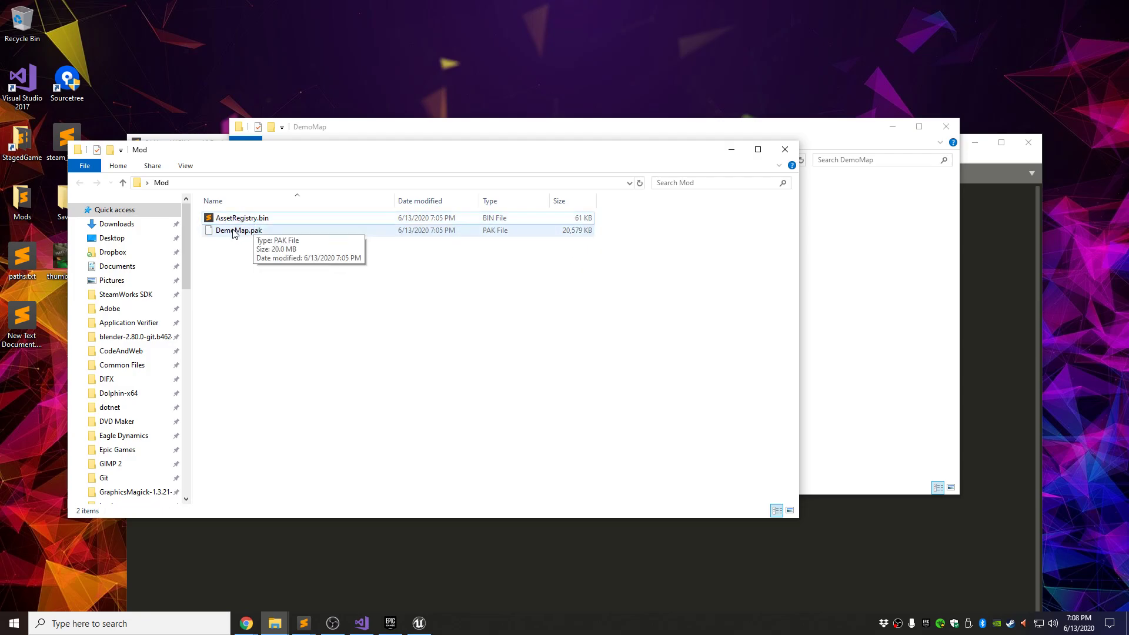
click(238, 233)
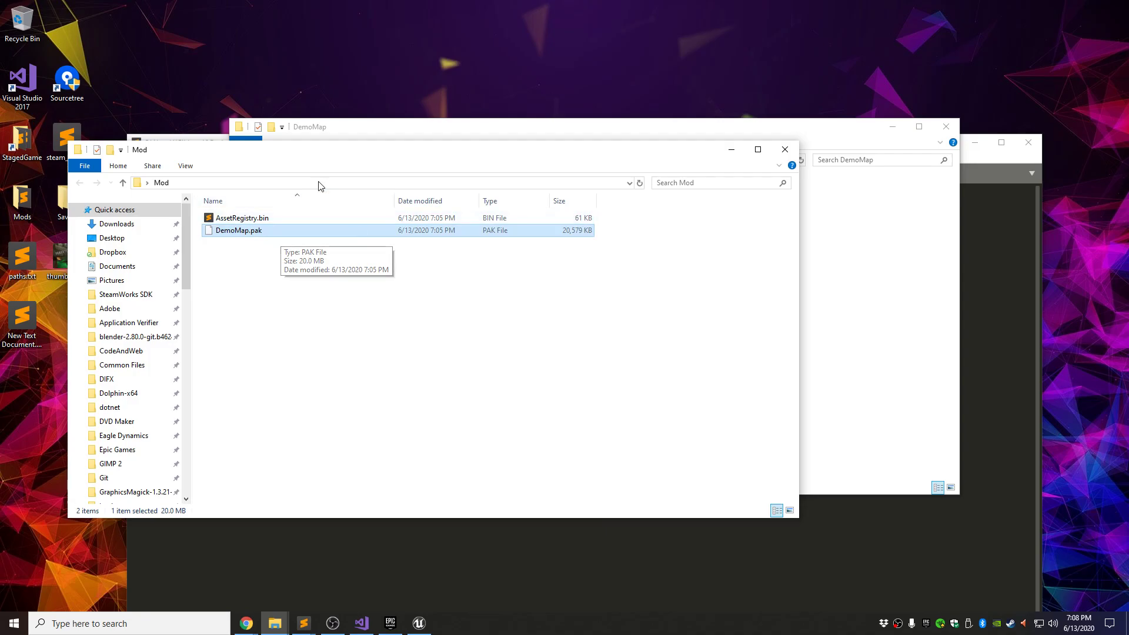
- Shift the Mod window slightly and close the other File Explorer window showing the cooked DemoMap folder
drag(277, 154, 315, 163)
click(323, 305)
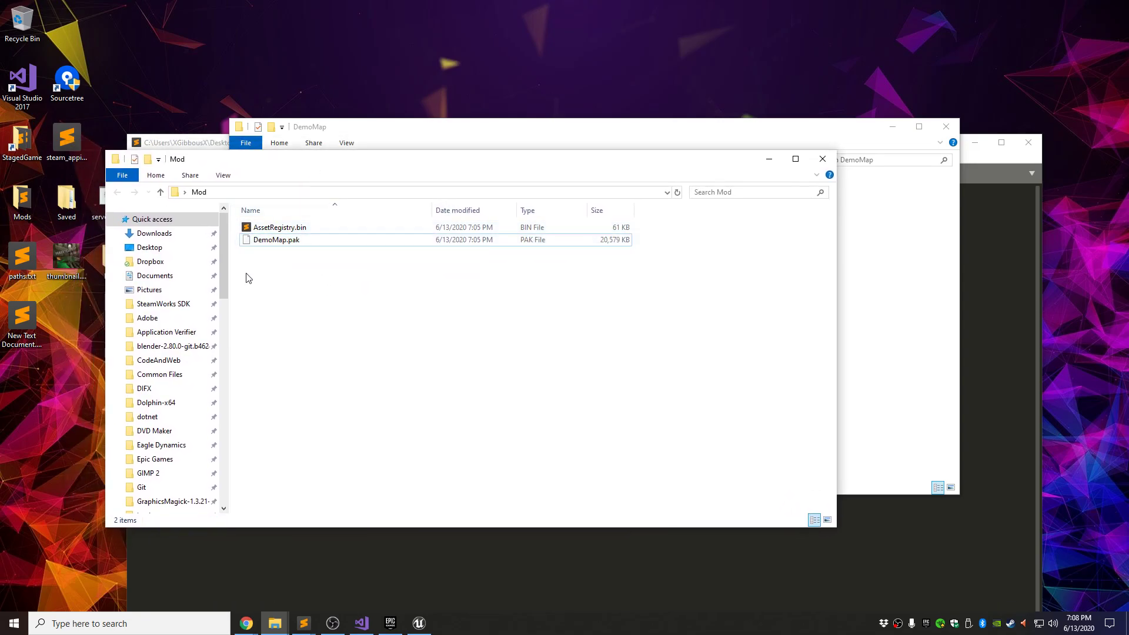
click(860, 143)
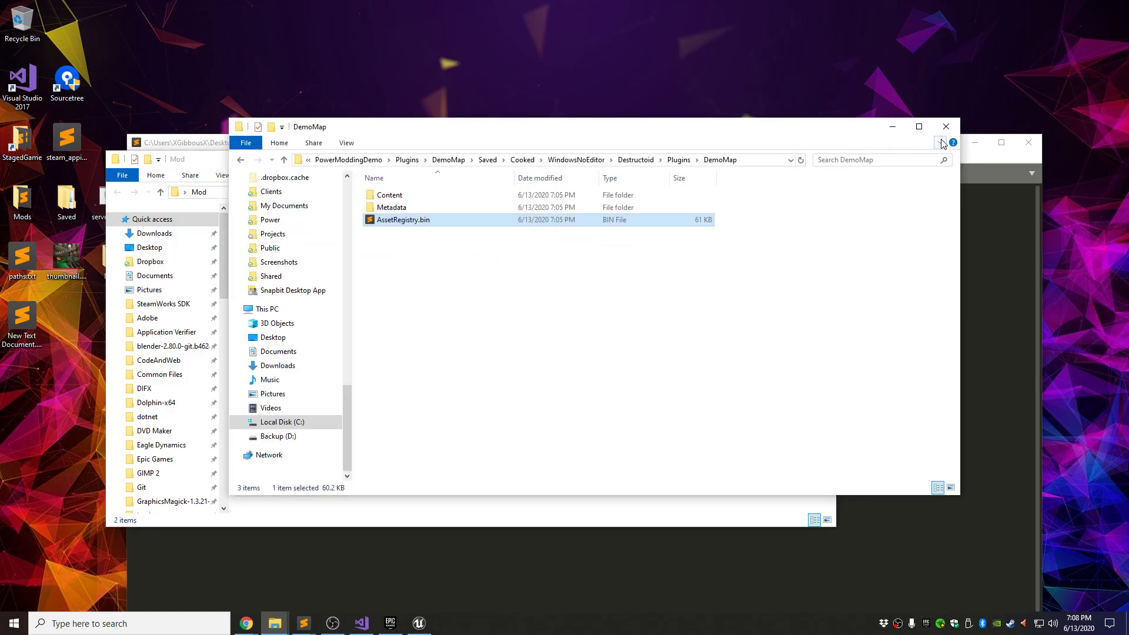
click(946, 127)
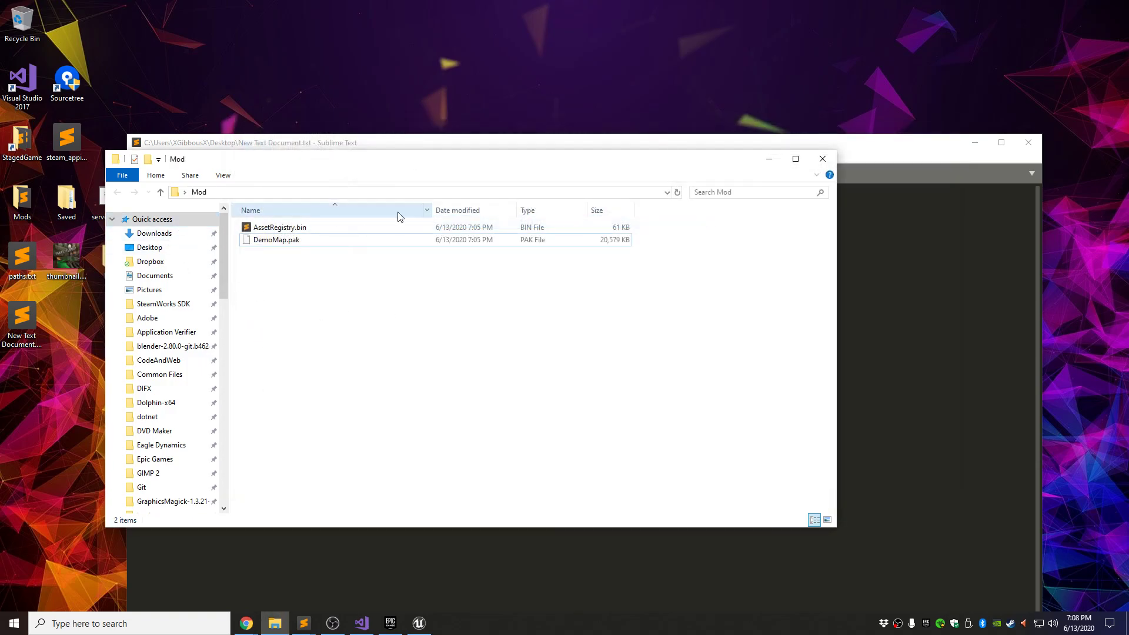
- Create a new folder named DemoMap inside the Mod folder
right_click(299, 296)
mouse_move(352, 507)
click(465, 507)
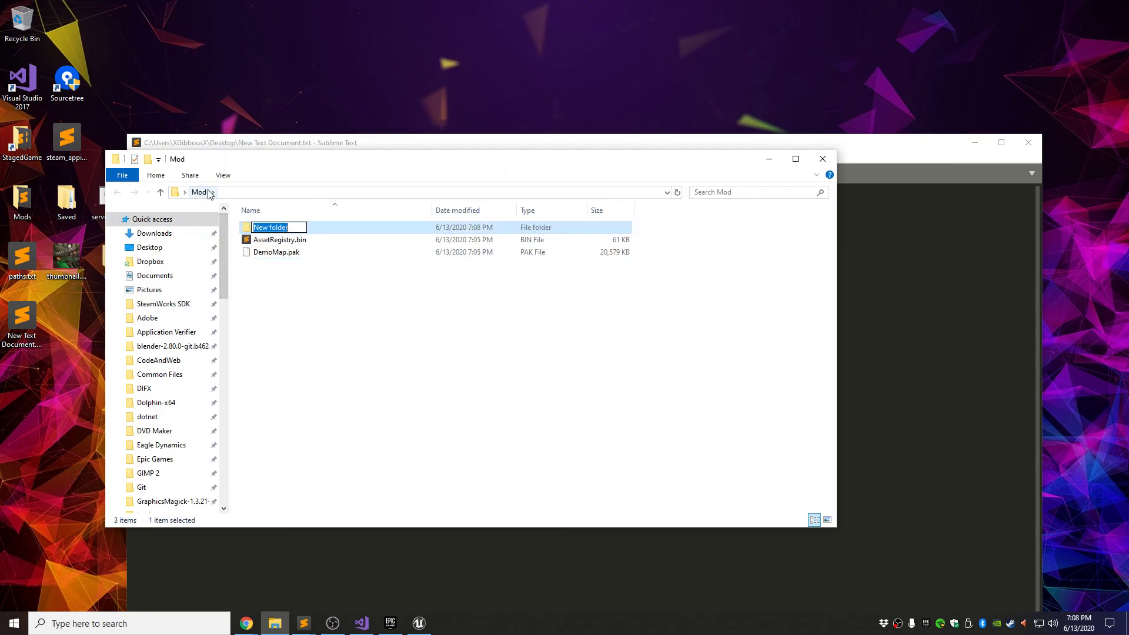
text(DemoMap)
key(Return)
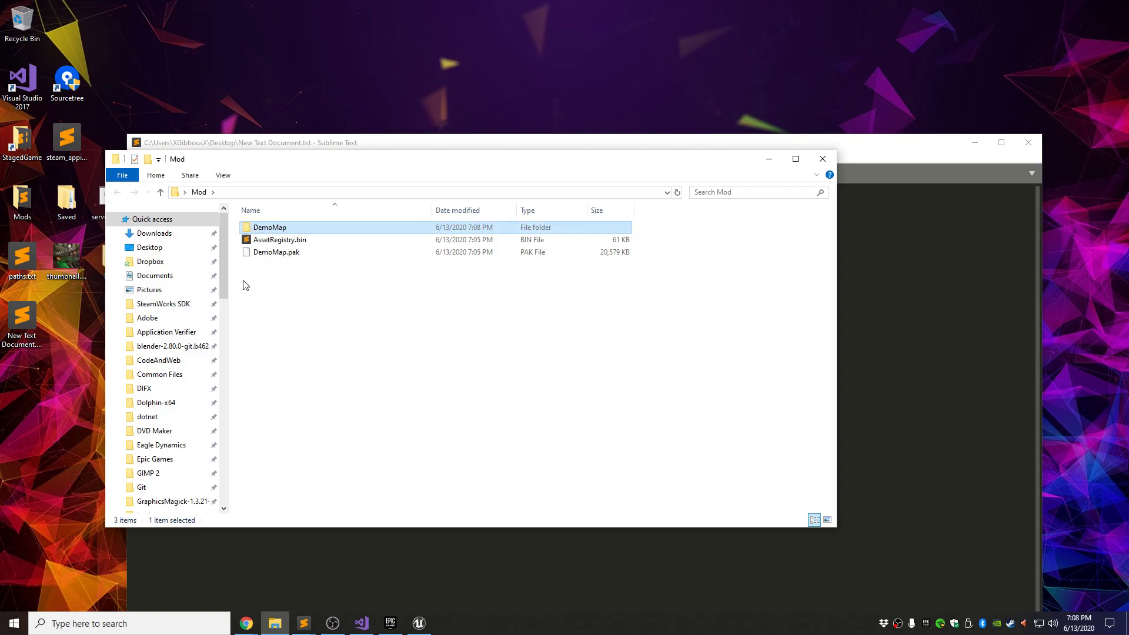
- Move AssetRegistry.bin and DemoMap.pak into the DemoMap subfolder of the Mod folder
click(297, 241)
shift+click(291, 253)
drag(292, 251, 268, 228)
- Check the files inside the DemoMap subfolder and return to the Mod folder
double_click(268, 228)
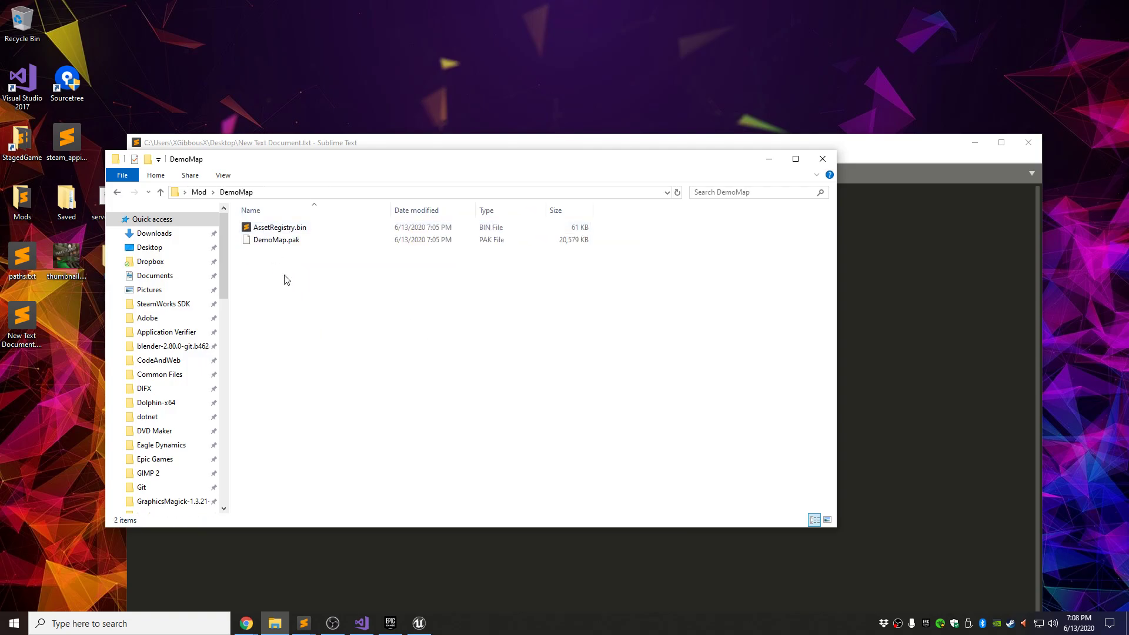
key(alt+Left)
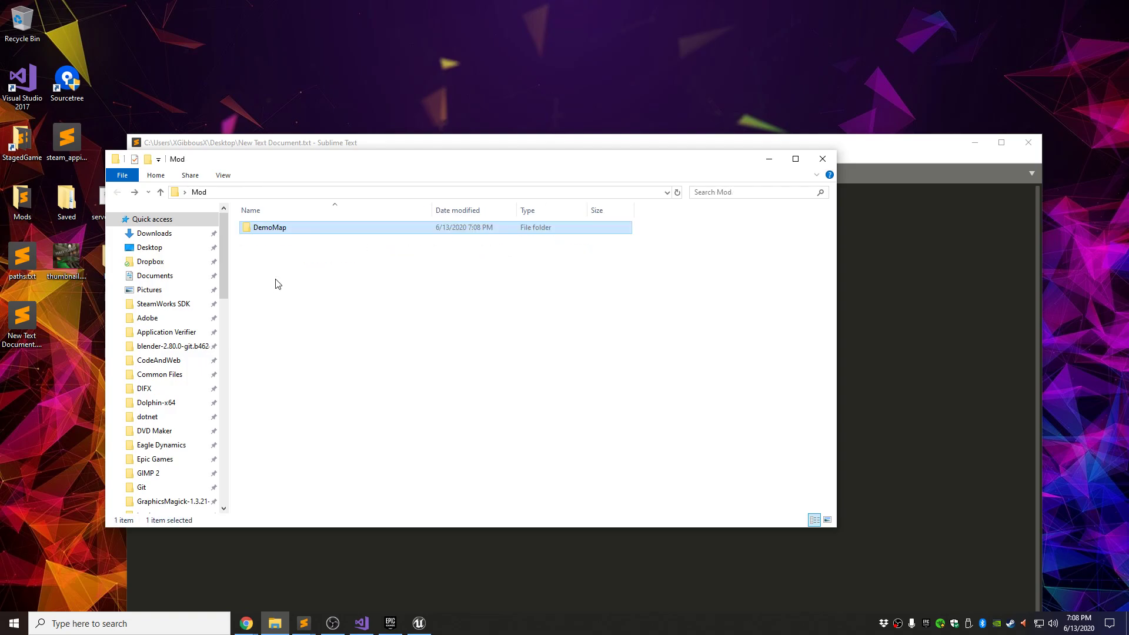
double_click(272, 228)
key(alt+Left)
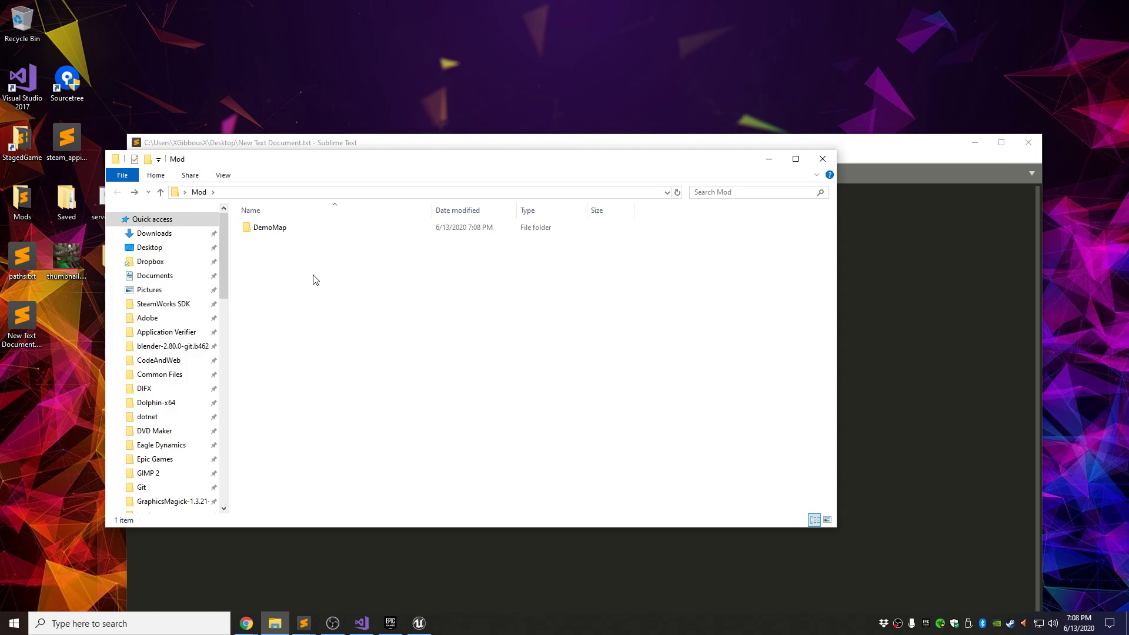
double_click(273, 235)
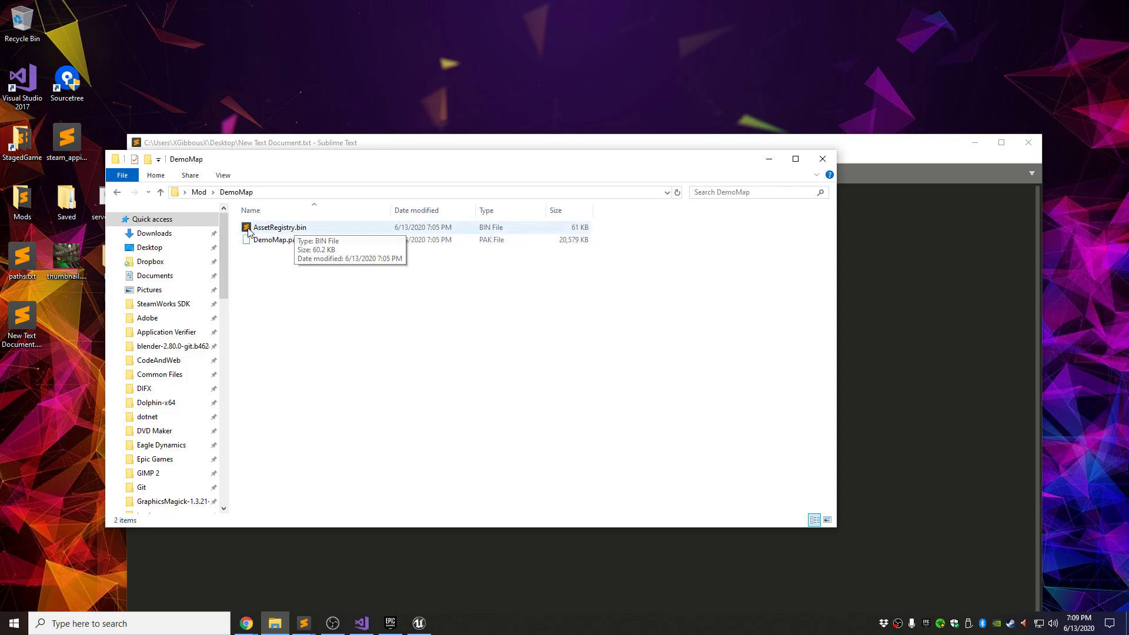
key(alt+Left)
click(304, 278)
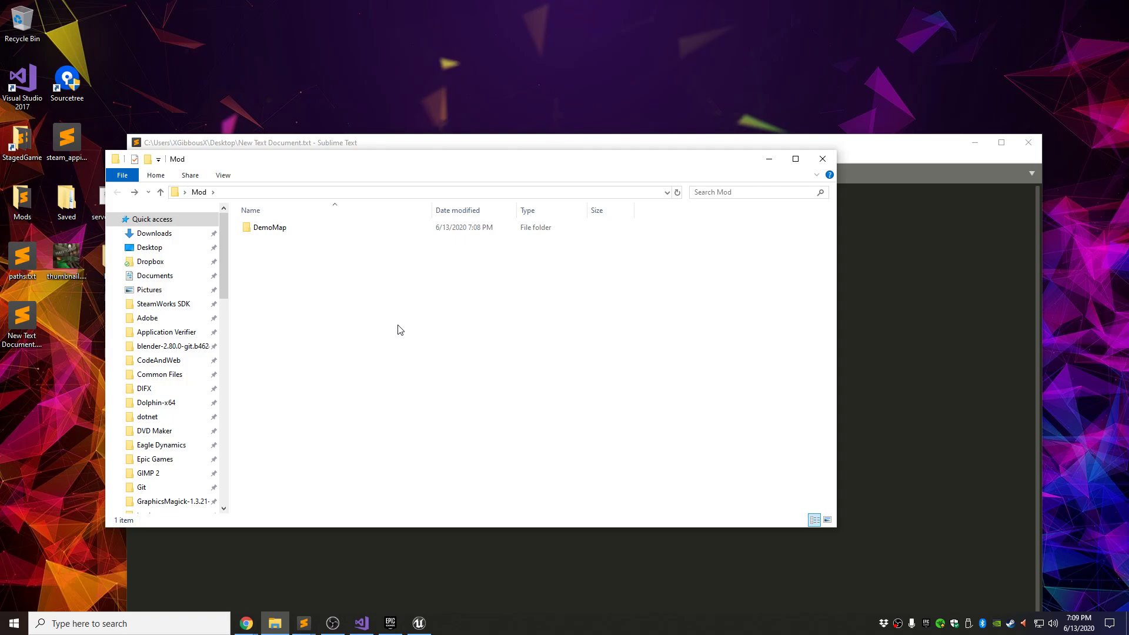
- Close the Sublime Text window and permanently delete New Text Document.txt from the desktop
drag(869, 144, 859, 84)
click(1027, 84)
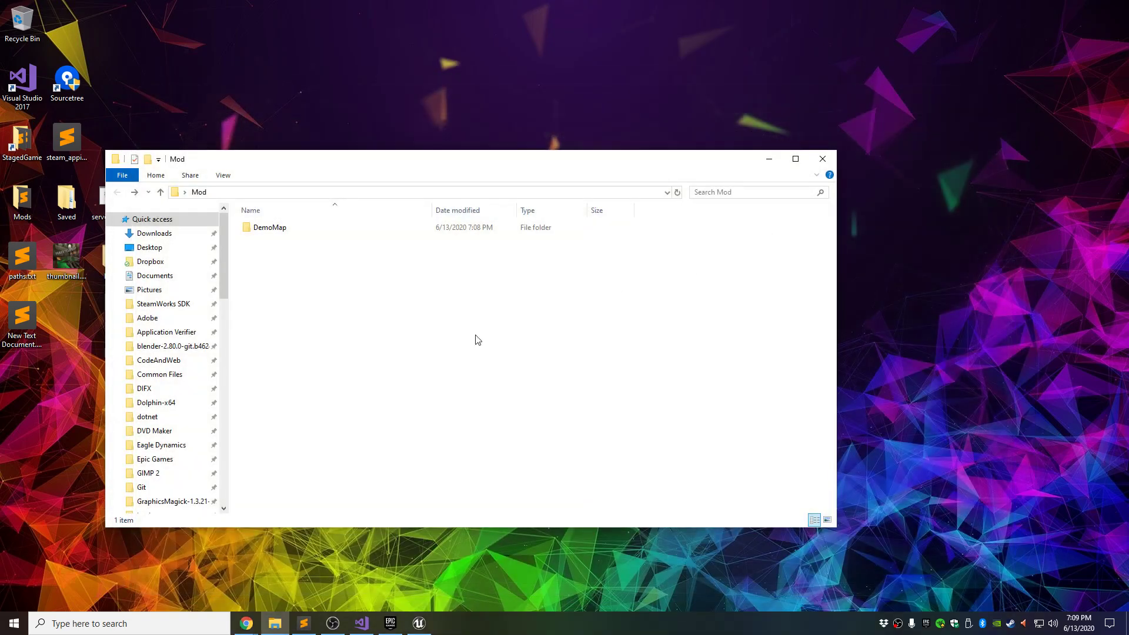
click(31, 342)
key(shift+Delete)
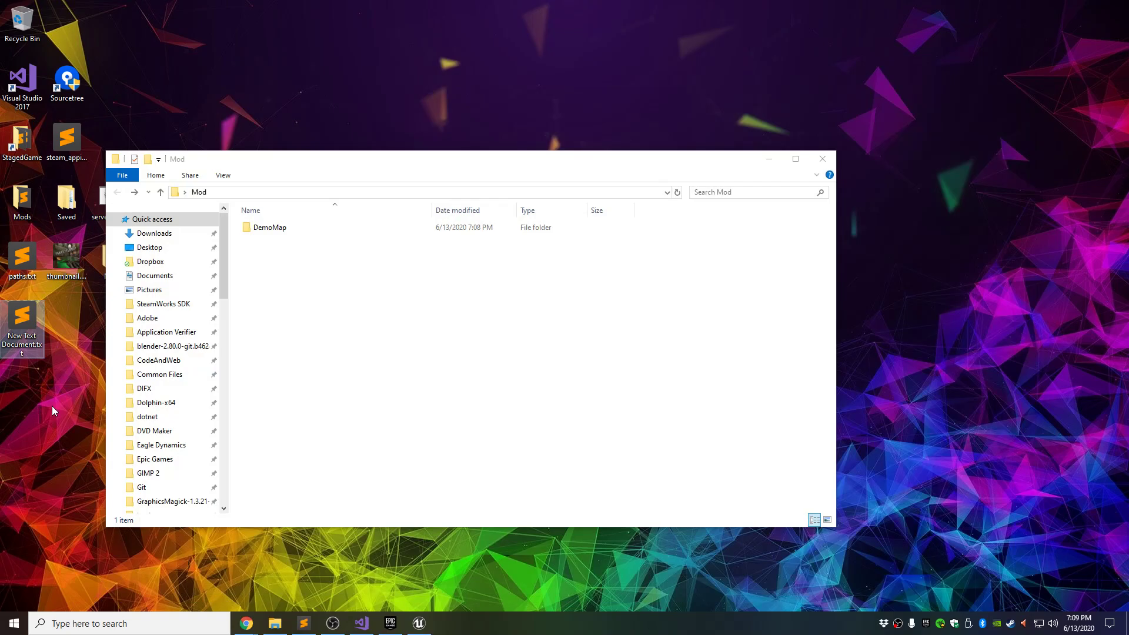
key(Return)
- Reposition the Mod window, launch the game Power from Steam and minimize the Mod window
drag(273, 158, 377, 126)
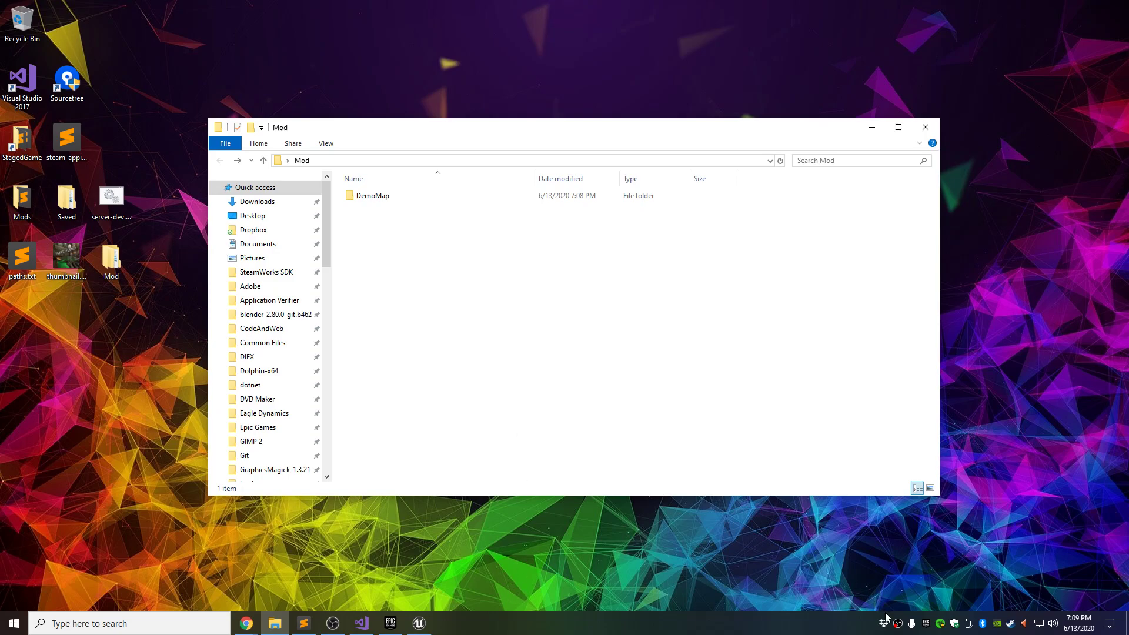
click(1012, 625)
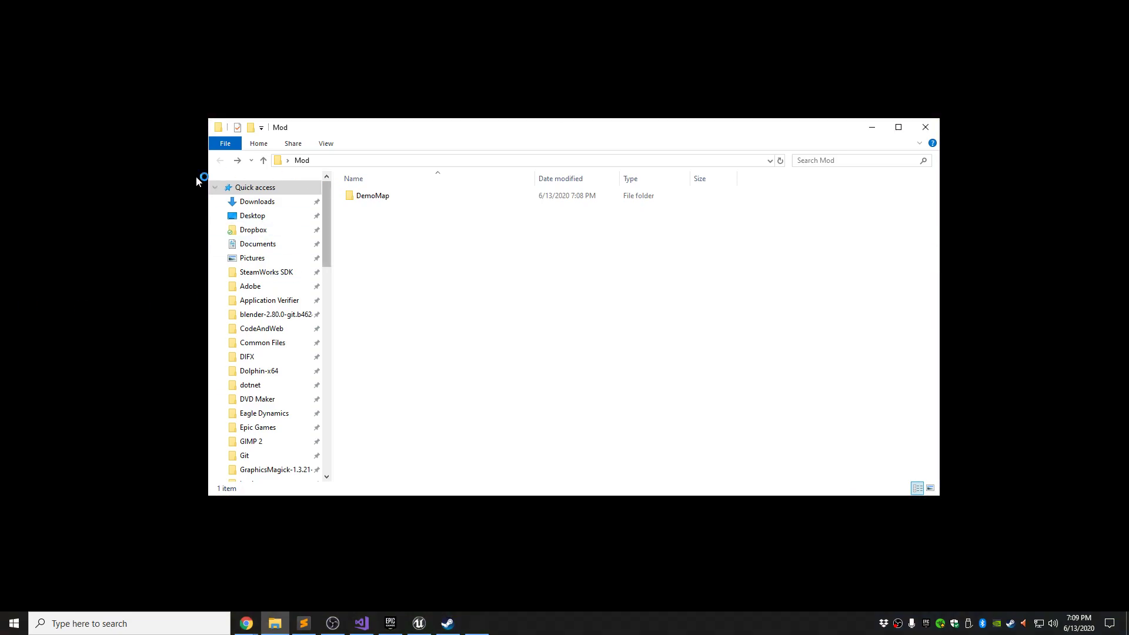
click(871, 131)
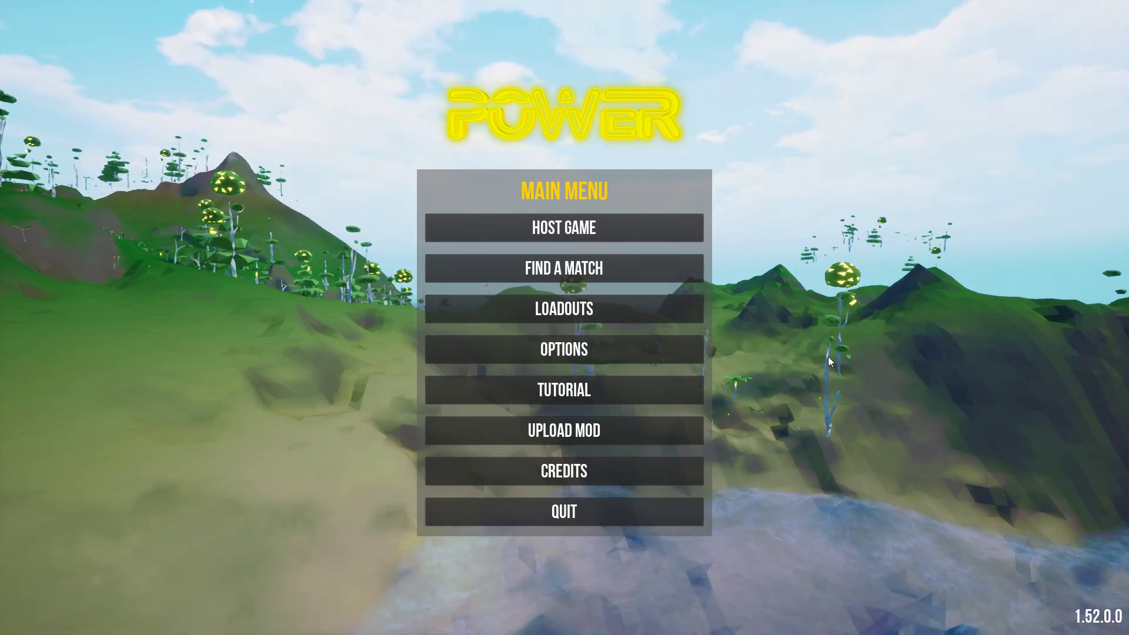
- Review the custom mod folder settings in the game's Gameplay options and return to the main menu
click(581, 354)
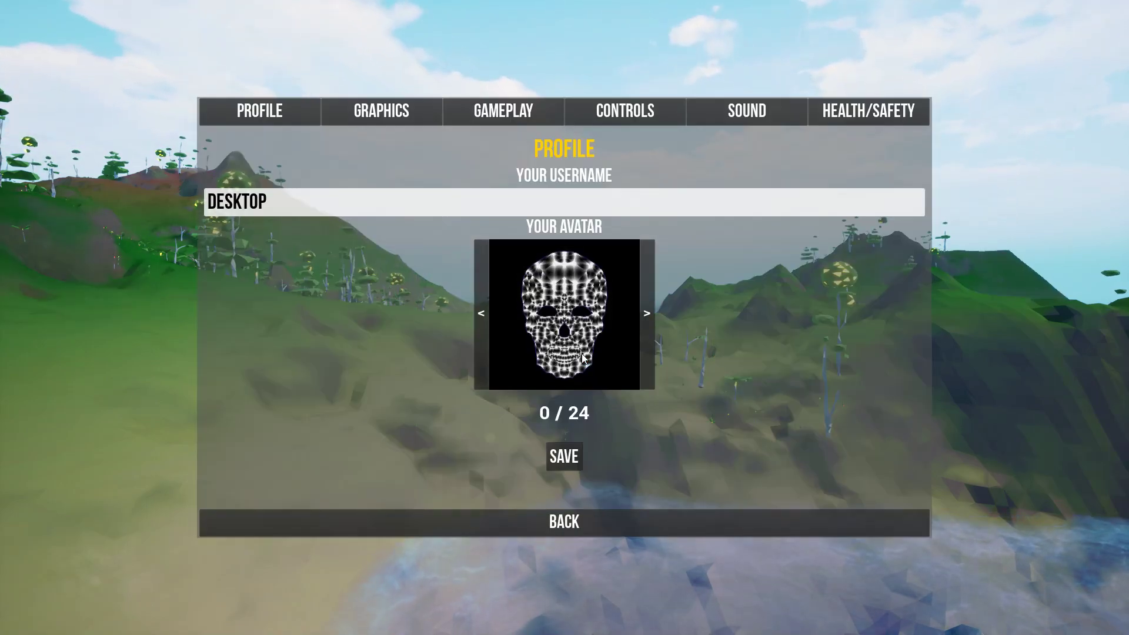
click(499, 110)
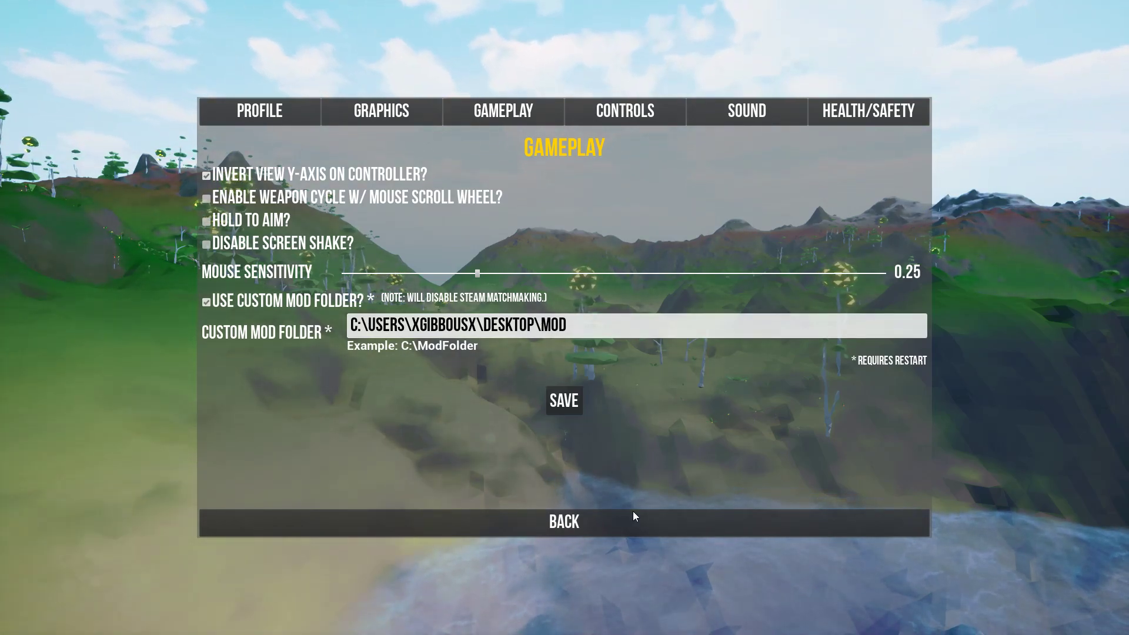
click(559, 521)
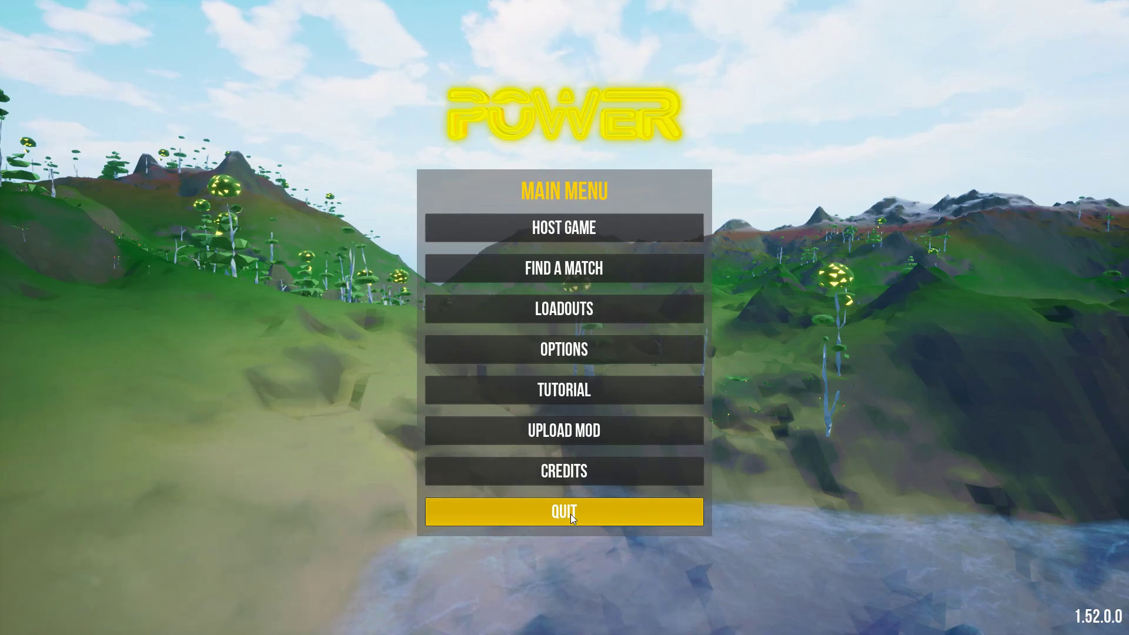
- Quit Power, relaunch it from the Steam library and recheck the custom mod folder in the Gameplay options
click(570, 514)
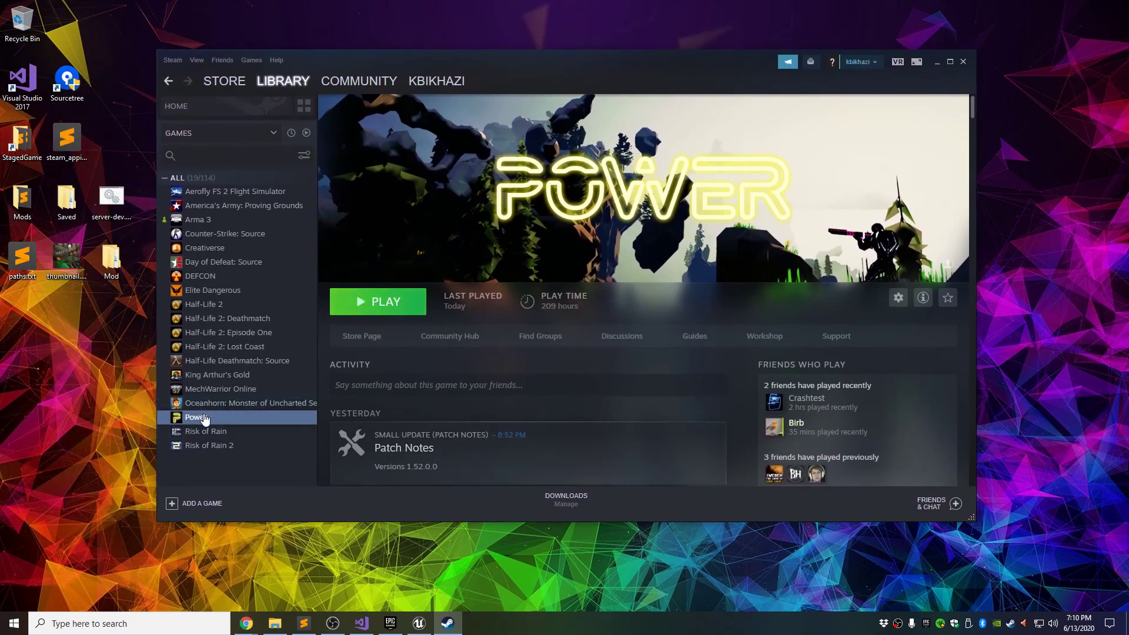
click(387, 307)
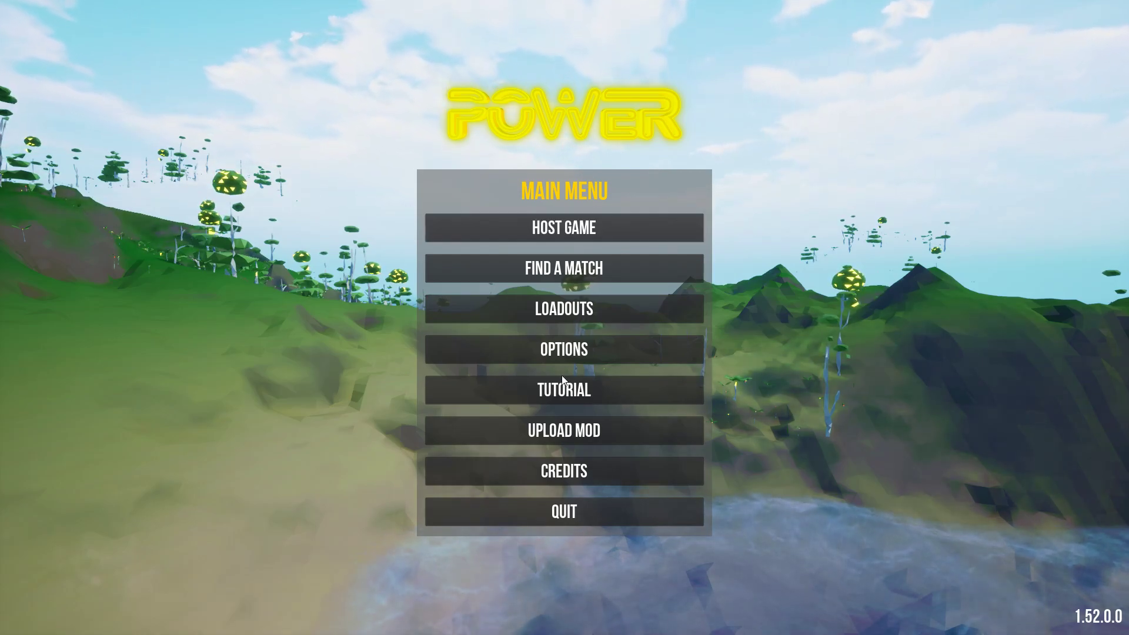
click(592, 353)
click(503, 112)
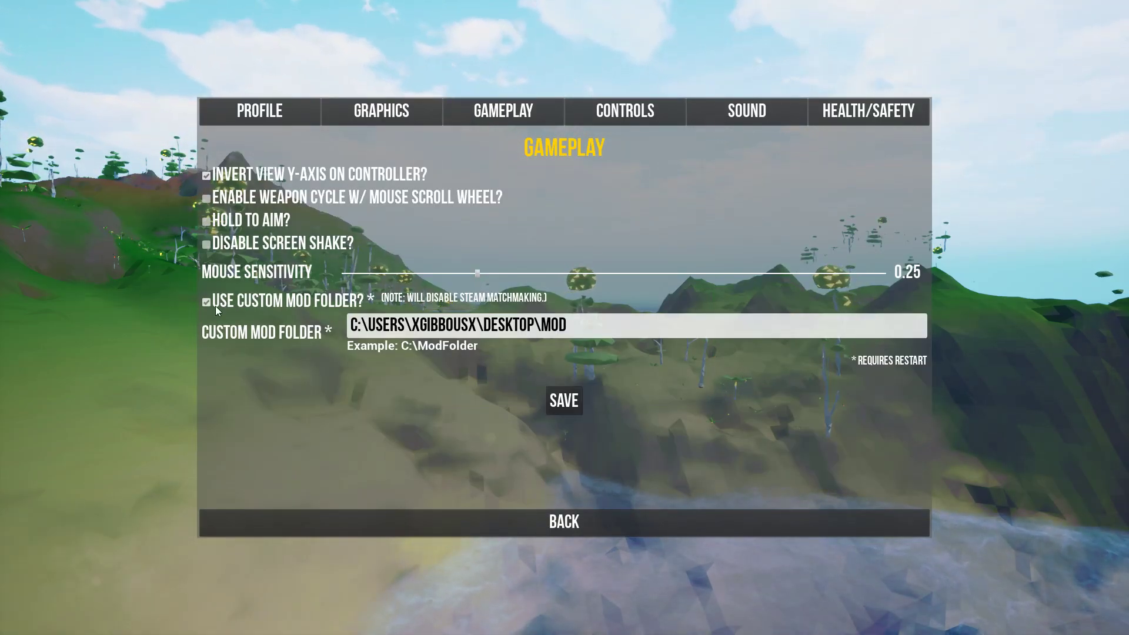
click(570, 523)
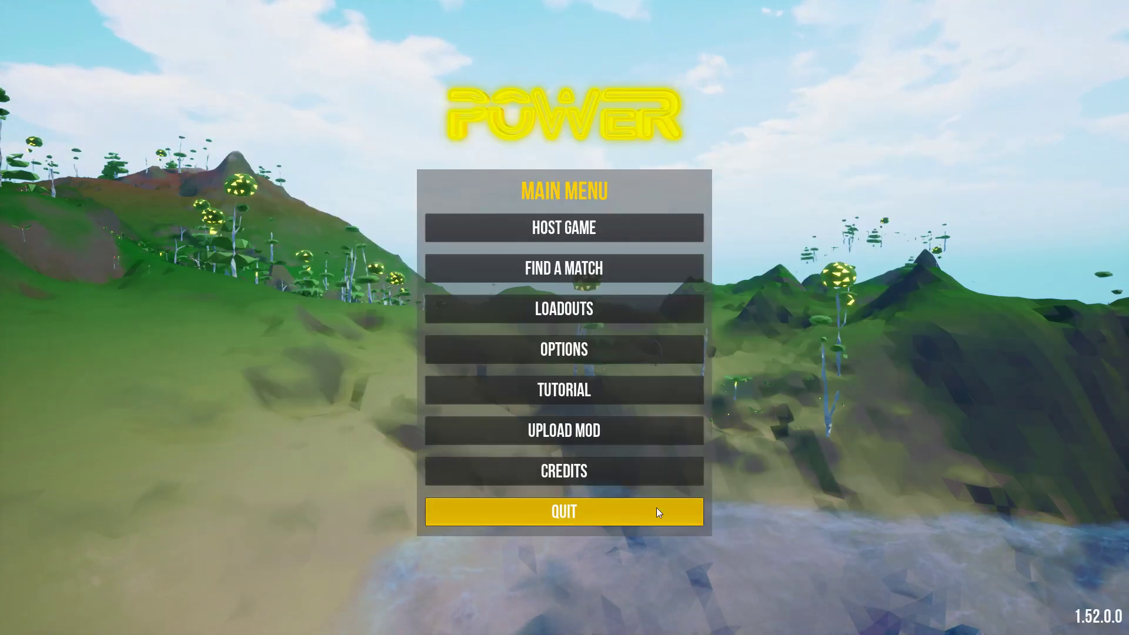
- Host a Capture the Flag game for 8 players over the Internet with the server name TEST
click(563, 234)
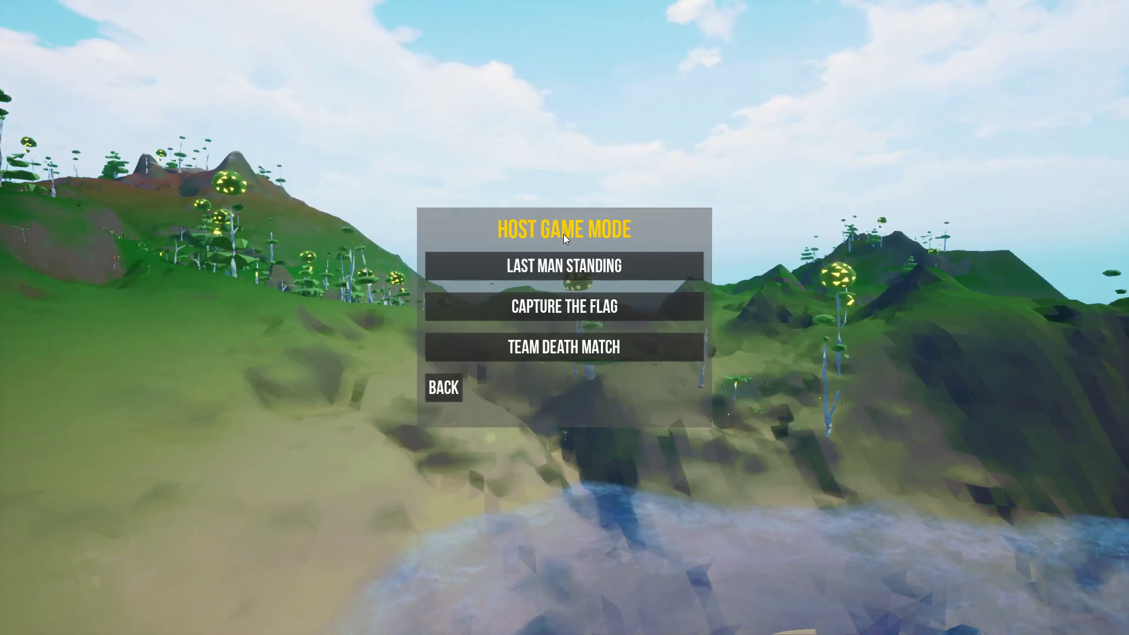
click(570, 313)
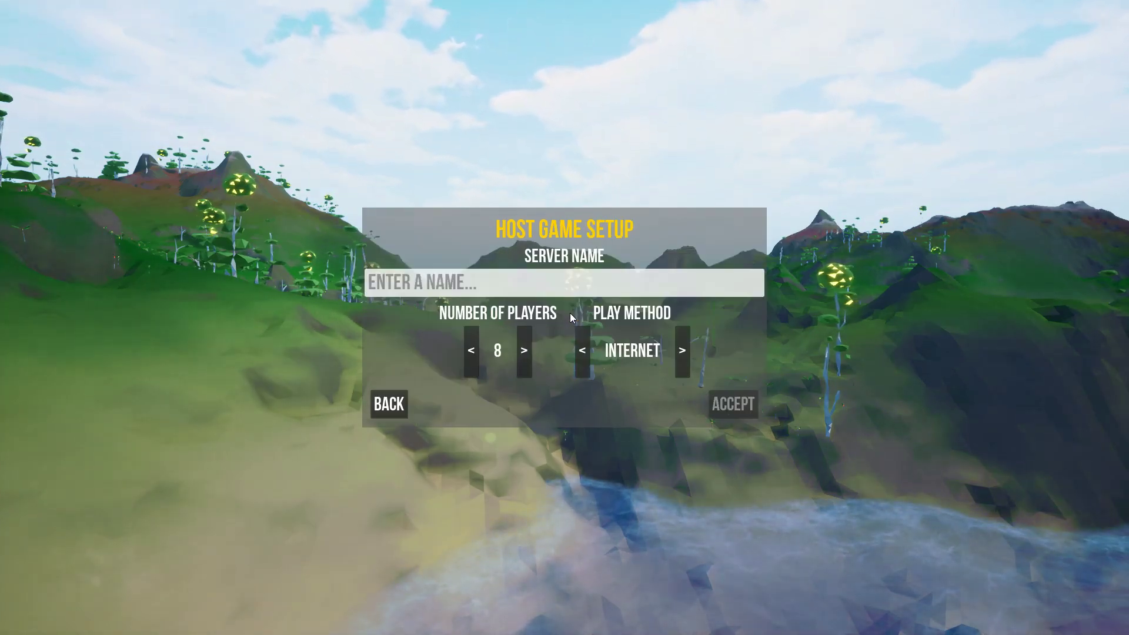
click(498, 280)
text(TEST)
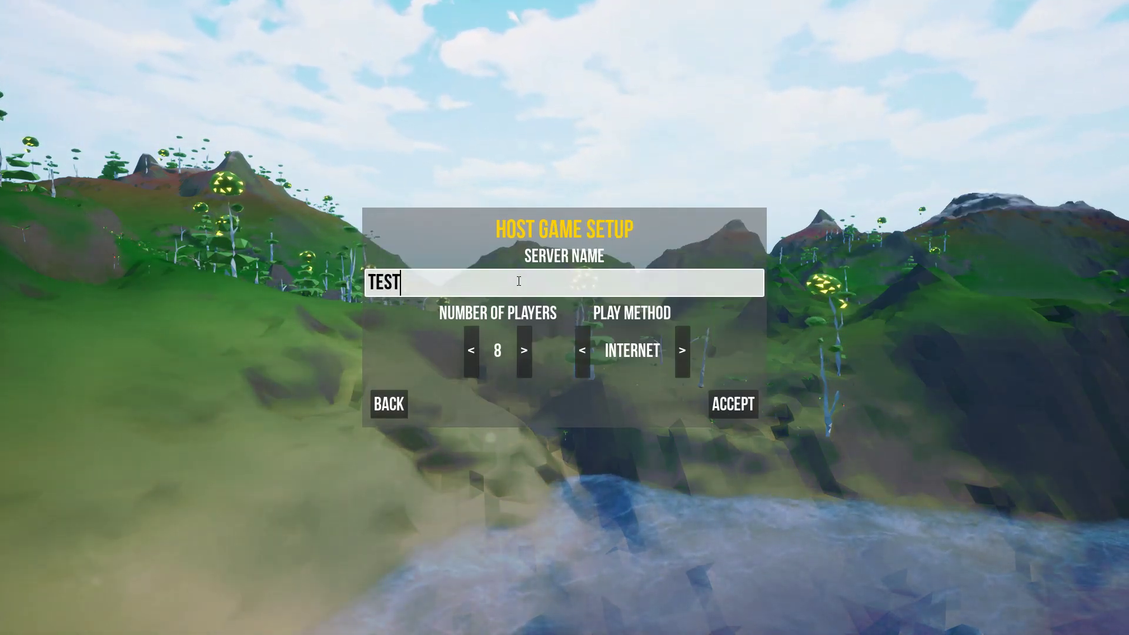
click(735, 403)
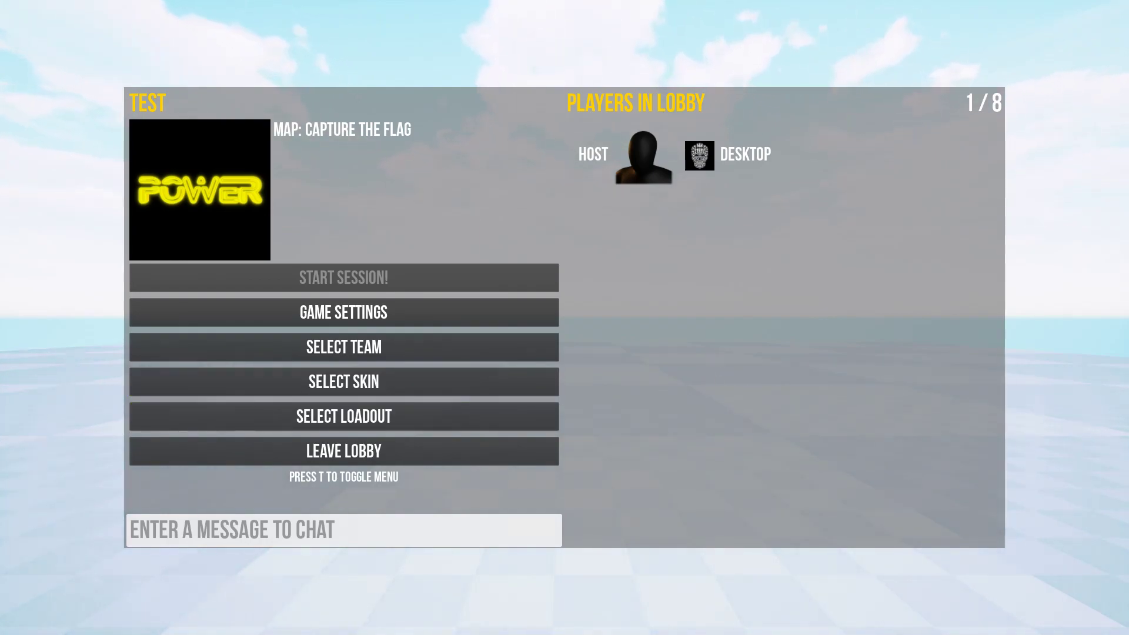
- Set the lobby's map to Demo Map | DemoMap in the game settings
click(359, 311)
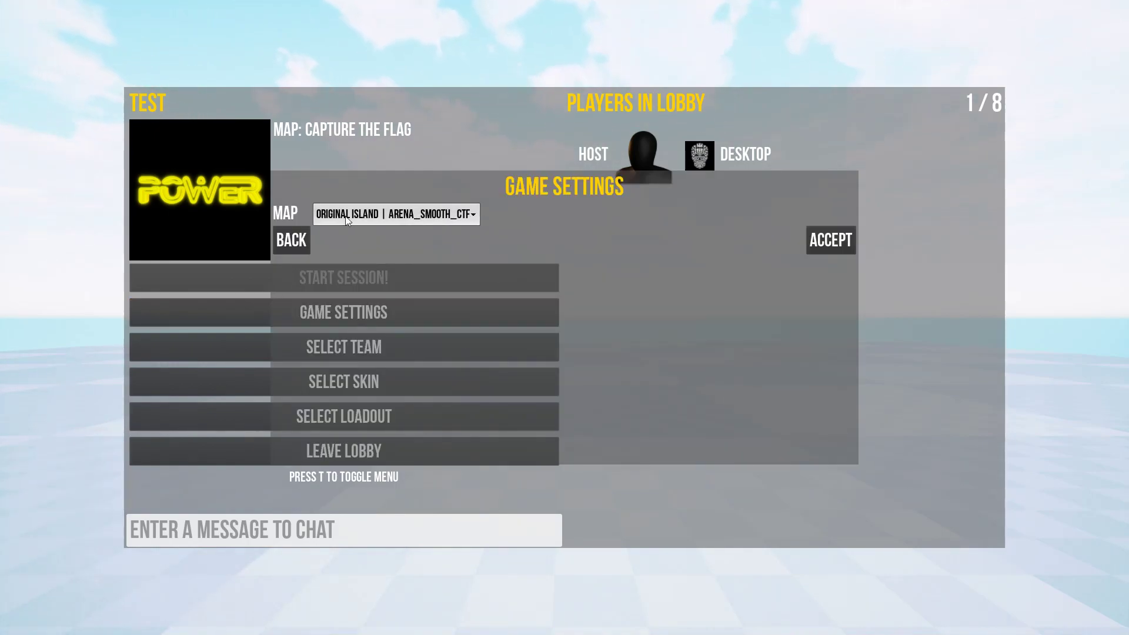
click(474, 215)
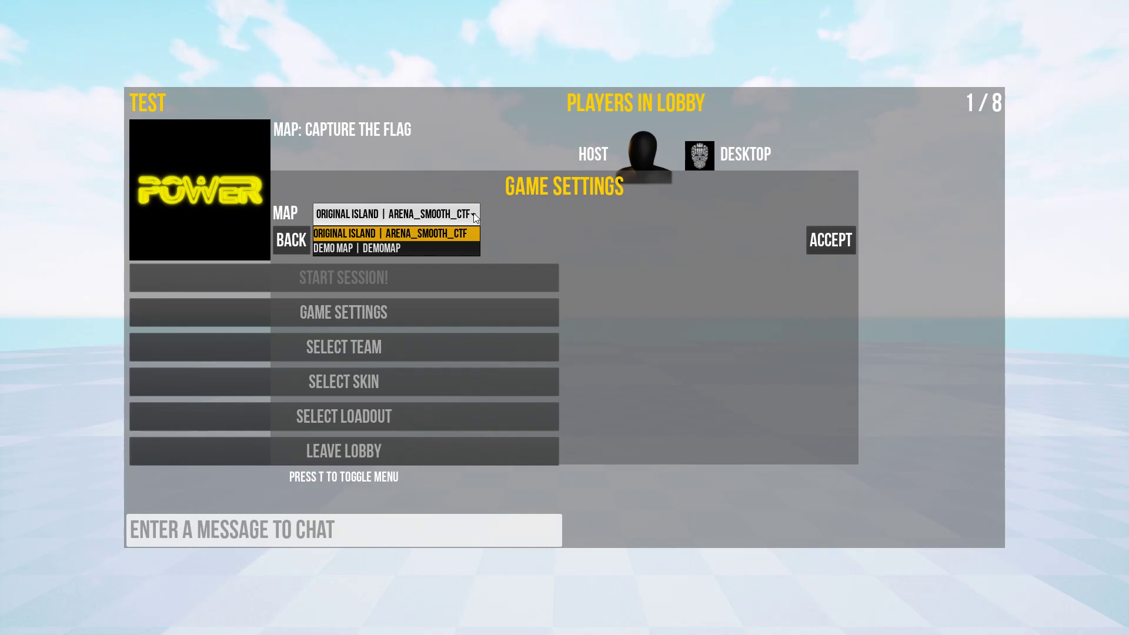
click(352, 248)
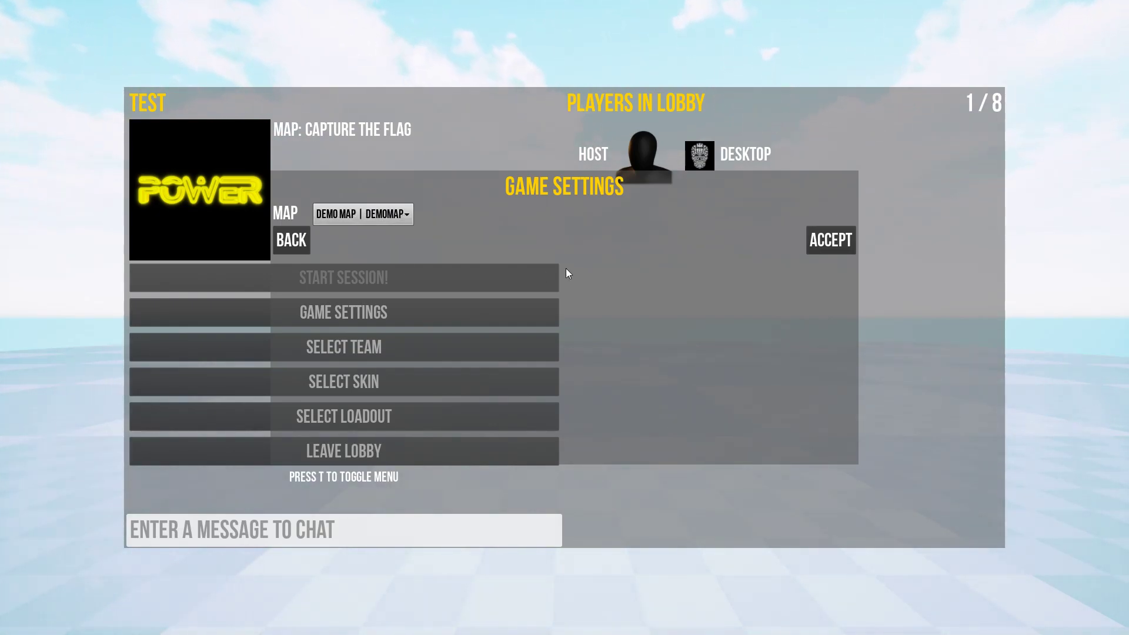
click(824, 240)
- Join the red team with the Yellow Gladiator skin and start the Demo Map session
click(369, 346)
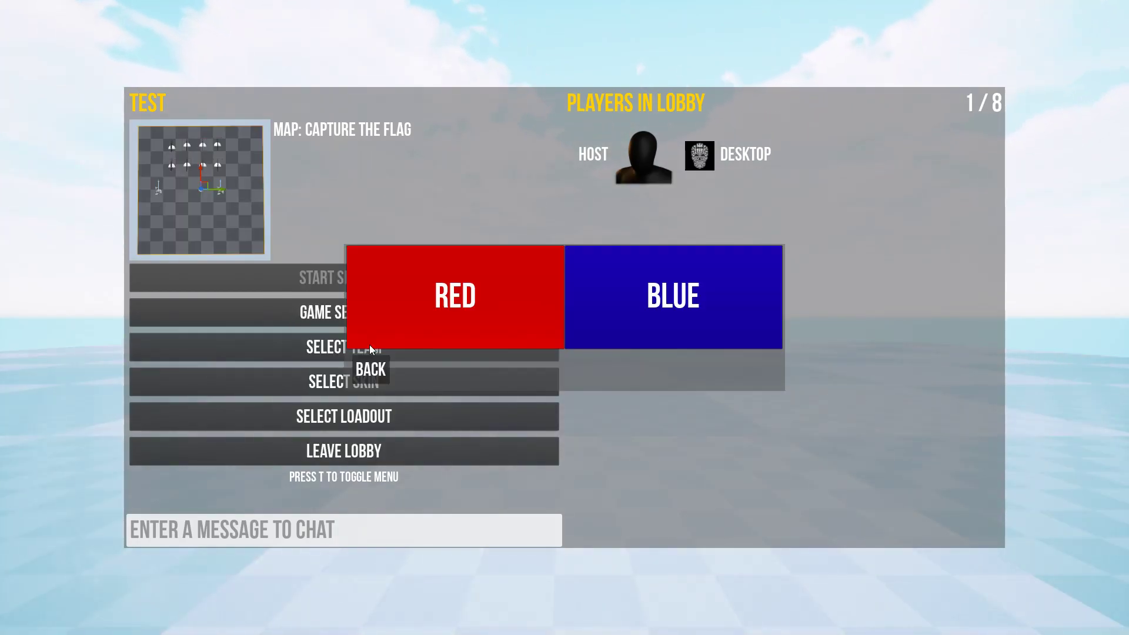
click(444, 301)
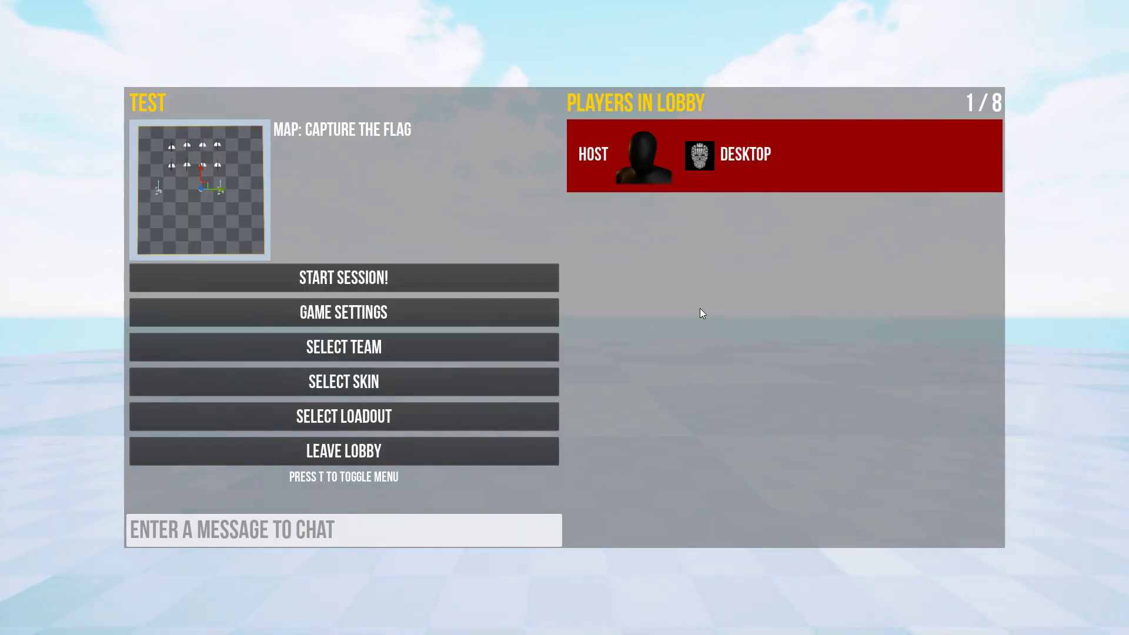
click(402, 388)
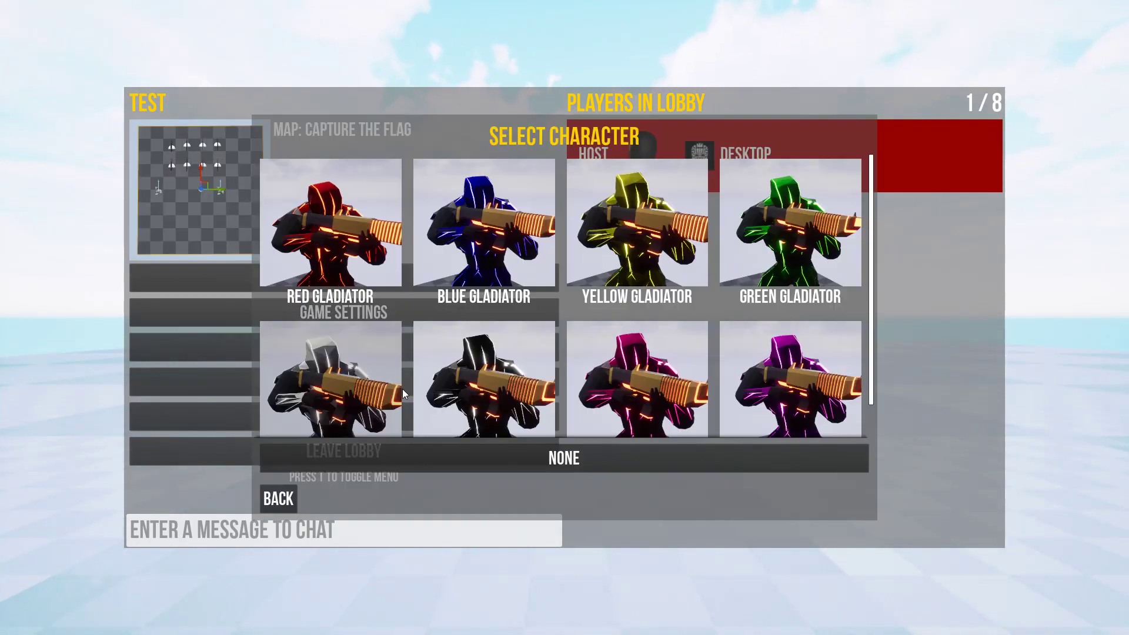
click(619, 231)
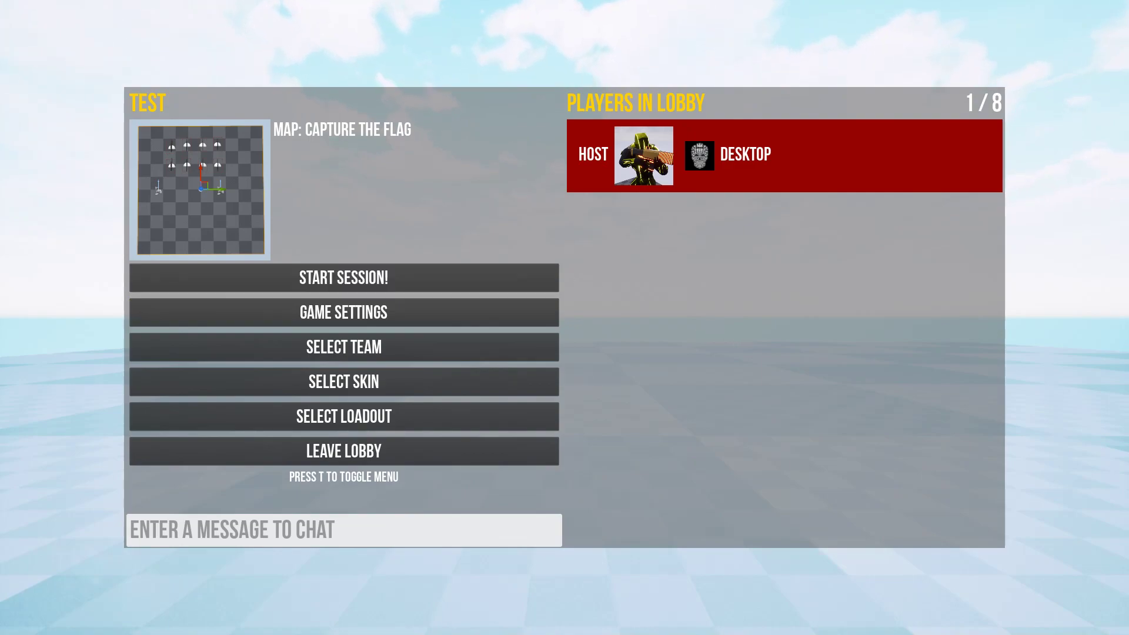
click(338, 276)
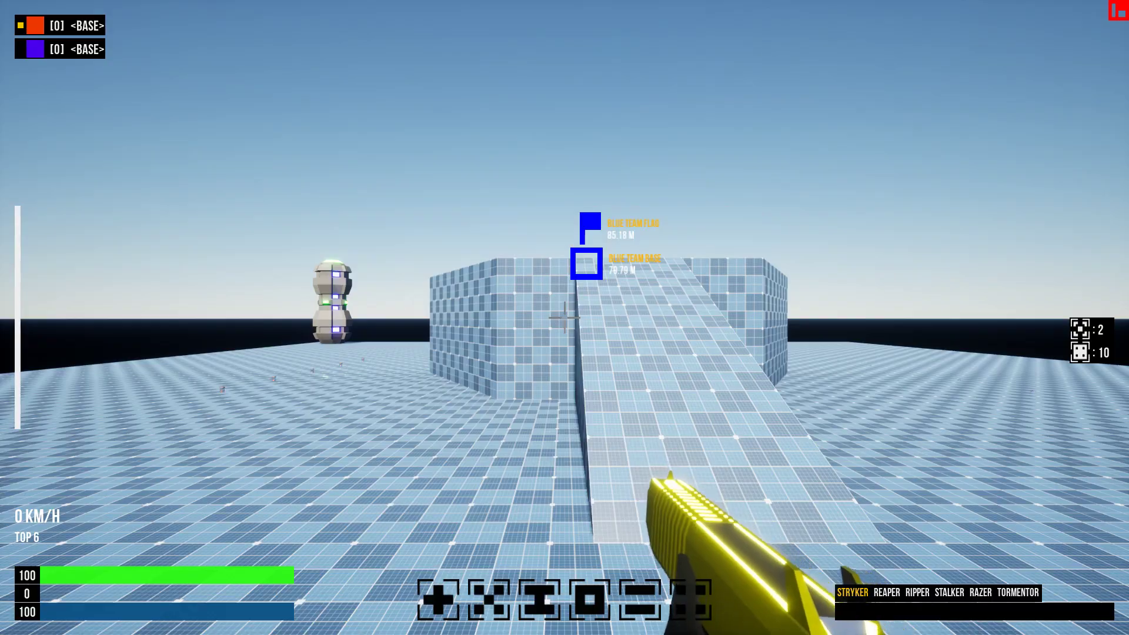
- Test the flag capture by taking the blue team's flag and carrying it back to the red base
key(d)
key(w)
key(a)
key(w)
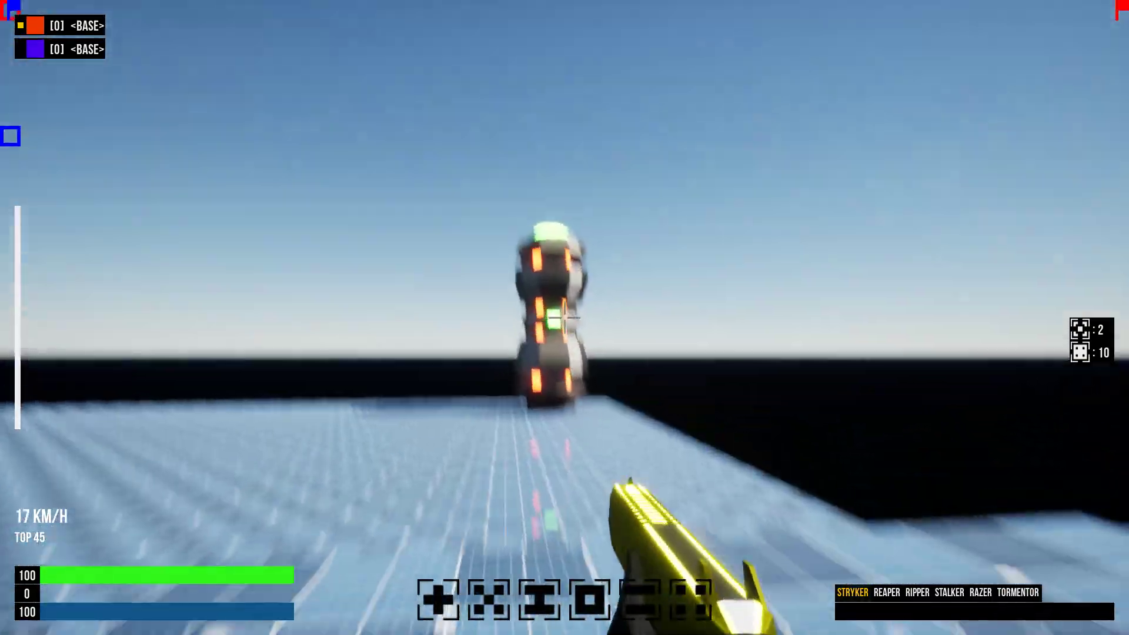
key(w)
key(w)
key(w)
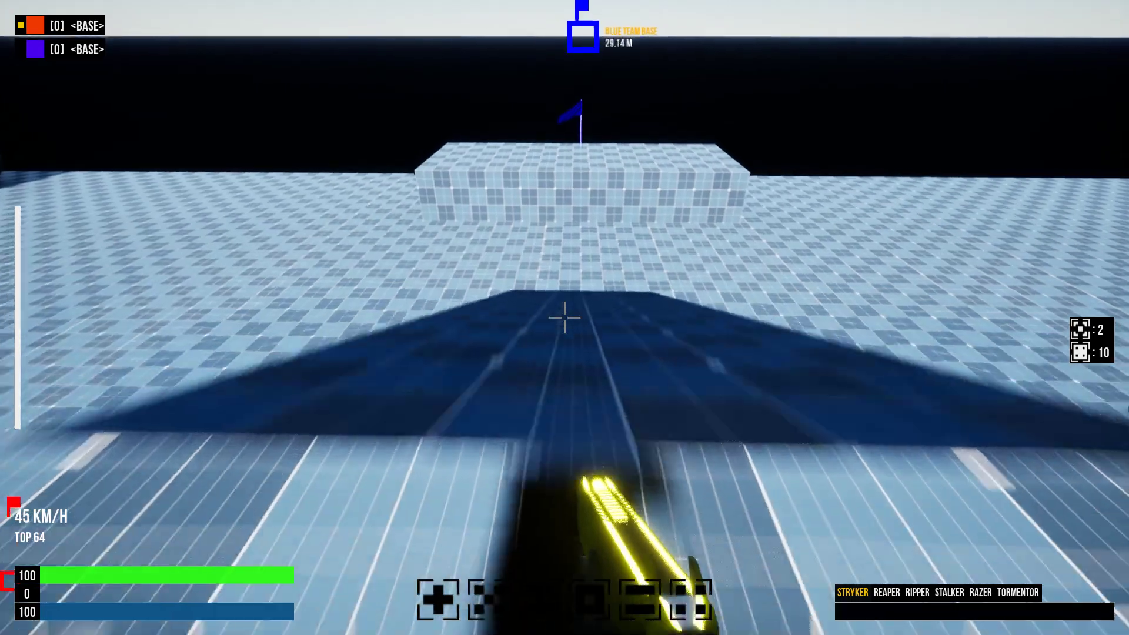
key(w)
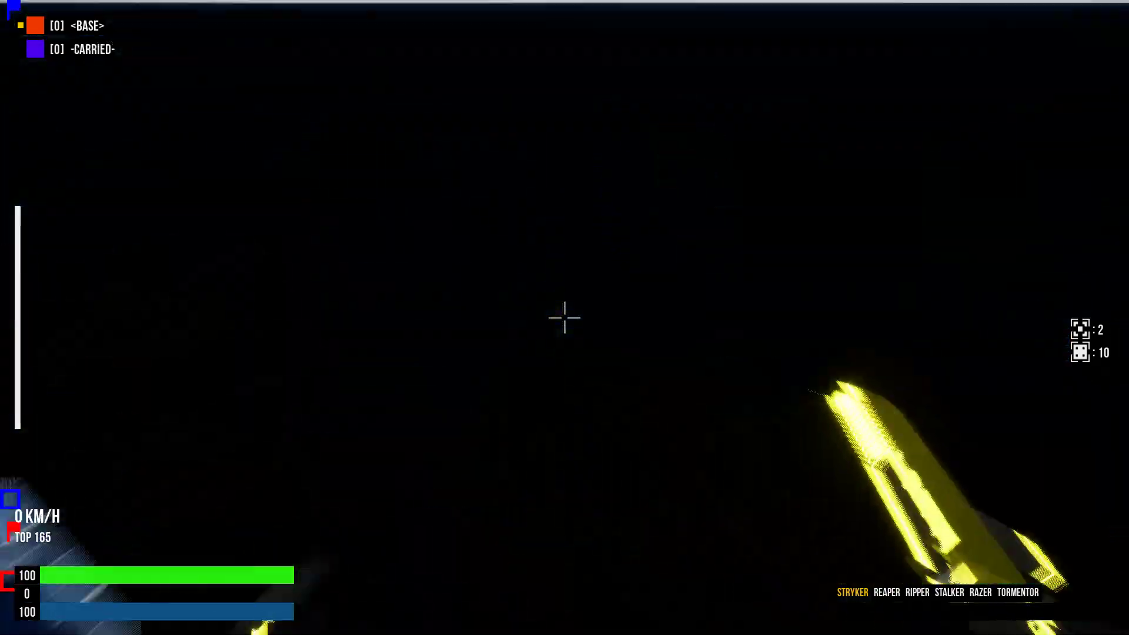
key(w)
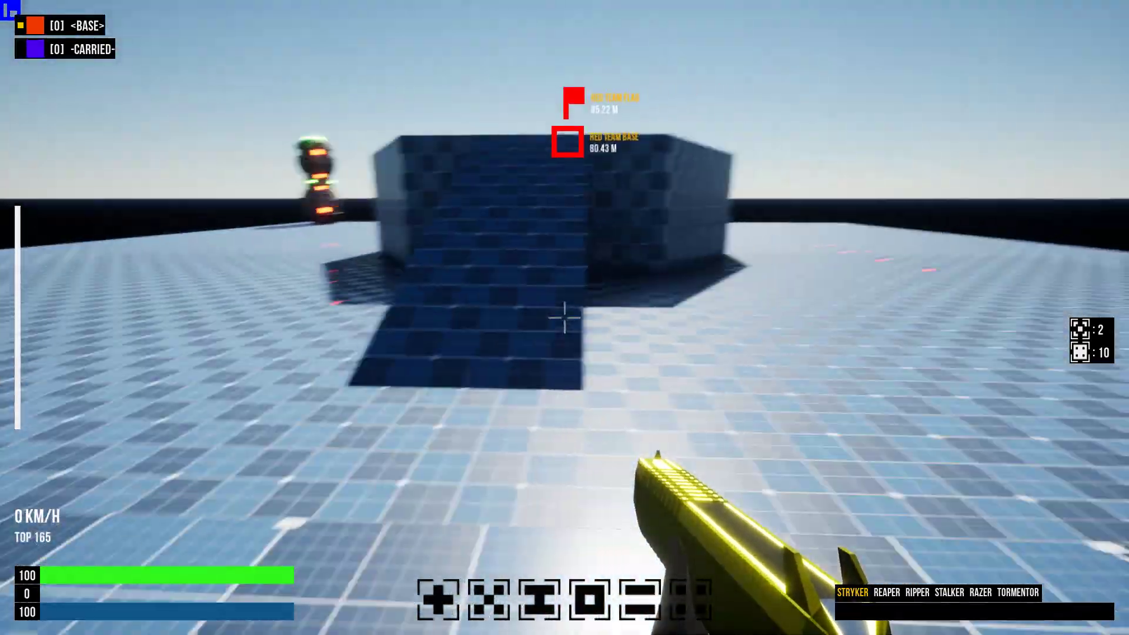
key(w)
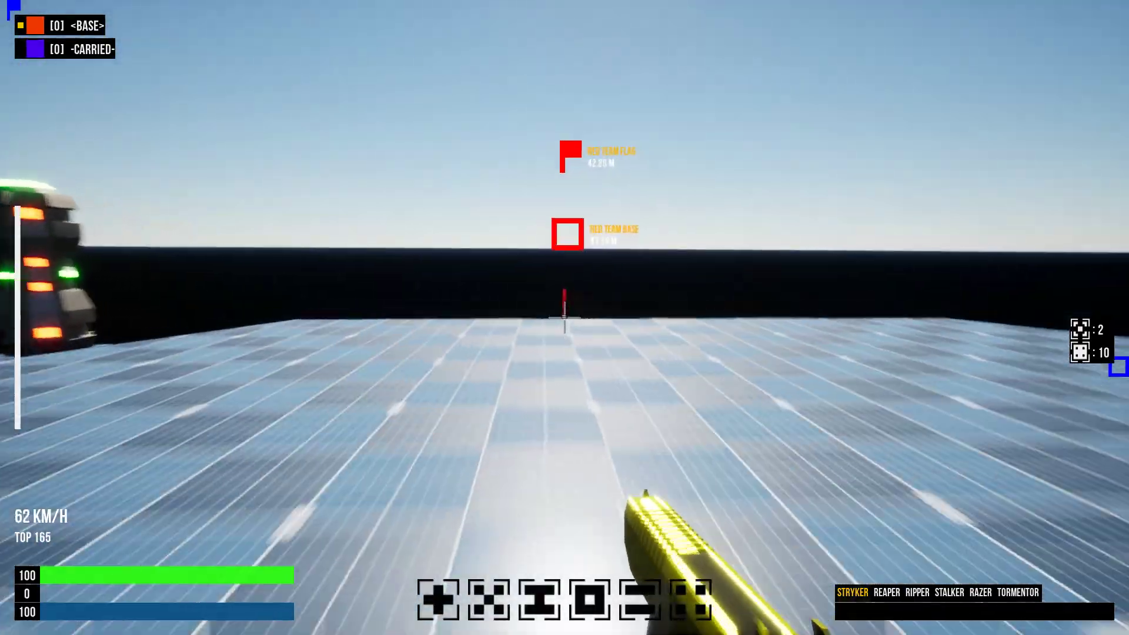
key(space)
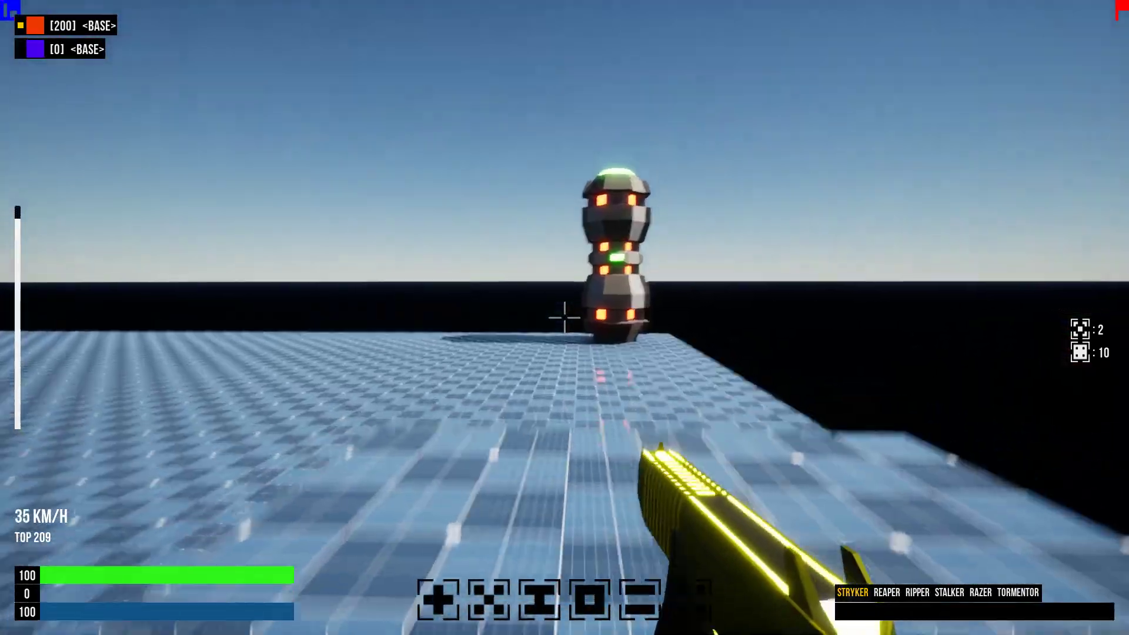
- Fire at the team generators to test whether they take damage, switching to the Ripper weapon
click(565, 318)
key(space)
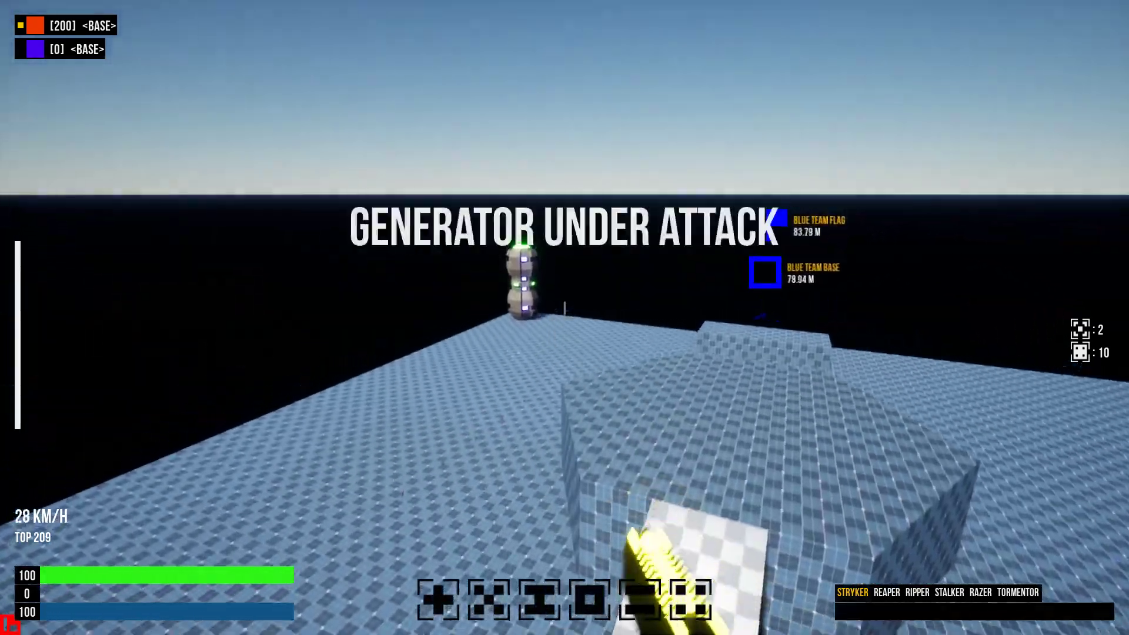
click(564, 318)
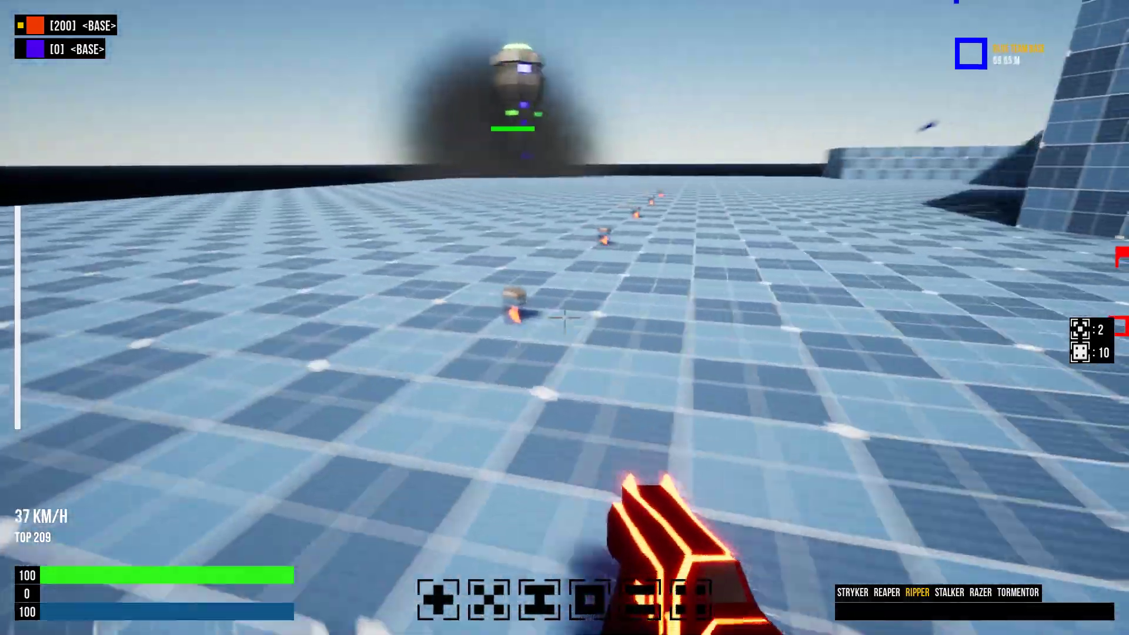
- Run across the map floor on both sides of the central block to check the placed pickups
key(a)
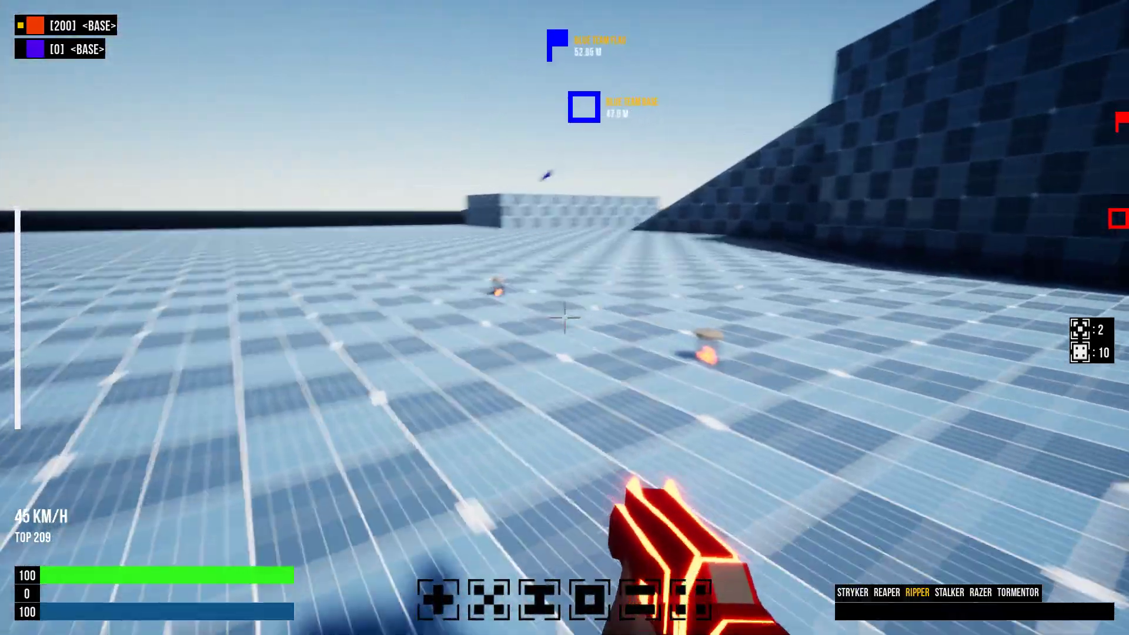
key(w)
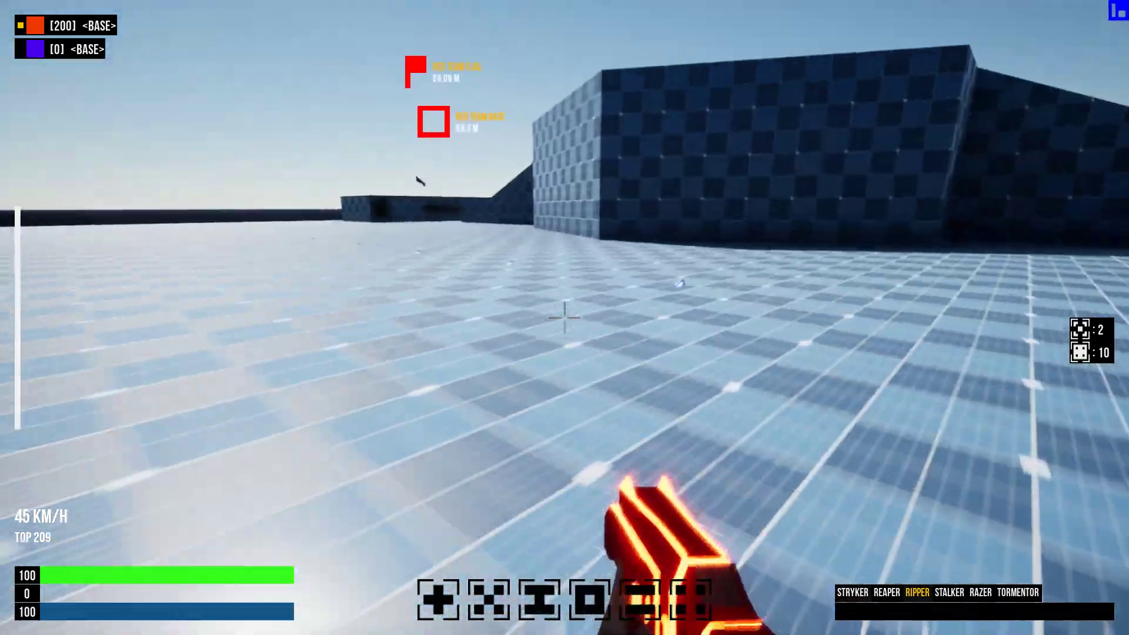
key(w)
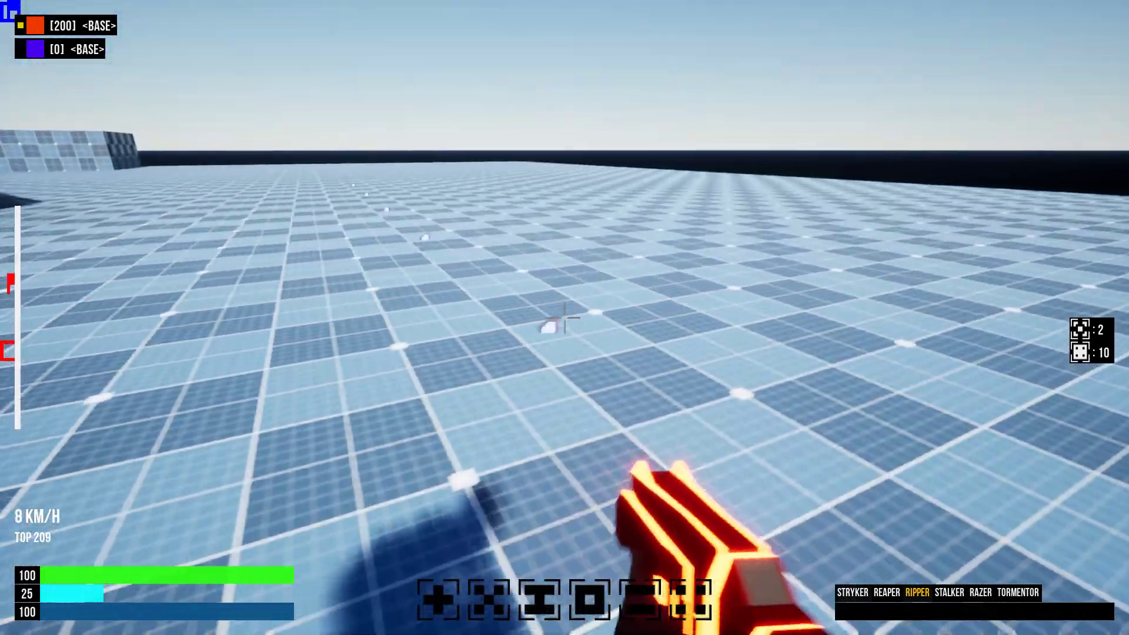
key(w)
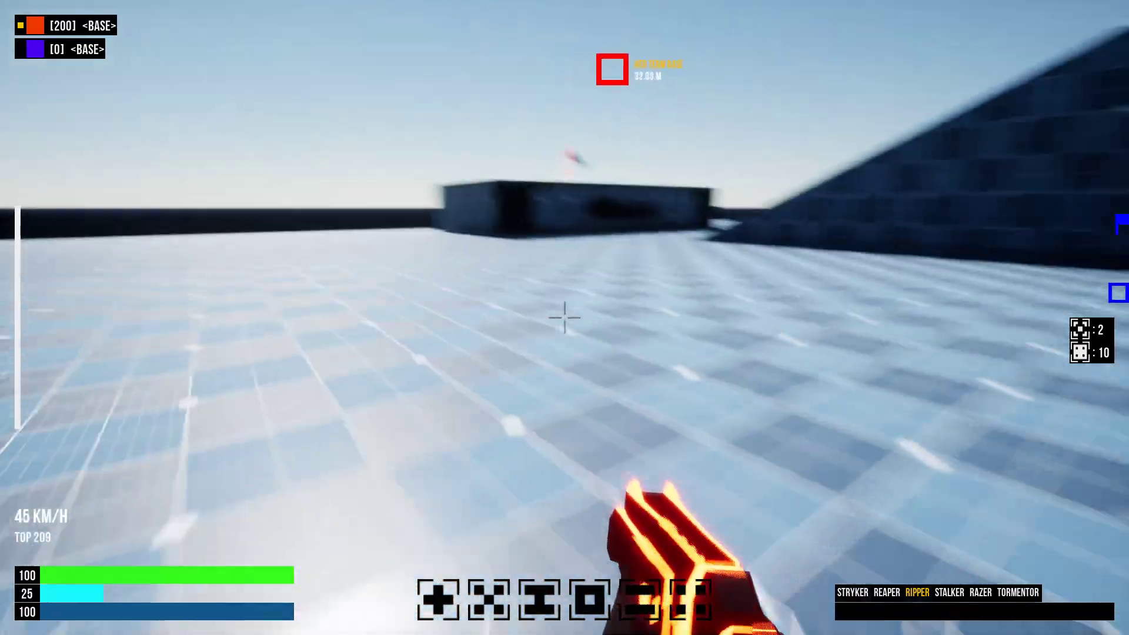
- Examine the walls and flags of the red and blue bases, flying across the map between them
key(space)
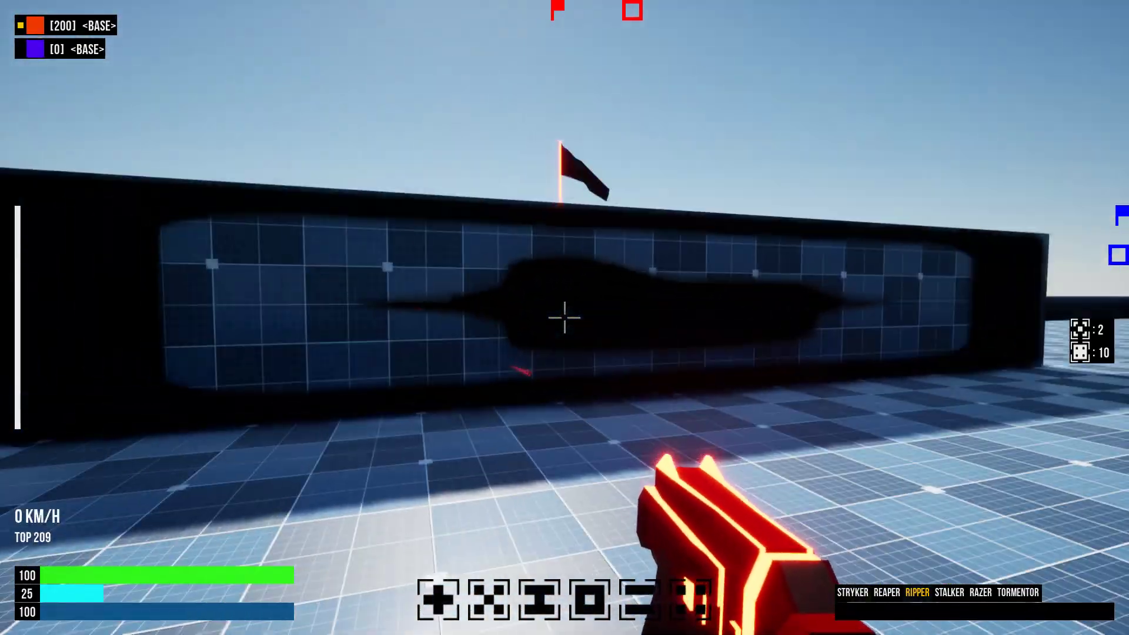
key(w)
key(space)
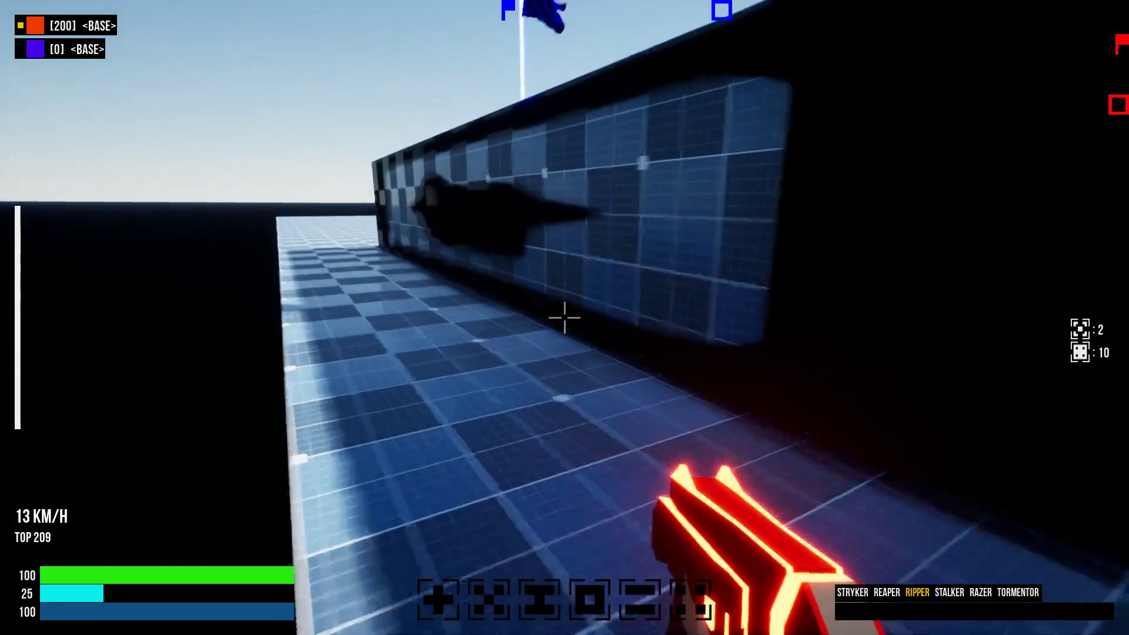
key(w)
key(space)
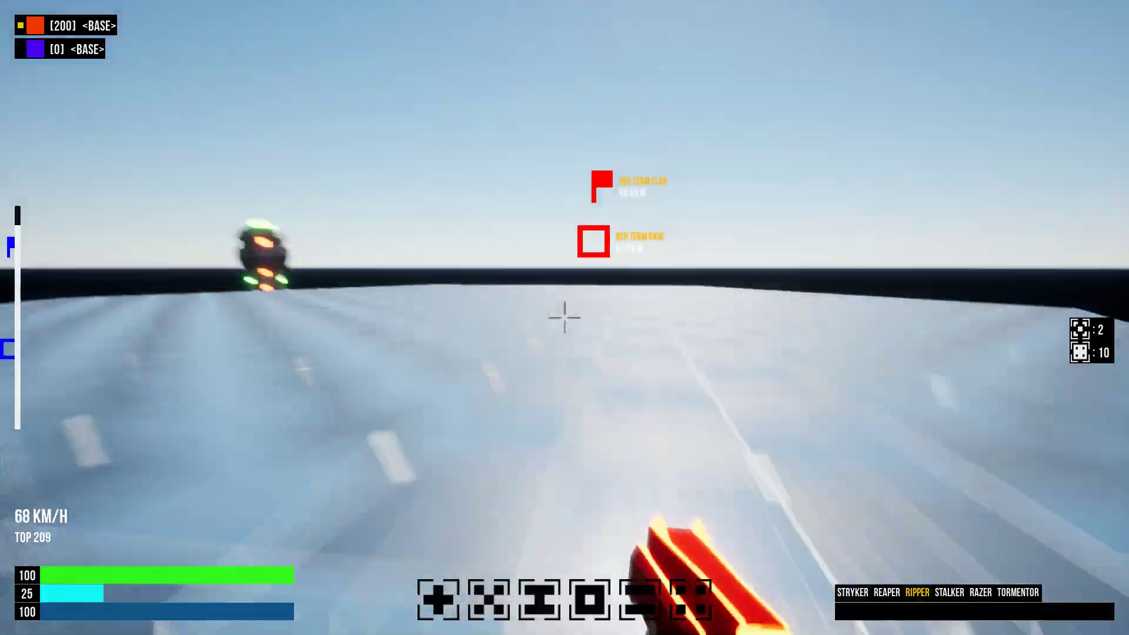
key(space)
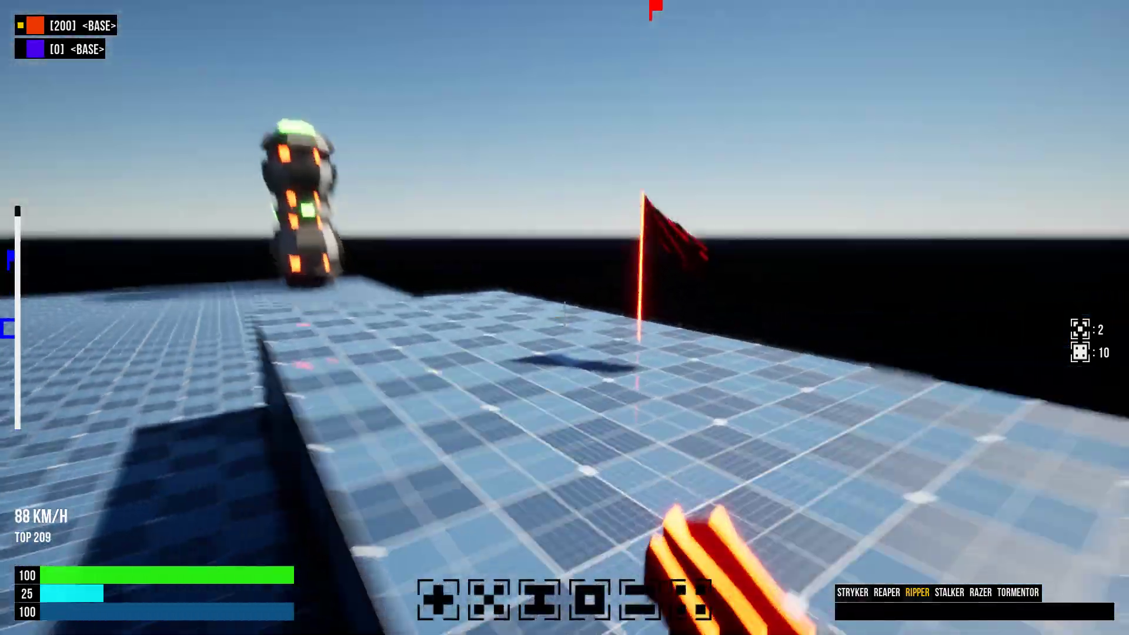
key(w)
key(space)
key(w)
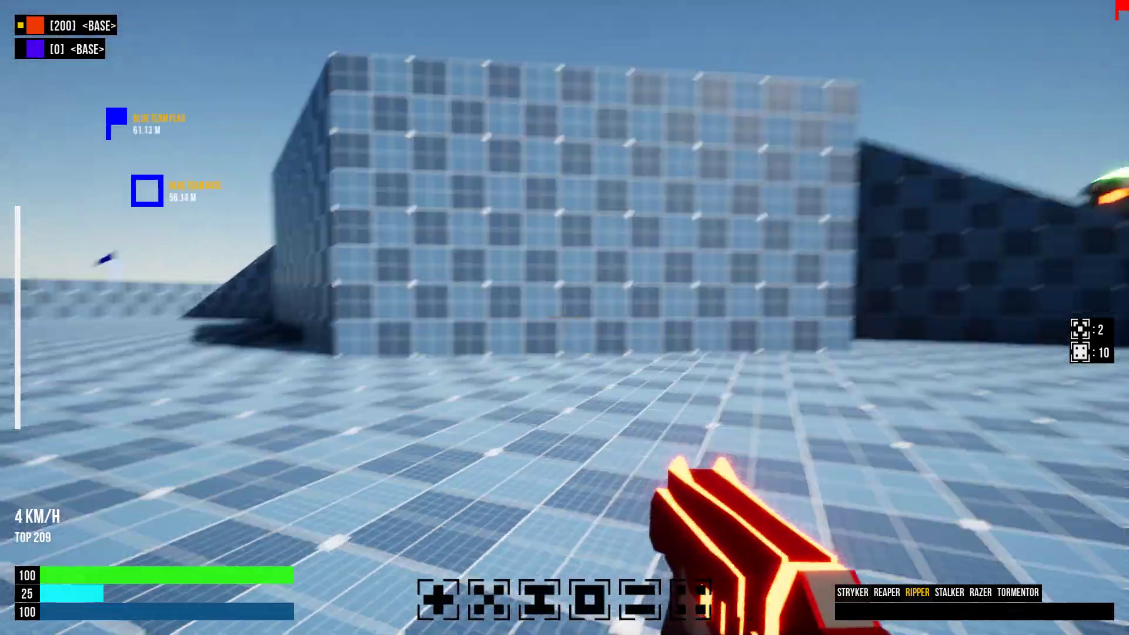
- Fire the Ripper near the central block and collect the armor pickups on the map floor
click(565, 317)
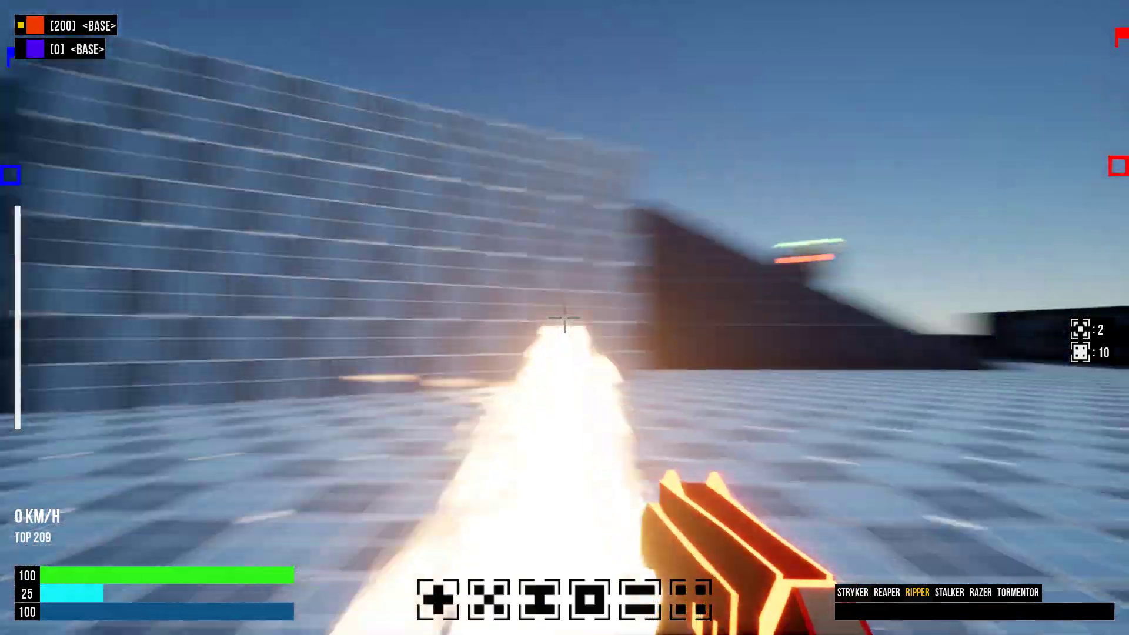
key(w)
key(space)
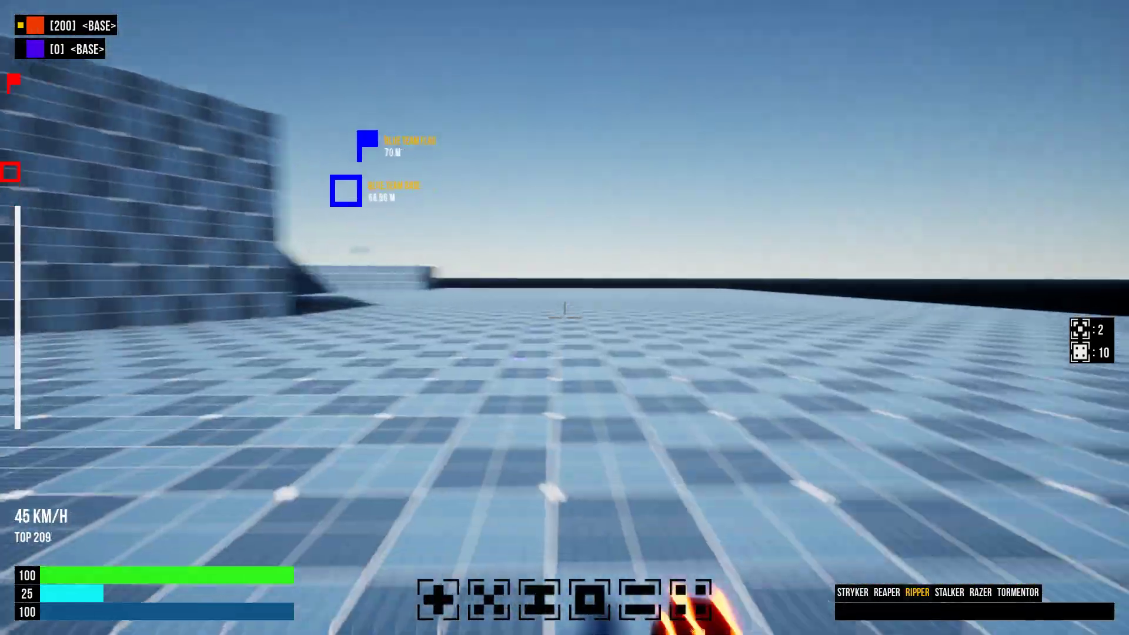
click(565, 317)
key(w)
click(565, 317)
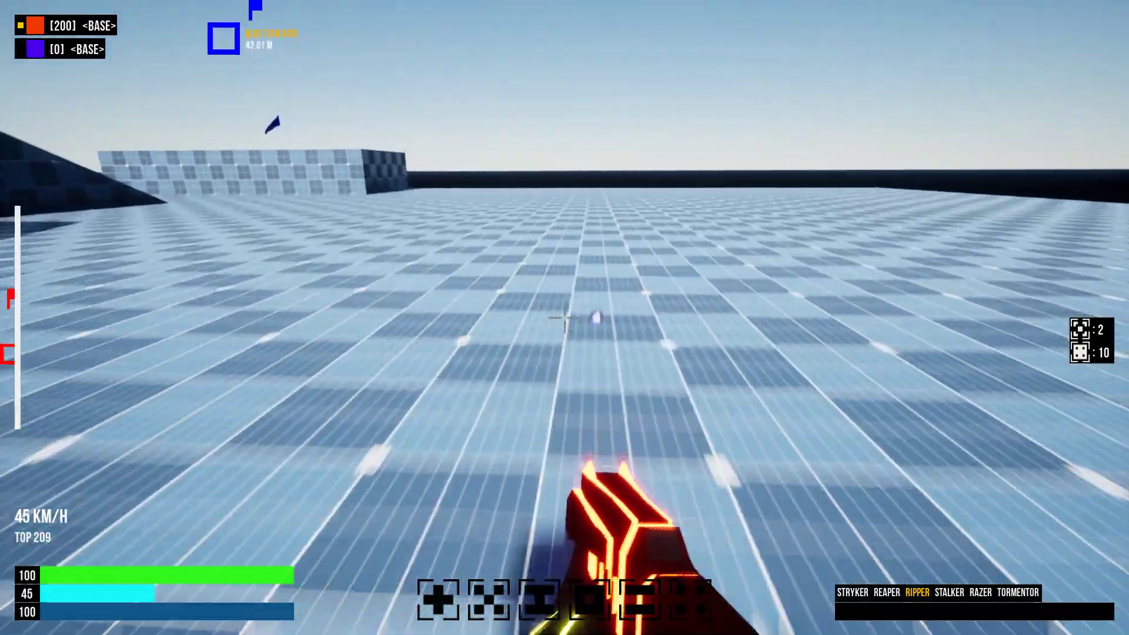
key(d)
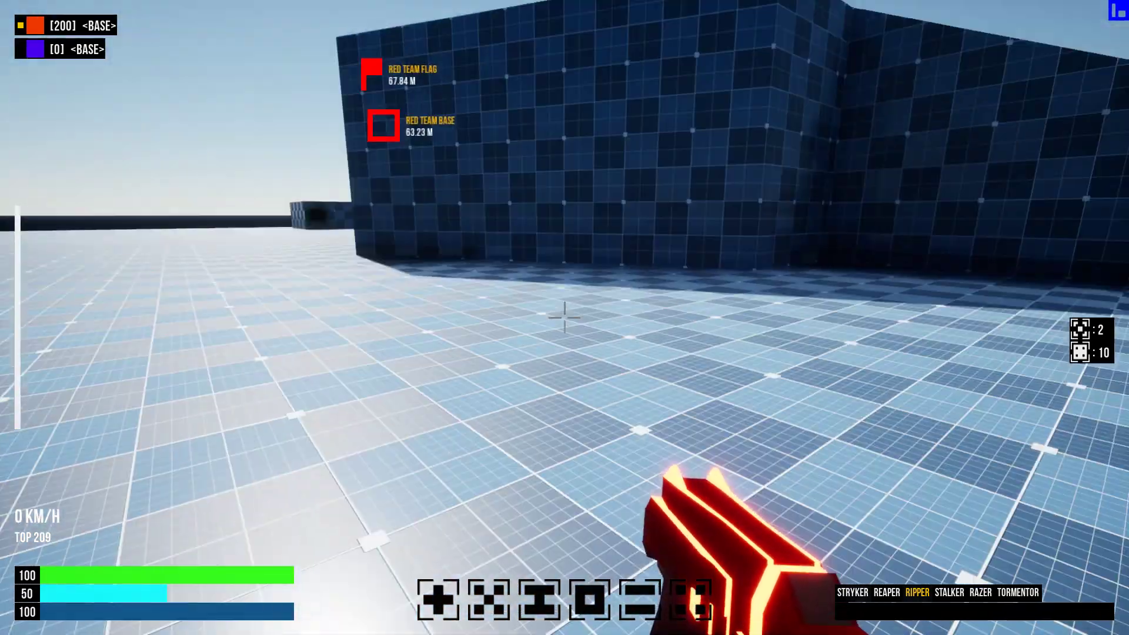
key(w)
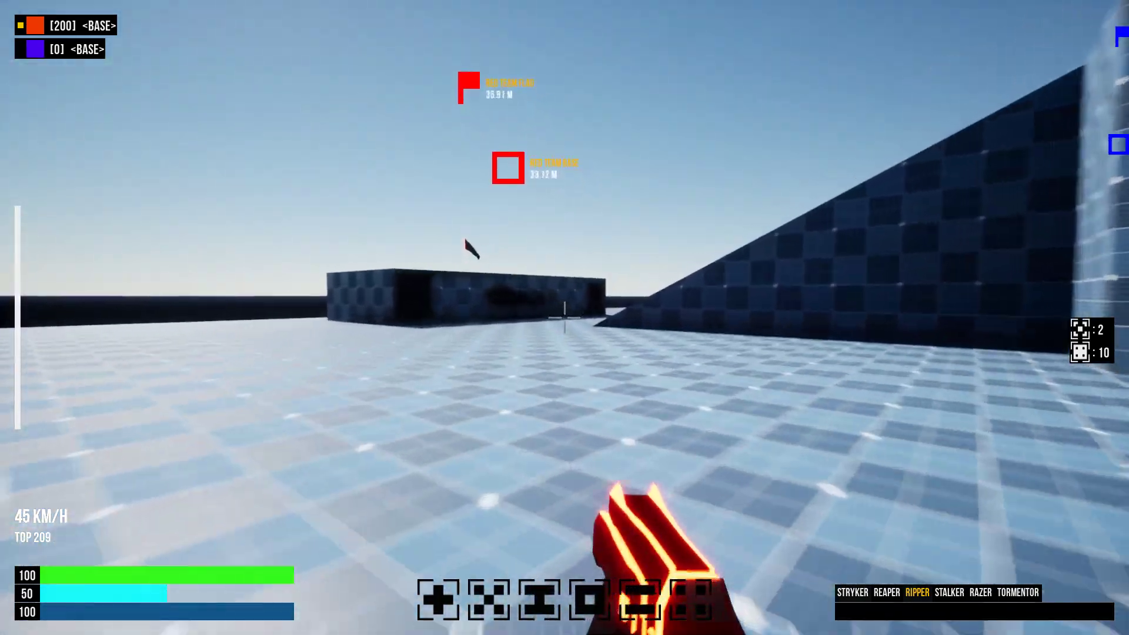
key(space)
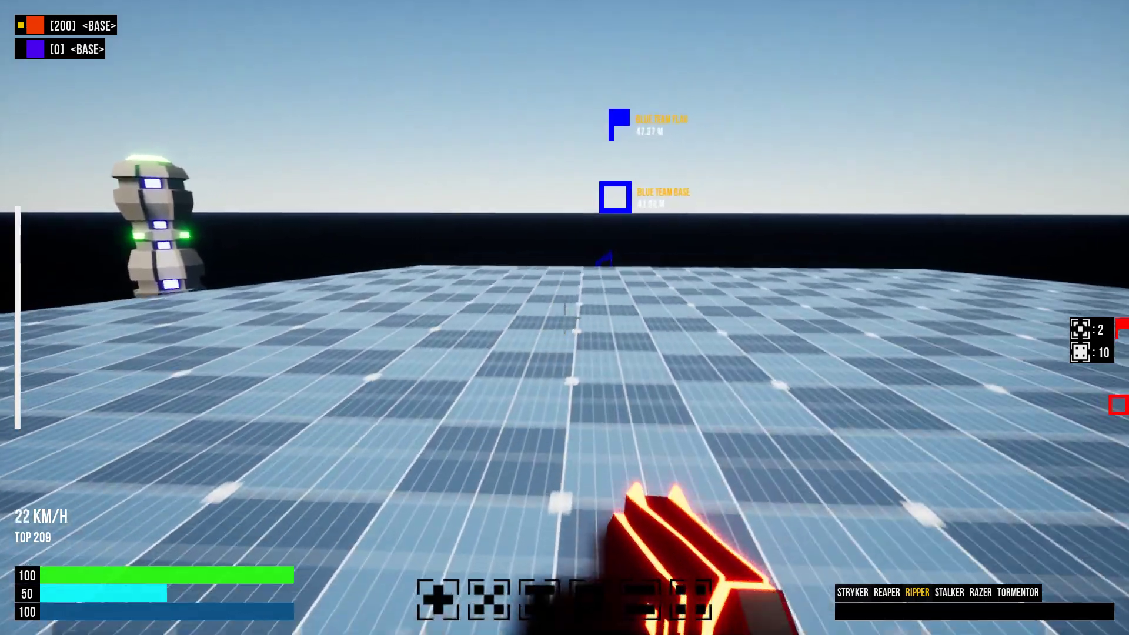
- Leave the match, quit Power and relaunch it from the Steam library
key(Escape)
click(576, 317)
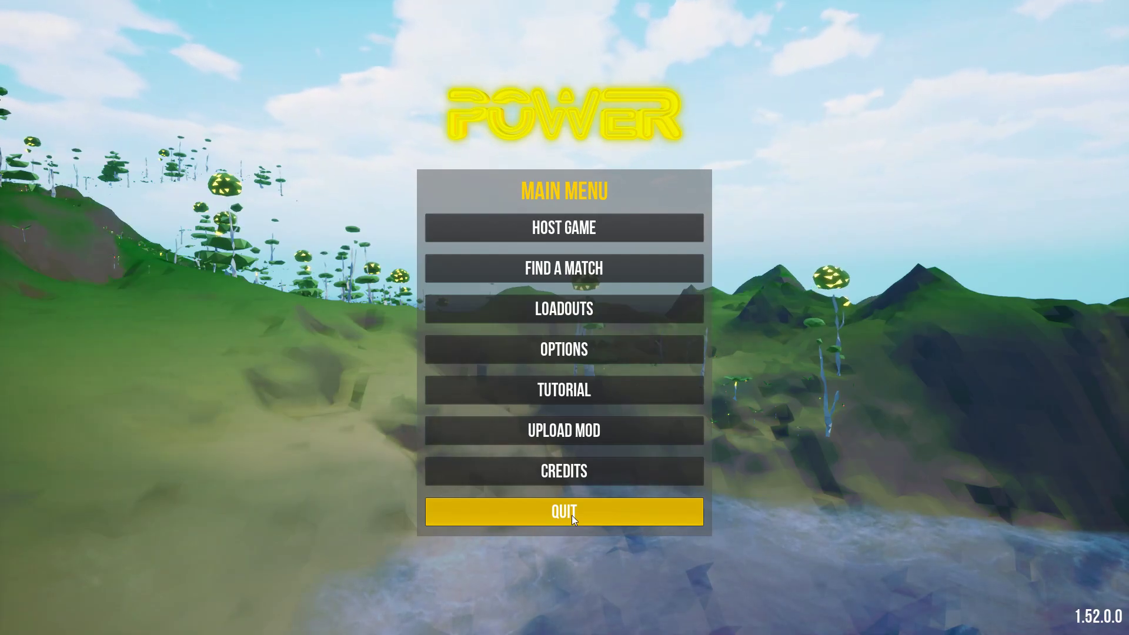
click(572, 515)
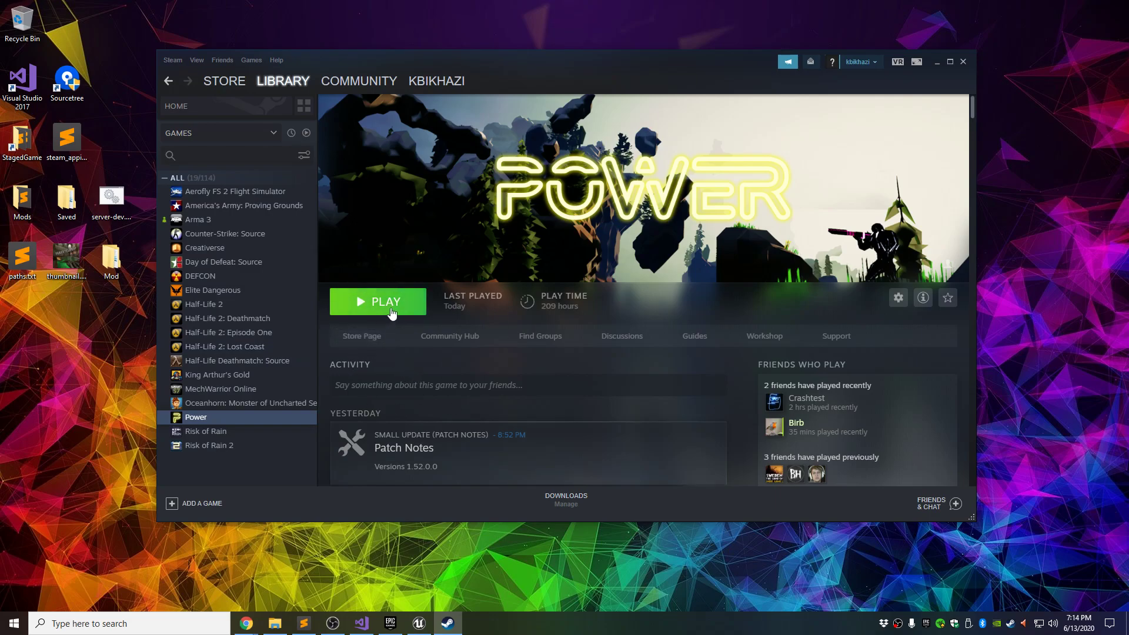
click(216, 431)
click(224, 420)
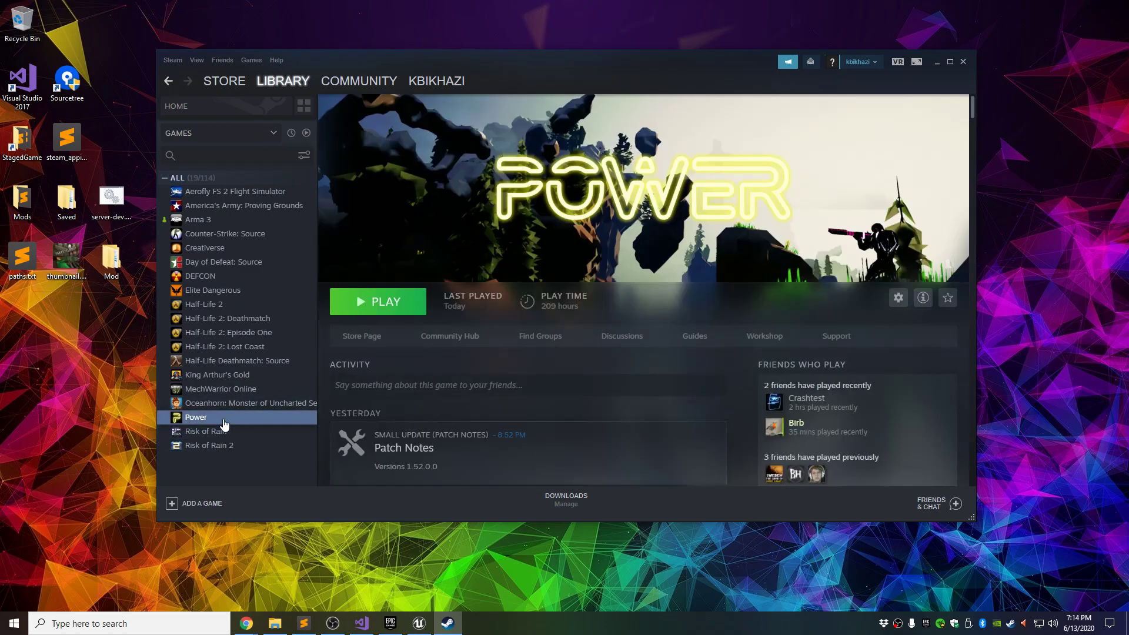
click(386, 310)
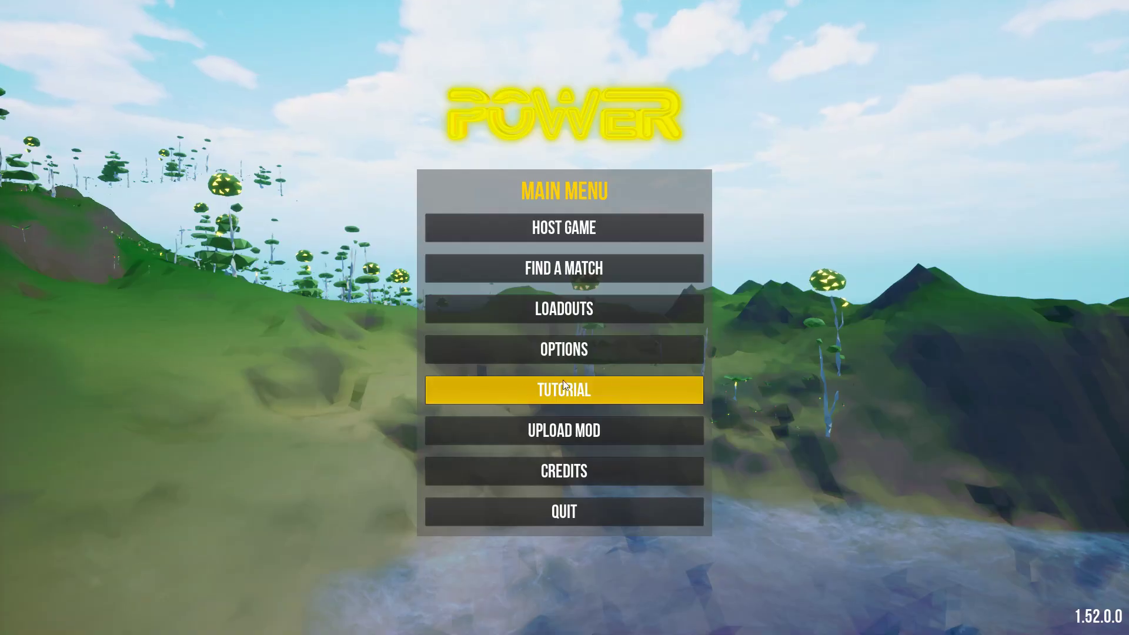
- Open the mod uploader and enter the title "Demo Map" and the description "A demo map for POWER."
click(575, 432)
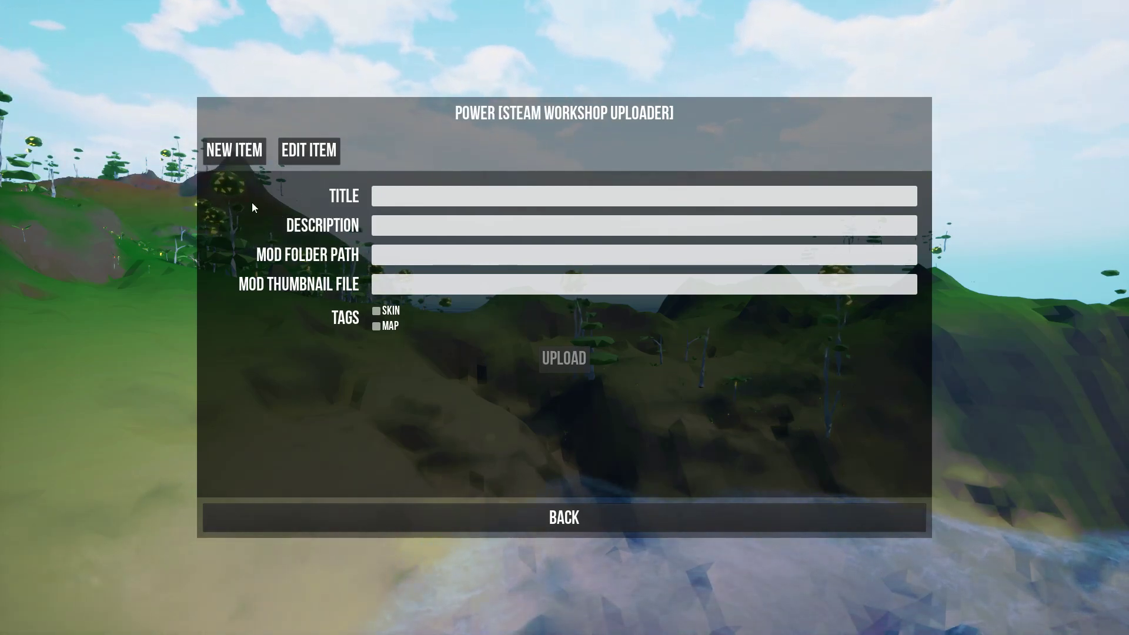
click(384, 195)
text(Demo Map)
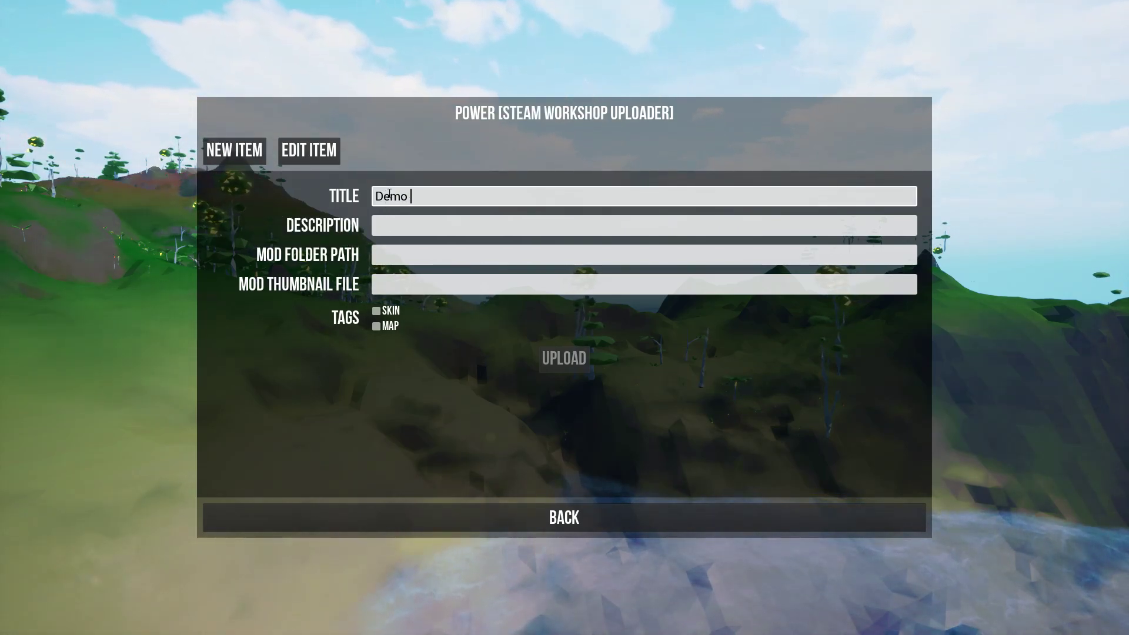
click(398, 228)
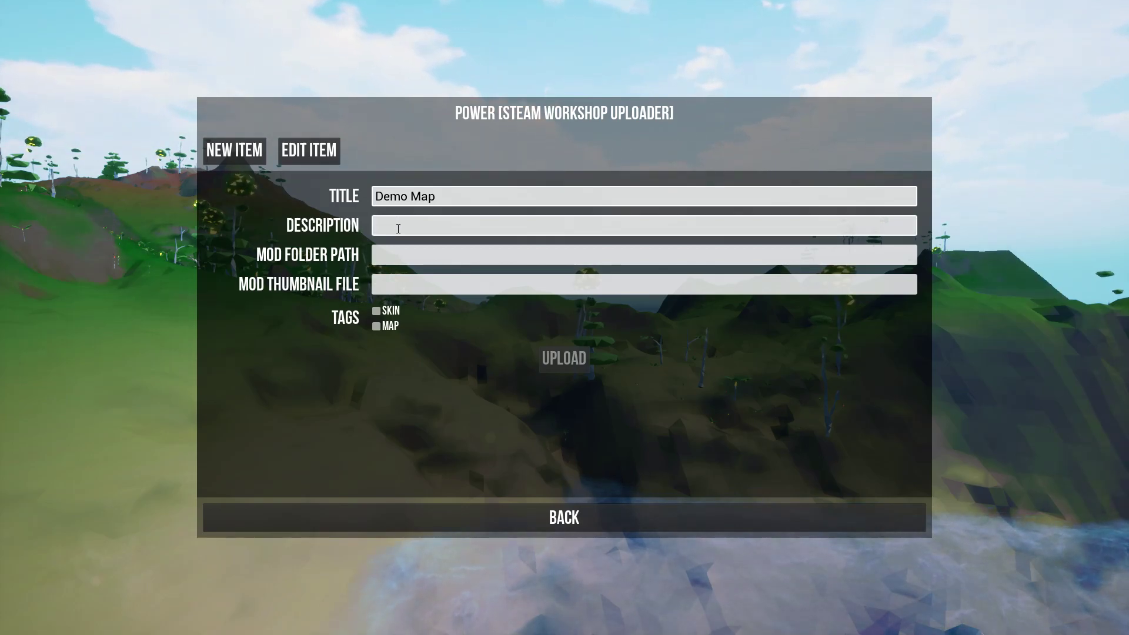
text(A demo map for POWER.)
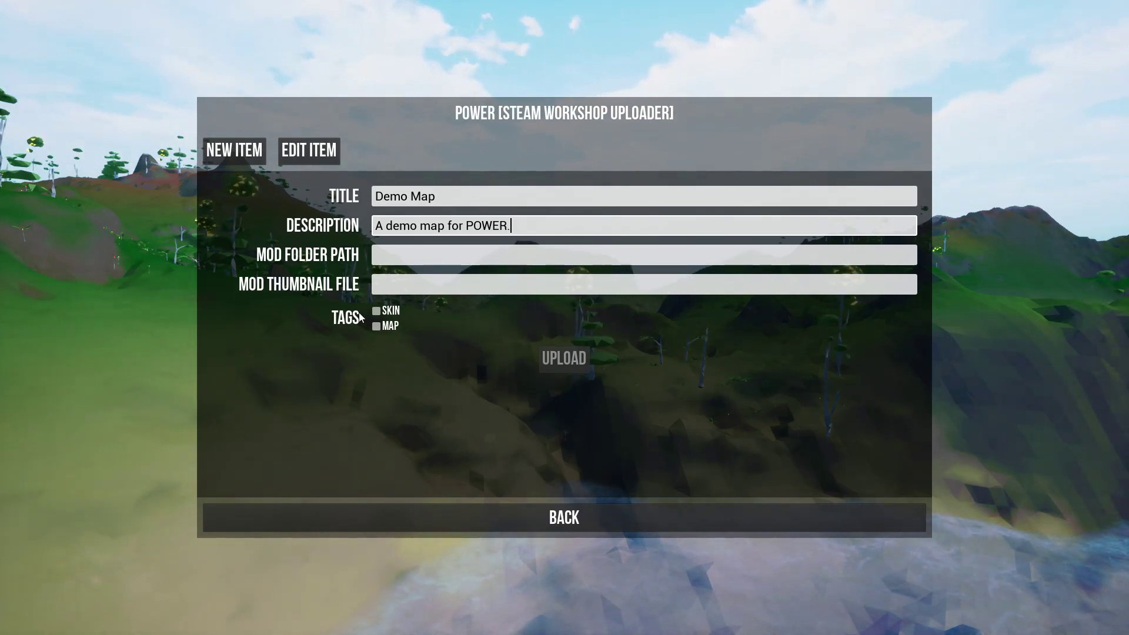
- Set the mod folder path to the Mod folder on the desktop and the thumbnail file to thumbnail.jpg there
click(380, 255)
text(C:/Users/XGibbousX/Desktop/Mods)
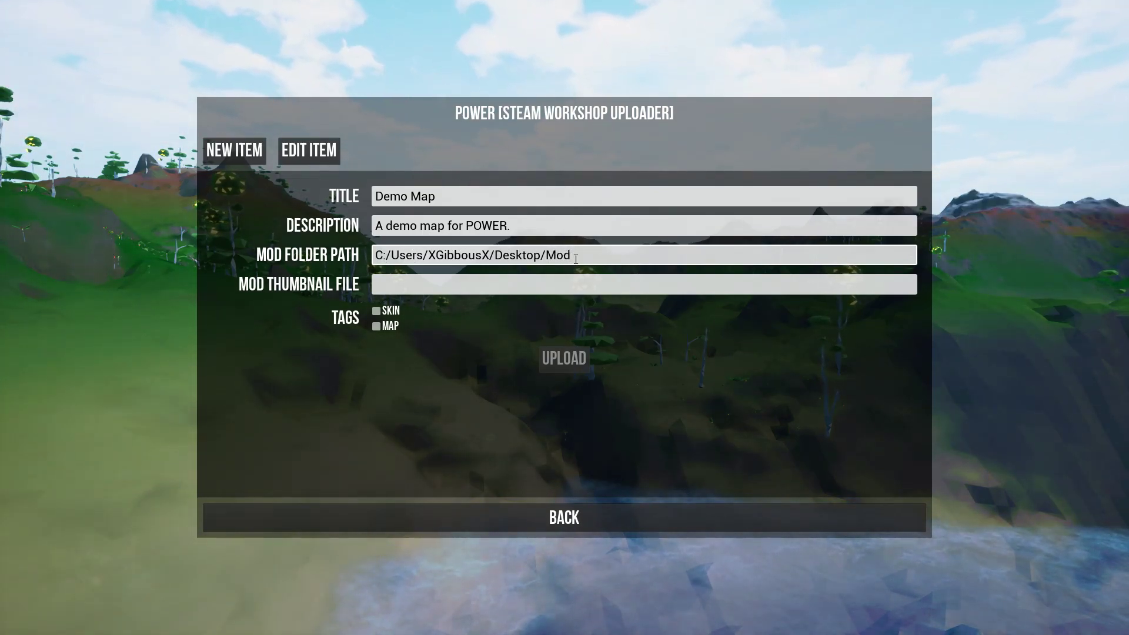
key(BackSpace)
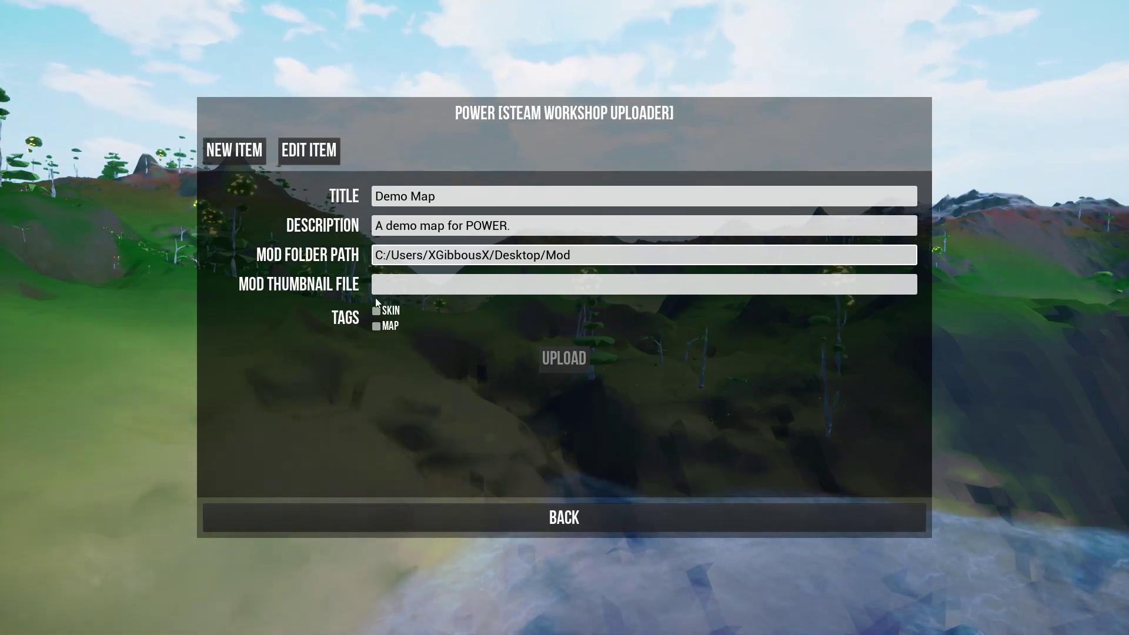
click(418, 288)
text(C:/Users/XGibbousX/Desktop/thumbnail.jpg)
key(ctrl+a)
click(637, 279)
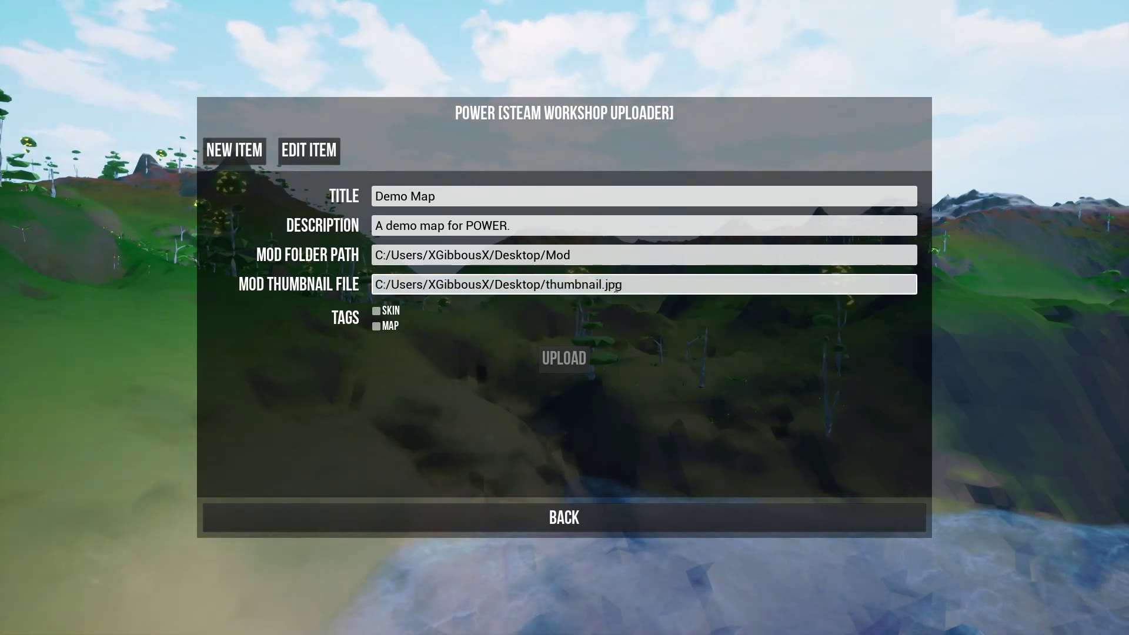
- Tag the mod as a Map, upload it to the Steam Workshop and return to the main menu
click(378, 327)
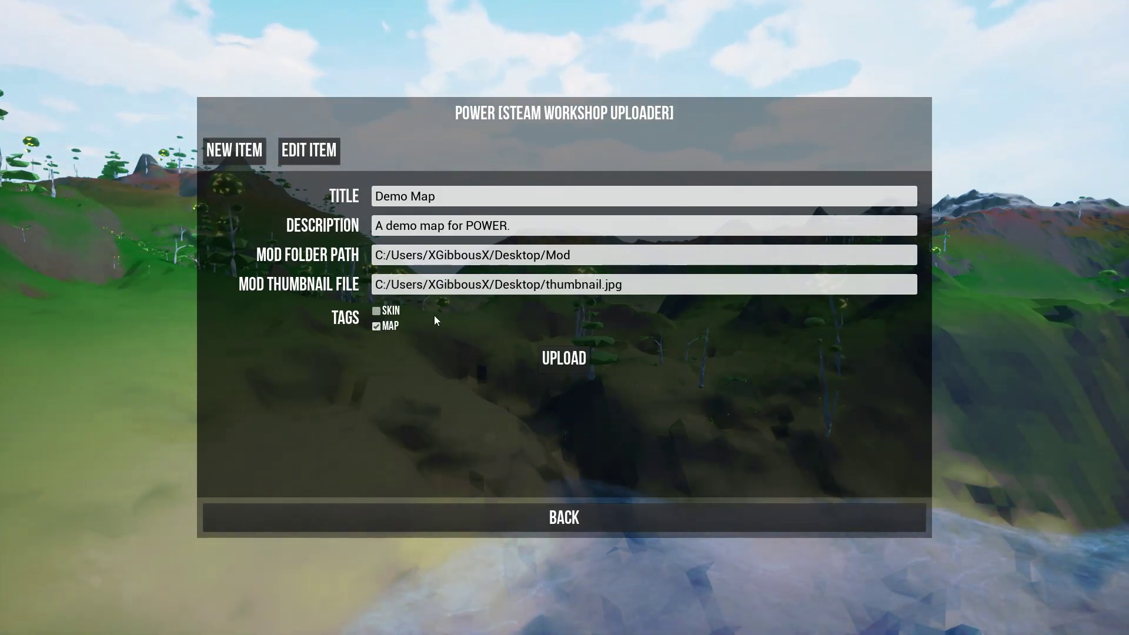
click(613, 288)
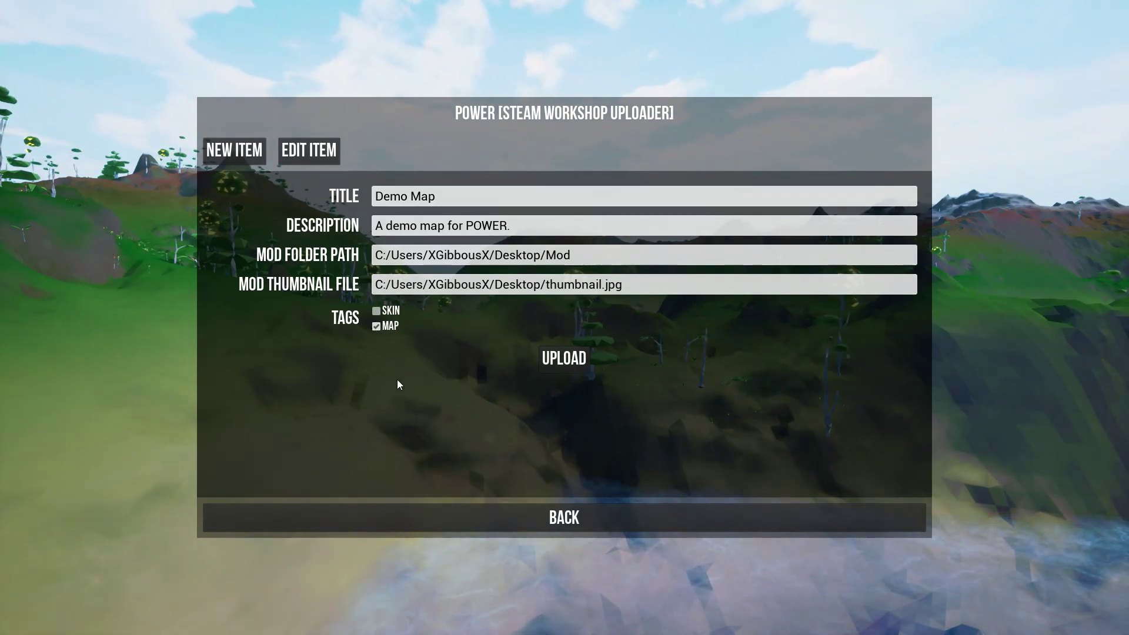
click(561, 362)
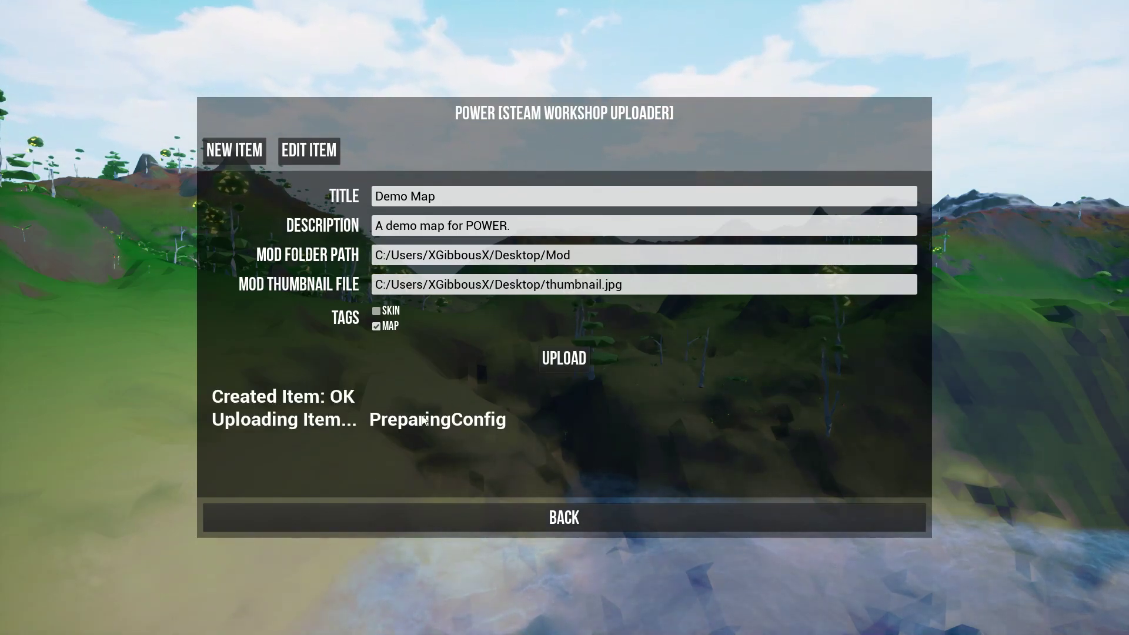
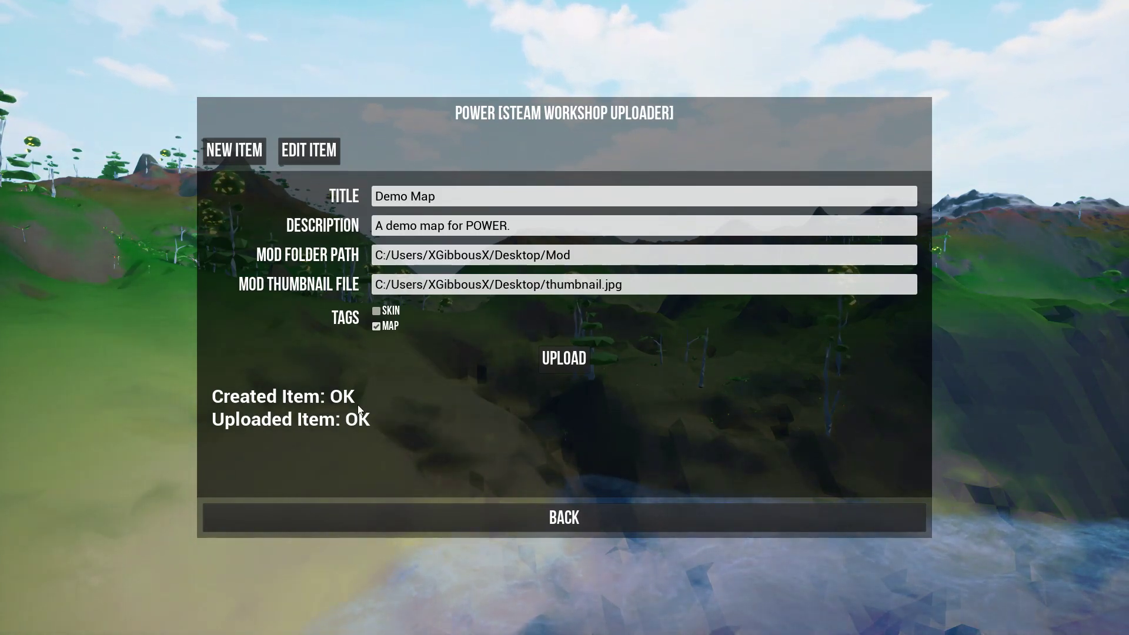
click(549, 524)
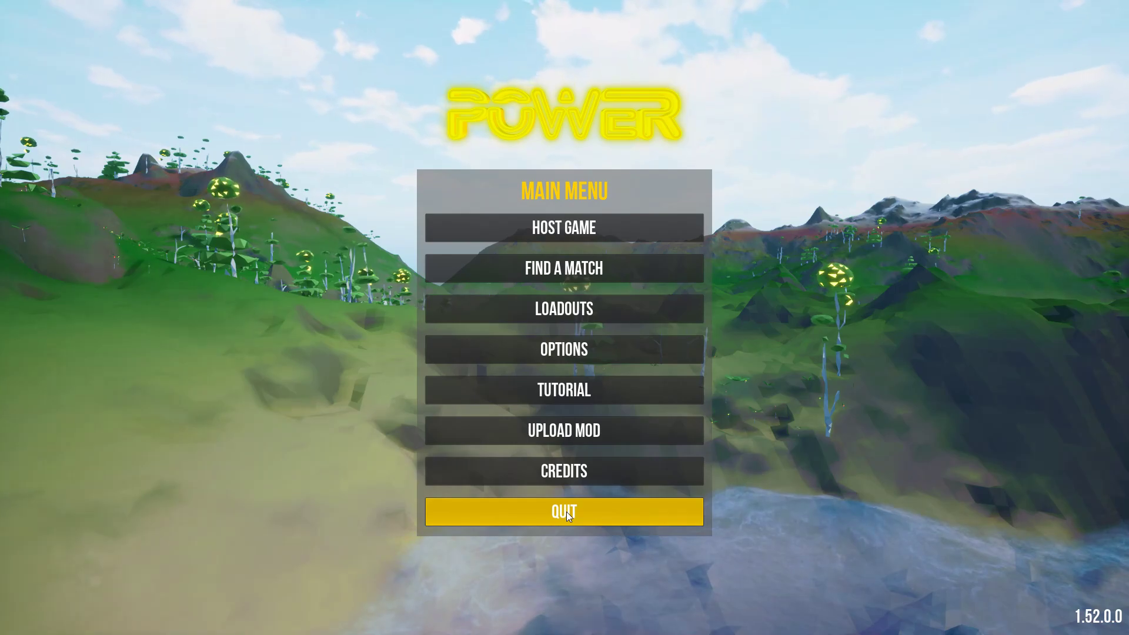
- View the uploader's form for editing existing items with the published Demo Map selected, and leave it without changes
click(563, 436)
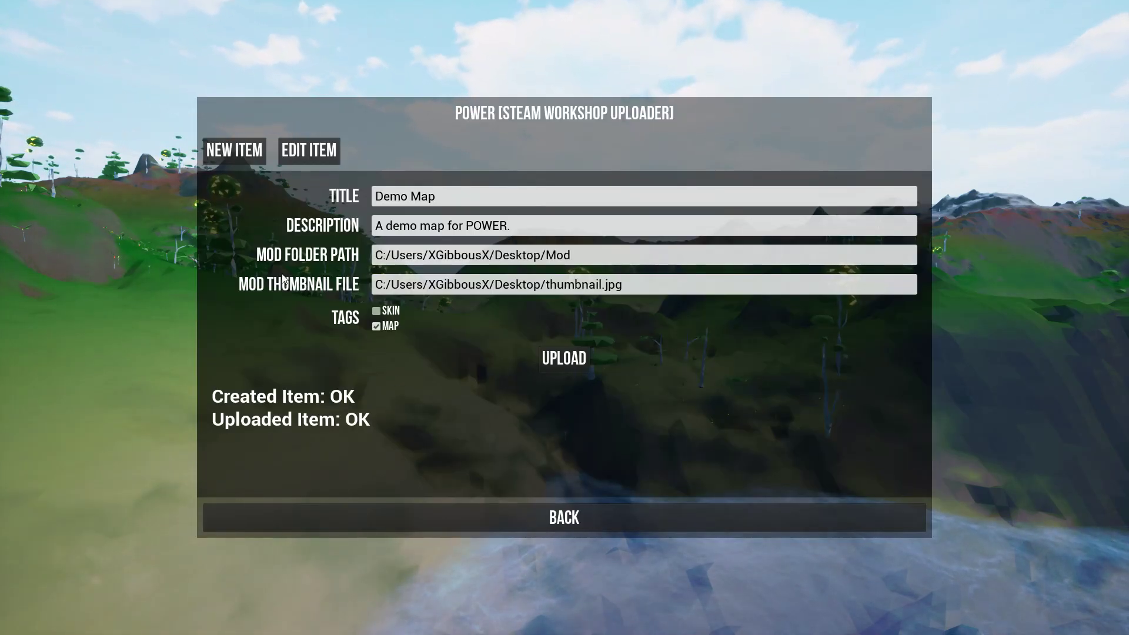
click(306, 153)
click(431, 197)
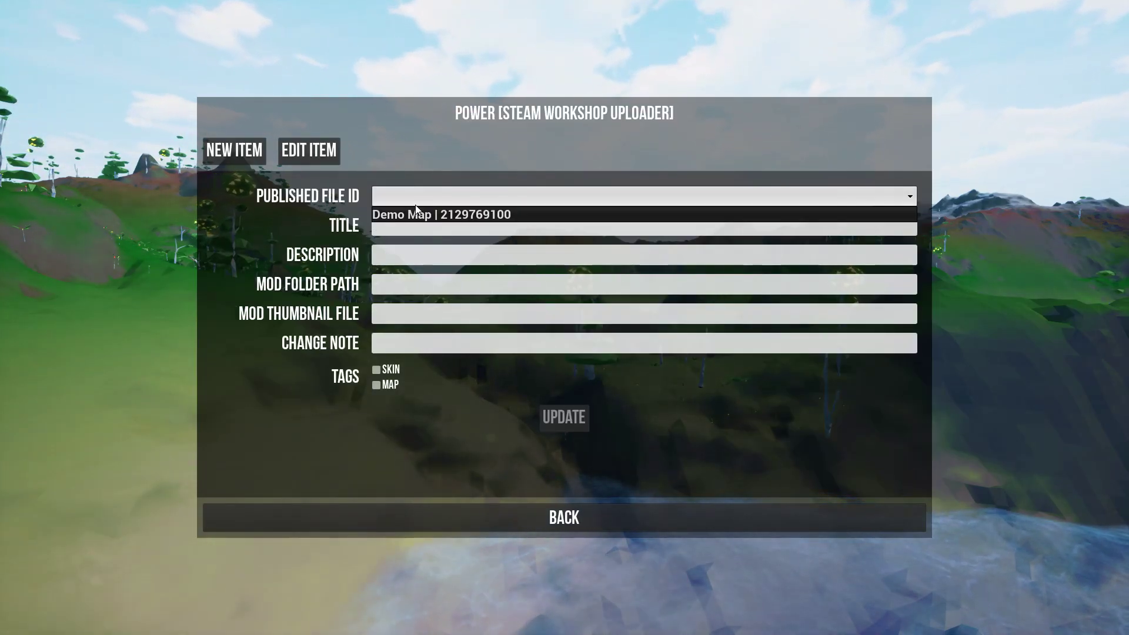
click(308, 152)
click(581, 513)
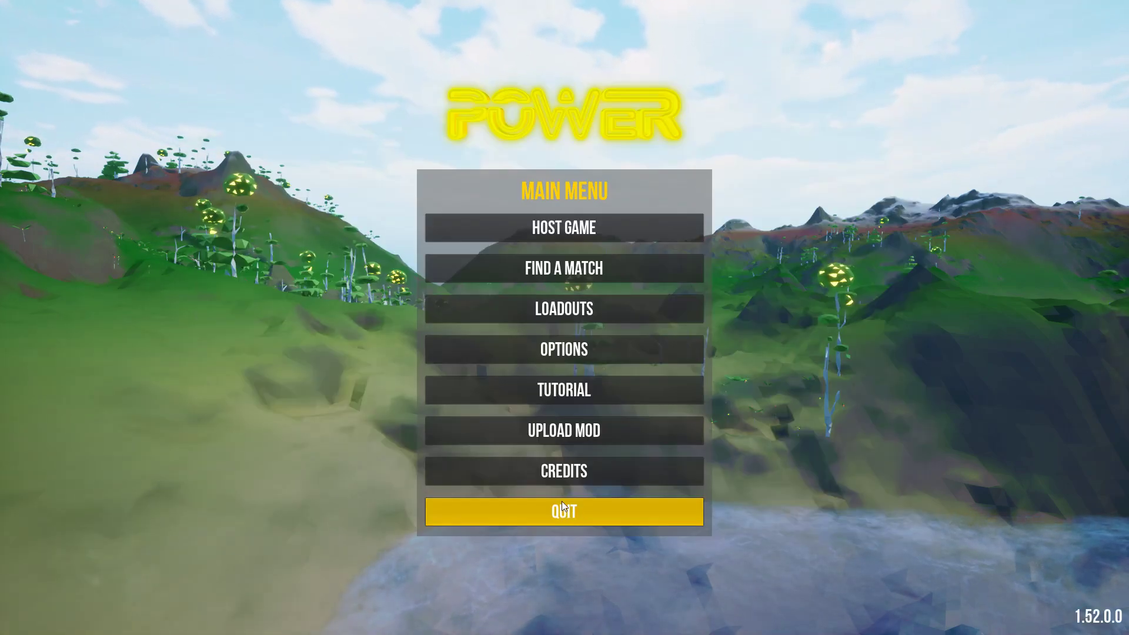
click(584, 427)
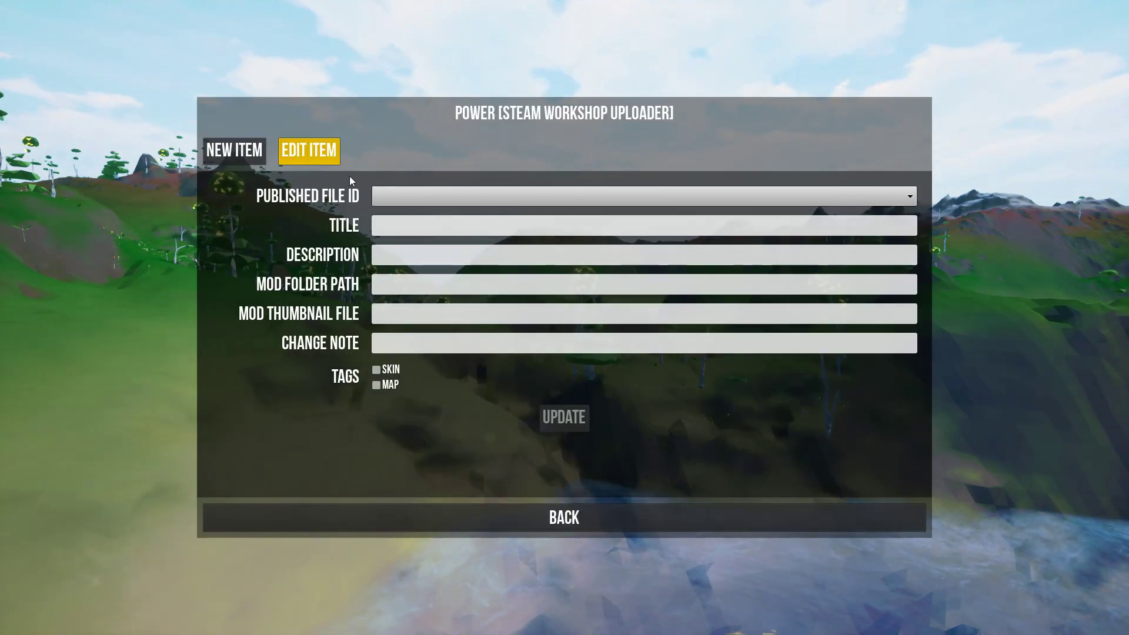
click(397, 196)
click(408, 216)
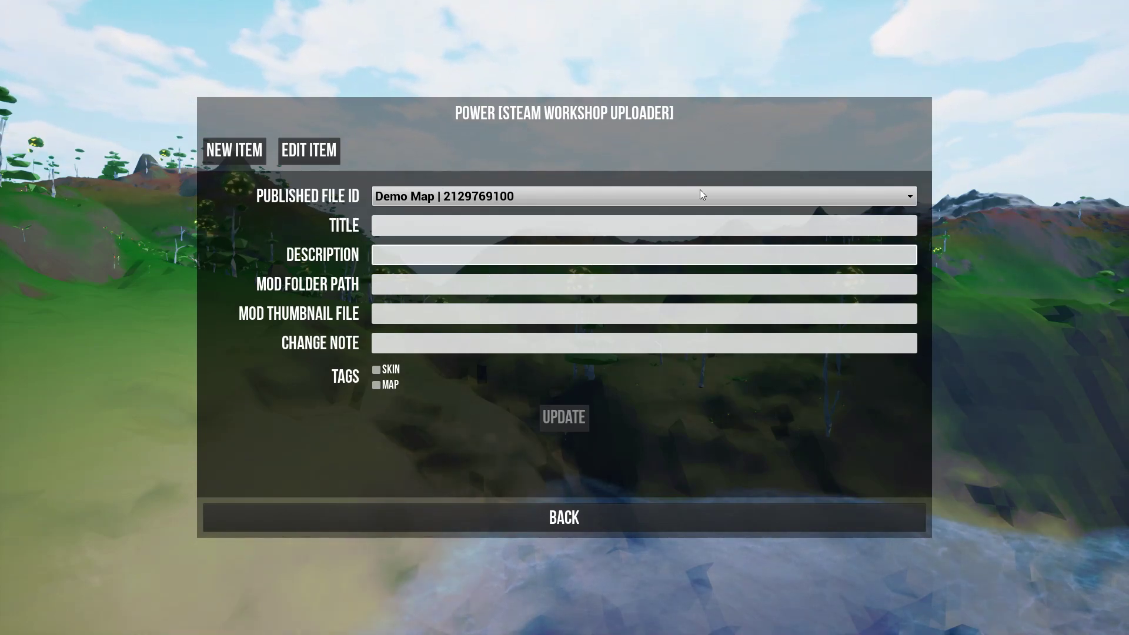
click(539, 520)
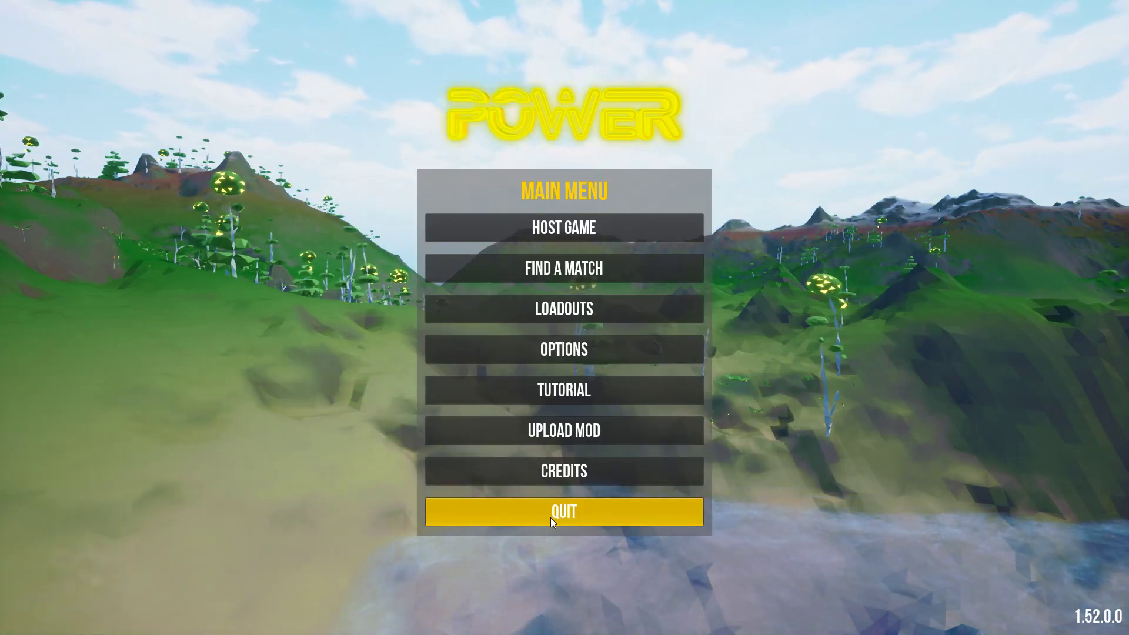
- Quit Power, switch to the Chrome browser and find the game's Steam community hub by searching "power on steam"
click(551, 517)
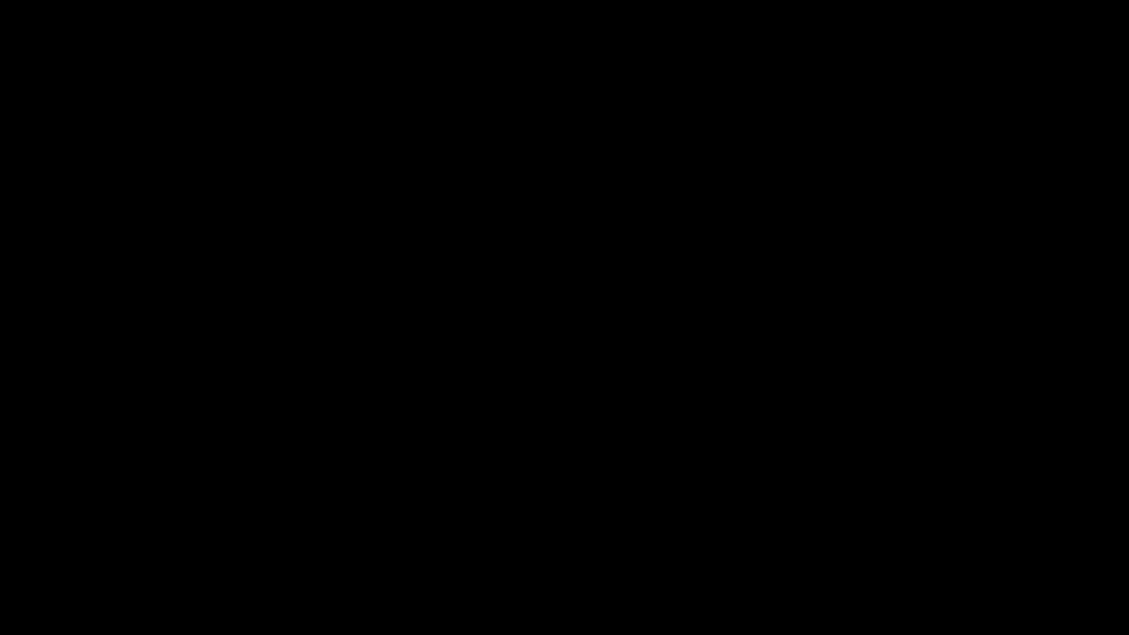
mouse_move(247, 622)
click(319, 598)
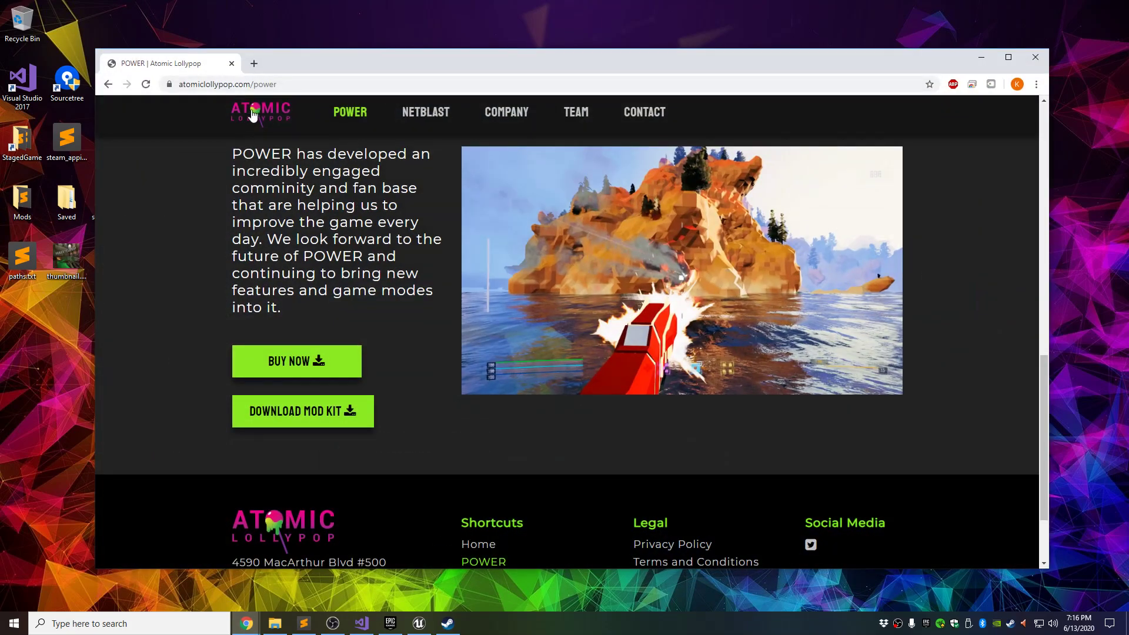
text(power on stea)
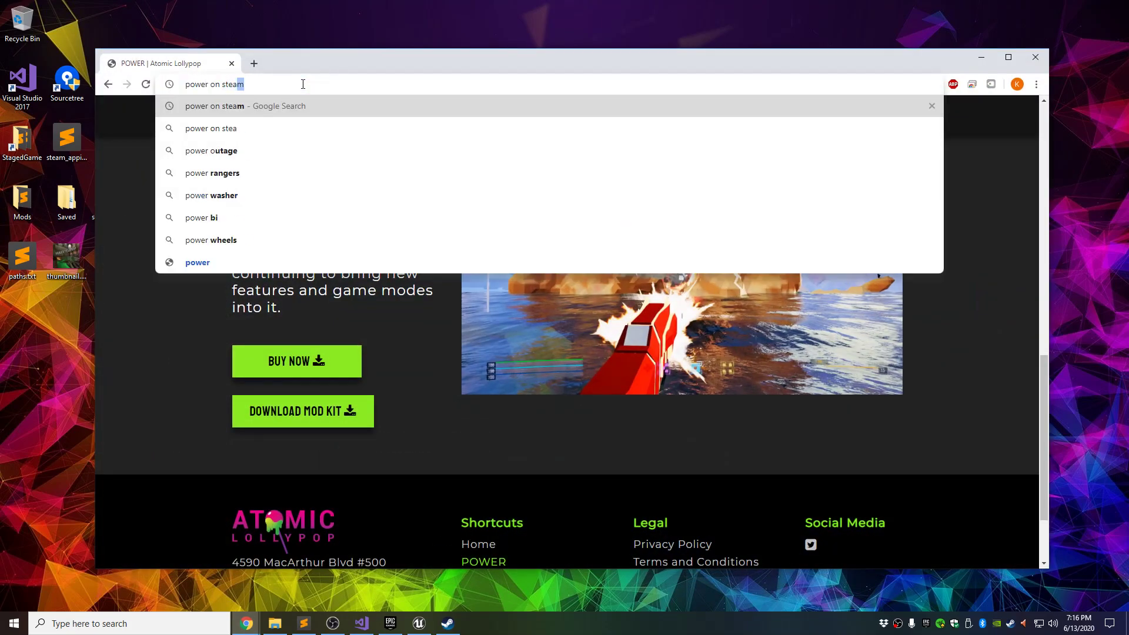
key(Return)
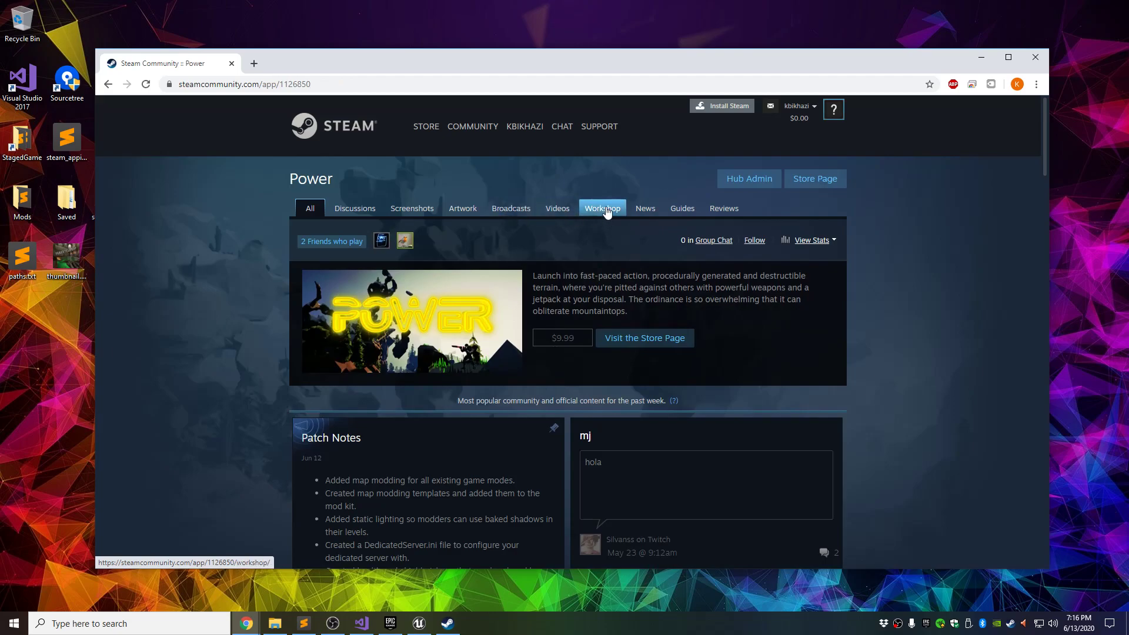
- Open Power's Workshop, look over its front page and browse its list of items
click(607, 210)
scroll(242, 289, down, 8)
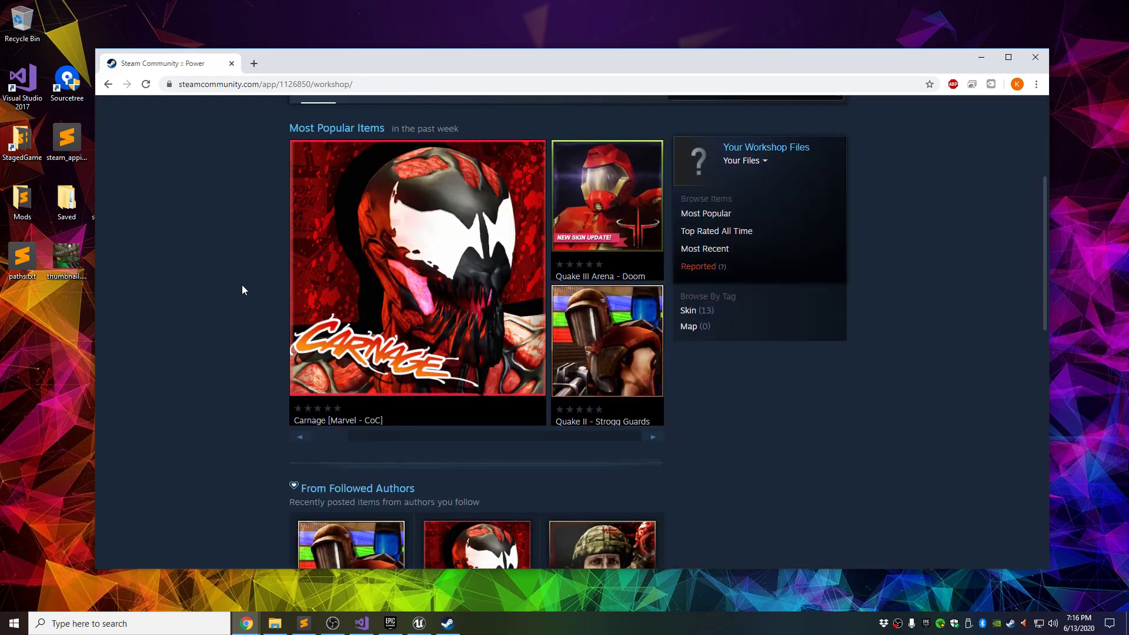
scroll(243, 289, up, 3)
scroll(243, 289, up, 5)
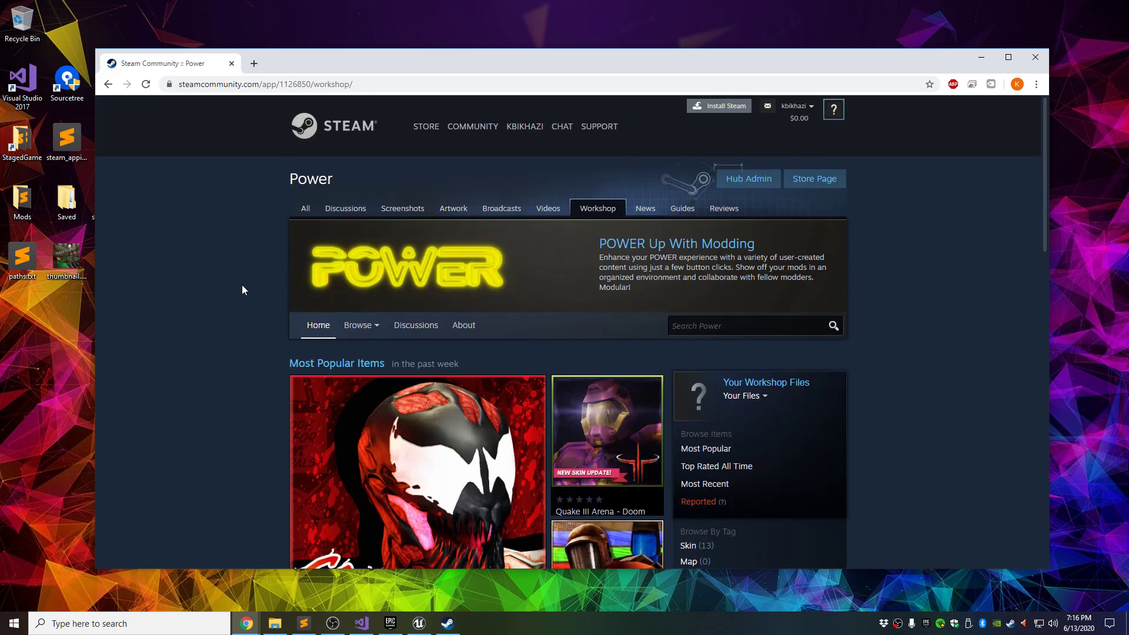
mouse_move(360, 327)
click(352, 346)
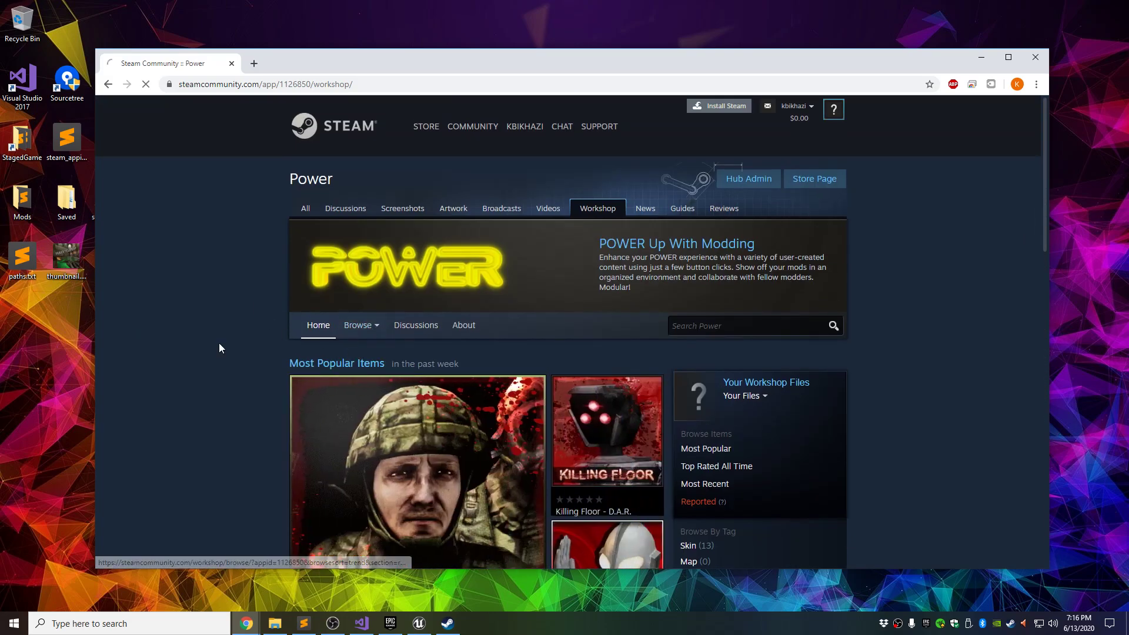
- Sort the Workshop items by Most Recent and look through the list for the uploaded Demo Map
scroll(235, 320, down, 5)
scroll(235, 318, up, 1)
scroll(235, 319, up, 2)
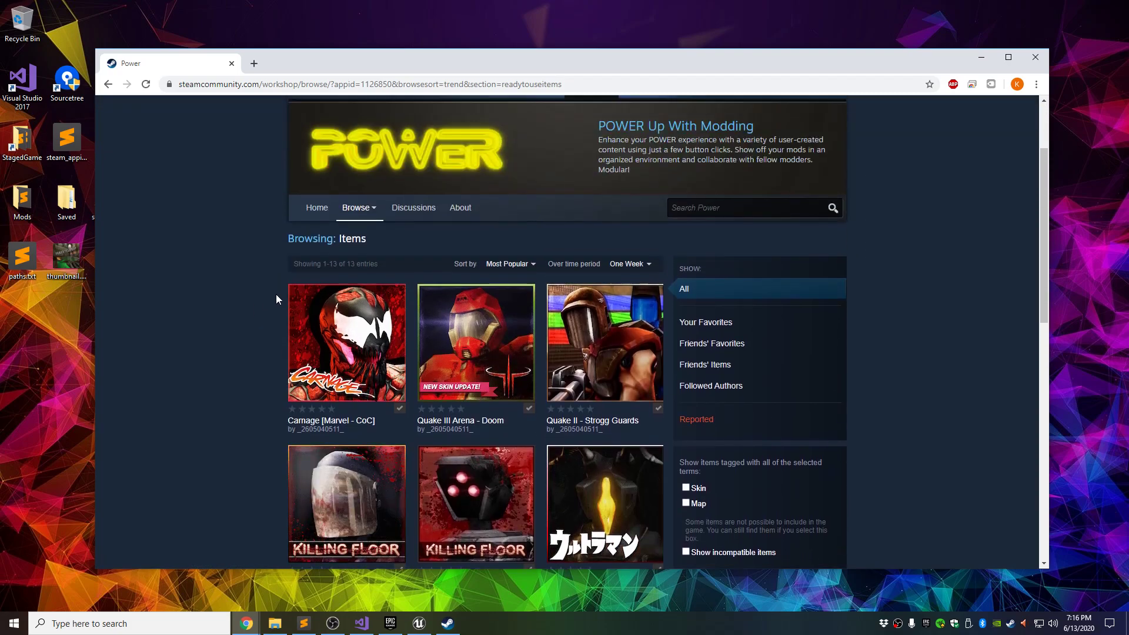
click(517, 263)
click(518, 294)
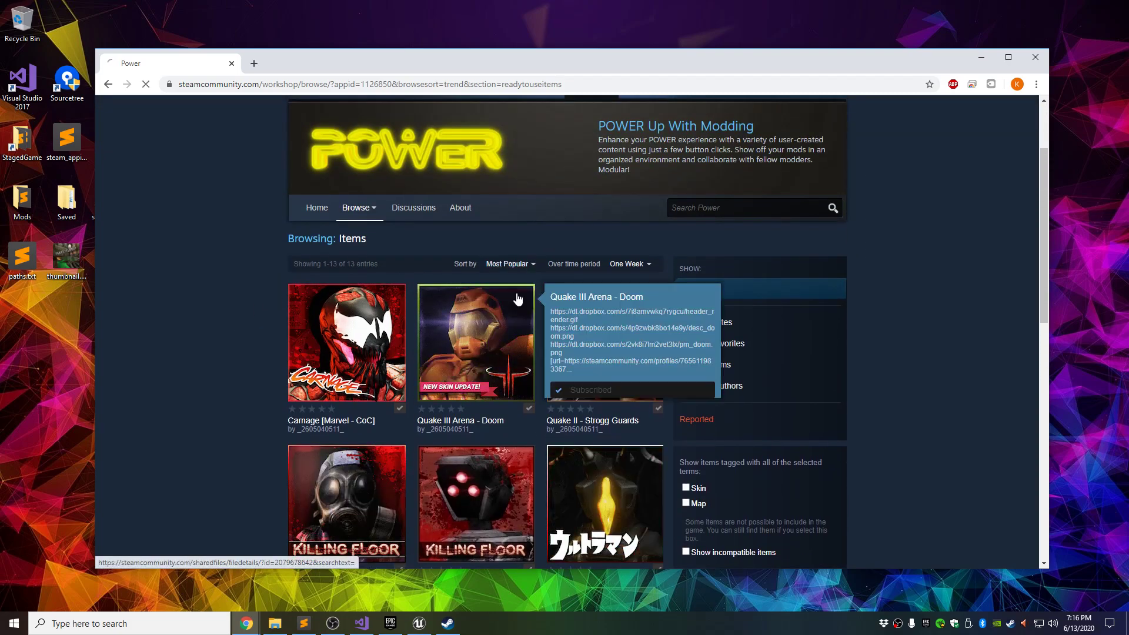
scroll(233, 265, down, 5)
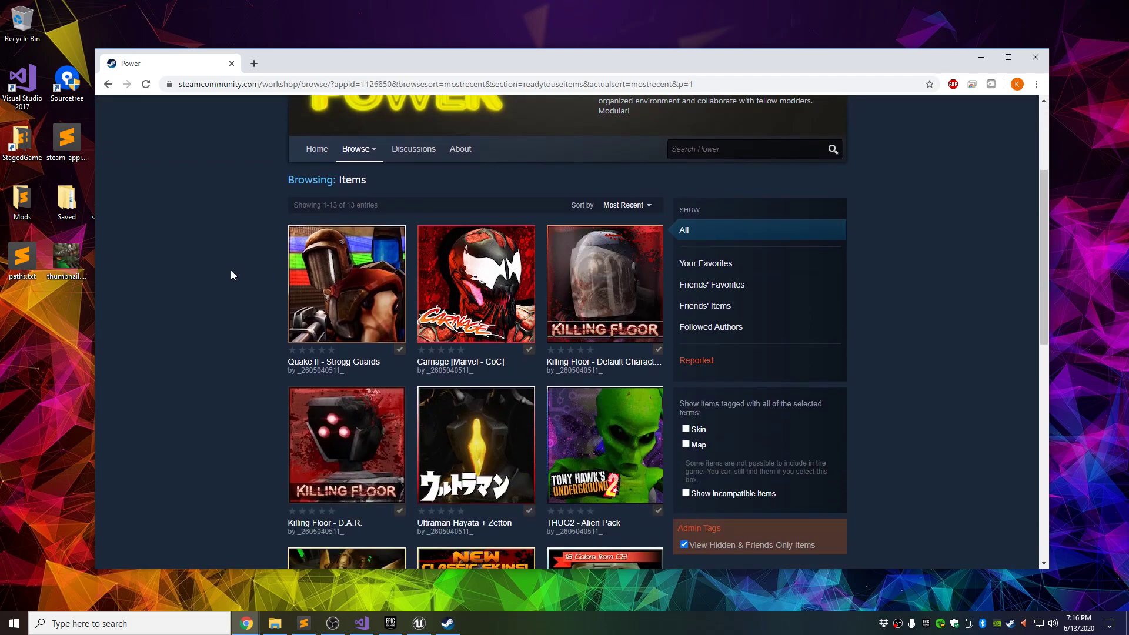
scroll(231, 277, down, 1)
scroll(256, 241, up, 3)
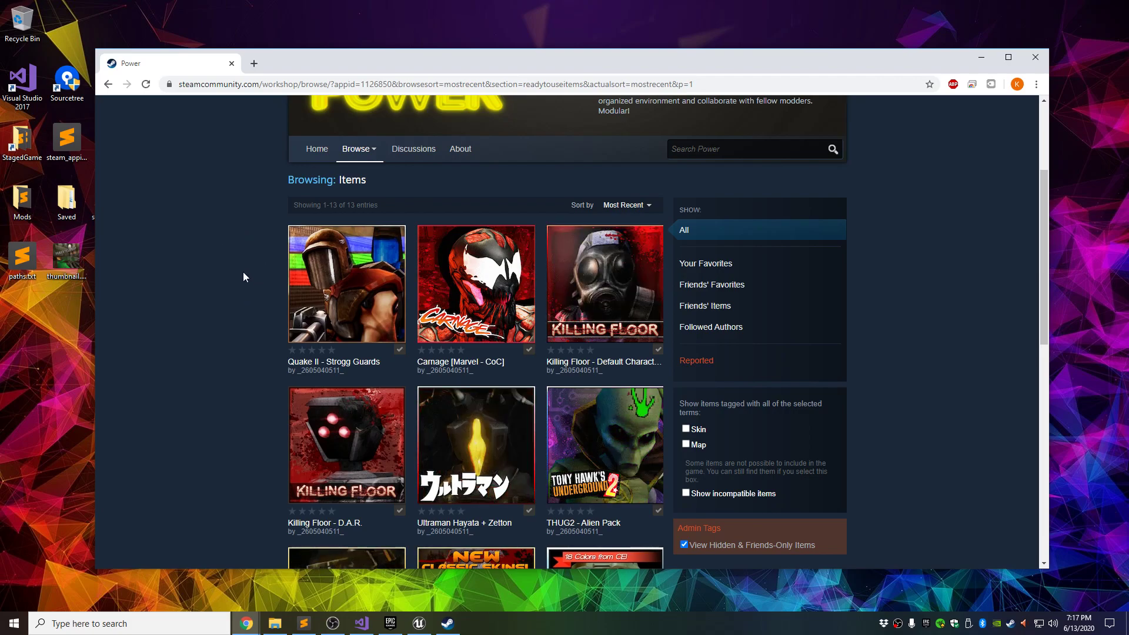
- Refresh the Workshop item list until Demo Map is listed, and open its page to review its description and owner controls
key(F5)
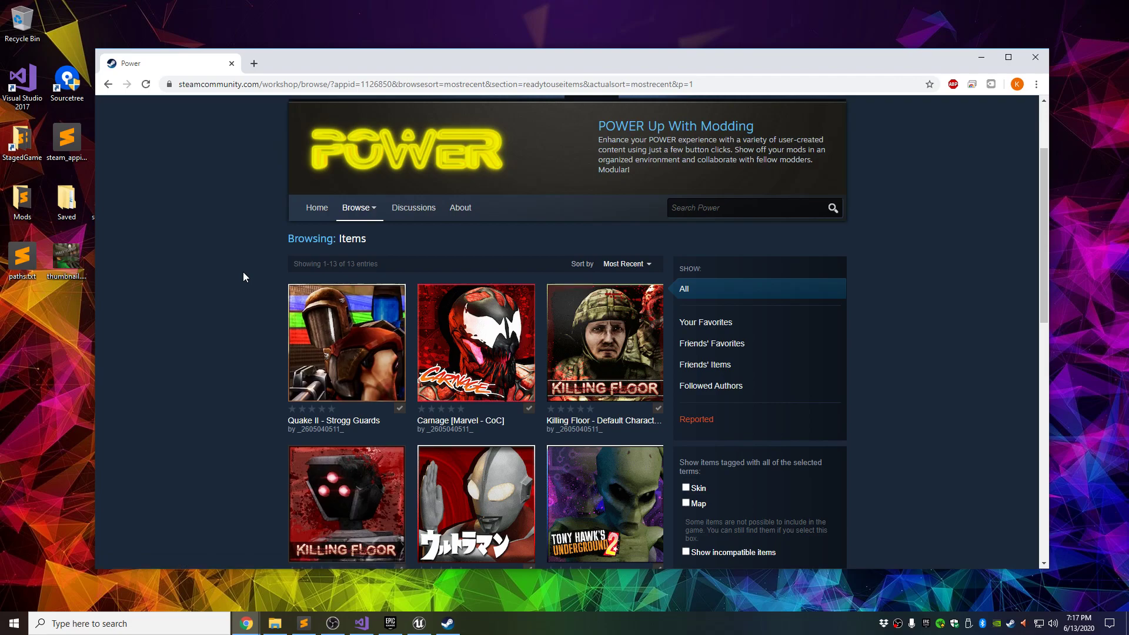
mouse_move(297, 312)
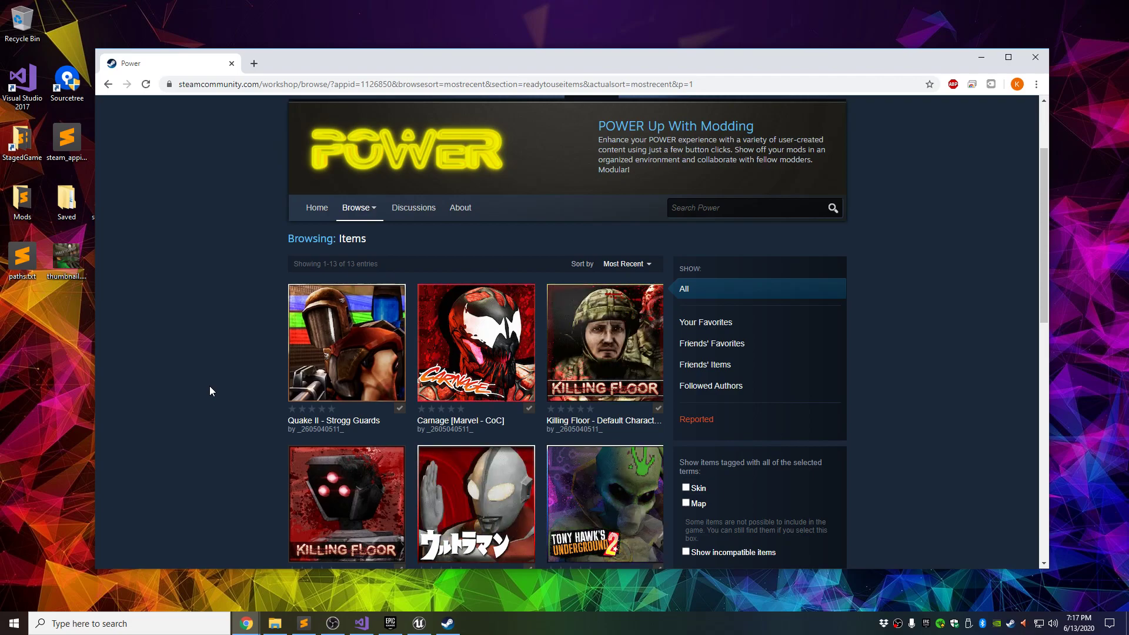
key(F5)
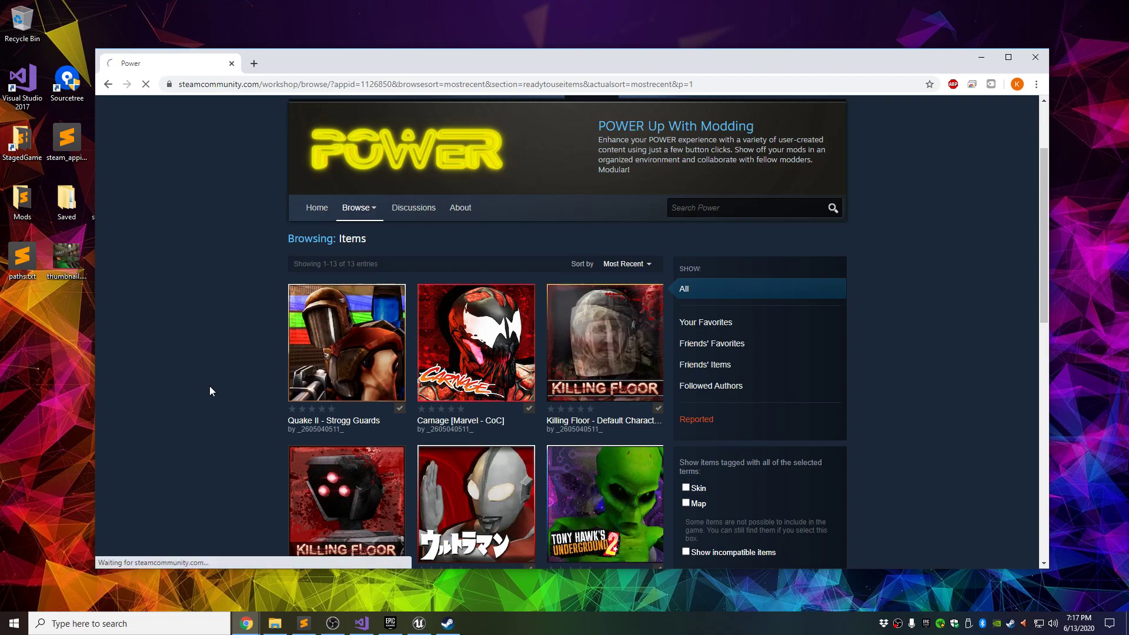
mouse_move(335, 362)
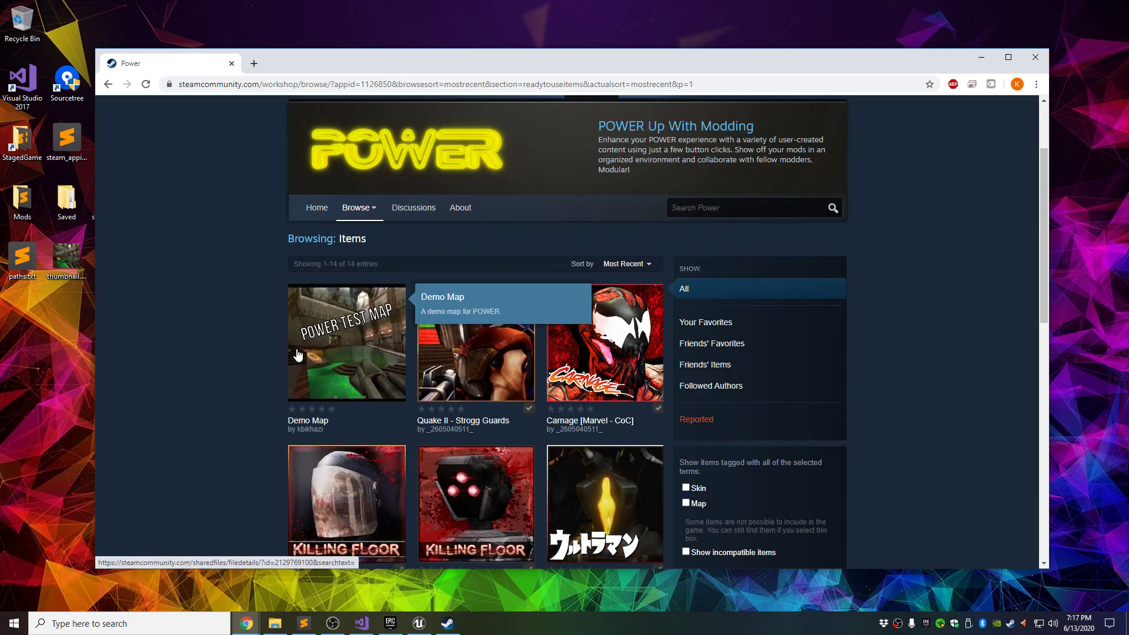
click(351, 336)
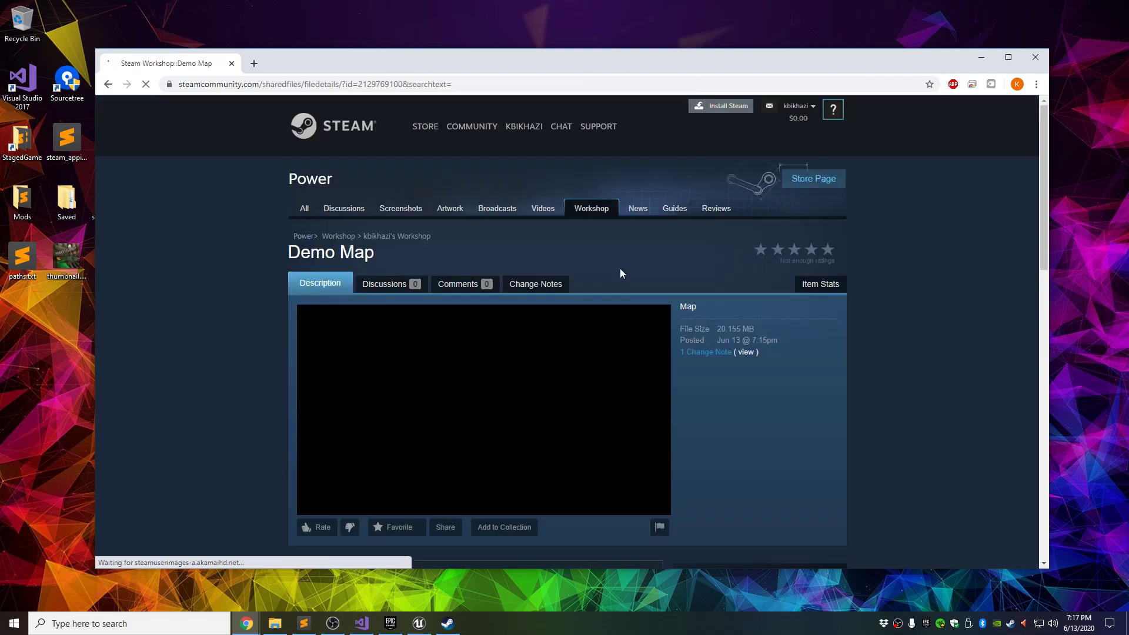
scroll(889, 327, down, 4)
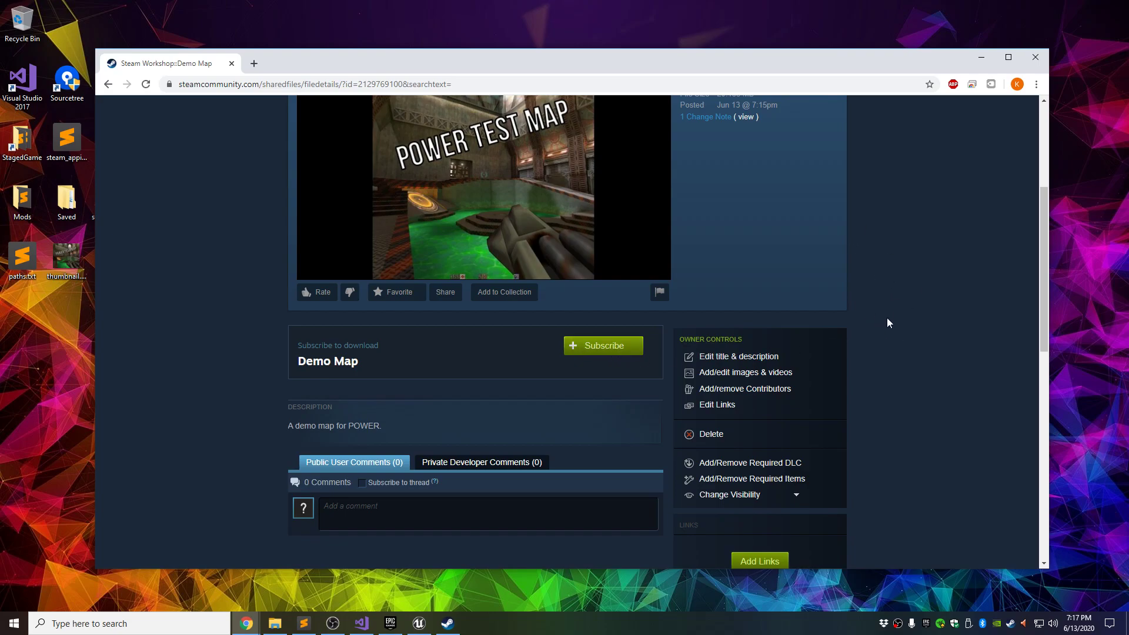
- Subscribe to the Demo Map Workshop item and check its download in the Steam client
click(593, 351)
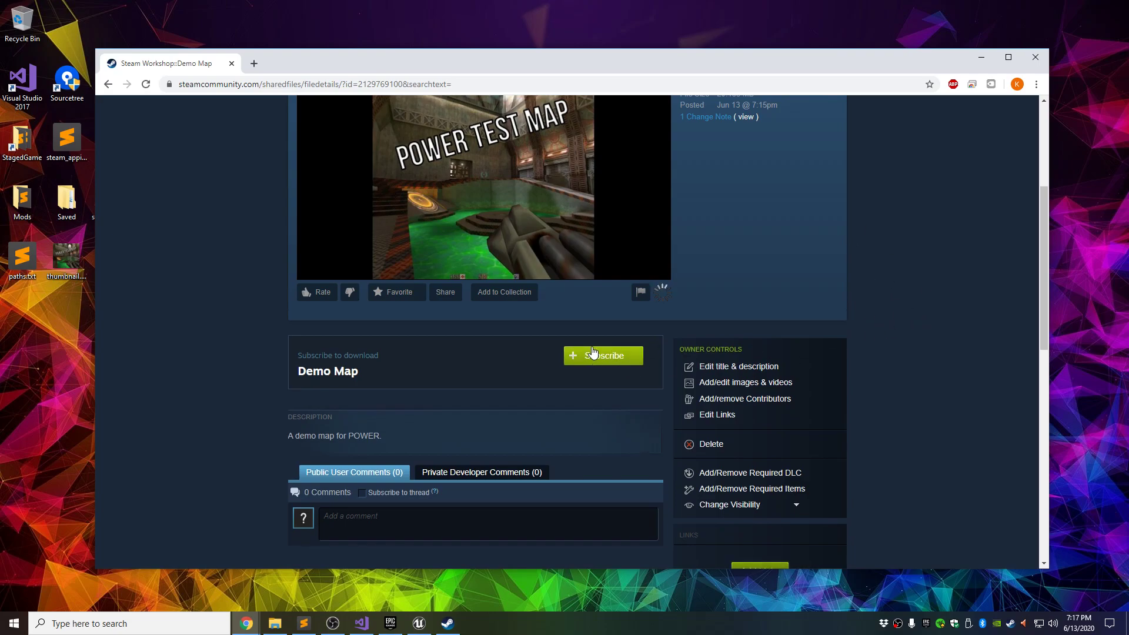
click(654, 392)
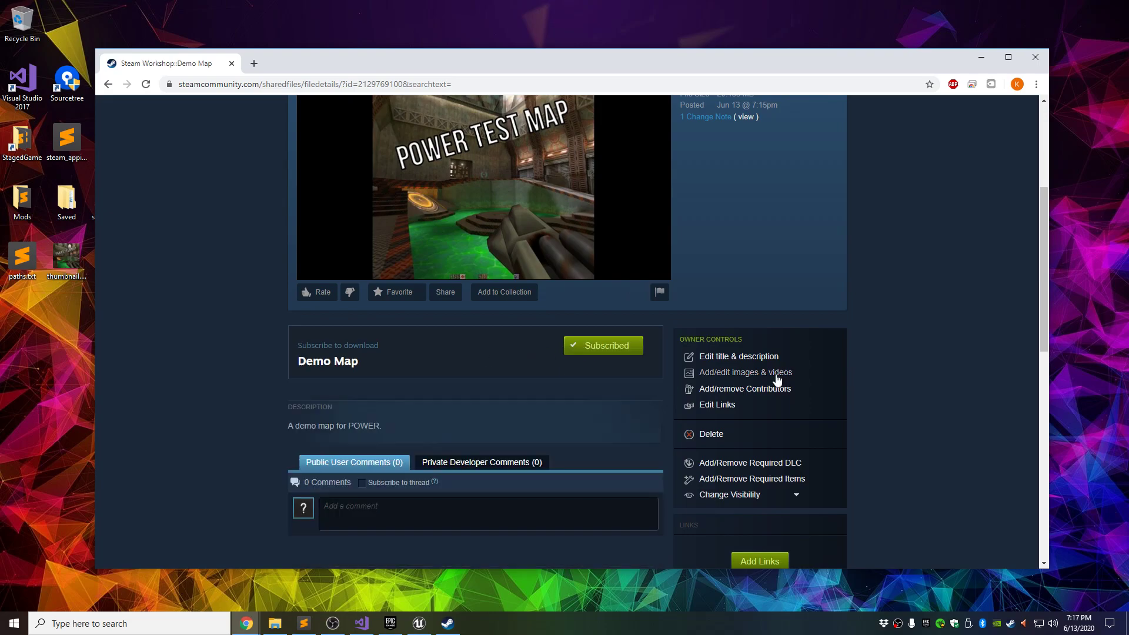
click(1012, 623)
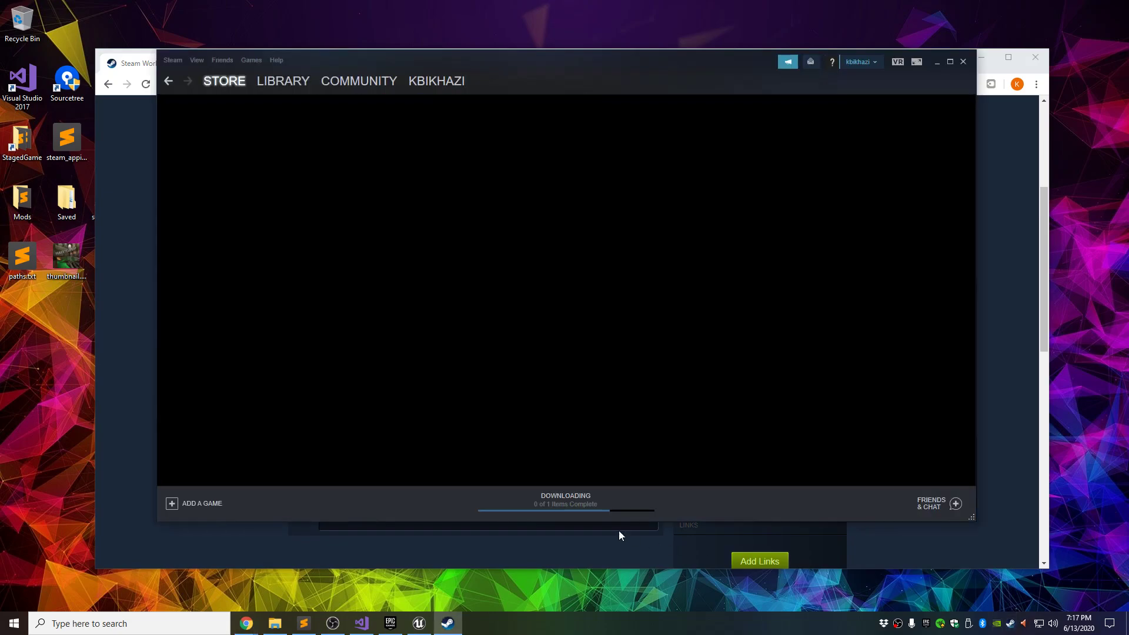
click(573, 504)
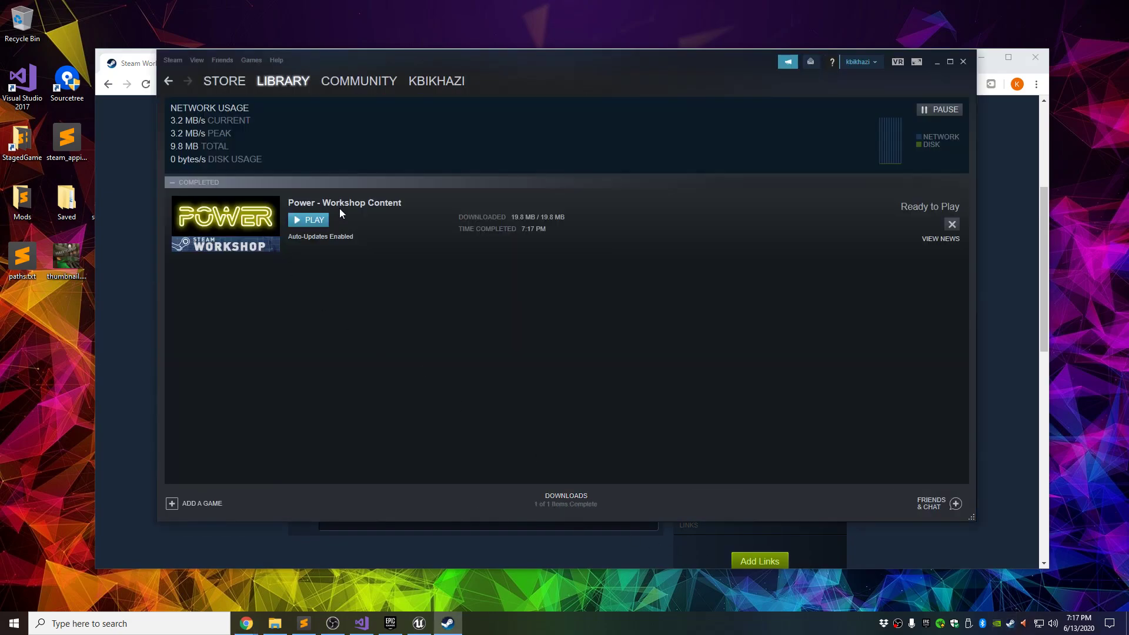
click(964, 59)
- Review the Demo Map page header and look into the Mod folder on the desktop
scroll(879, 362, up, 4)
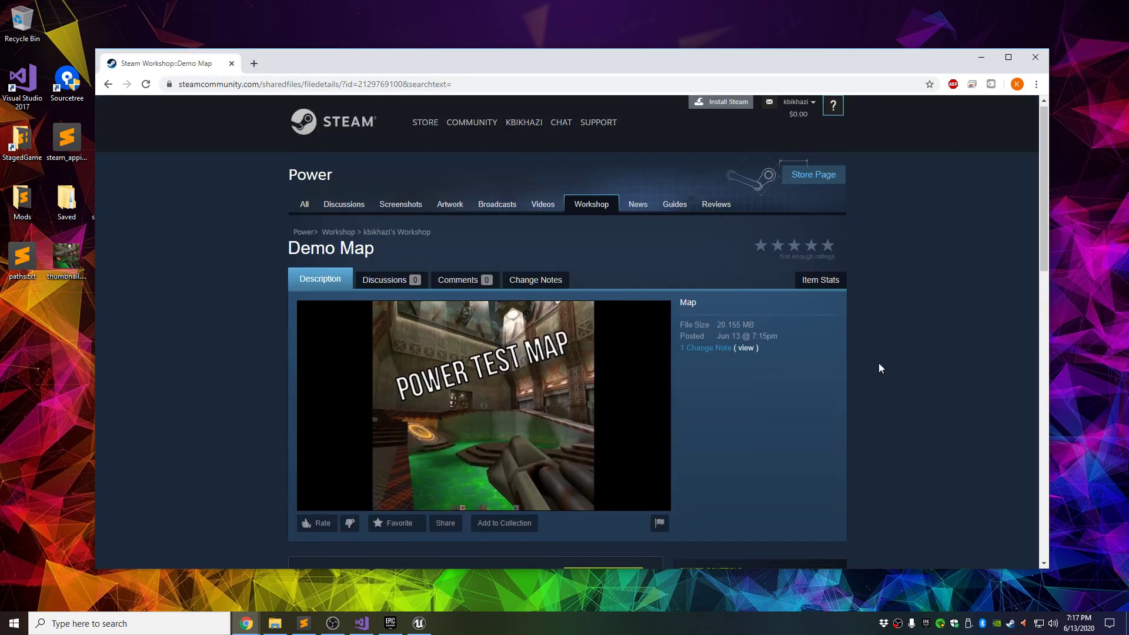
drag(272, 68, 361, 83)
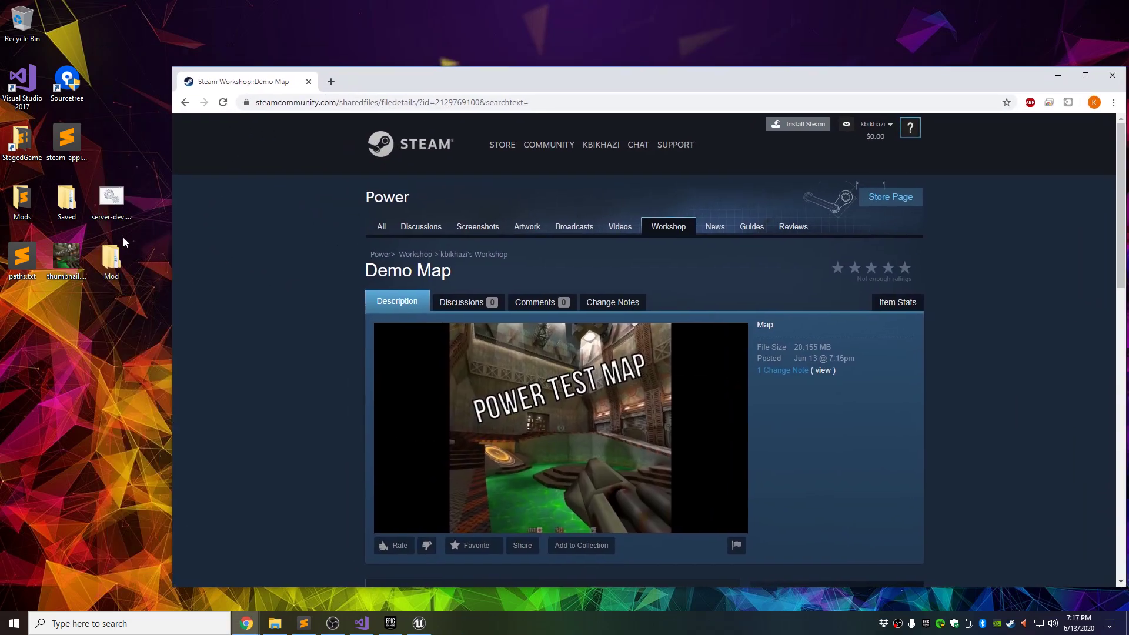
double_click(113, 266)
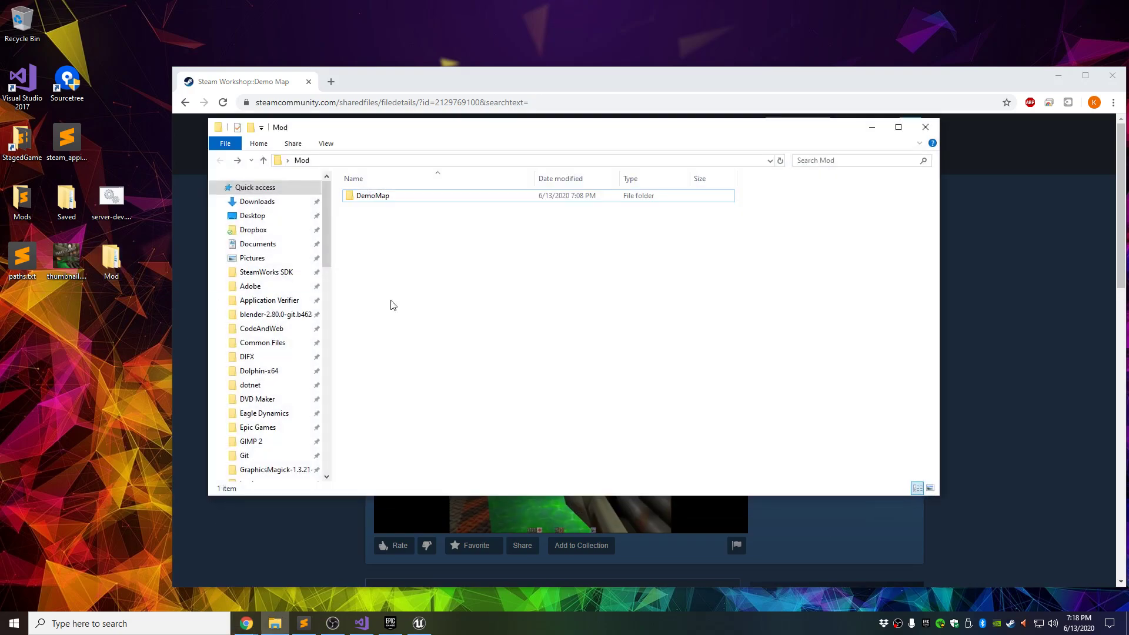
click(927, 133)
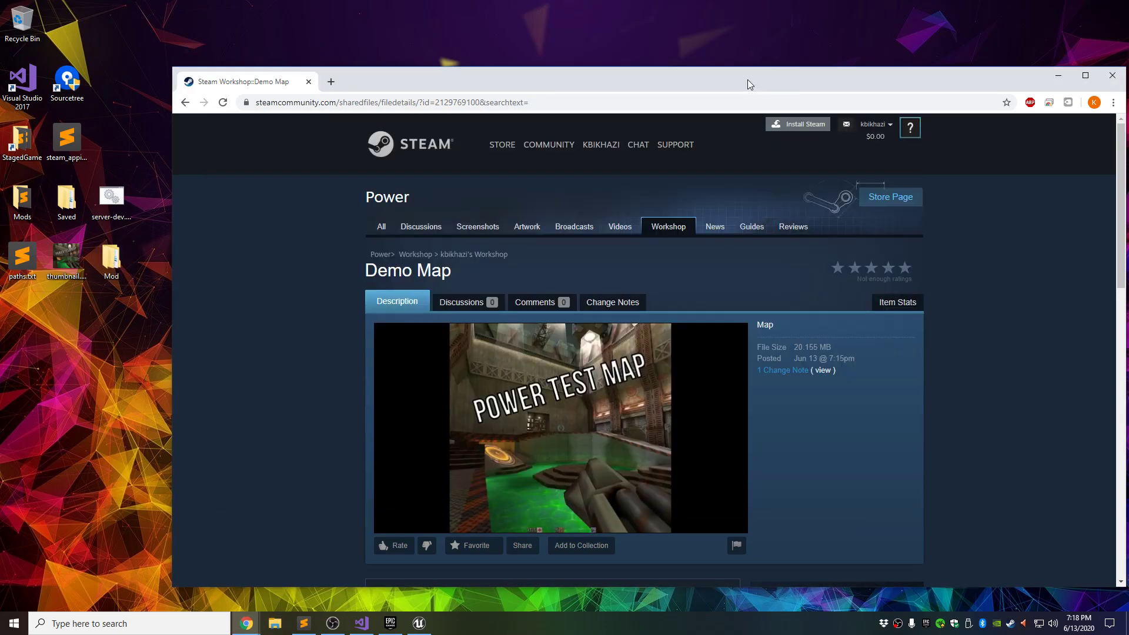
drag(747, 79, 699, 61)
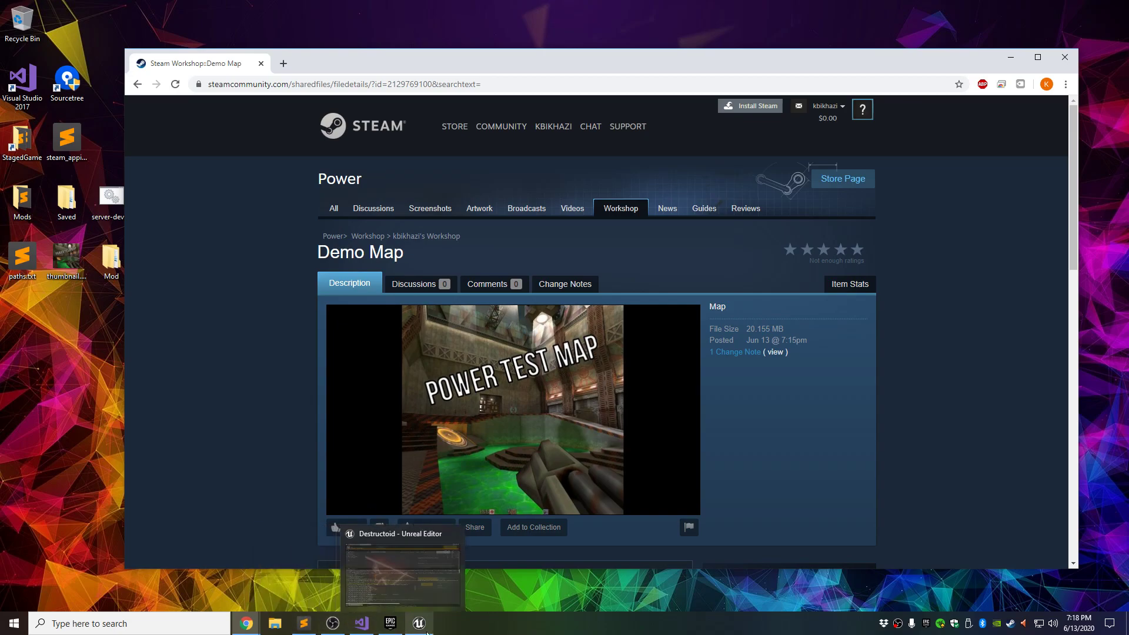
- Switch to the Steam client, find Power in the game library and launch it
click(1011, 625)
click(277, 82)
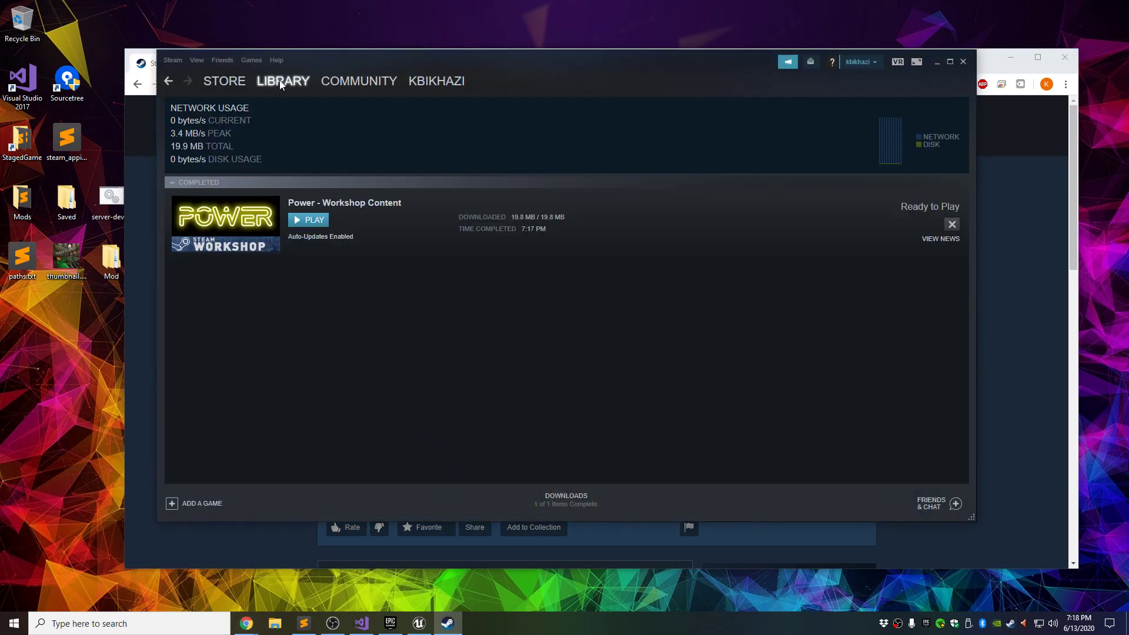
click(266, 95)
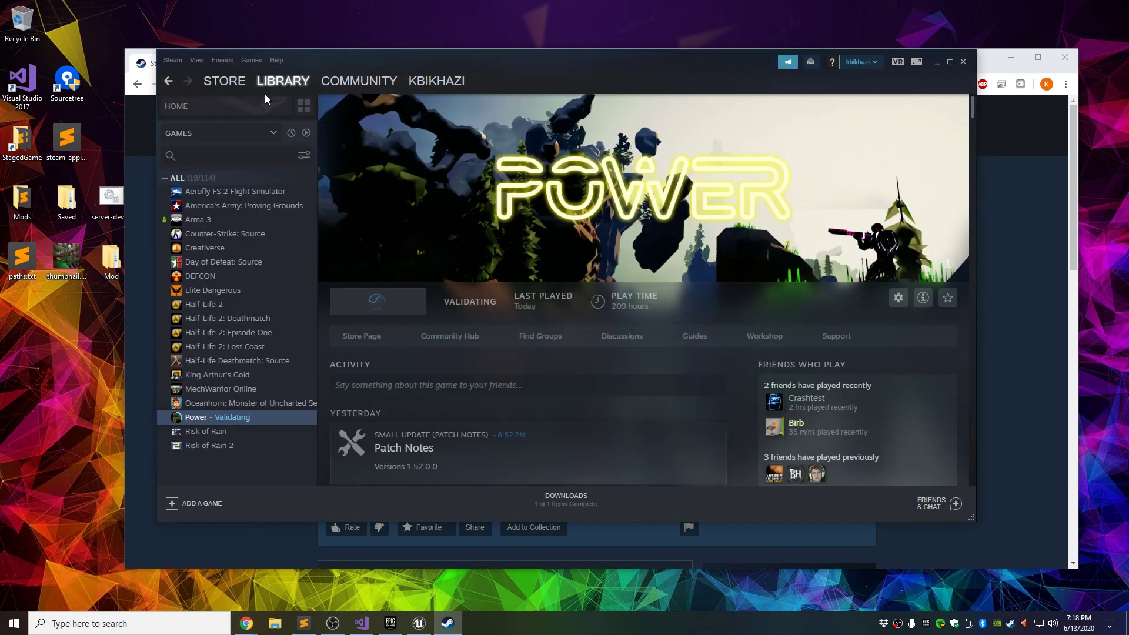
click(197, 417)
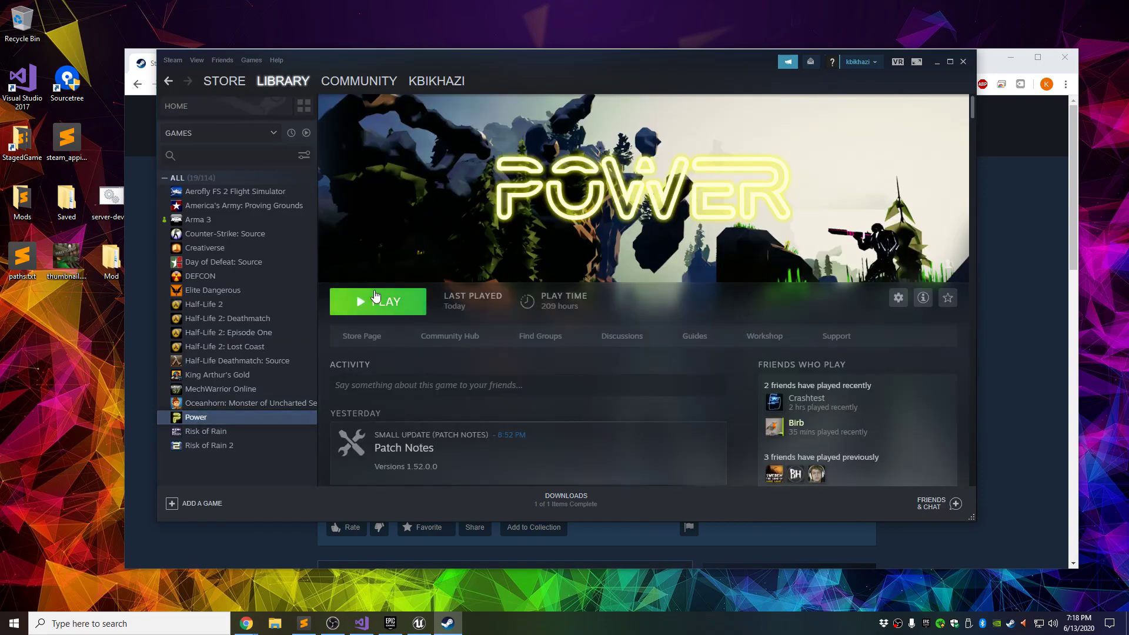
click(381, 304)
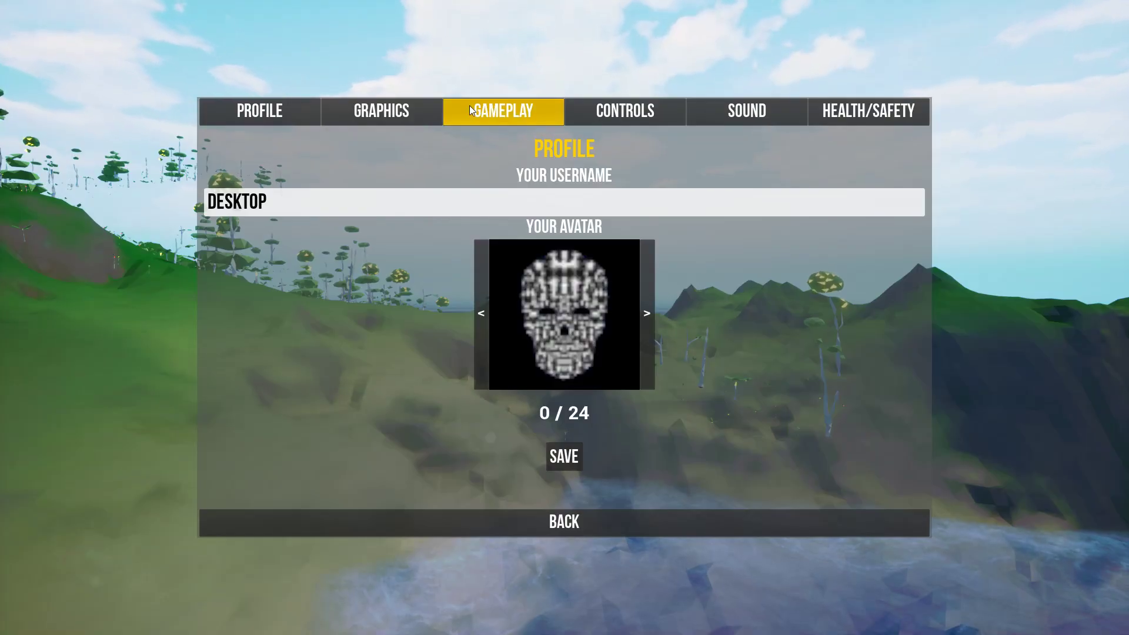
- Turn off the custom mod folder in Power's gameplay options, save the setting and quit the game
click(473, 108)
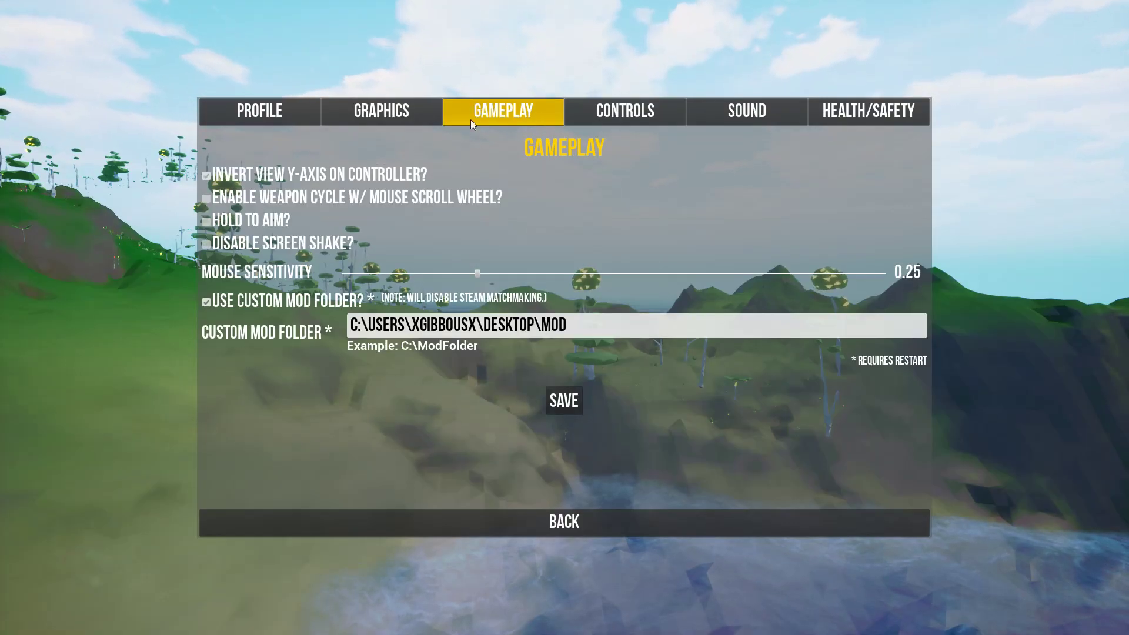
click(206, 302)
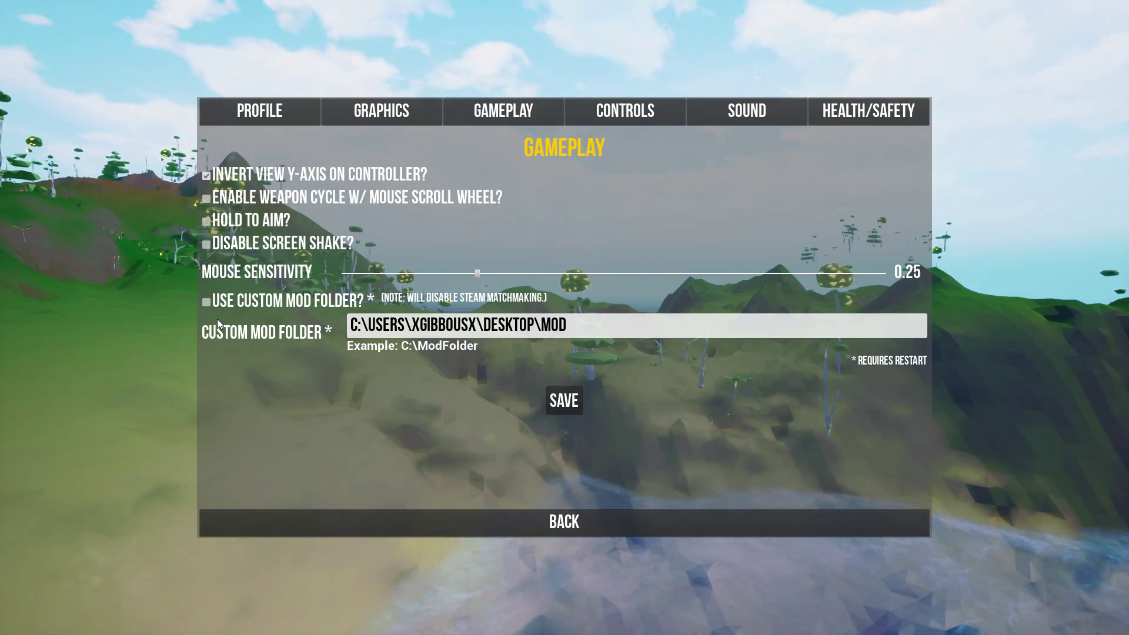
click(563, 399)
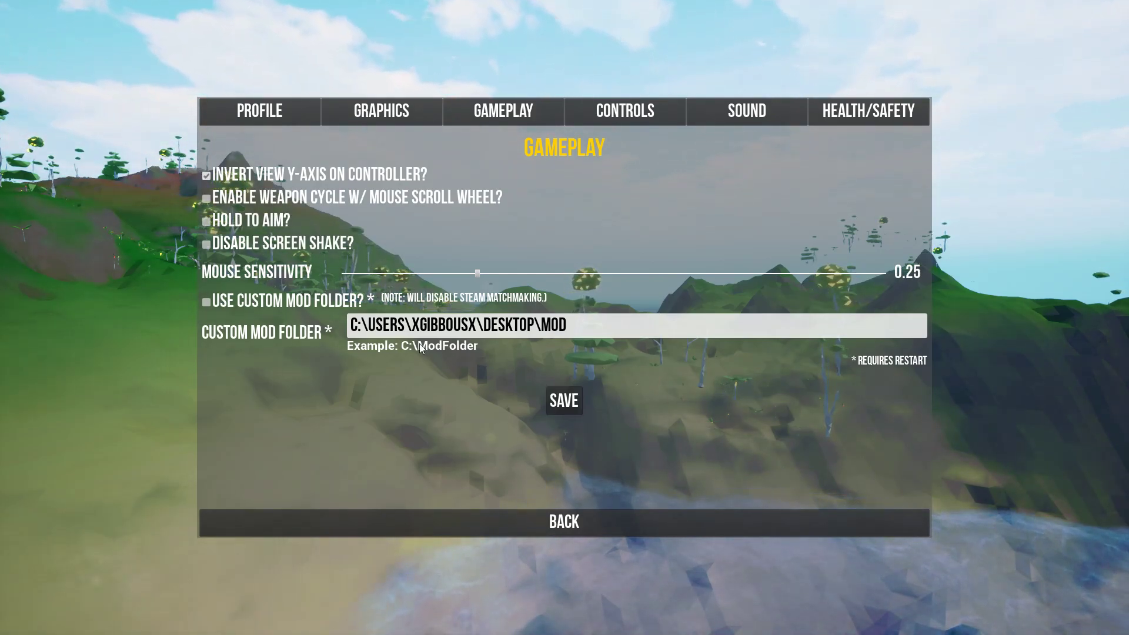
click(584, 520)
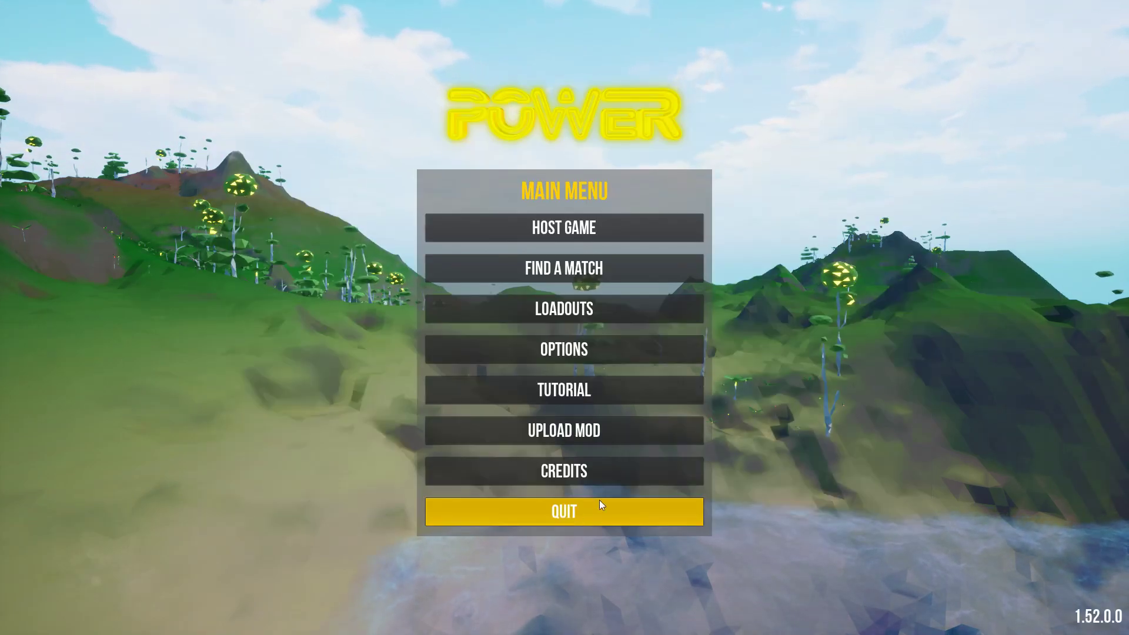
click(583, 508)
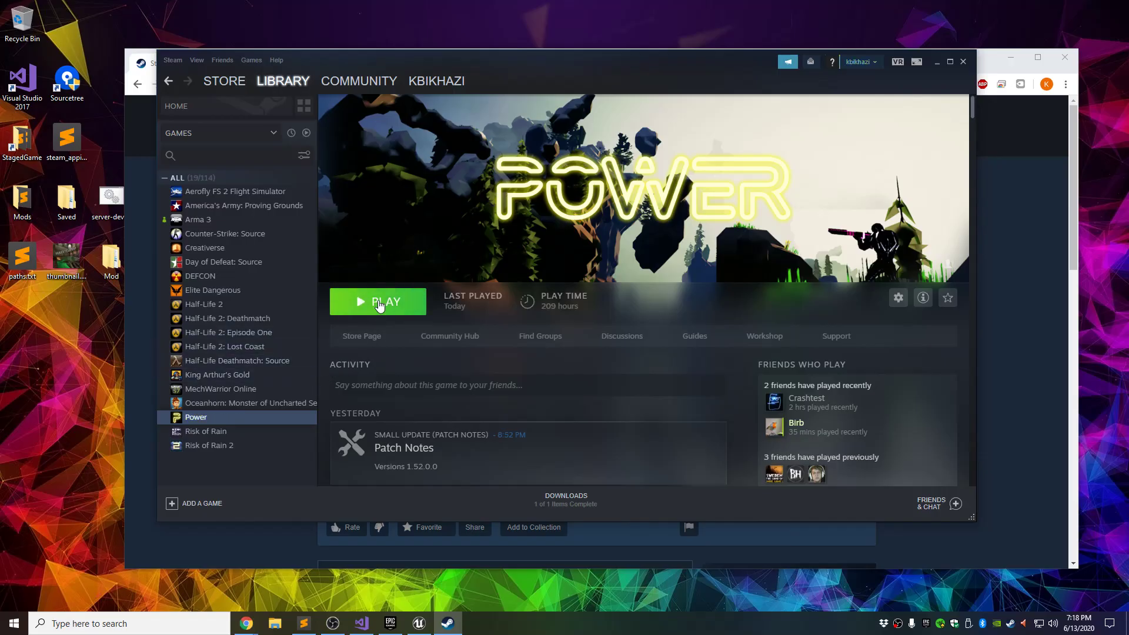
- Relaunch Power and host an 8-player internet Capture the Flag game with the server name TEST
click(379, 303)
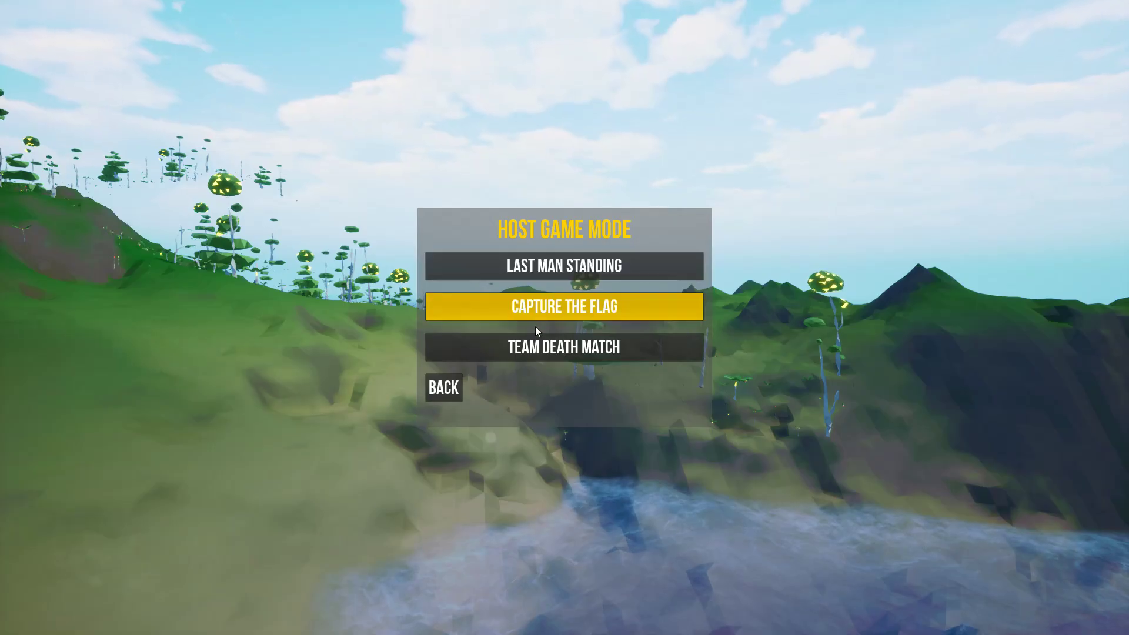
click(538, 306)
click(480, 285)
text(TEST)
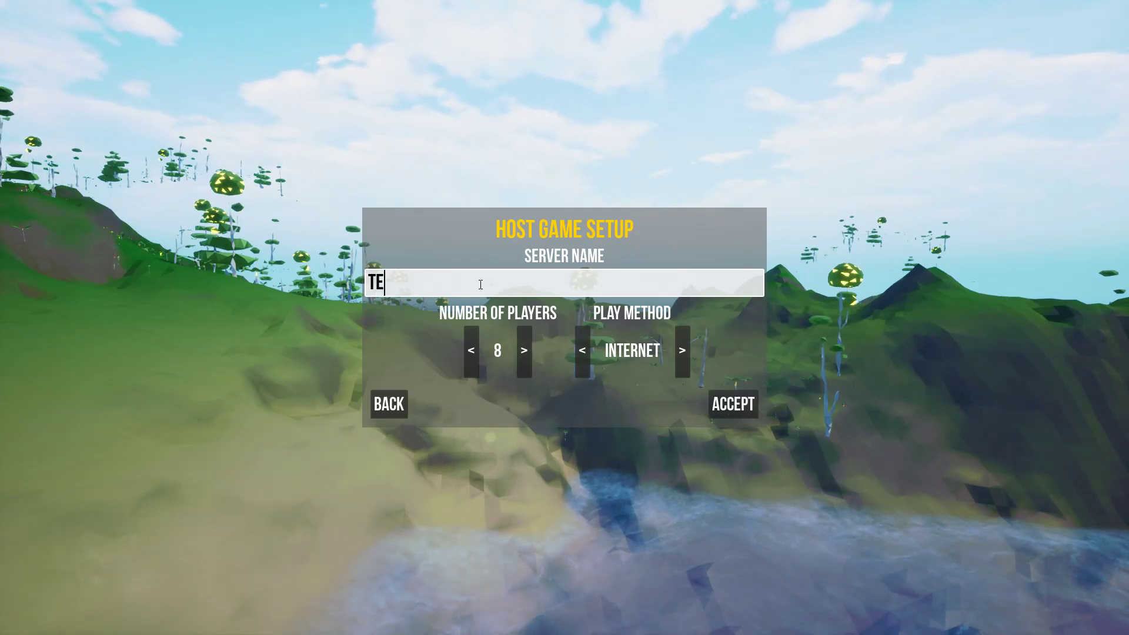
click(728, 408)
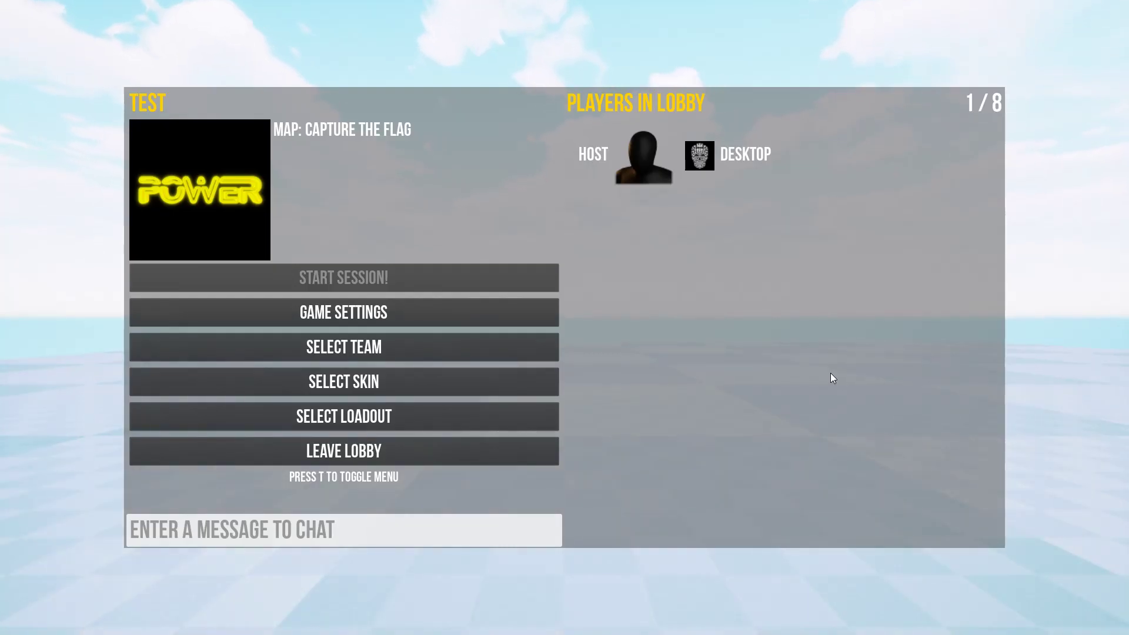
- Set the lobby's map to Demo Map | DemoMap in the game settings
click(356, 314)
click(436, 215)
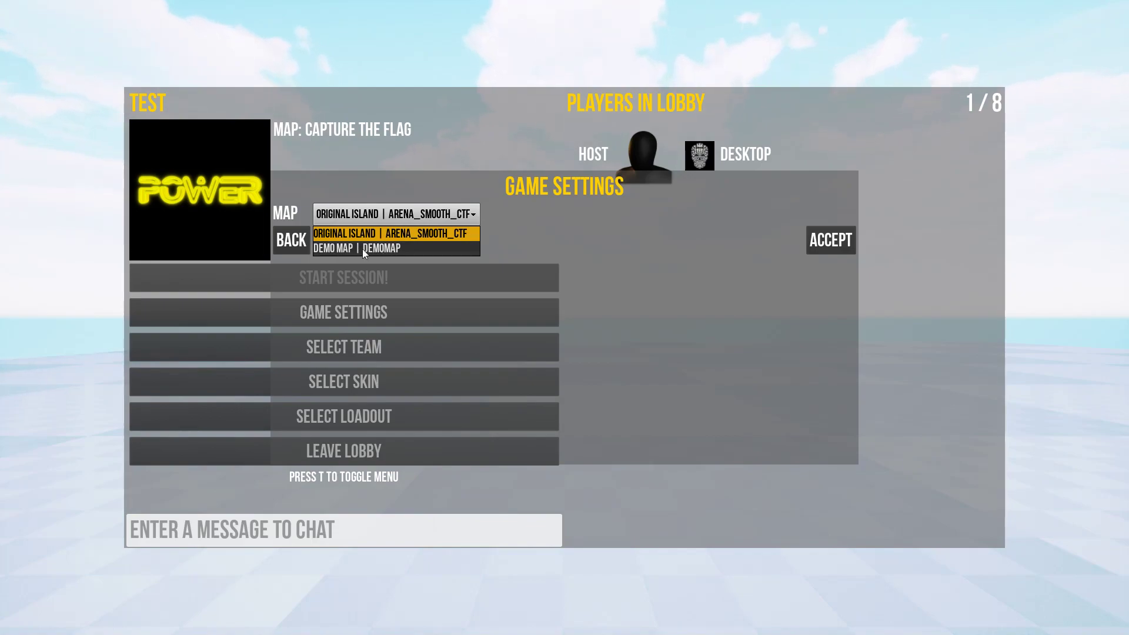
click(400, 249)
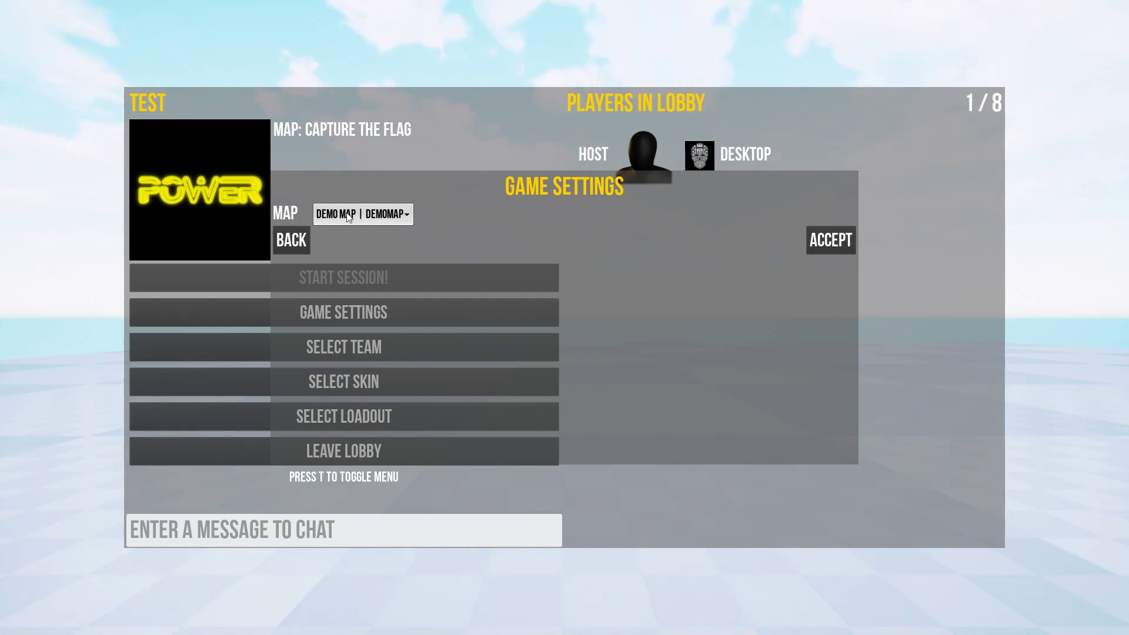
click(818, 244)
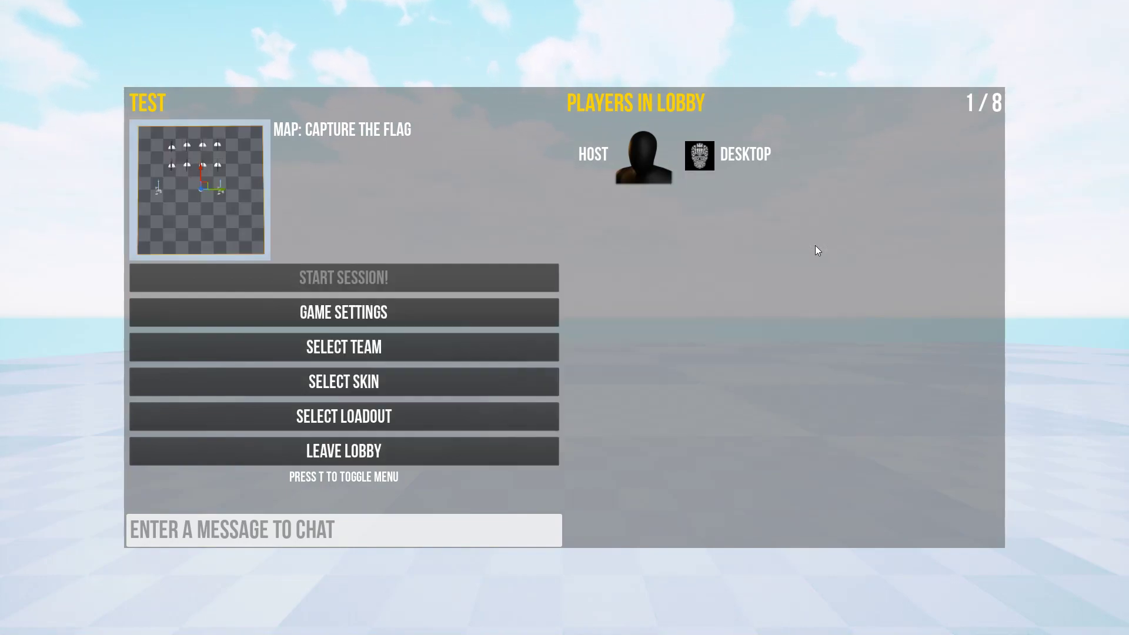
- Join the red team with the Yellow Gladiator skin and start the session
click(359, 352)
click(467, 298)
click(370, 376)
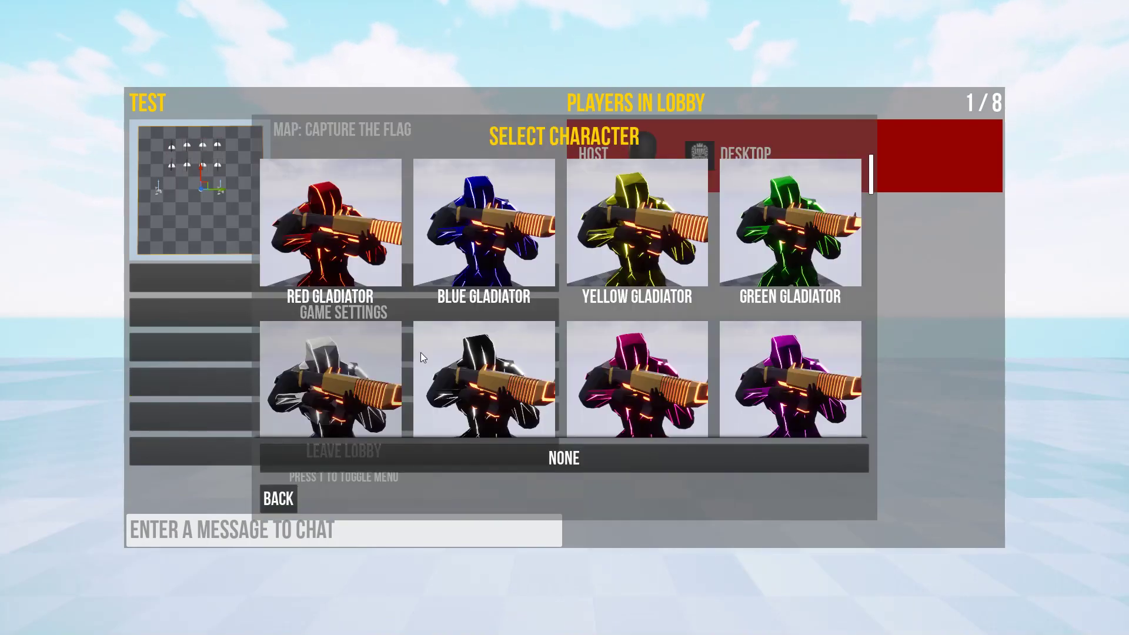
scroll(620, 283, down, 6)
scroll(633, 310, up, 6)
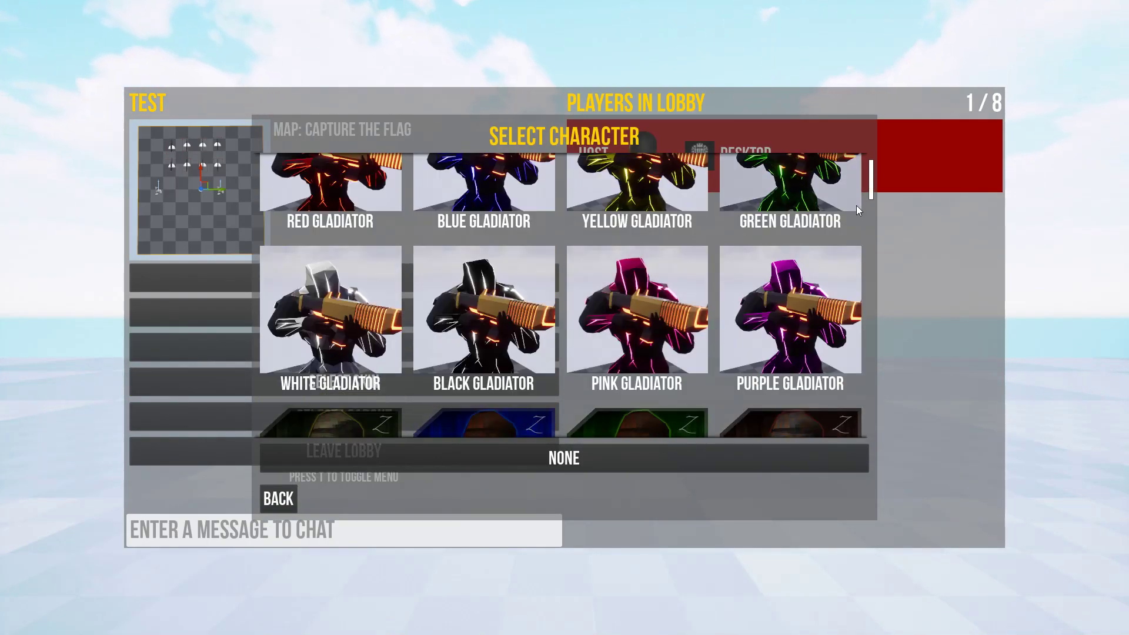
drag(871, 197, 879, 174)
click(634, 234)
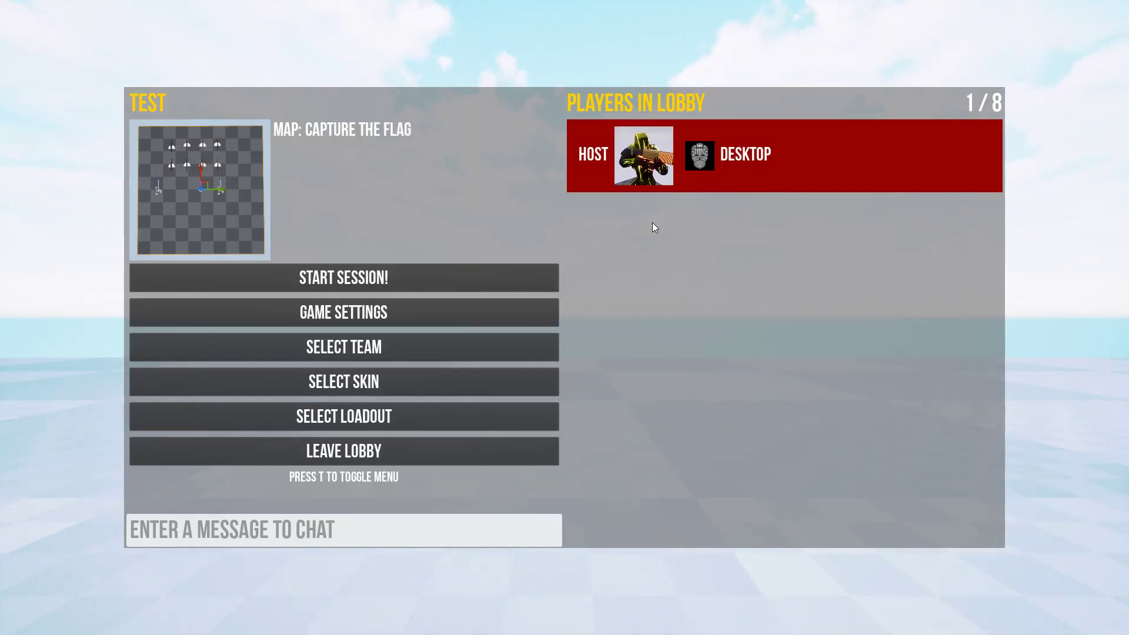
click(363, 276)
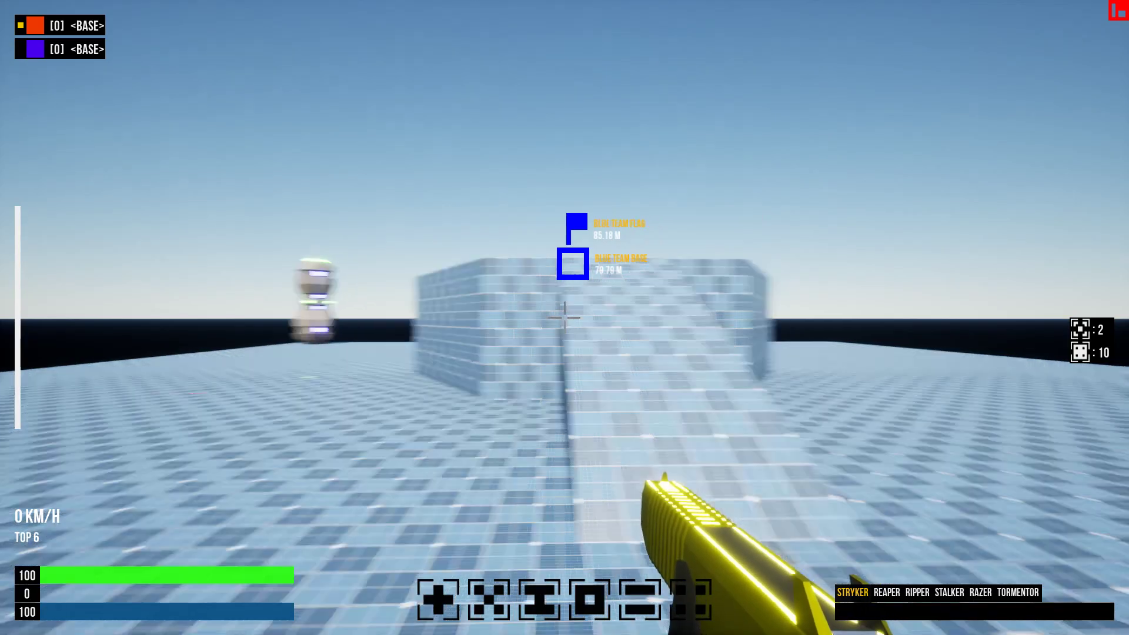
- Run and jump around the Demo Map between the red and blue bases to test the subscribed map
key(d)
key(w)
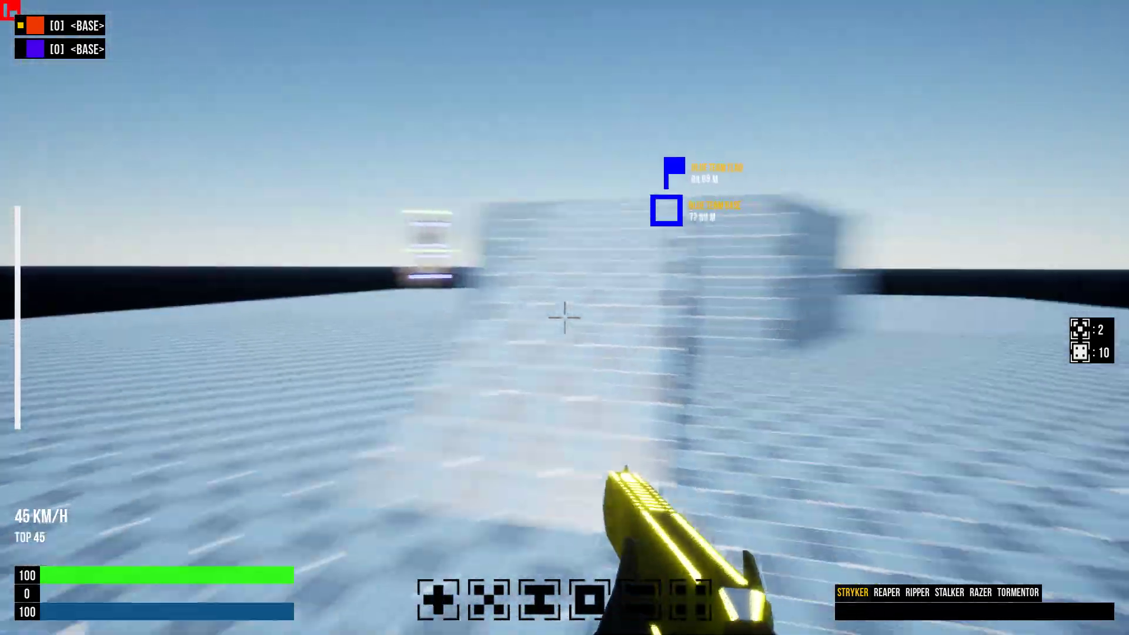
key(w)
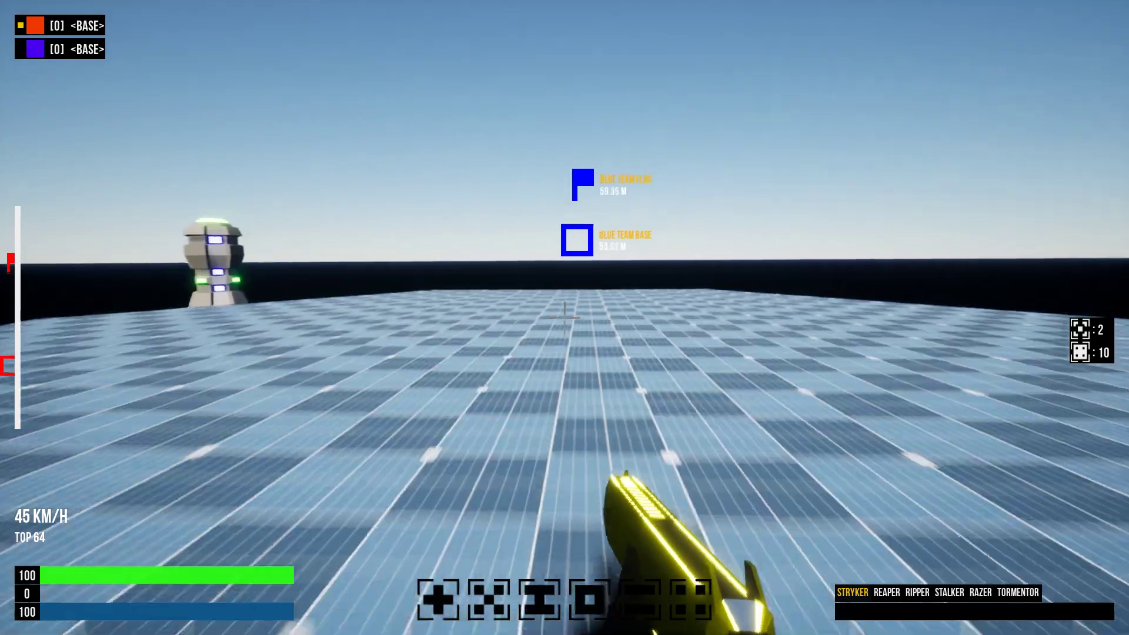
key(space)
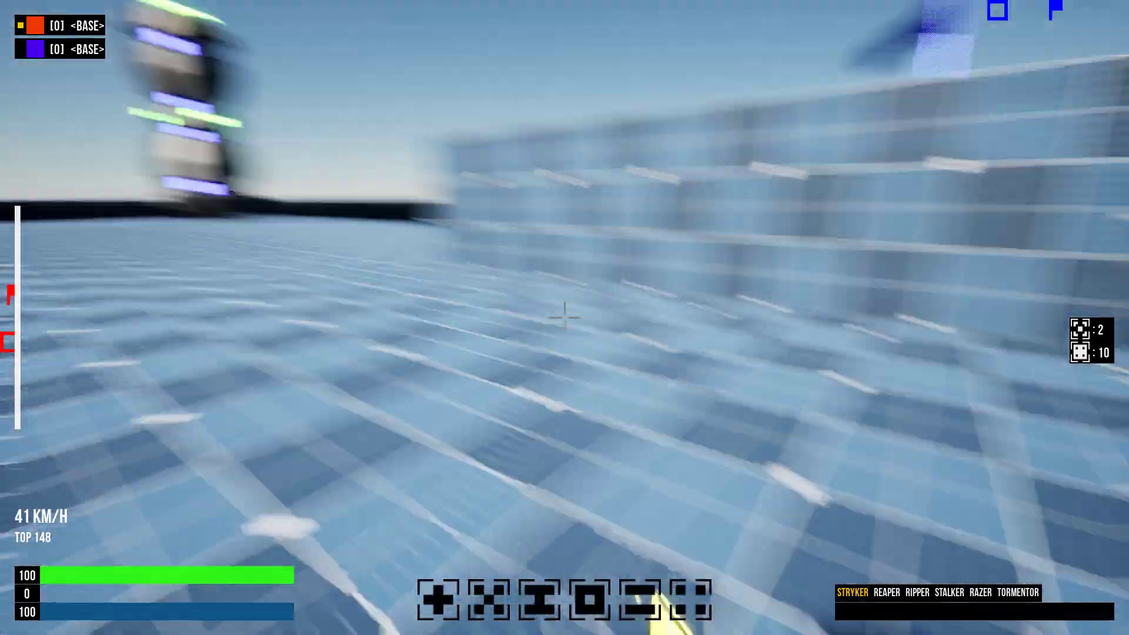
key(w)
key(w)
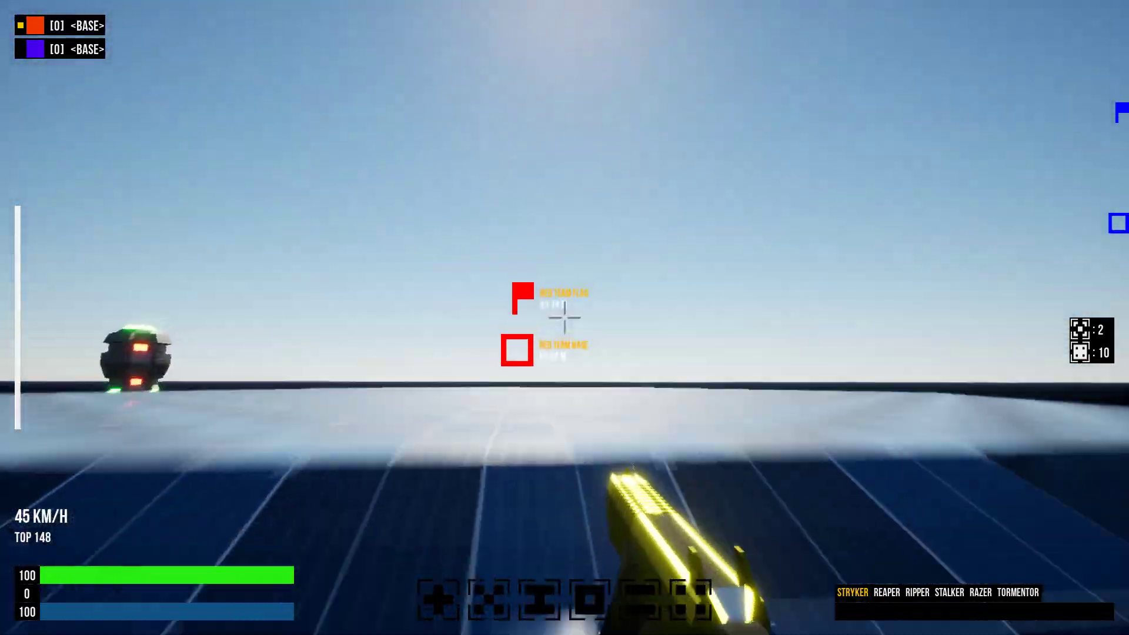
key(w)
key(space)
key(w)
key(space)
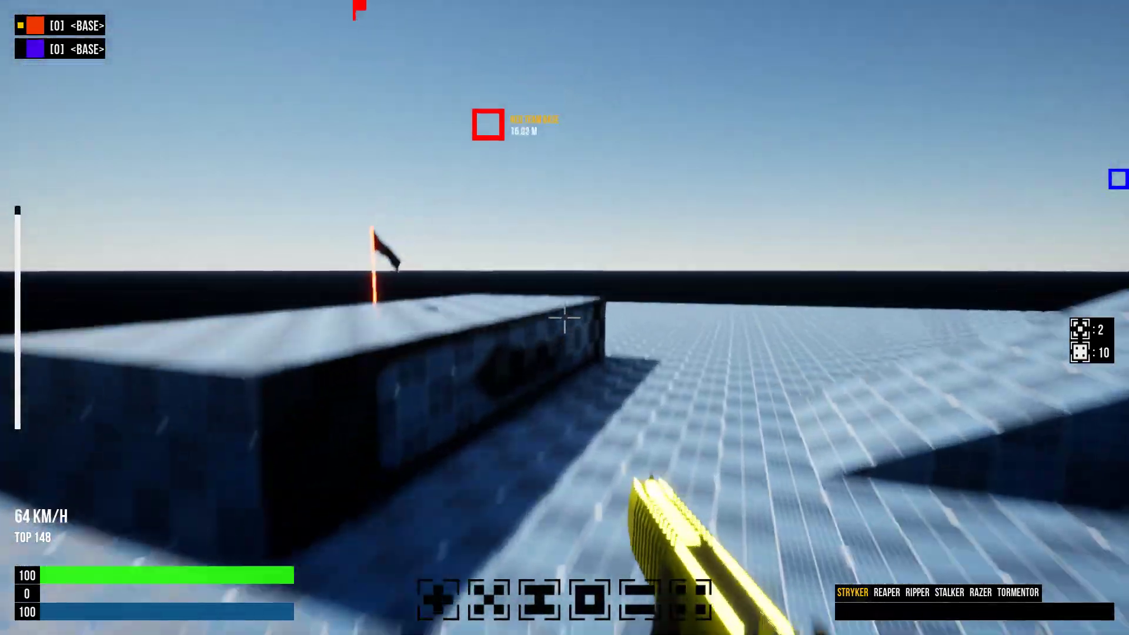
key(w)
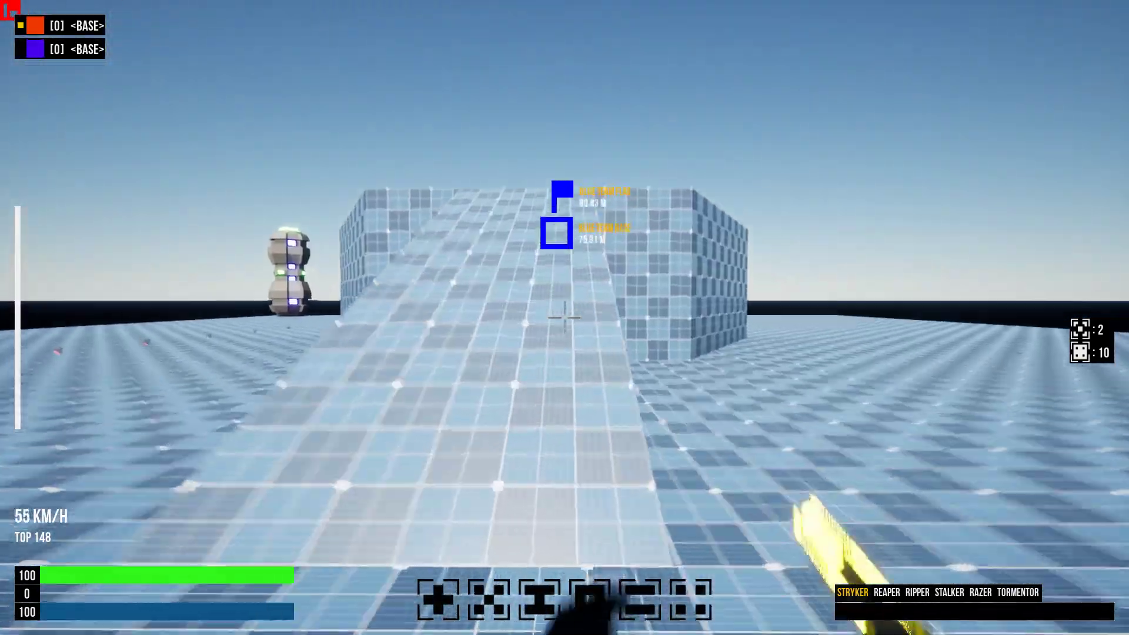
key(w)
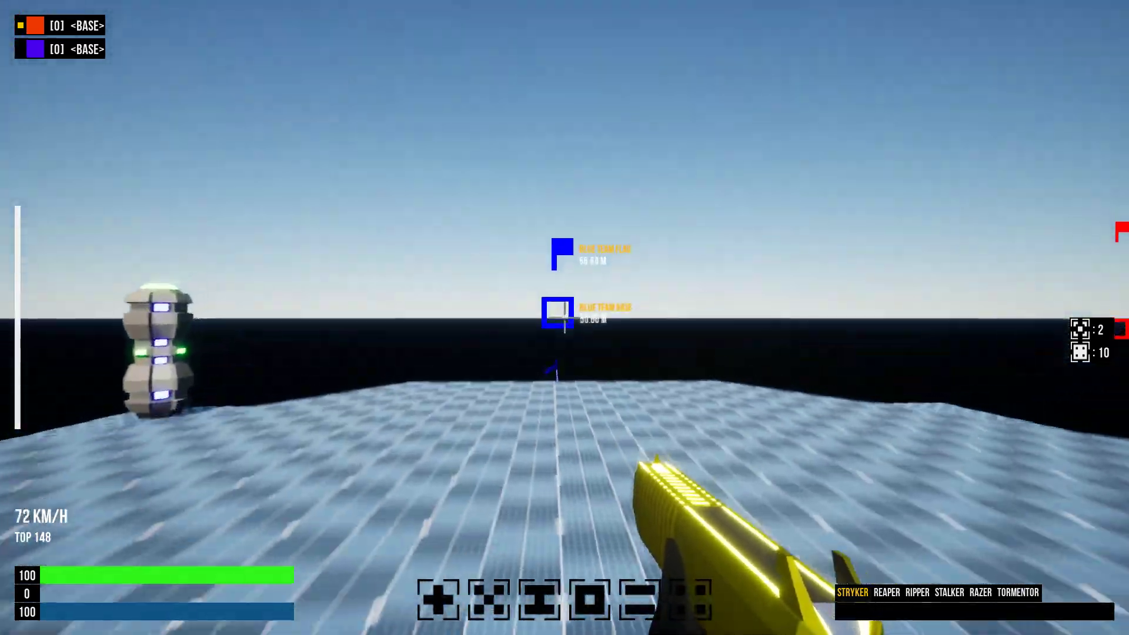
- Take the blue team's flag on the Demo Map and carry it back to the red team base for a capture
key(w)
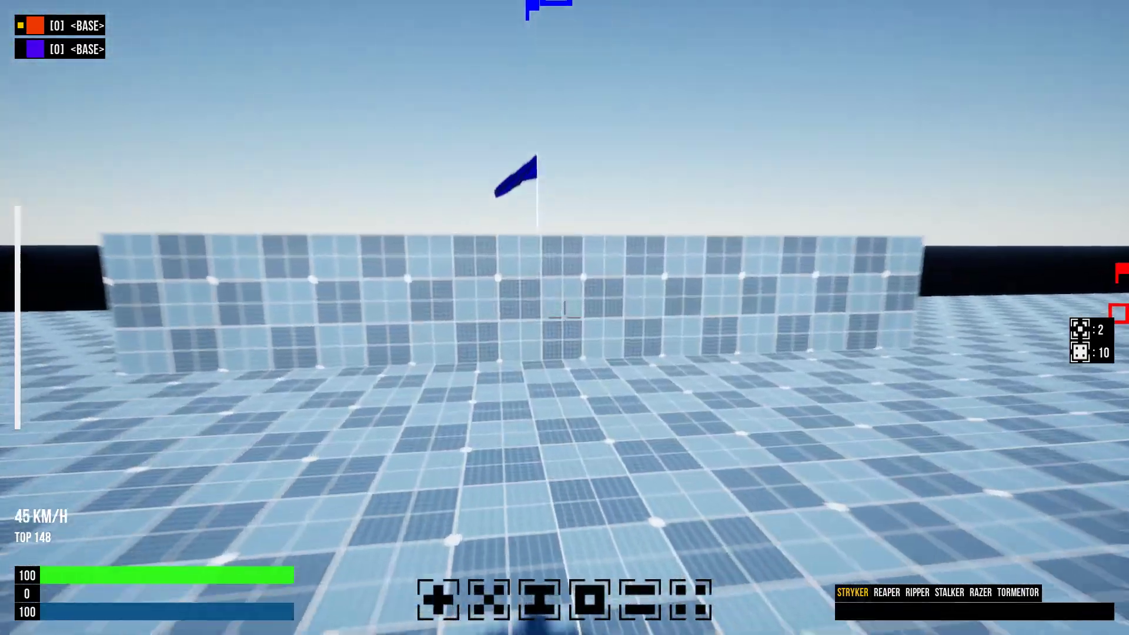
key(w)
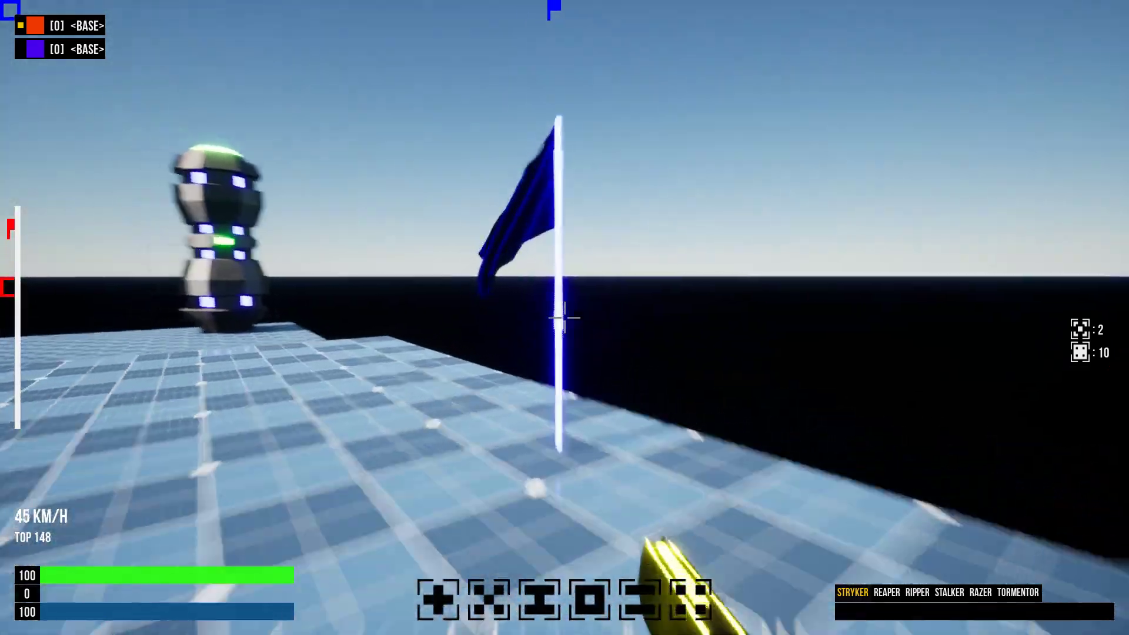
key(w)
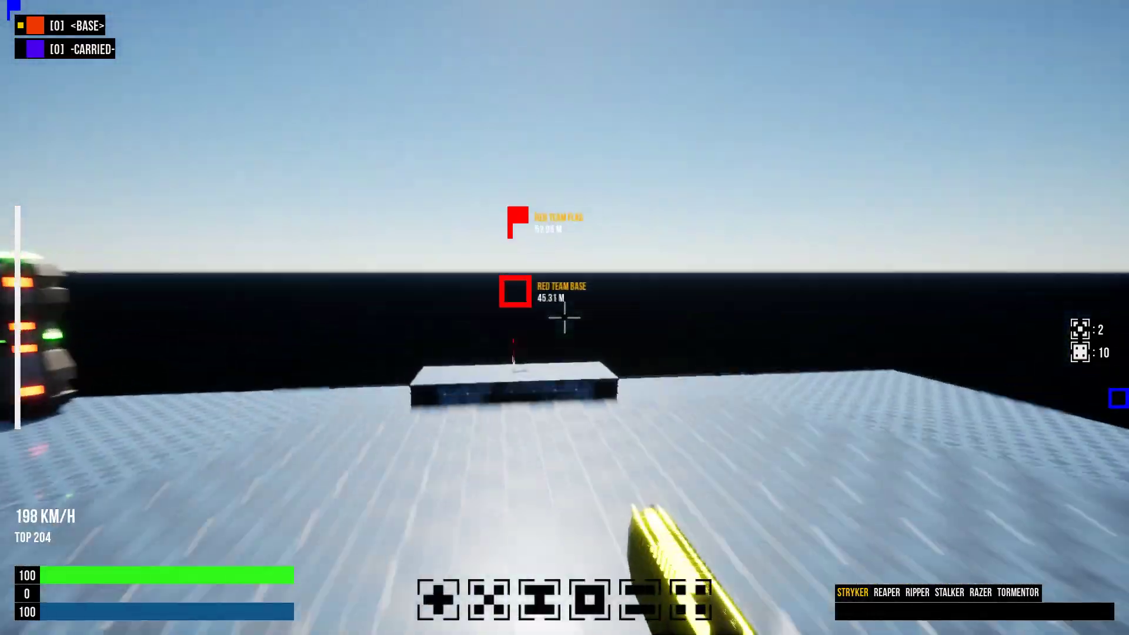
key(w)
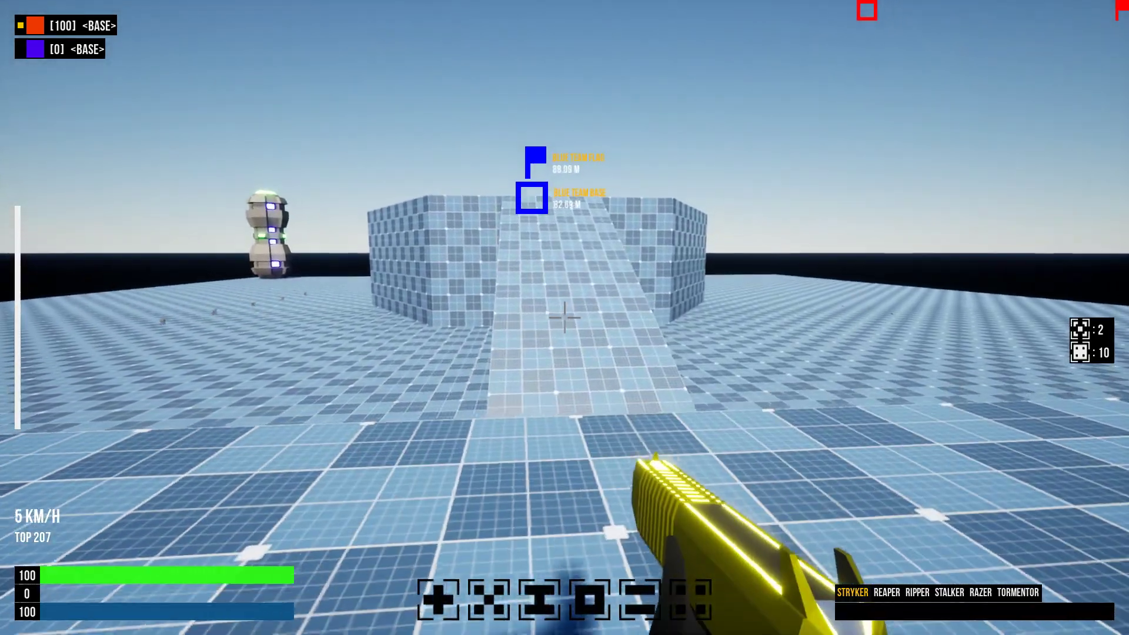
- Leave the running match and quit Power from its main menu
key(Escape)
click(598, 324)
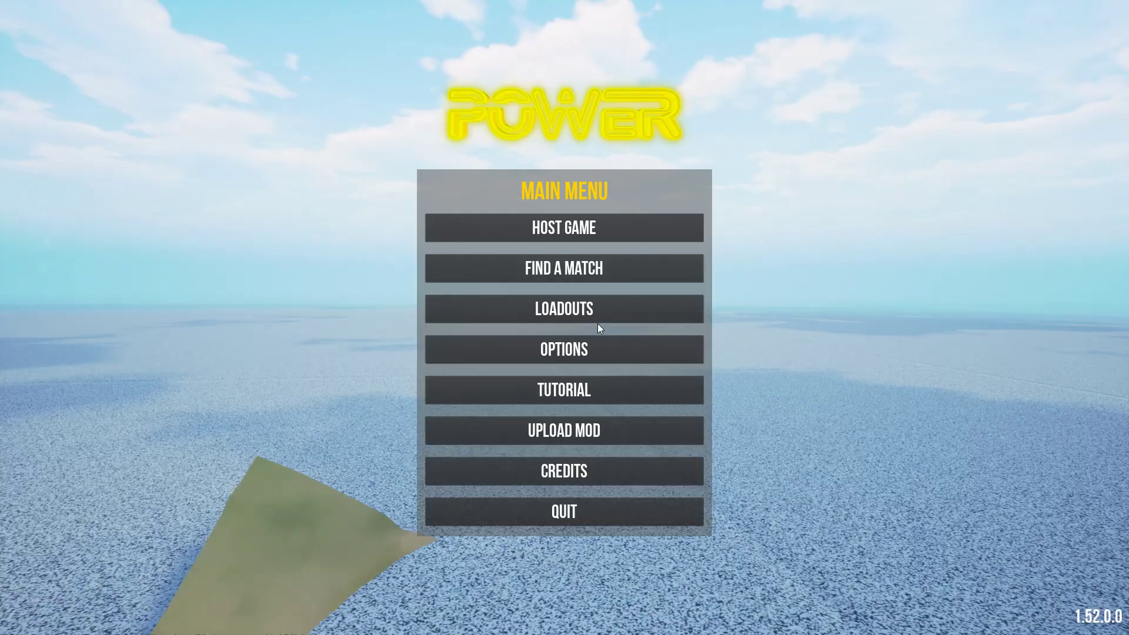
click(566, 520)
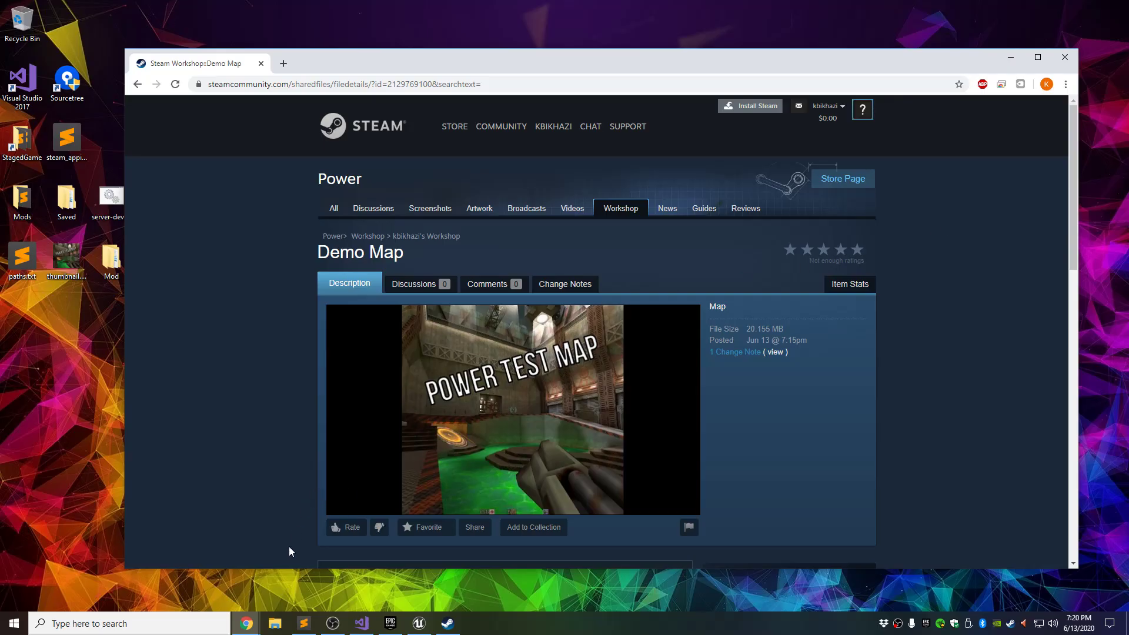
- Look over the folders on Local Disk (C:) in File Explorer and close the window
click(274, 623)
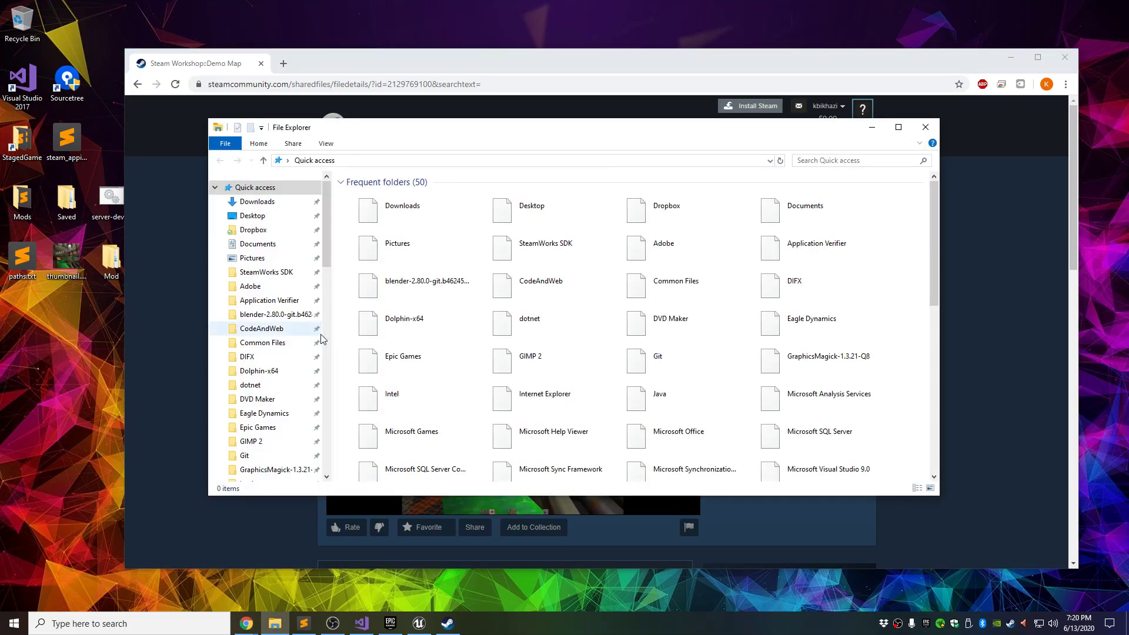
drag(329, 224, 329, 432)
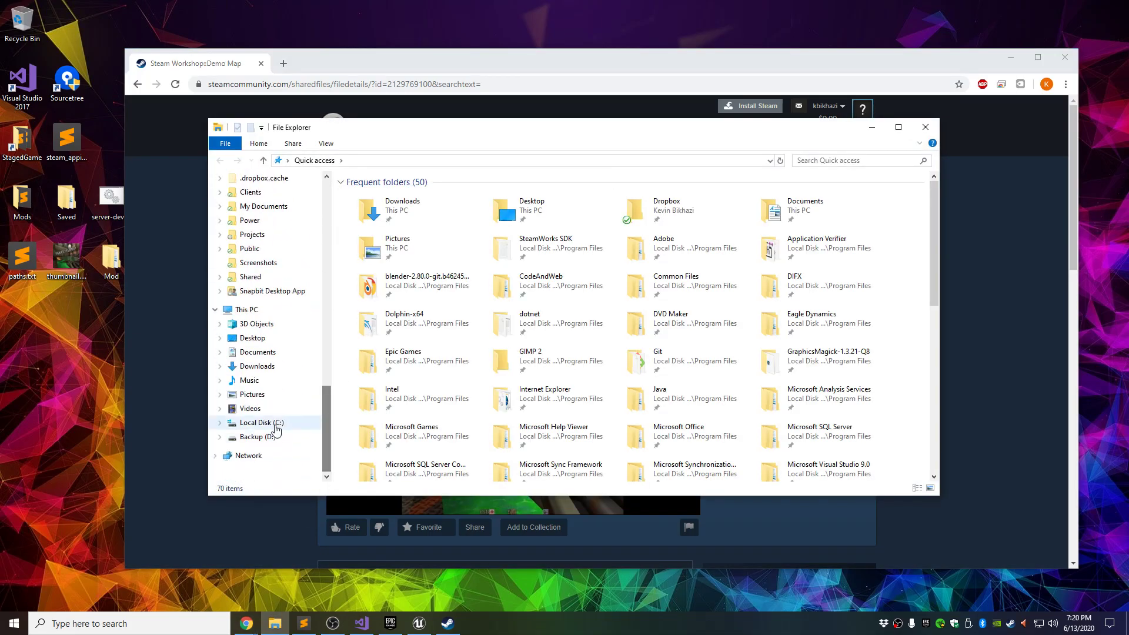
click(262, 422)
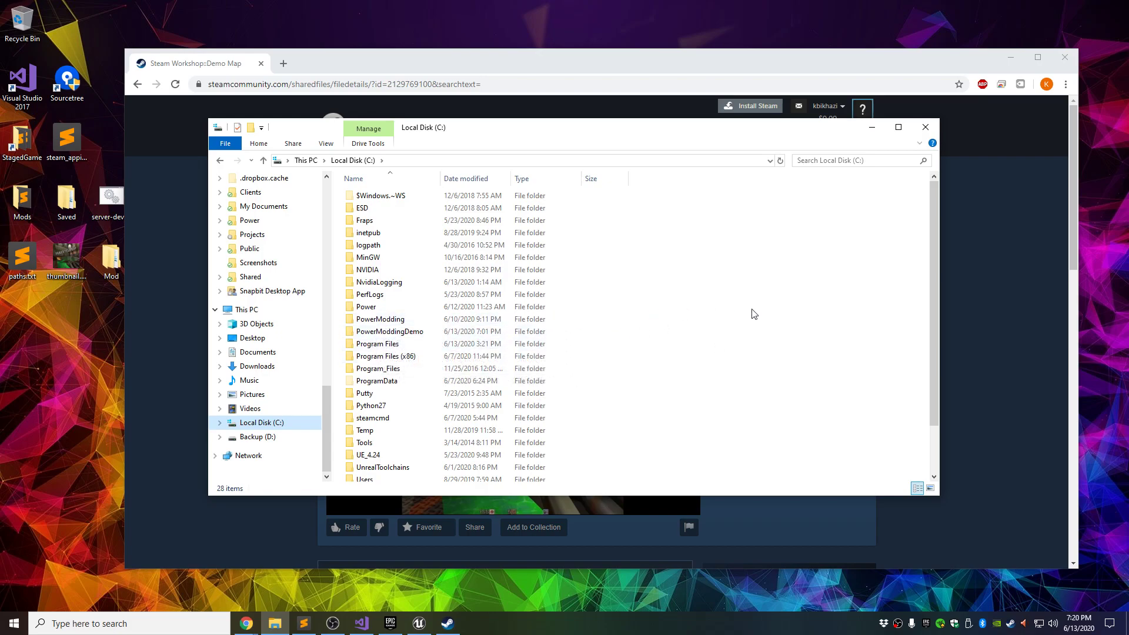
click(925, 128)
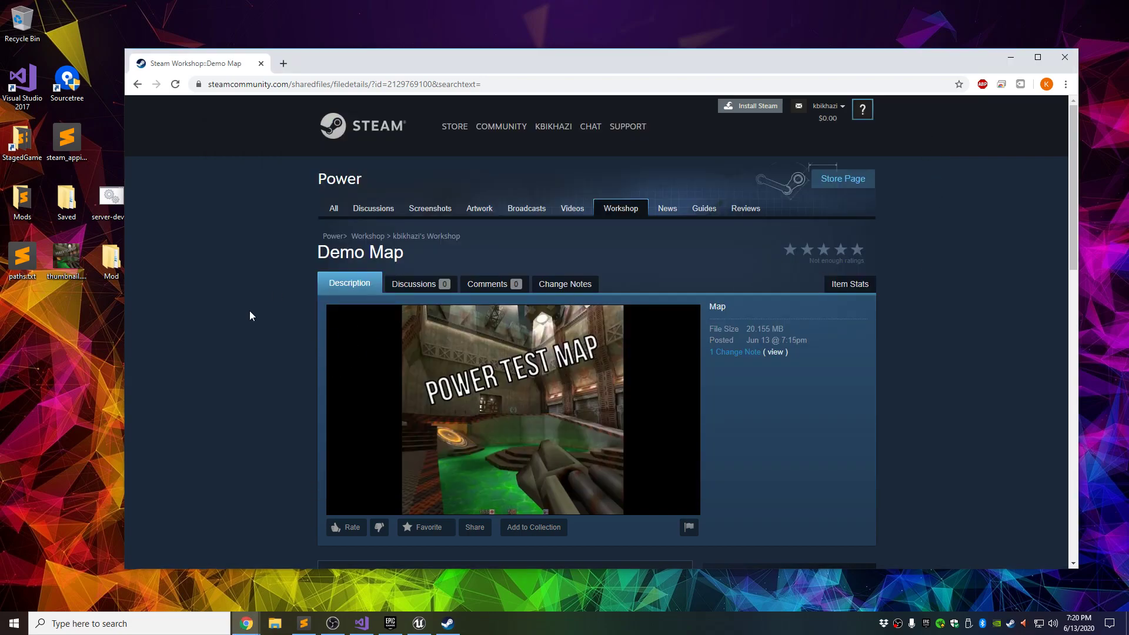
- Review the Demo Map item's subscription area and description on its Steam Workshop page, and minimise the browser
scroll(258, 303, down, 6)
scroll(313, 322, up, 4)
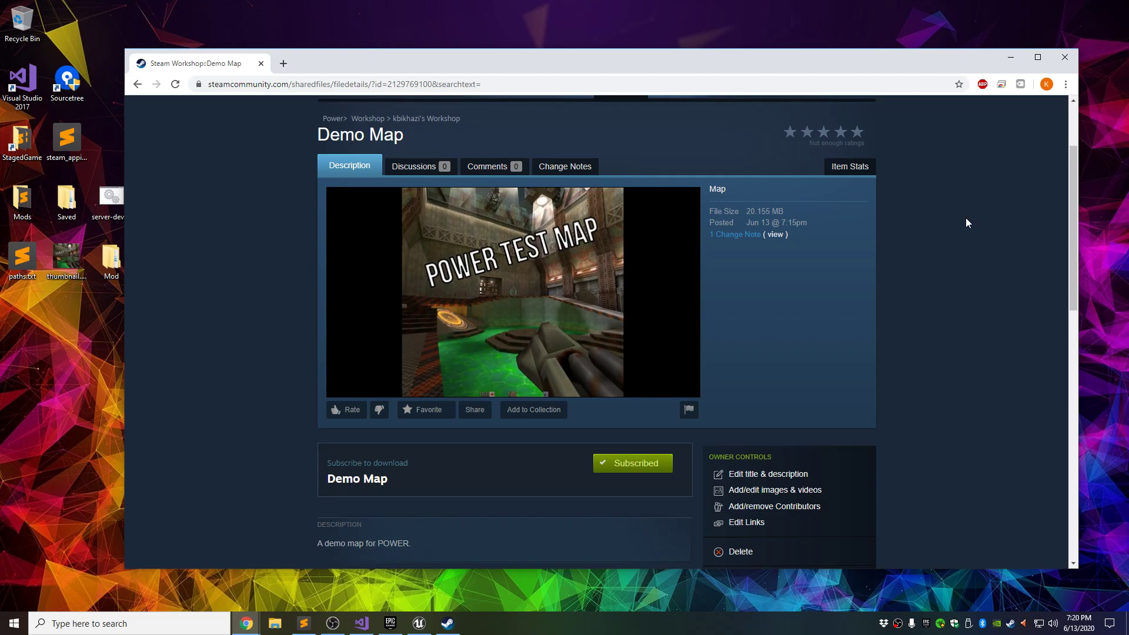
click(1010, 60)
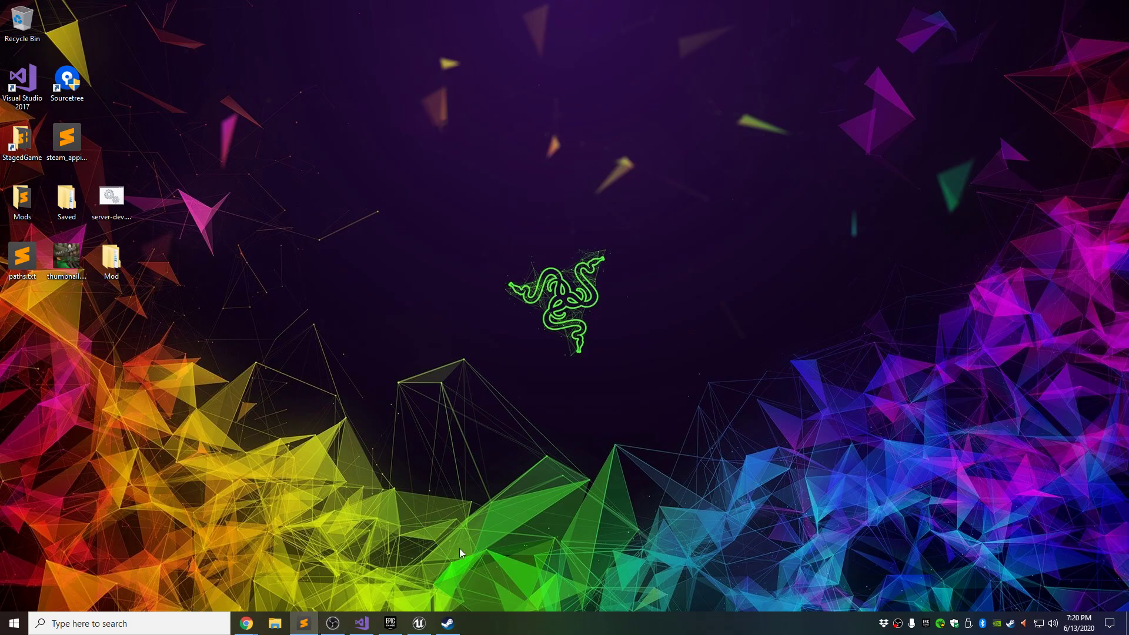
- Switch to Steam, launch Power from the library and host an 8-player internet game with the server name TEST
click(1011, 625)
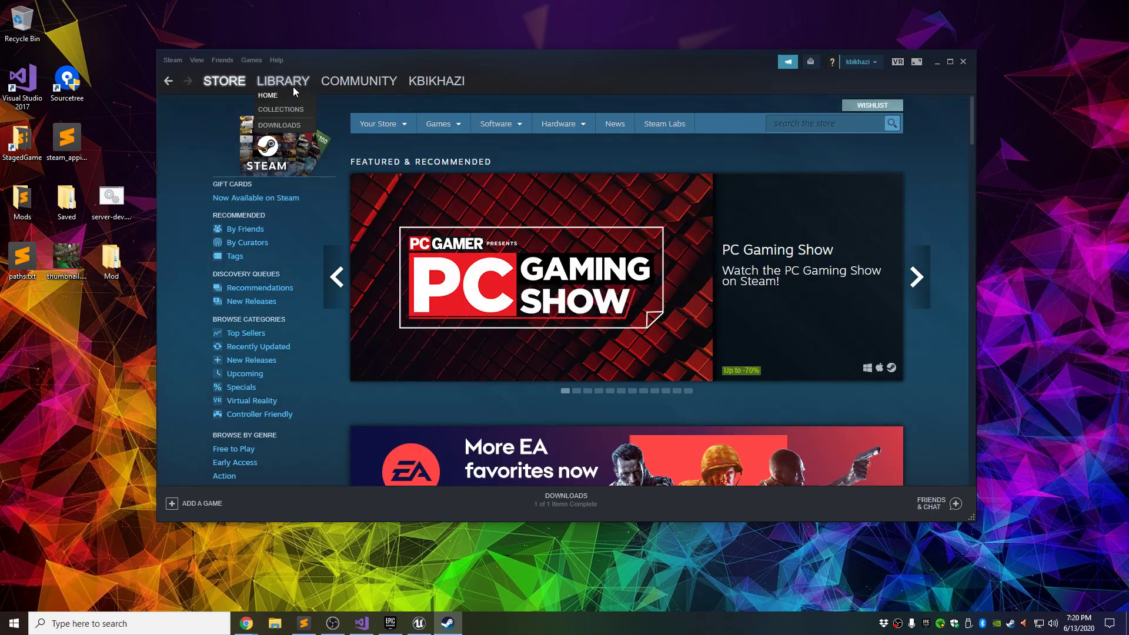
click(293, 87)
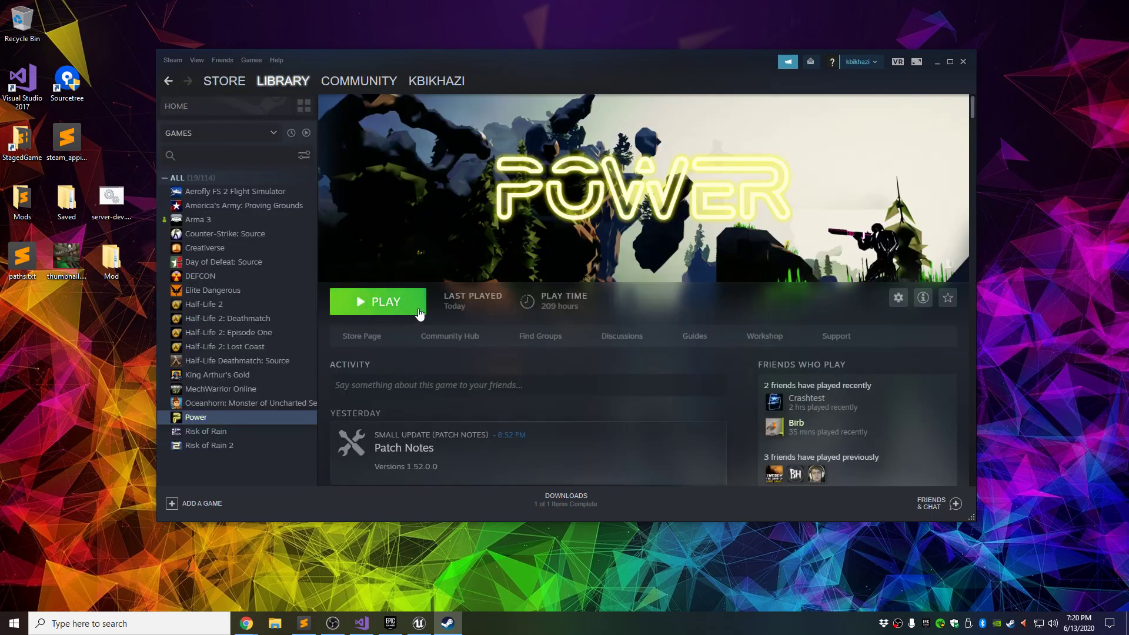
click(377, 308)
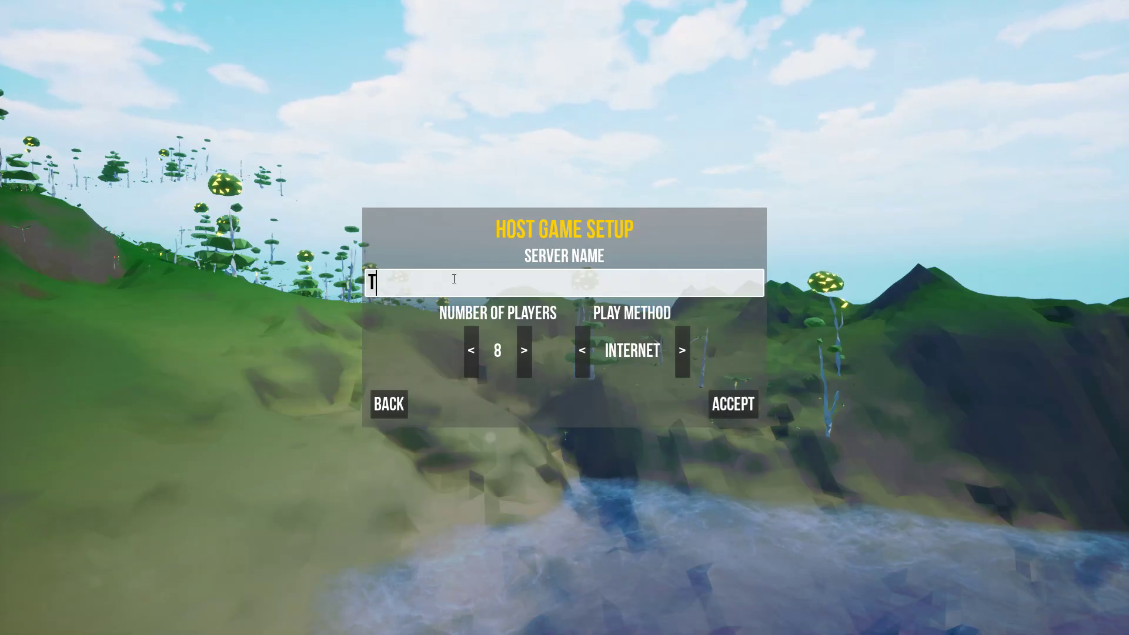
text(test)
click(749, 410)
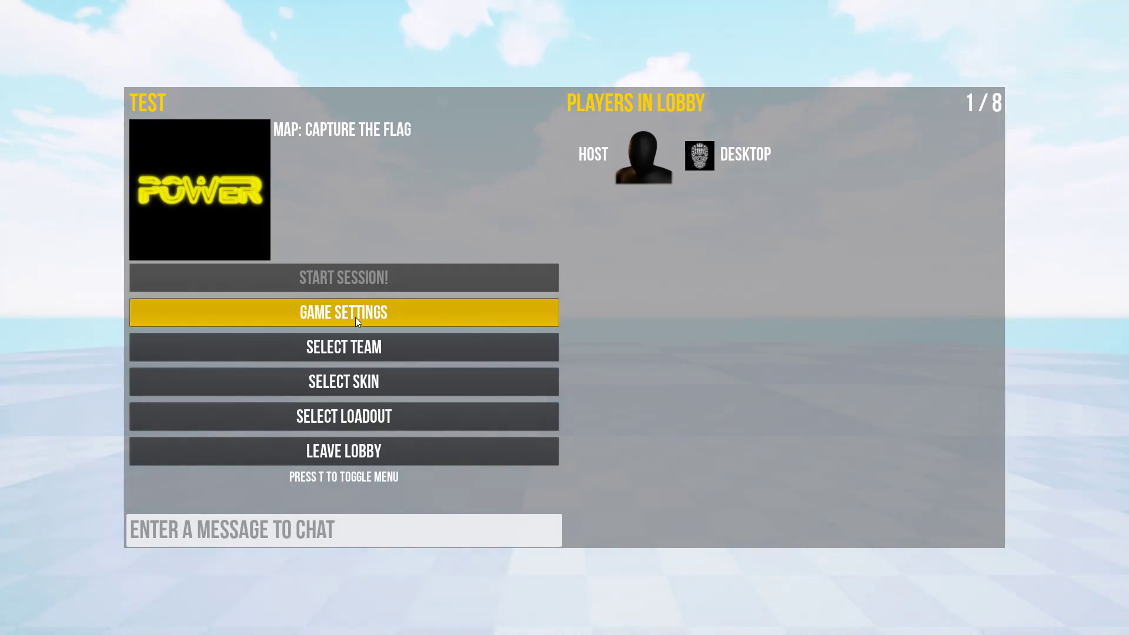
- Check the maps offered in the lobby's game settings and choose Demo Map | DemoMap
click(356, 316)
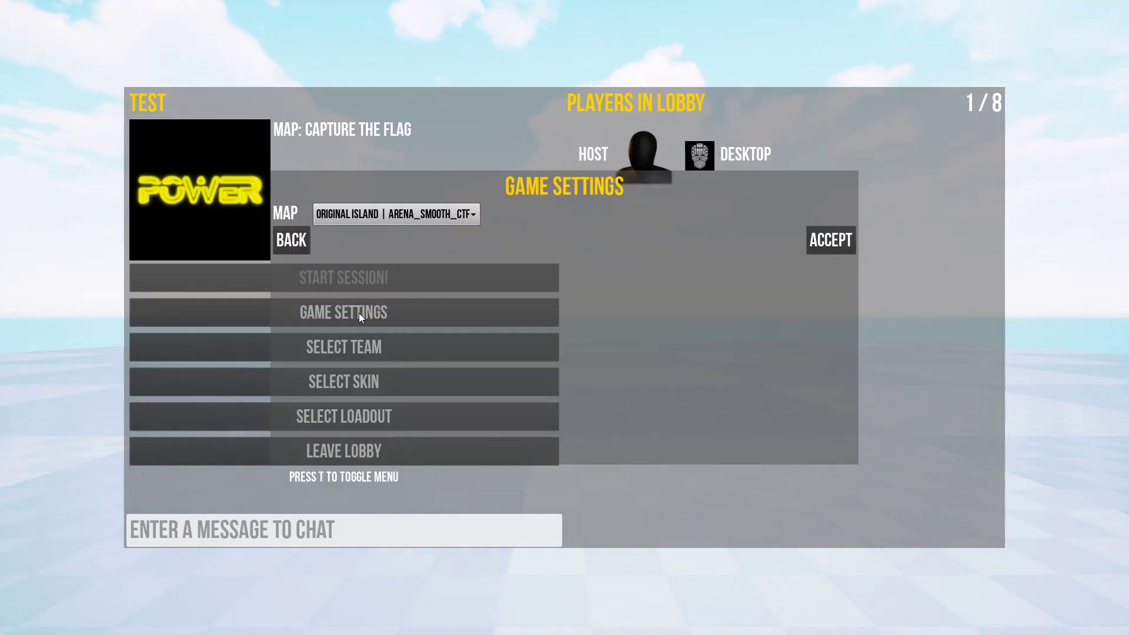
click(425, 216)
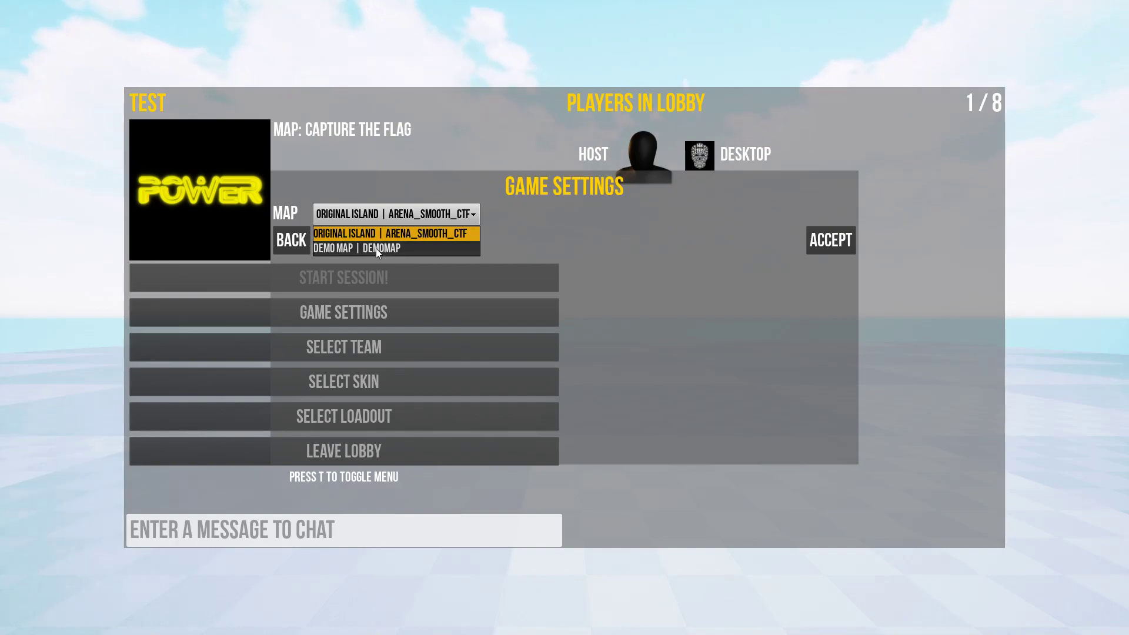
click(341, 248)
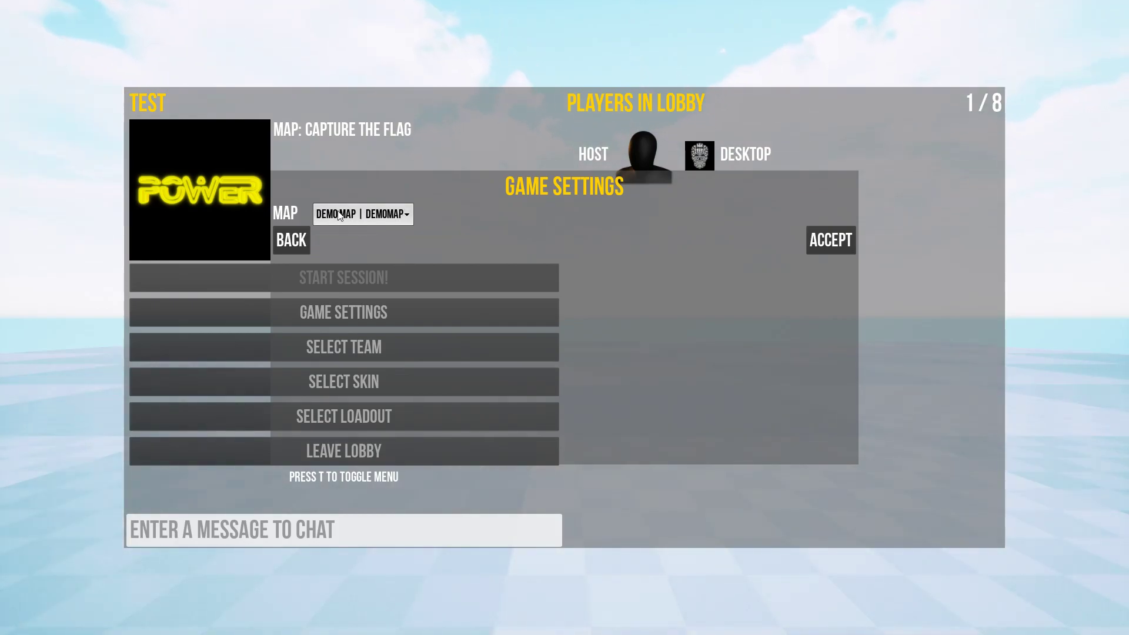
- Back out of the game settings without accepting, leave the lobby and quit Power
click(291, 240)
click(349, 457)
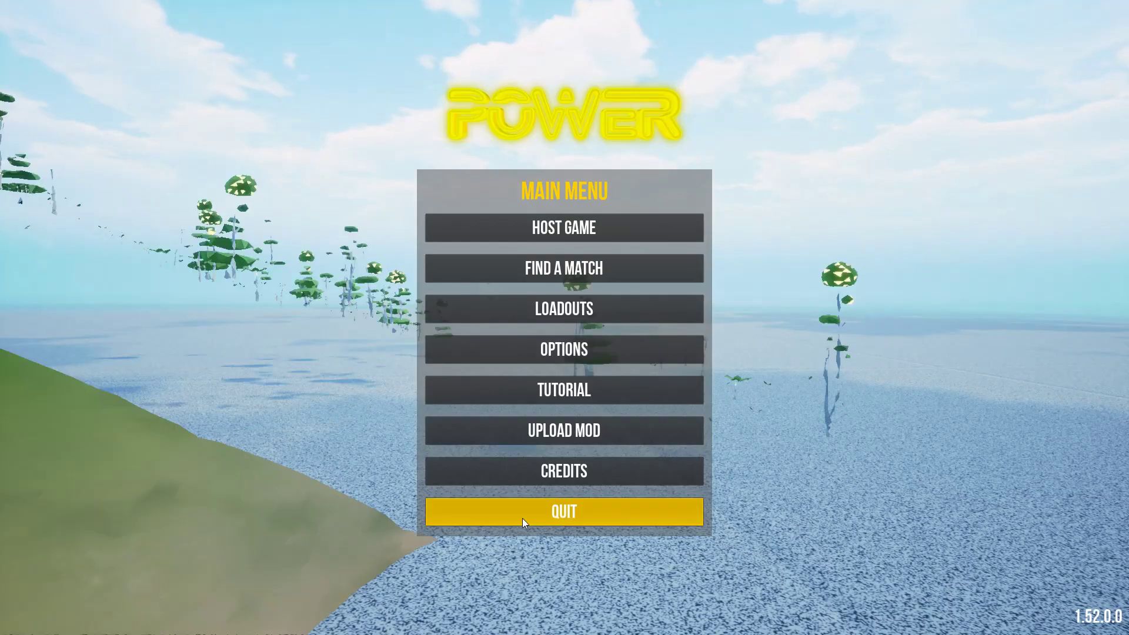
click(523, 521)
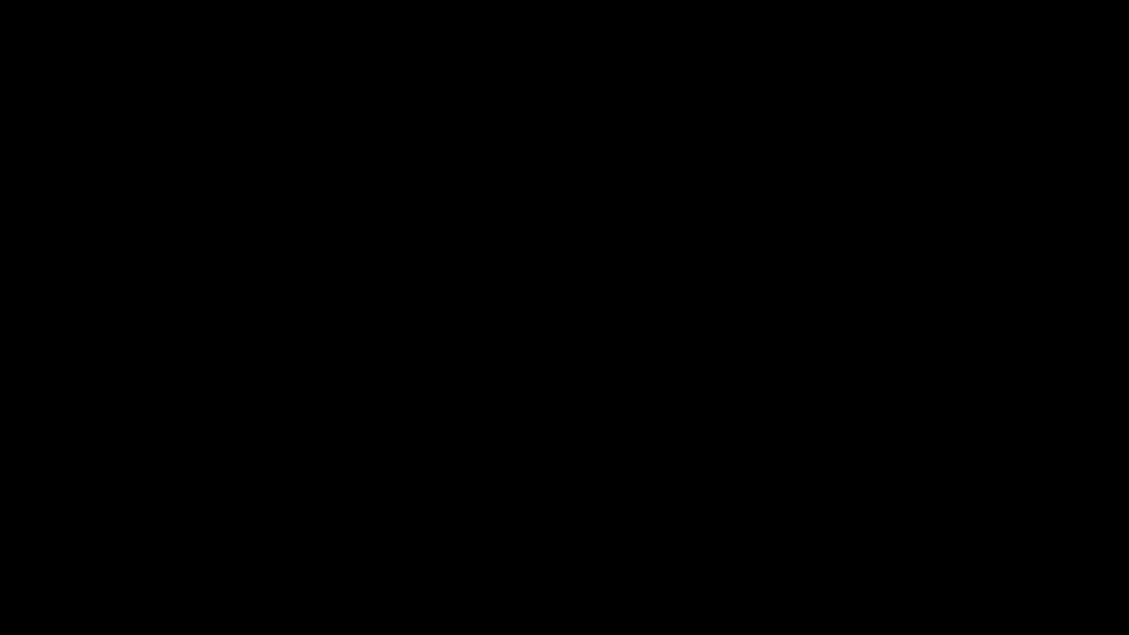